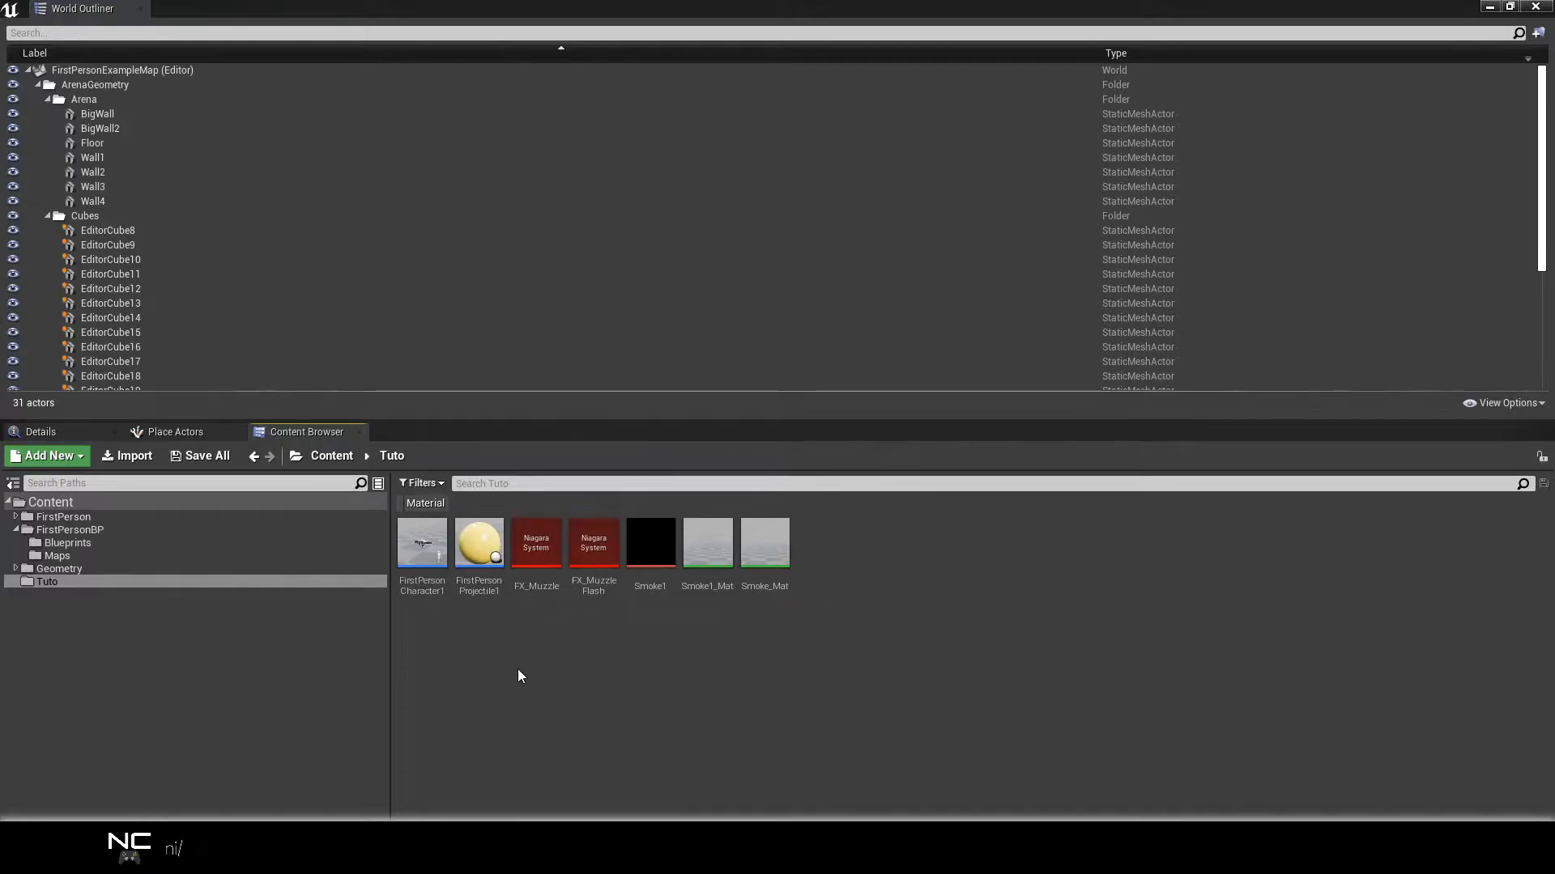
Open the FirstPersonProjectile1 blueprint from the Tuto folder.
double_click(476, 589)
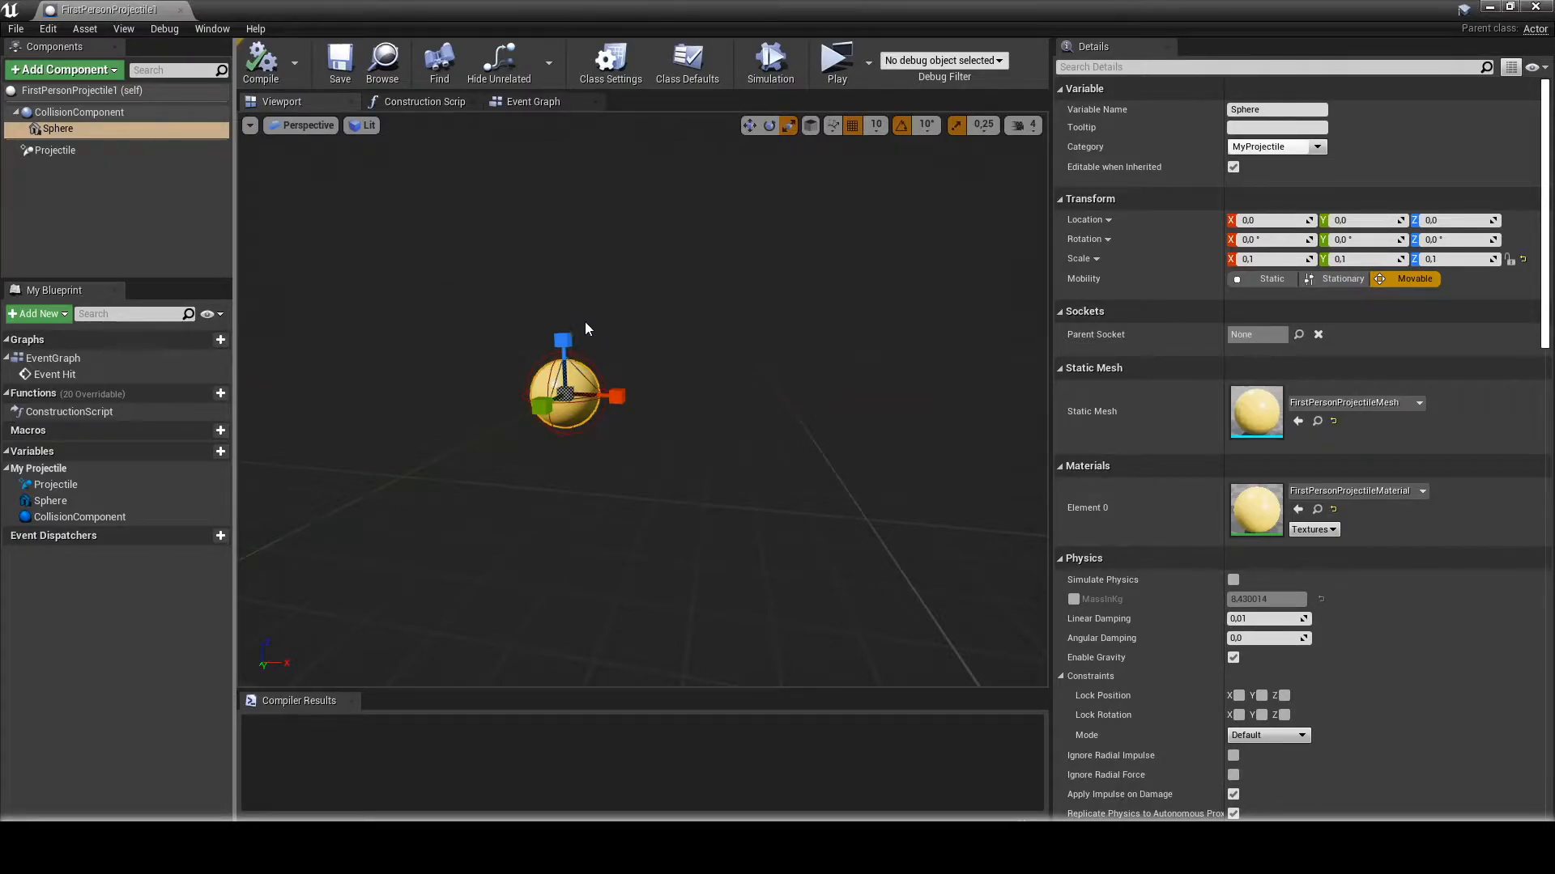
mouse_move(563, 339)
mouse_down()
mouse_move(565, 320)
mouse_move(564, 379)
mouse_move(563, 320)
mouse_move(564, 339)
mouse_up()
click(1441, 257)
text(0.5)
key(Return)
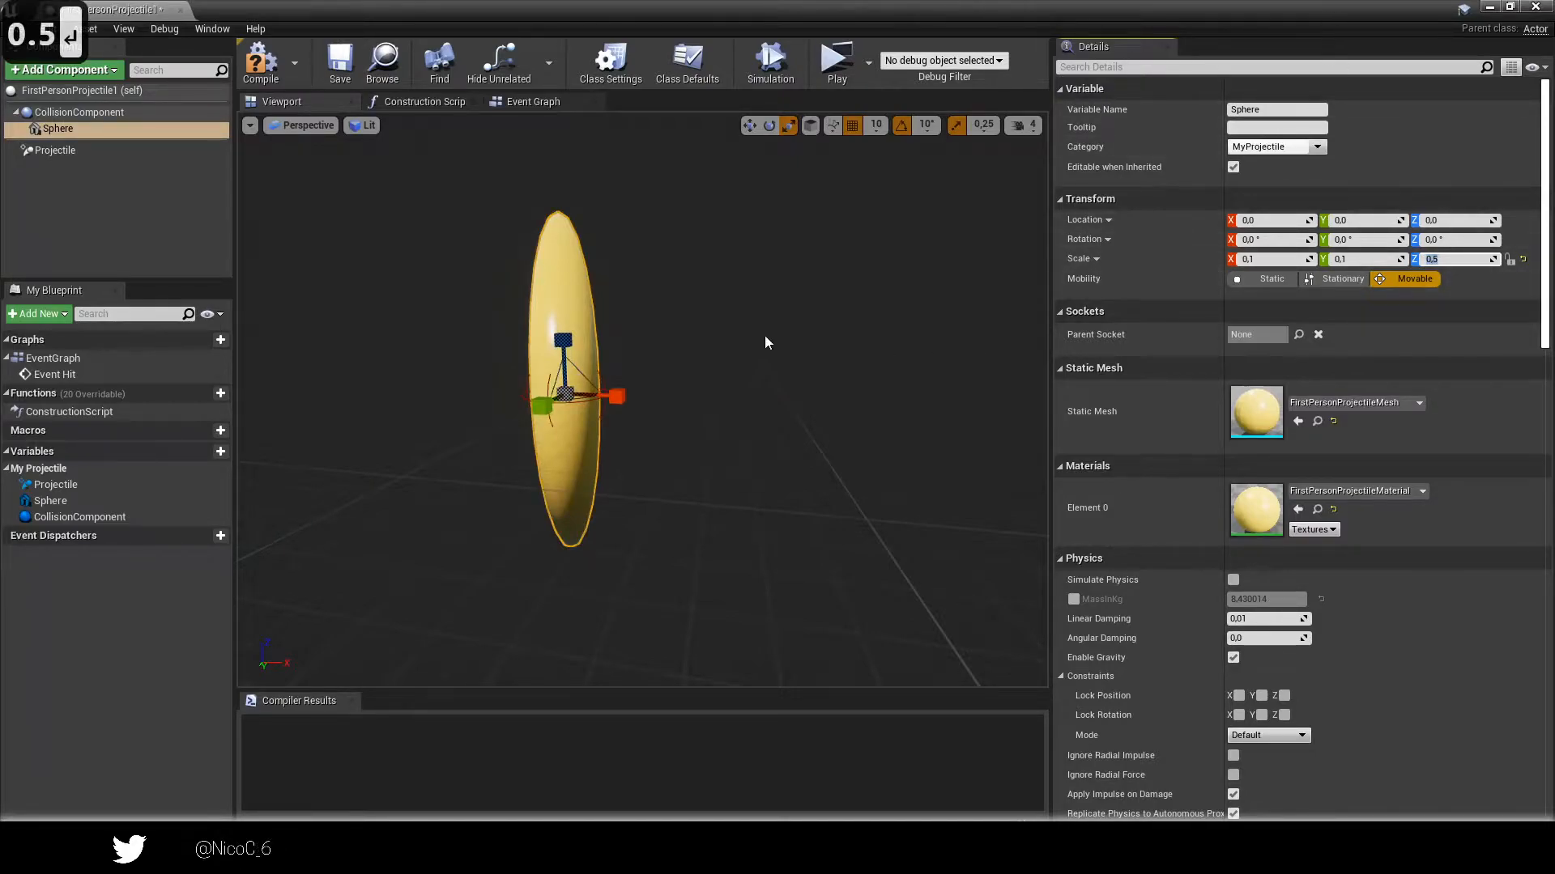
key(ctrl+z)
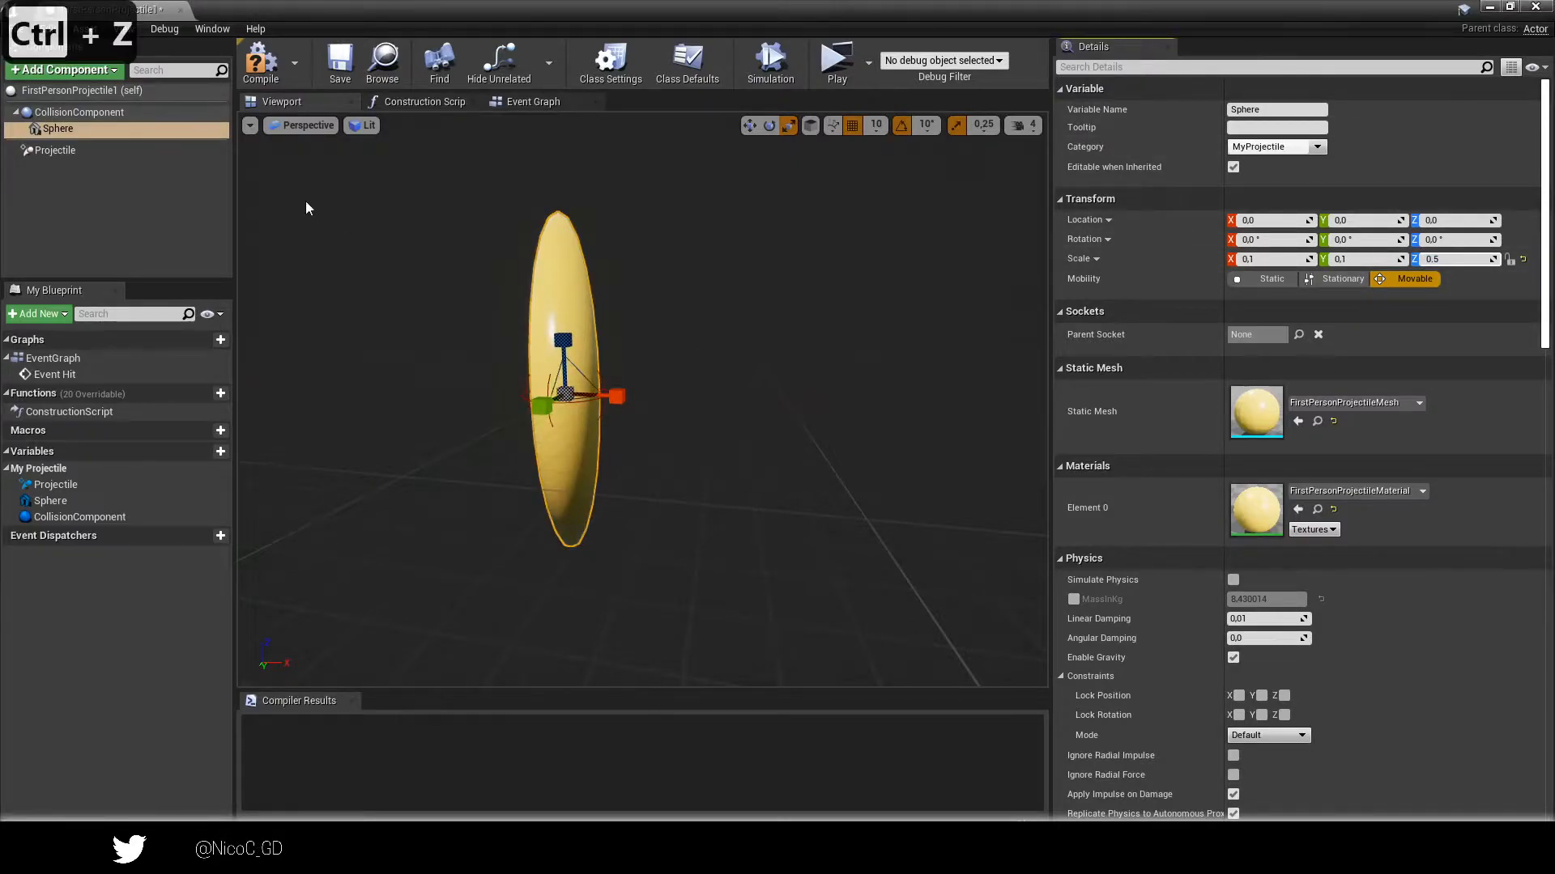
click(1523, 262)
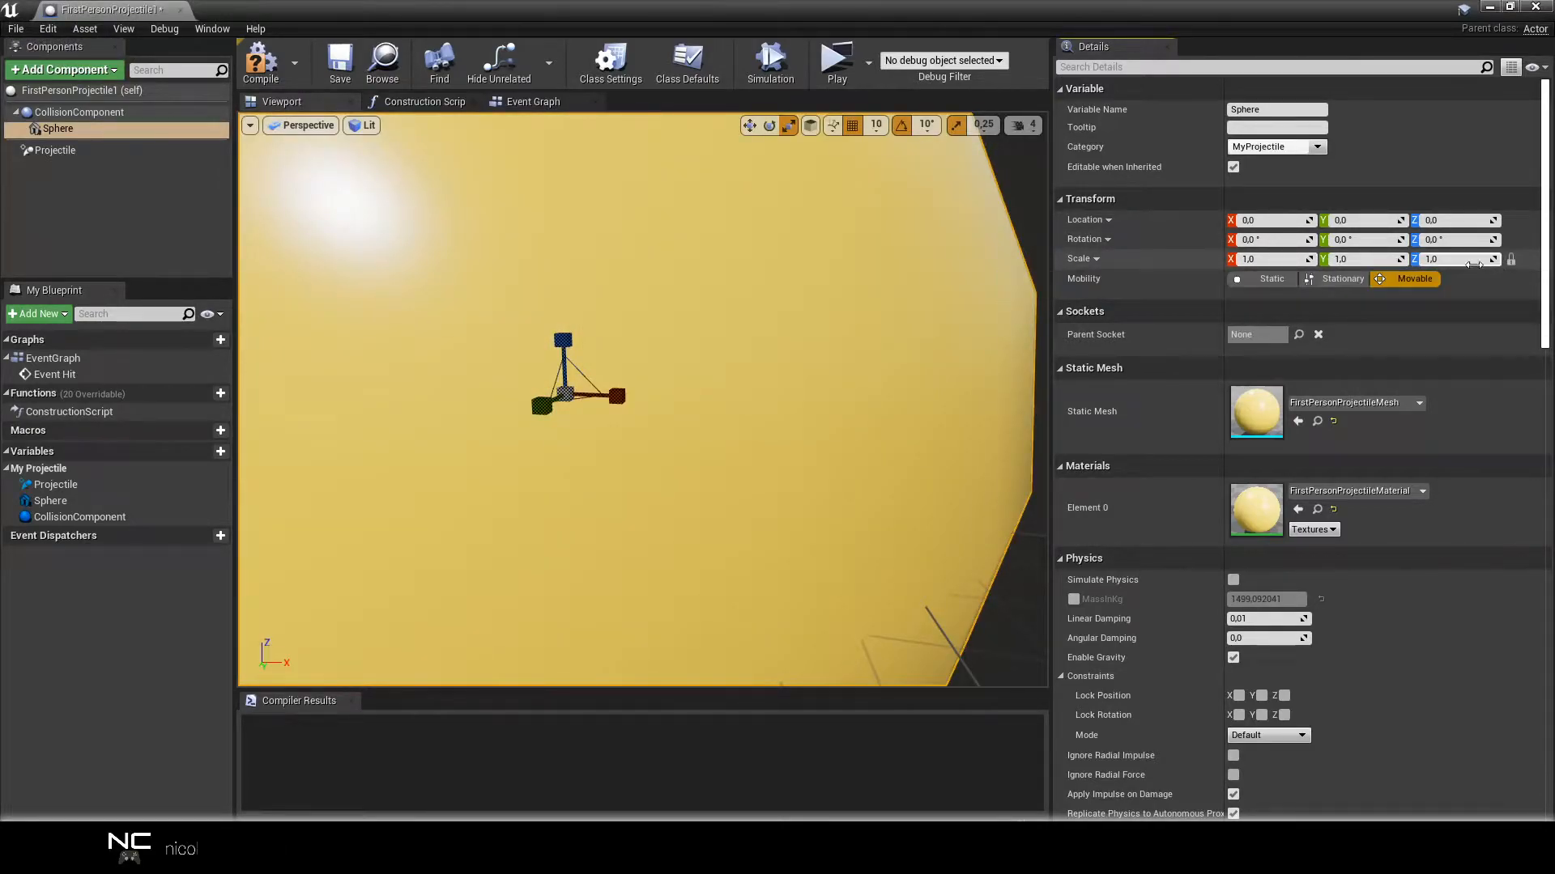
text(0.1)
key(Return)
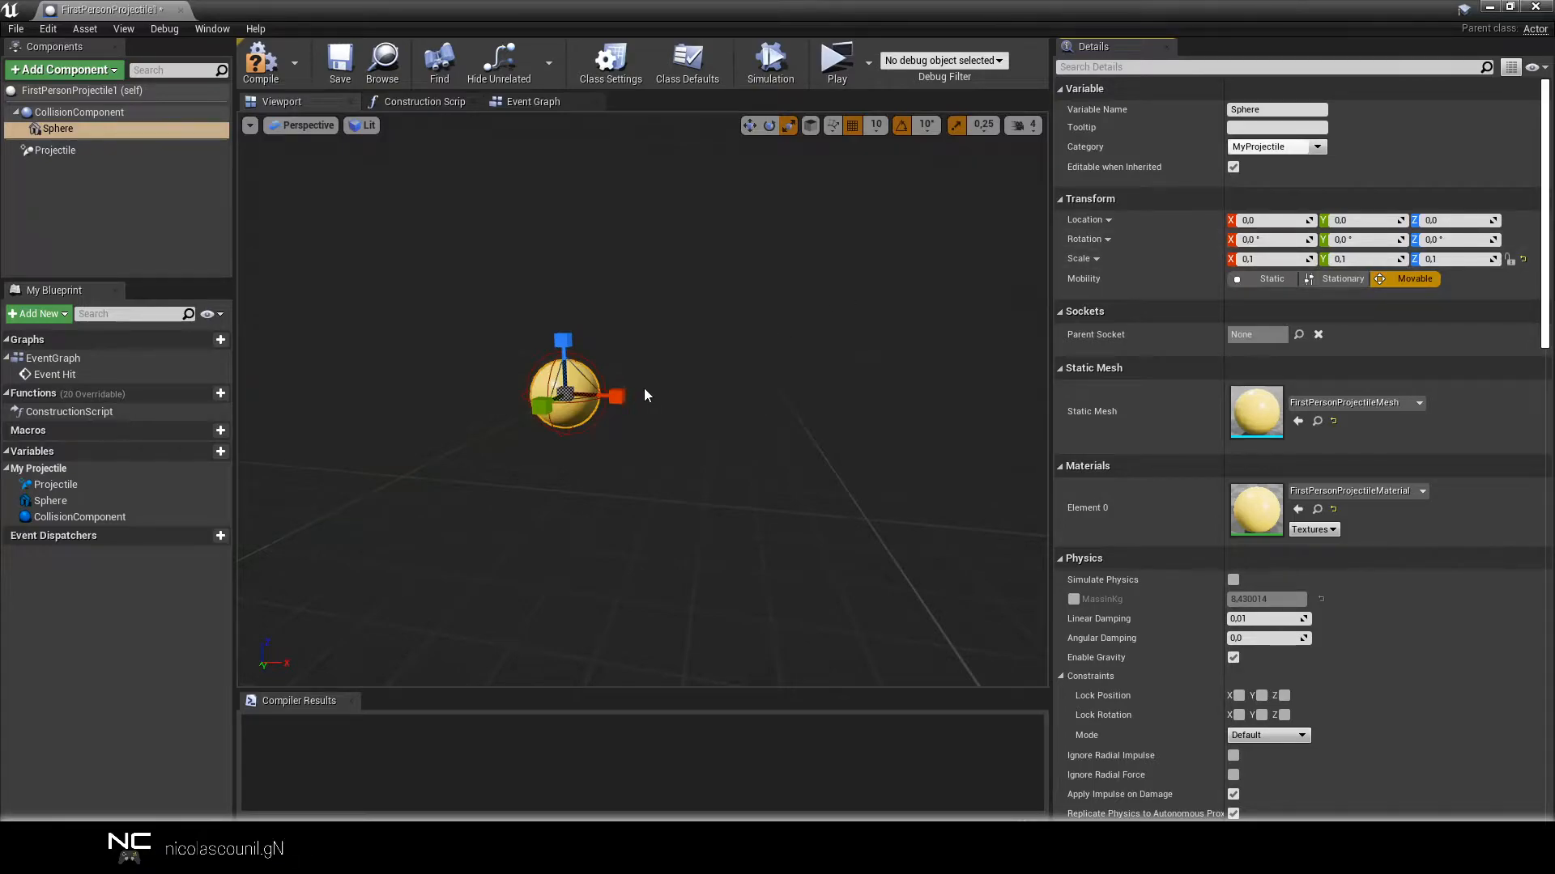
Stretch the Sphere to an X scale of 0.35, scale it with locked proportions to 0.05 in Z, and compile the blueprint.
drag(620, 405, 664, 406)
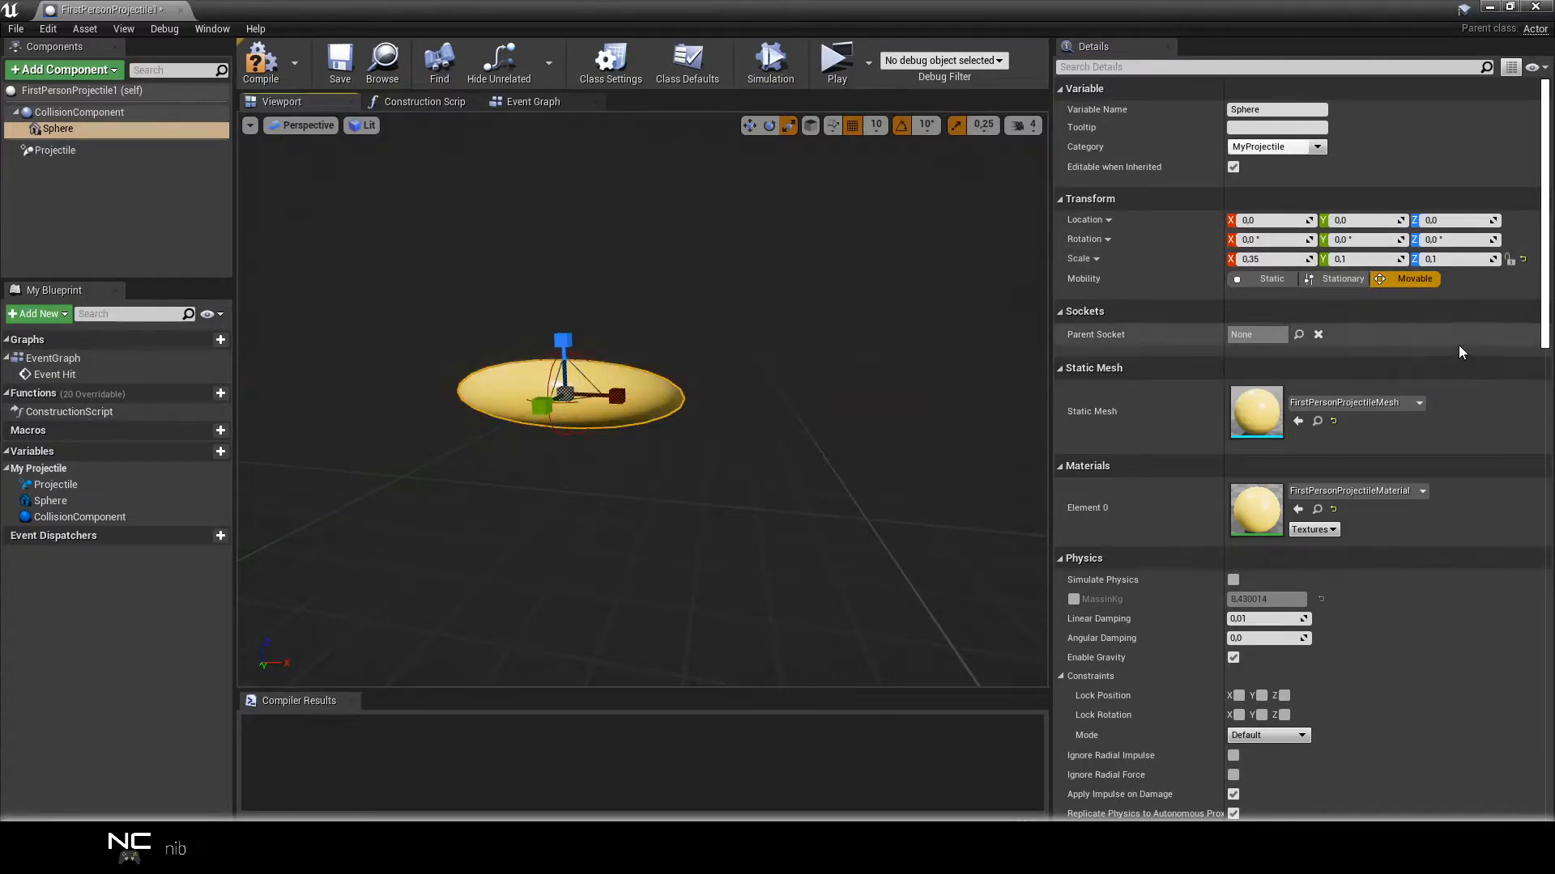
click(1267, 260)
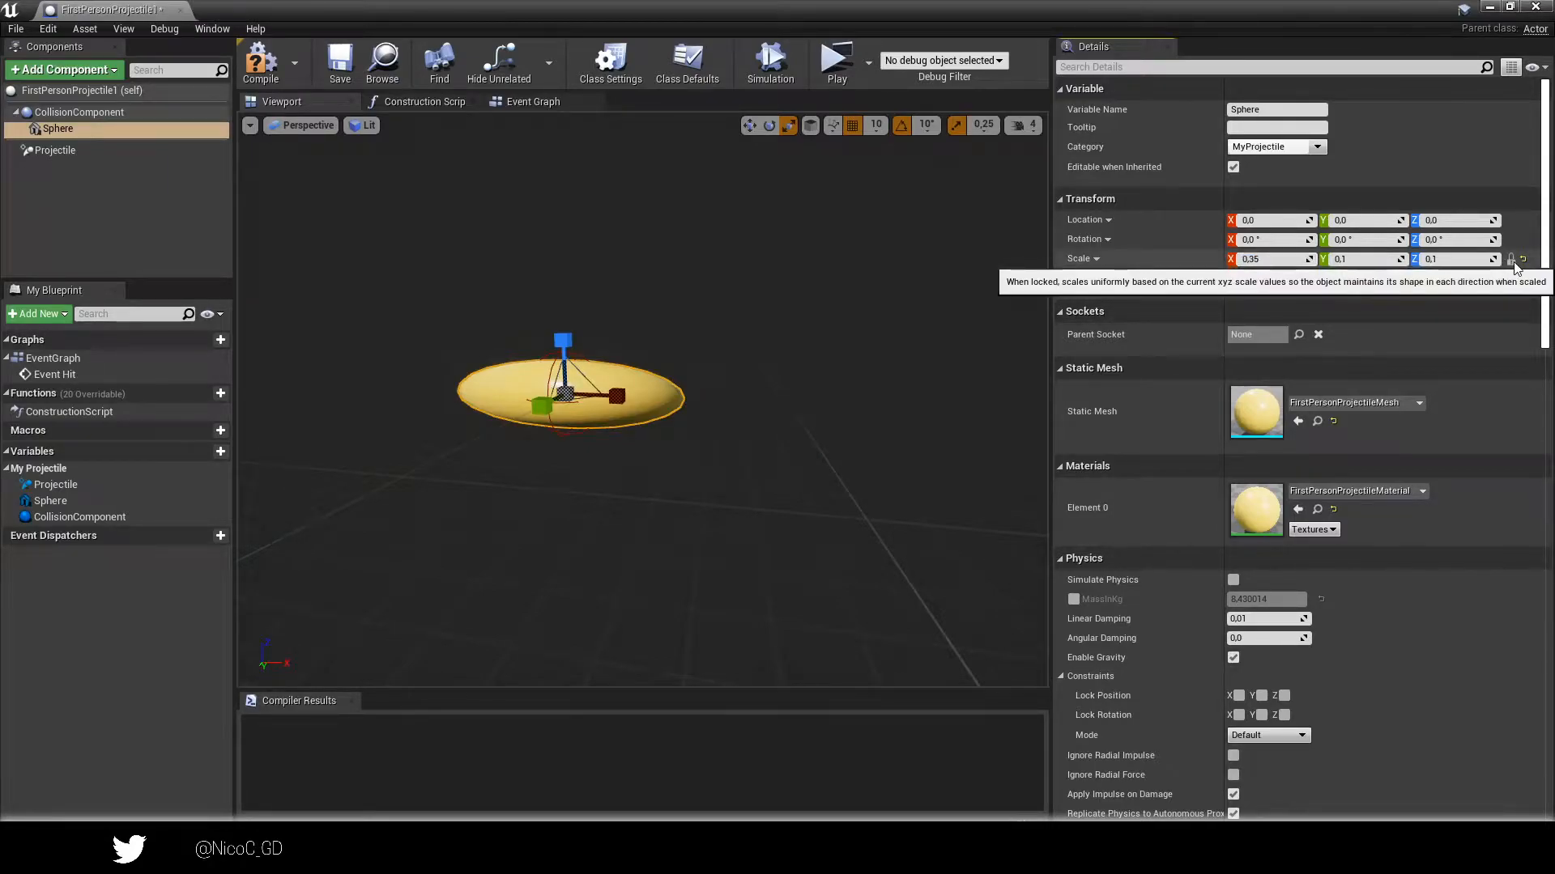
click(1455, 260)
text(0.05)
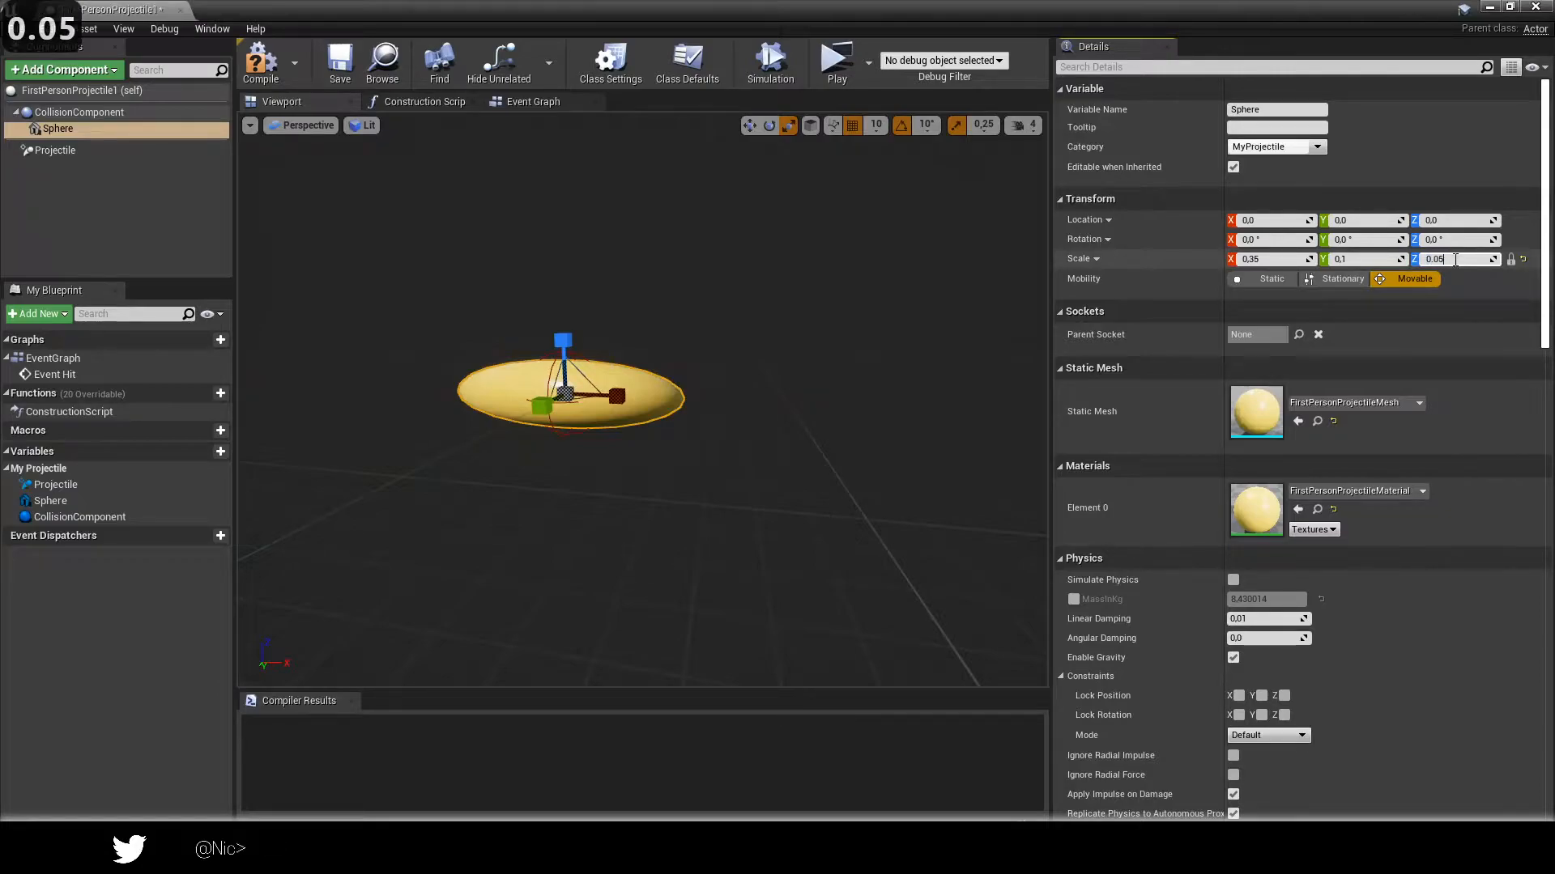
key(Return)
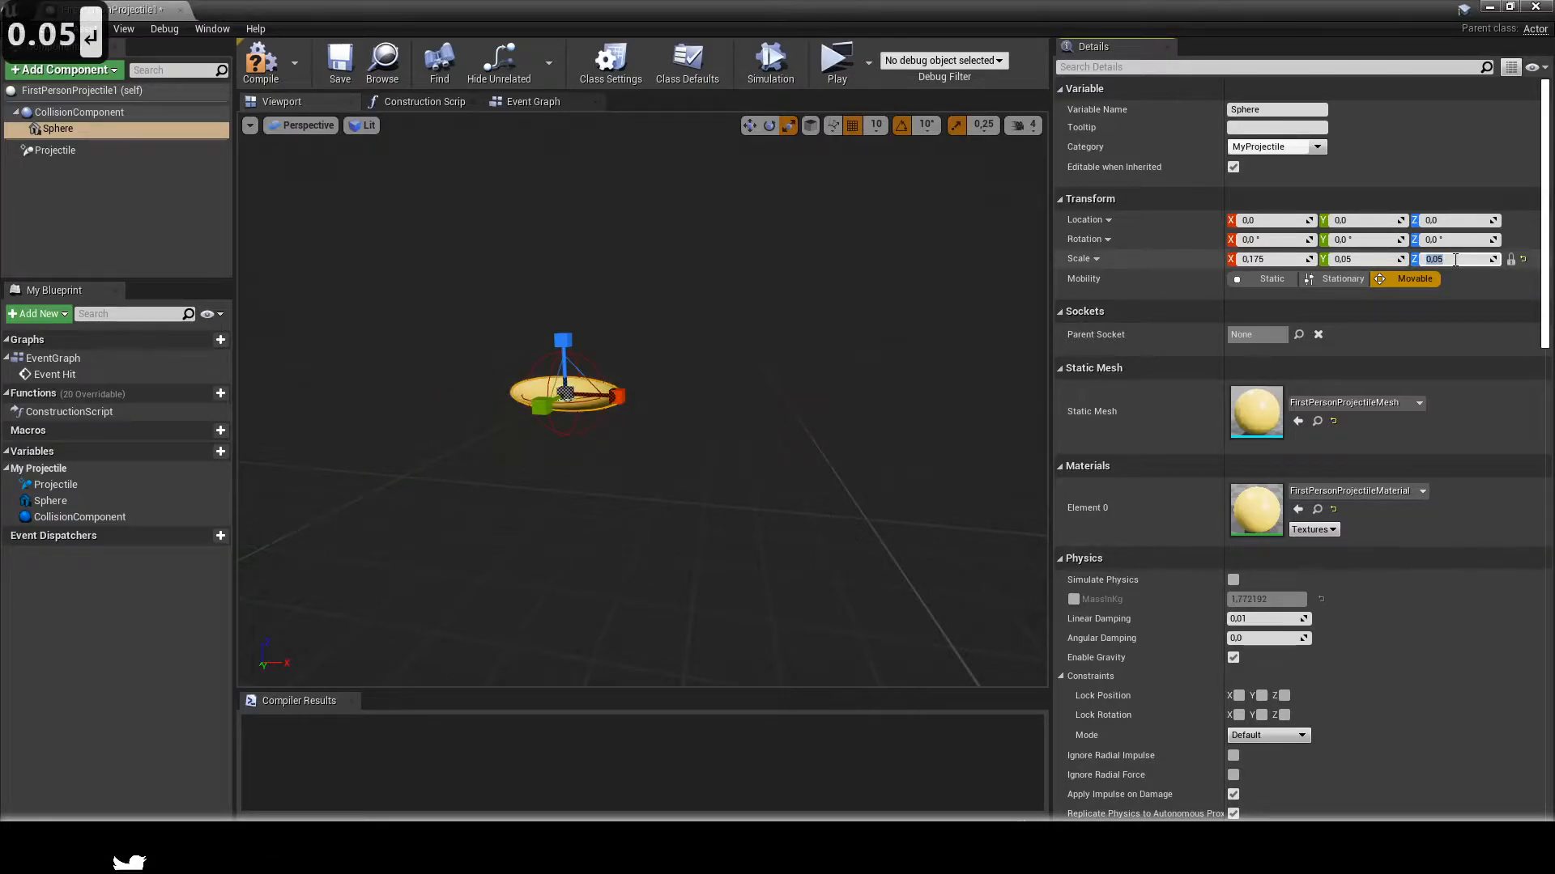
alt+drag(700, 413, 308, 421)
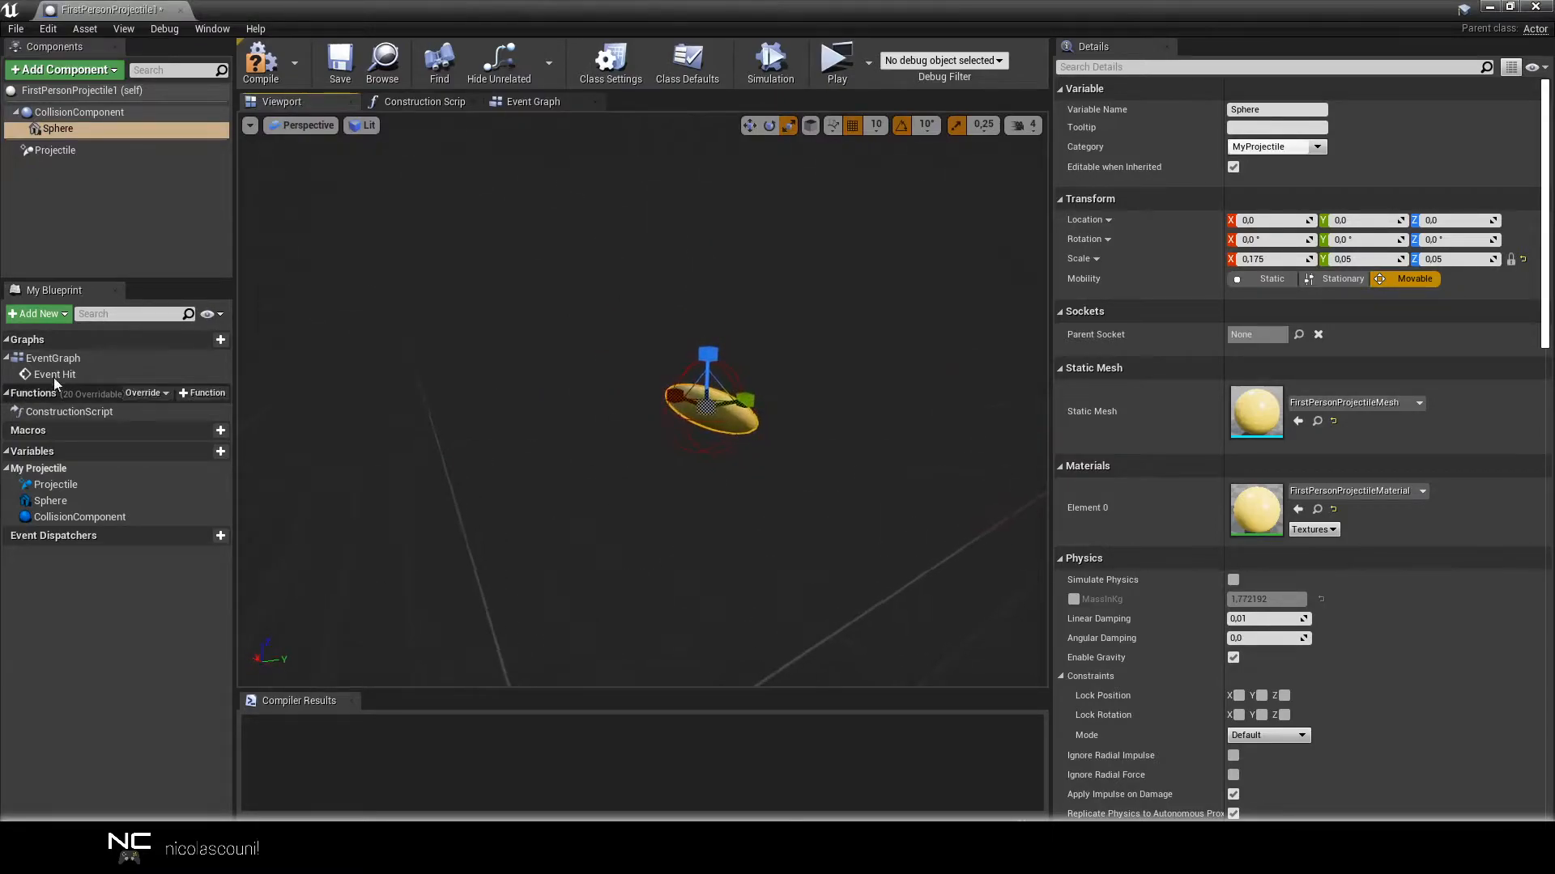
click(260, 63)
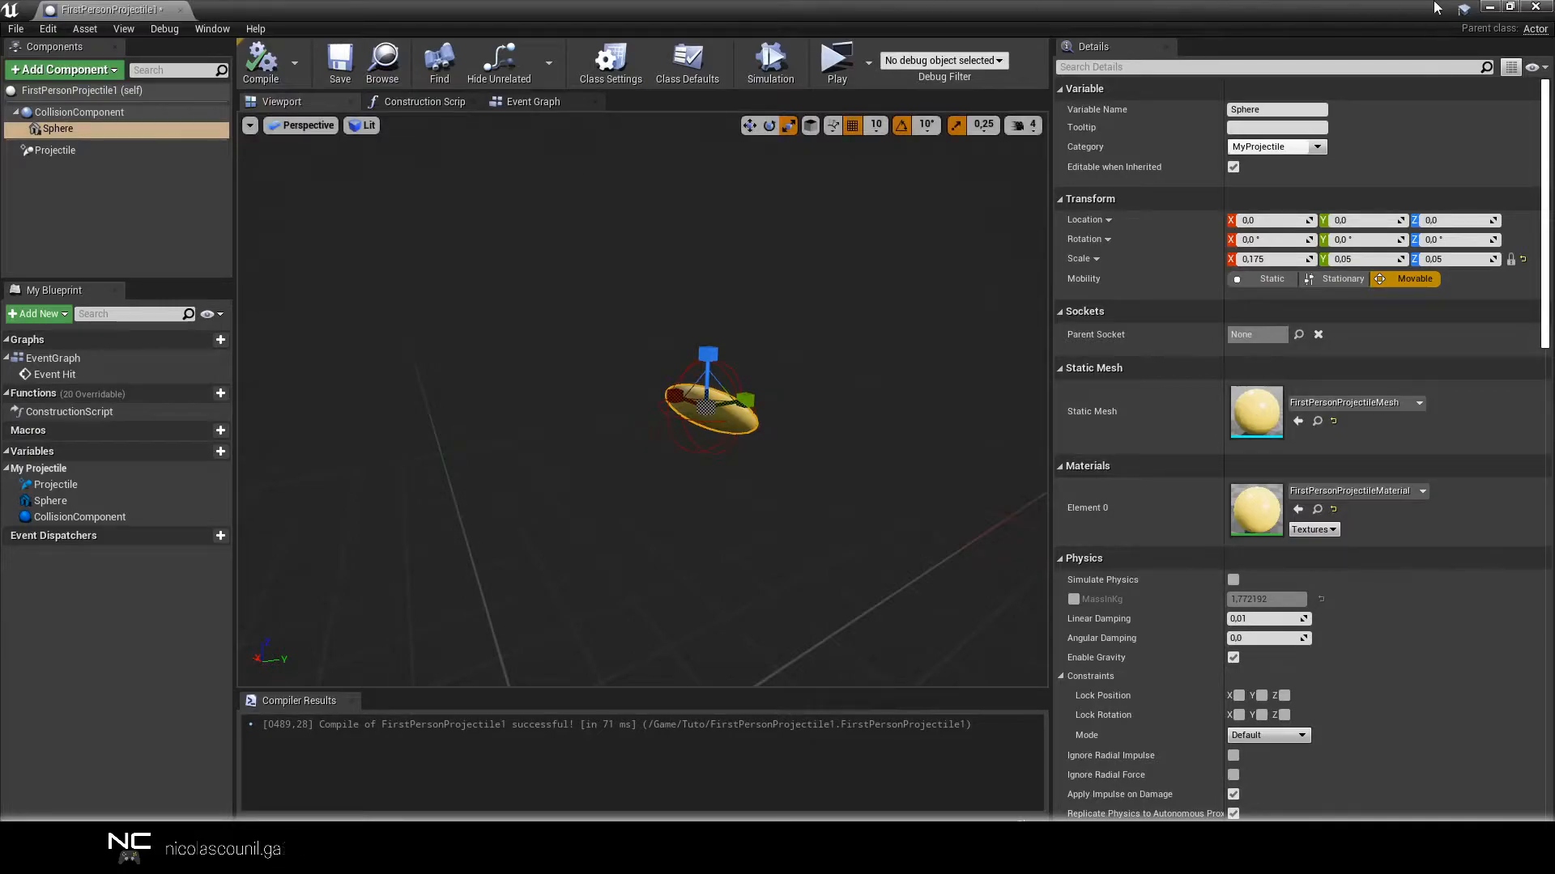
Create a new material named M_Emissive in the Tuto folder.
click(1491, 7)
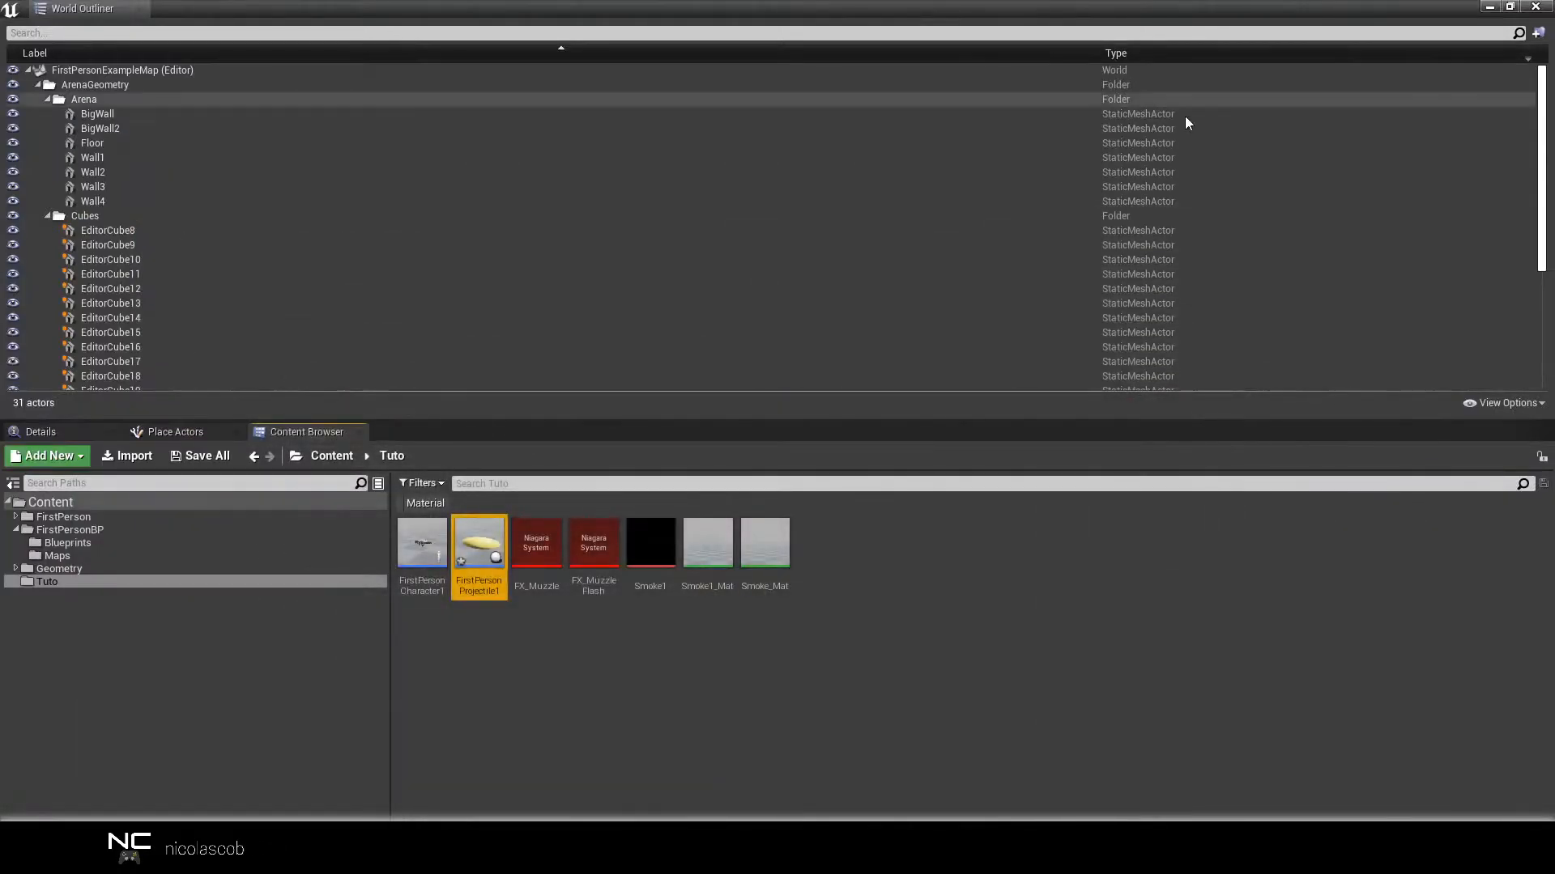
click(859, 605)
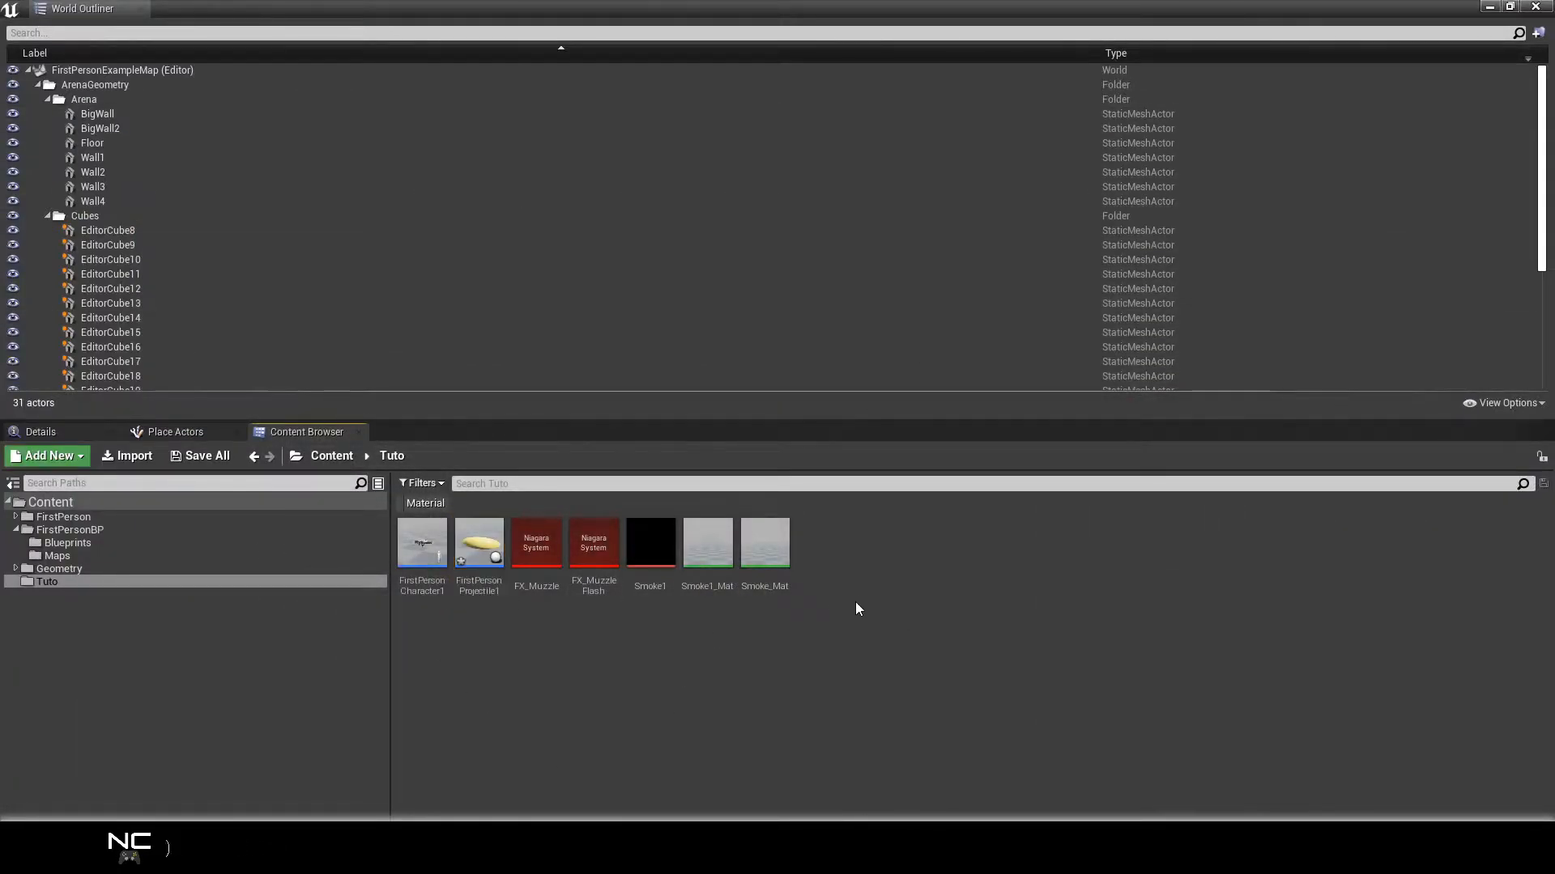
right_click(834, 555)
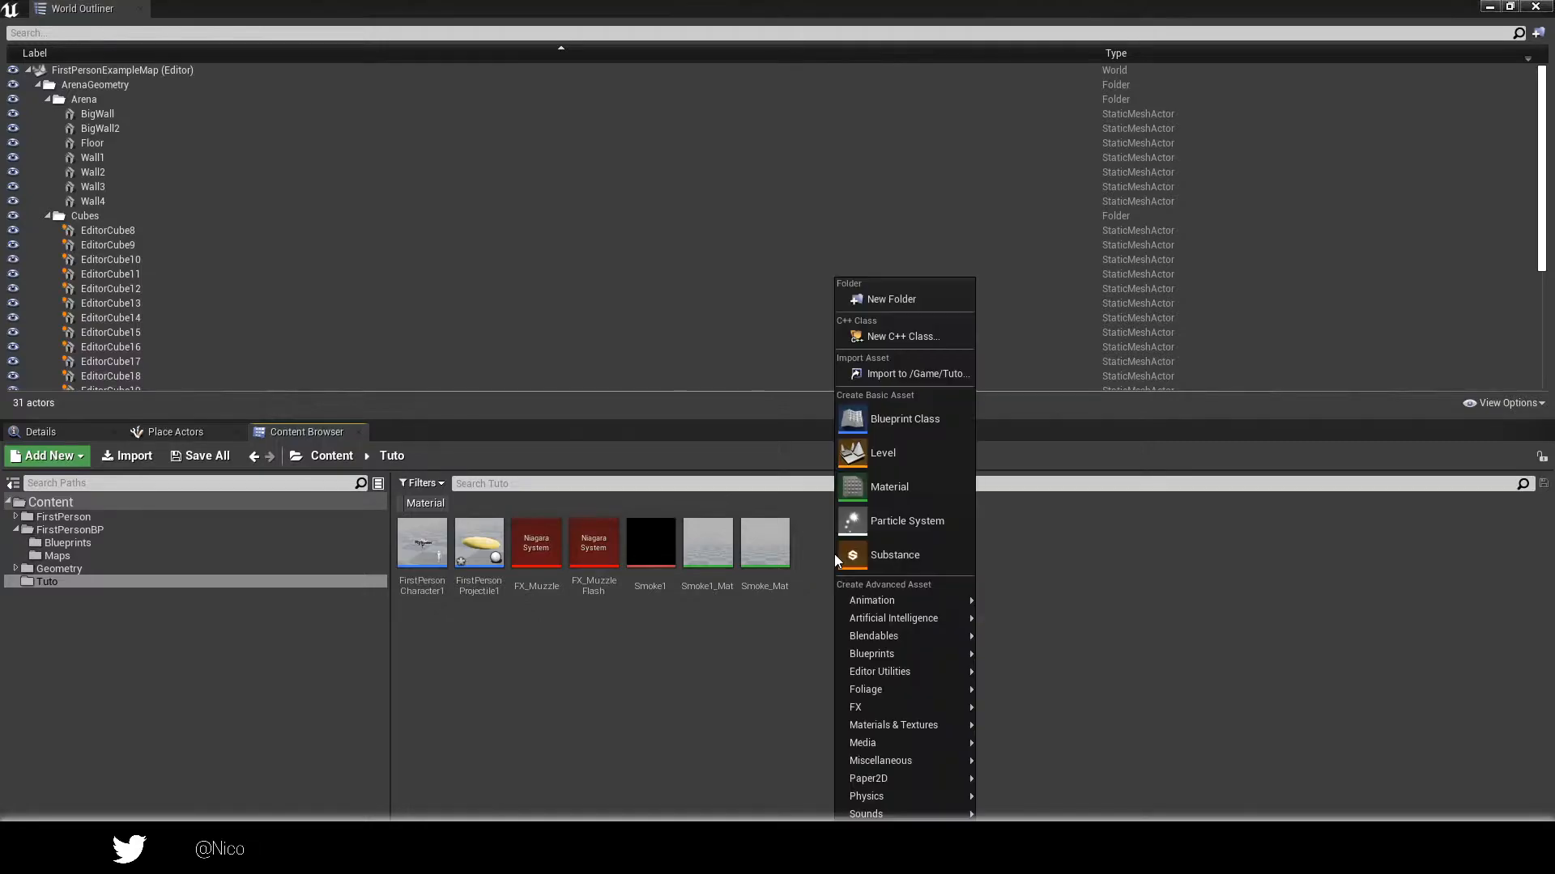
click(888, 491)
text(M)
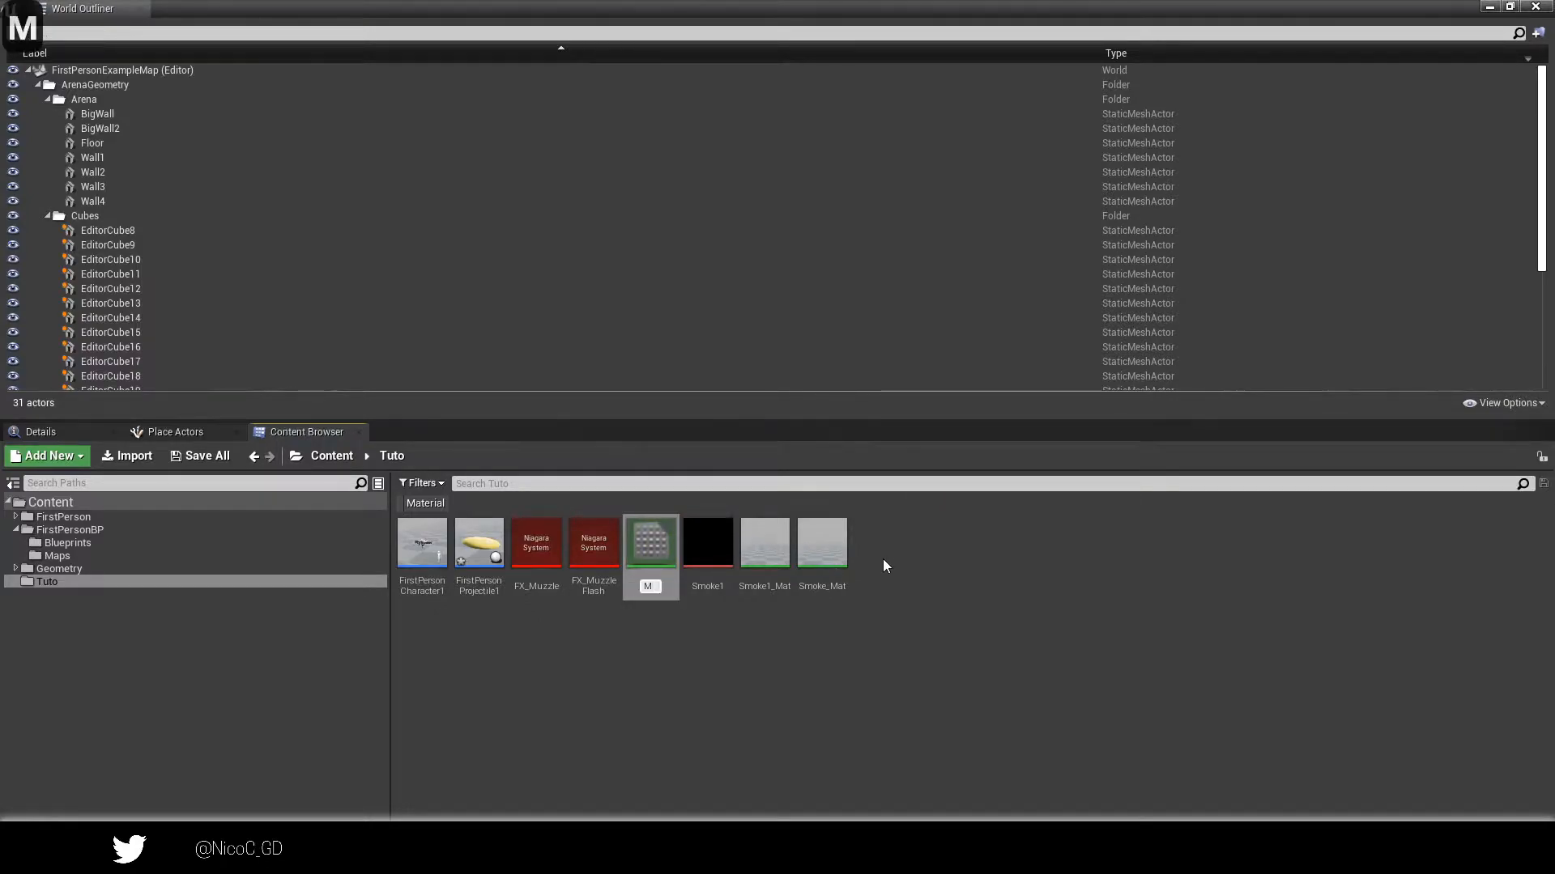
text(_)
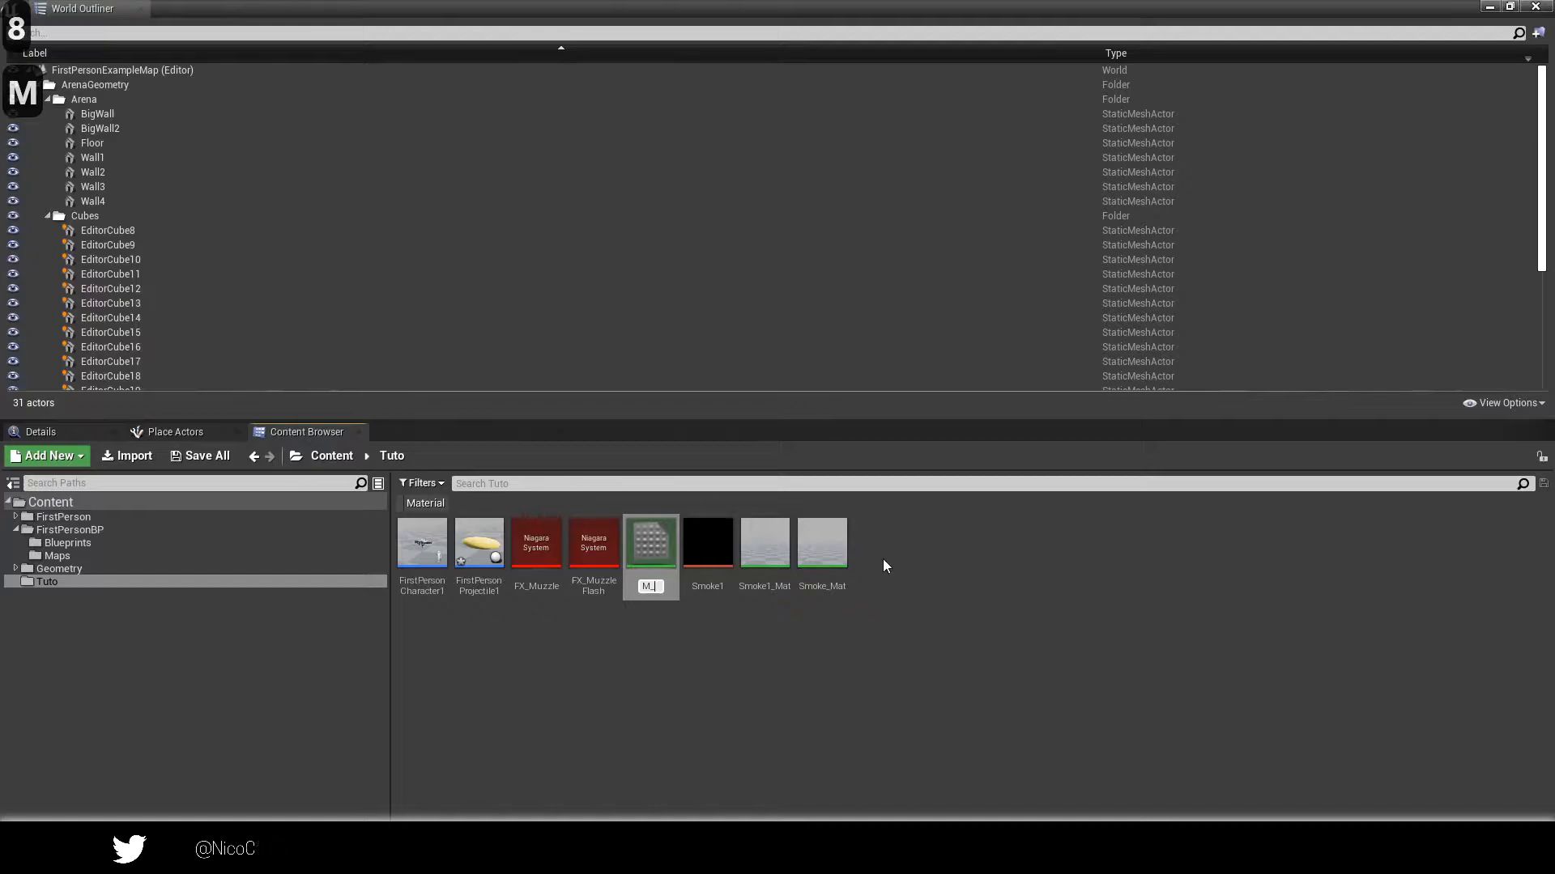
text(e)
key(BackSpace)
text(Em)
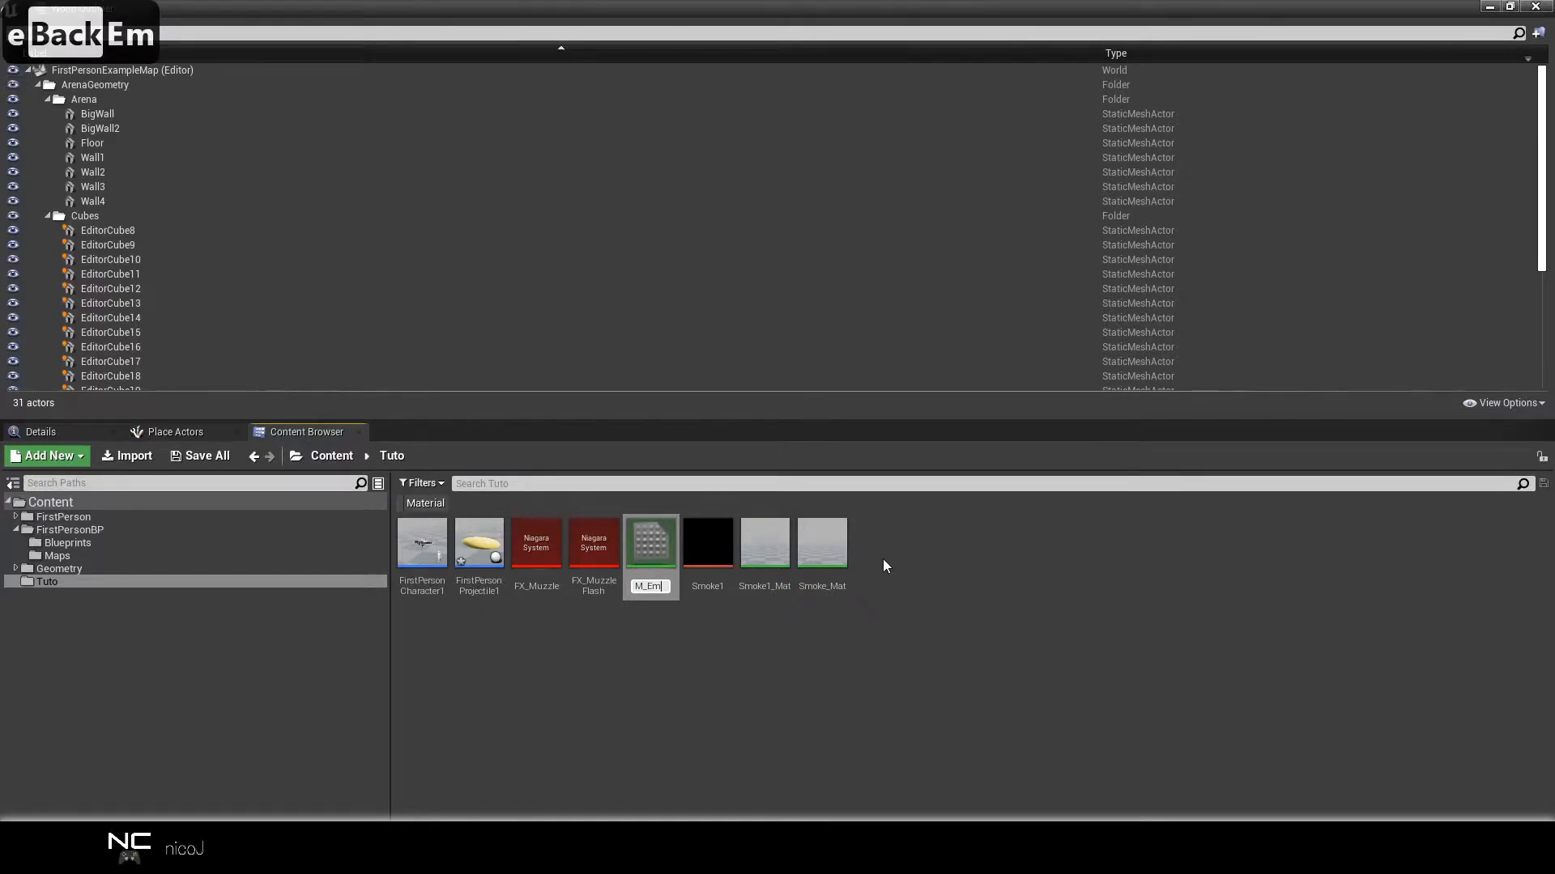
text(issive)
key(Return)
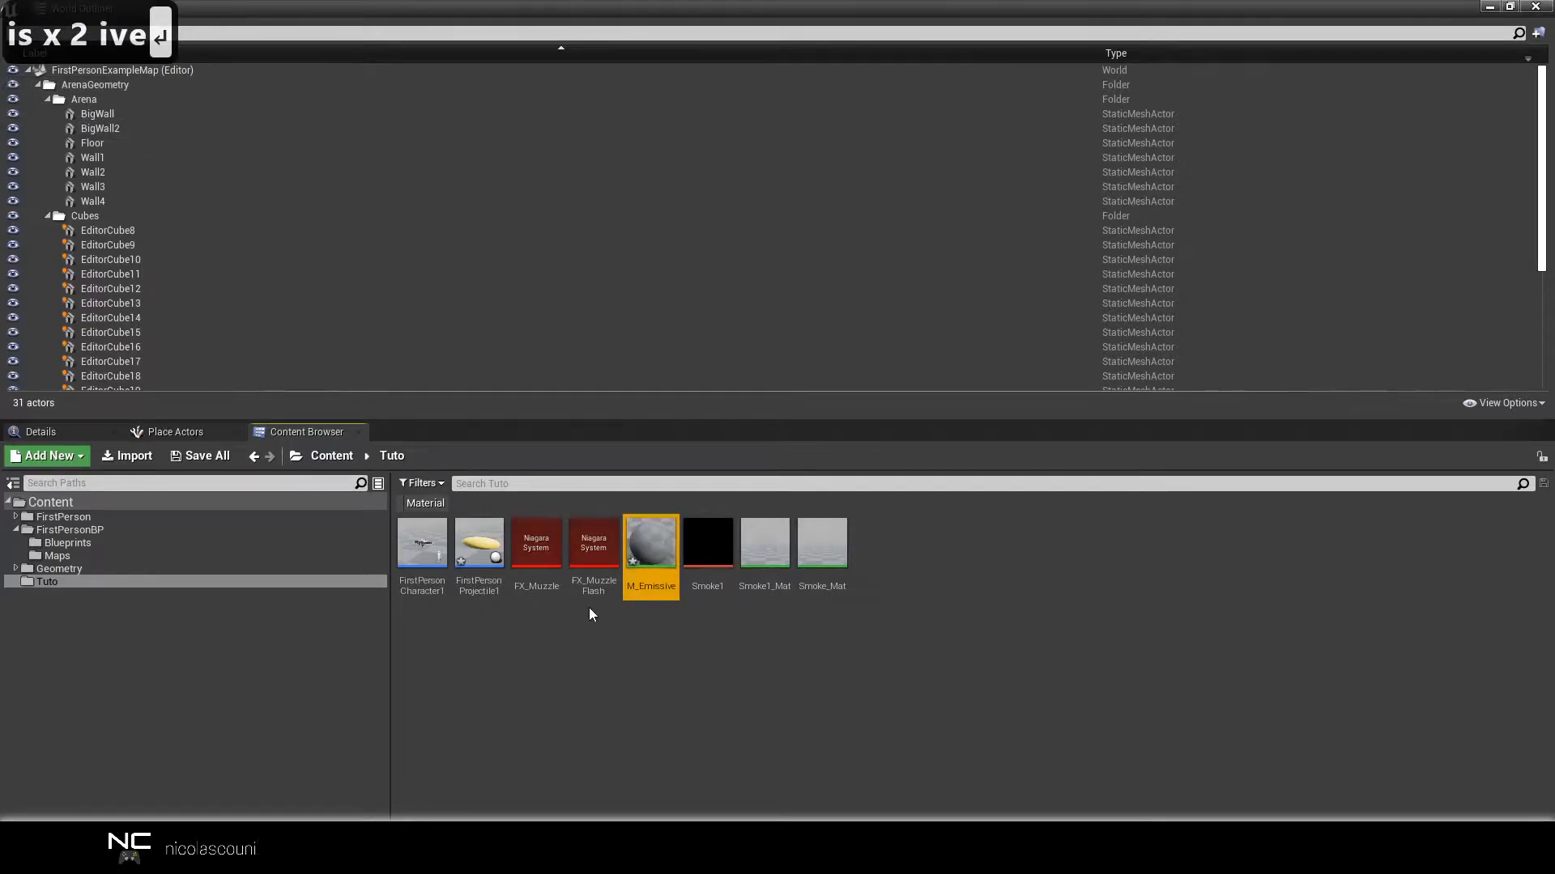
Open the M_Emissive material and set its shading model to Unlit.
double_click(650, 584)
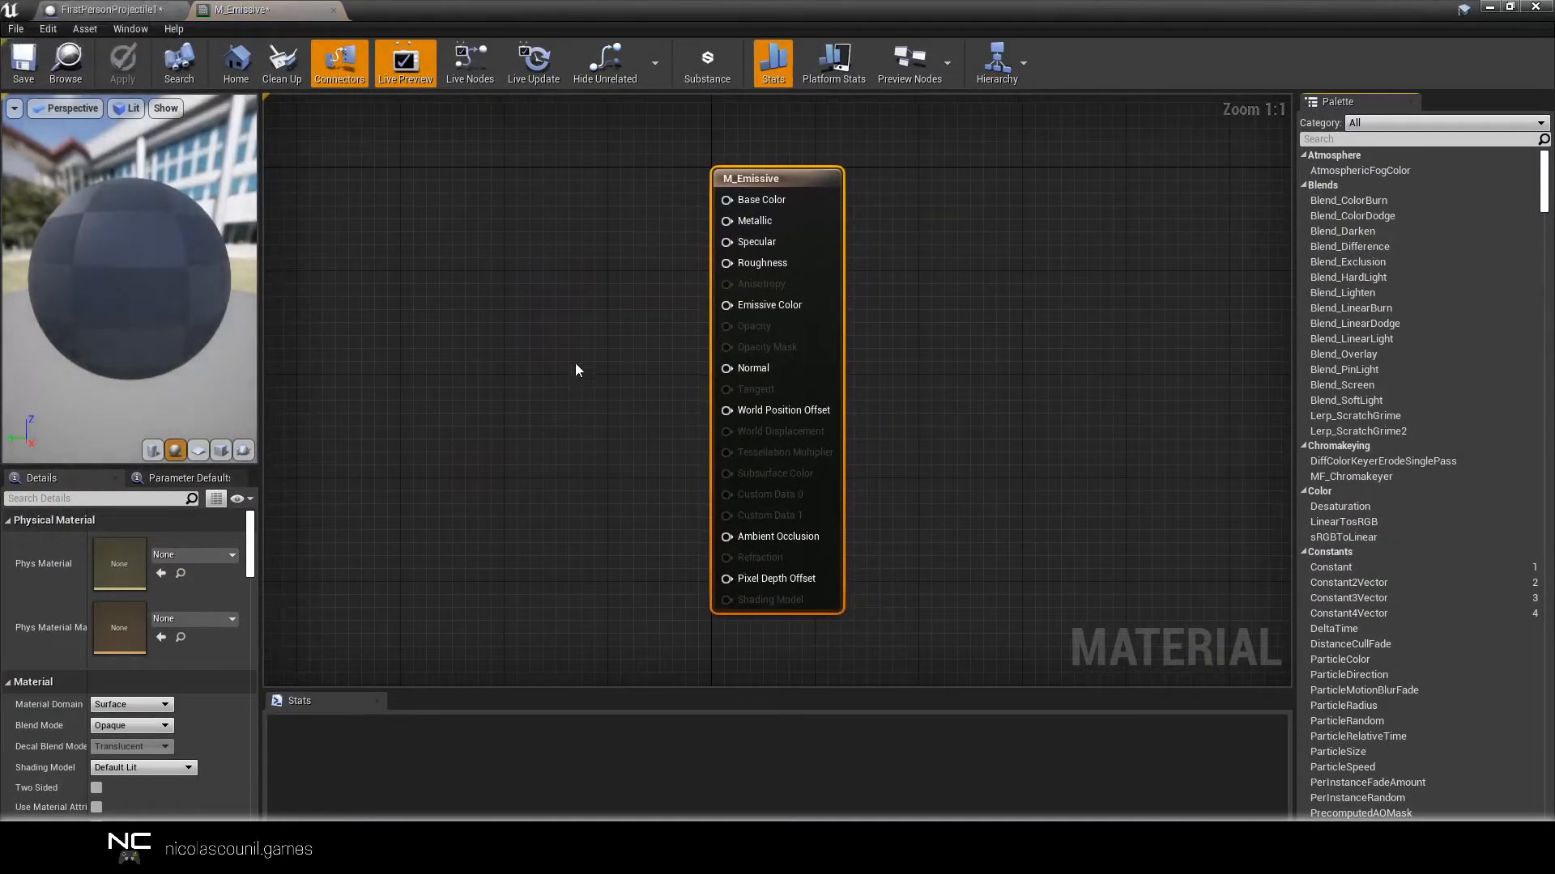
right_drag(587, 362, 664, 435)
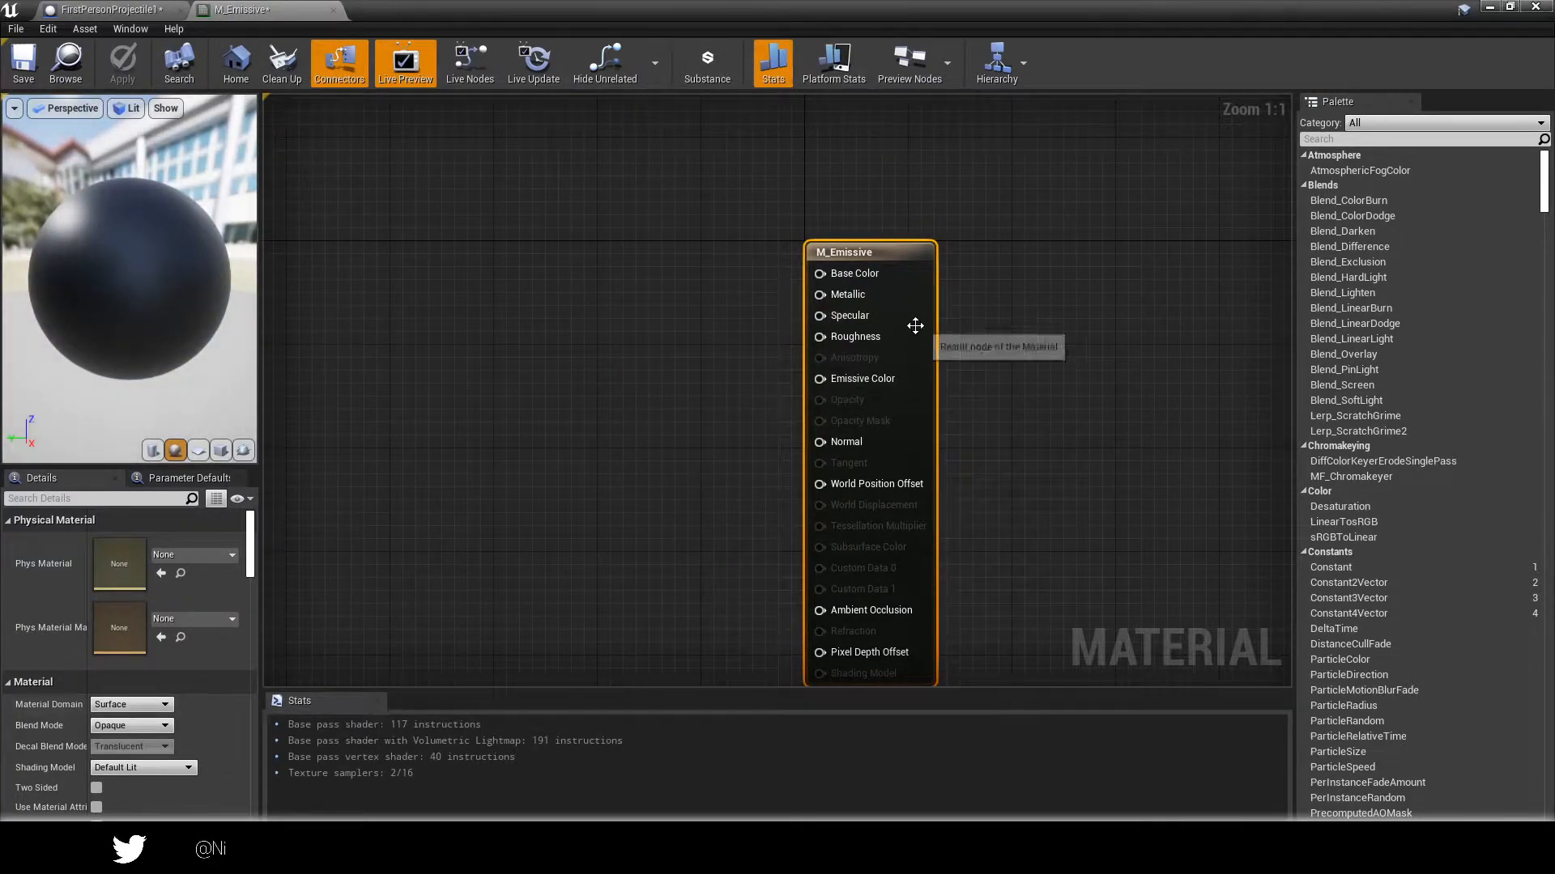
click(134, 724)
click(135, 724)
click(126, 765)
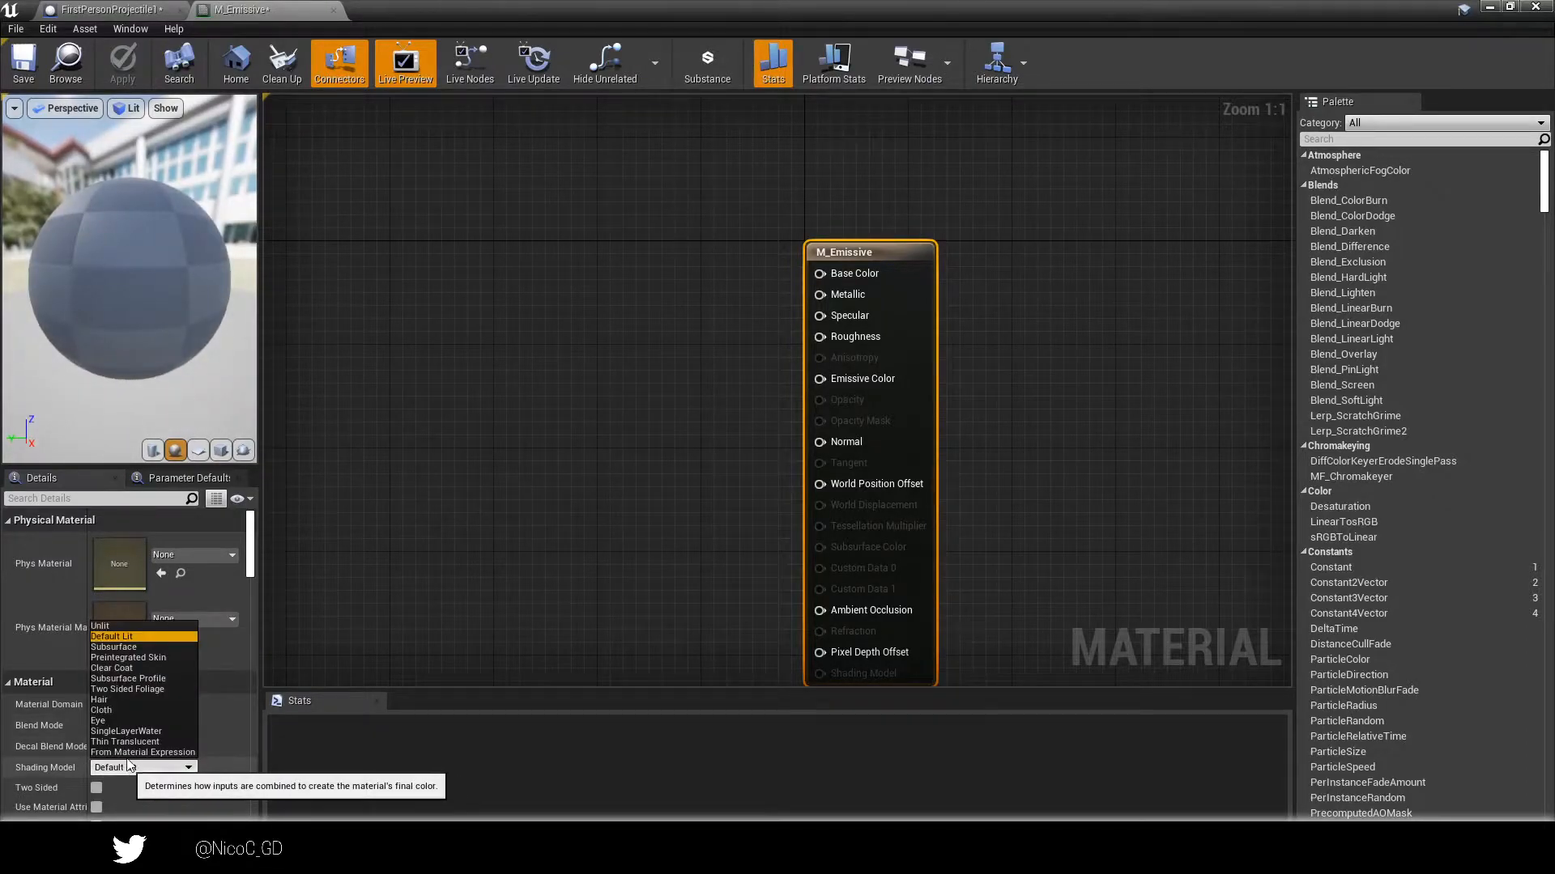
click(124, 628)
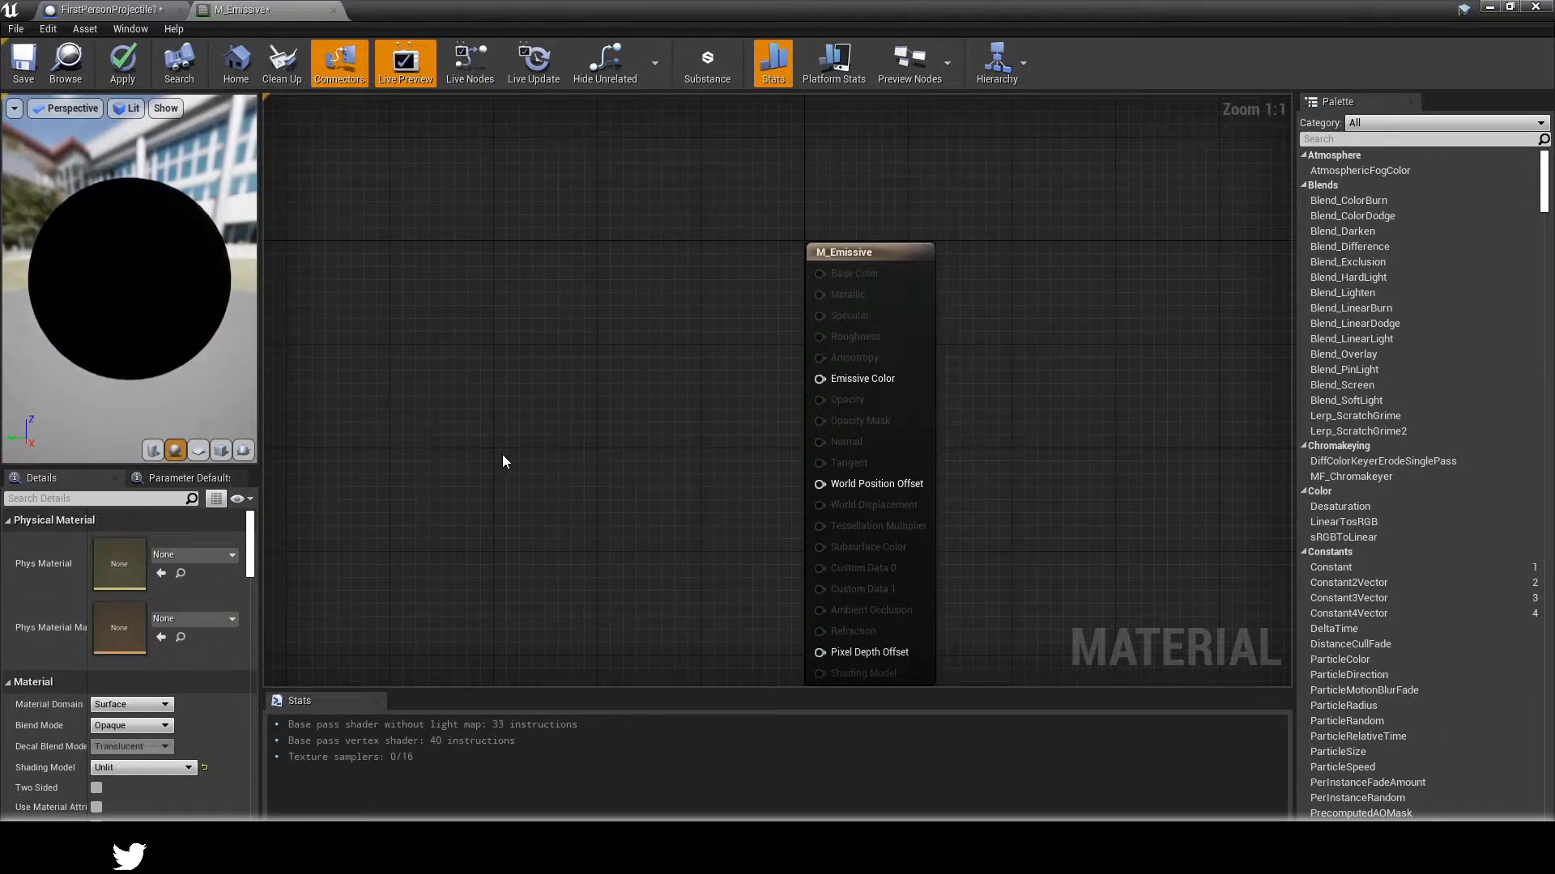
Add a Constant3Vector node to the material graph, to the left of the M_Emissive result node.
right_click(505, 301)
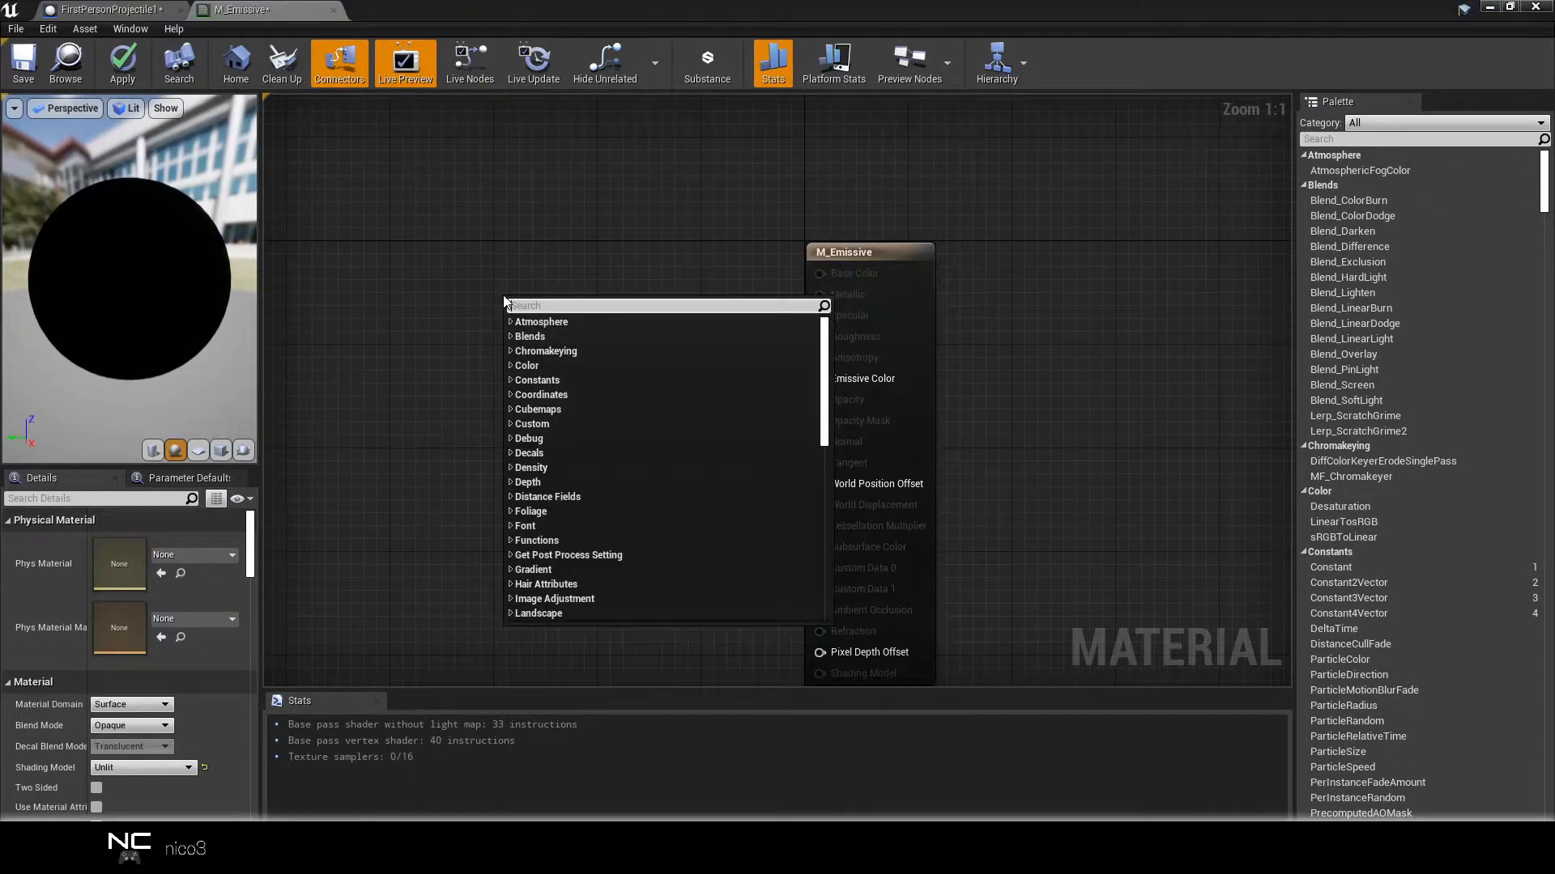
text(cons)
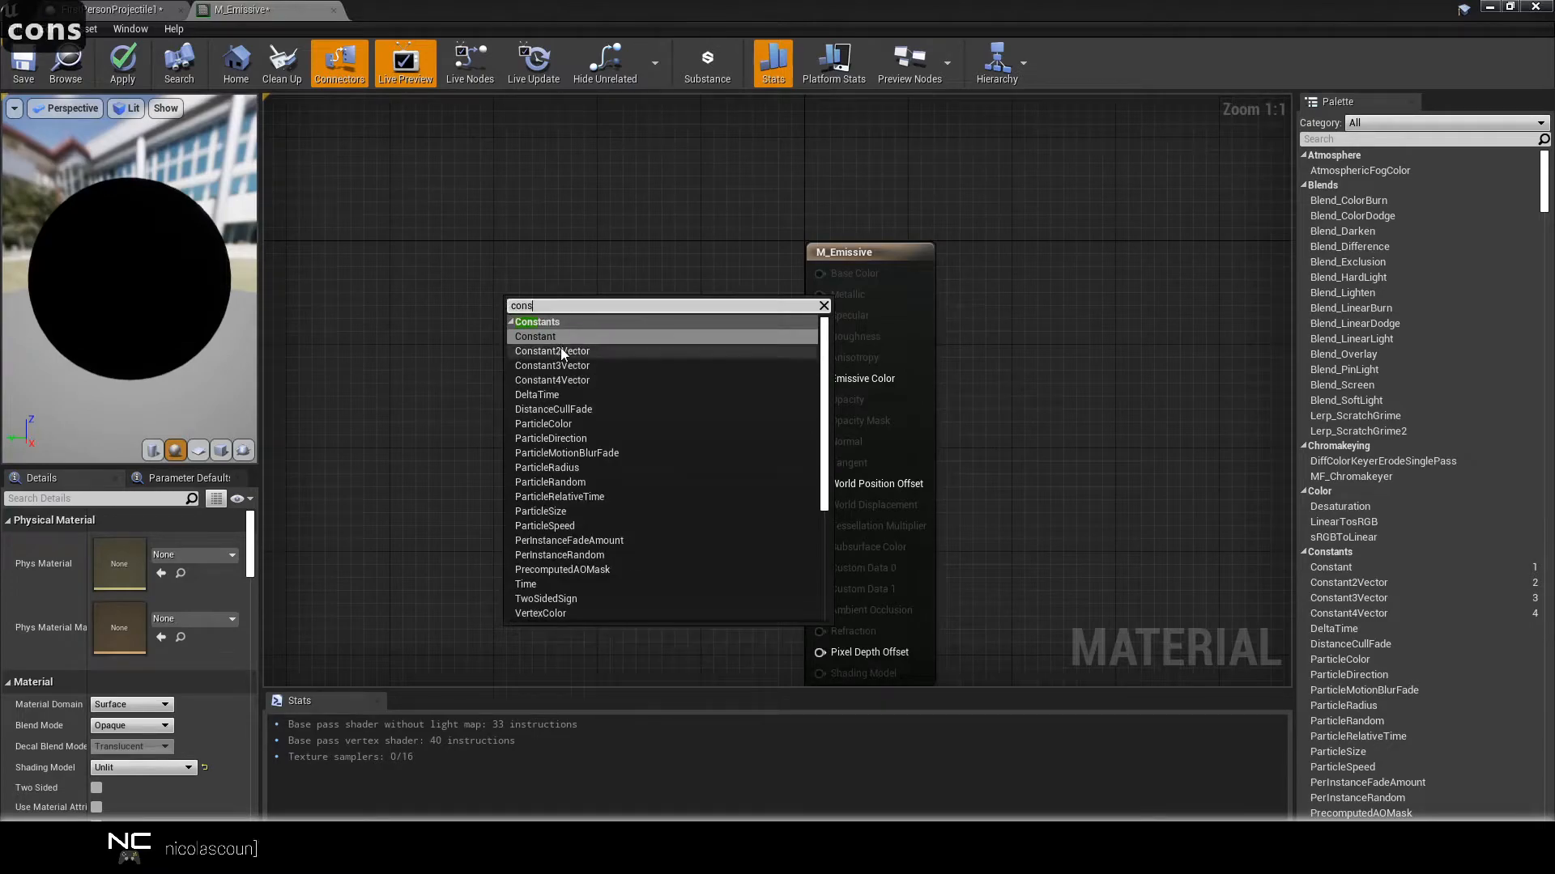
click(565, 363)
drag(565, 363, 504, 323)
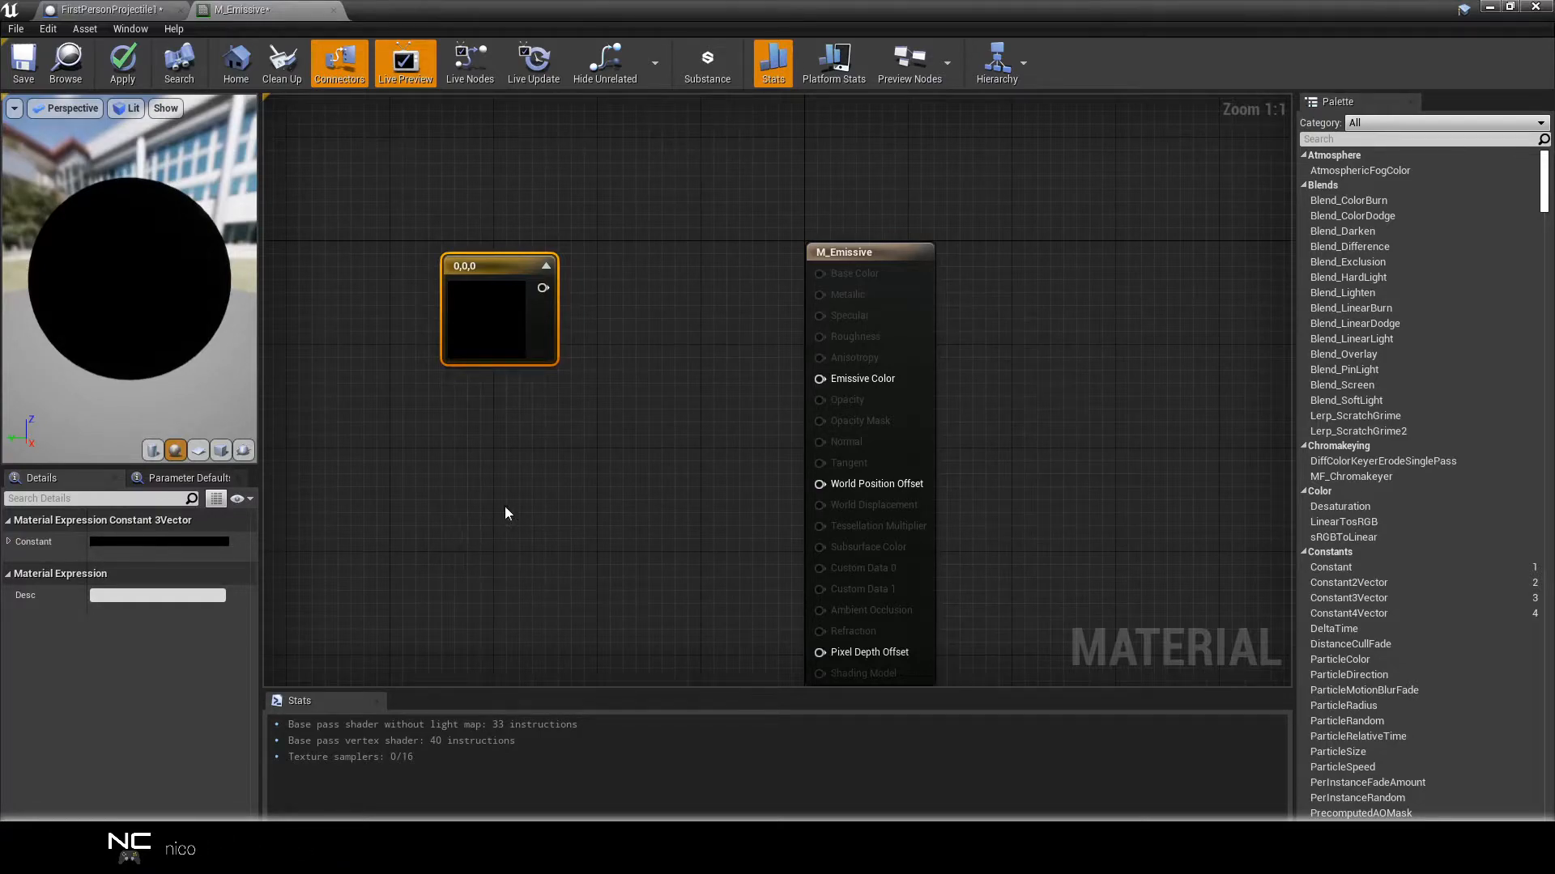
Add a Multiply node, wire the Constant3Vector through its A input into Emissive Color, and arrange the nodes between them.
click(590, 466)
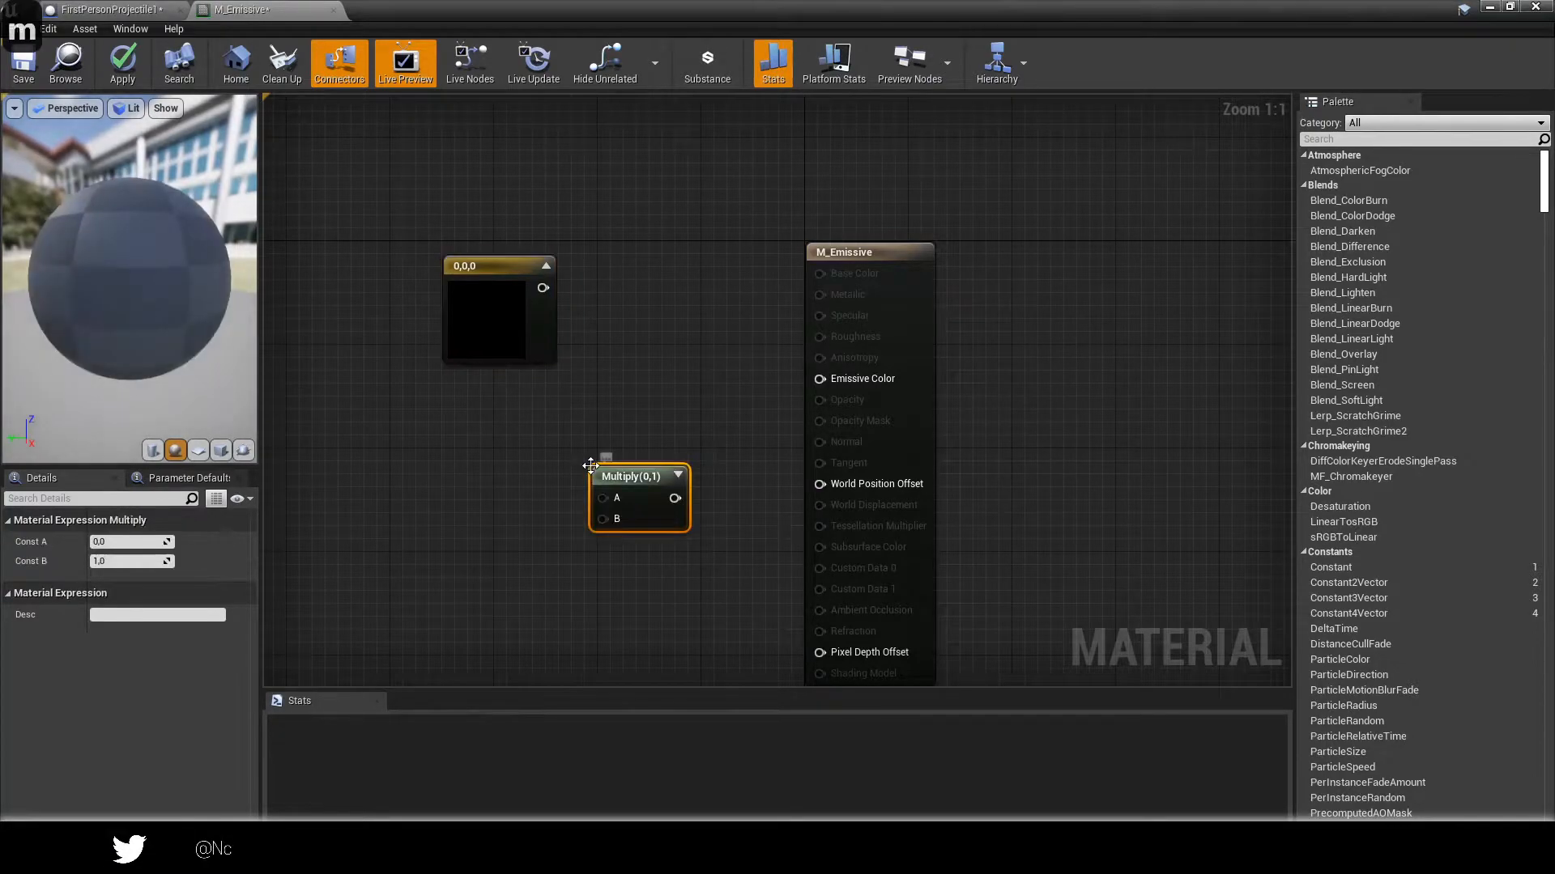
drag(544, 288, 821, 378)
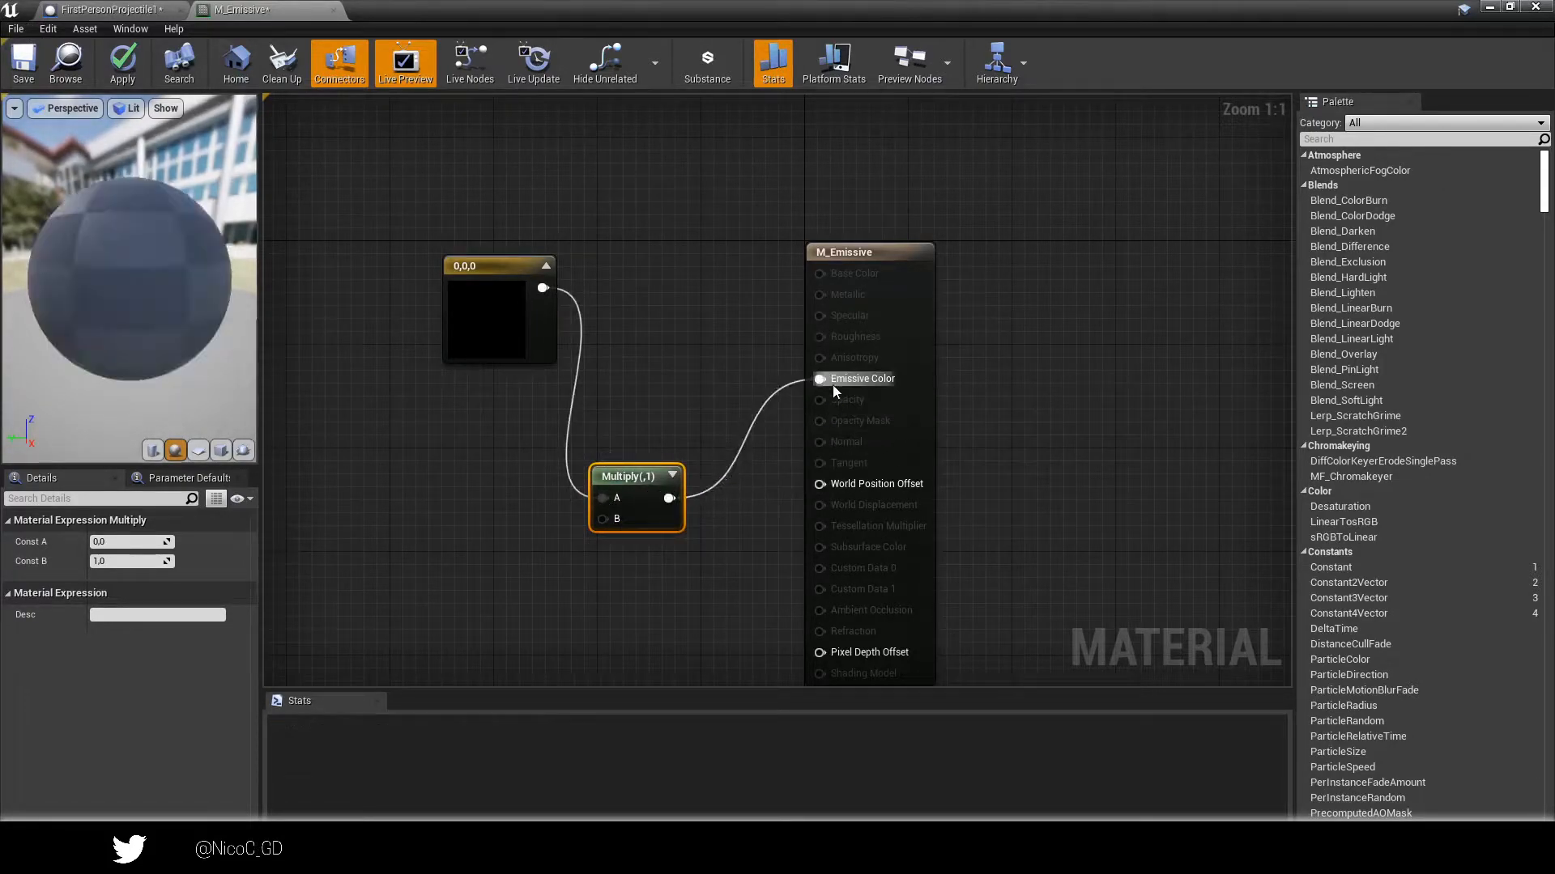
drag(523, 339, 434, 397)
drag(628, 476, 636, 393)
right_drag(621, 338, 770, 287)
Set the Multiply node's Const B value to 50.
click(161, 561)
text(50)
key(Return)
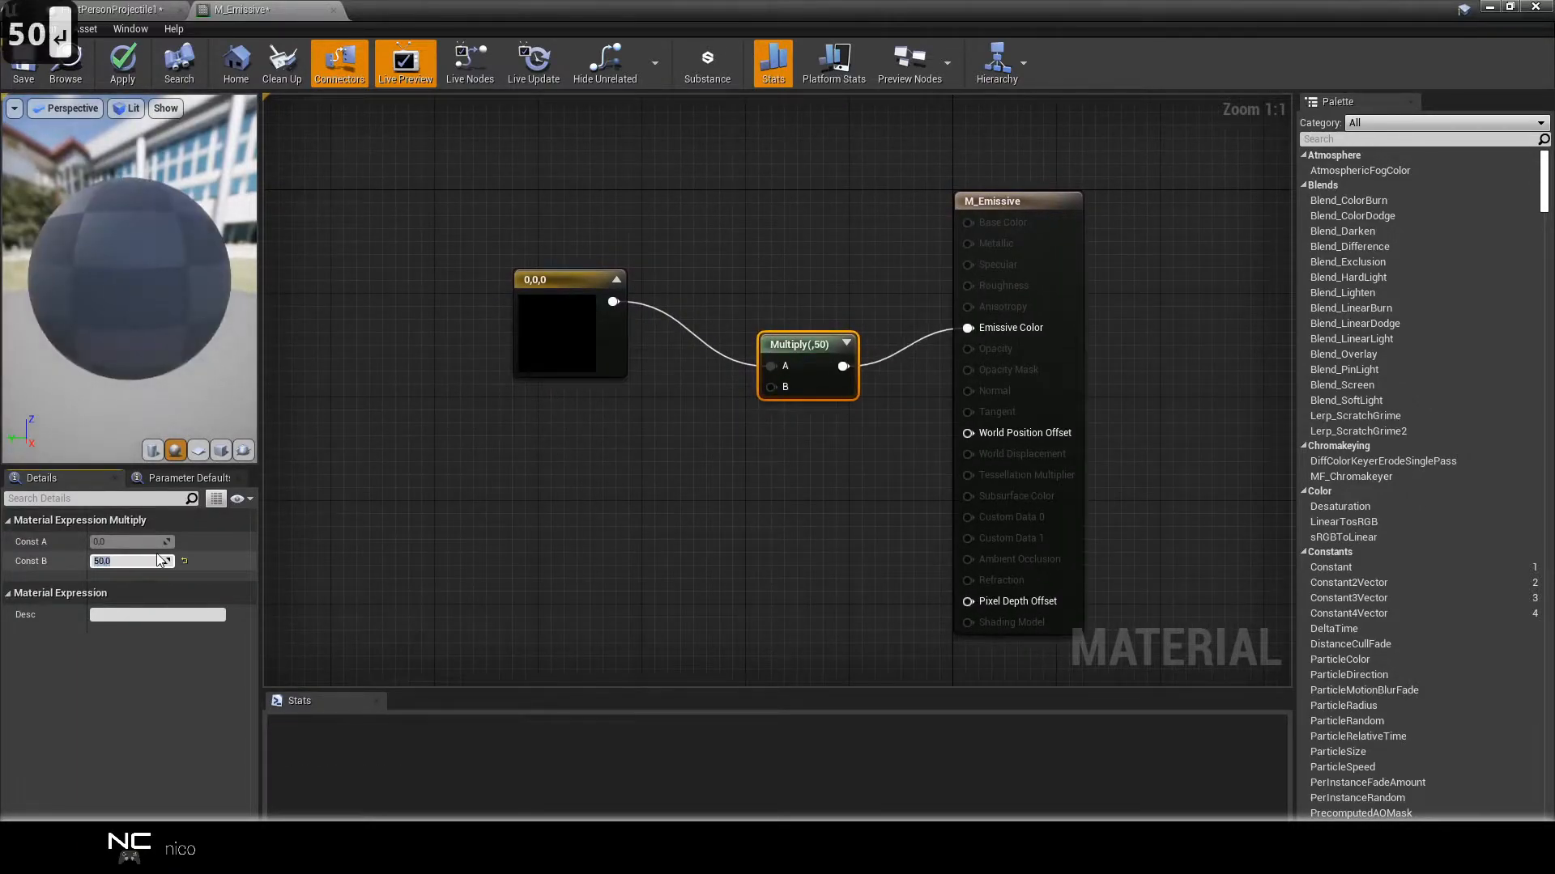
Run the game preview and fire a shot to examine the colour of the current projectile.
click(555, 336)
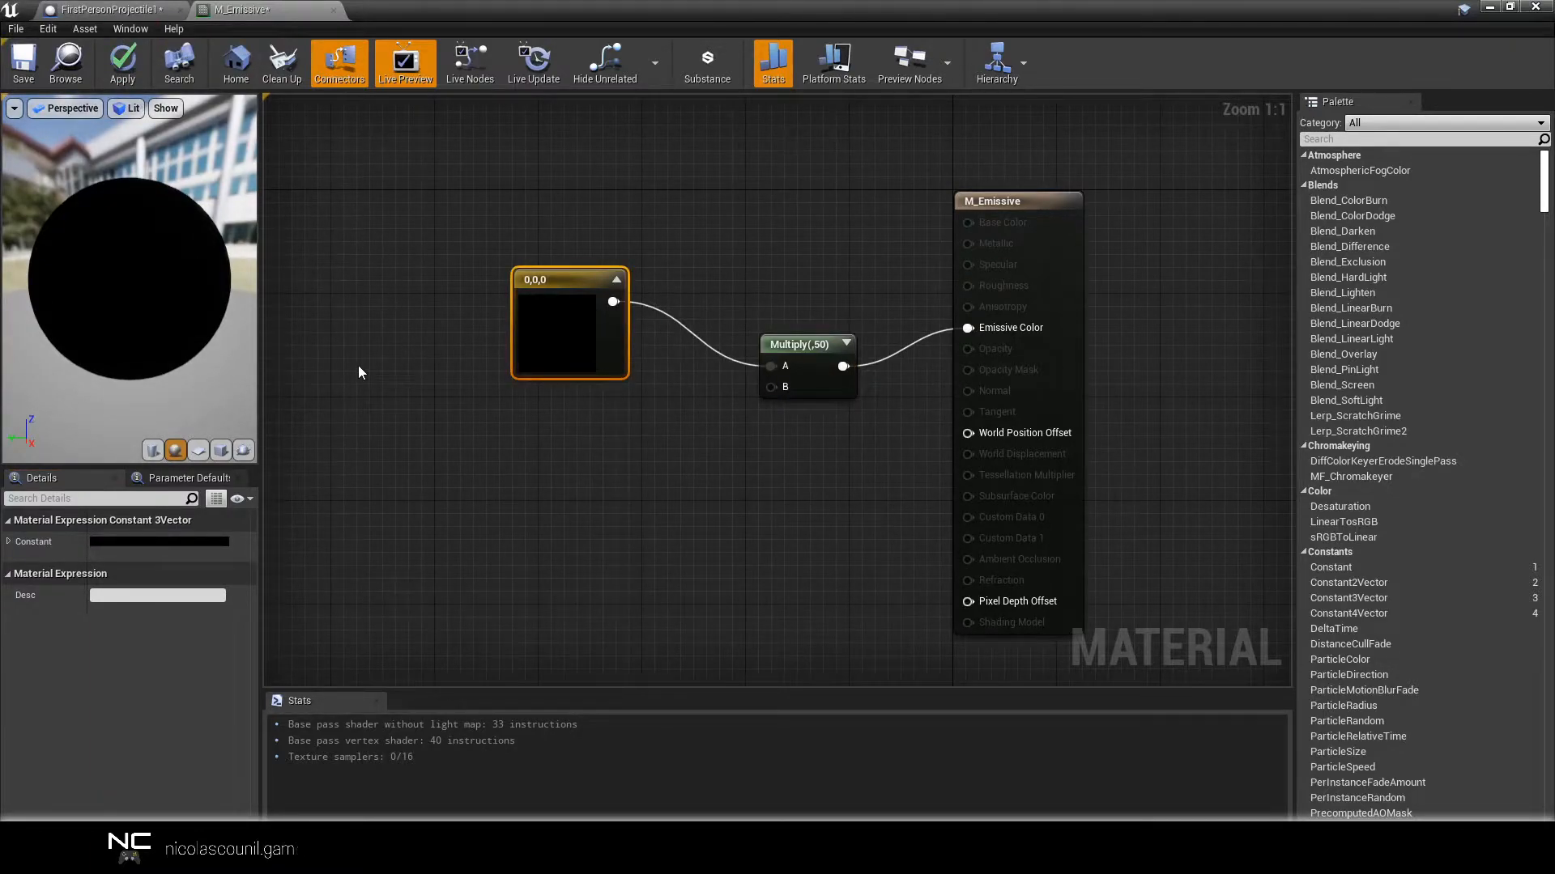
key(alt+p)
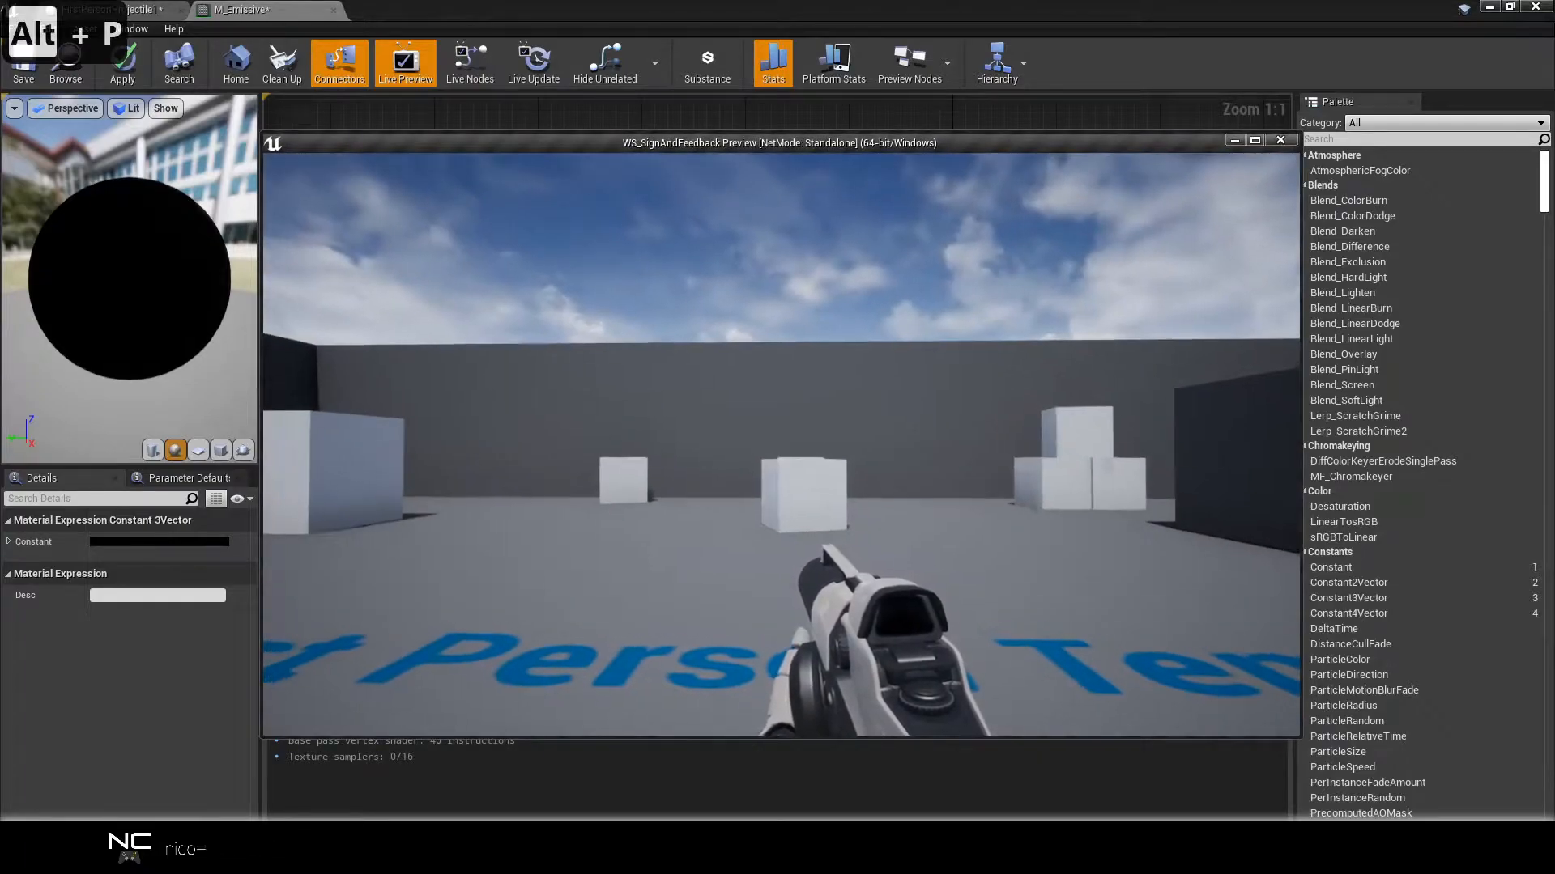
key(a)
click(782, 444)
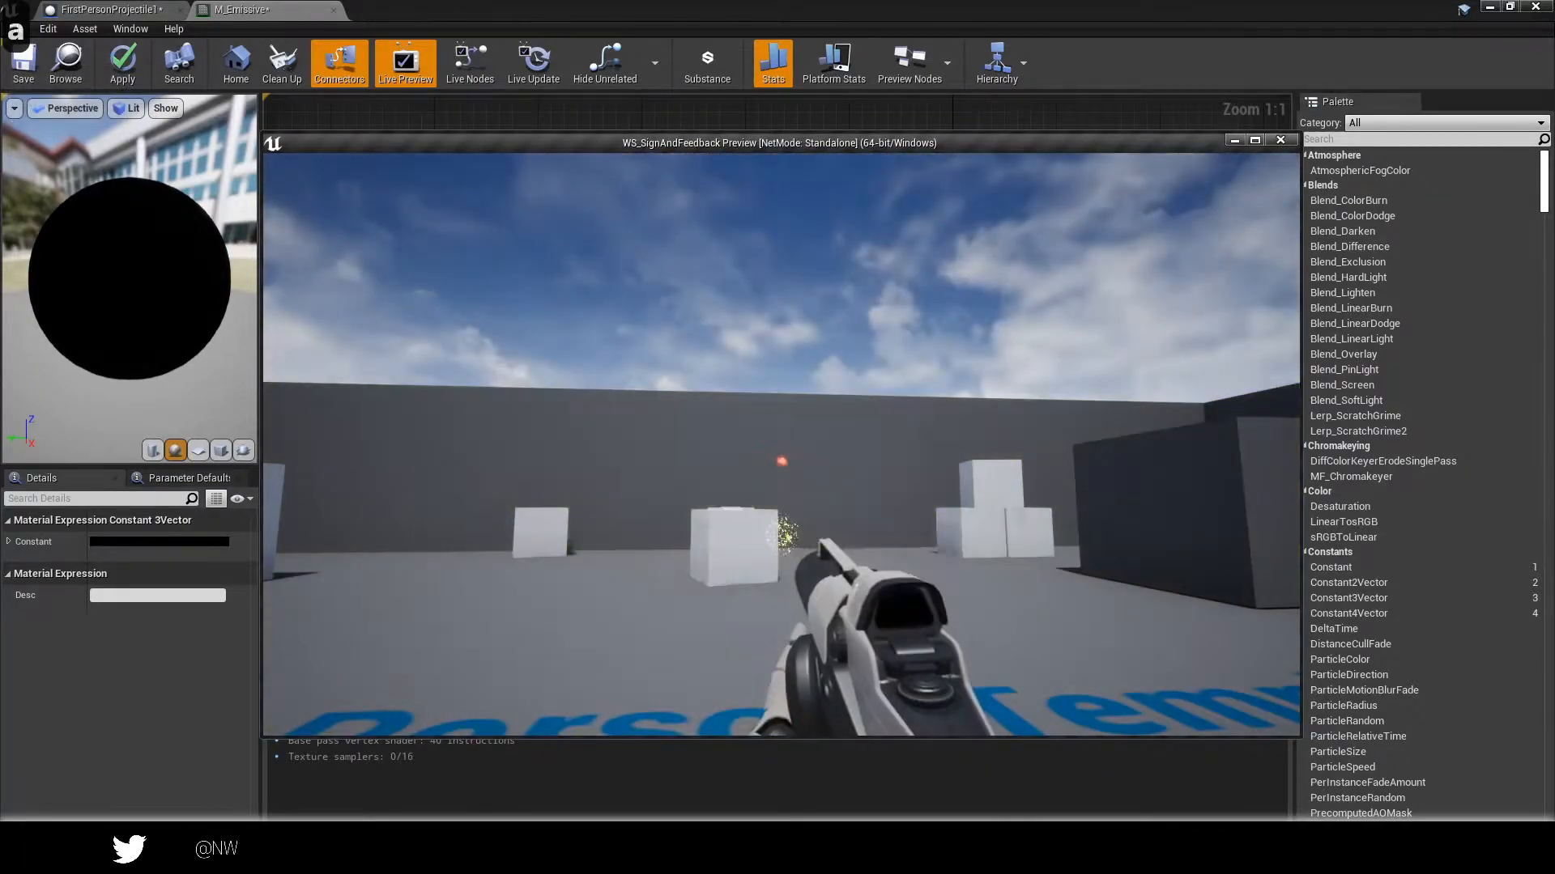
key(Escape)
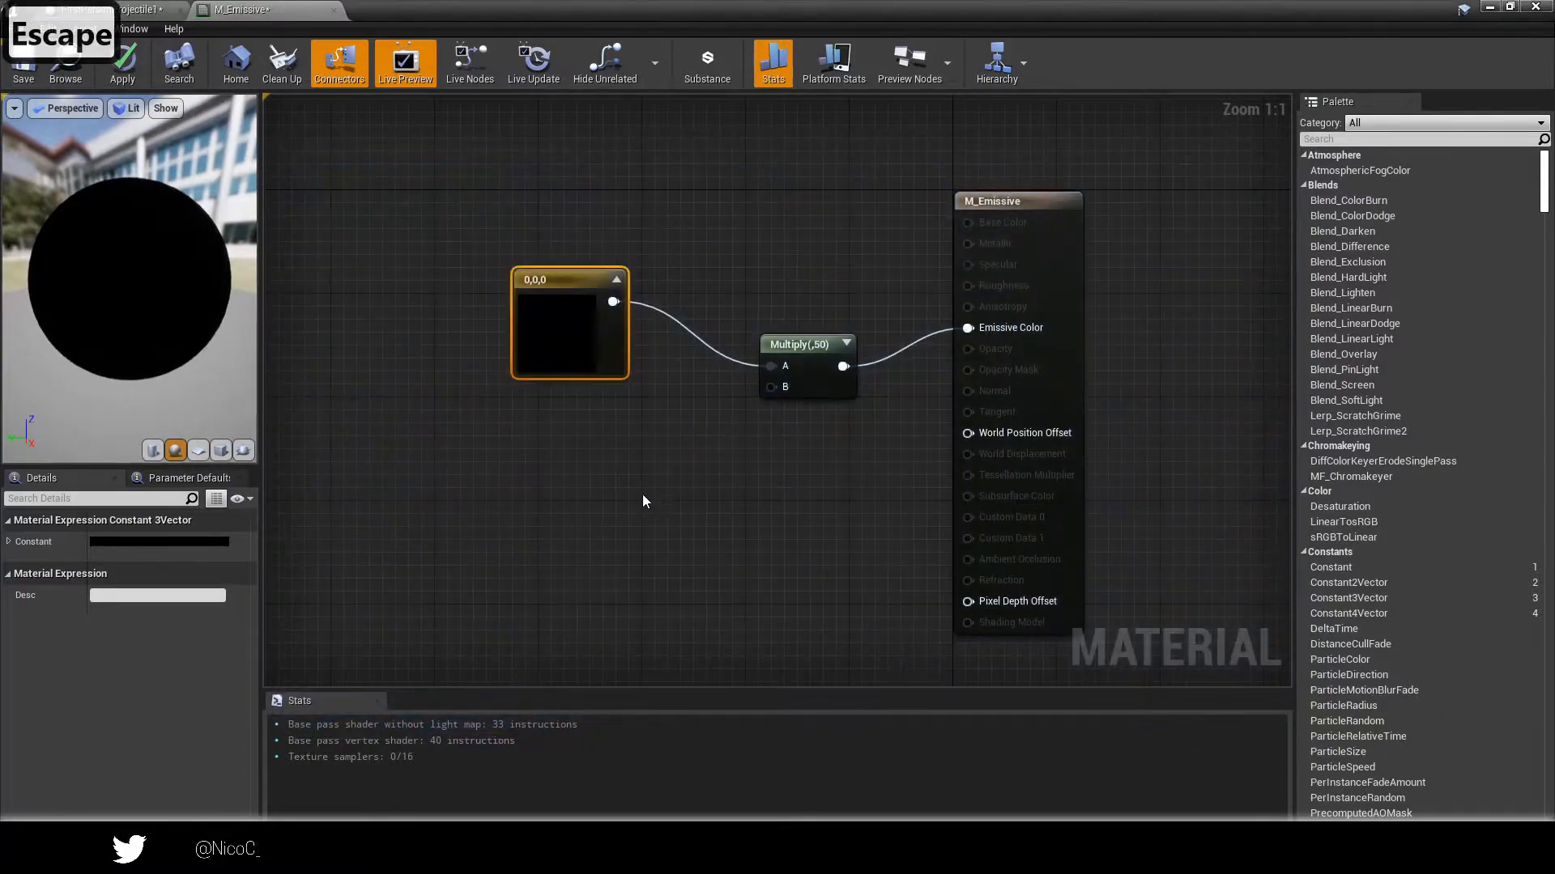
Open the FirstPersonCharacter blueprint from the Content/FirstPersonBP/Blueprints folder.
click(1491, 8)
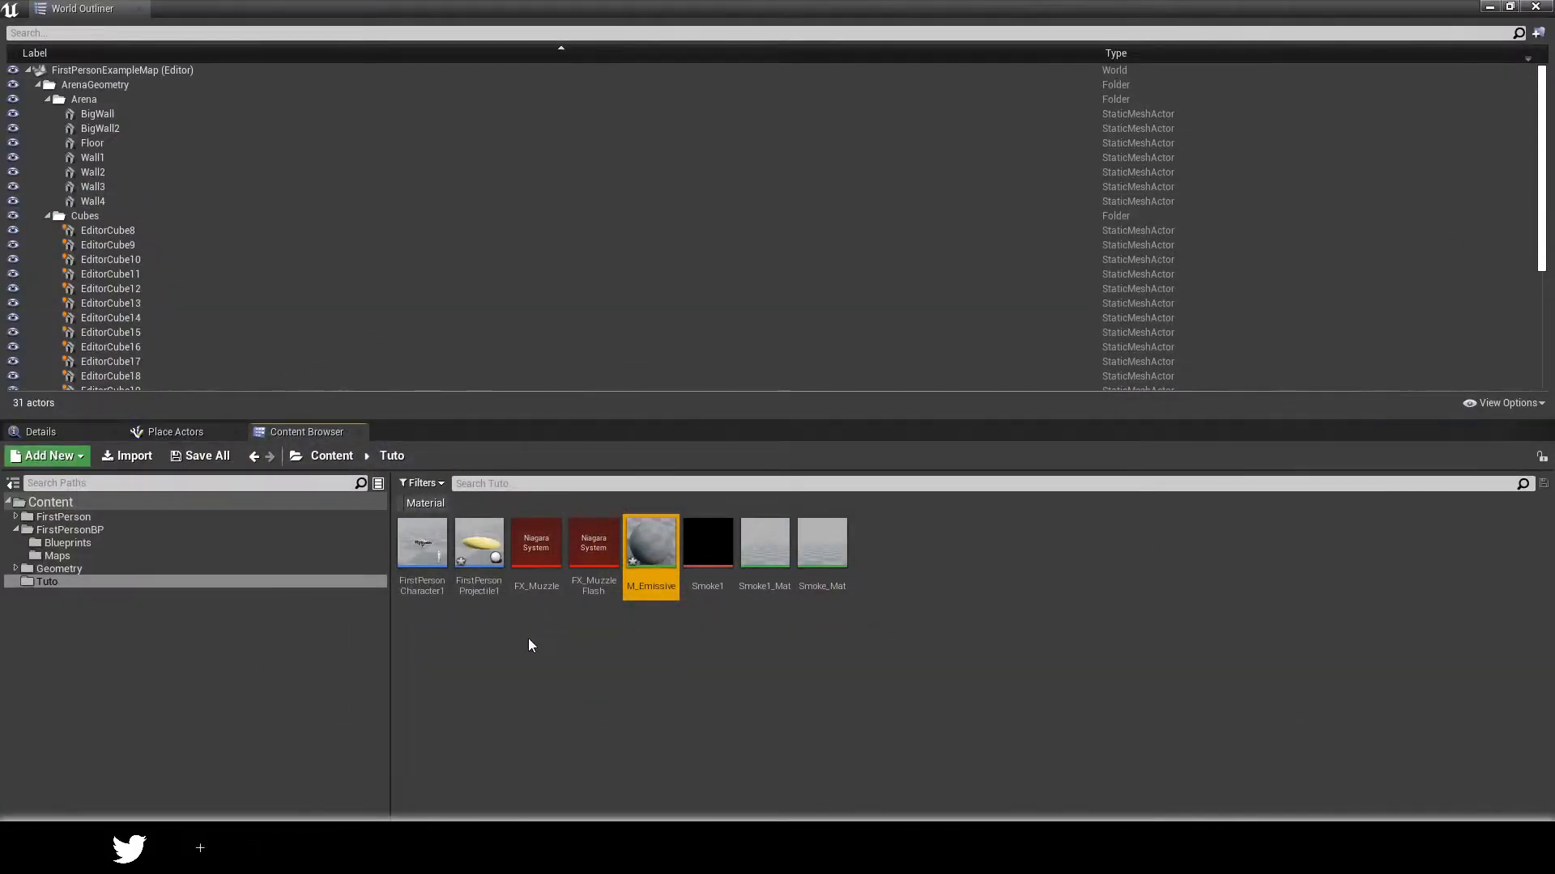
click(322, 457)
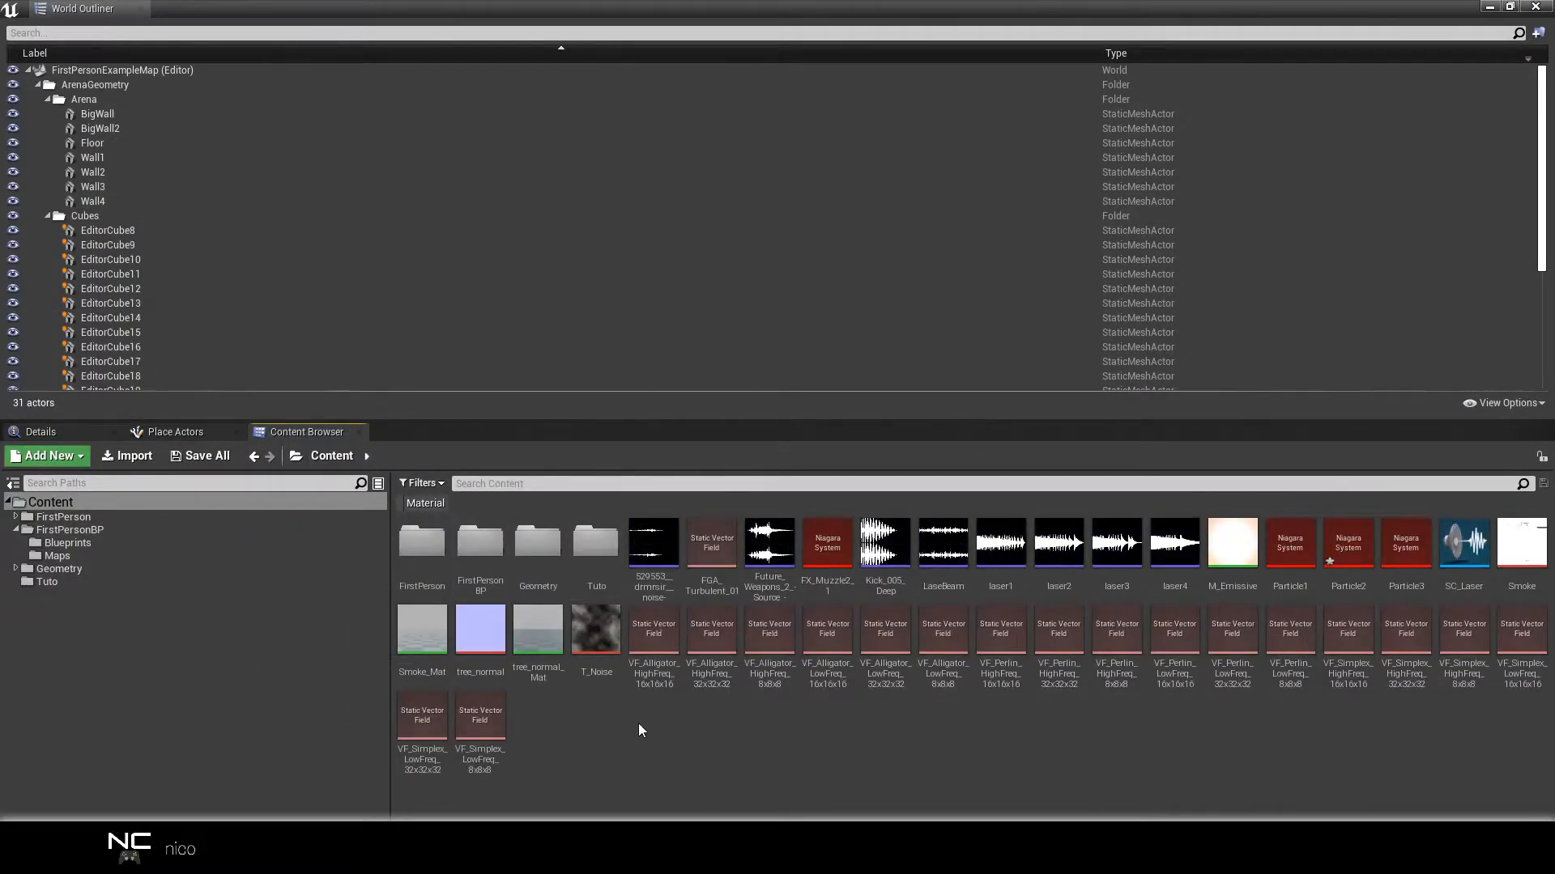
double_click(480, 551)
double_click(411, 566)
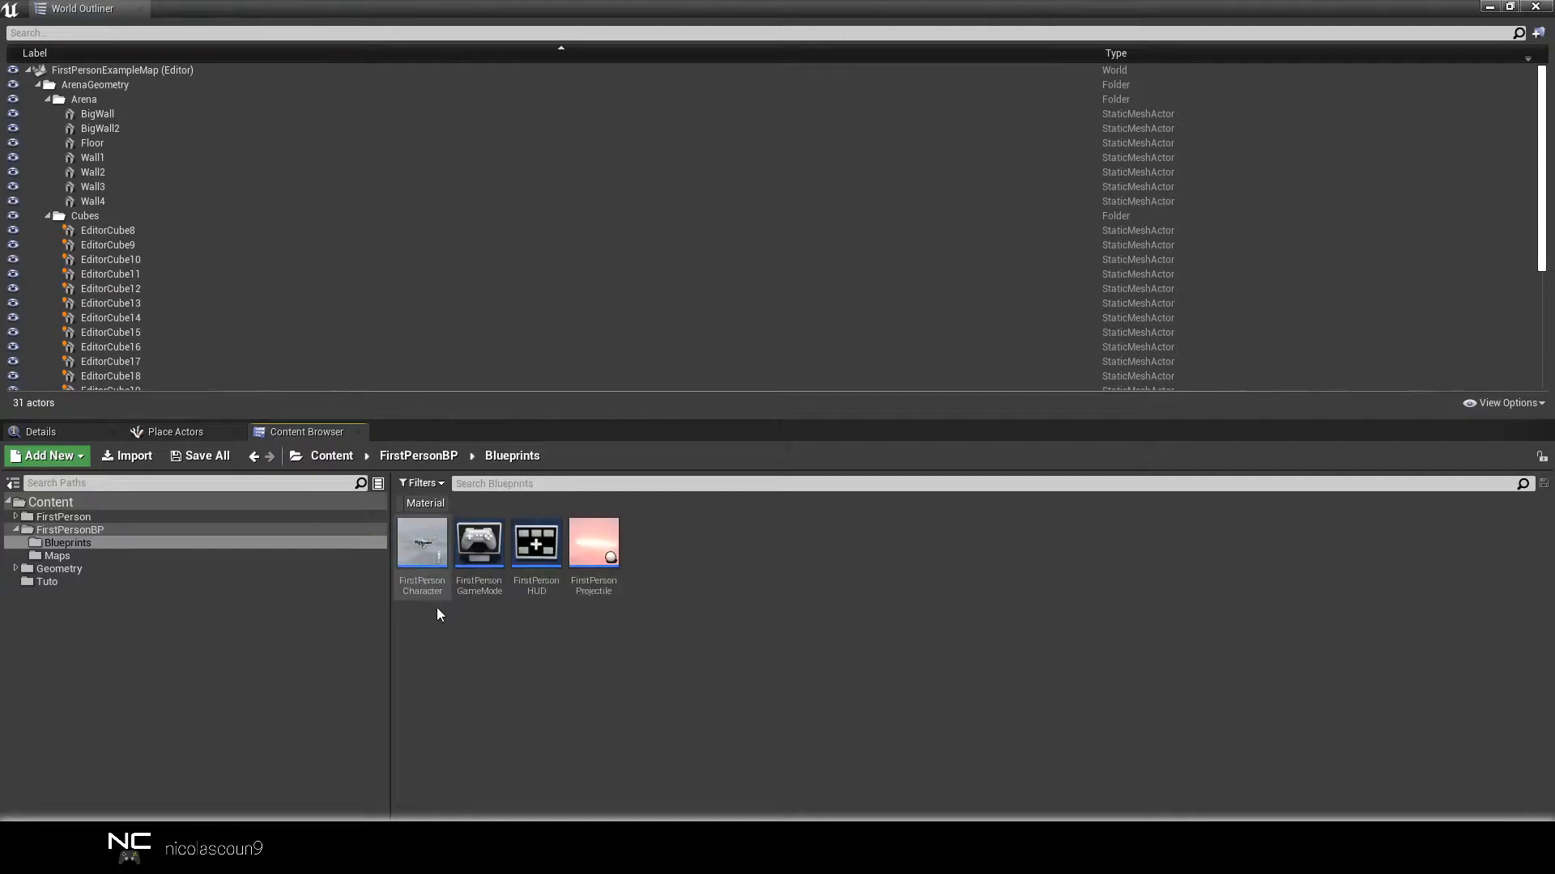
double_click(422, 540)
Set the System Template of the Spawn System at Location node to Particle1 and compile the blueprint.
right_drag(810, 302, 838, 502)
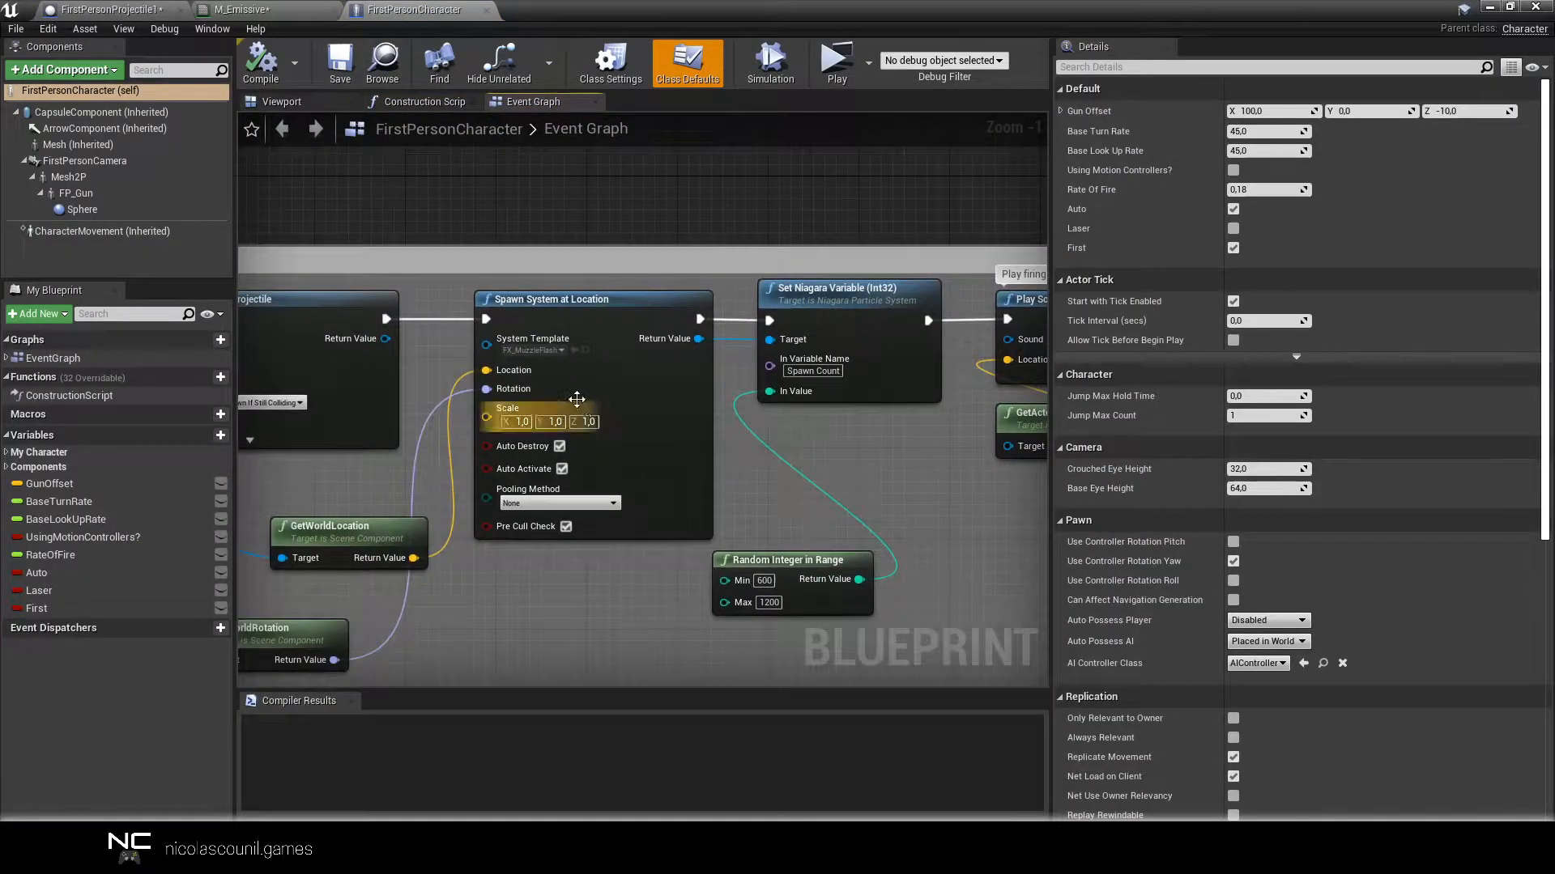
click(534, 350)
click(596, 499)
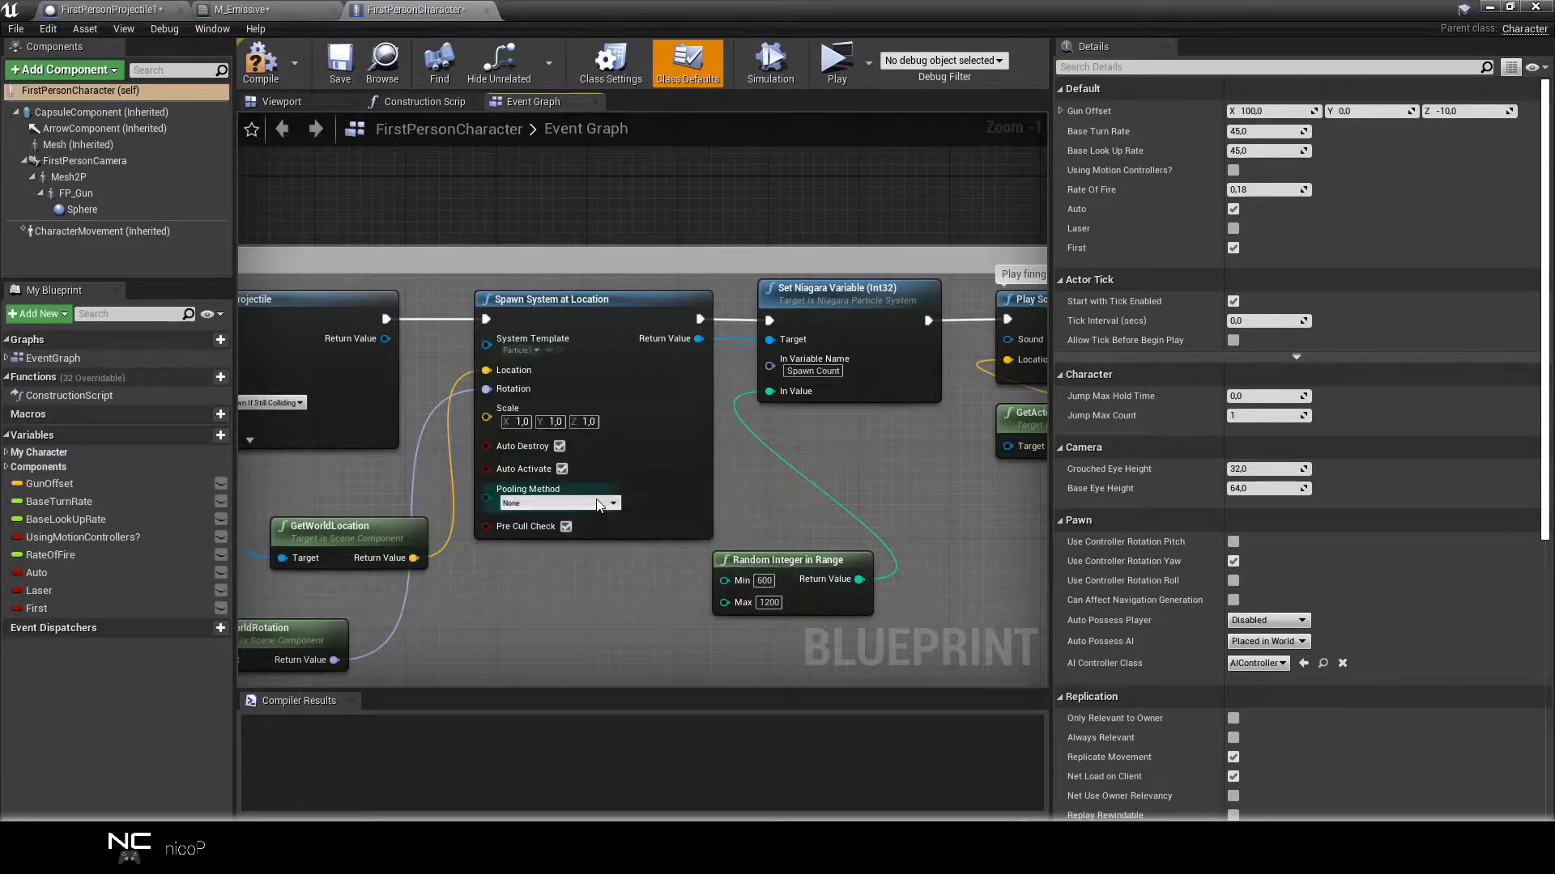
click(264, 80)
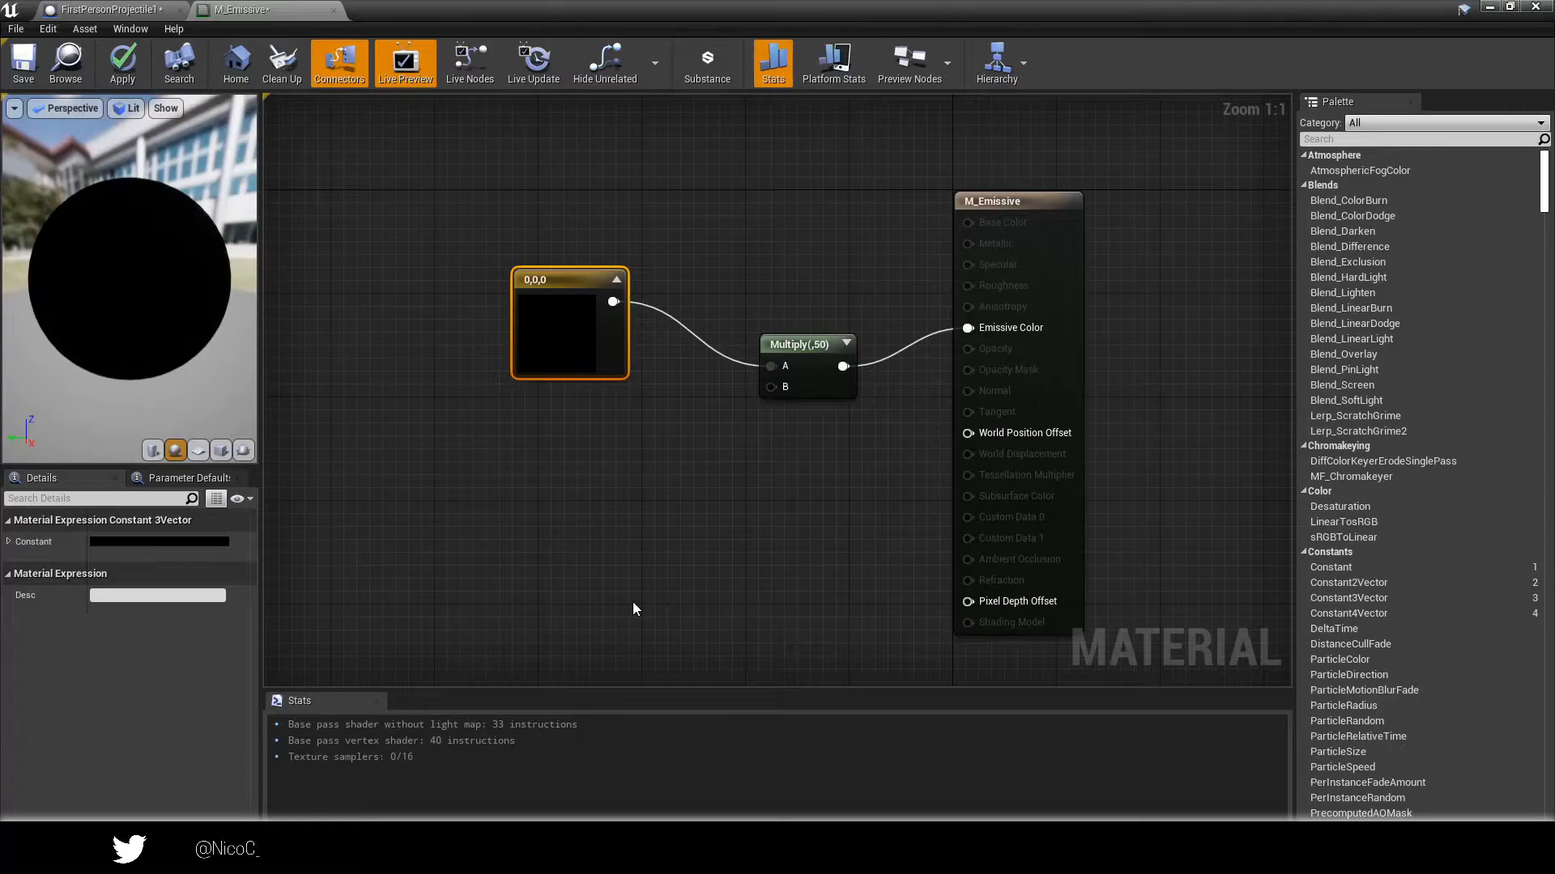
Run the game preview and fire repeated shots around the arena to examine the muzzle flash colour and glow.
key(alt+p)
key(a)
click(730, 522)
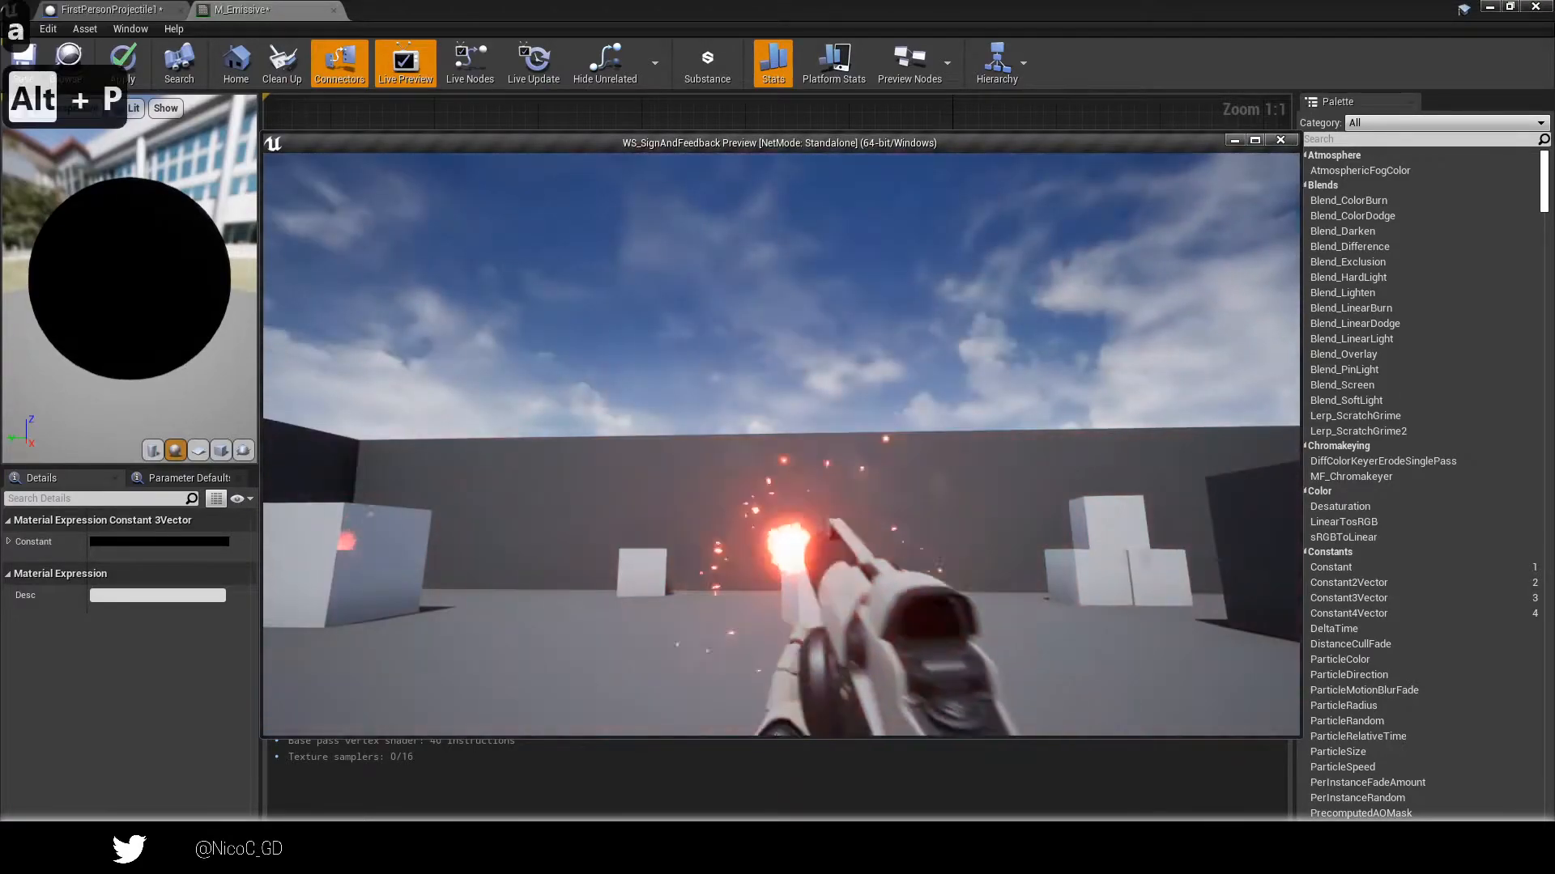
click(781, 445)
click(782, 444)
click(781, 445)
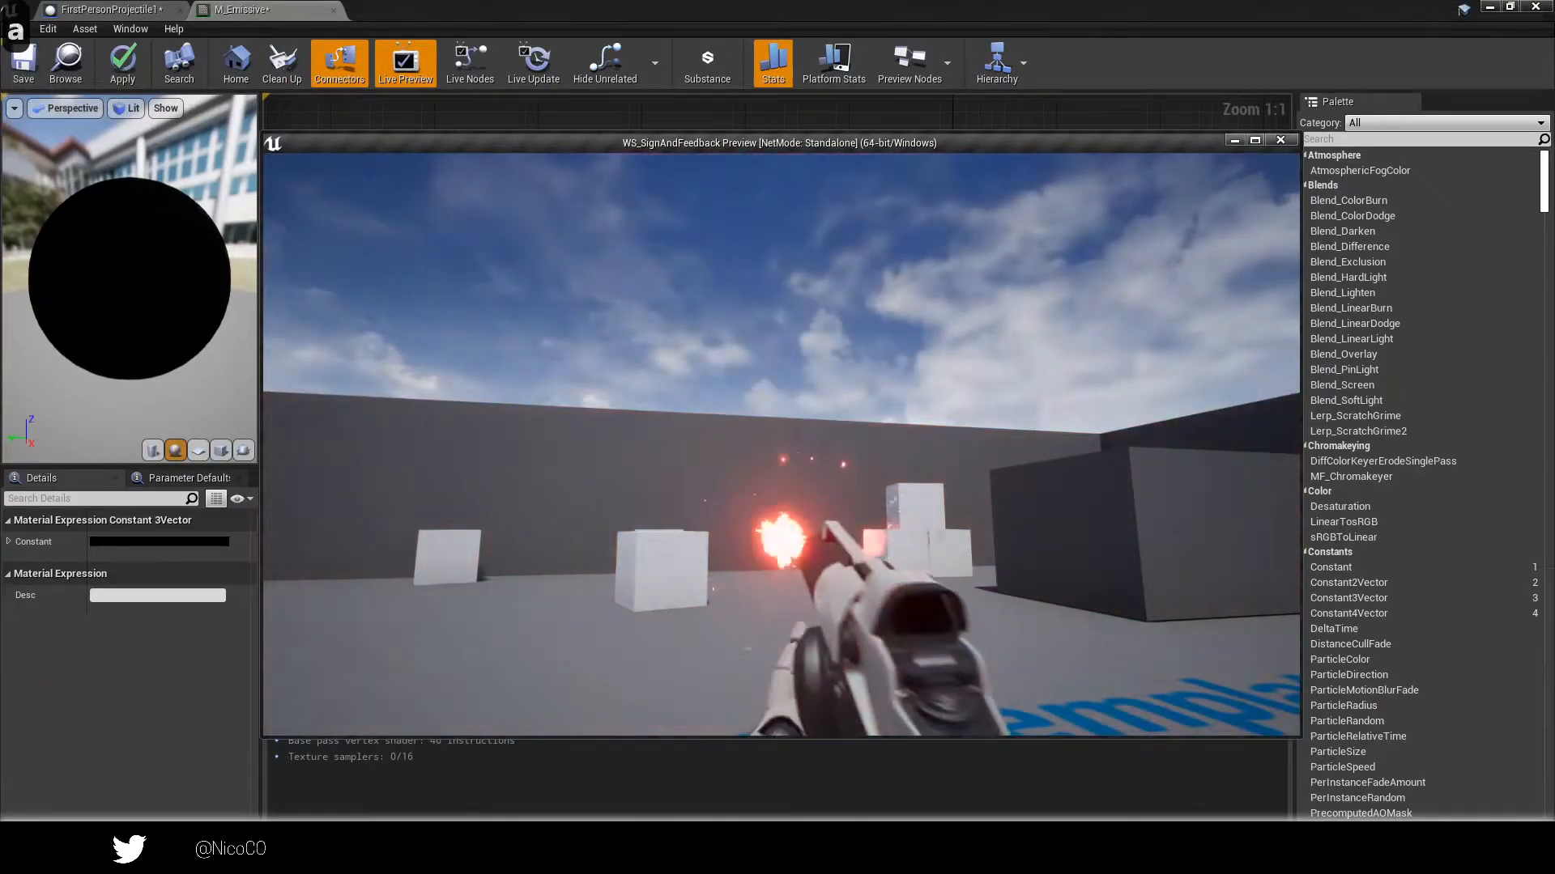
click(782, 444)
click(781, 445)
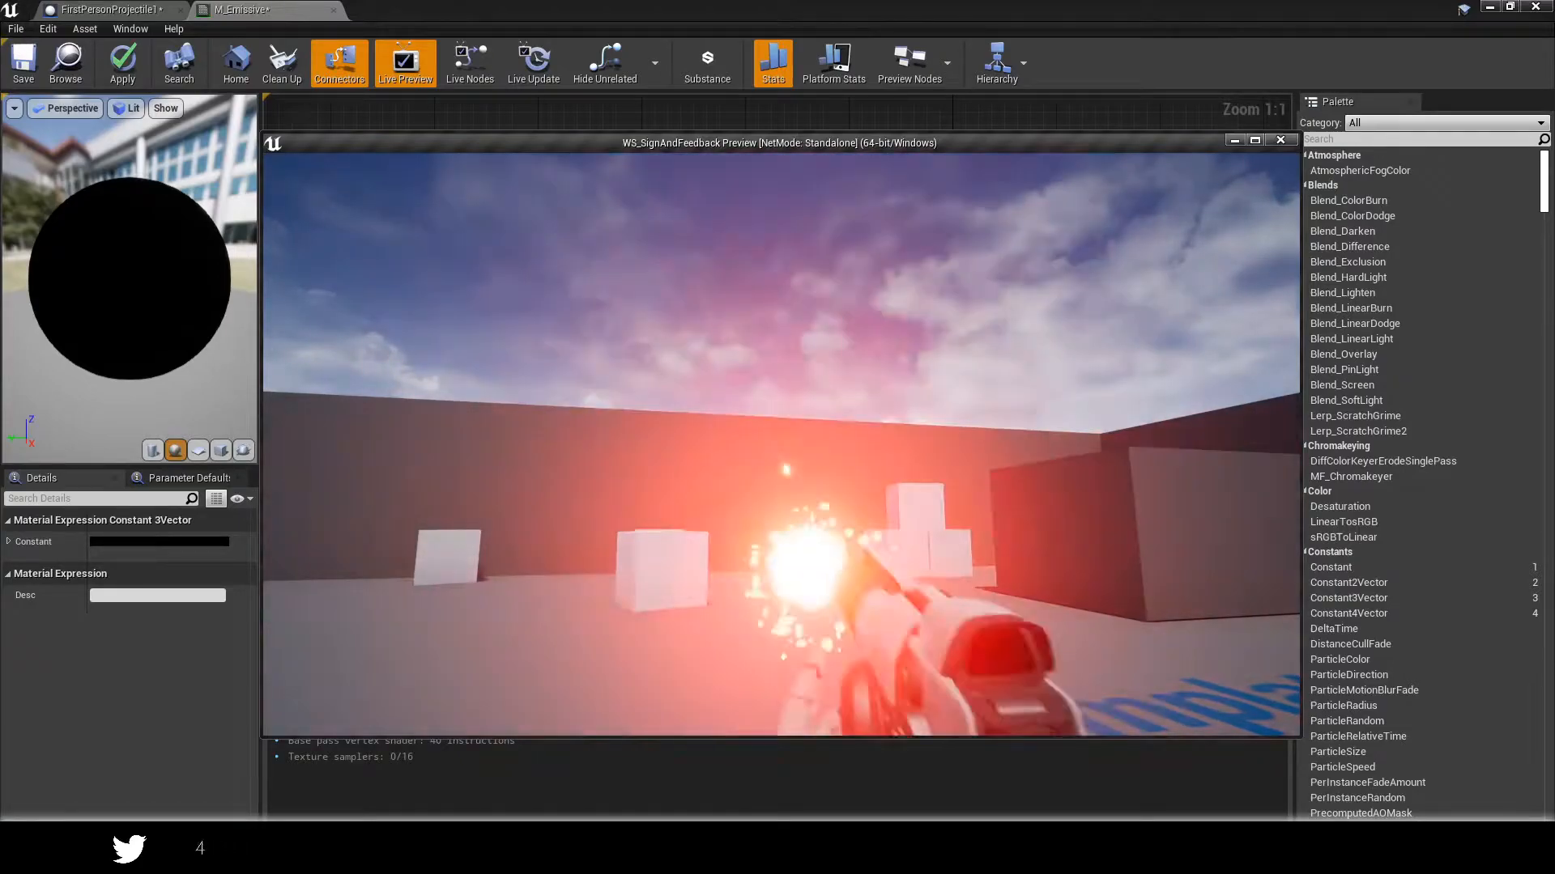
key(a)
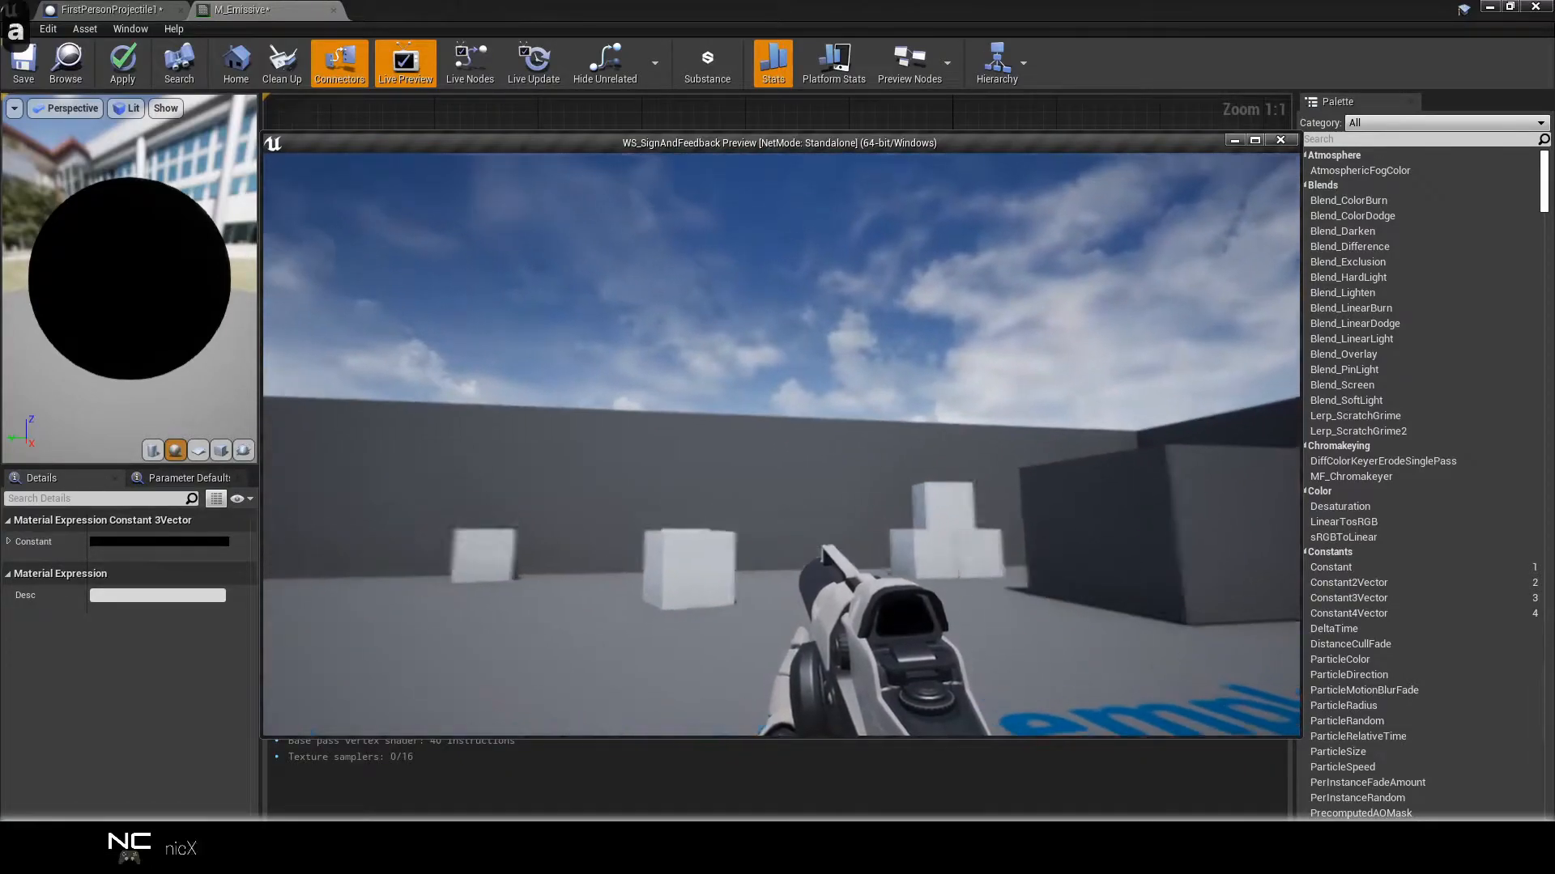
click(781, 445)
click(781, 444)
click(782, 444)
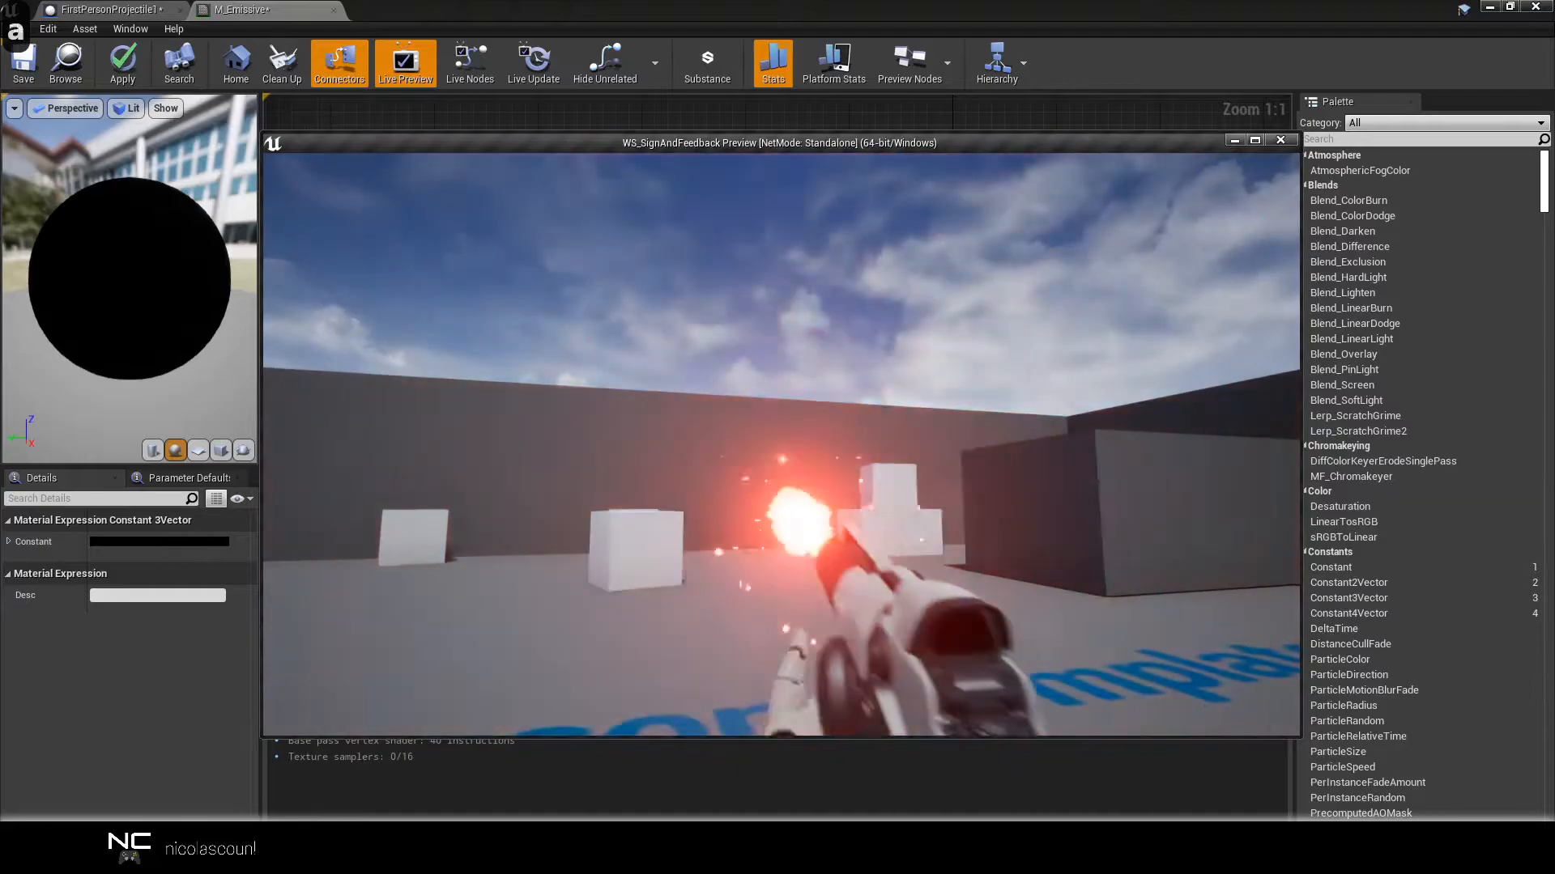
click(781, 444)
click(781, 444)
click(781, 445)
click(781, 445)
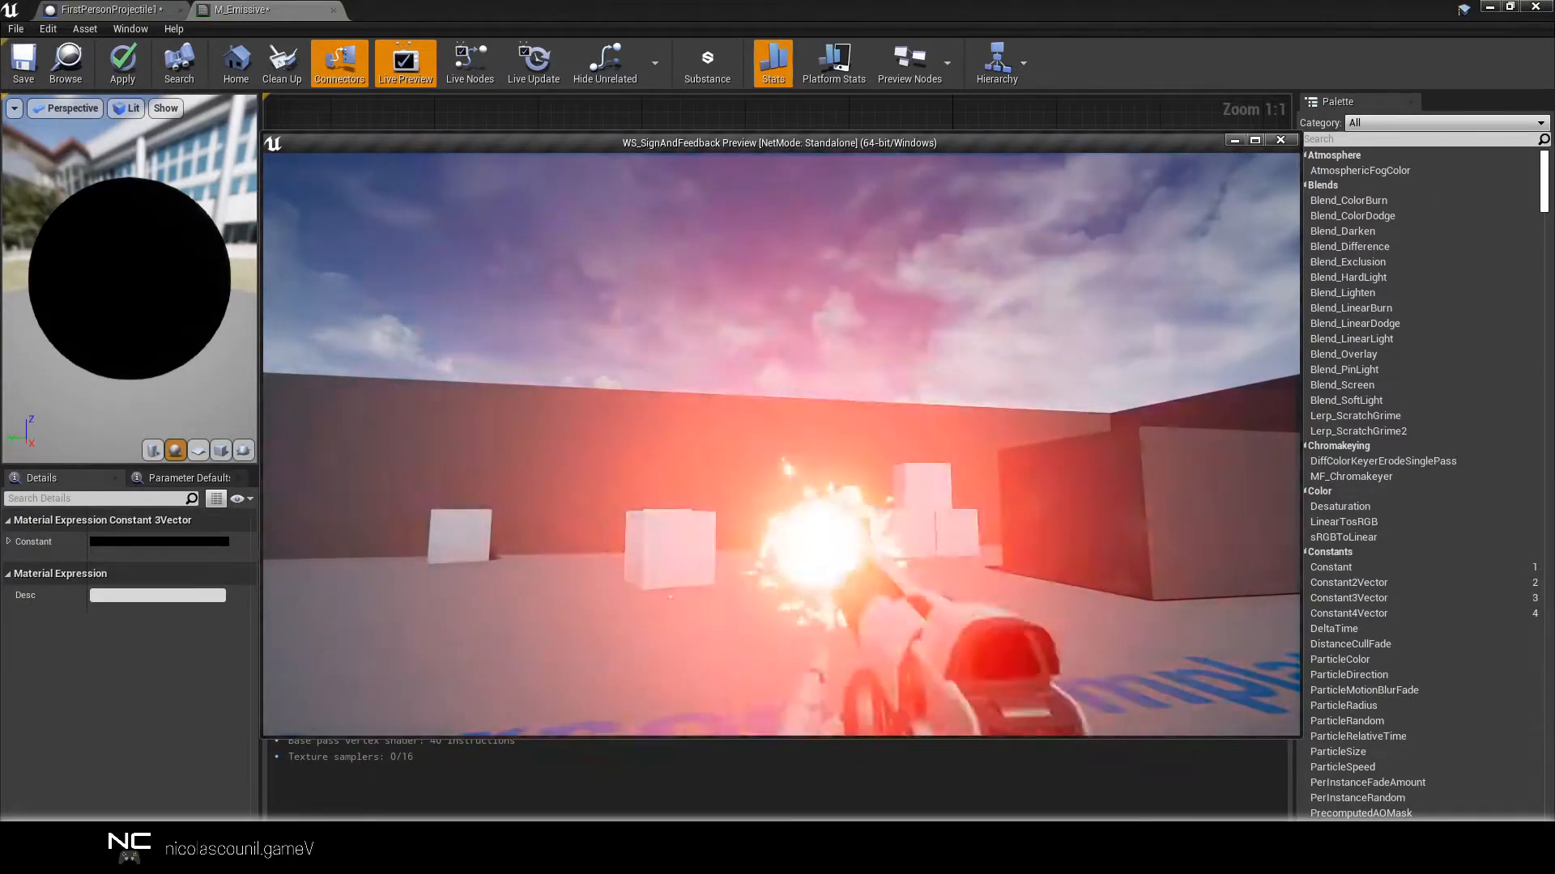
click(781, 444)
click(781, 444)
click(781, 444)
click(782, 445)
click(782, 445)
click(781, 445)
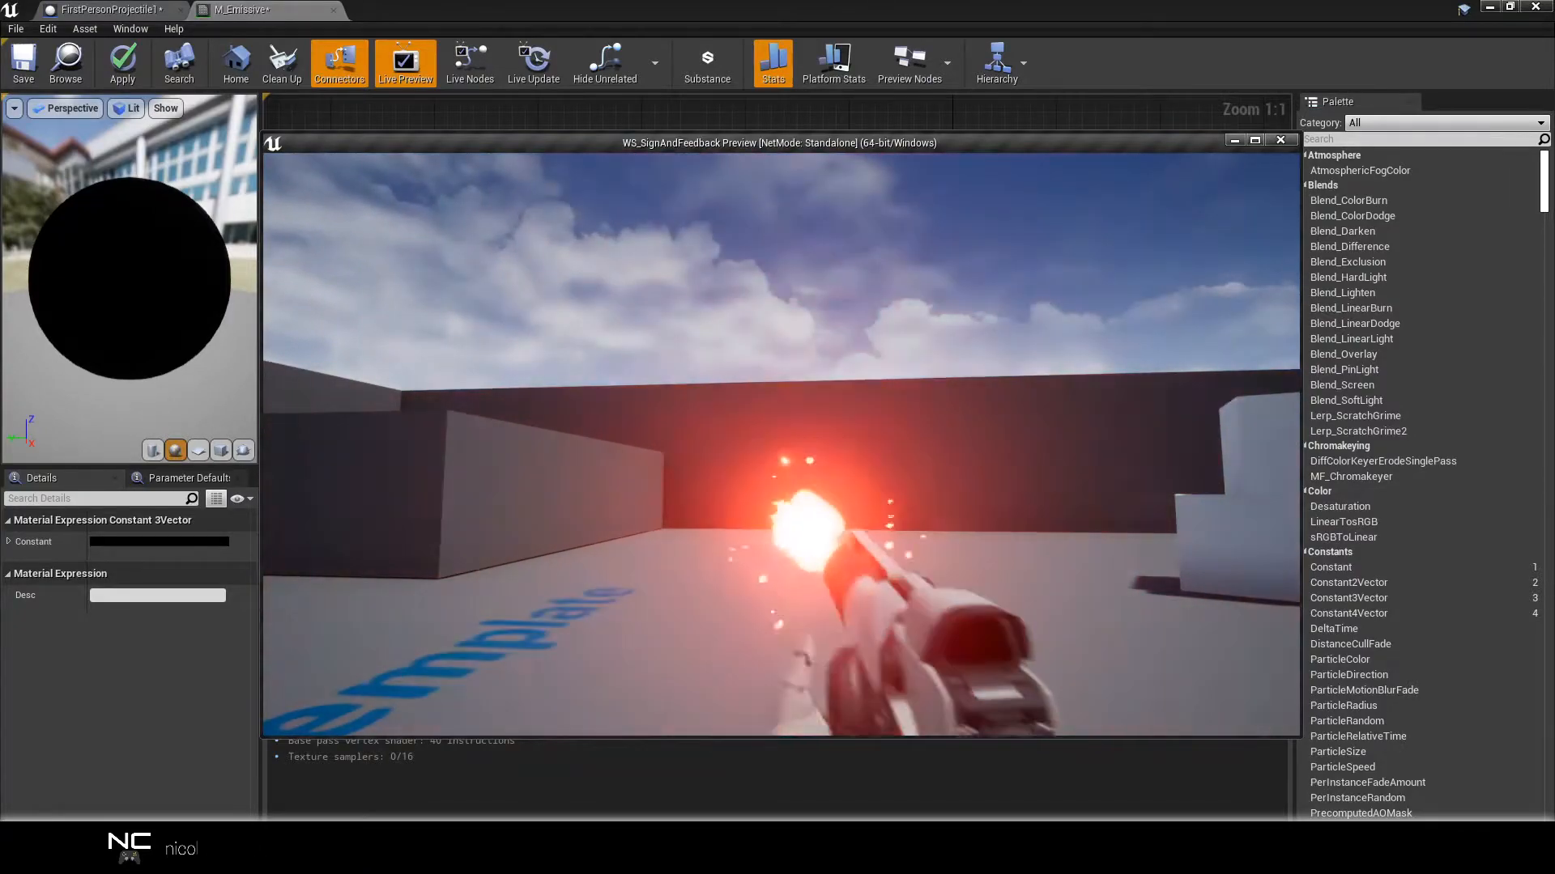
key(Escape)
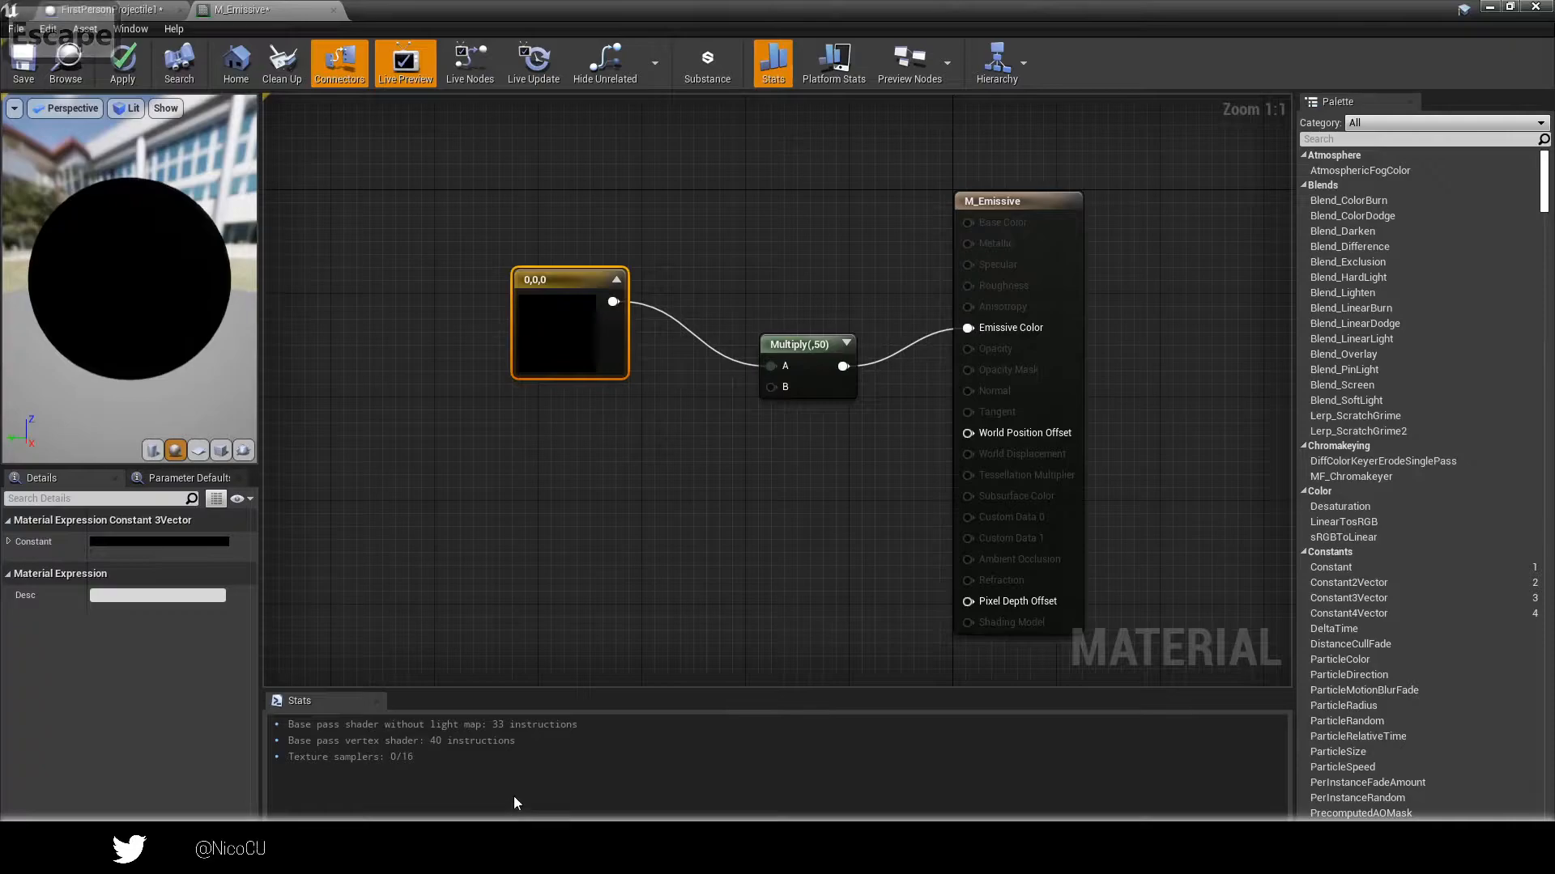
Open the Particle1 Niagara system from the root Content folder.
click(1490, 9)
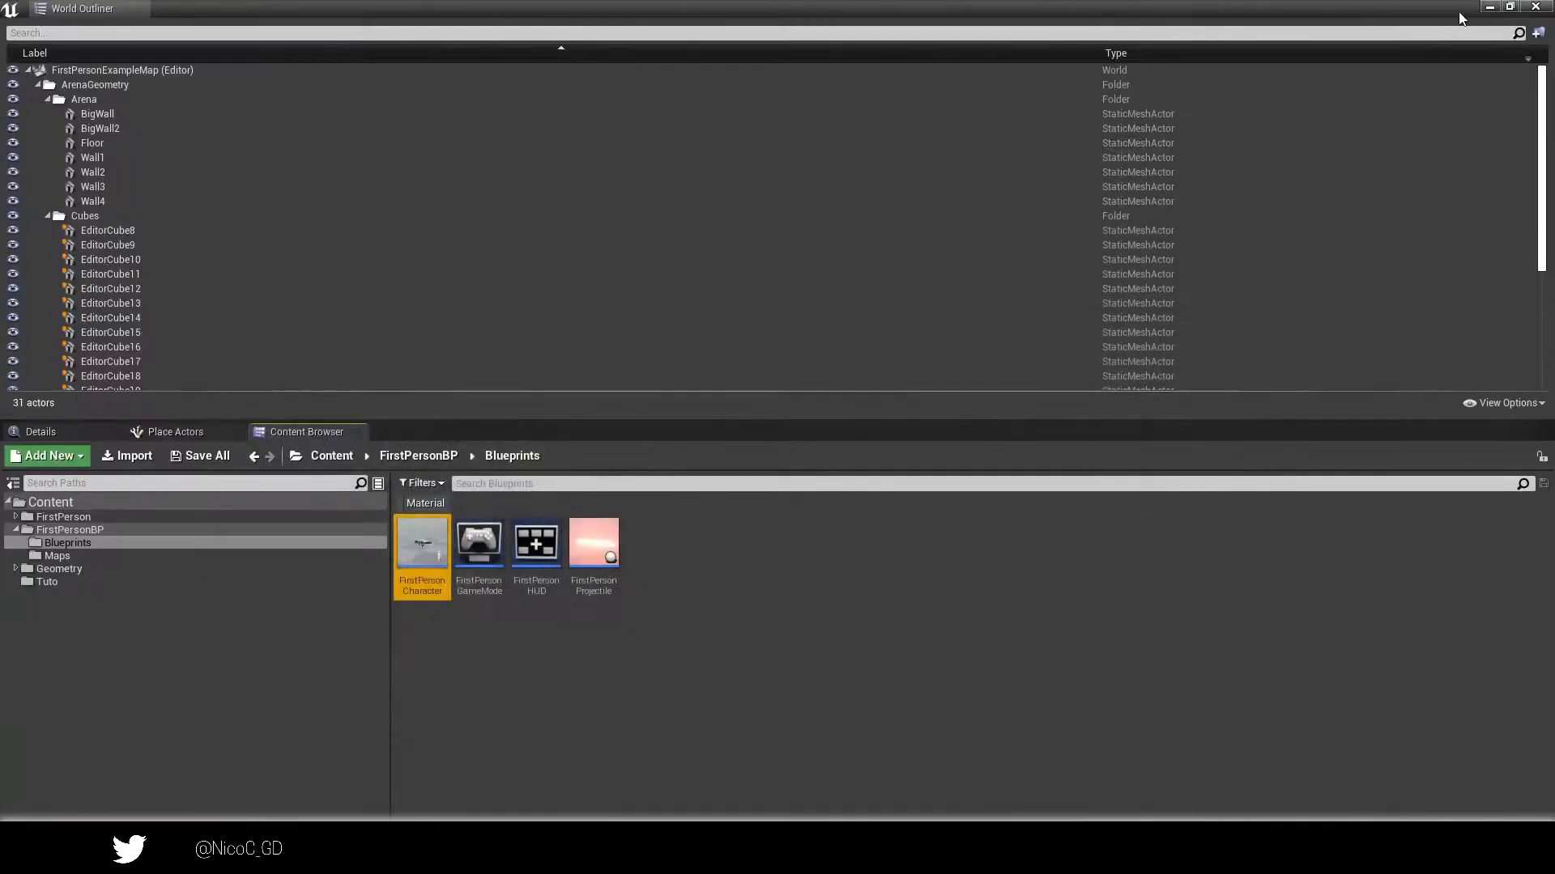
click(328, 456)
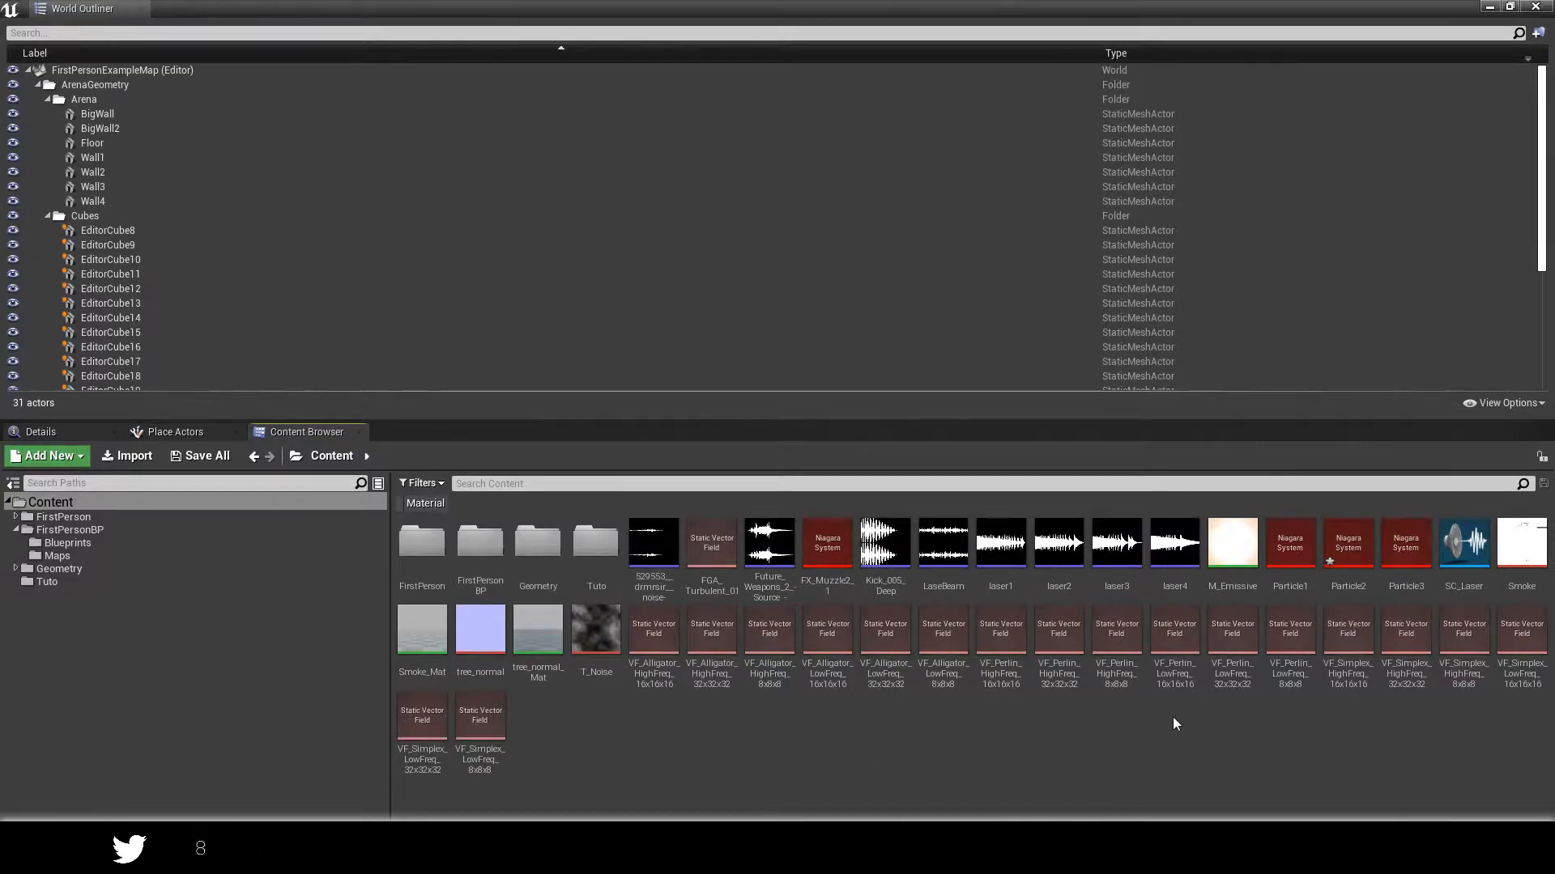
double_click(1291, 587)
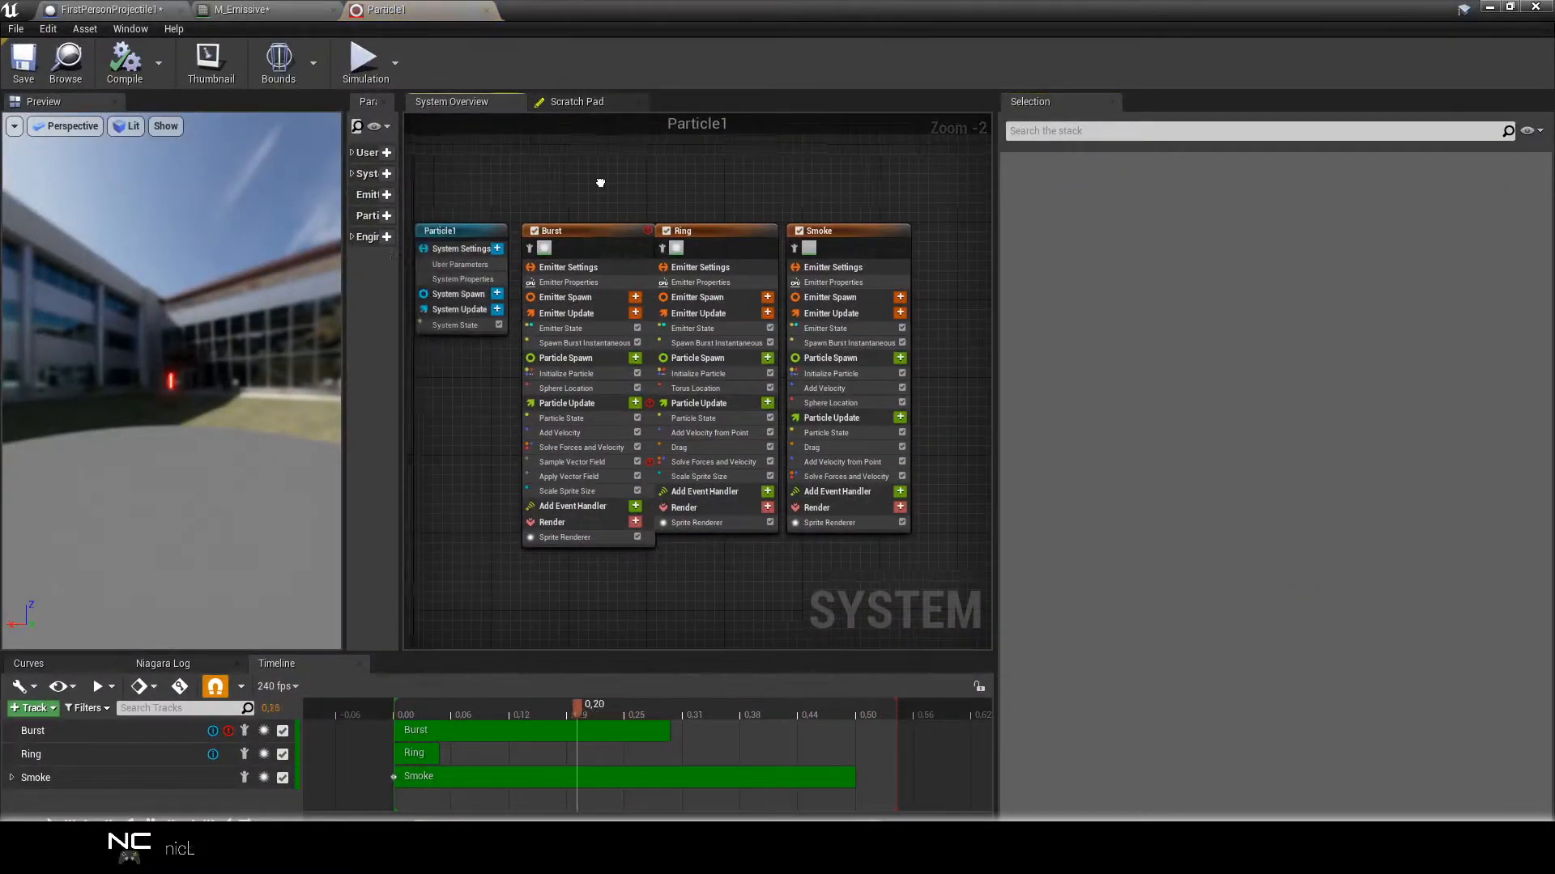
Examine the Color value in the Burst emitter's Initialize Particle module through the Color Picker.
scroll(664, 177, up, 1)
click(640, 247)
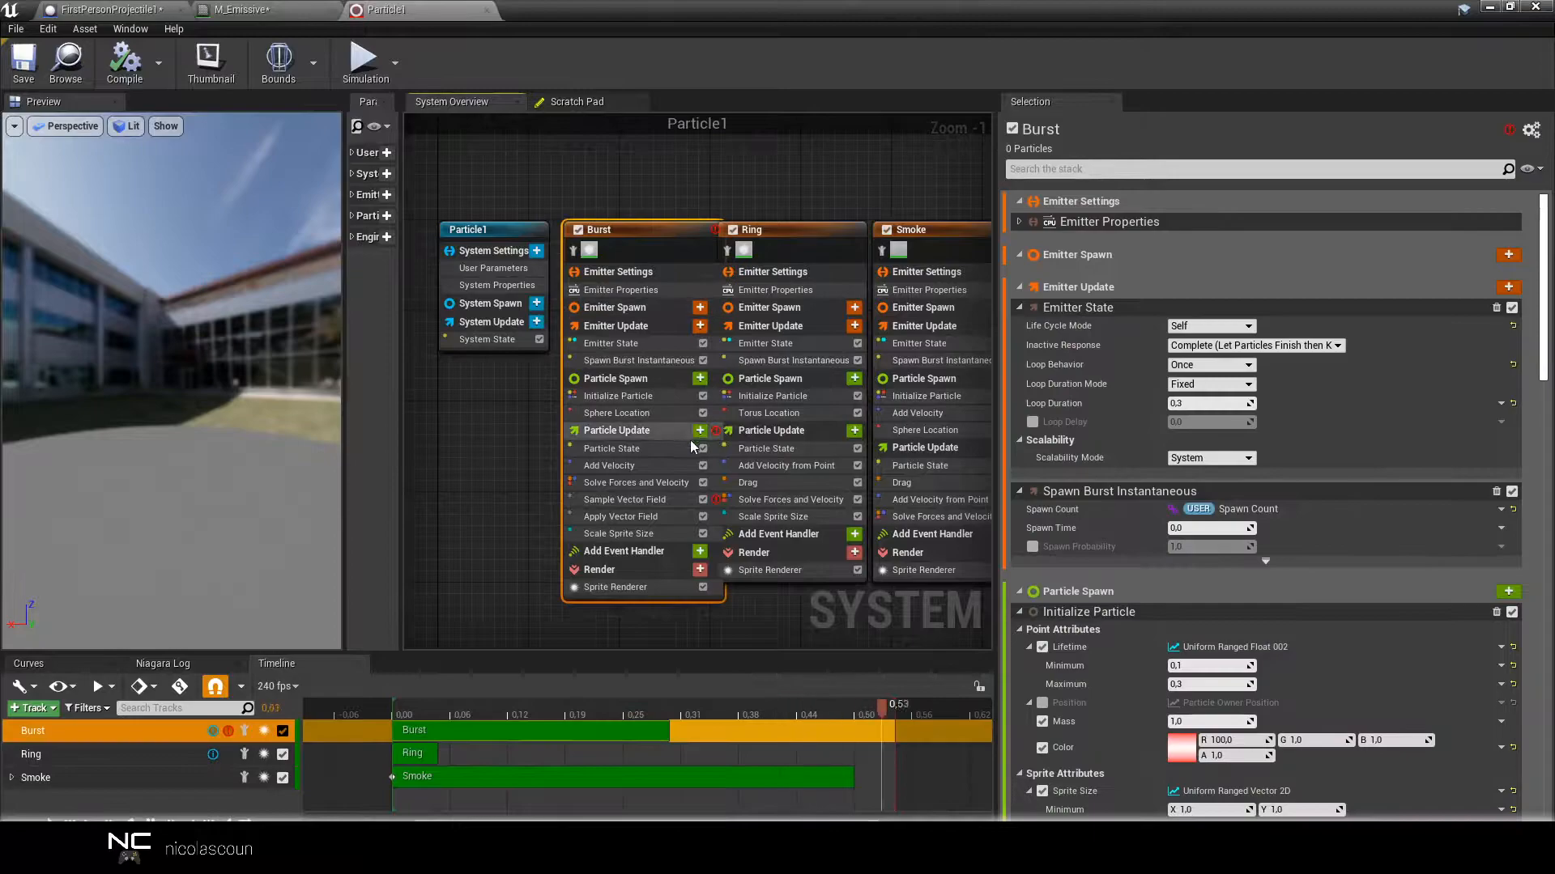
scroll(1263, 518, down, 1)
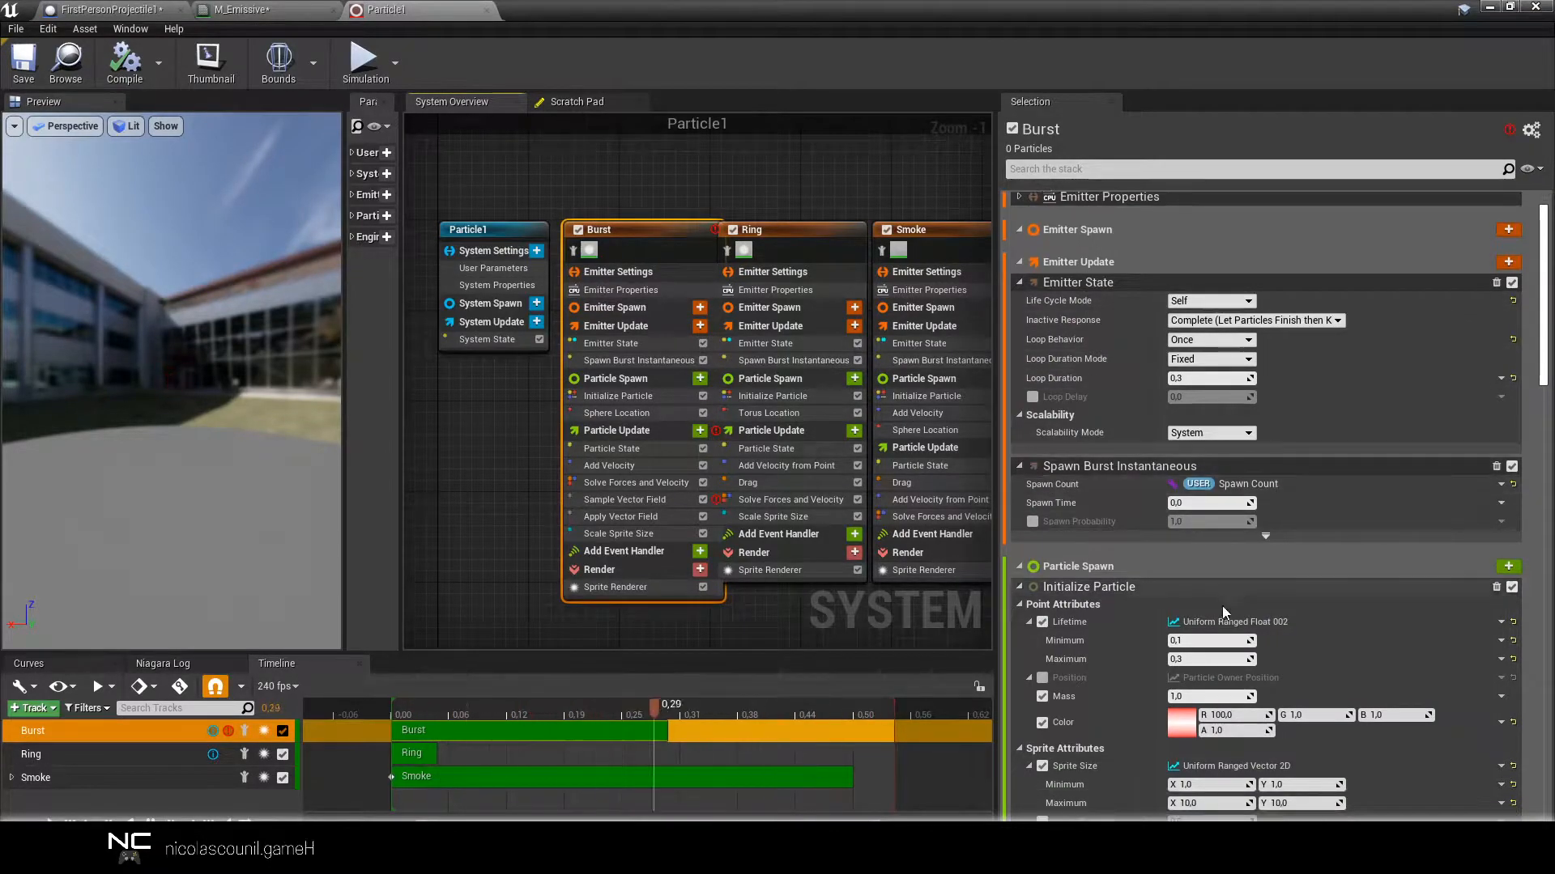
click(1169, 735)
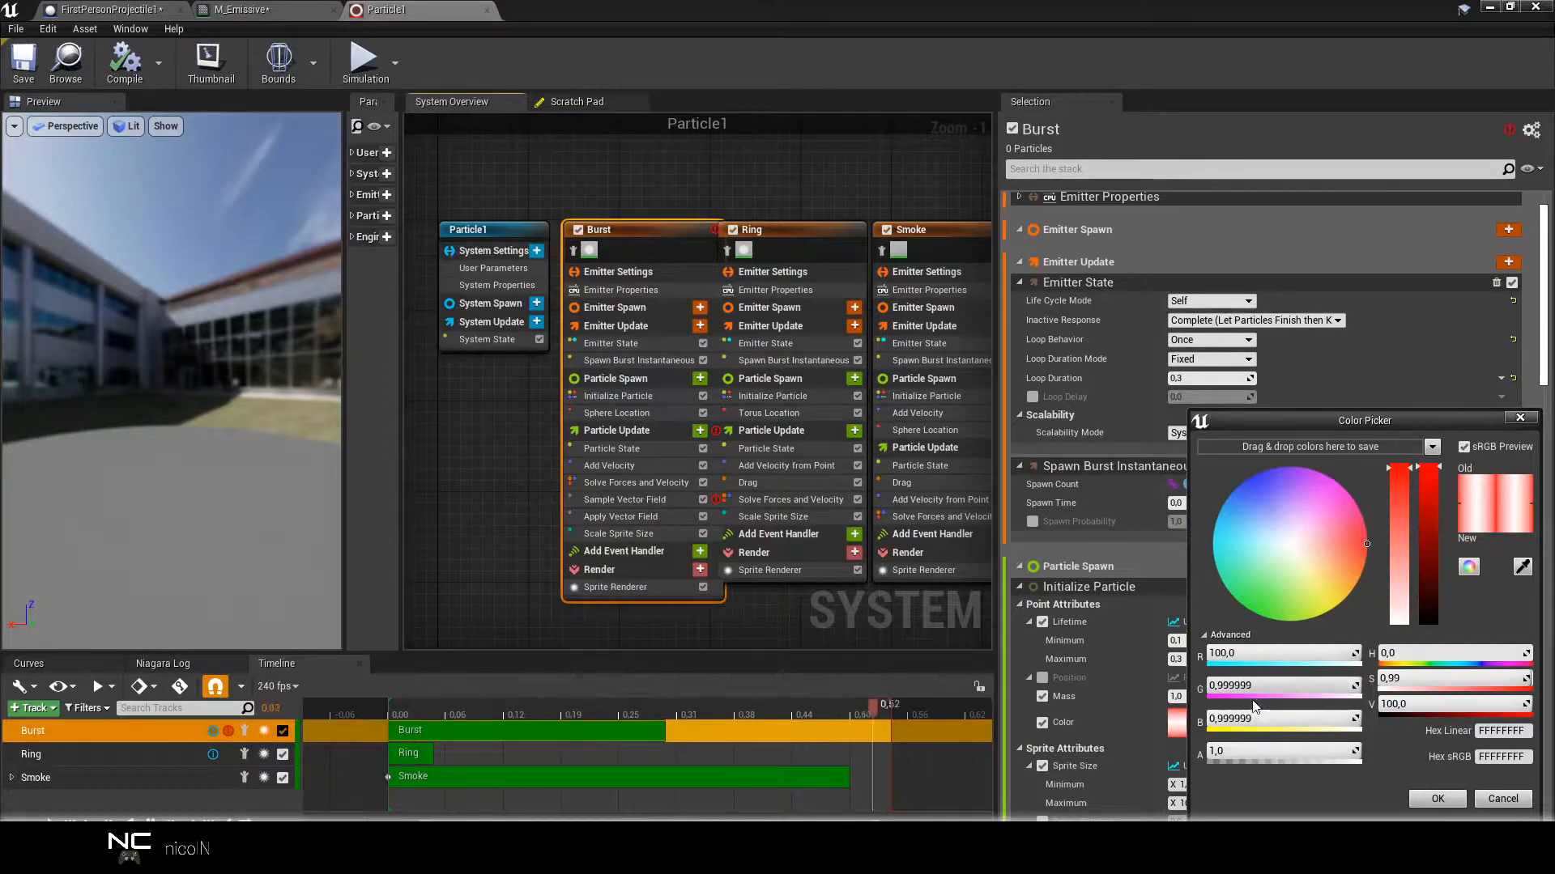
In M_Emissive, set the Constant3Vector colour's Value to 100 and its Saturation to 0.9.
click(260, 11)
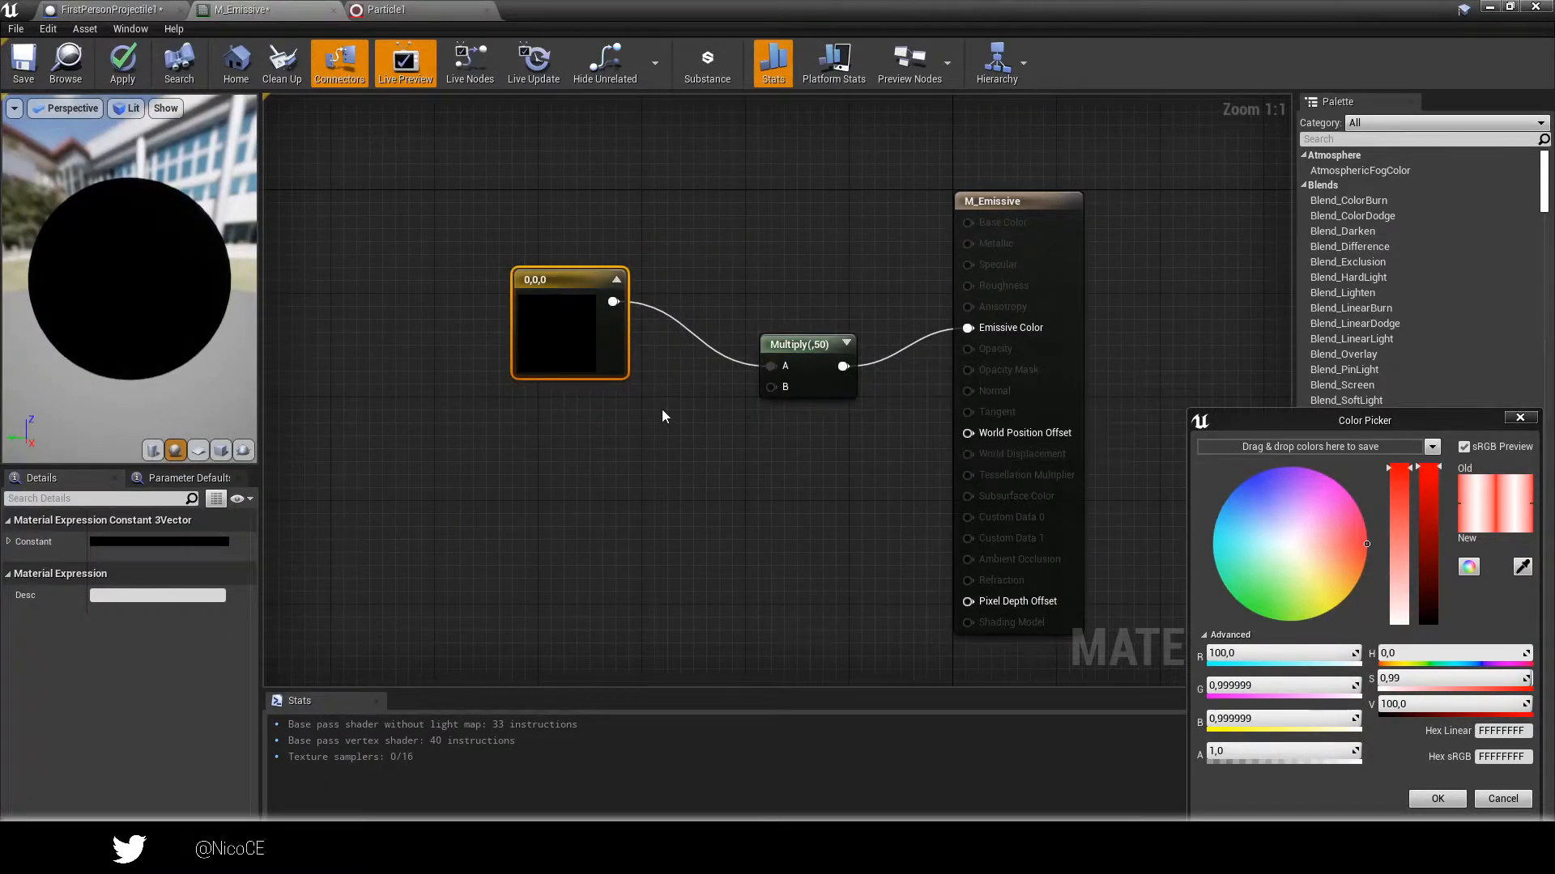
double_click(549, 335)
click(799, 632)
text(100)
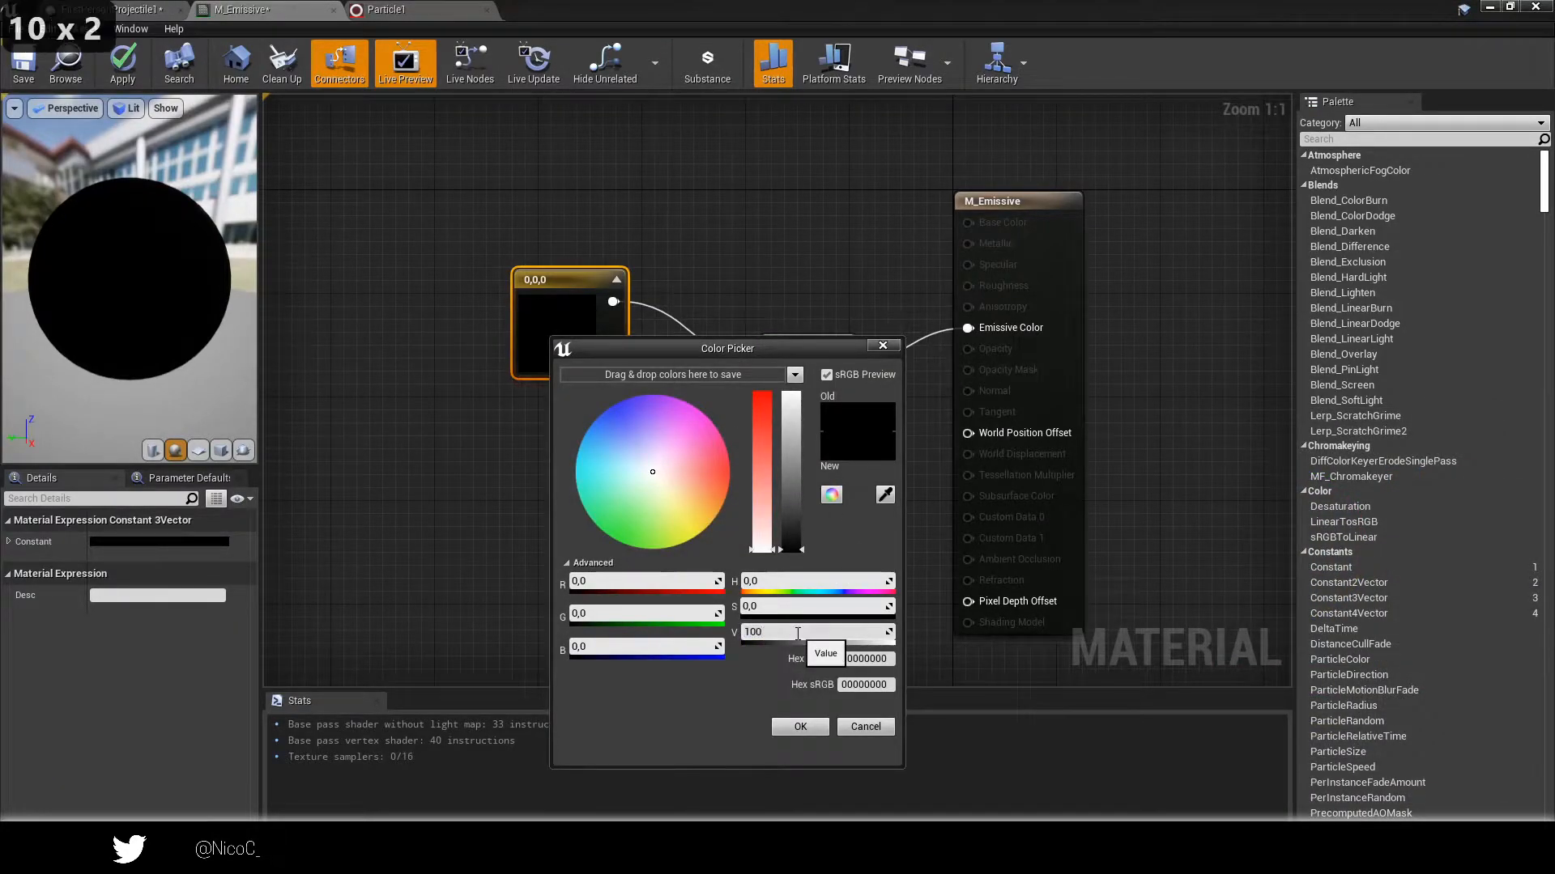
key(Return)
click(777, 605)
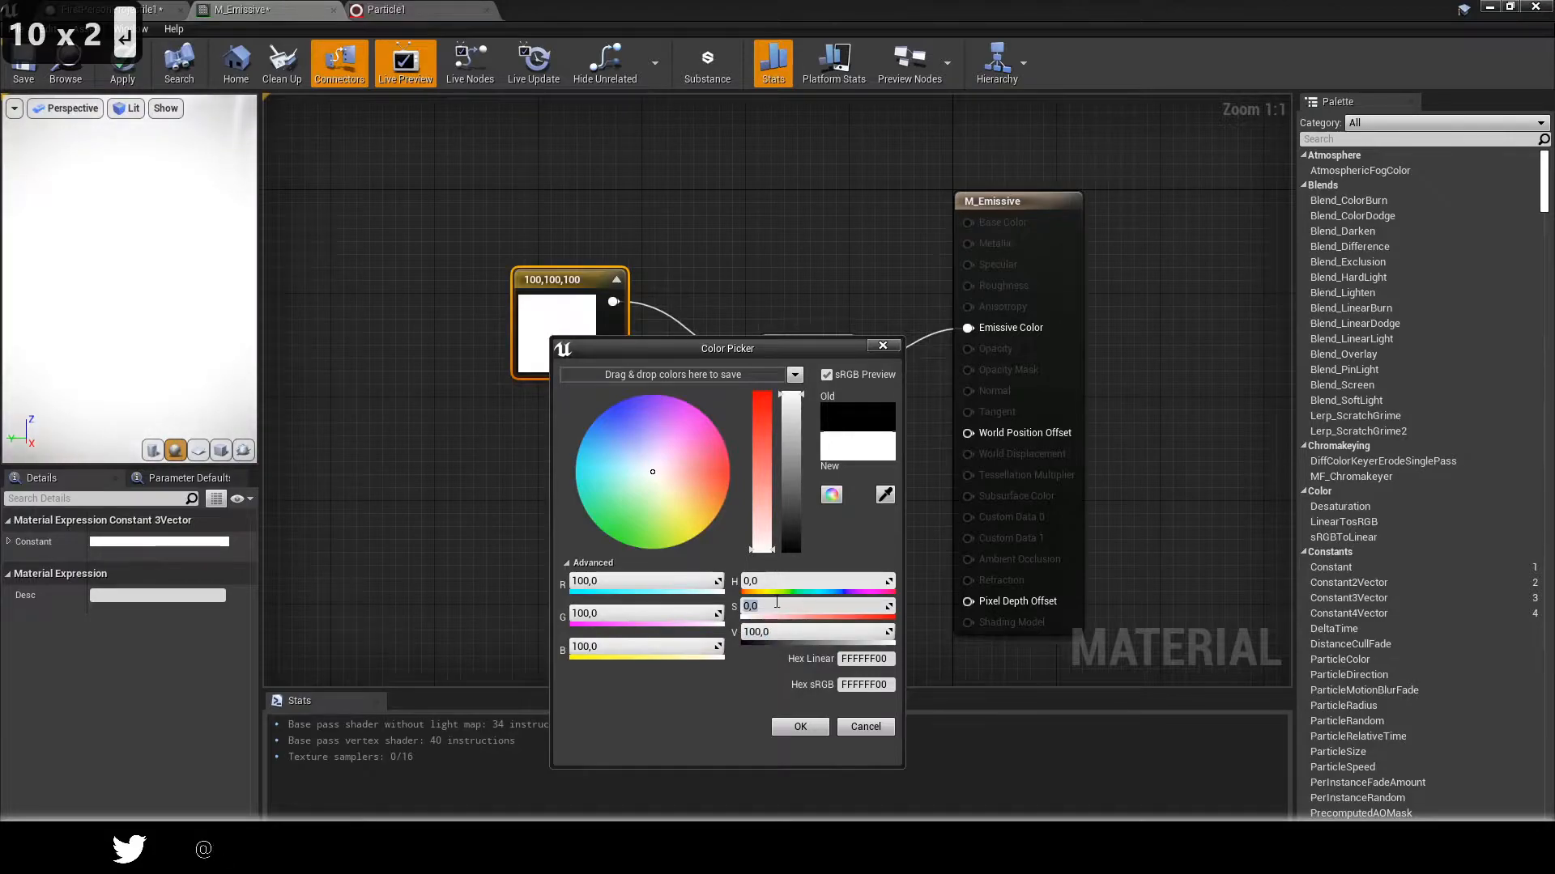
text(0.9)
key(Return)
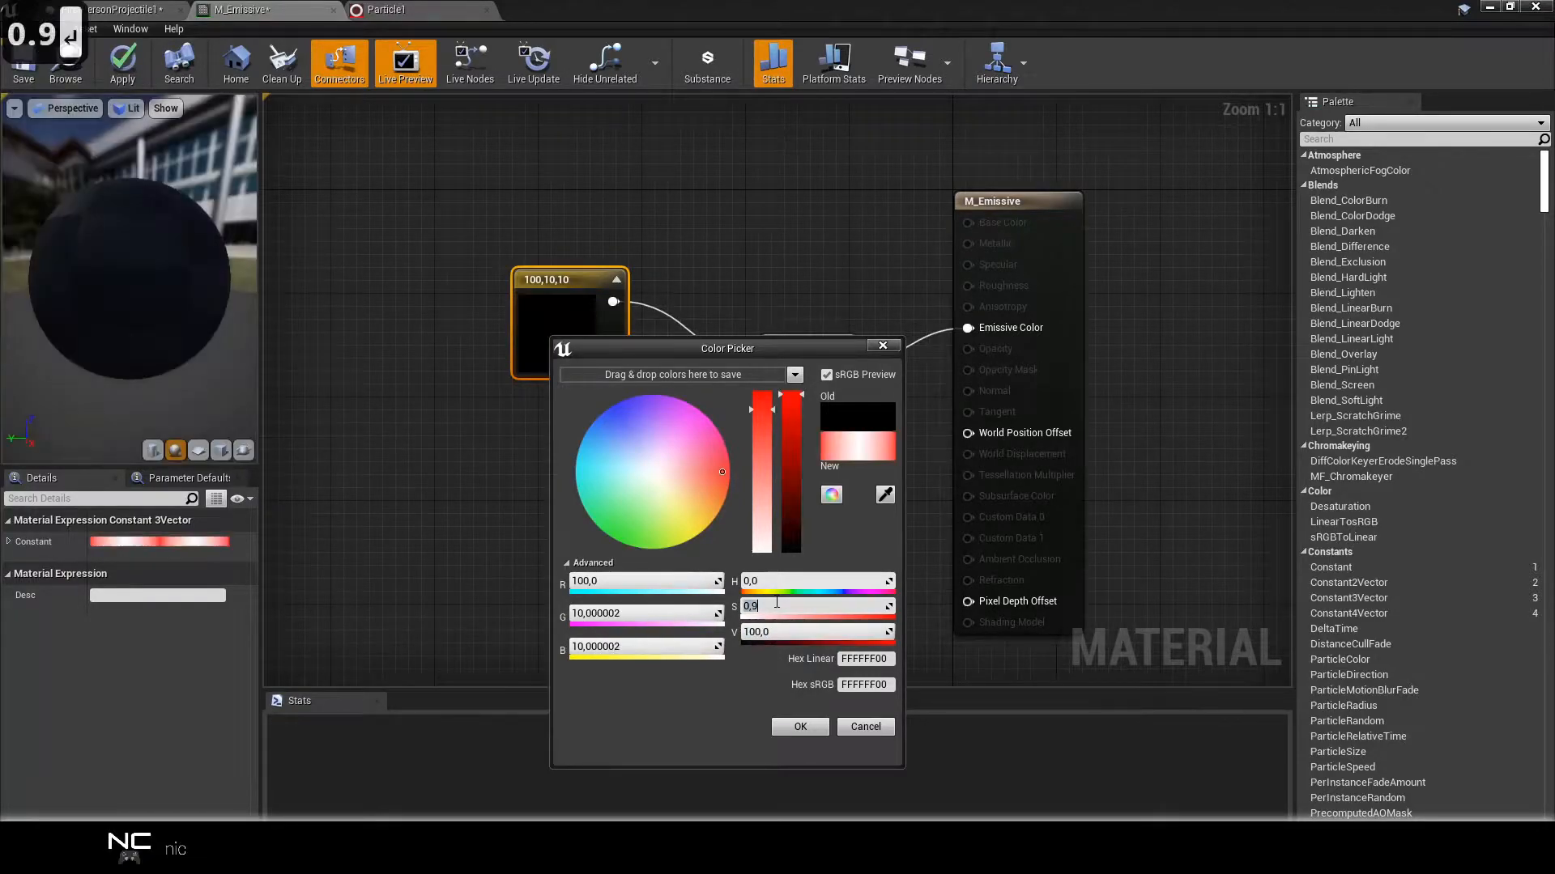
Set the Constant3Vector colour's green and blue channels to 0.9, accept the colour, and apply the material changes.
click(651, 616)
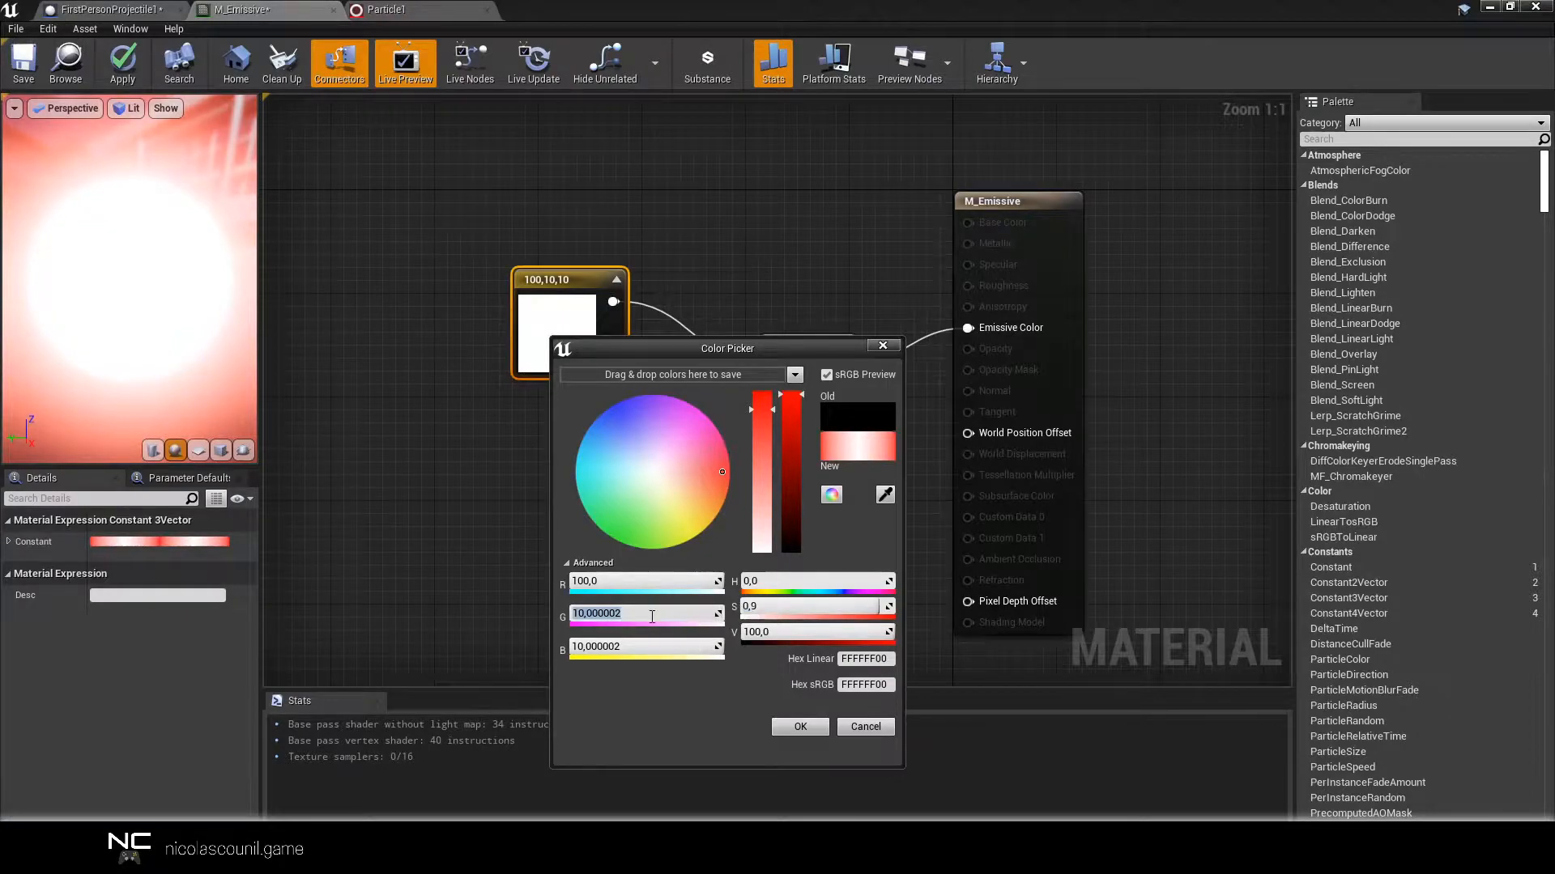
text(0.9)
key(Return)
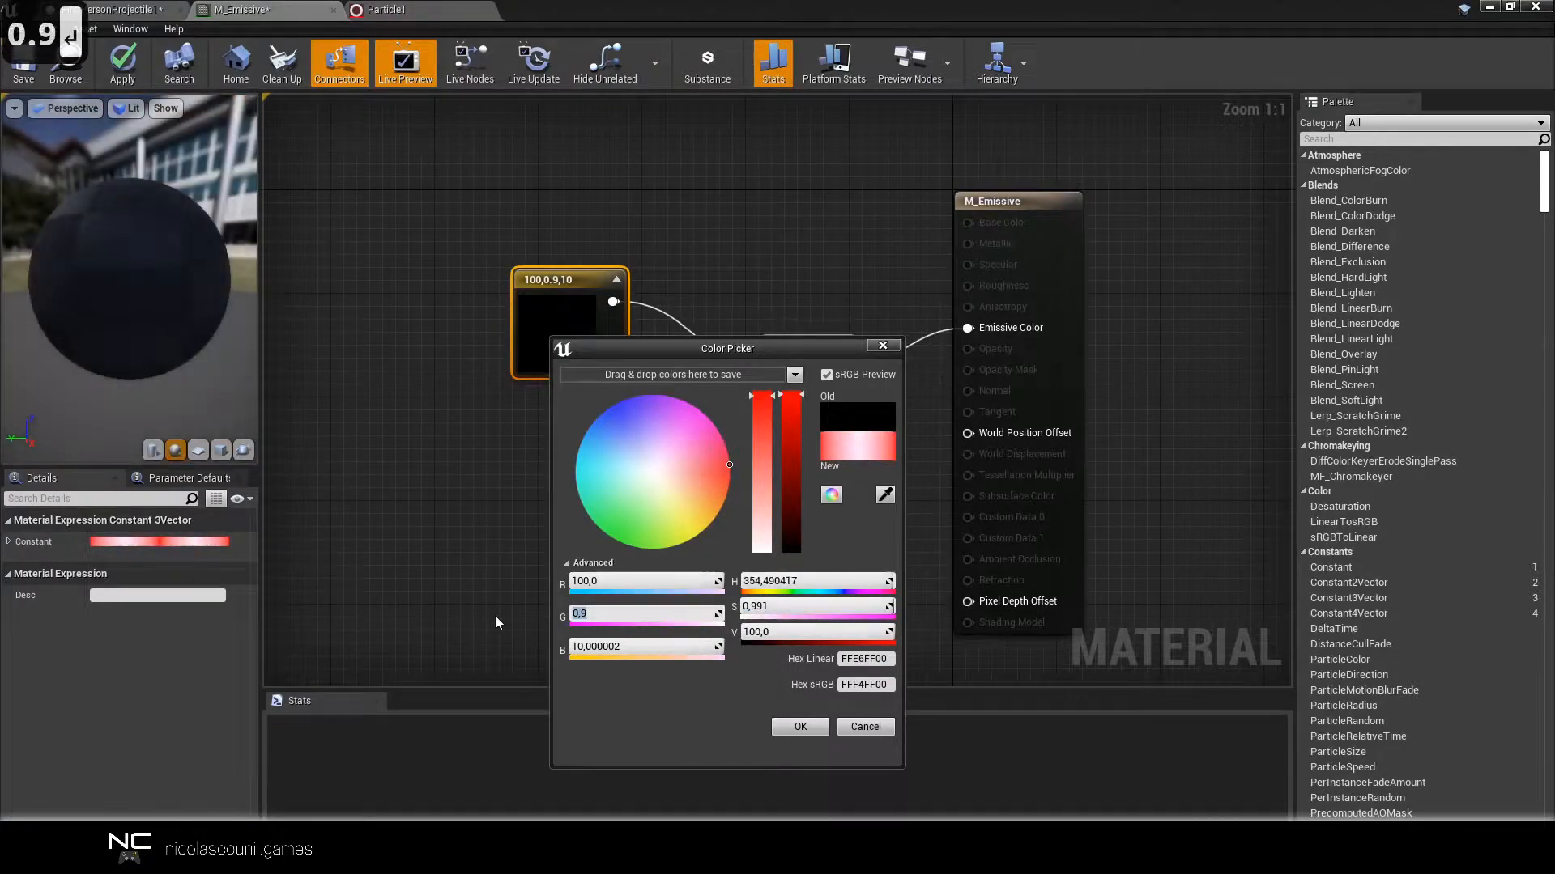
click(632, 645)
text(0.9)
key(Return)
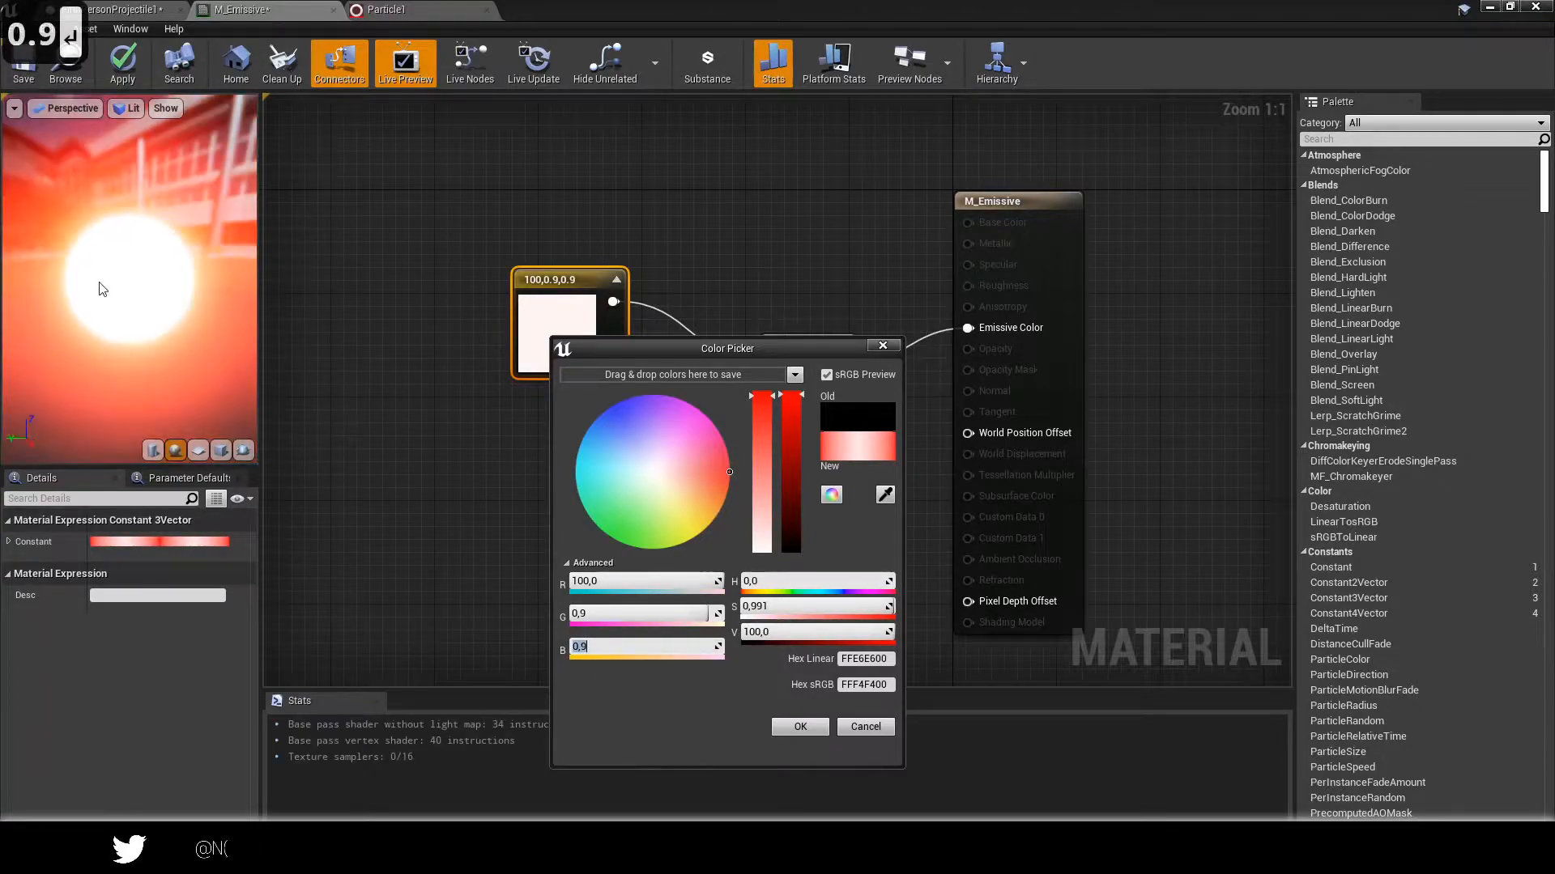
click(800, 726)
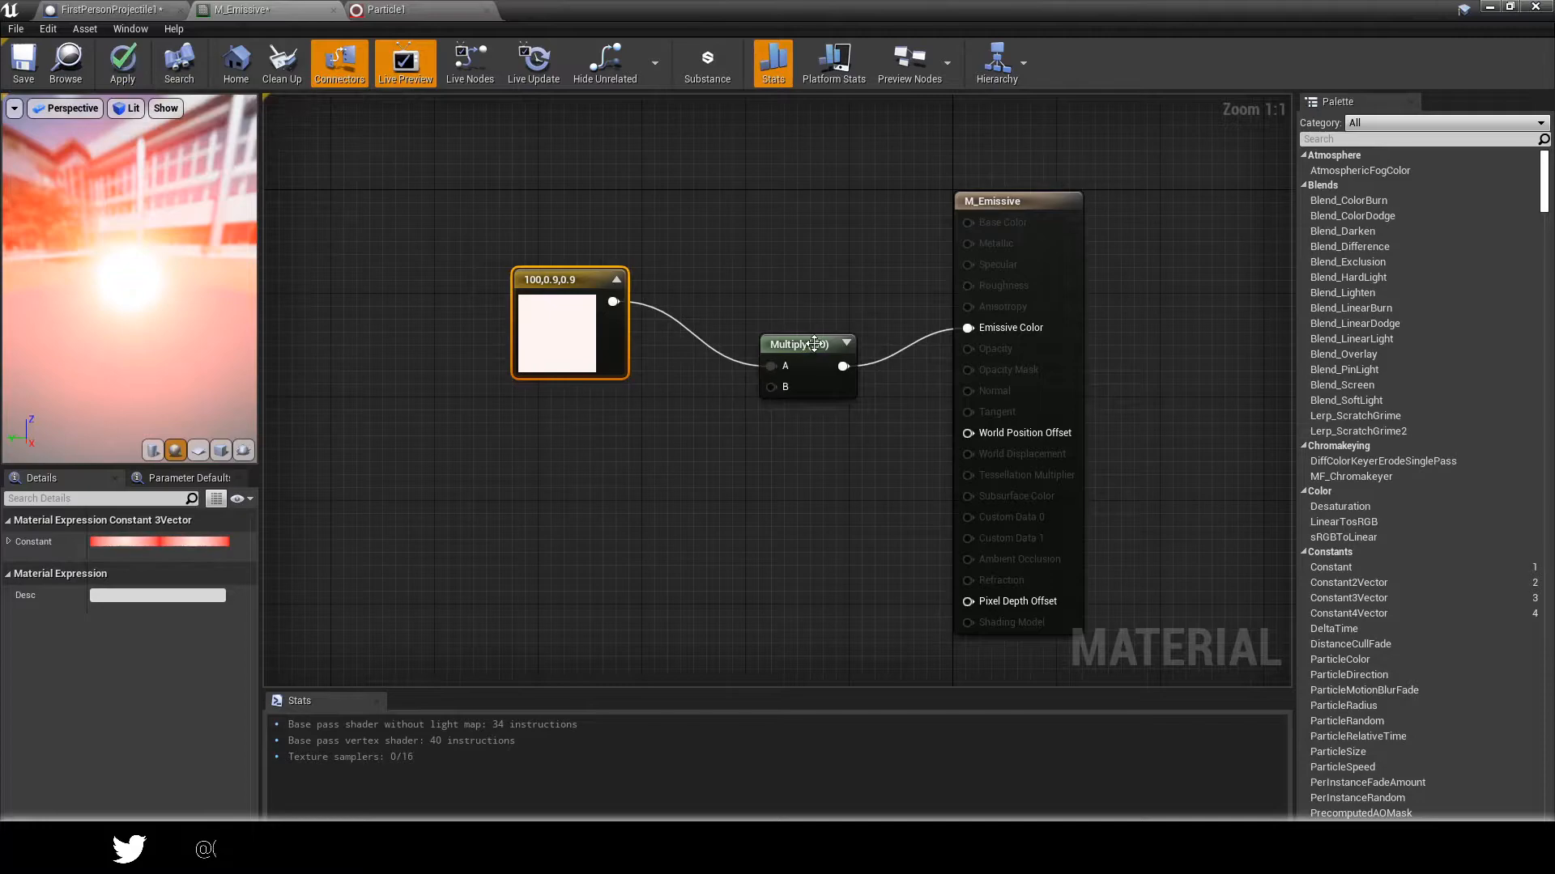
click(814, 344)
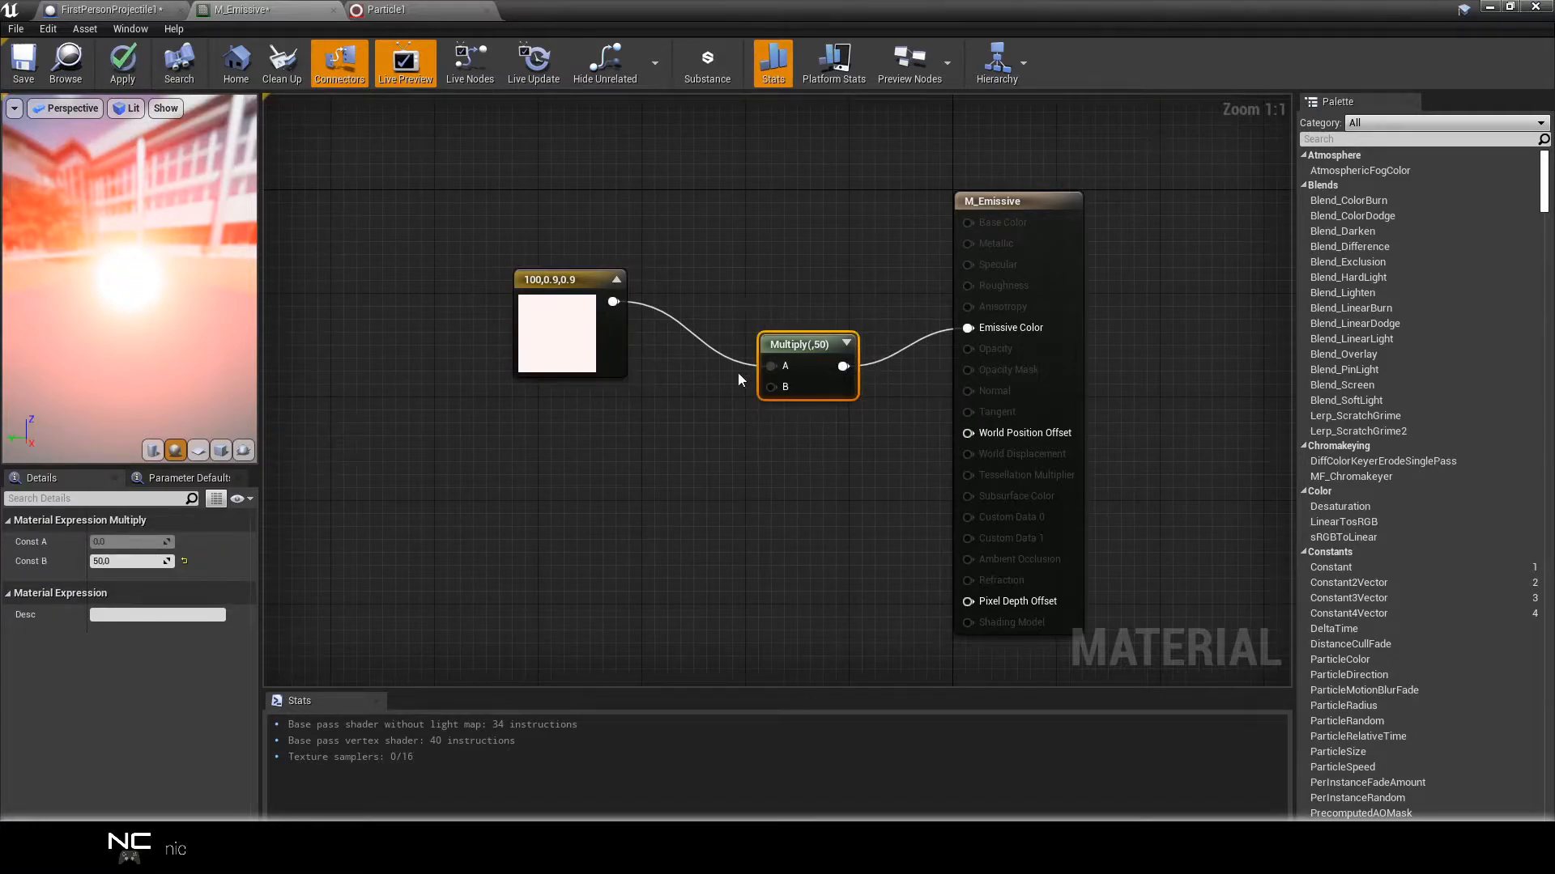
click(122, 63)
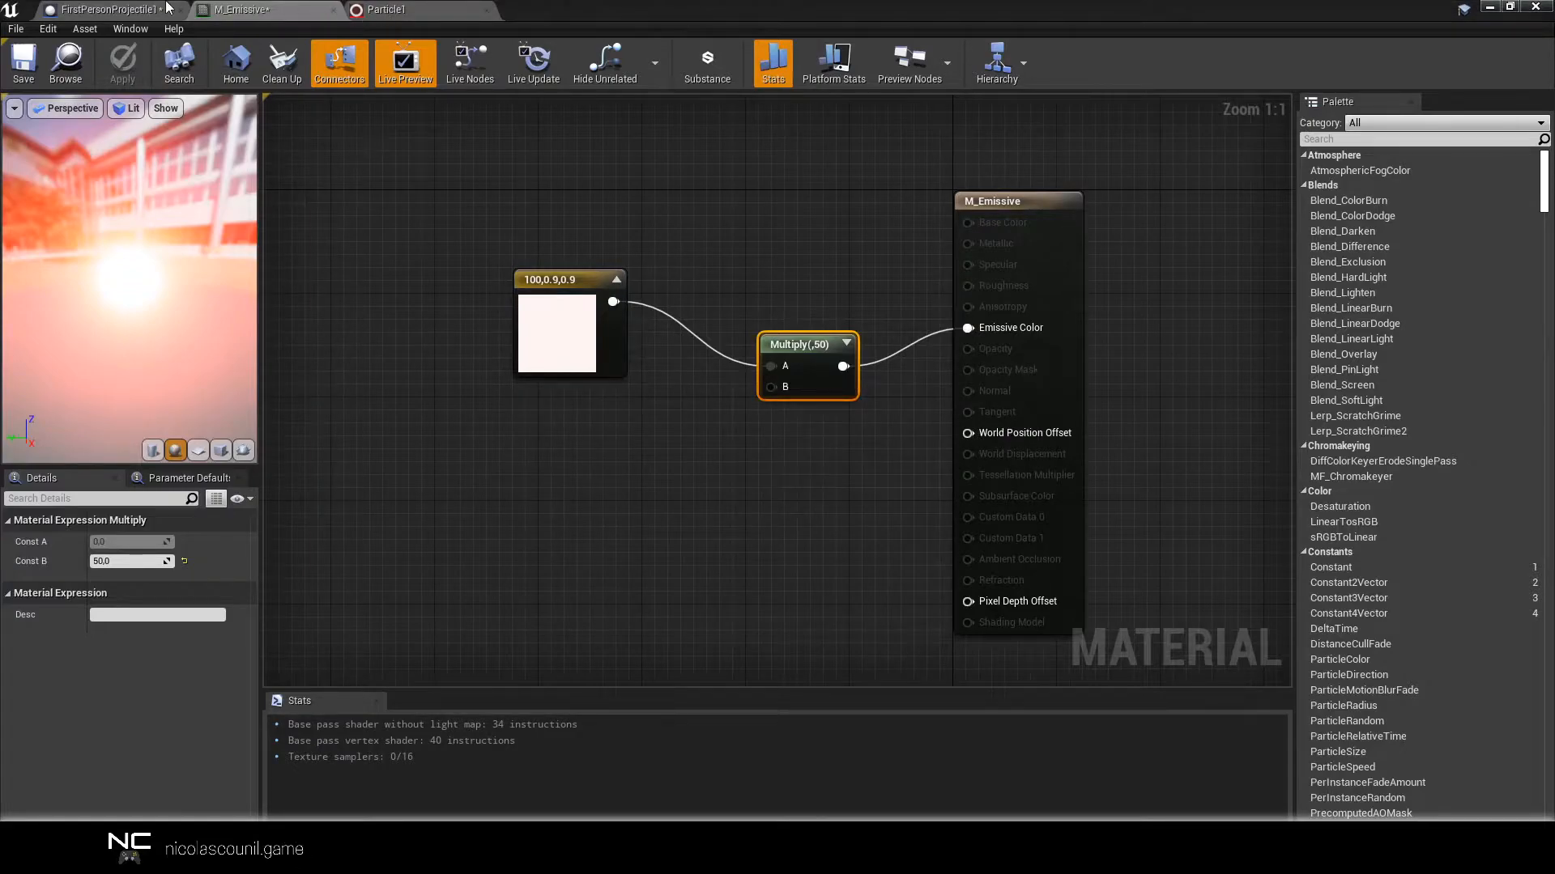
Locate the M_Emissive asset in the Content Browser and assign it as Element 0 material of the FirstPersonProjectile1 Sphere.
click(168, 8)
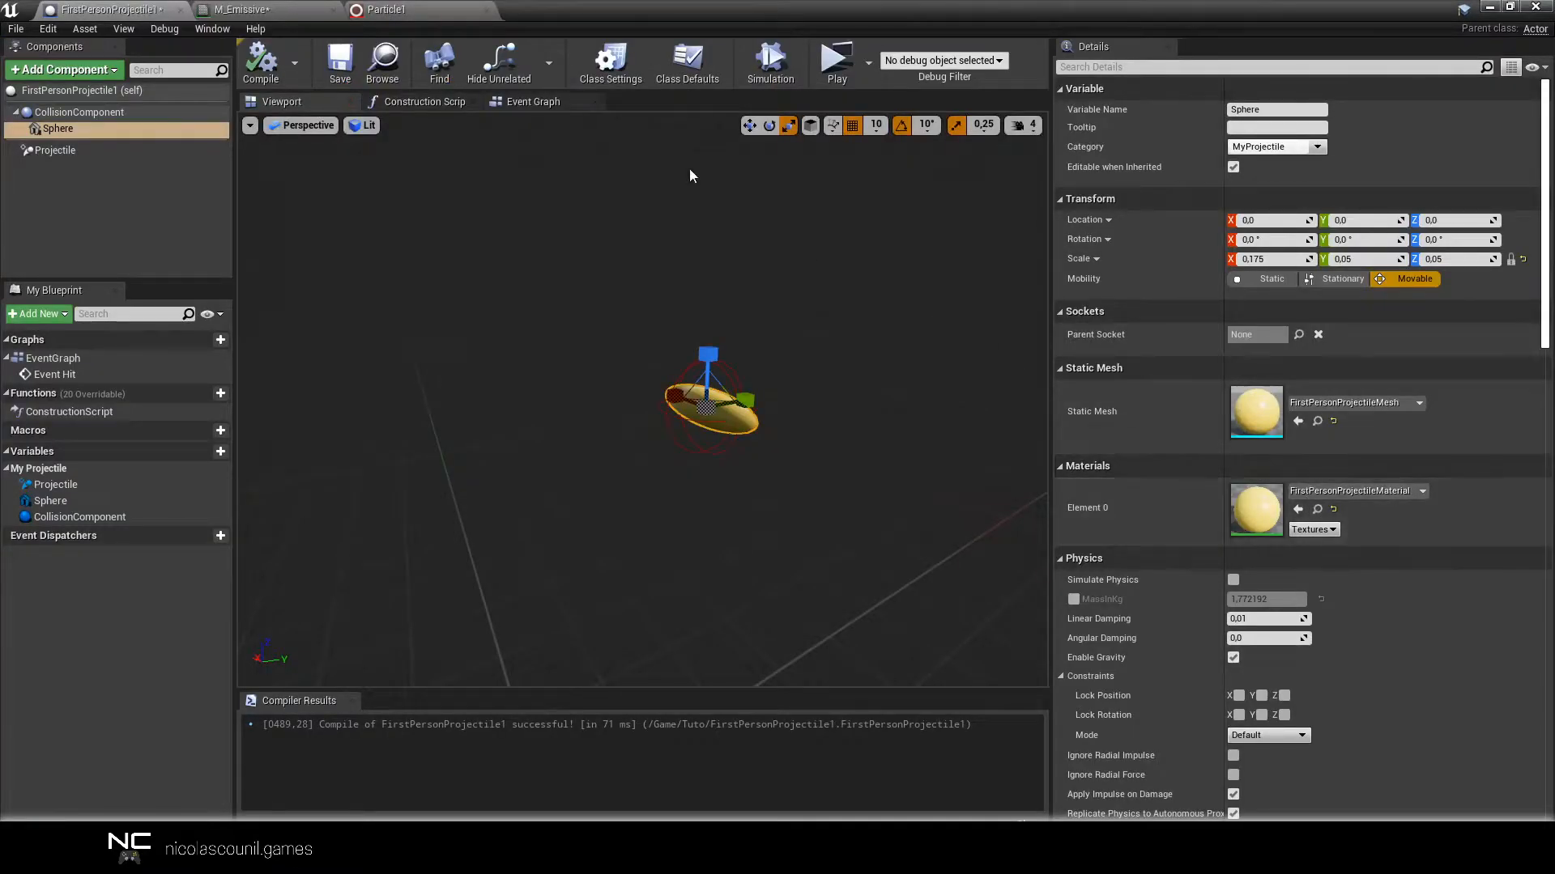
click(258, 9)
click(66, 73)
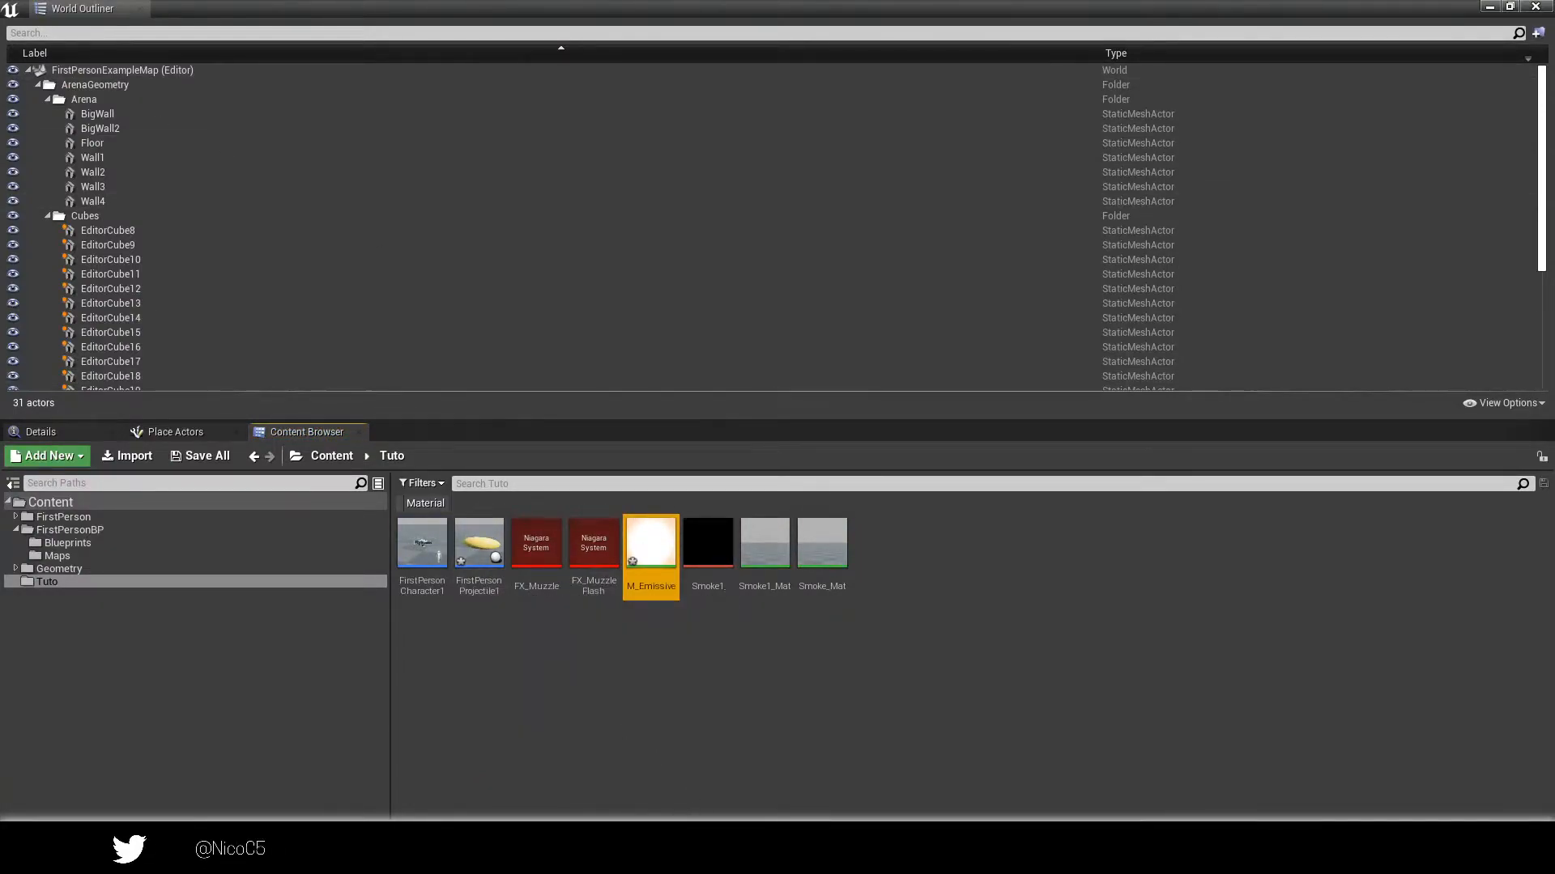
mouse_move(655, 850)
click(648, 775)
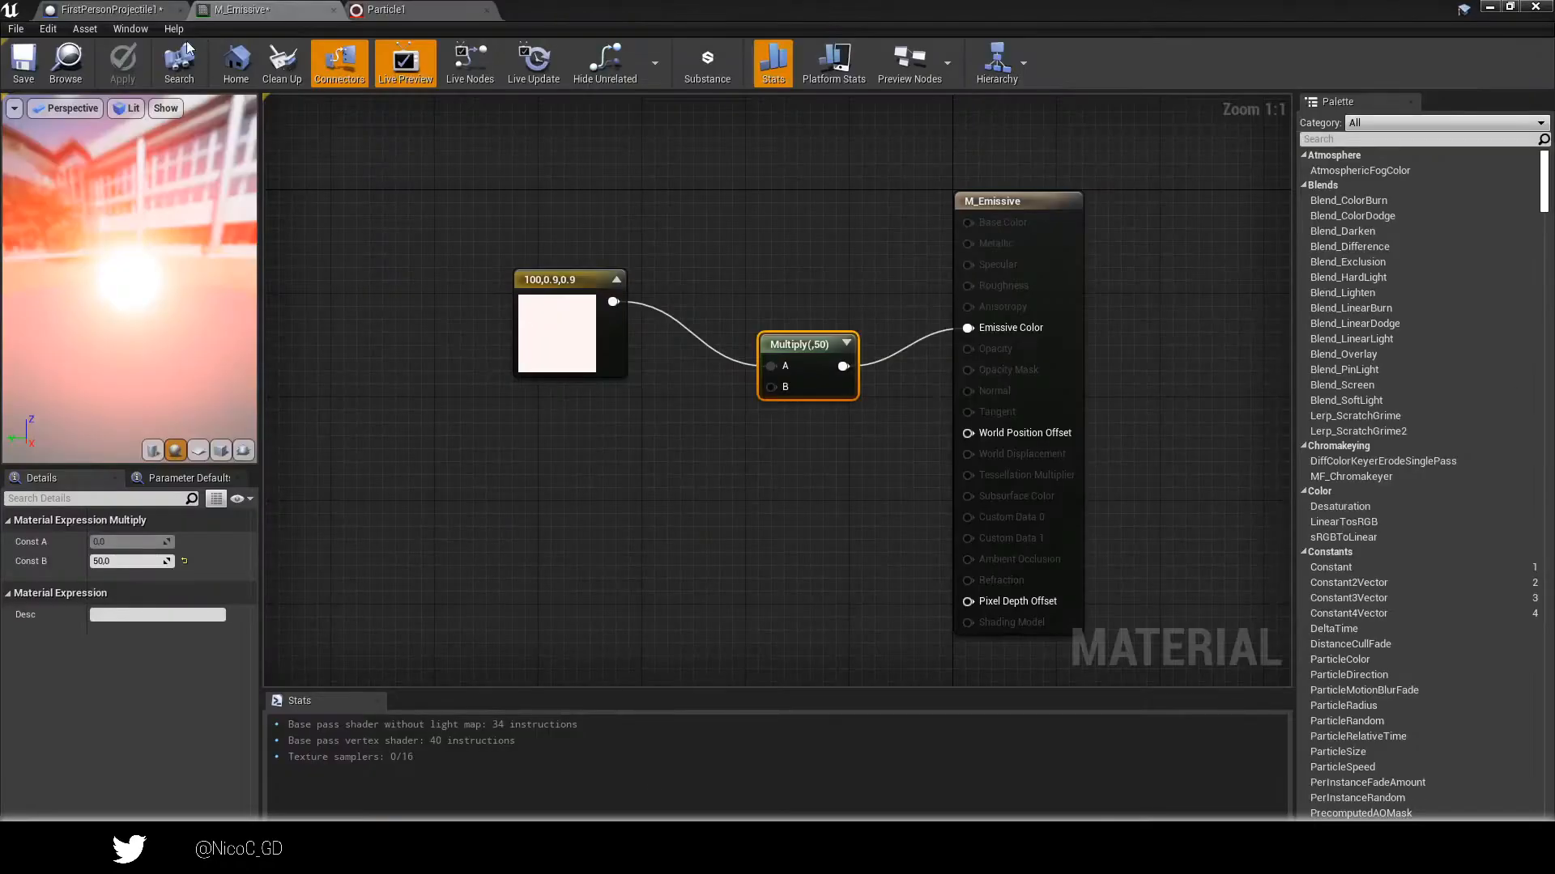
click(133, 10)
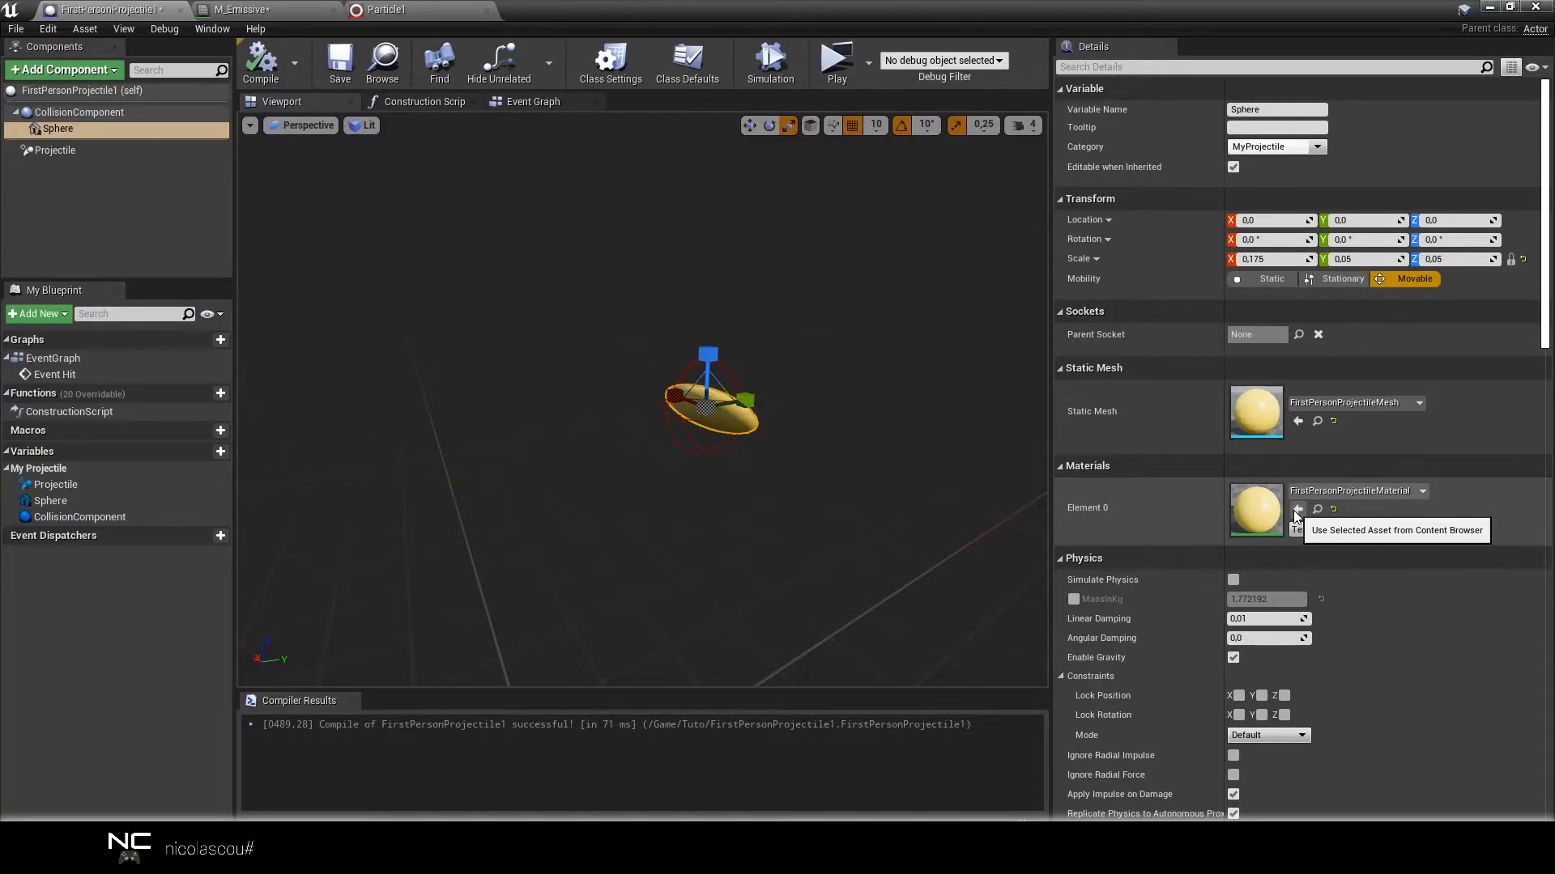
click(1296, 510)
drag(862, 342, 794, 332)
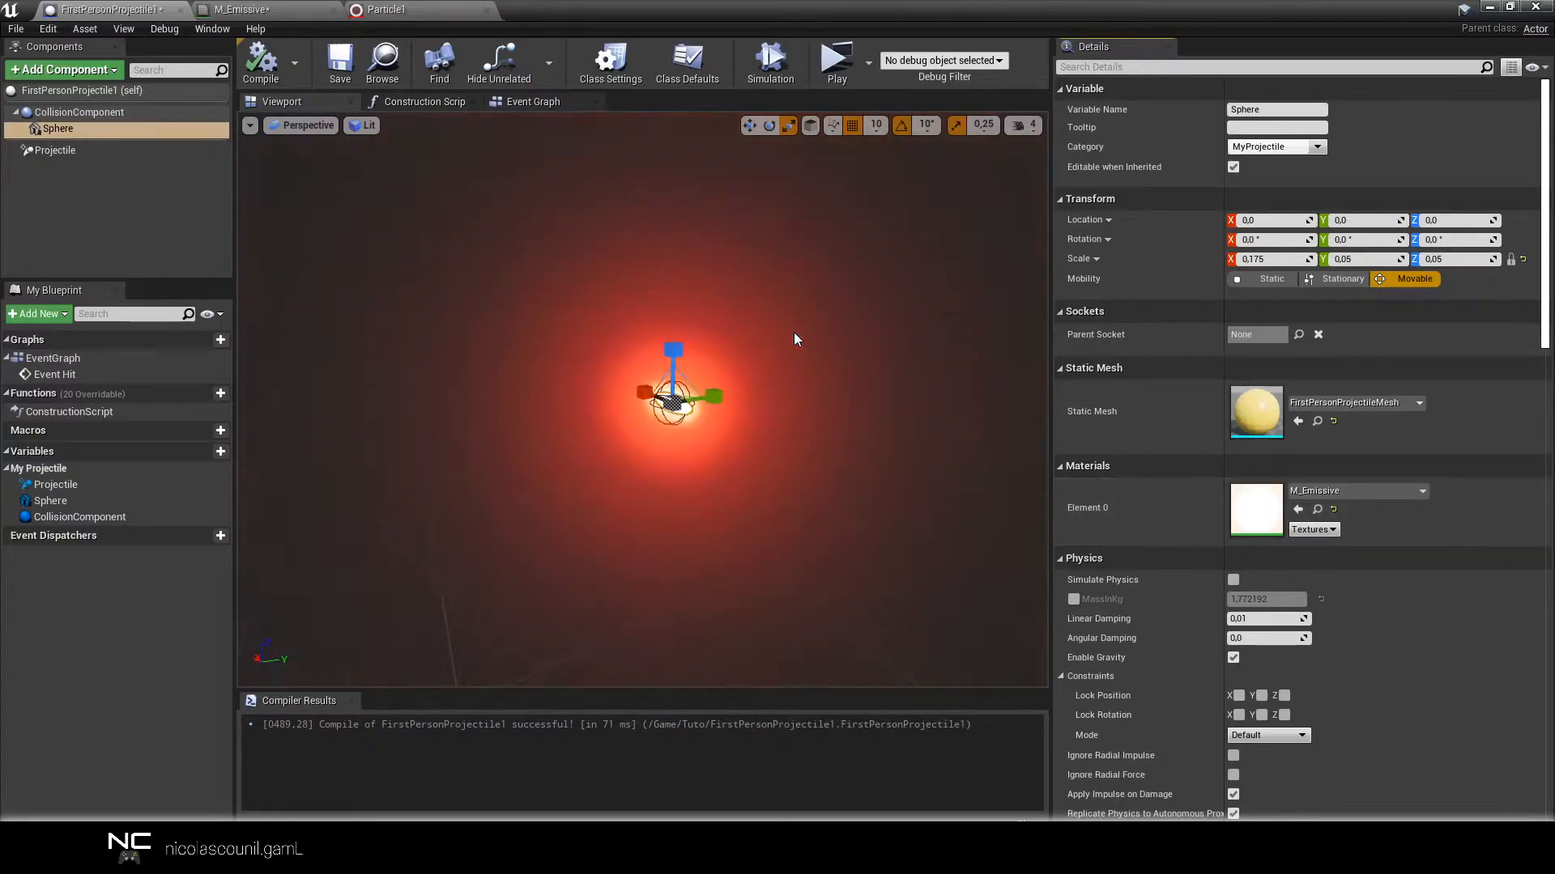
Save the FirstPersonProjectile1 blueprint and all other modified assets, and close the asset editor window.
click(328, 59)
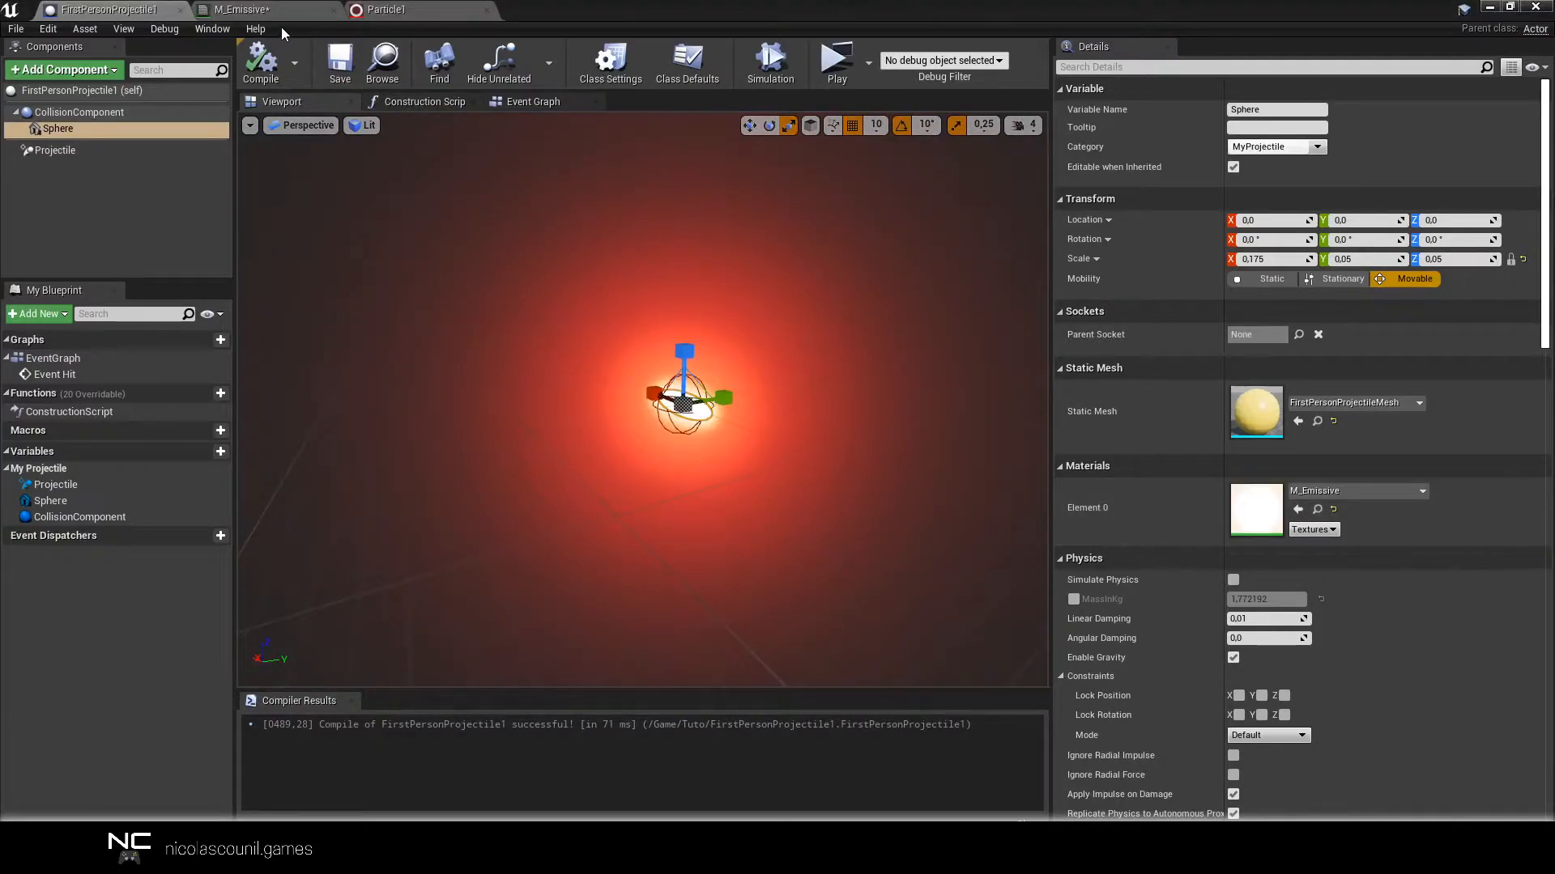
key(ctrl+shift+s)
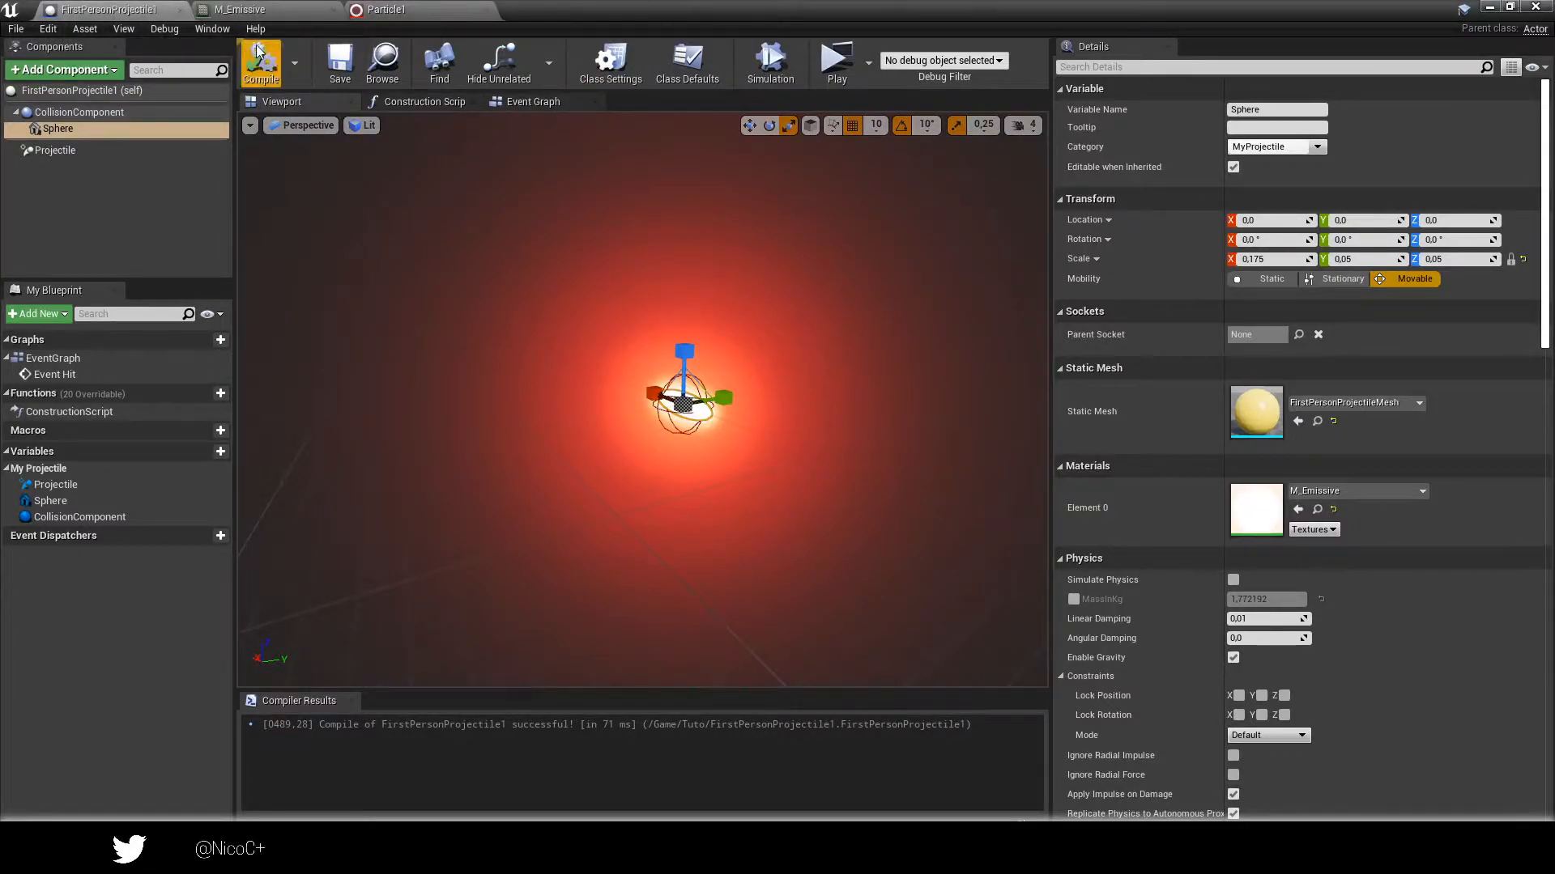
click(1535, 6)
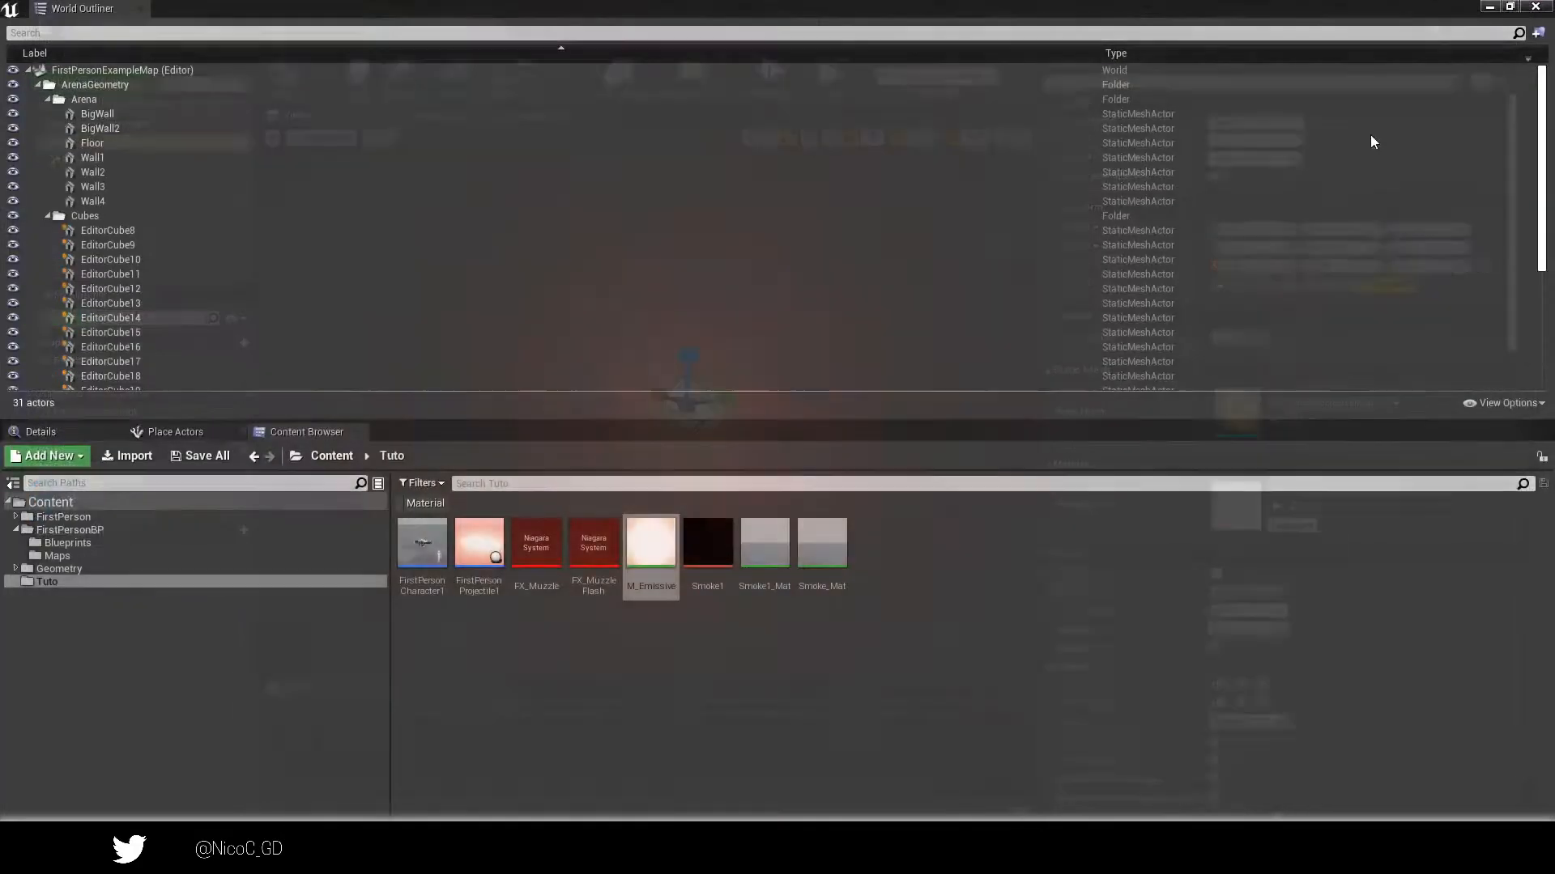
right_click(882, 558)
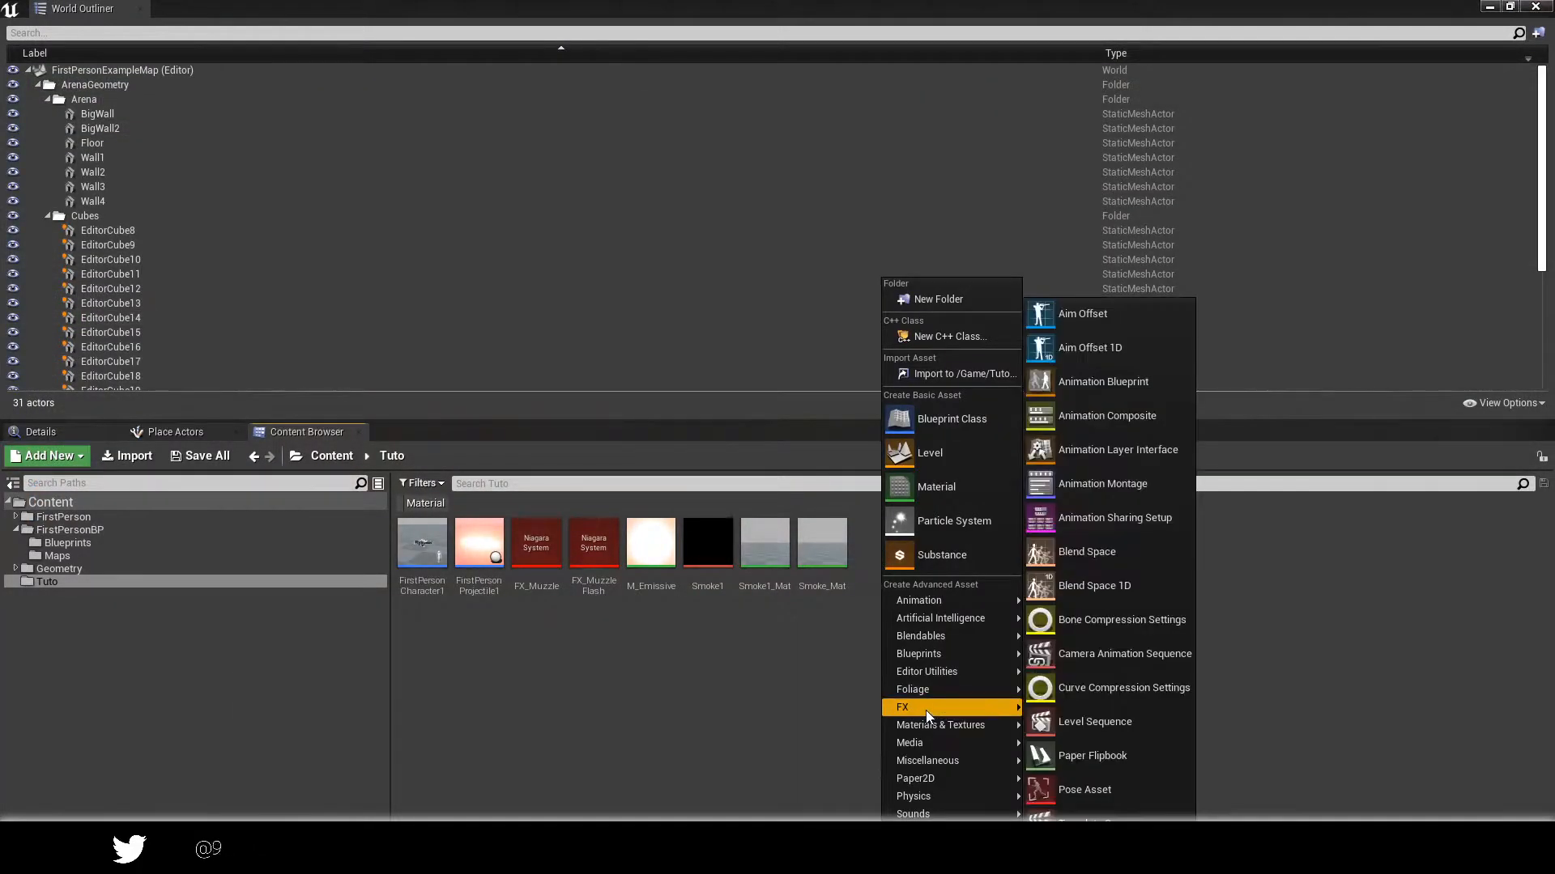
mouse_move(925, 711)
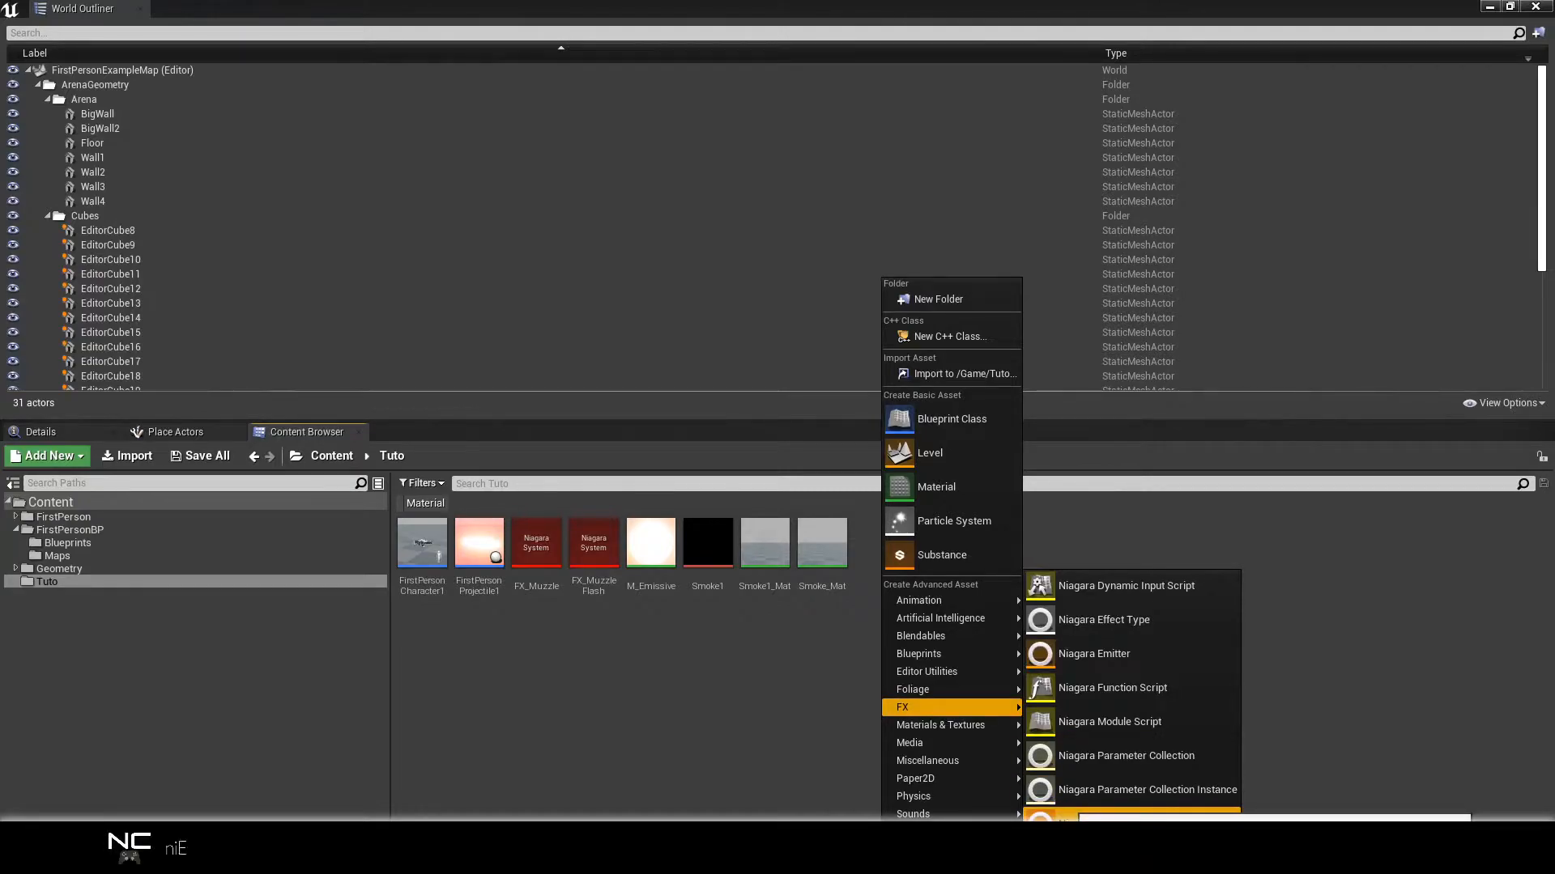
click(857, 532)
right_click(891, 513)
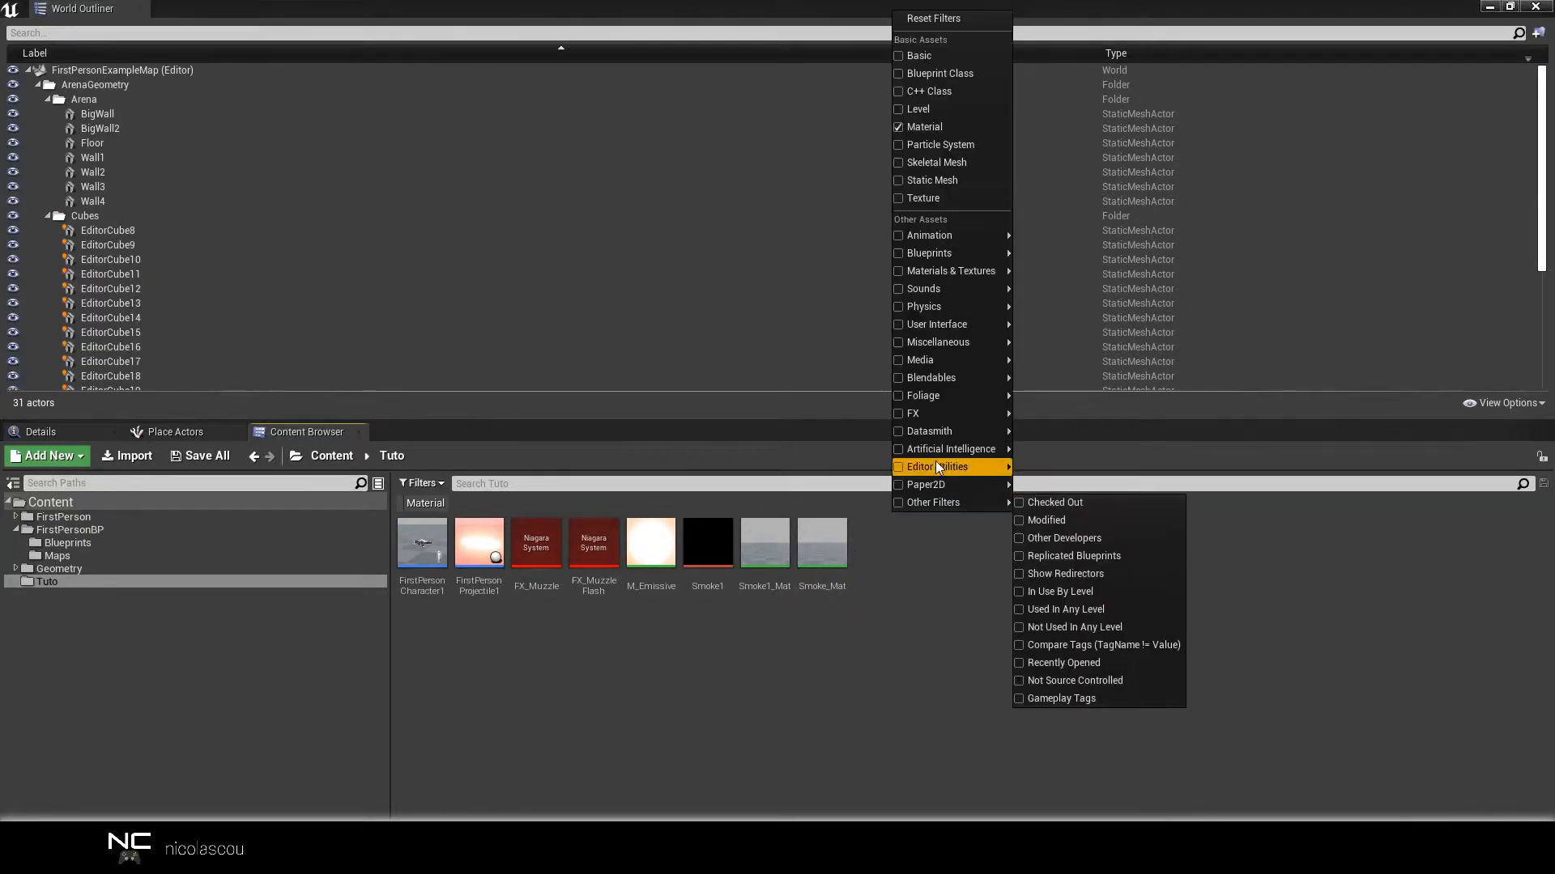
click(934, 533)
Start a new Niagara System in the Tuto folder, using selected emitters as its starting point.
right_click(934, 535)
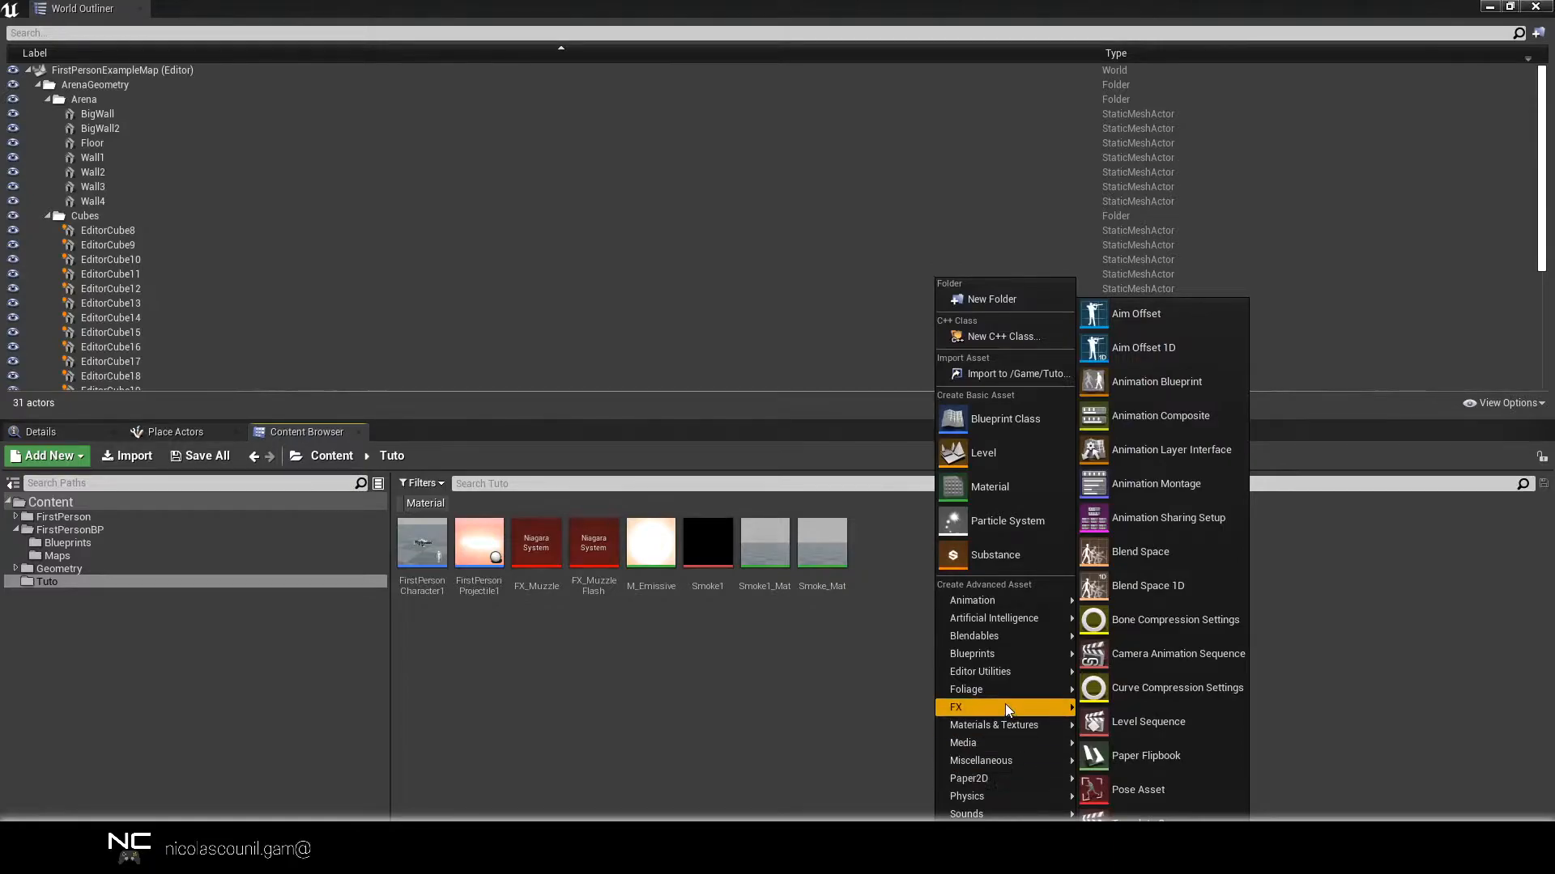
mouse_move(1007, 709)
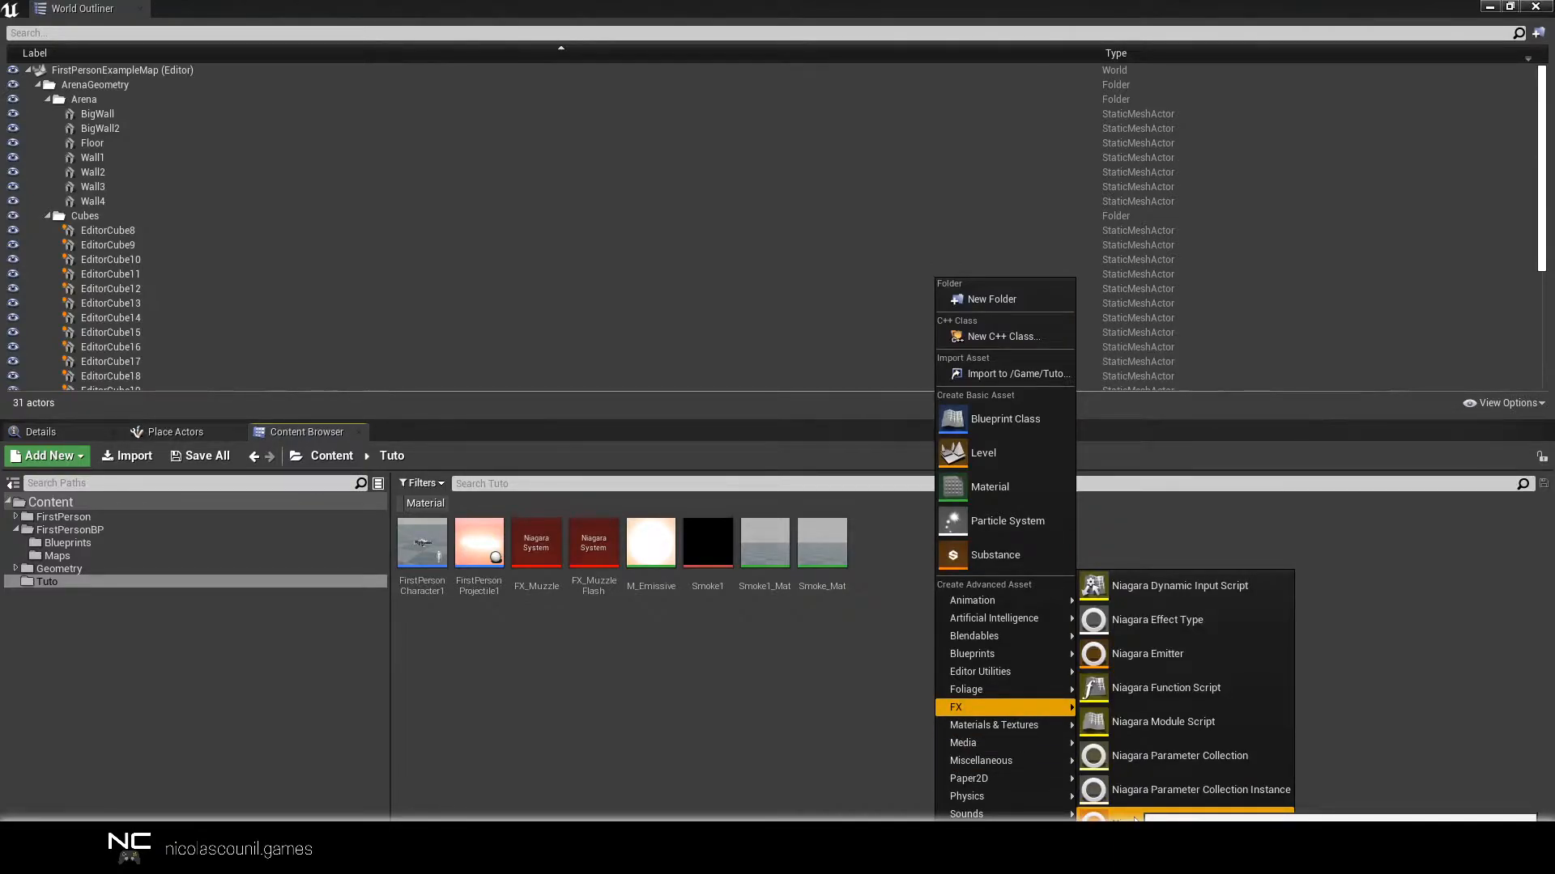
click(1135, 821)
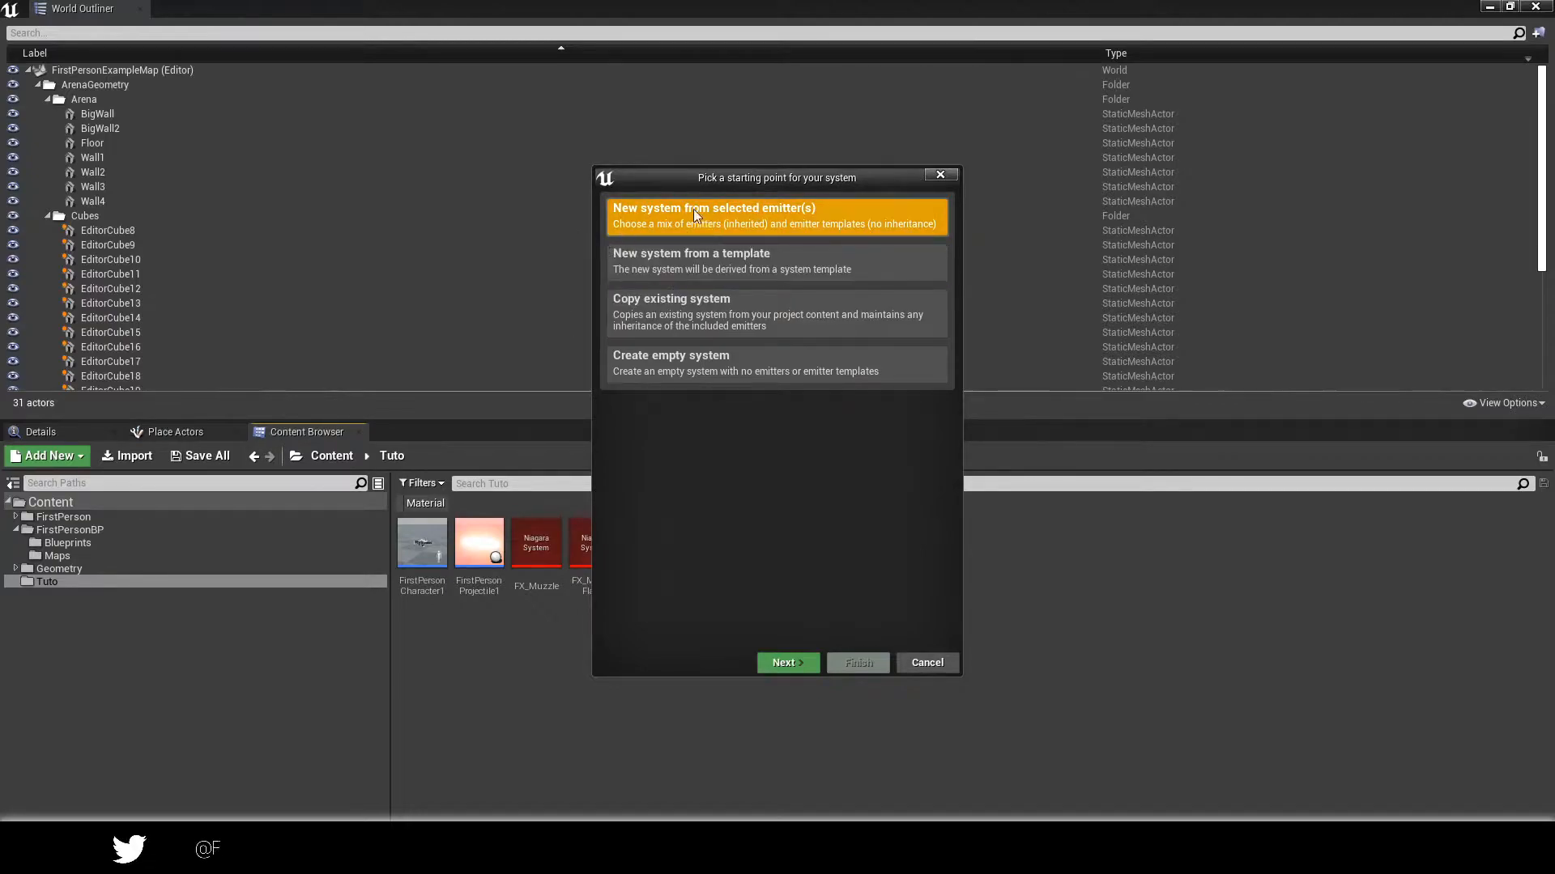
click(797, 663)
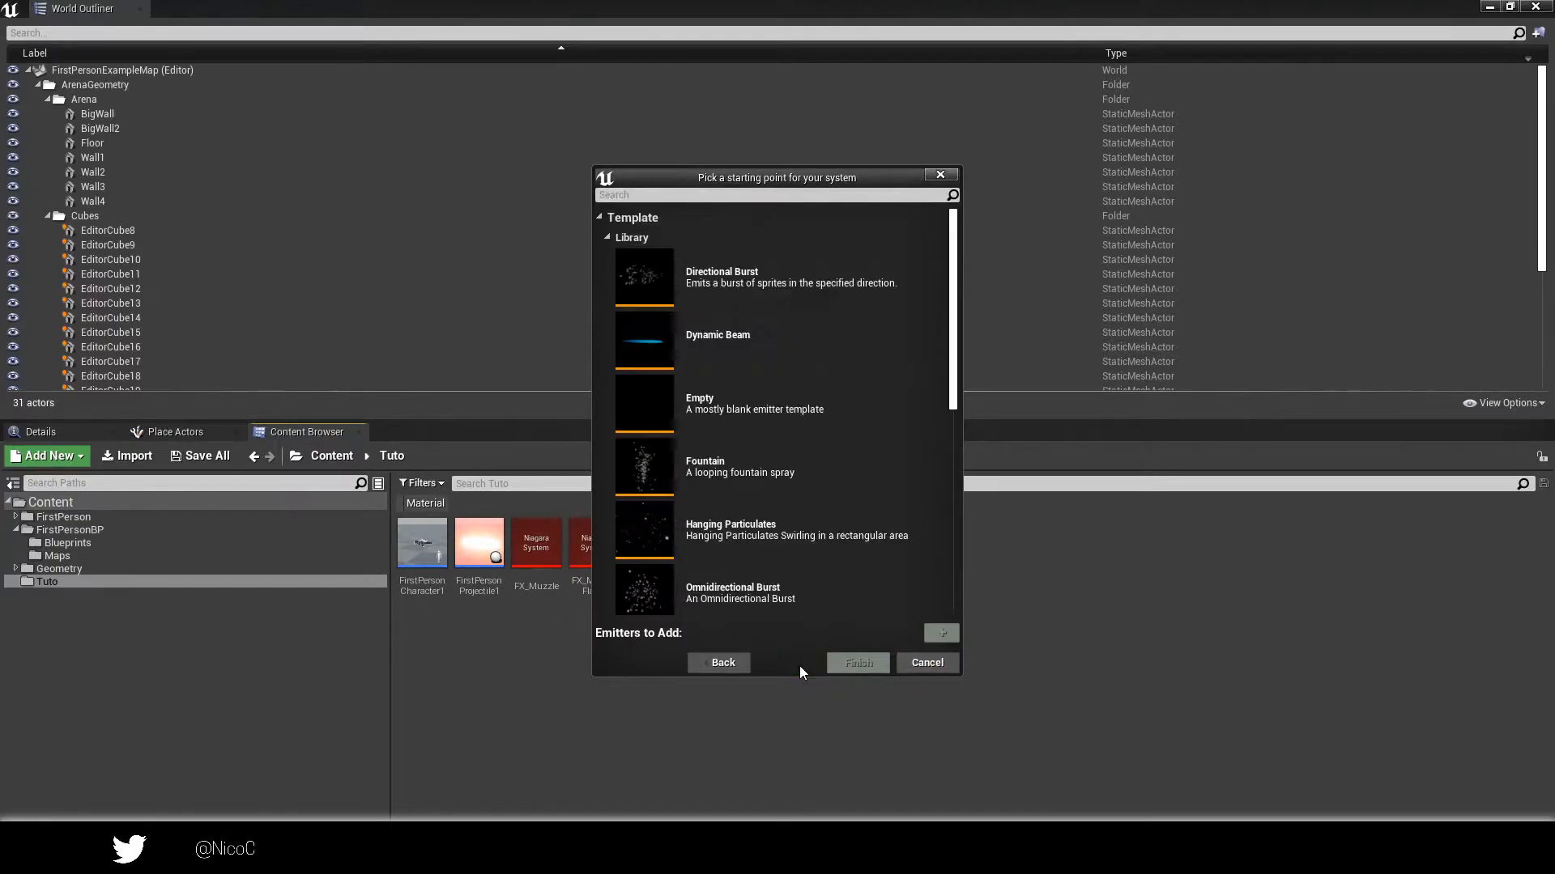
Add two Empty template emitters to the new Niagara System and finish creating it.
click(696, 394)
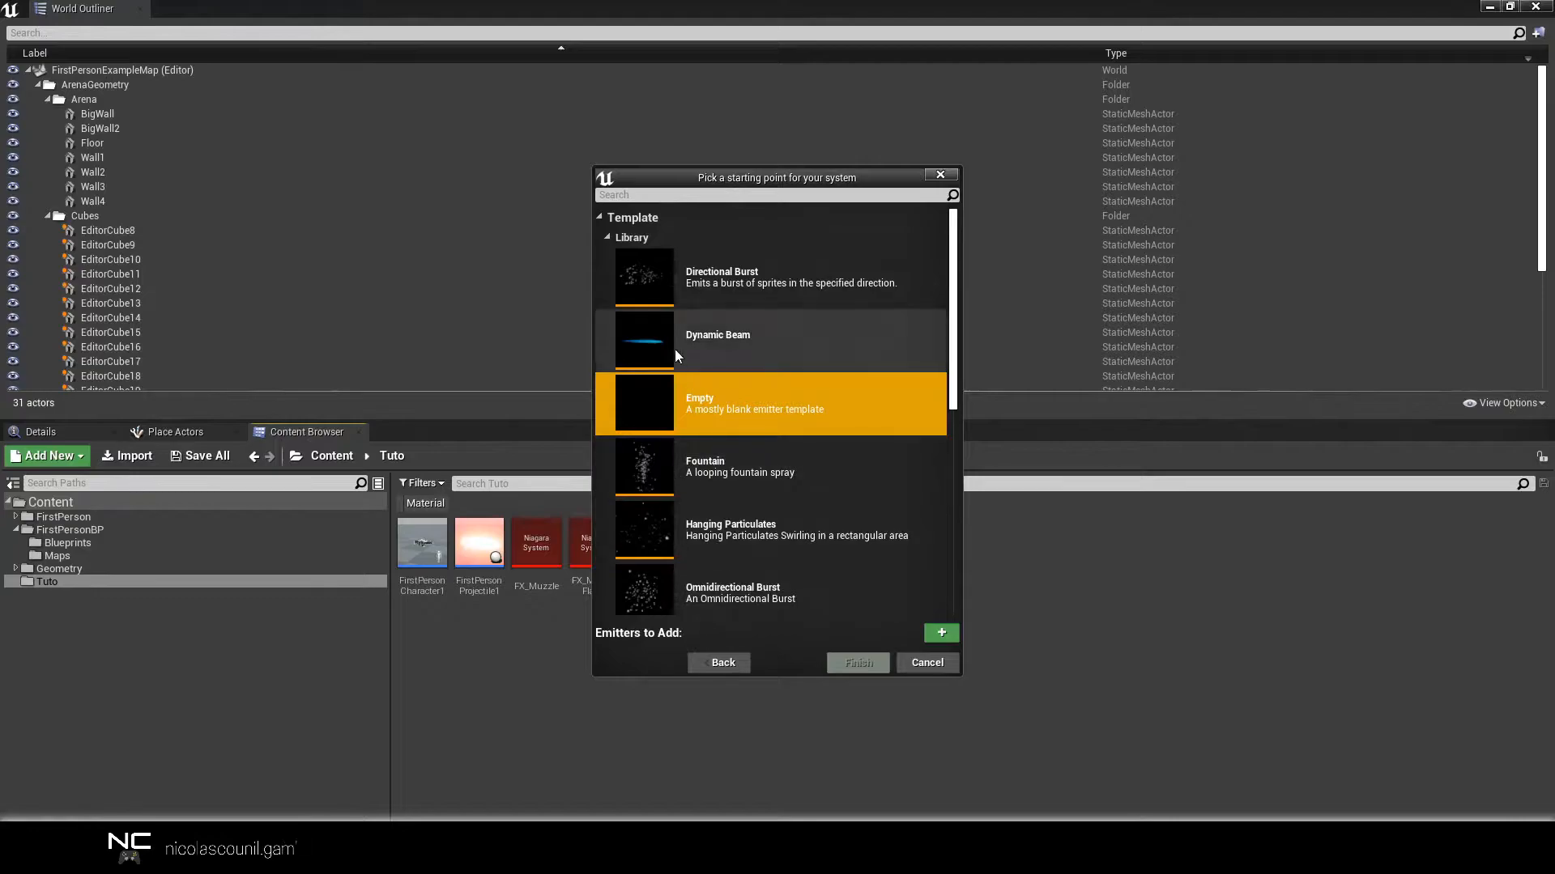
click(941, 633)
click(940, 616)
click(941, 616)
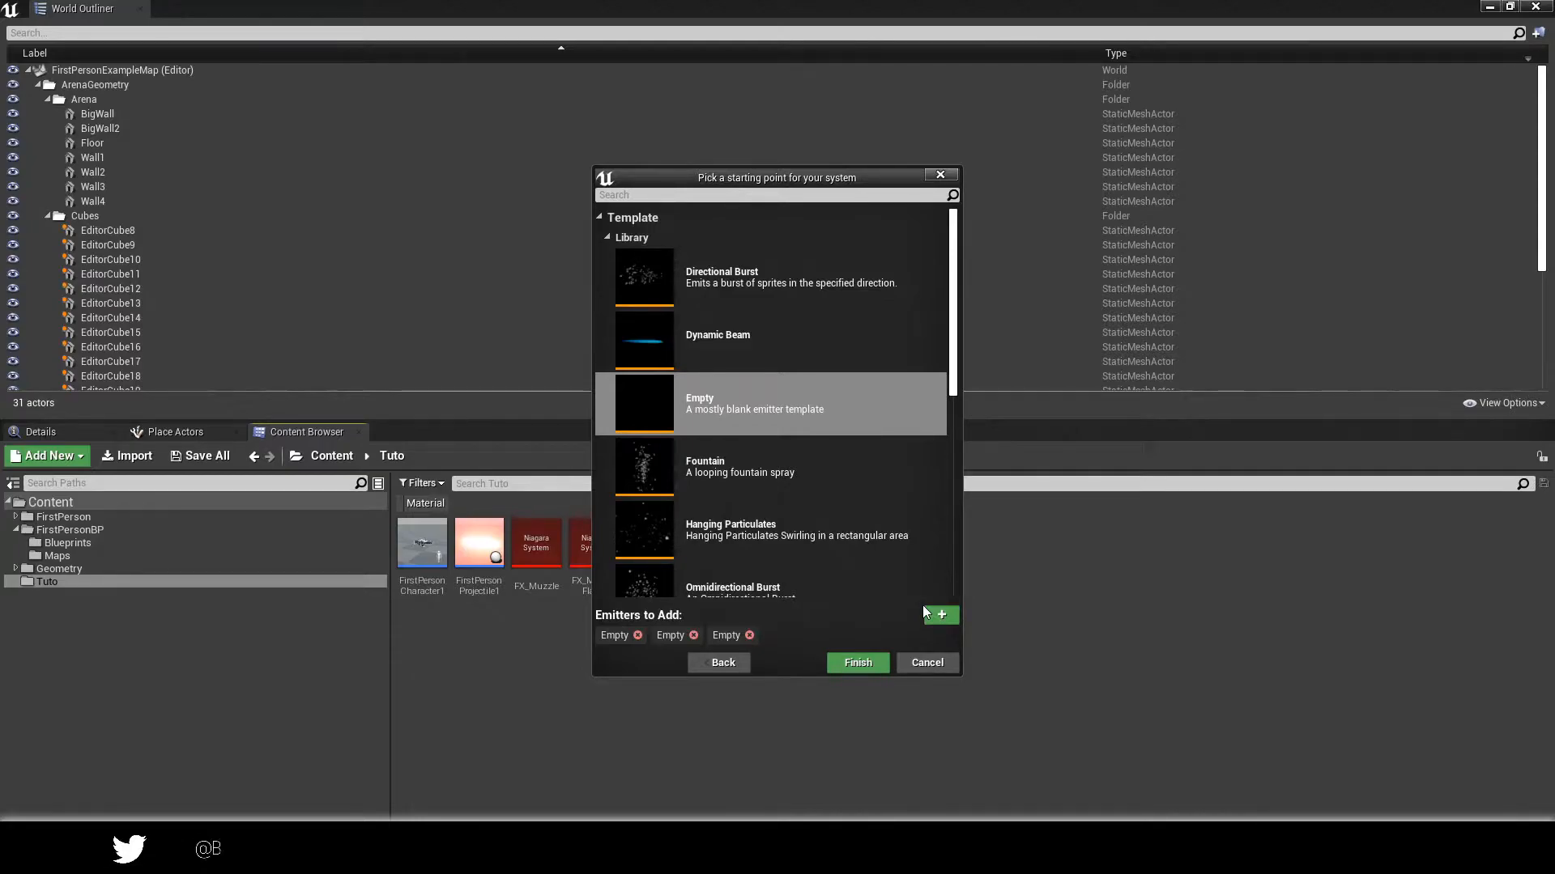
click(749, 635)
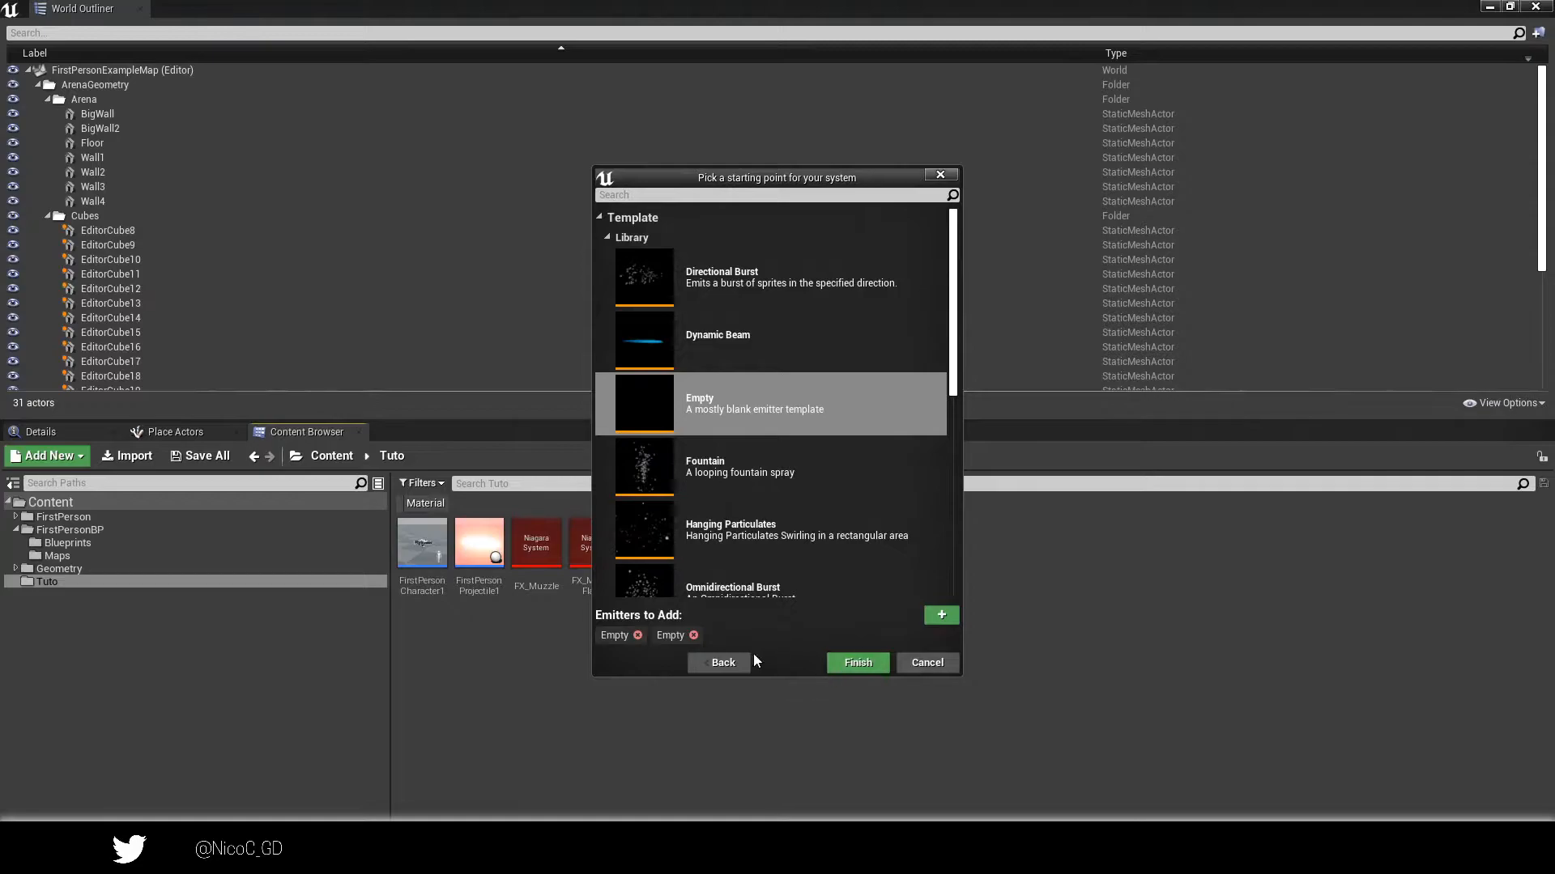
click(857, 666)
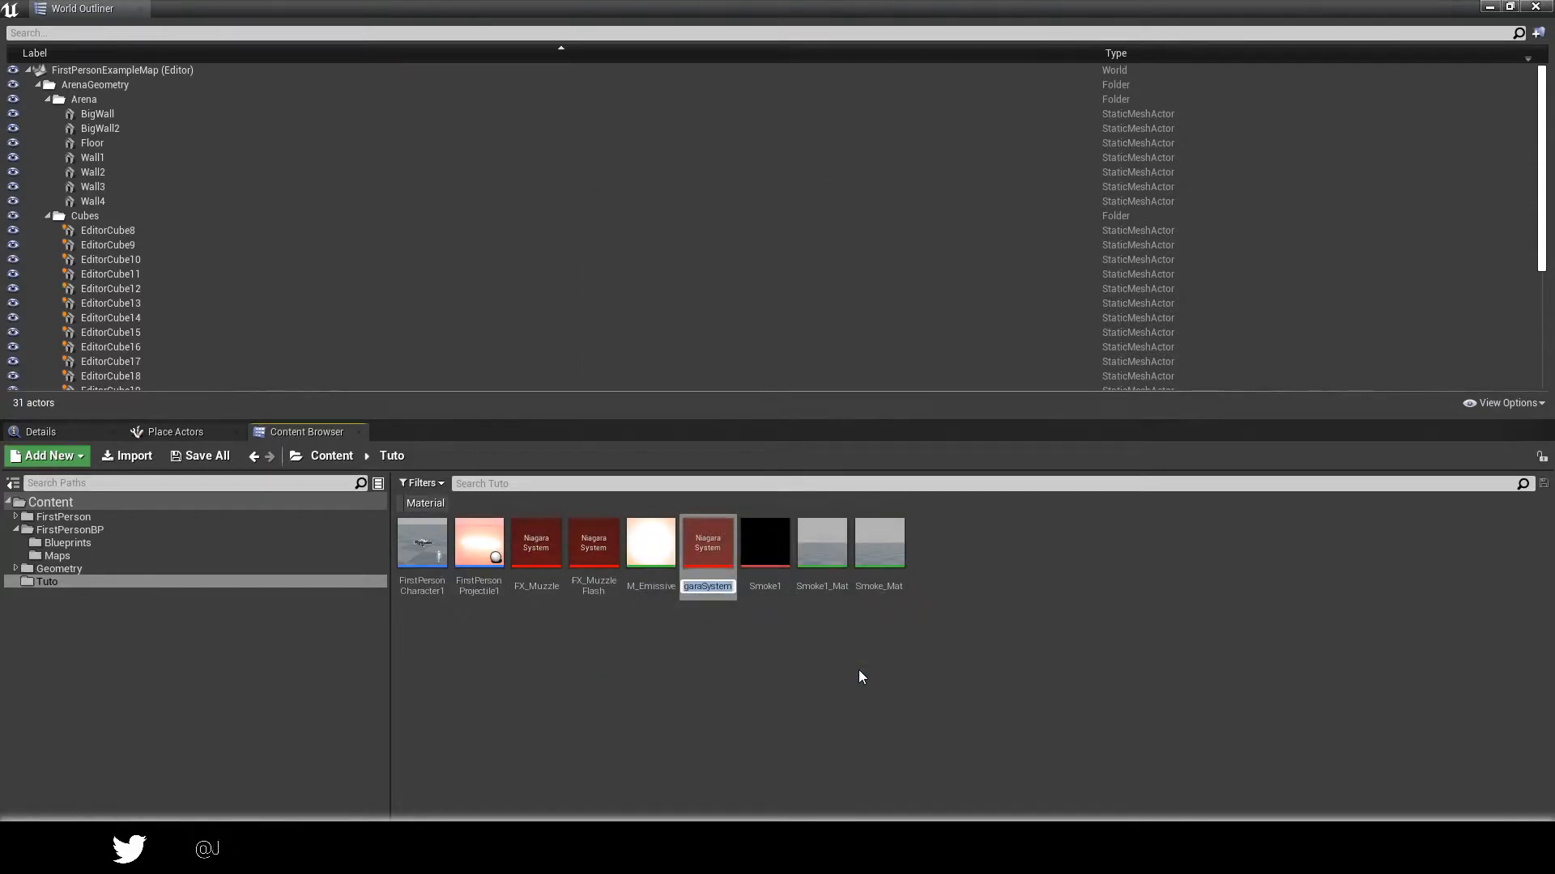
Name the new Niagara System asset FX_Impact.
text(FX_)
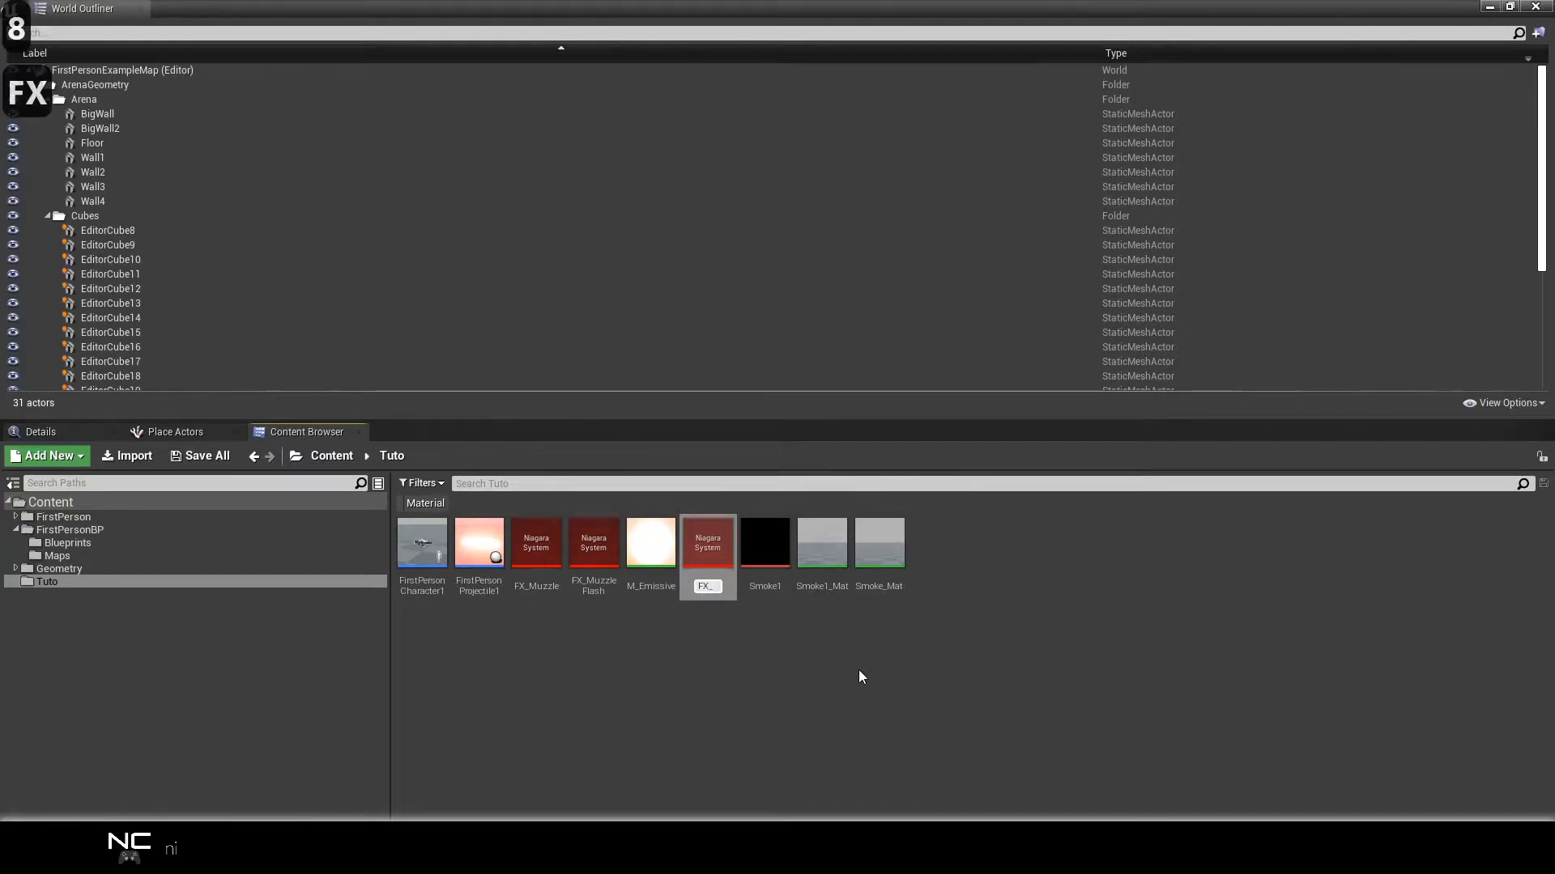
text(Impace)
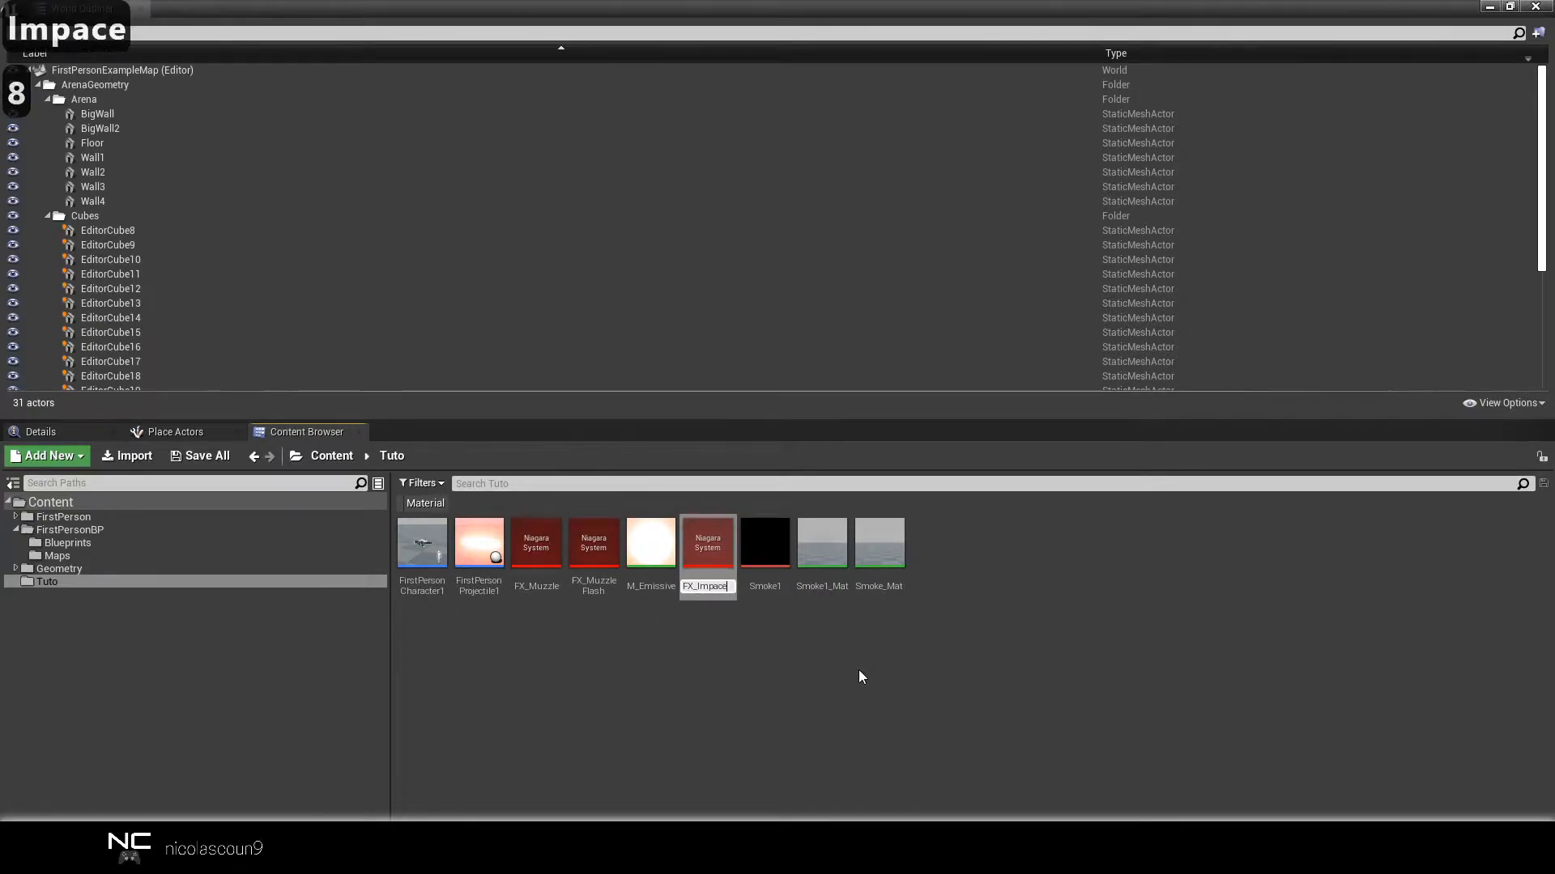
key(BackSpace)
text(t)
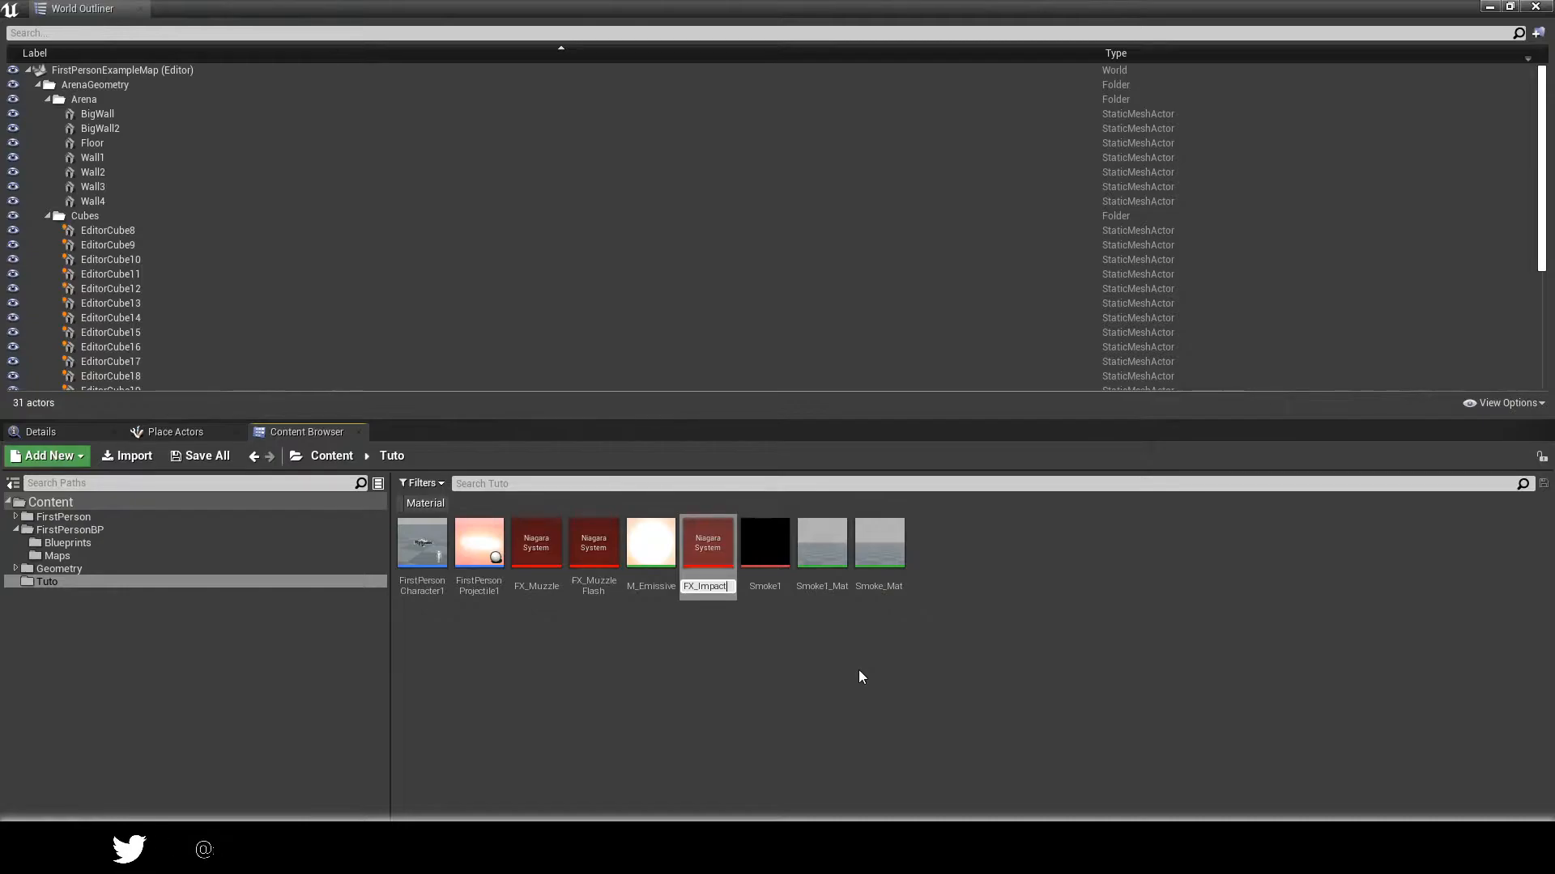
key(Return)
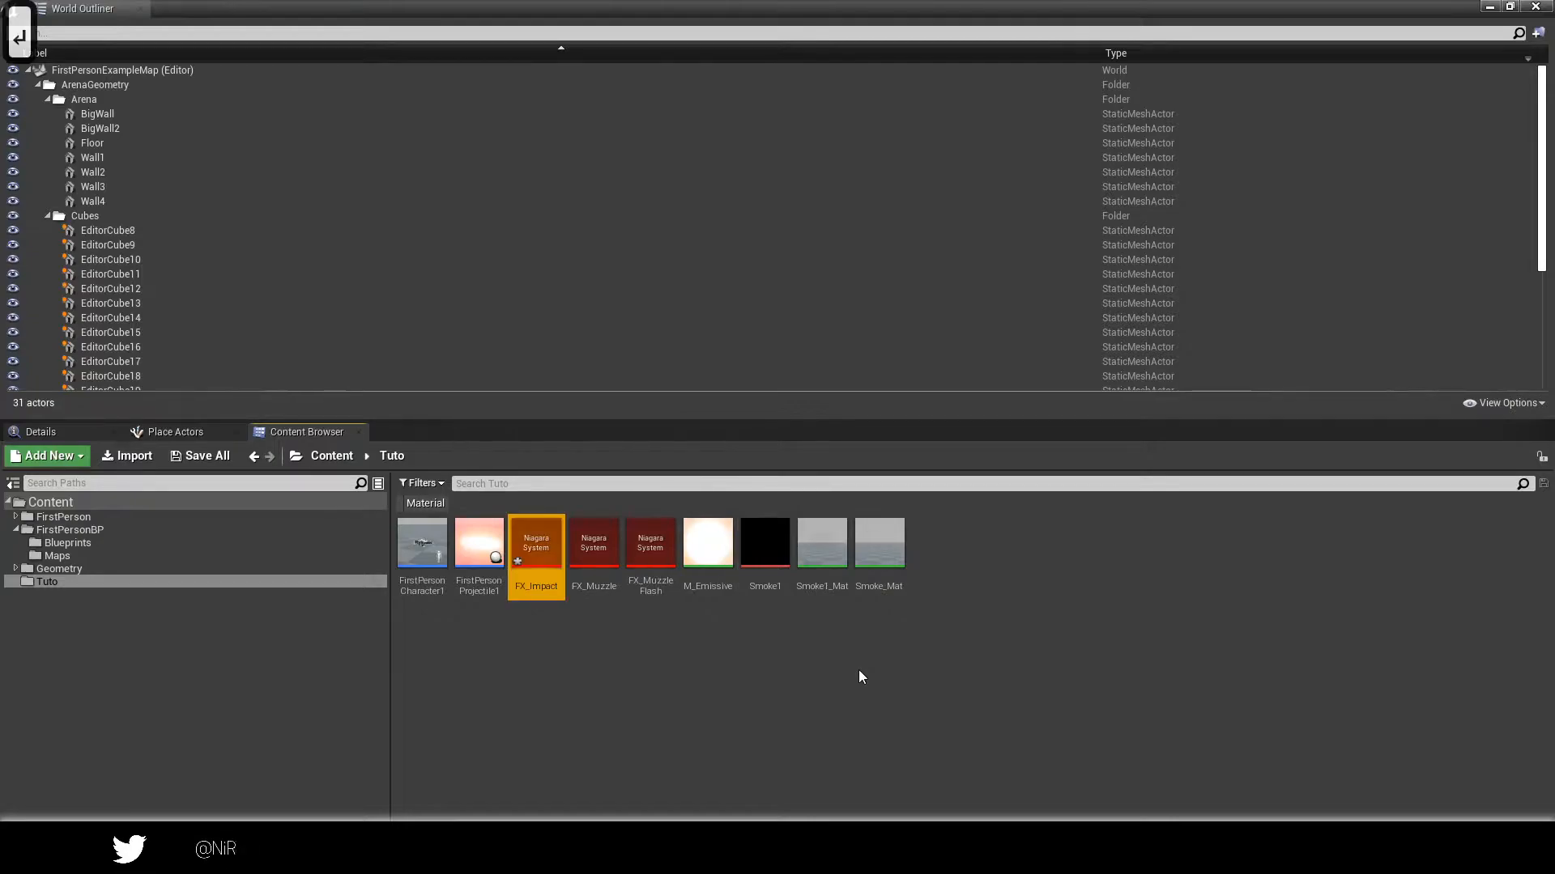
Open FX_Impact and rename its first Empty emitter as Sparkle.
double_click(545, 583)
mouse_move(543, 485)
right_down()
mouse_move(616, 517)
mouse_move(571, 493)
right_up()
click(759, 248)
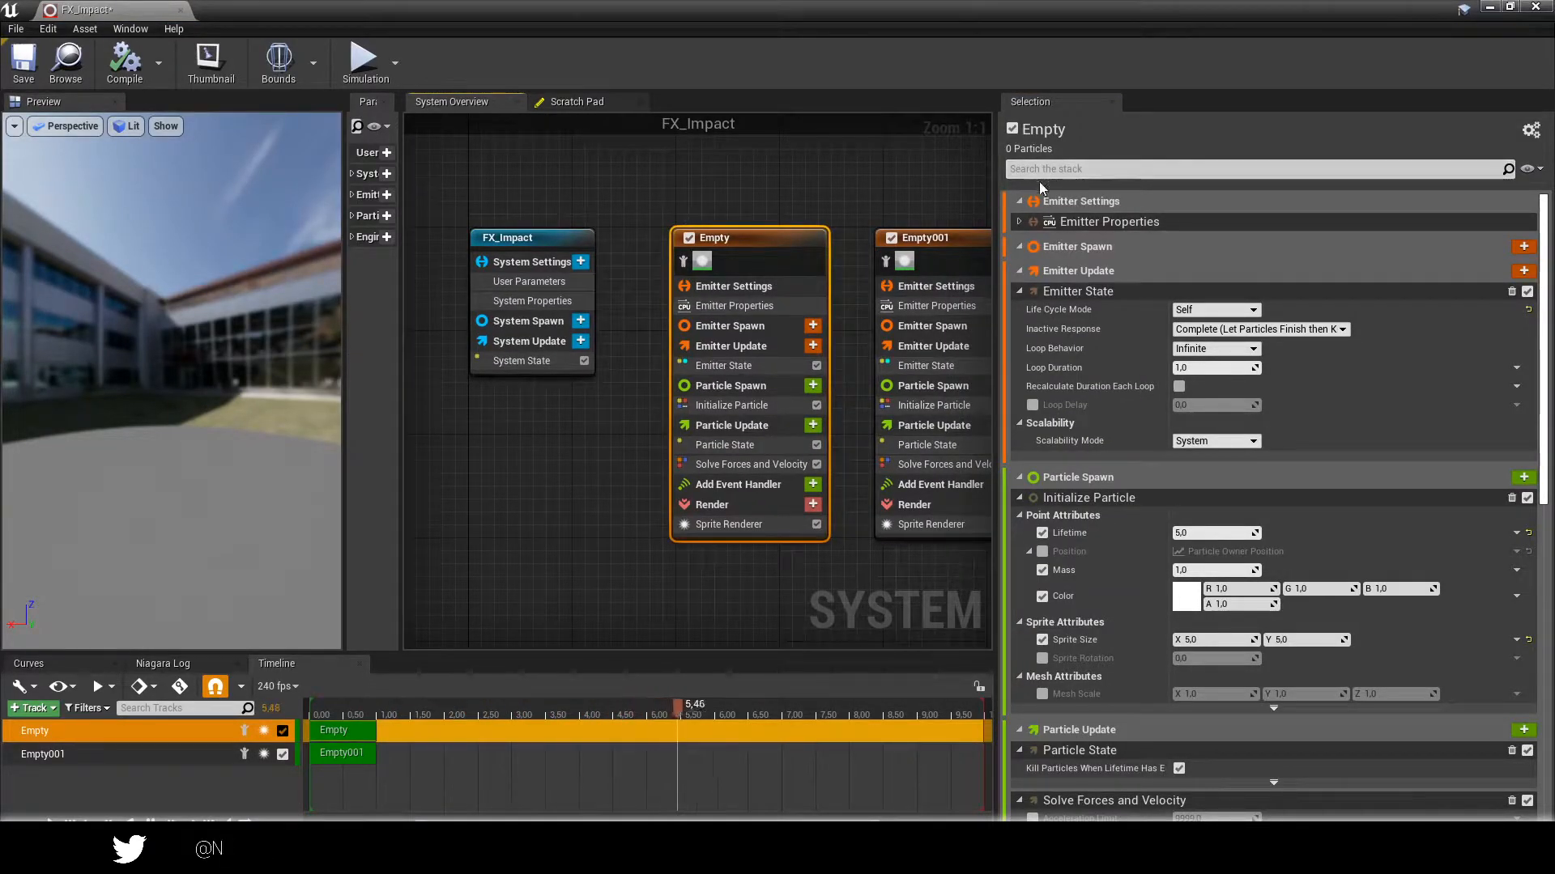
key(F2)
text(S)
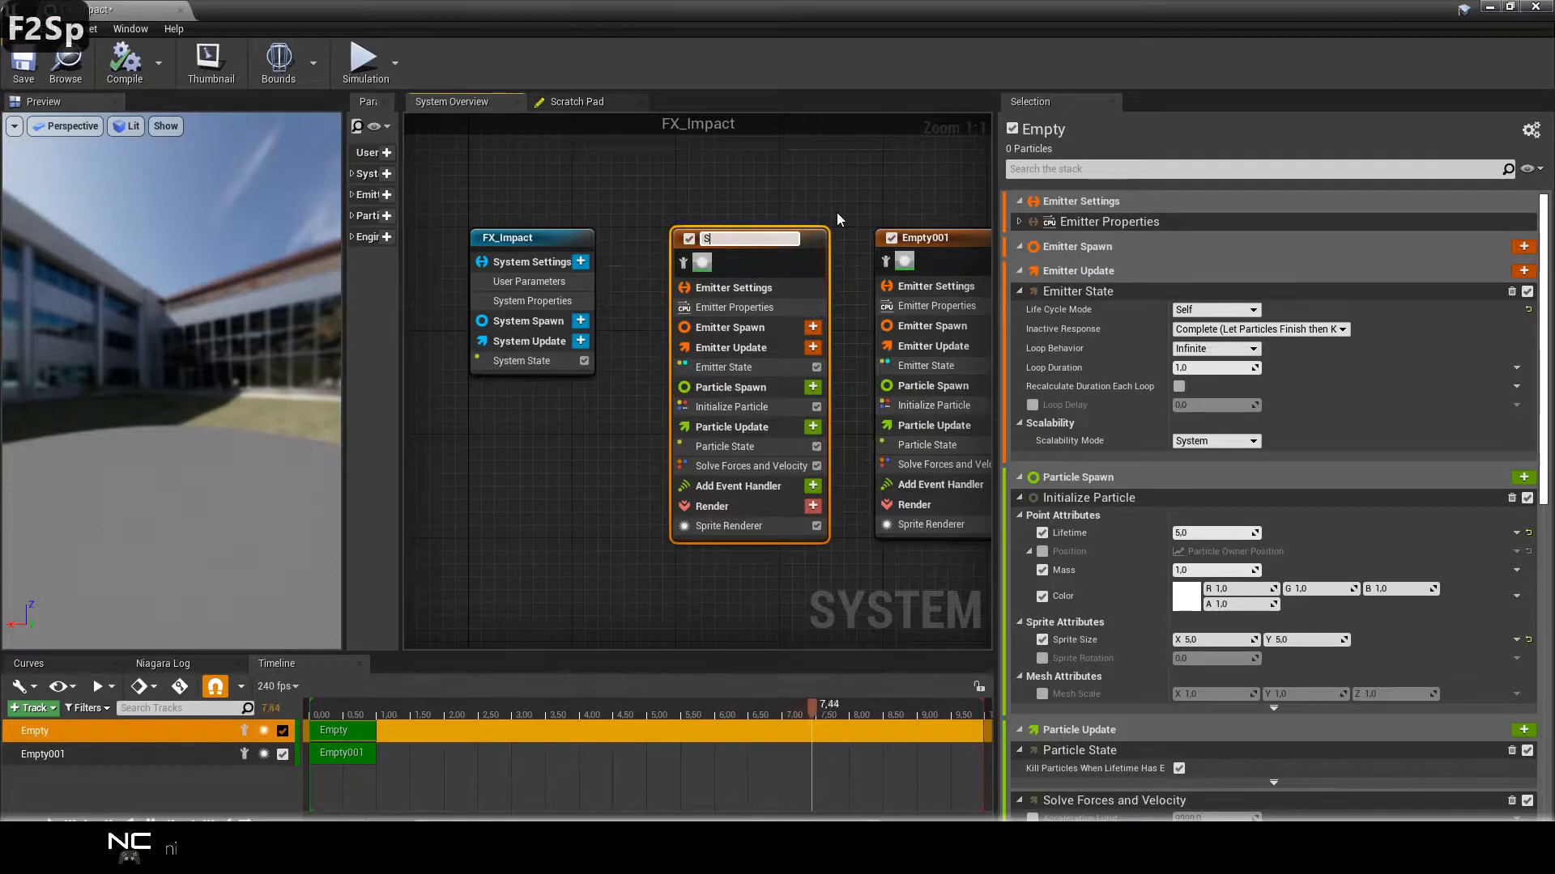
text(parkle)
key(Return)
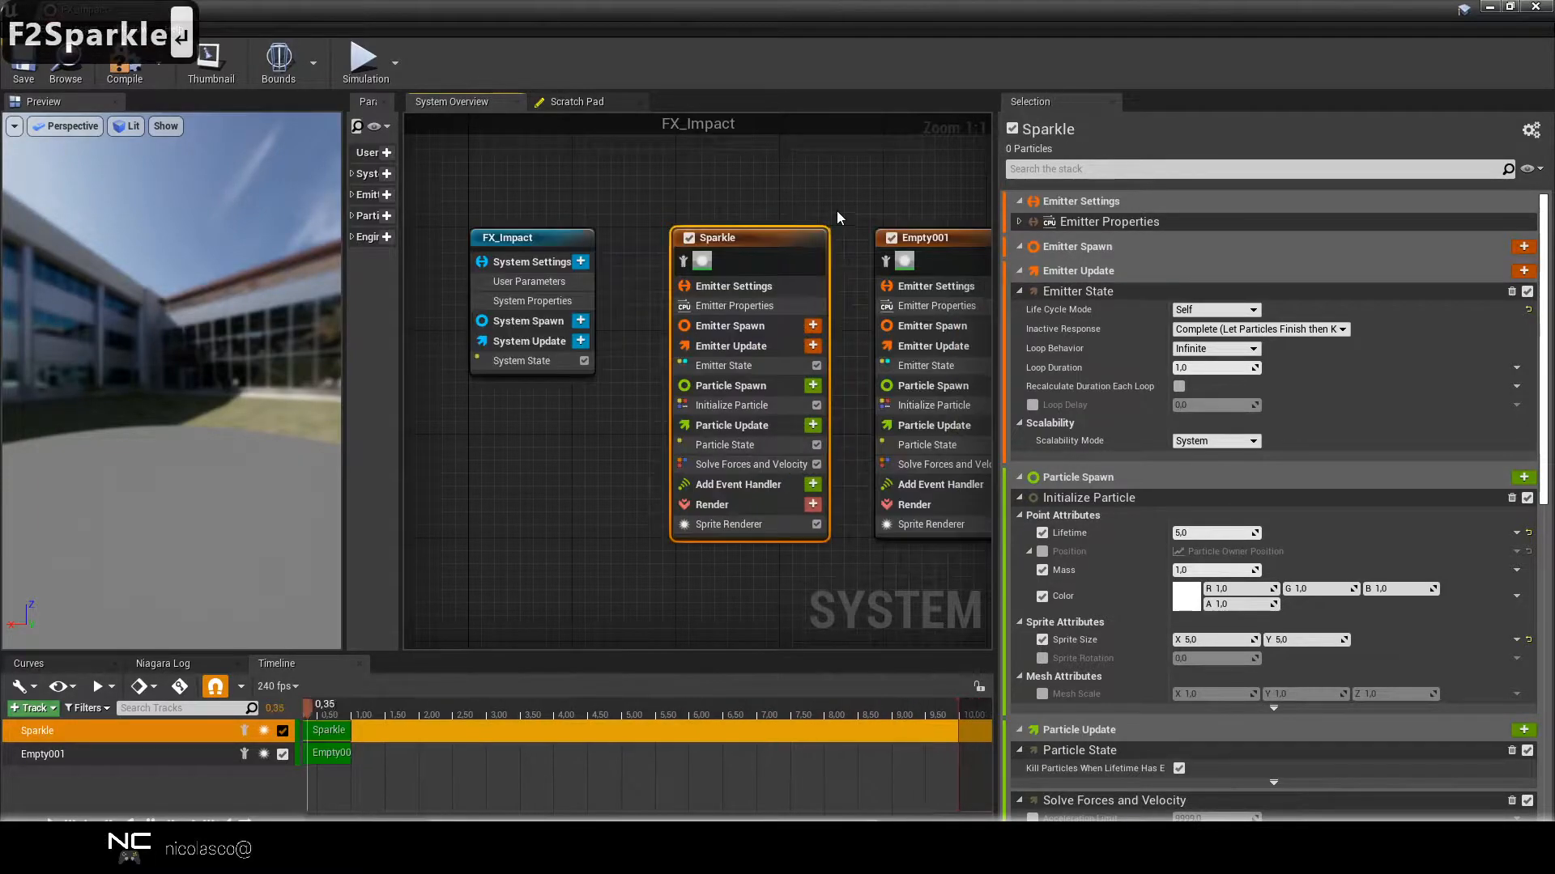
Rename the second emitter, Empty001, as Smoke.
right_drag(886, 207, 726, 252)
click(726, 251)
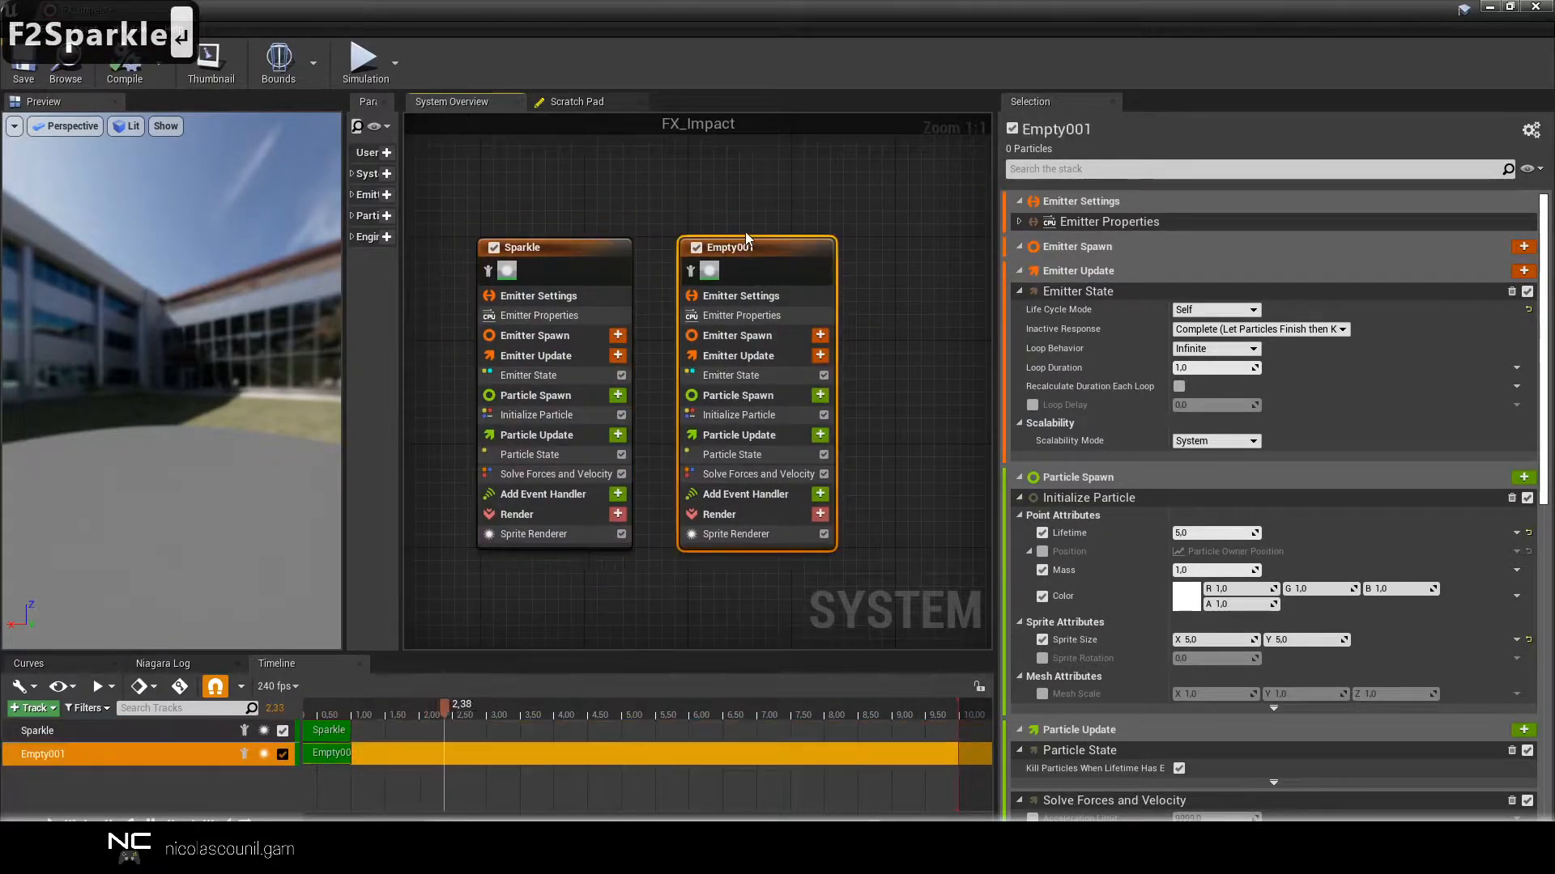
key(F2)
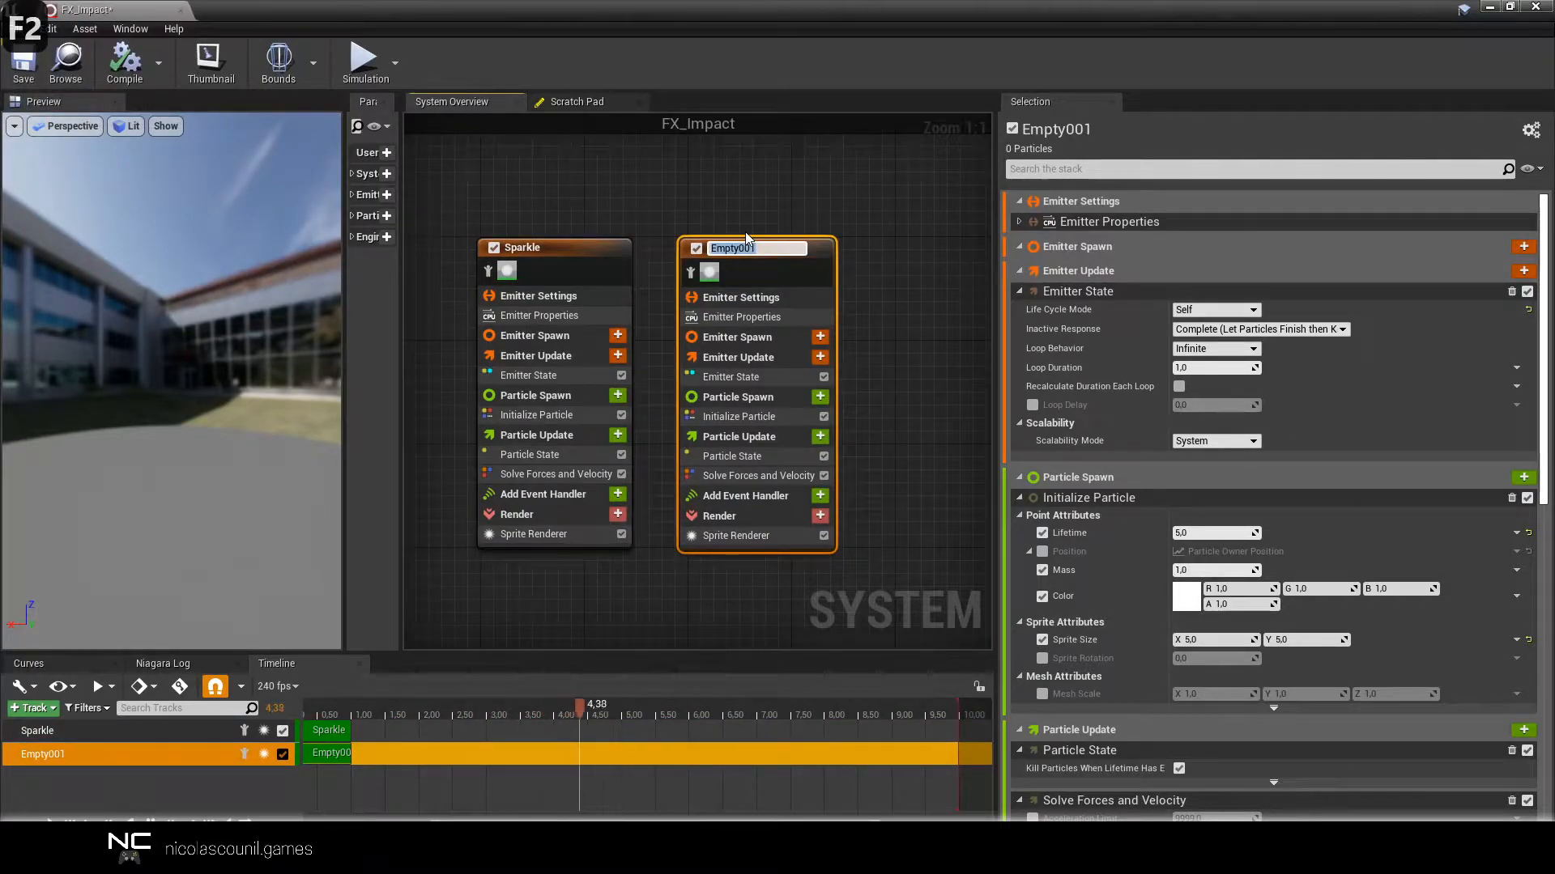
text(Smoke)
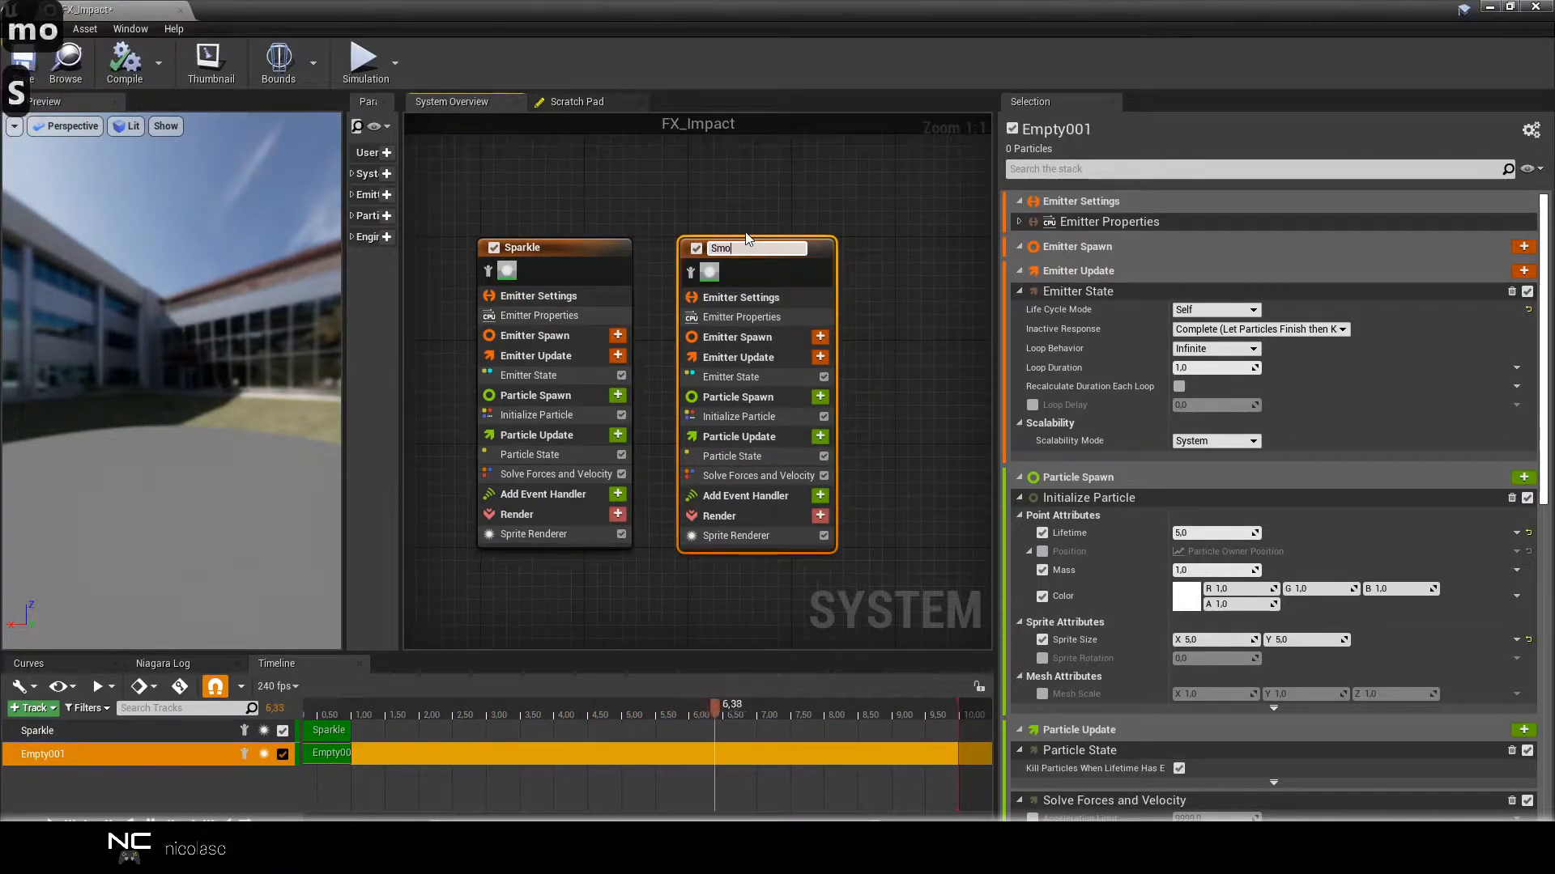
key(Return)
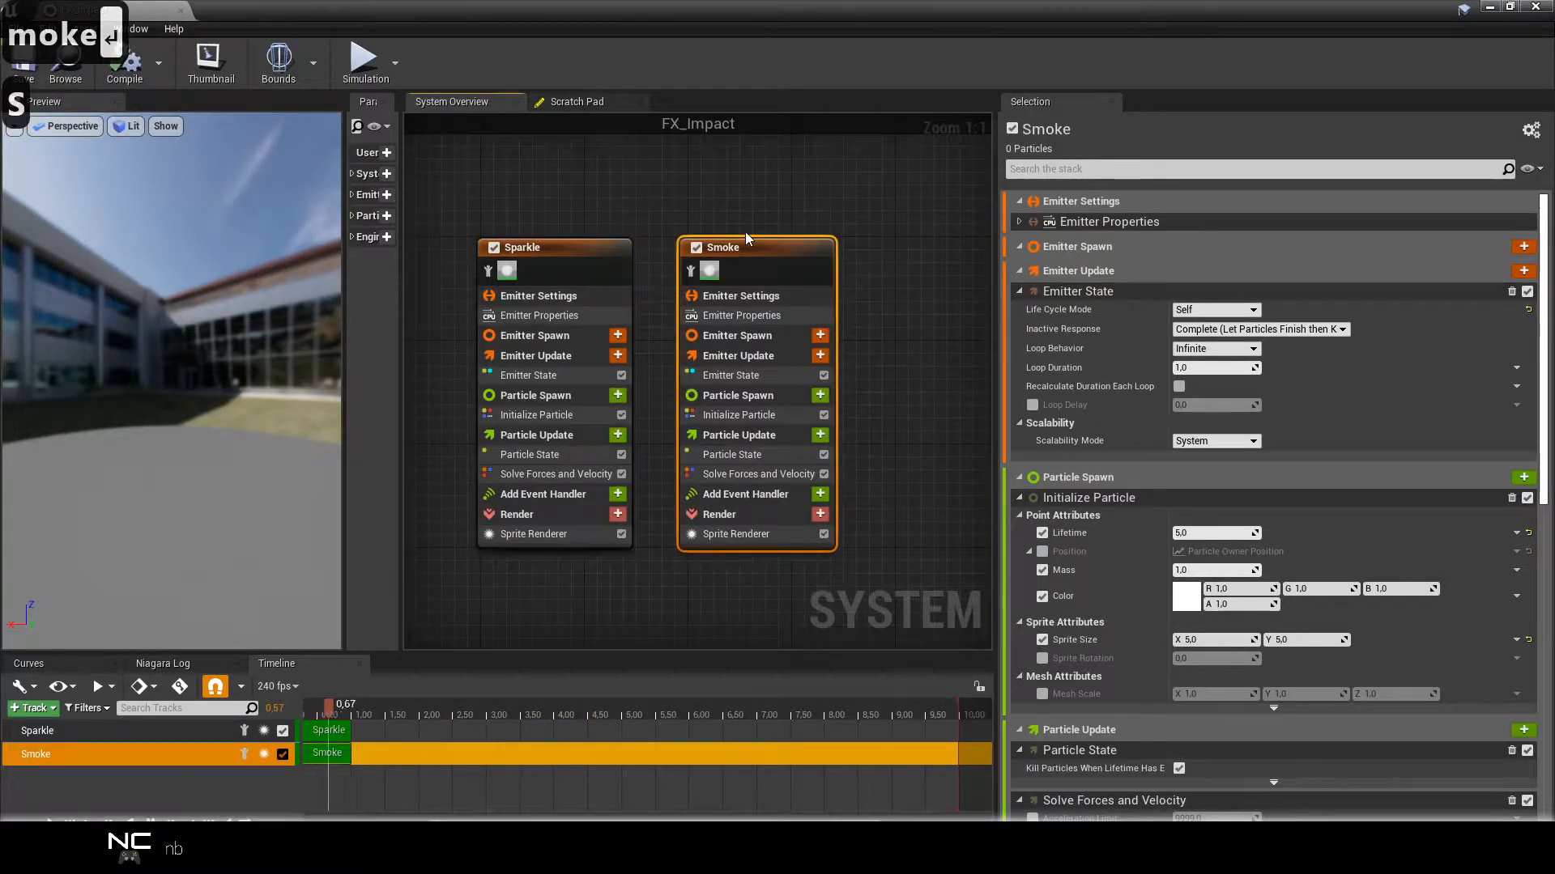
Add a Spawn Burst Instantaneous module to the Sparkle emitter's Emitter Update group and set its Spawn Count to 100.
click(585, 271)
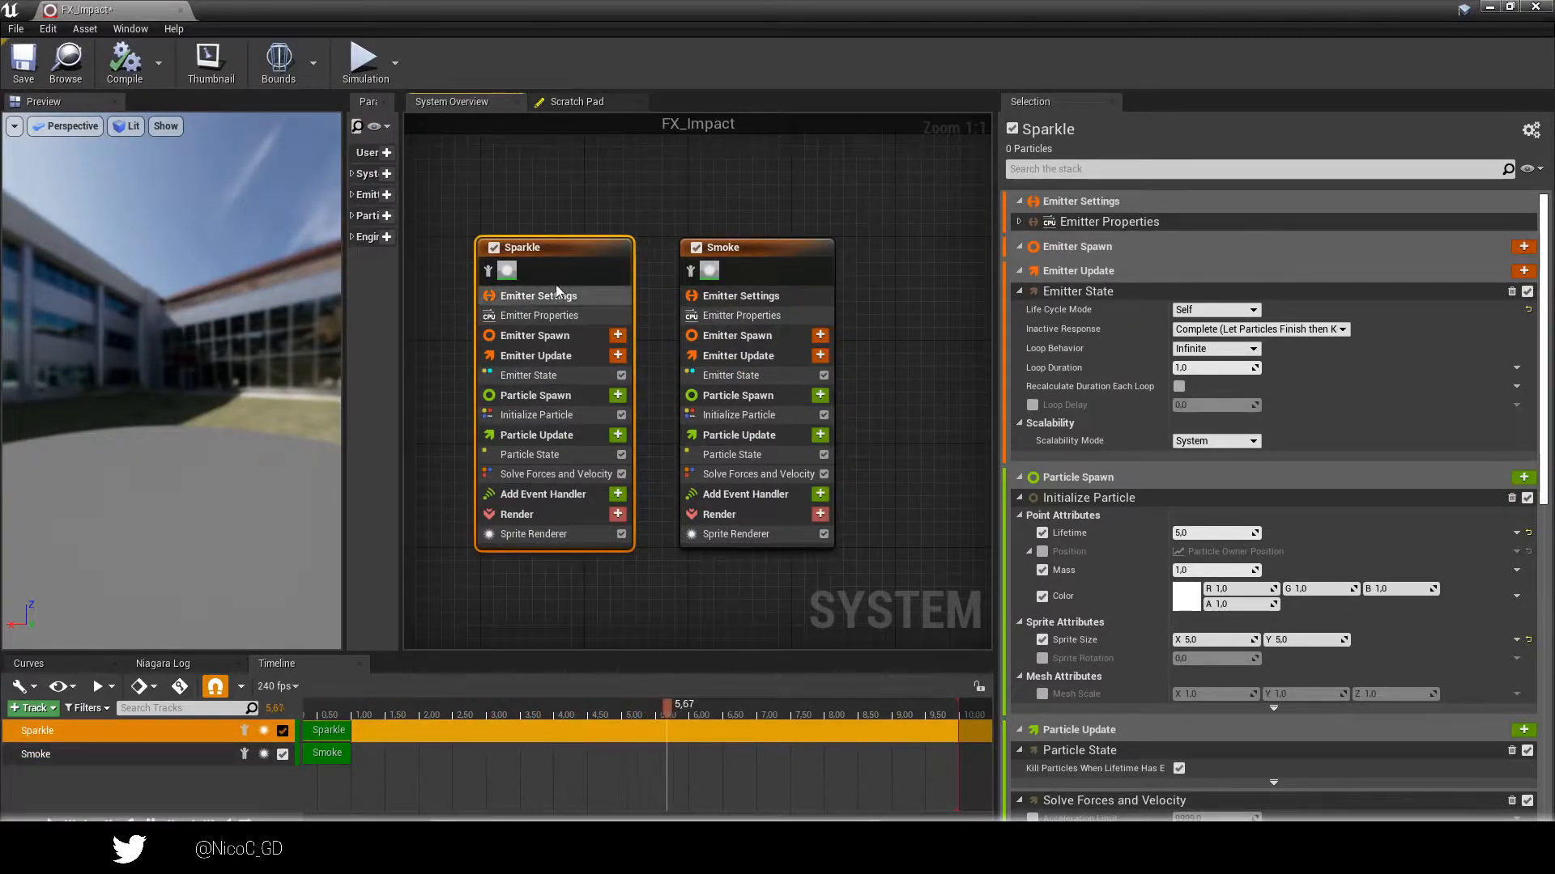
click(617, 355)
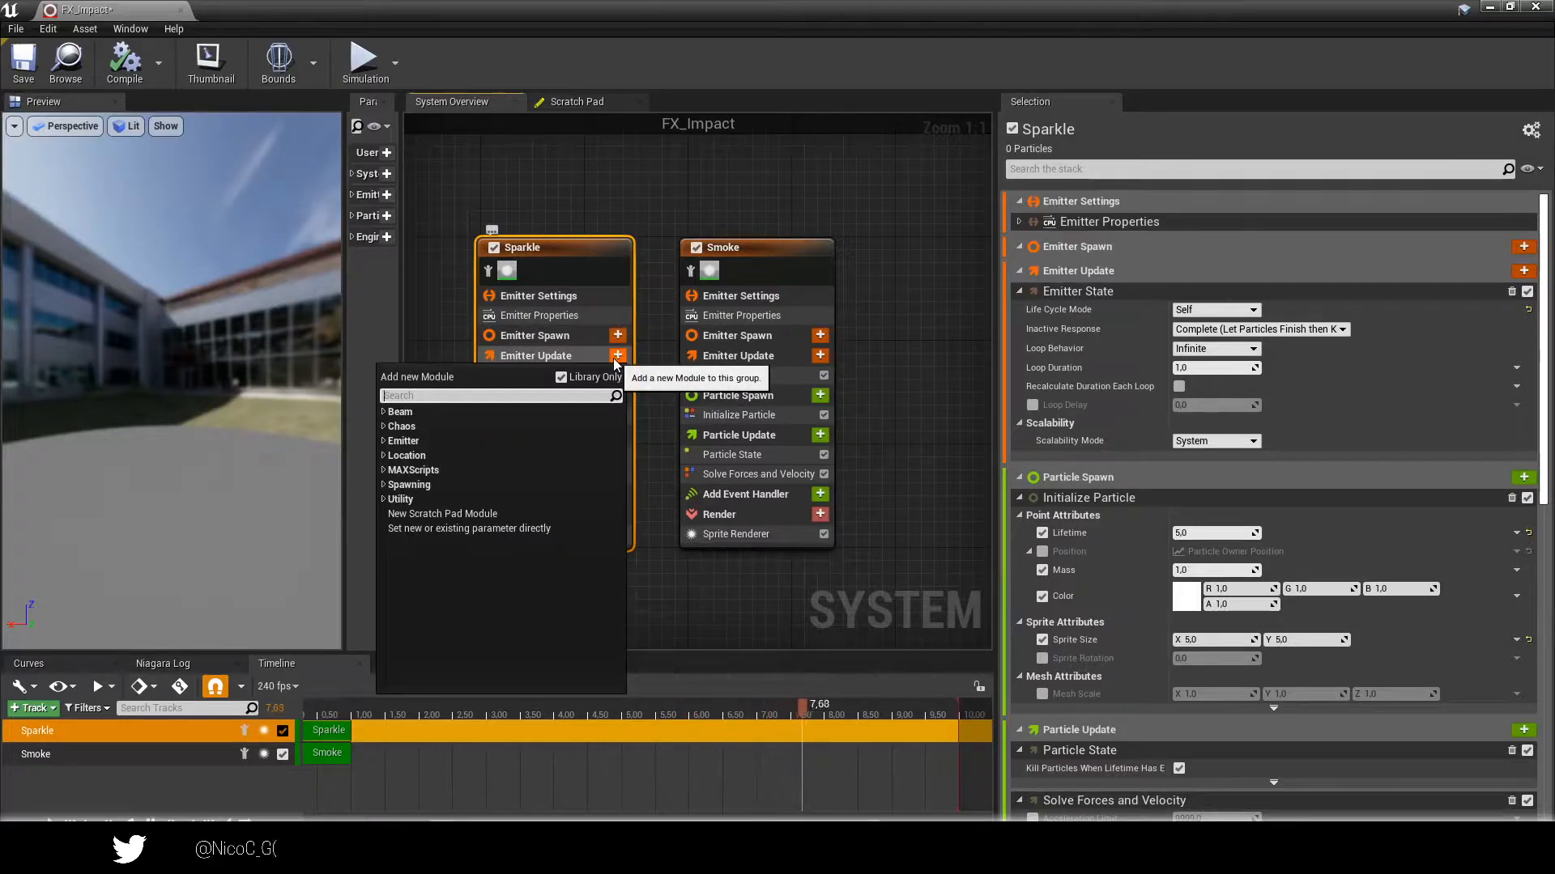
text(burs)
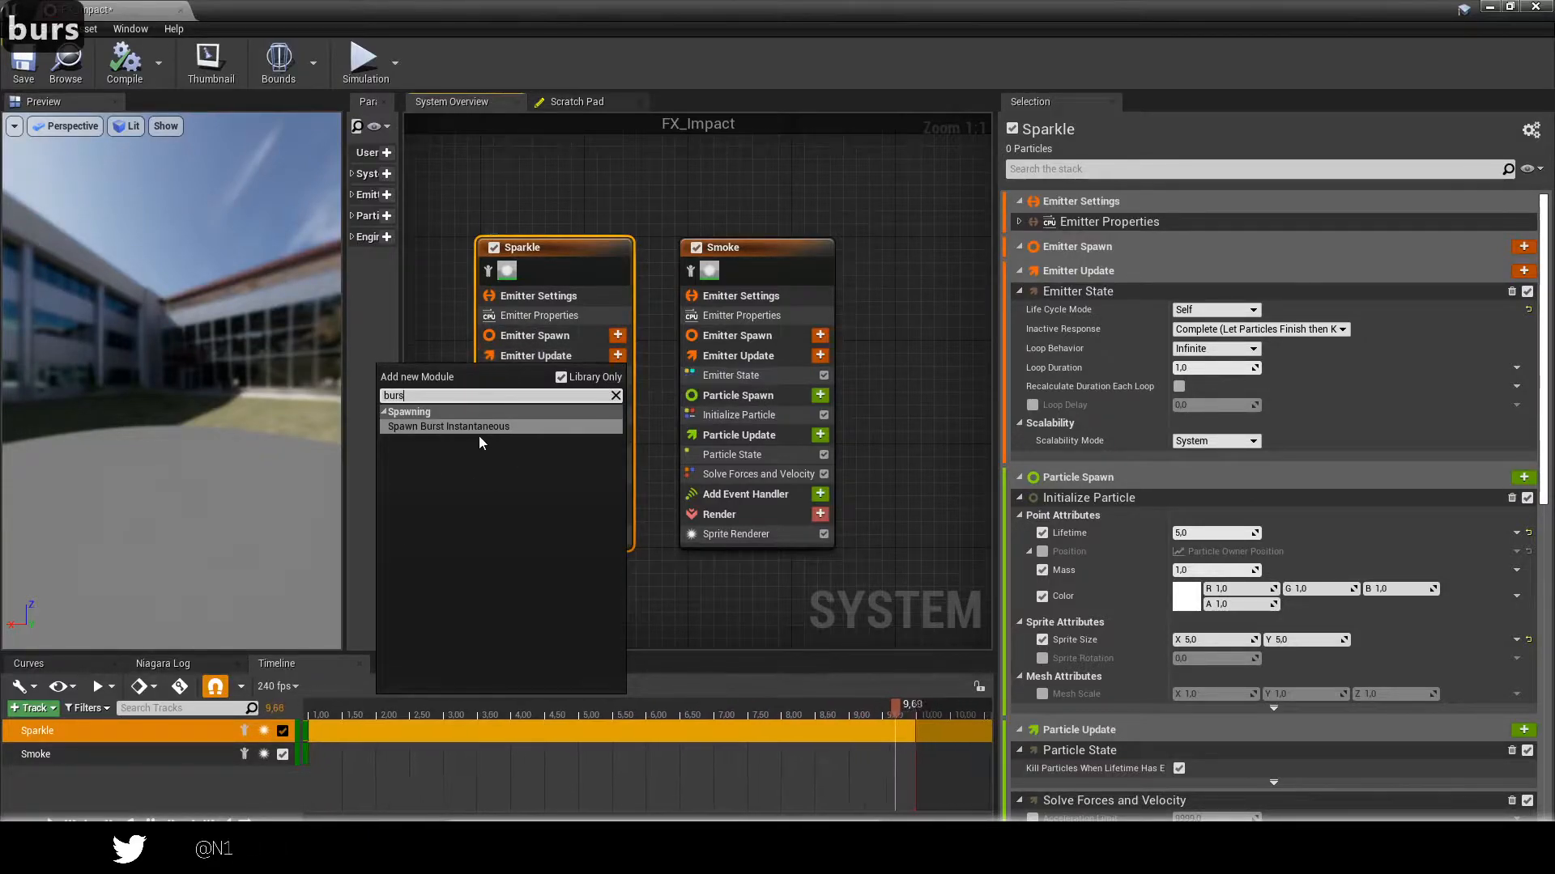
click(478, 431)
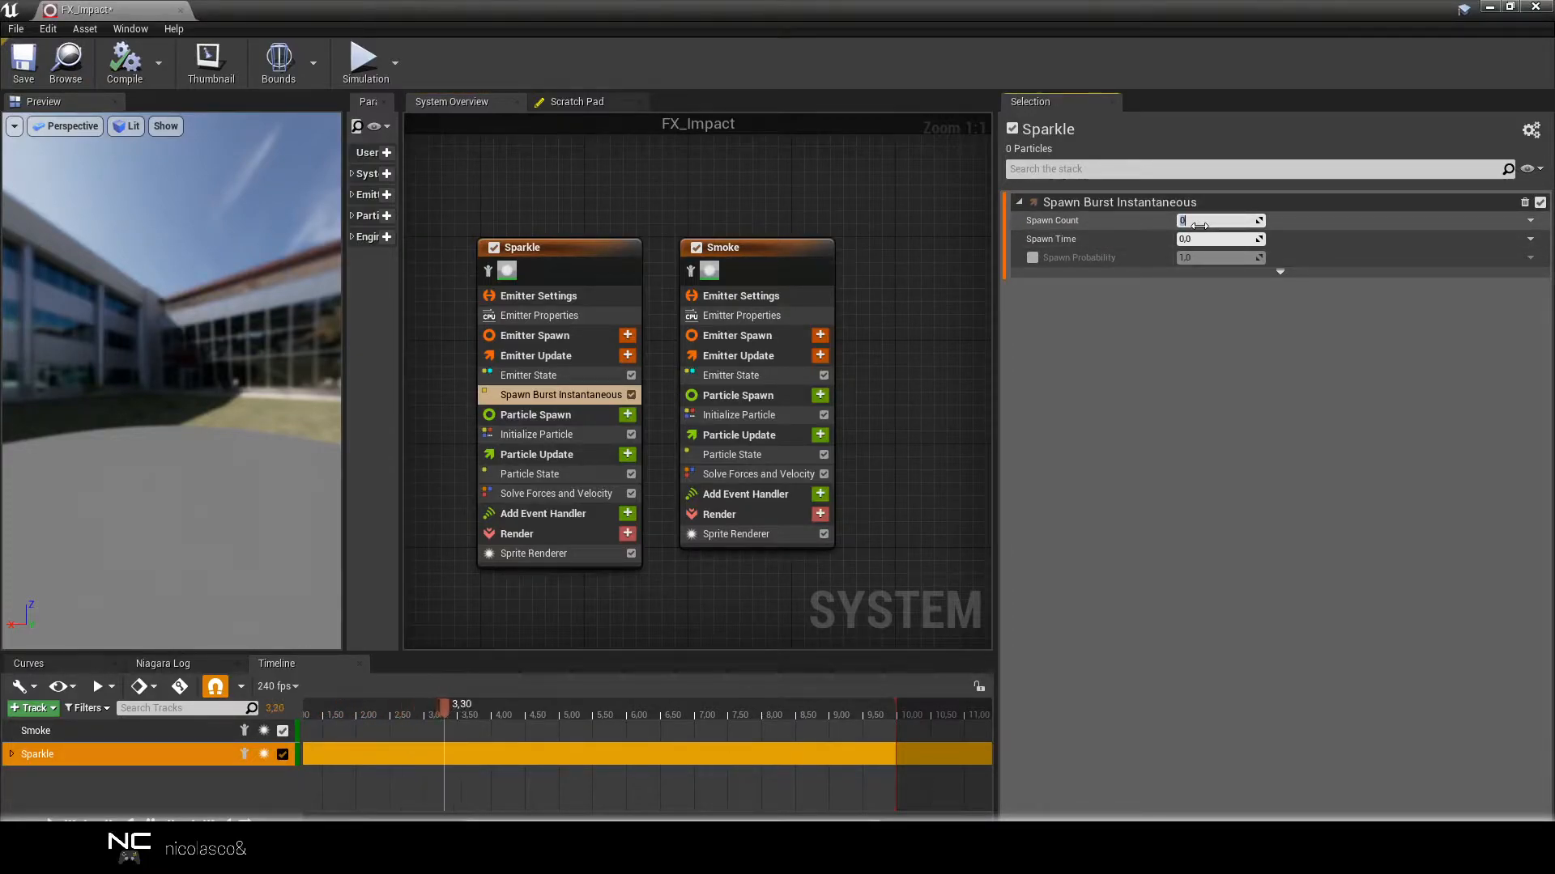
text(100)
key(Return)
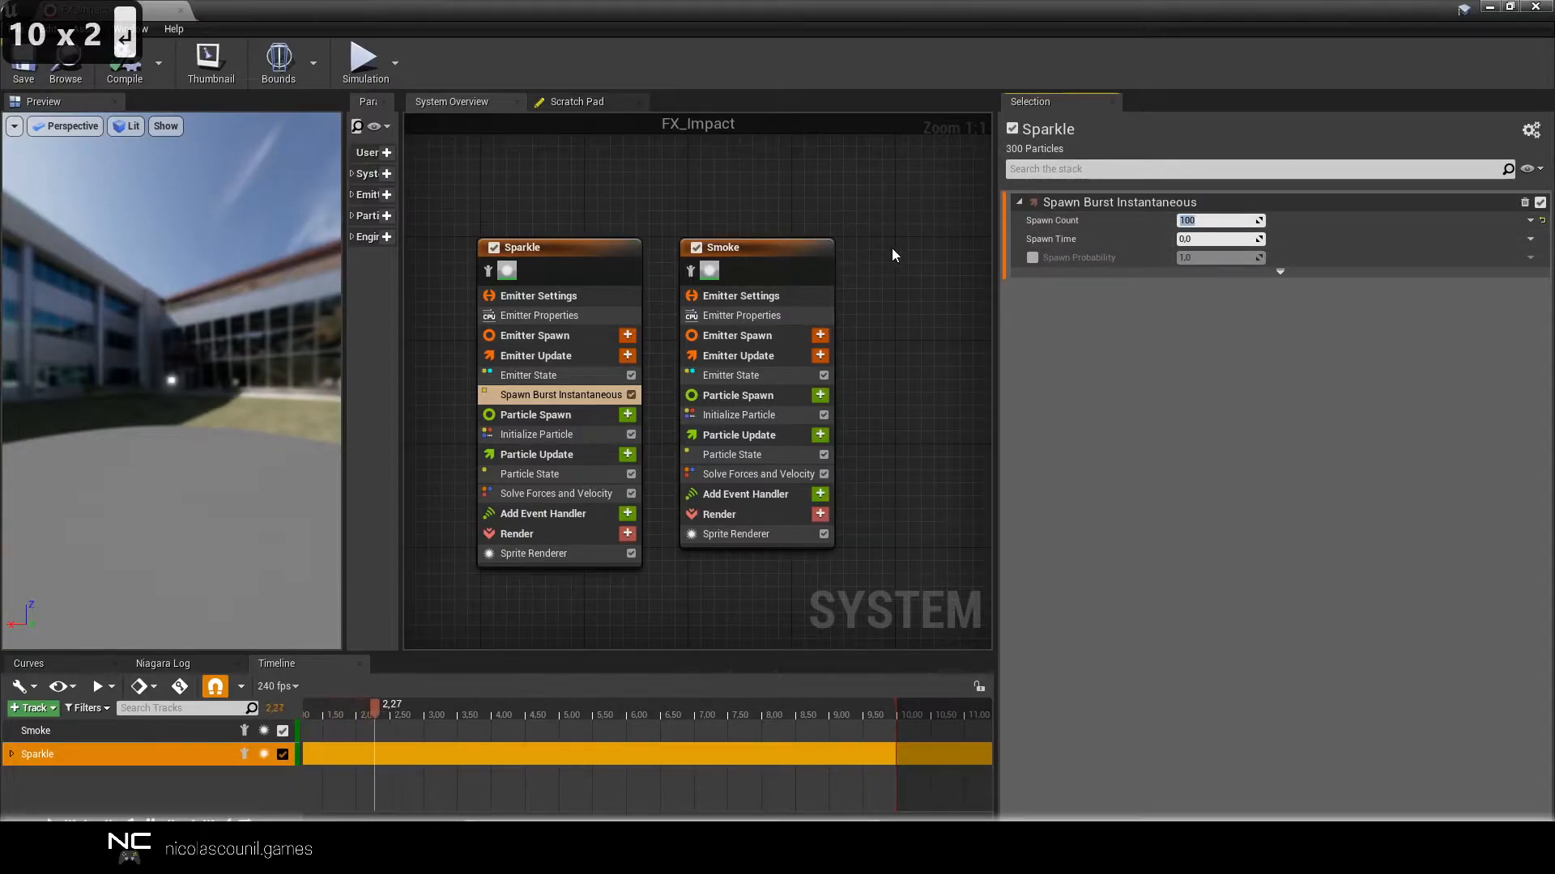
Give Sparkle's Initialize Particle color a value (V) of 100 and a saturation of 0.99 for a glowing red.
click(546, 418)
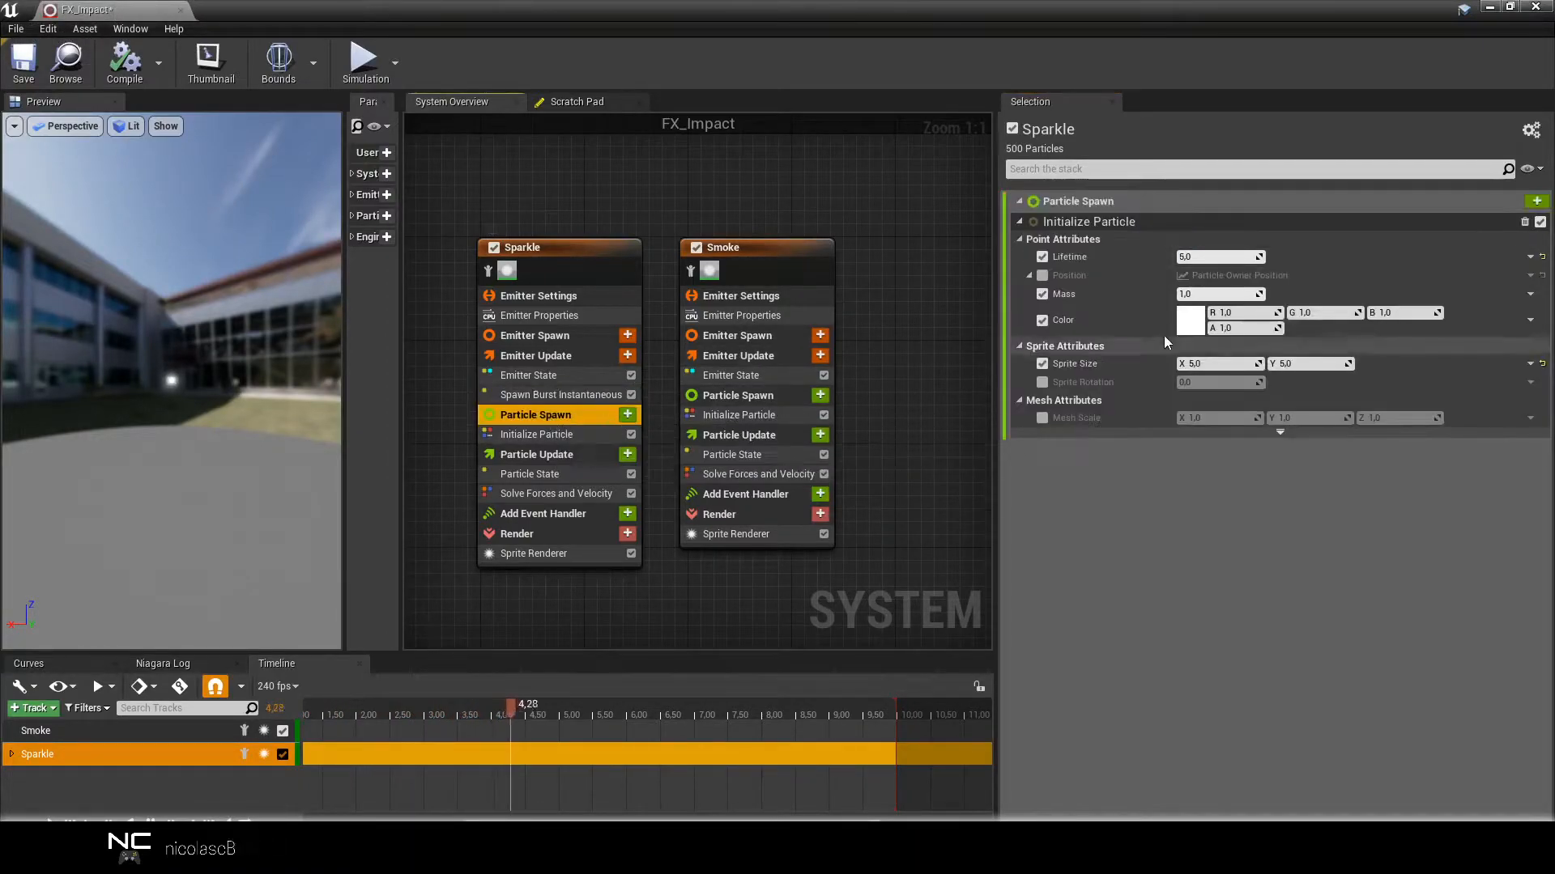
click(1187, 326)
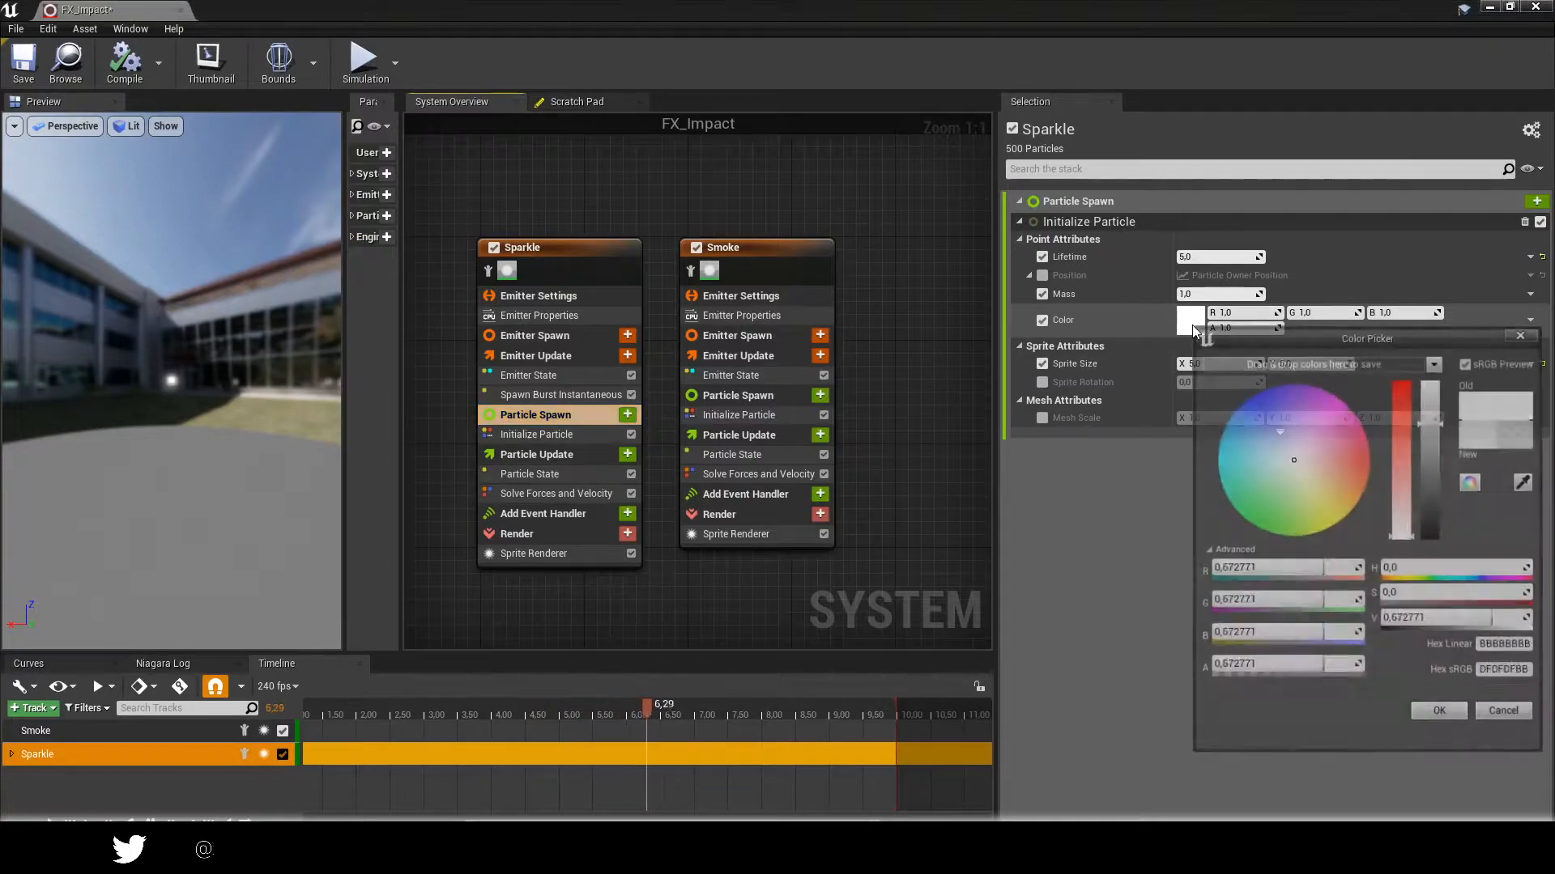
text(100)
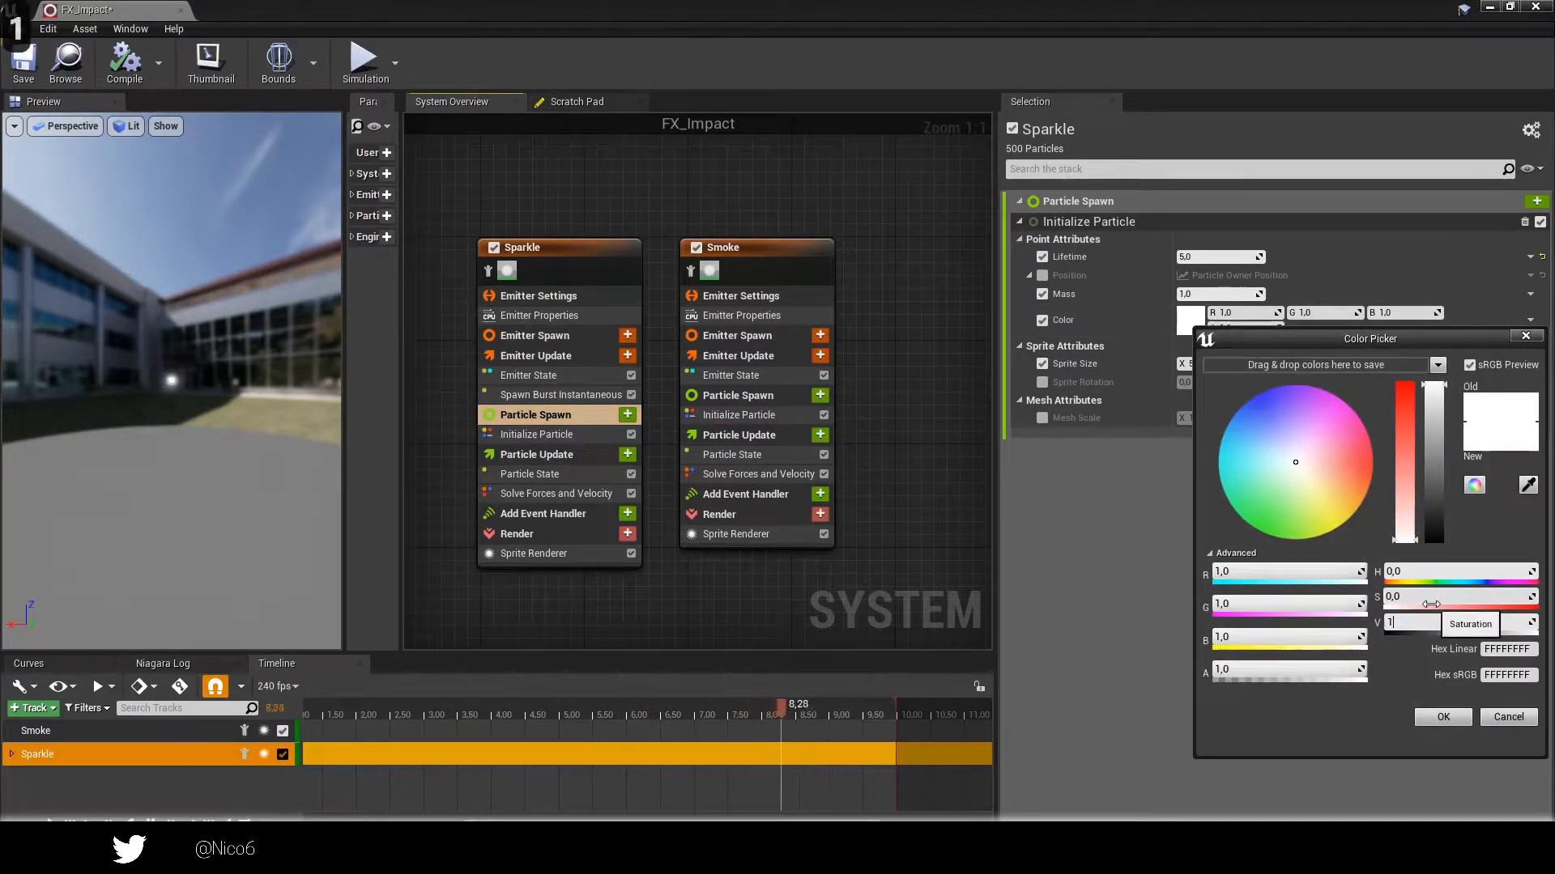
key(Return)
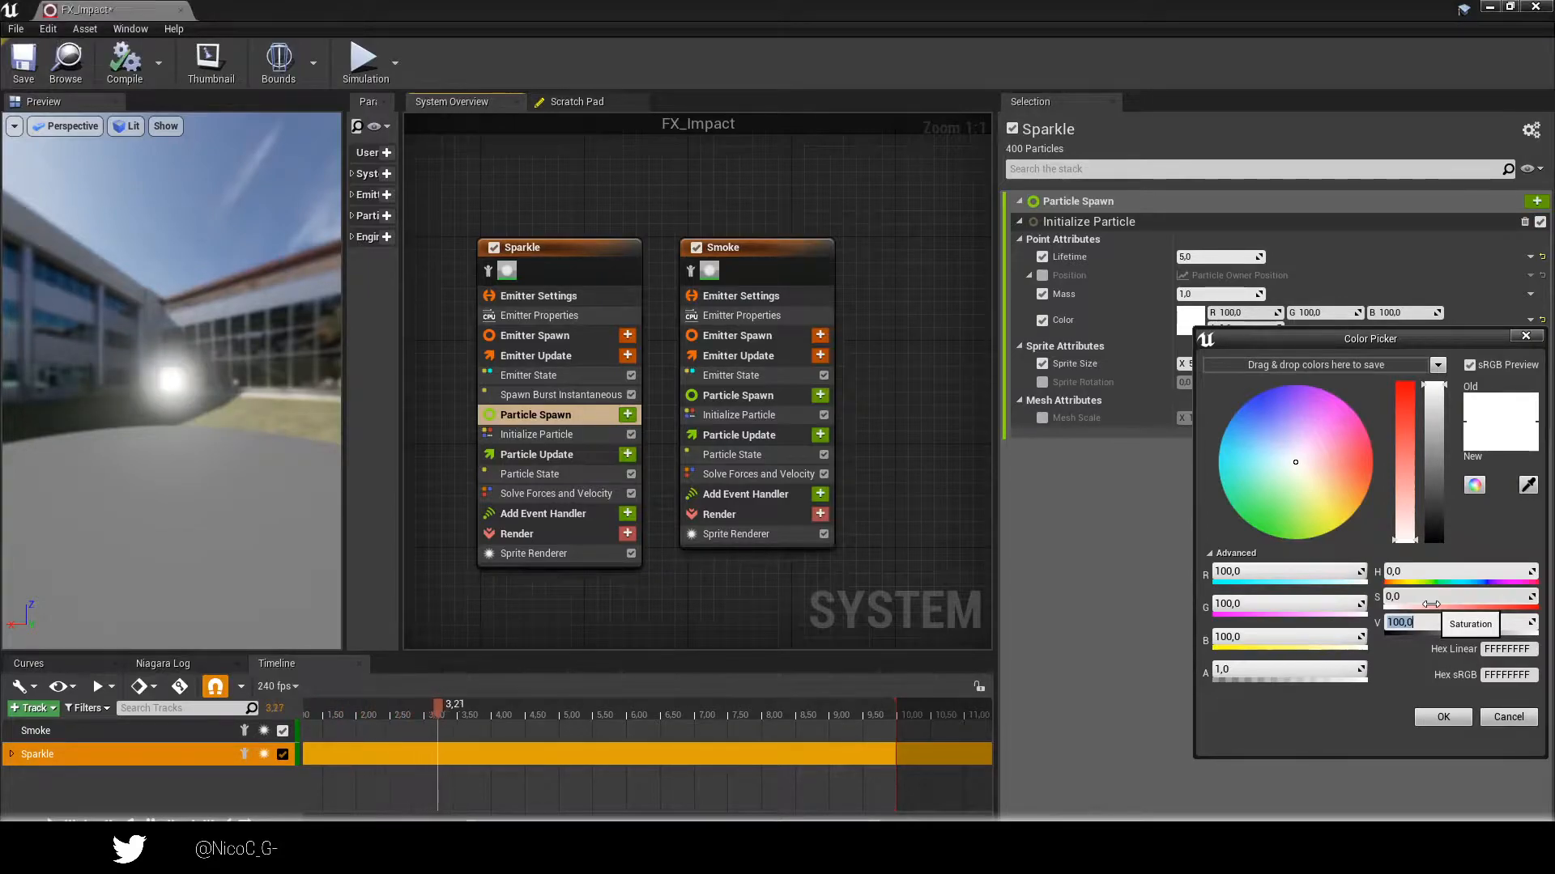
click(1431, 604)
text(0.99)
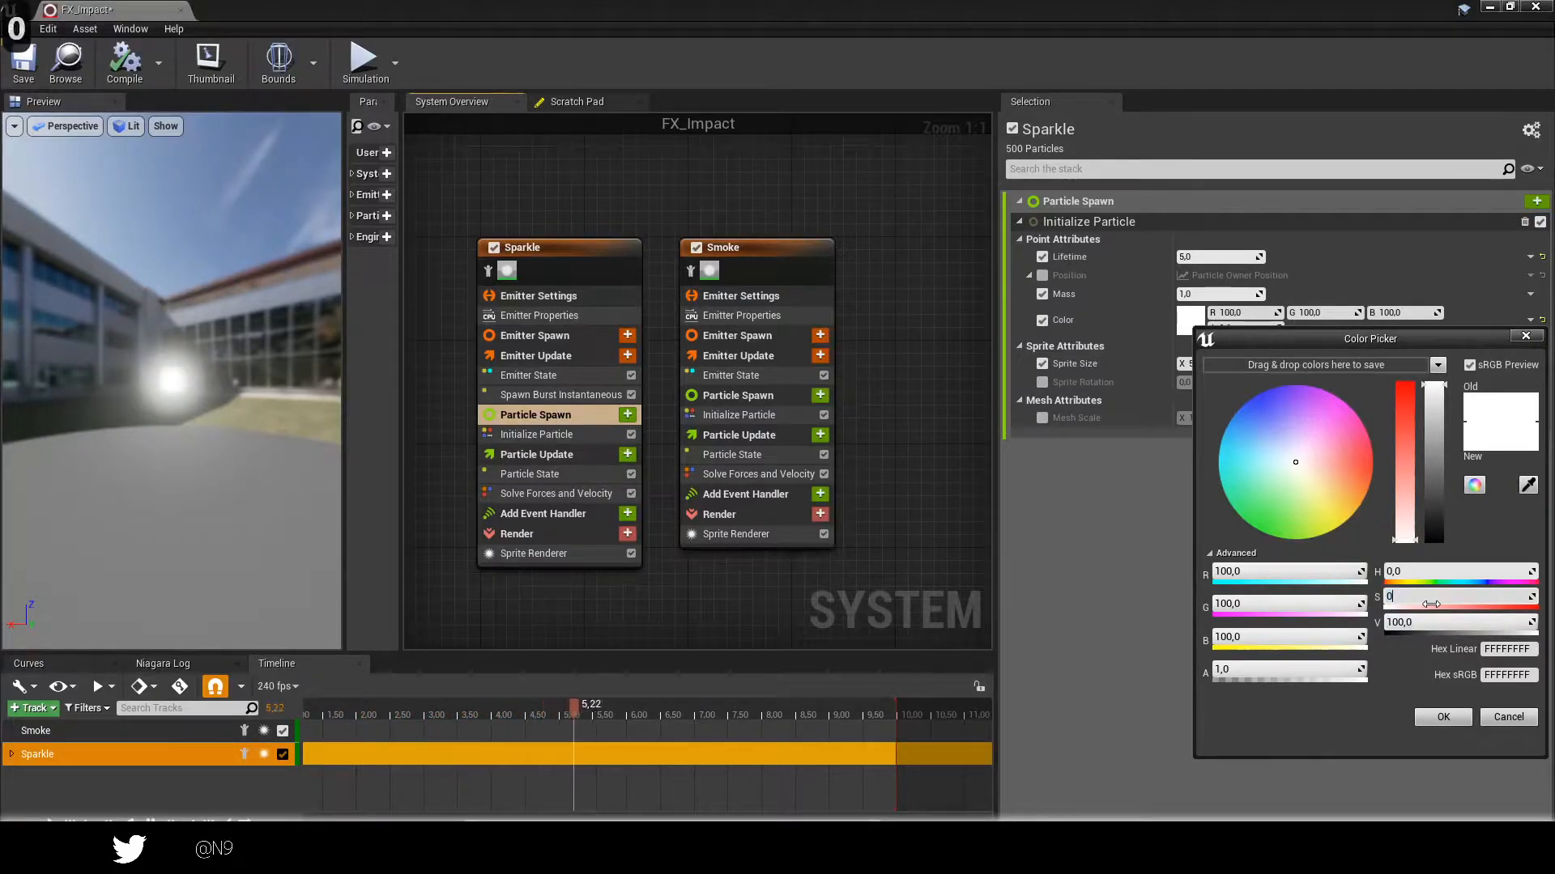
key(Return)
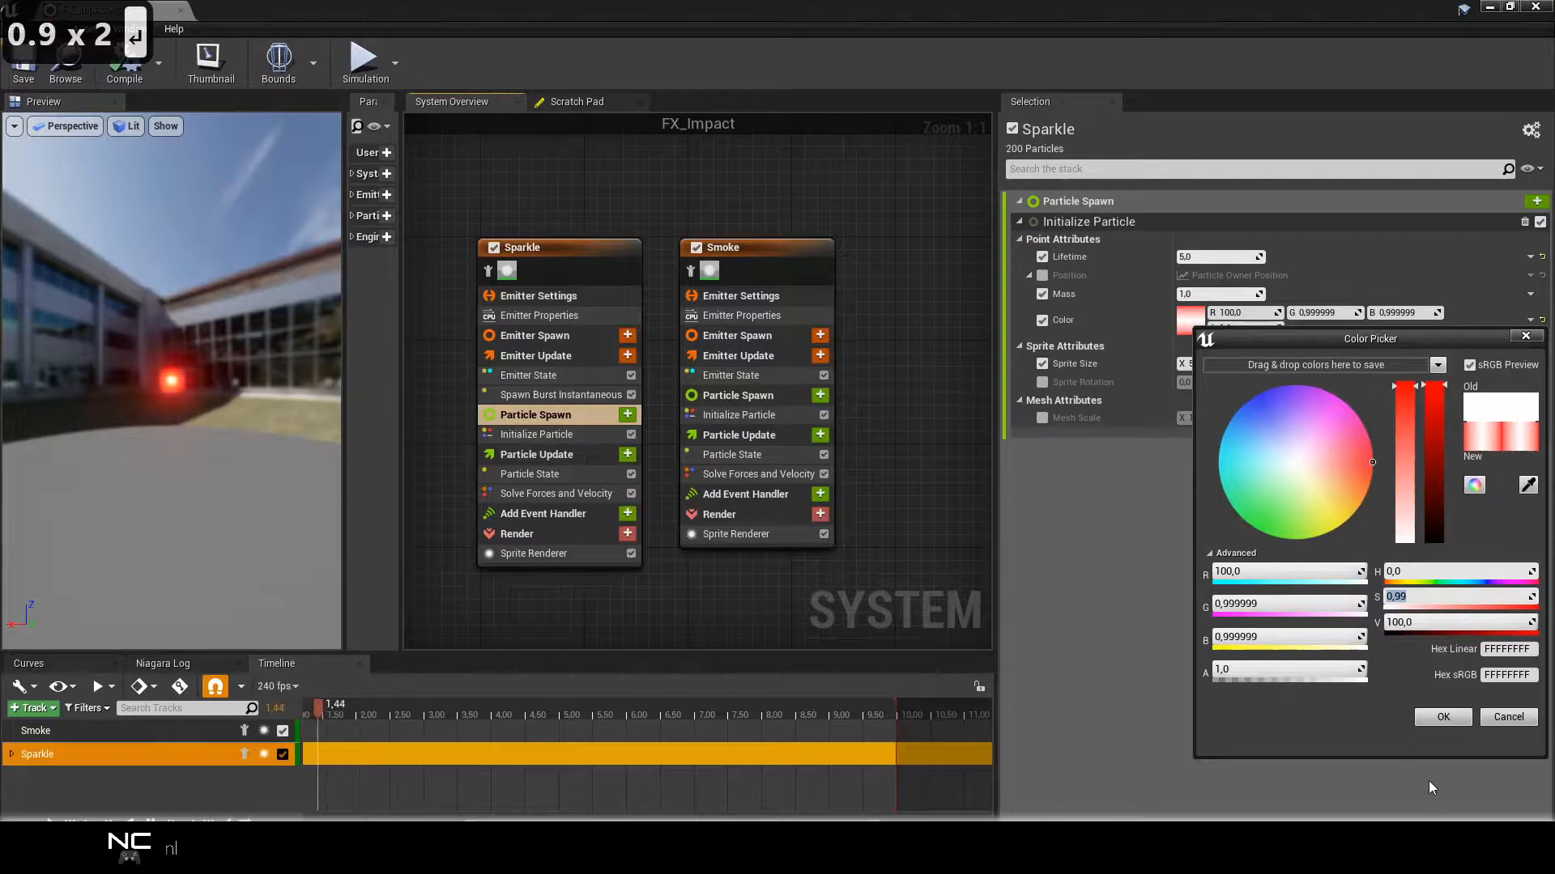
click(1450, 719)
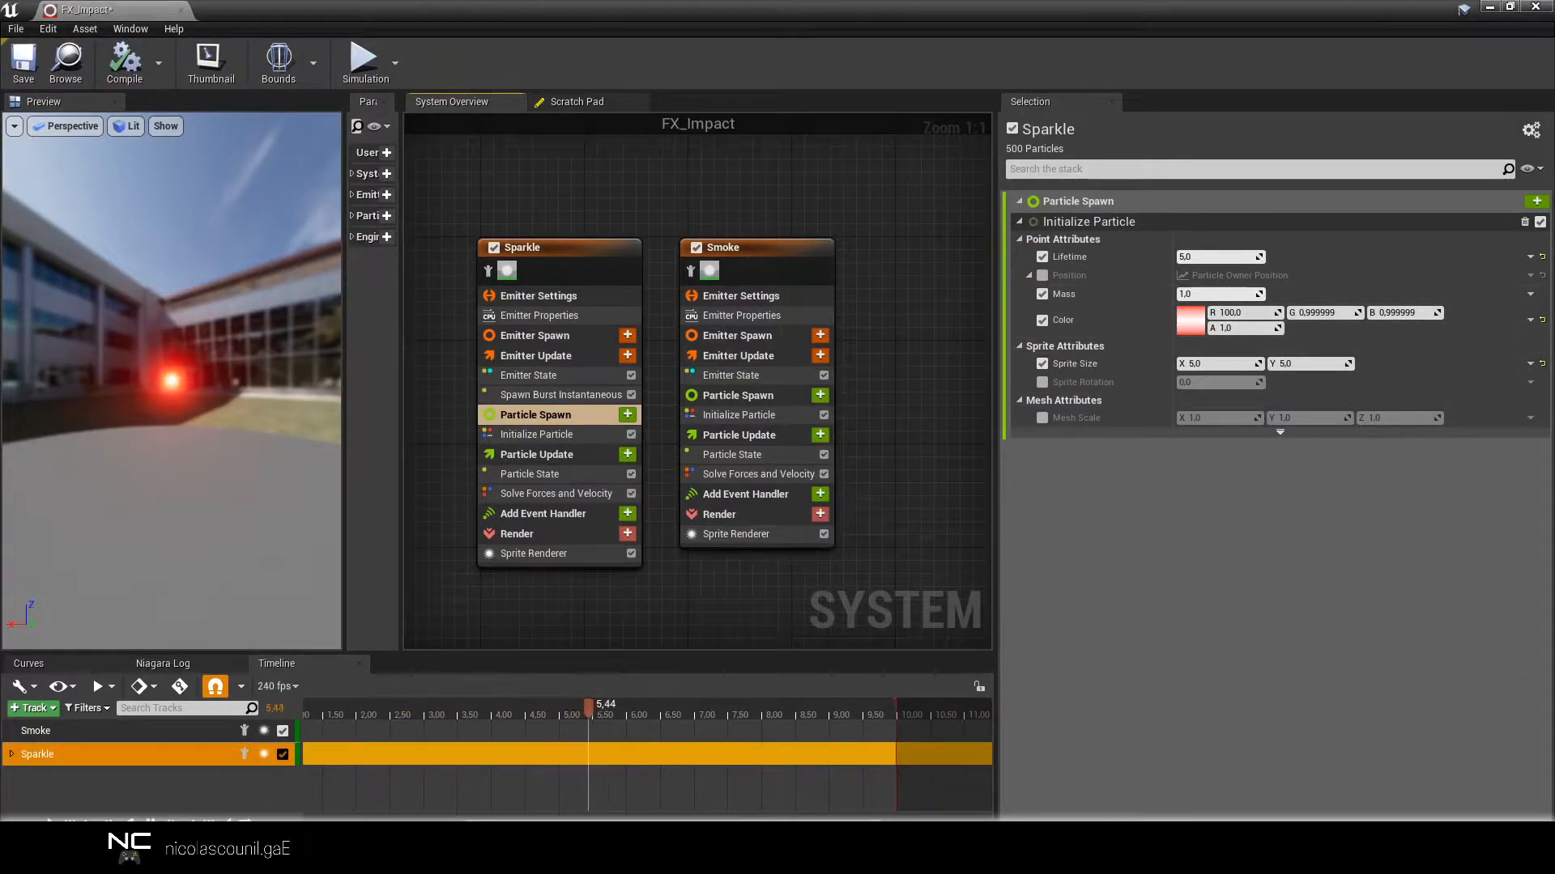
Switch the Lifetime of Sparkle's Initialize Particle module to a Uniform Ranged Float.
click(1531, 263)
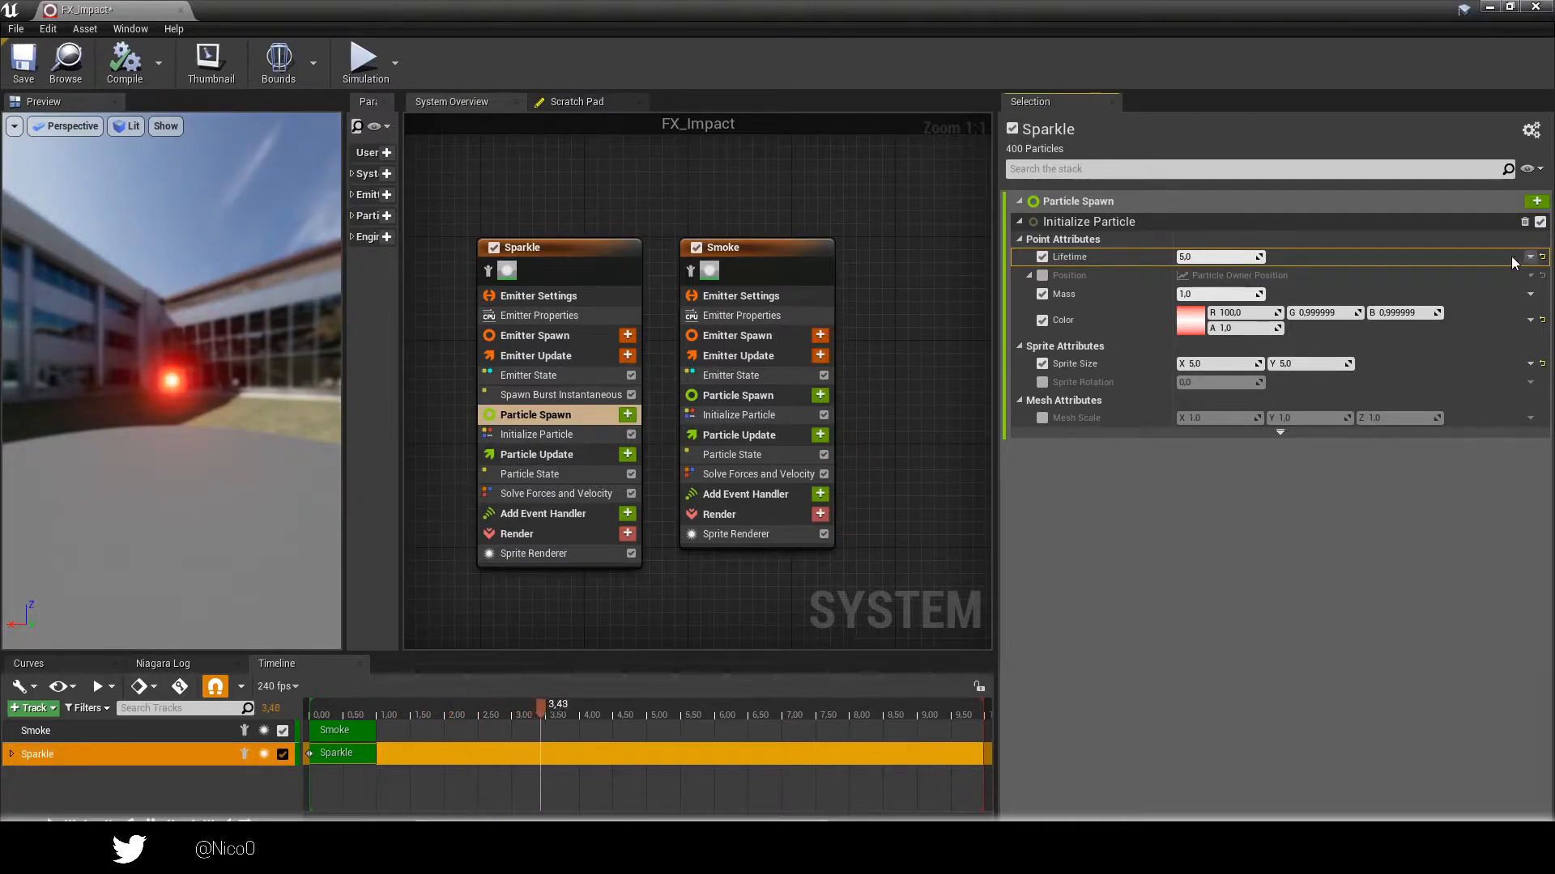
right_click(1504, 256)
click(1451, 253)
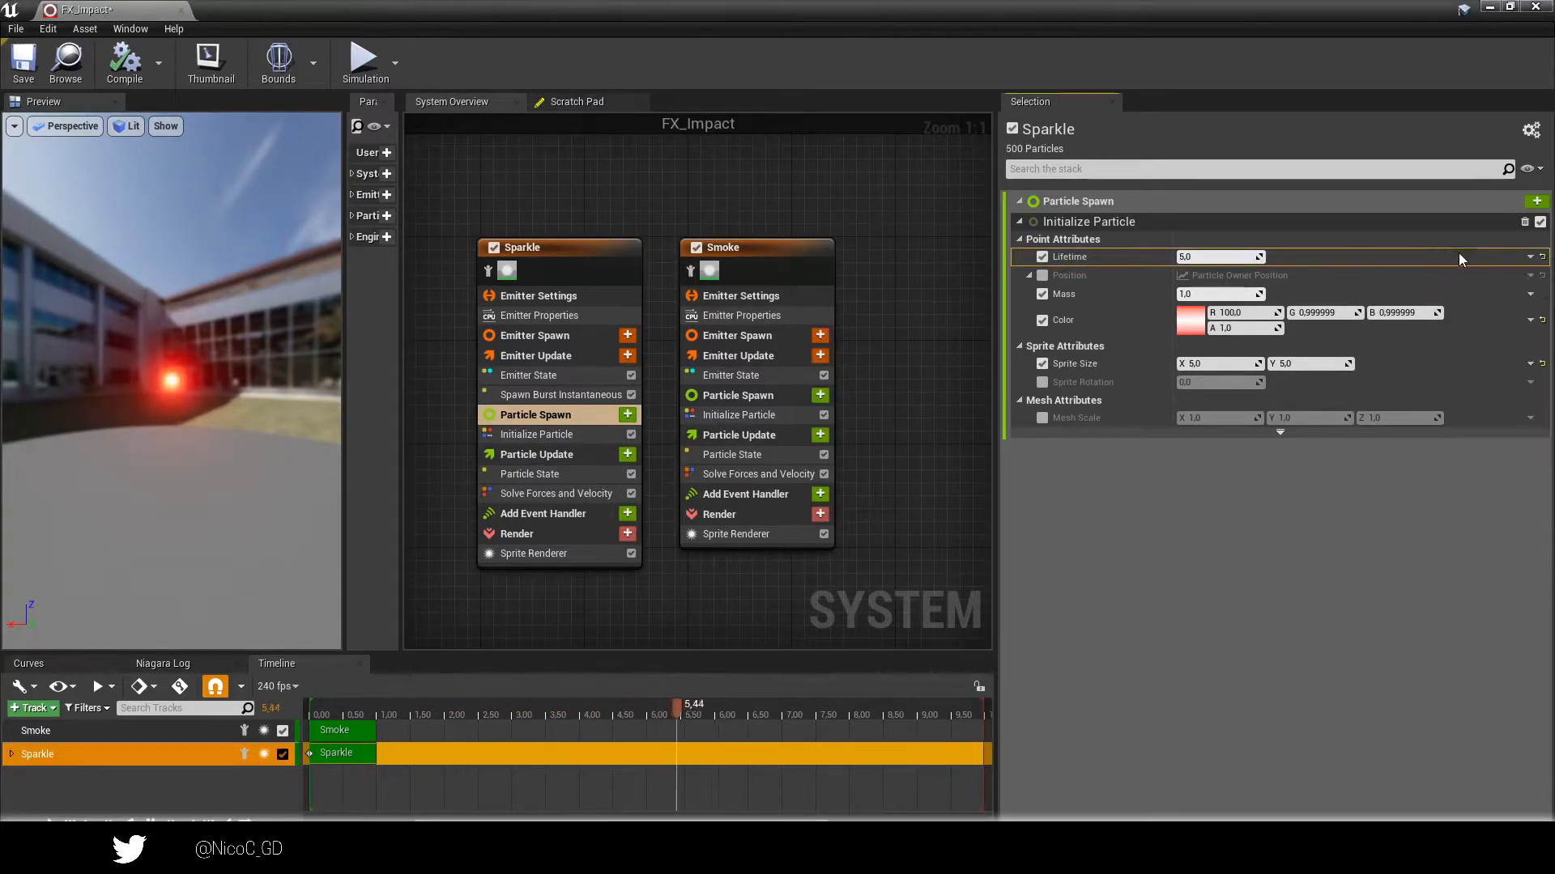
click(1531, 256)
text(uni)
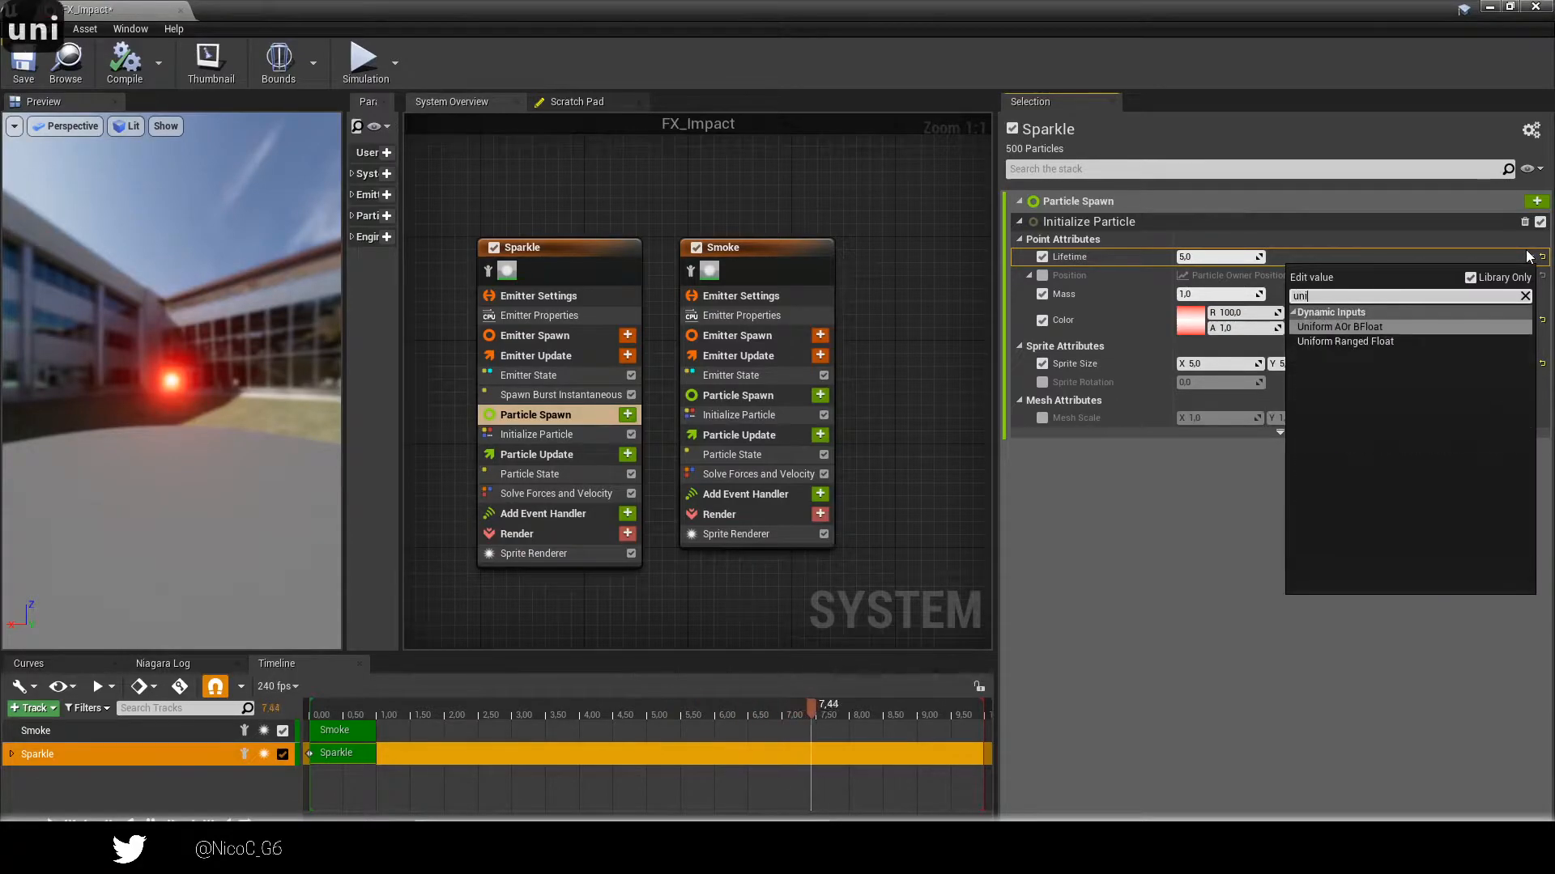
click(1355, 341)
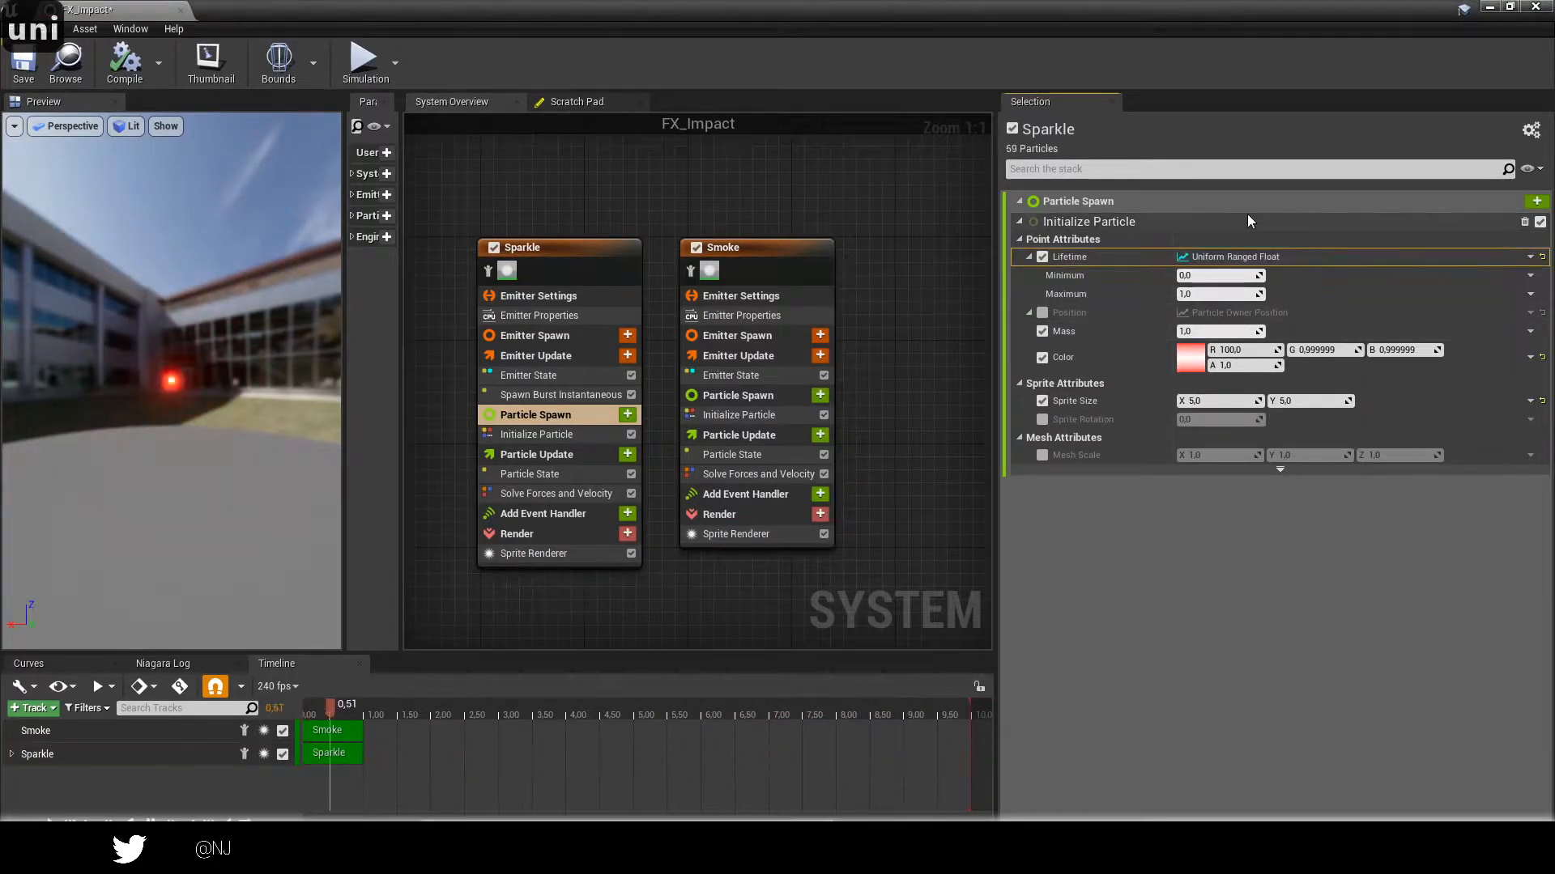
Set Sparkle's particle Lifetime range to a Minimum of 0.1 and a Maximum of 0.5.
click(1207, 276)
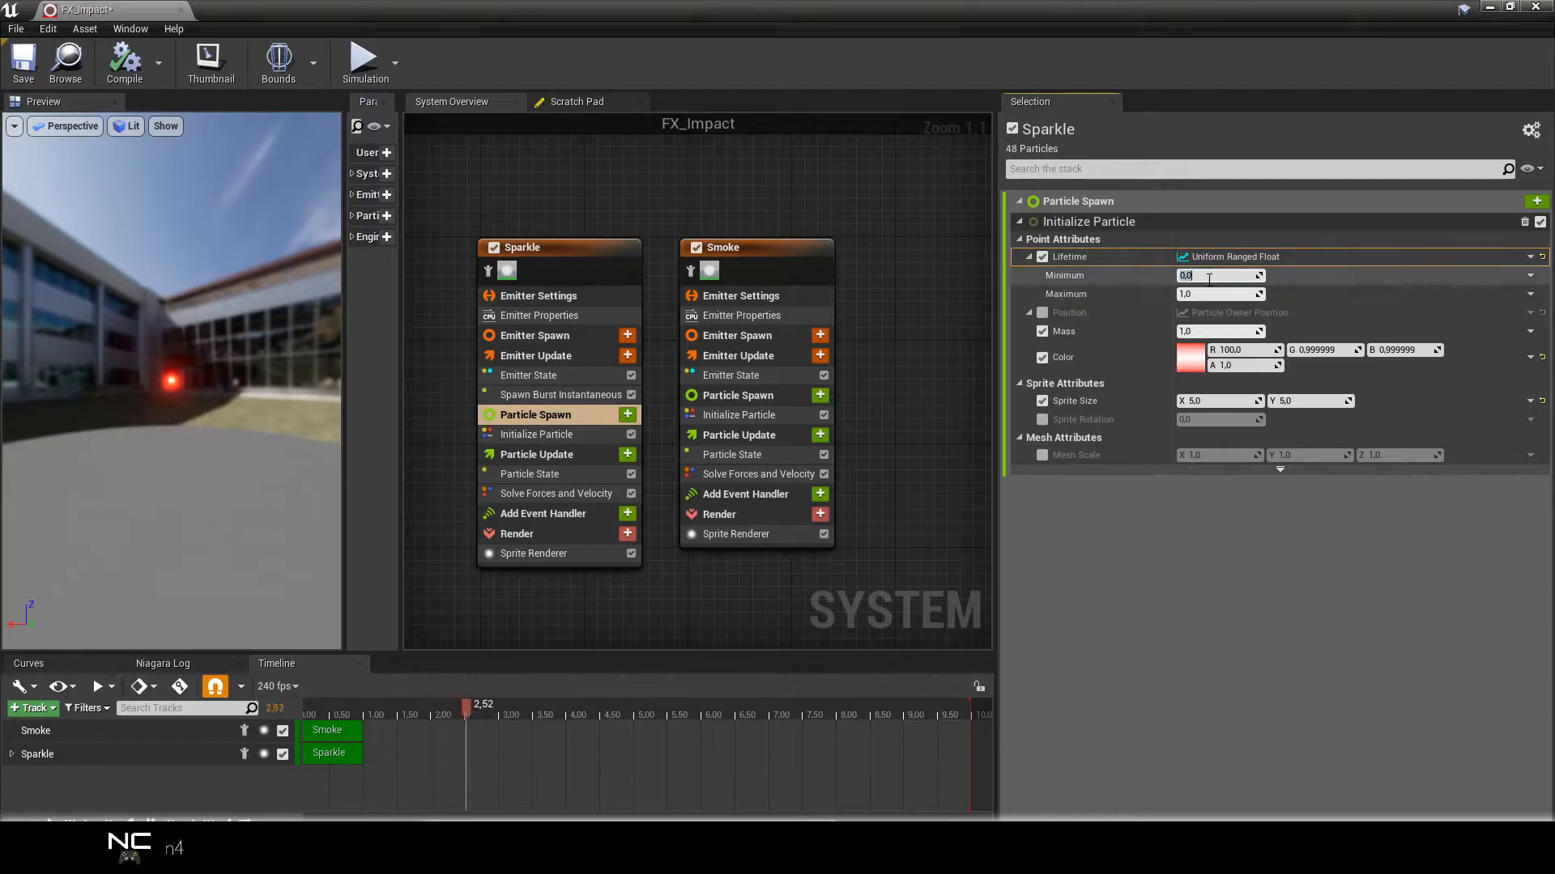
text(0.1)
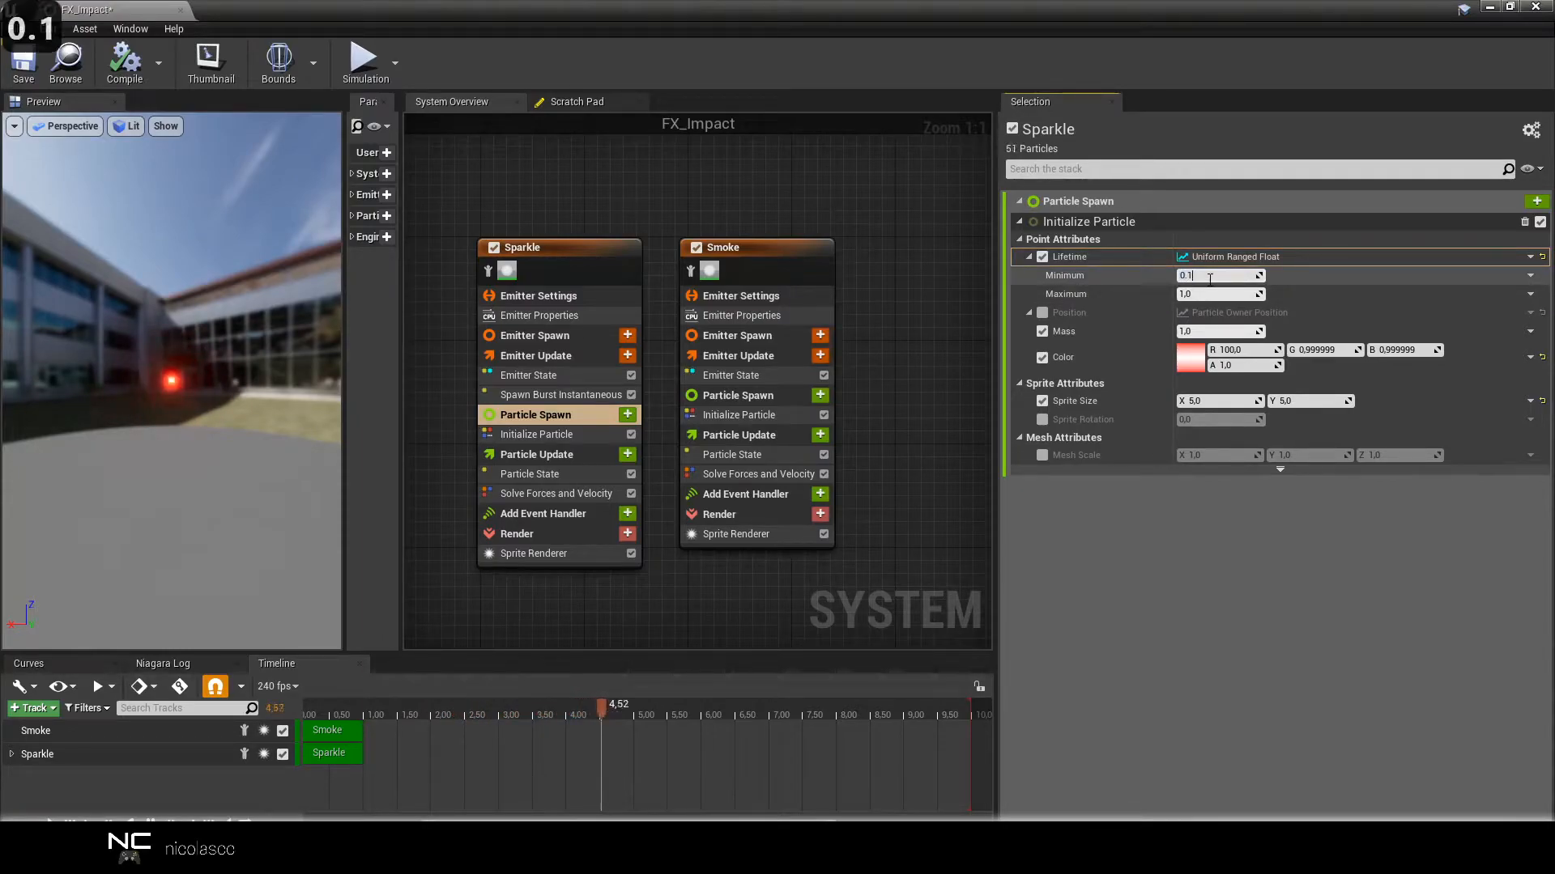
key(Return)
click(1215, 293)
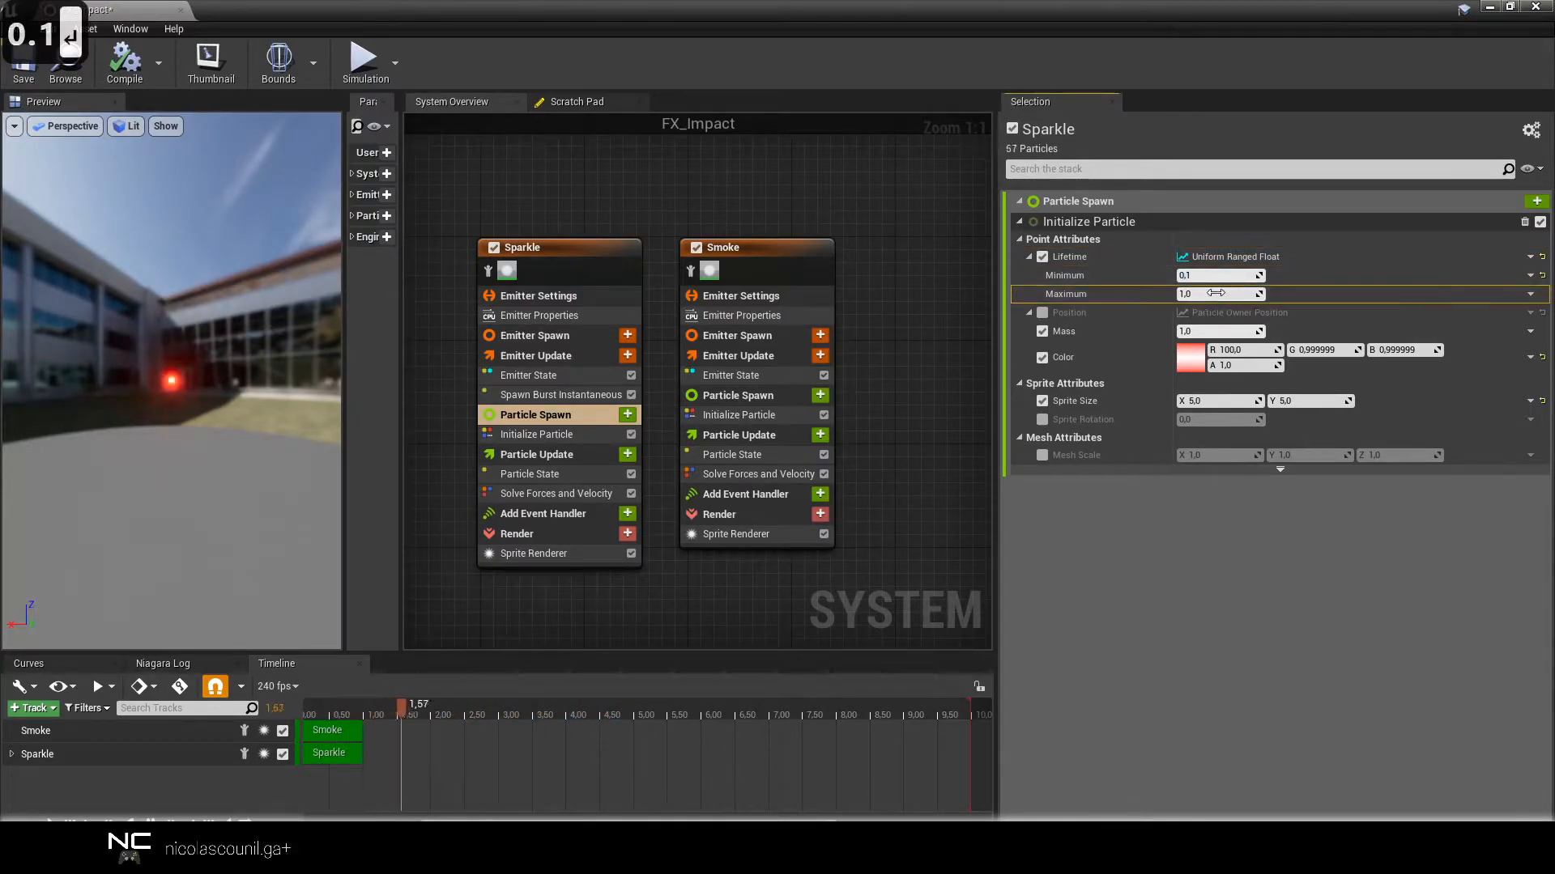
text(0.5)
key(Return)
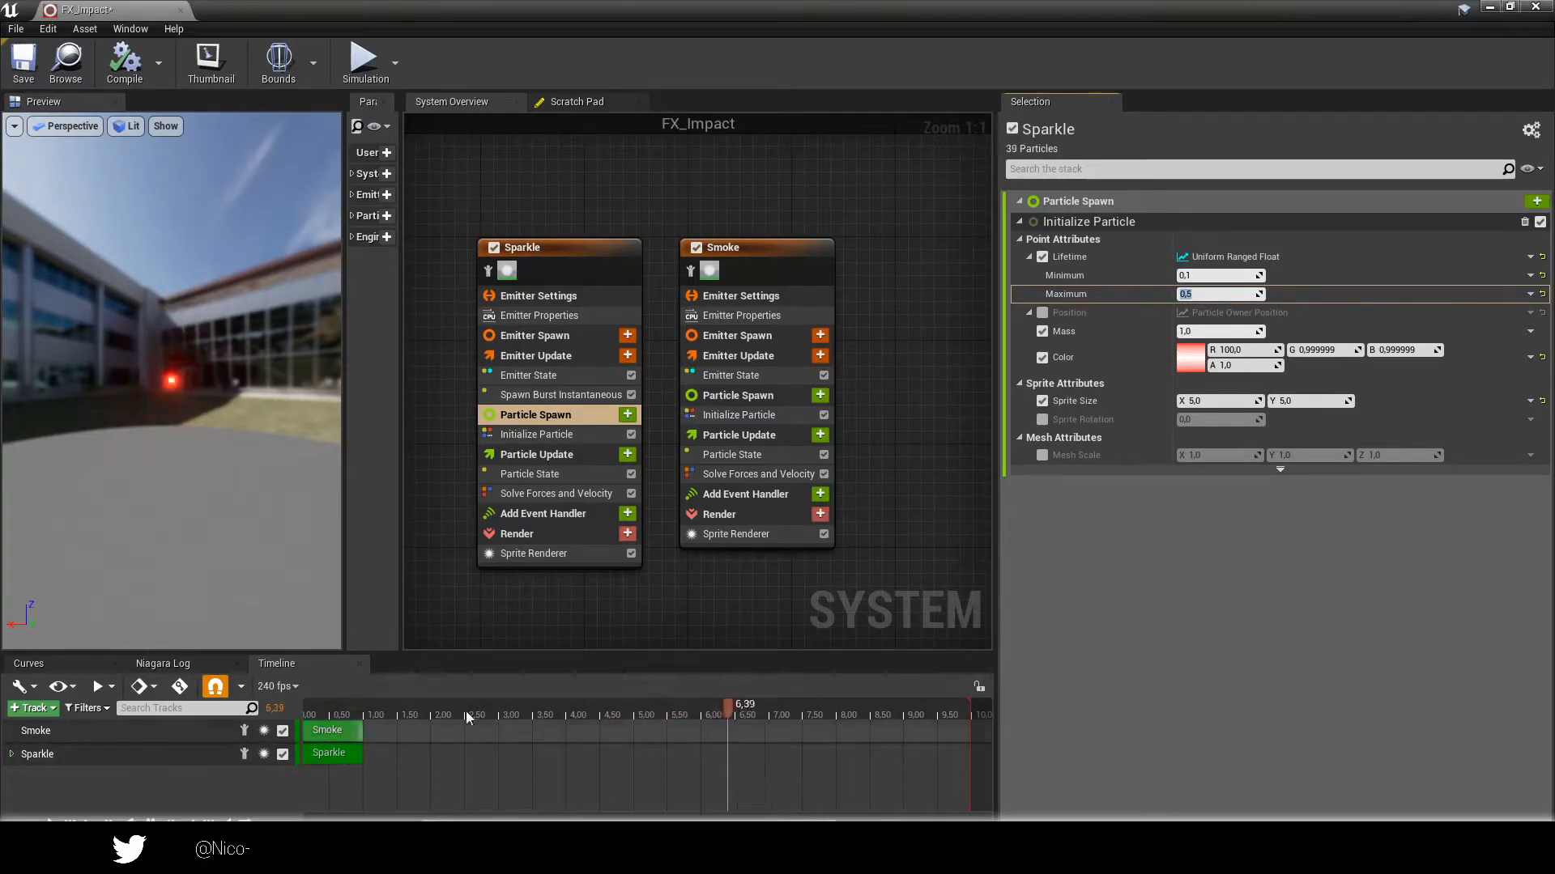
Shorten the timeline's playback range to about 1 second and set Sparkle's Emitter State Loop Behavior to Once.
drag(972, 710, 385, 753)
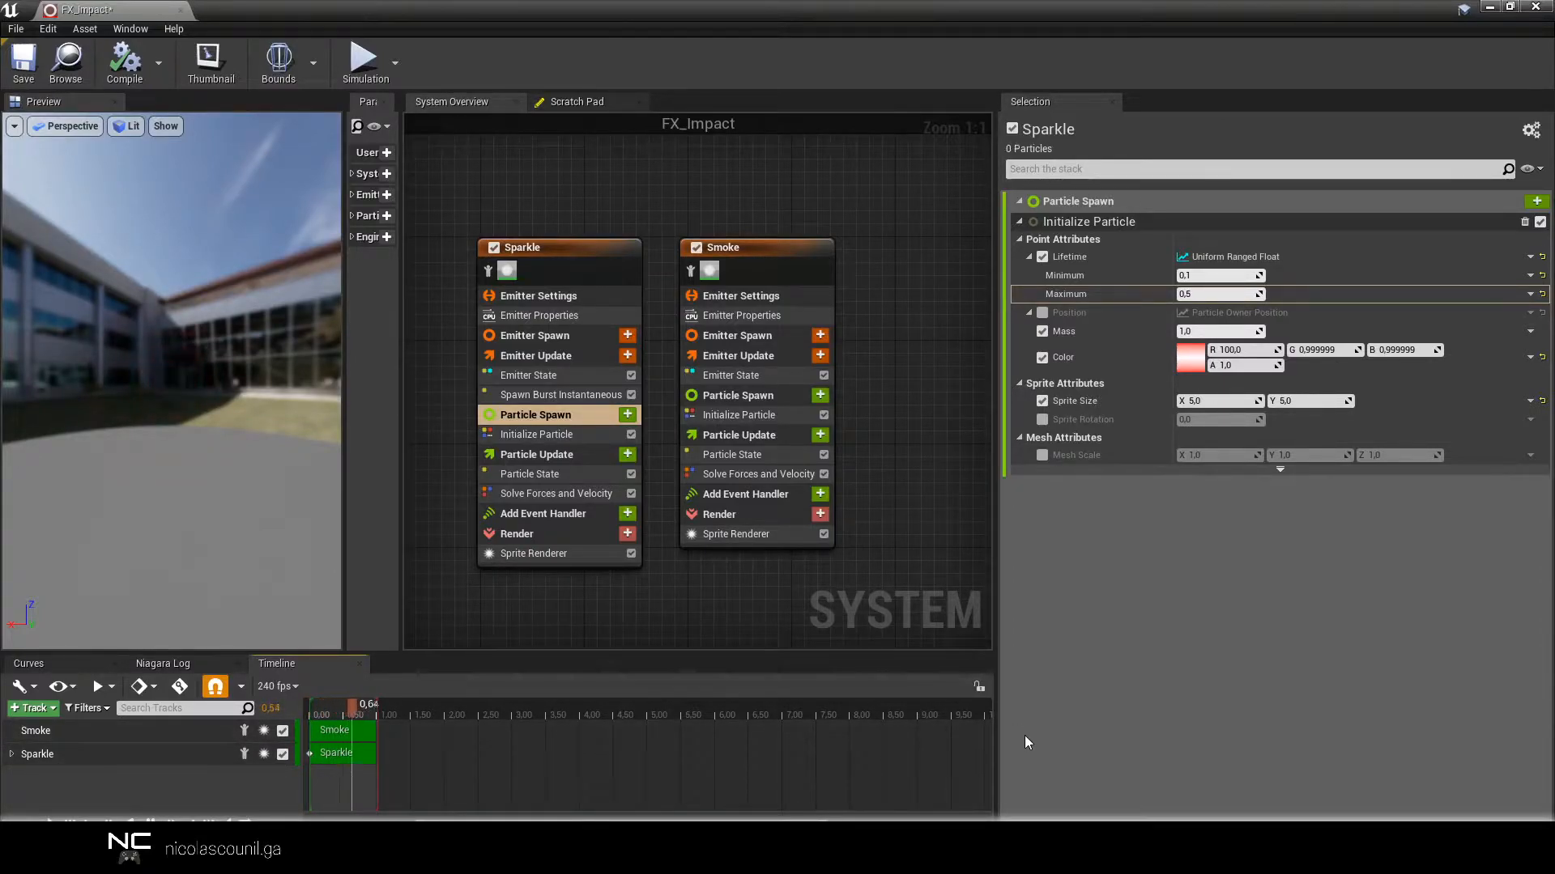
click(579, 354)
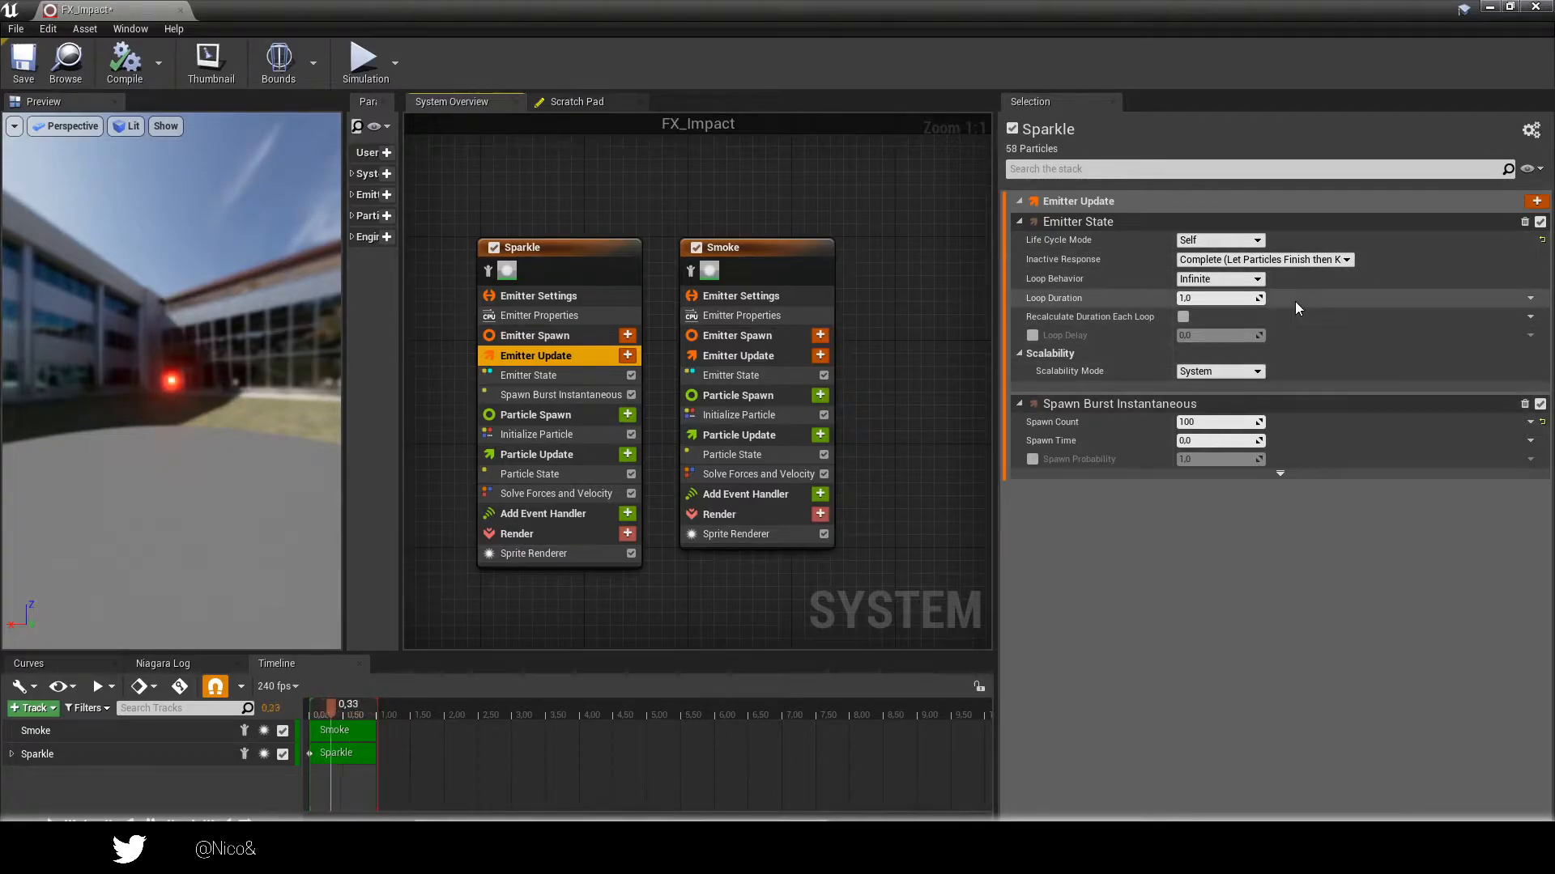
click(1249, 280)
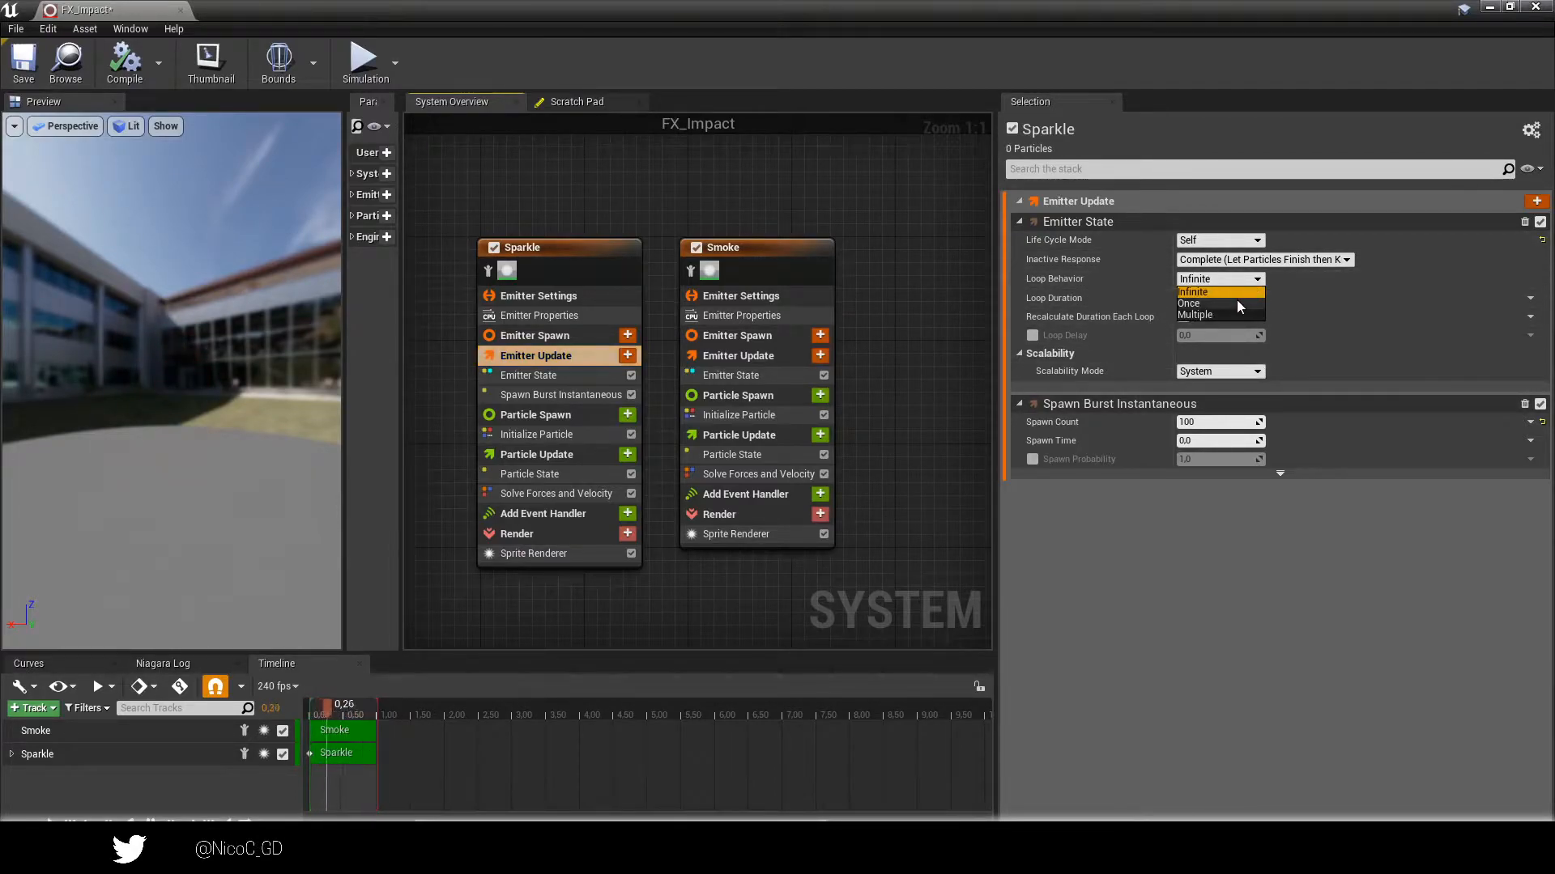
click(1237, 300)
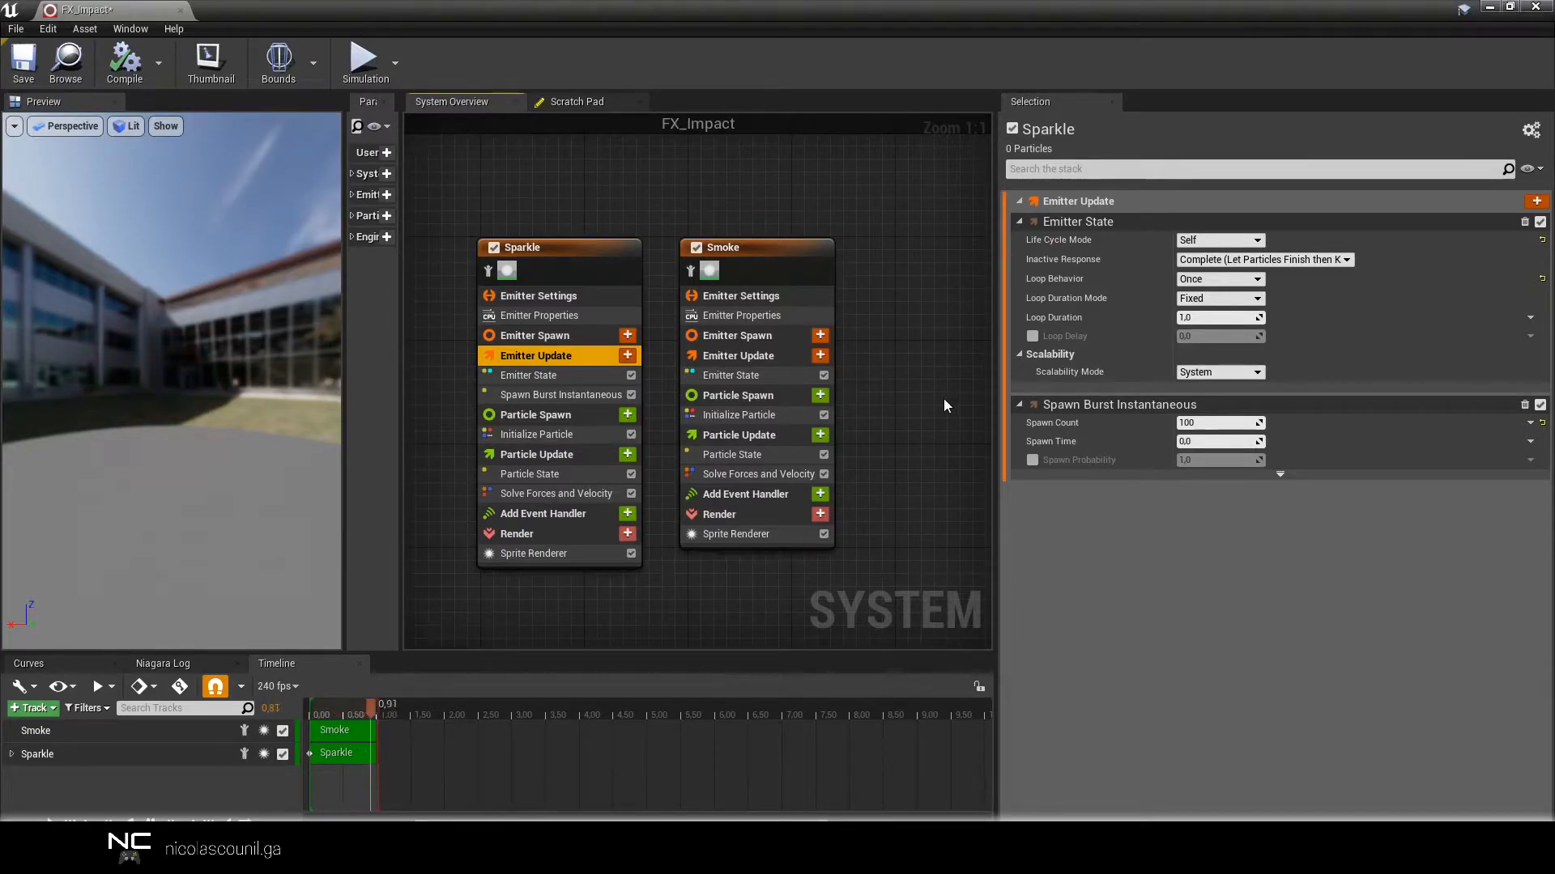
Add a Sphere Location module to Sparkle's Particle Spawn group and set its Sphere Radius to 10.
click(629, 415)
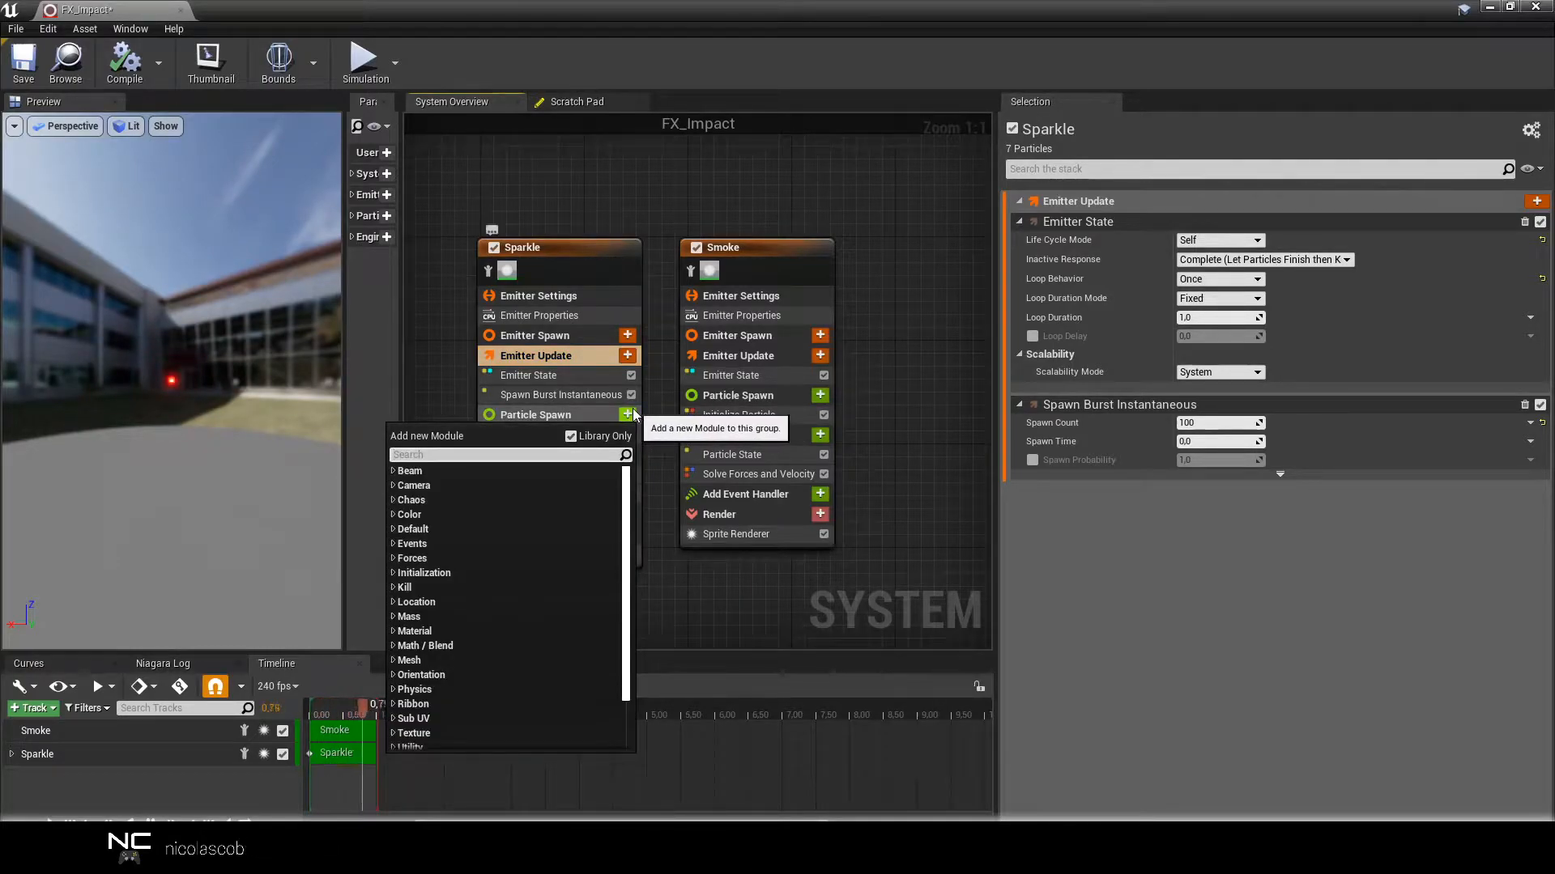
text(sphere)
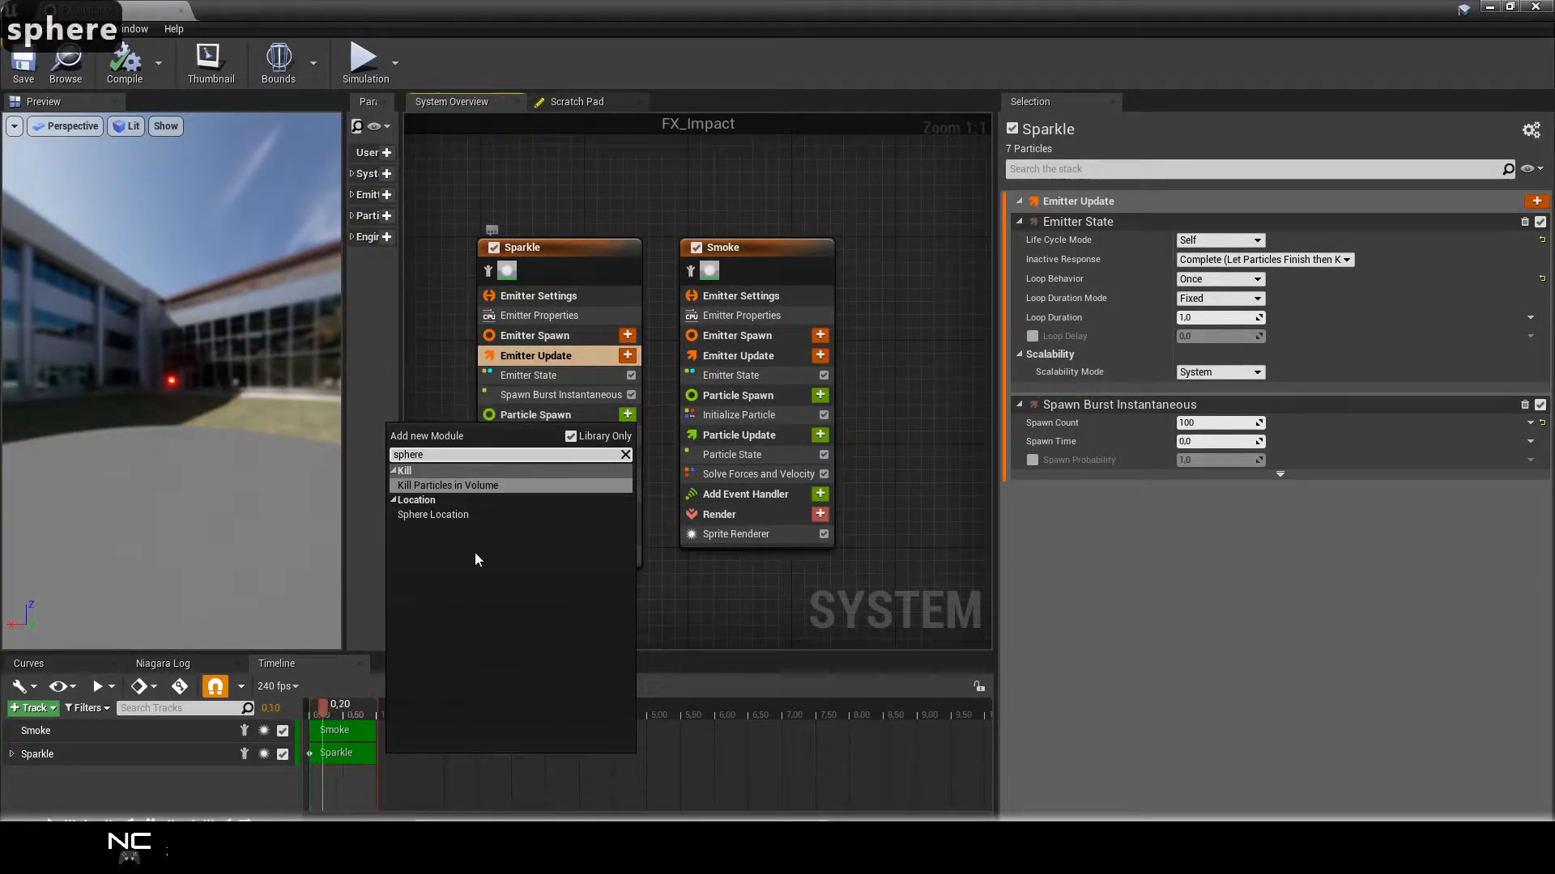
click(448, 519)
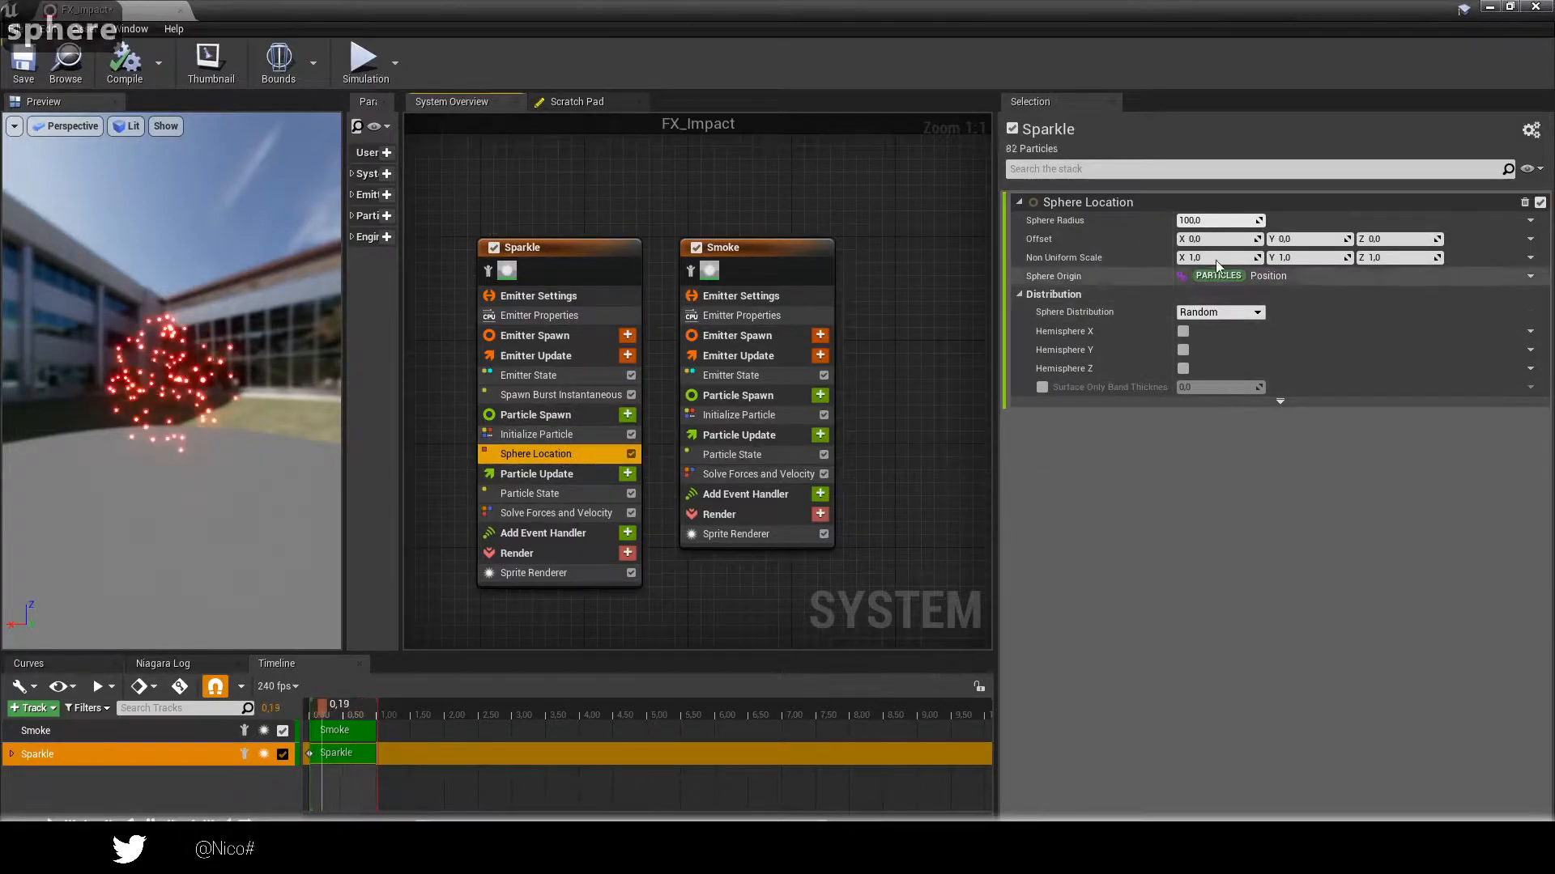
click(1197, 219)
text(5)
key(Return)
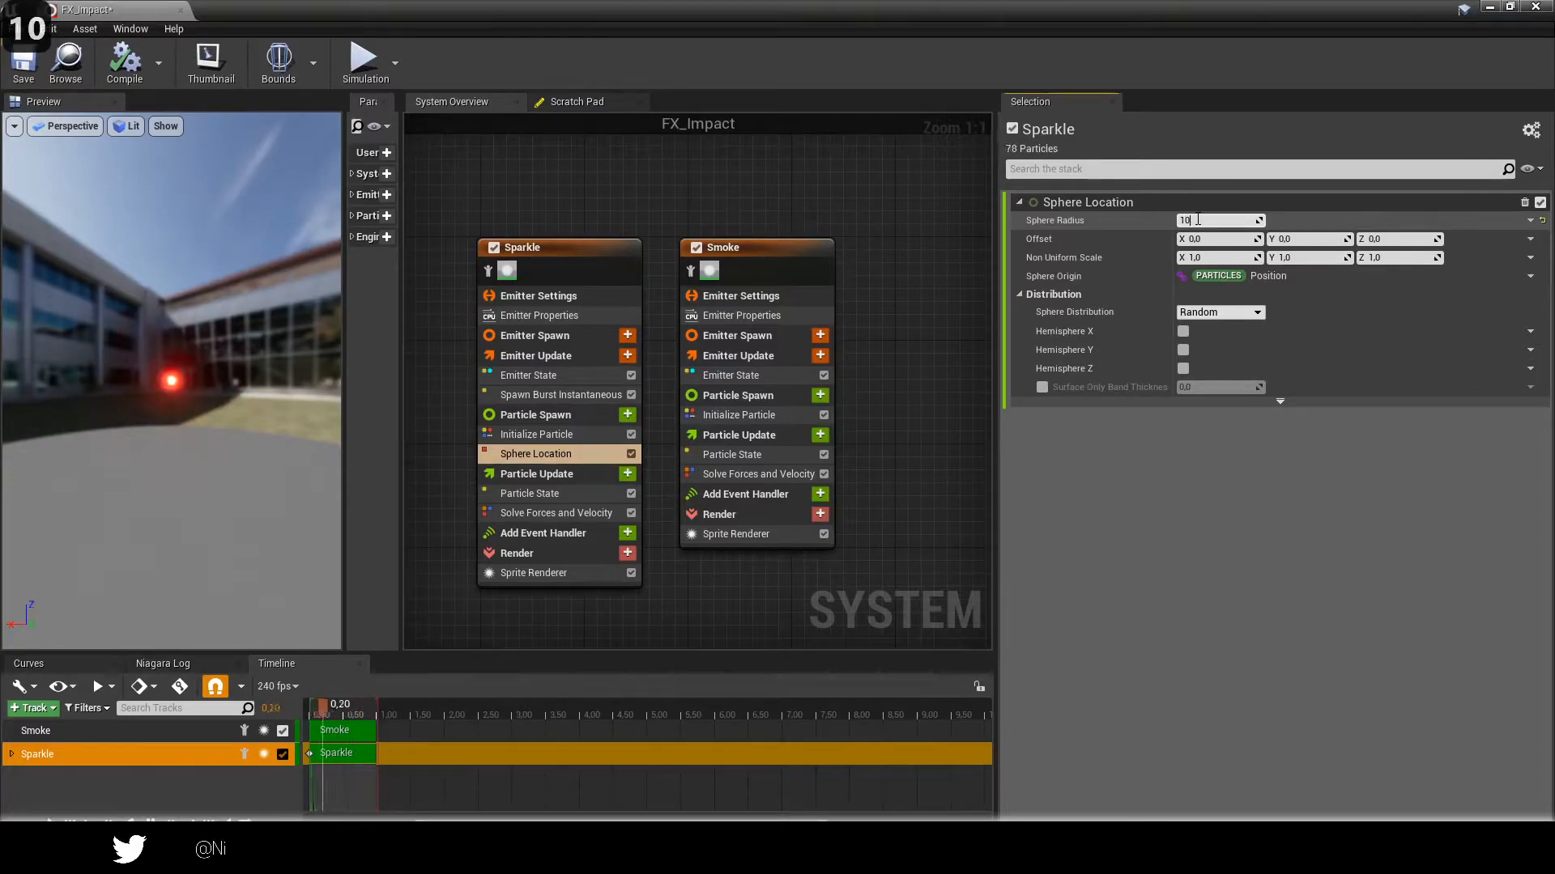
key(Return)
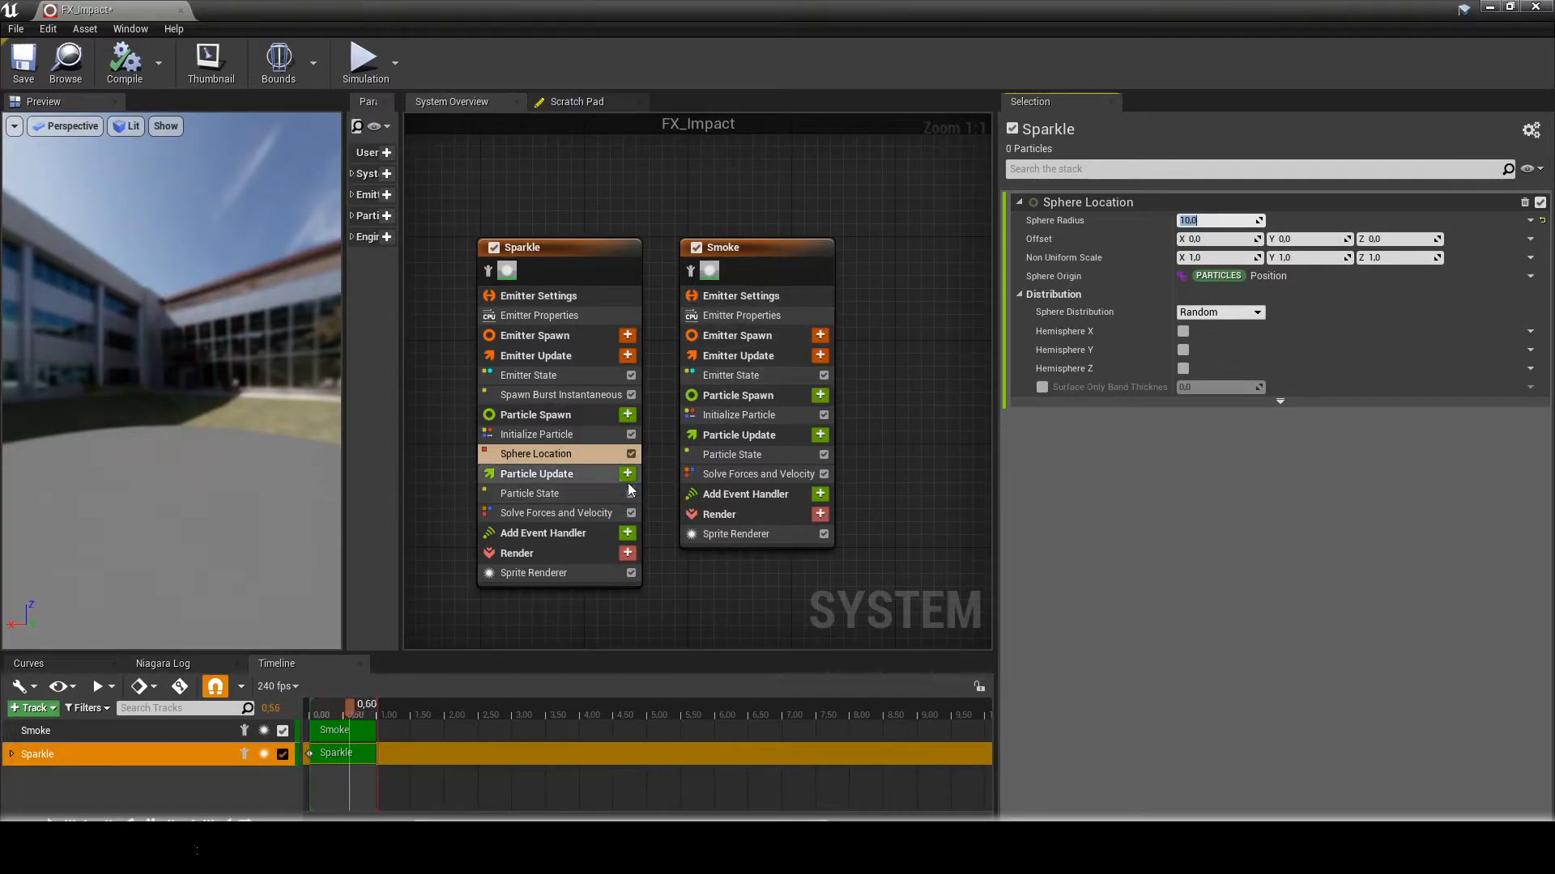
Add an Add Velocity module to Sparkle's Particle Spawn group and set its X velocity to -250.
click(628, 416)
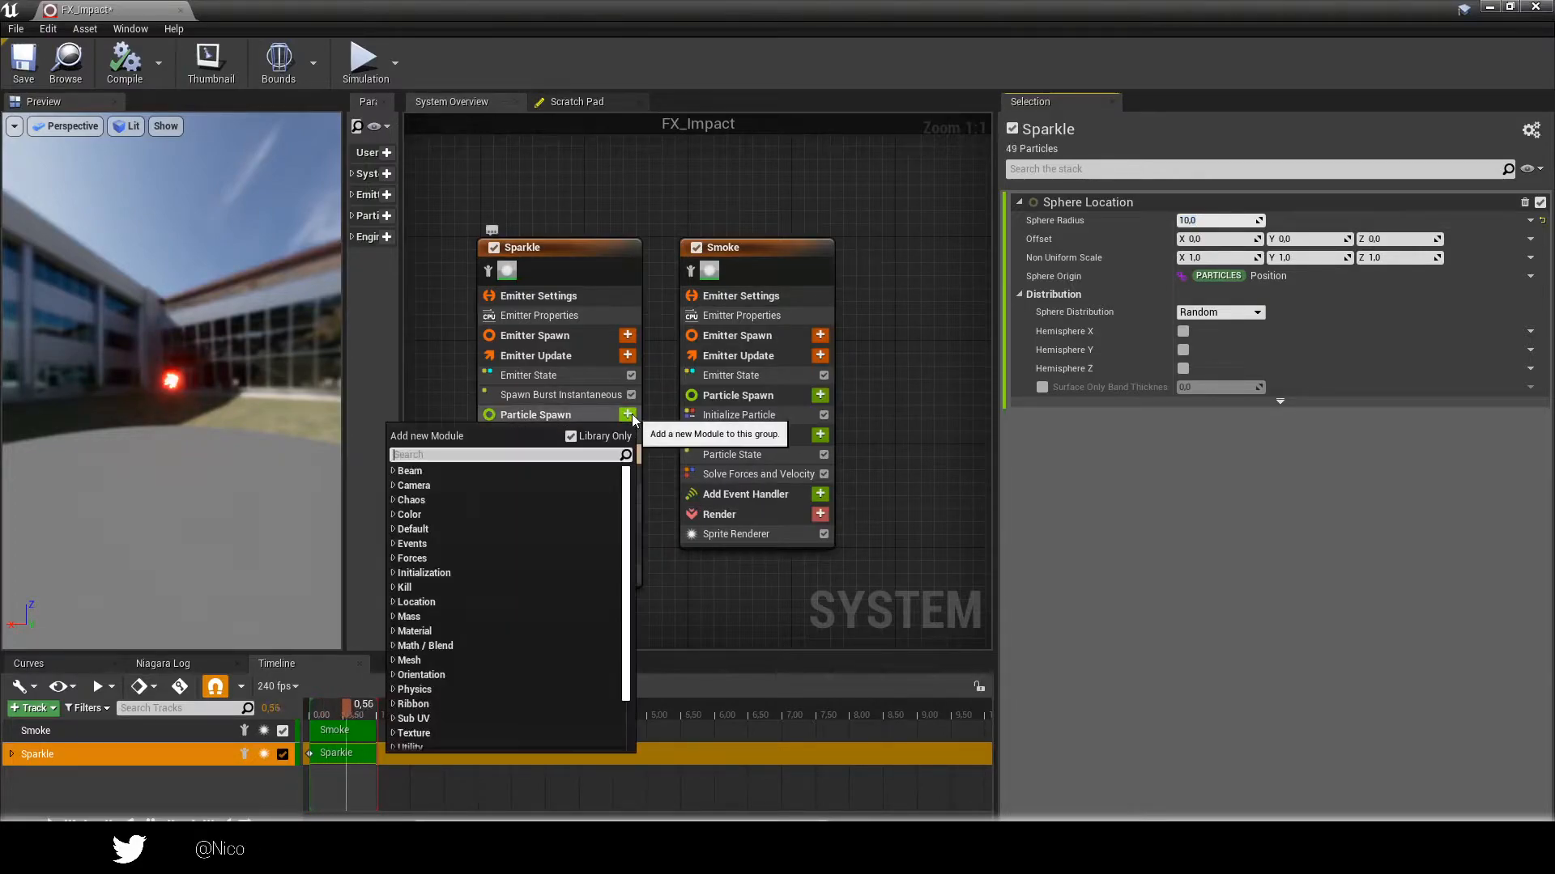
text(addvel)
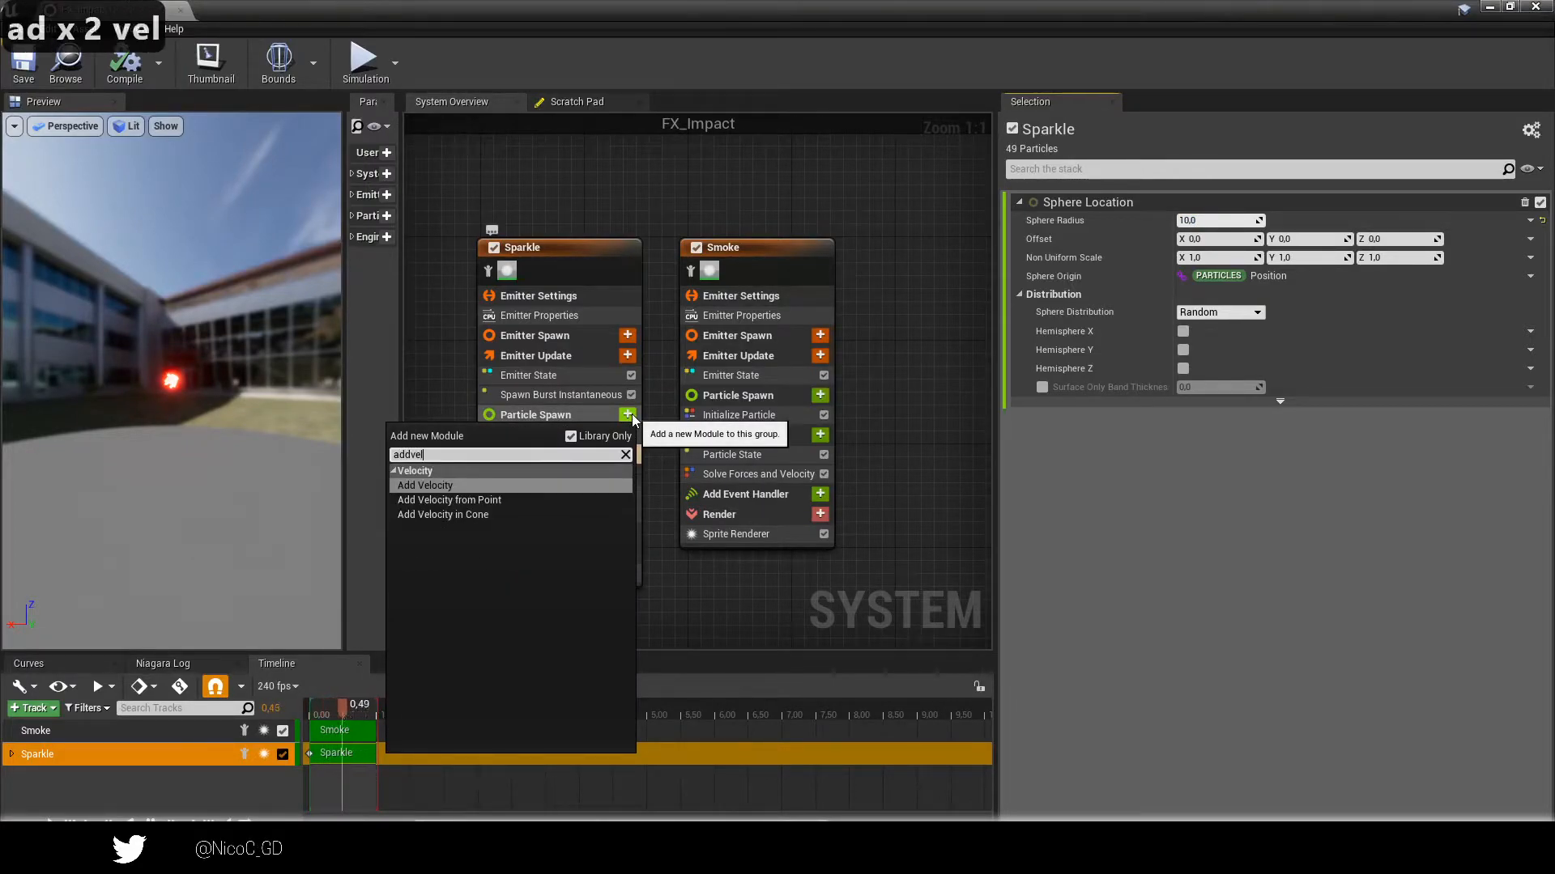
key(Return)
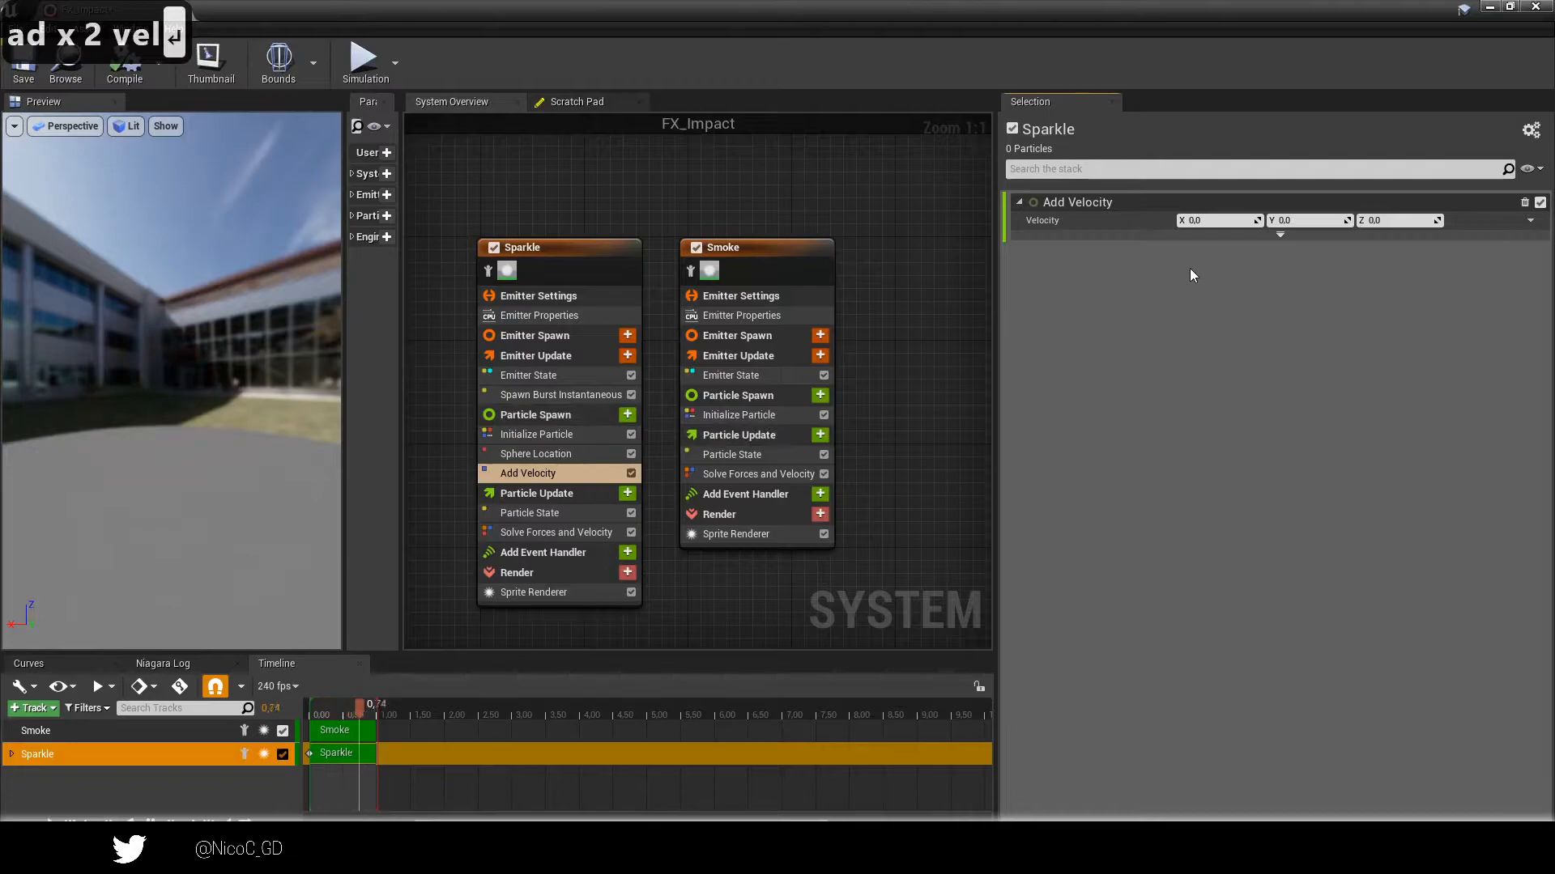
click(1220, 220)
text(-)
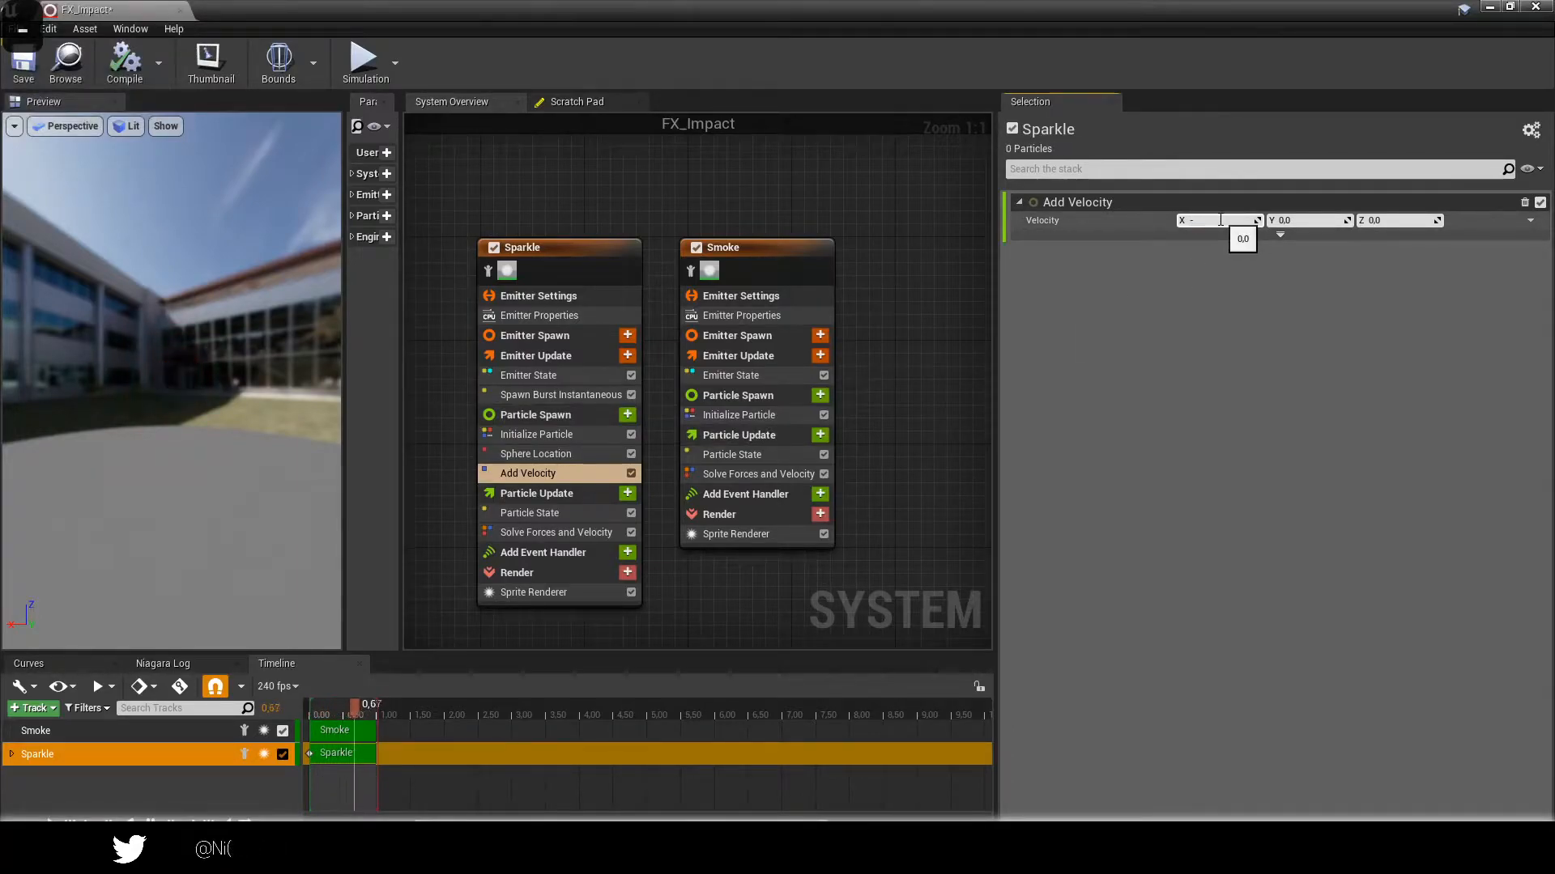
text(250)
key(Return)
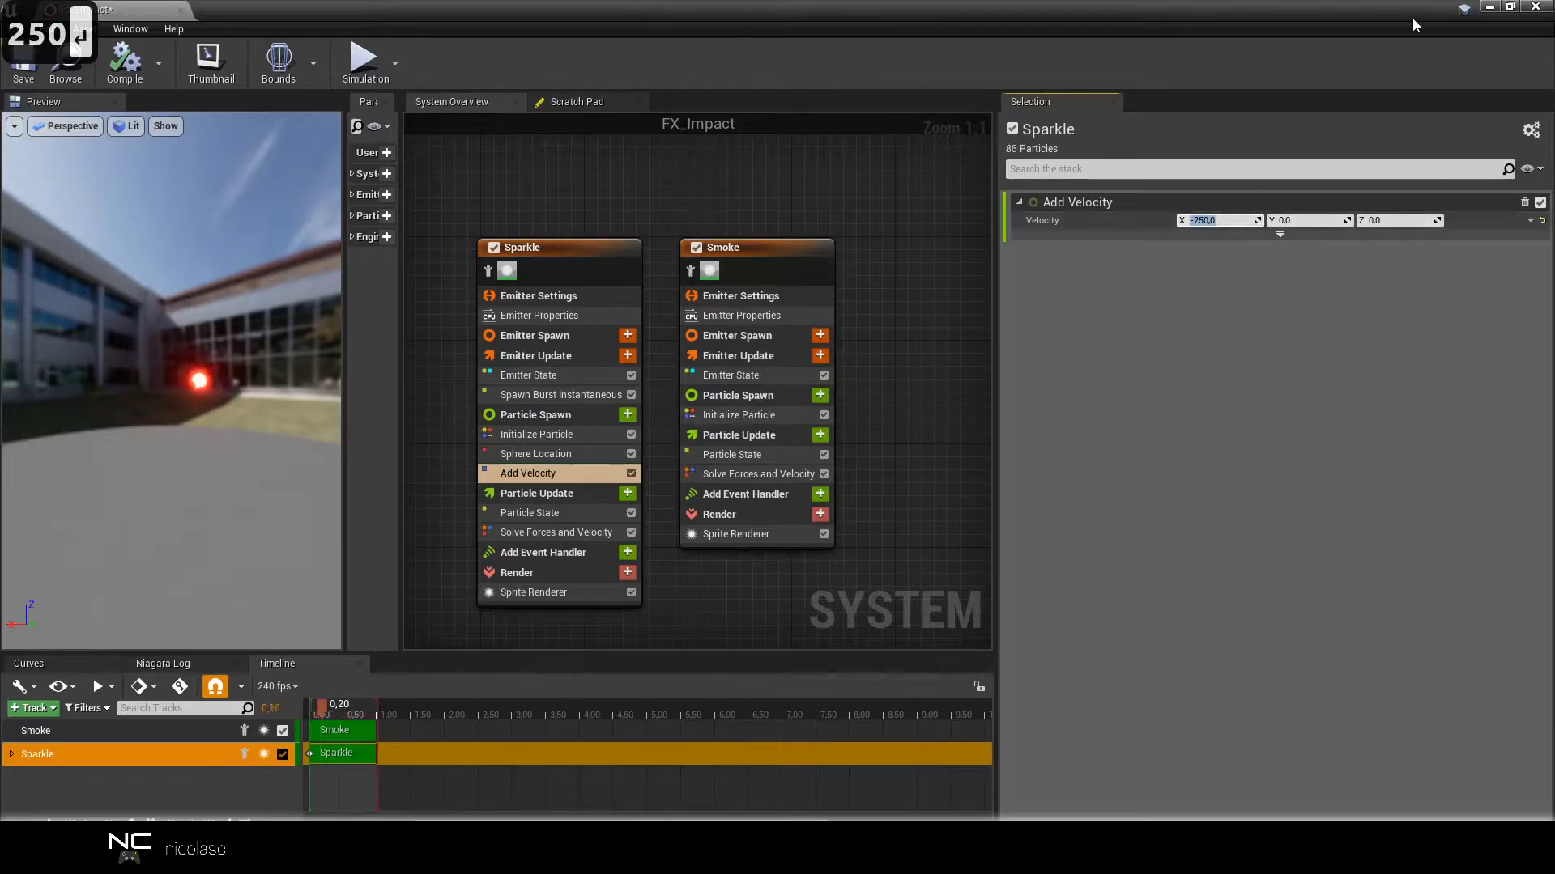
Change Sparkle's Add Velocity to a Uniform Ranged Vector with a Minimum X of -250 and a Maximum X of -500.
drag(229, 348, 105, 421)
drag(198, 326, 300, 352)
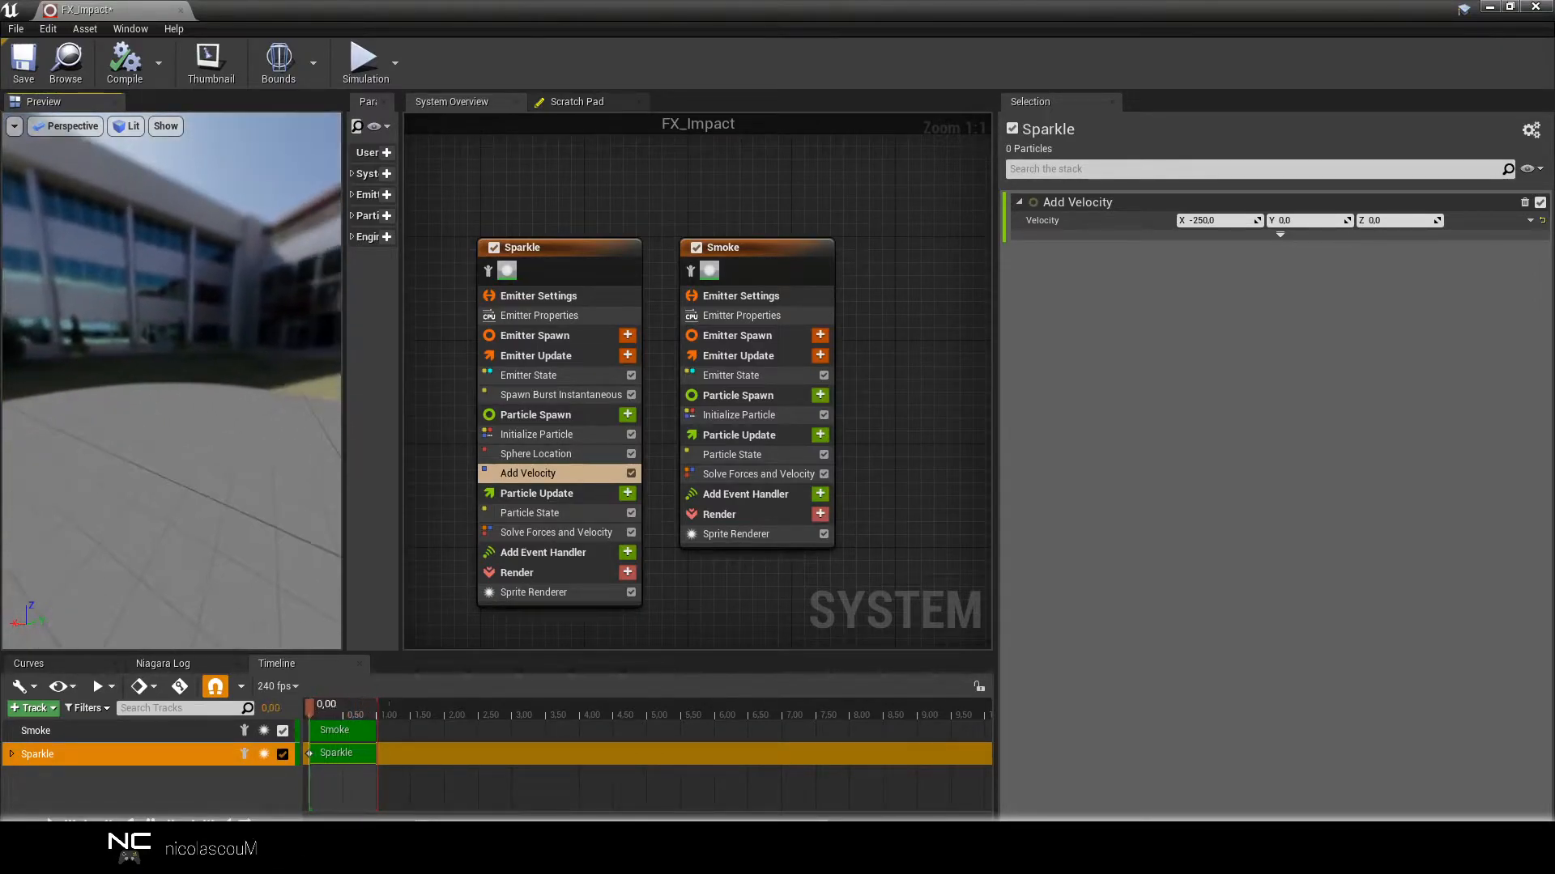
mouse_move(188, 385)
mouse_down()
mouse_move(267, 392)
mouse_move(183, 383)
mouse_up()
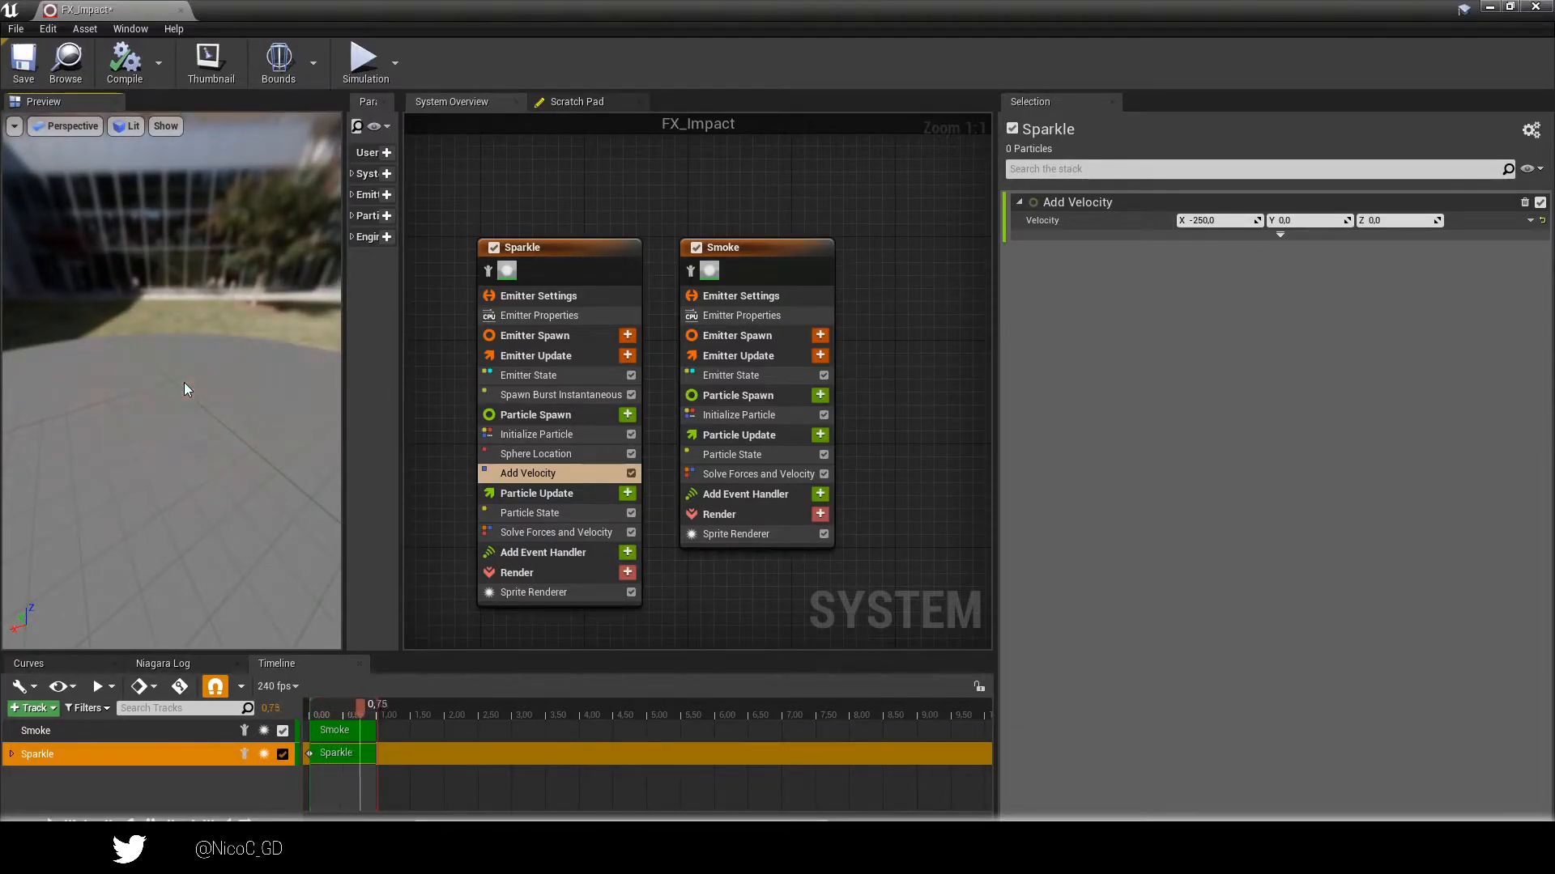
click(1531, 221)
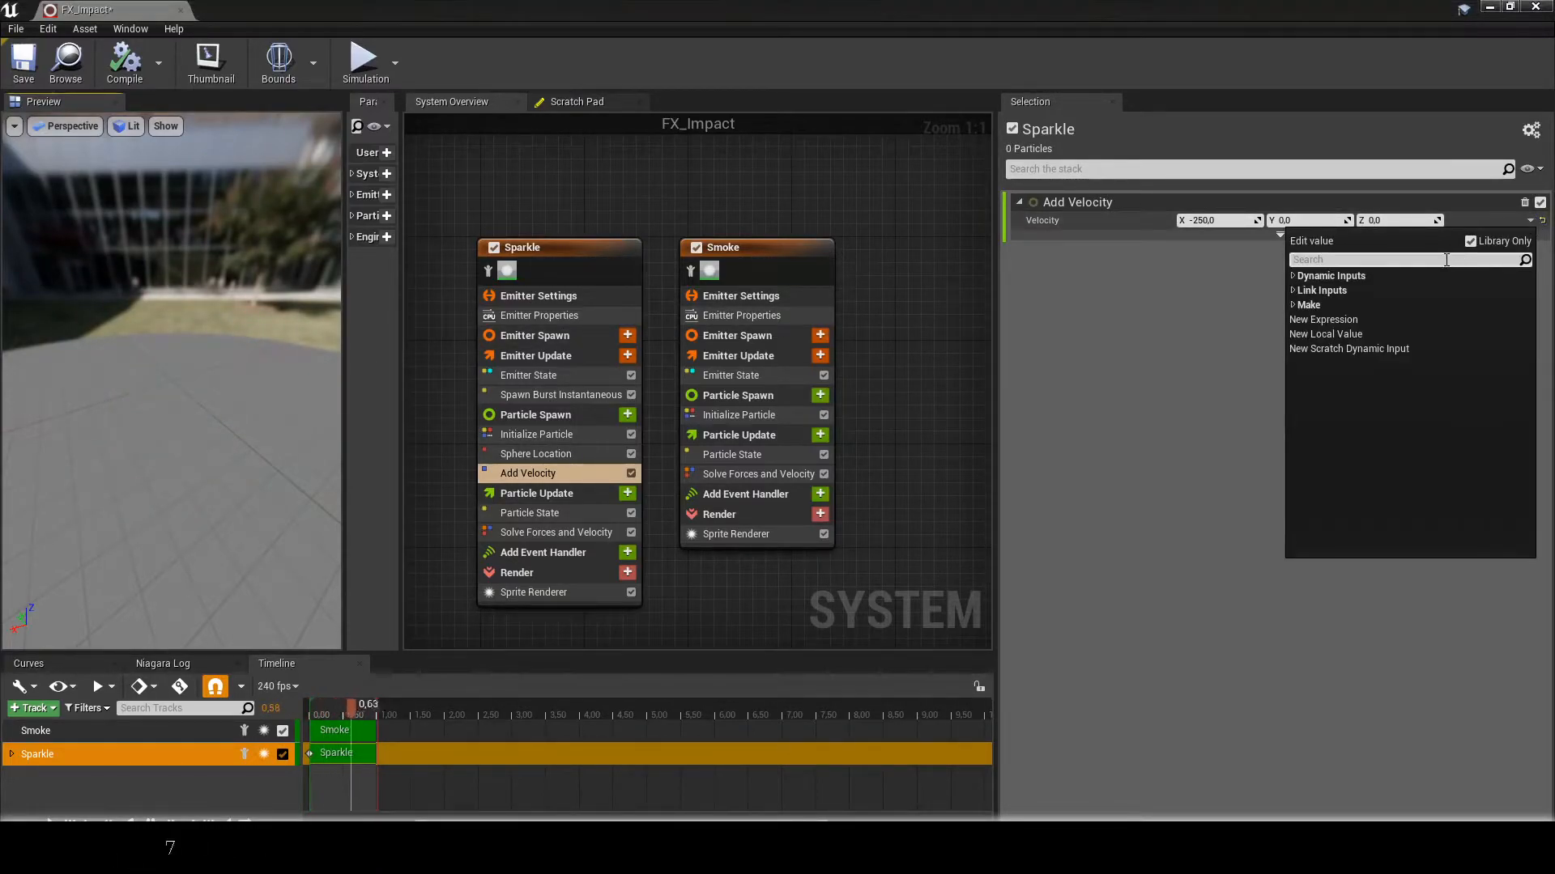
text(uni)
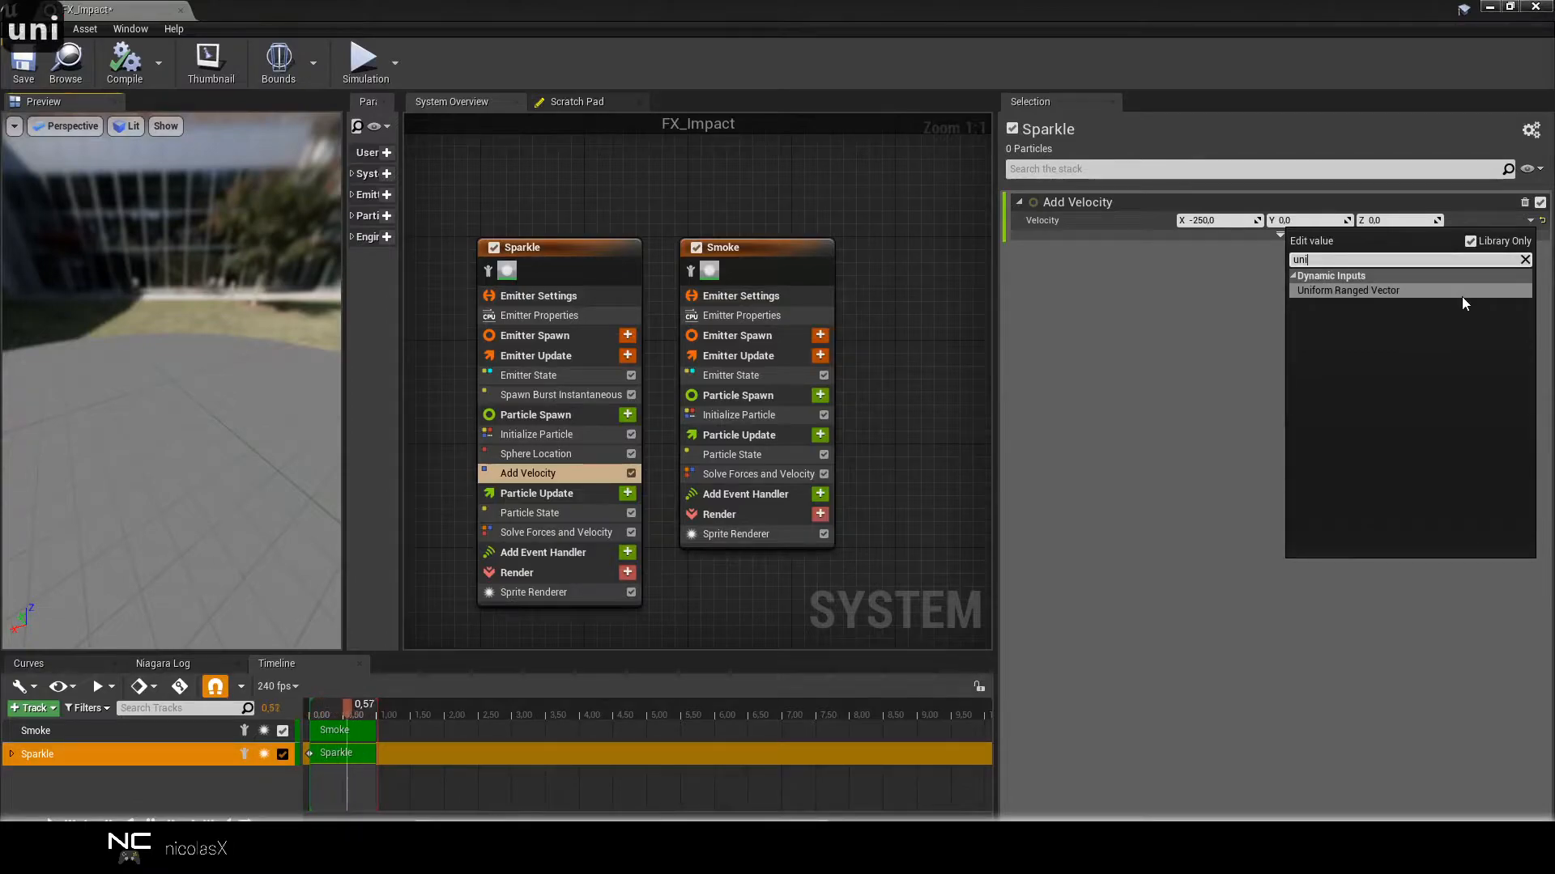
click(1462, 293)
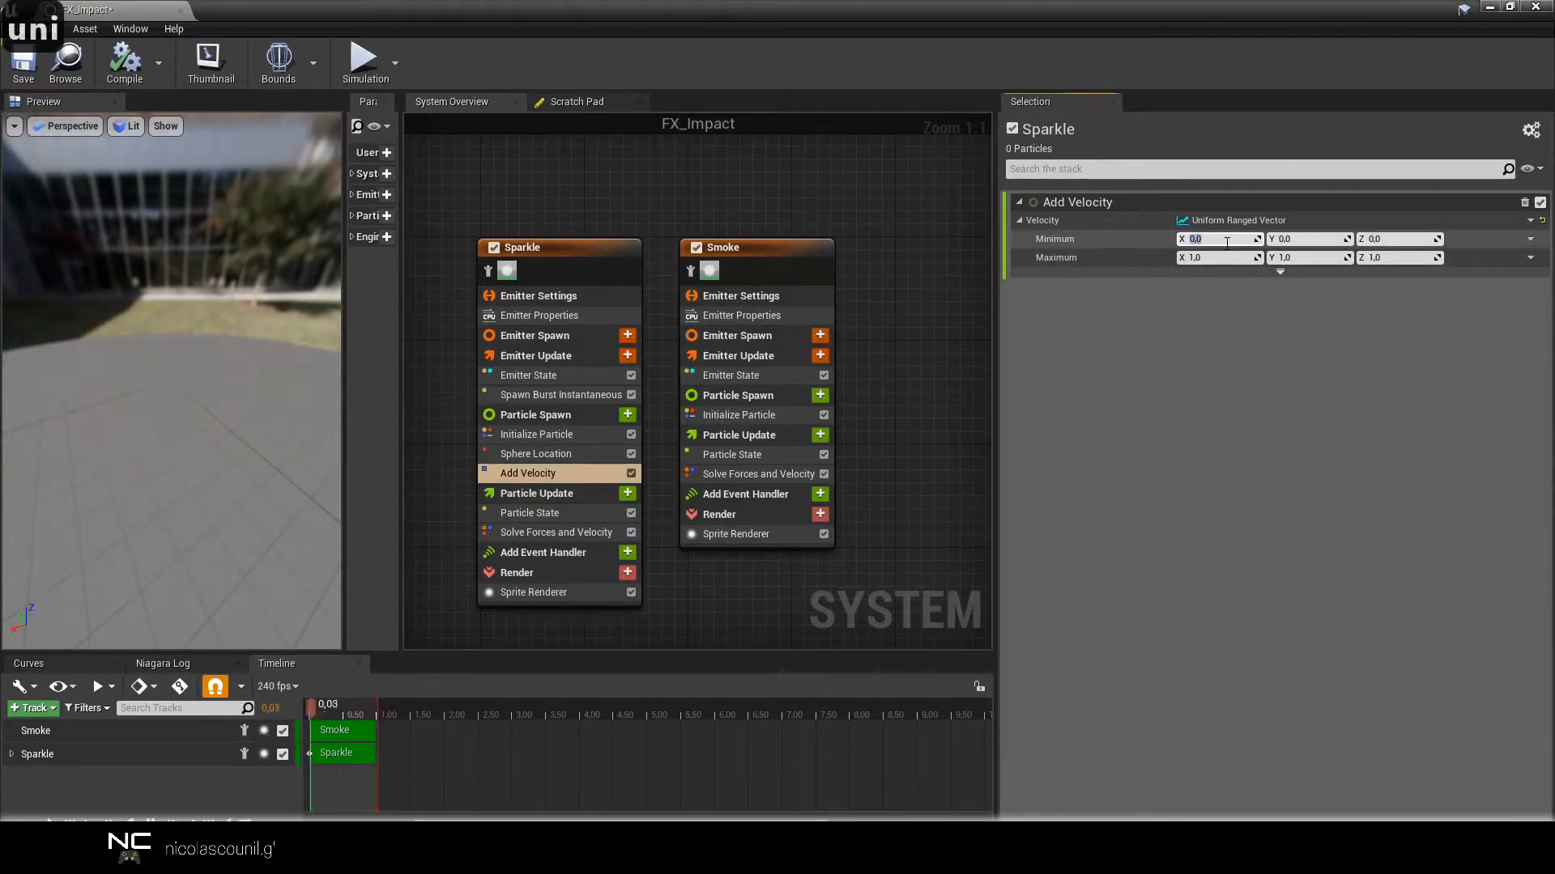
text(250)
click(1207, 257)
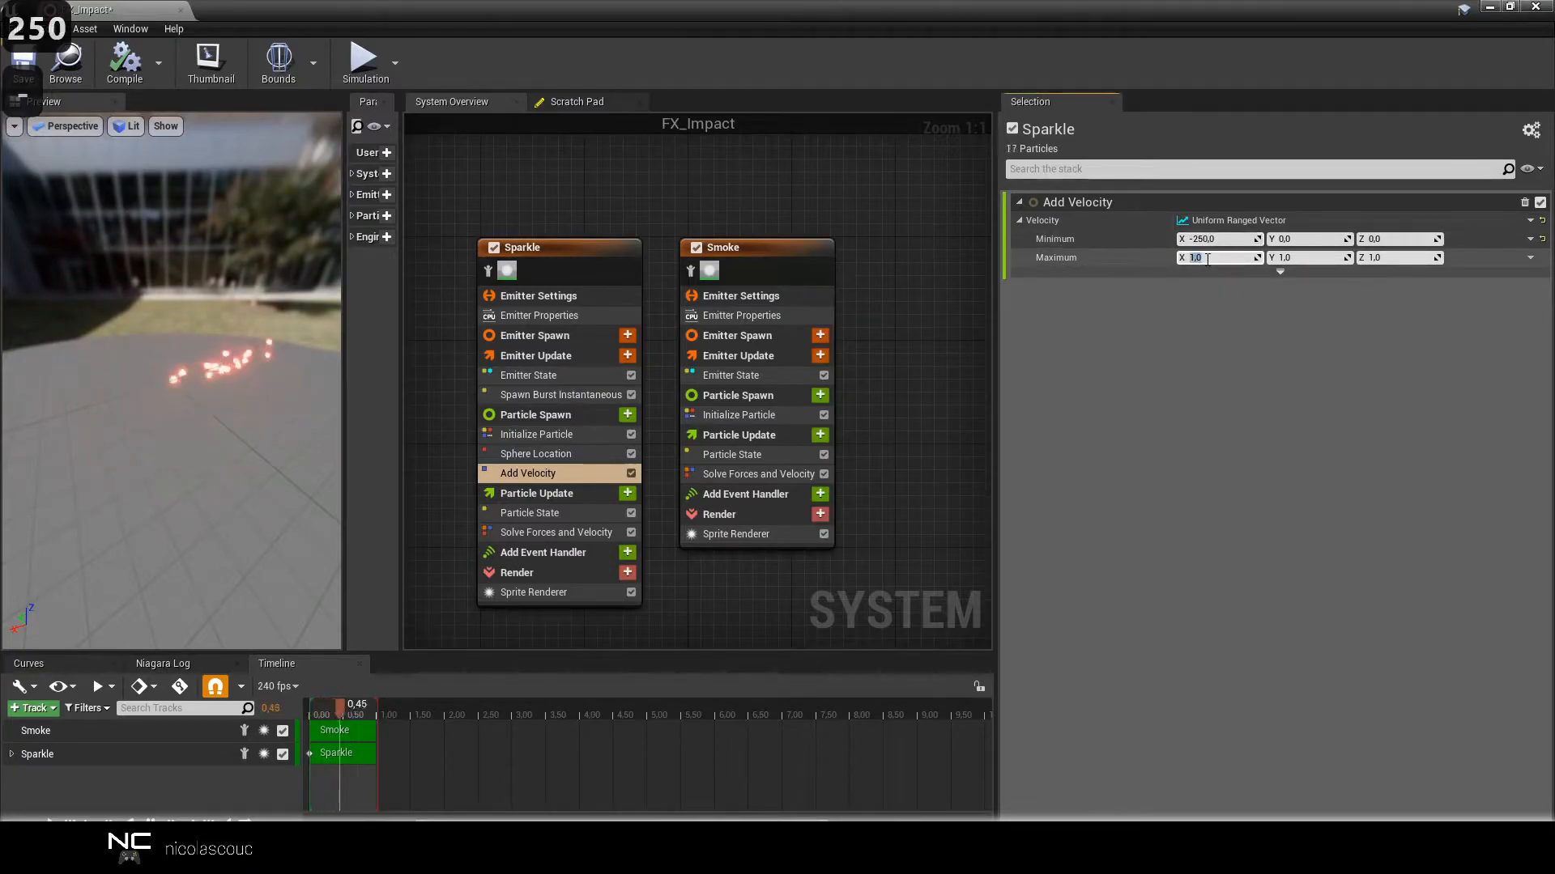
text(-500)
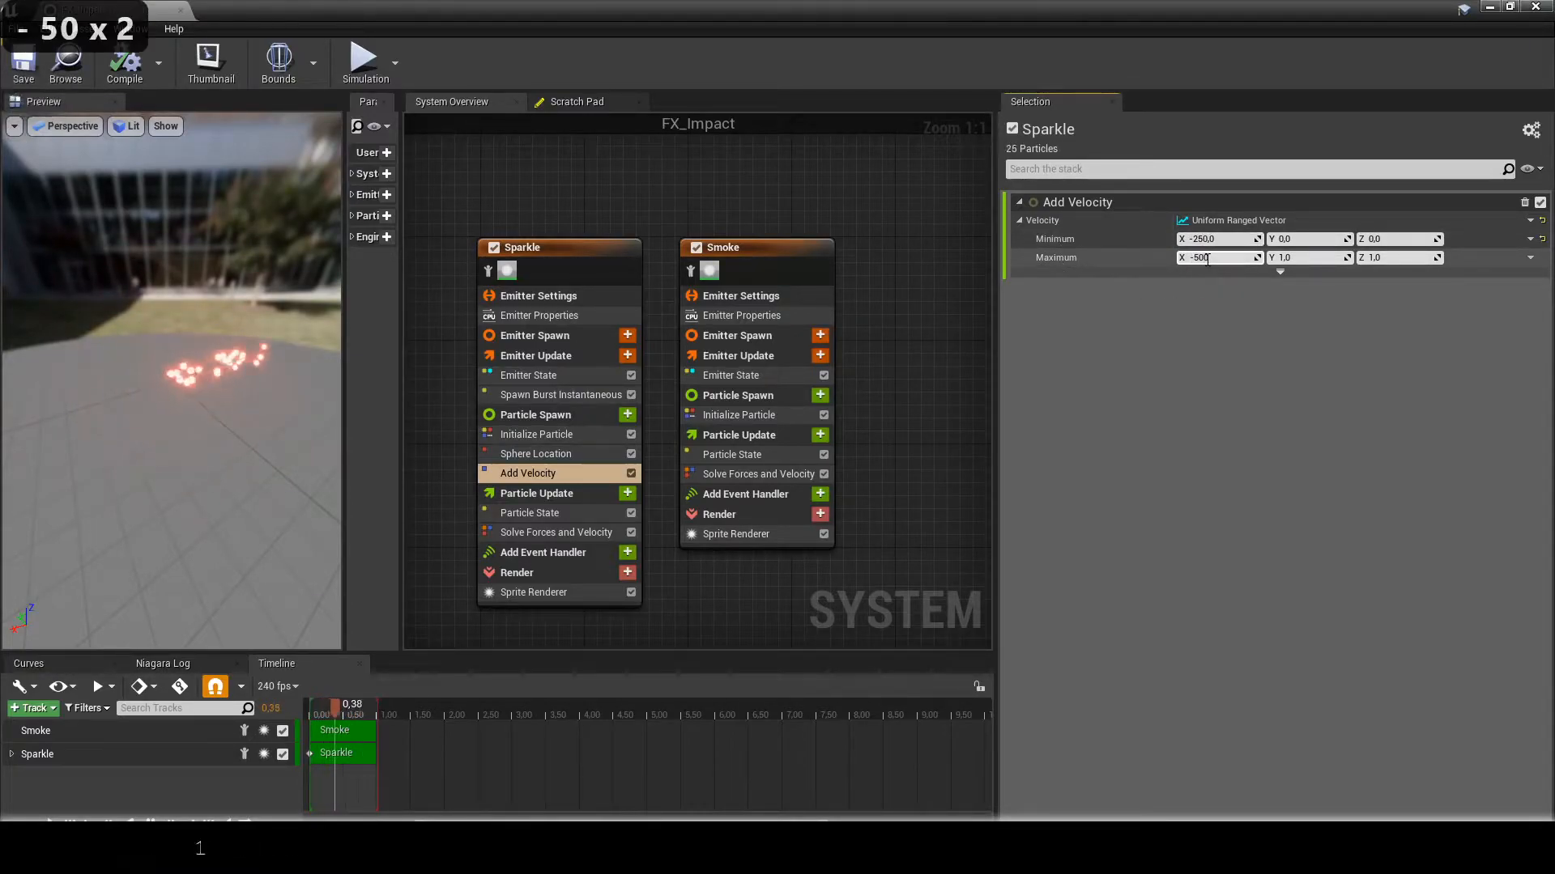
key(Return)
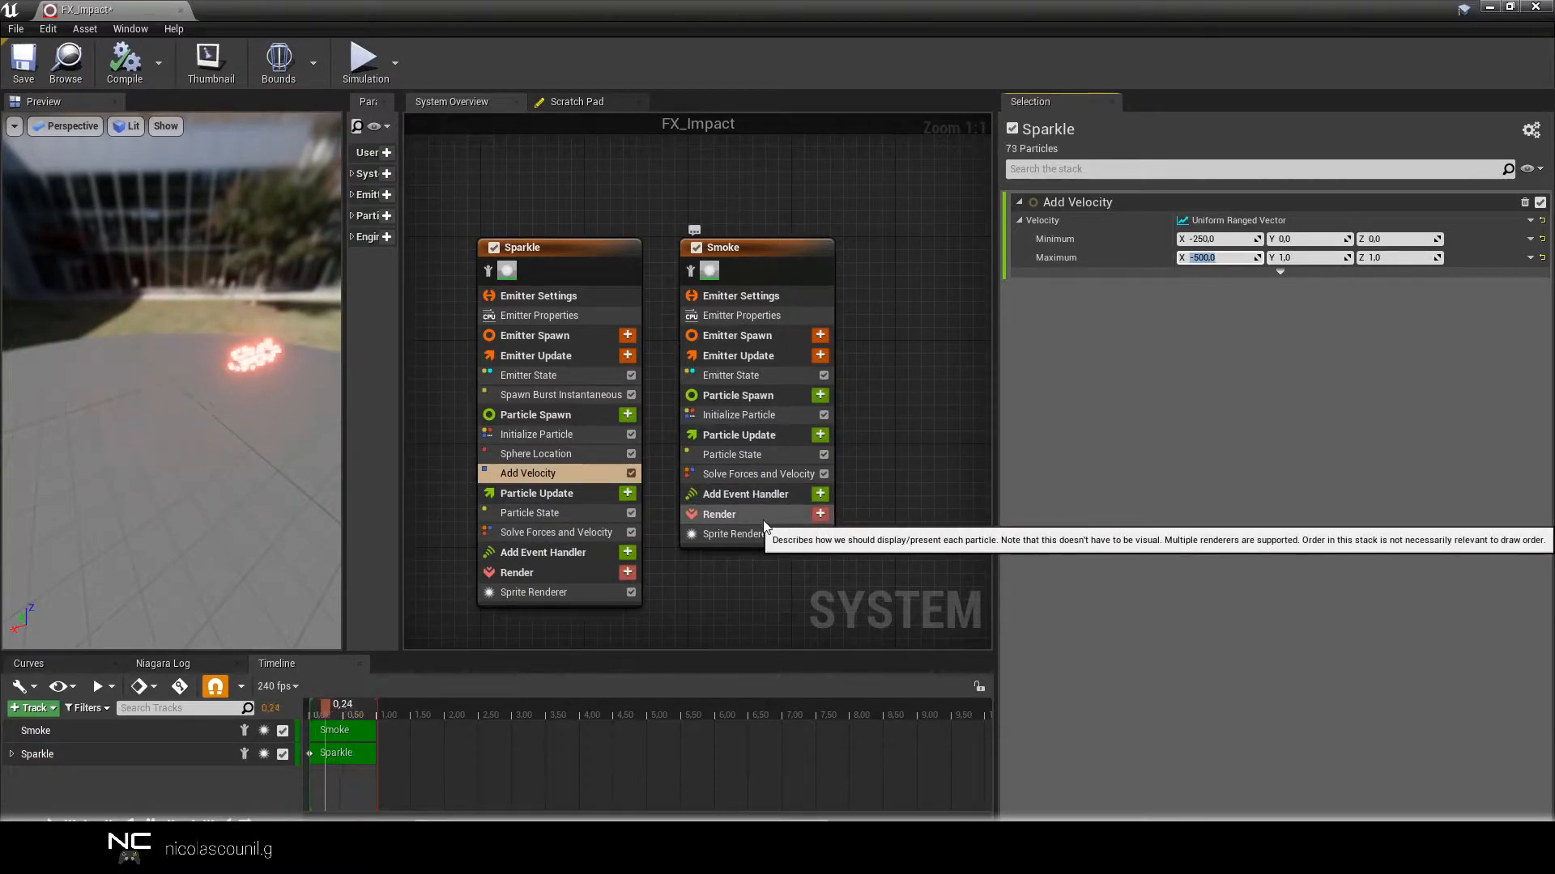
Add a Curl Noise Force module to Sparkle's Particle Update group and fix its order relative to Solve Forces and Velocity.
click(628, 494)
text(curl)
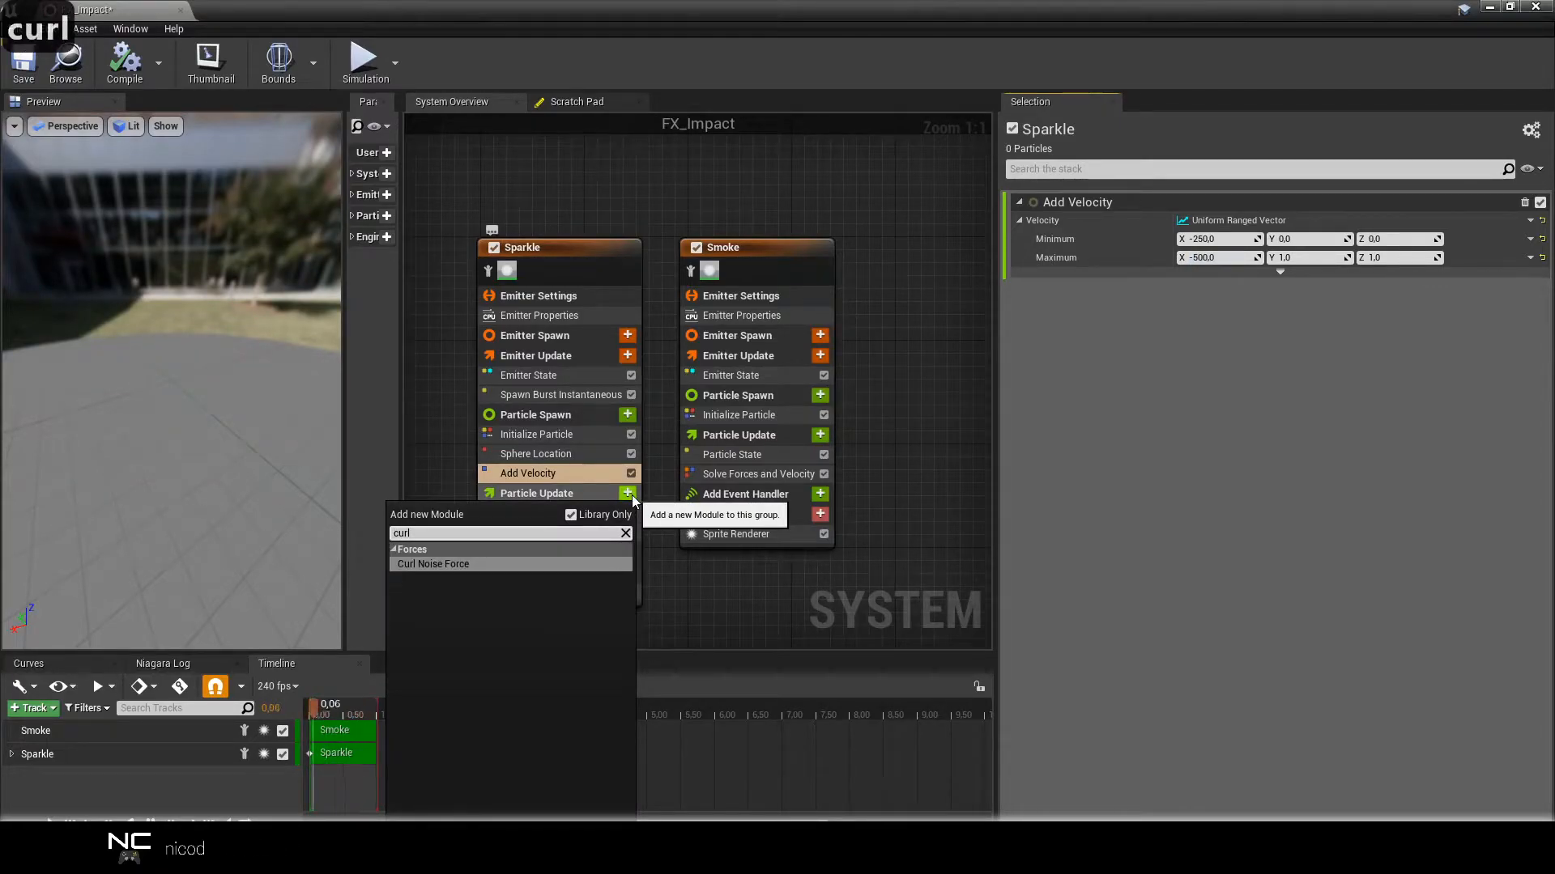
key(Return)
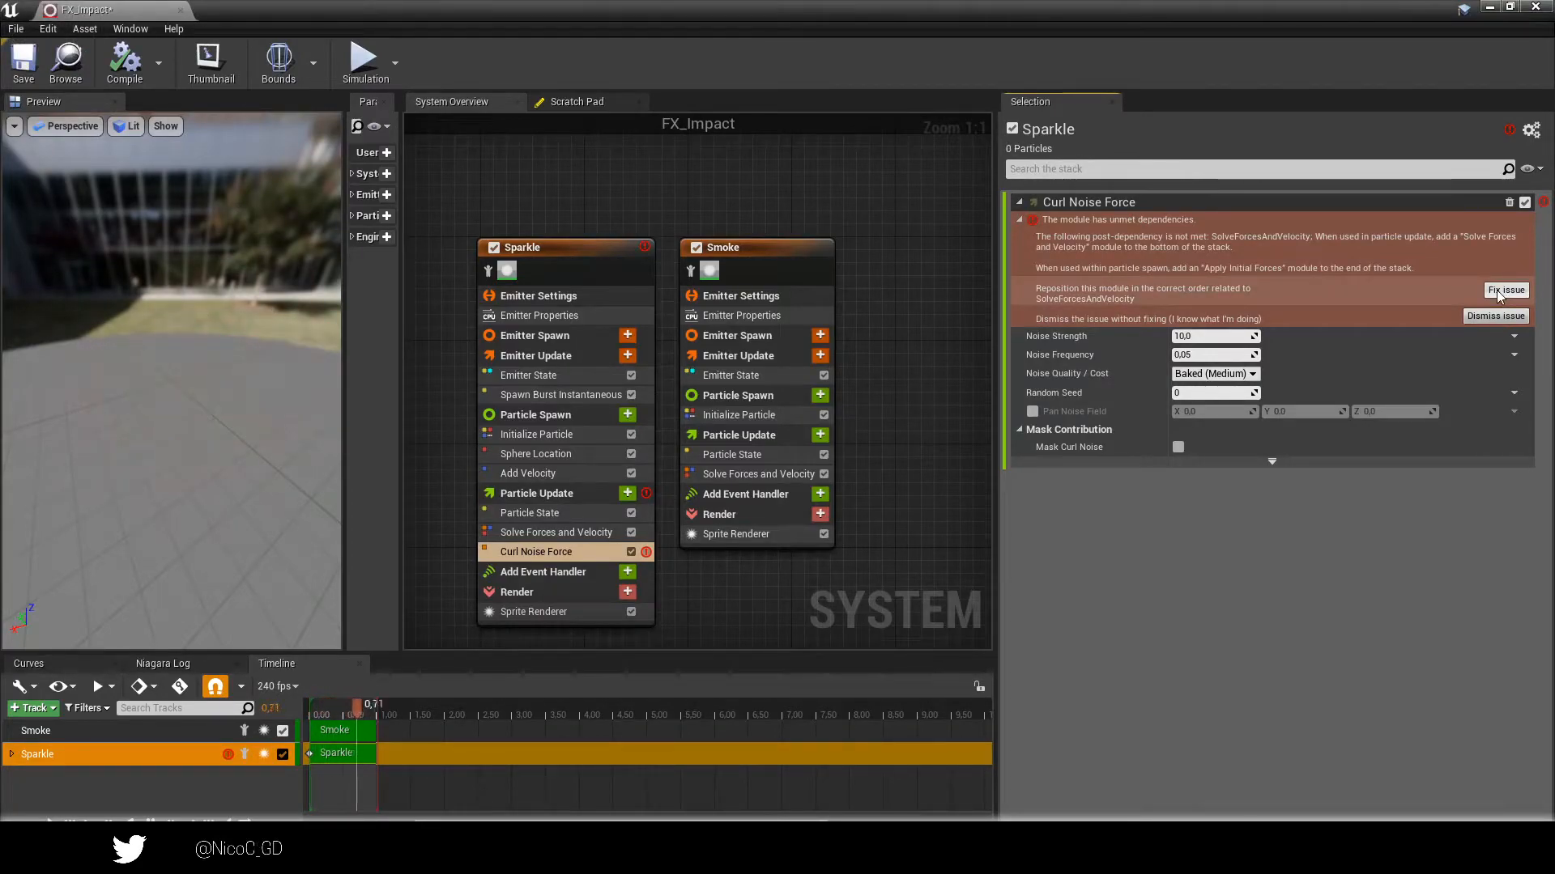
click(1498, 291)
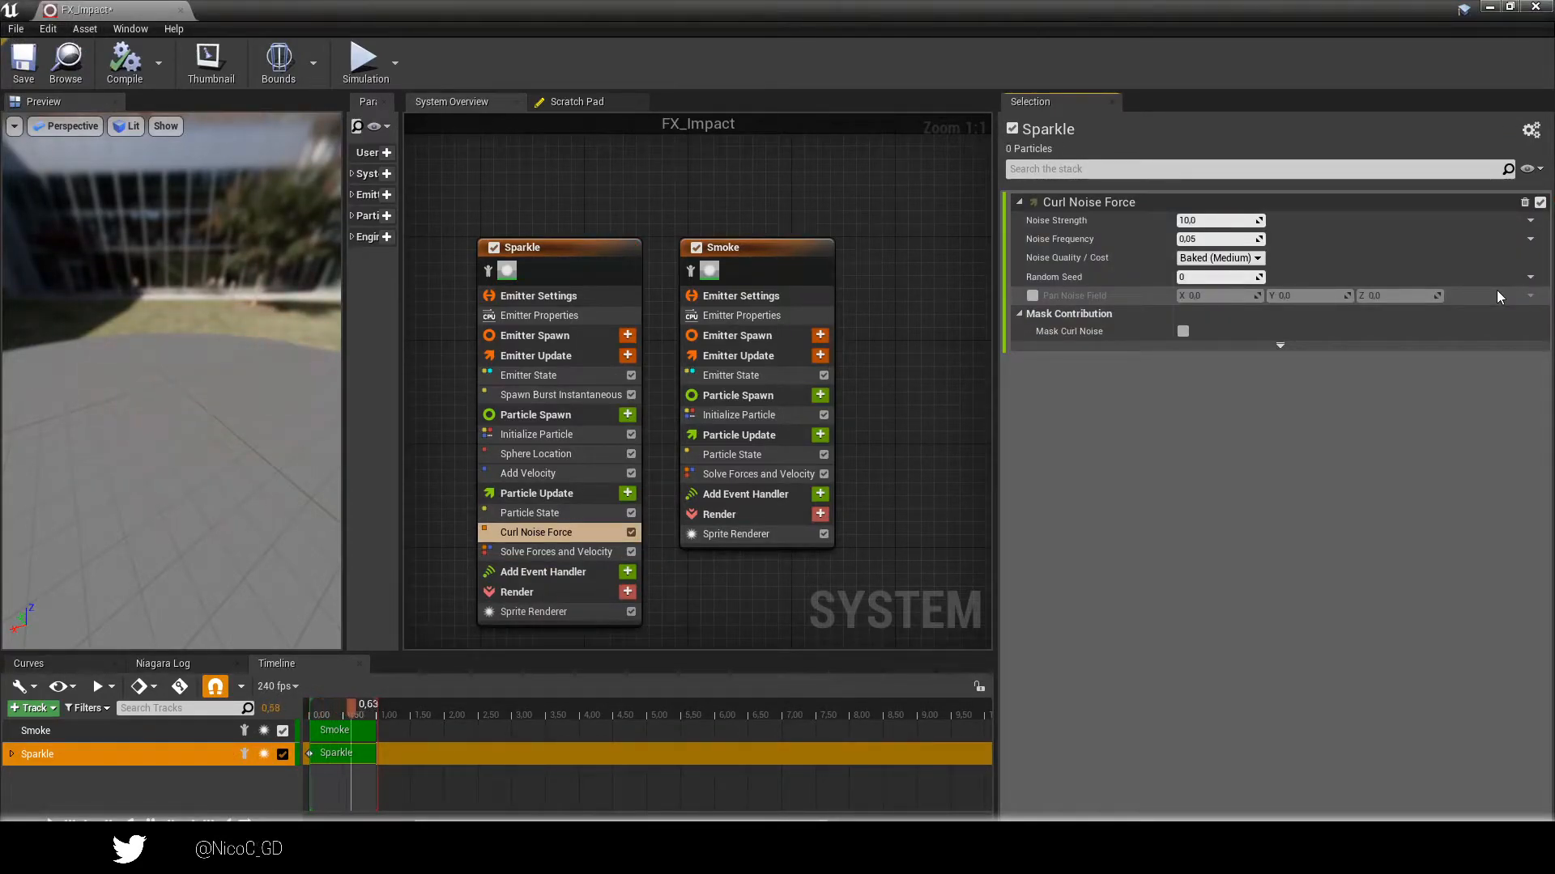
Raise the Curl Noise Force's Noise Strength to about 2235.
mouse_move(1202, 213)
mouse_down()
mouse_move(1235, 221)
mouse_move(1177, 223)
mouse_move(1247, 221)
mouse_move(1197, 222)
mouse_up()
drag(210, 349, 211, 402)
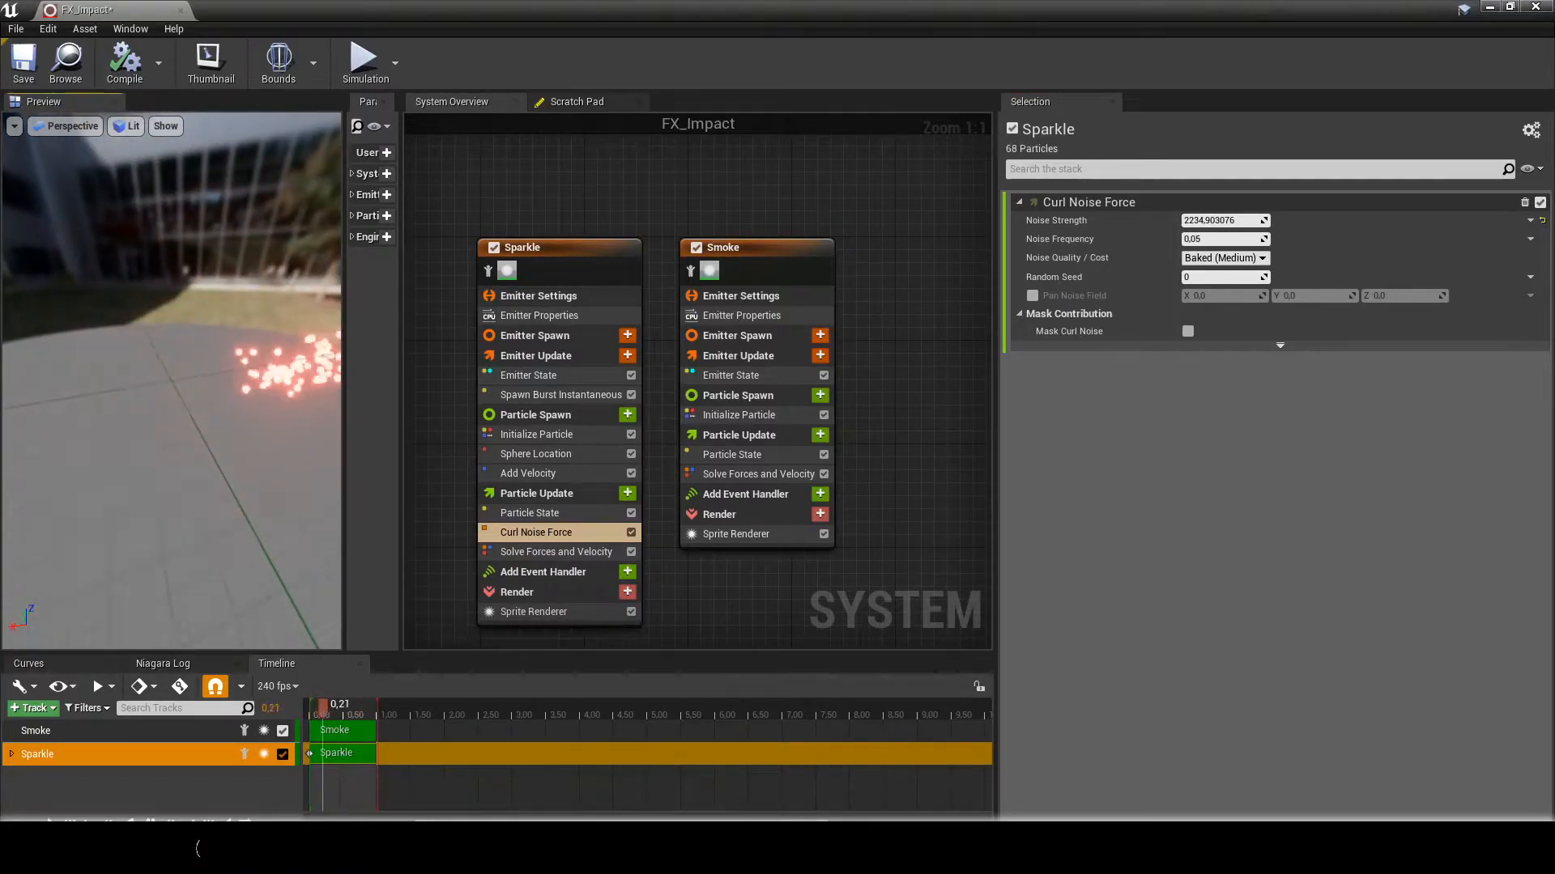
mouse_move(220, 386)
mouse_down()
mouse_move(263, 387)
mouse_move(215, 377)
mouse_up()
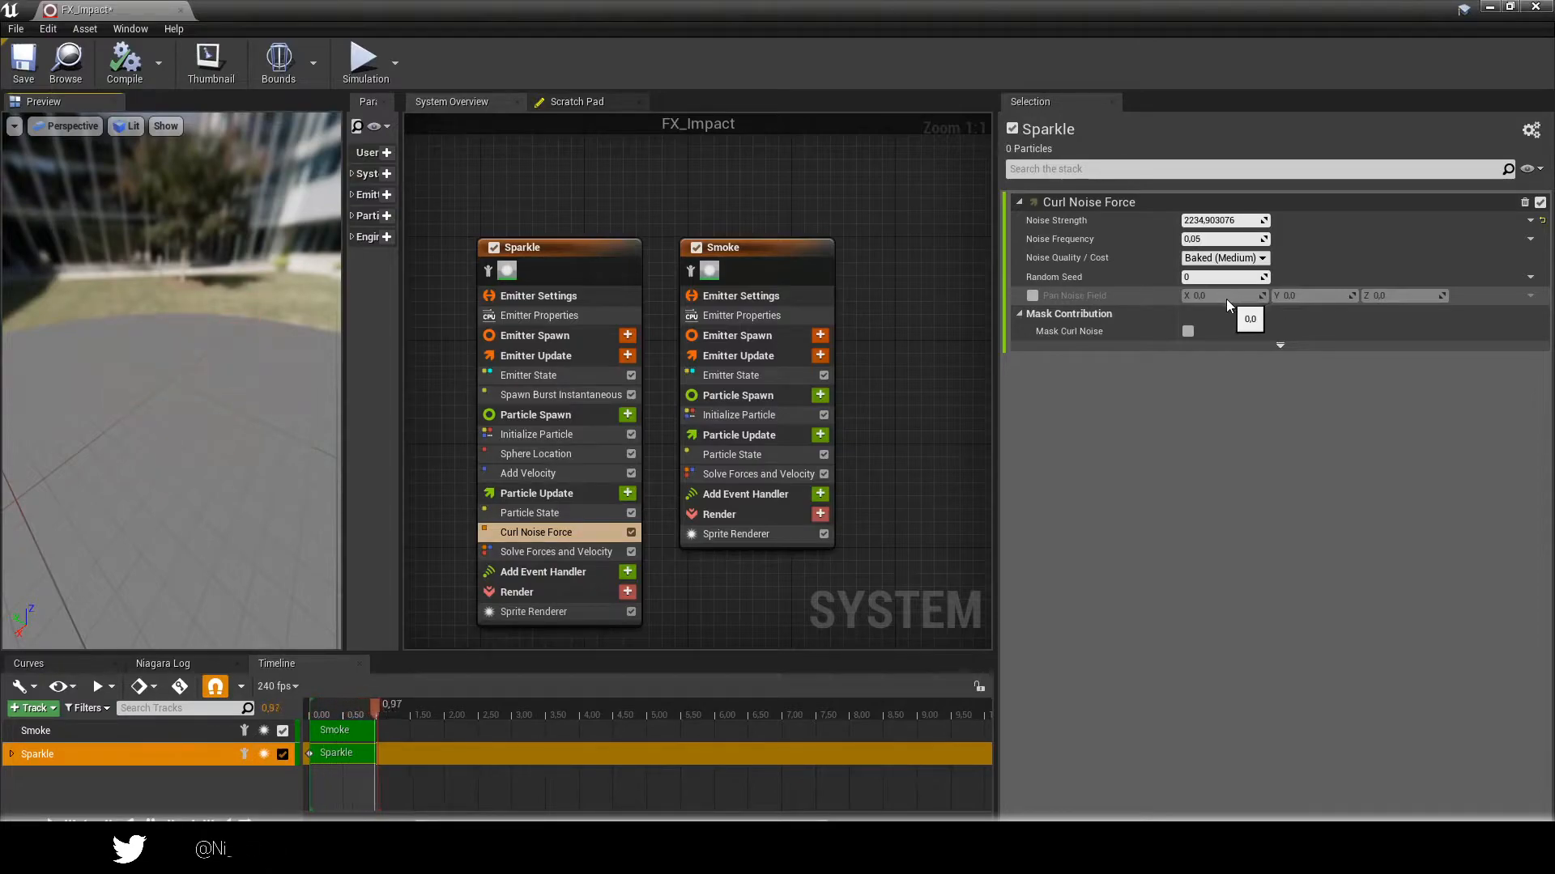
click(1202, 220)
Raise the Curl Noise Force's Noise Frequency to about 0.54.
click(1215, 239)
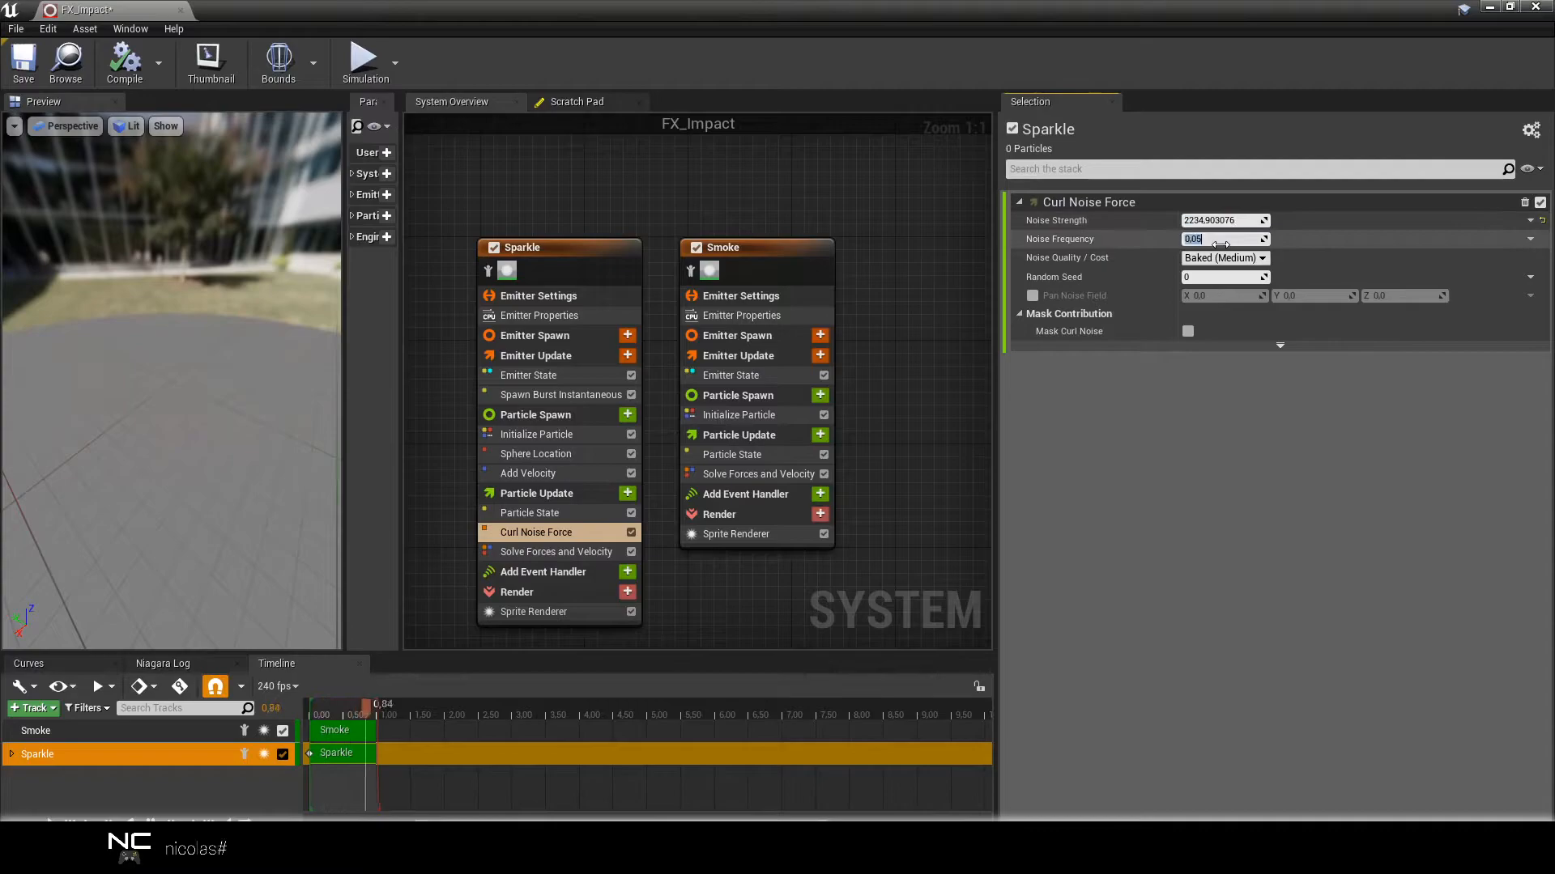
click(1233, 247)
mouse_move(1227, 238)
mouse_down()
mouse_move(1264, 238)
mouse_move(1212, 241)
mouse_up()
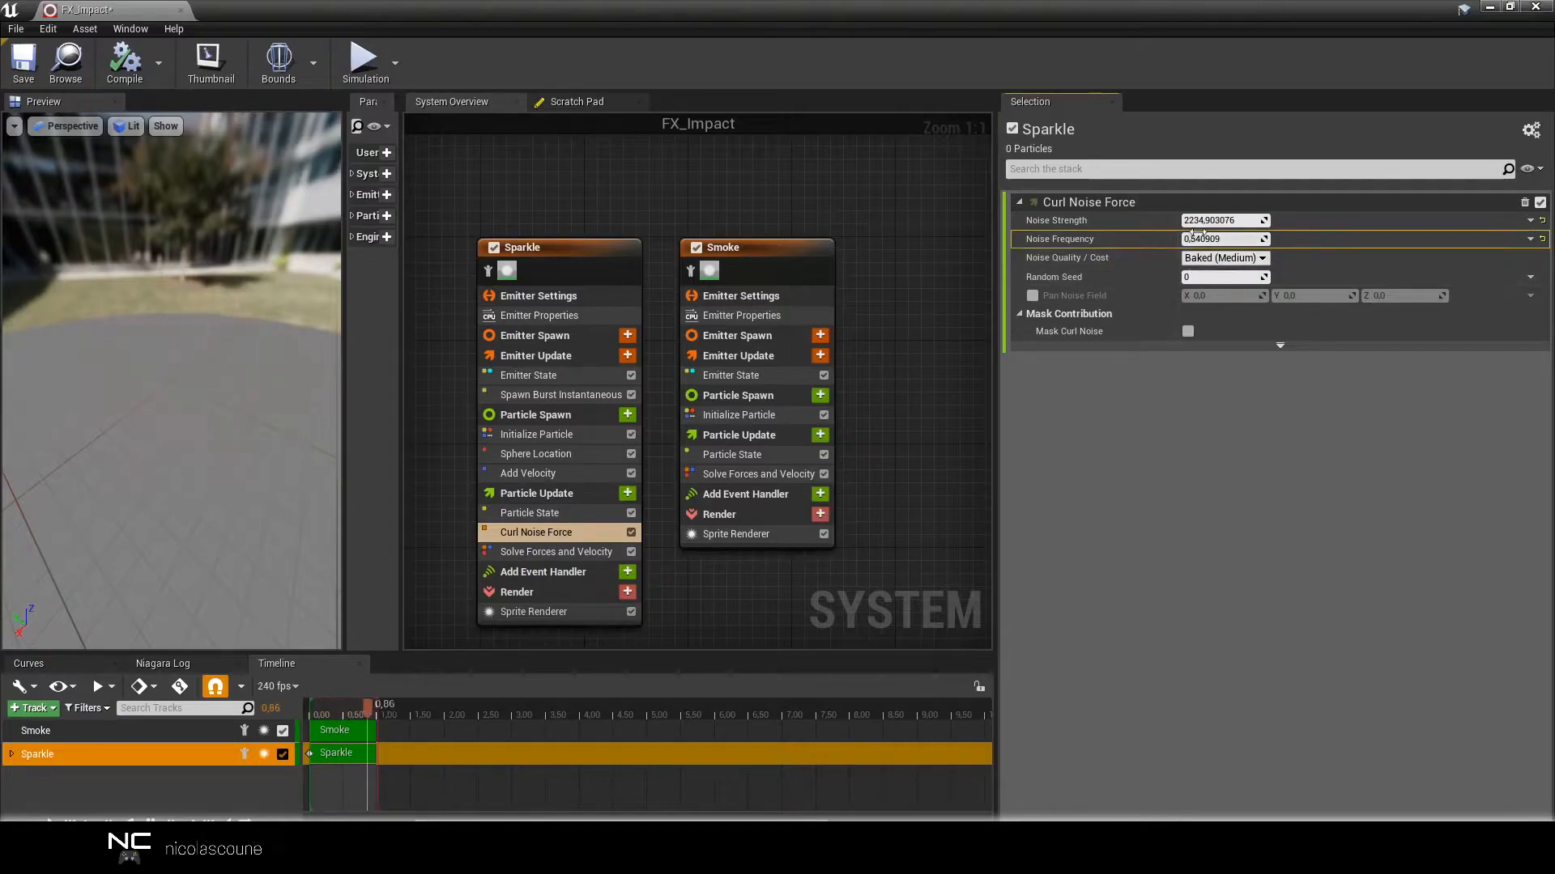
Drive the Curl Noise Force's Noise Strength with a Float from Curve dynamic input.
click(1531, 224)
text(cur)
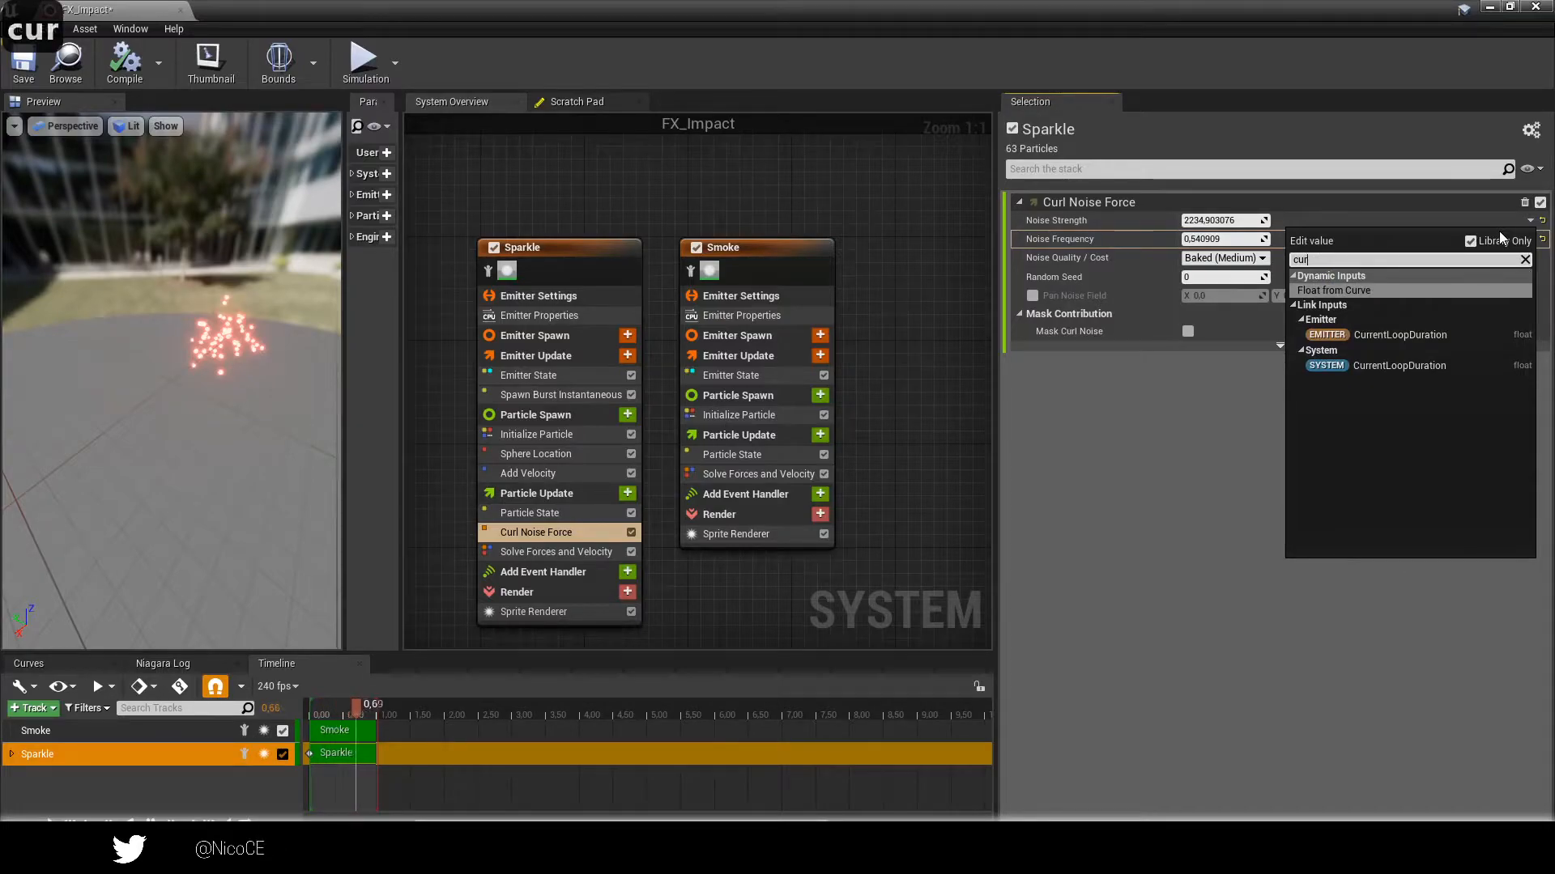
click(1347, 289)
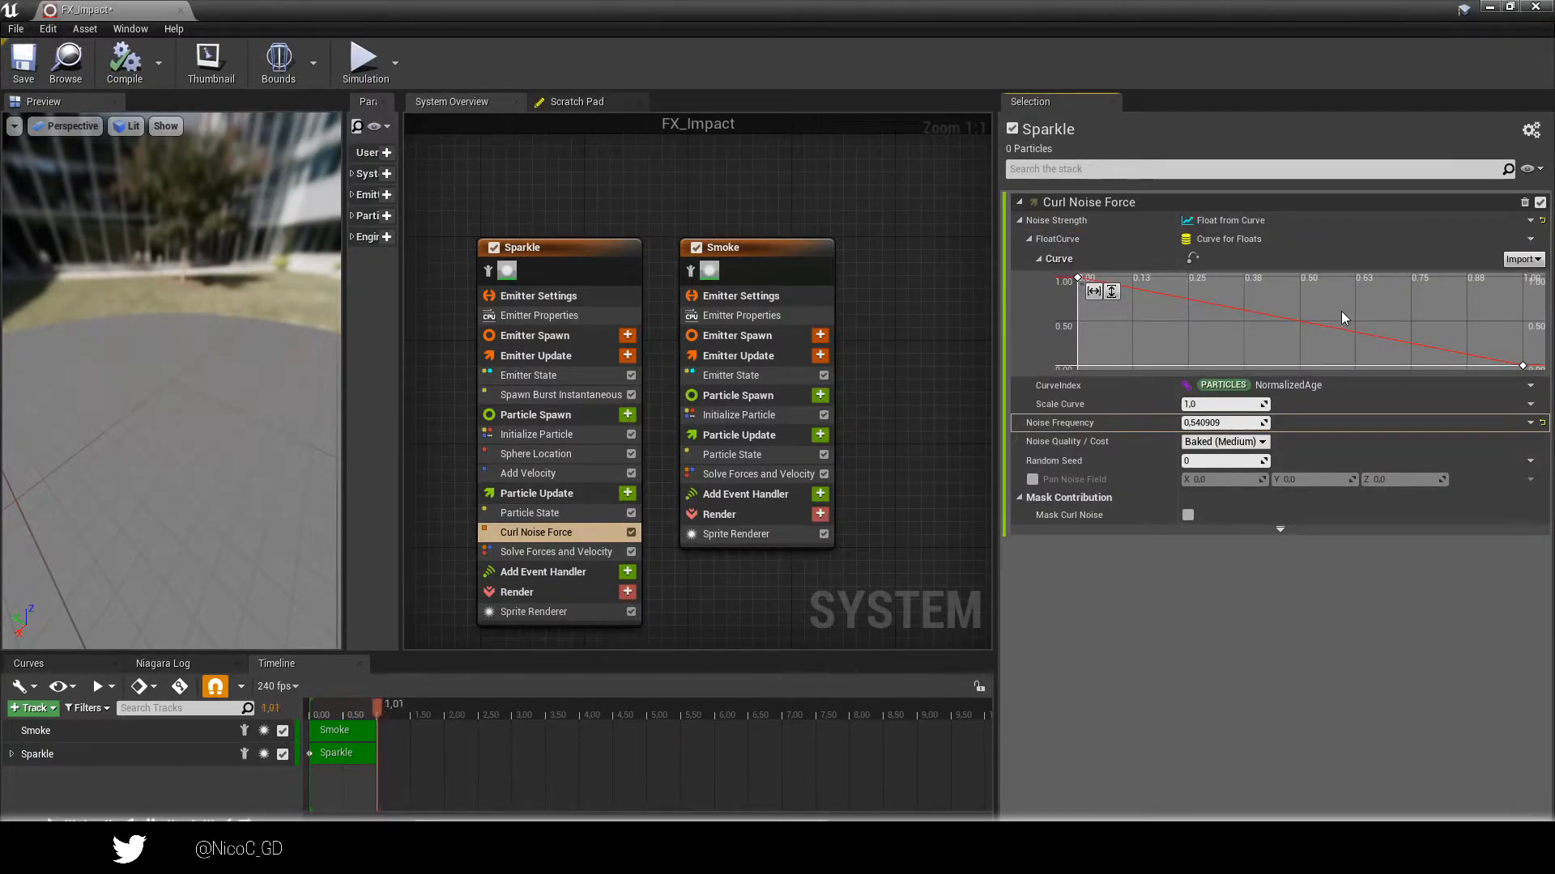
Set the Noise Strength curve's end key at time 1.0 to a value of 3000.
right_drag(1336, 307, 1413, 339)
click(1156, 308)
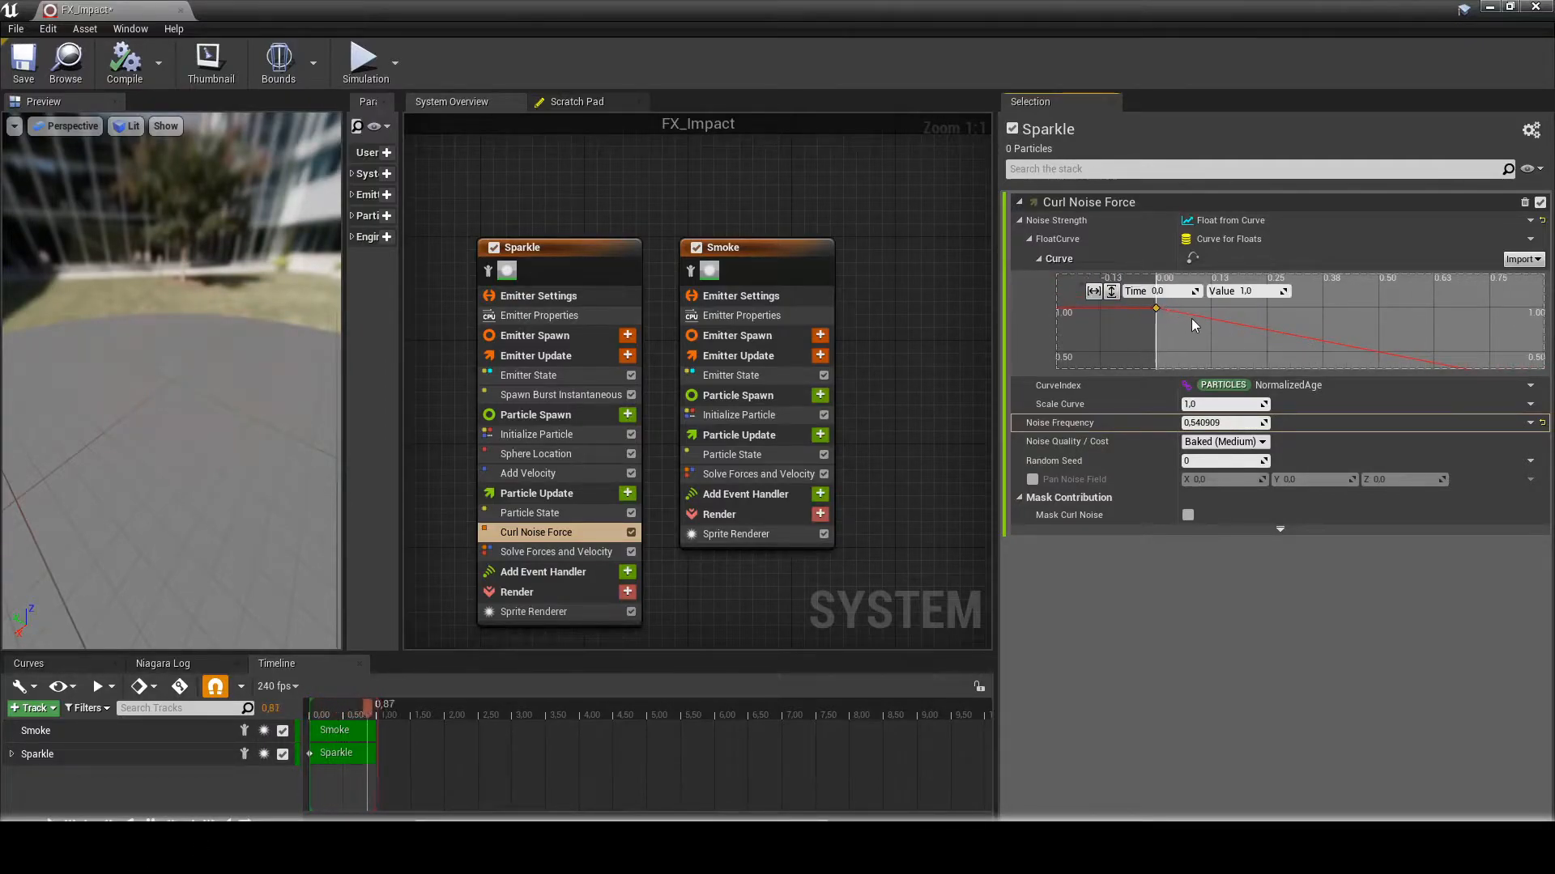
right_drag(1252, 325, 1171, 283)
click(1376, 341)
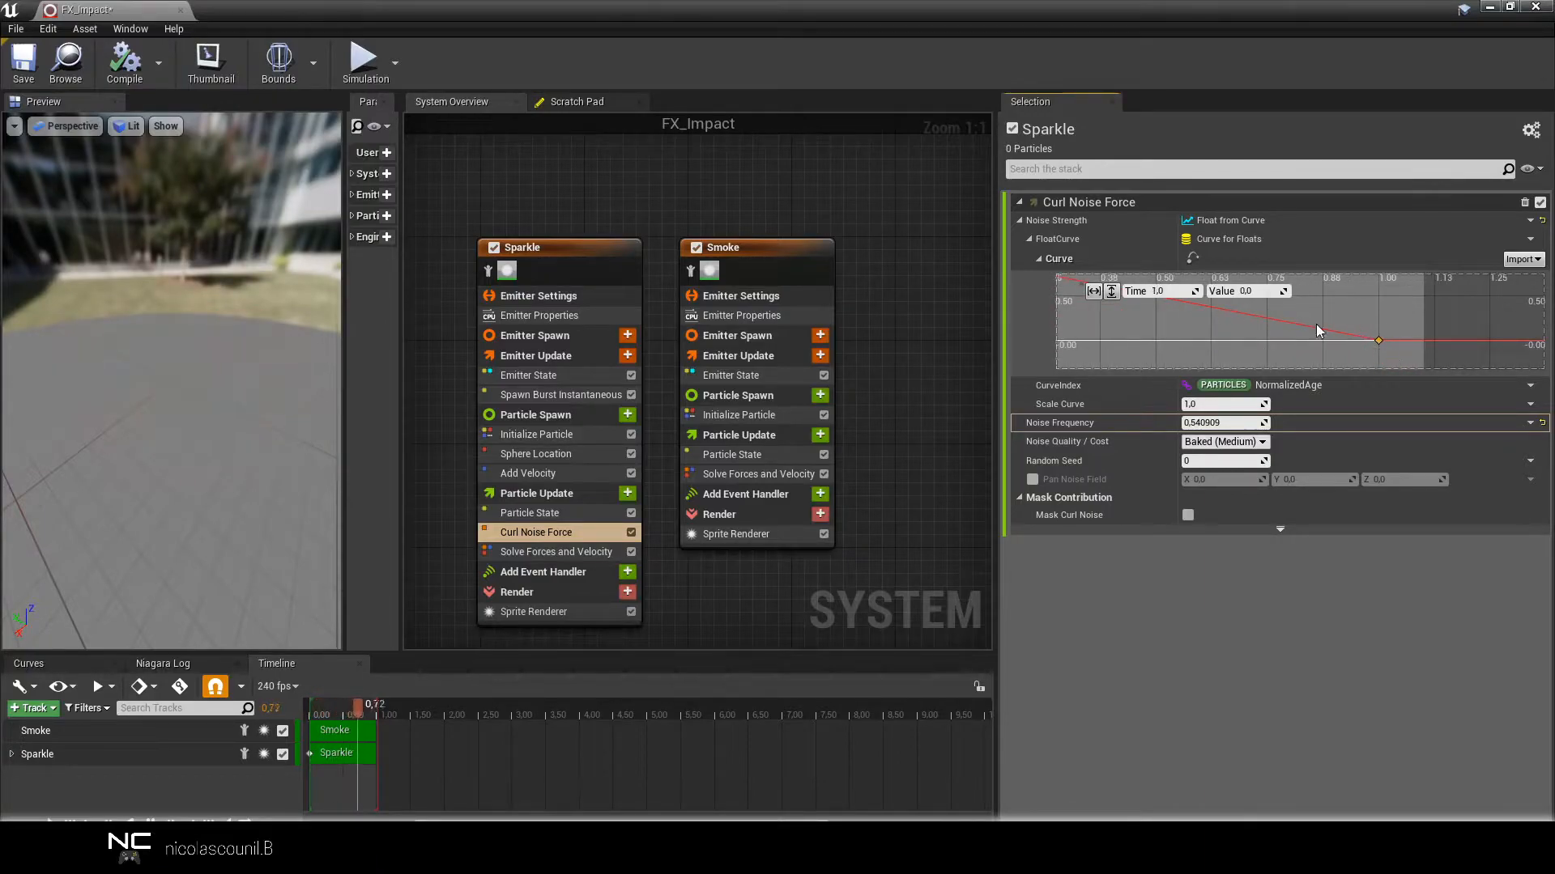
click(1247, 291)
text(2500)
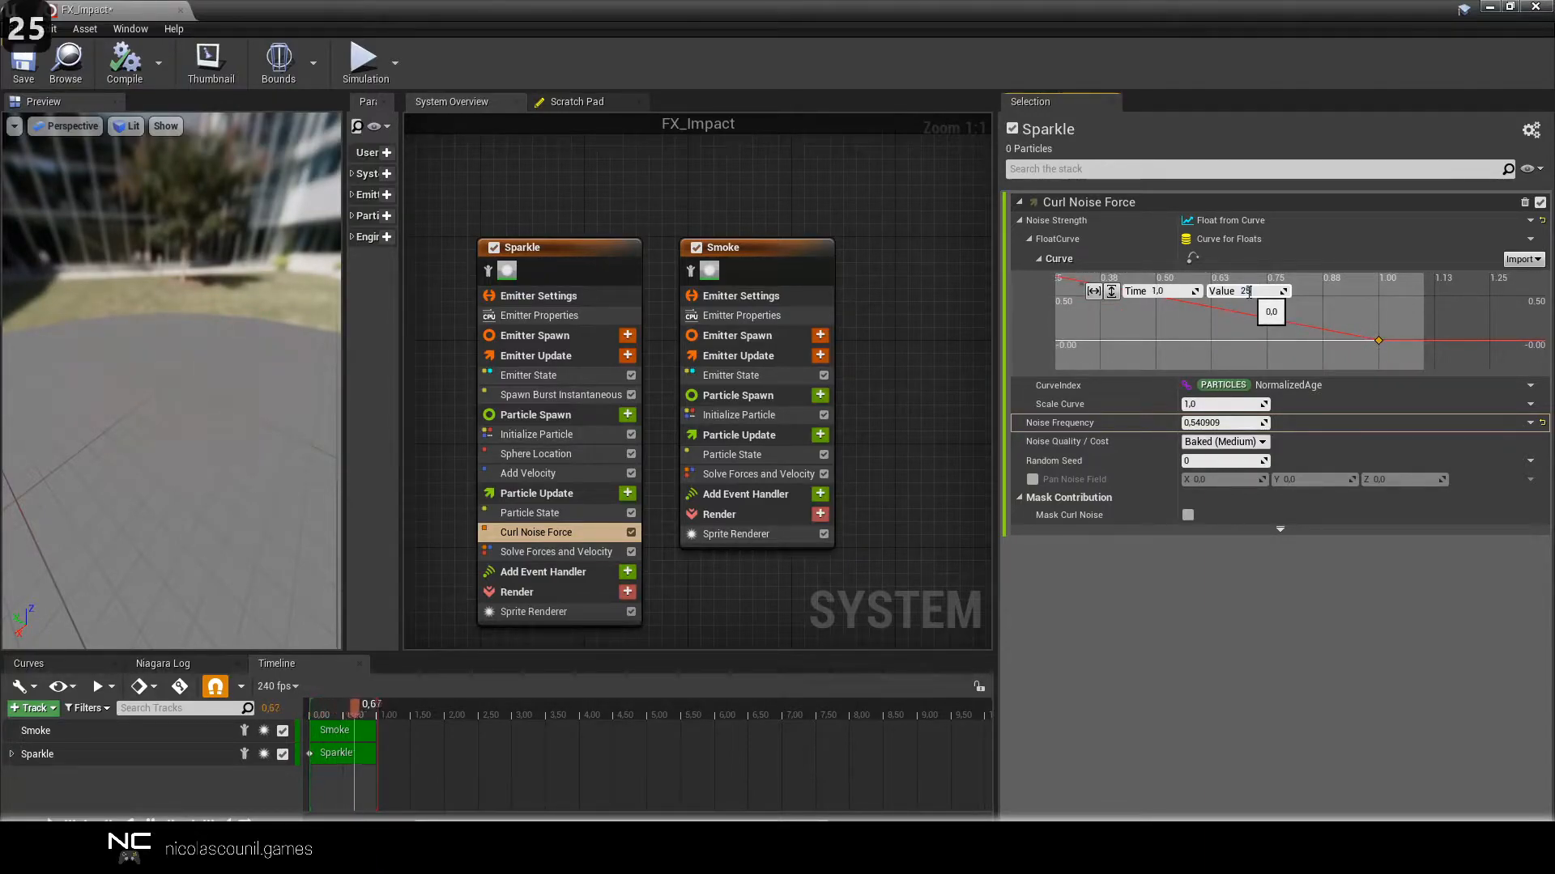
key(Return)
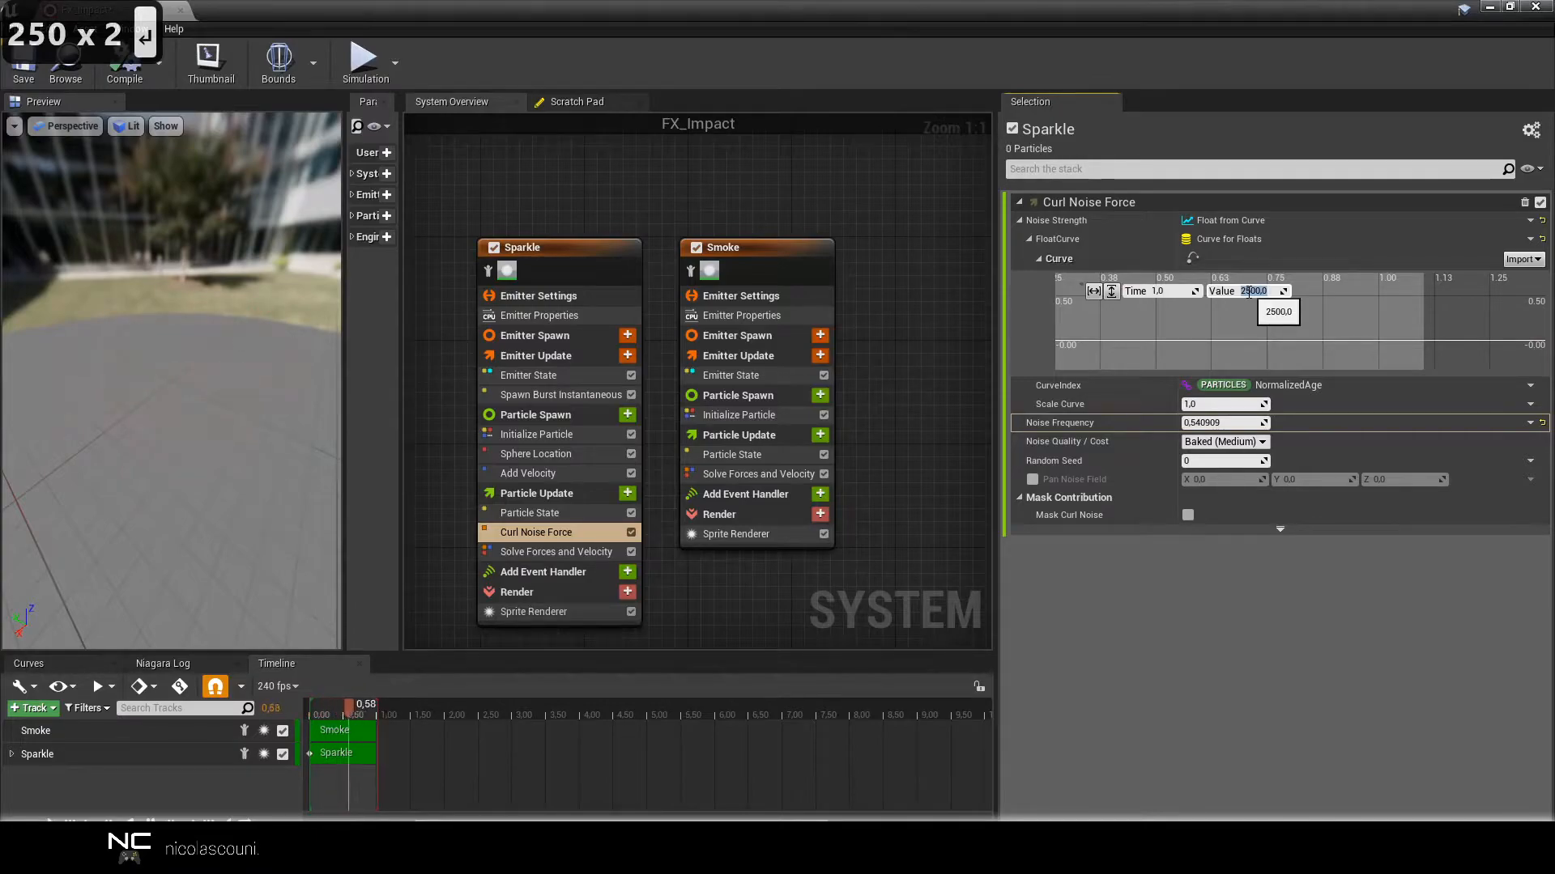
text(300)
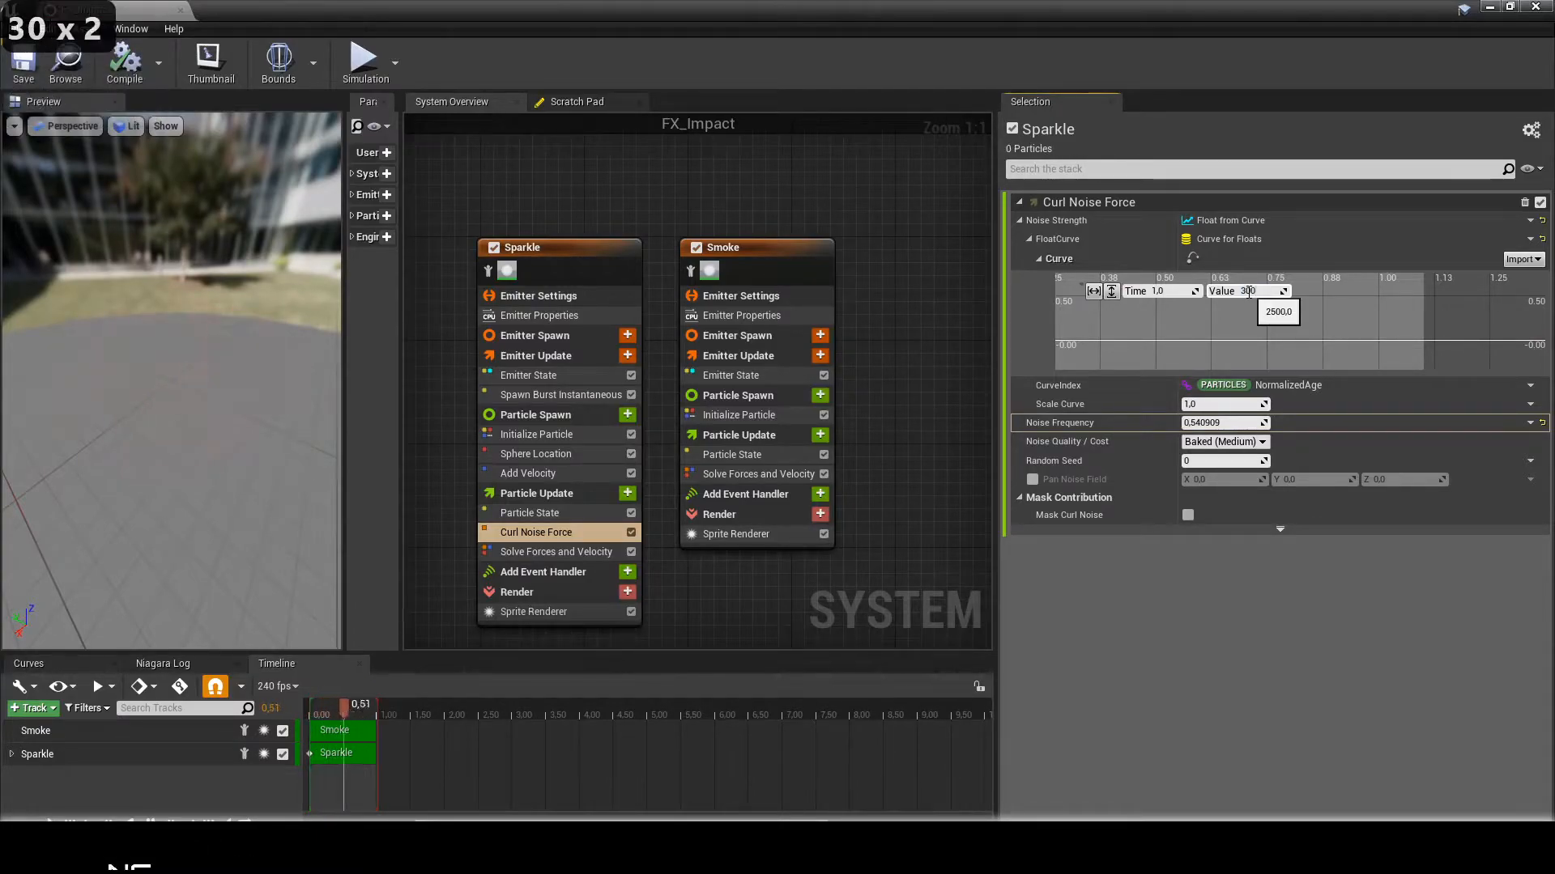
key(Return)
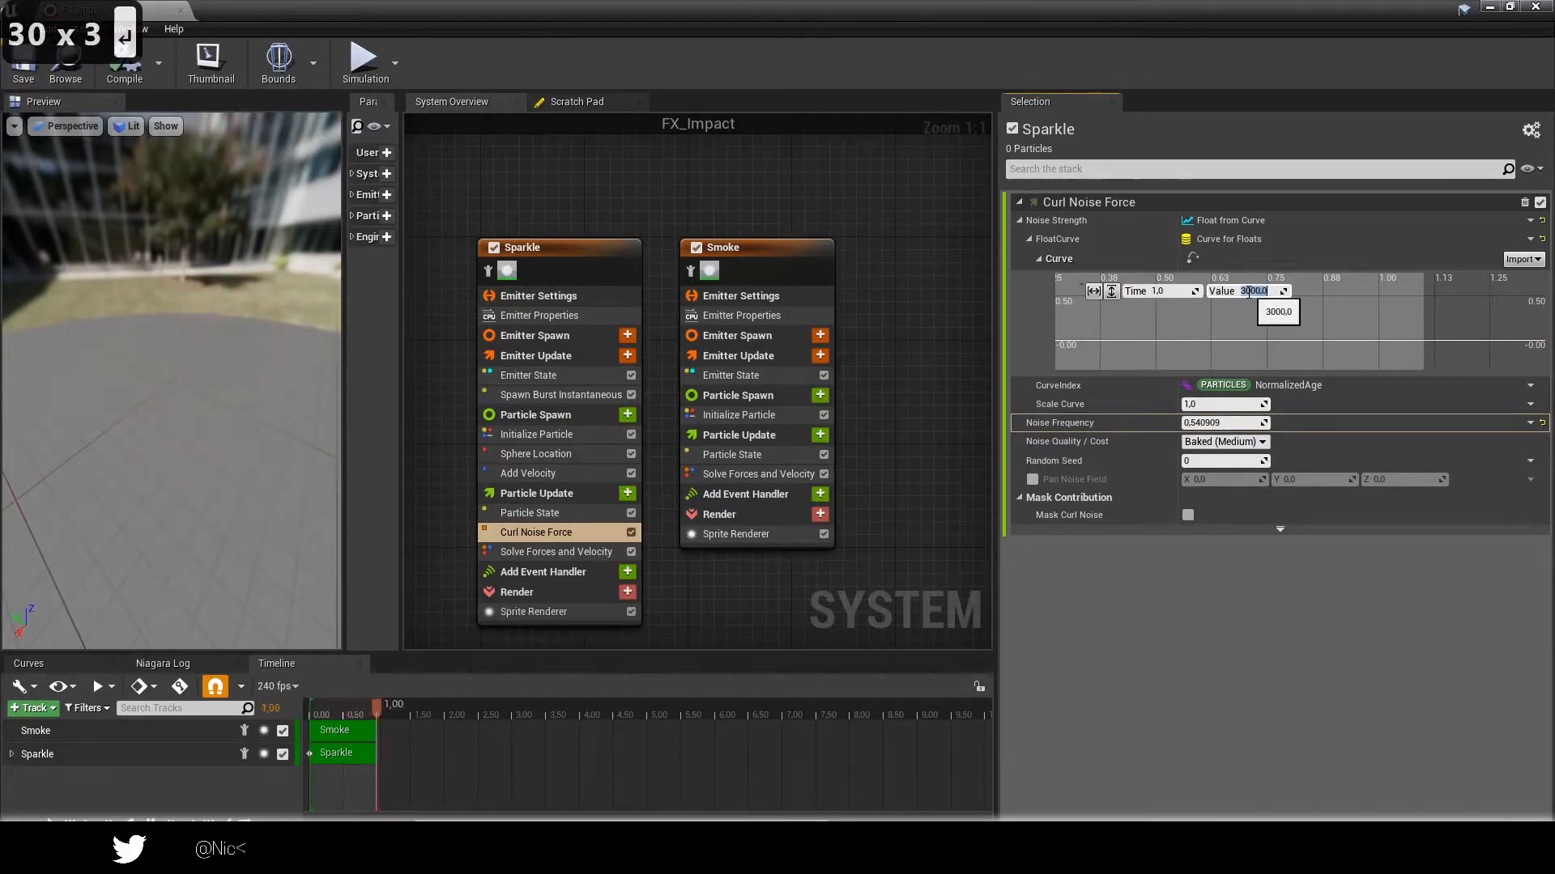
drag(280, 371, 166, 379)
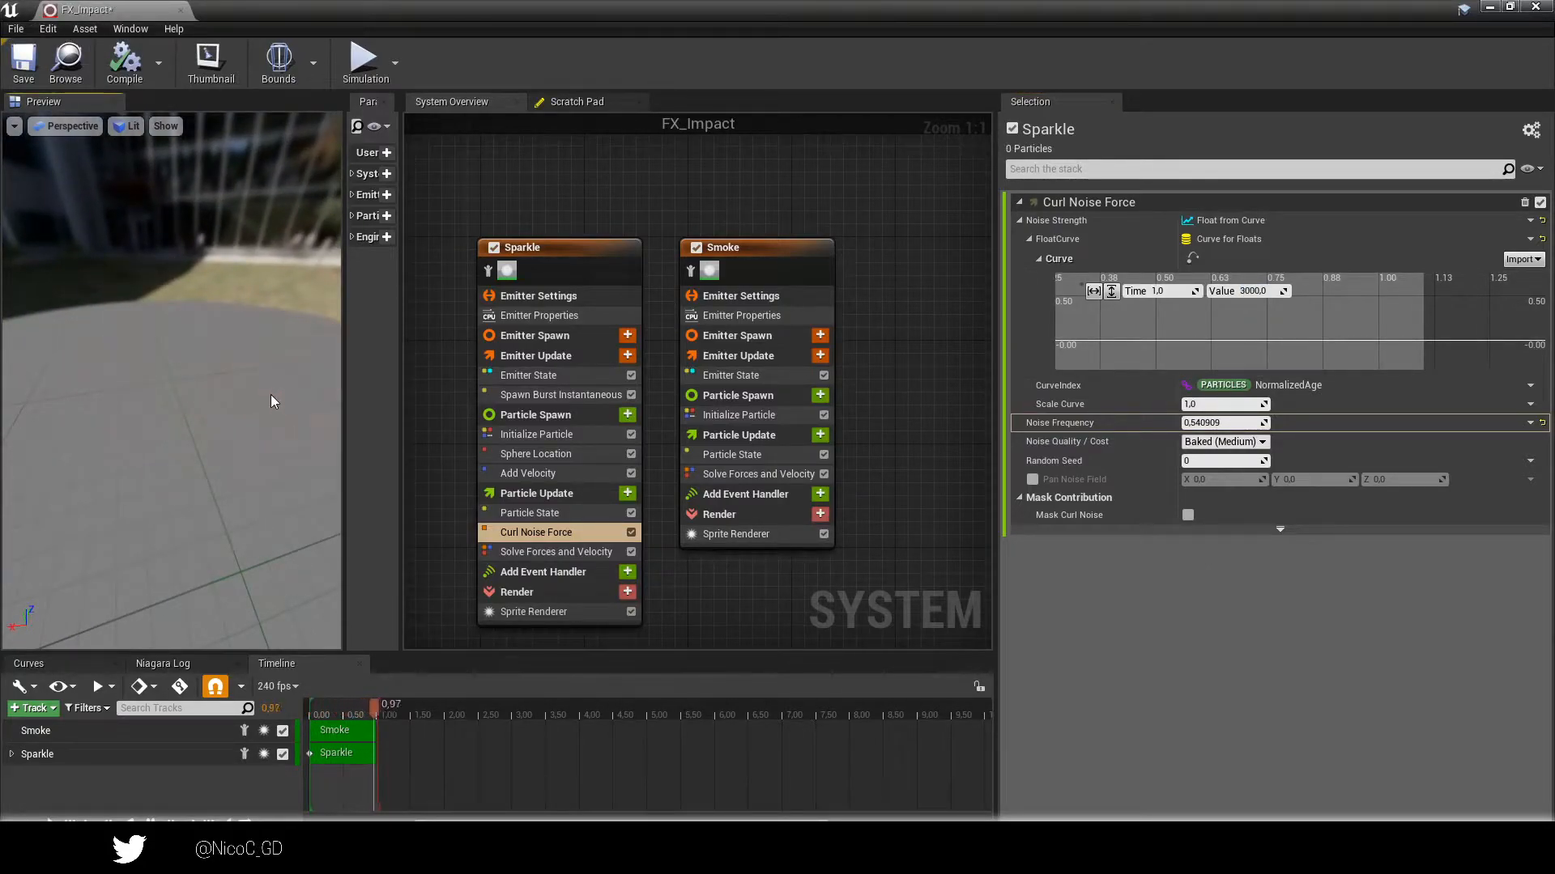
drag(225, 396, 219, 400)
mouse_move(215, 397)
mouse_down()
mouse_move(203, 389)
mouse_move(215, 397)
mouse_up()
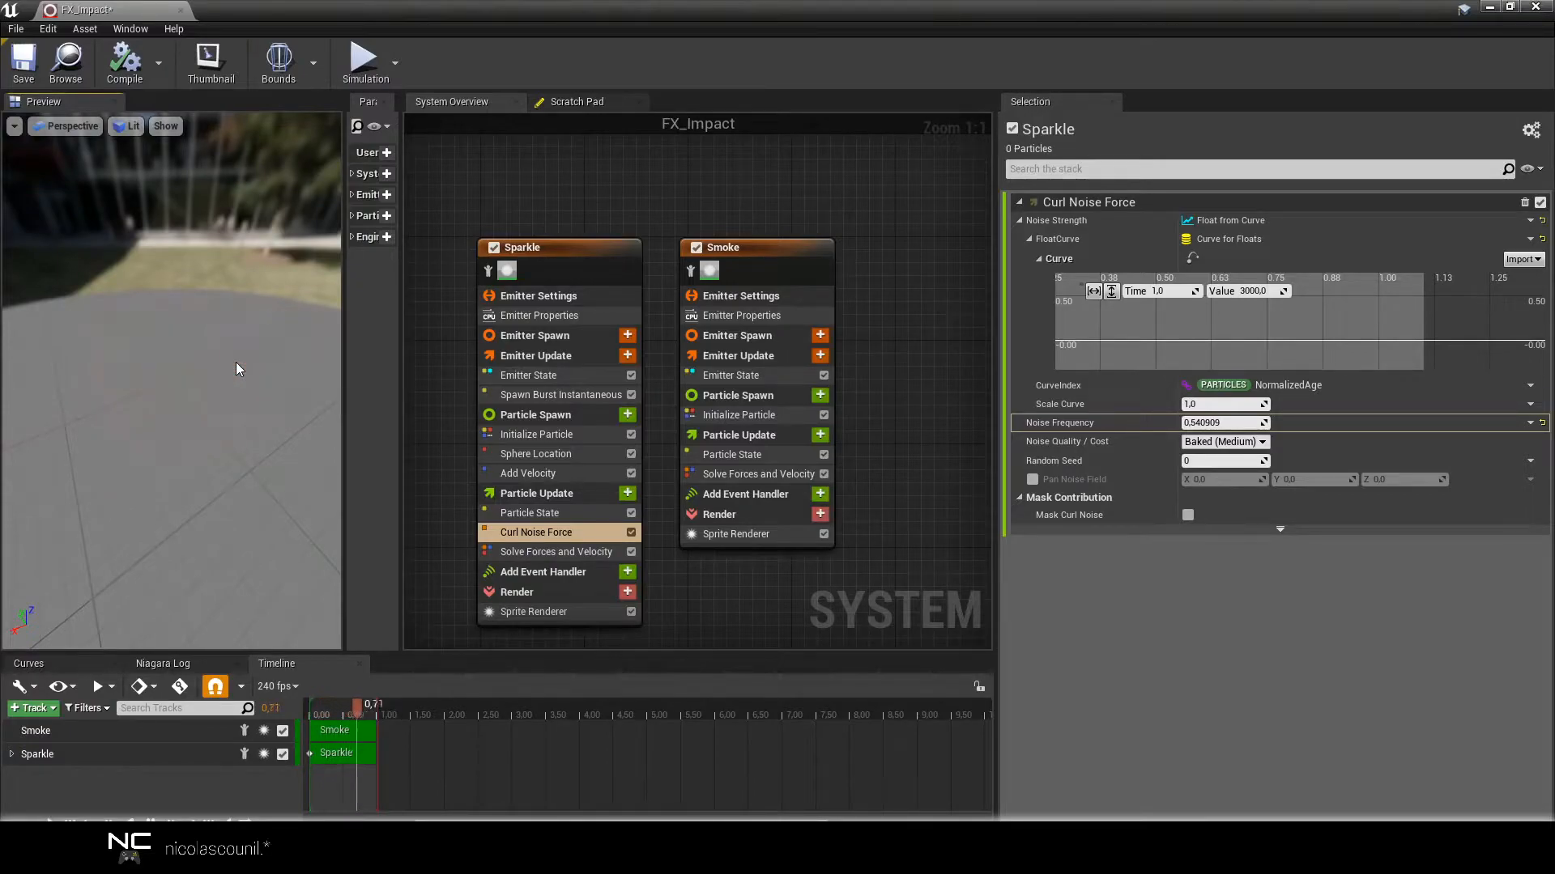
drag(217, 376, 205, 414)
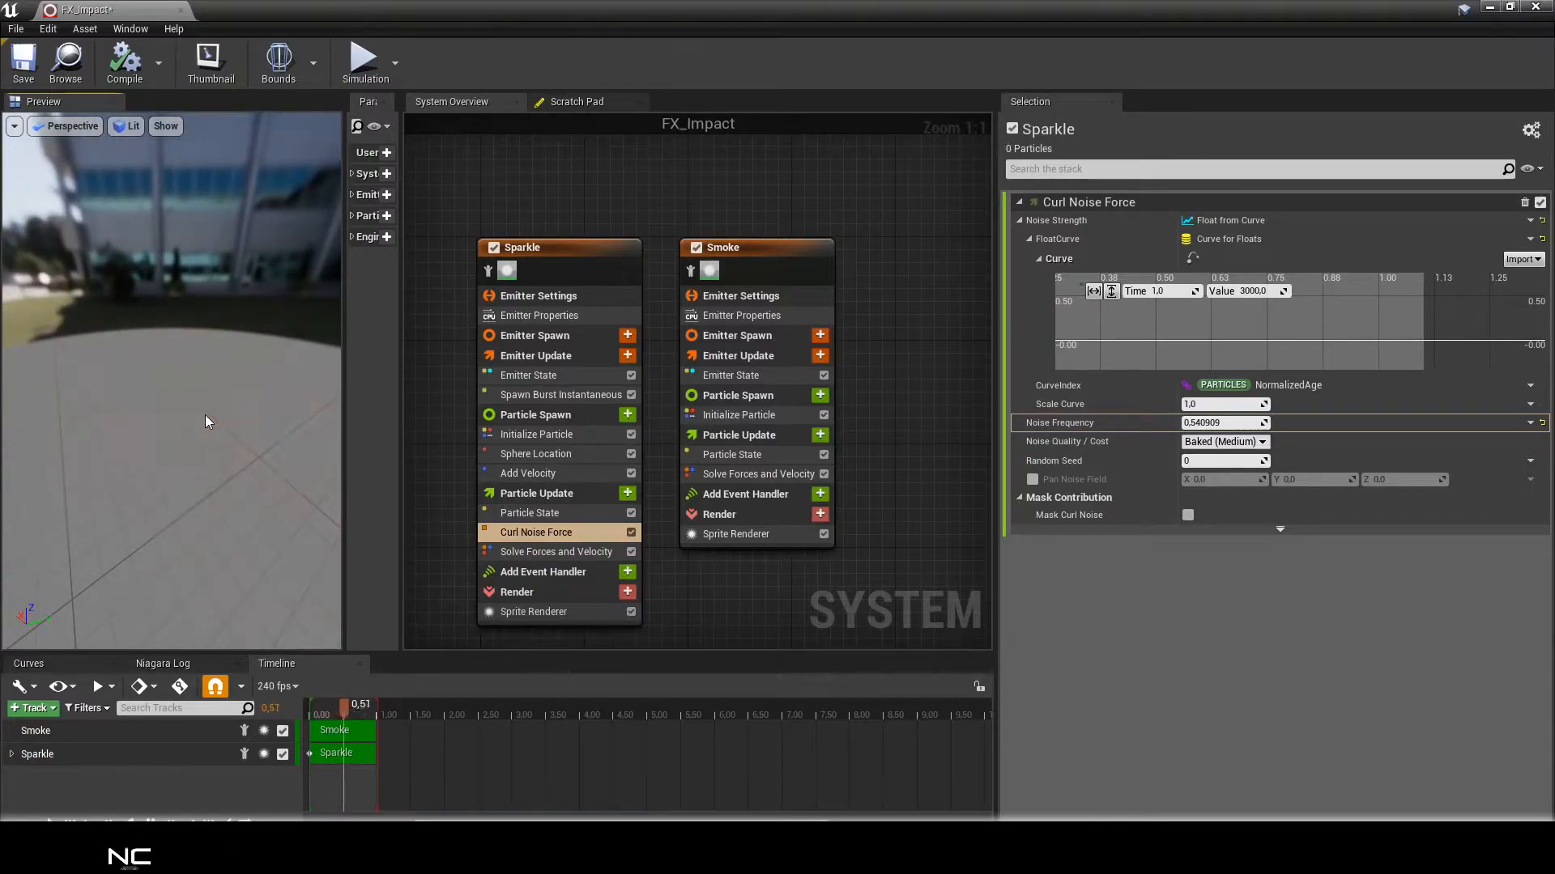
drag(180, 425, 195, 425)
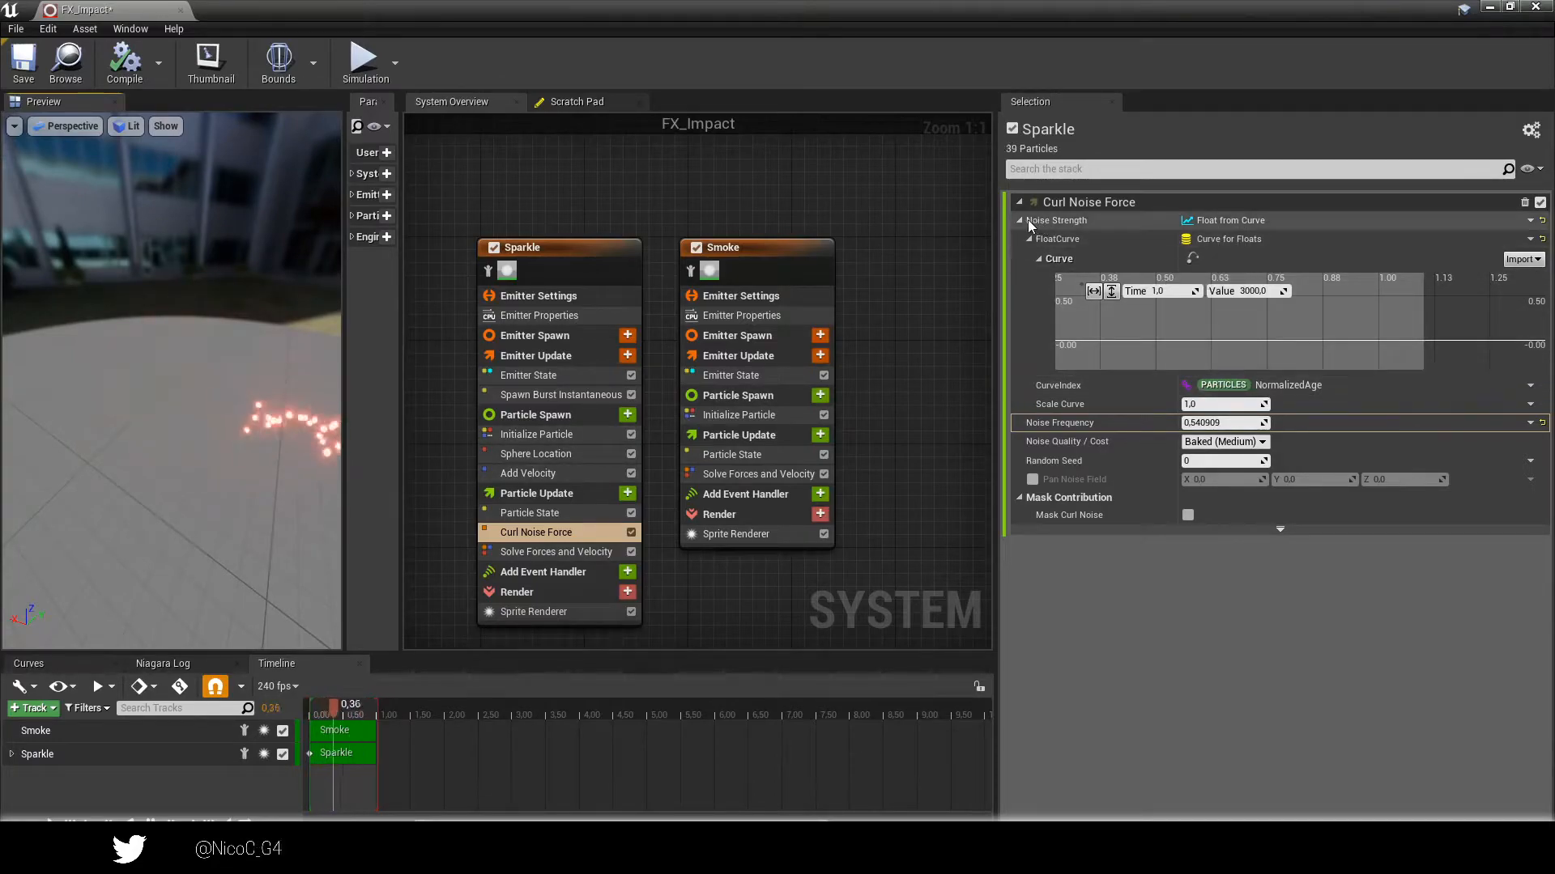
Fit the Noise Strength curve in its graph and set both keys to Auto cubic interpolation.
click(1112, 293)
click(1094, 293)
scroll(1226, 316, down, 4)
right_drag(1242, 318, 1228, 314)
drag(1193, 357, 1192, 357)
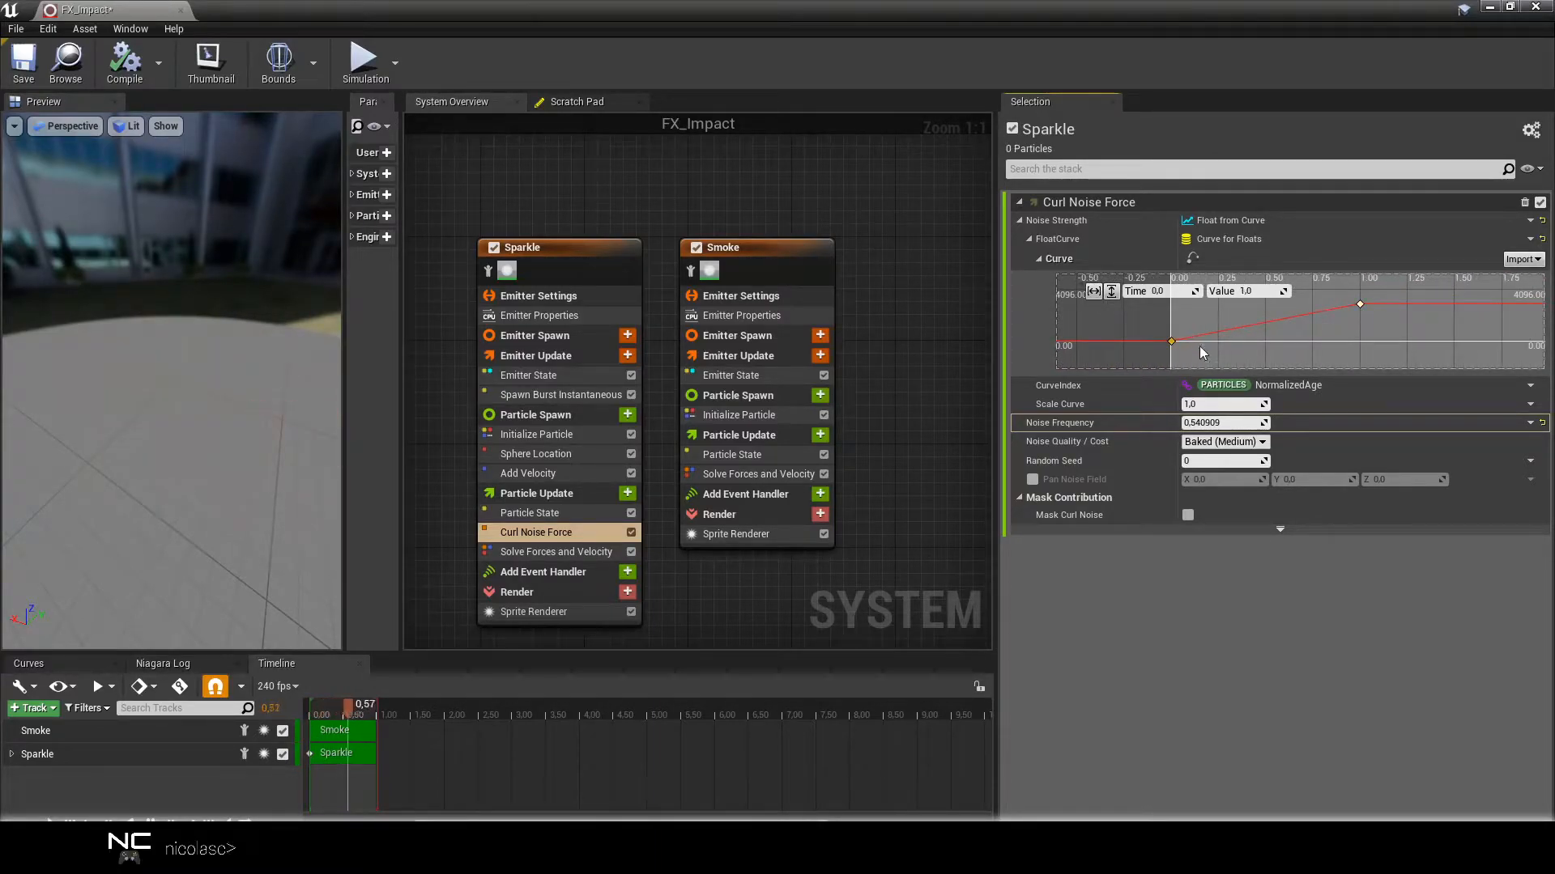
shift+click(1359, 304)
right_click(1361, 306)
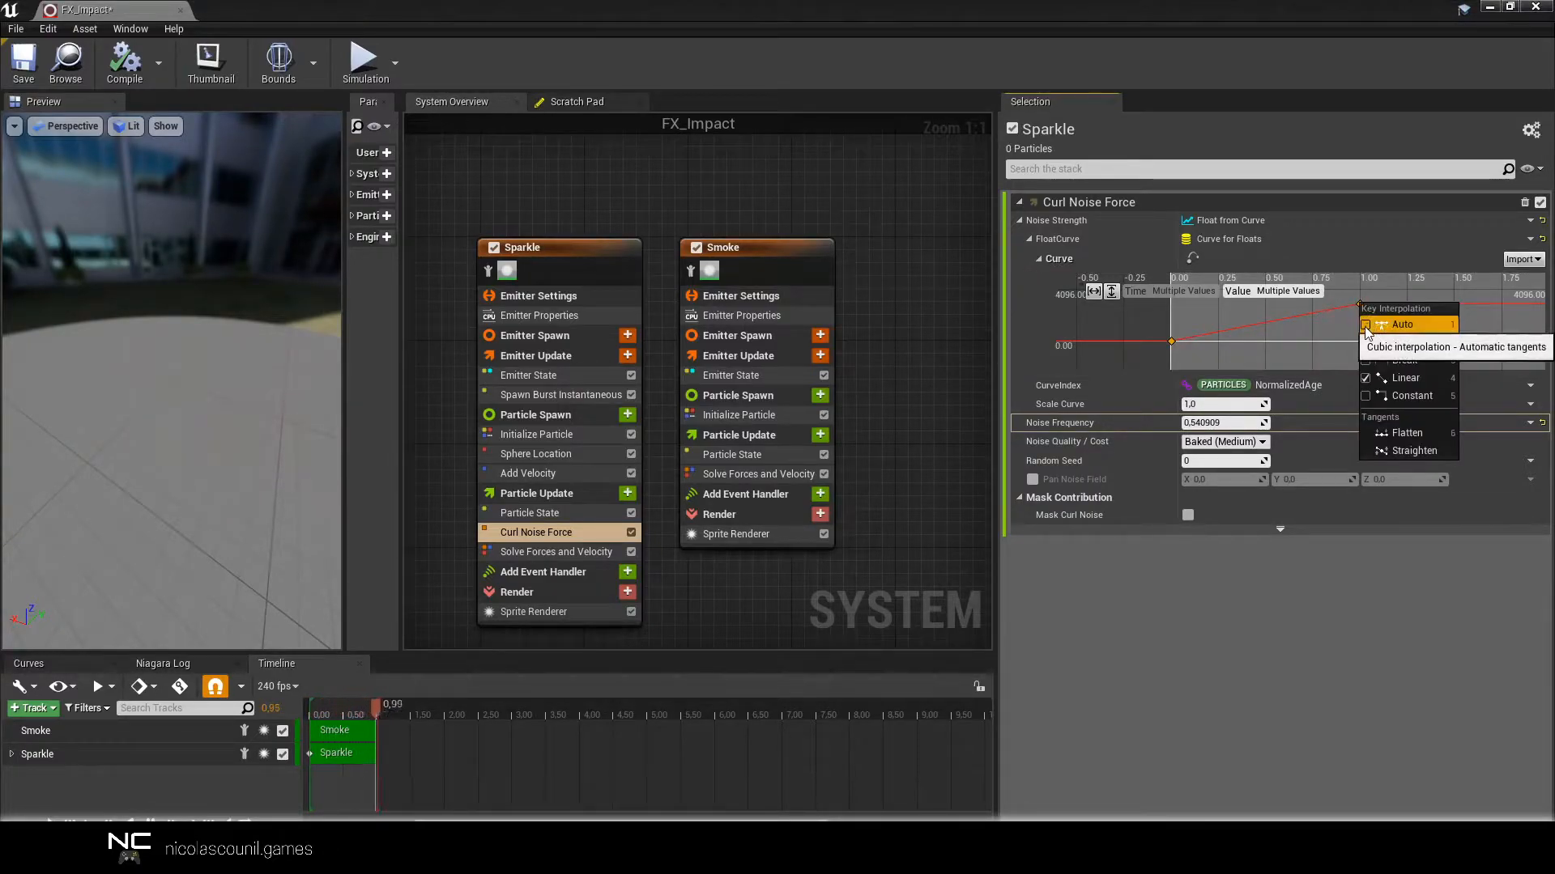
click(1376, 409)
Angle the end key's incoming tangent downward so the Noise Strength curve rises slowly at first, and collapse the Noise Strength settings.
click(1360, 305)
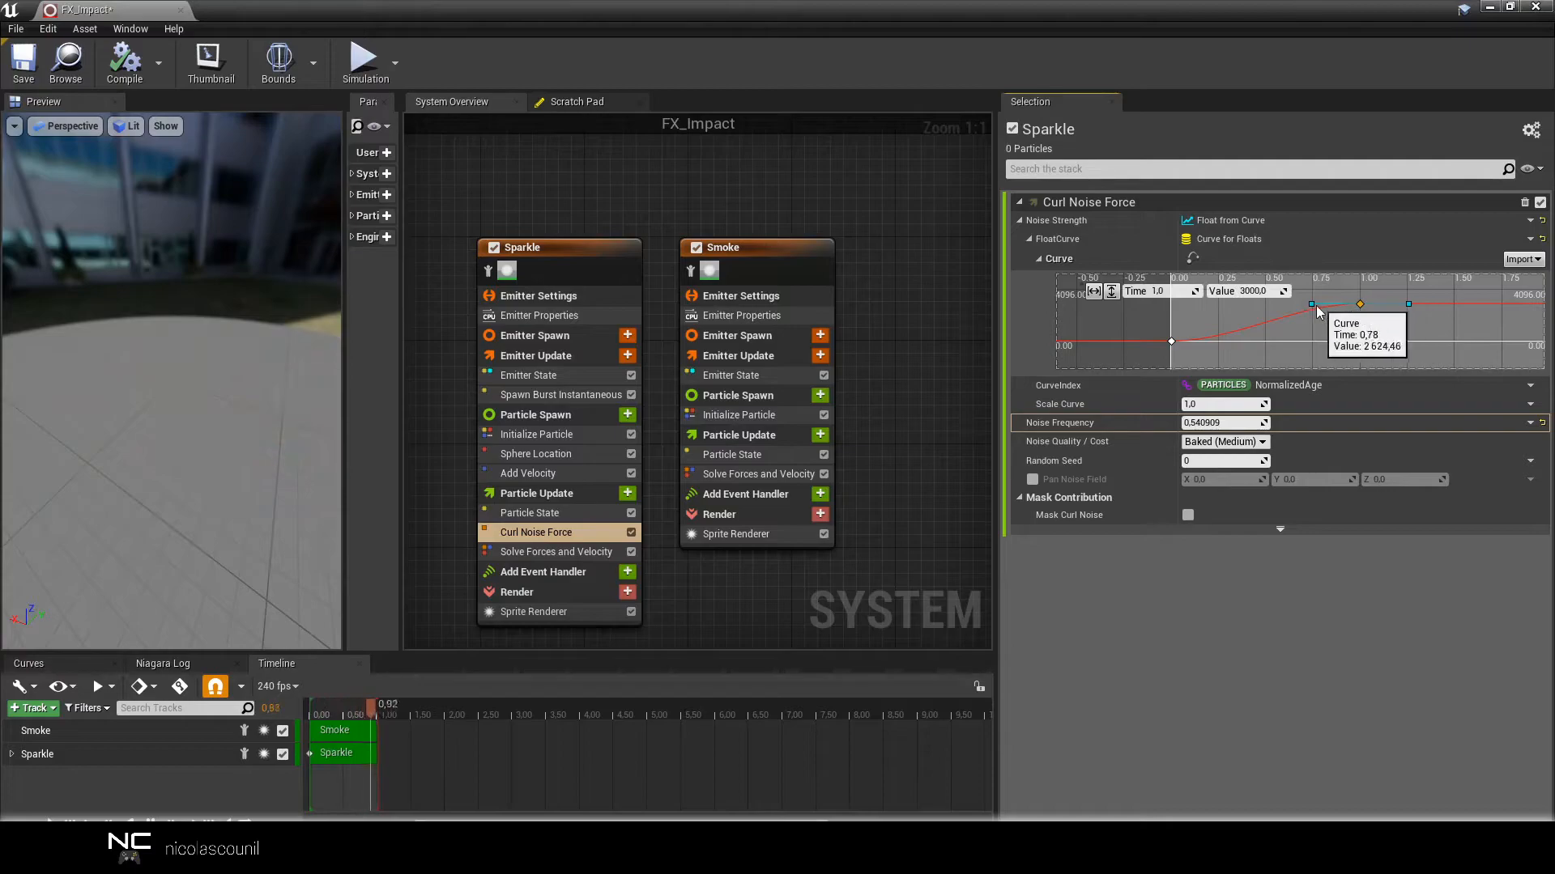
drag(1321, 326, 1322, 329)
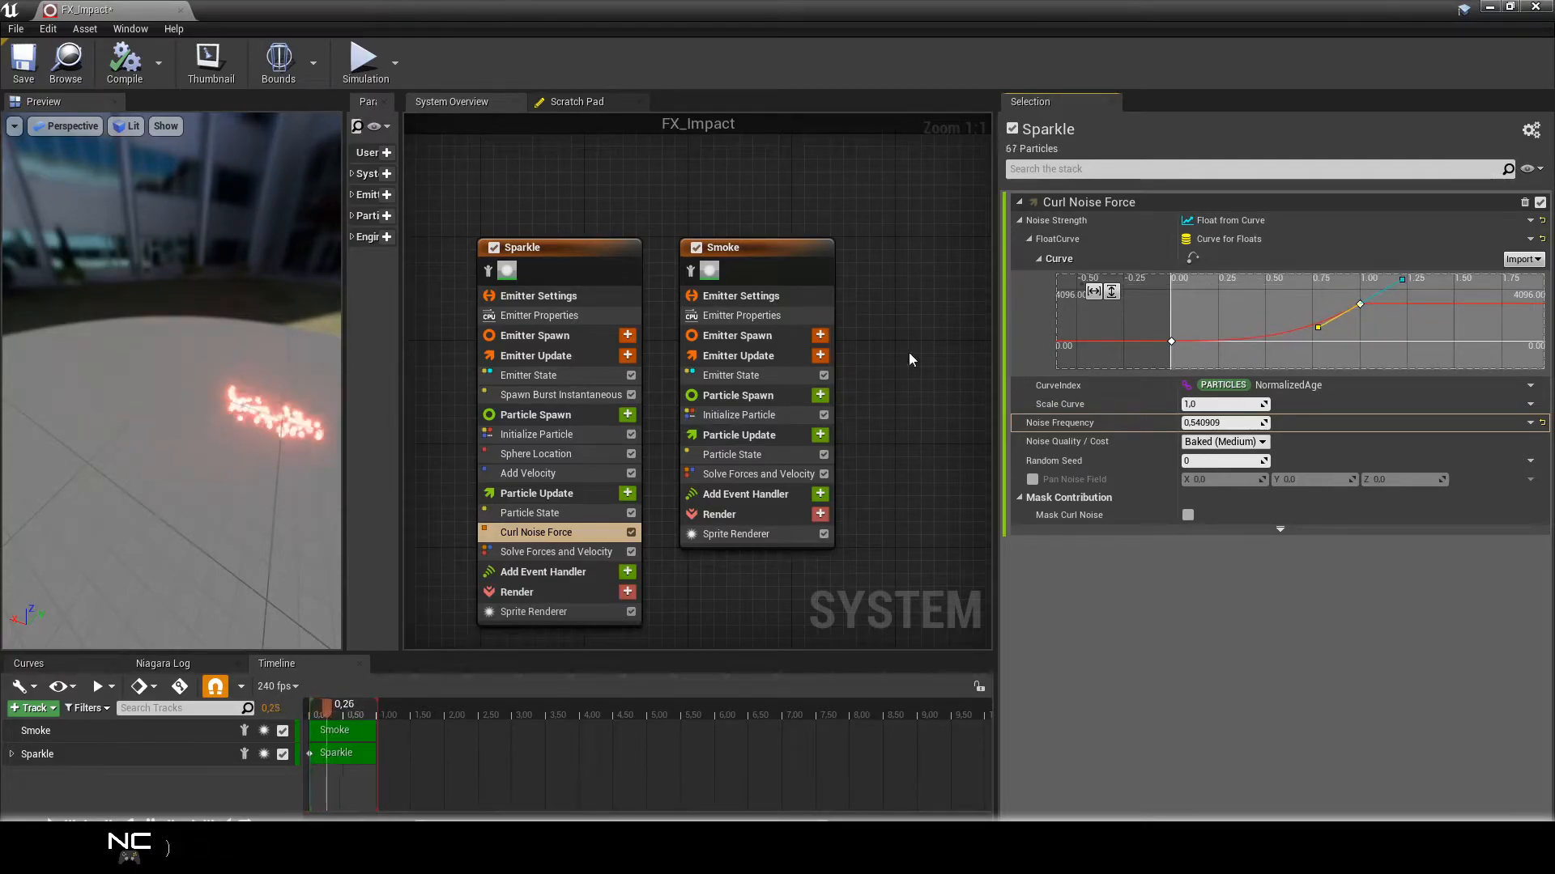
right_drag(232, 344, 180, 374)
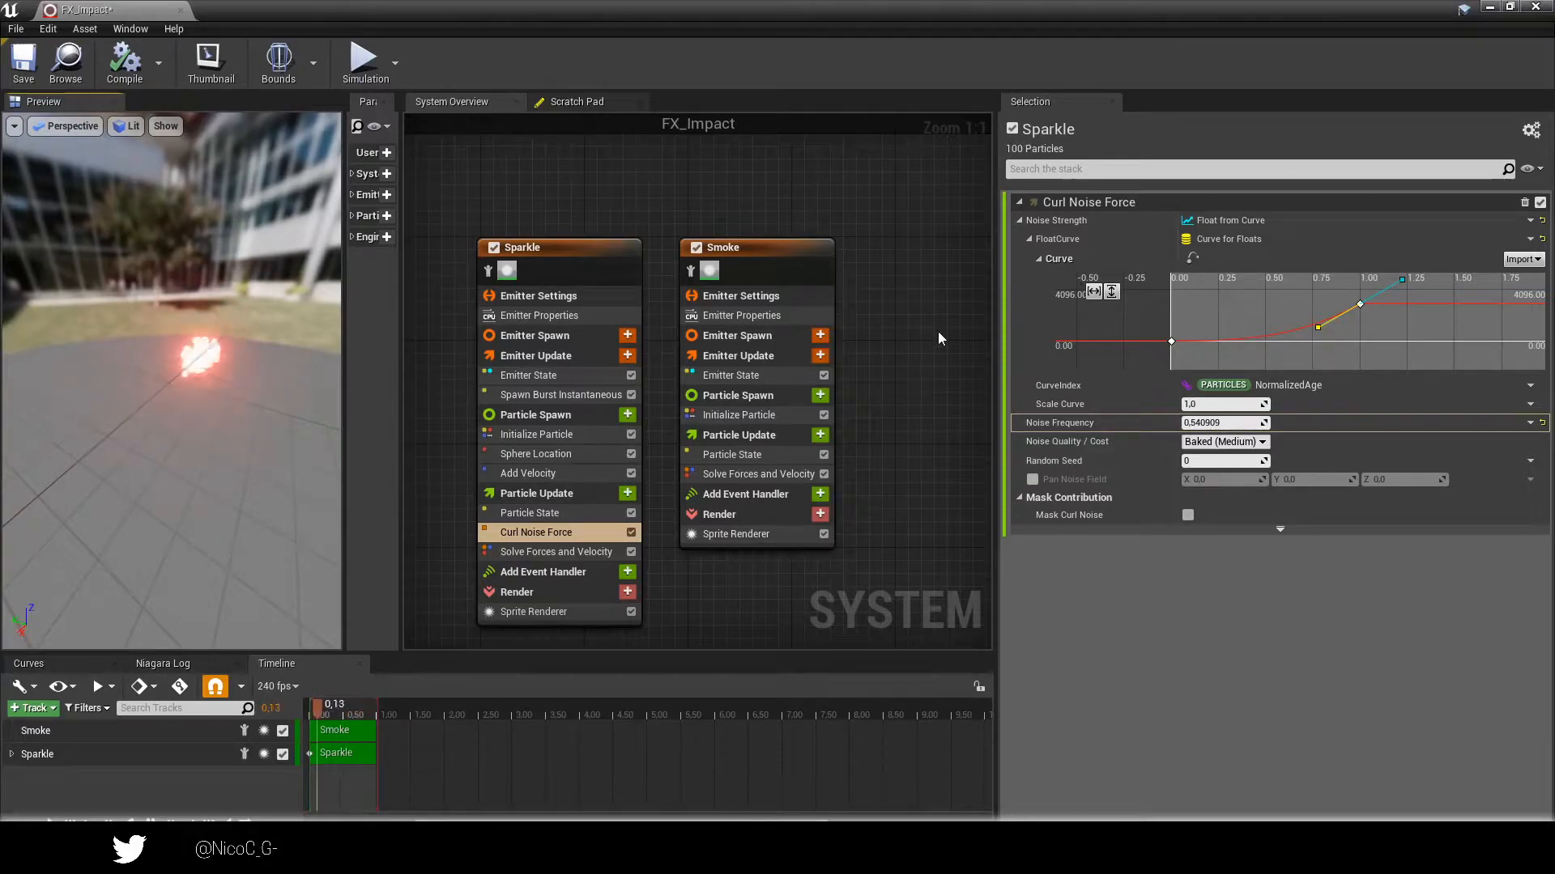
drag(1317, 338, 1296, 330)
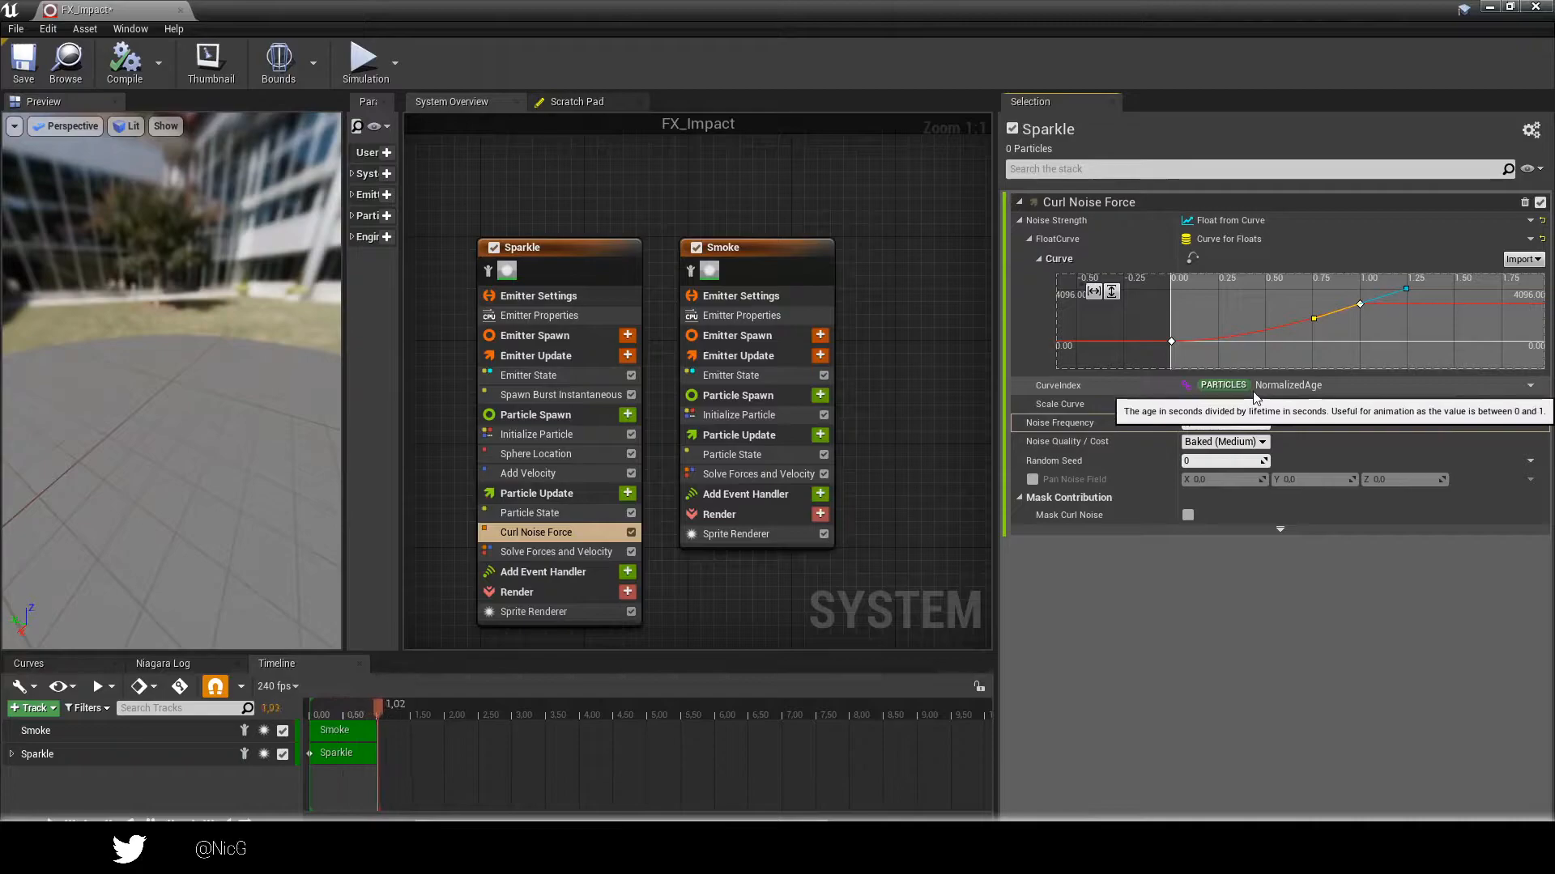
drag(194, 371, 194, 372)
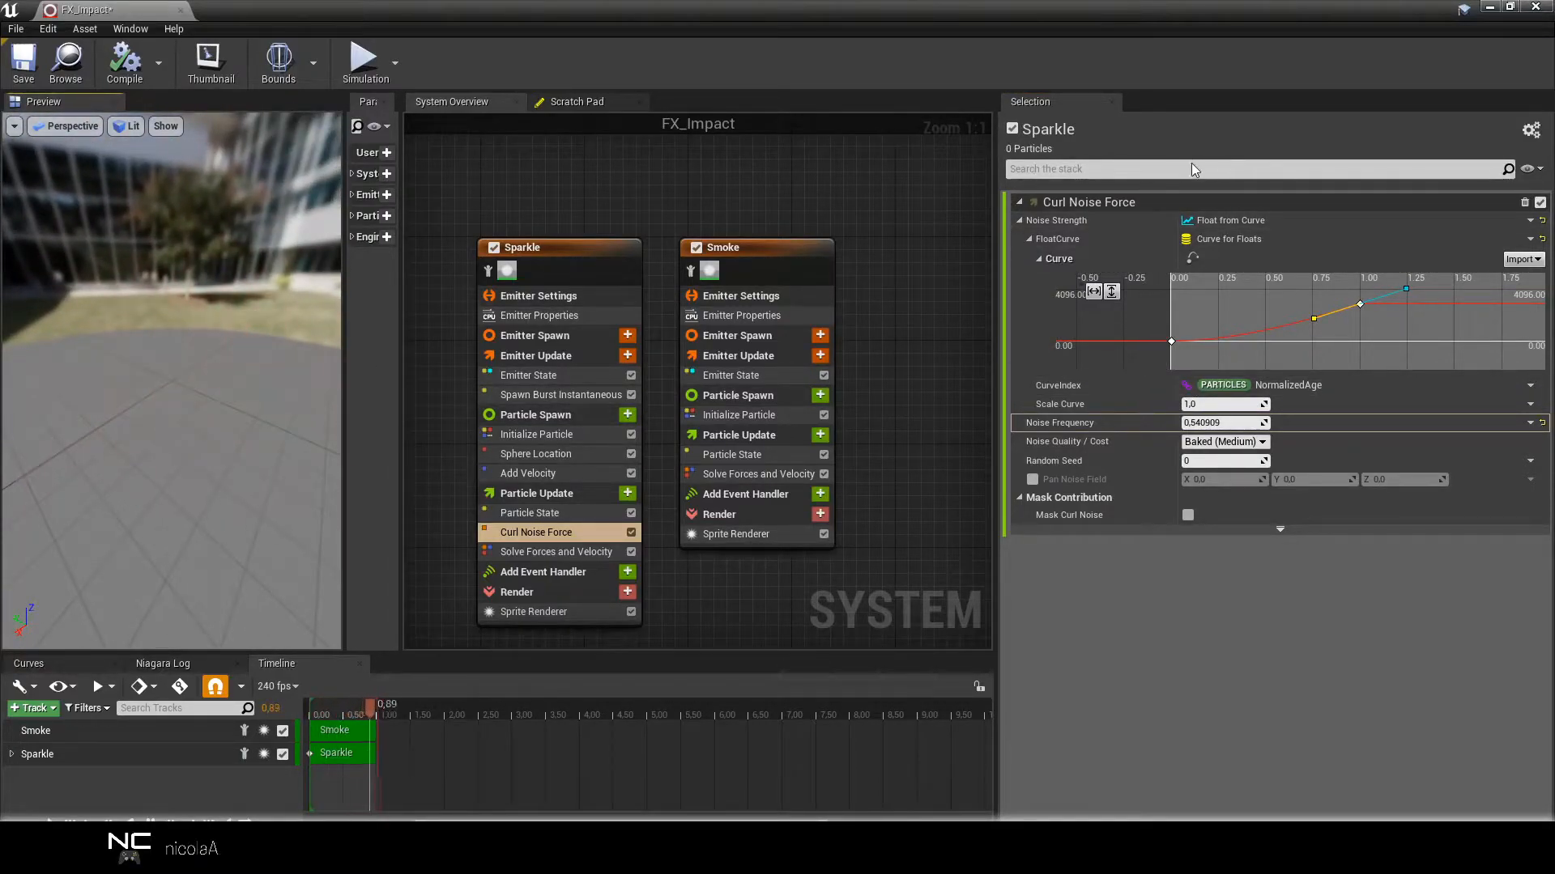
click(1018, 221)
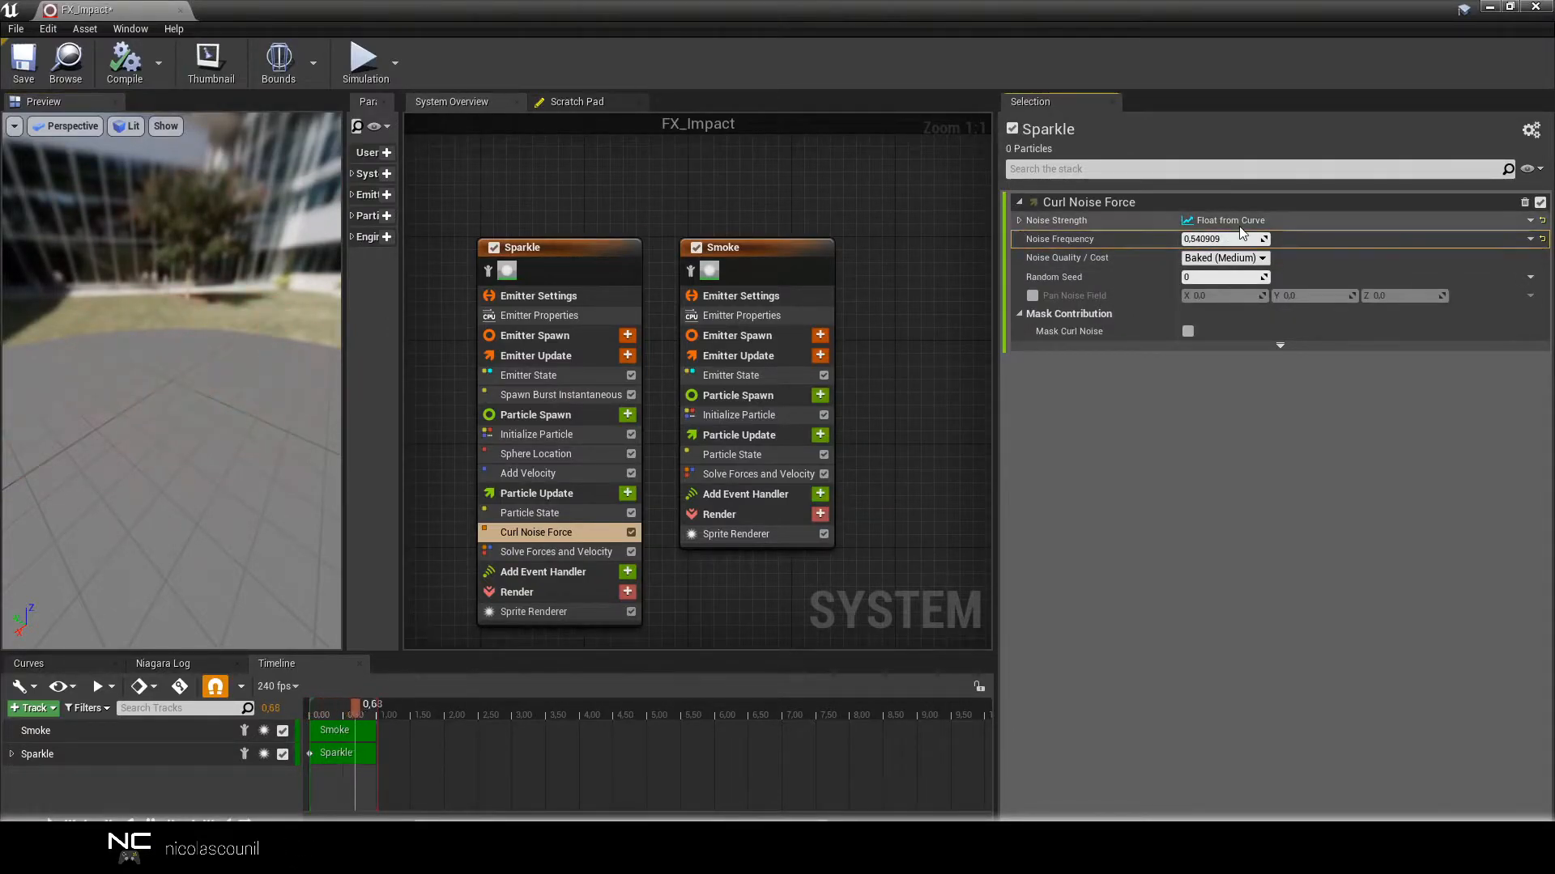
Reopen the Sparkle emitter's Curl Noise Force Noise Strength curve and set its end key's time to 0.5.
click(1018, 219)
click(530, 416)
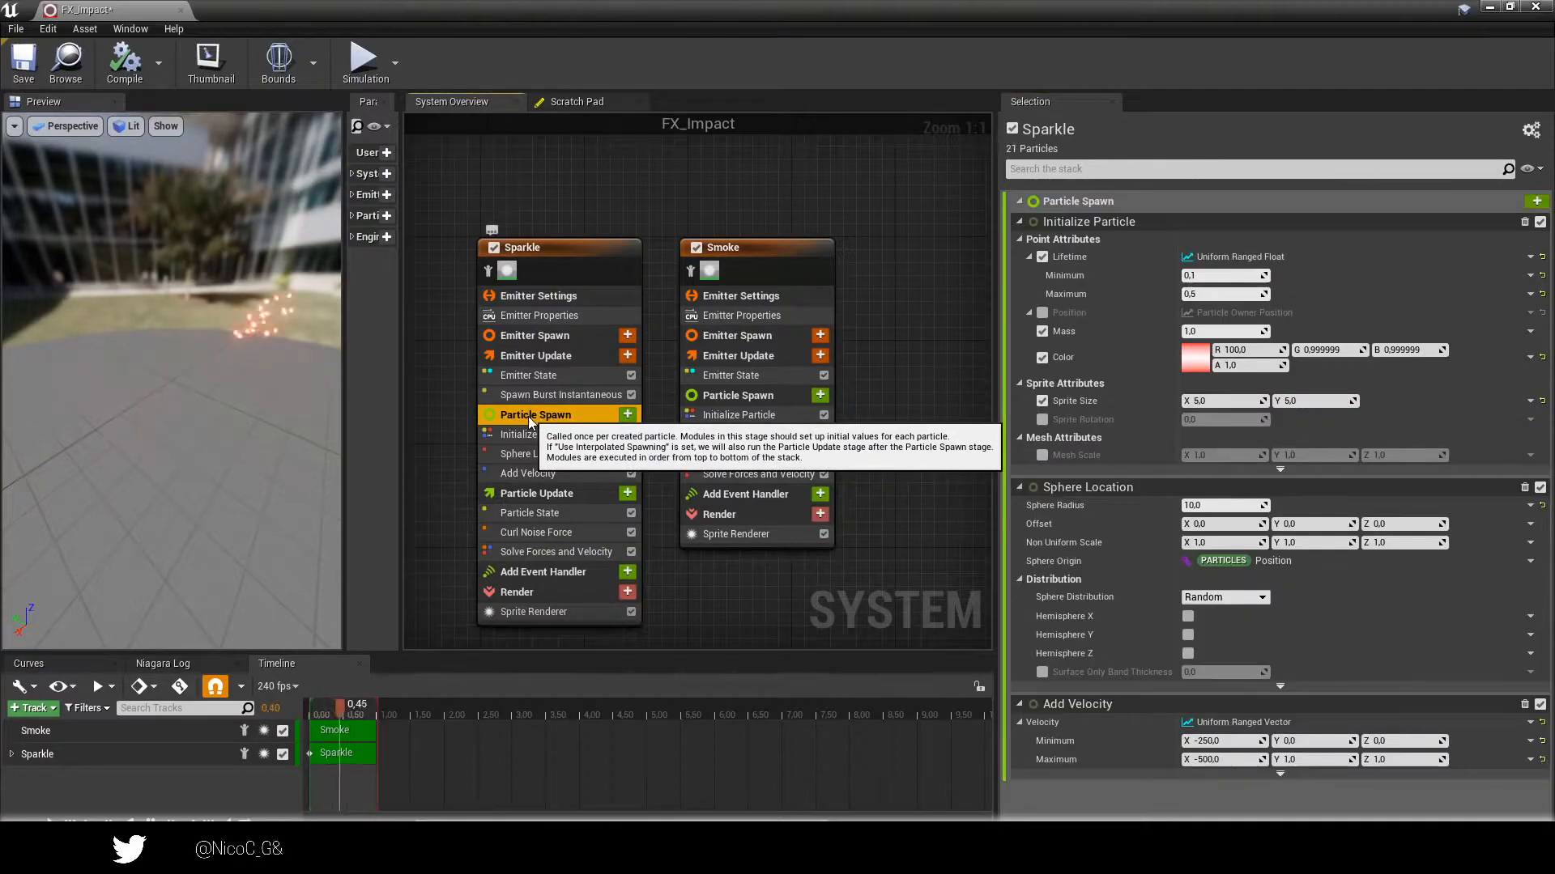
click(541, 532)
click(1362, 302)
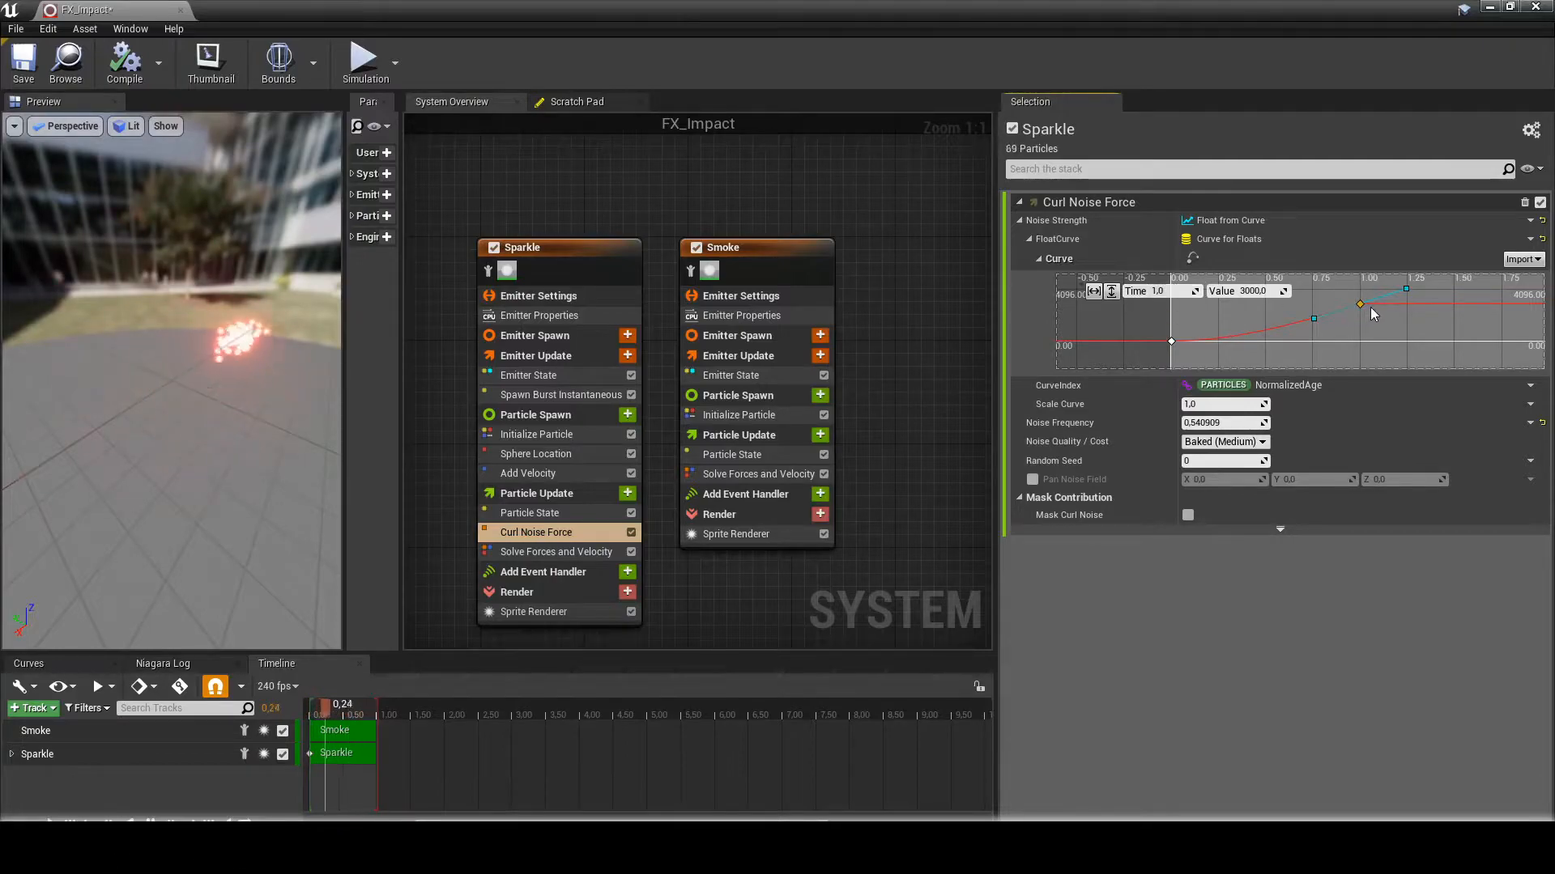
click(1156, 292)
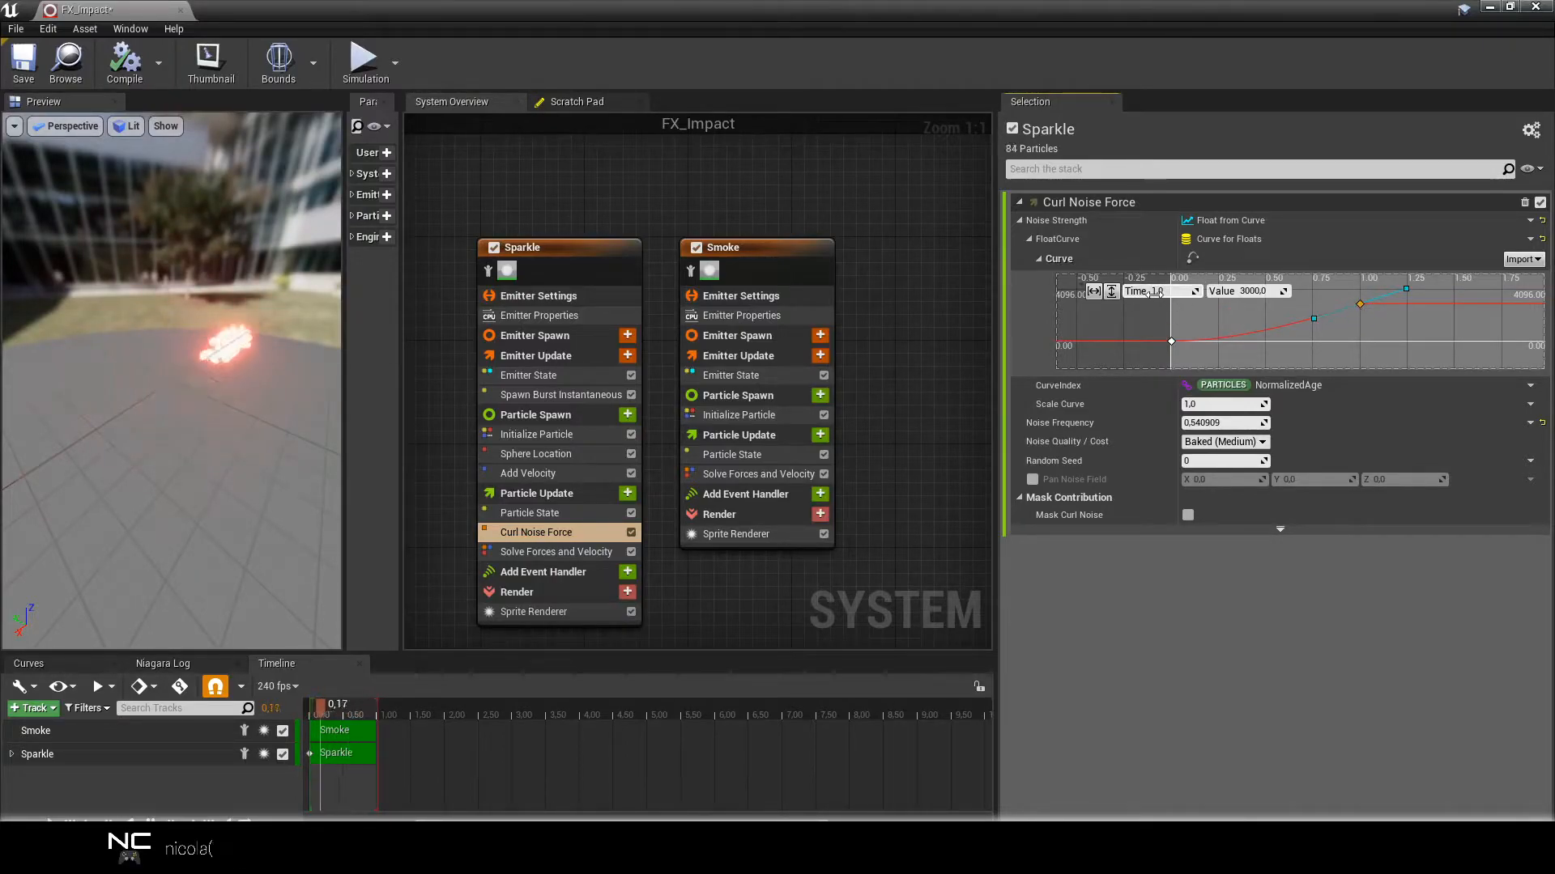
text(0.5)
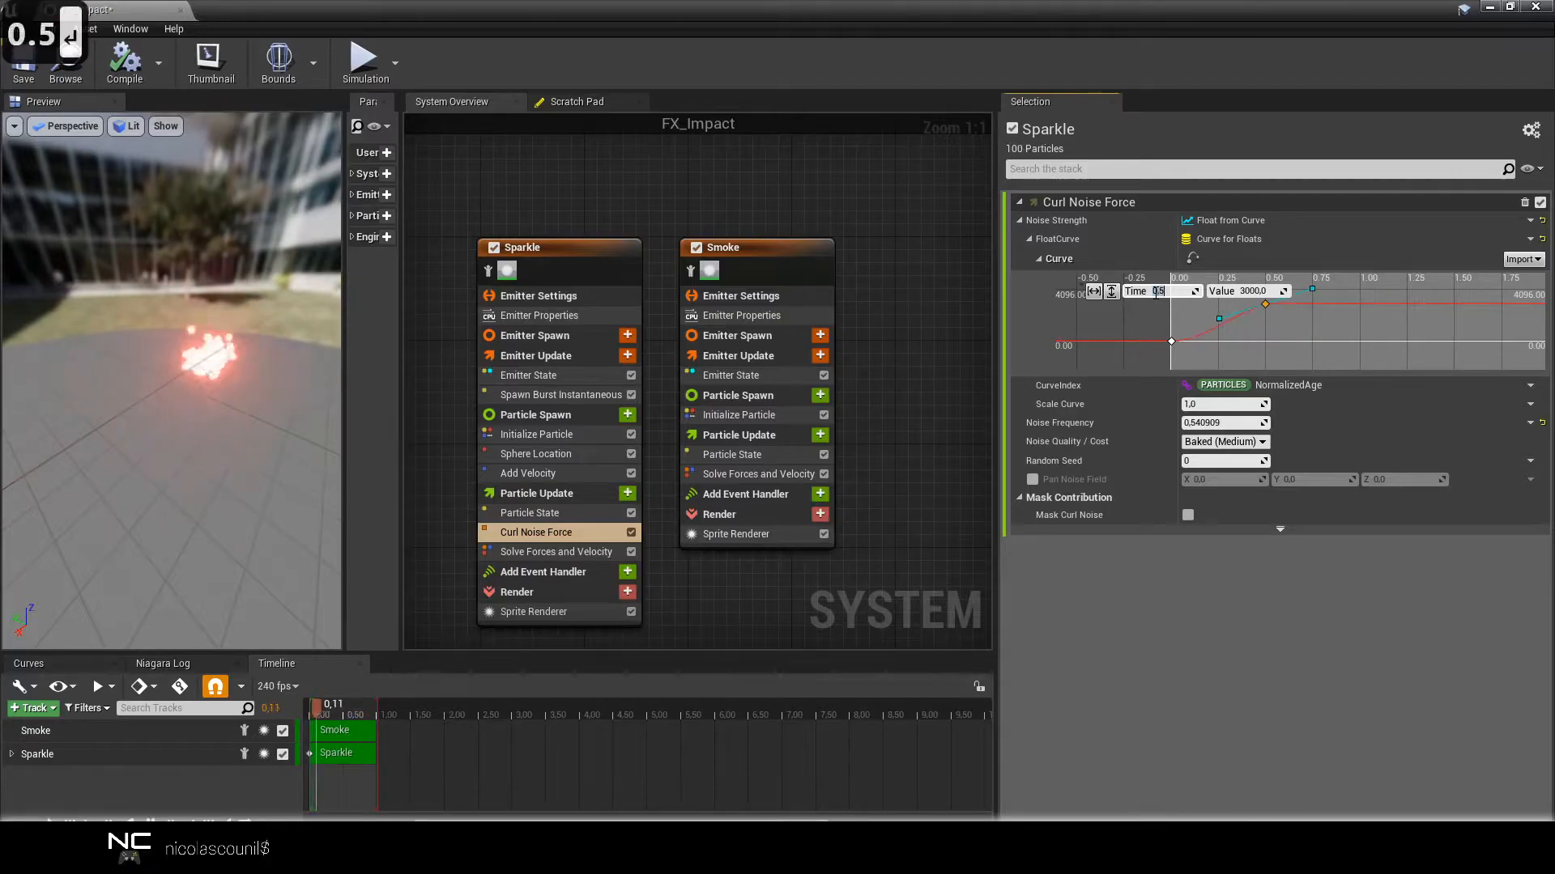
key(Return)
Try a value of 2000 for the Noise Strength curve's end key and check the particles in the preview.
click(1254, 292)
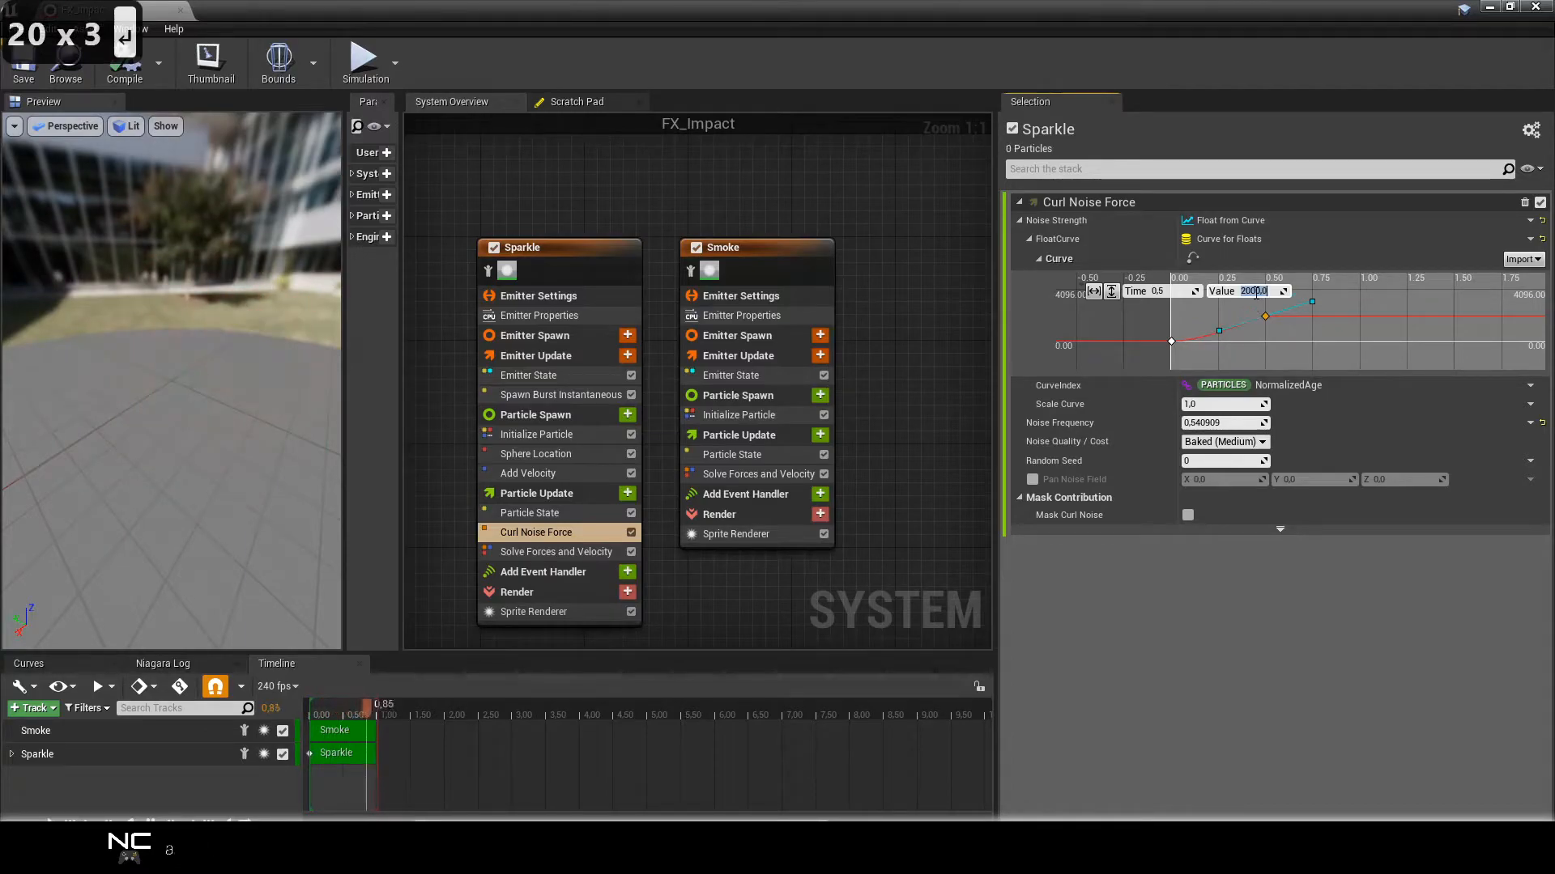
key(Return)
drag(196, 359, 191, 342)
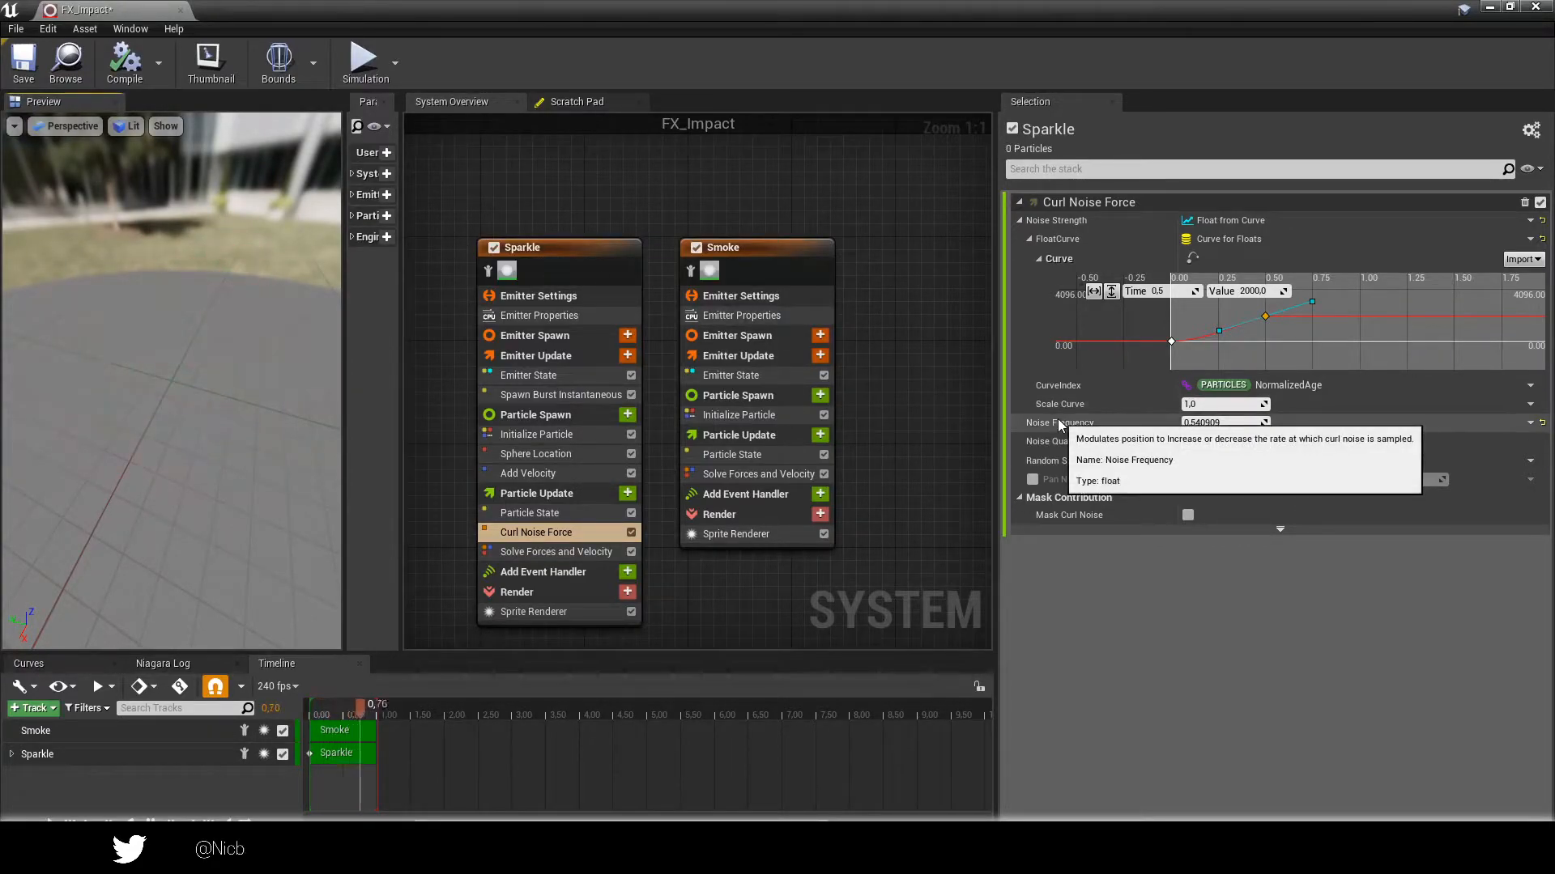
Set the Noise Strength curve's end key value to 2500 and collapse the Noise Strength settings.
click(1230, 296)
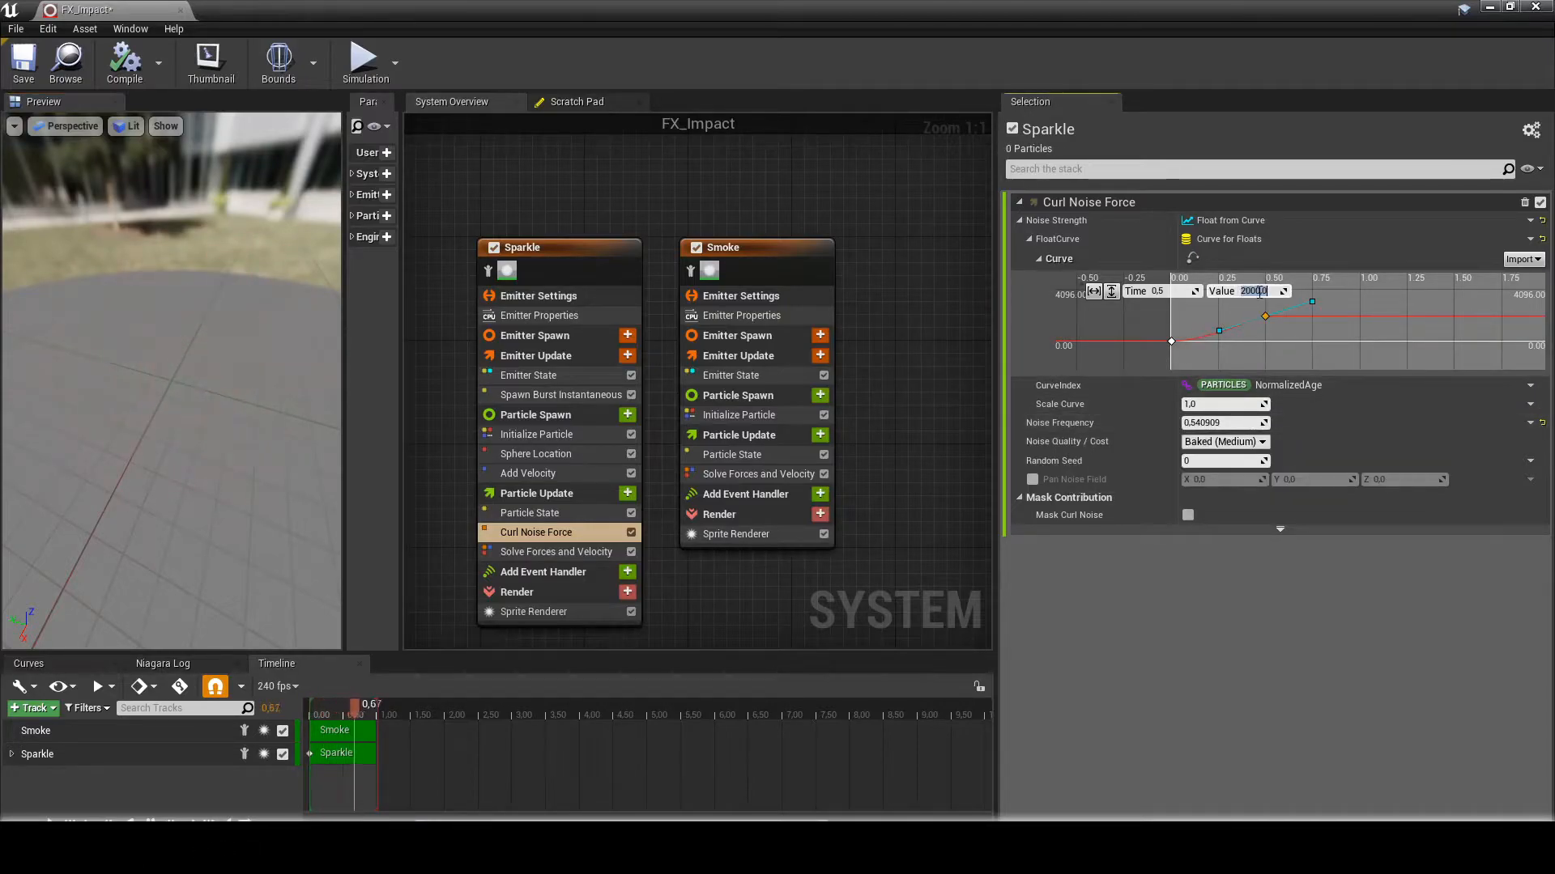
text(2500)
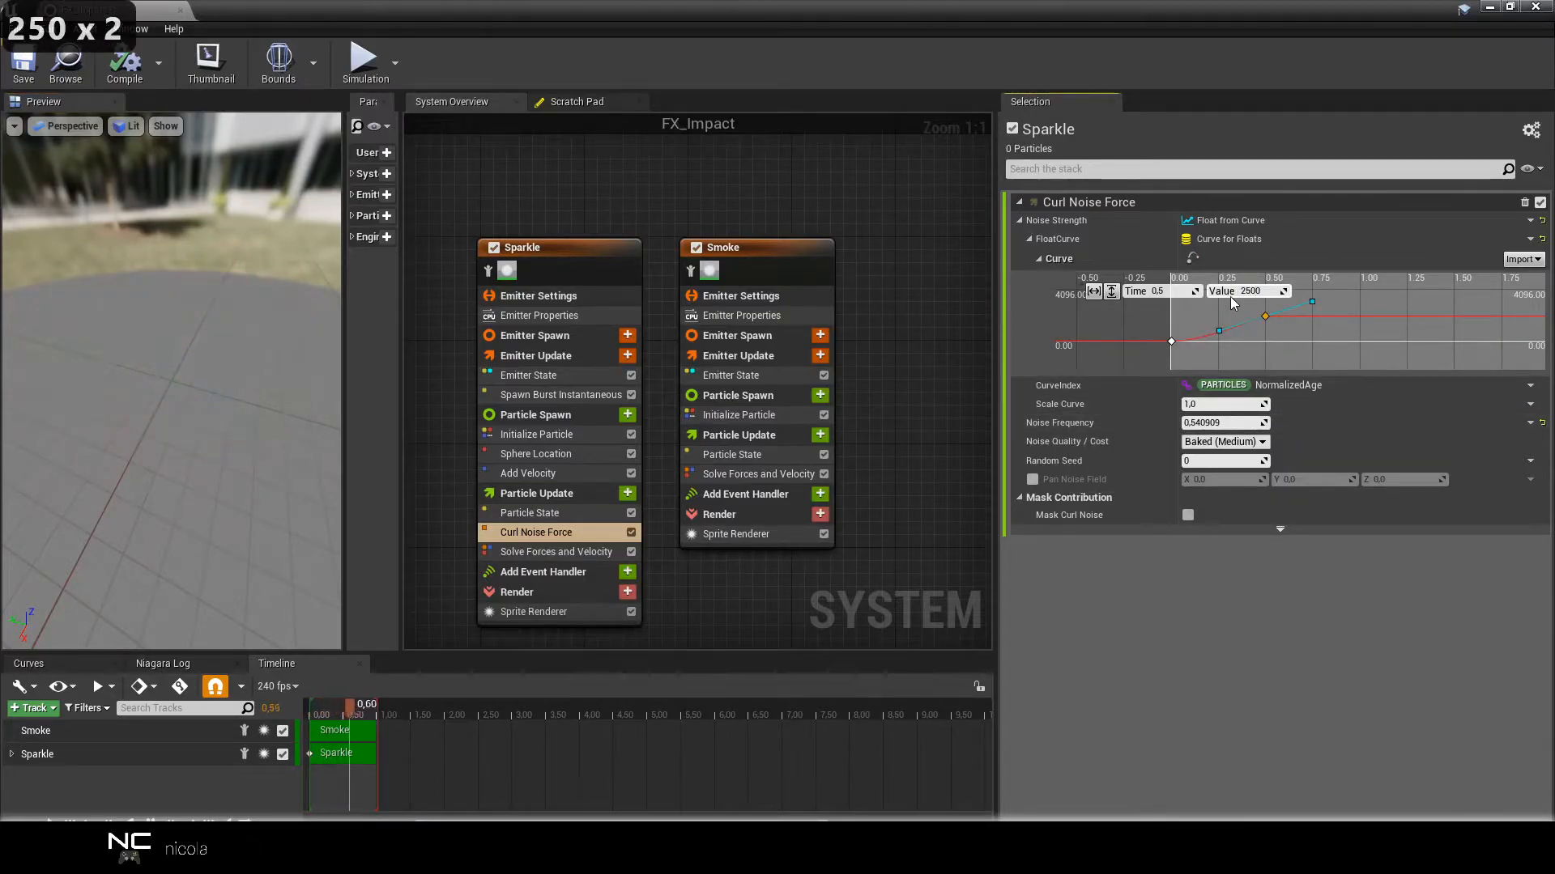
key(Return)
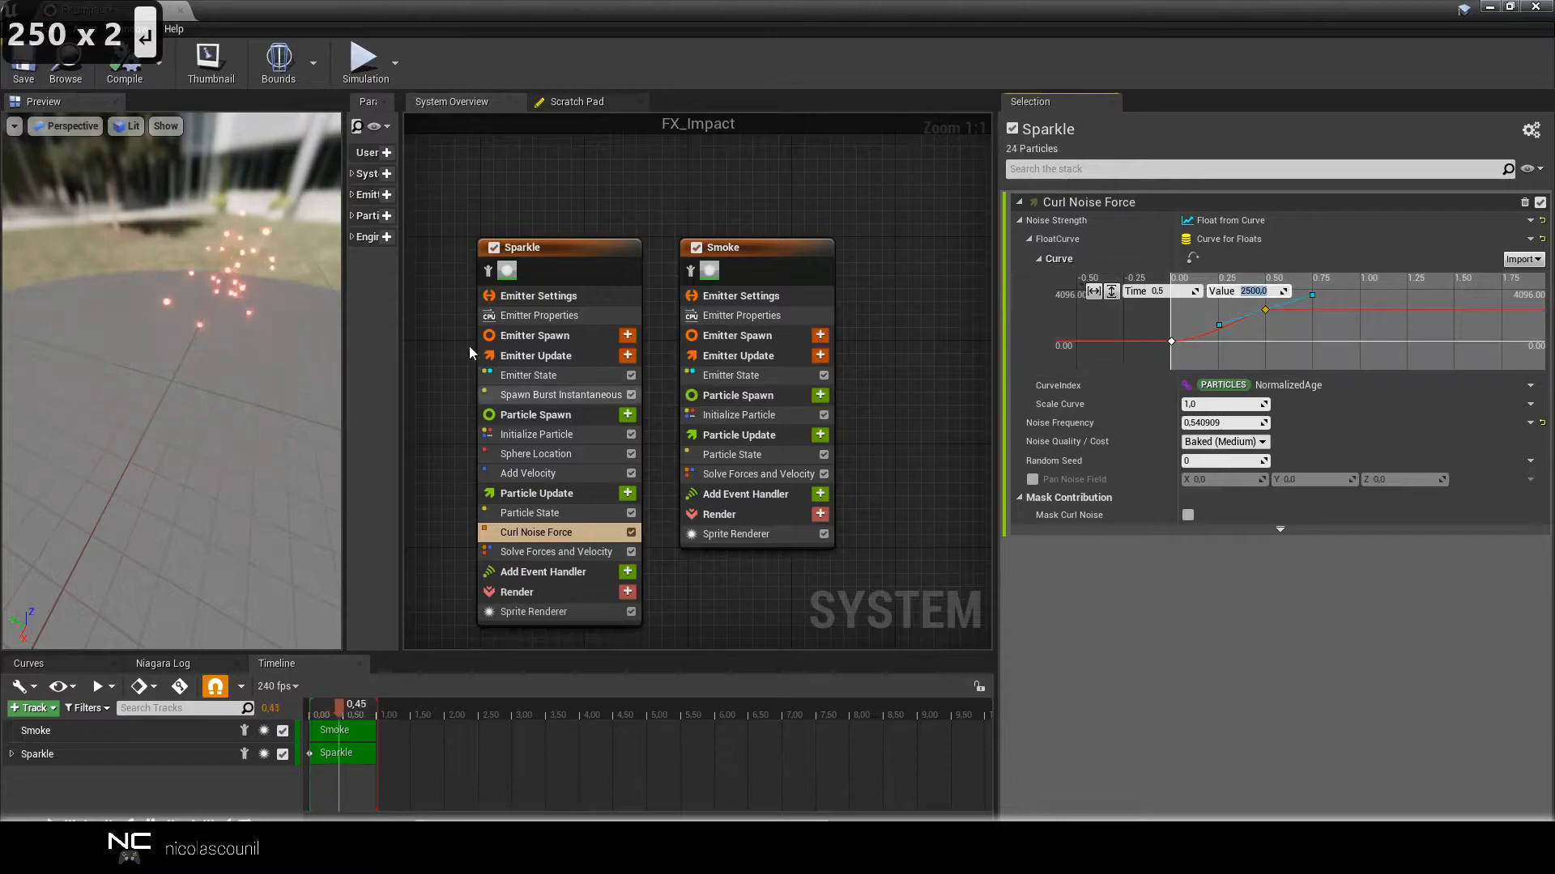
drag(69, 366, 106, 366)
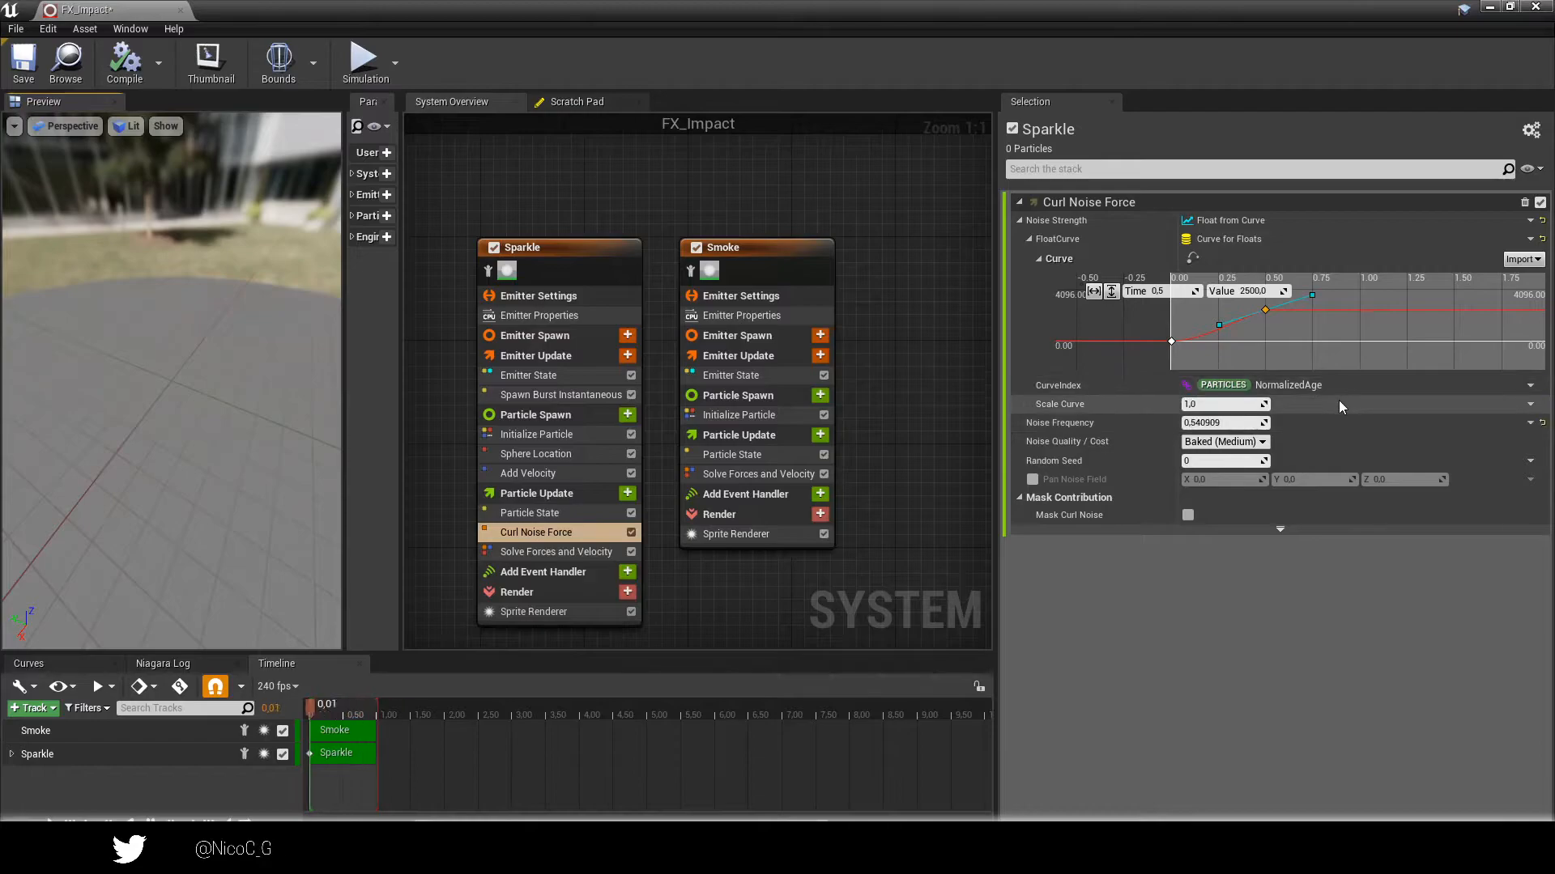
click(1019, 220)
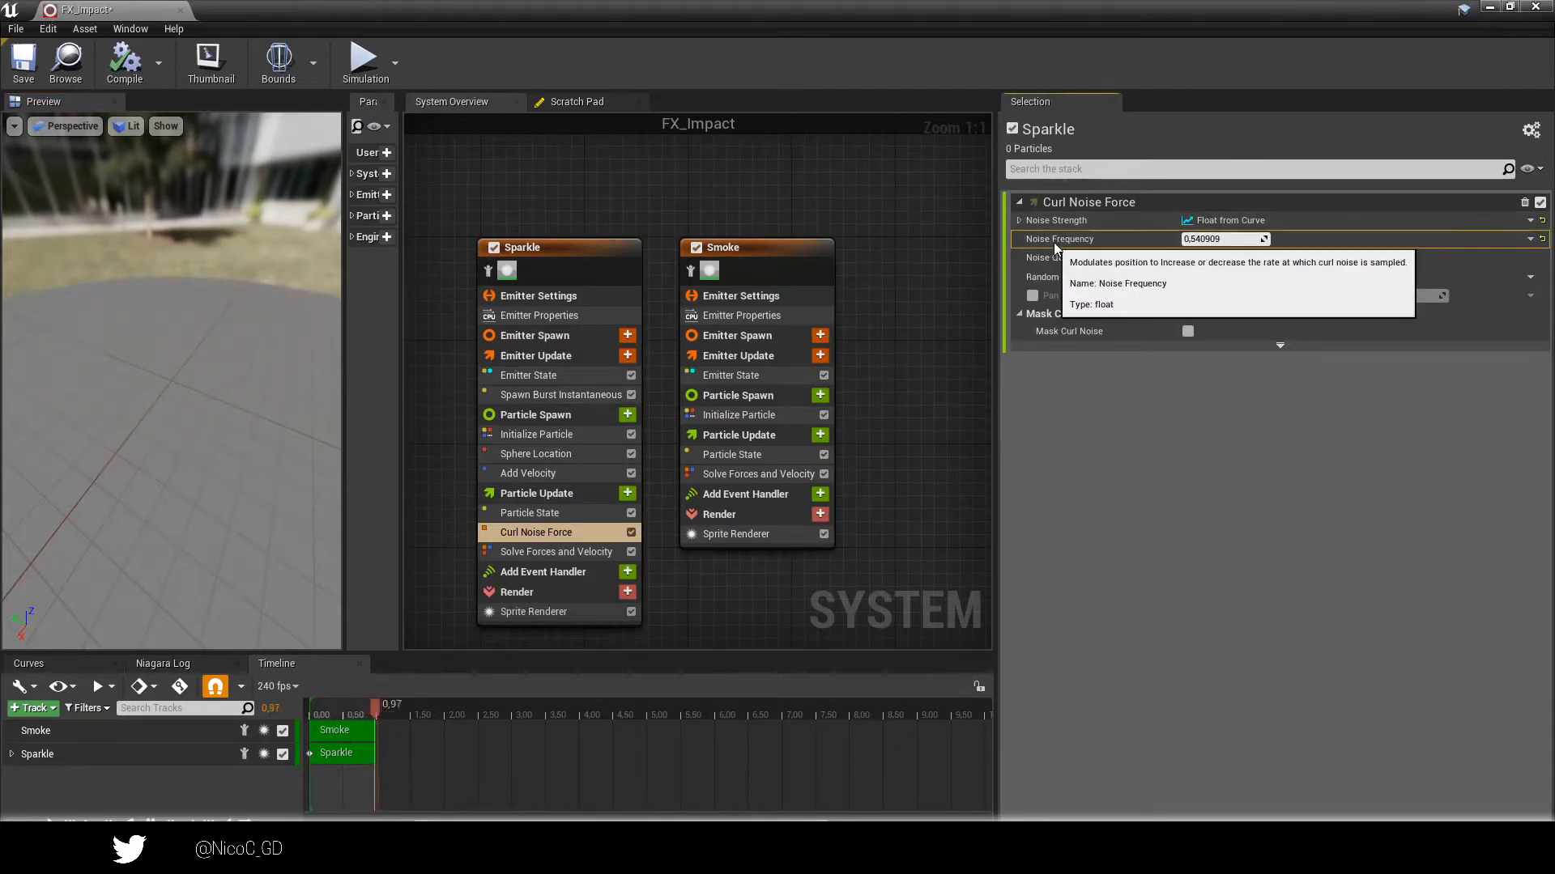
Drive the Curl Noise Force's Noise Frequency with a Float from Curve dynamic input.
click(1529, 238)
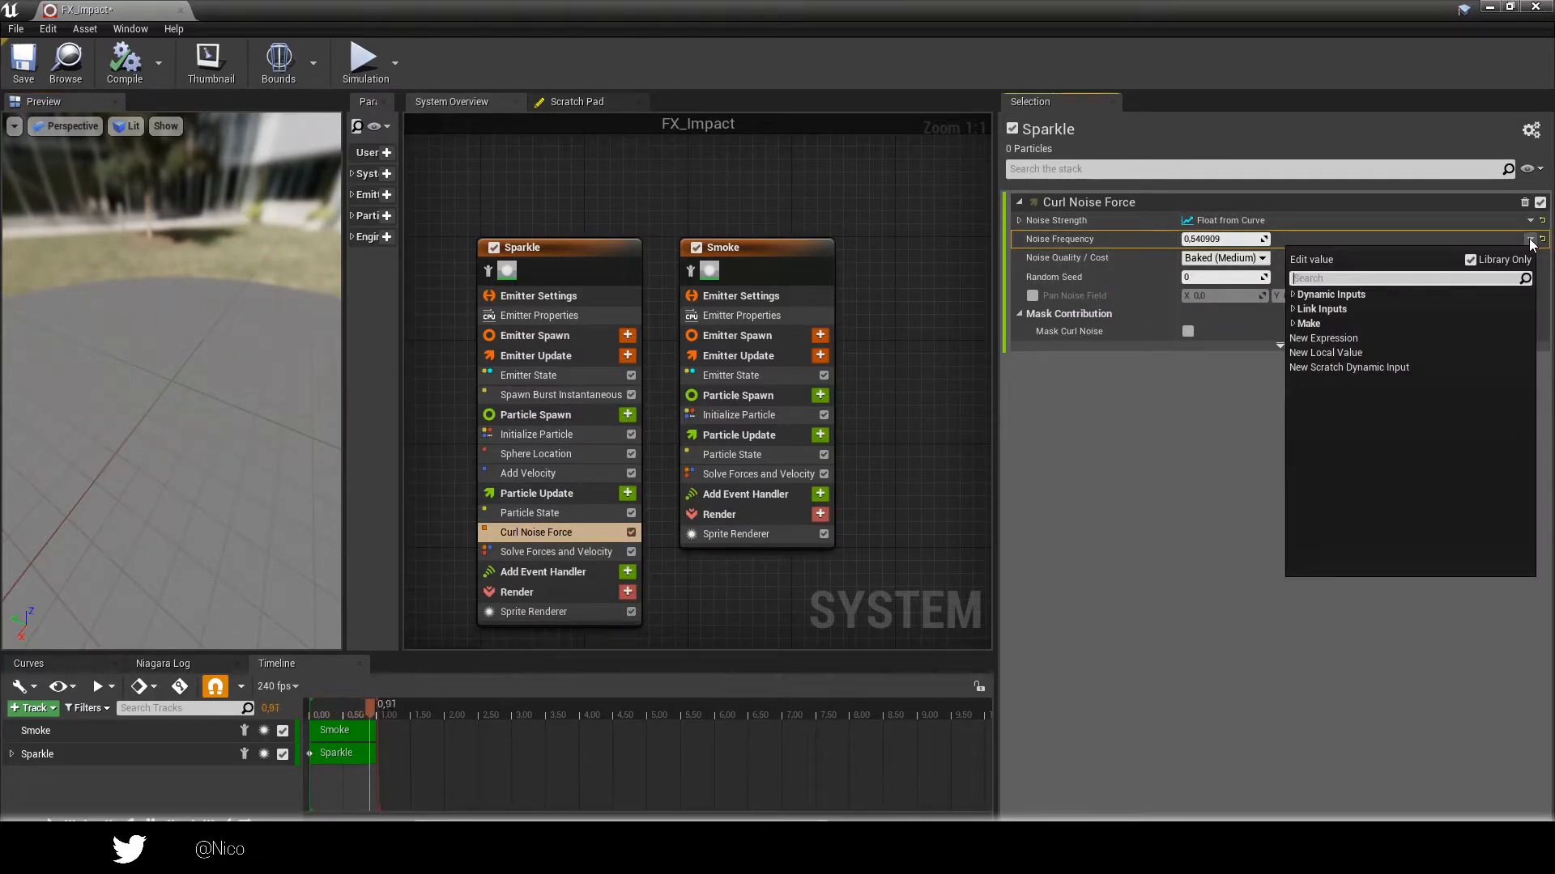
text(curve)
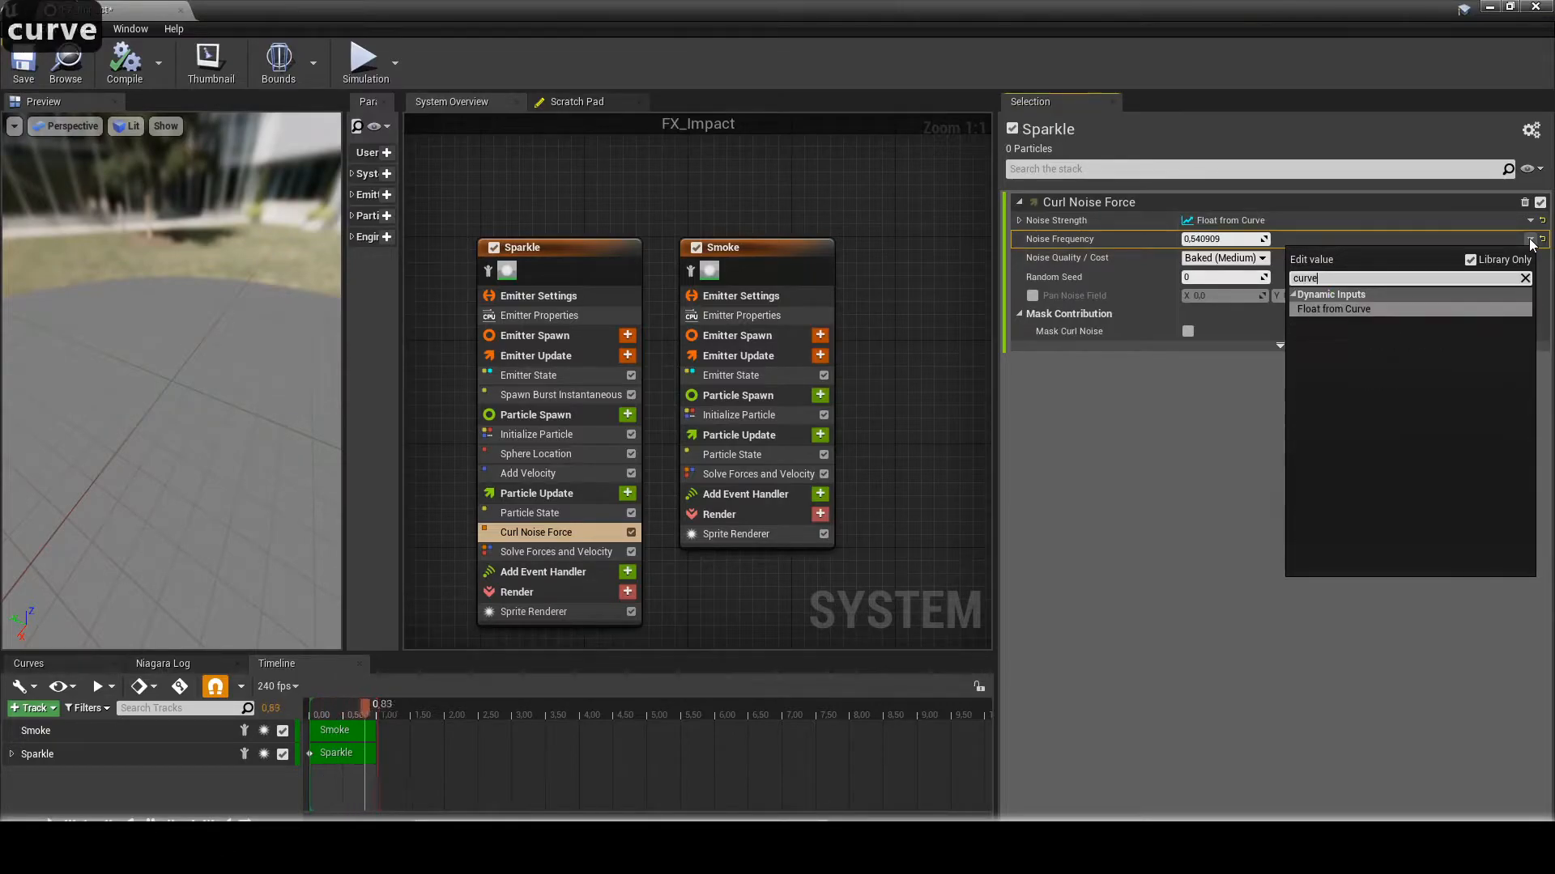
click(1371, 311)
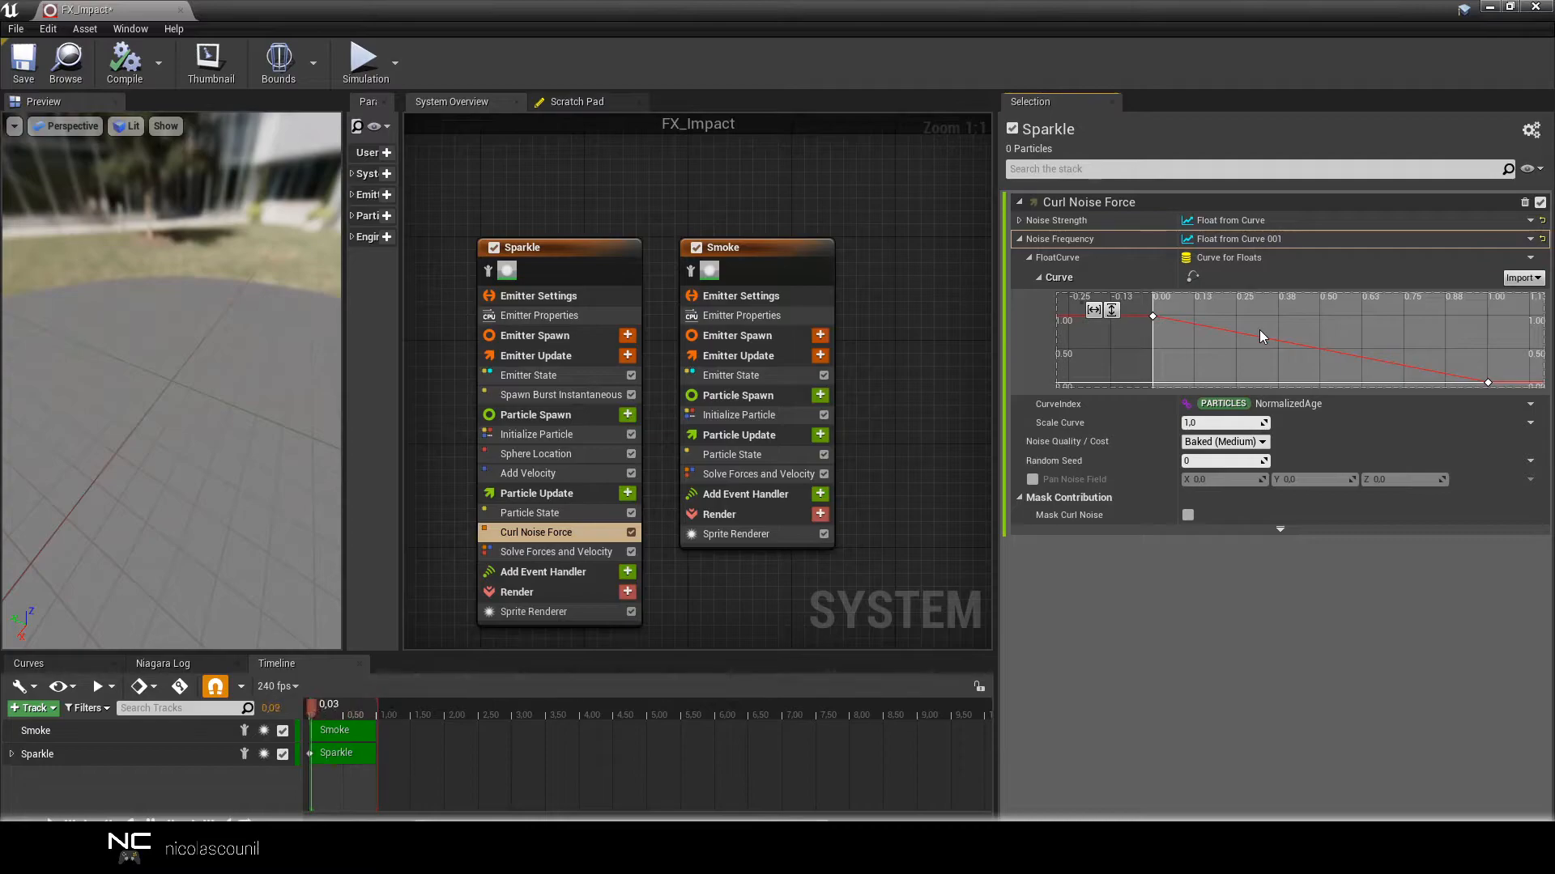
Set the Noise Frequency curve's start key at time 0.0 to a value of 0.
scroll(1290, 362, down, 2)
click(1180, 344)
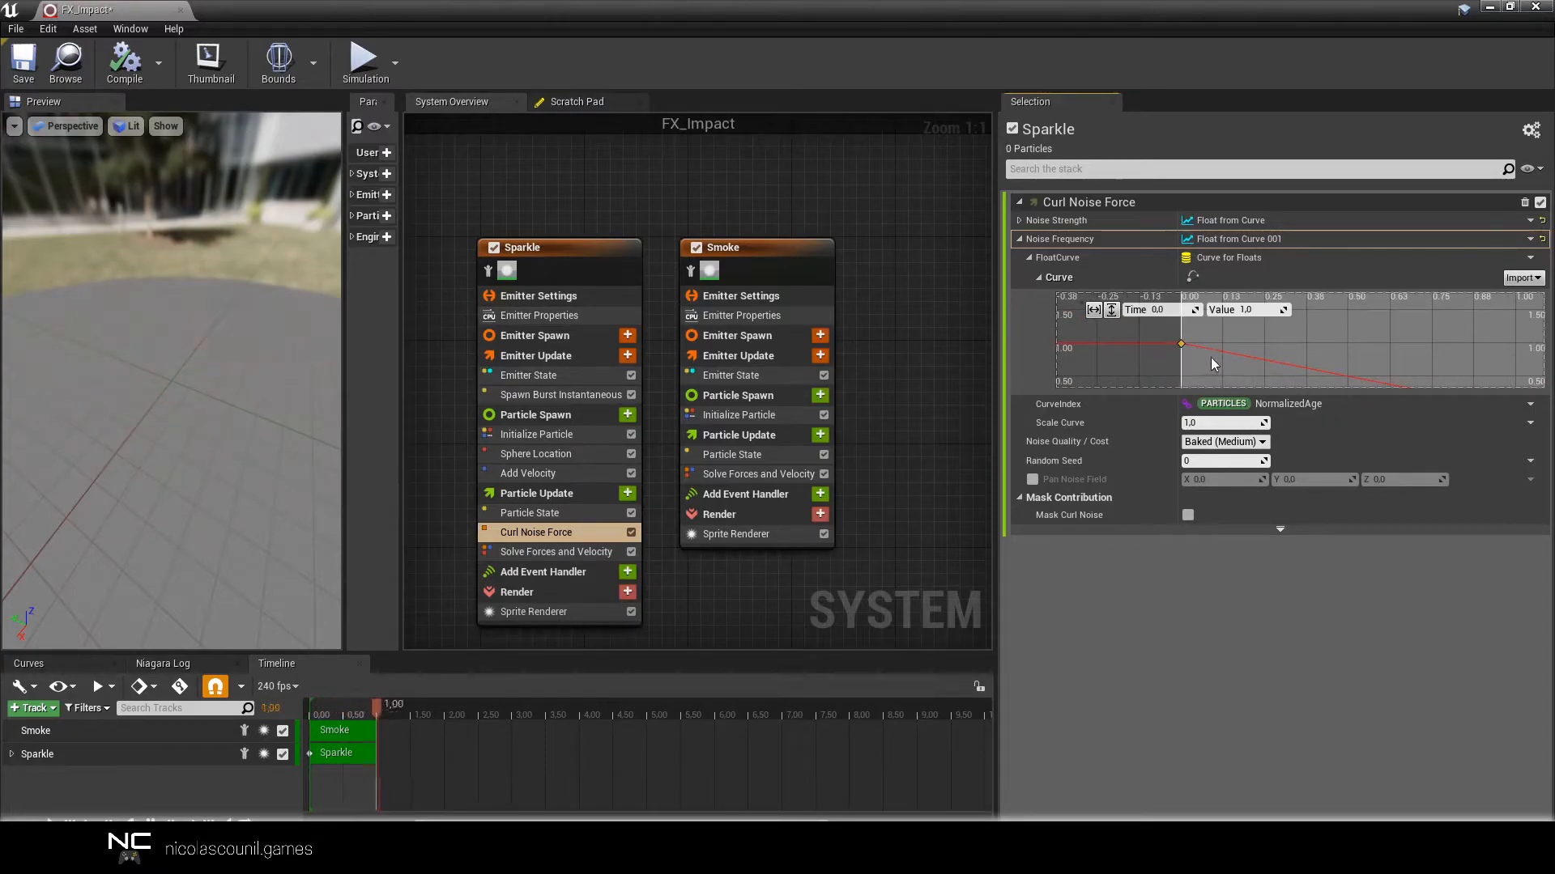
click(1246, 310)
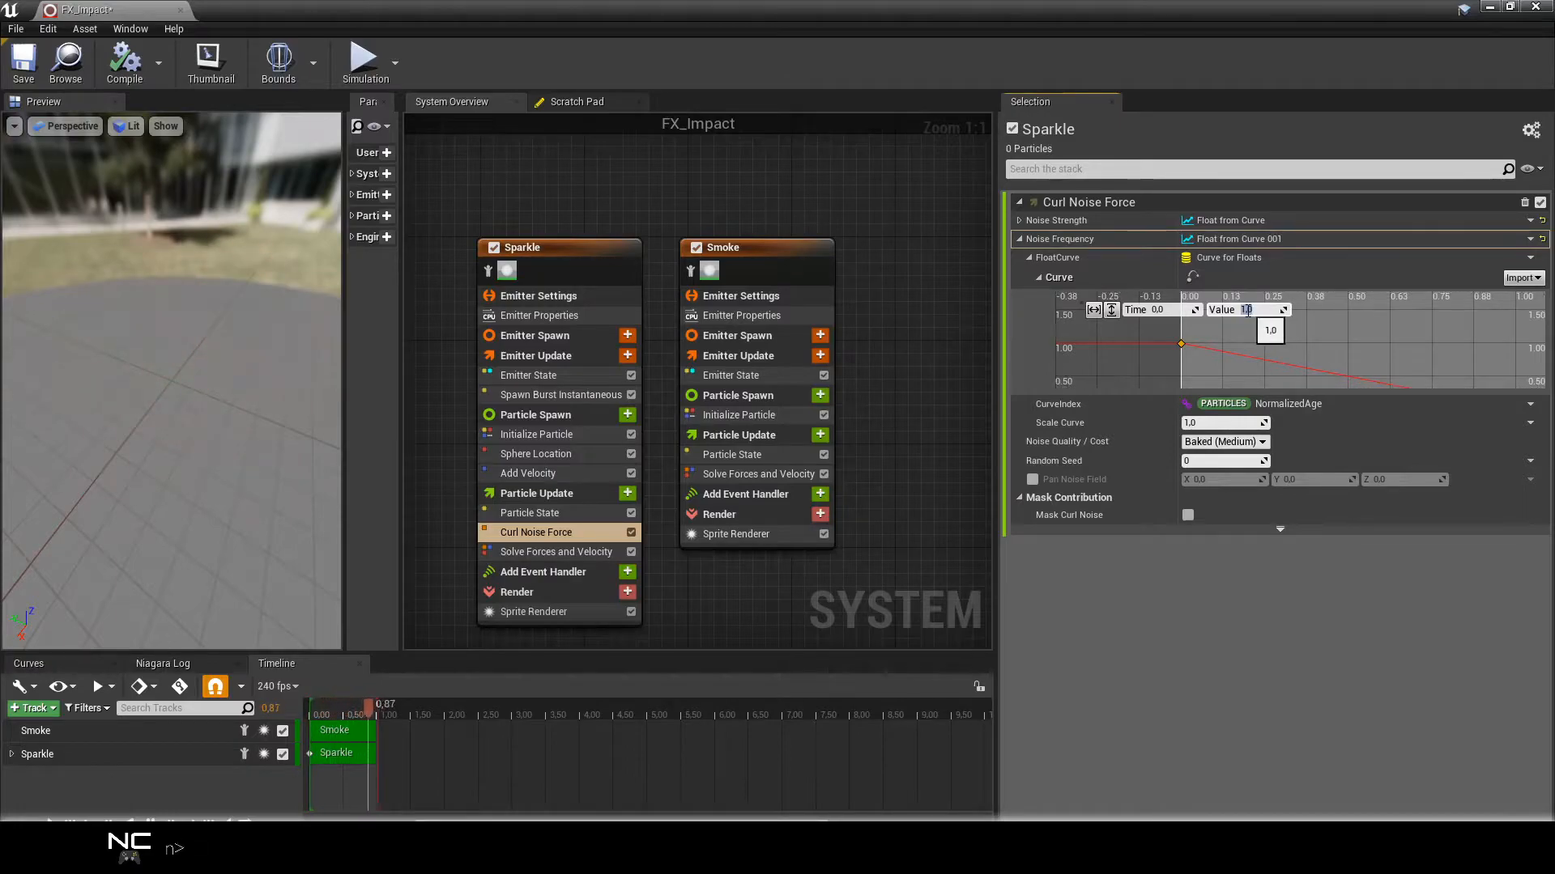
text(0)
key(Return)
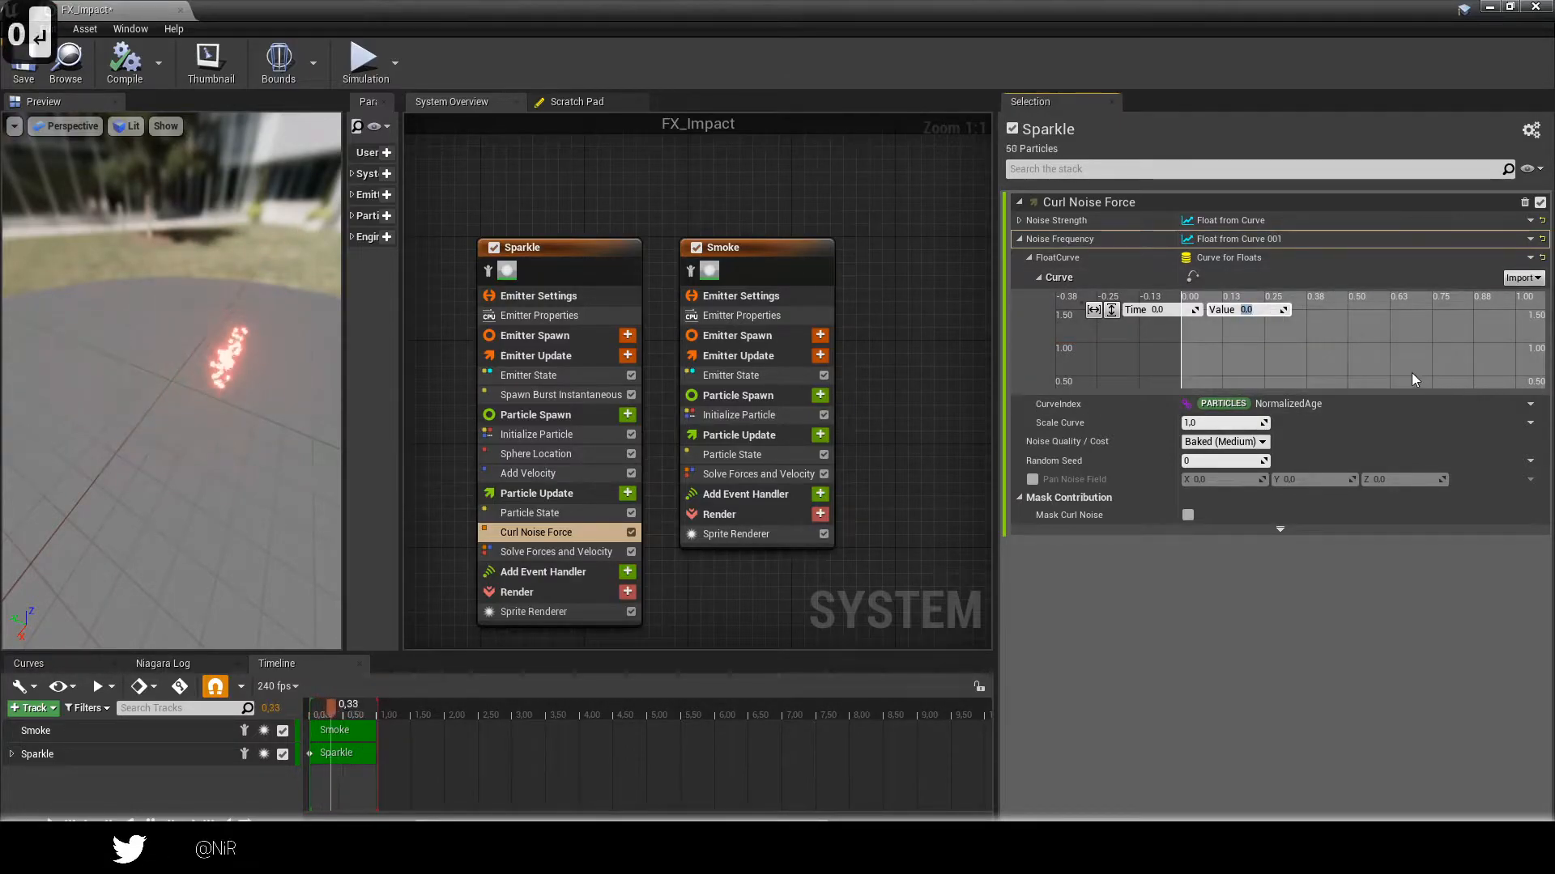
Set the Noise Frequency curve's end key at time 1.0 to a value of 0.5.
right_drag(1411, 372, 1331, 326)
drag(1411, 351, 1473, 377)
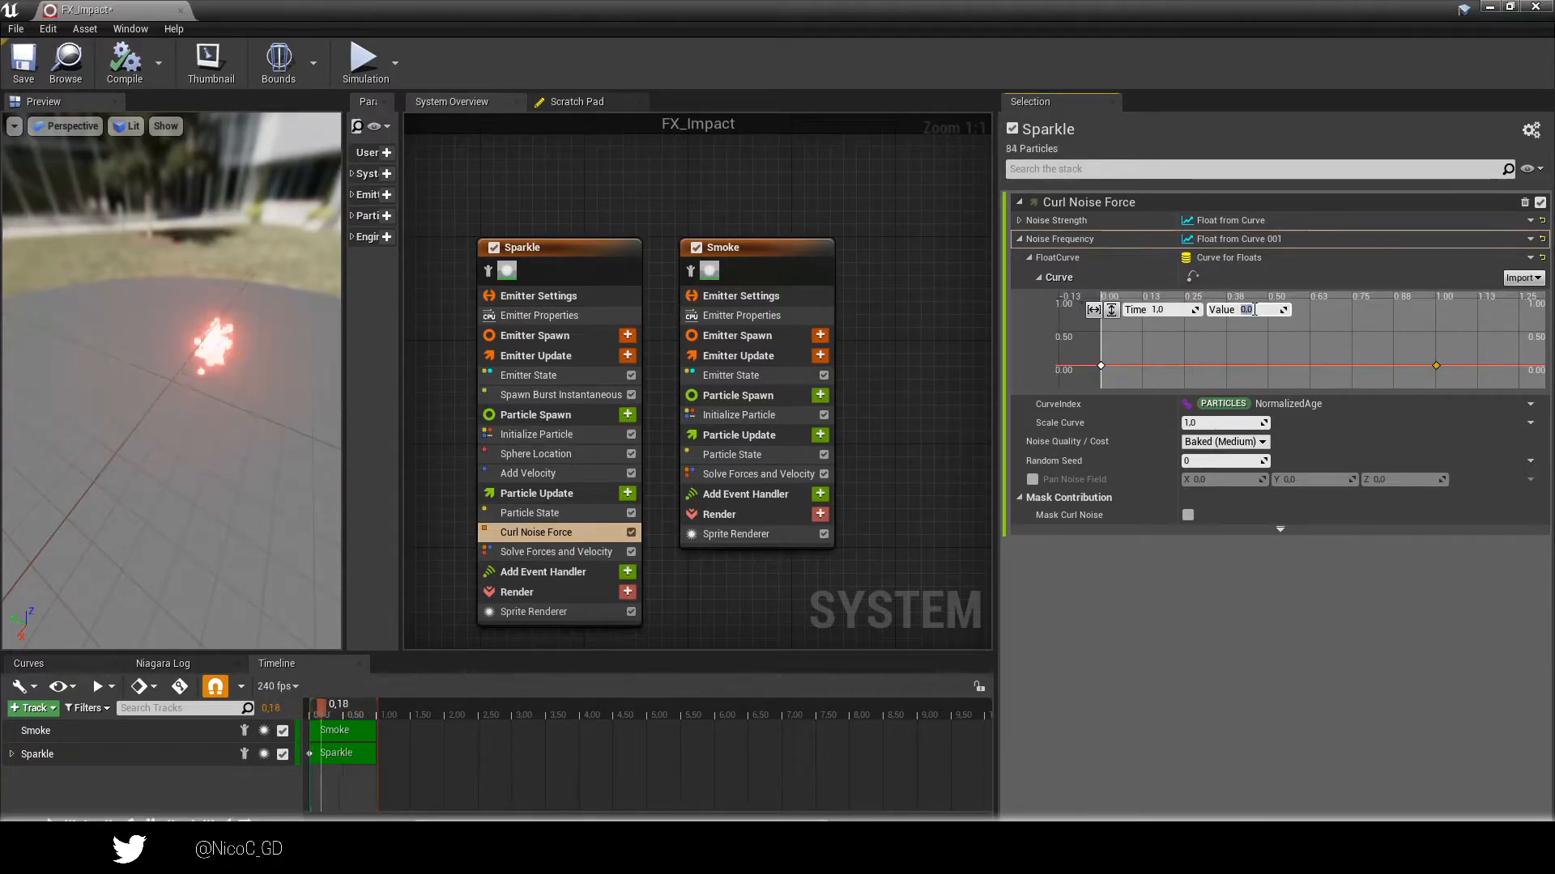
text(0.5)
key(Return)
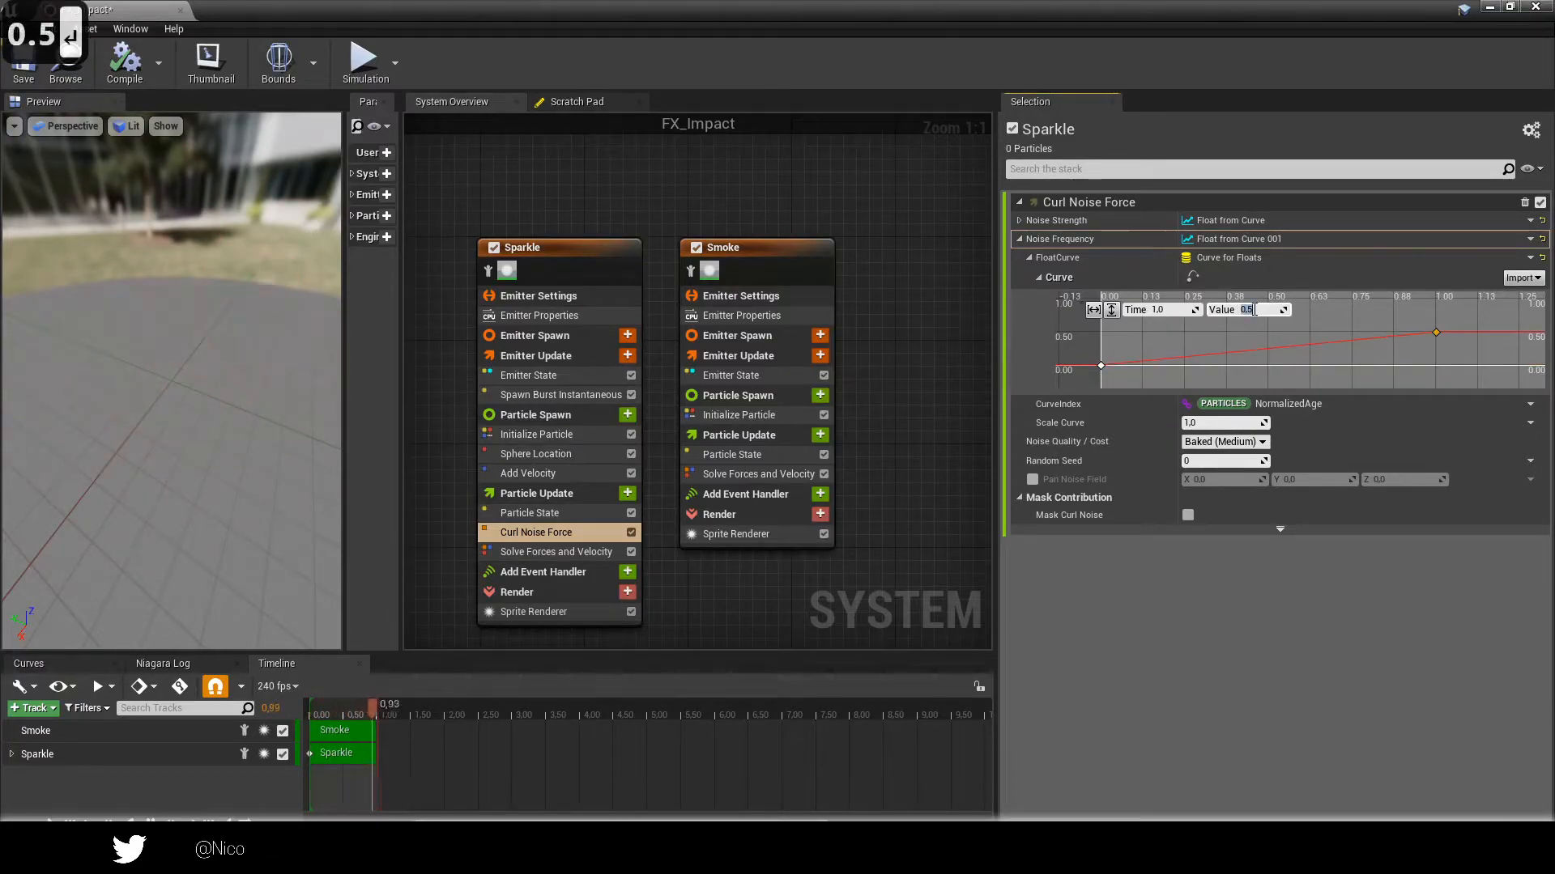
Set both keys of the Noise Frequency curve to Auto interpolation.
drag(1090, 331, 1140, 348)
drag(1377, 374, 1482, 371)
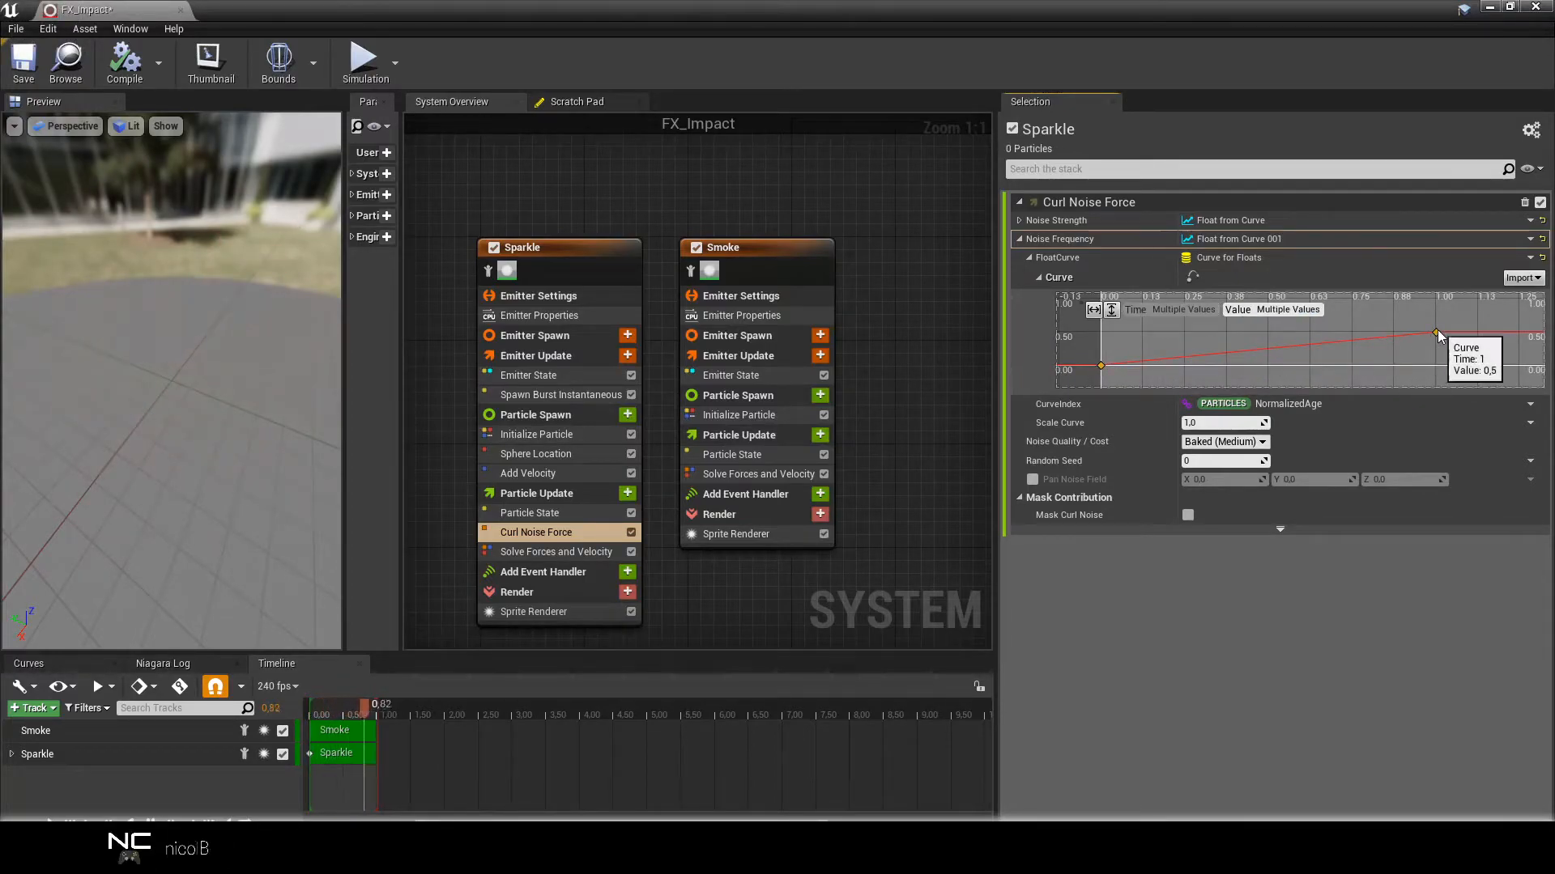
right_click(1437, 330)
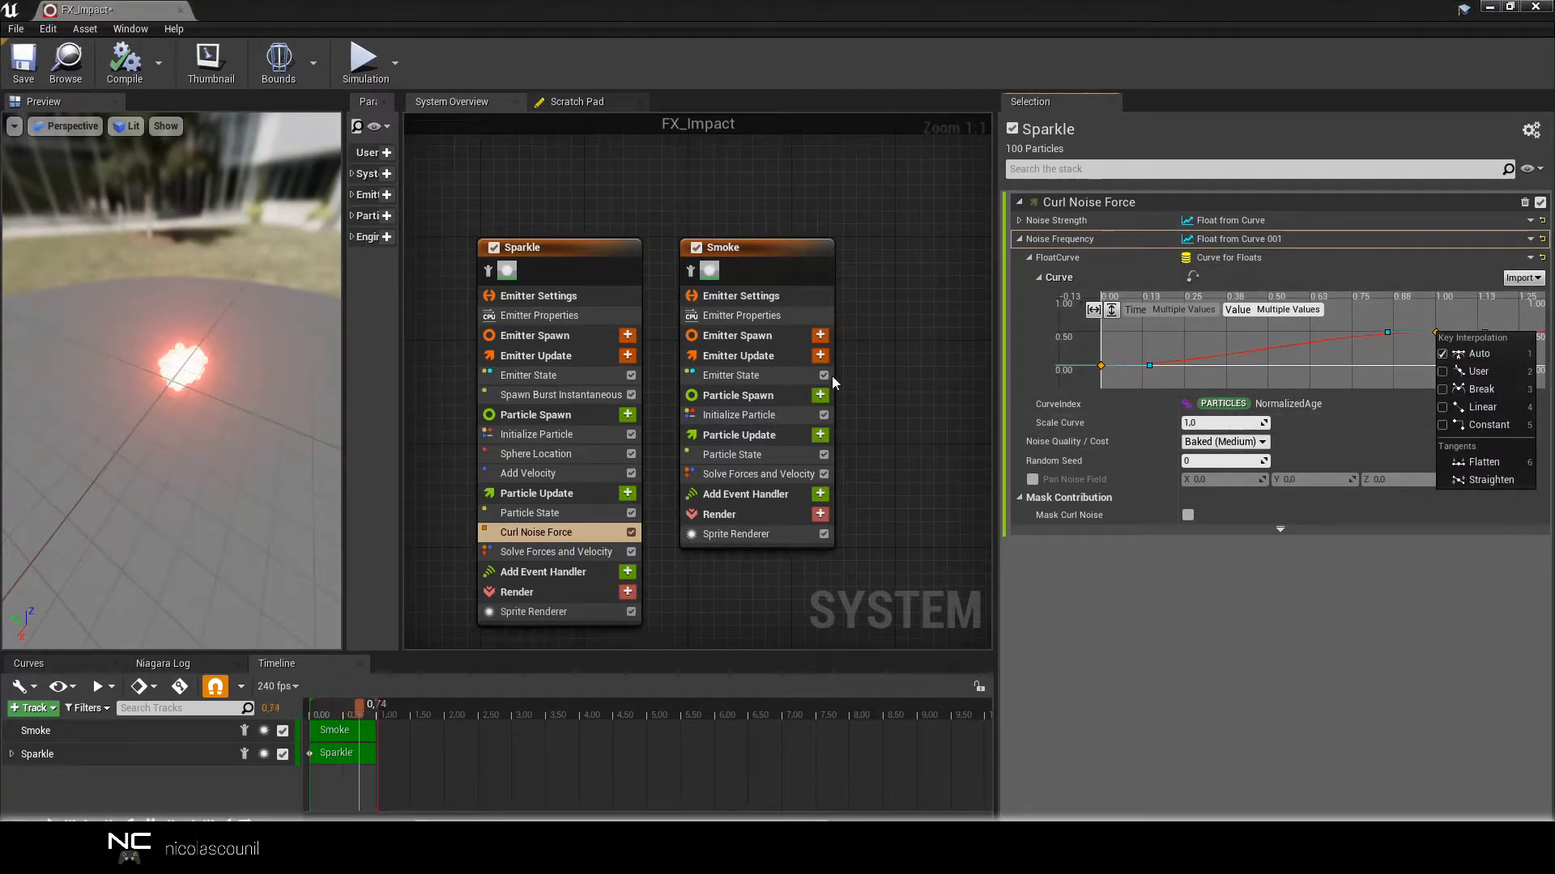
click(1458, 354)
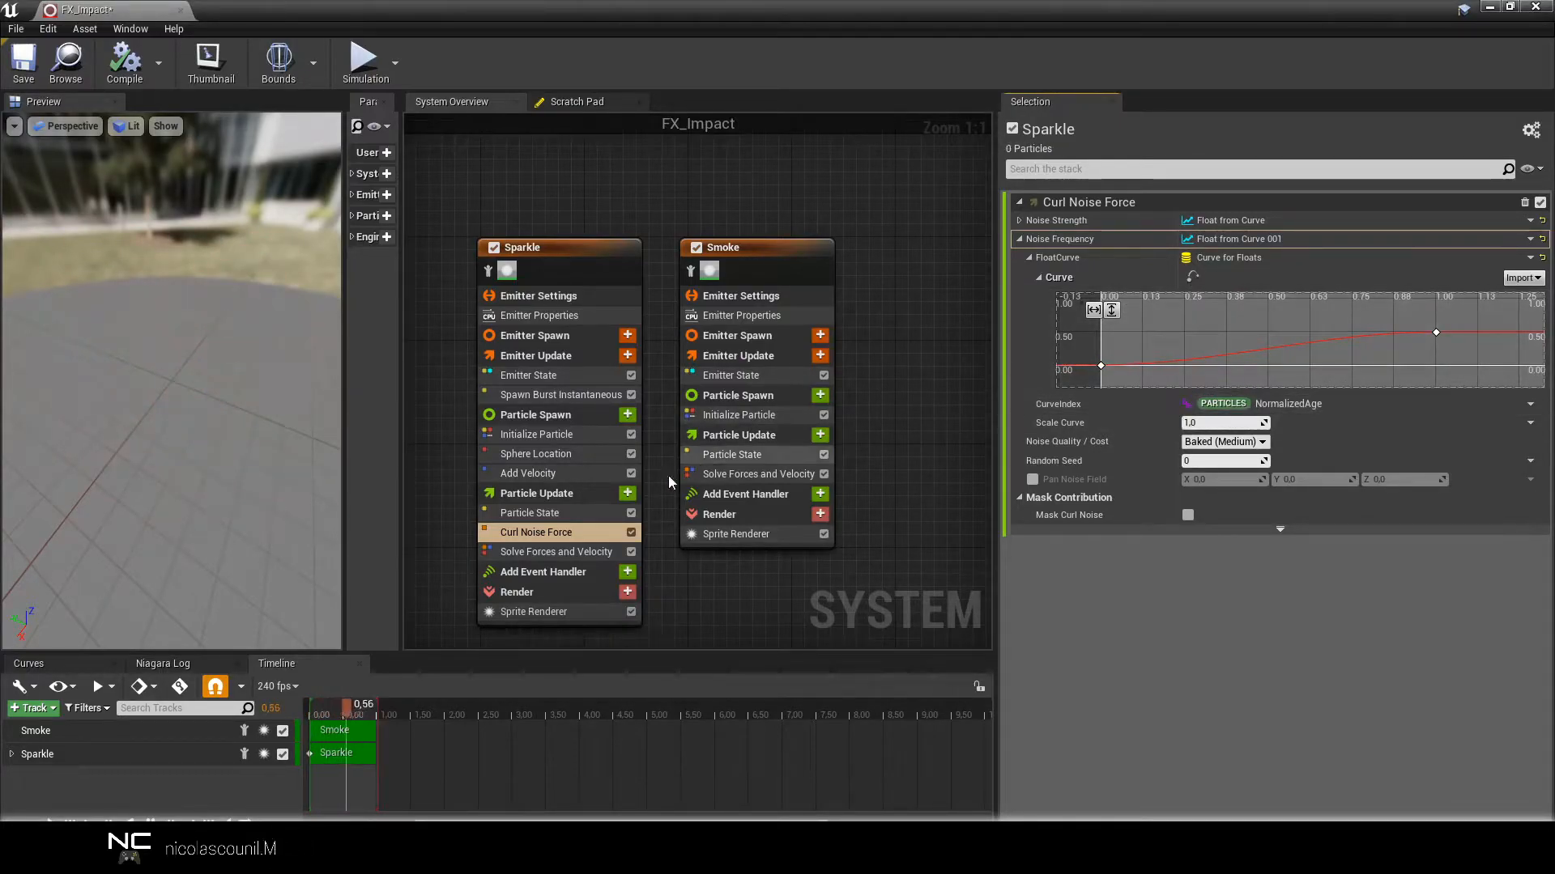
click(586, 512)
click(586, 531)
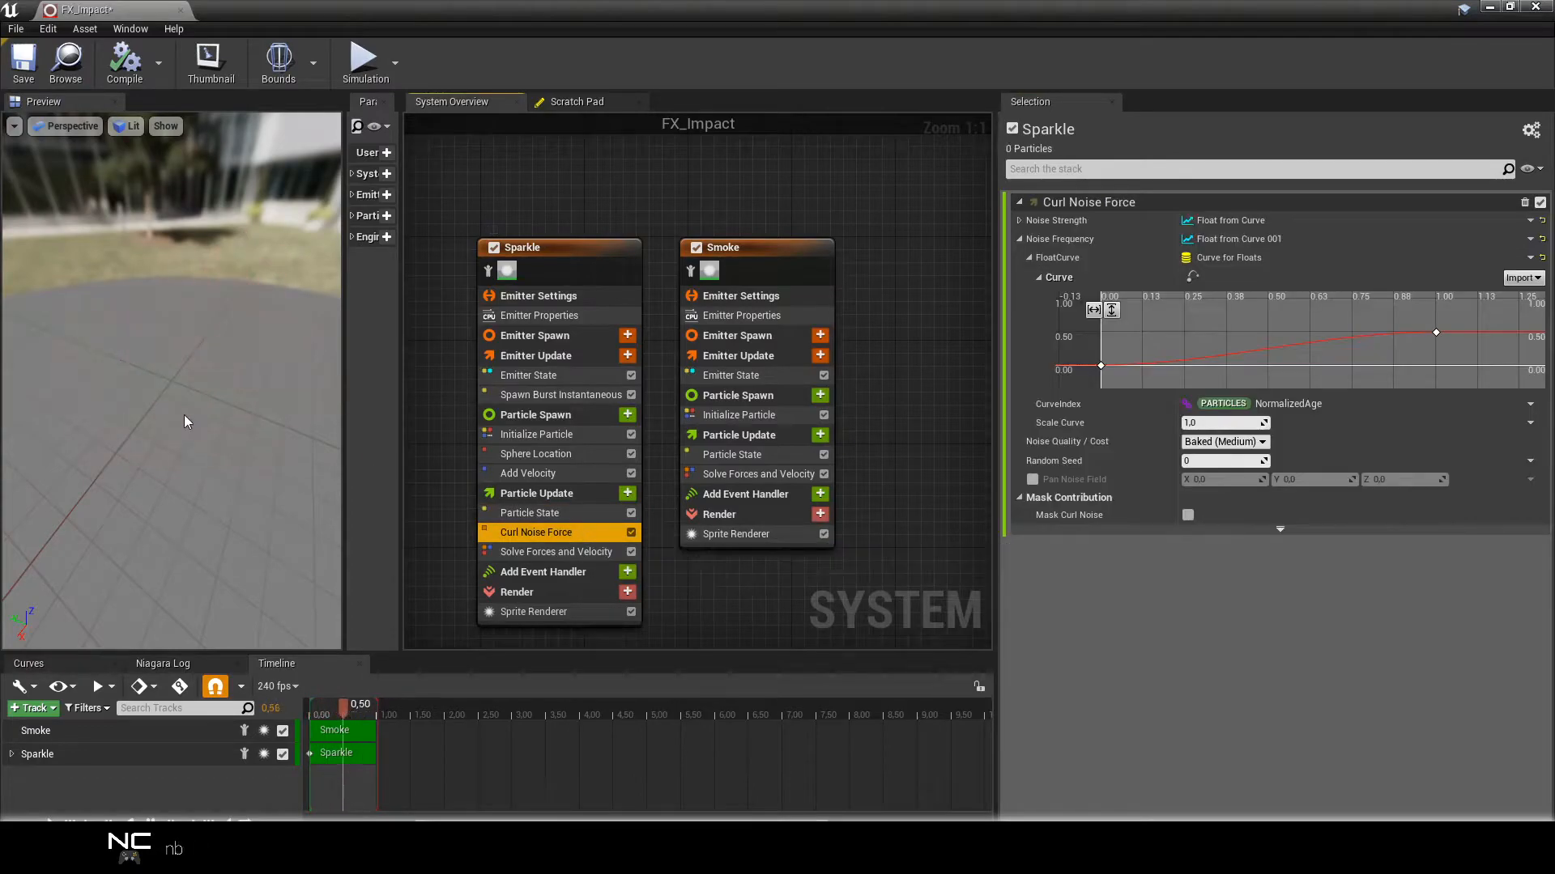
drag(210, 412, 258, 407)
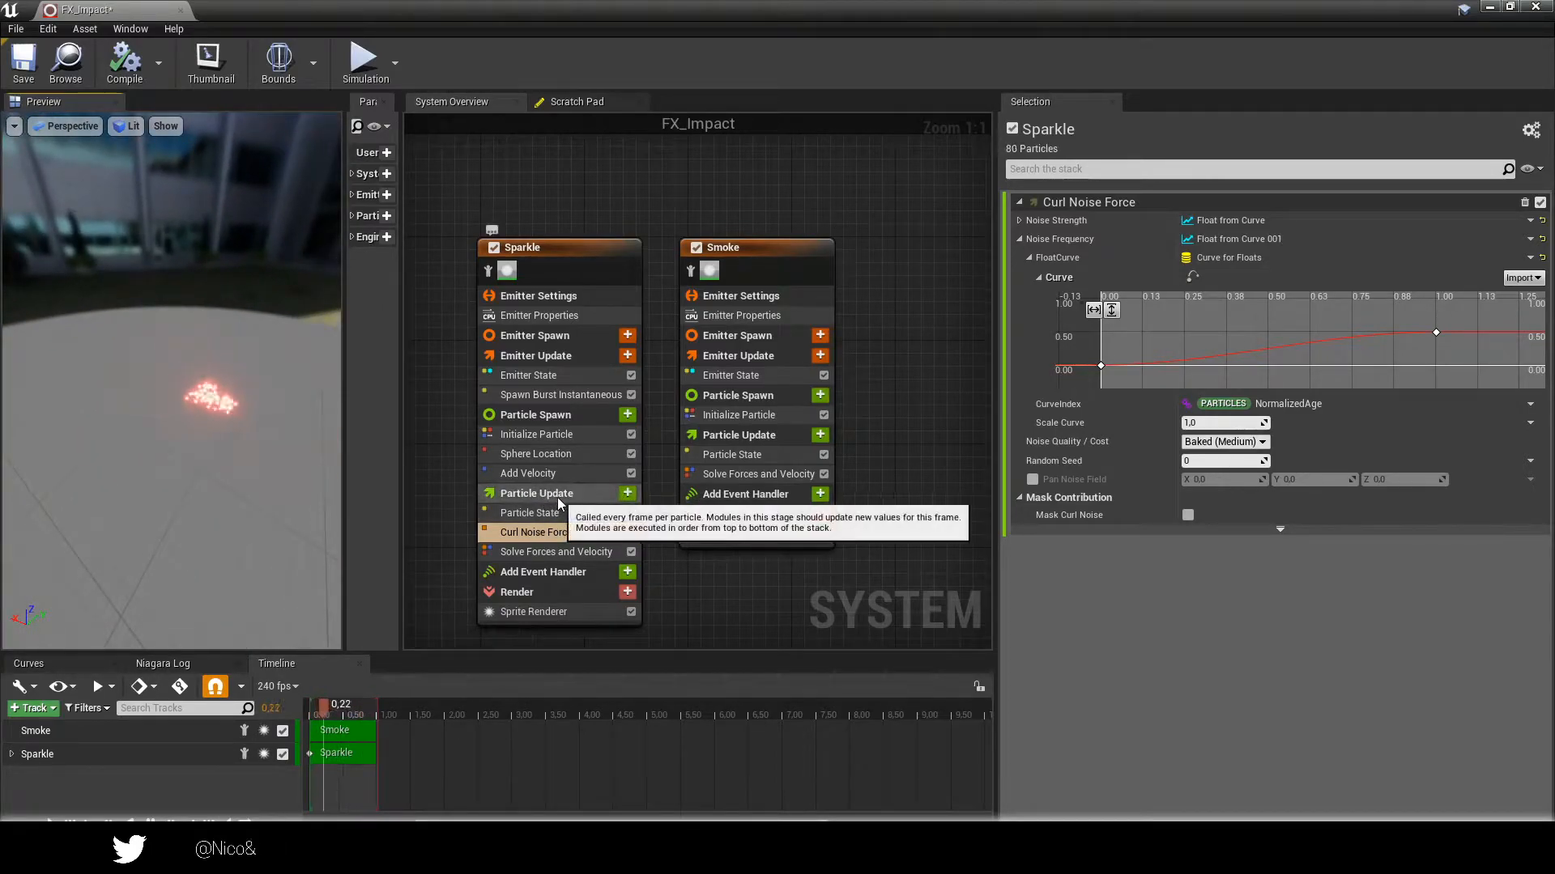
Add a Drag module to the Sparkle emitter's Particle Update and fix its dependency order relative to Solve Forces and Velocity.
click(628, 493)
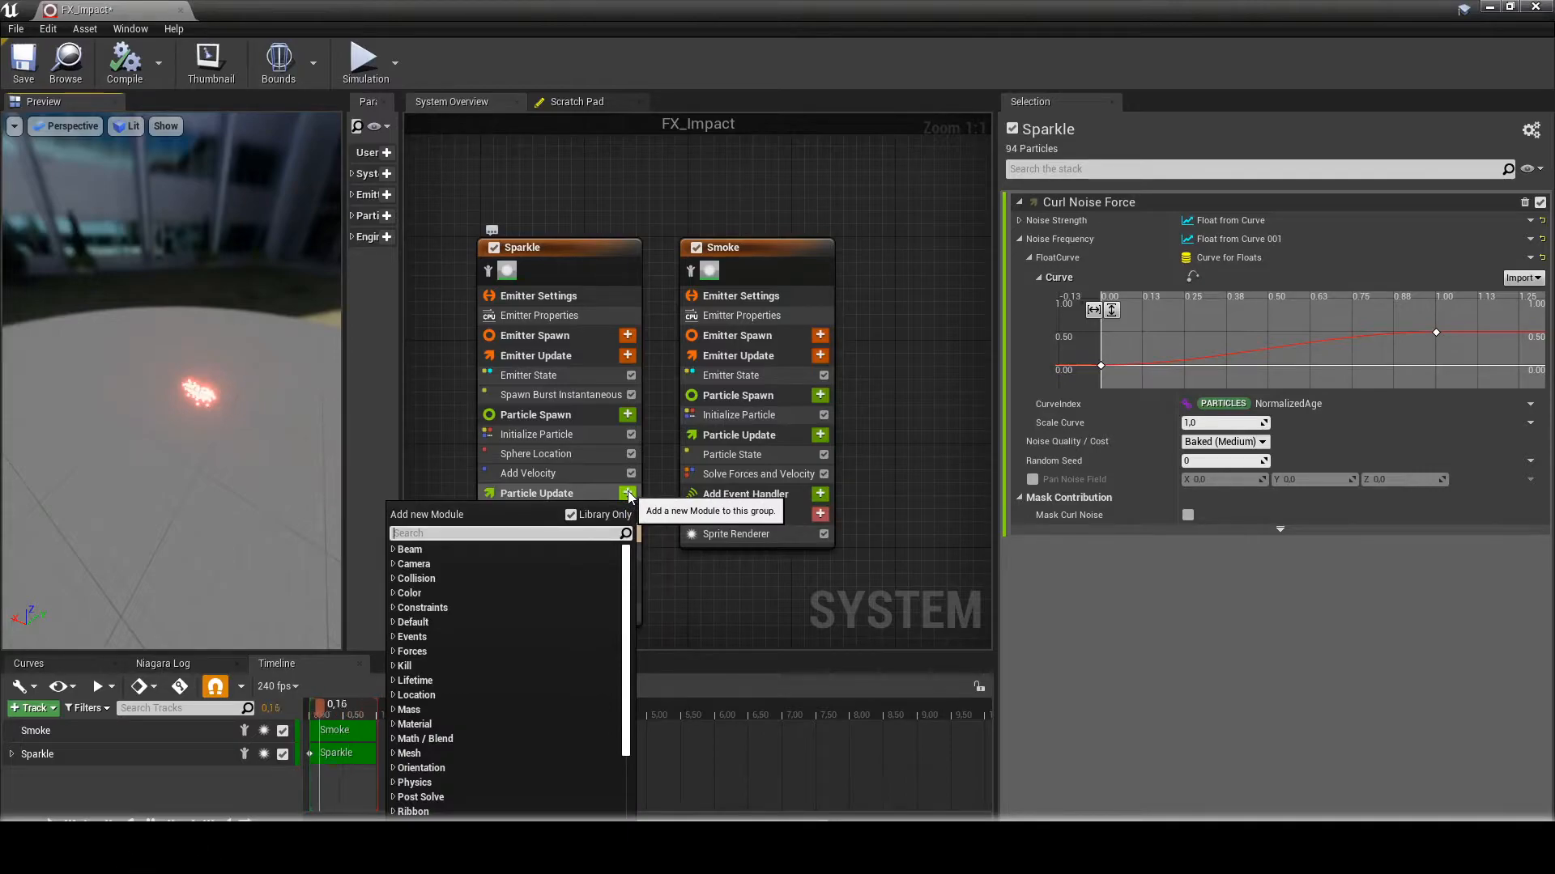
text(drag)
key(Return)
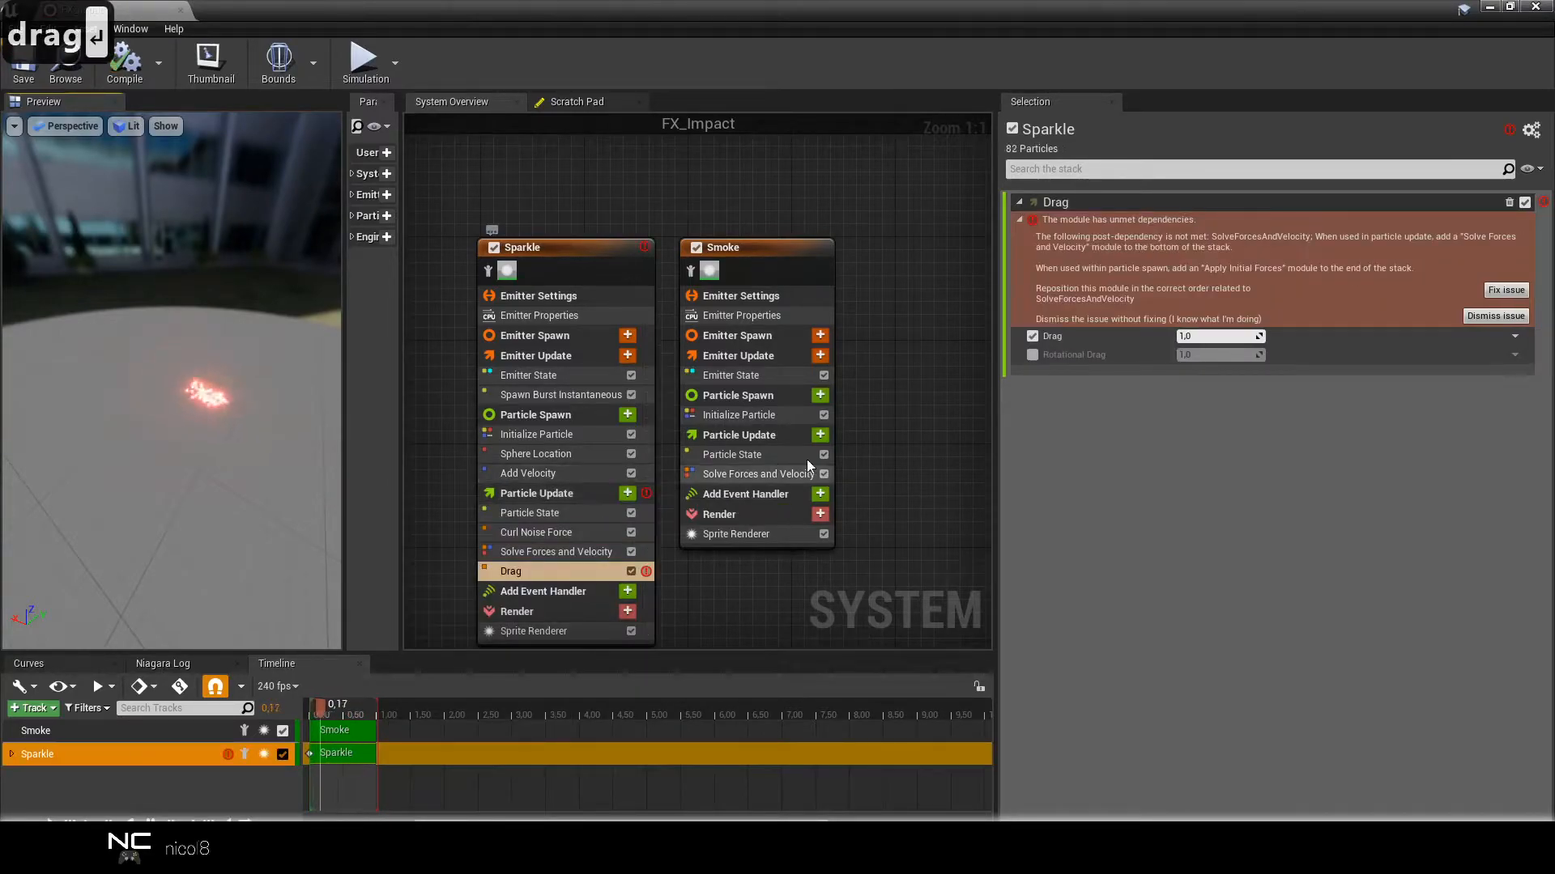
click(1506, 289)
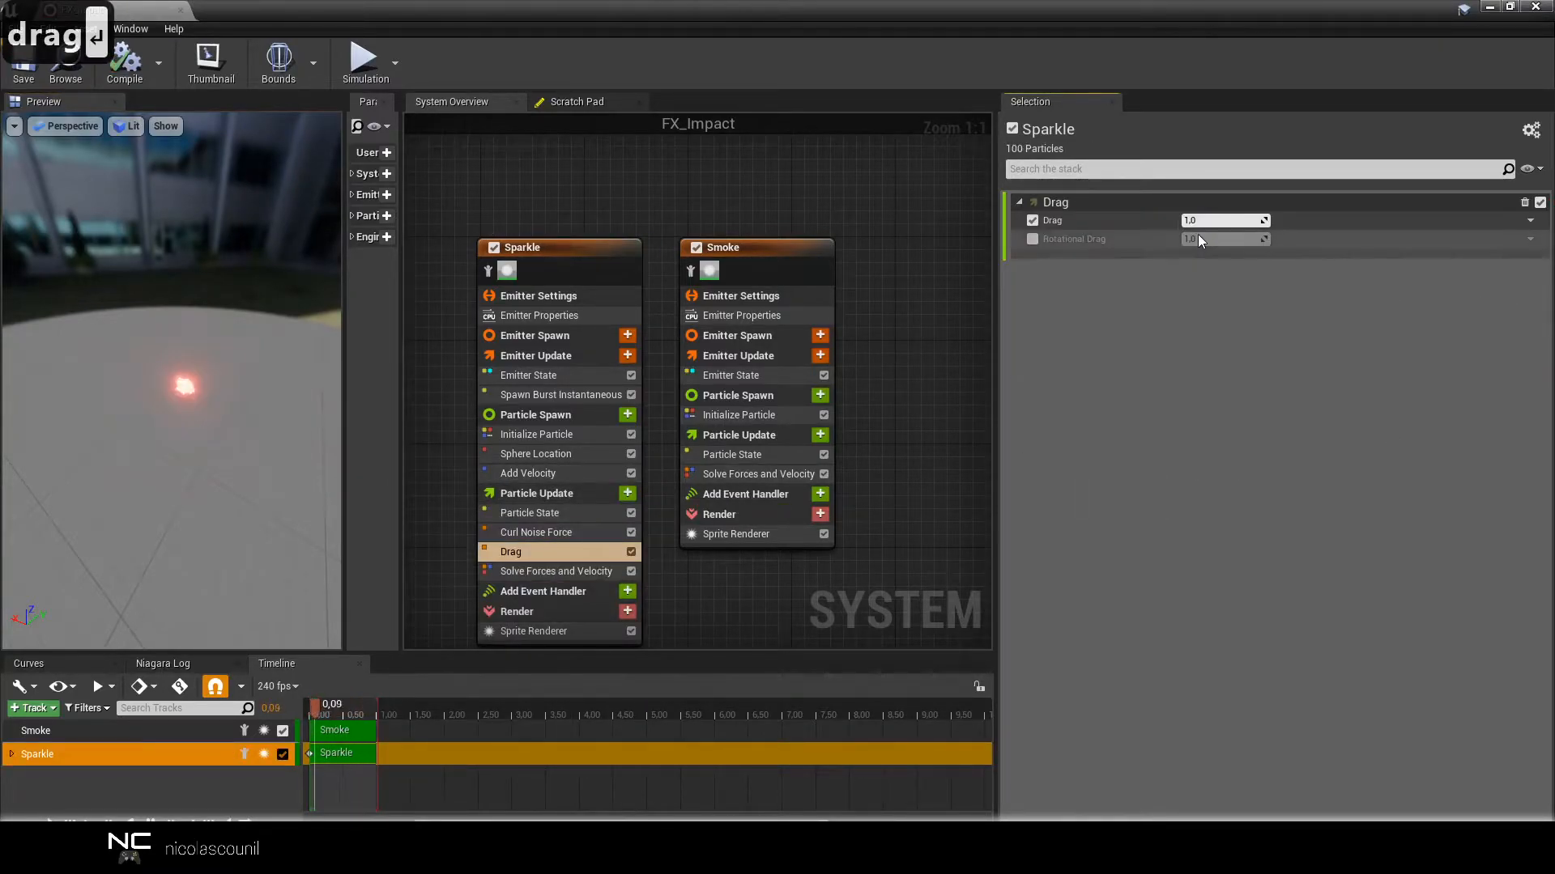
Try constant Drag values of 20, 1 and 5 on the Sparkle emitter's Drag module.
click(1220, 222)
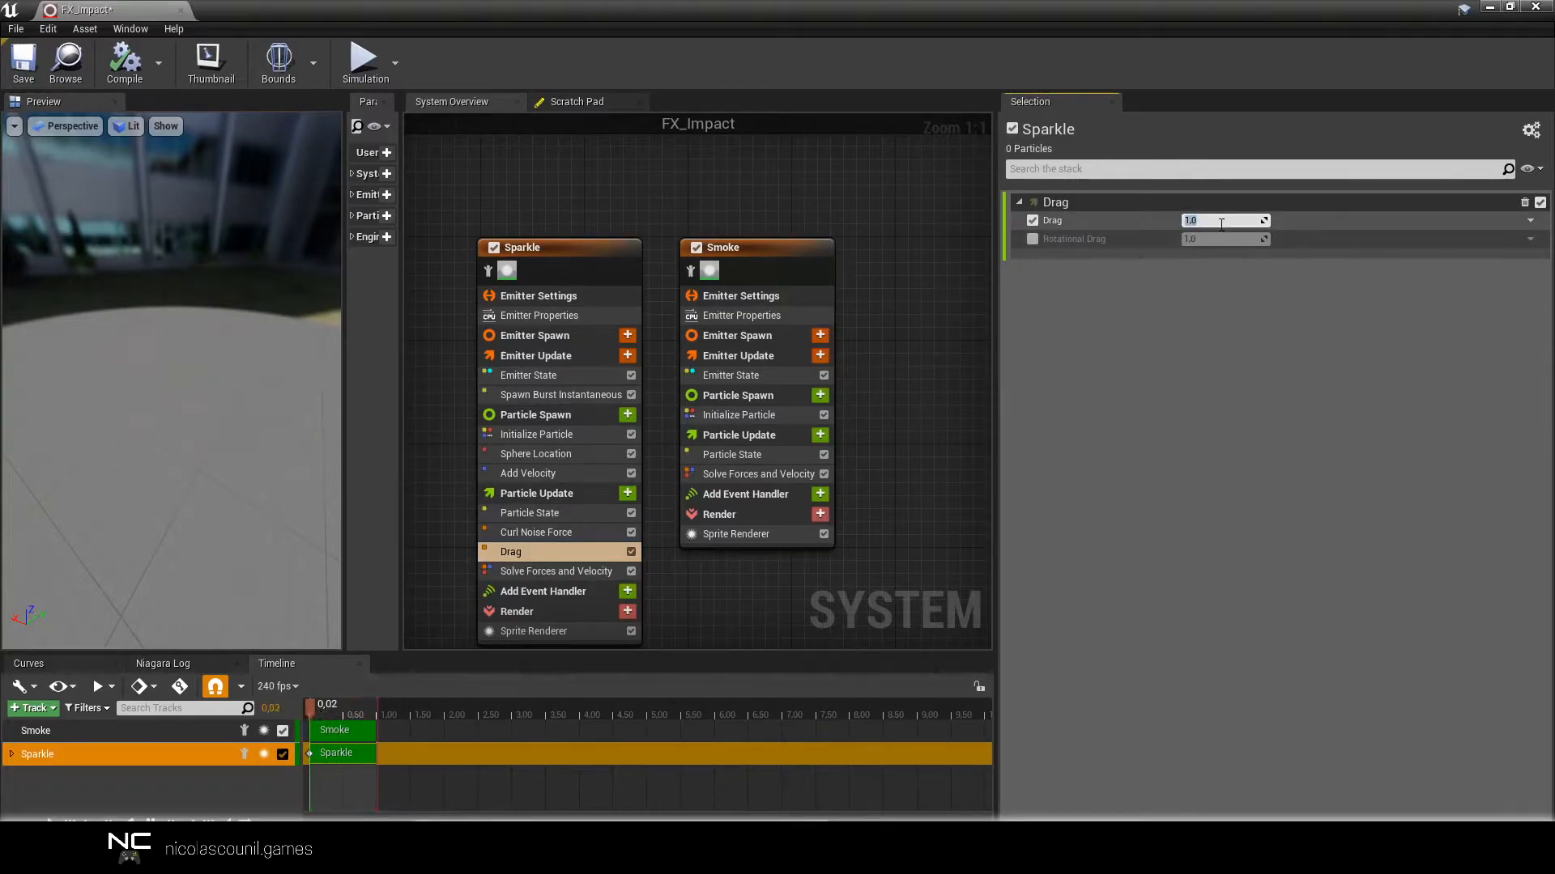
key(Return)
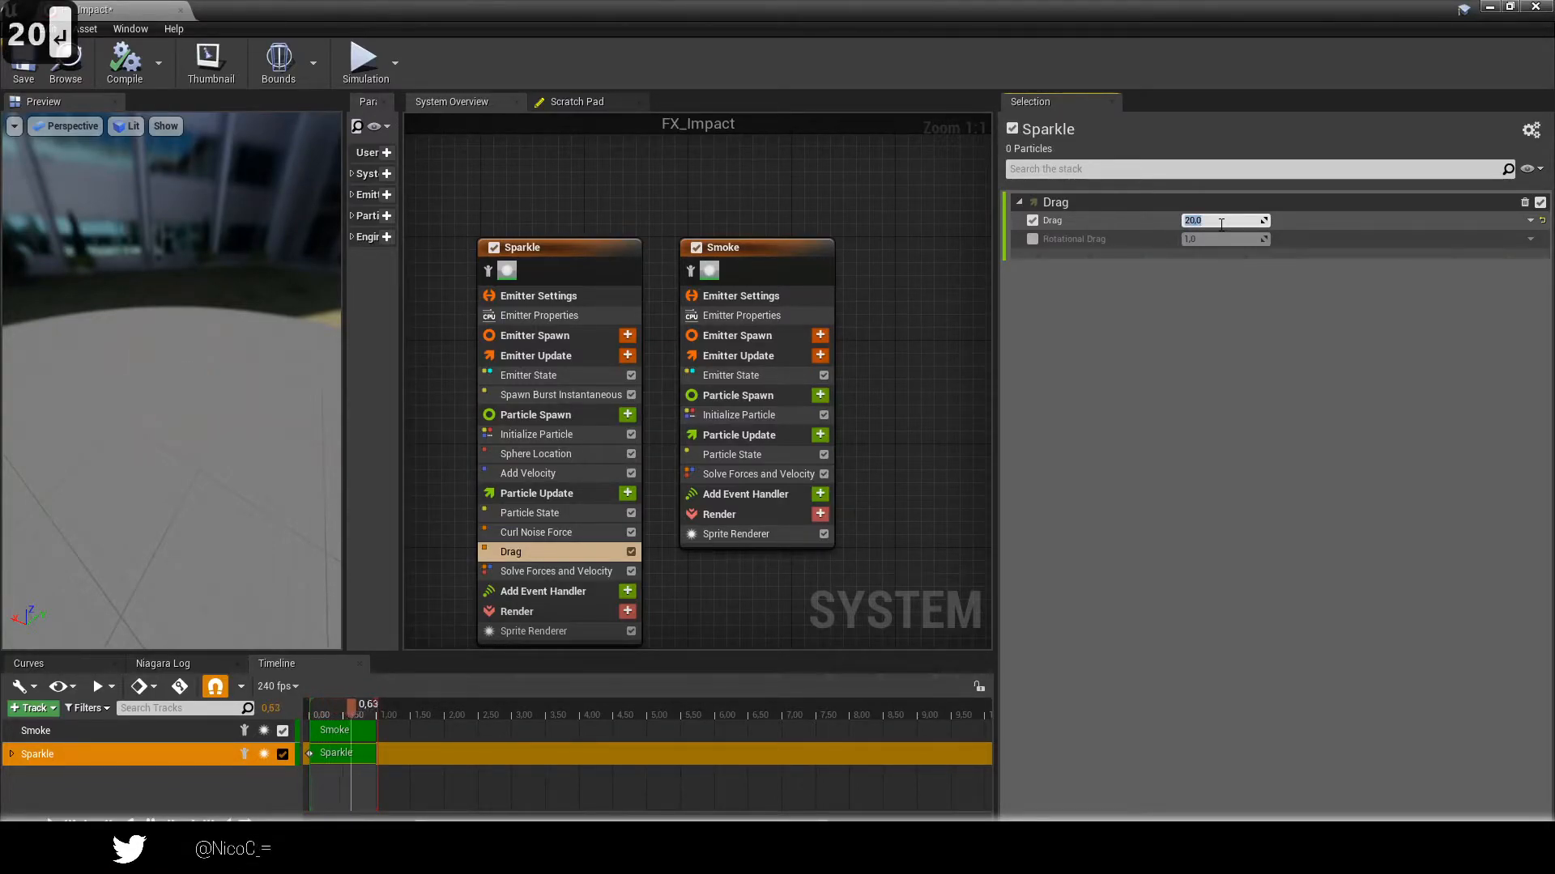
text(1)
key(Return)
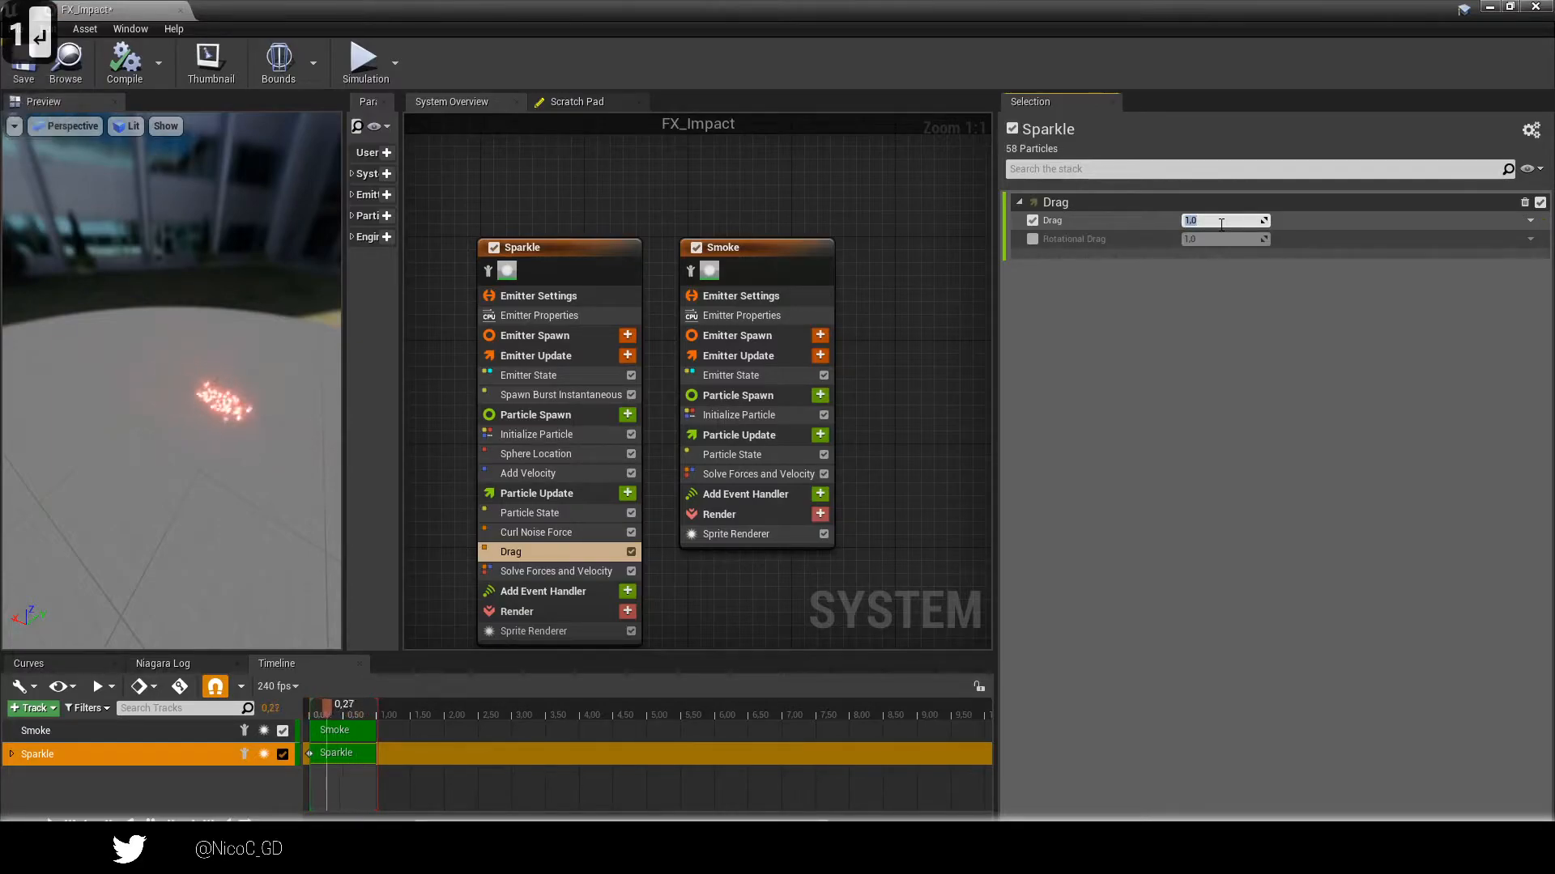
text(5)
key(Return)
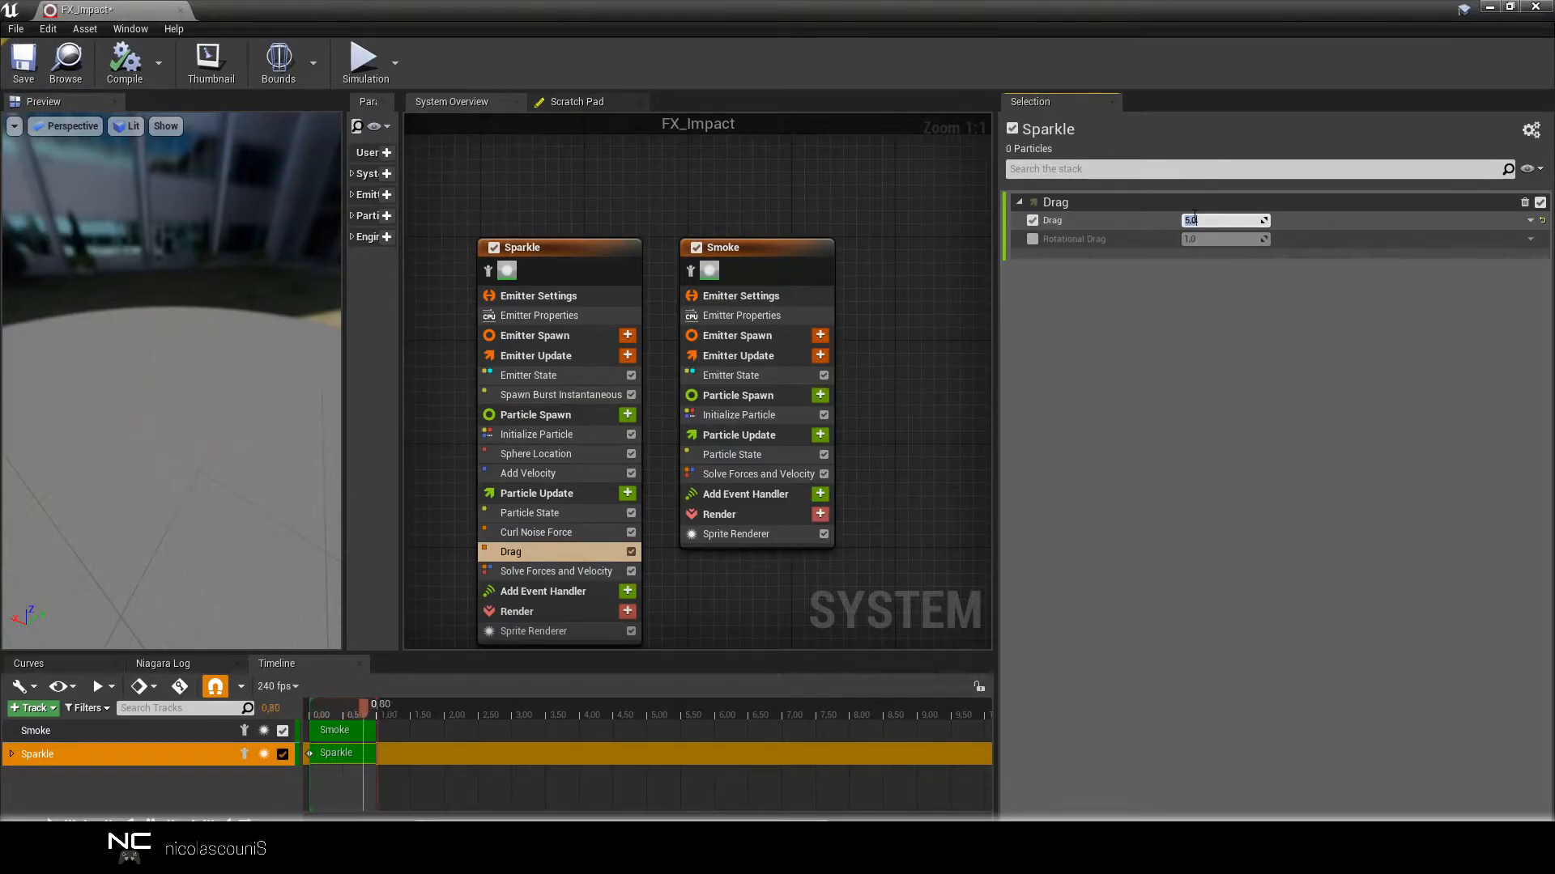
Drive the Drag value with a Uniform Ranged Float dynamic input.
click(1530, 221)
text(uni)
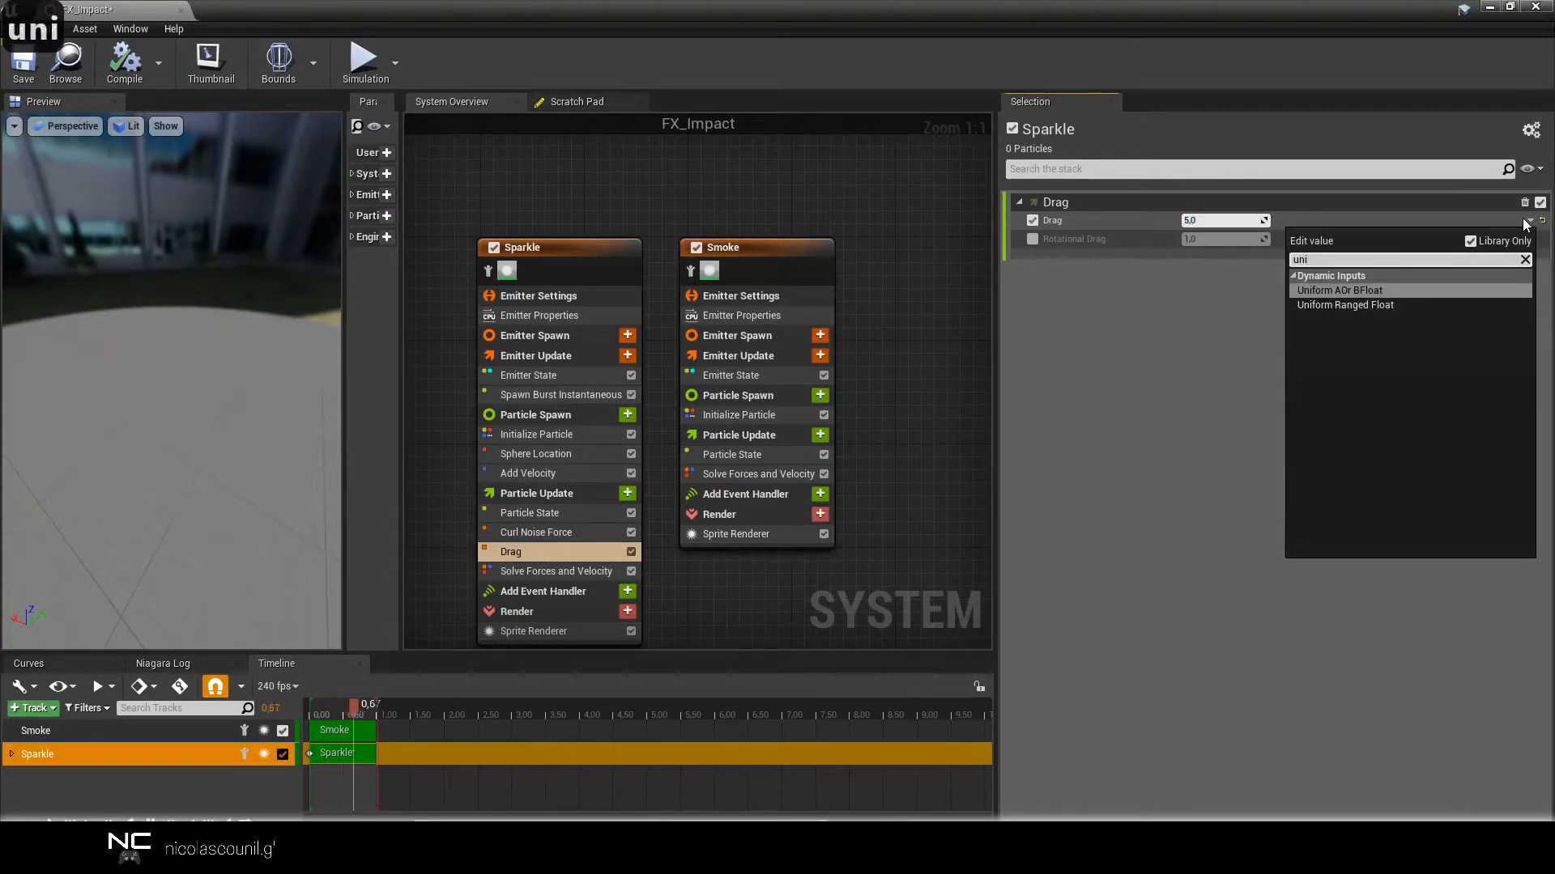
click(1340, 308)
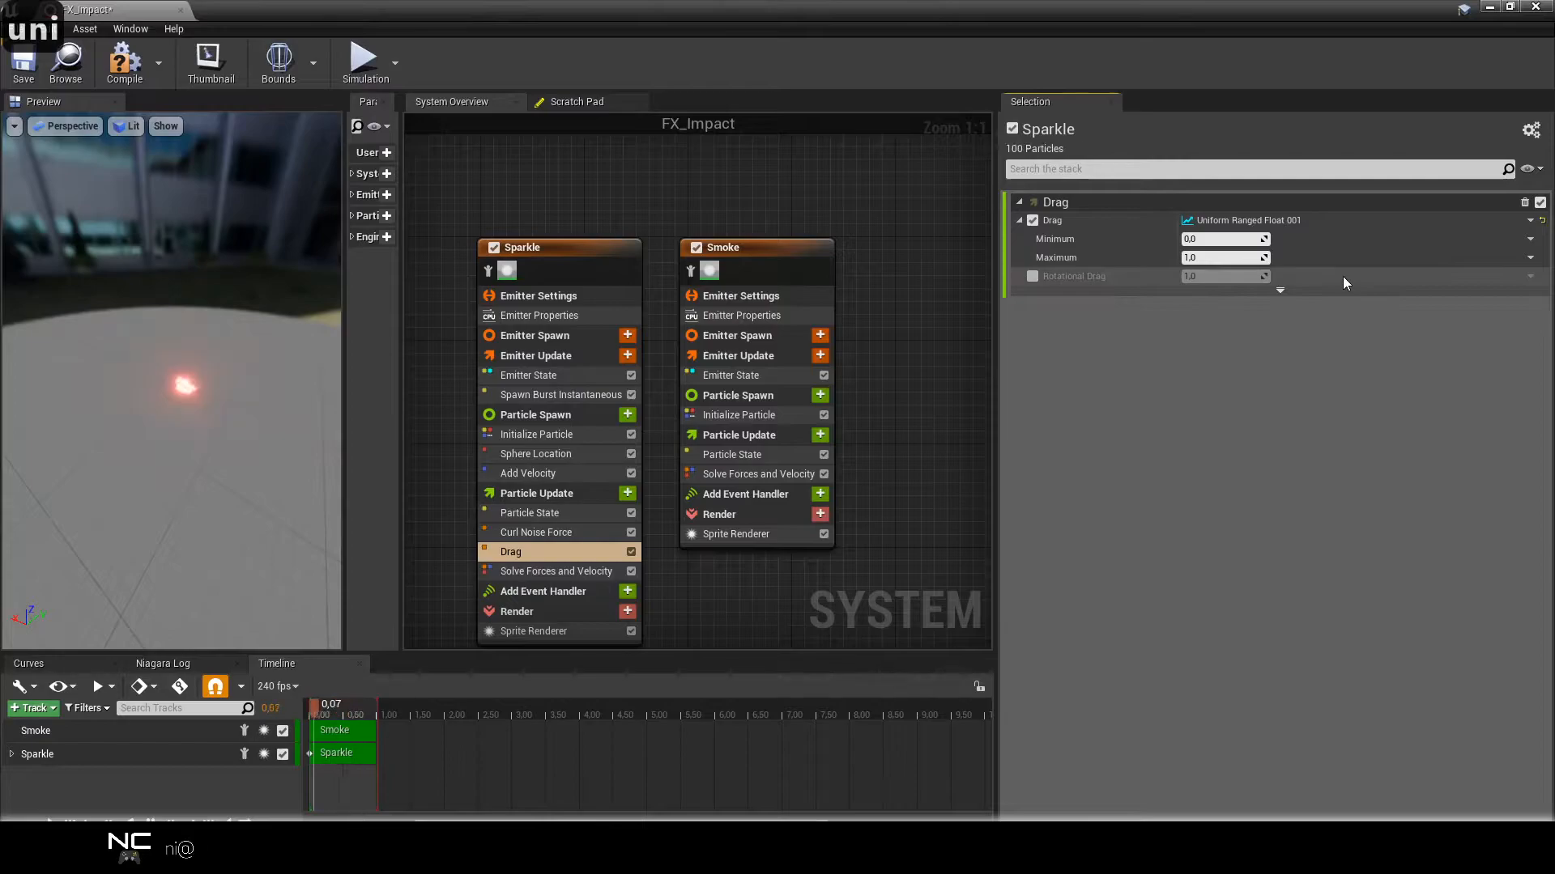
Set the Sparkle emitter's ranged Drag to a minimum of 1 and a maximum of 25.
click(1244, 239)
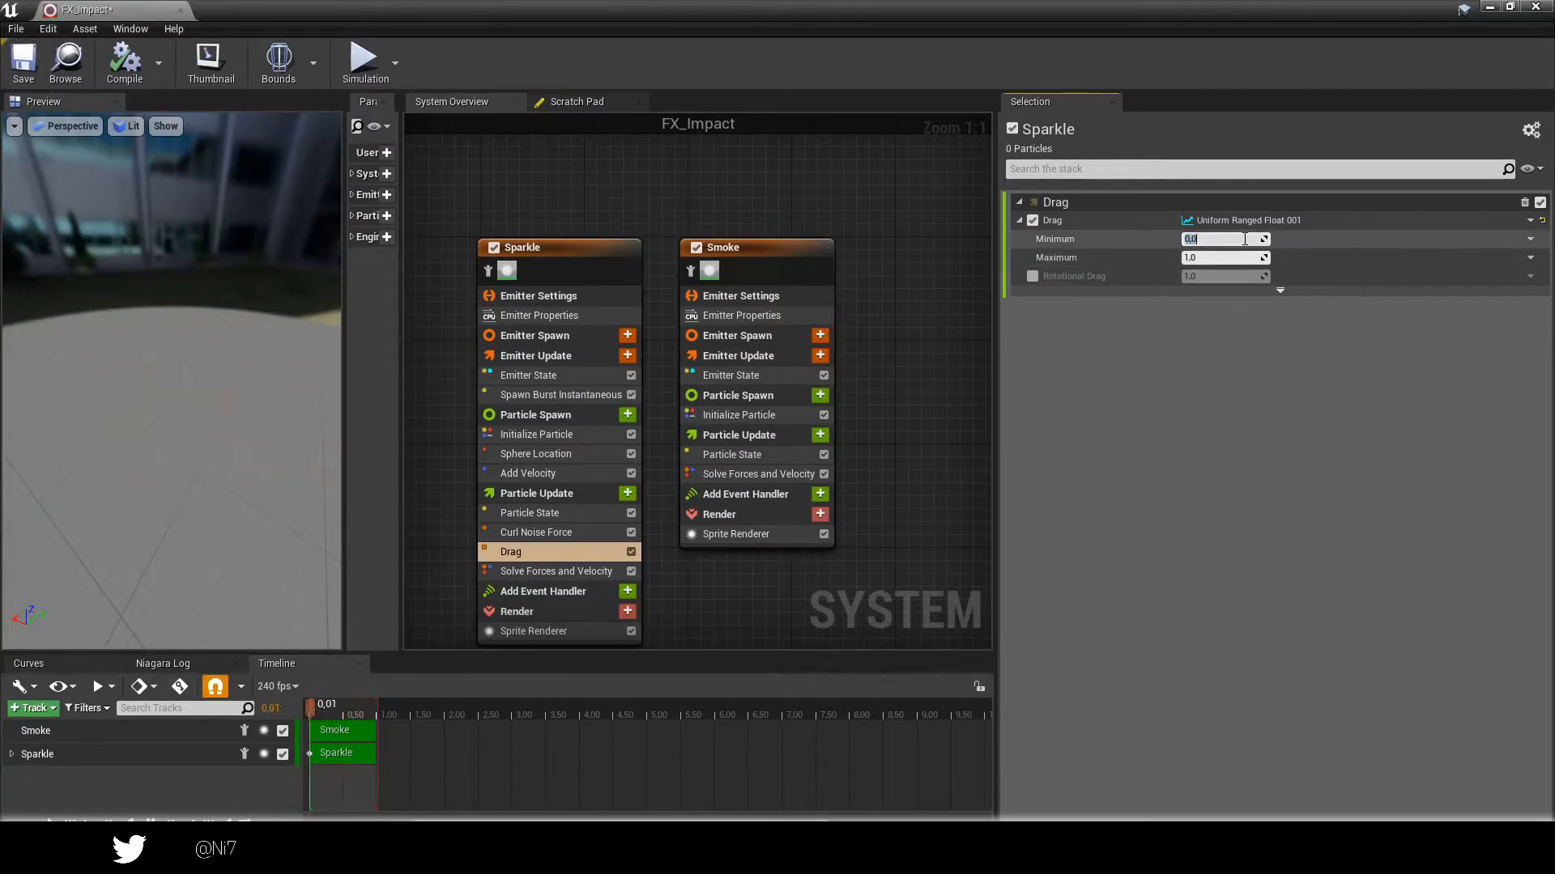
click(1229, 258)
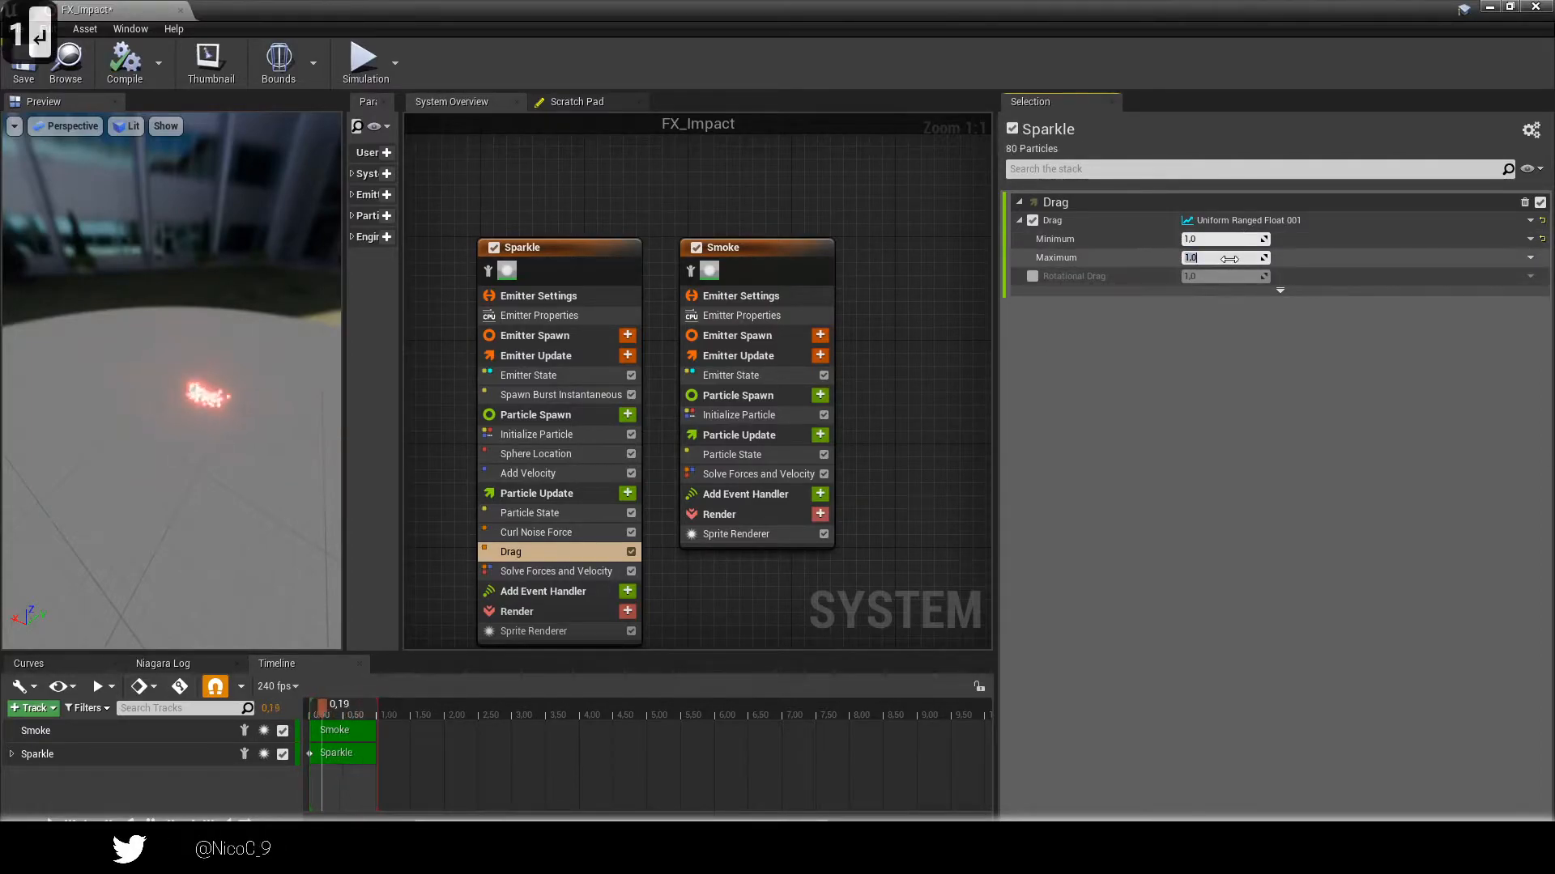
text(25)
key(Return)
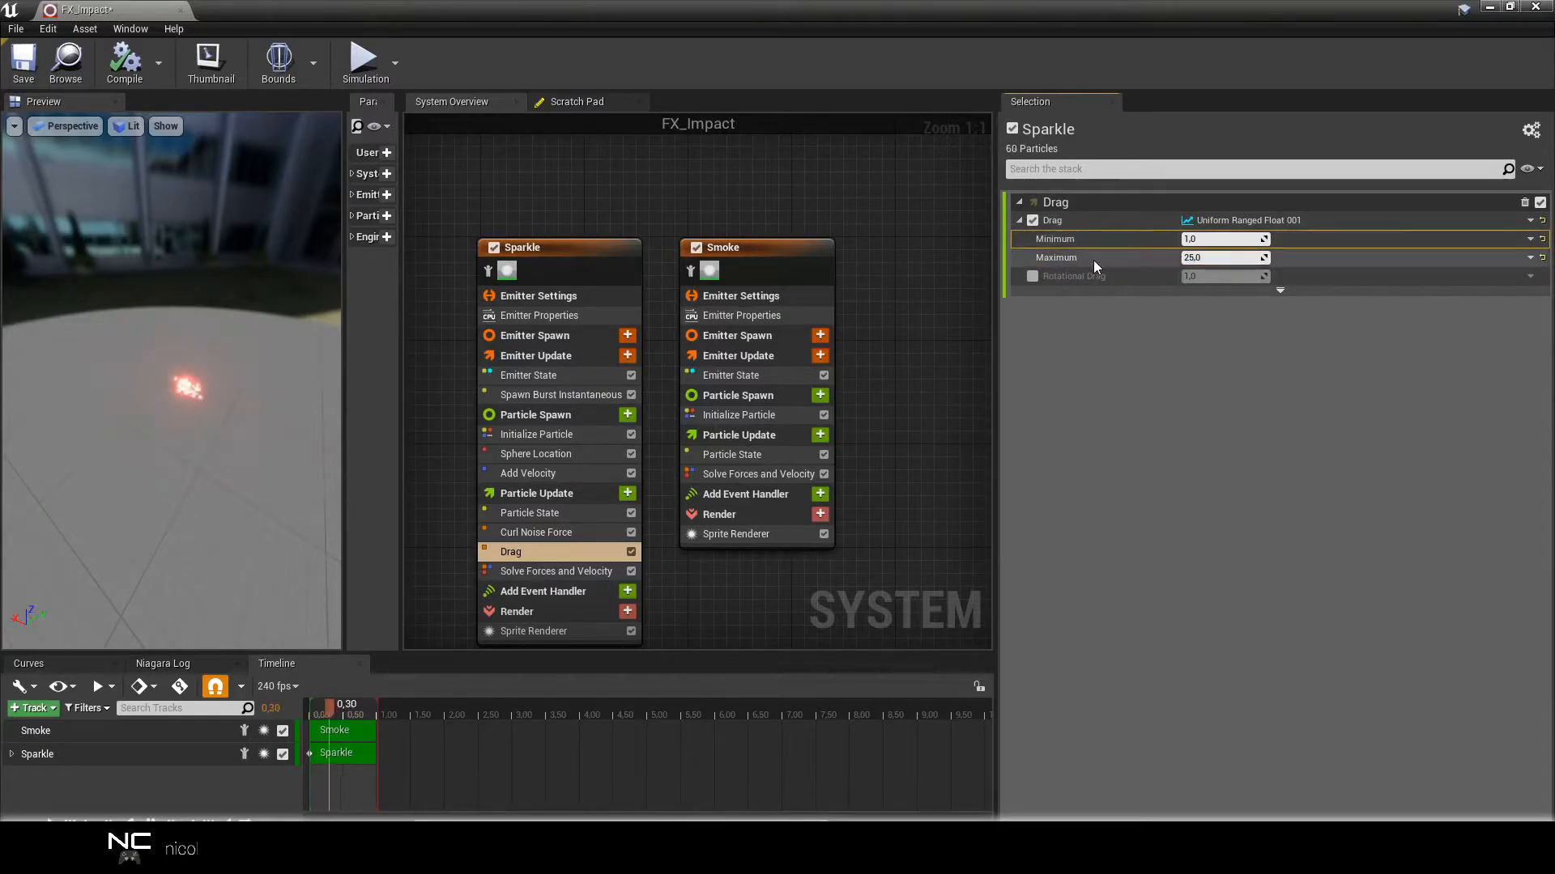
Drive the Drag range's Maximum with a Float from Curve dynamic input.
click(1530, 258)
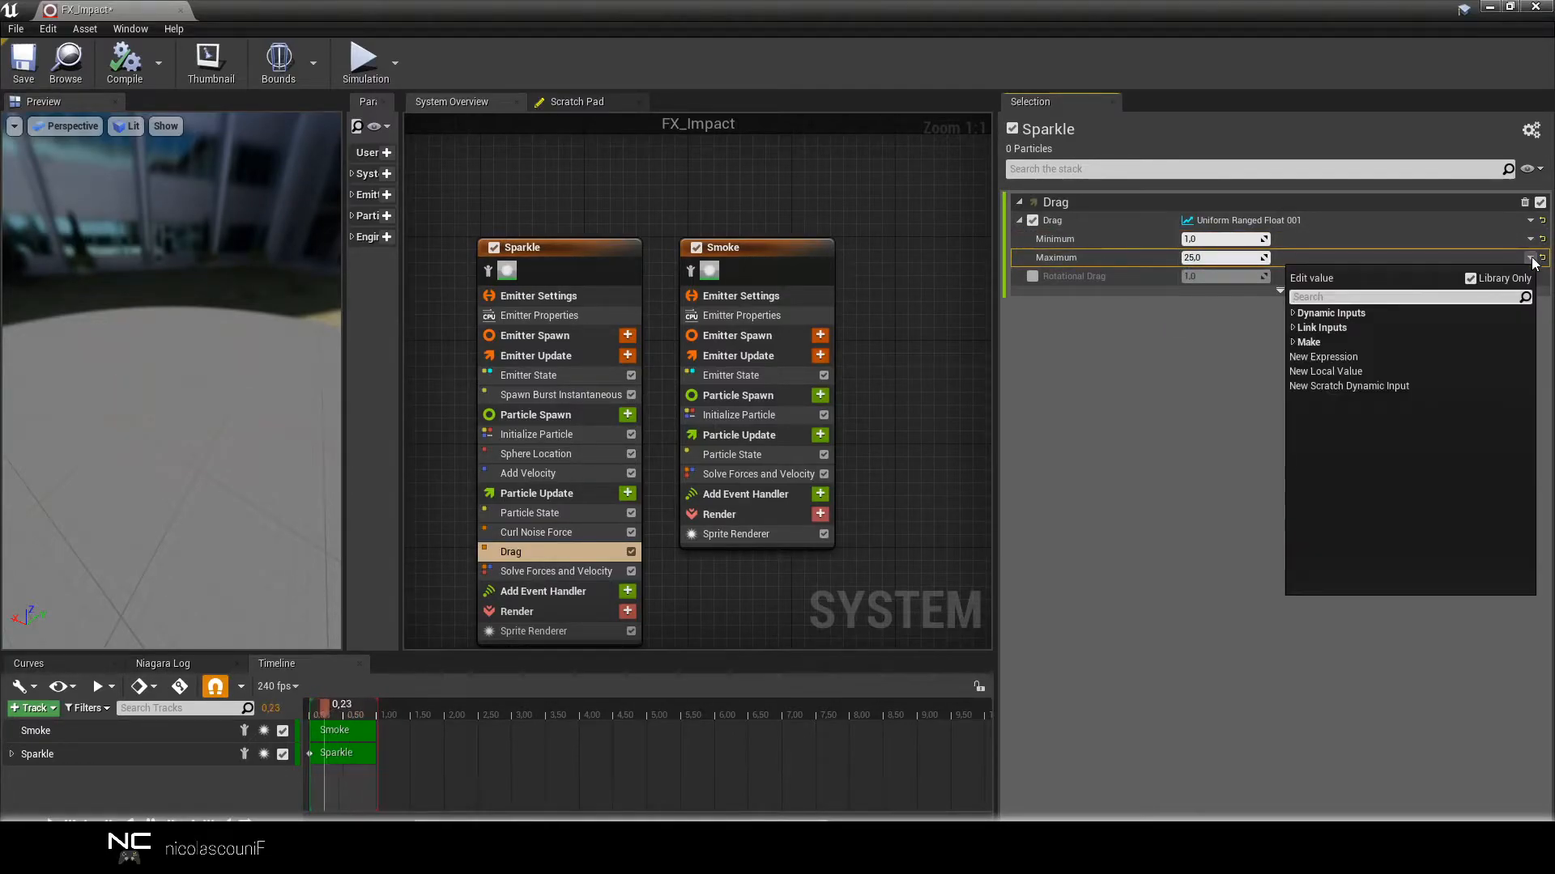
text(cur)
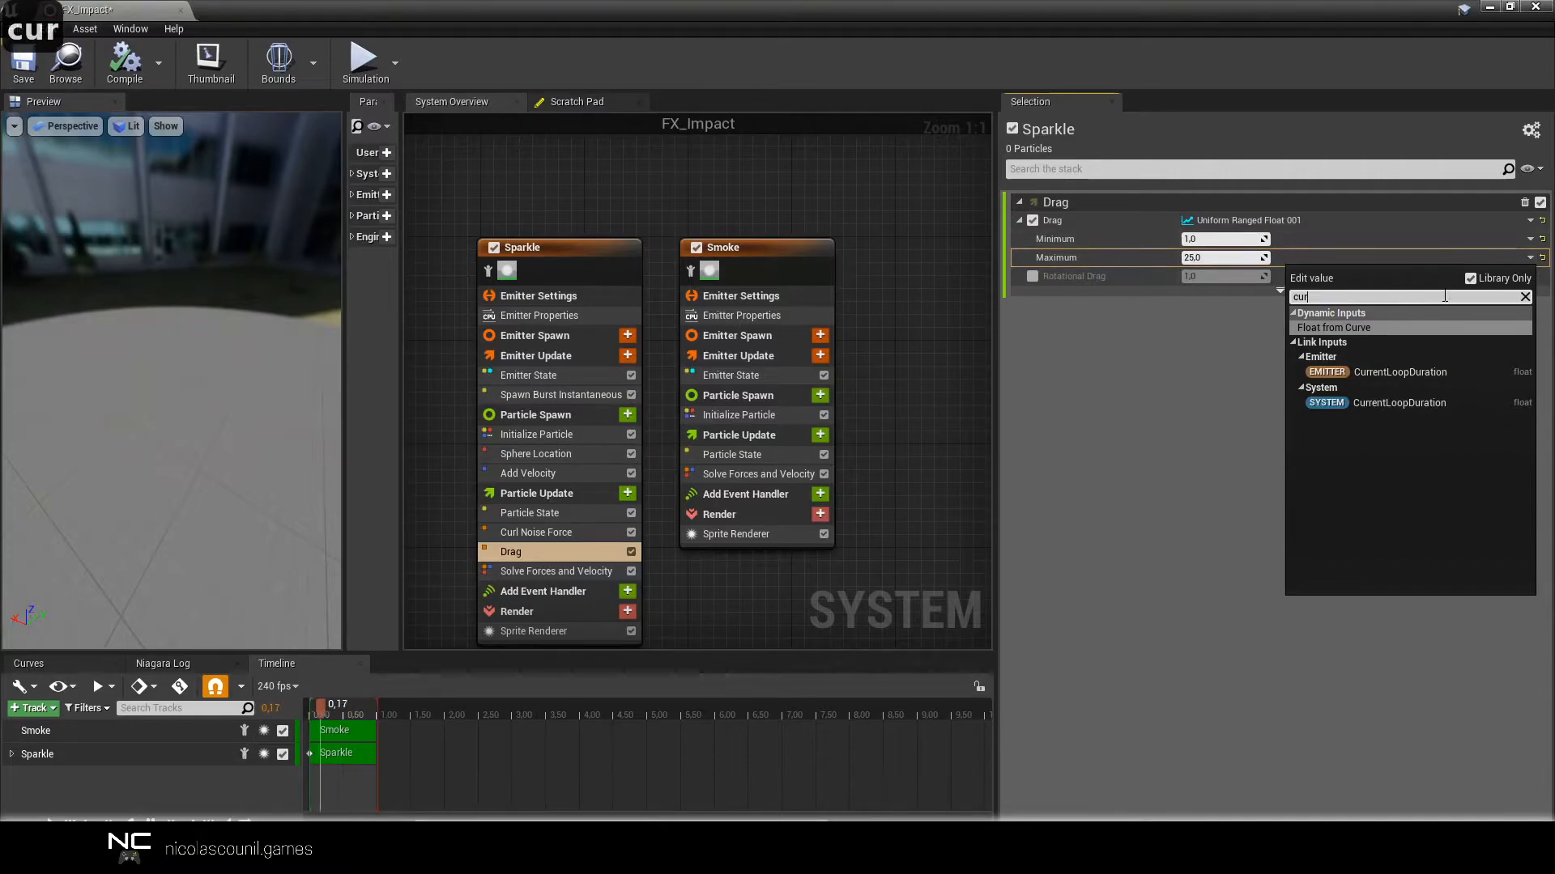
click(1414, 328)
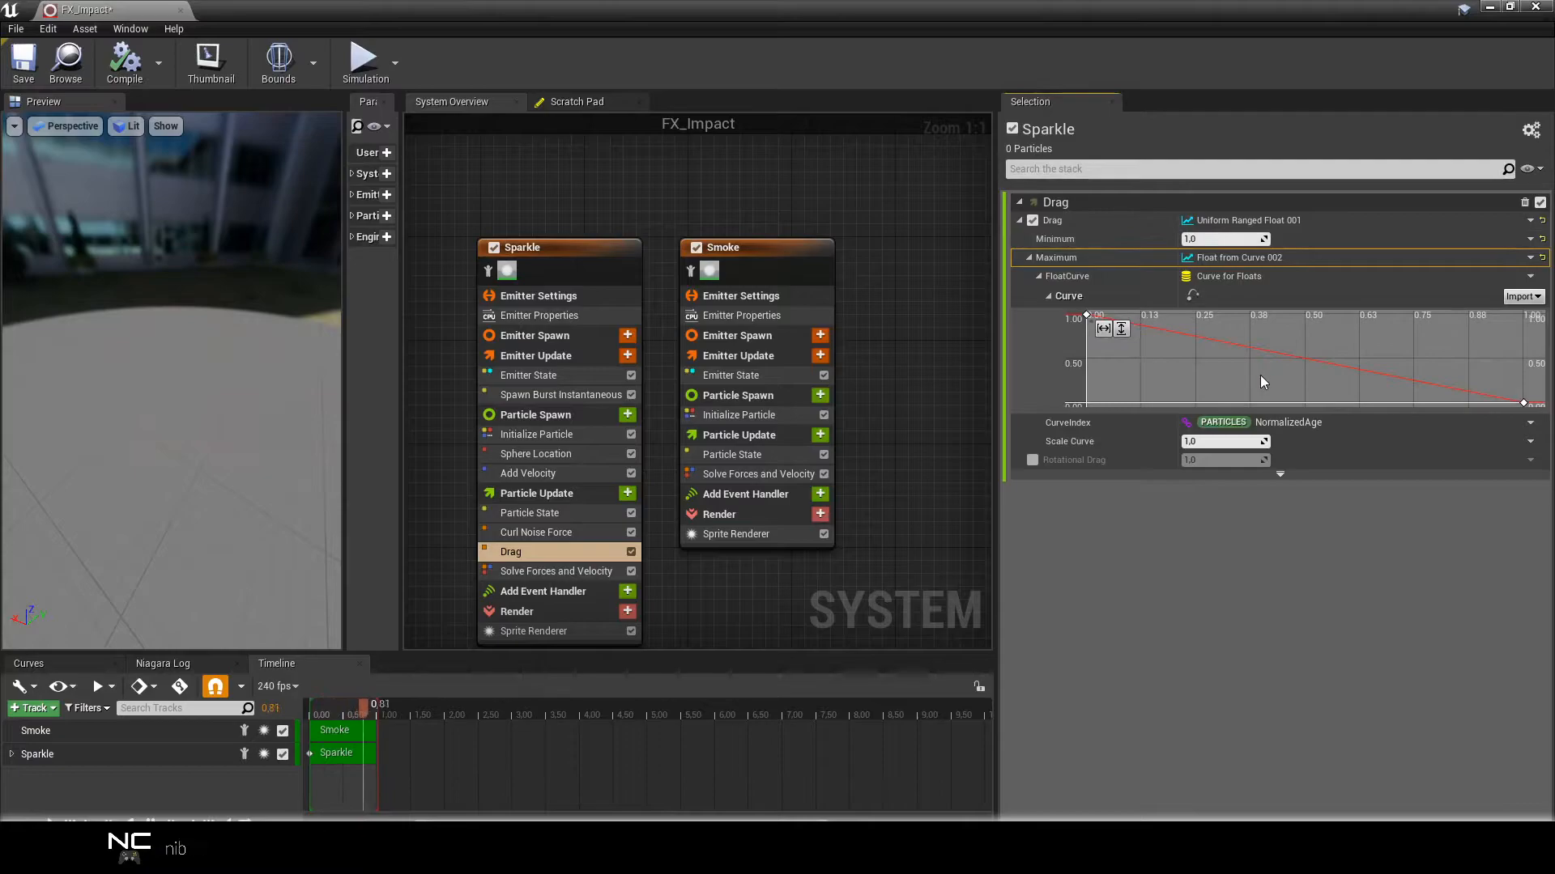
Try values of 50 and 25 for the Drag Maximum curve's key at time 1, then settle on 10.
right_drag(1255, 372, 1290, 396)
right_drag(1178, 359, 1231, 371)
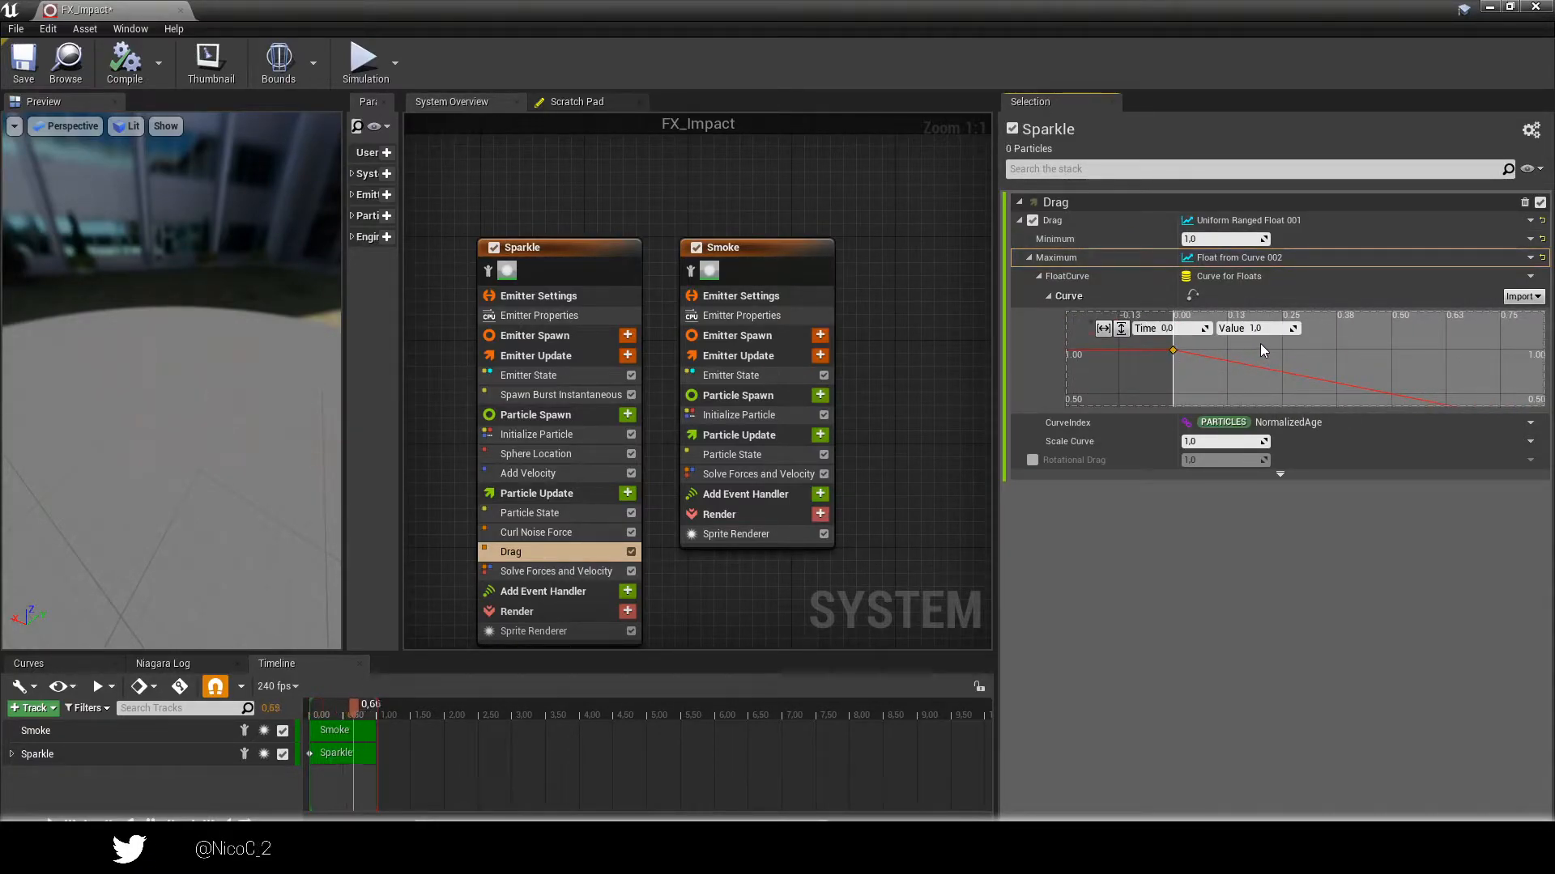
right_drag(1296, 364, 1261, 336)
right_drag(1424, 395, 1295, 345)
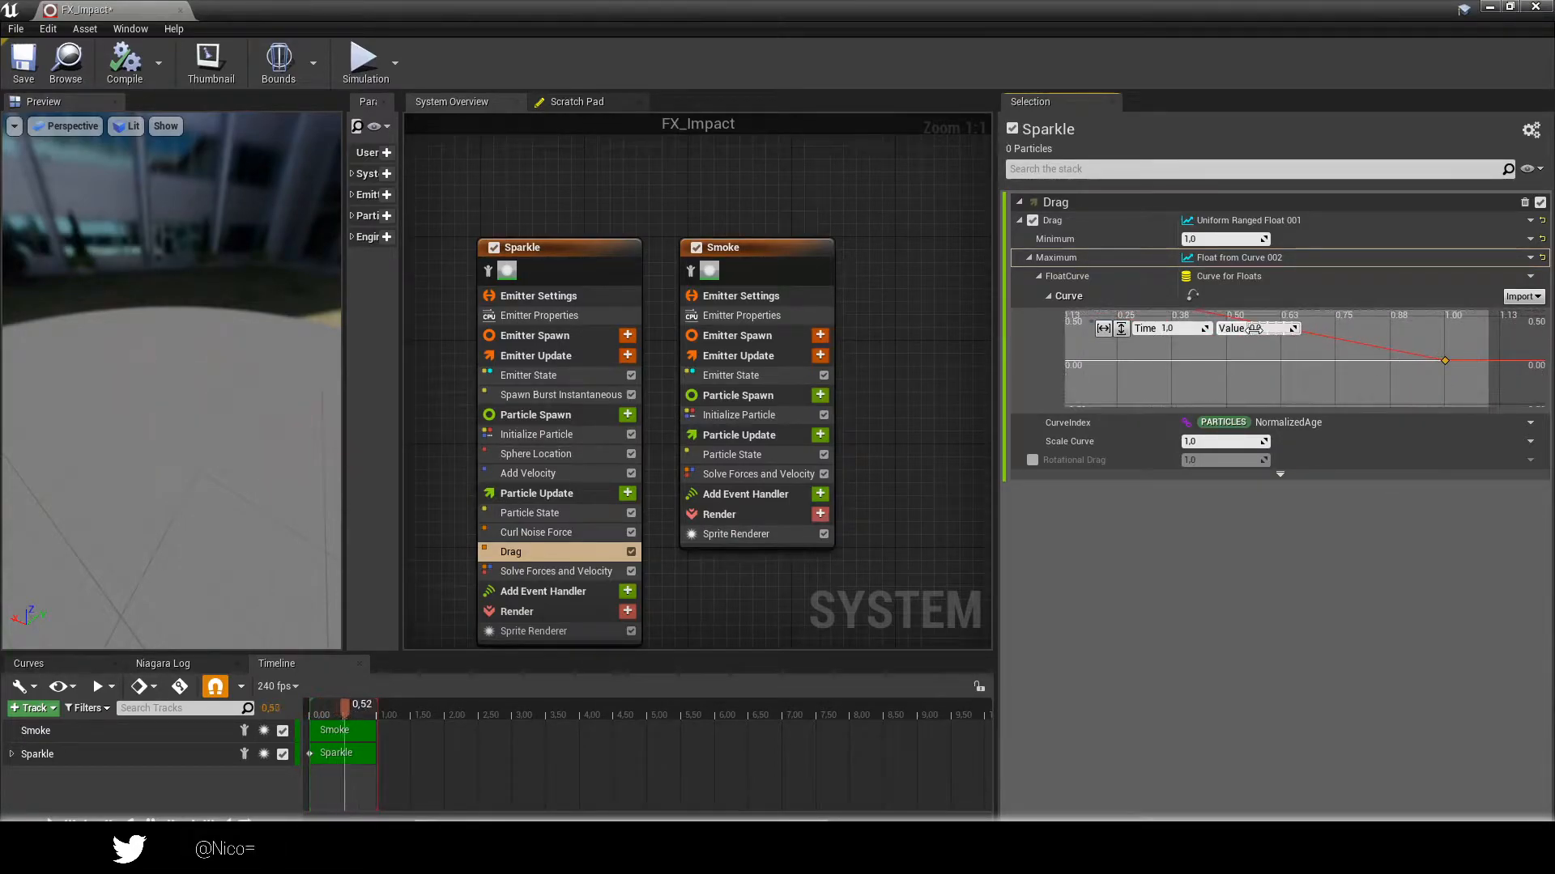
text(0)
key(Return)
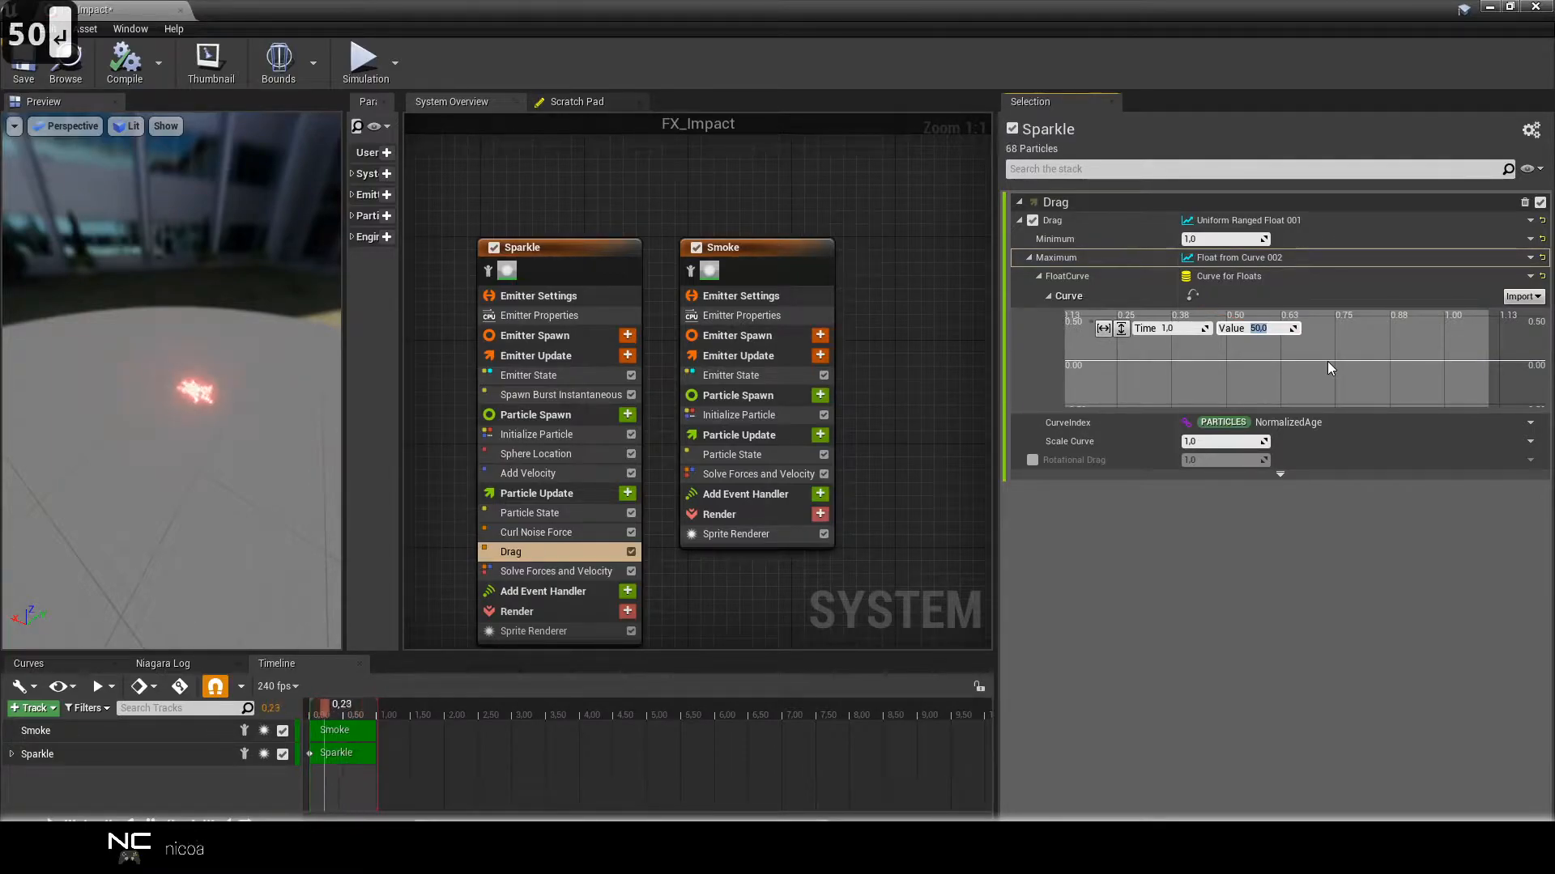
text(25)
key(Return)
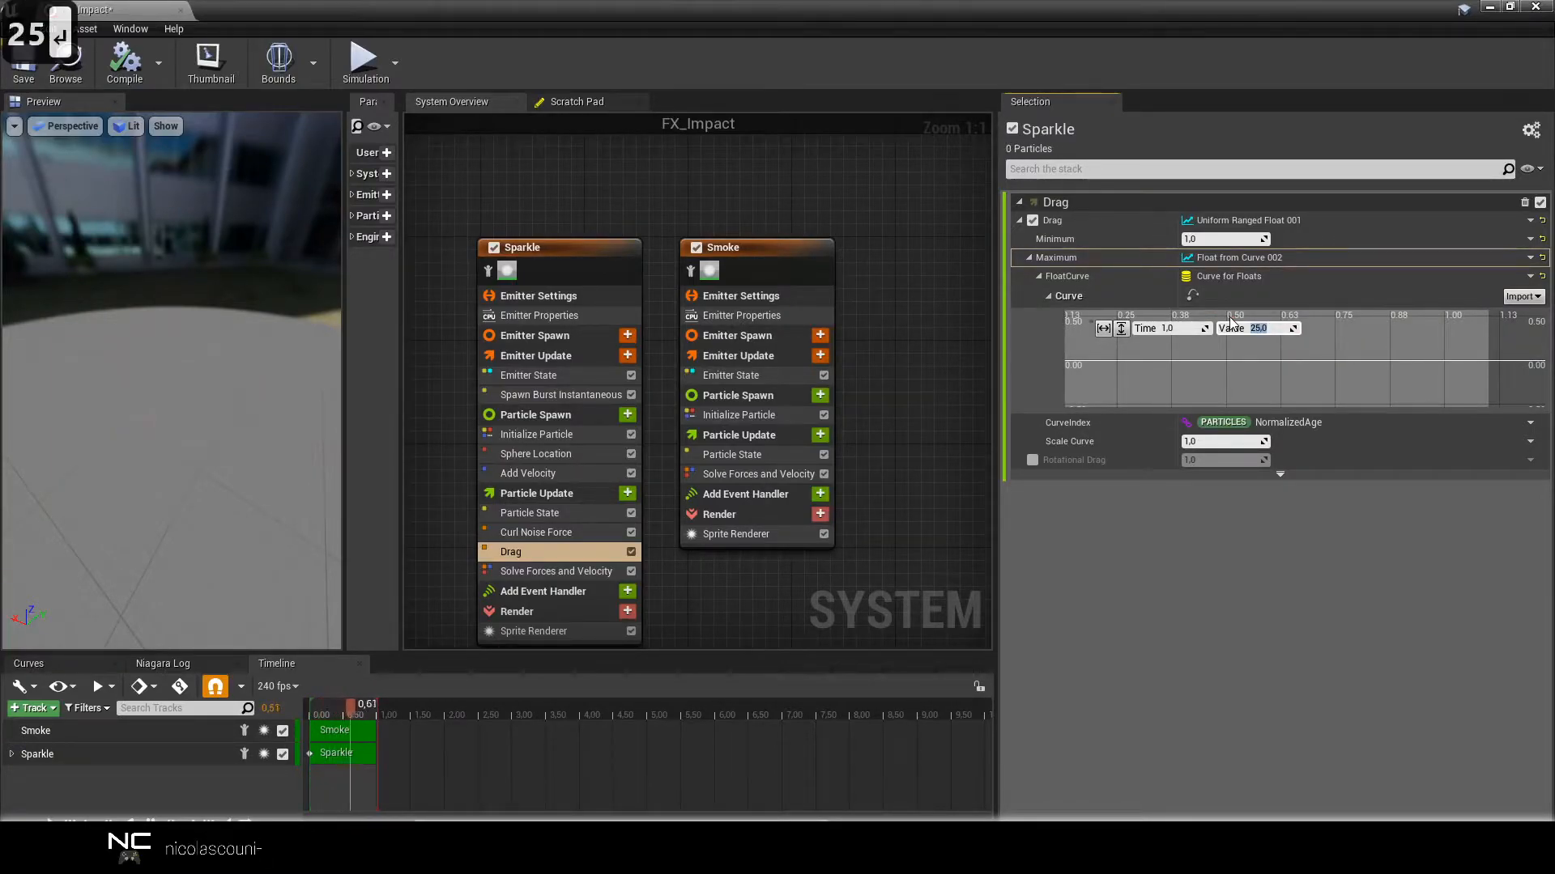
text(10)
key(Return)
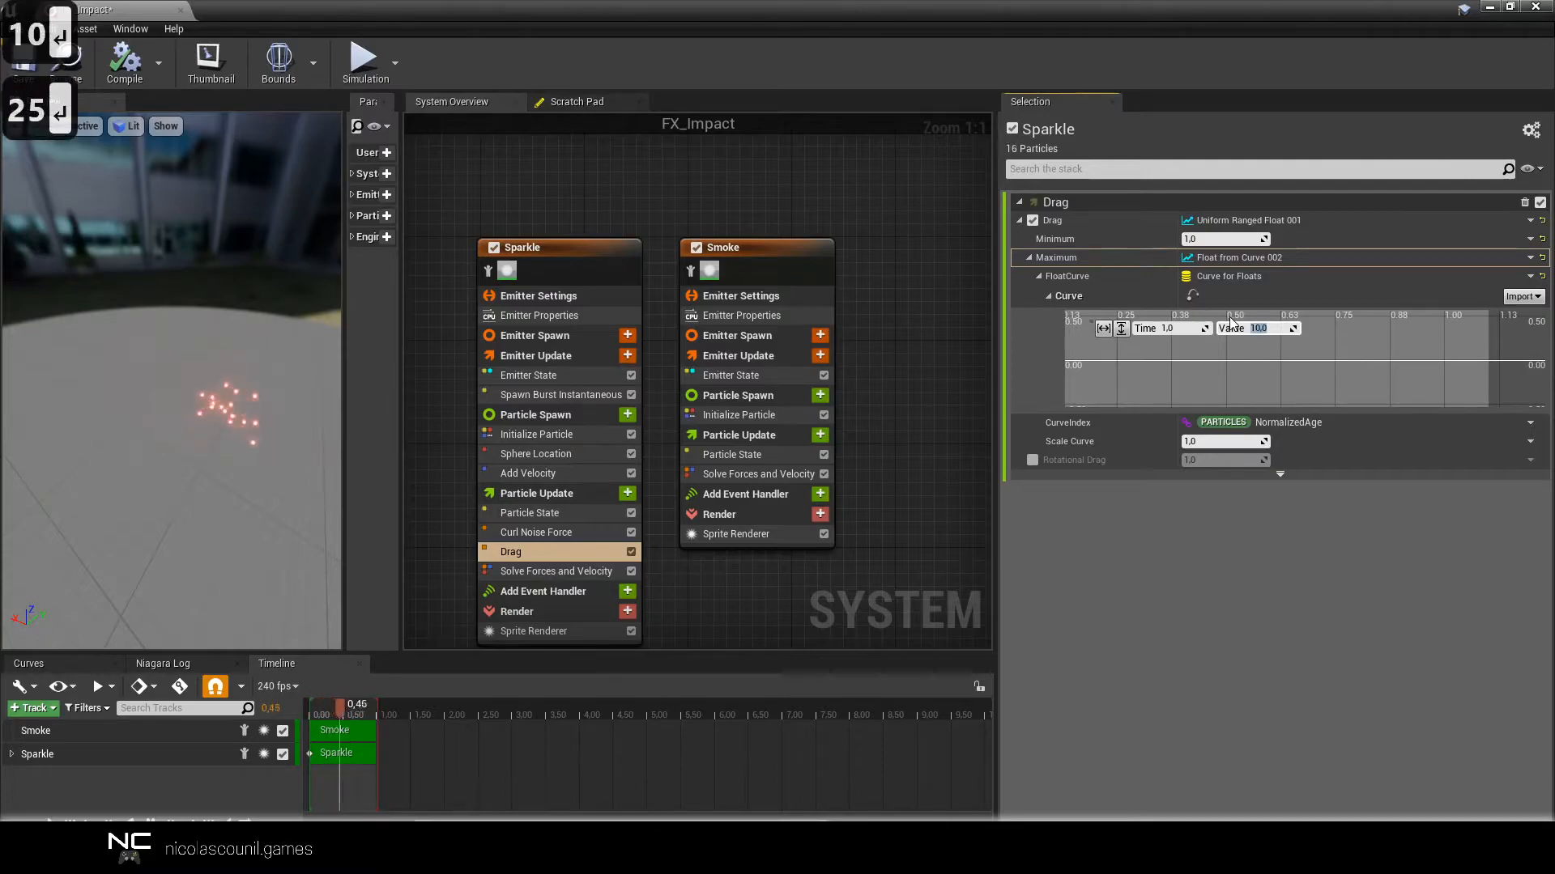
Try Sphere Radius values of 20 and 50 on the Sparkle emitter's Sphere Location, then return to 20.
drag(231, 389, 389, 396)
drag(133, 397, 200, 401)
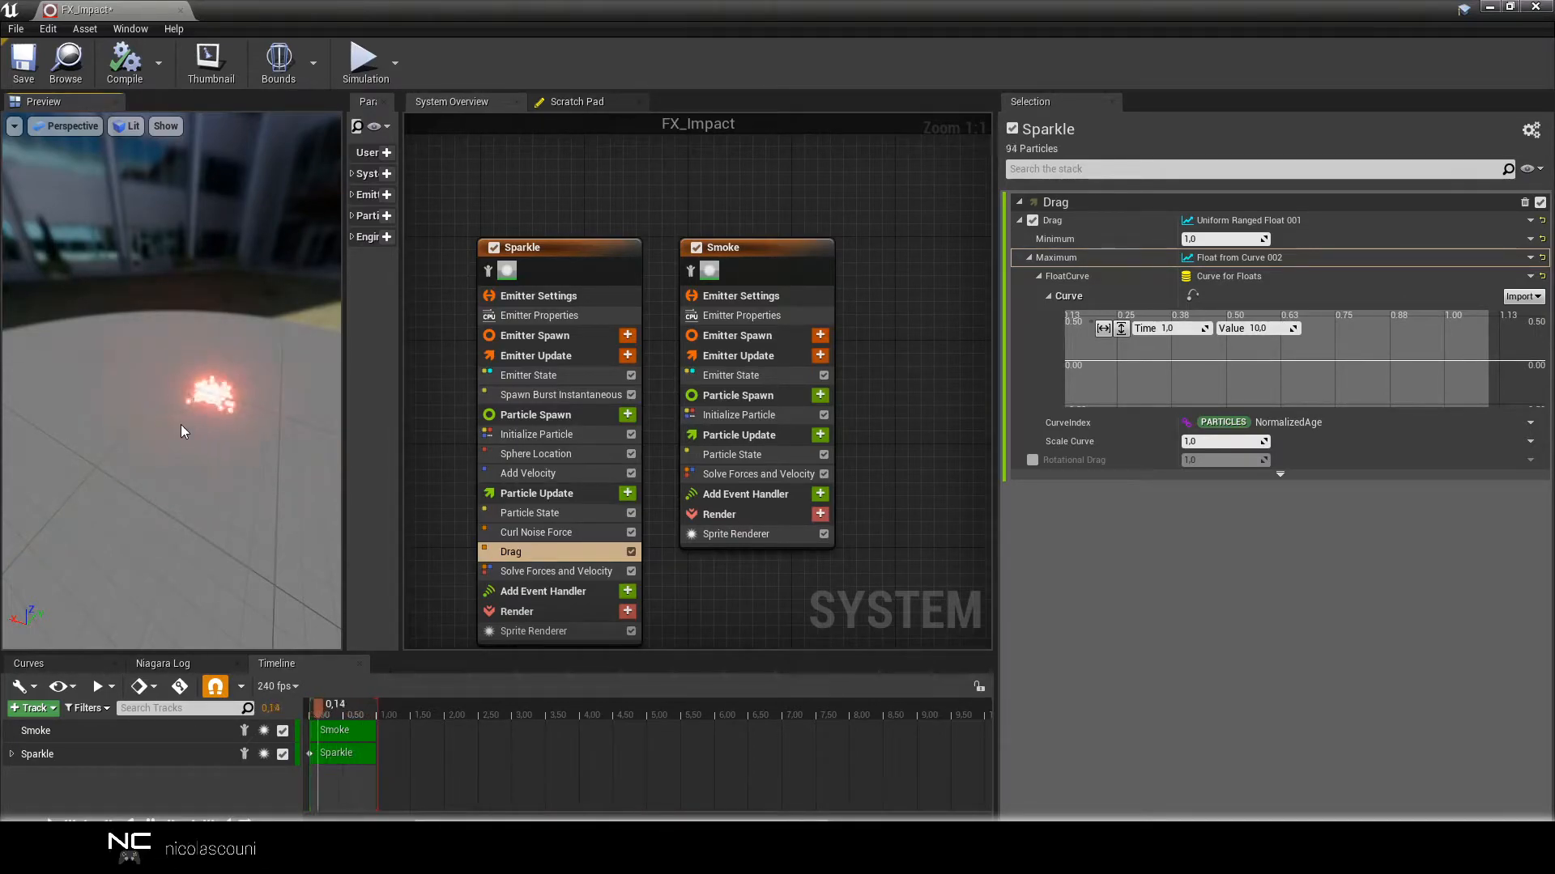
drag(182, 425, 130, 356)
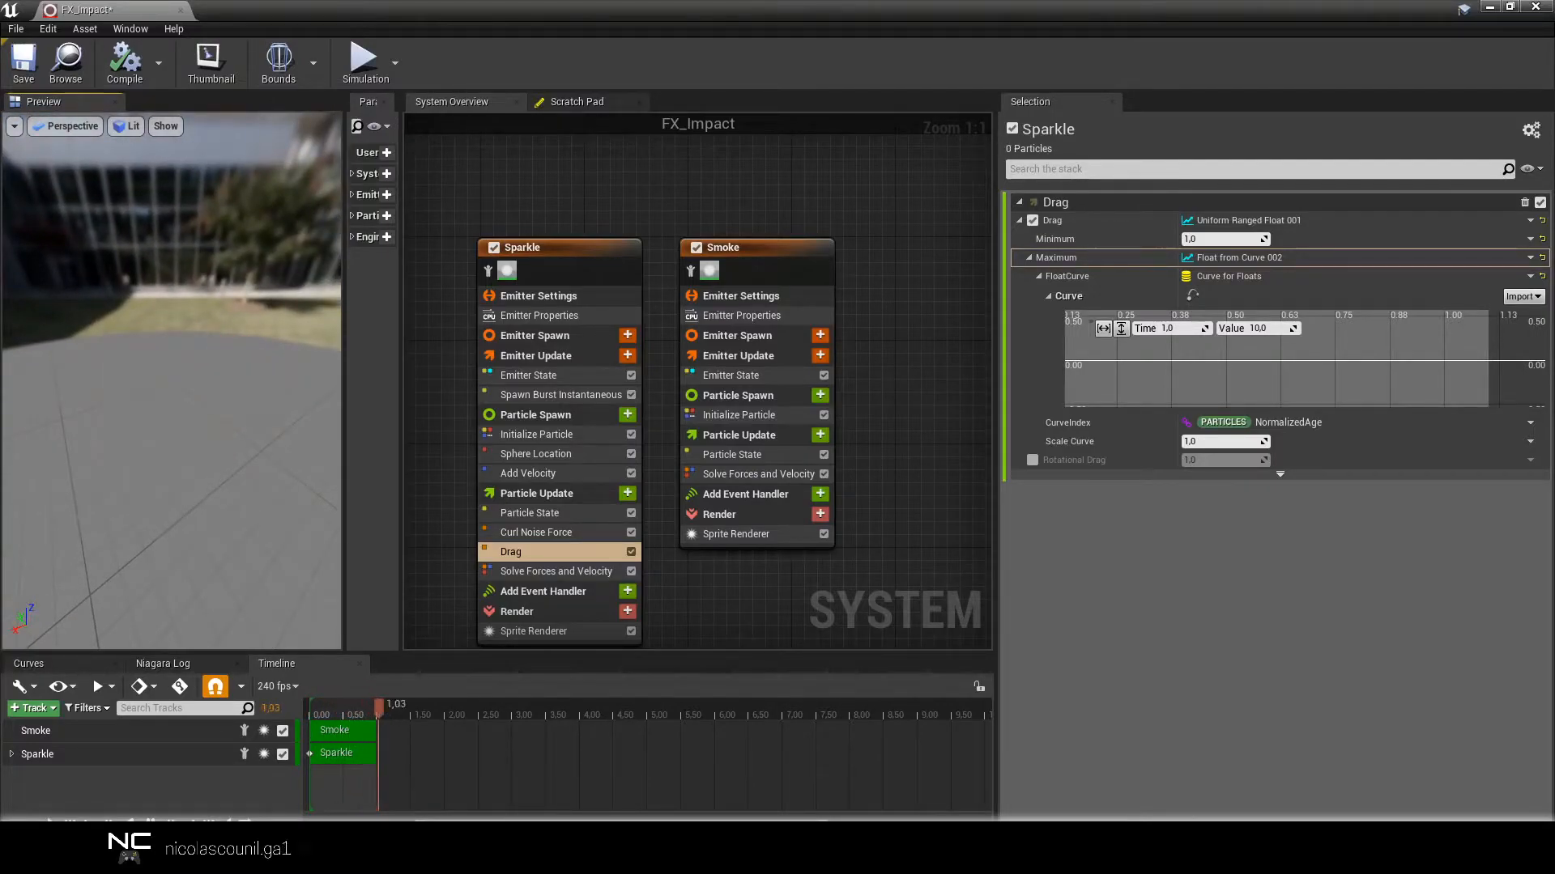
drag(181, 425, 126, 376)
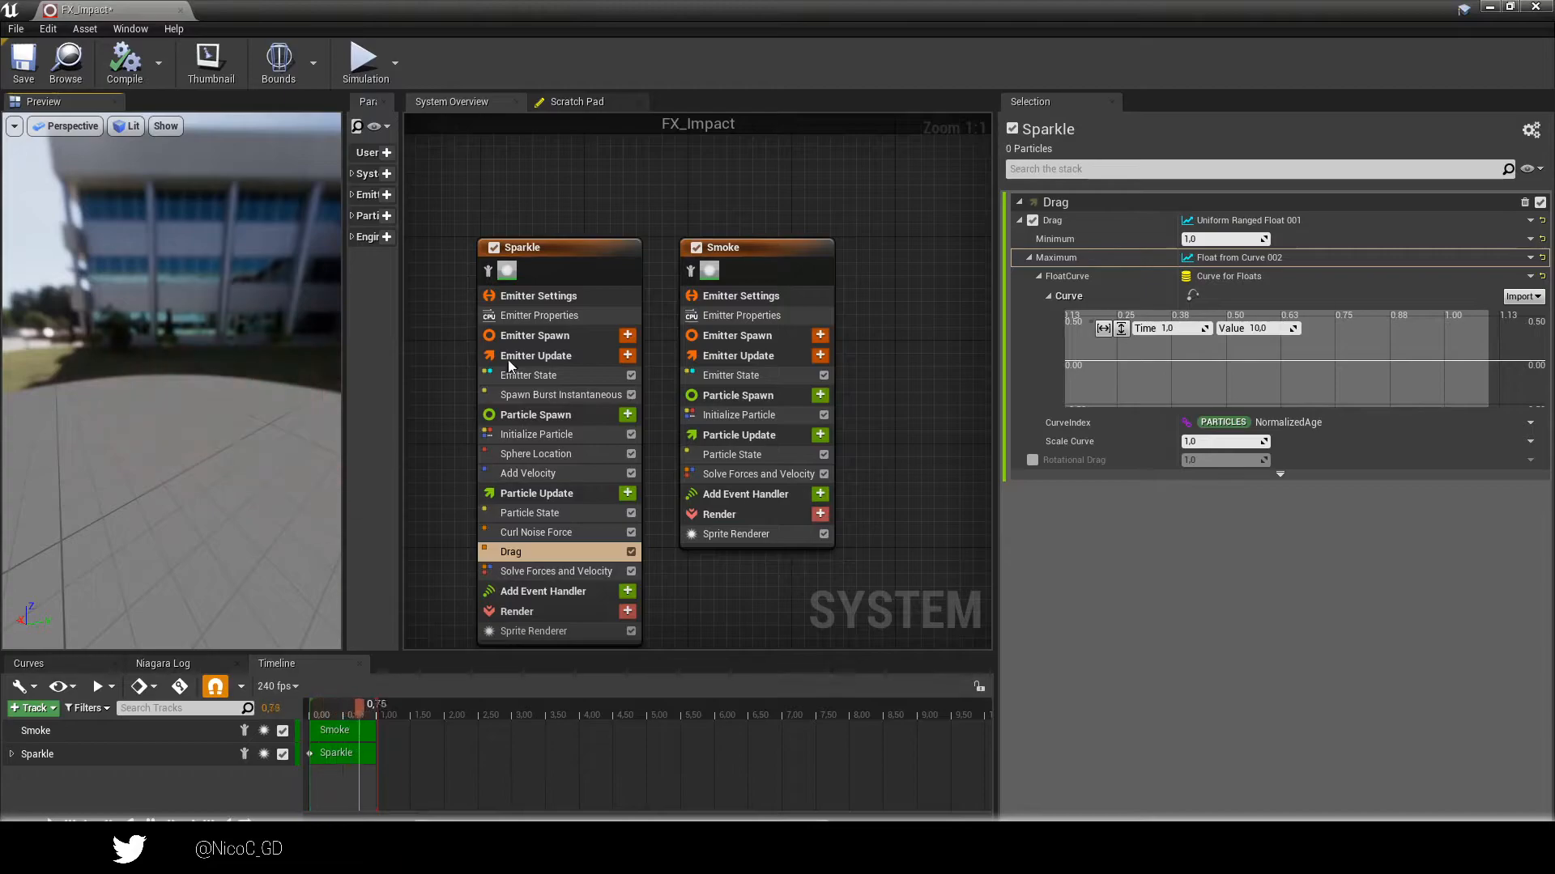
click(566, 453)
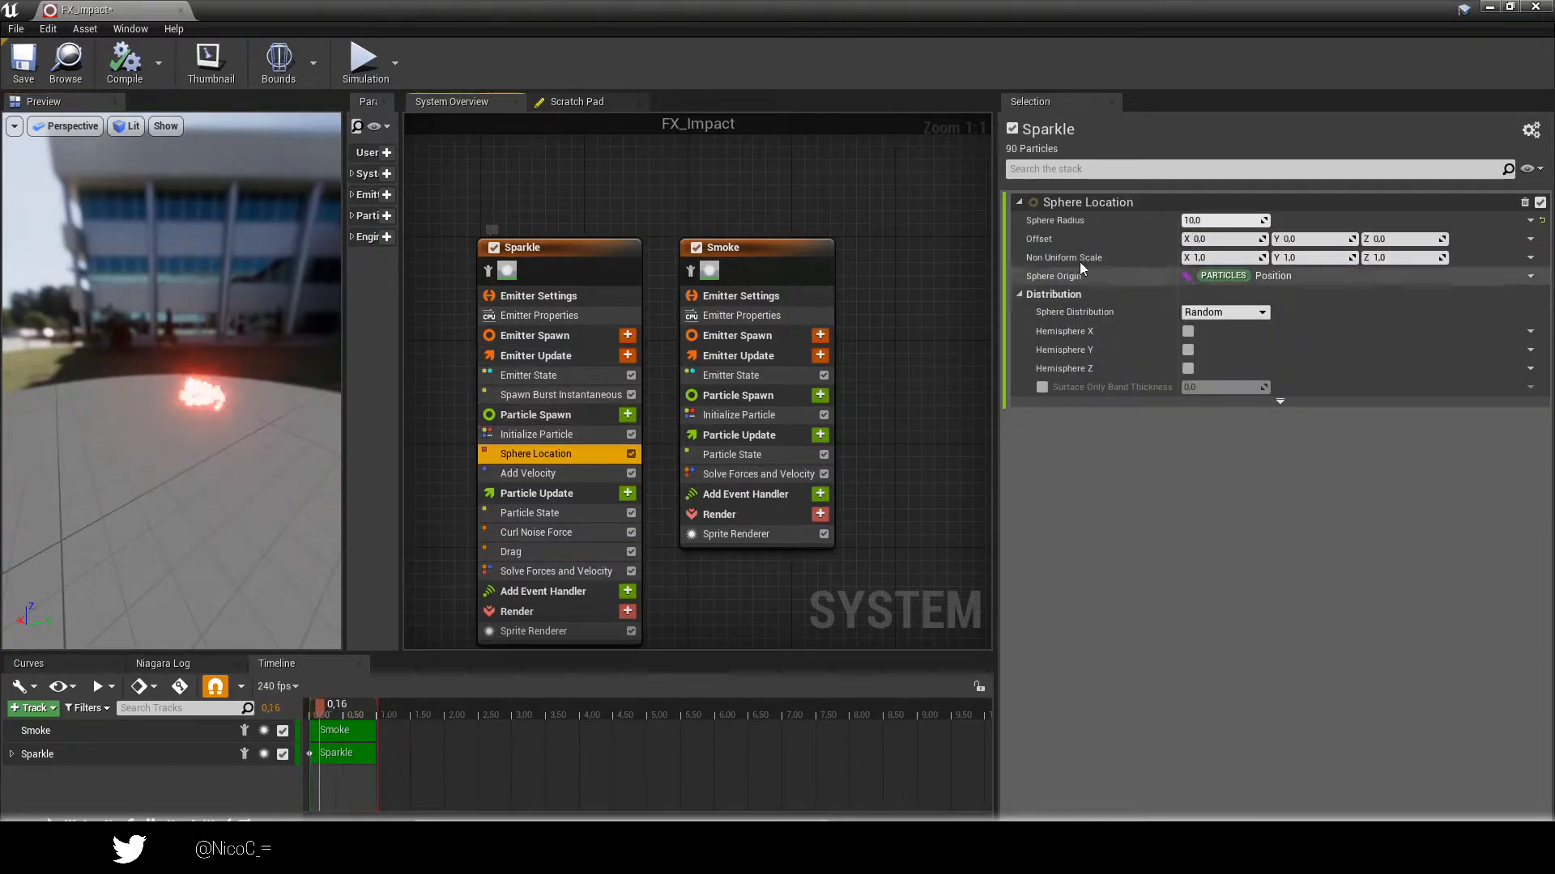
click(1213, 220)
text(20)
key(Return)
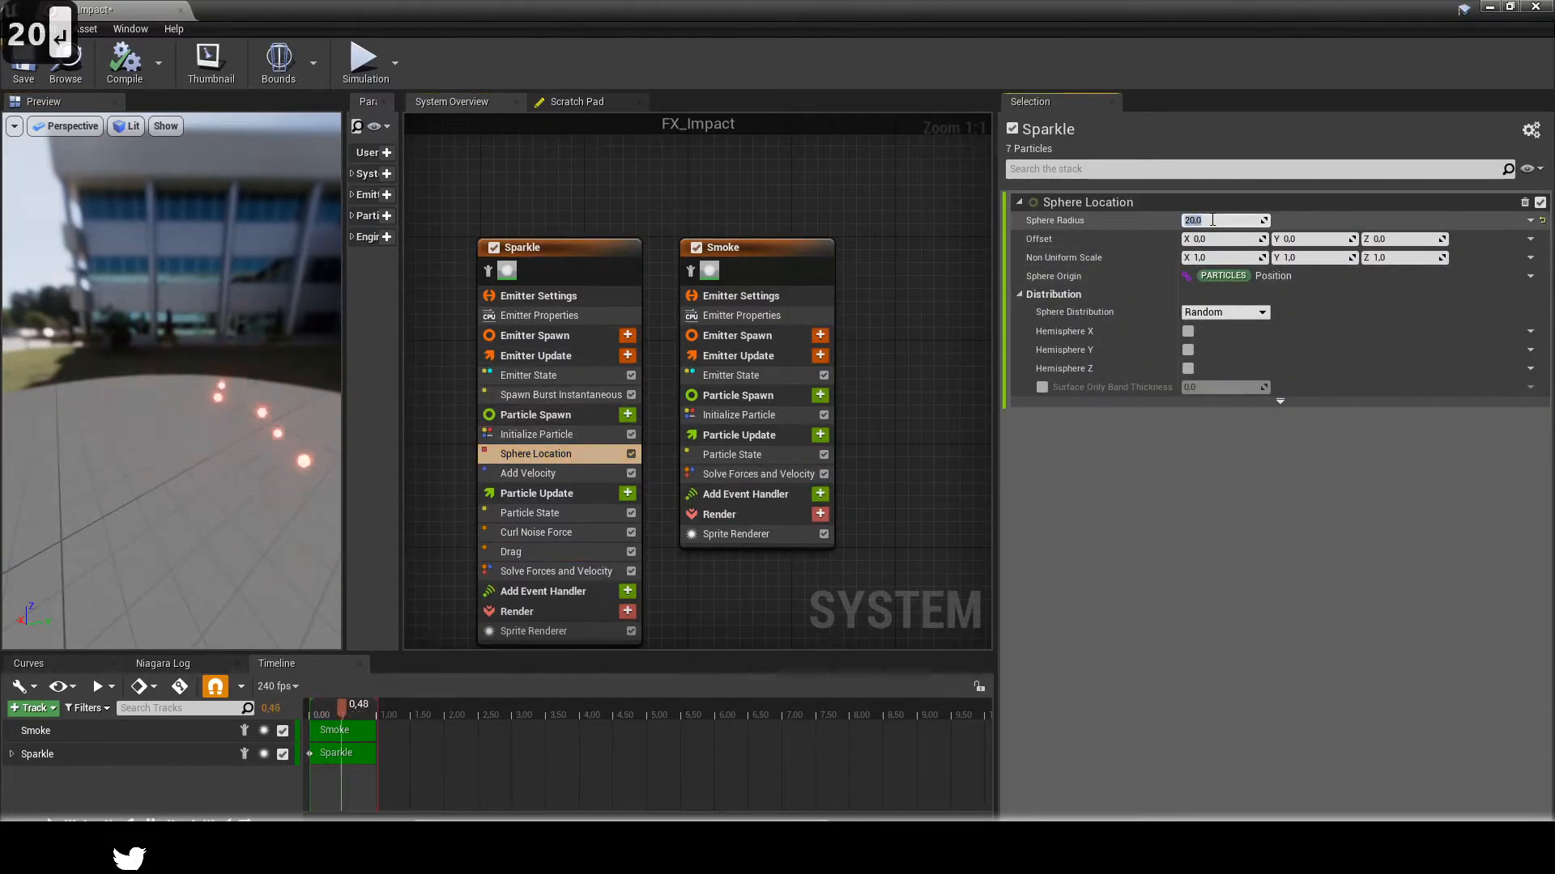
text(50)
key(Return)
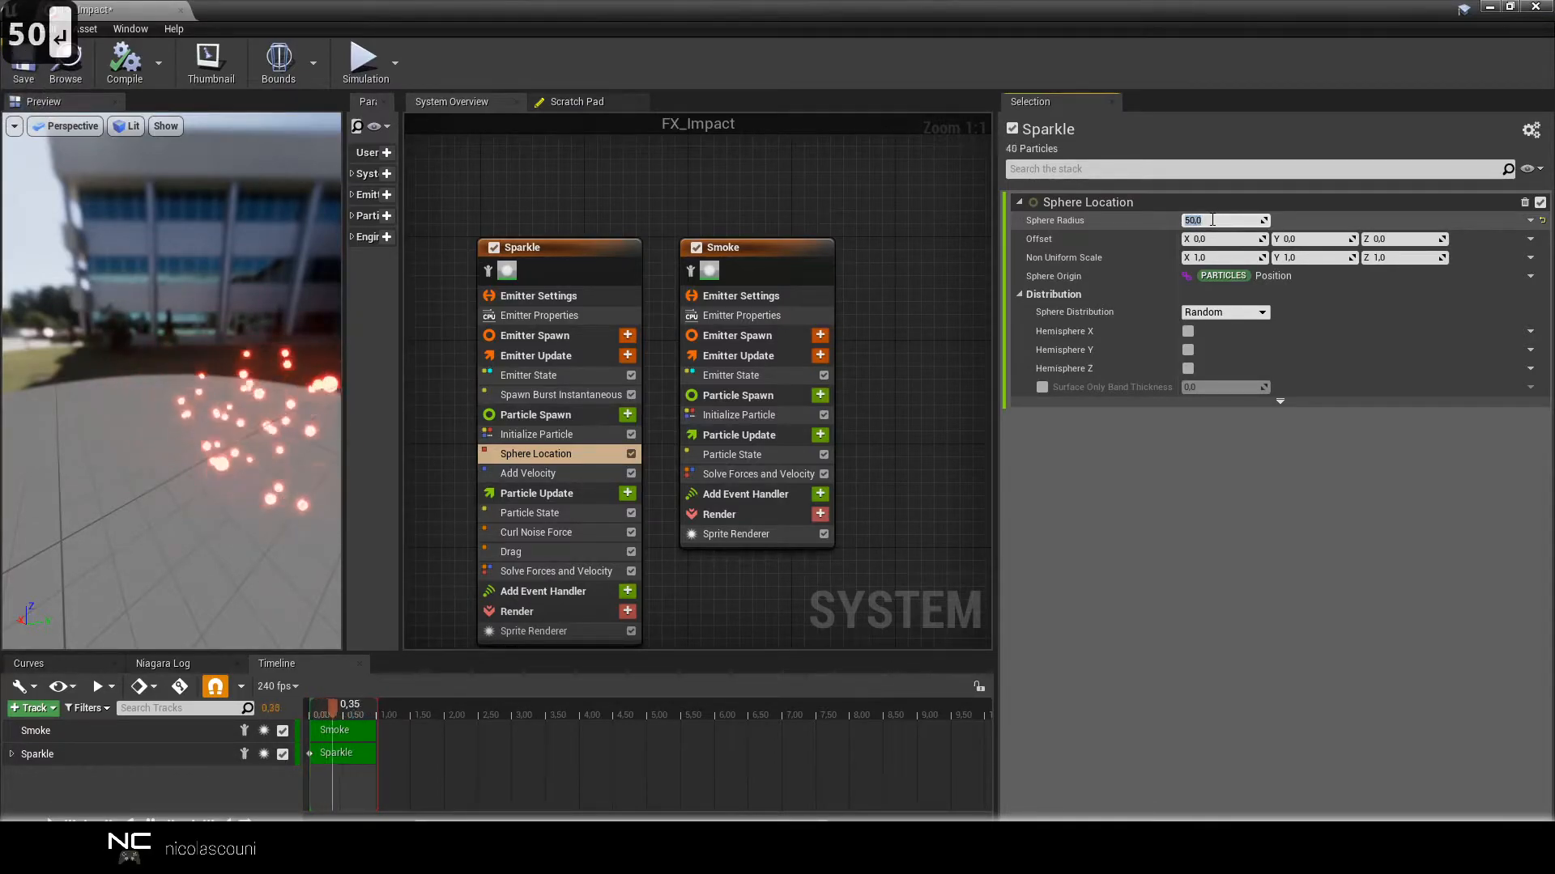
text(20)
key(Return)
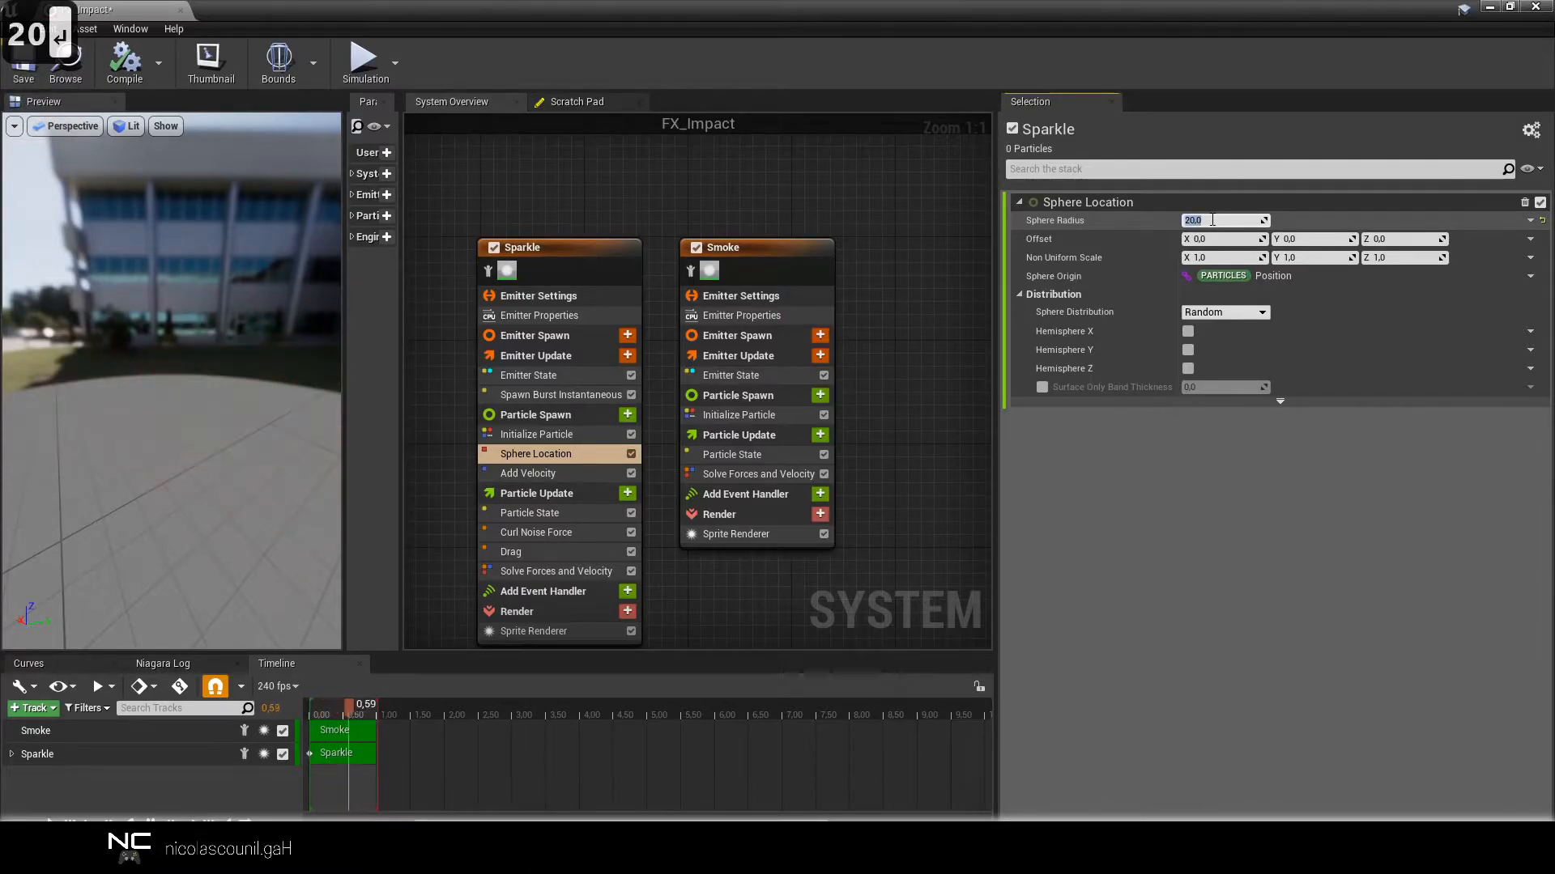
Set the Spawn Count of the Sparkle emitter's Spawn Burst Instantaneous module to 250.
click(561, 394)
click(1209, 221)
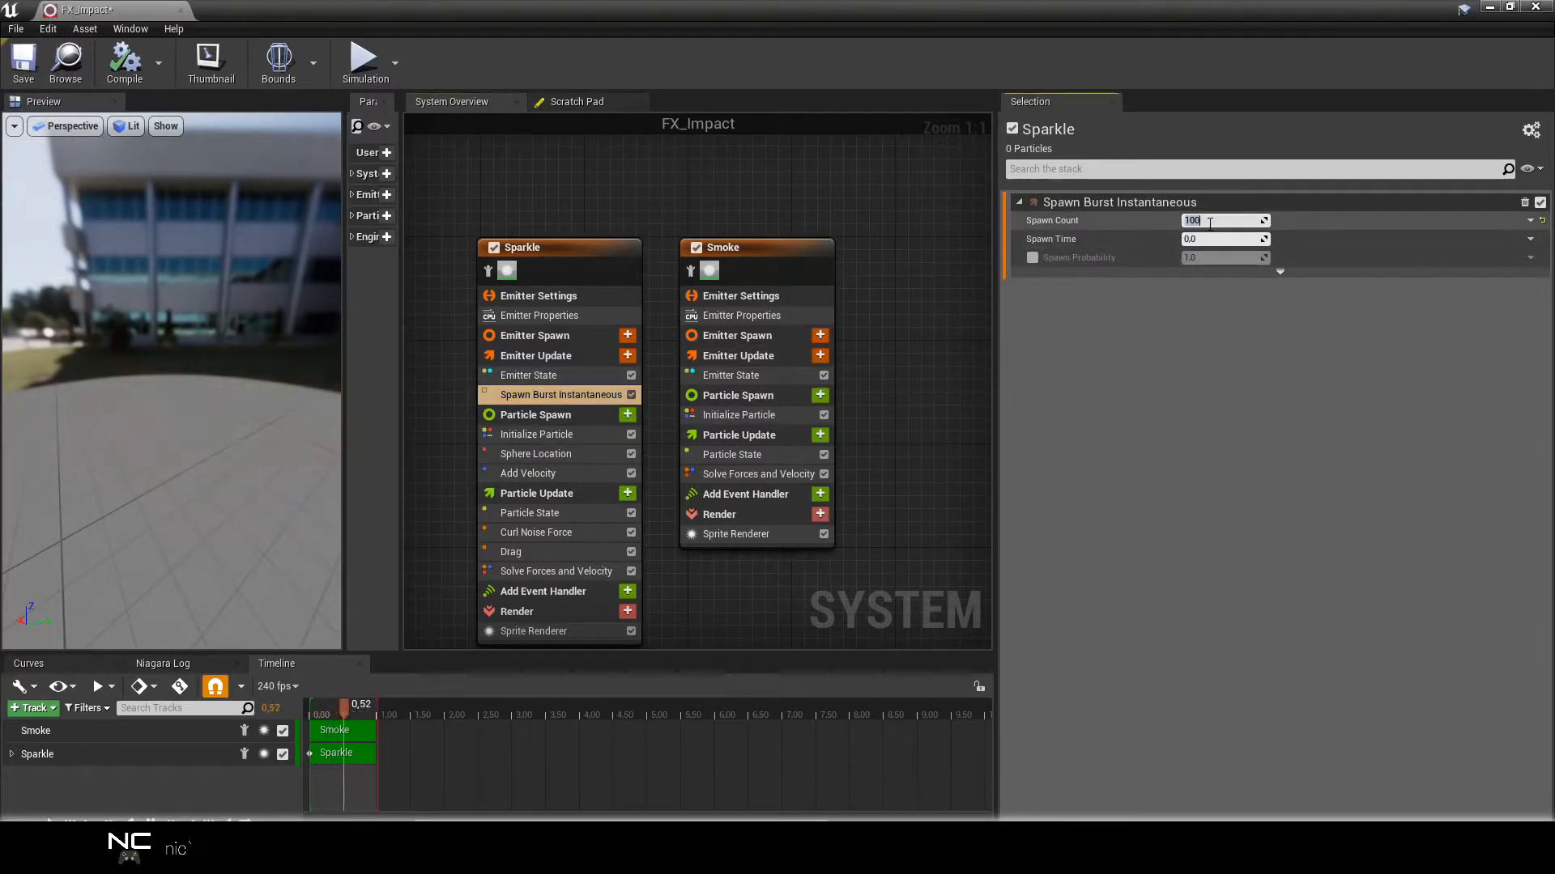
text(250)
key(Return)
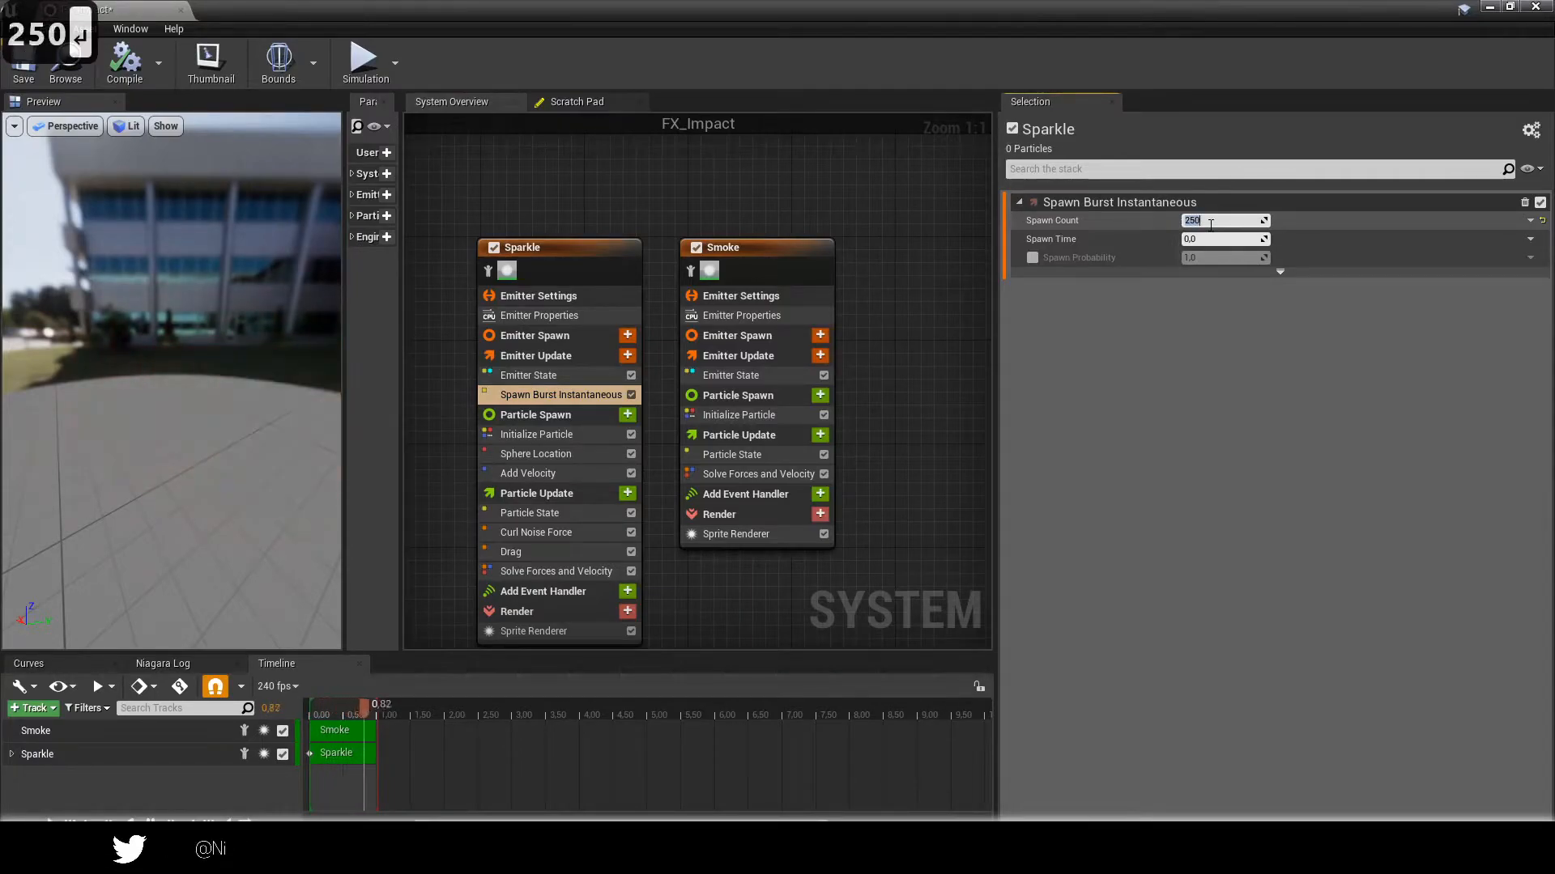
mouse_move(209, 391)
mouse_down()
mouse_move(146, 389)
mouse_move(208, 392)
mouse_up()
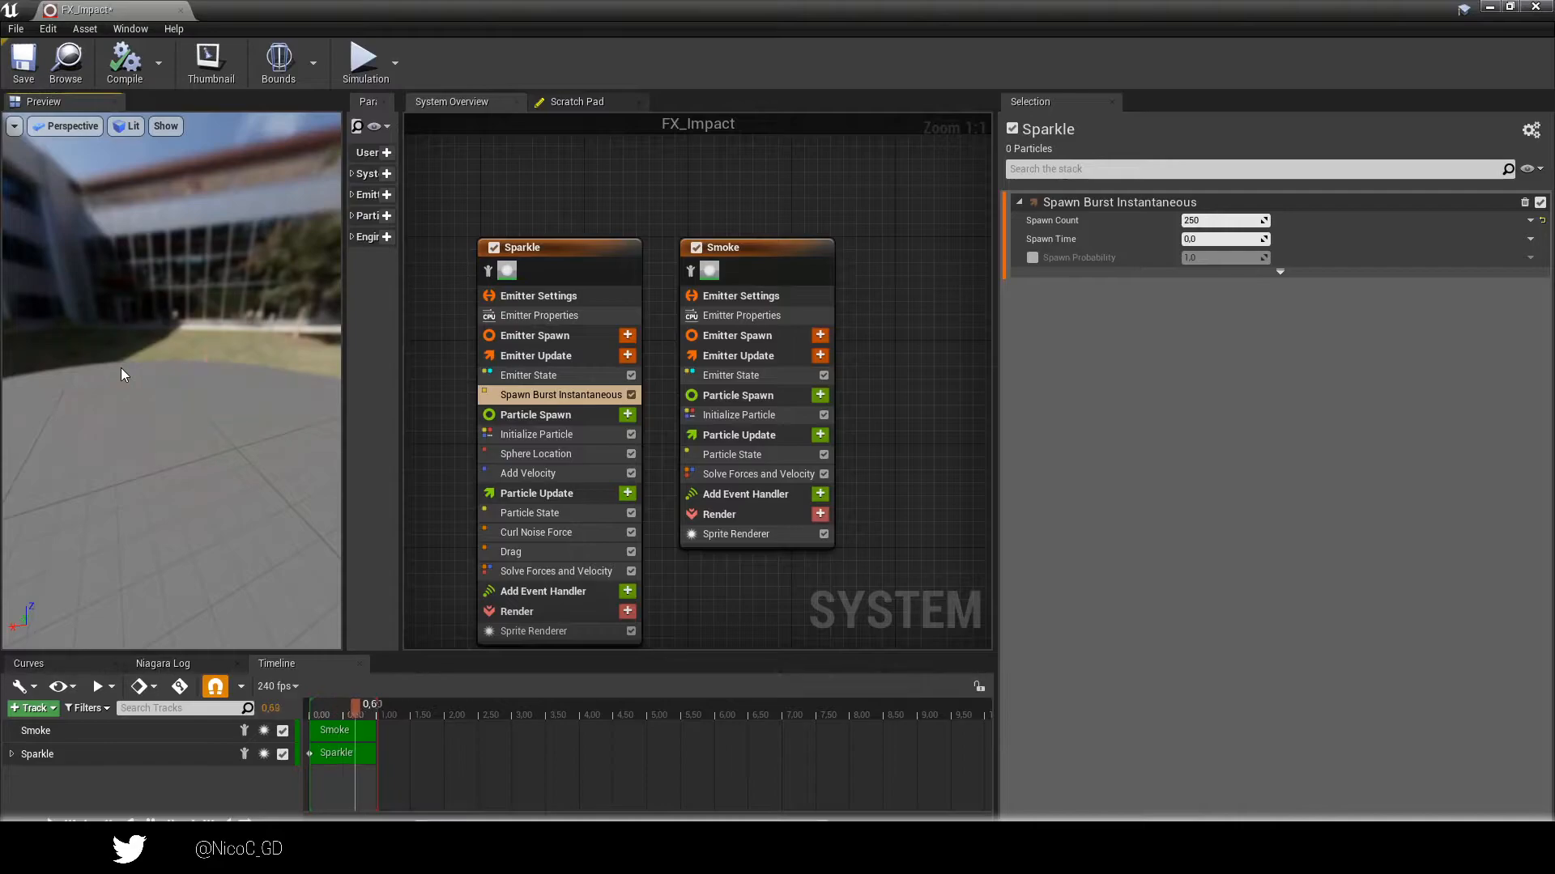
Set both keys of the Drag Maximum curve to Auto interpolation and tilt the end key's tangent so the curve rises steeply at its end.
click(542, 554)
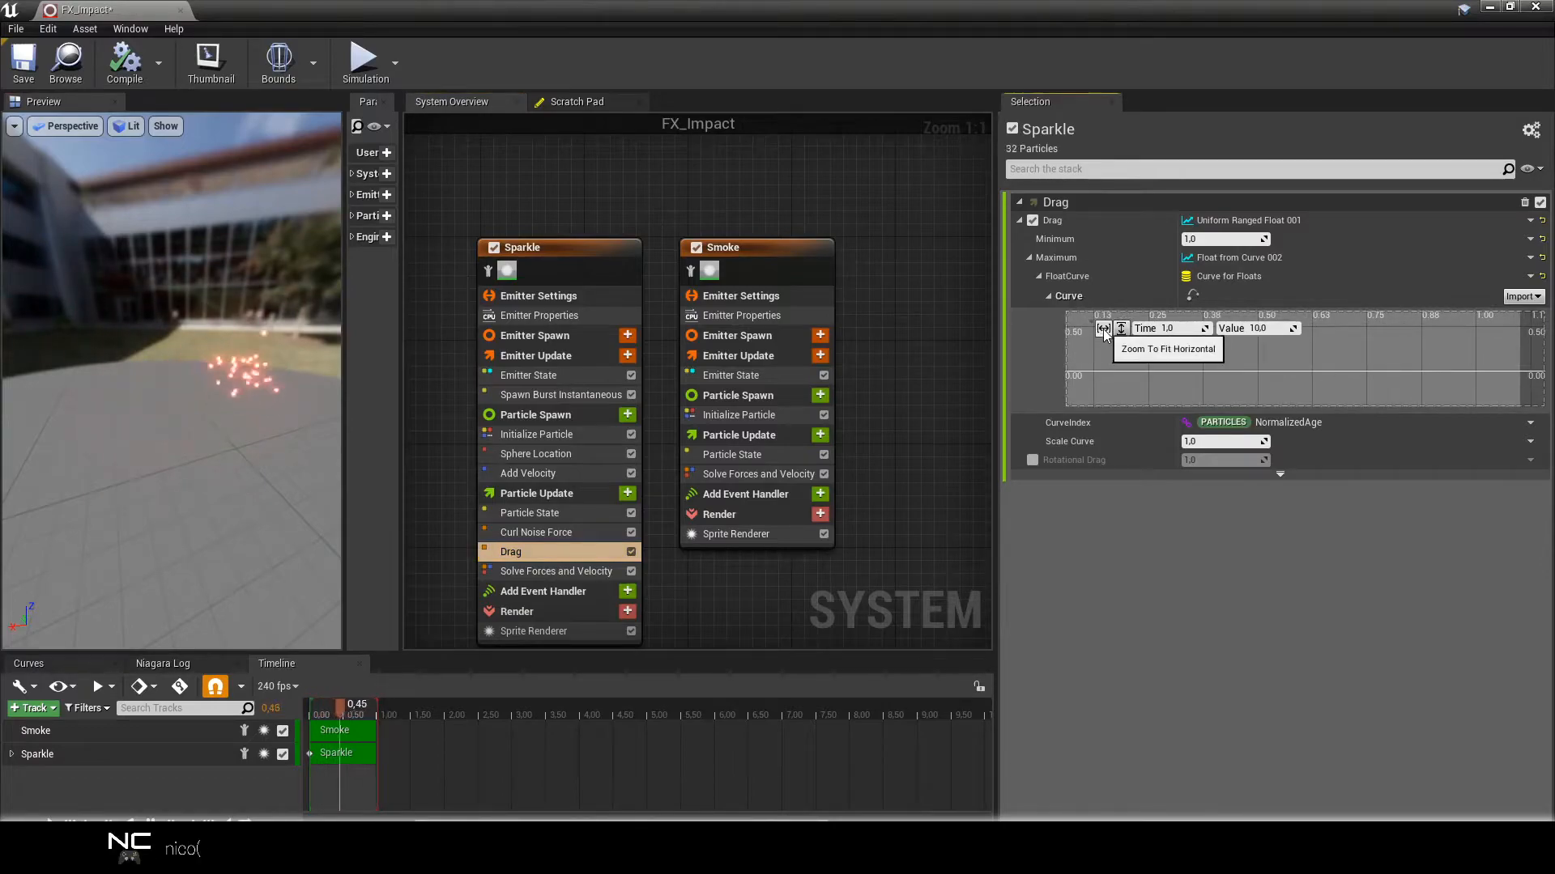
click(1122, 329)
scroll(1270, 391, down, 8)
right_drag(1280, 372, 1341, 378)
scroll(1361, 342, down, 1)
drag(1227, 357, 1466, 407)
right_click(1425, 366)
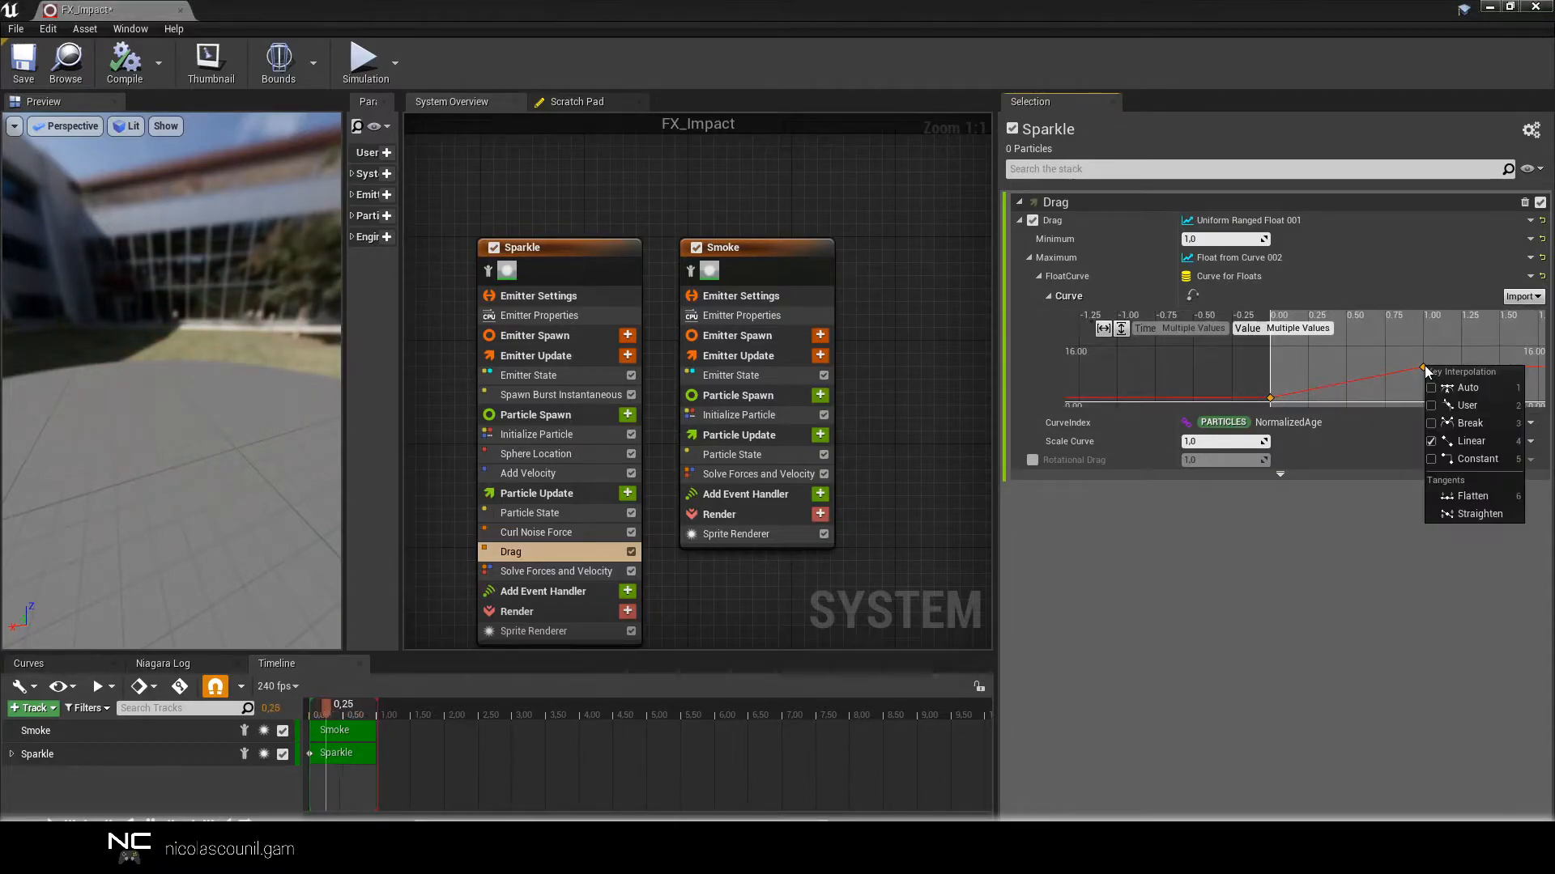
click(1465, 387)
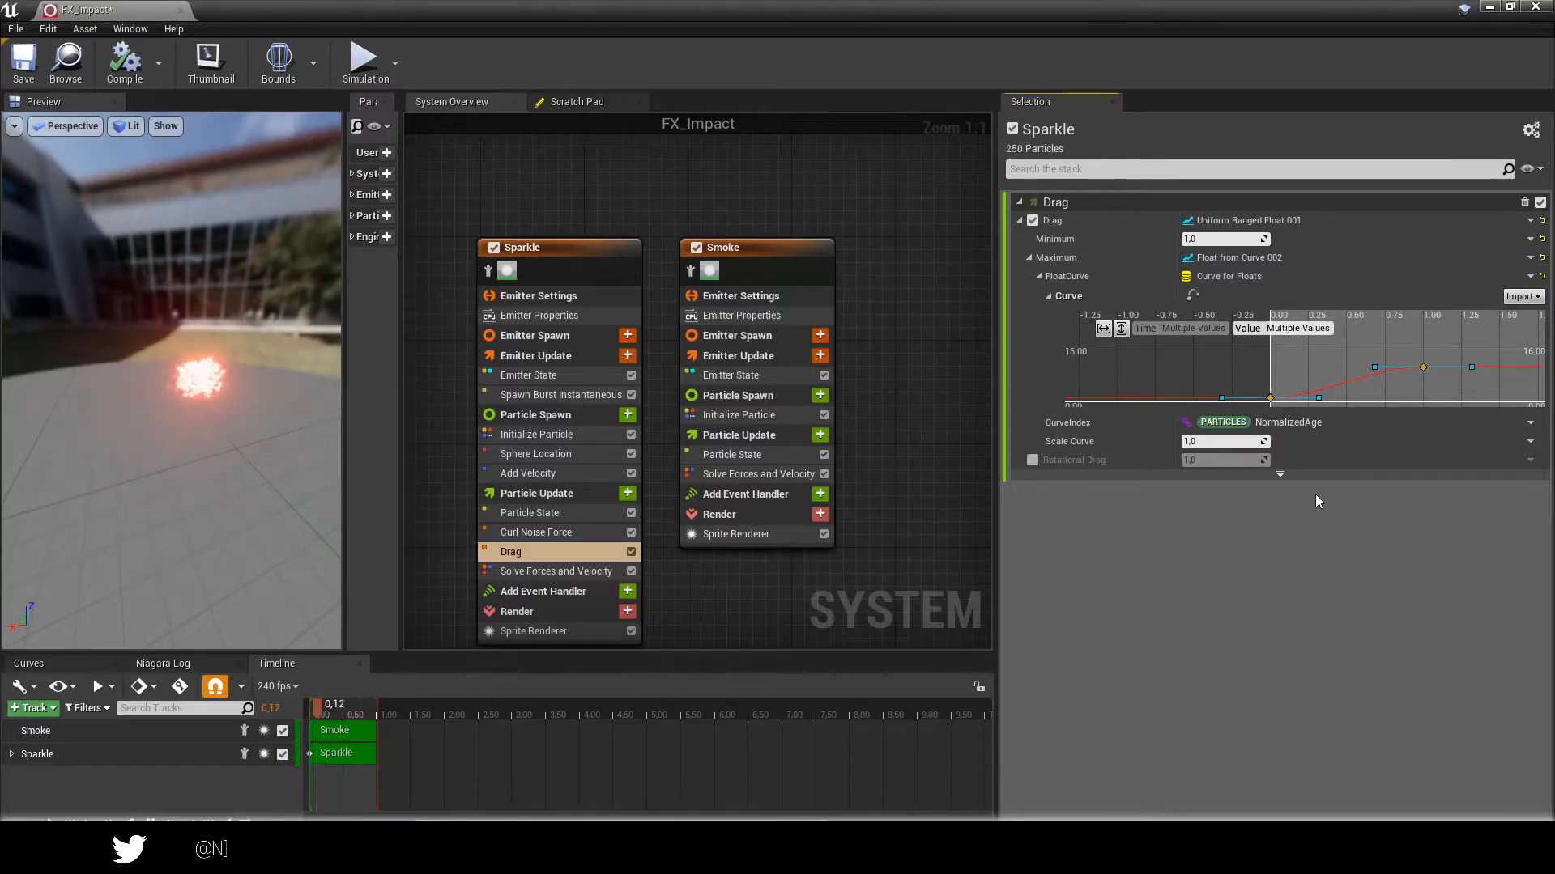
drag(1374, 367, 1393, 392)
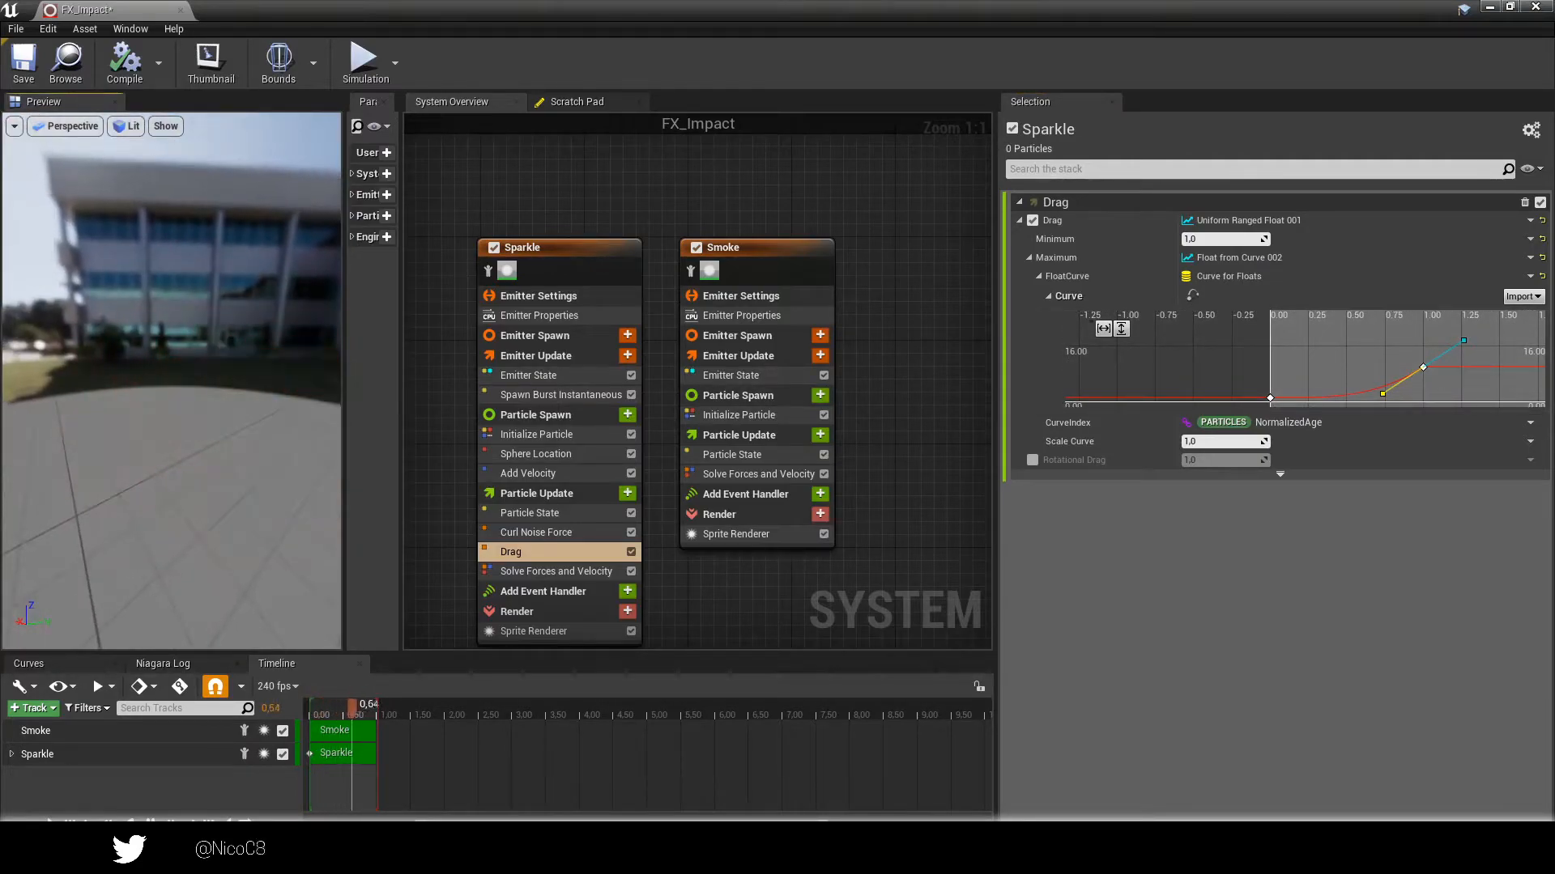
Set the Sphere Radius of the Sparkle emitter's Sphere Location to 10.
click(536, 454)
click(1223, 222)
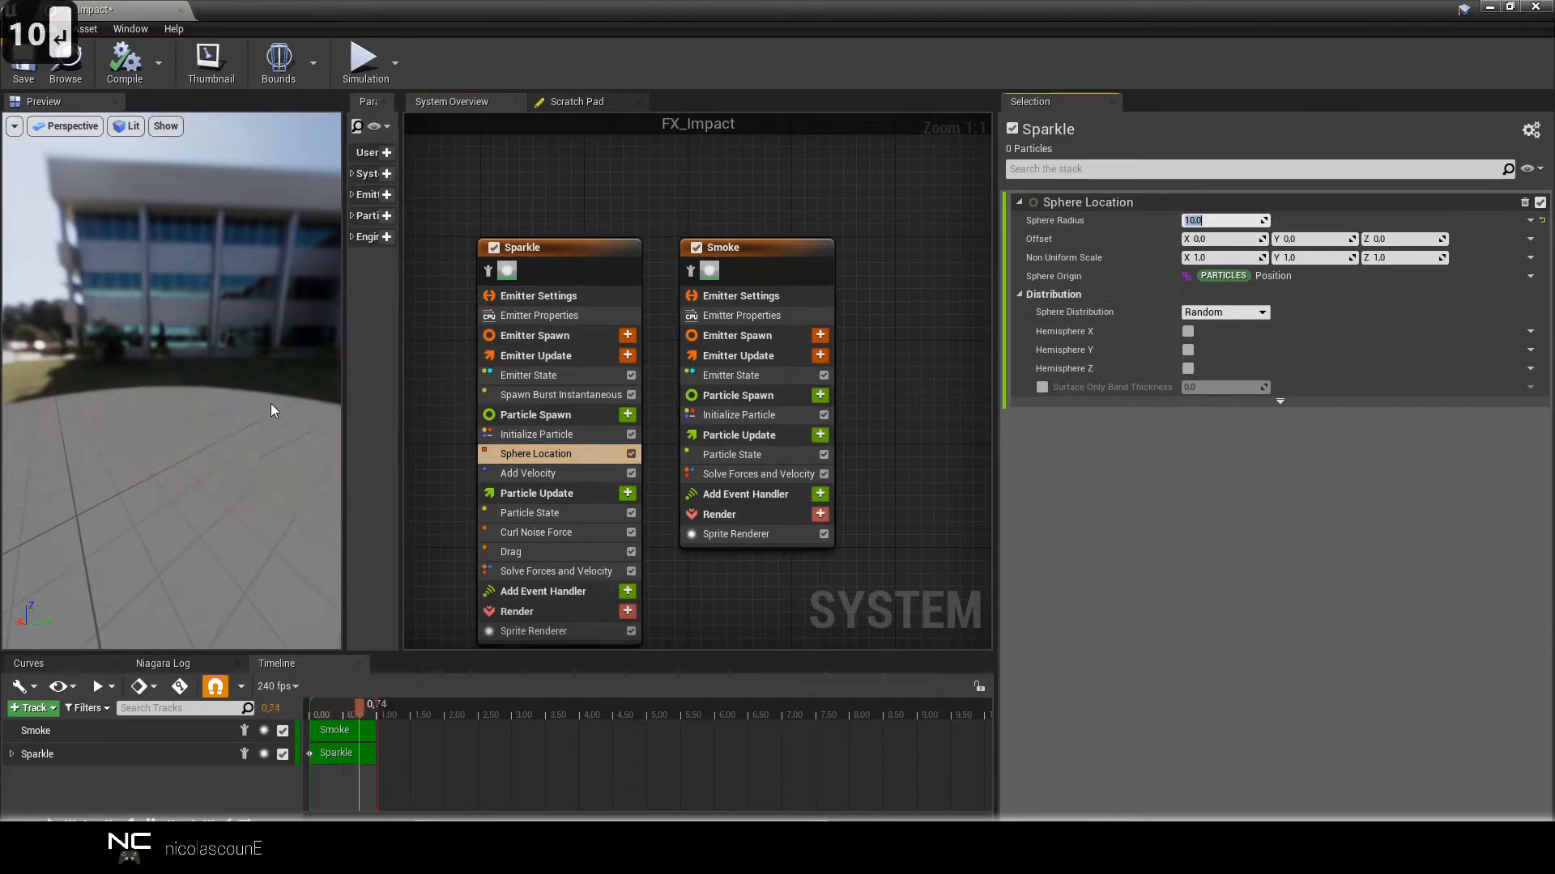
Set the end key of the Curl Noise Force's Noise Frequency curve to value 1.0 at time 0.5.
click(535, 531)
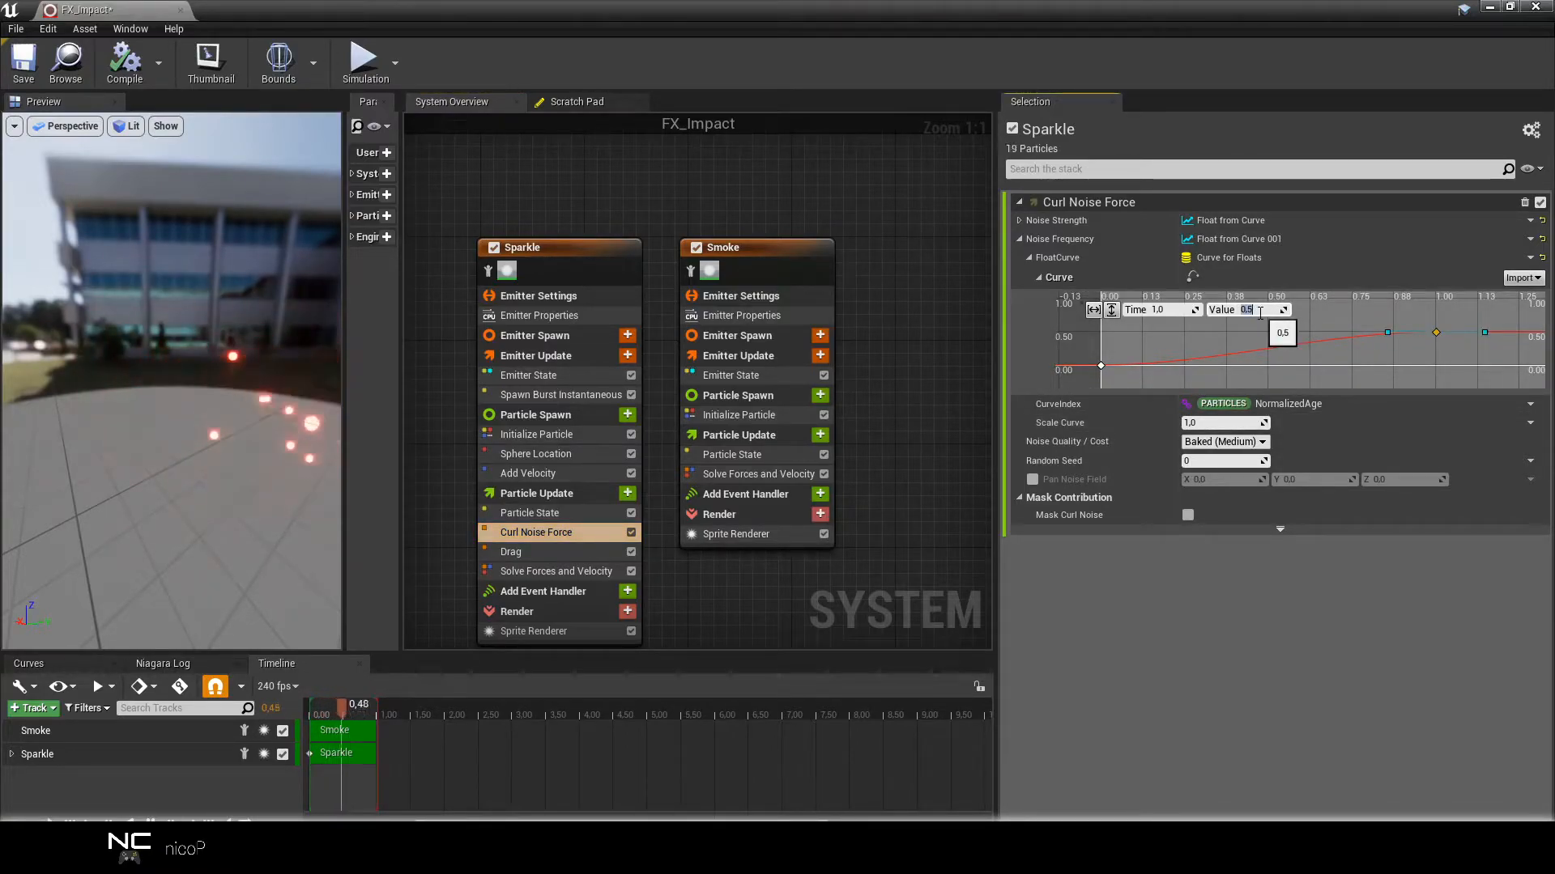
drag(153, 461, 209, 445)
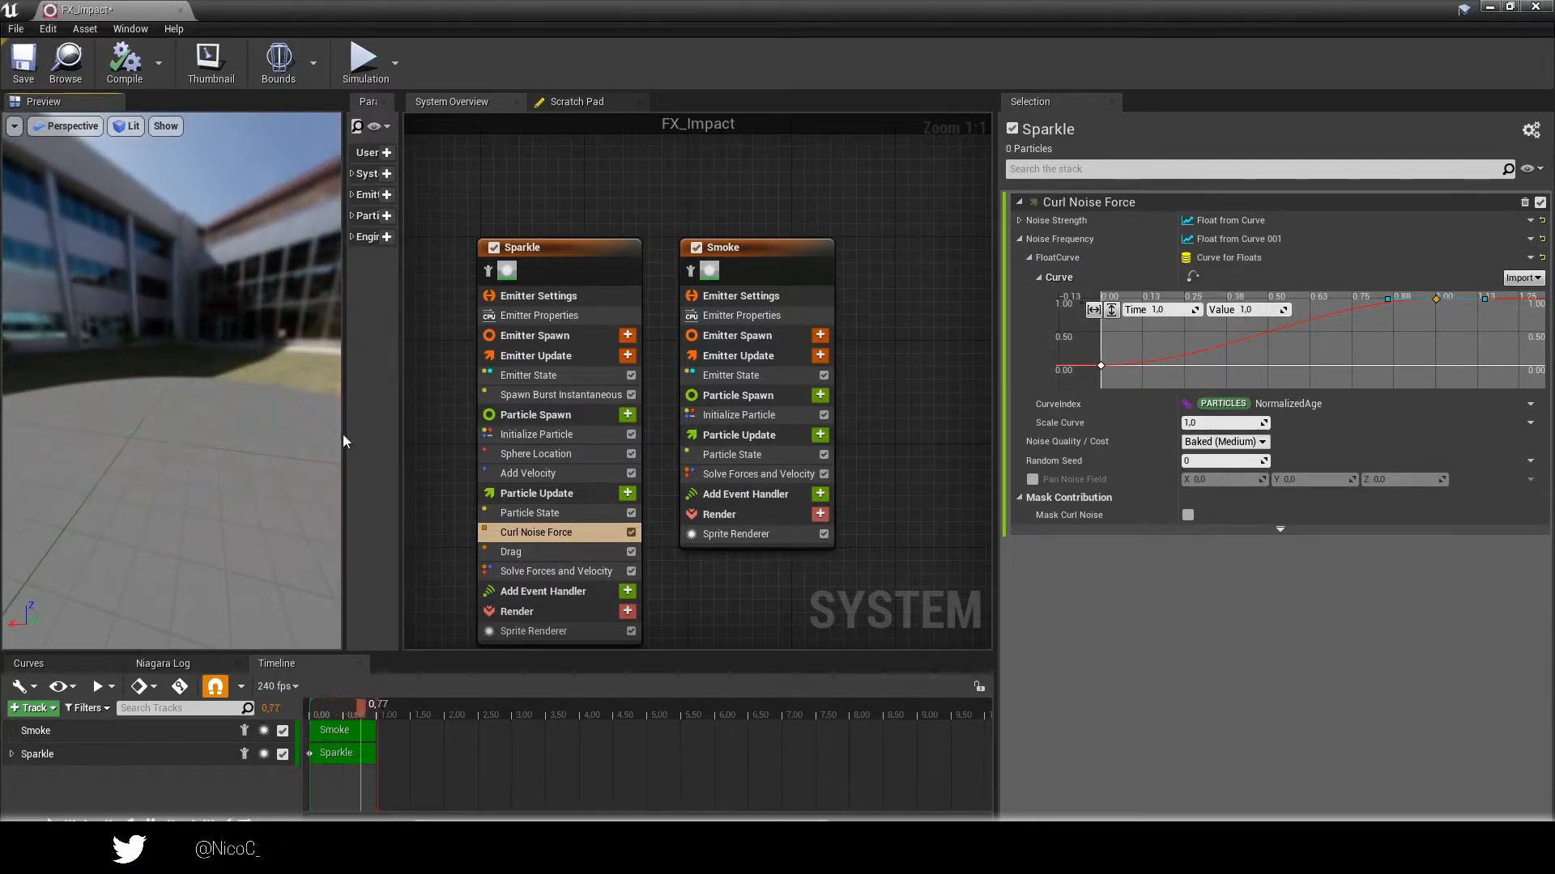
right_drag(1369, 357, 1372, 389)
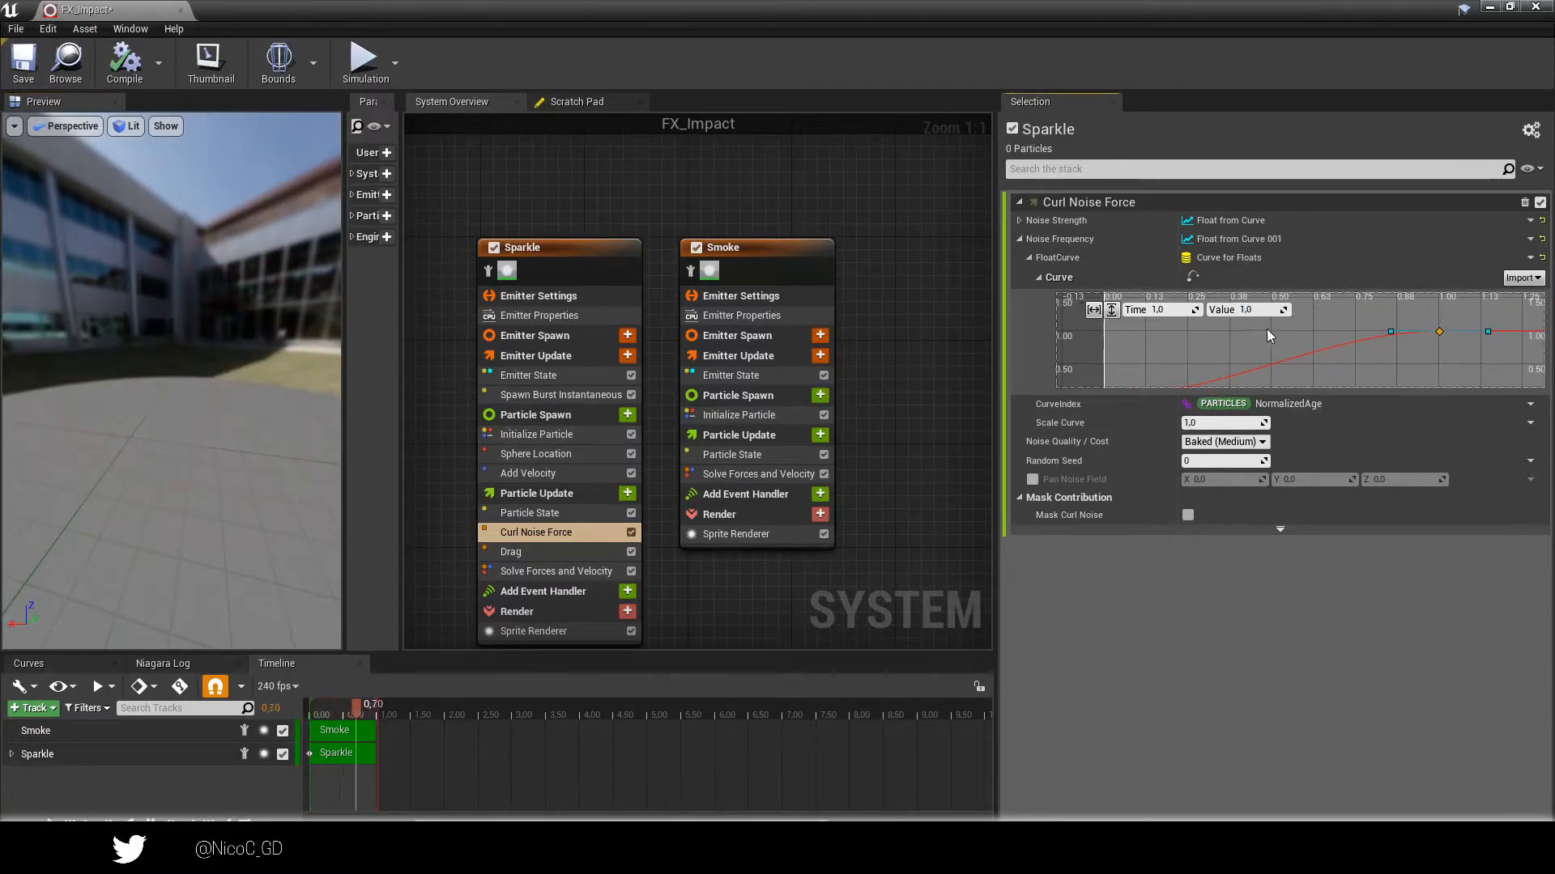
click(1247, 311)
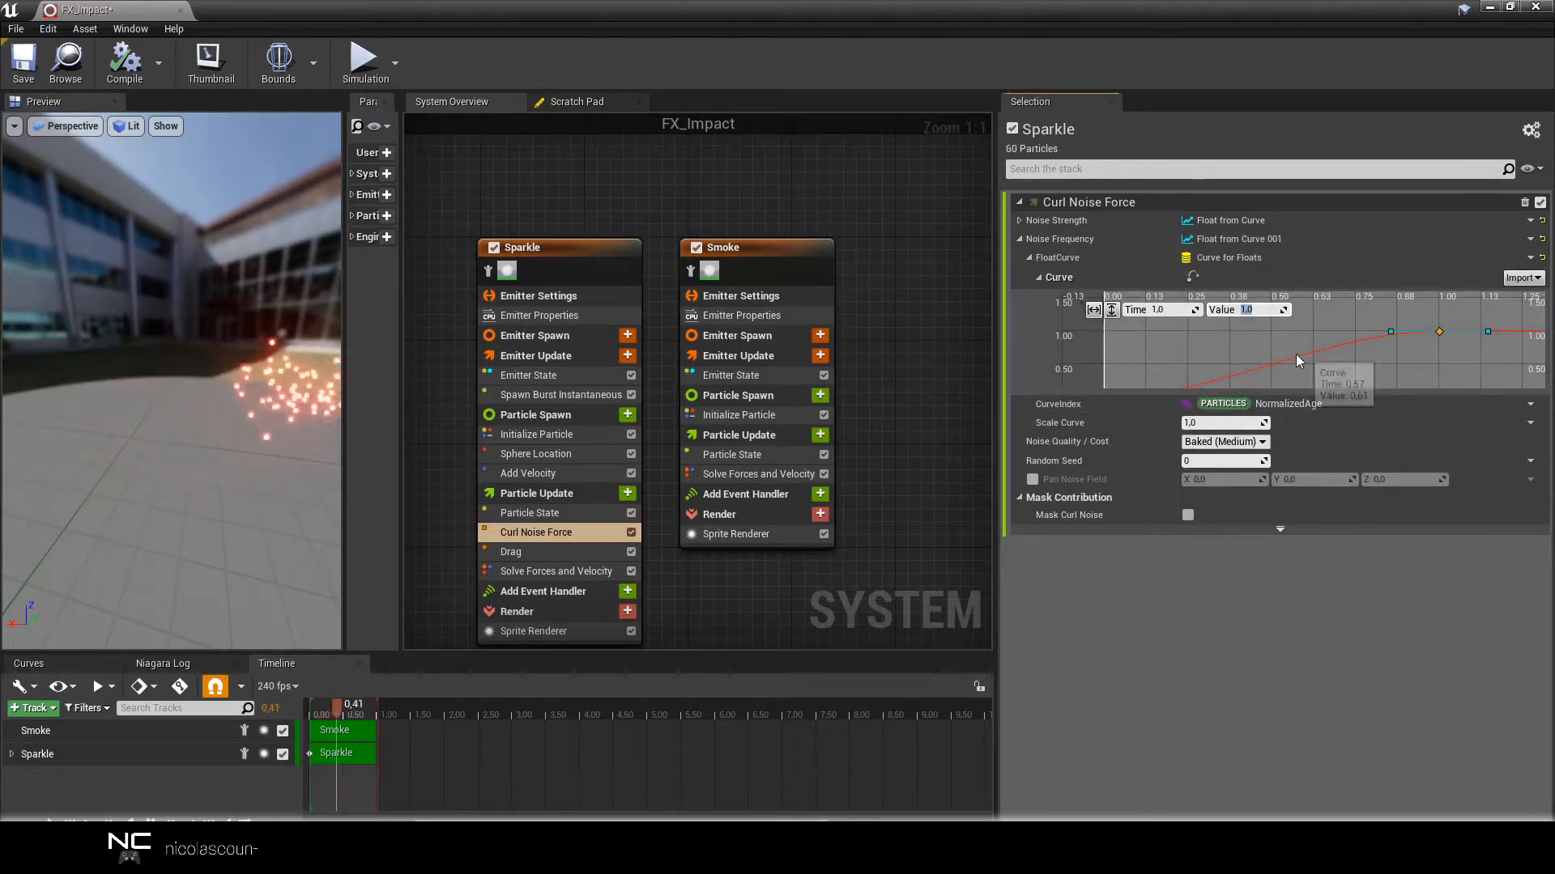
click(1157, 310)
text(0.5)
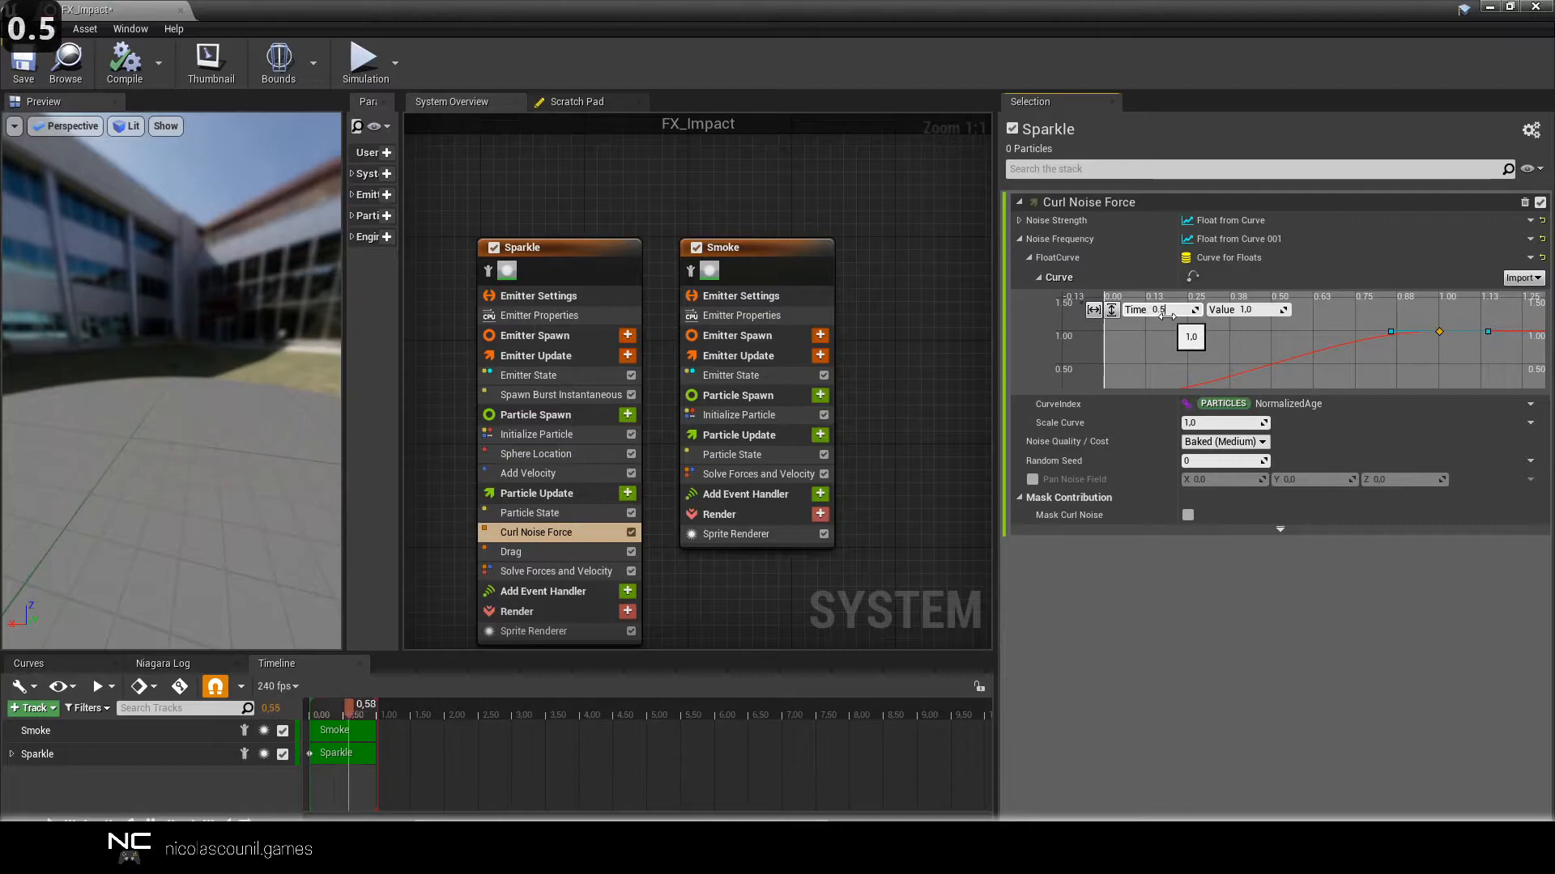
key(Return)
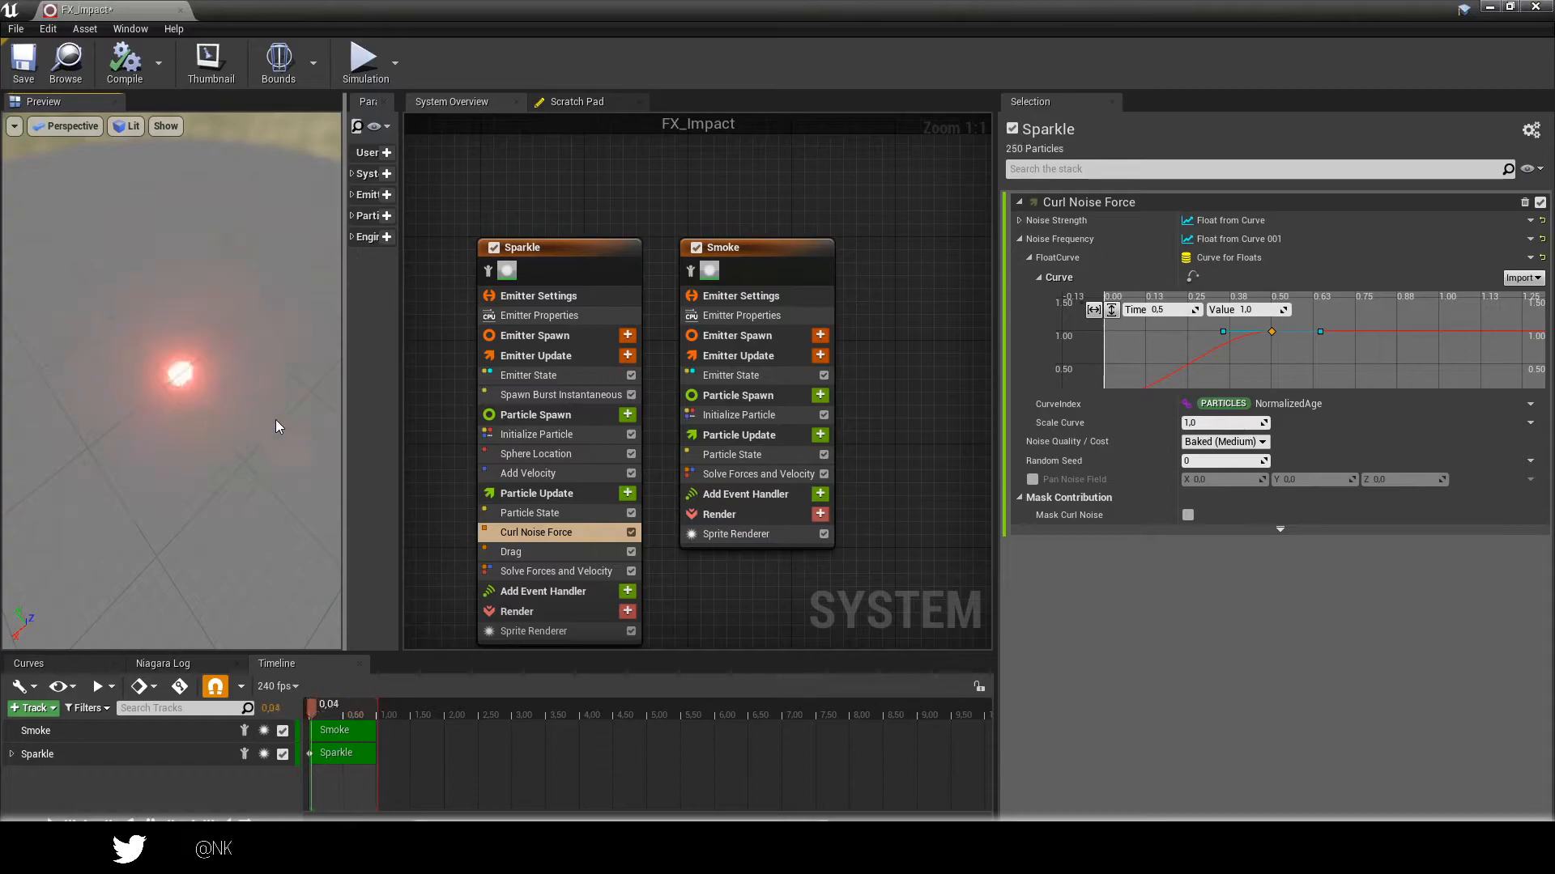
Drive the Sparkle emitter's Sprite Size in Initialize Particle with an Add Vector 2 dynamic input.
drag(279, 421, 203, 395)
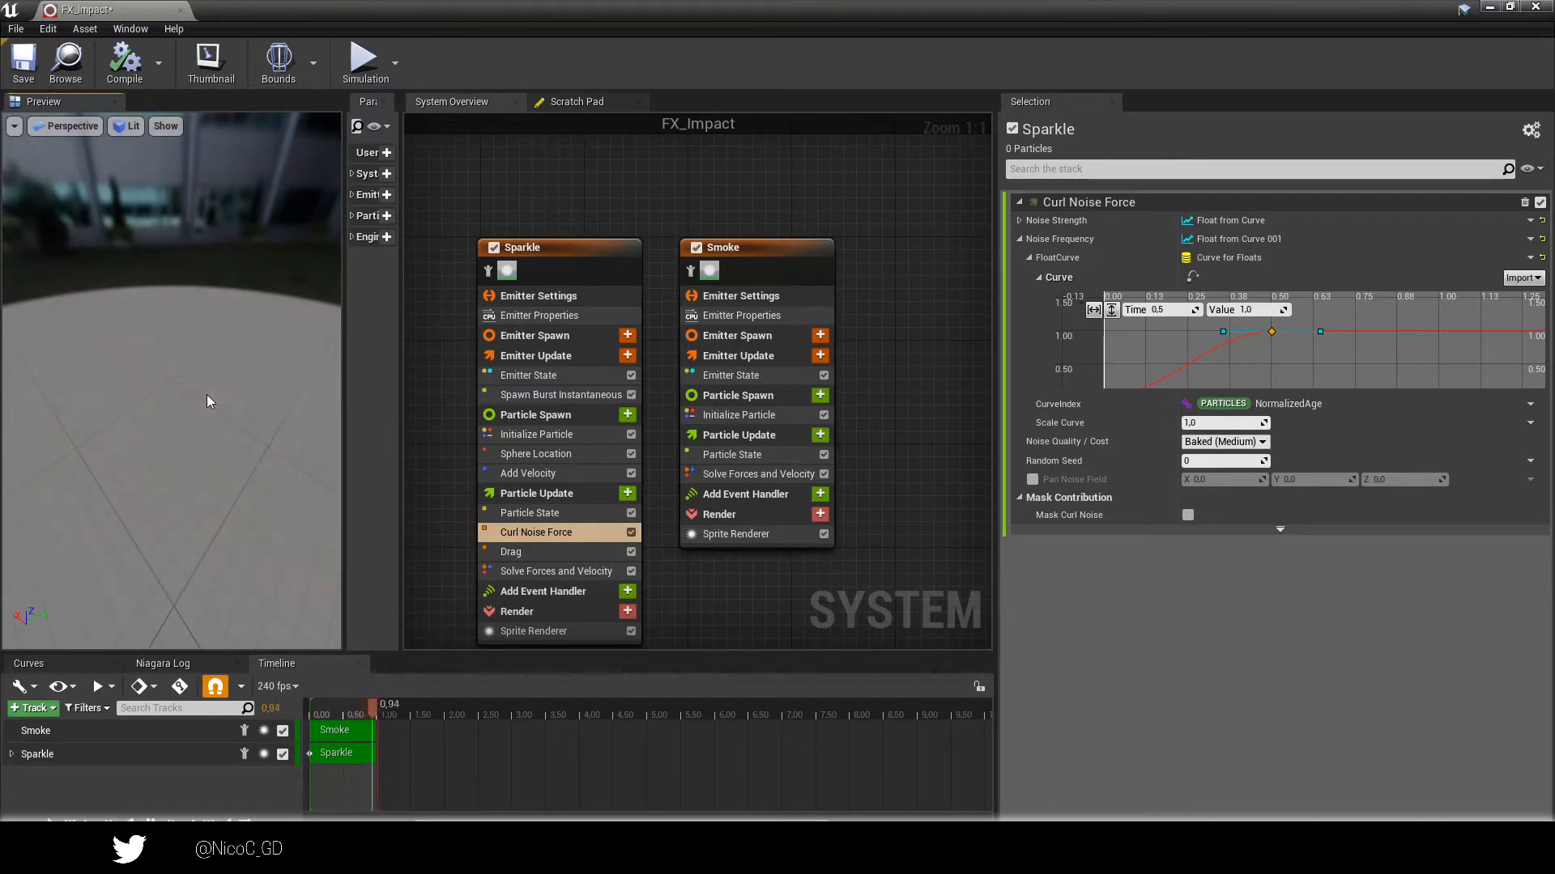
drag(207, 396, 184, 447)
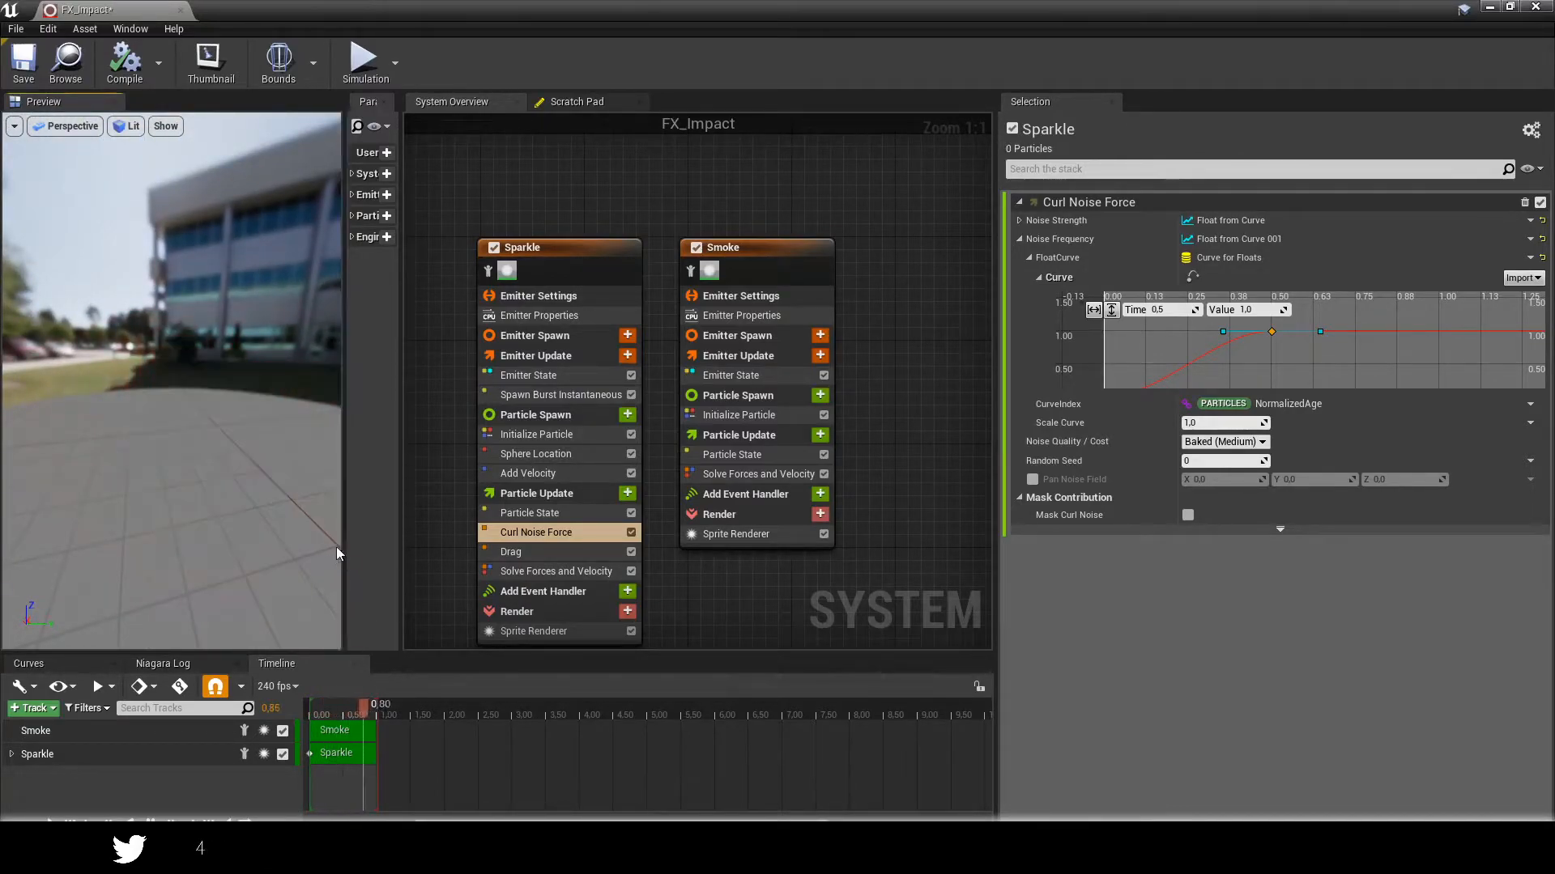
click(558, 417)
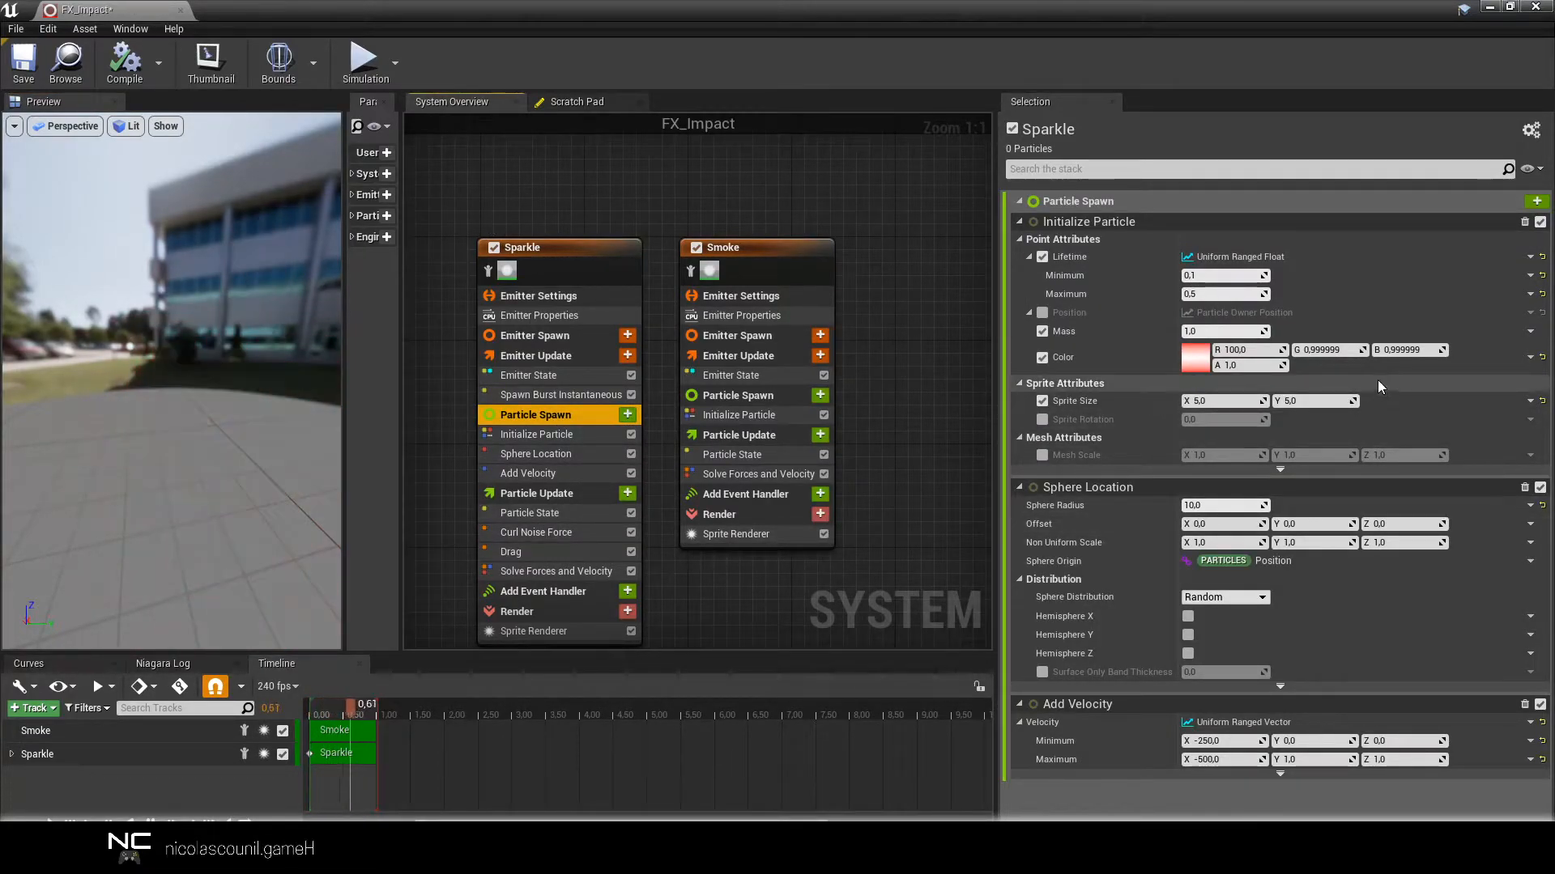
click(1530, 401)
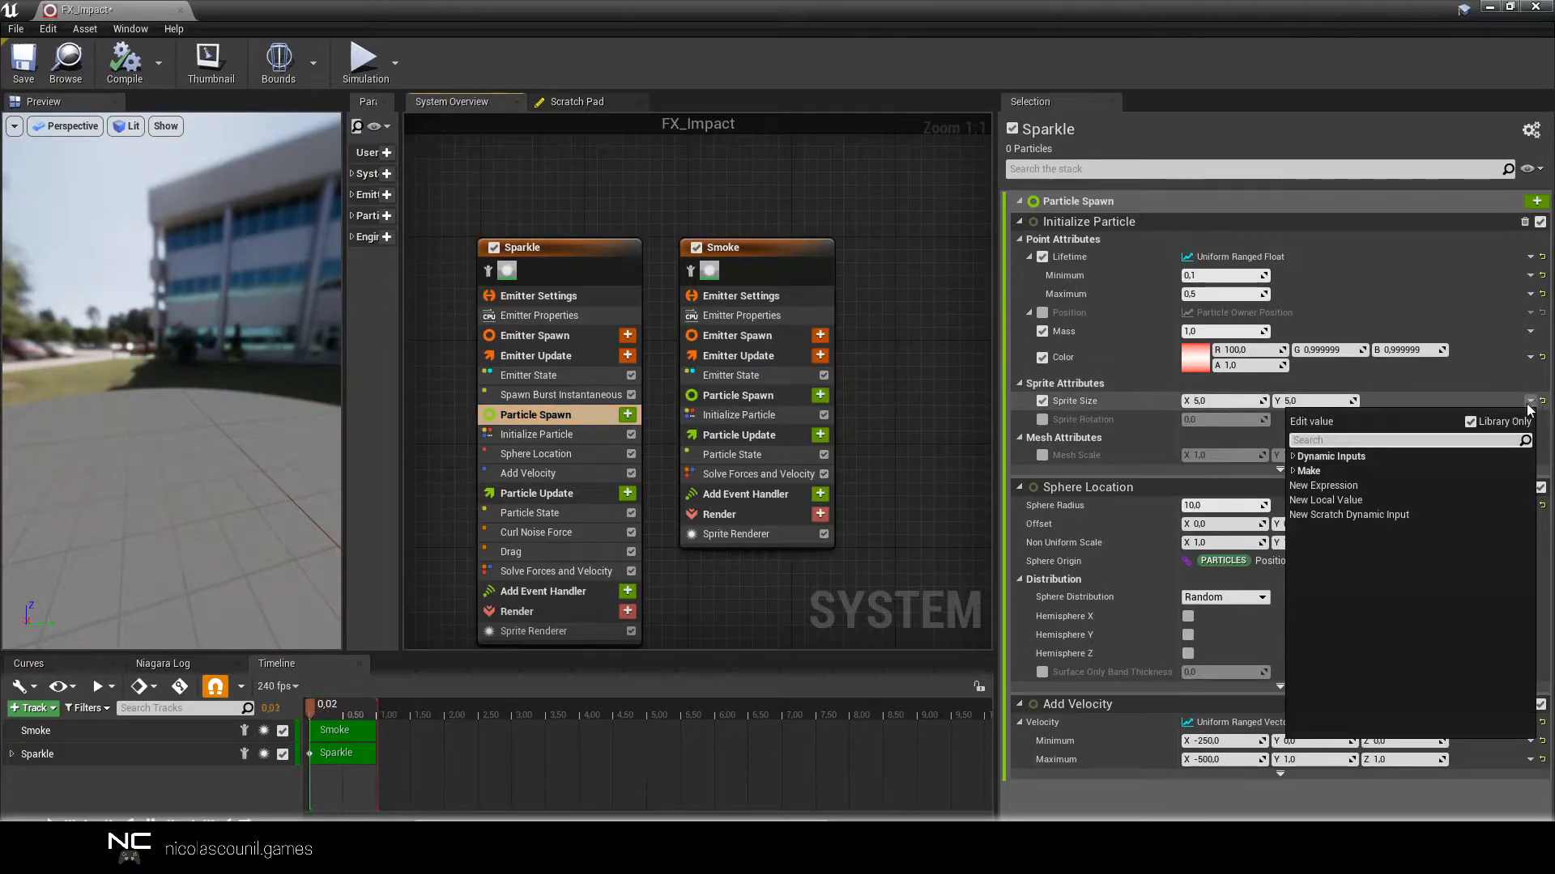
click(1312, 471)
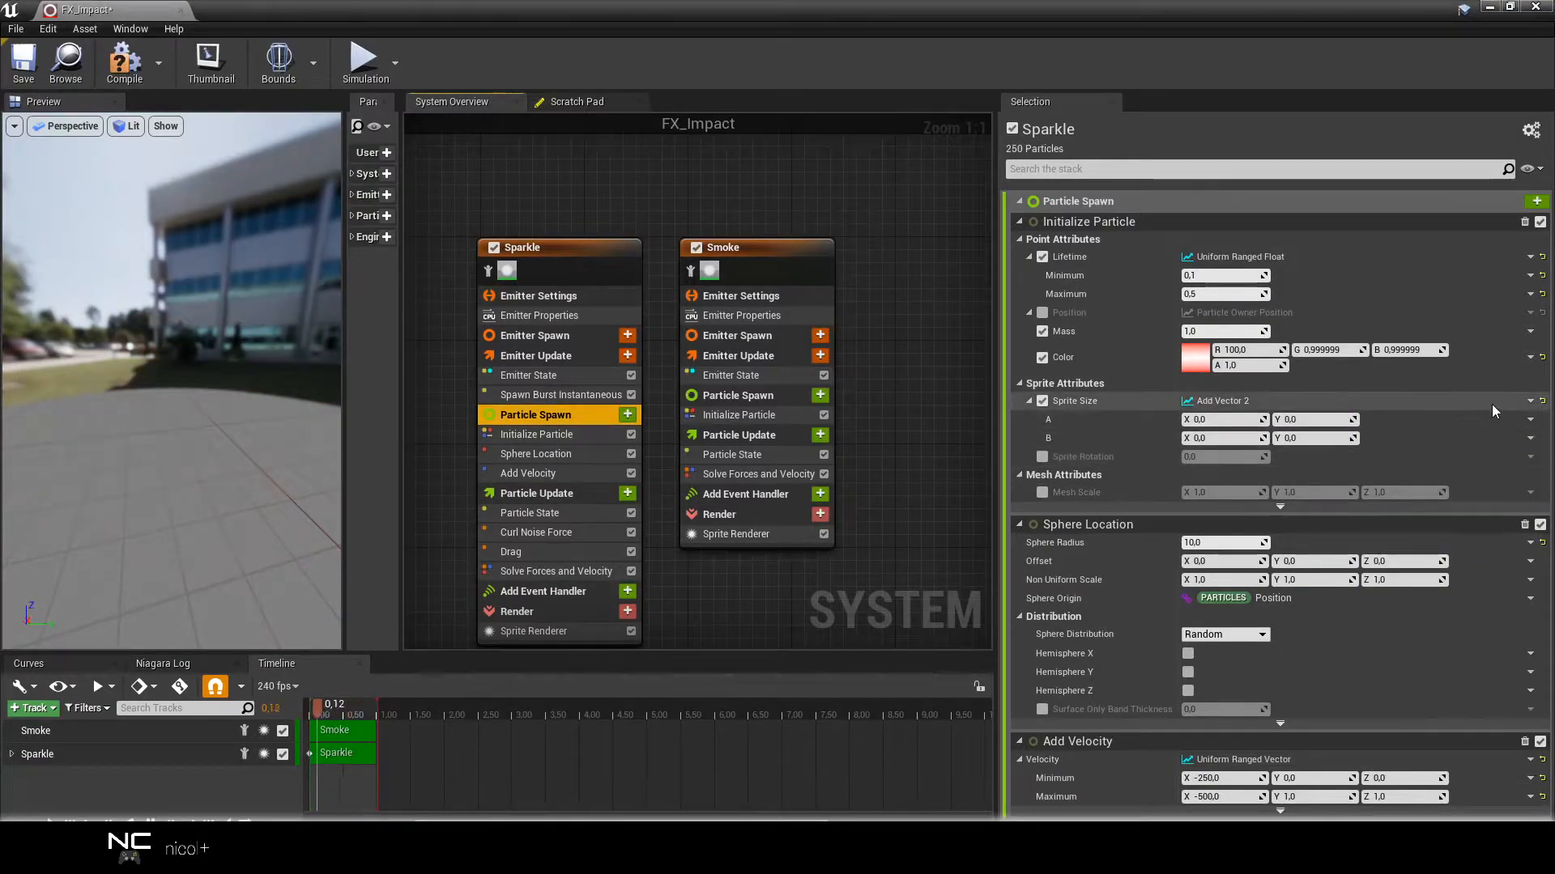
click(1532, 400)
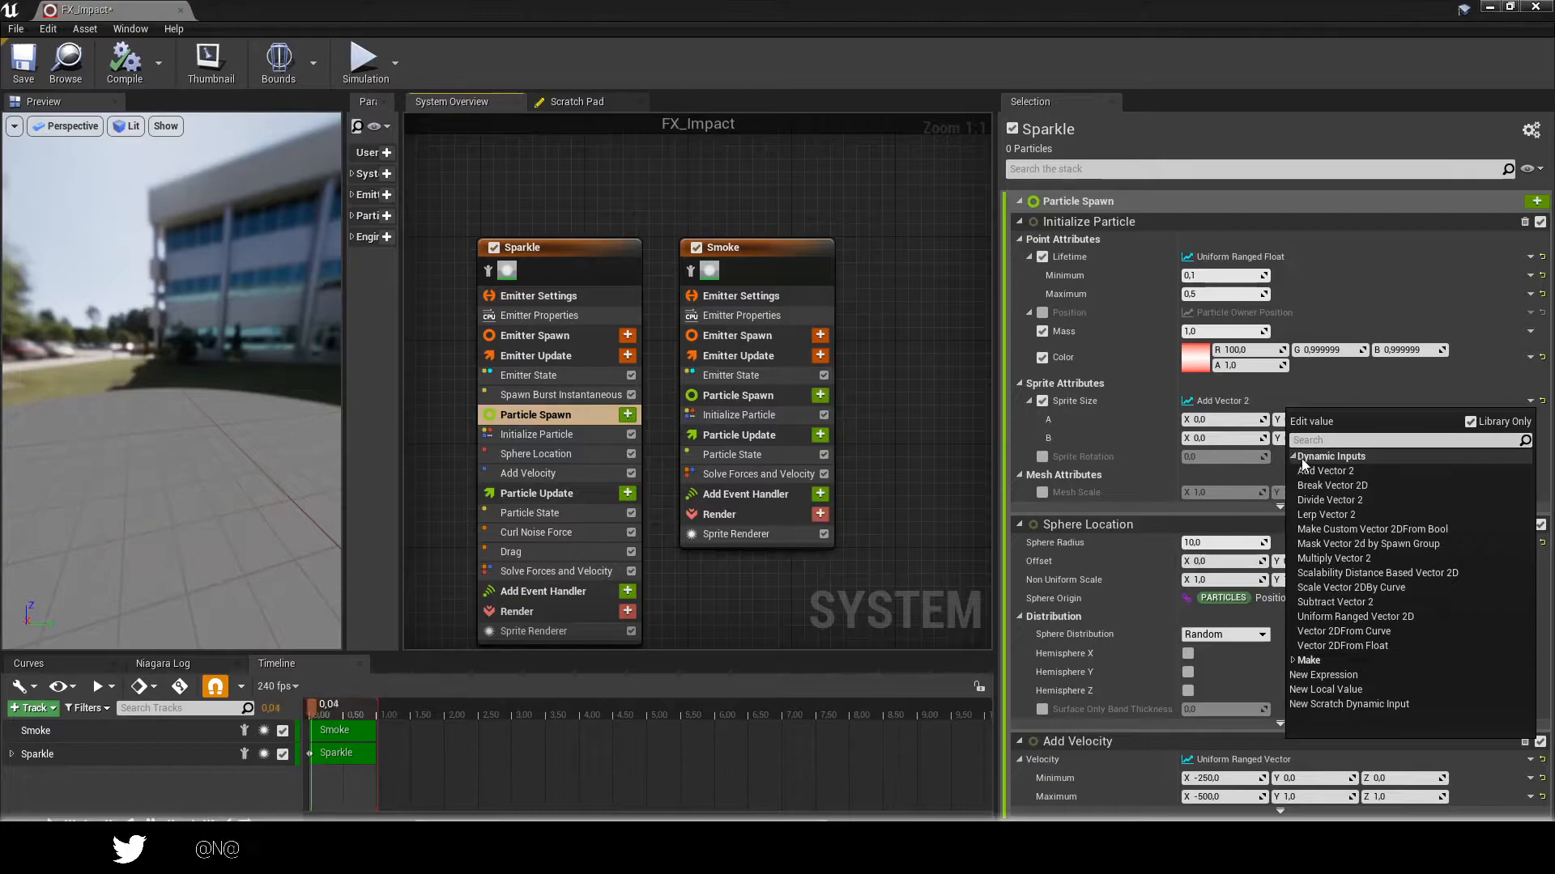
click(1314, 471)
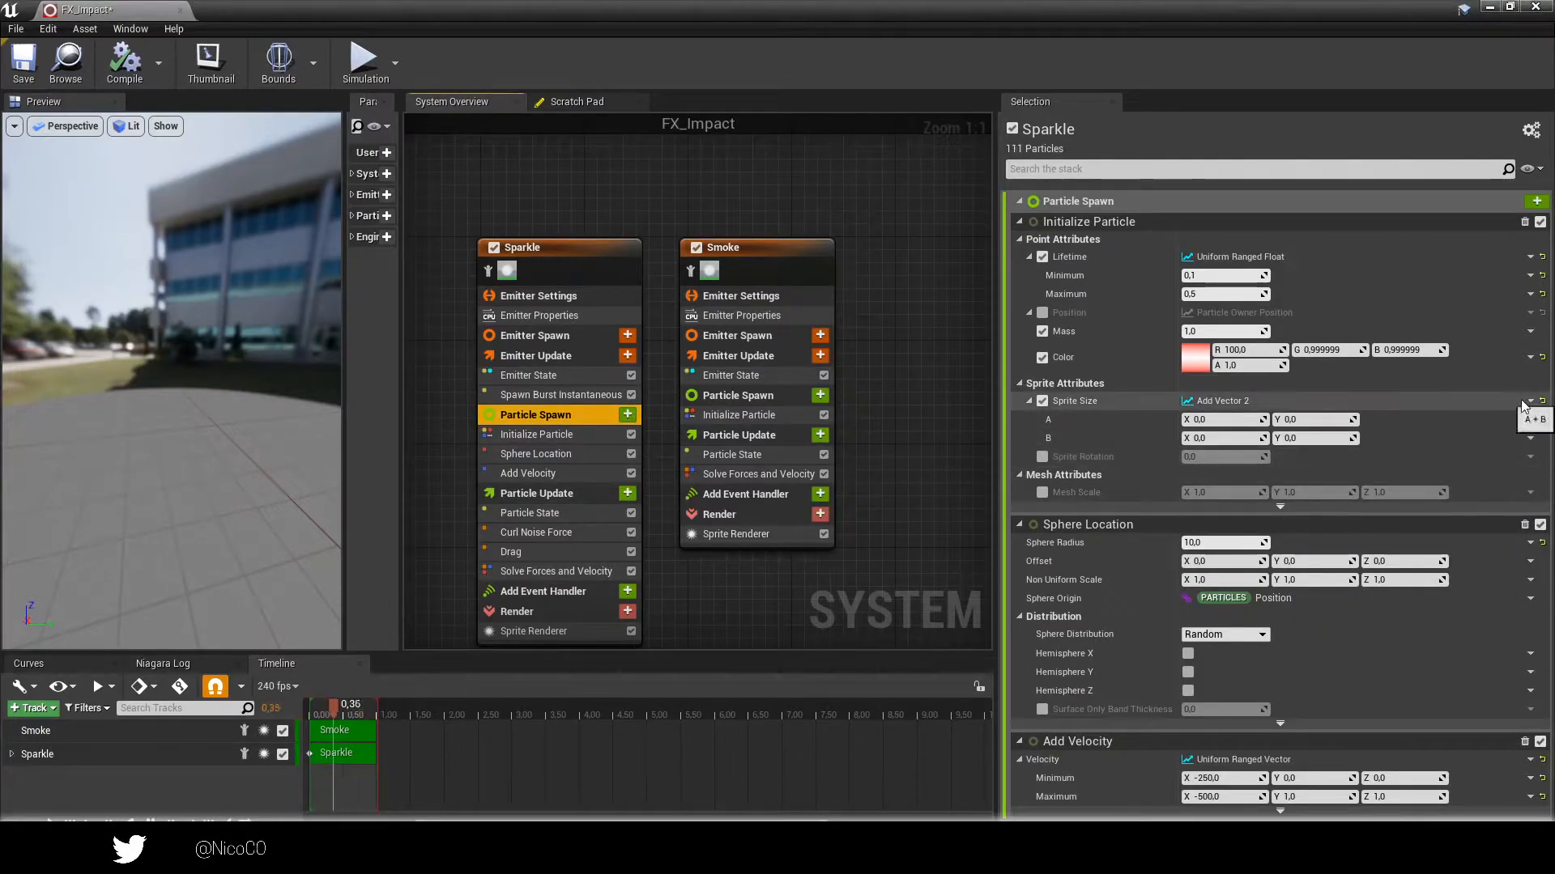
click(1529, 401)
click(1294, 456)
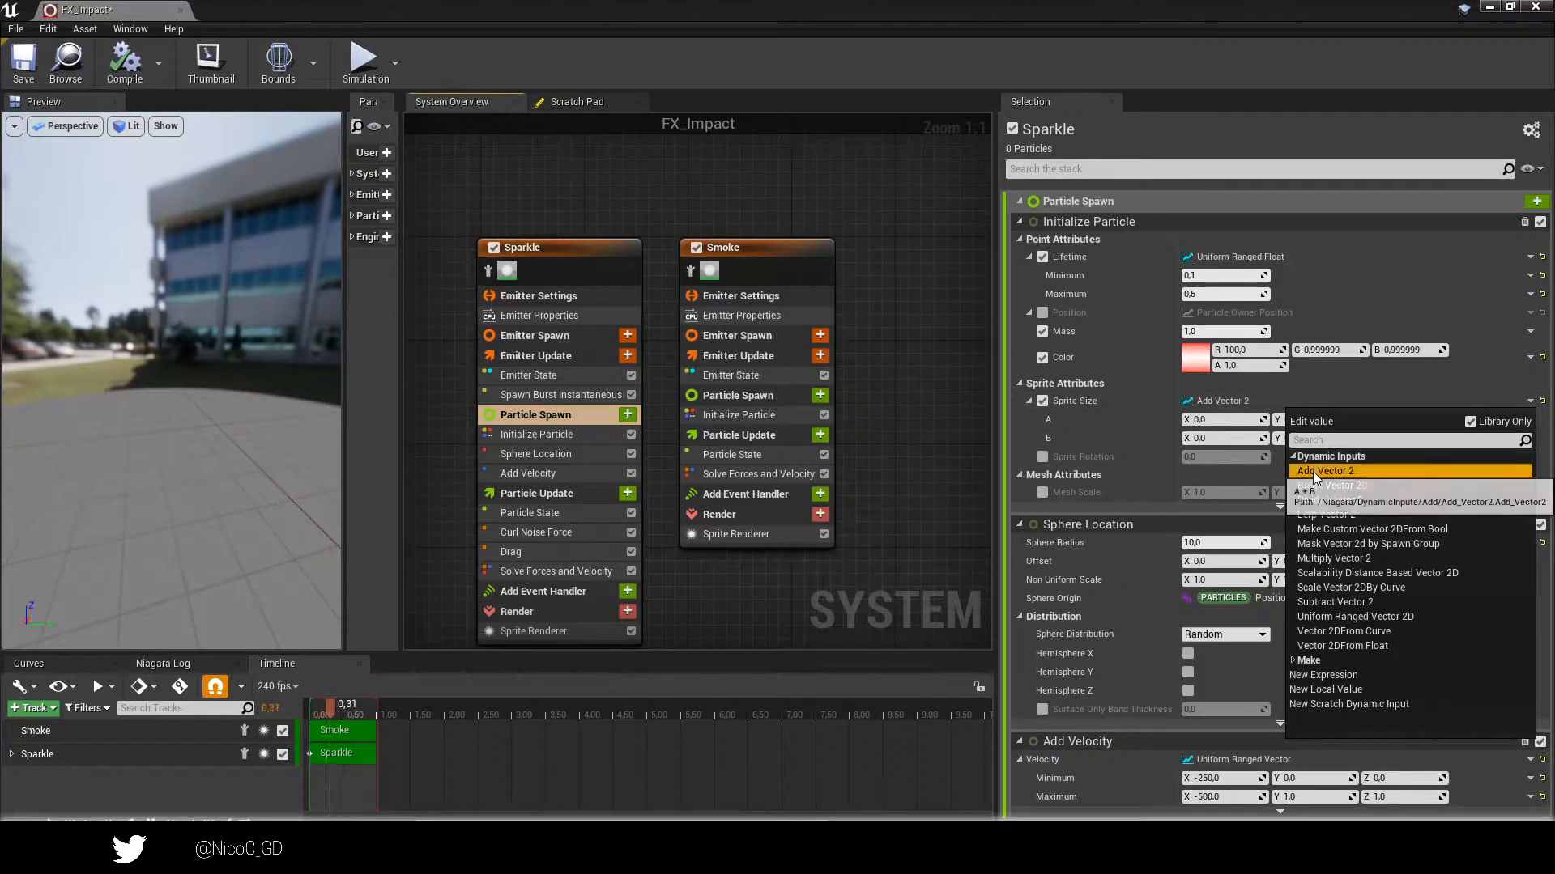
click(1313, 471)
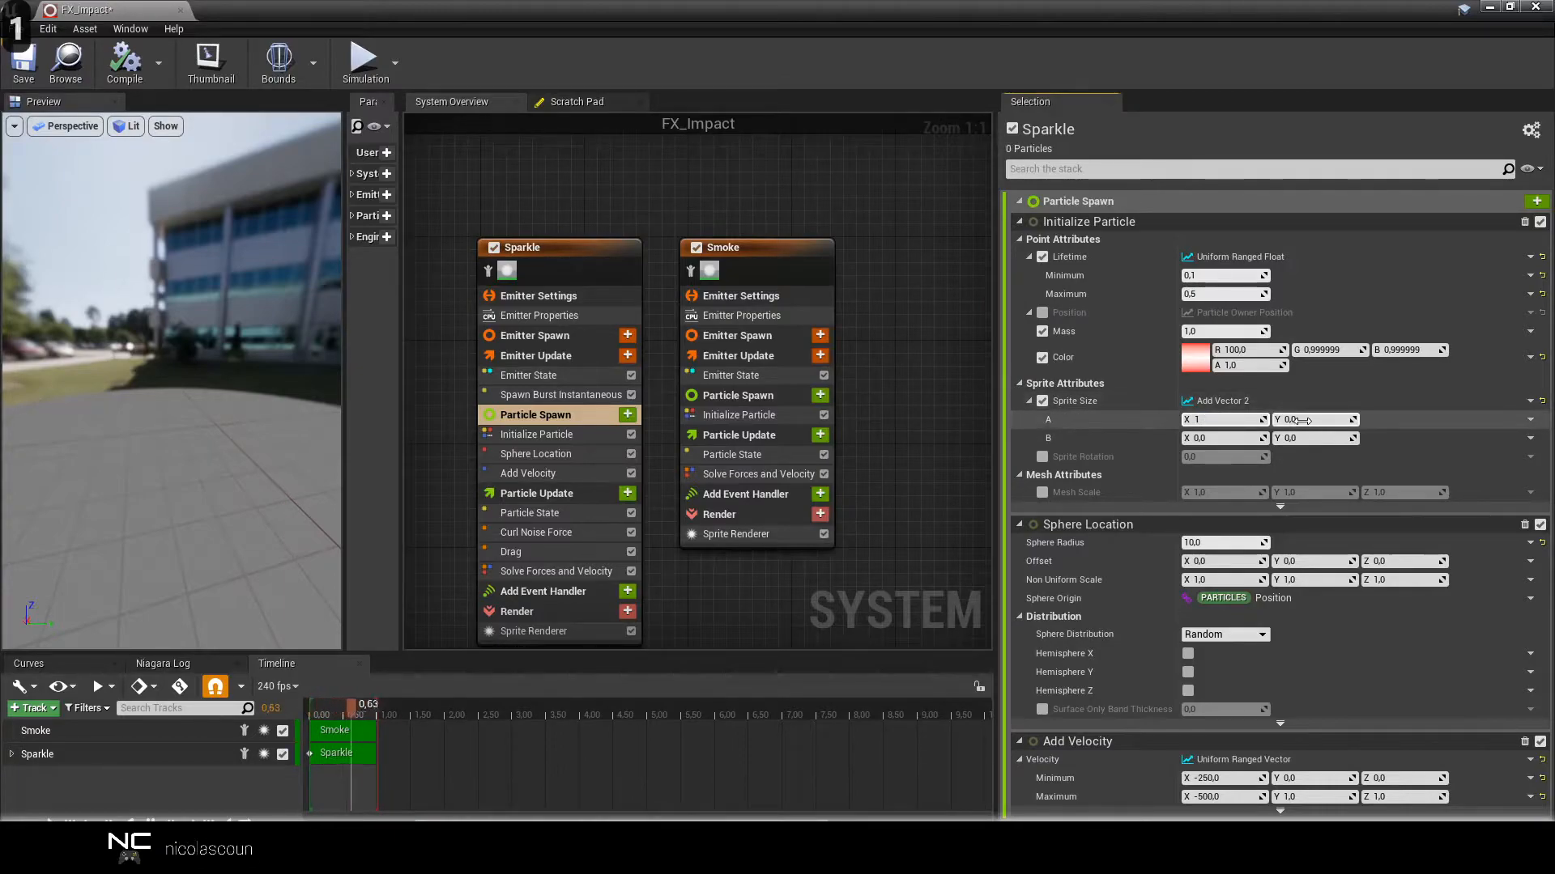
Set the Add Vector 2 inputs of the Sparkle Sprite Size to A 1.0, 1.0 and B 3.0, 3.0.
click(1205, 439)
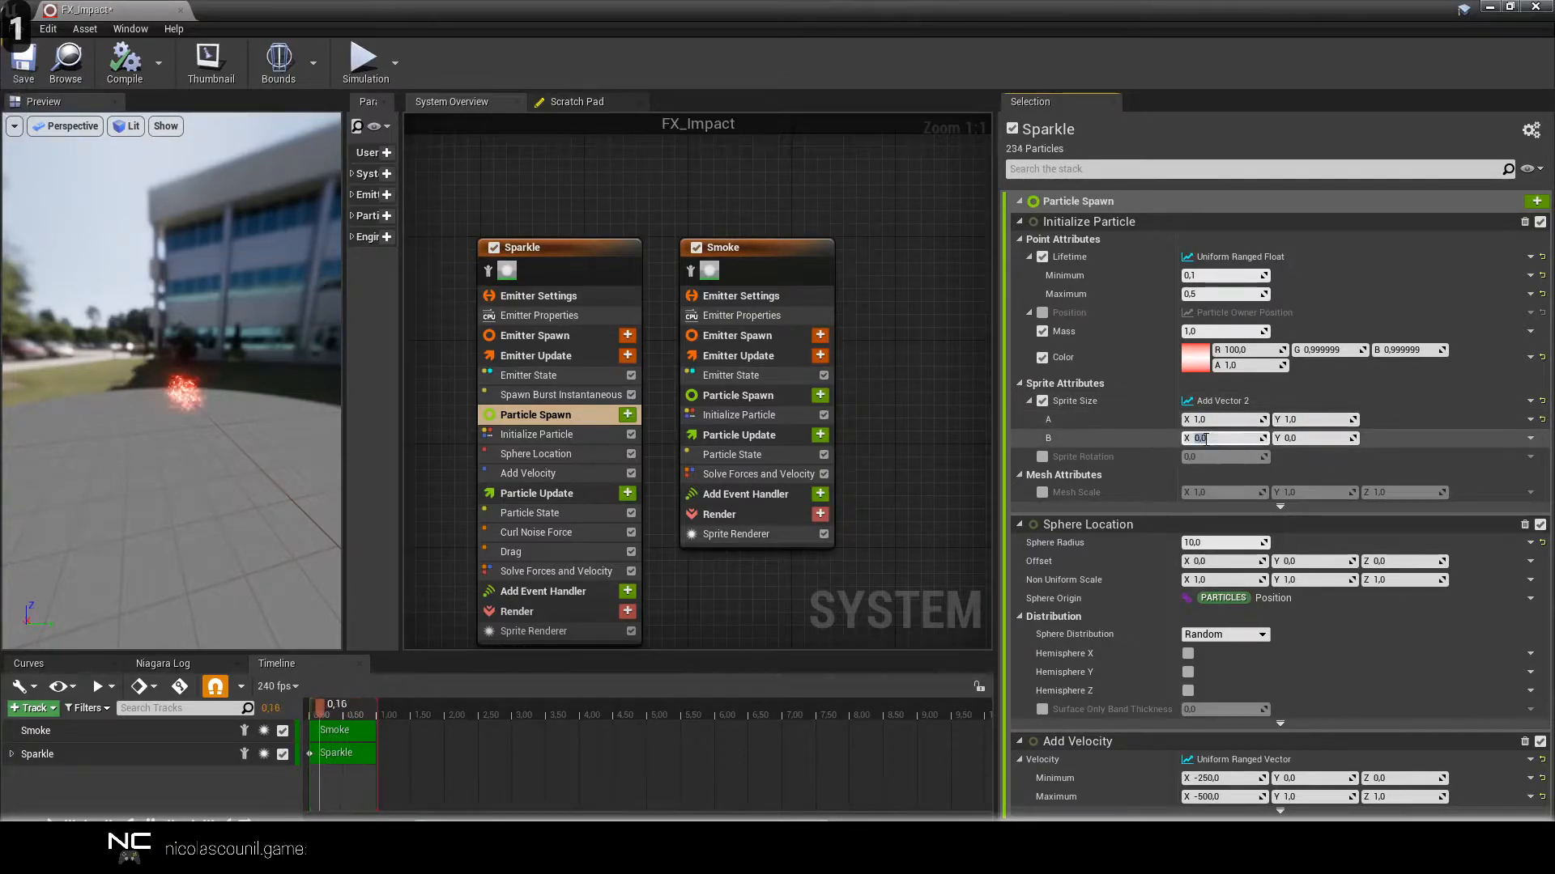
text(3)
click(1293, 438)
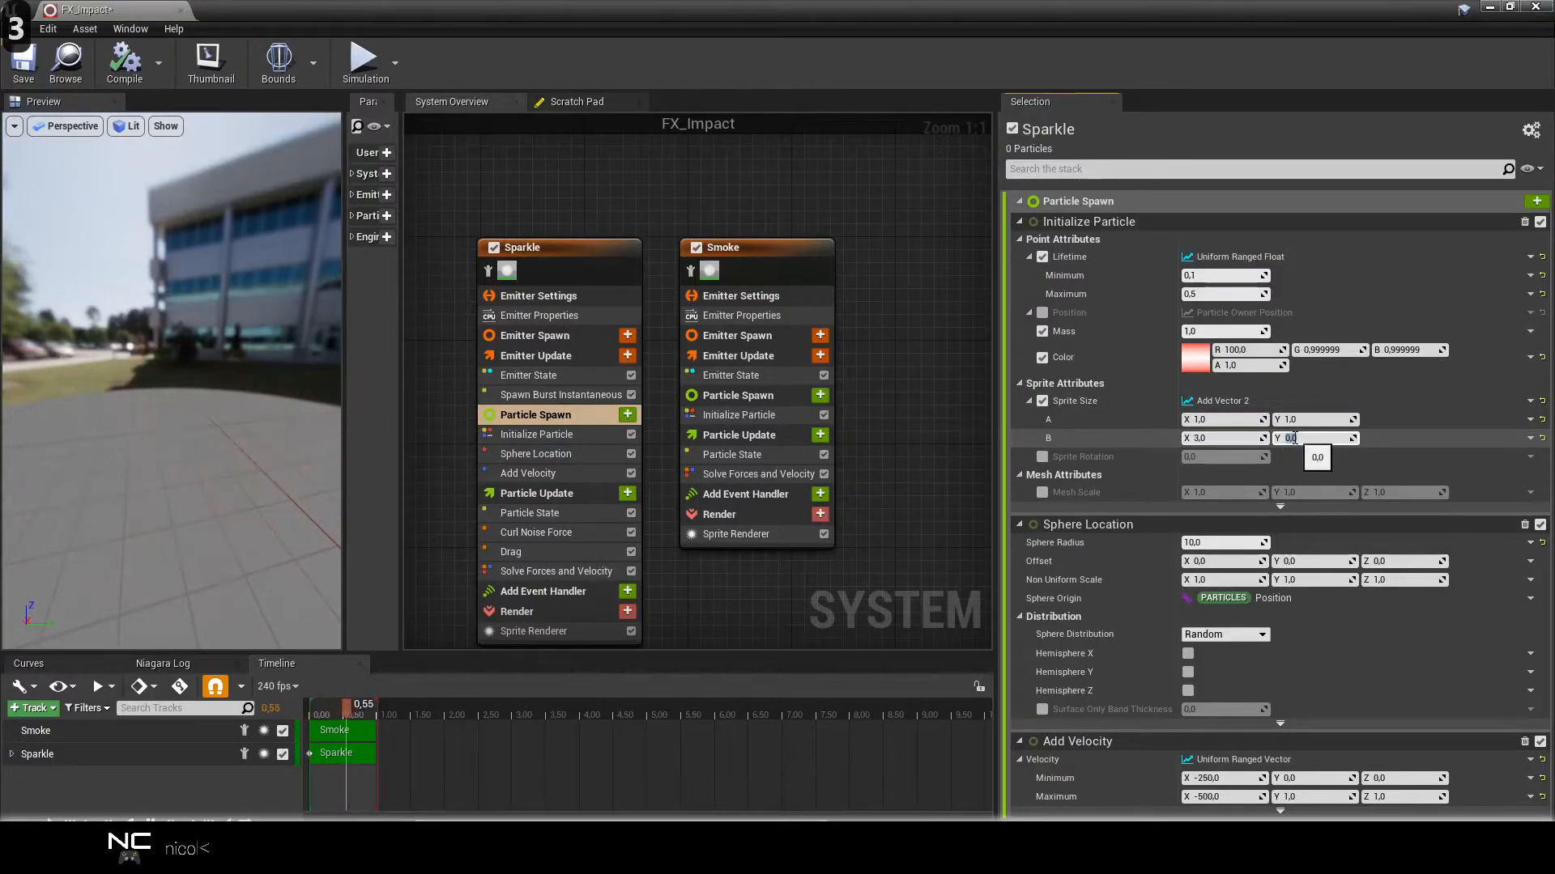
text(3)
key(Return)
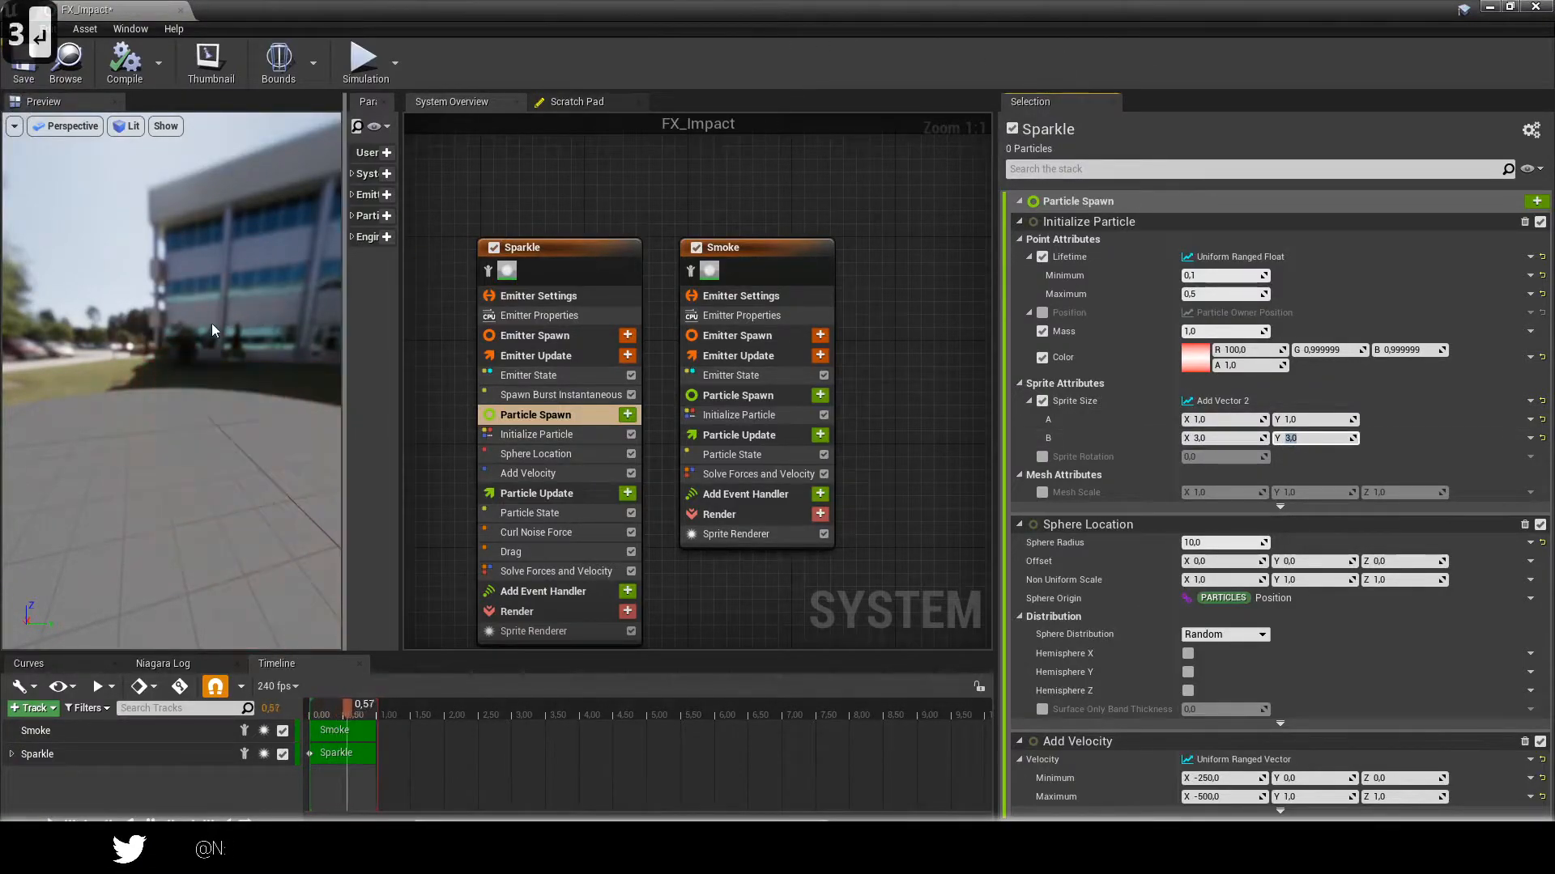
Save the FX_Impact system.
drag(163, 389, 284, 392)
mouse_move(162, 389)
mouse_down()
mouse_move(202, 390)
mouse_move(113, 388)
mouse_move(162, 389)
mouse_up()
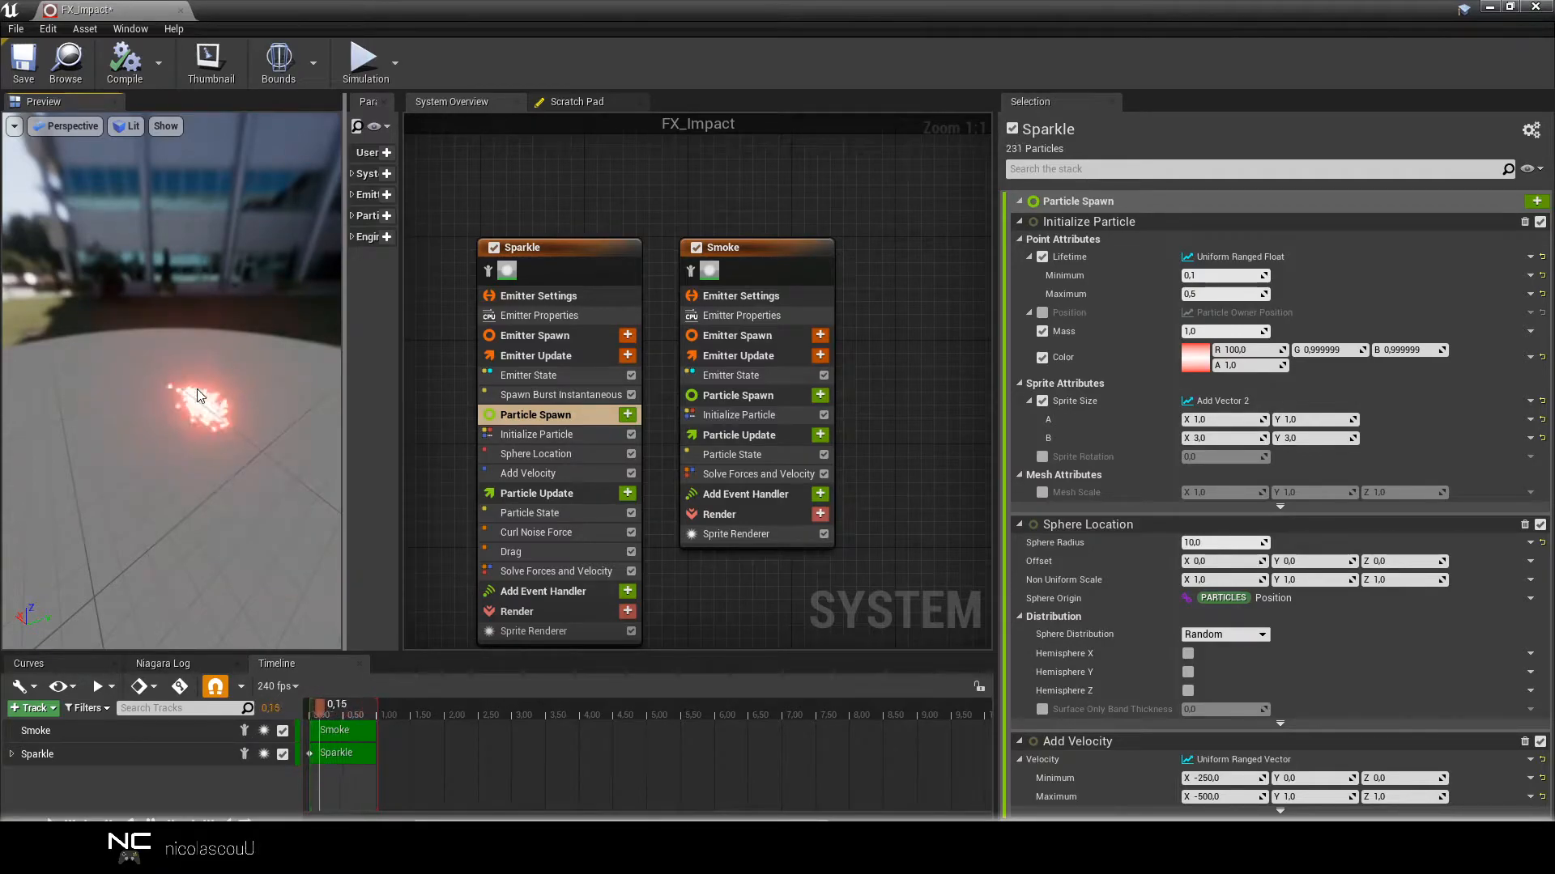
mouse_move(191, 395)
mouse_down()
mouse_move(251, 380)
mouse_move(153, 389)
mouse_move(178, 396)
mouse_up()
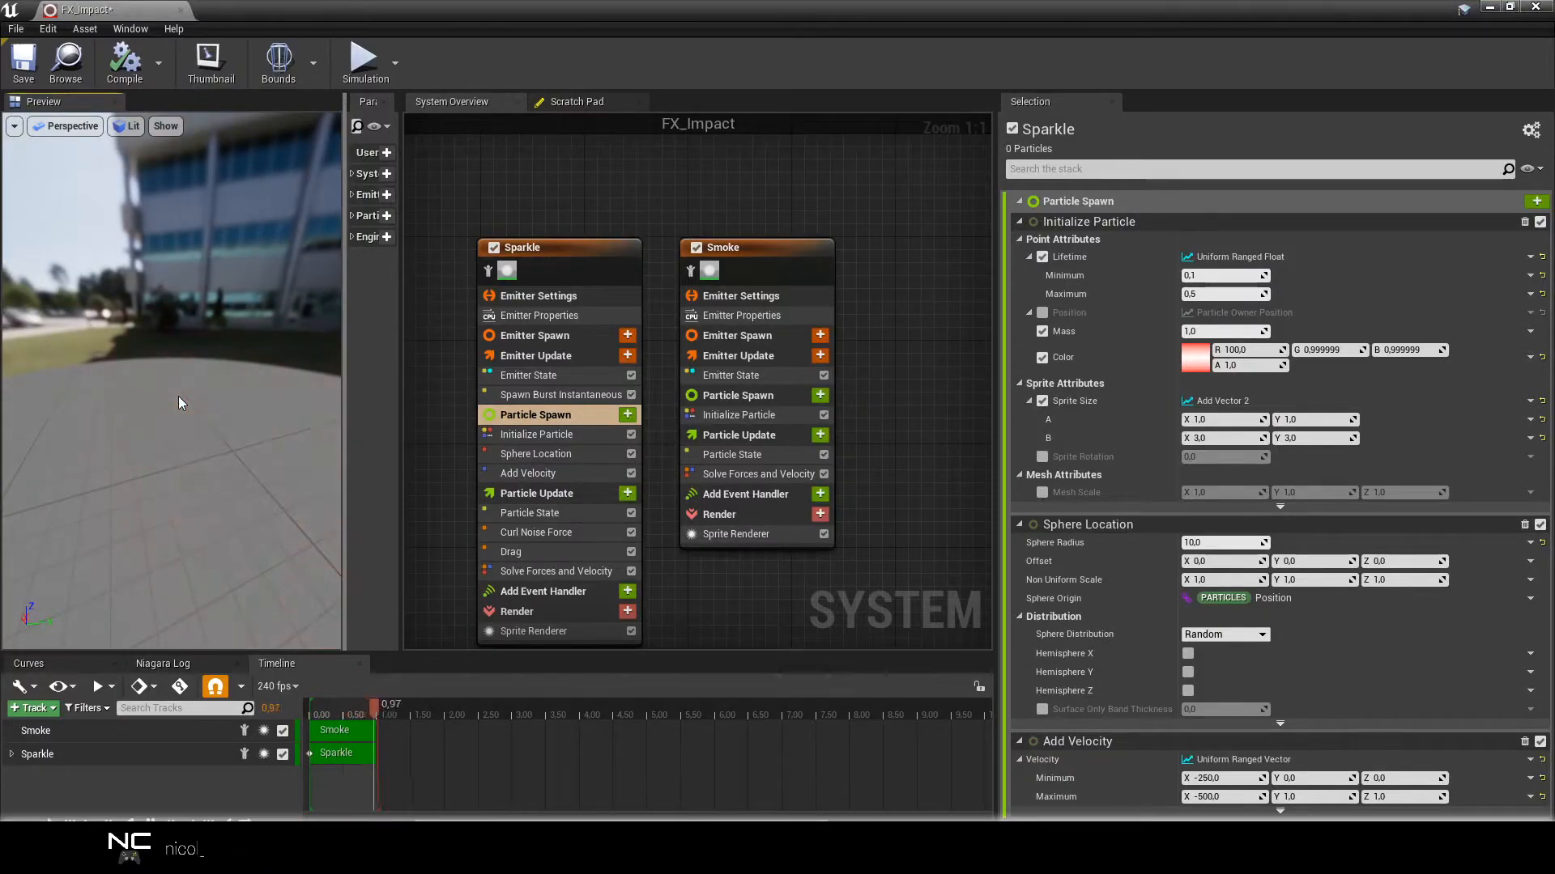
drag(178, 395, 235, 400)
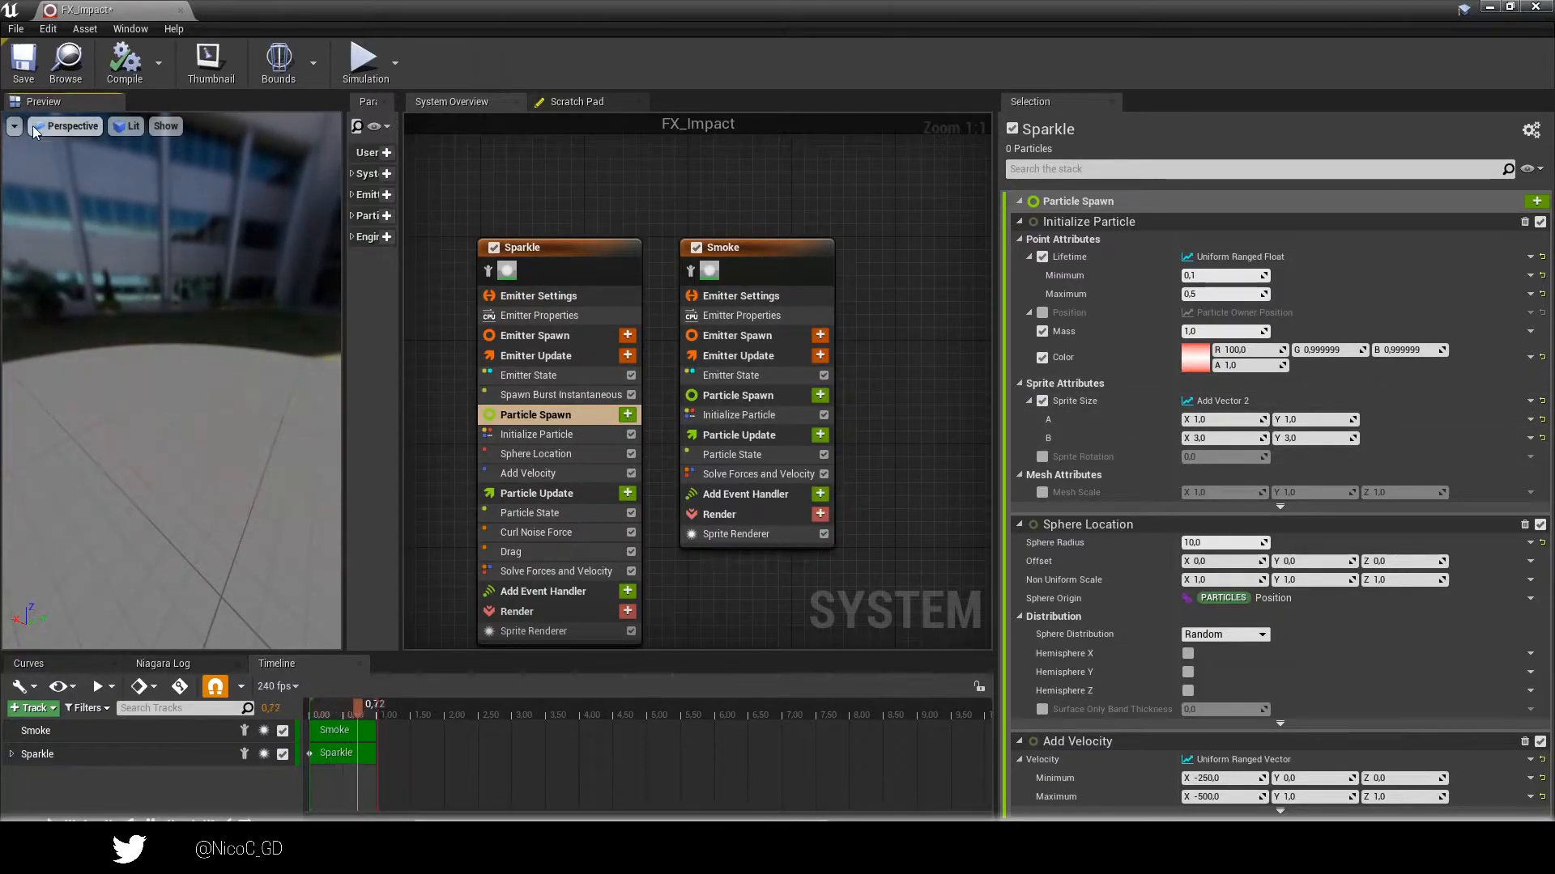
click(24, 65)
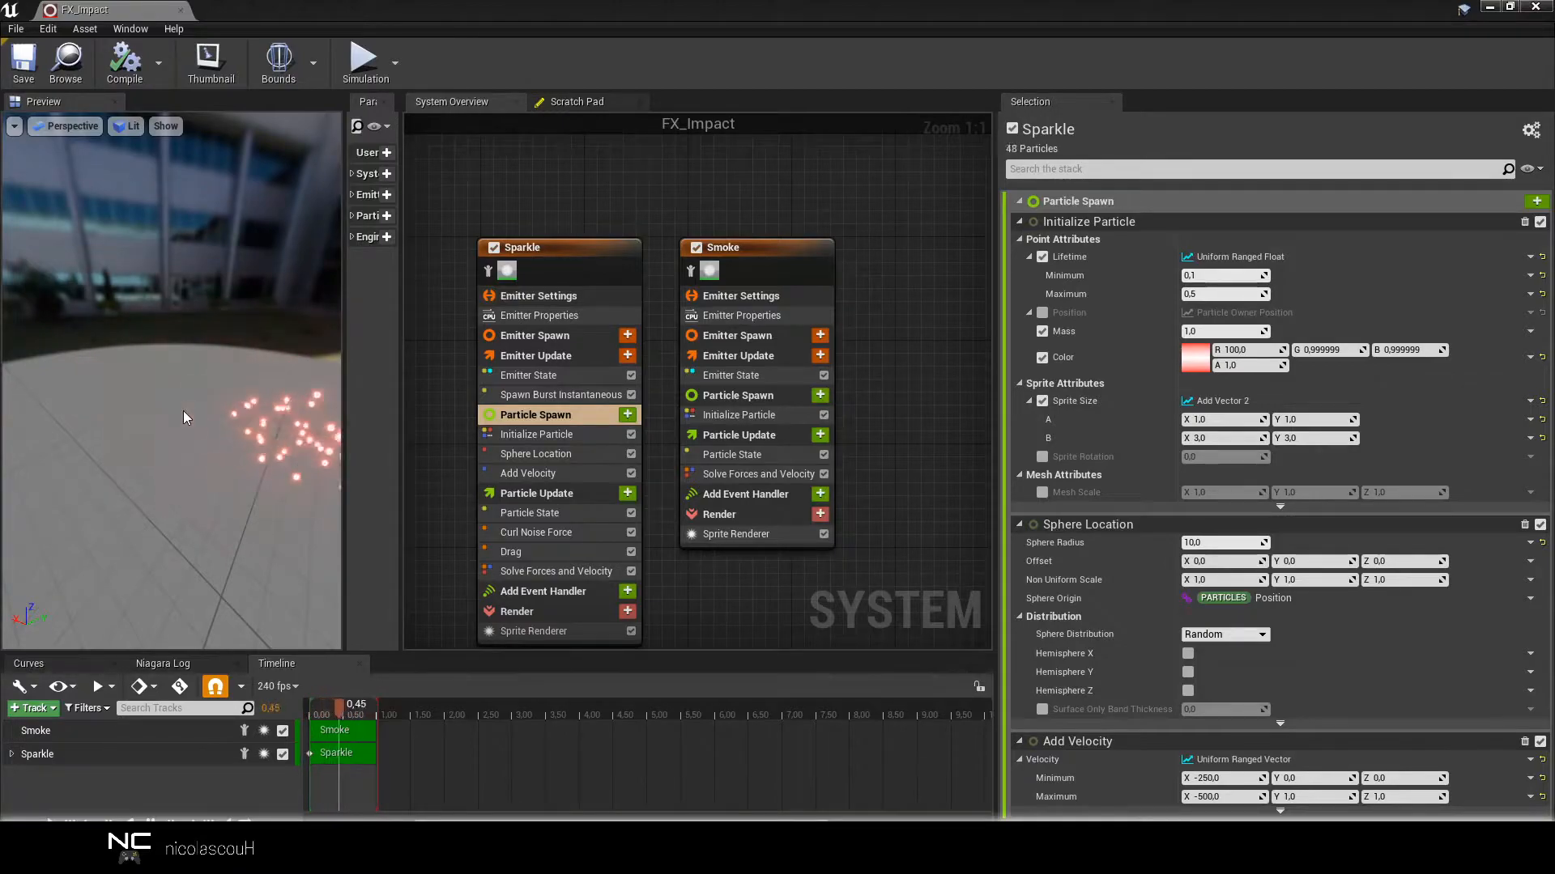
Assign the Smoke1_Mat material to the Smoke emitter's Sprite Renderer.
click(765, 262)
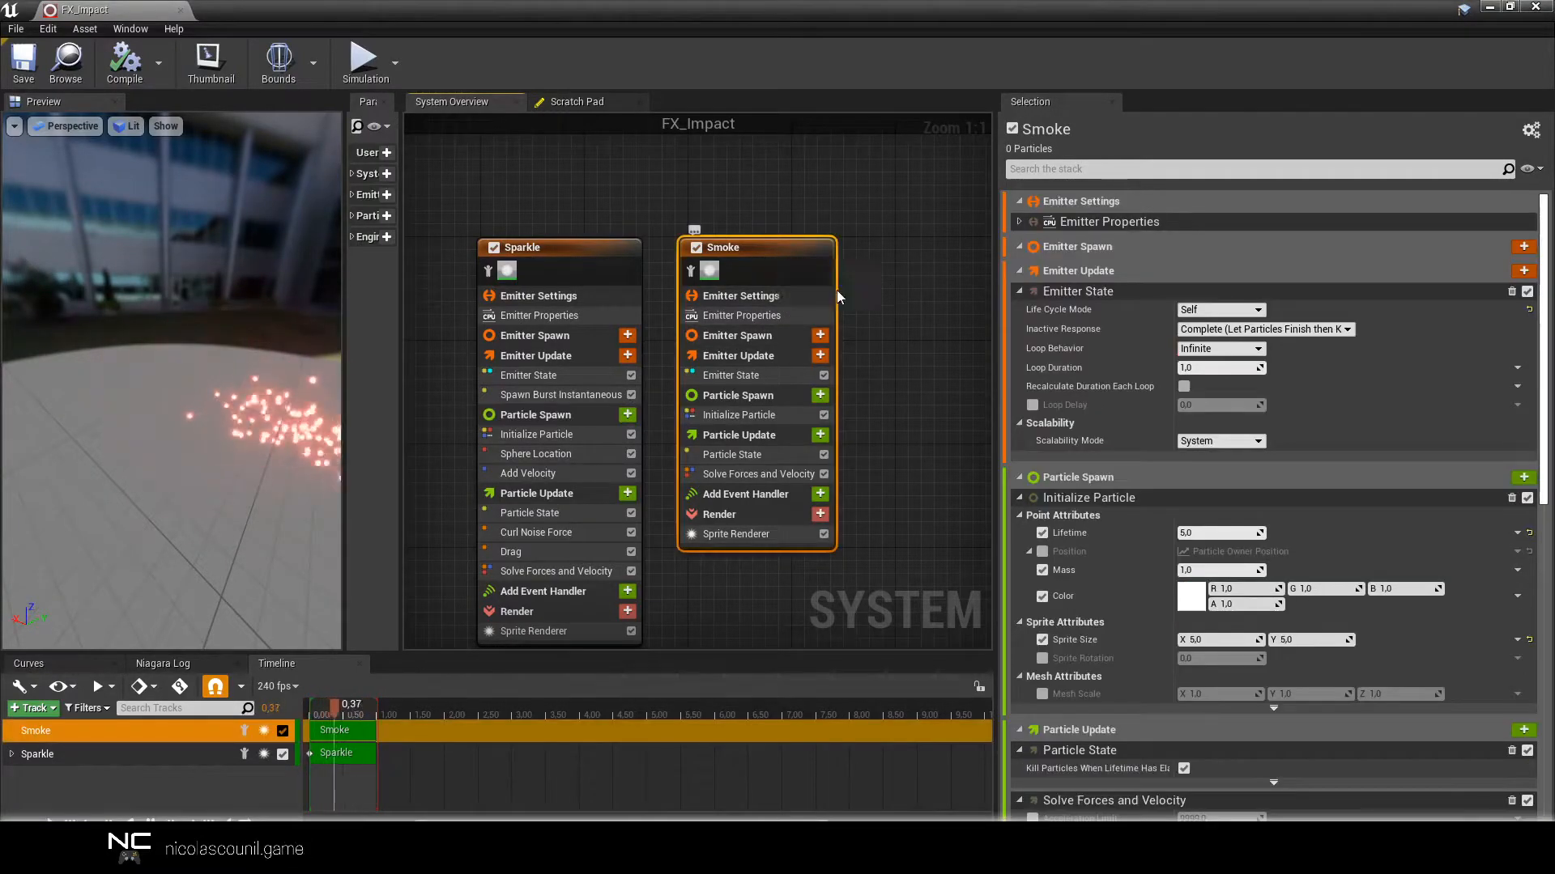
scroll(1415, 361, down, 10)
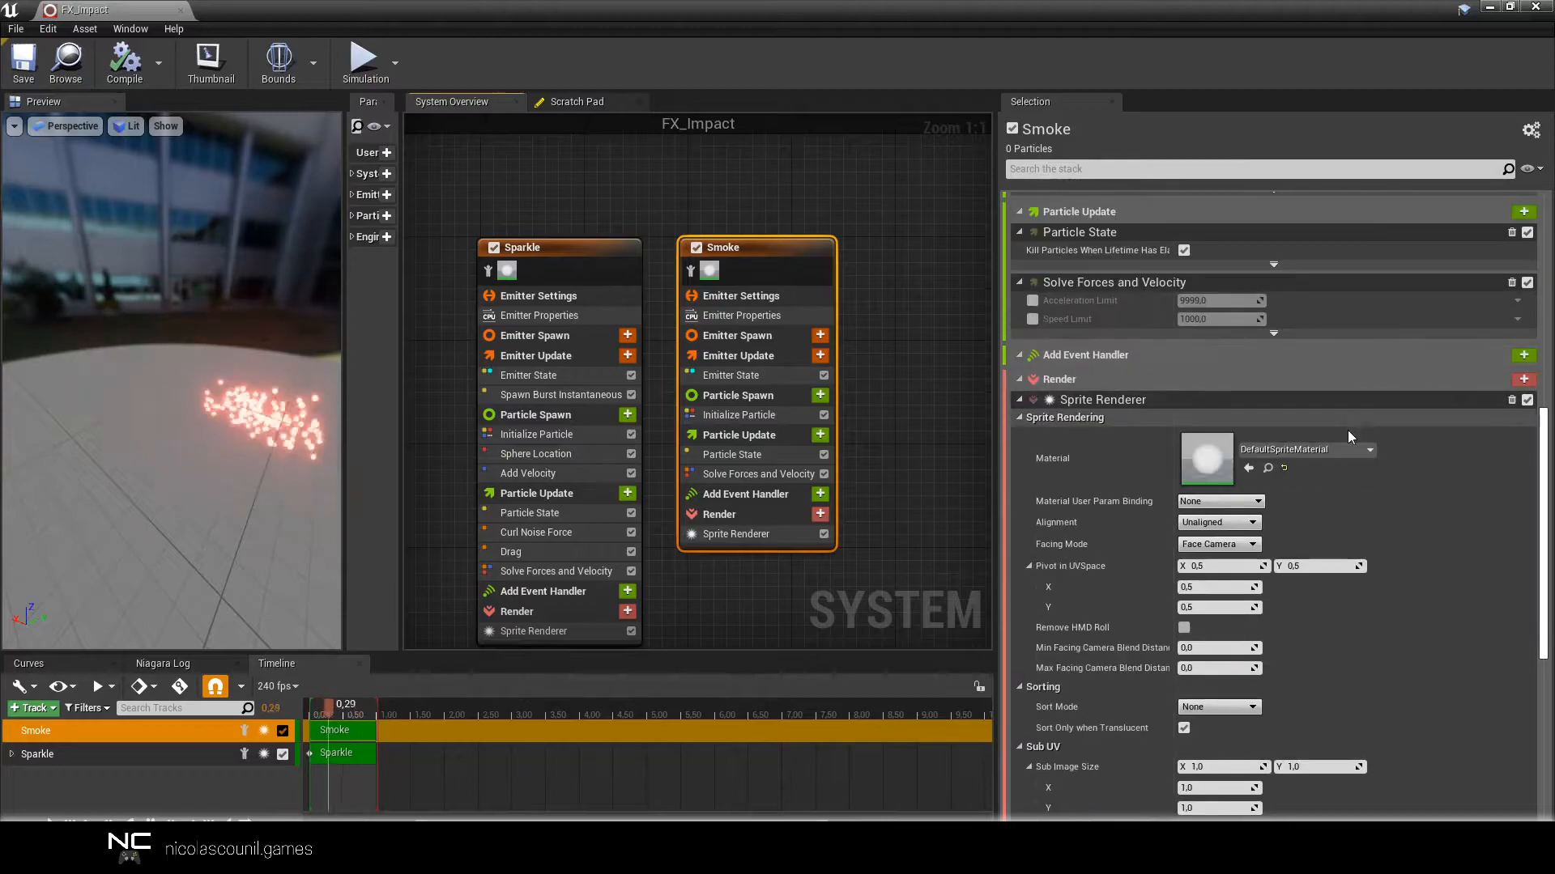
click(1335, 449)
text(smoke)
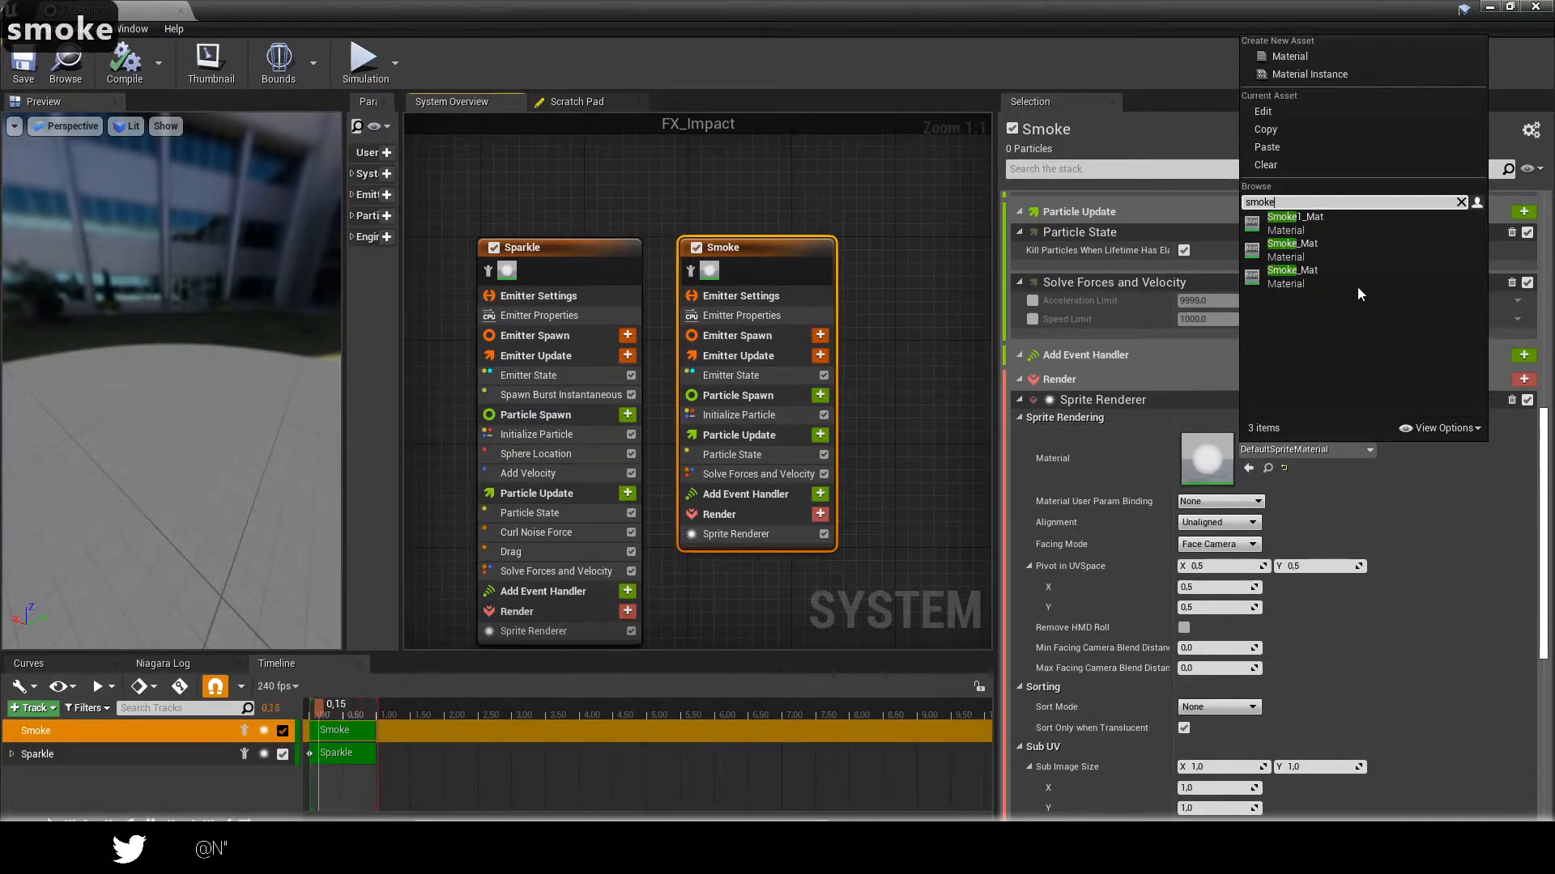
click(1313, 231)
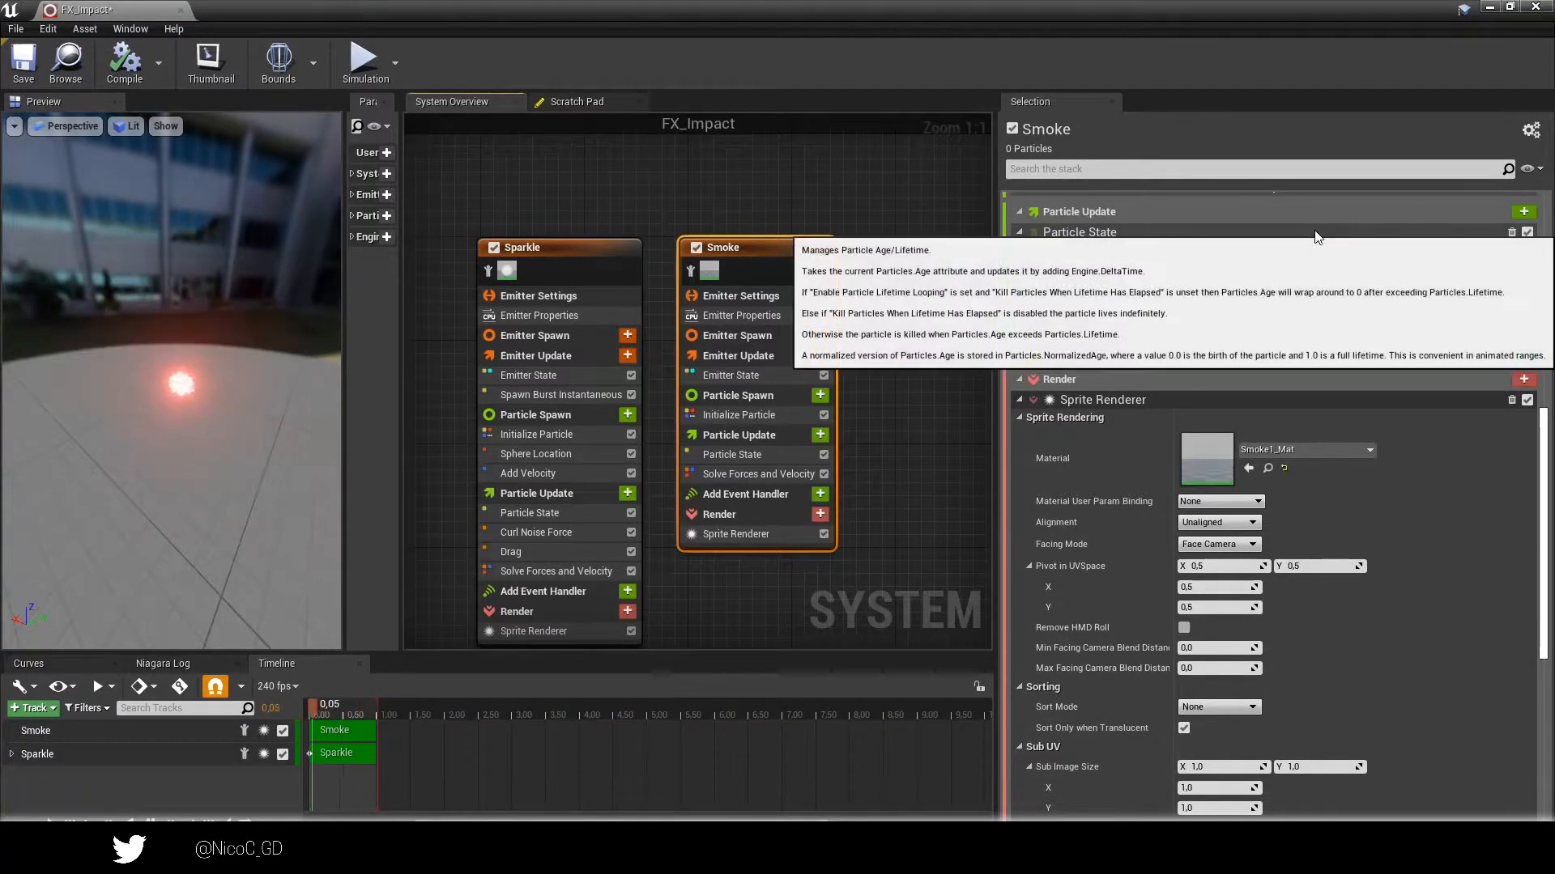
Add a Spawn Burst Instantaneous module to the Smoke emitter's Emitter Update with a Spawn Count of 200.
click(736, 400)
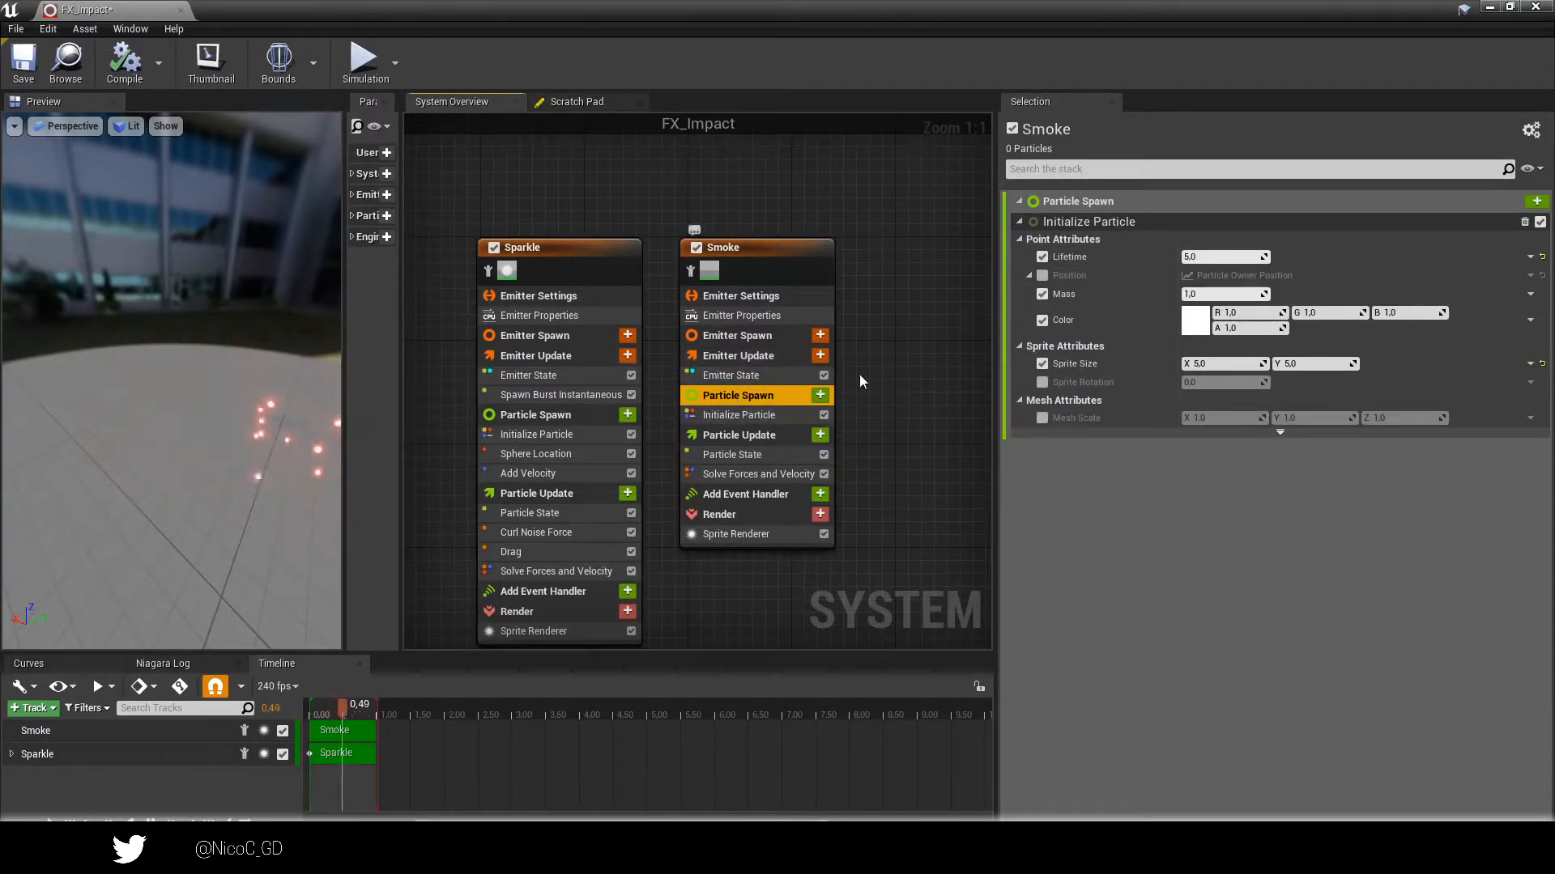
click(820, 356)
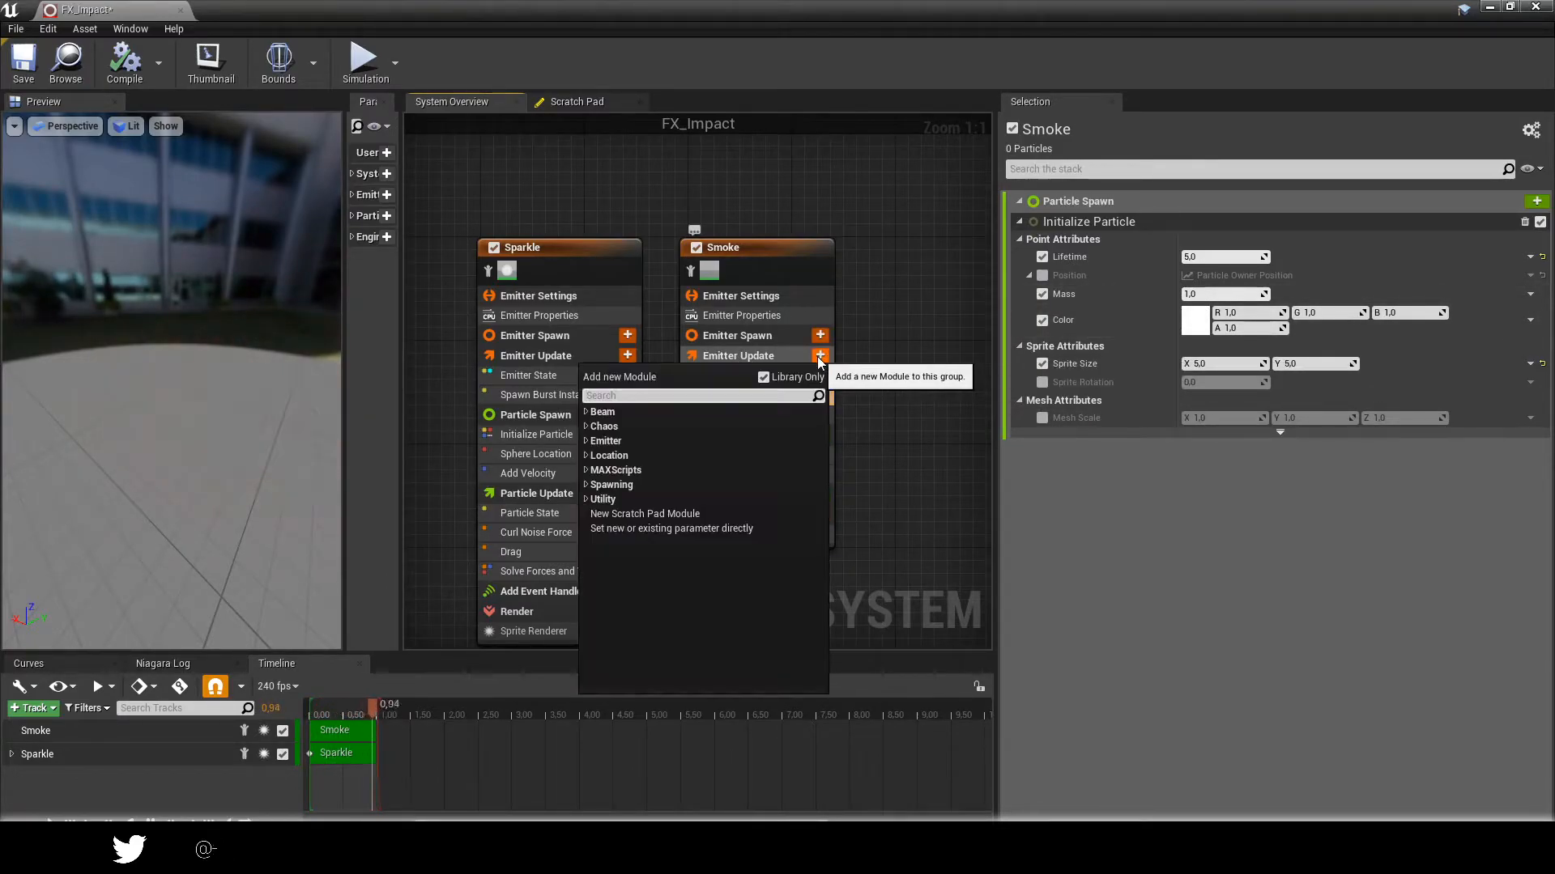
text(burst)
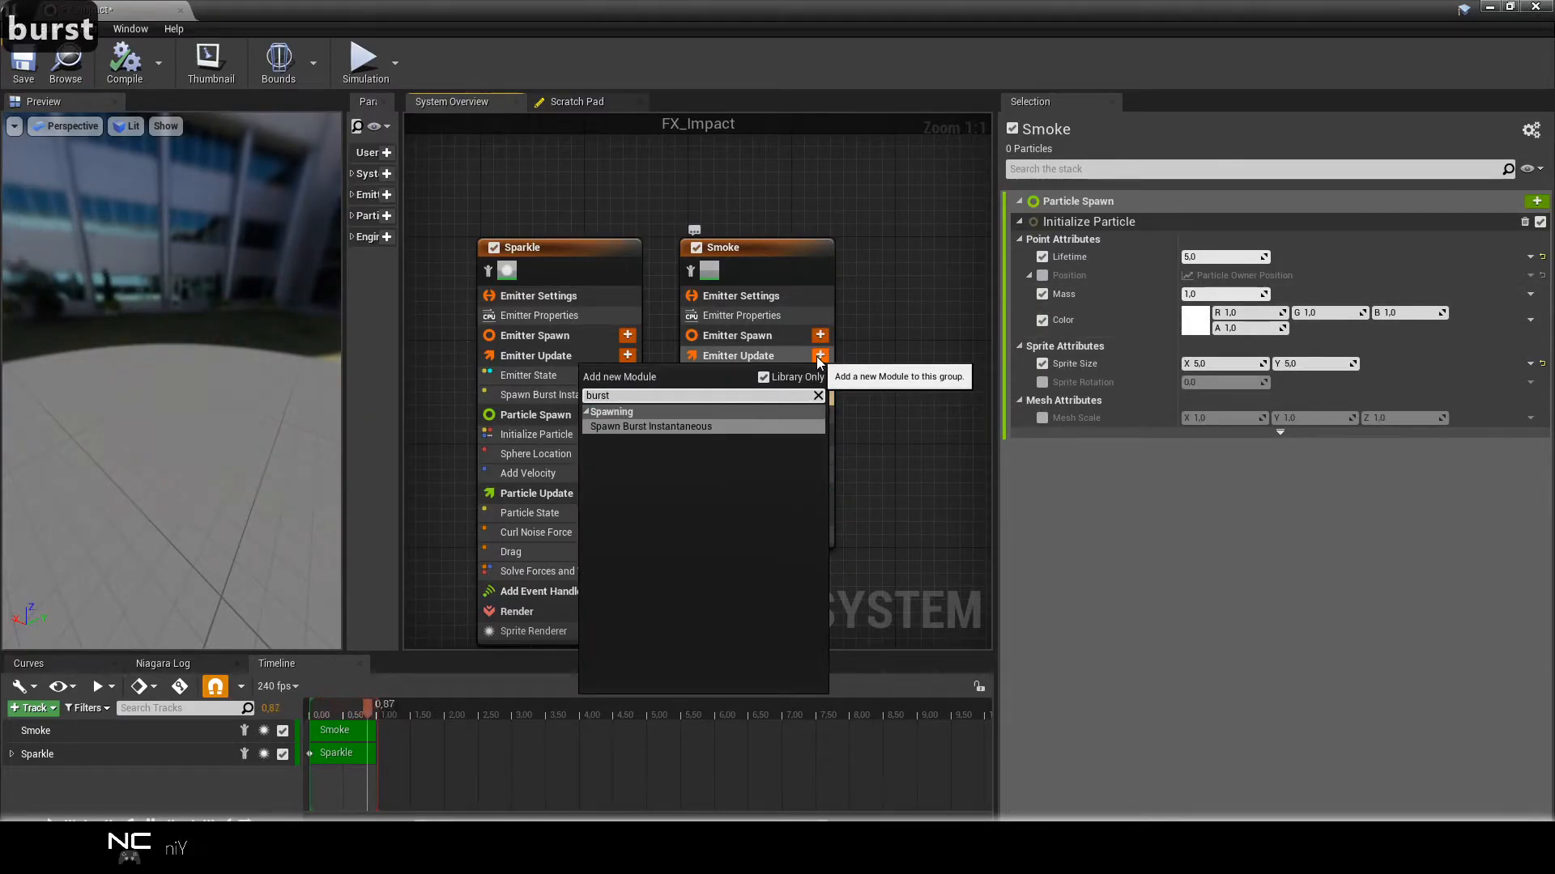
click(715, 426)
click(1222, 220)
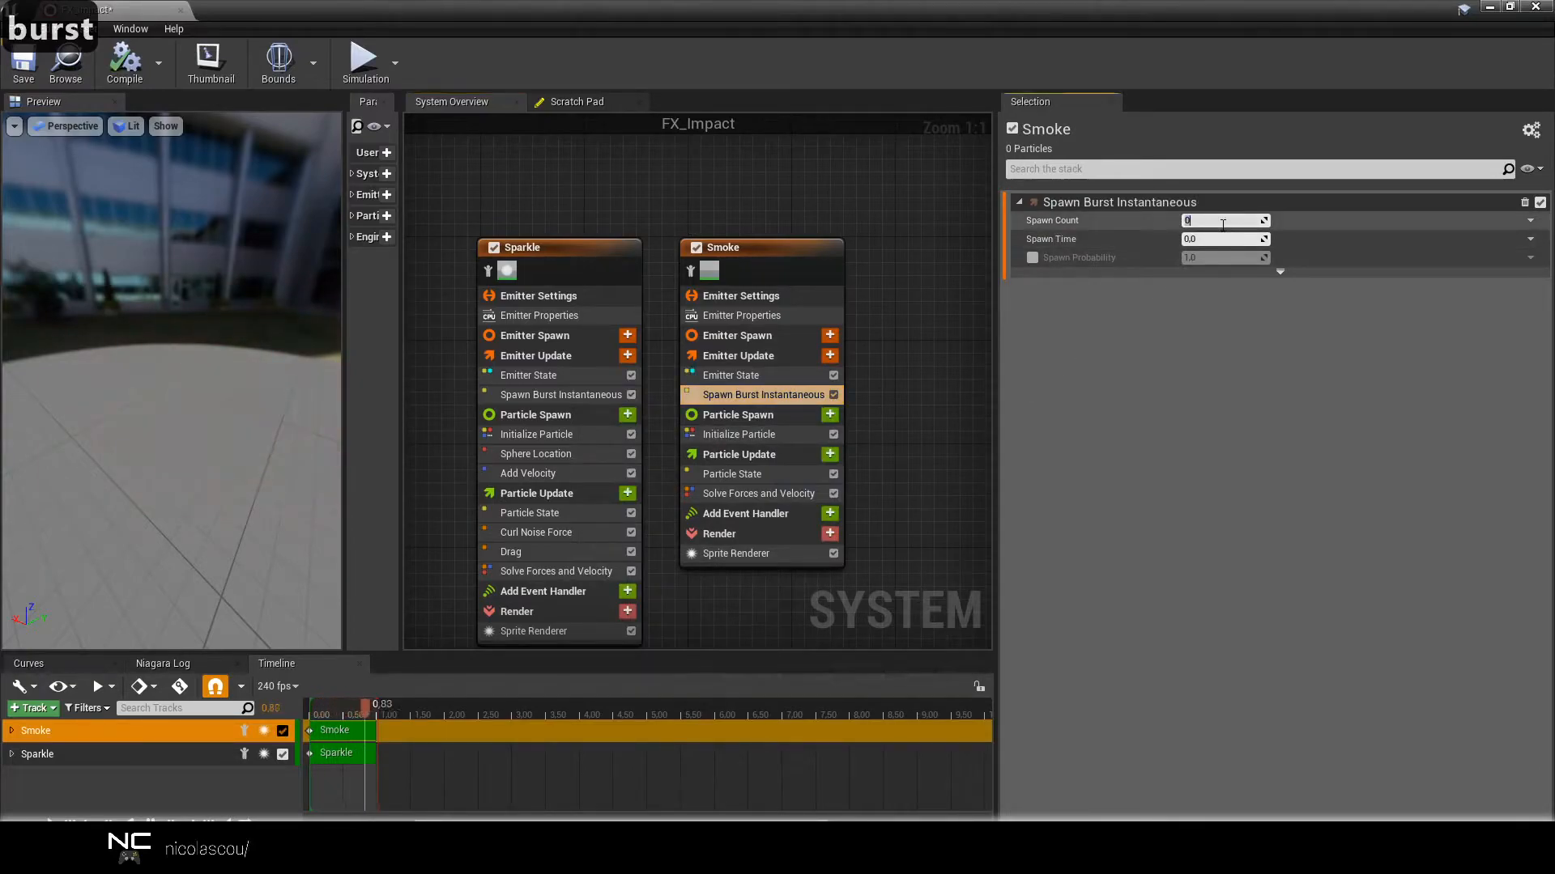
text(200)
key(Return)
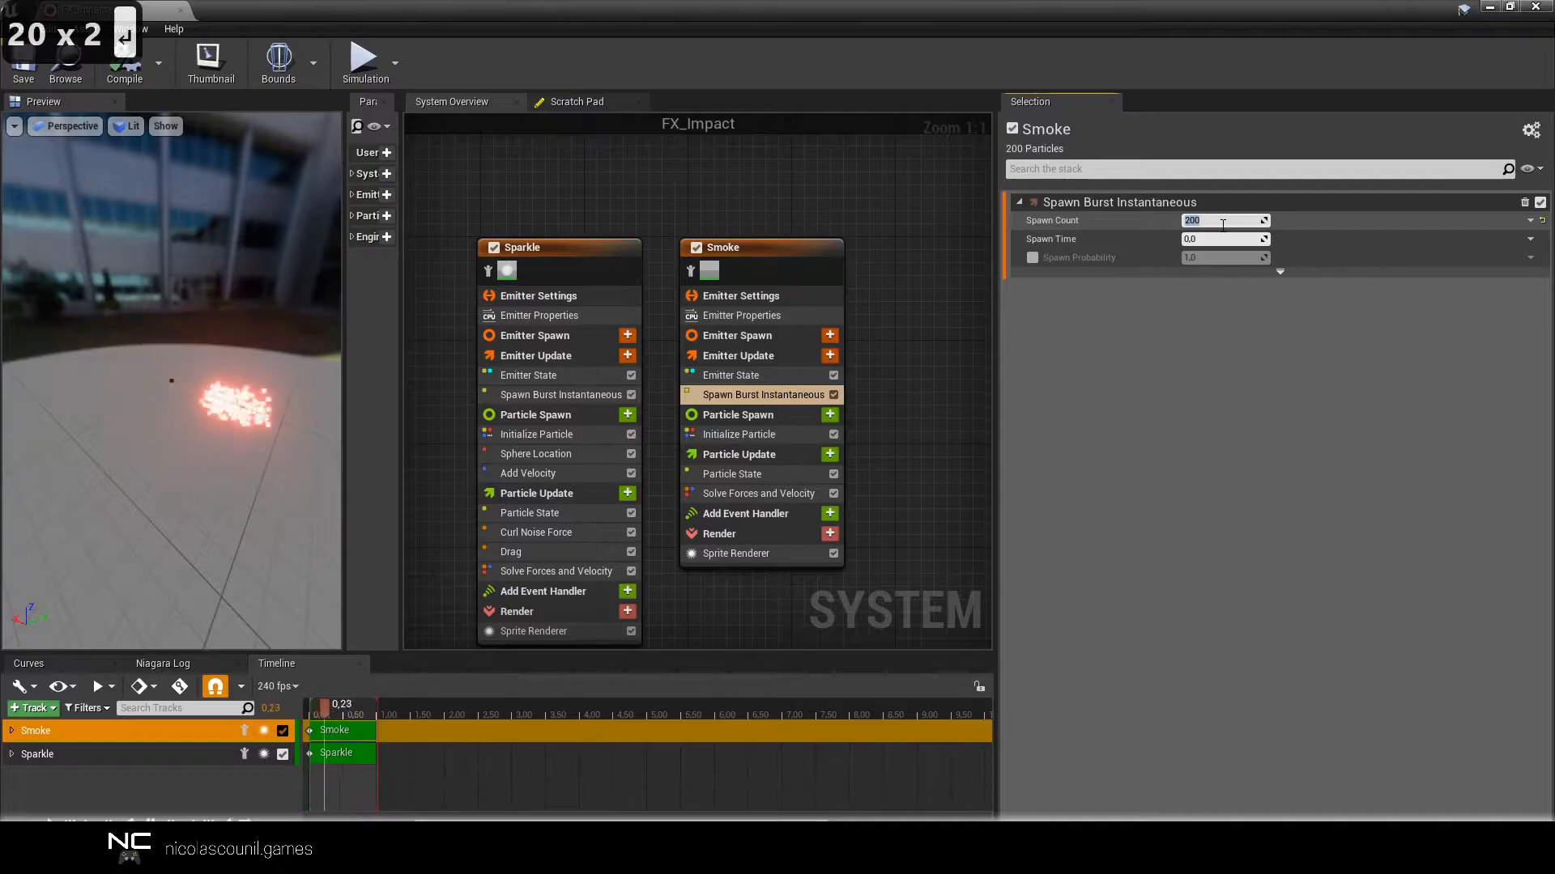
Add a Torus Location module to the Smoke emitter's Particle Spawn group.
click(830, 414)
click(929, 427)
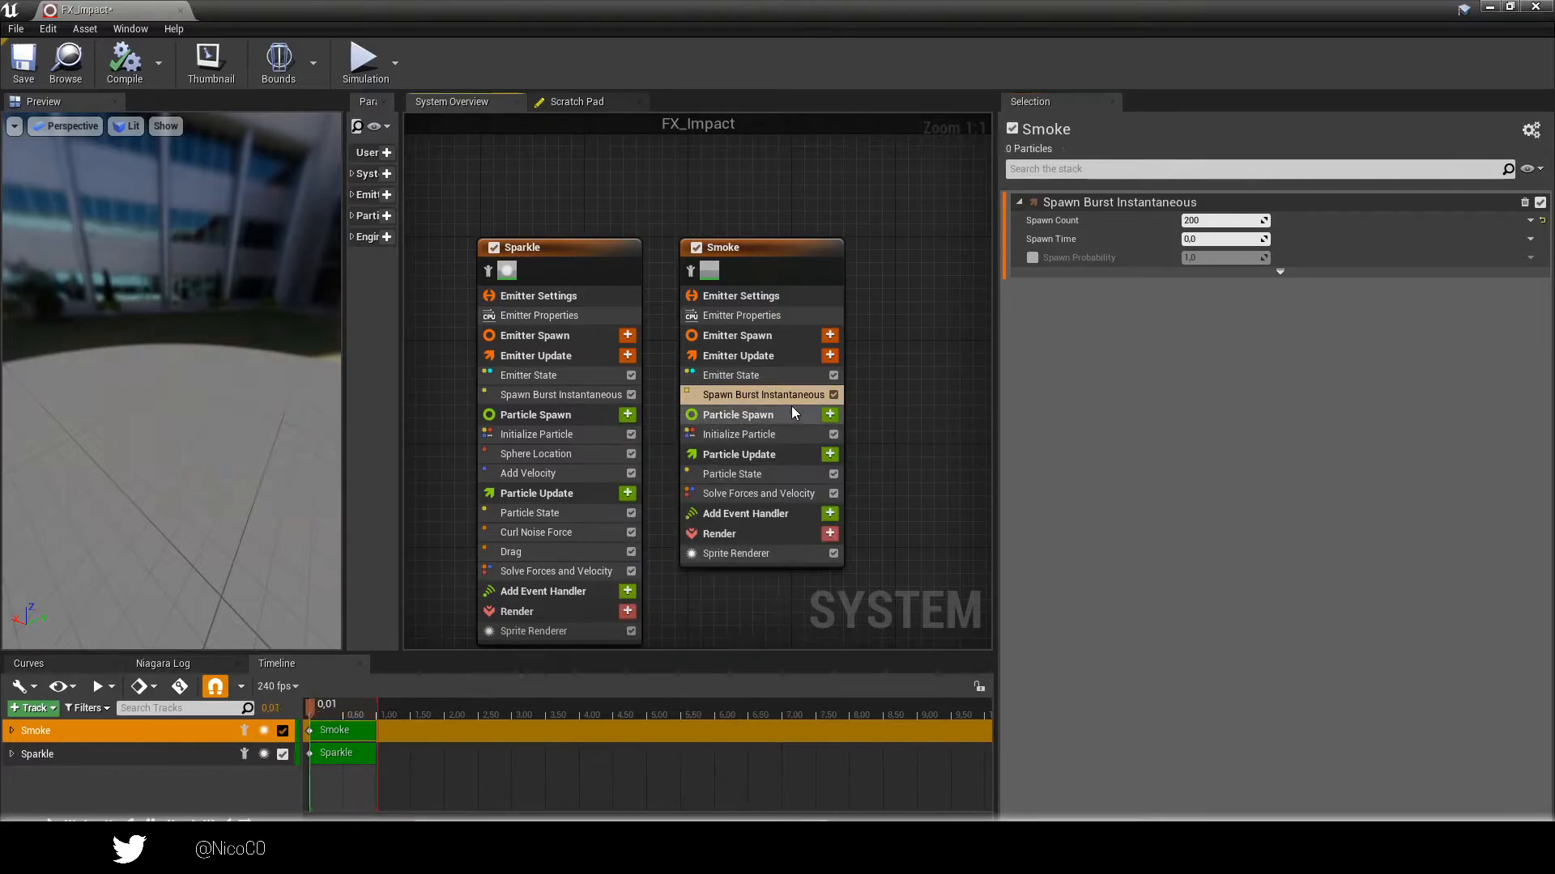
click(776, 417)
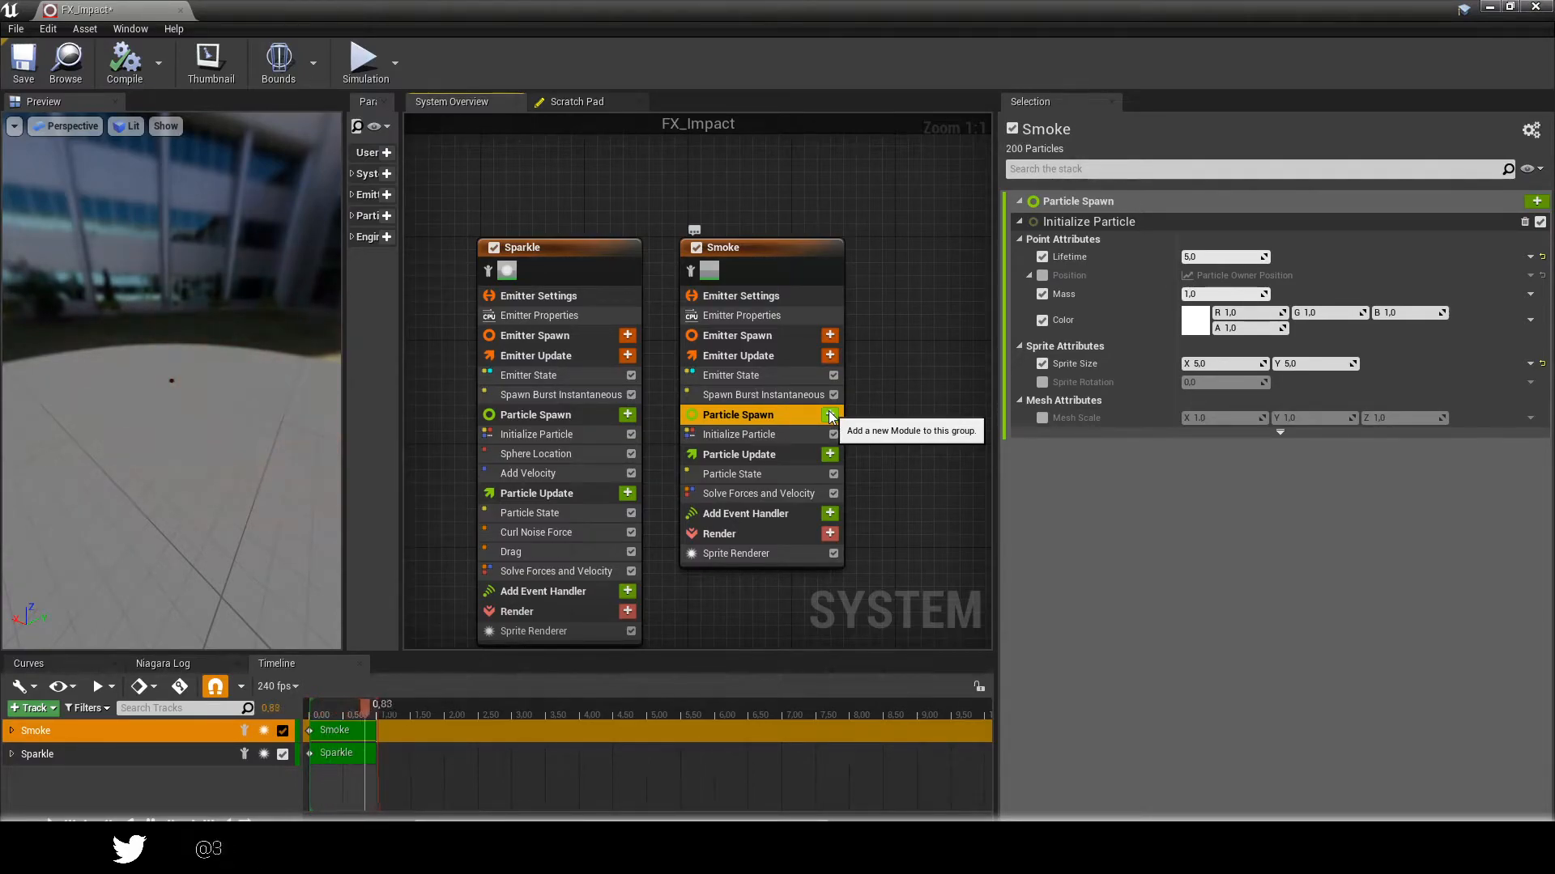
click(830, 415)
text(t)
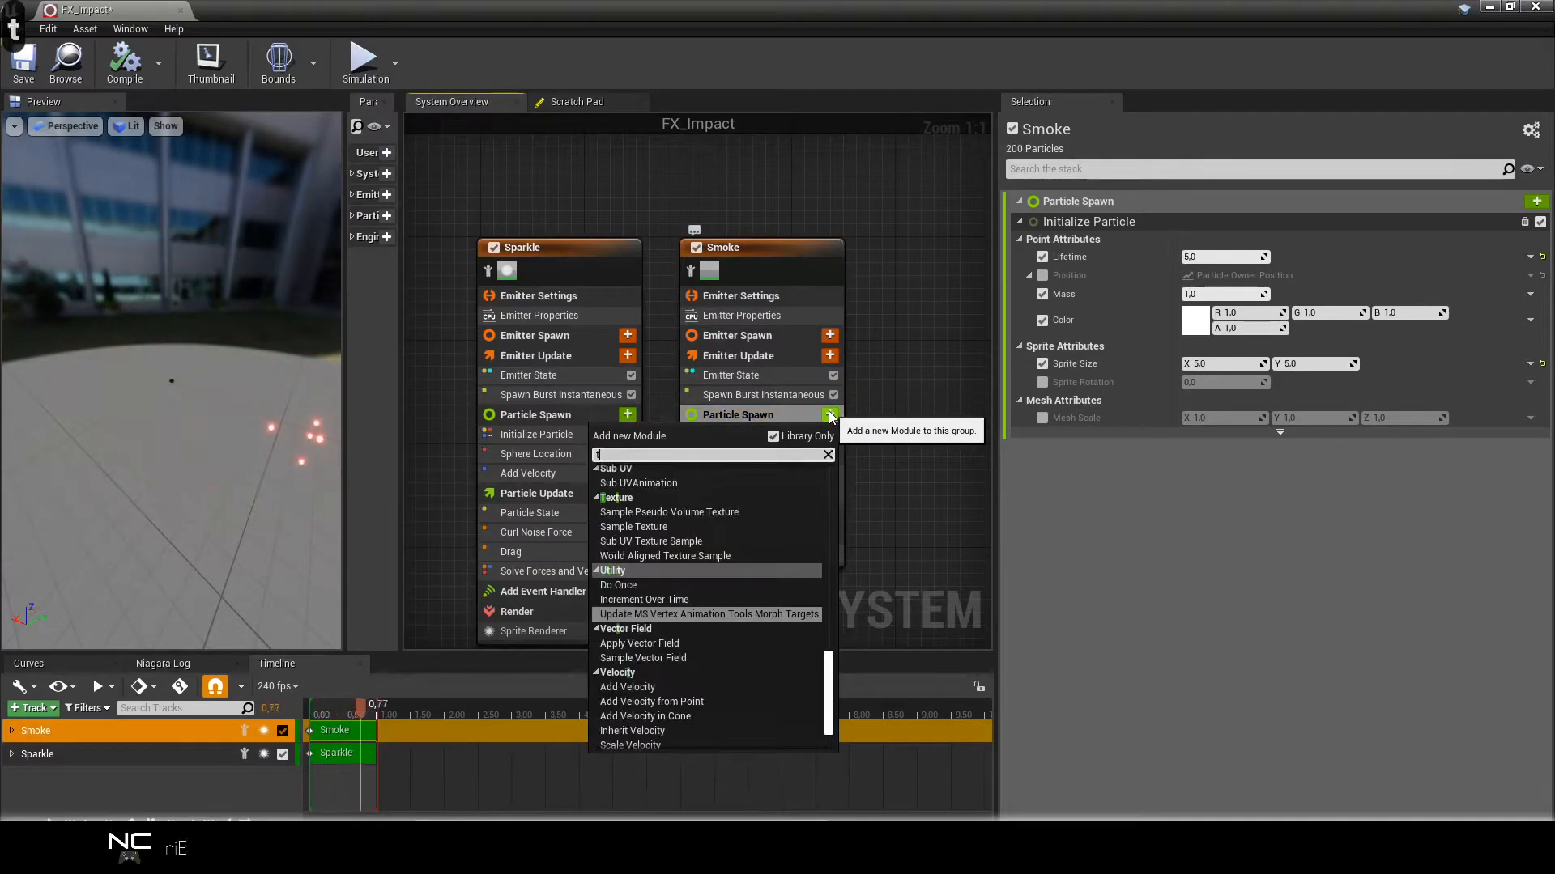
text(a)
key(BackSpace)
text(o)
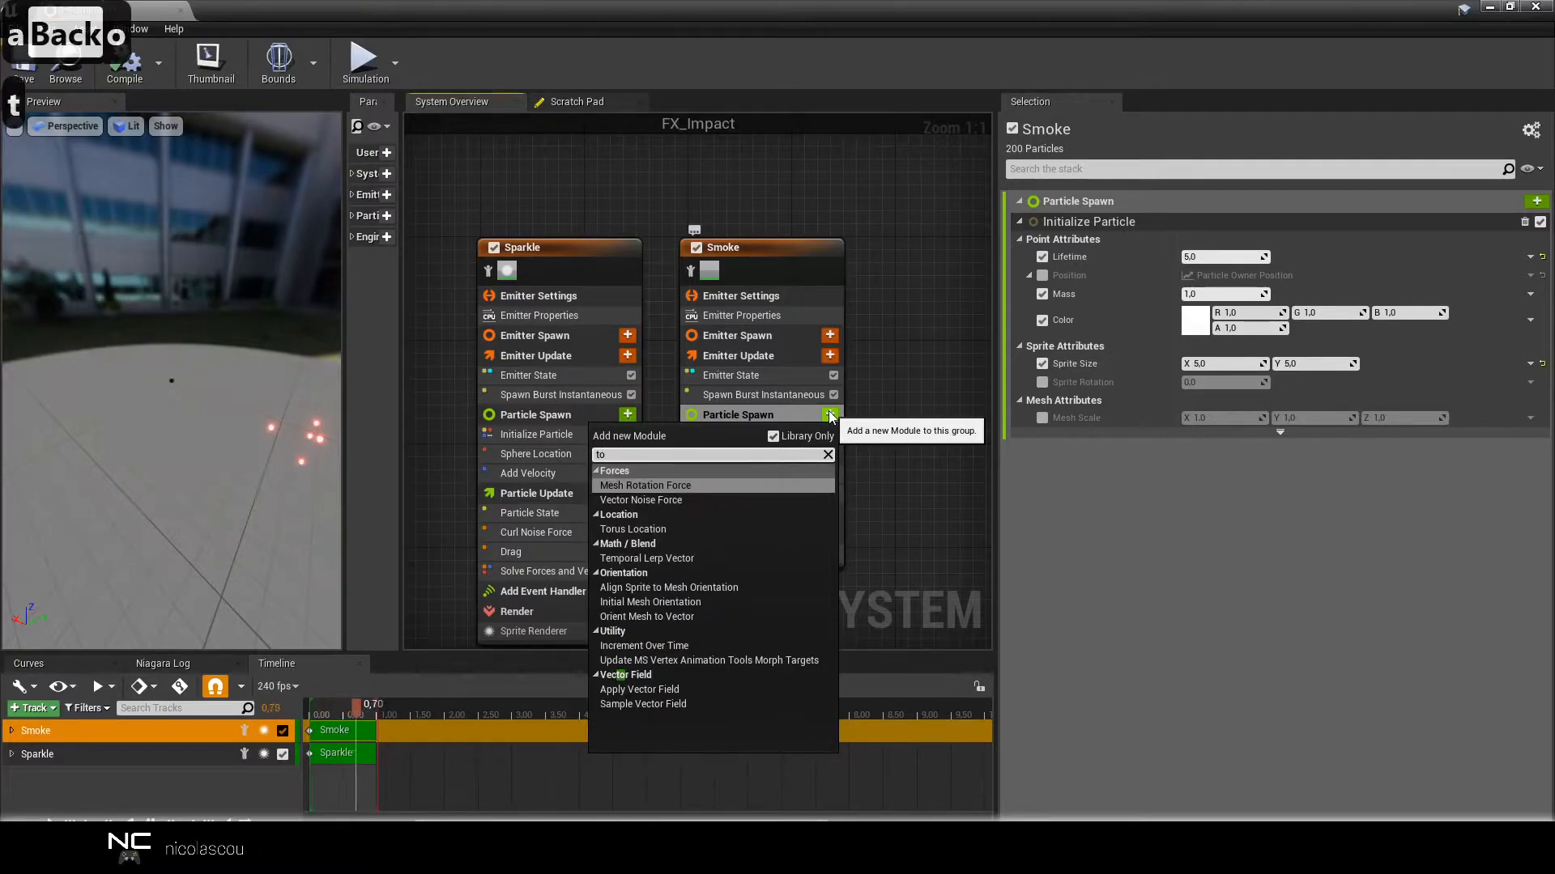
text(ru)
key(Return)
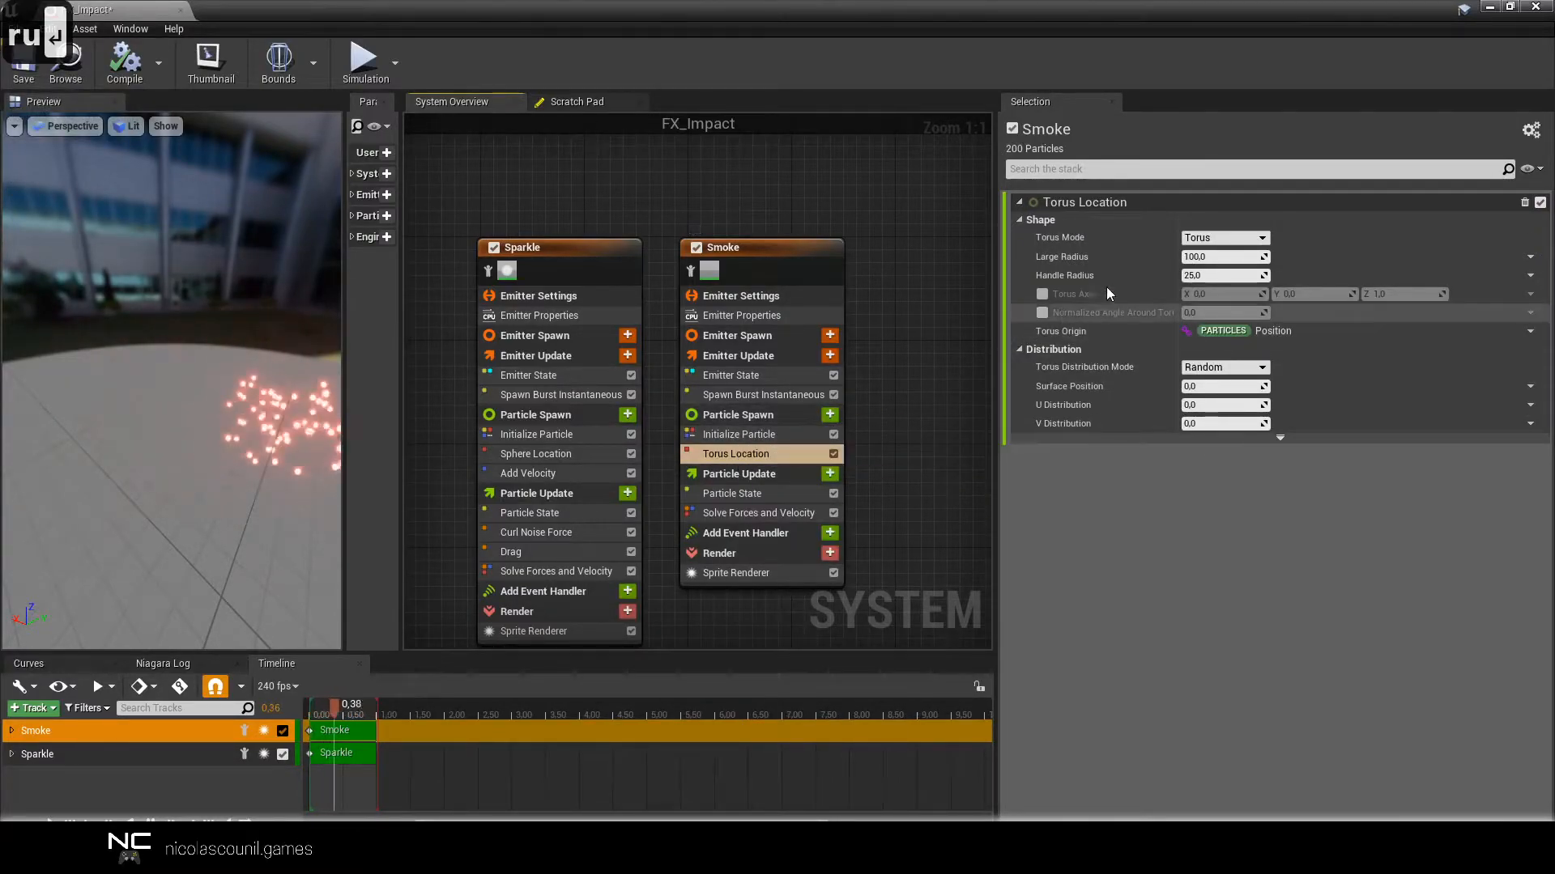
Set the Smoke emitter's Torus Location to Ring mode with a Large Radius of 5.0.
drag(260, 386, 314, 436)
drag(140, 363, 287, 333)
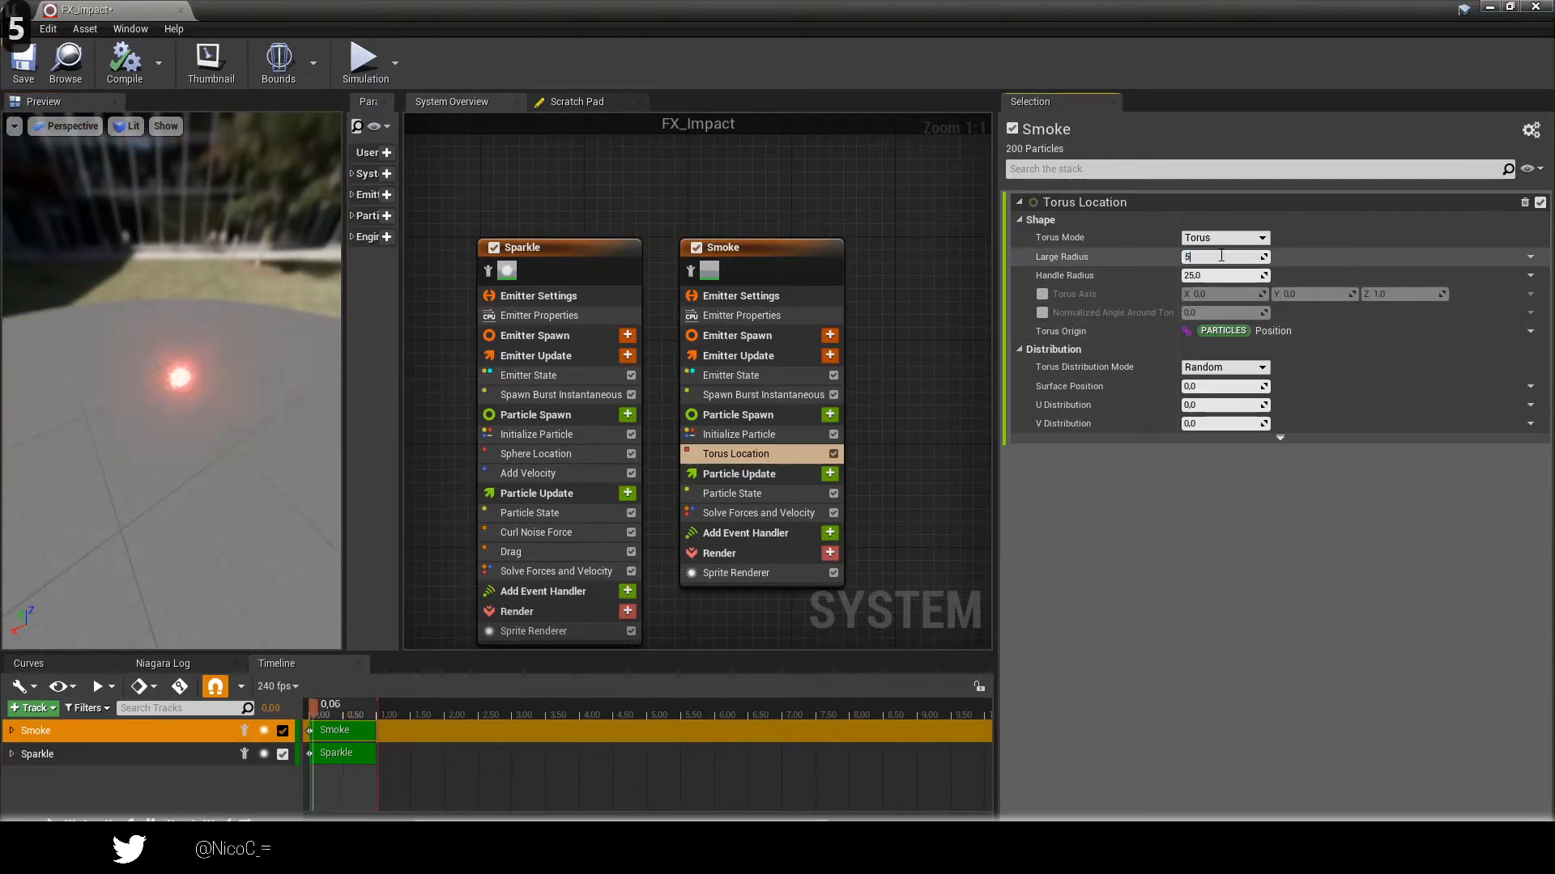
drag(185, 366, 186, 414)
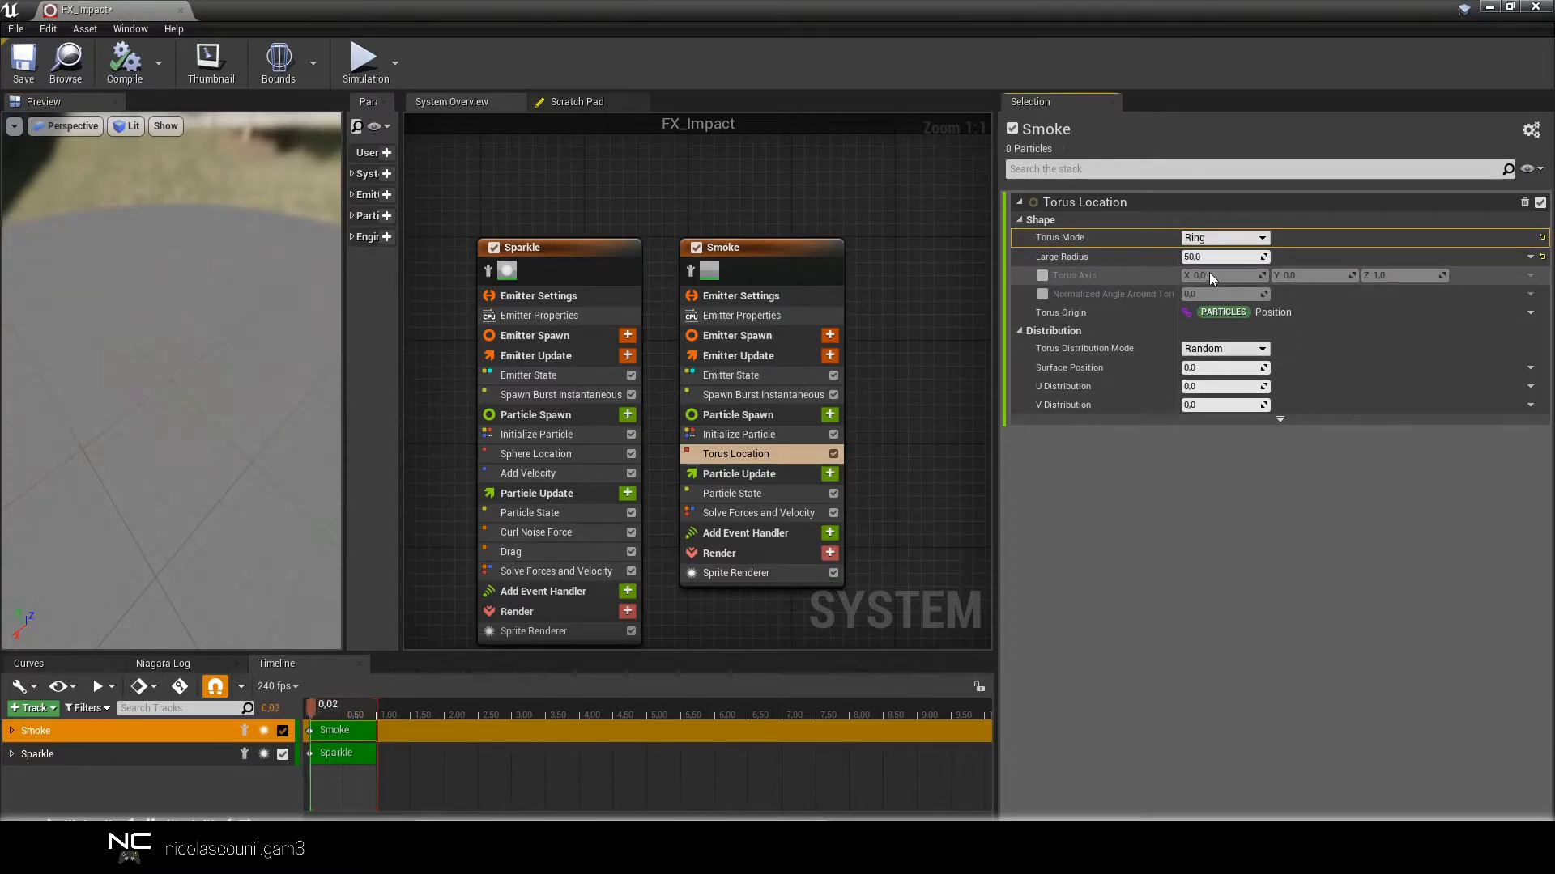
click(1204, 259)
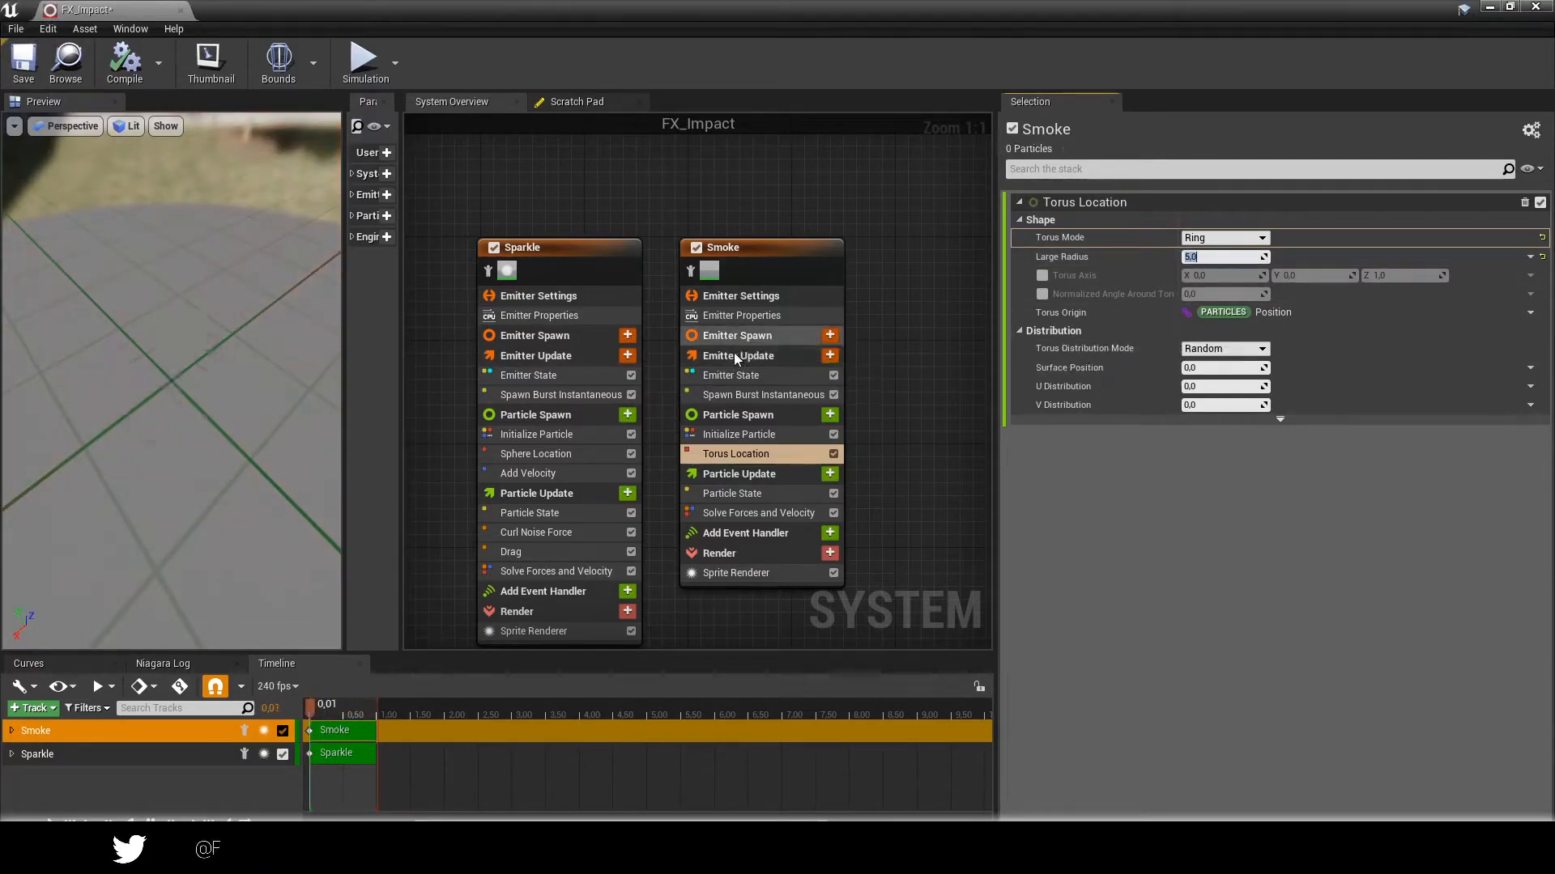
Set the Spawn Count of the Smoke emitter's Spawn Burst Instantaneous module to 600.
click(757, 394)
click(1206, 221)
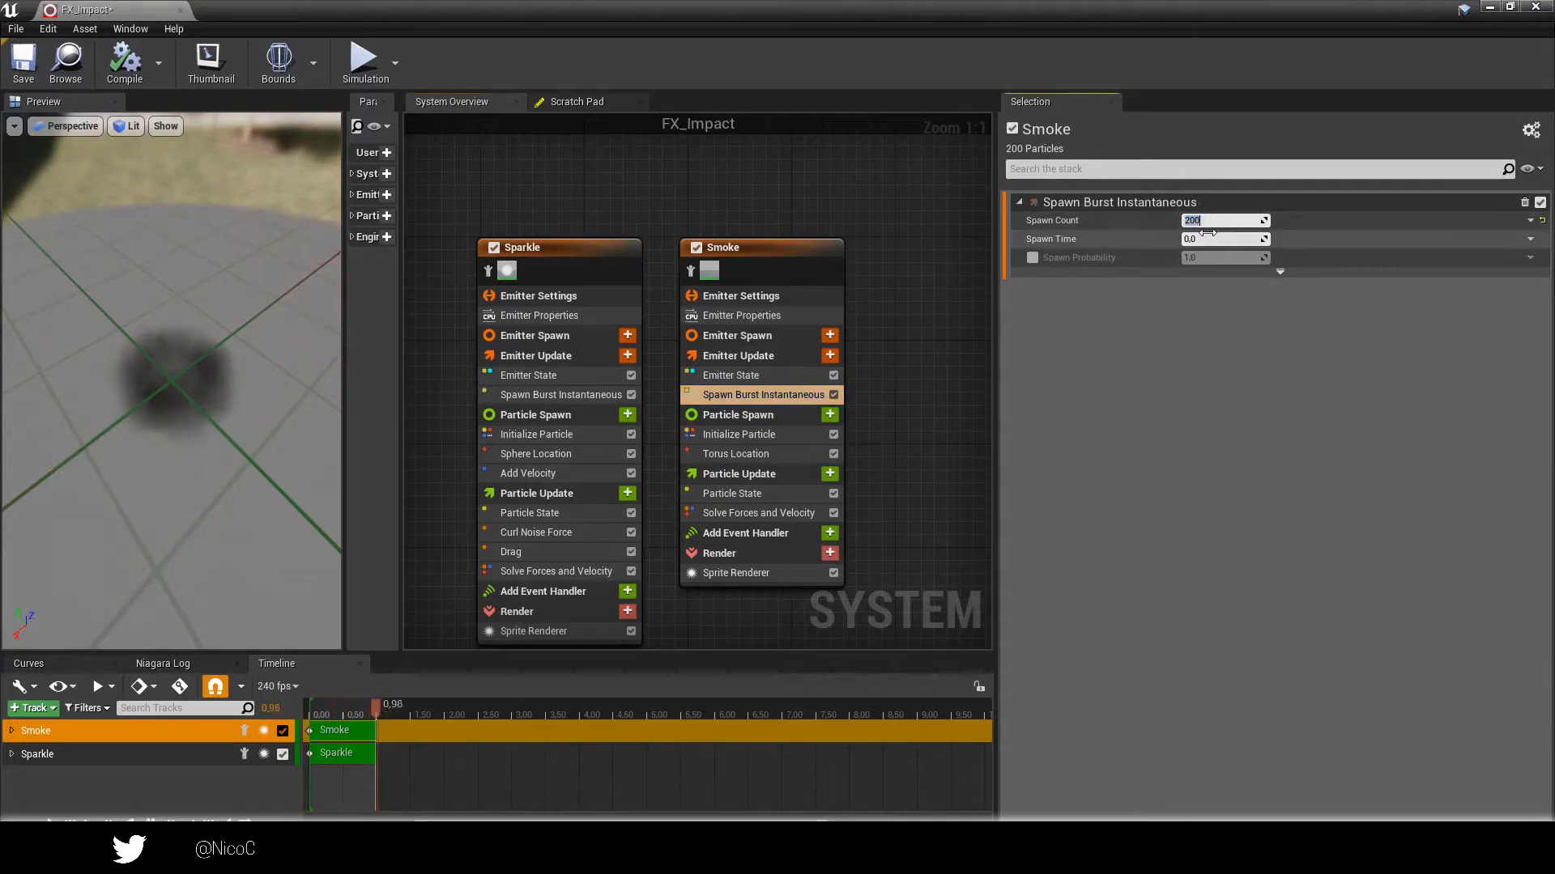
text(600)
key(Return)
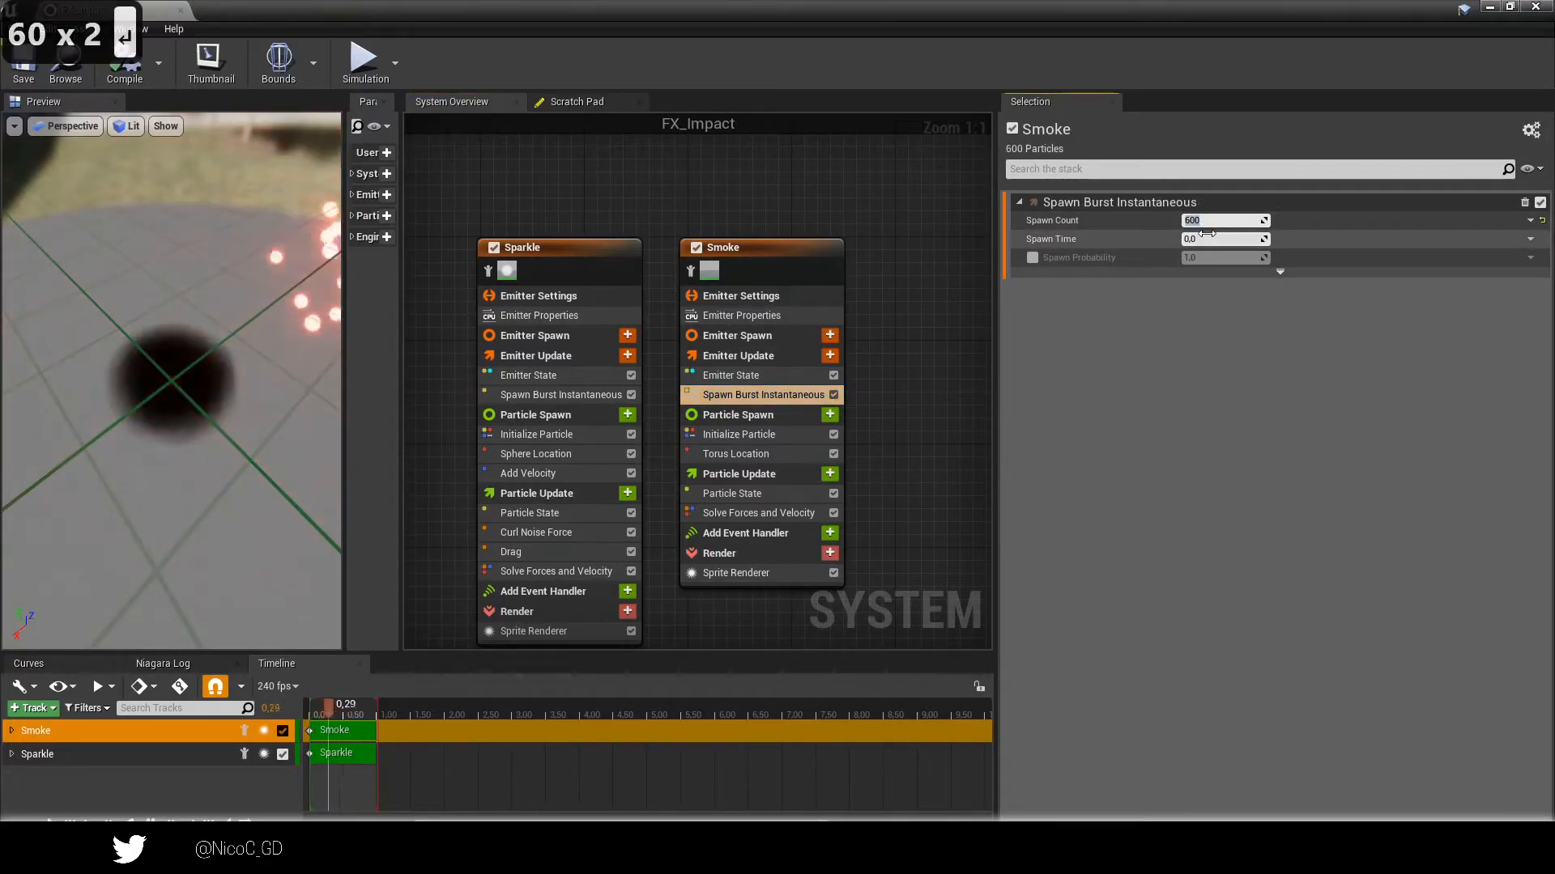
Set the Surface Position of the Smoke emitter's Torus Location module to 1.0.
click(756, 452)
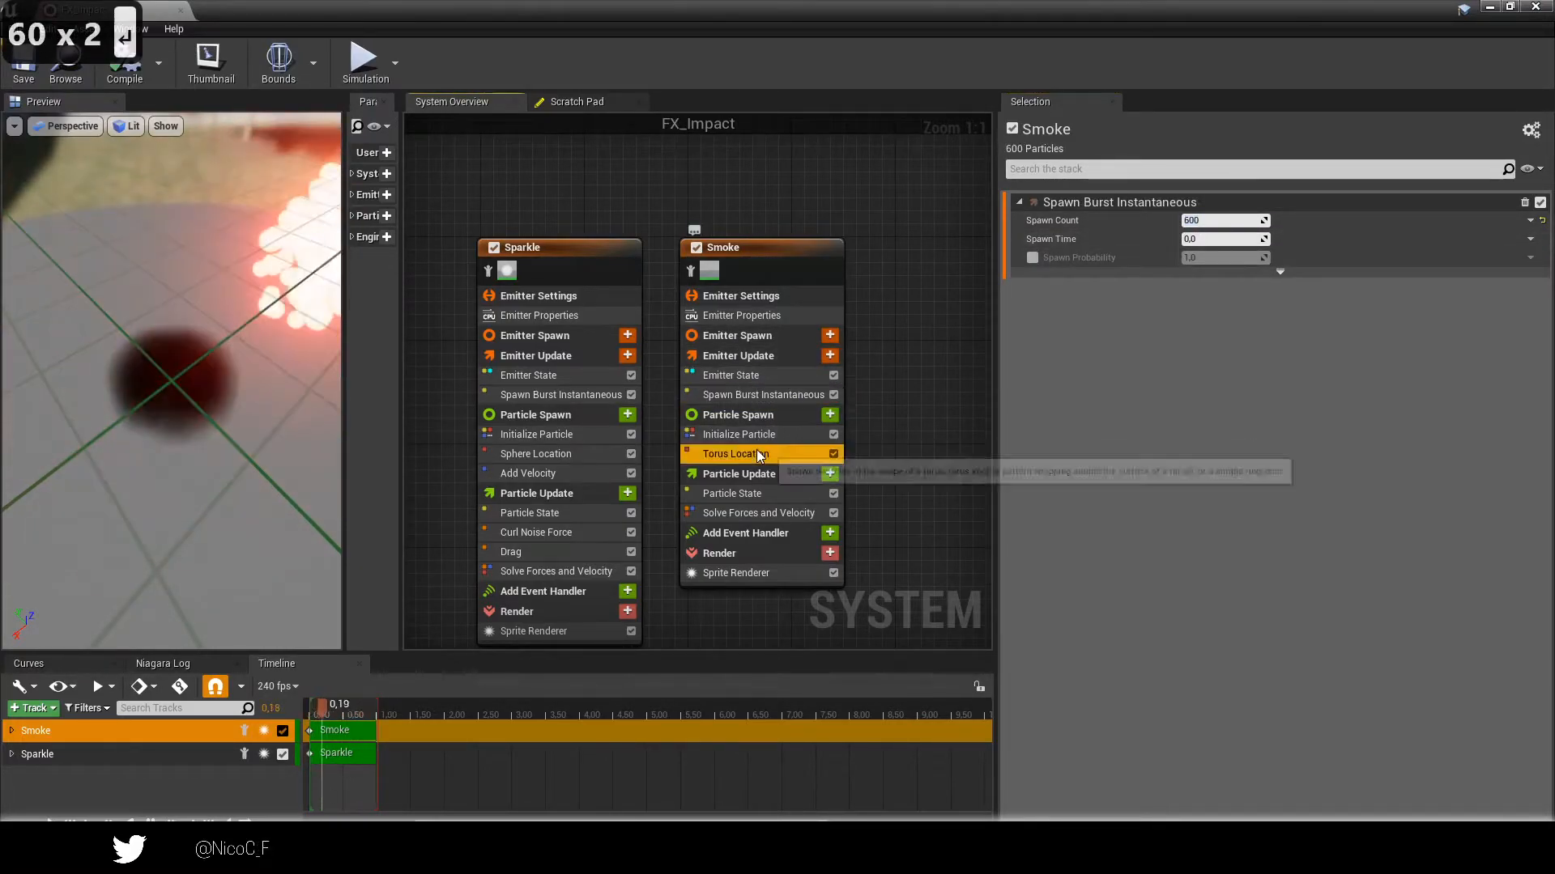
click(1217, 369)
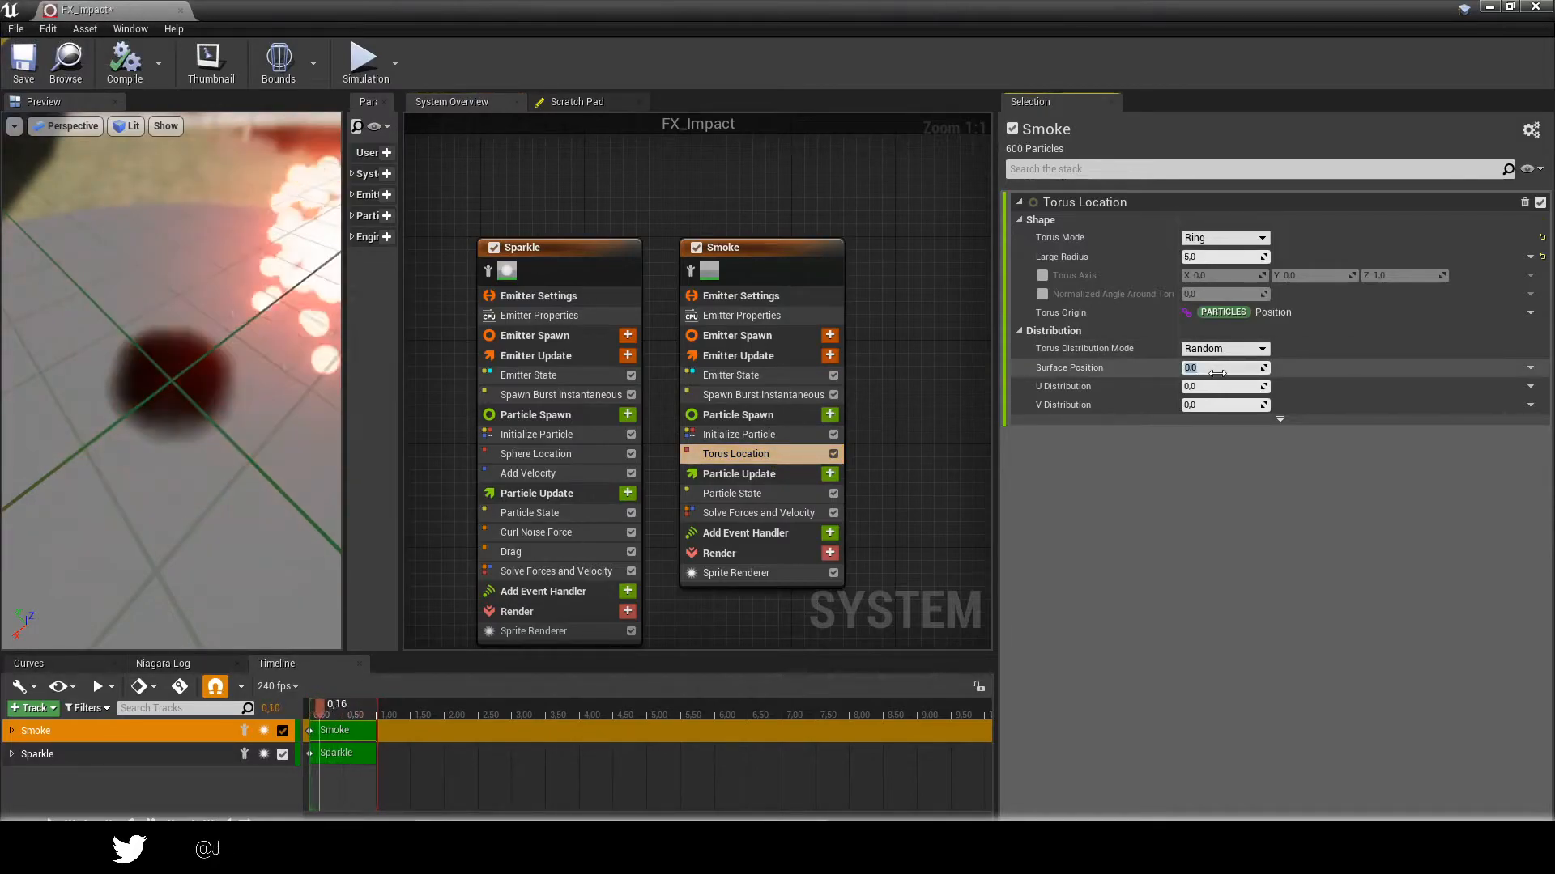
text(1)
key(Return)
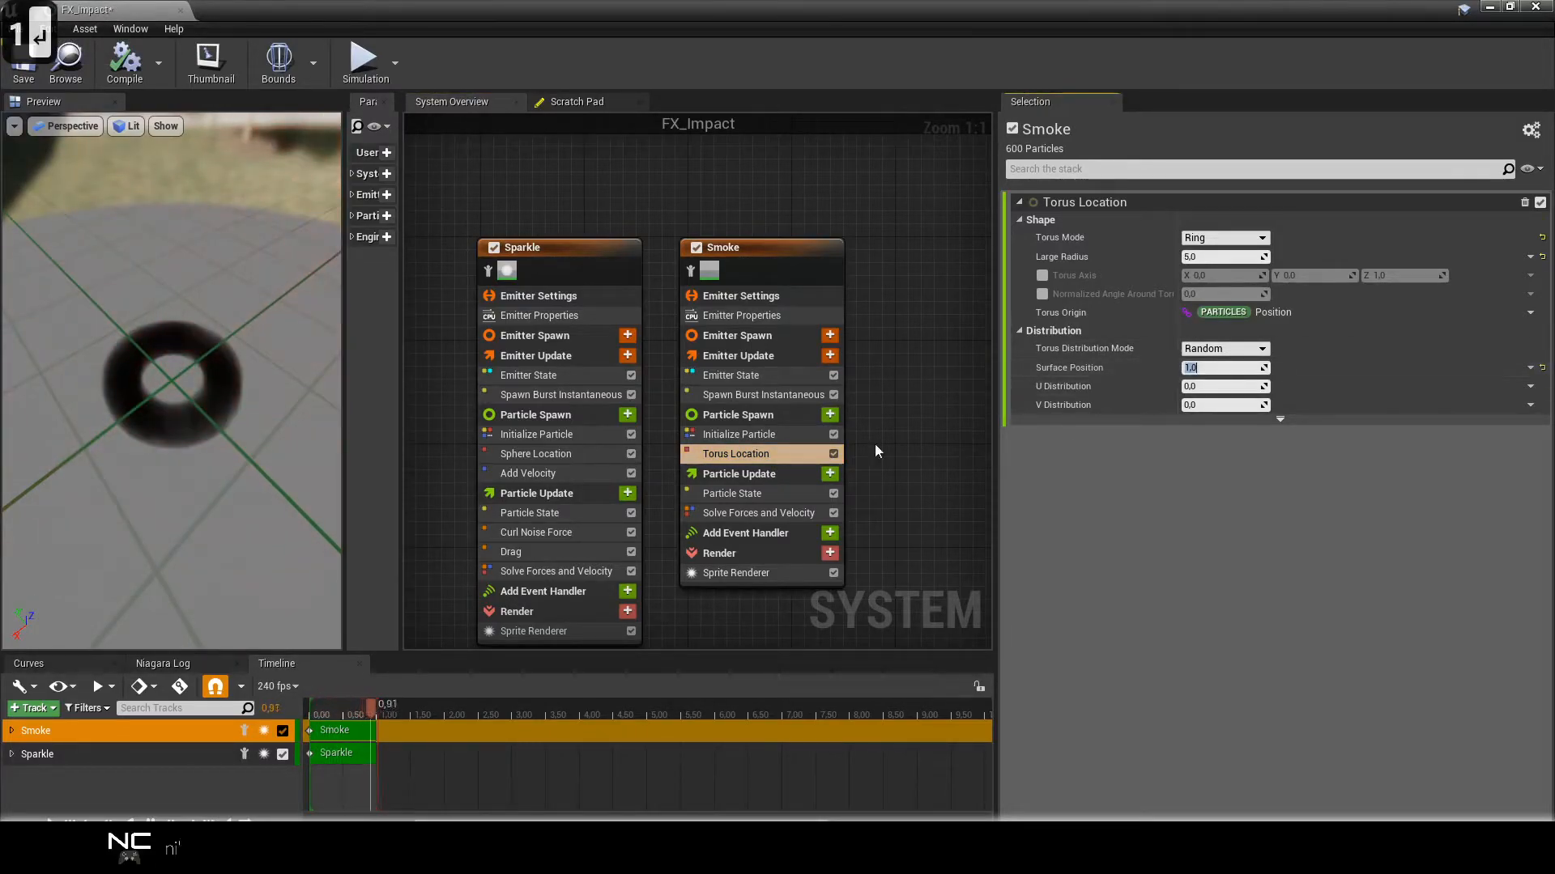
Try a Large Radius of 10.0 for the Smoke emitter's Torus Location ring.
drag(160, 421, 175, 515)
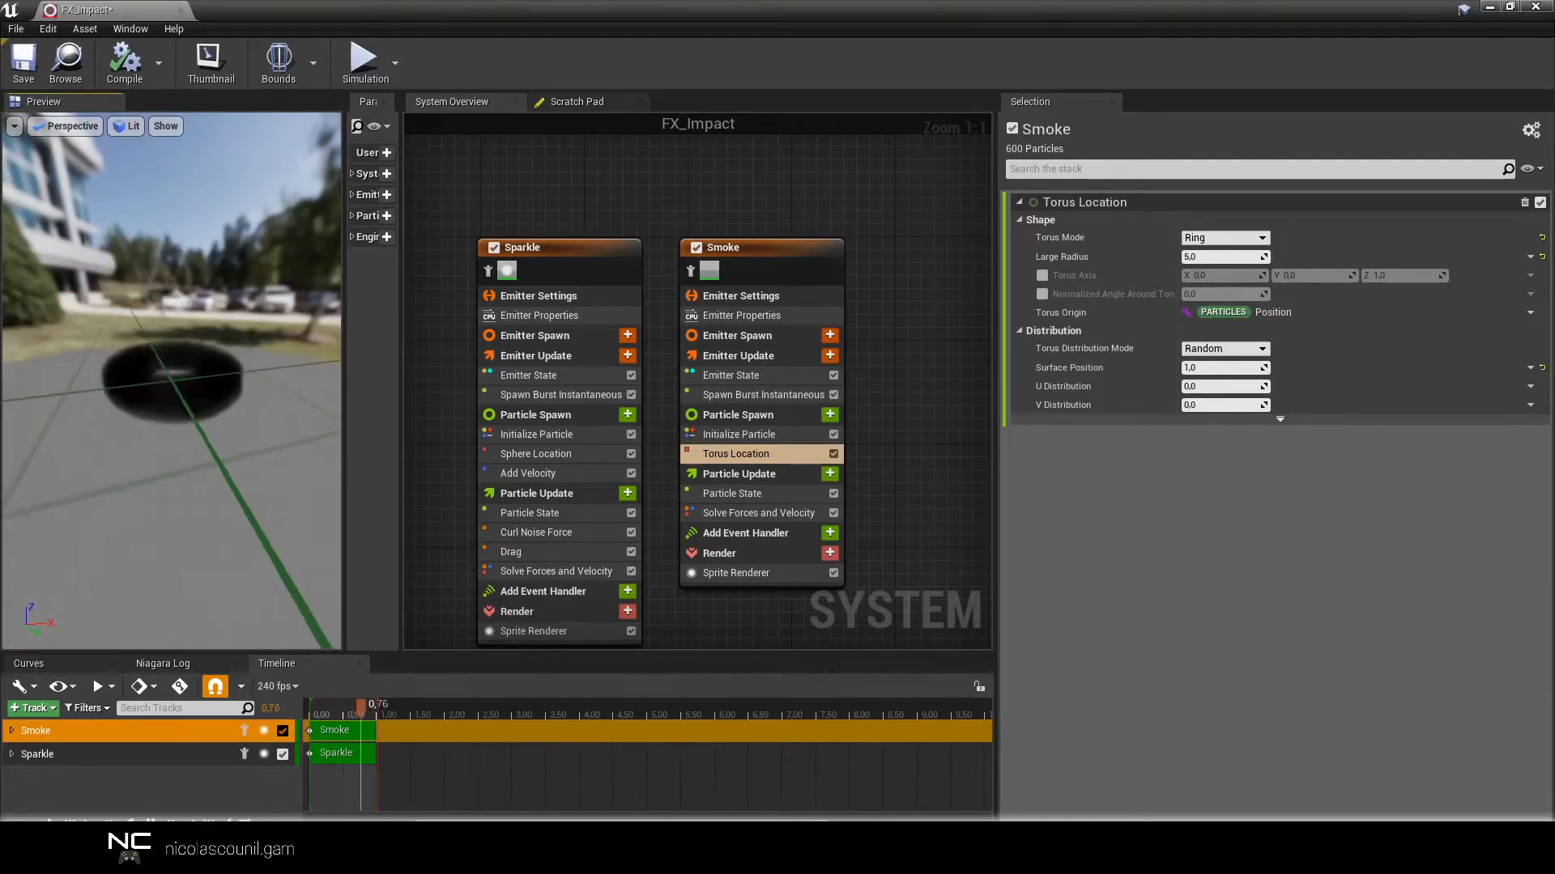
click(1207, 257)
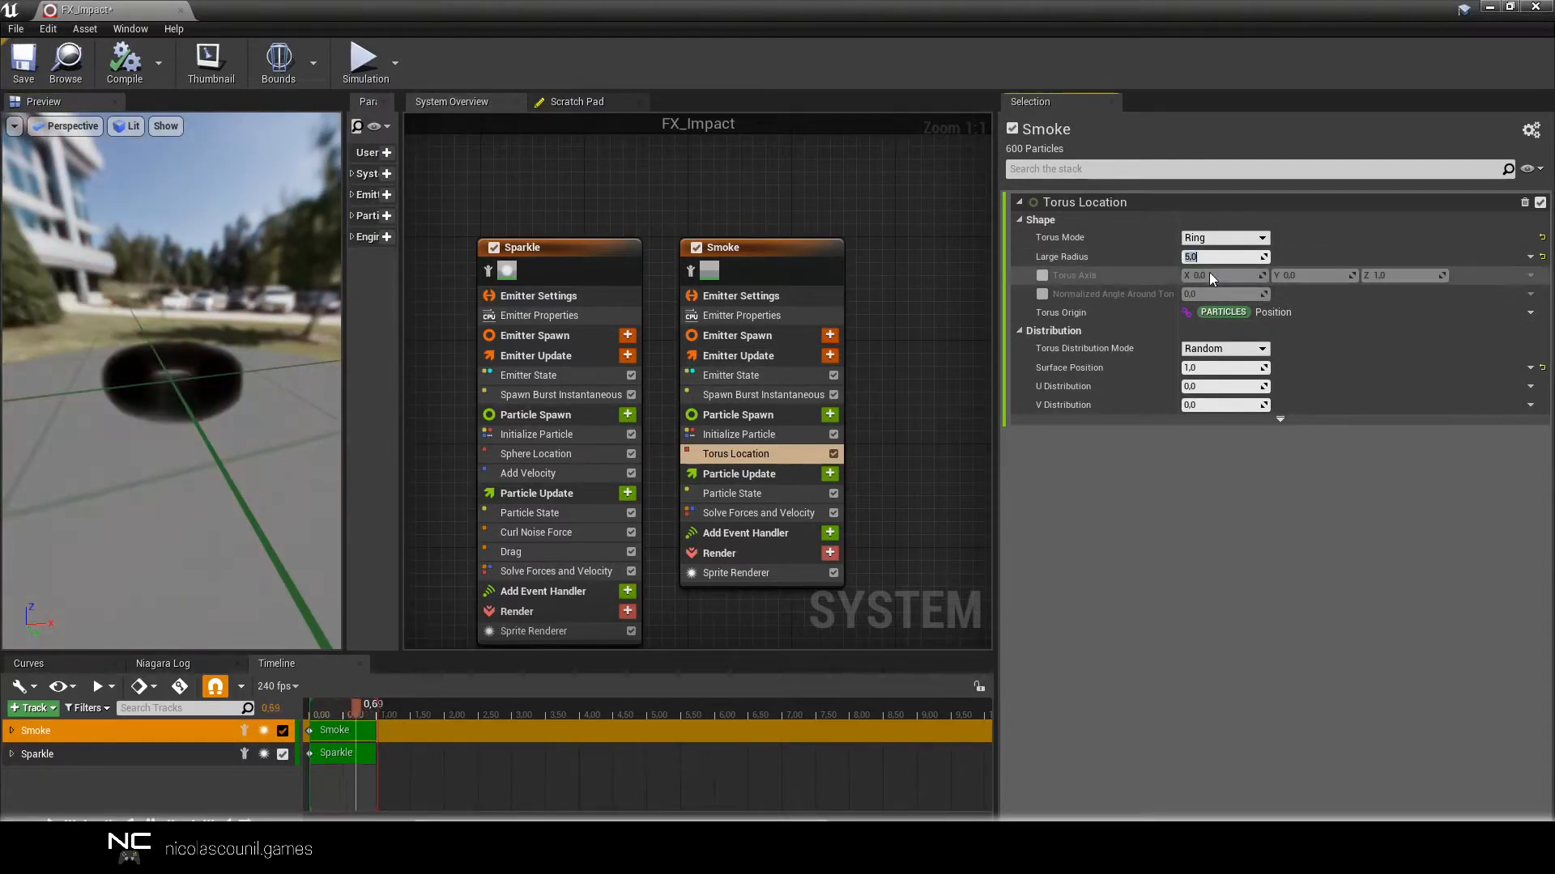
text(10)
key(Return)
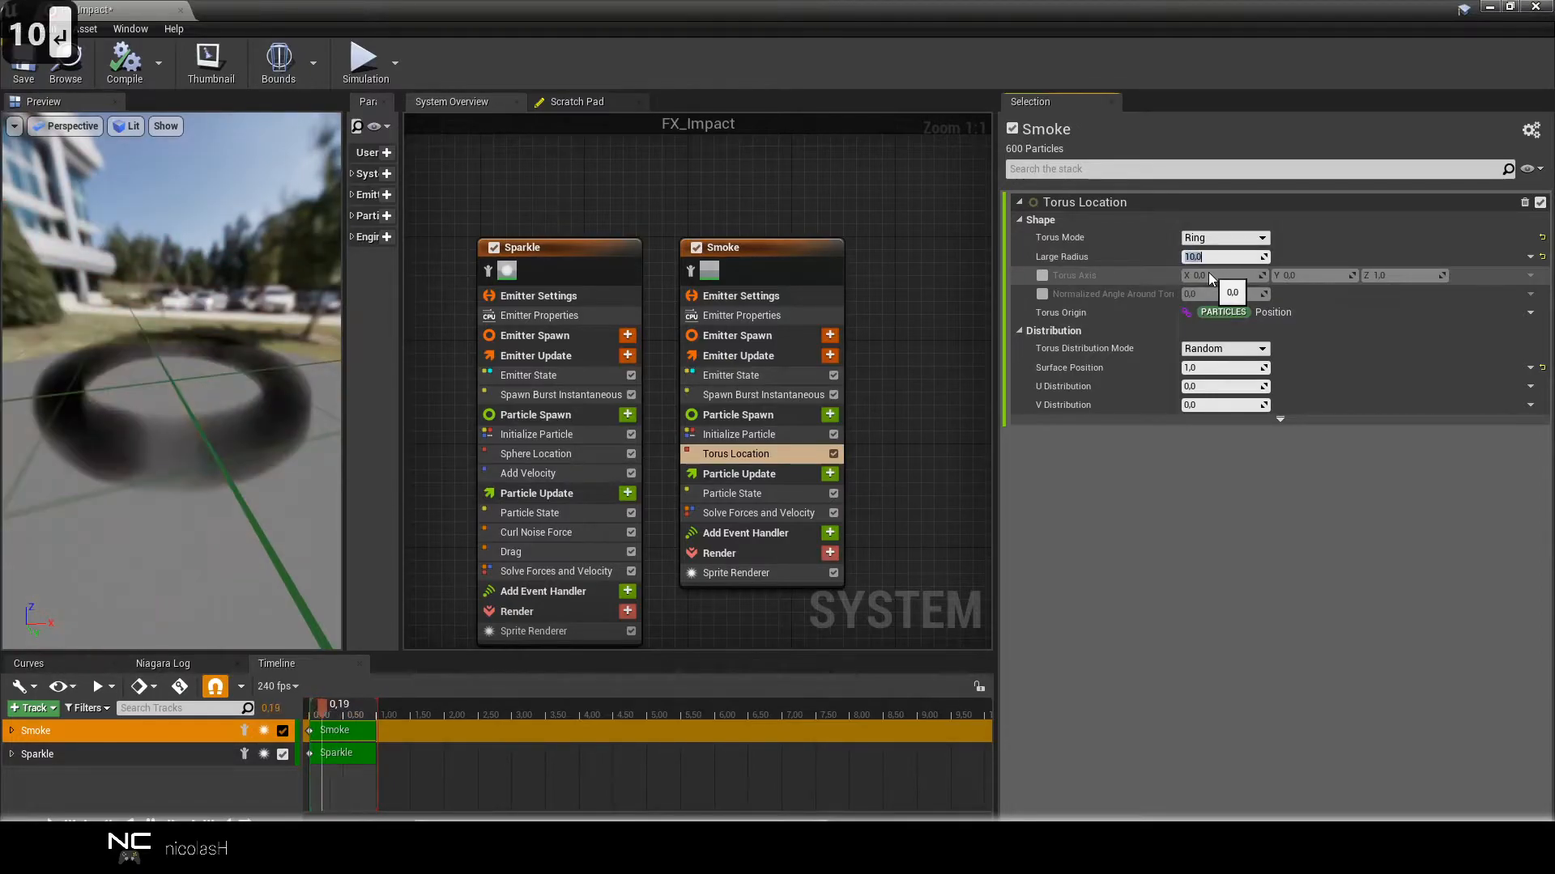
Set the Large Radius of the Smoke emitter's Torus Location to 20.0.
scroll(243, 389, down, 6)
drag(243, 421, 16, 425)
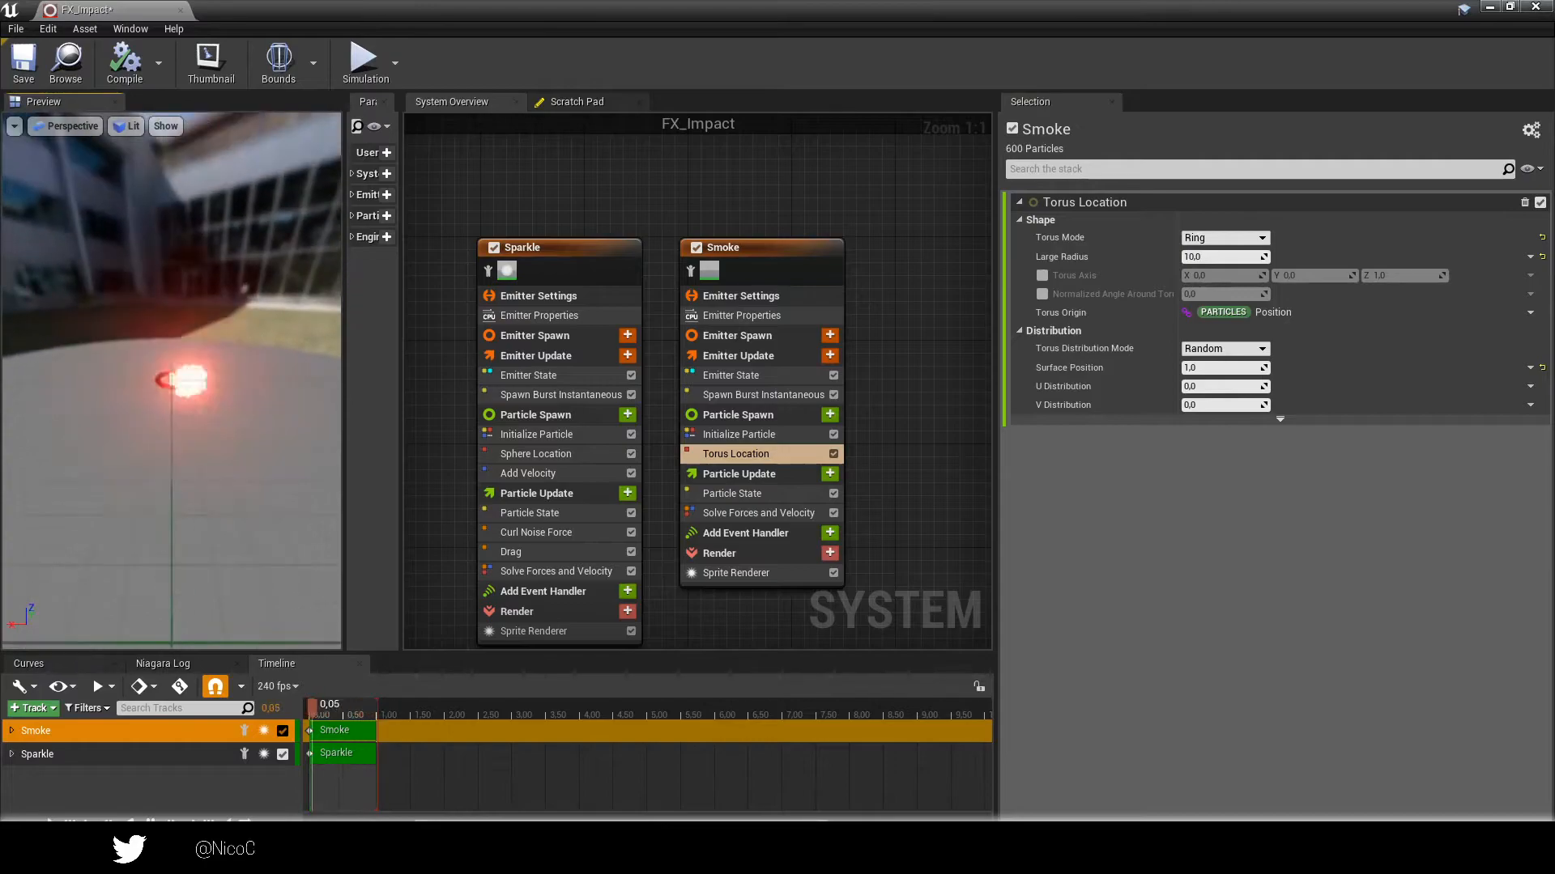
click(1214, 257)
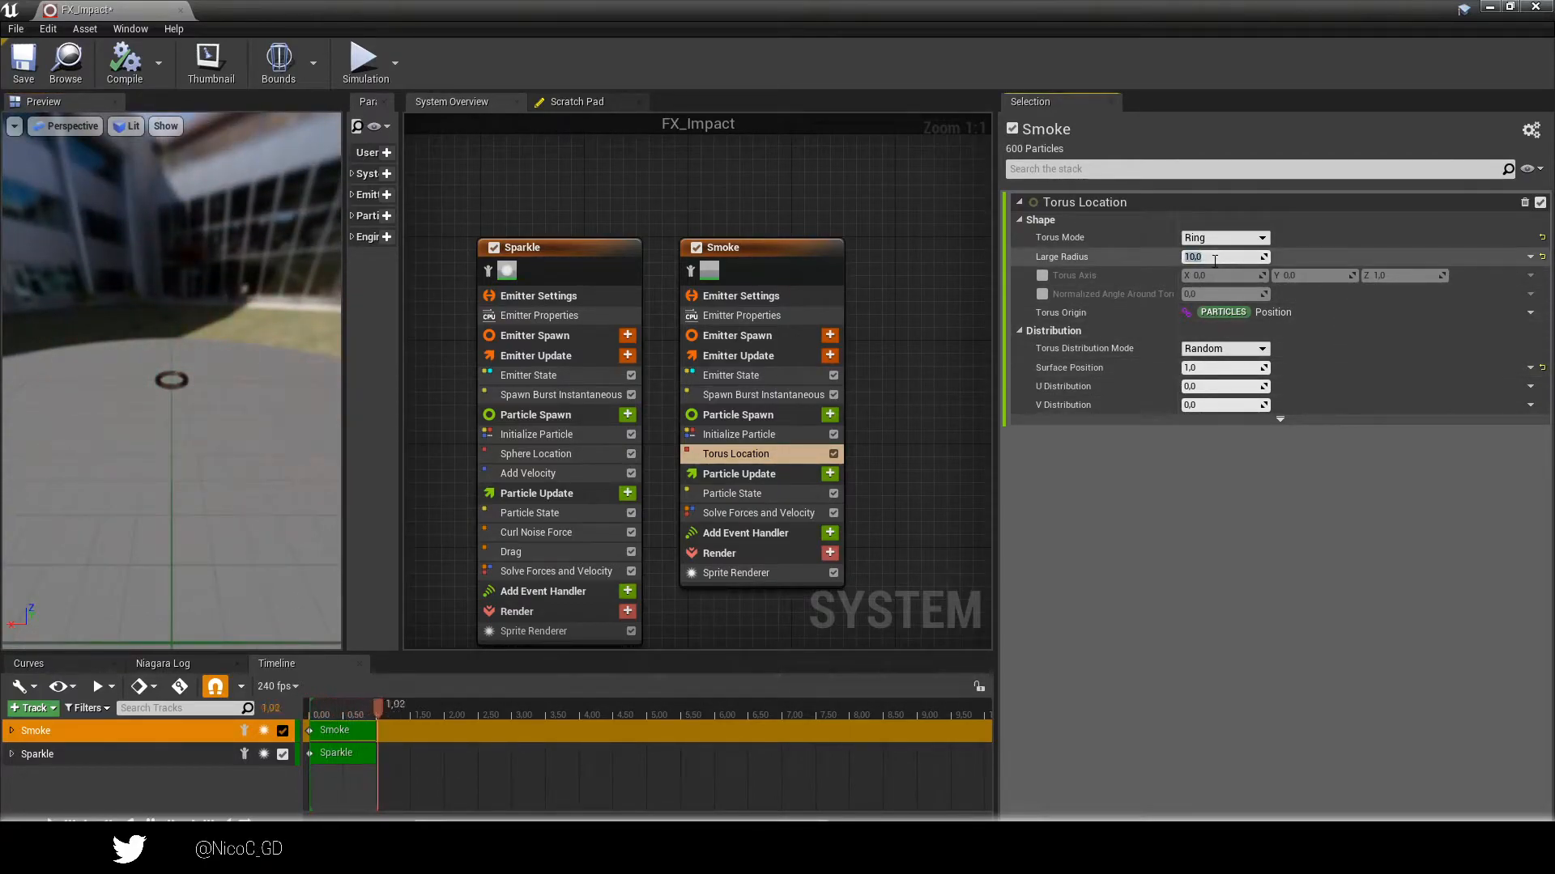
text(20)
key(Return)
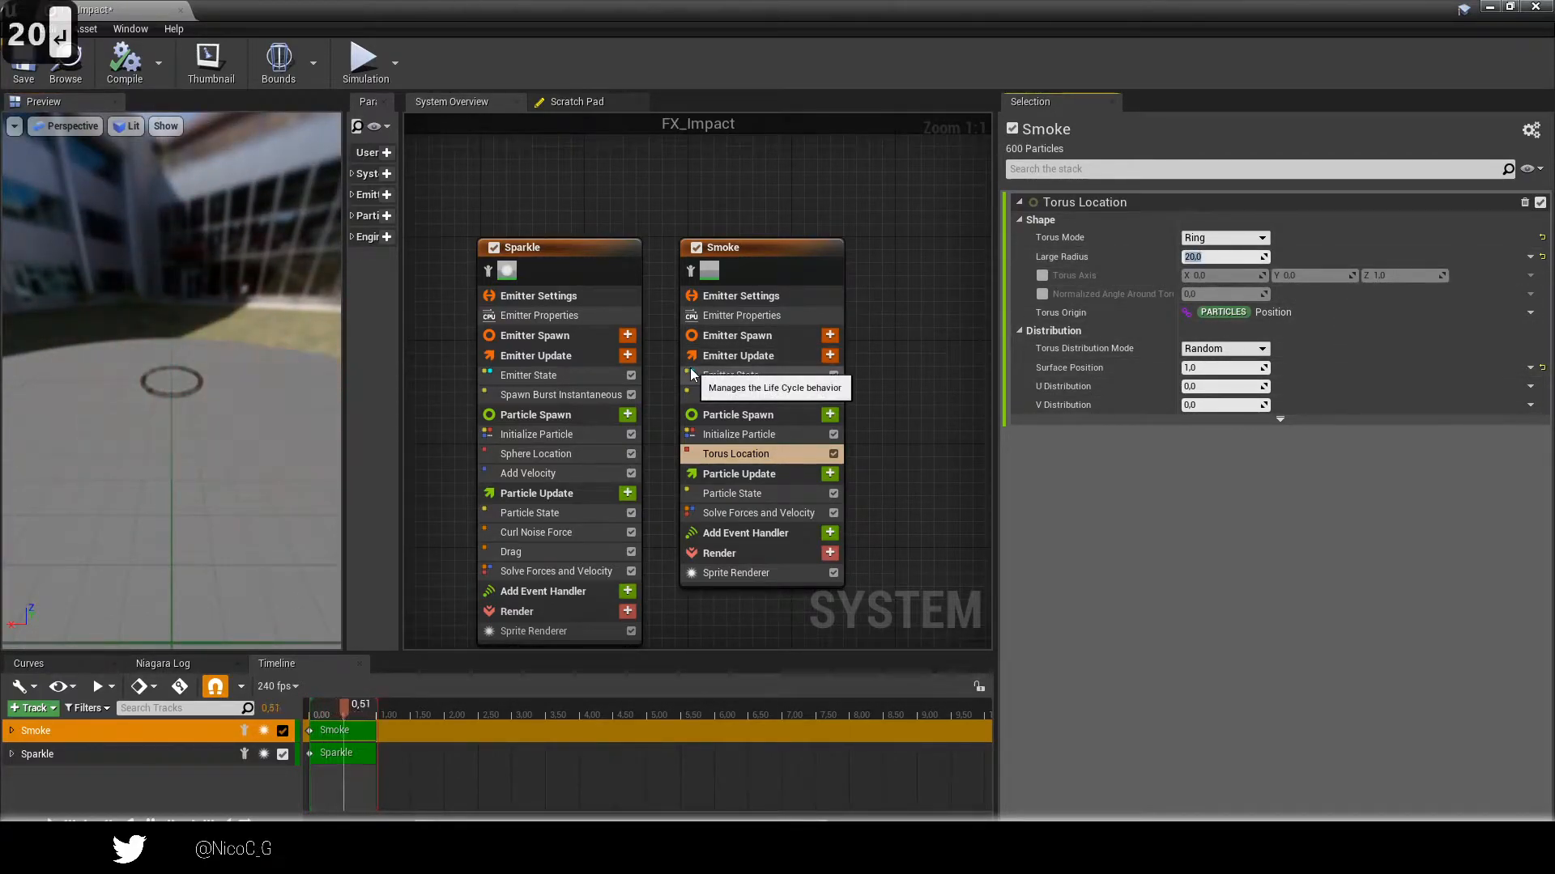
Enable the Torus Axis and Normalized Angle Around Torus Axis overrides in the Smoke emitter's Torus Location, and set the axis X to 90.
click(1043, 276)
click(1220, 276)
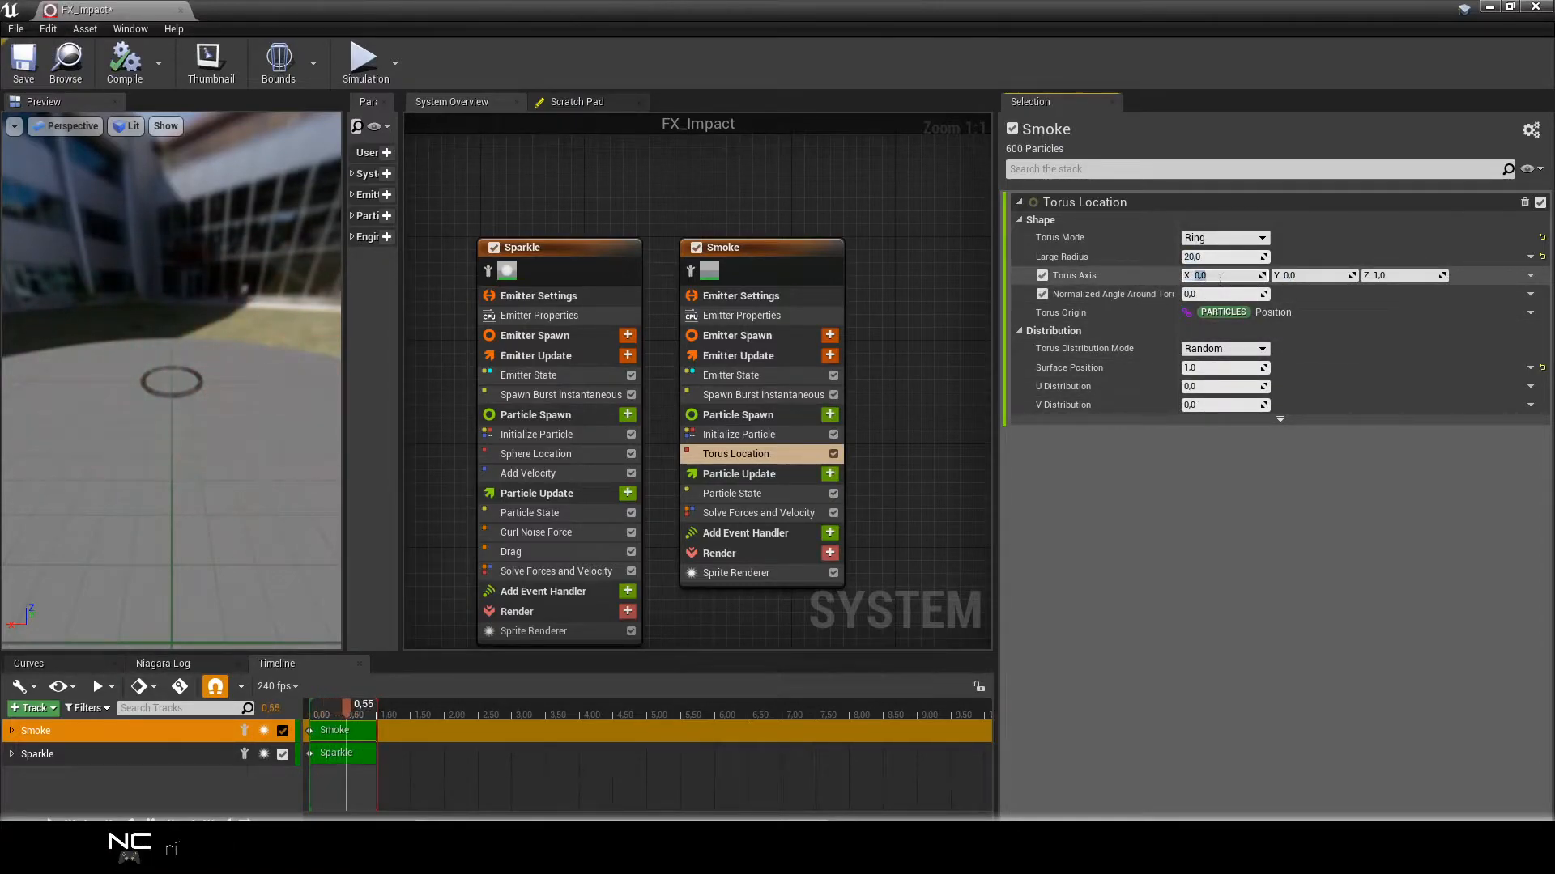
text(90)
key(Return)
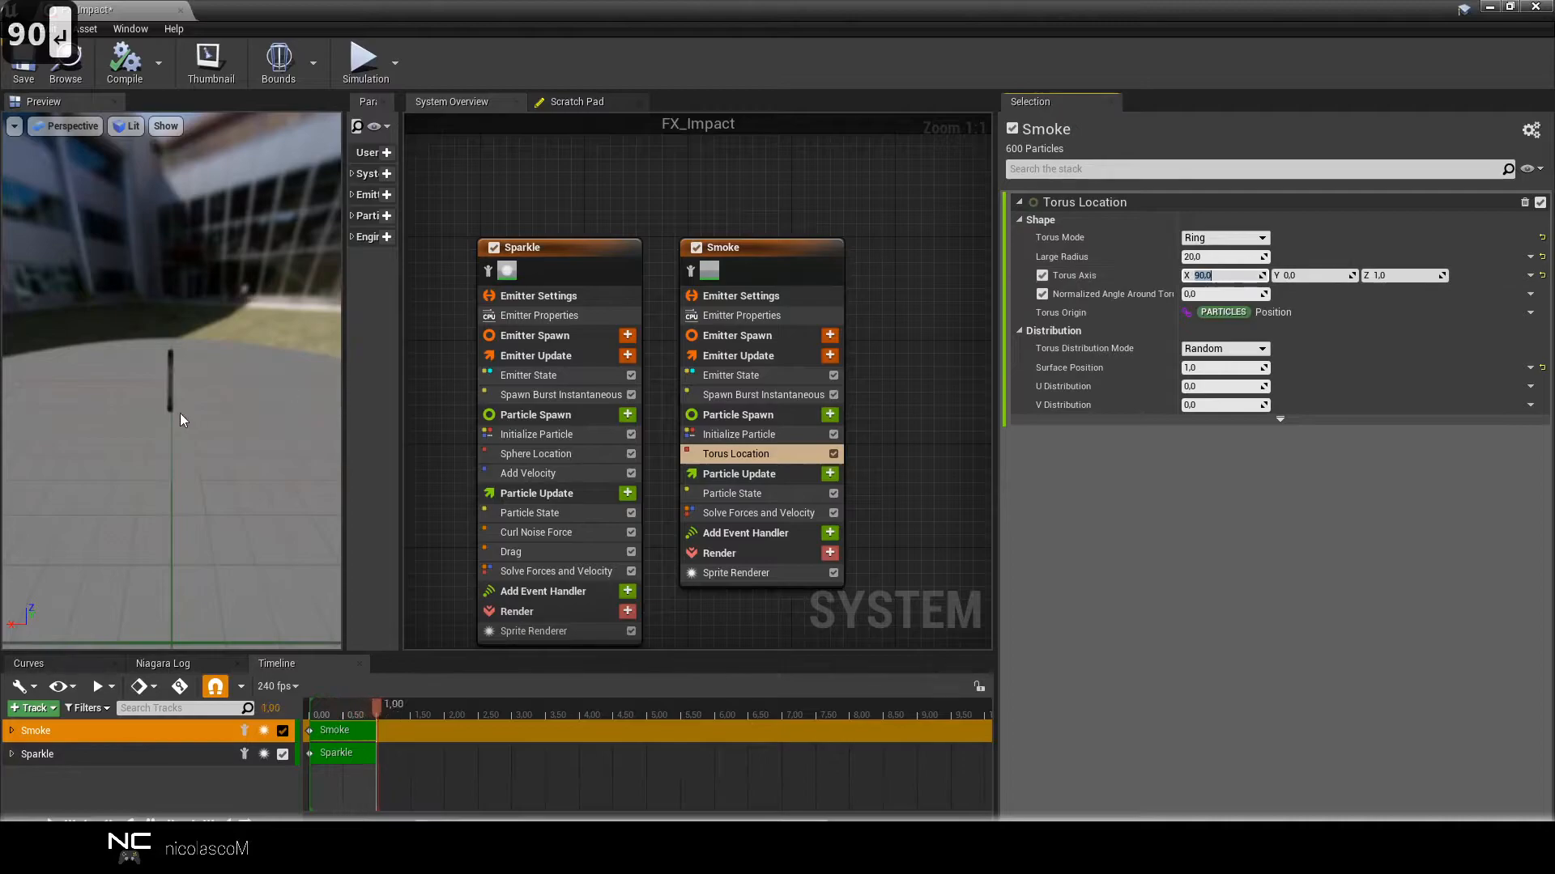
drag(178, 398, 340, 395)
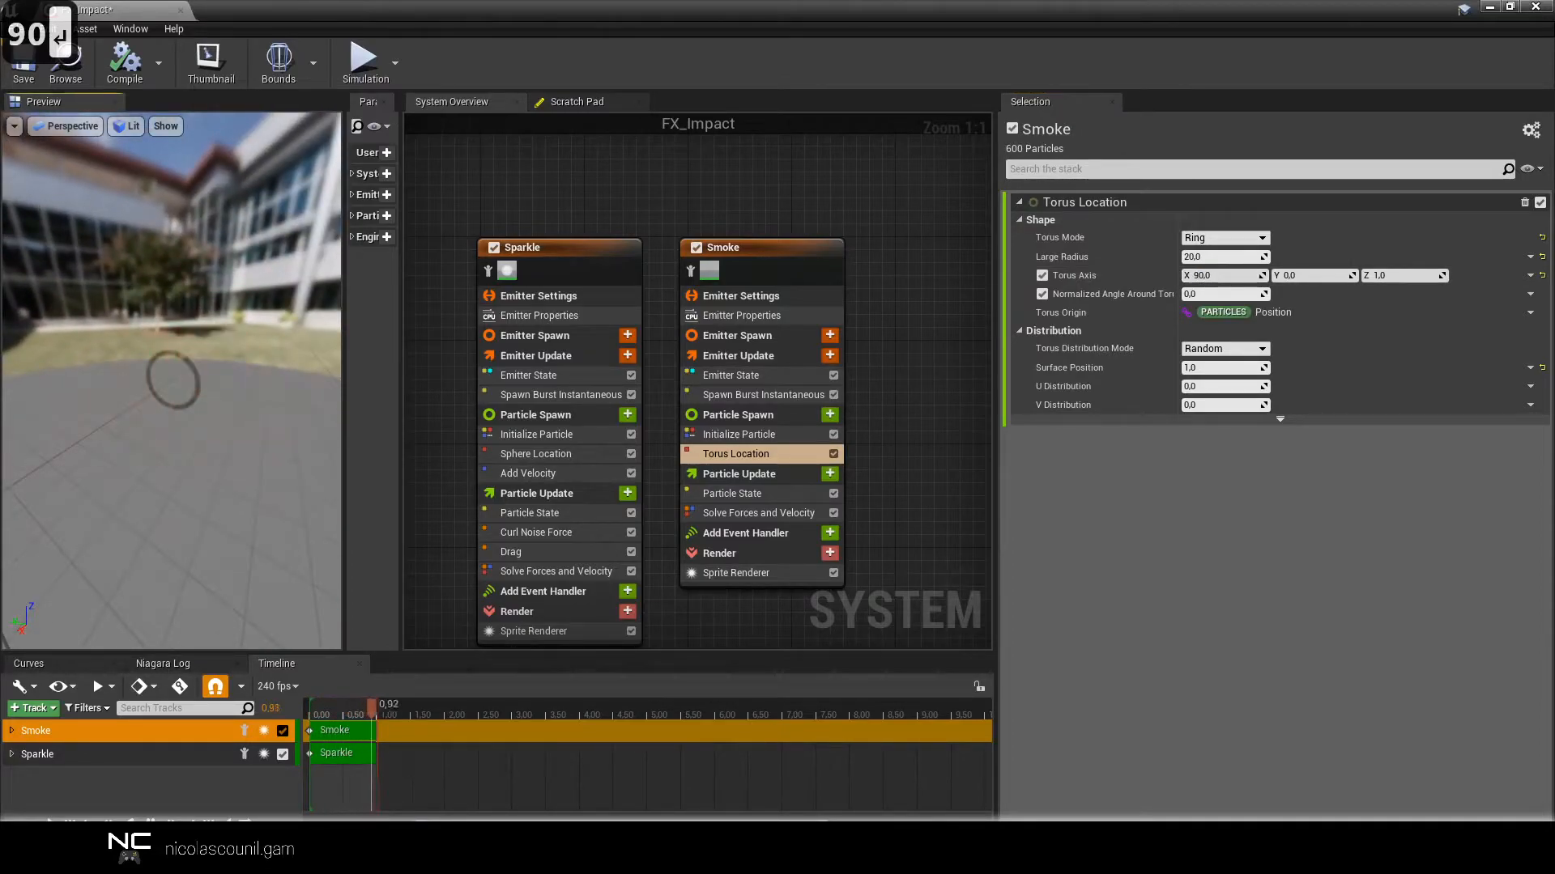
drag(178, 399, 162, 408)
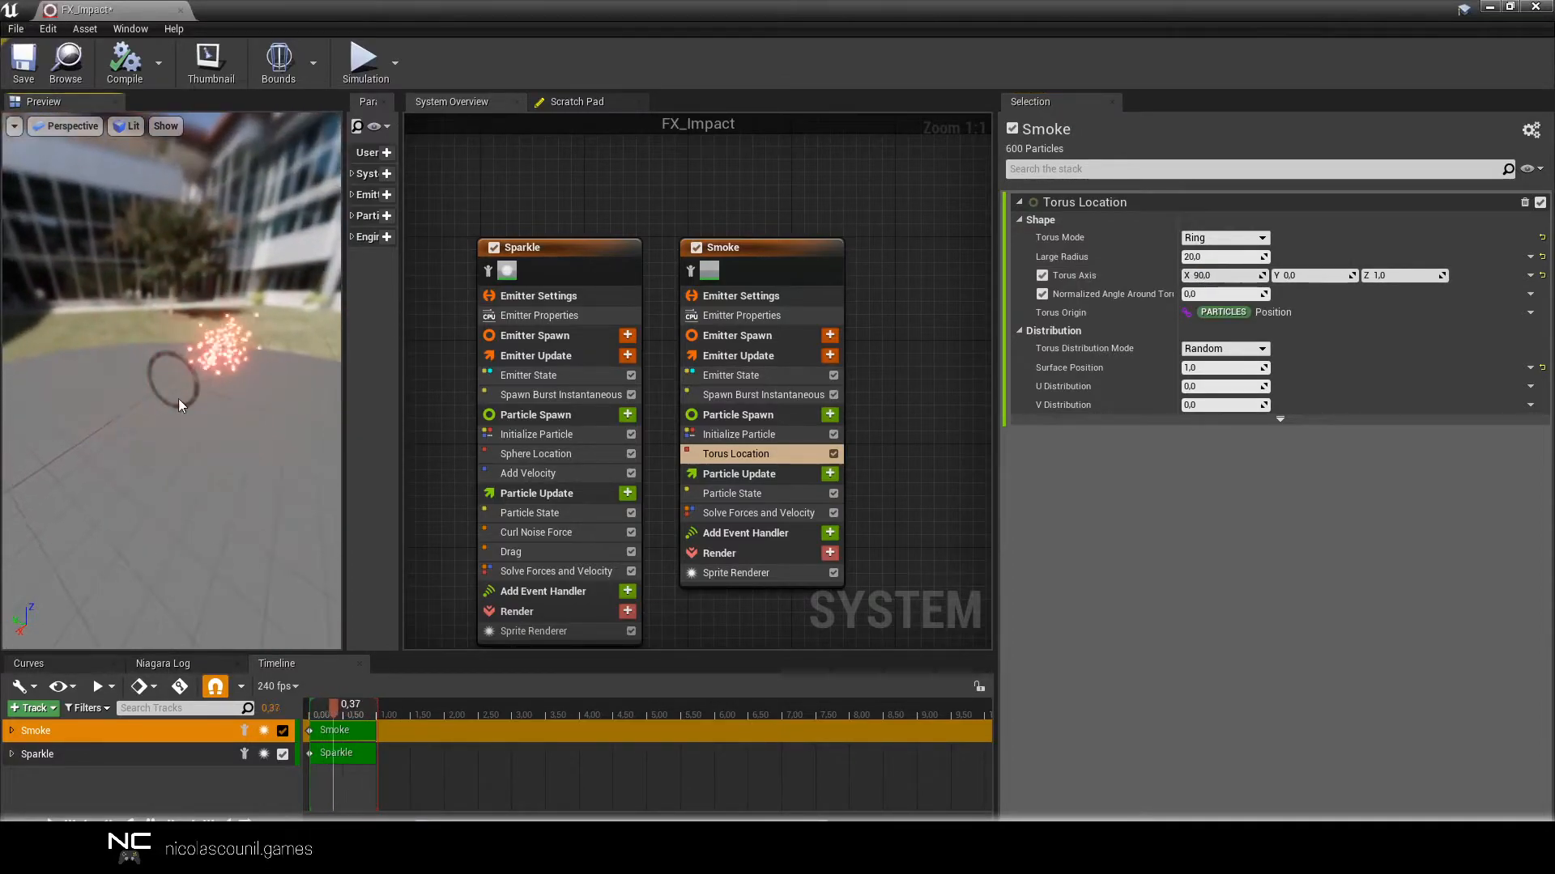
Set the Loop Behavior of the Smoke emitter's Emitter State to Once.
click(786, 354)
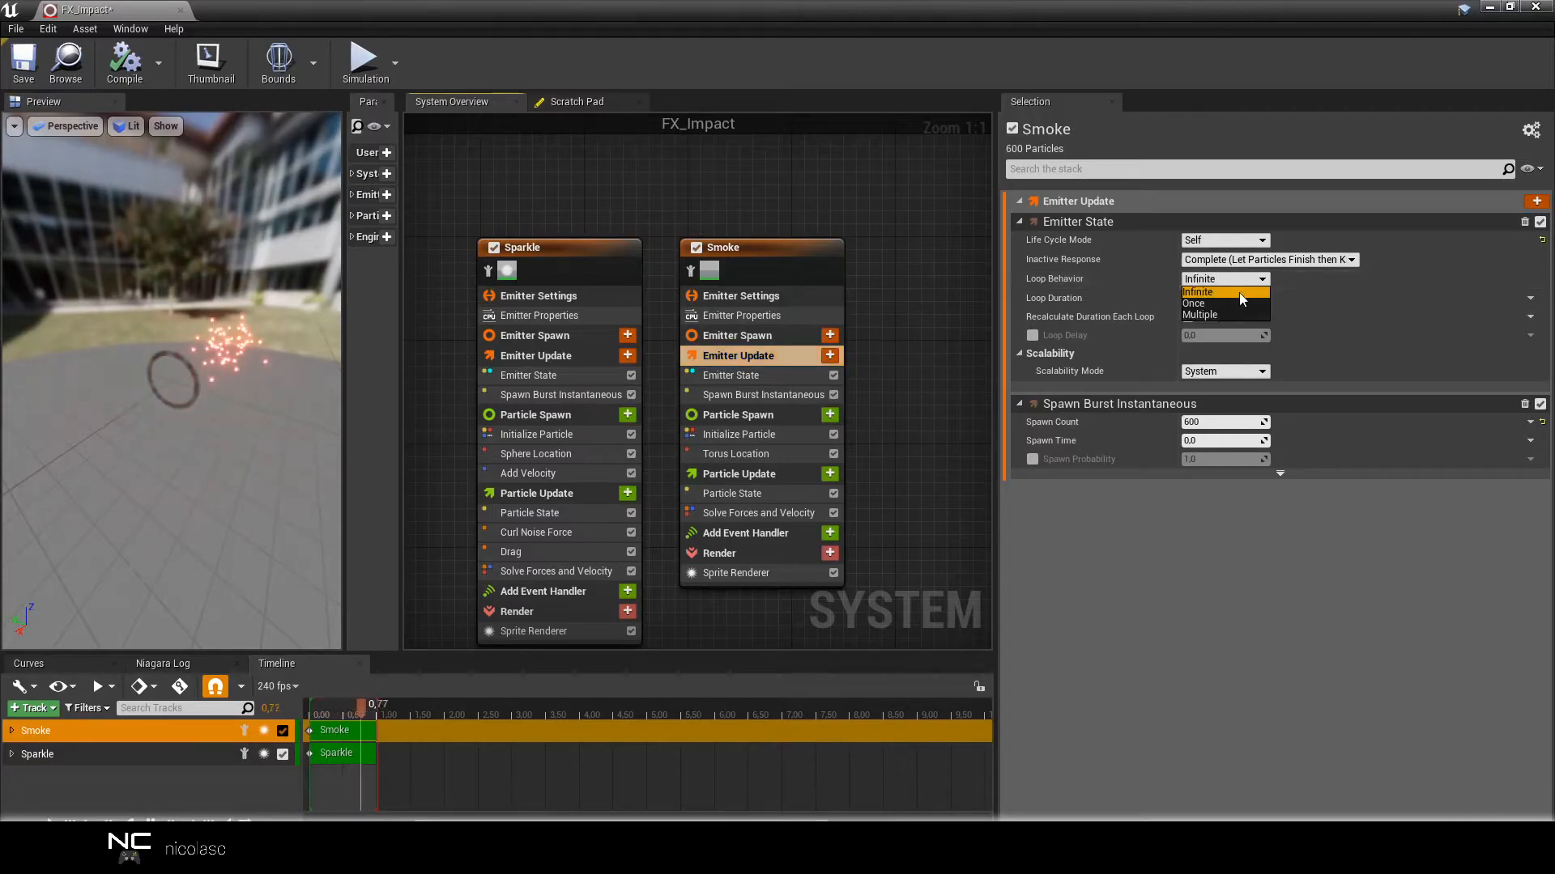
click(1226, 305)
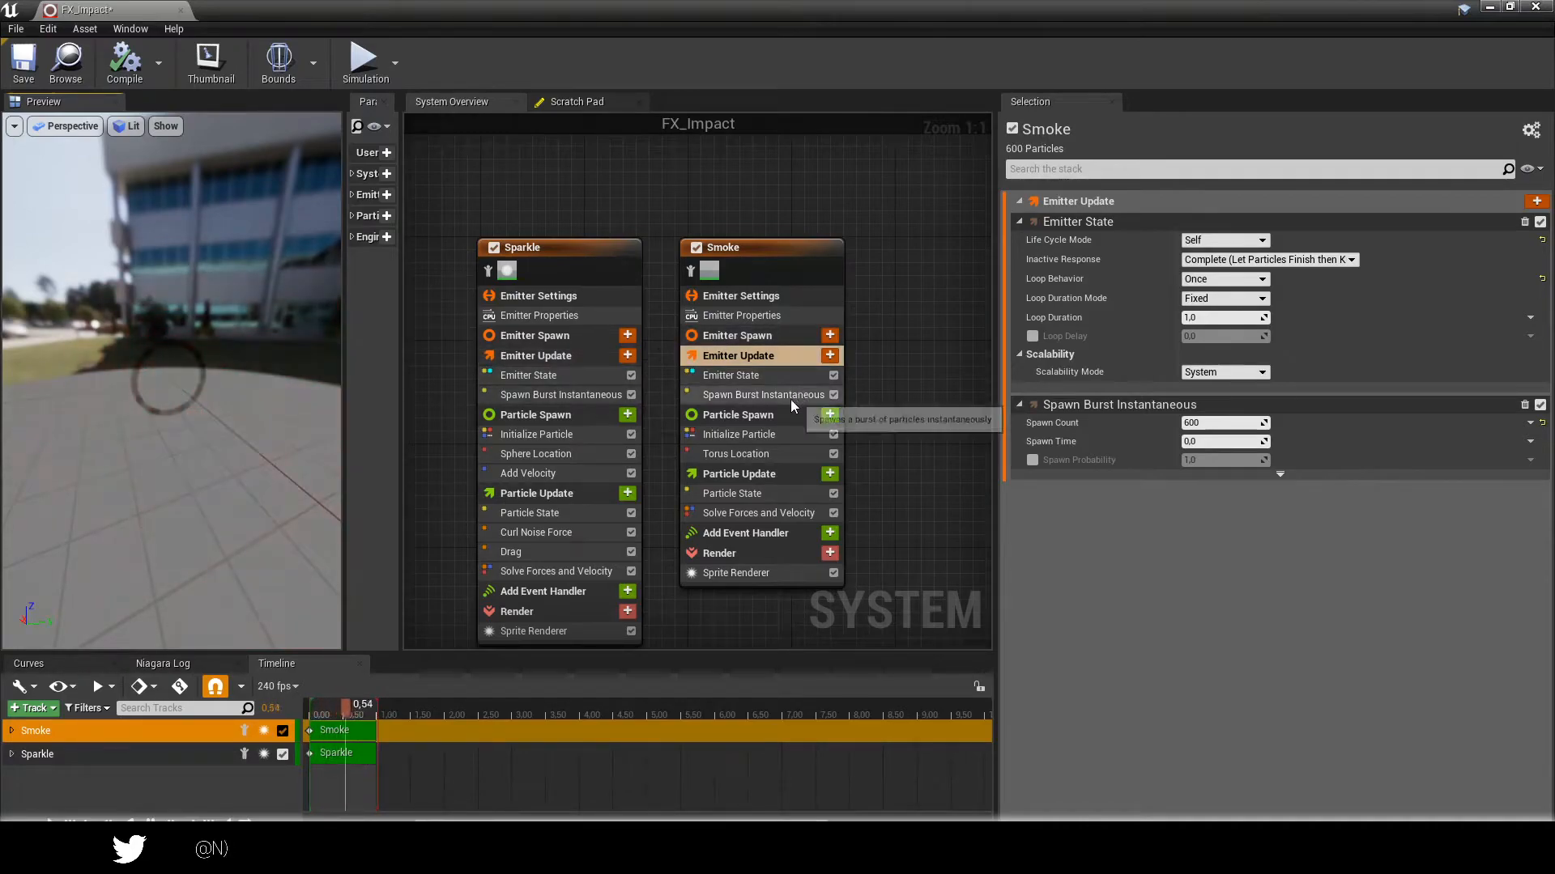
Try a Uniform AOr BFloat dynamic input for the Lifetime in the Smoke emitter's Initialize Particle module.
click(779, 416)
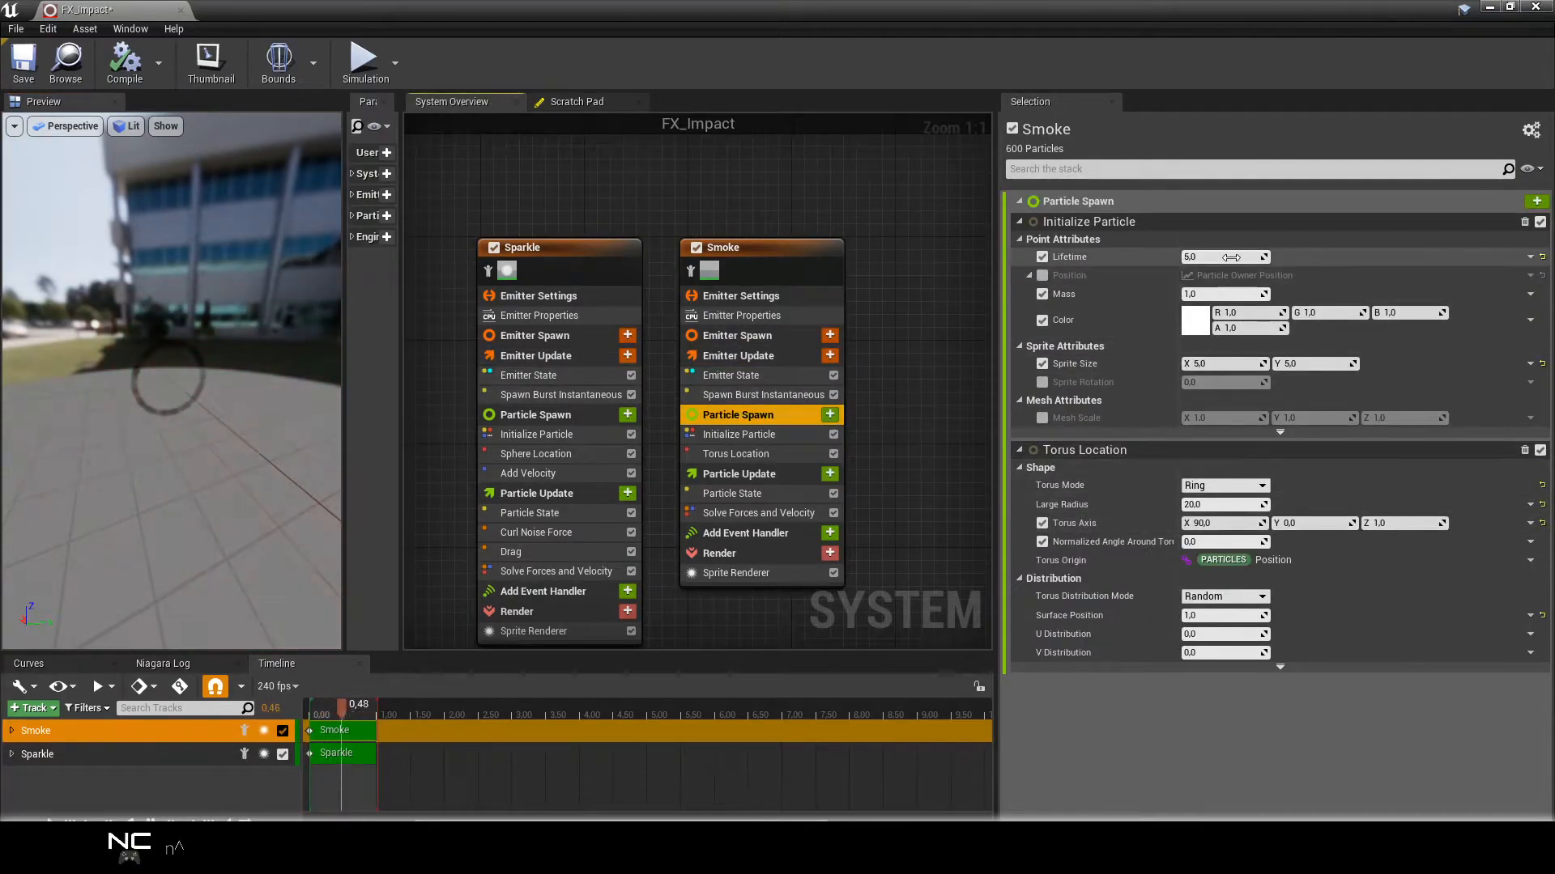
click(1530, 258)
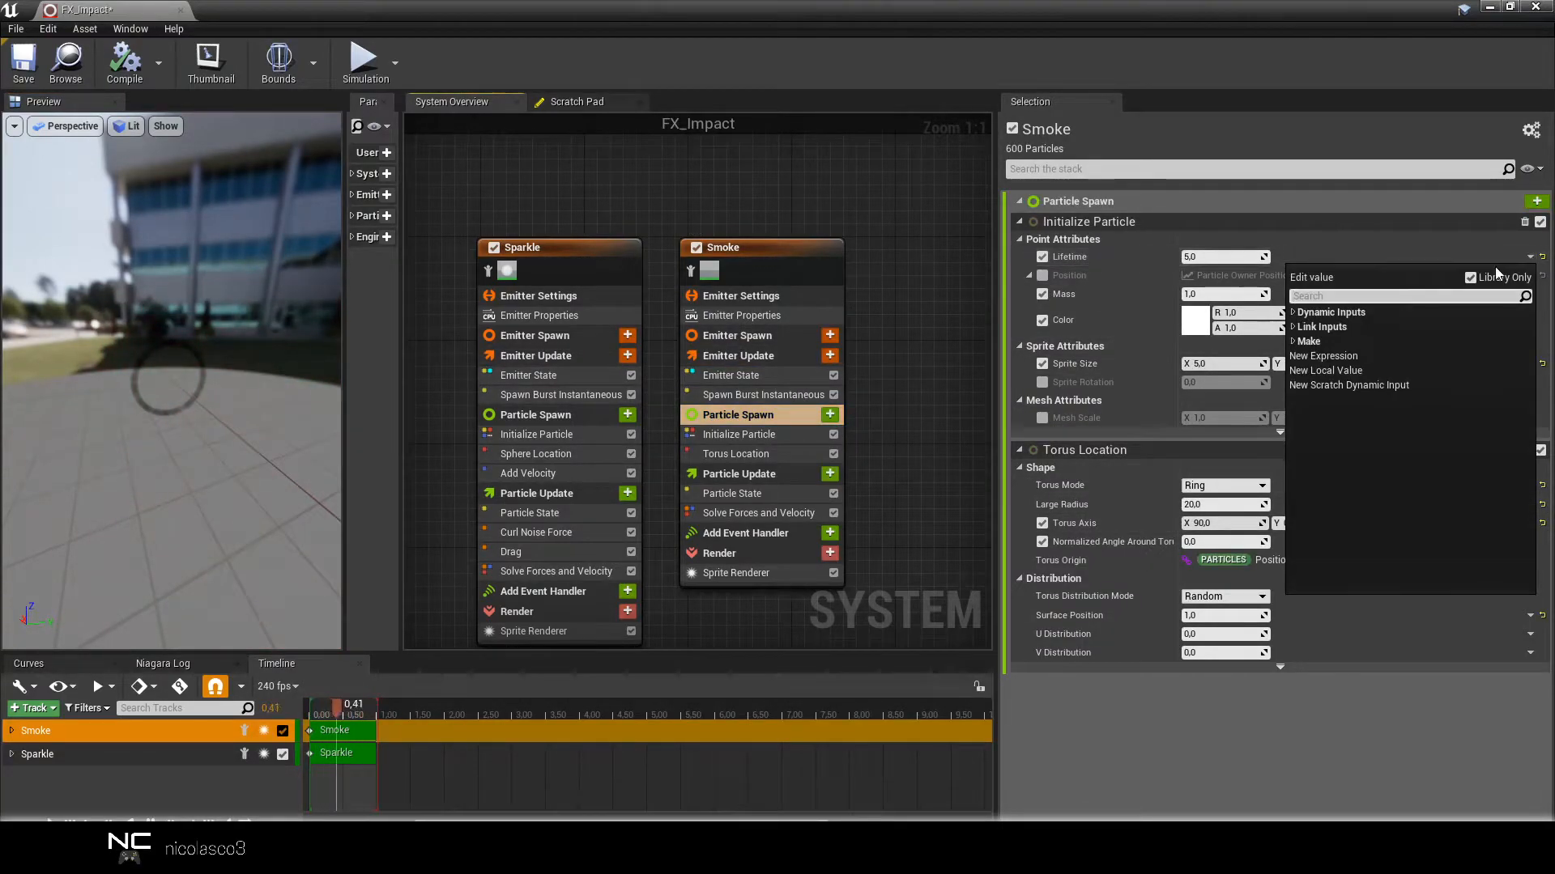
text(uni)
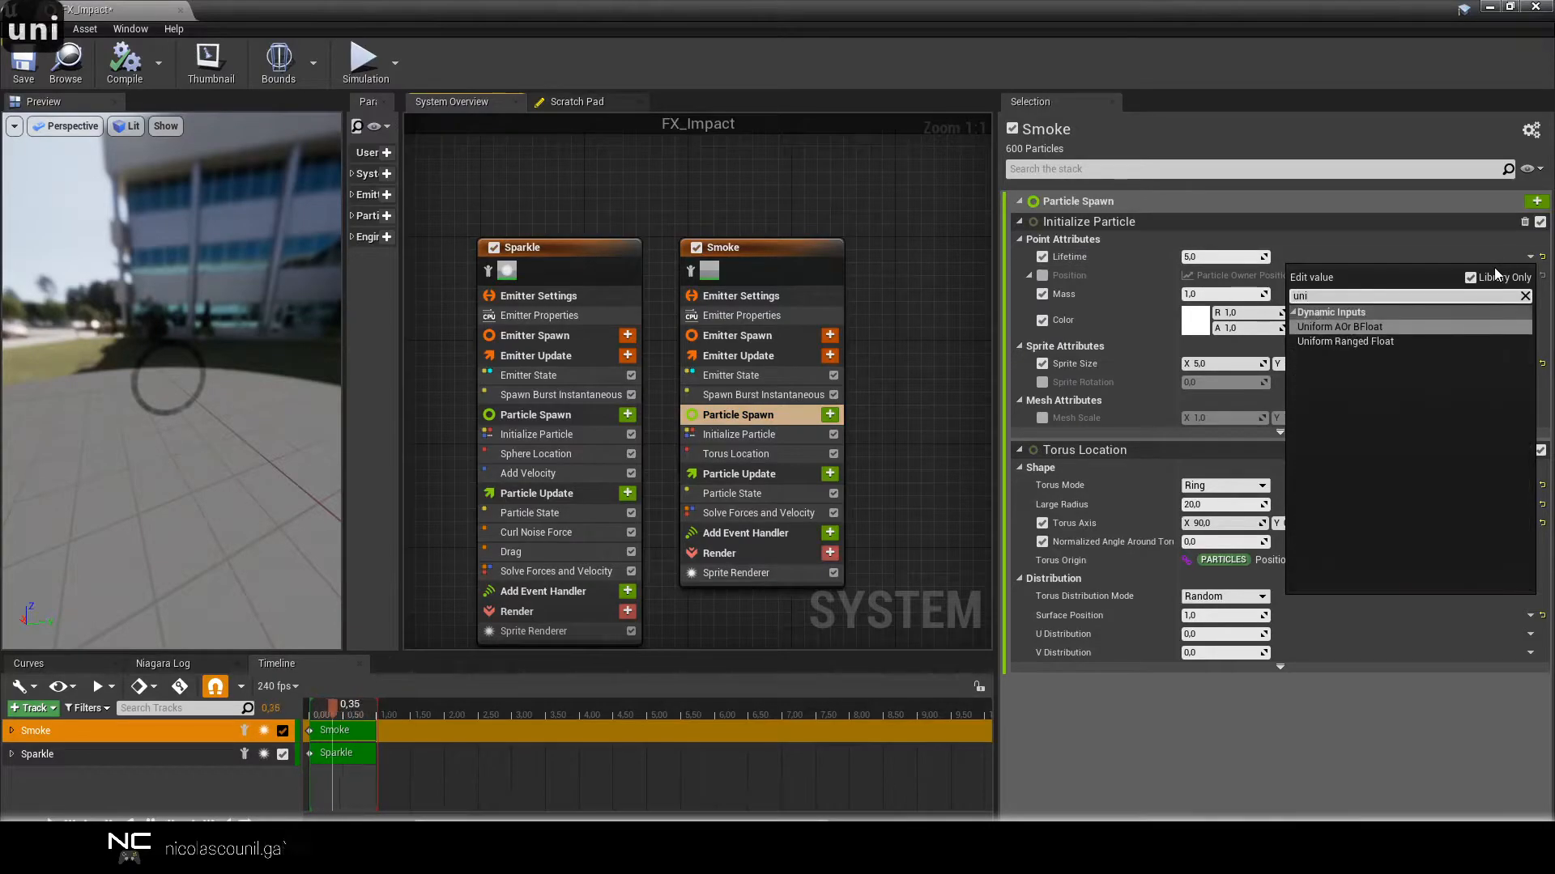
click(1362, 328)
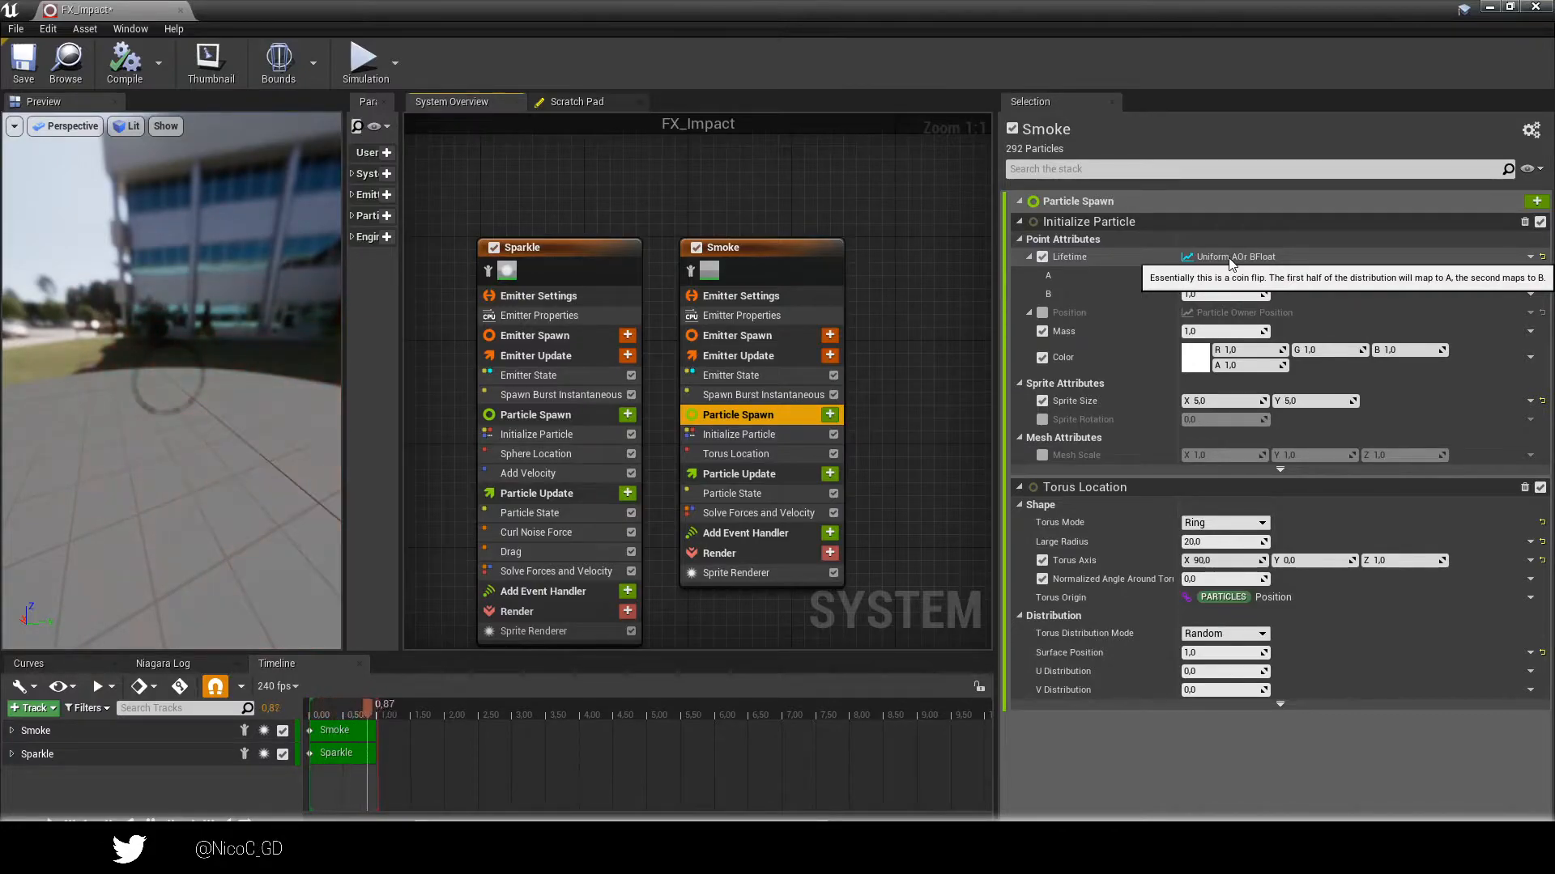
Give the Smoke particles' Lifetime a Uniform Ranged Float dynamic input with a Minimum of 0.1.
click(1530, 259)
text(uni)
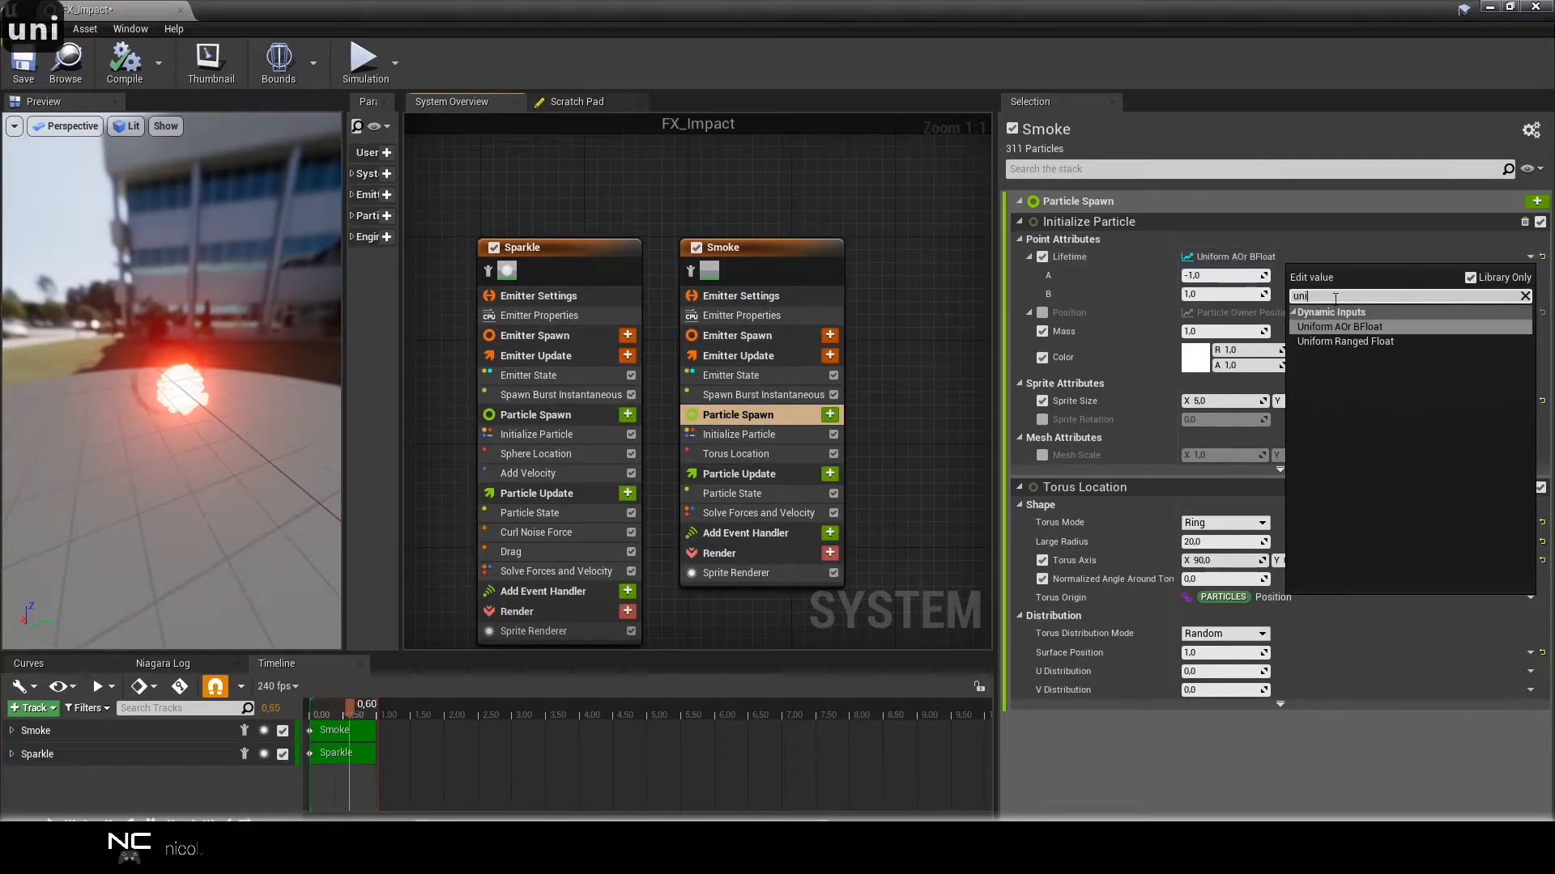
click(1344, 341)
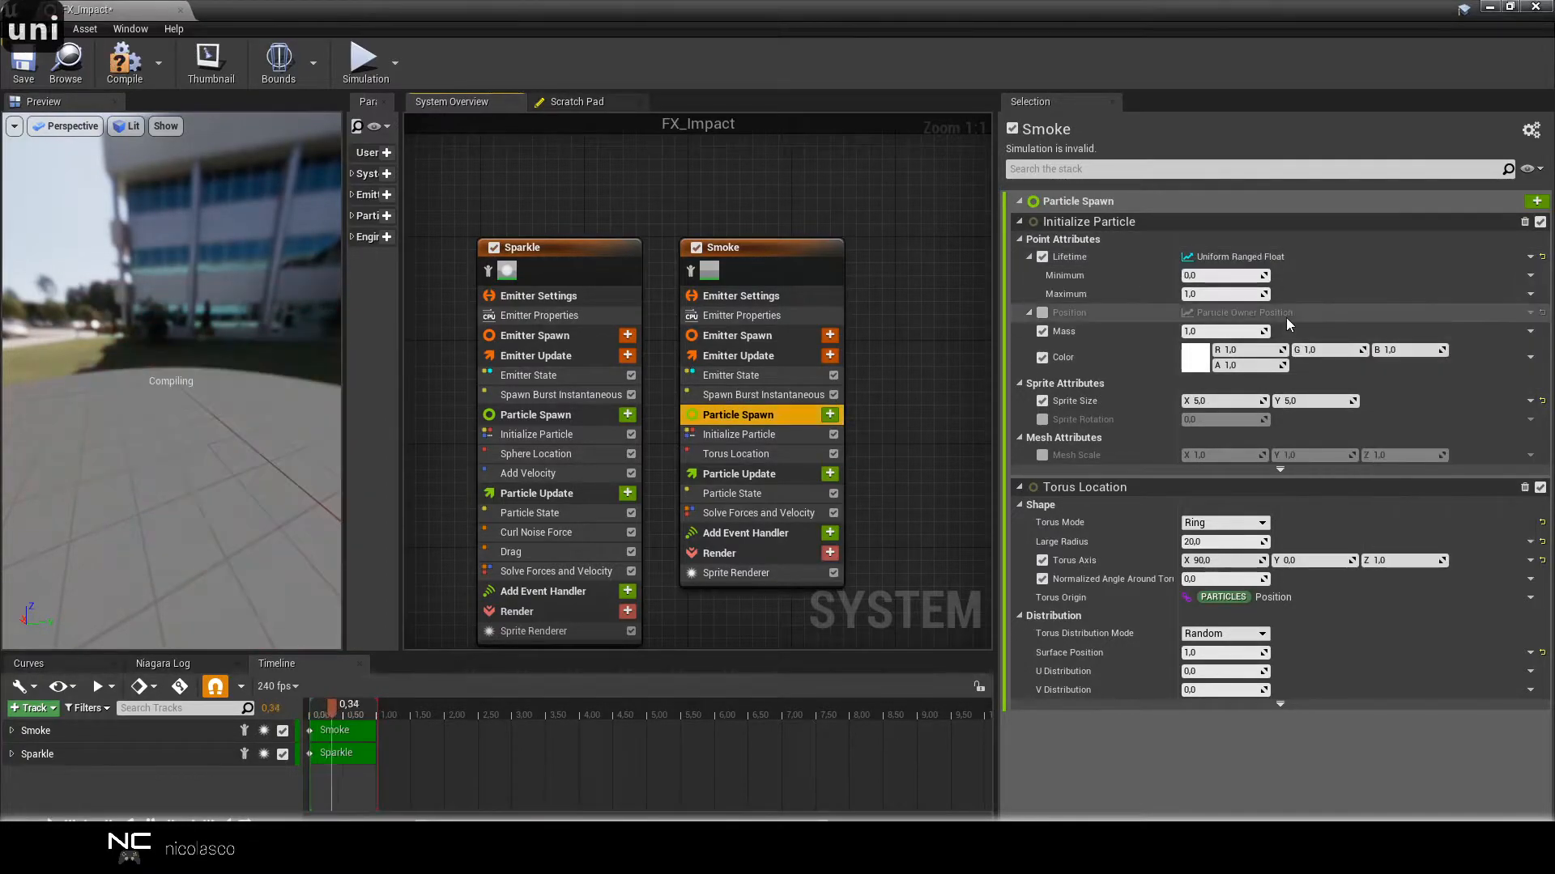
click(1208, 275)
text(0.1)
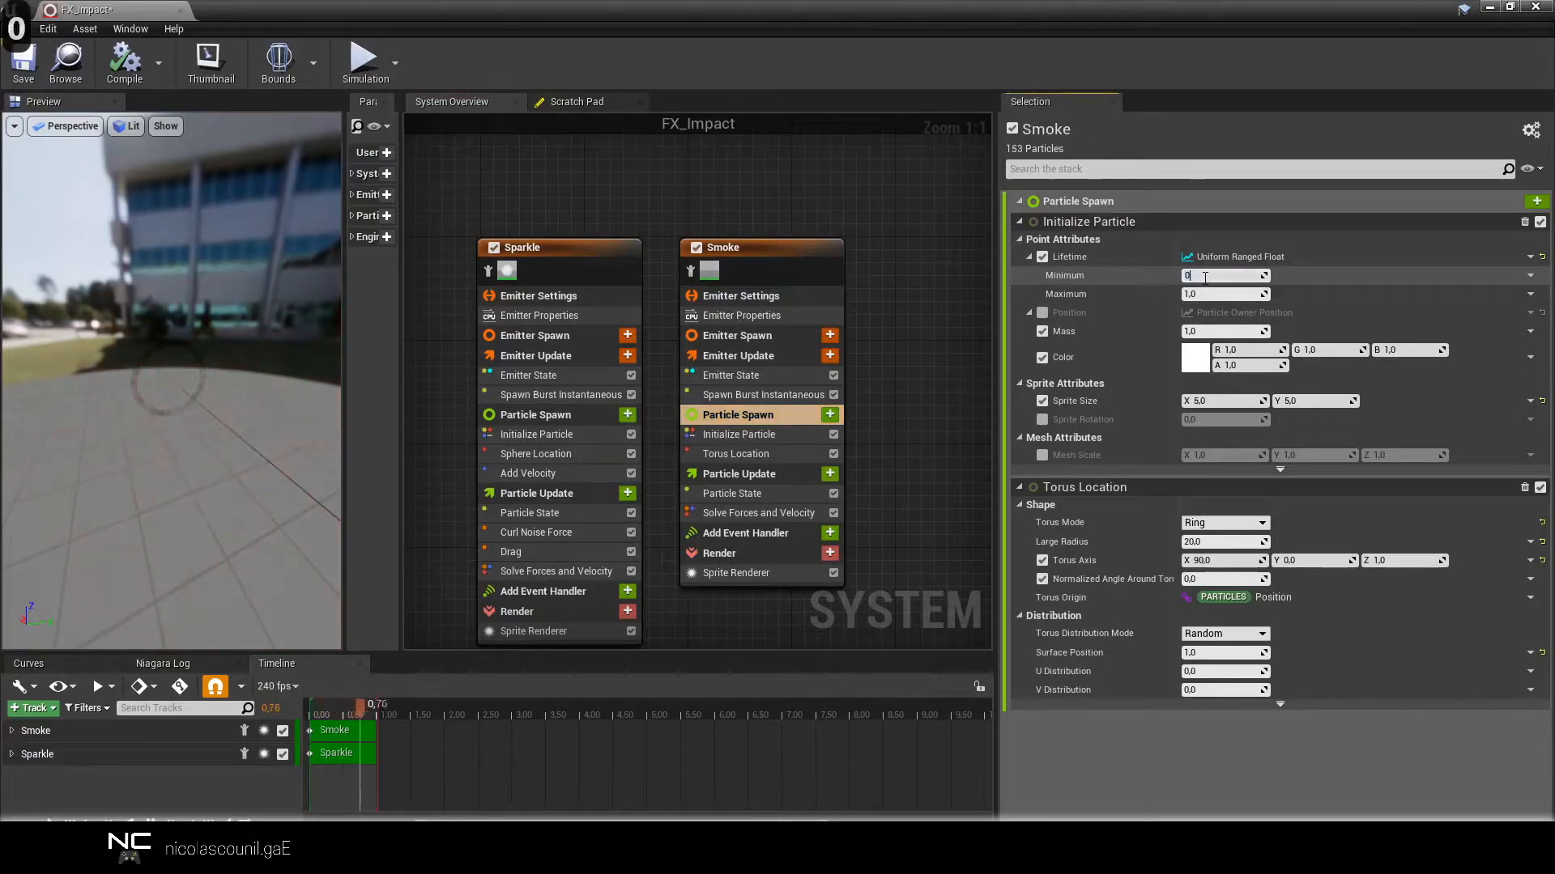
Set the maximum lifetime in the Smoke emitter's Initialize Particle module to 0.6.
click(1216, 294)
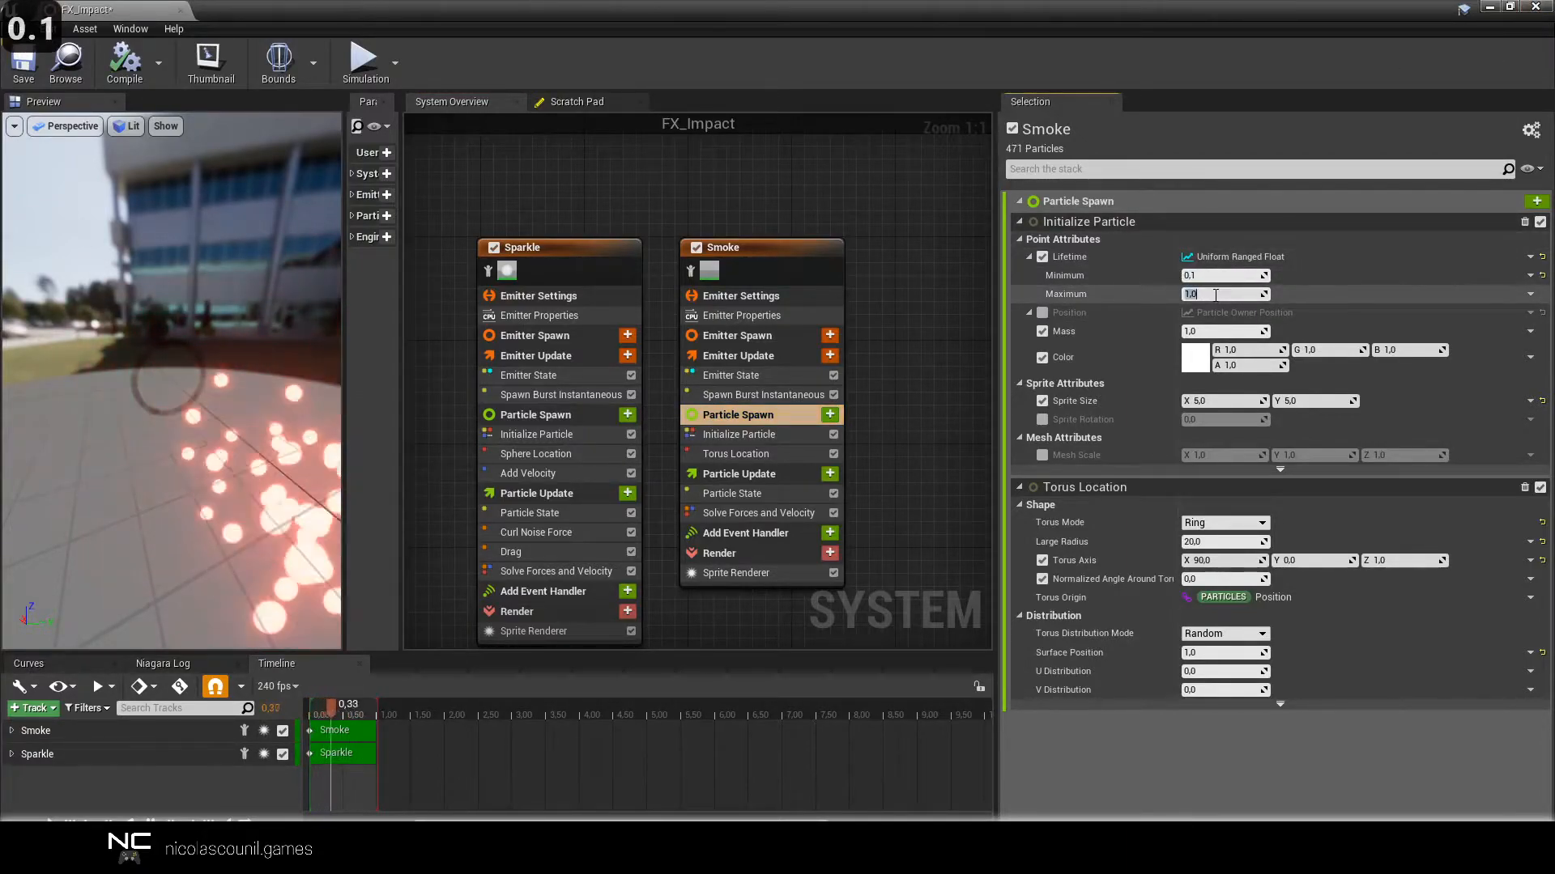
text(0.6)
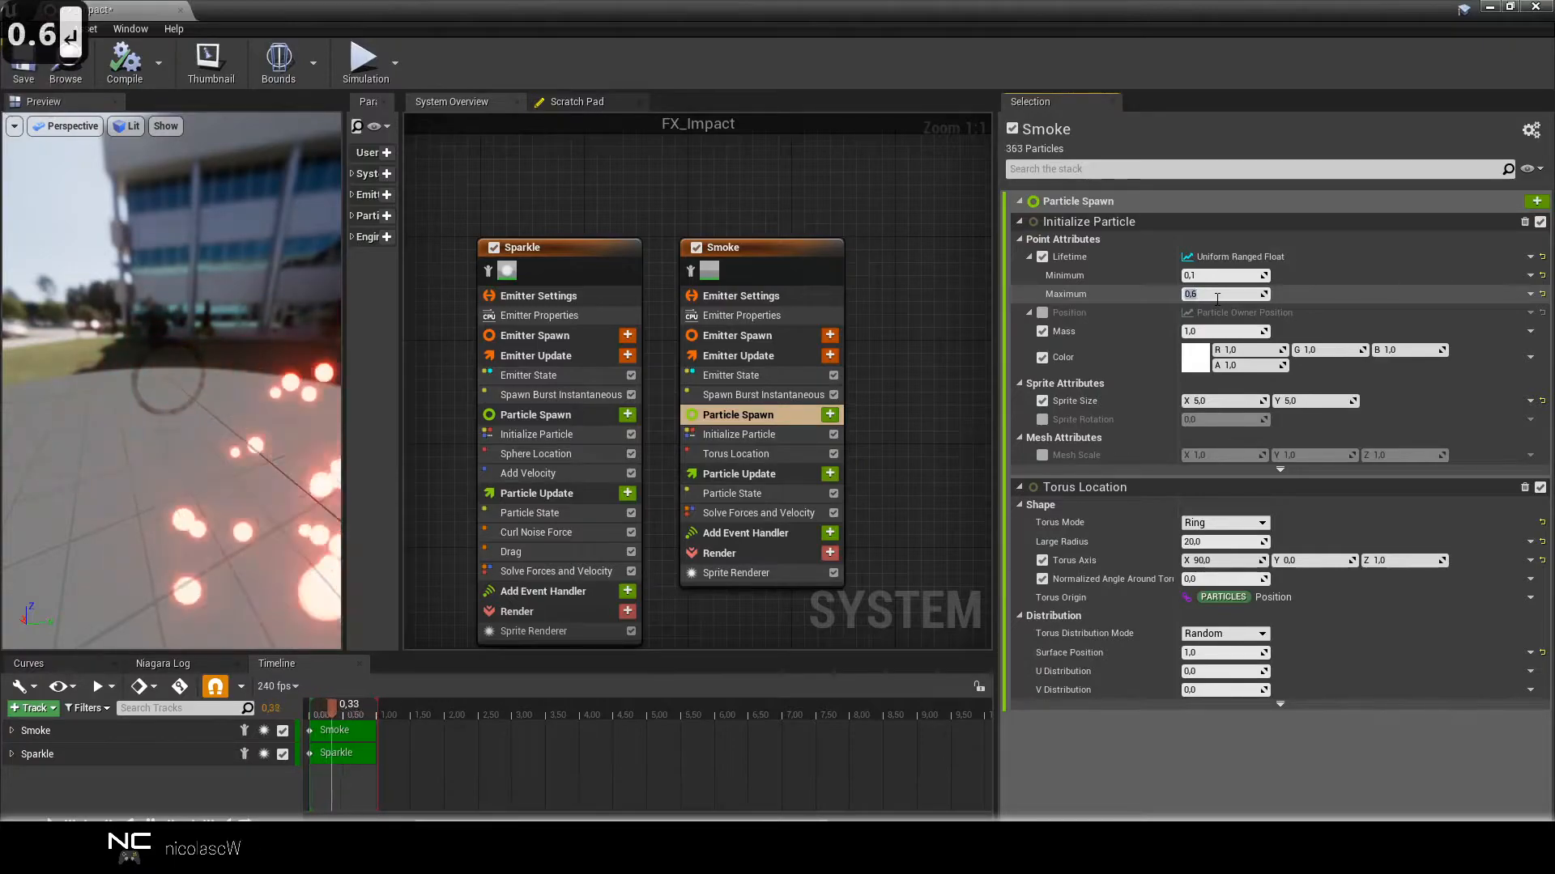
key(Return)
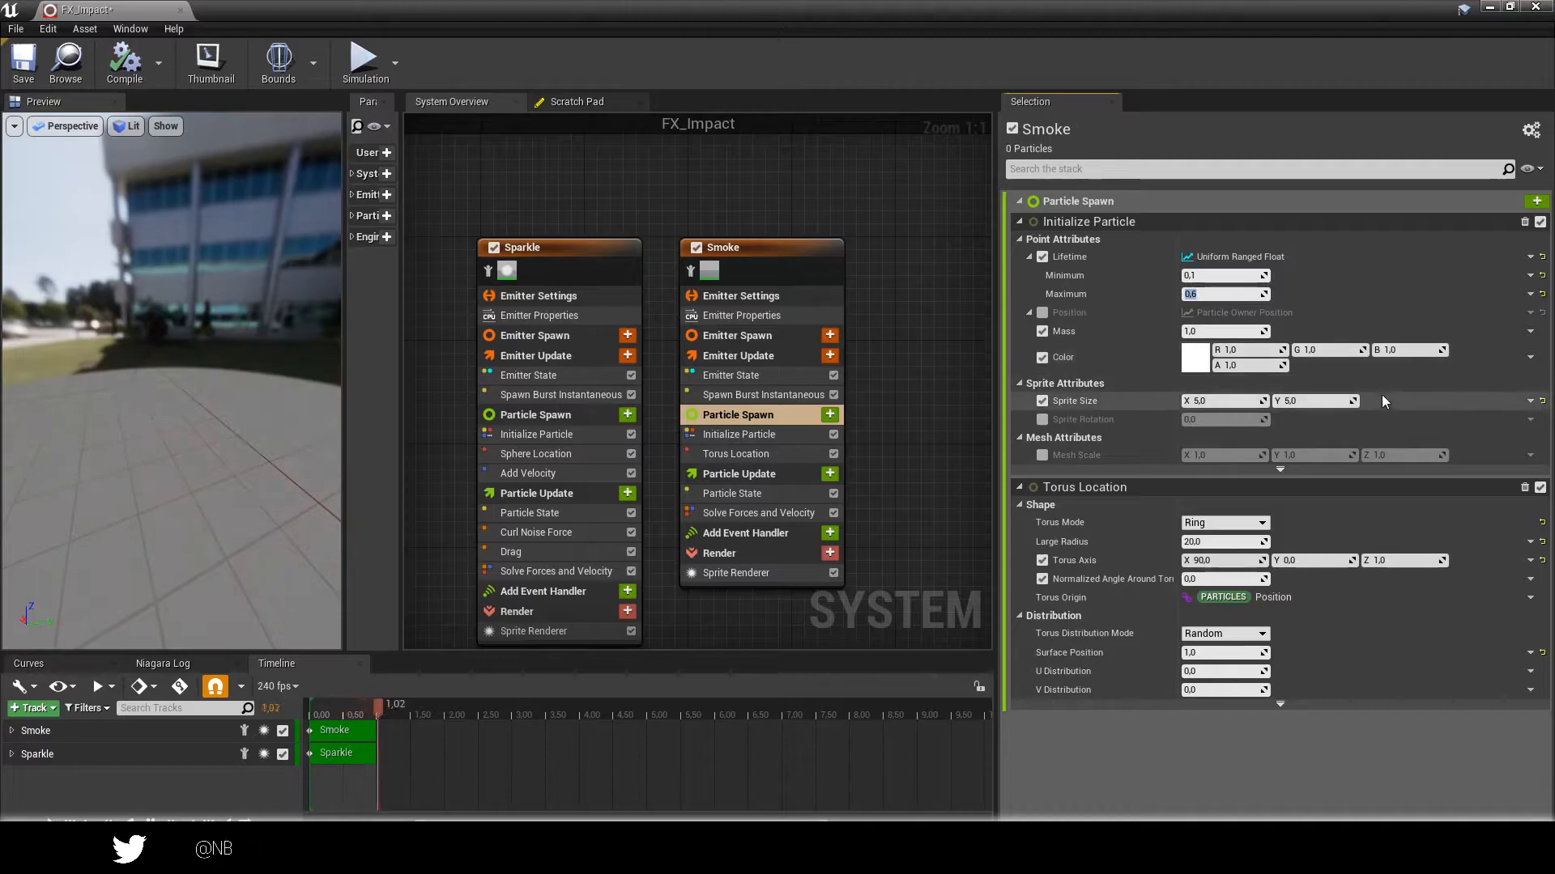
Drive the Smoke emitter's Sprite Size with a Uniform Ranged Vector 2D dynamic input.
click(1530, 401)
text(uni)
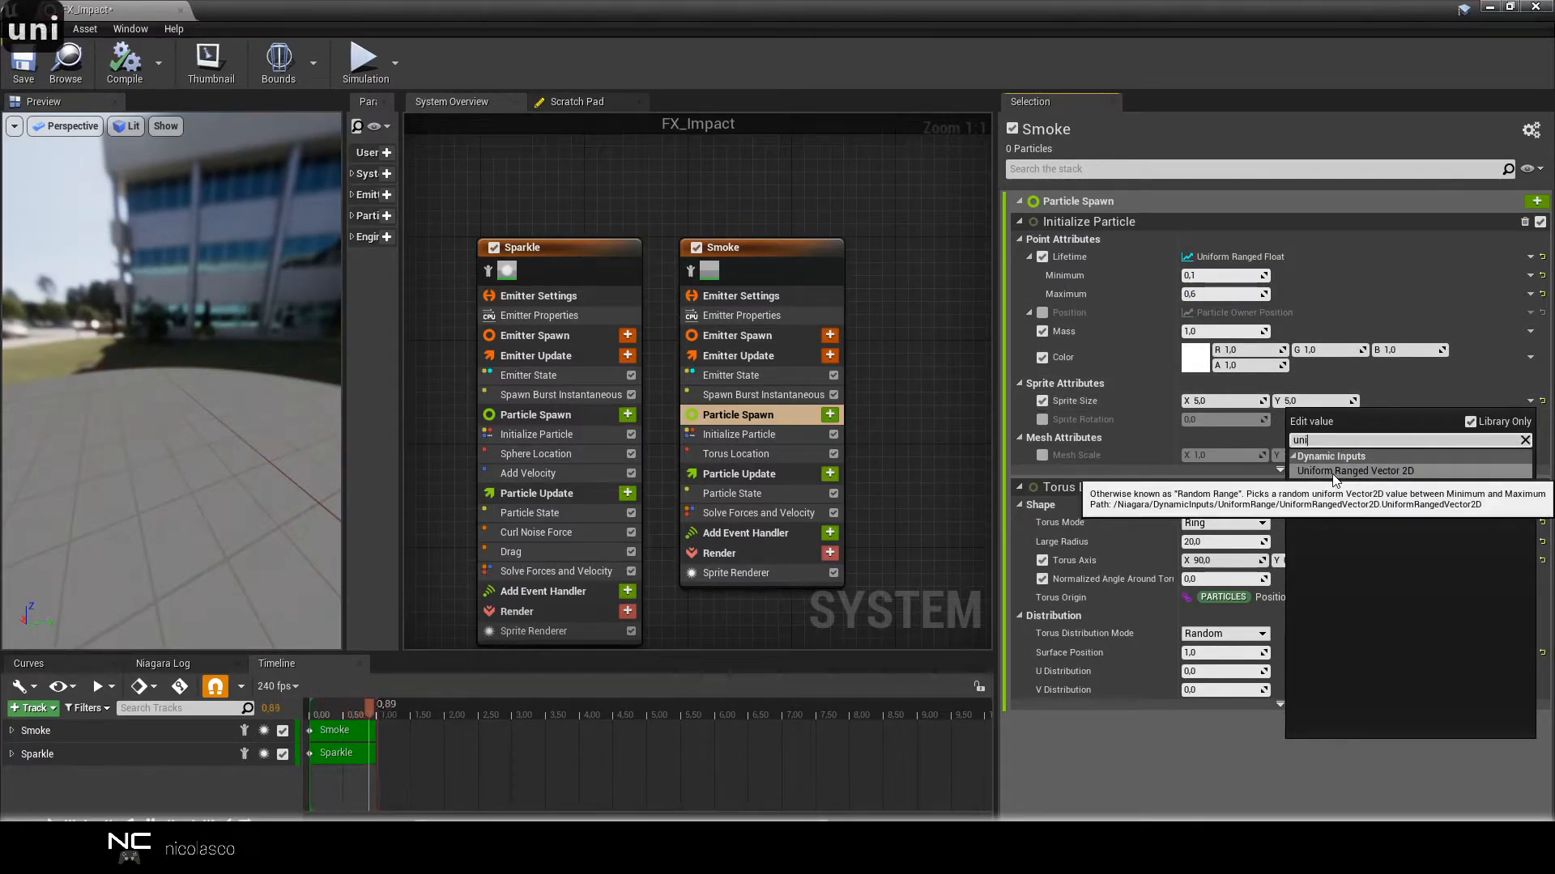
key(BackSpace)
key(BackSpace)
key(BackSpace)
key(BackSpace)
text(range)
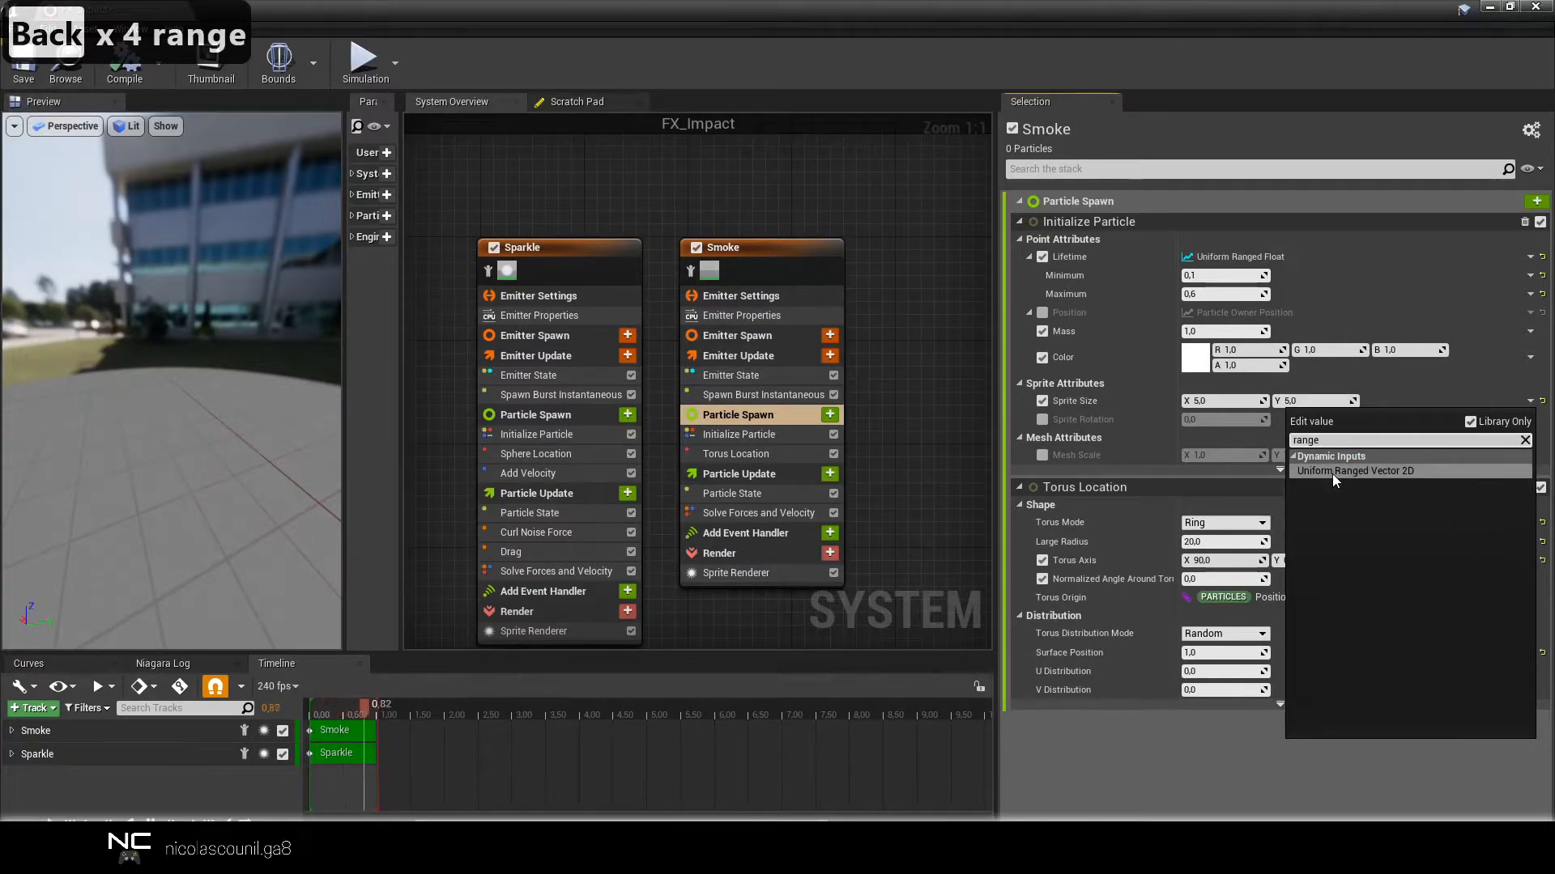
key(BackSpace)
click(1333, 473)
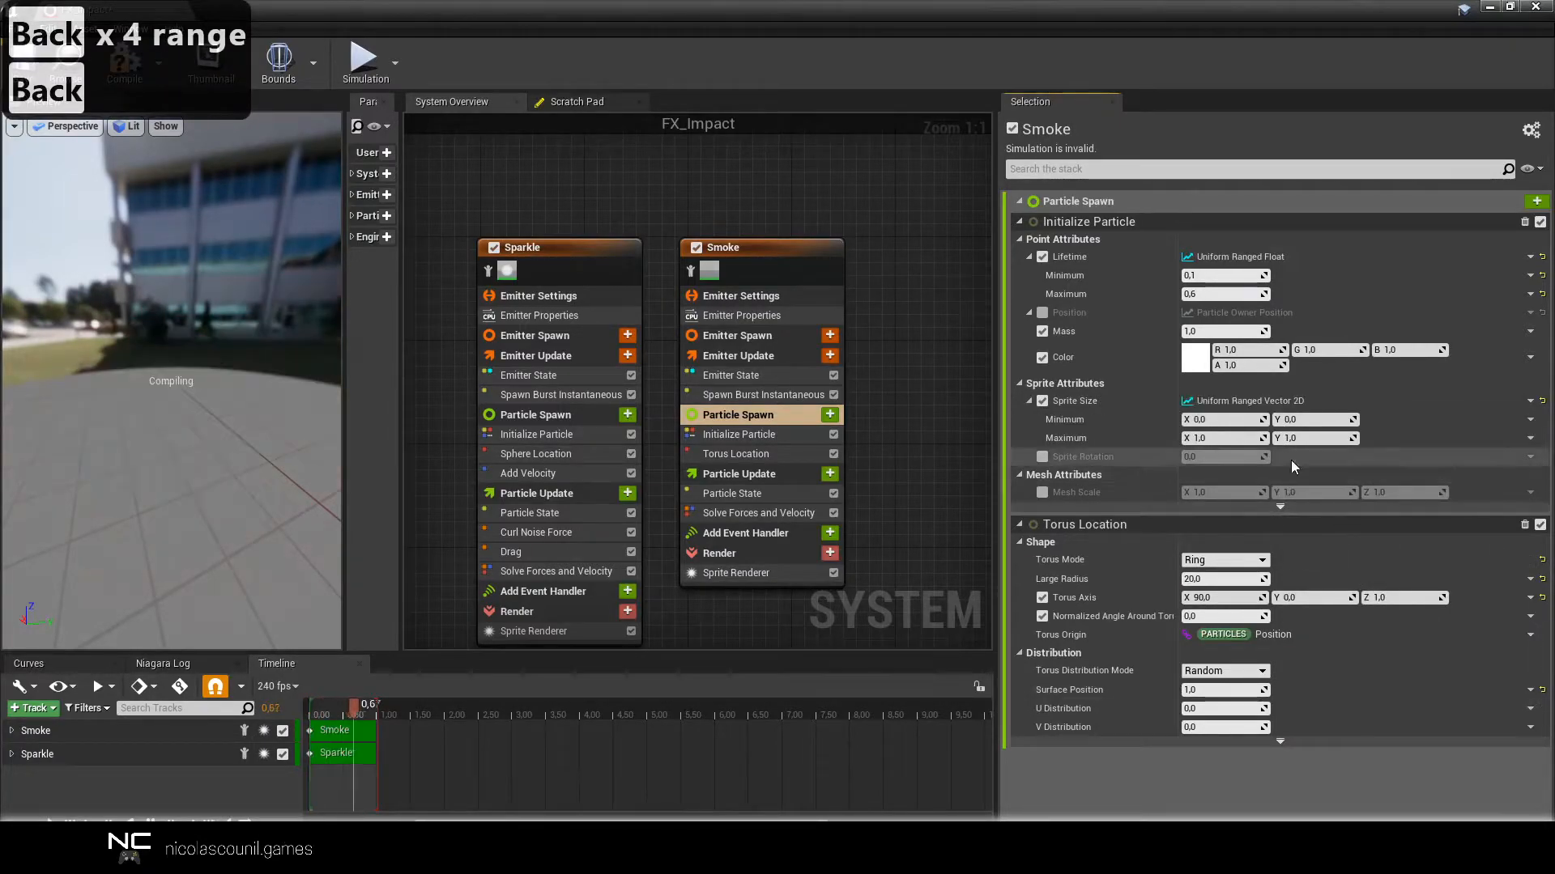
Set the Sprite Size range's minimum to 1 in both X and Y.
click(1239, 419)
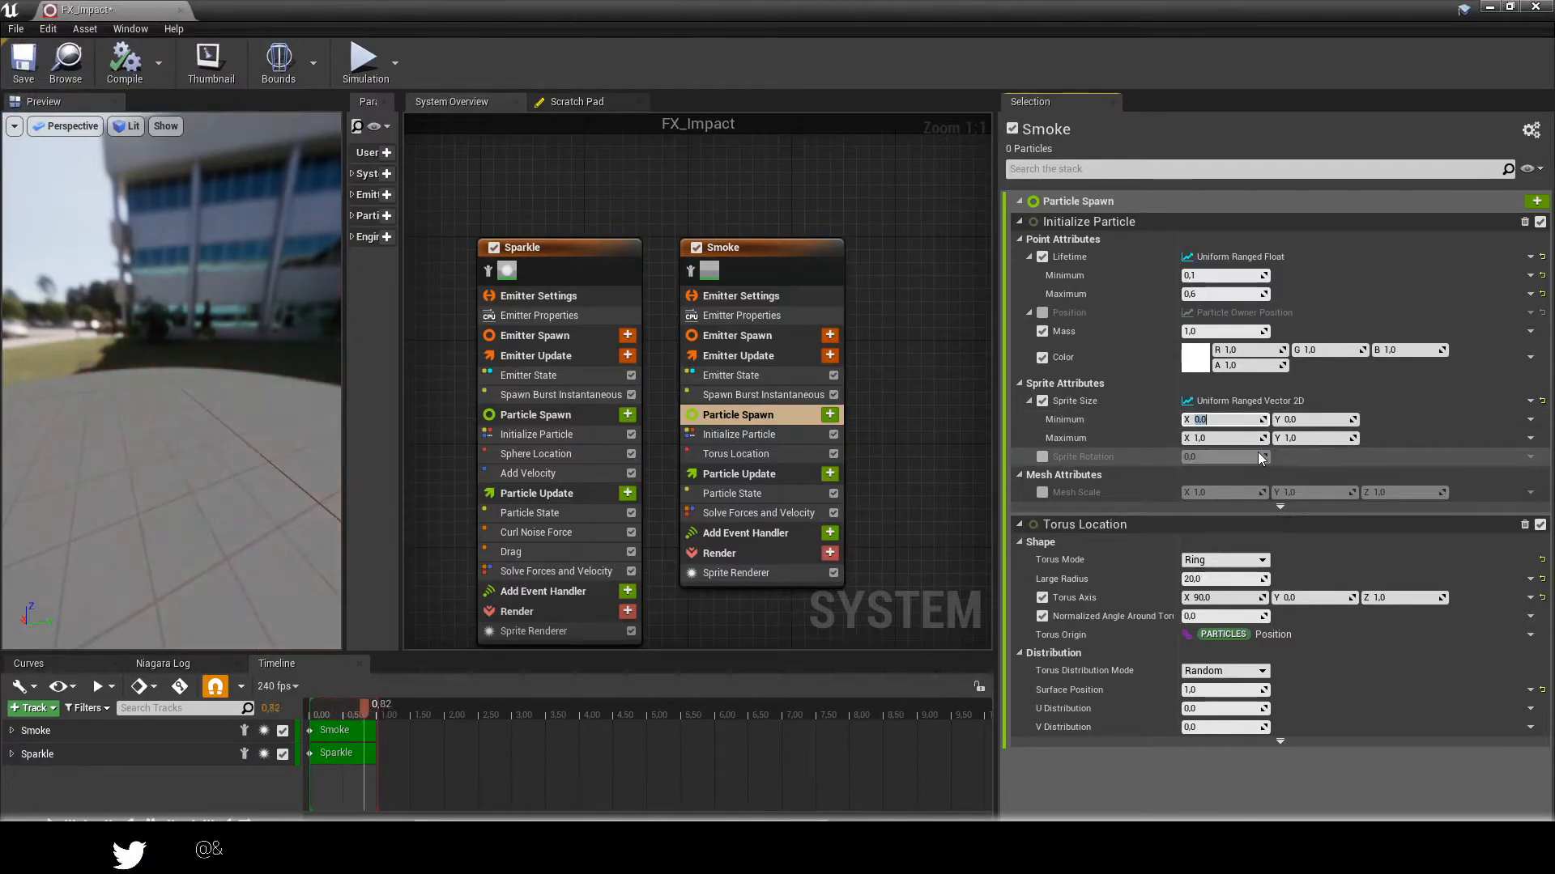
text(1)
click(1302, 420)
text(1)
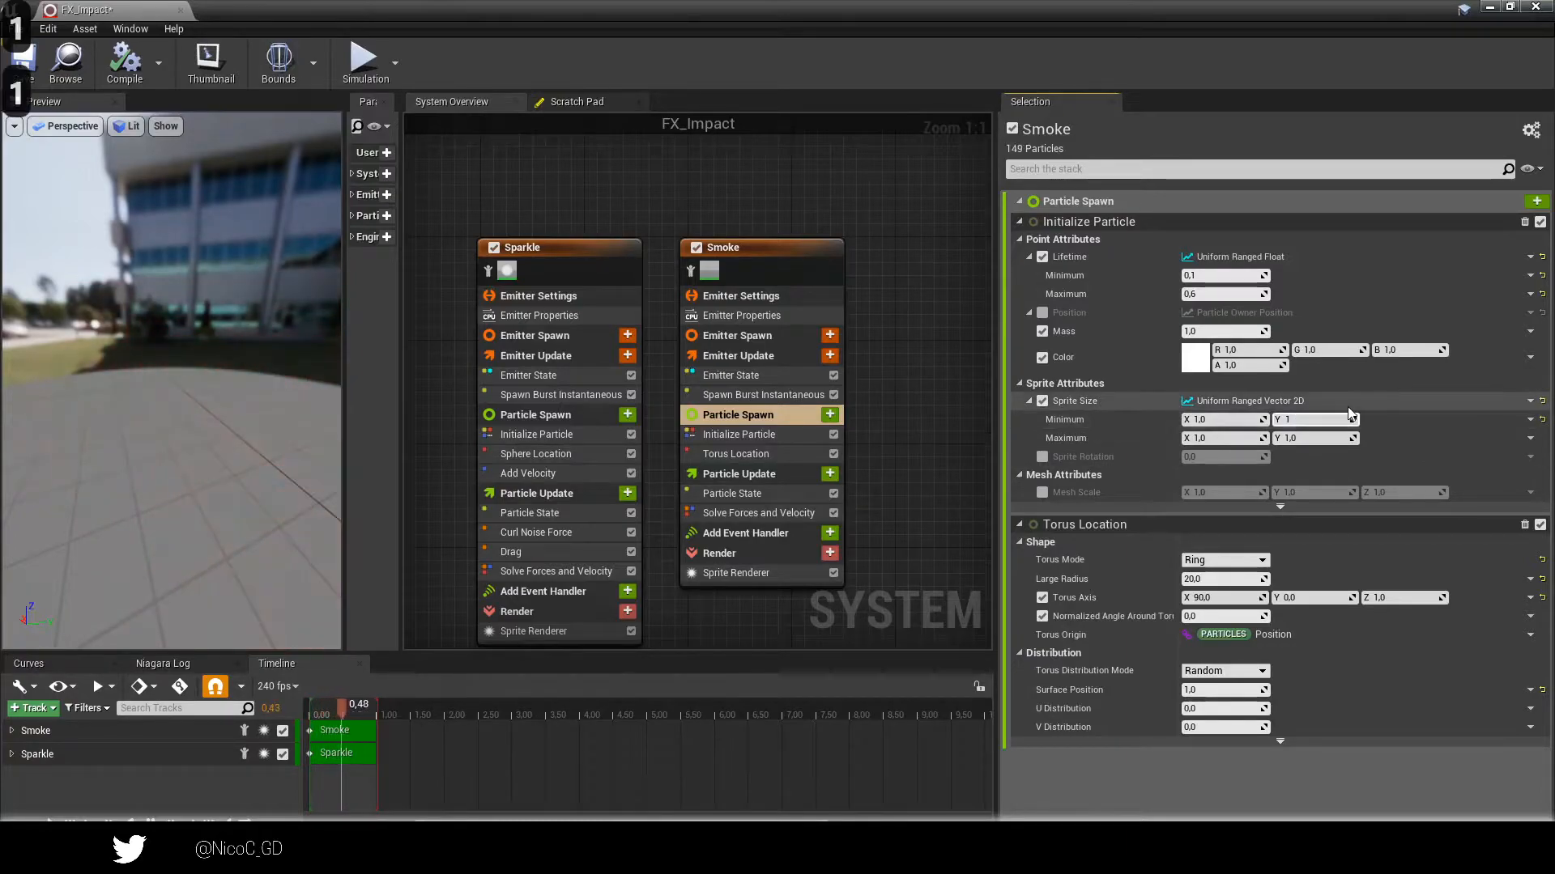
Set the Sprite Size range's maximum to 5 in both X and Y and check the smoke ring in the preview.
click(1225, 438)
text(5)
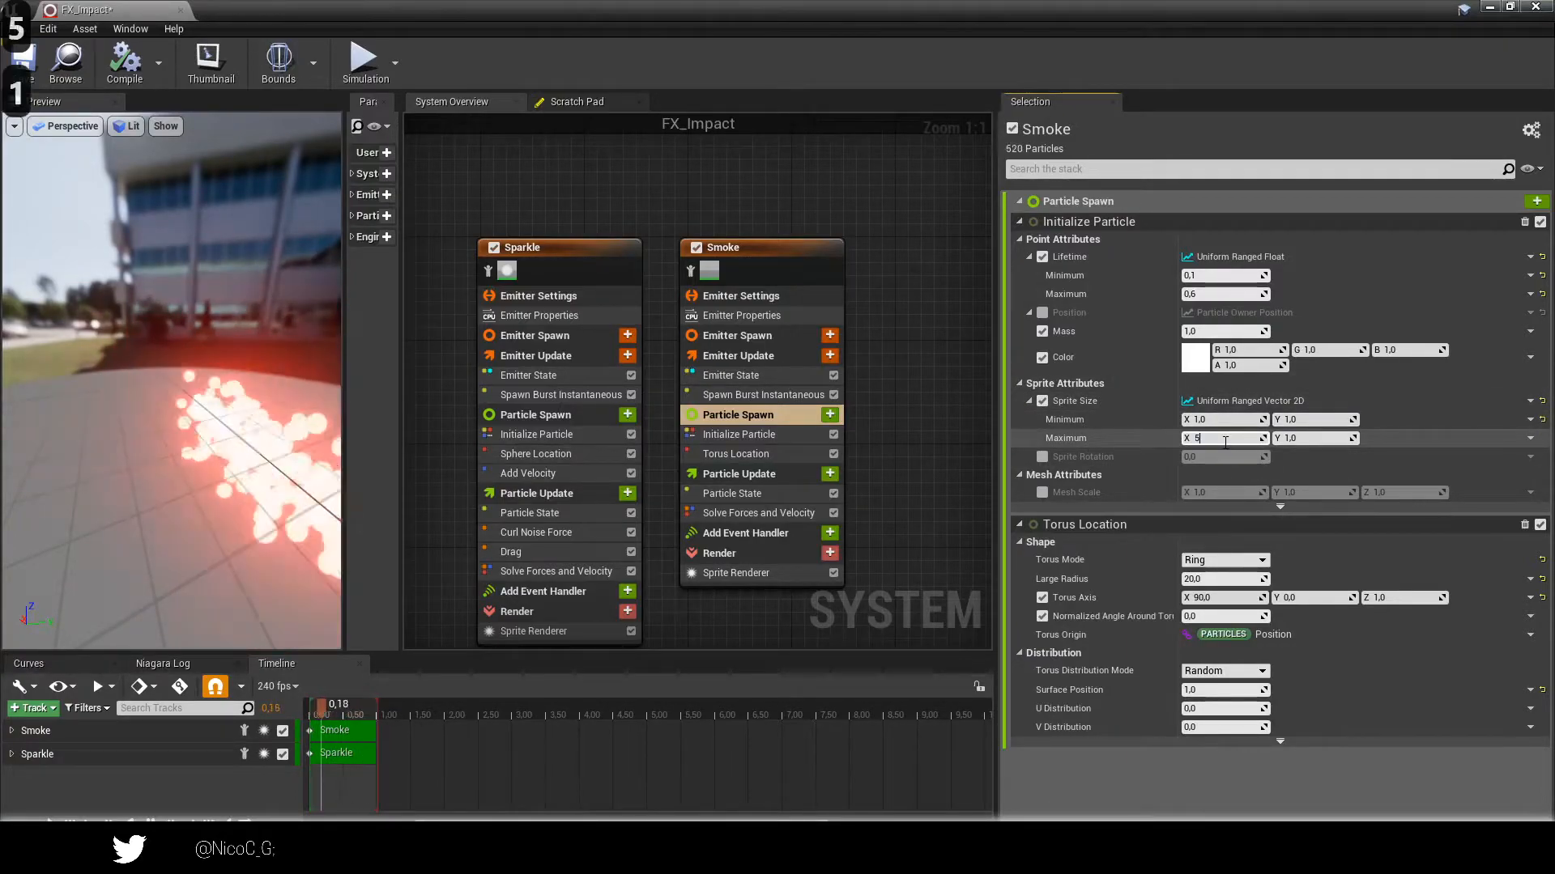
key(Tab)
text(5)
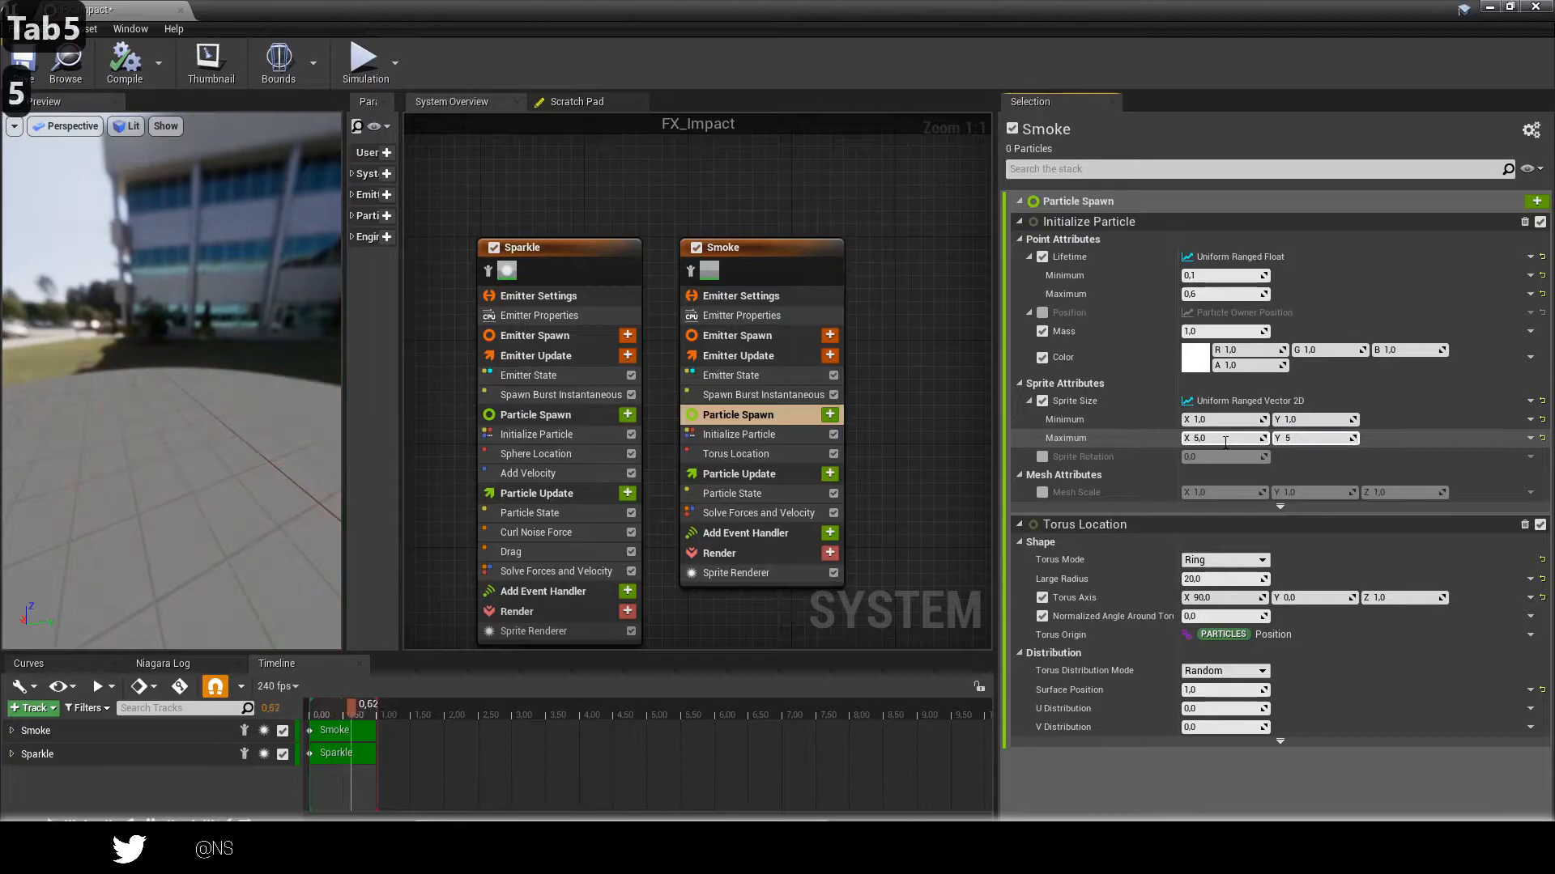
key(Return)
drag(183, 363, 148, 358)
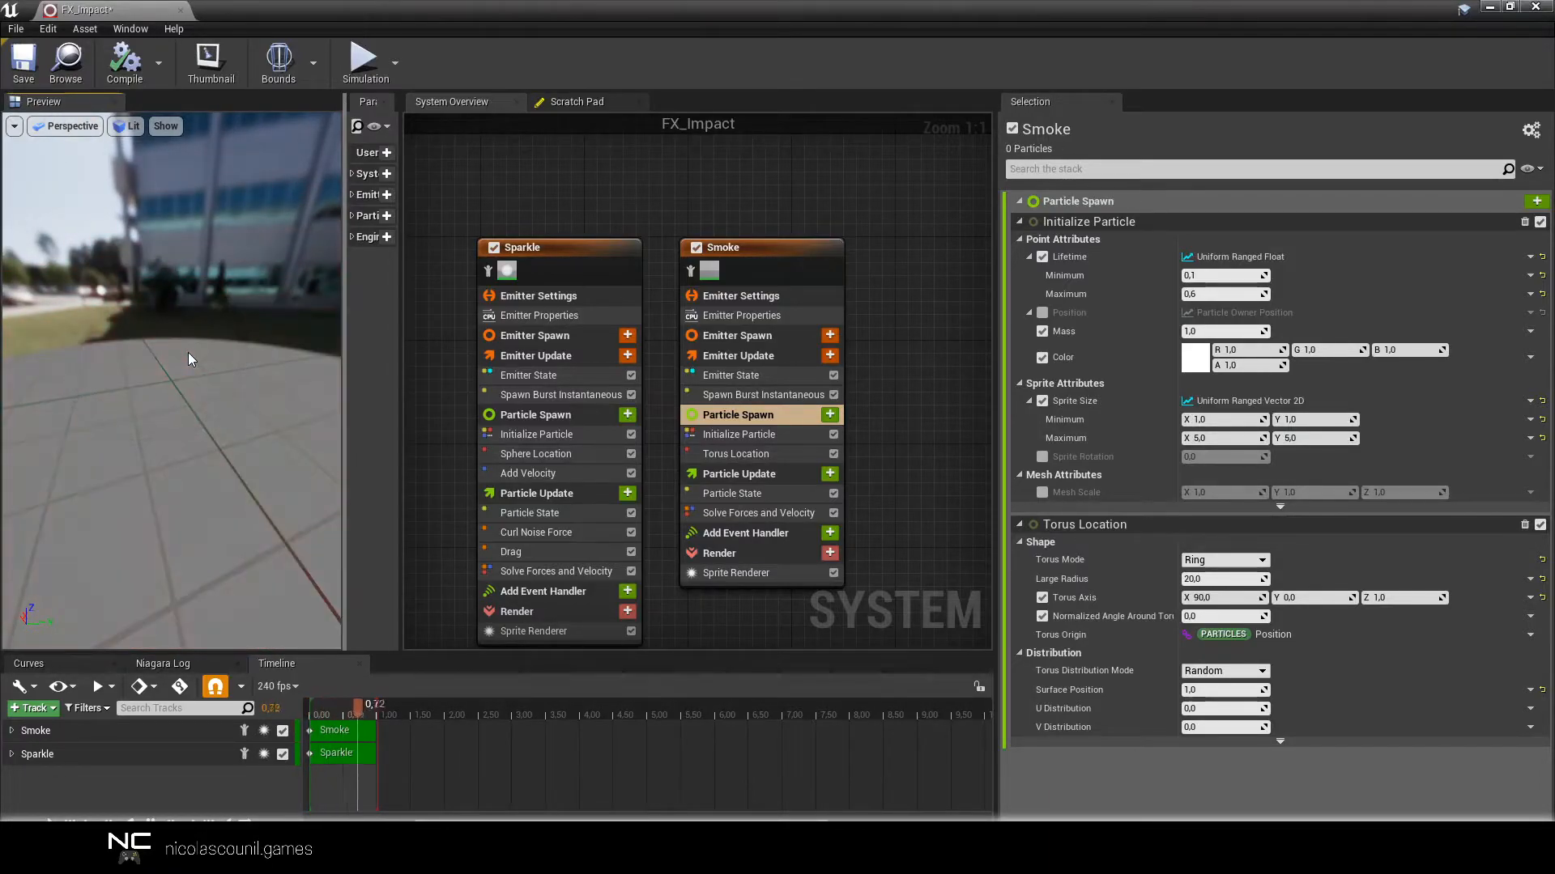
drag(149, 340, 150, 343)
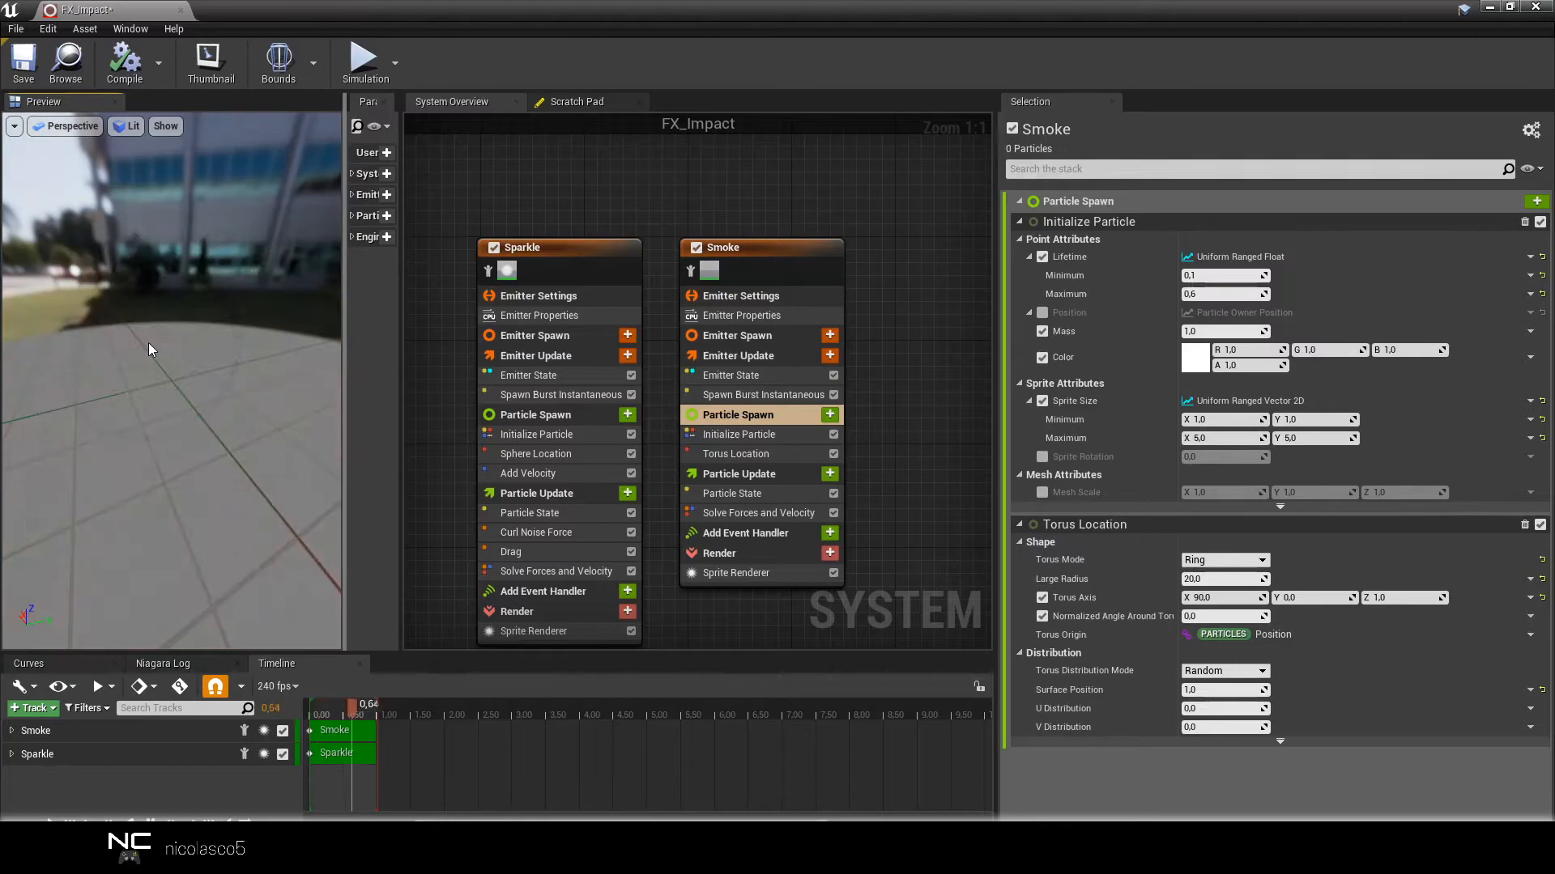
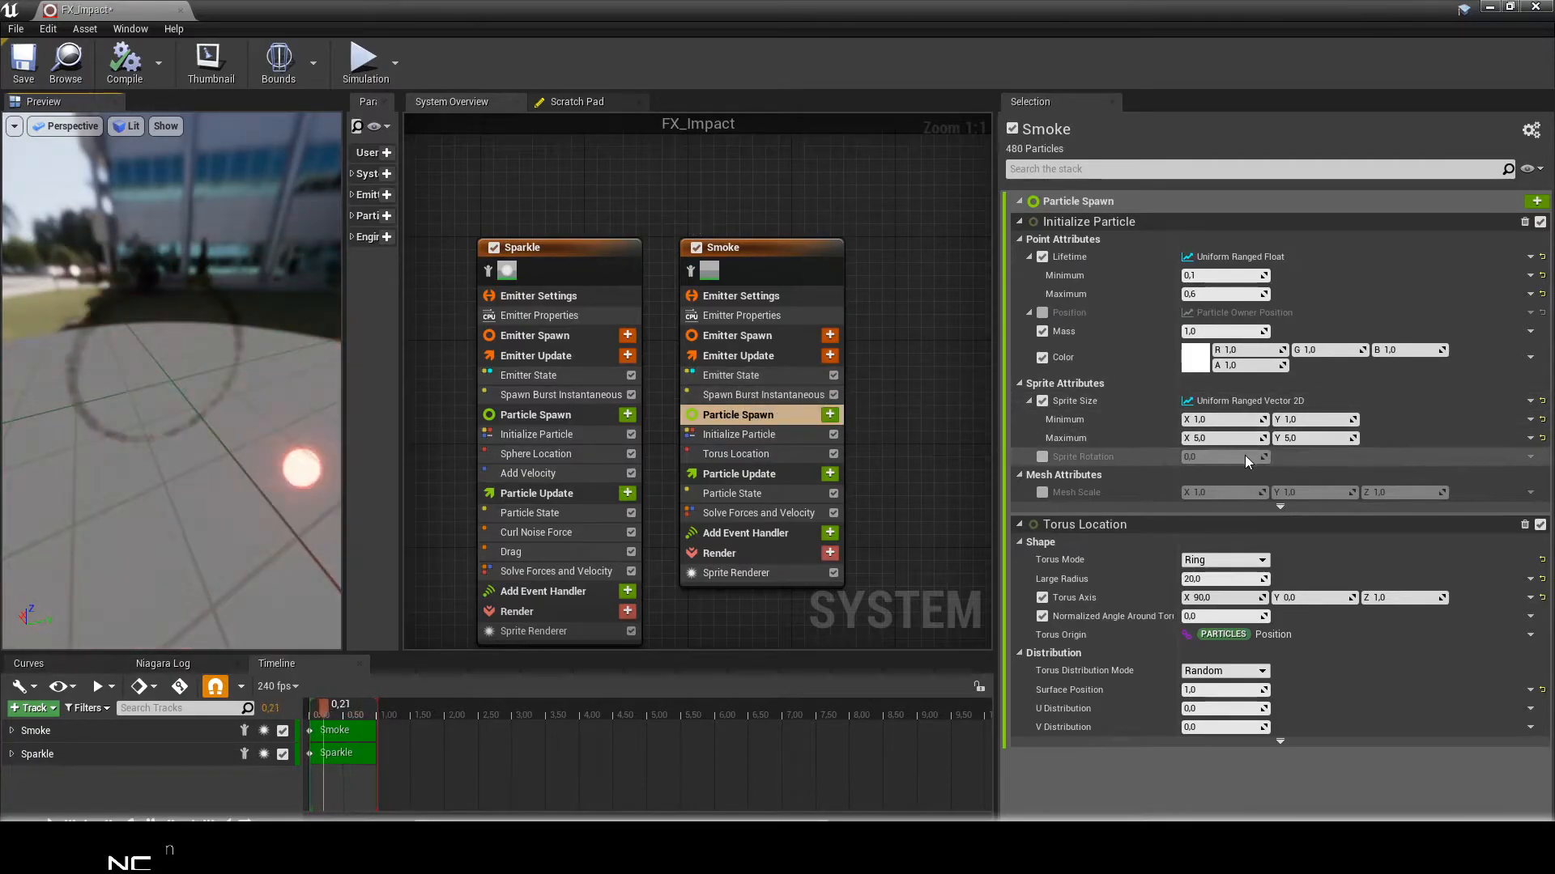
Set the Sprite Size range's maximum to 10 in both X and Y.
click(1223, 440)
text(10)
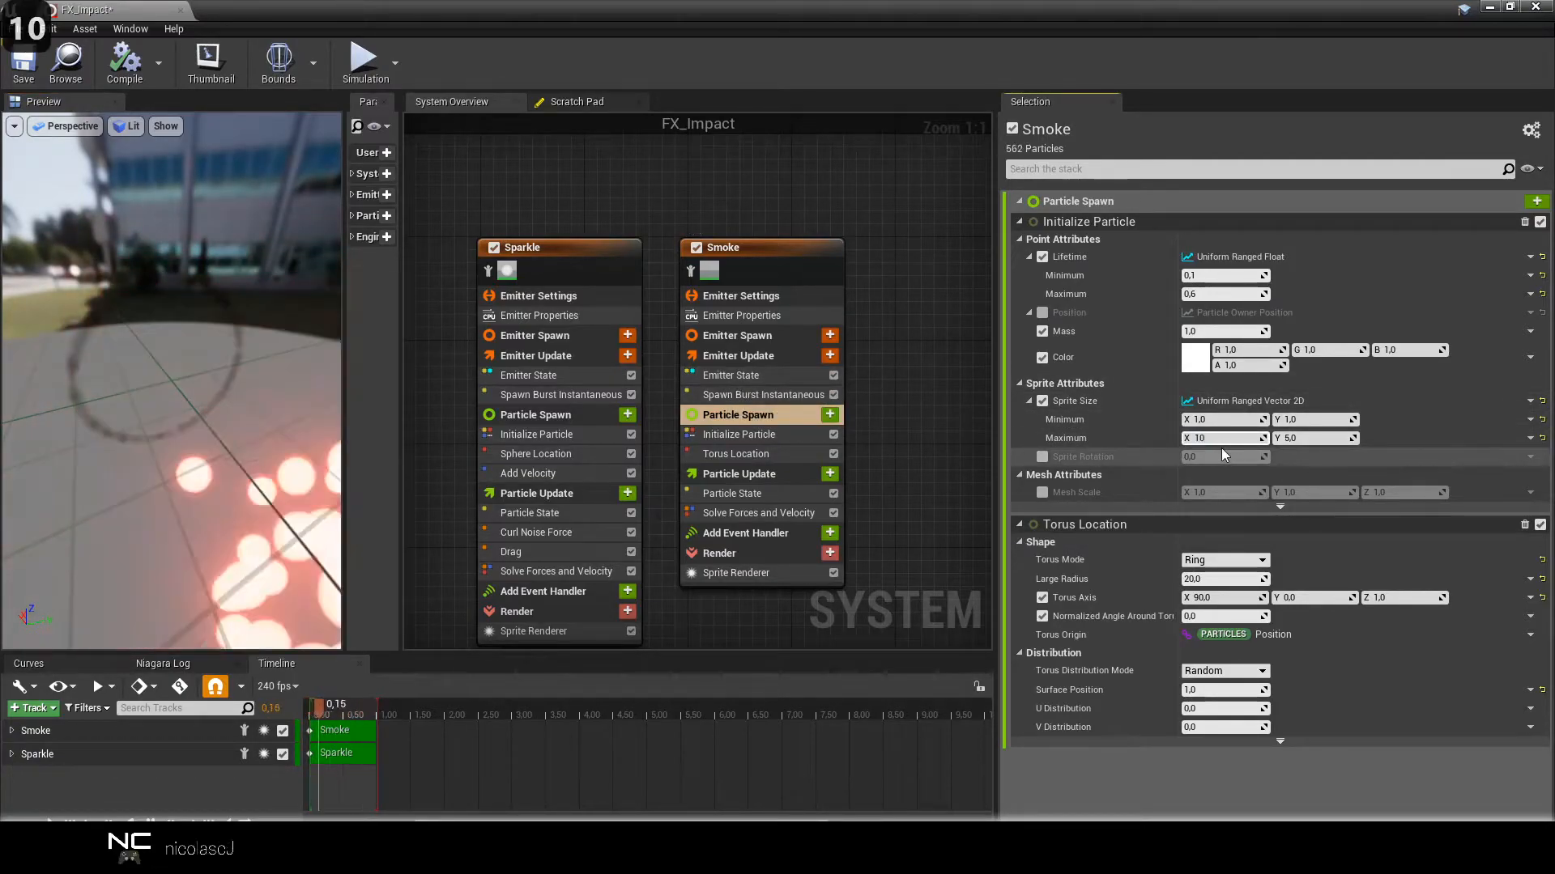
key(Tab)
text(10)
key(Return)
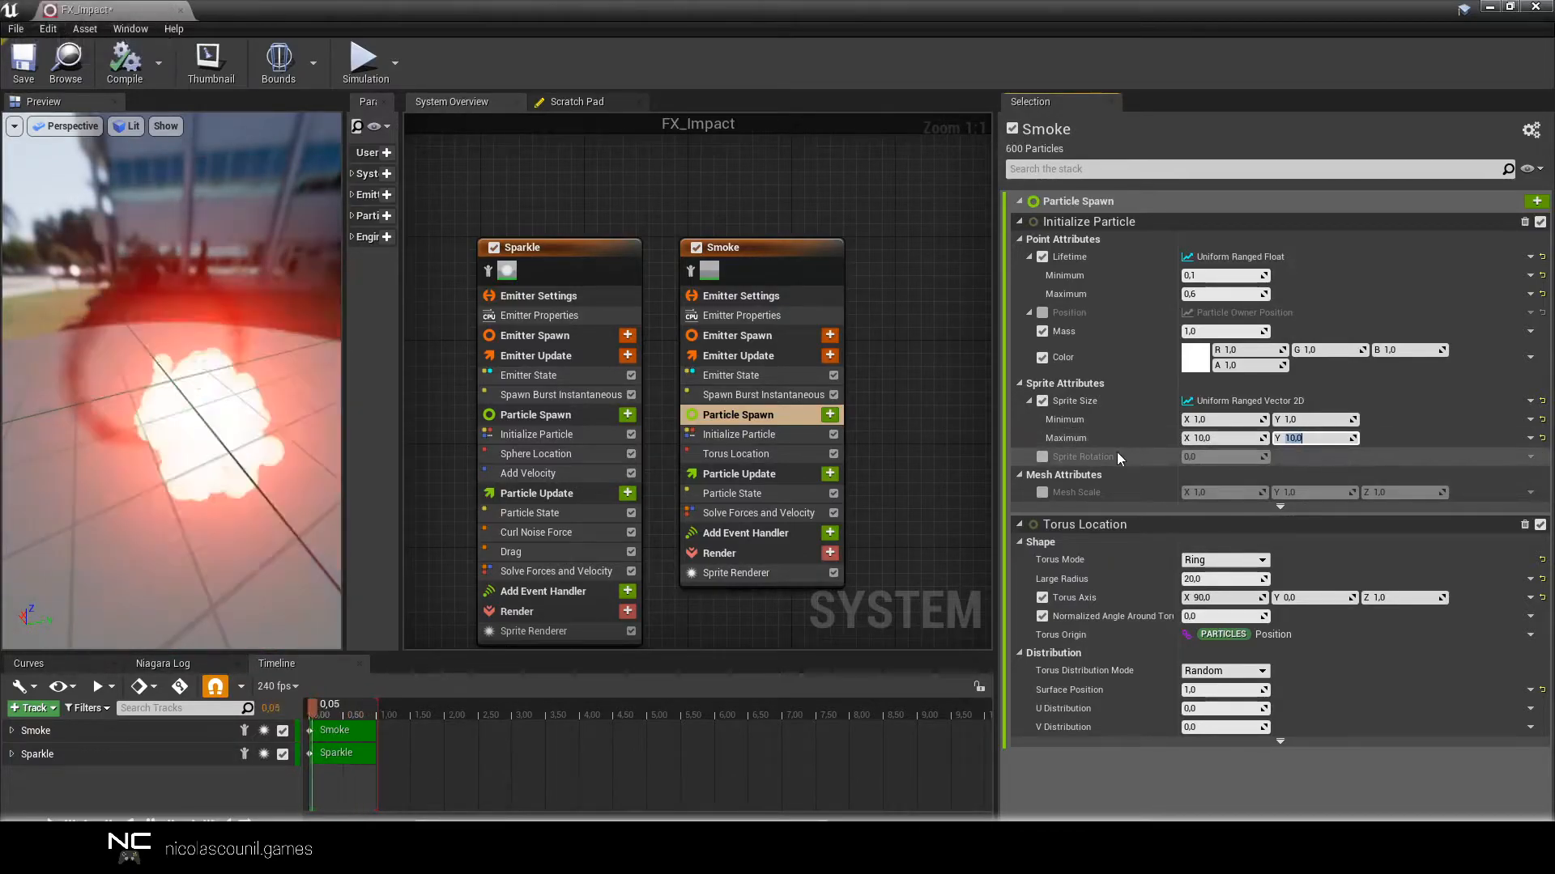
Add a Point Attraction Force module to the Smoke emitter's Particle Update and fix its order relative to Solve Forces and Velocity.
click(830, 475)
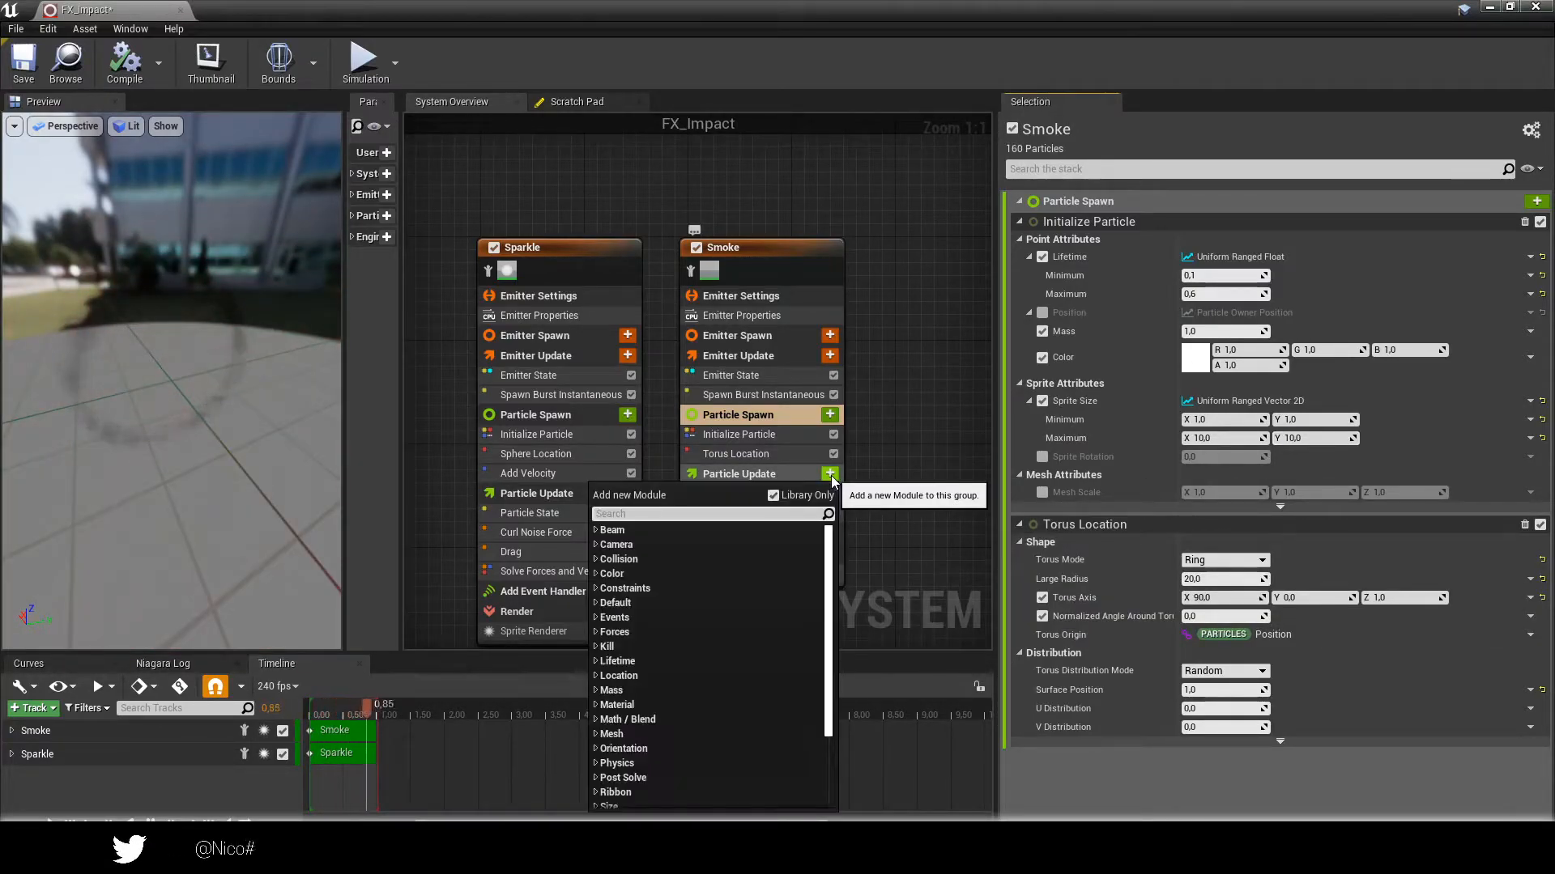
text(attr)
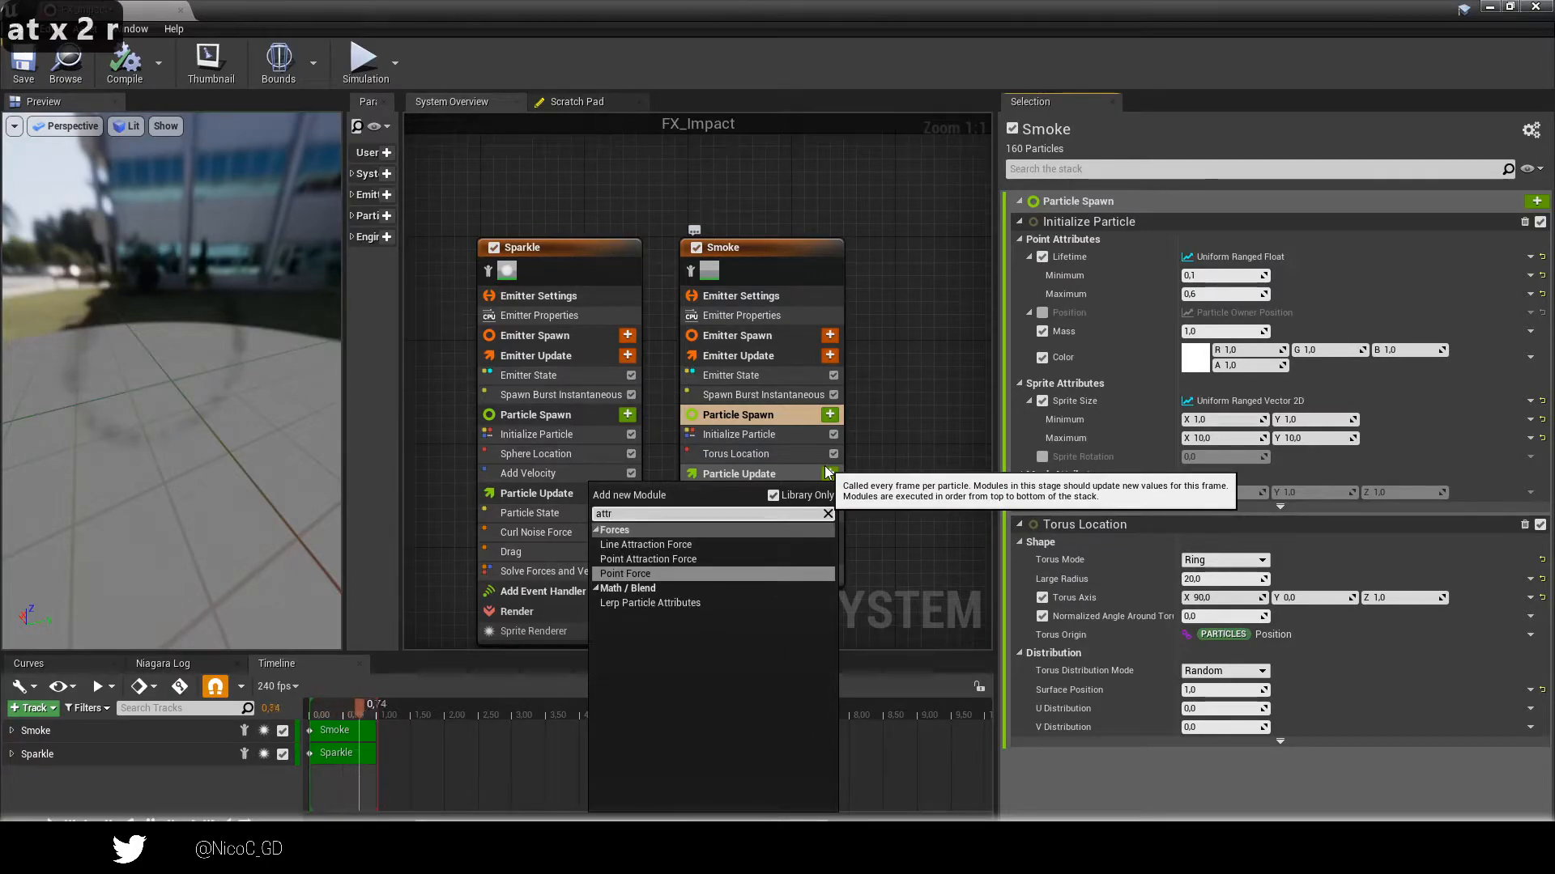
click(686, 558)
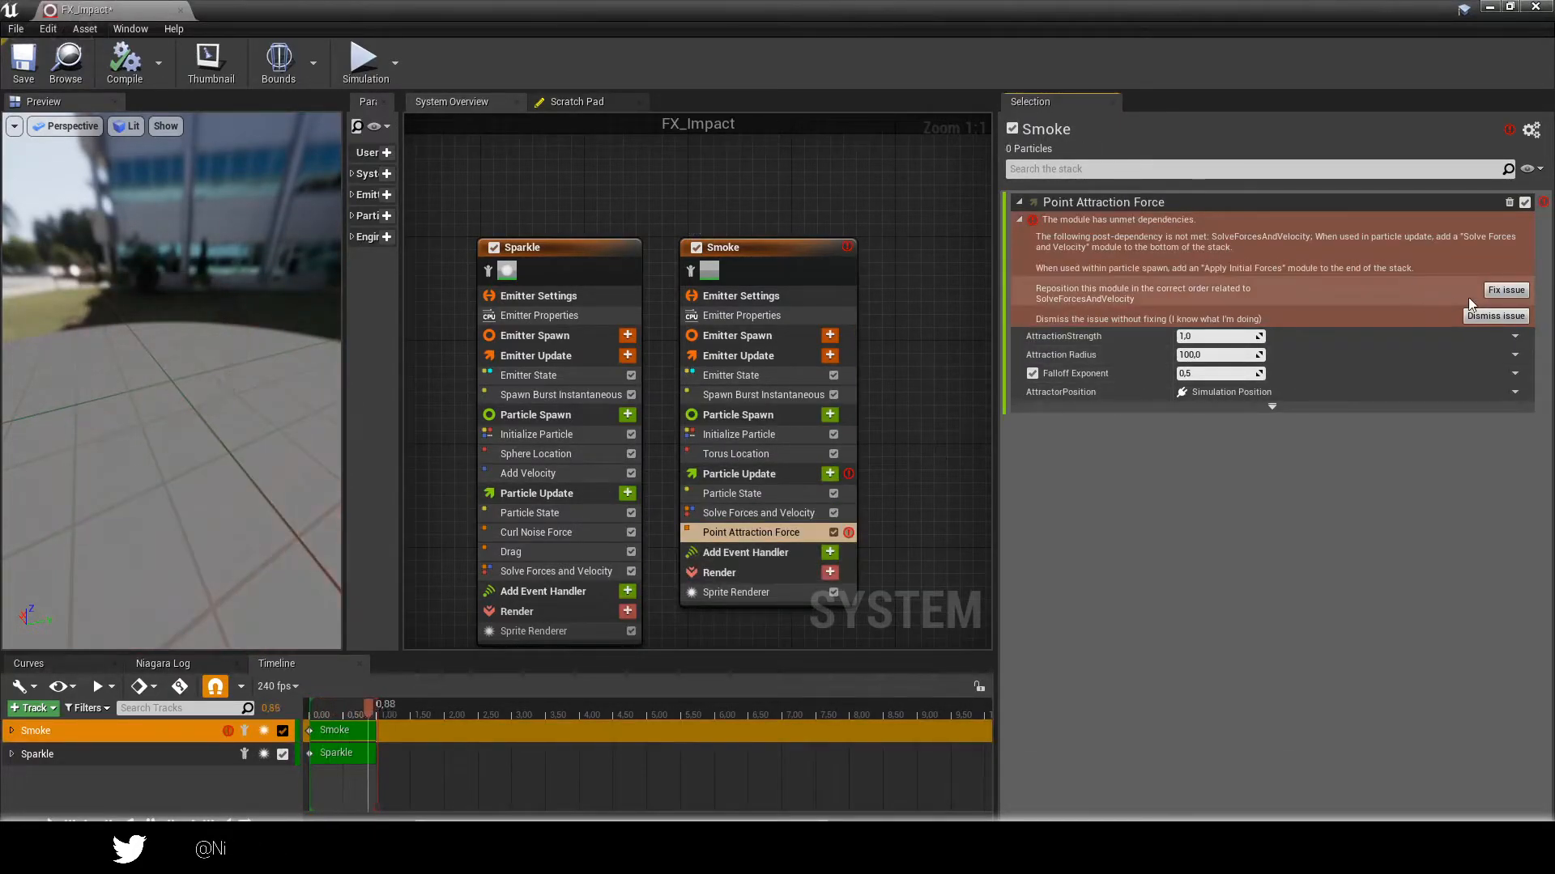
click(1506, 291)
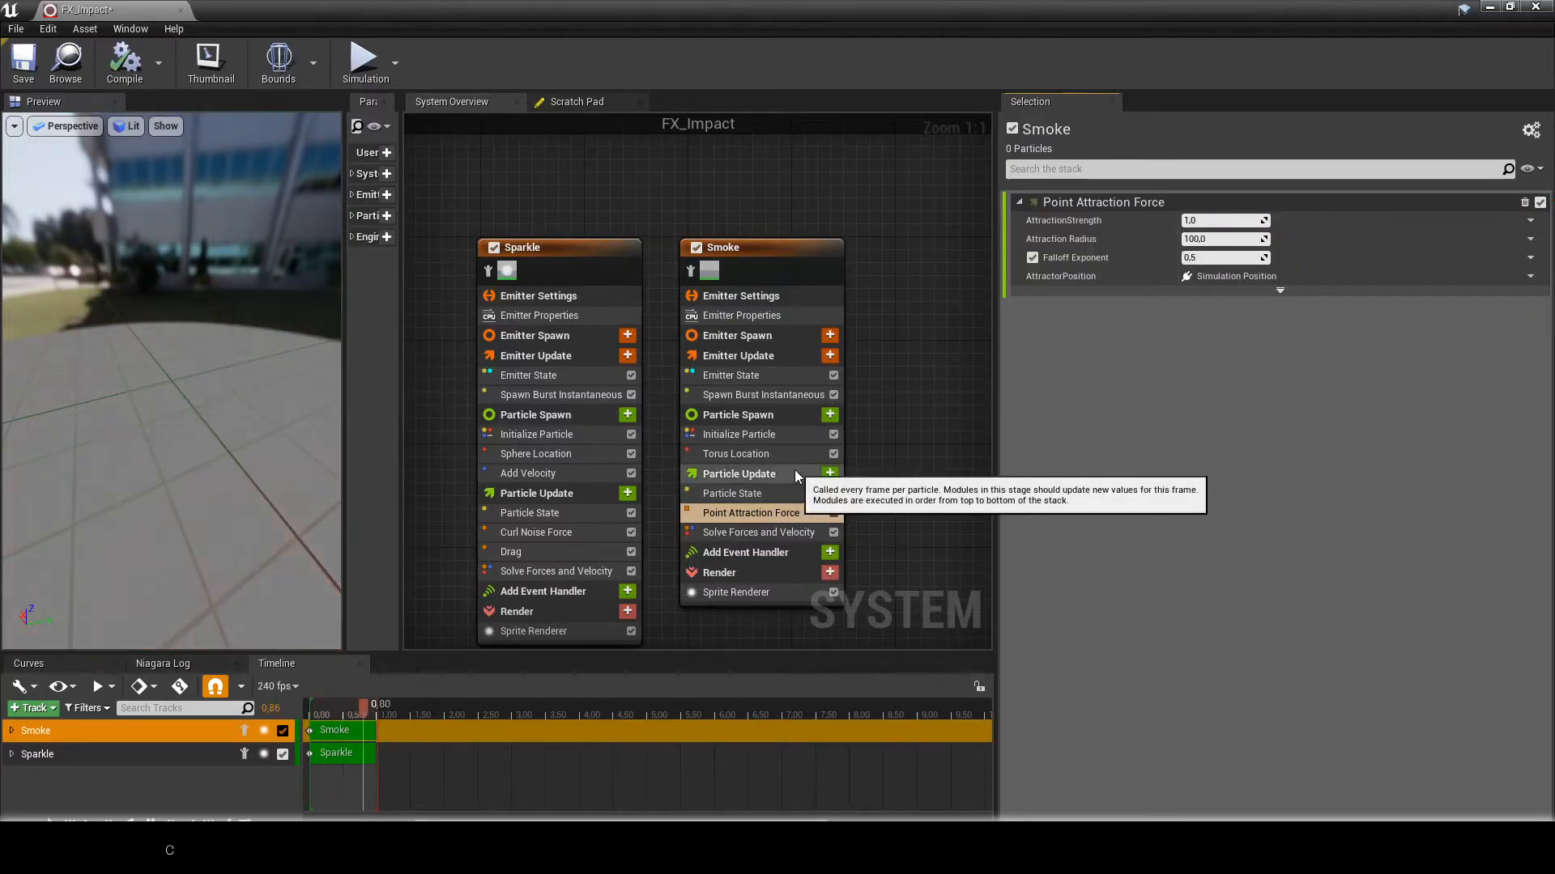
Try different attraction strengths for the Smoke emitter's Point Attraction Force, ending with -50.
drag(1211, 220, 1217, 221)
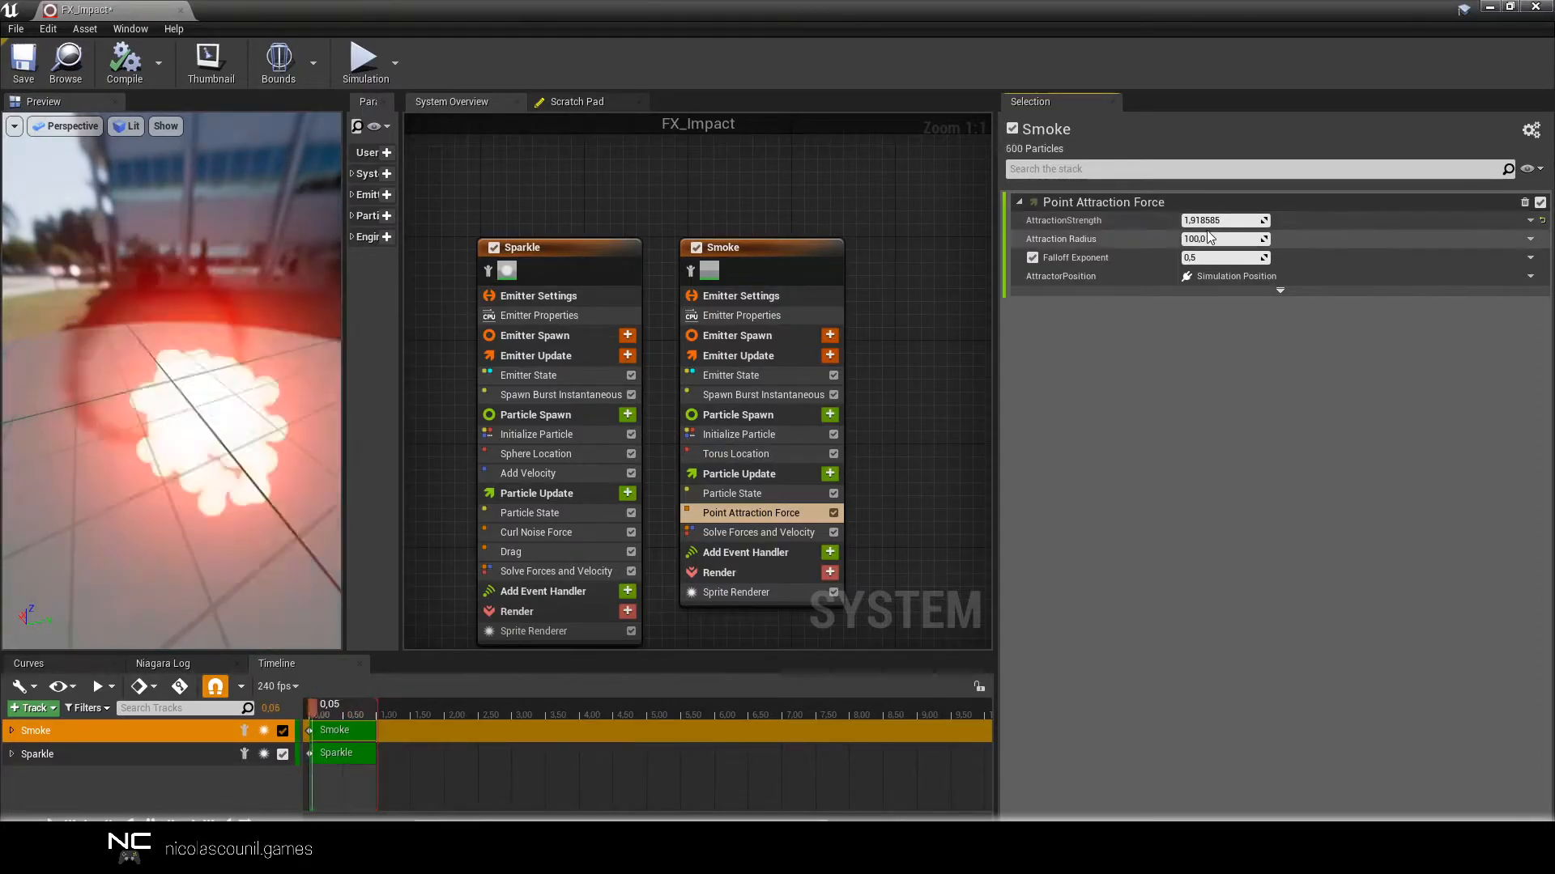
mouse_move(1210, 220)
mouse_down()
mouse_move(1227, 220)
mouse_move(1212, 219)
mouse_up()
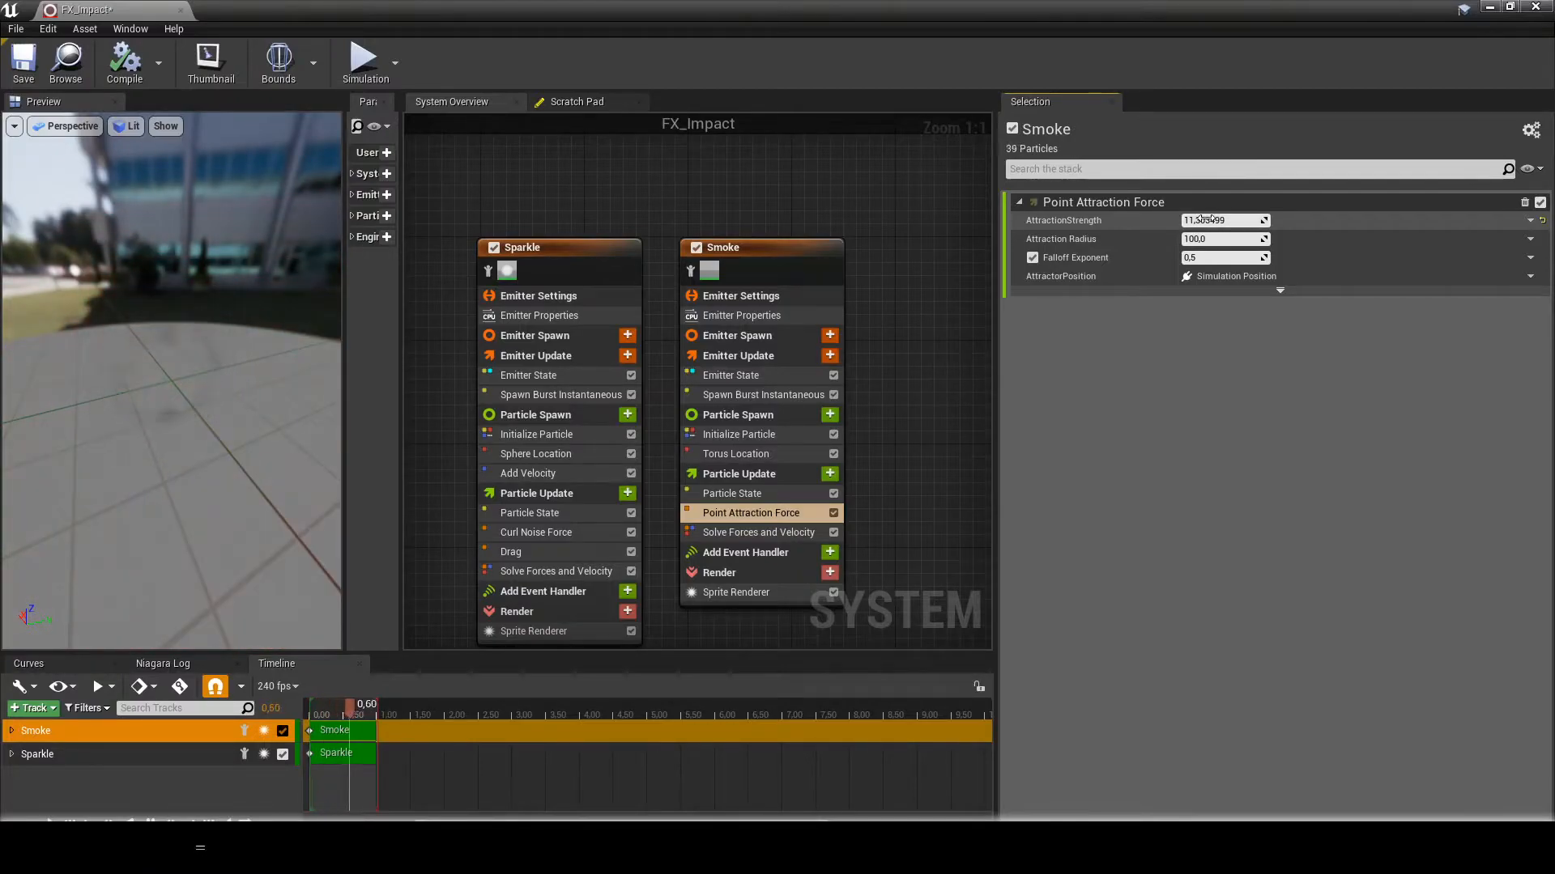
click(1213, 220)
text(-50)
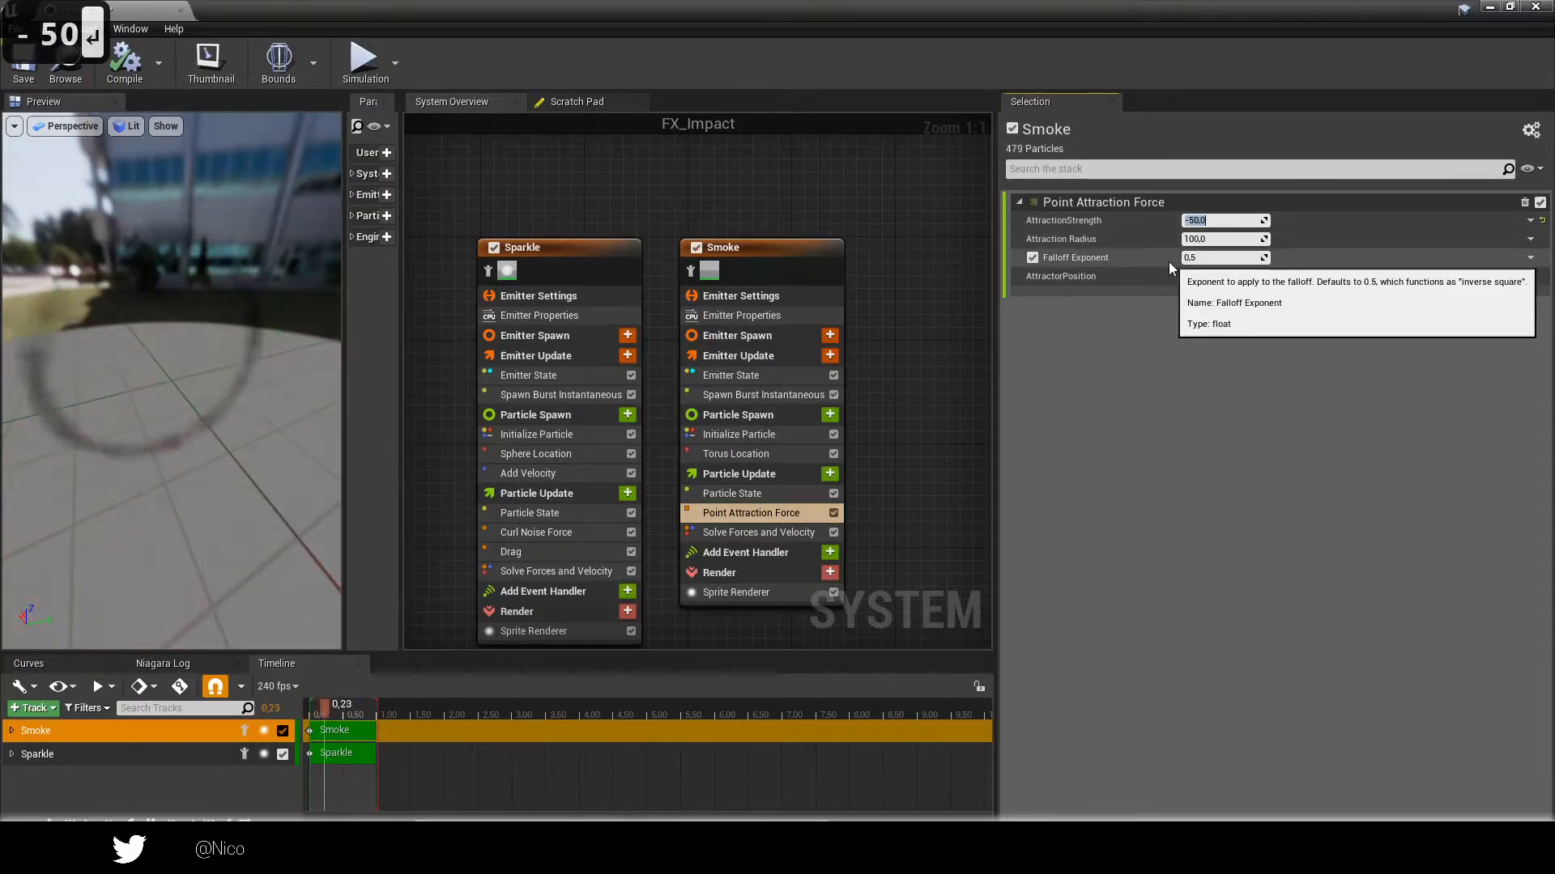
key(Return)
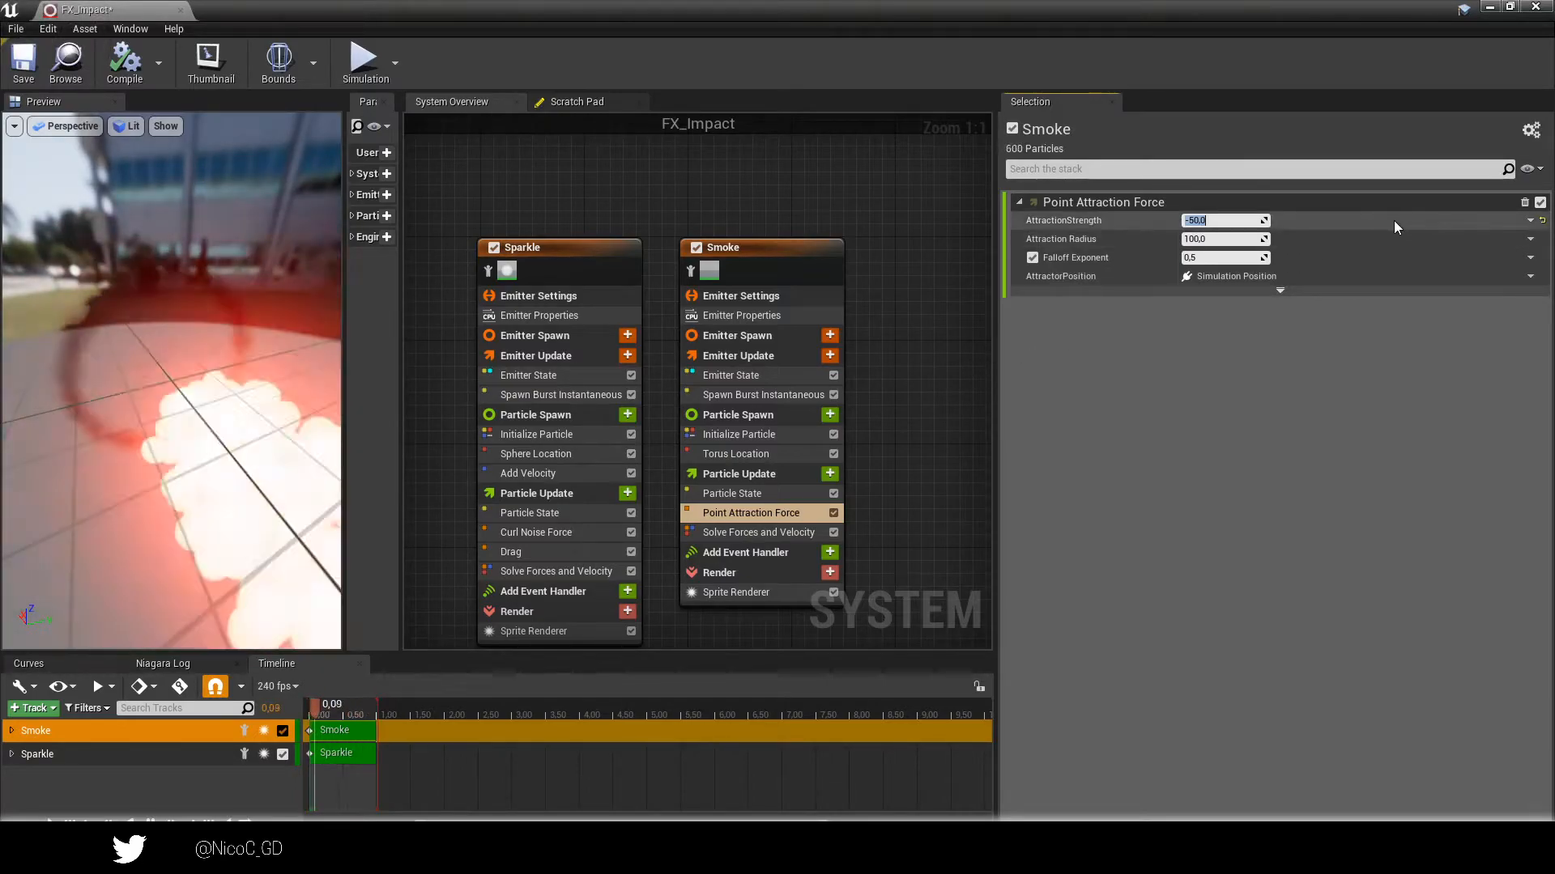
Drive the Point Attraction Force's AttractionStrength with a Uniform Ranged Float dynamic input.
click(1394, 220)
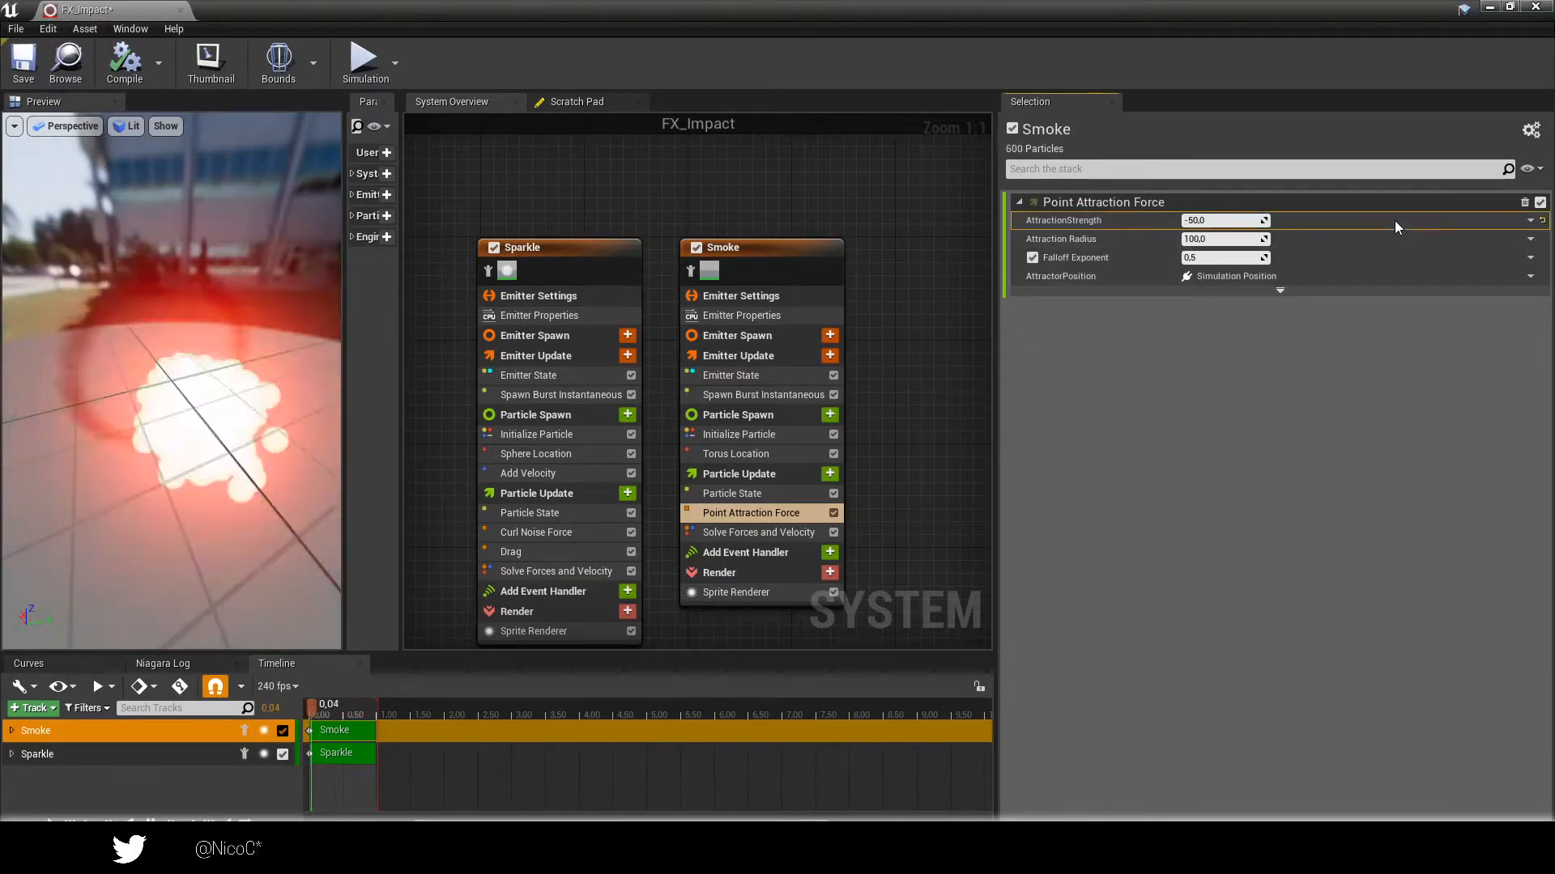
click(1530, 221)
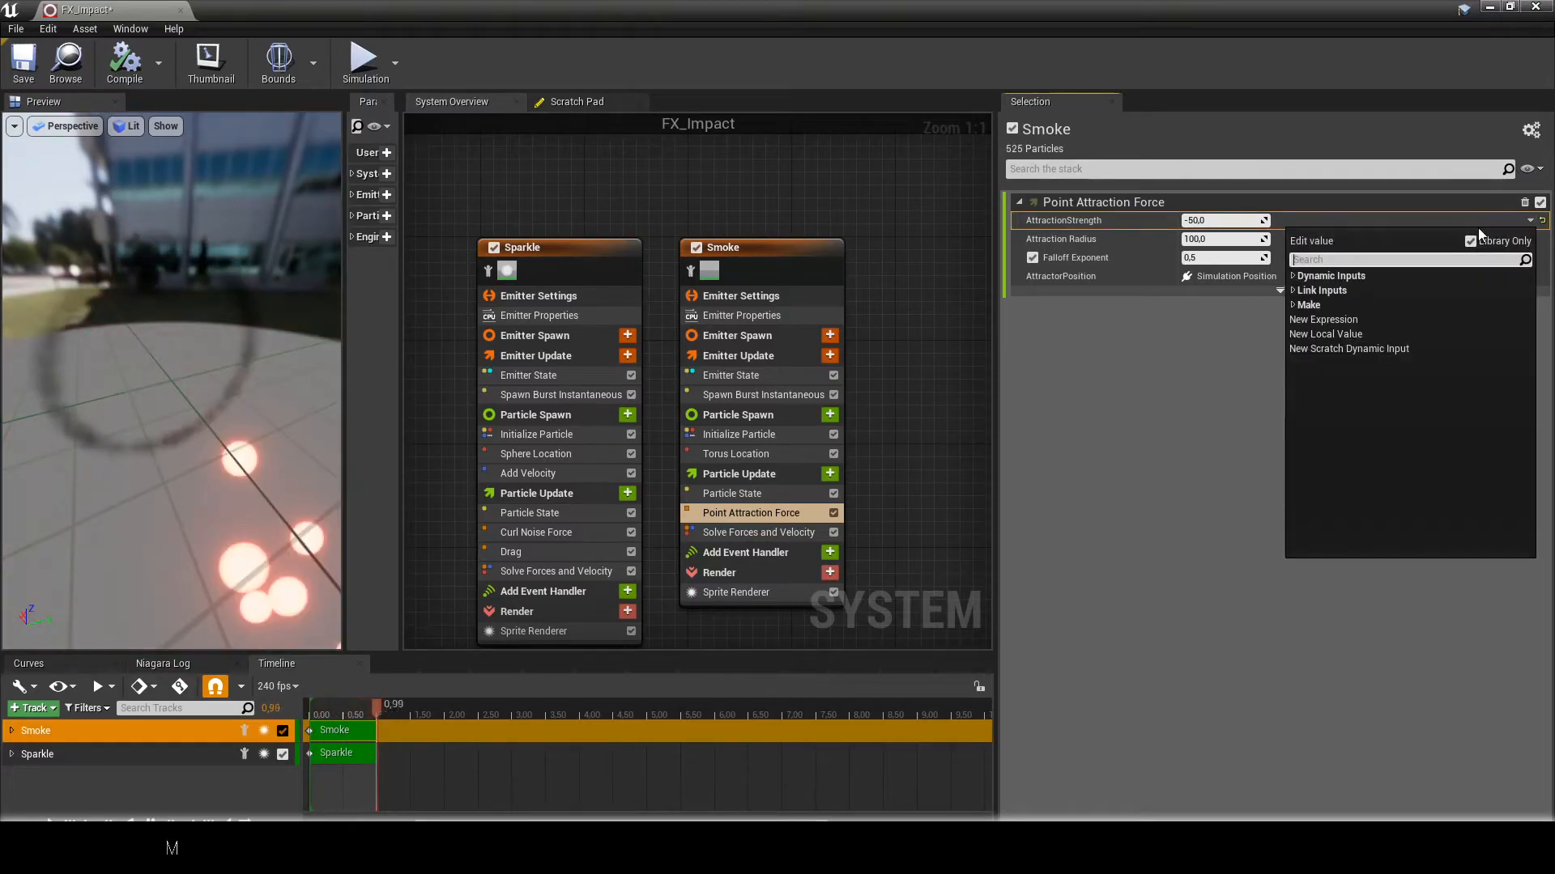
text(u)
key(BackSpace)
text(range)
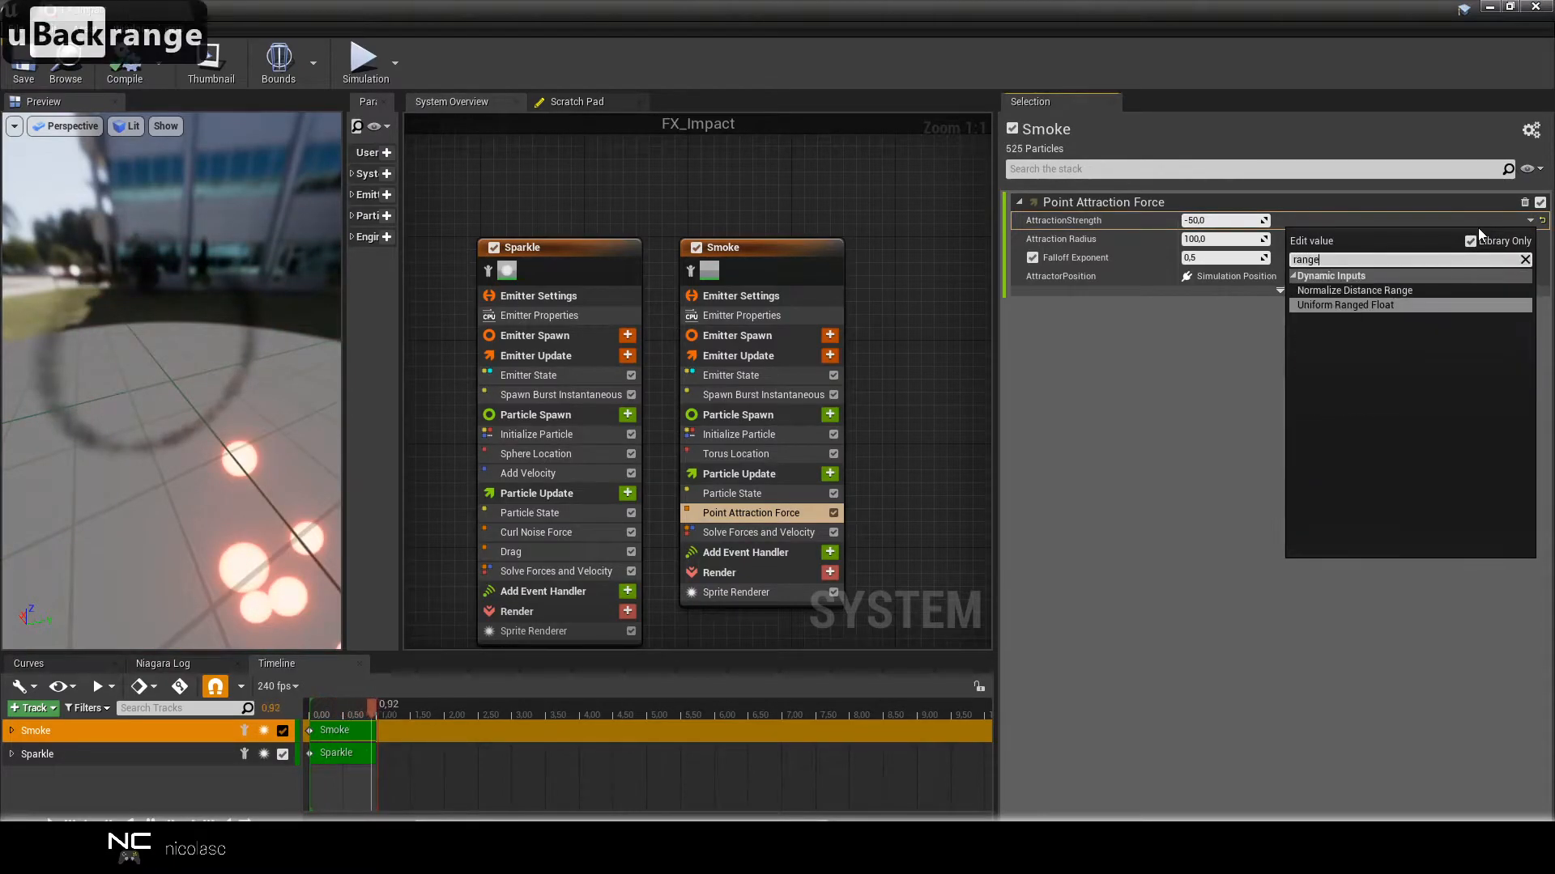
click(1391, 306)
Set the AttractionStrength range to a minimum of -50 and a maximum of -60.
click(1223, 239)
text(-)
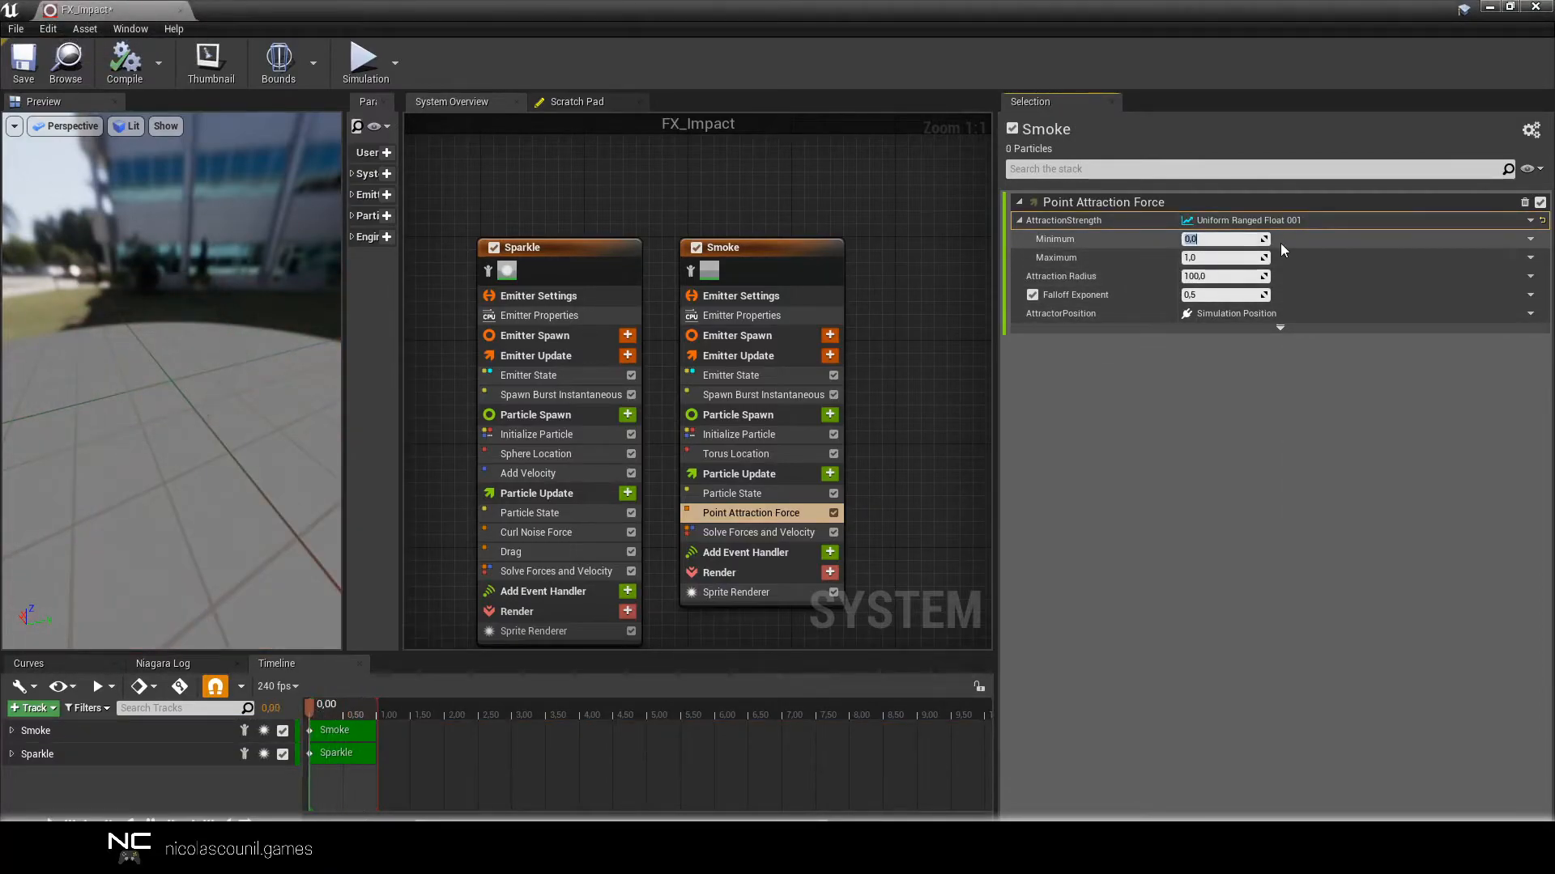
text(50)
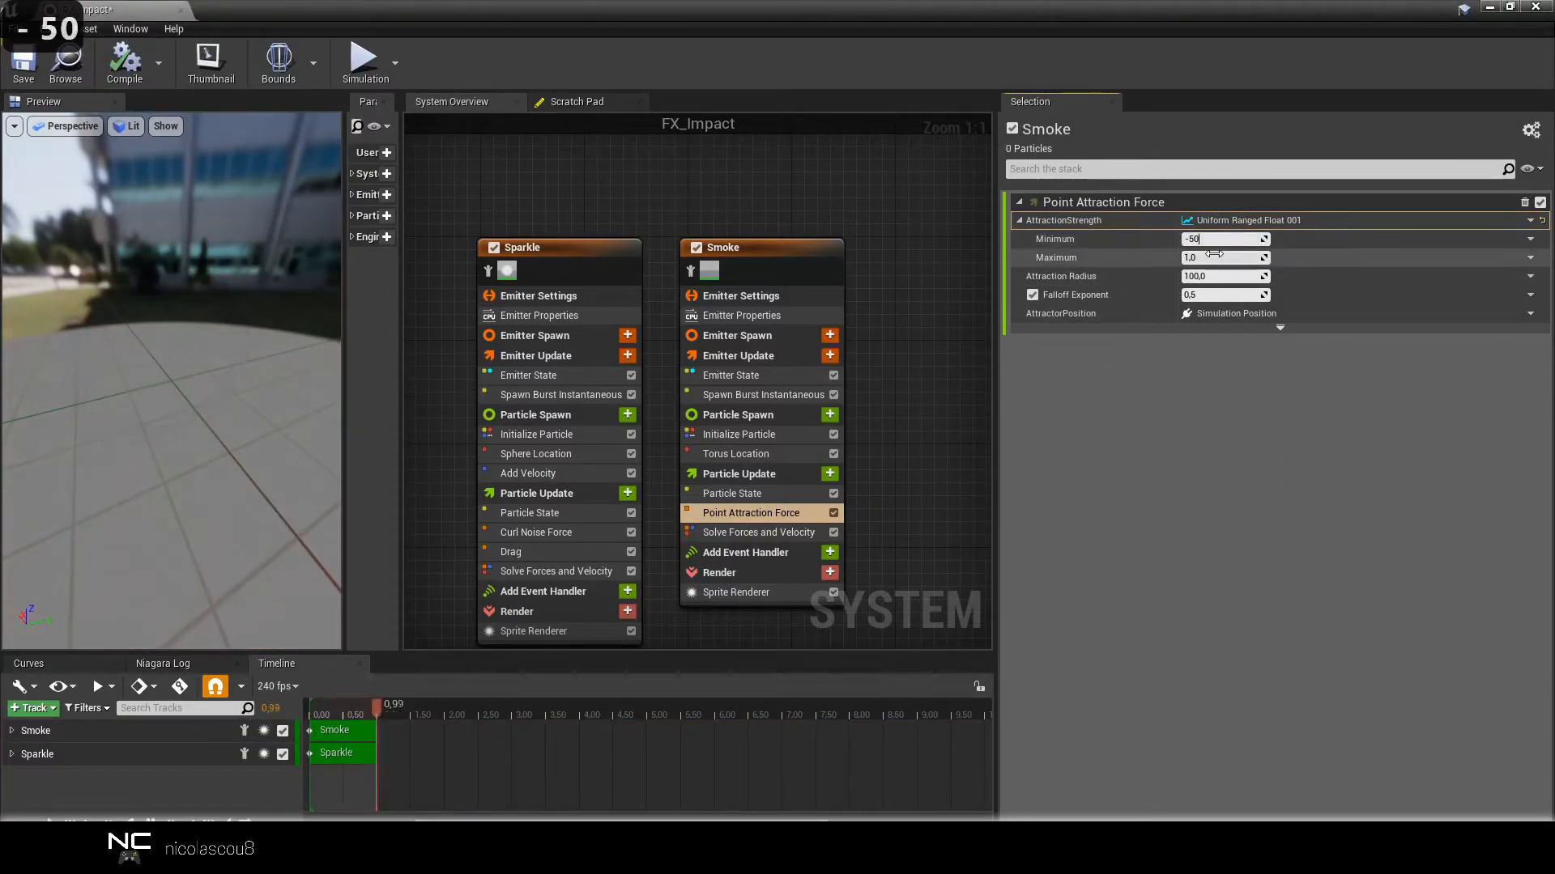
click(1214, 256)
text(-60)
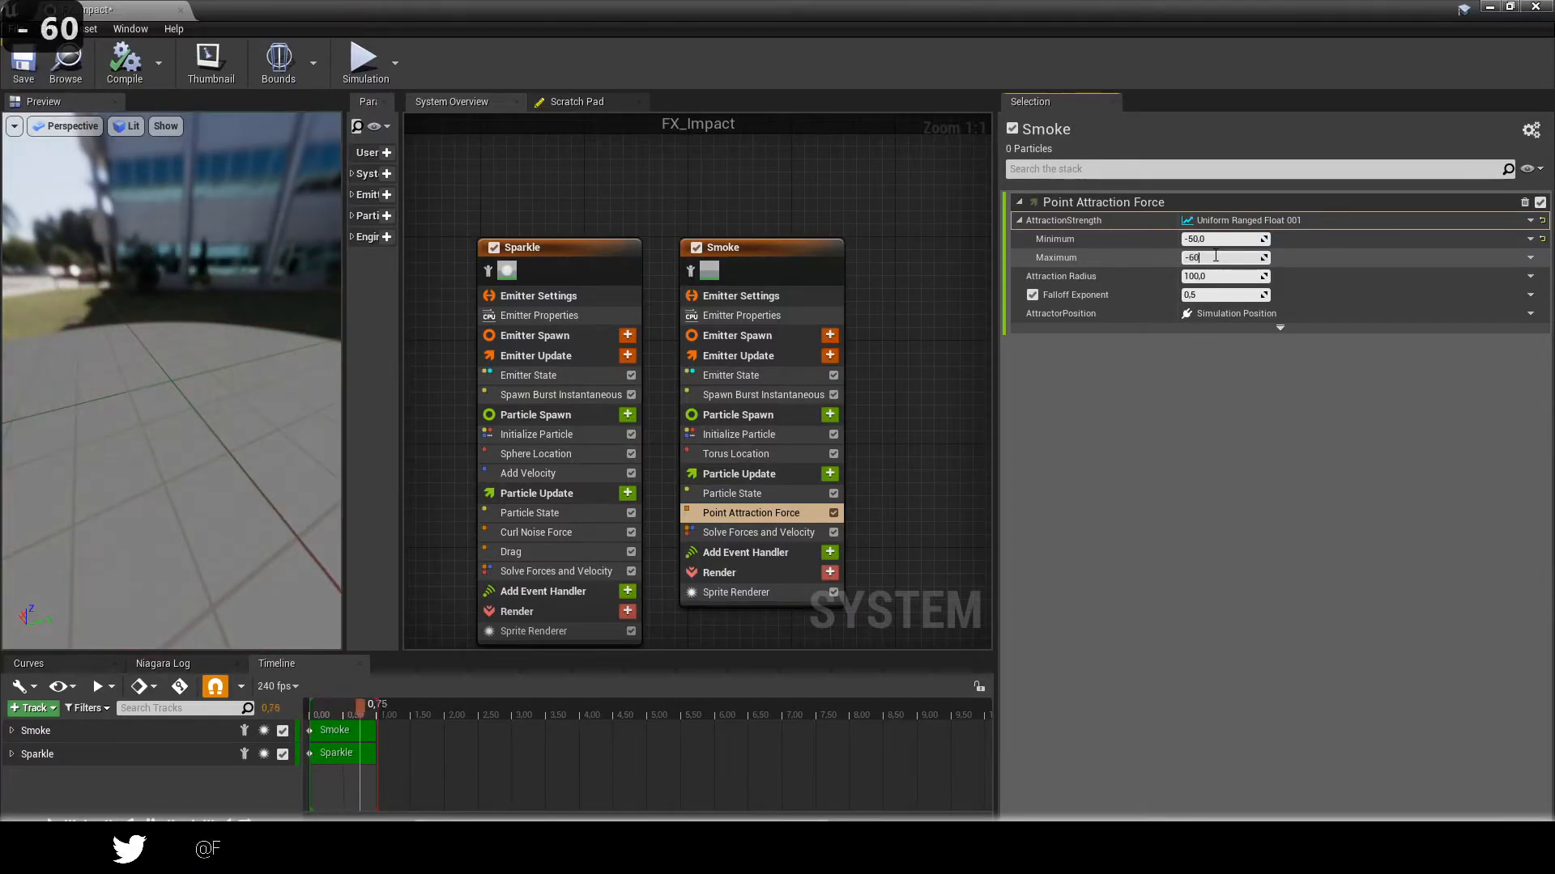
key(Return)
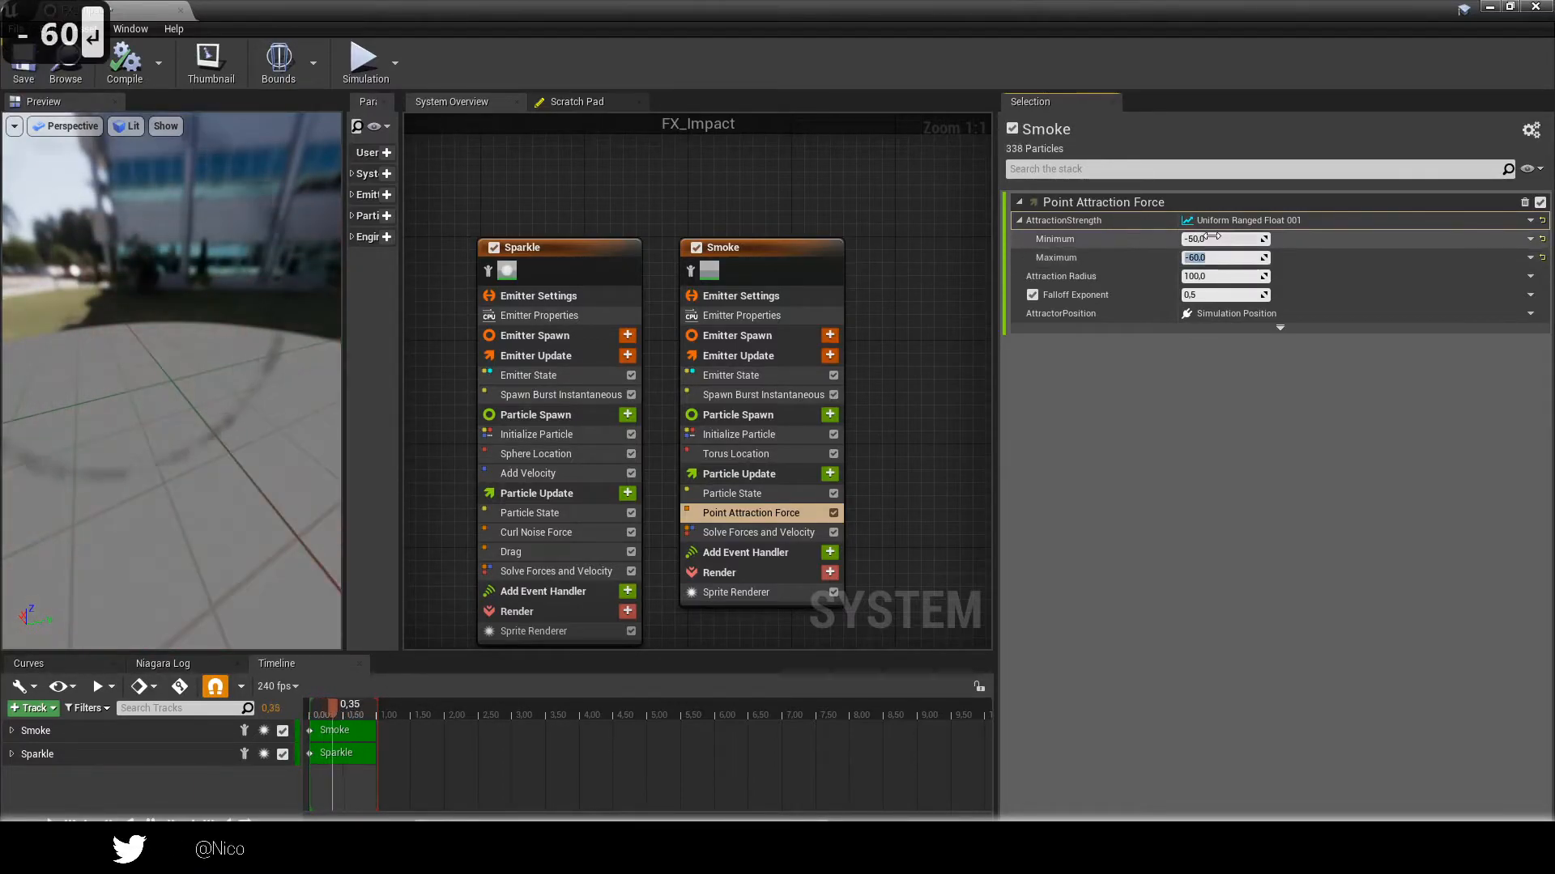
Set the Large Radius of the Smoke emitter's Torus Location to 5 and view the ring from another angle.
click(762, 457)
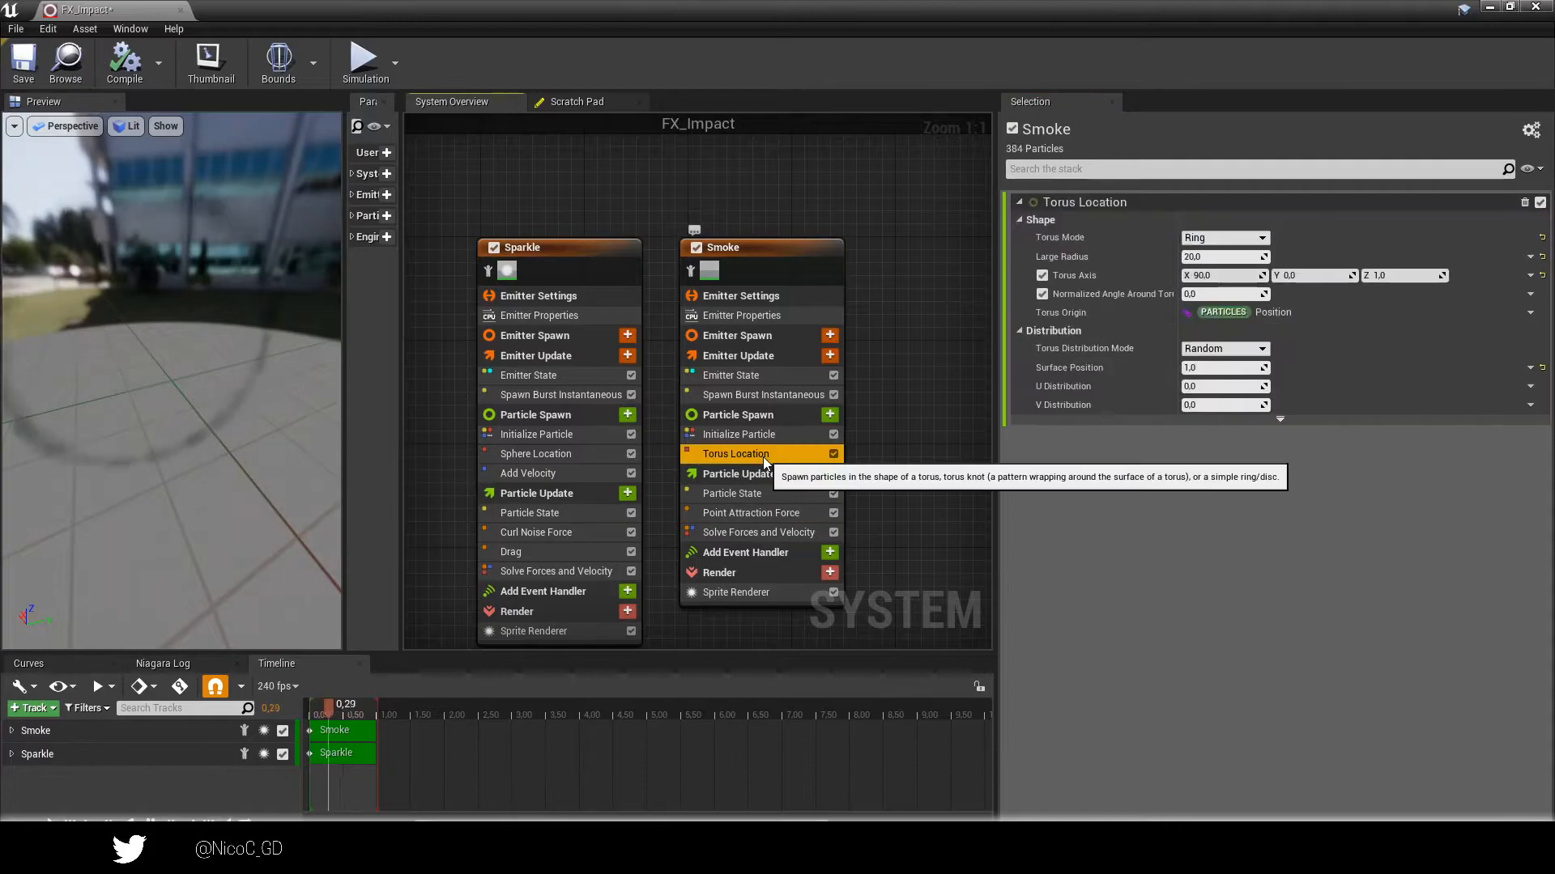
click(1217, 263)
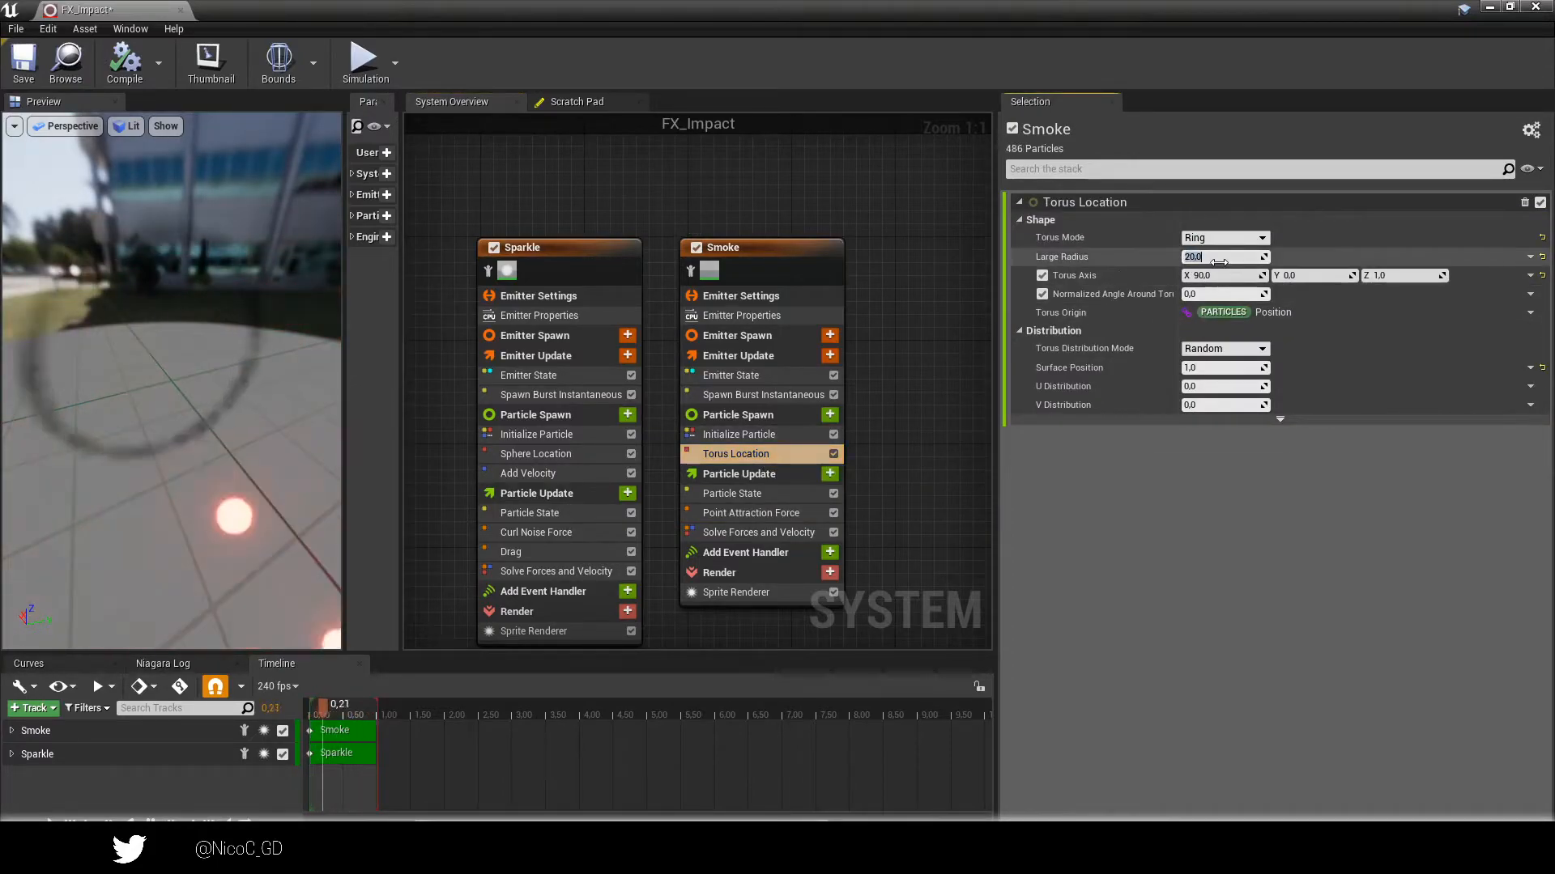
text(5)
key(Return)
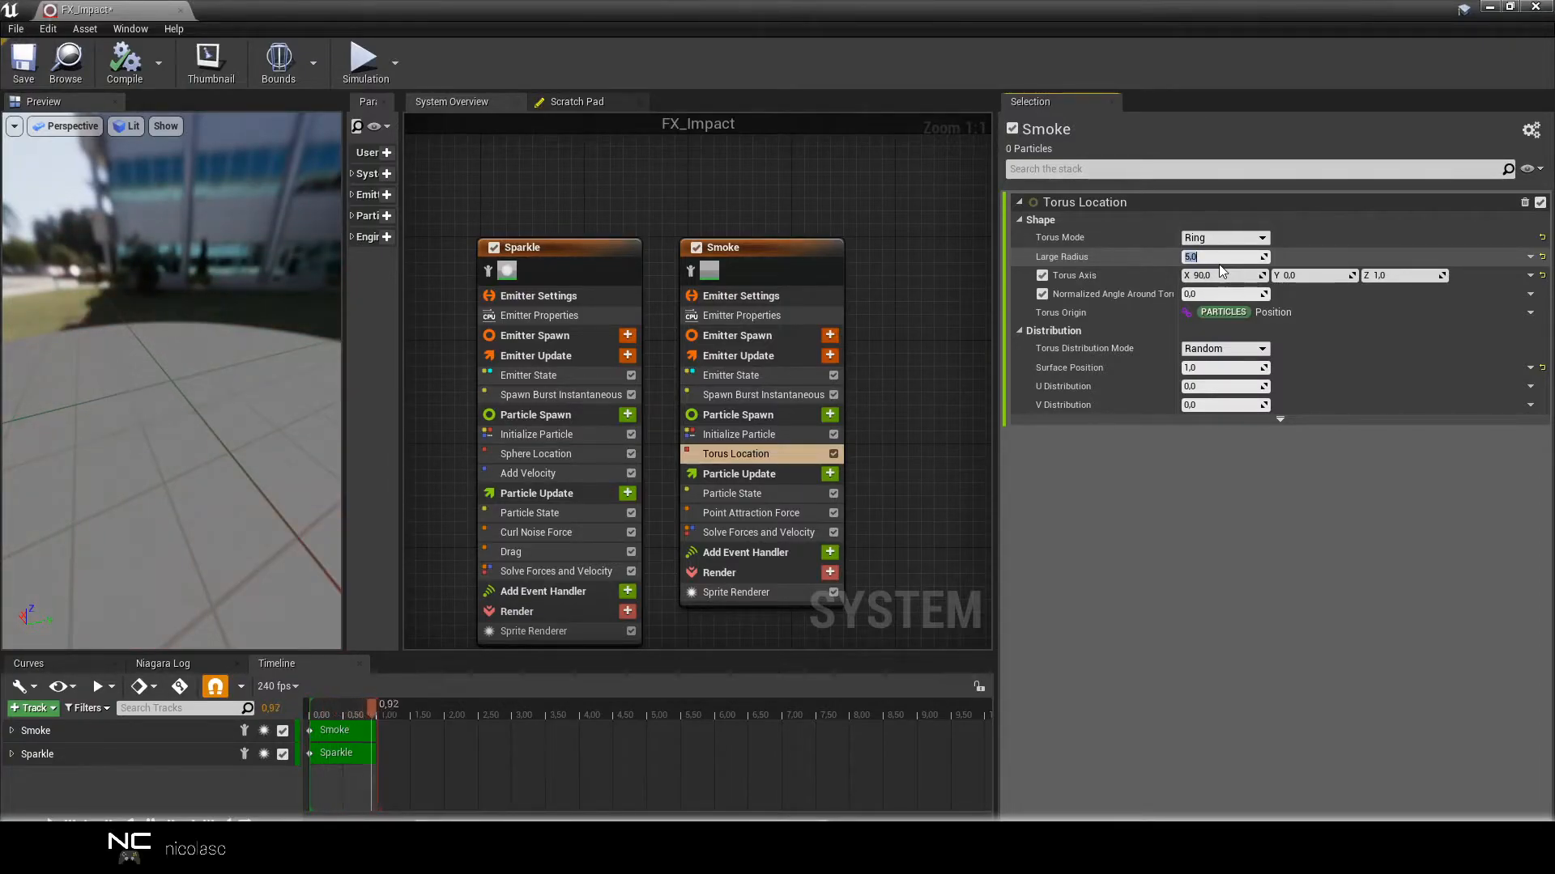
drag(176, 364, 178, 363)
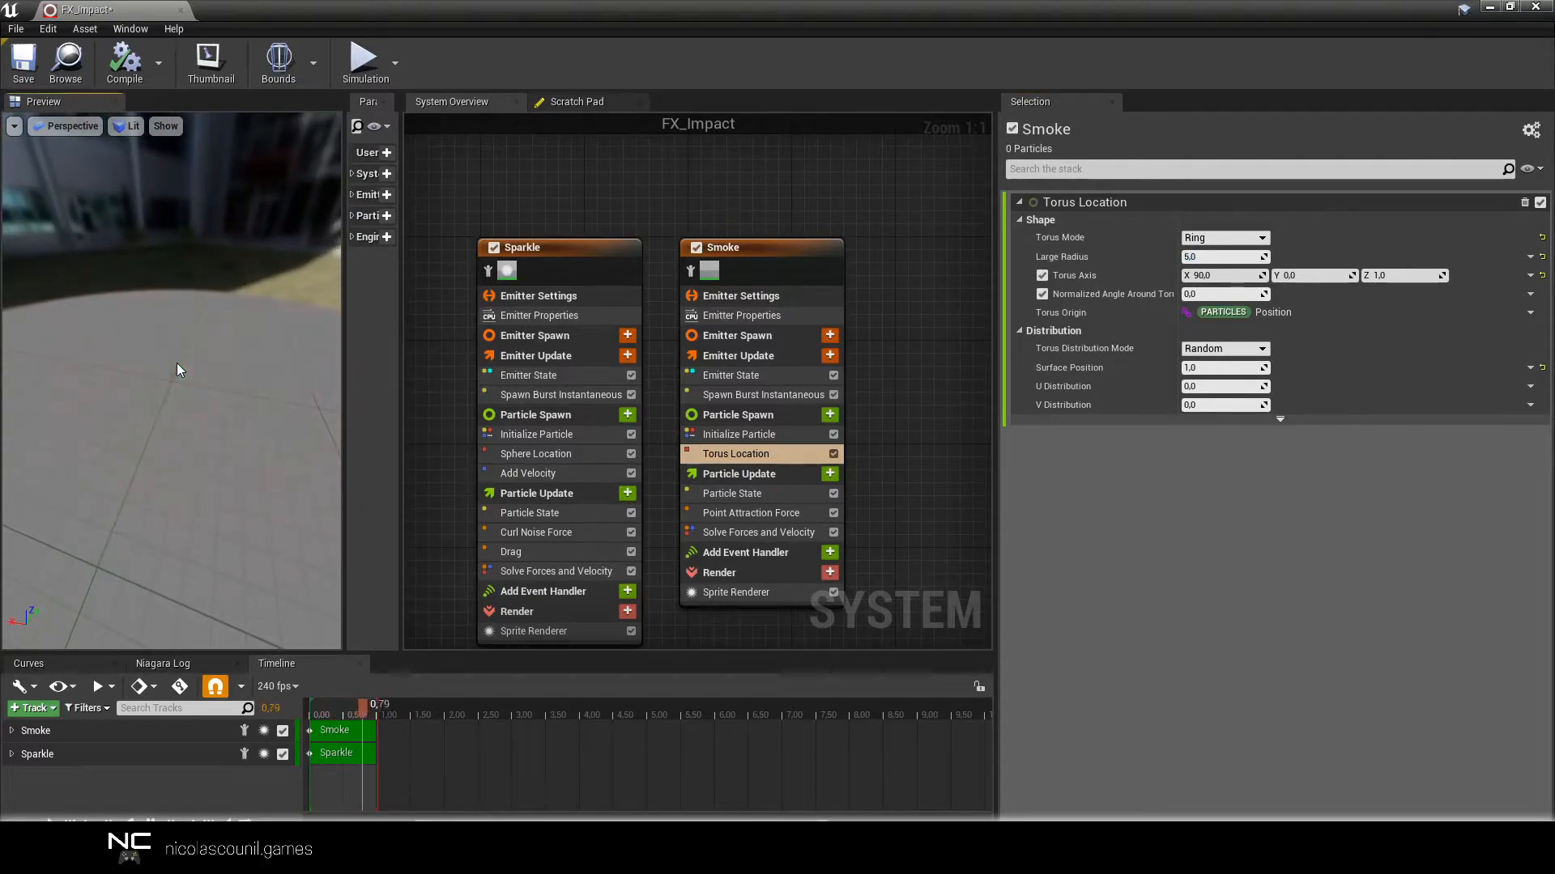
Widen the Smoke emitter's AttractionStrength range in Point Attraction Force by setting its maximum to -200.
click(741, 513)
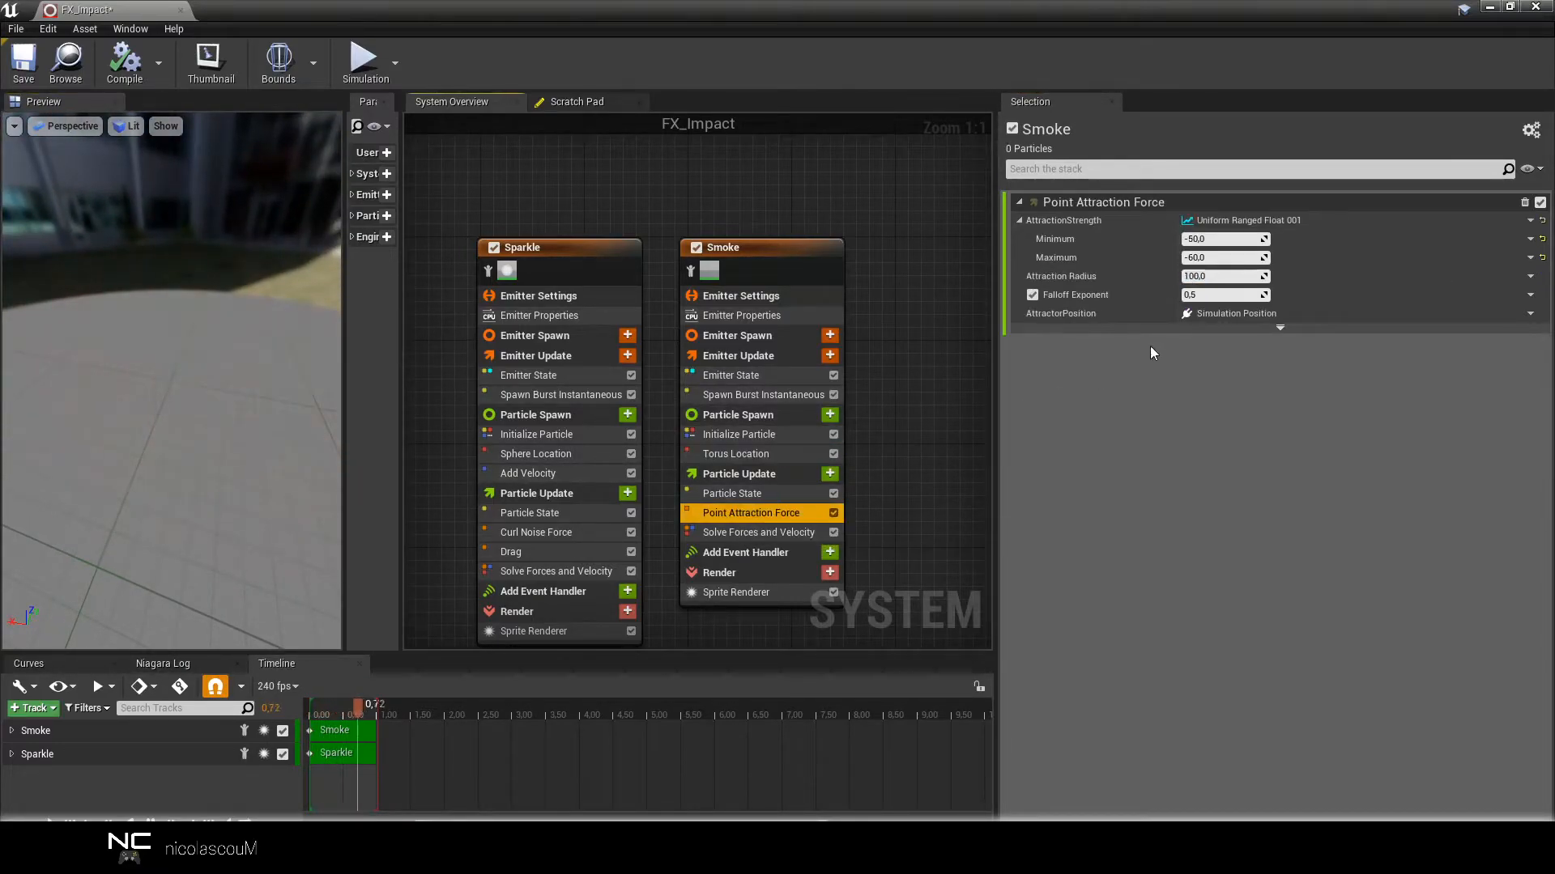
click(1224, 239)
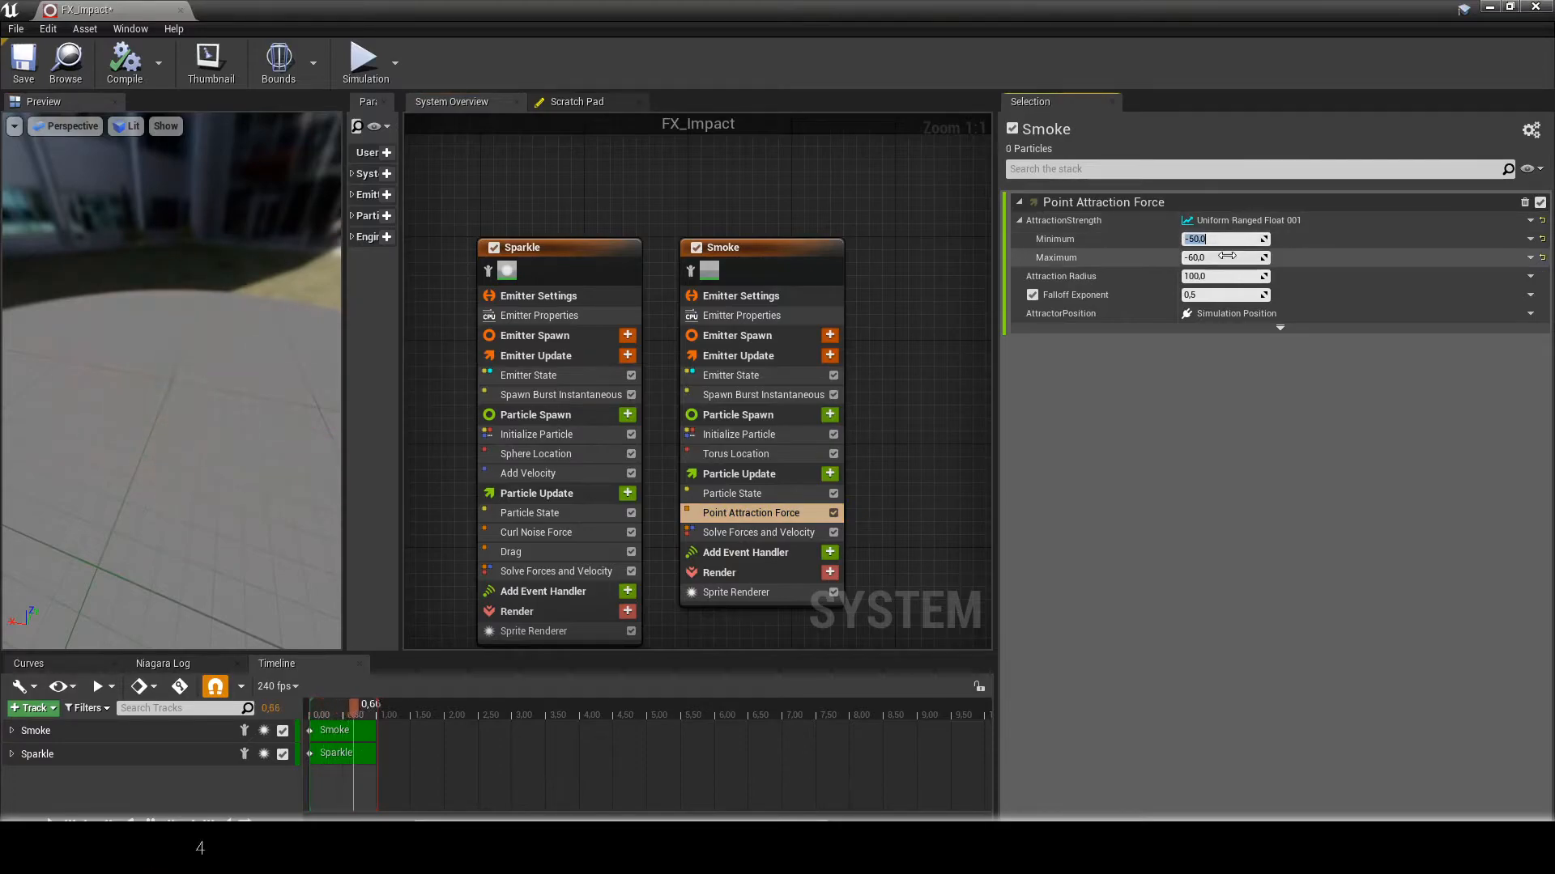
click(1227, 257)
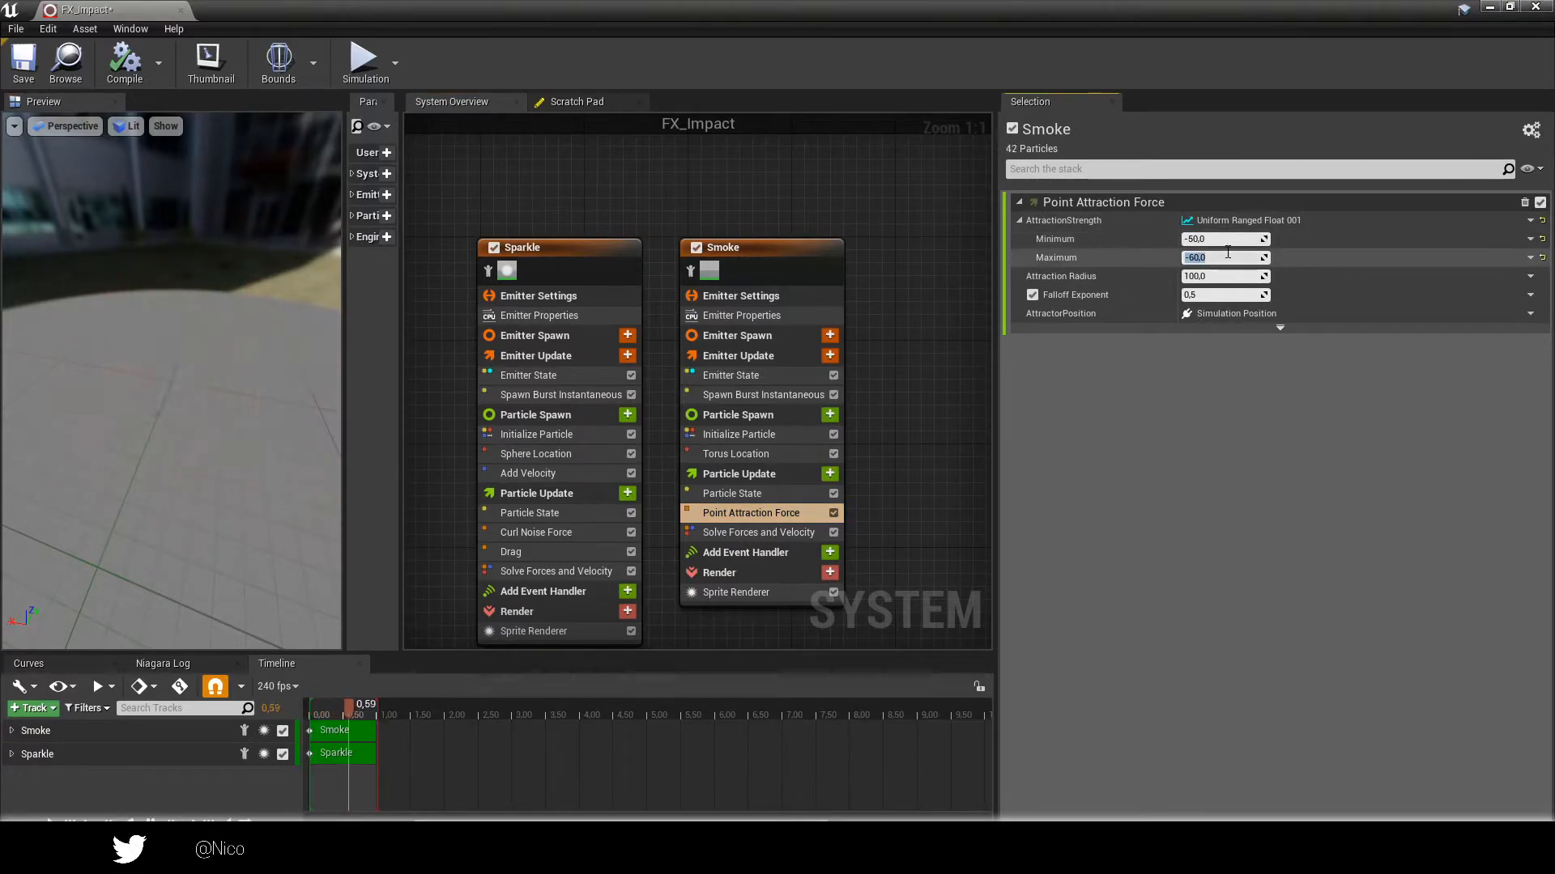
text(-200)
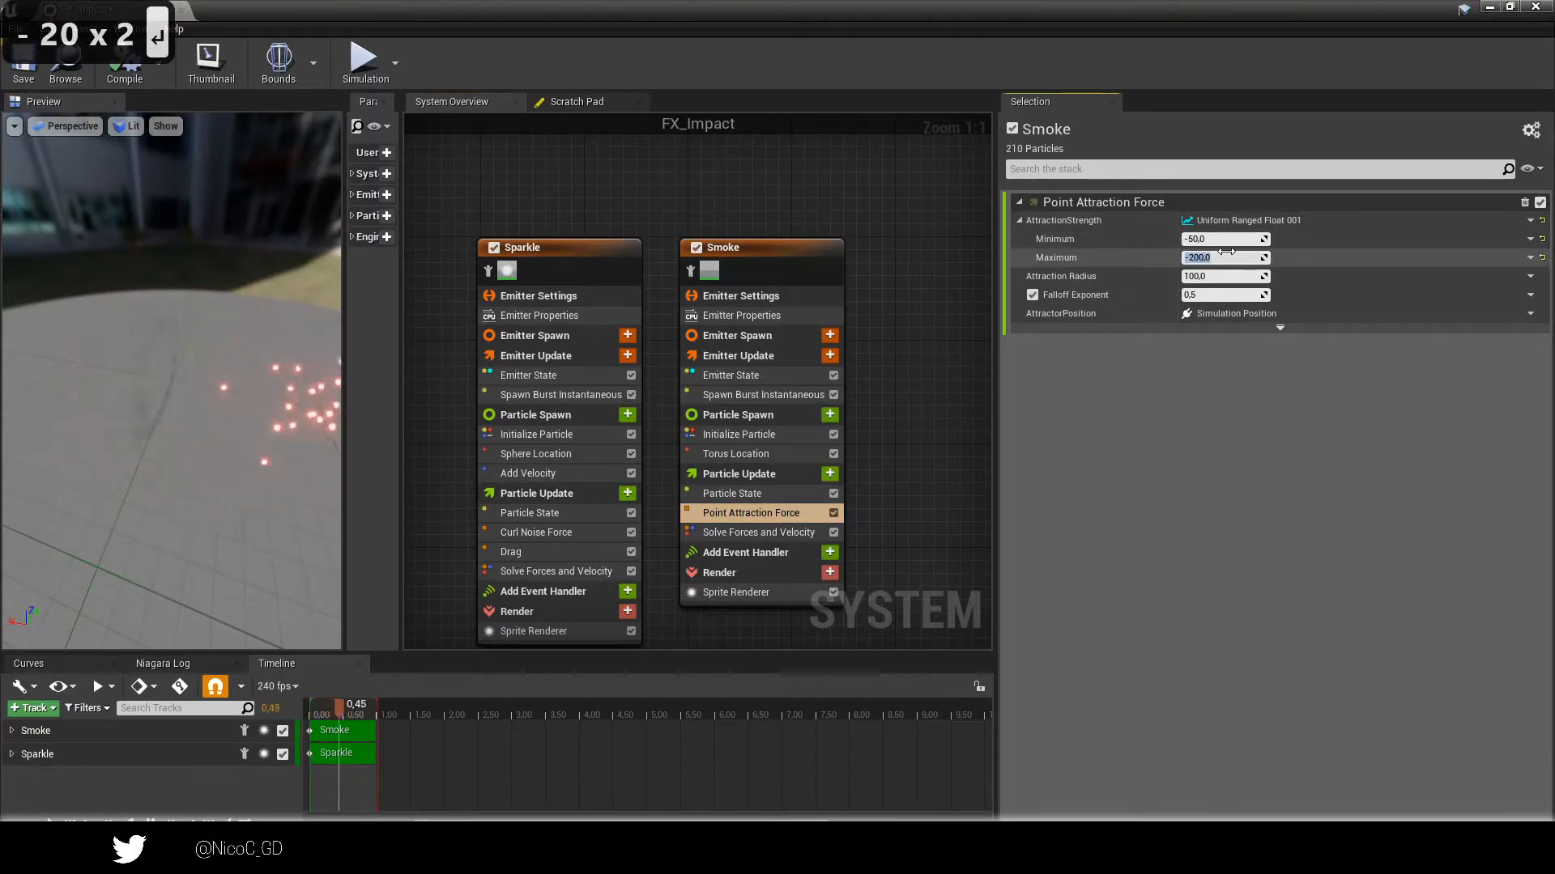
key(Return)
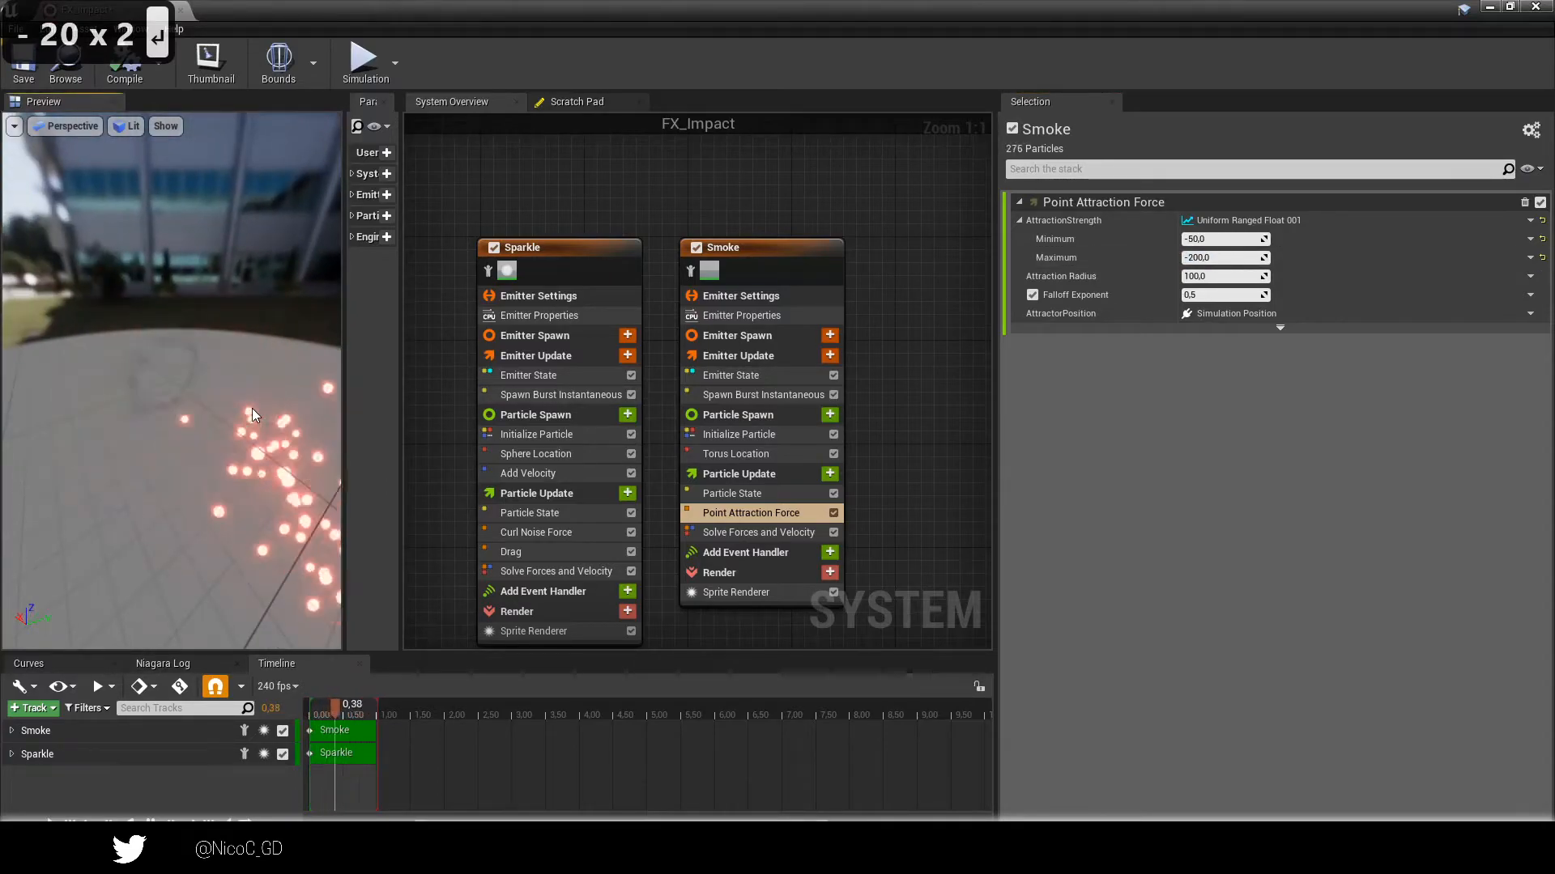
drag(233, 406, 212, 400)
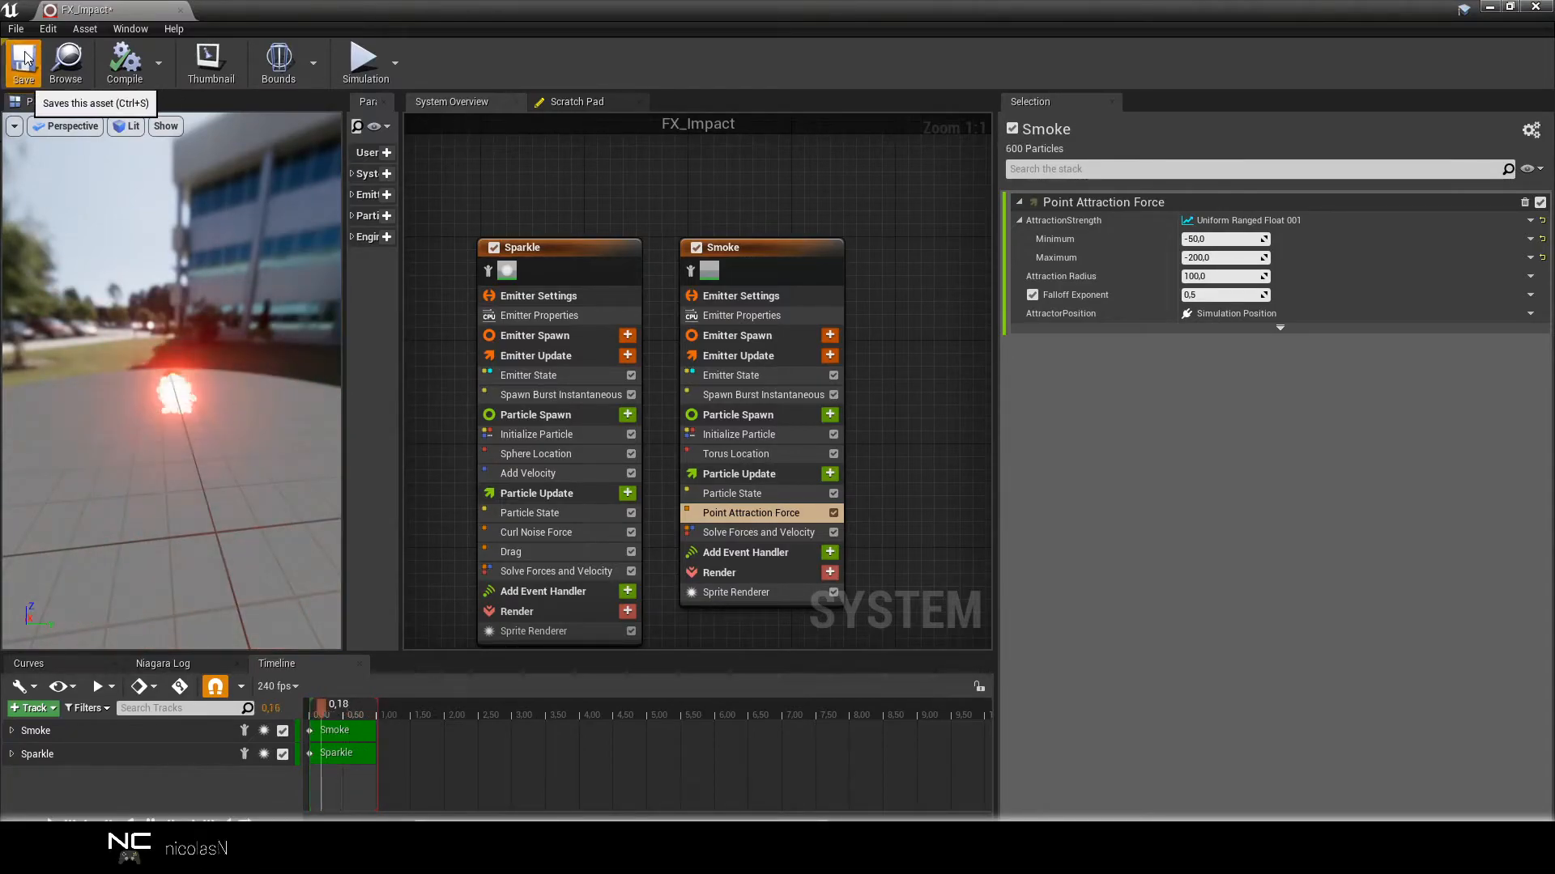
Save the FX_Impact system, inspect the effect from another angle and close its editor.
key(ctrl+shift+s)
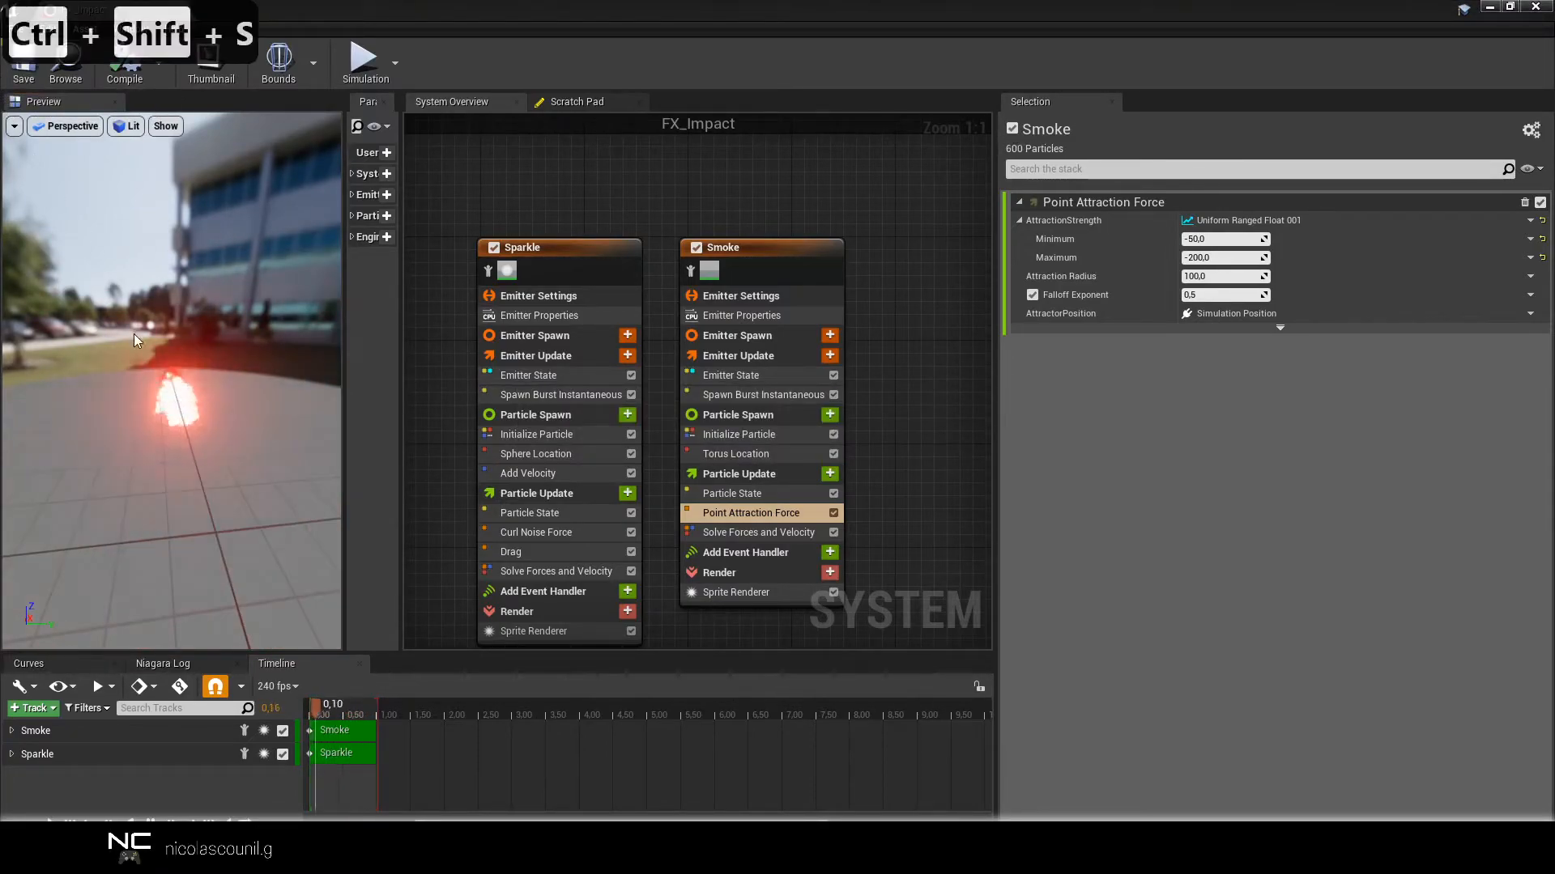
drag(132, 346, 234, 403)
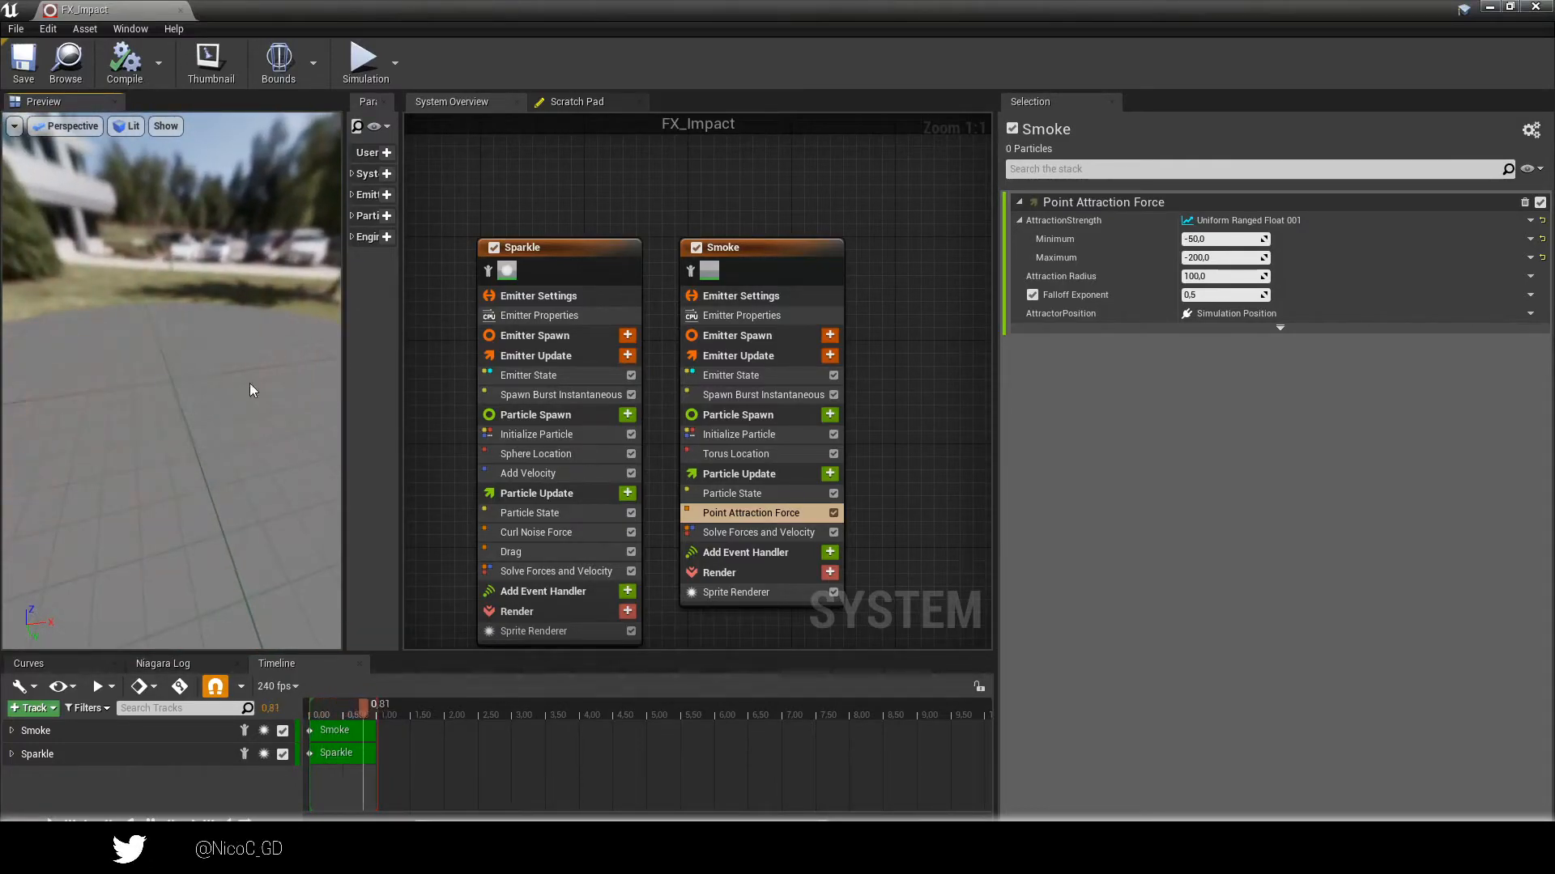
click(1533, 8)
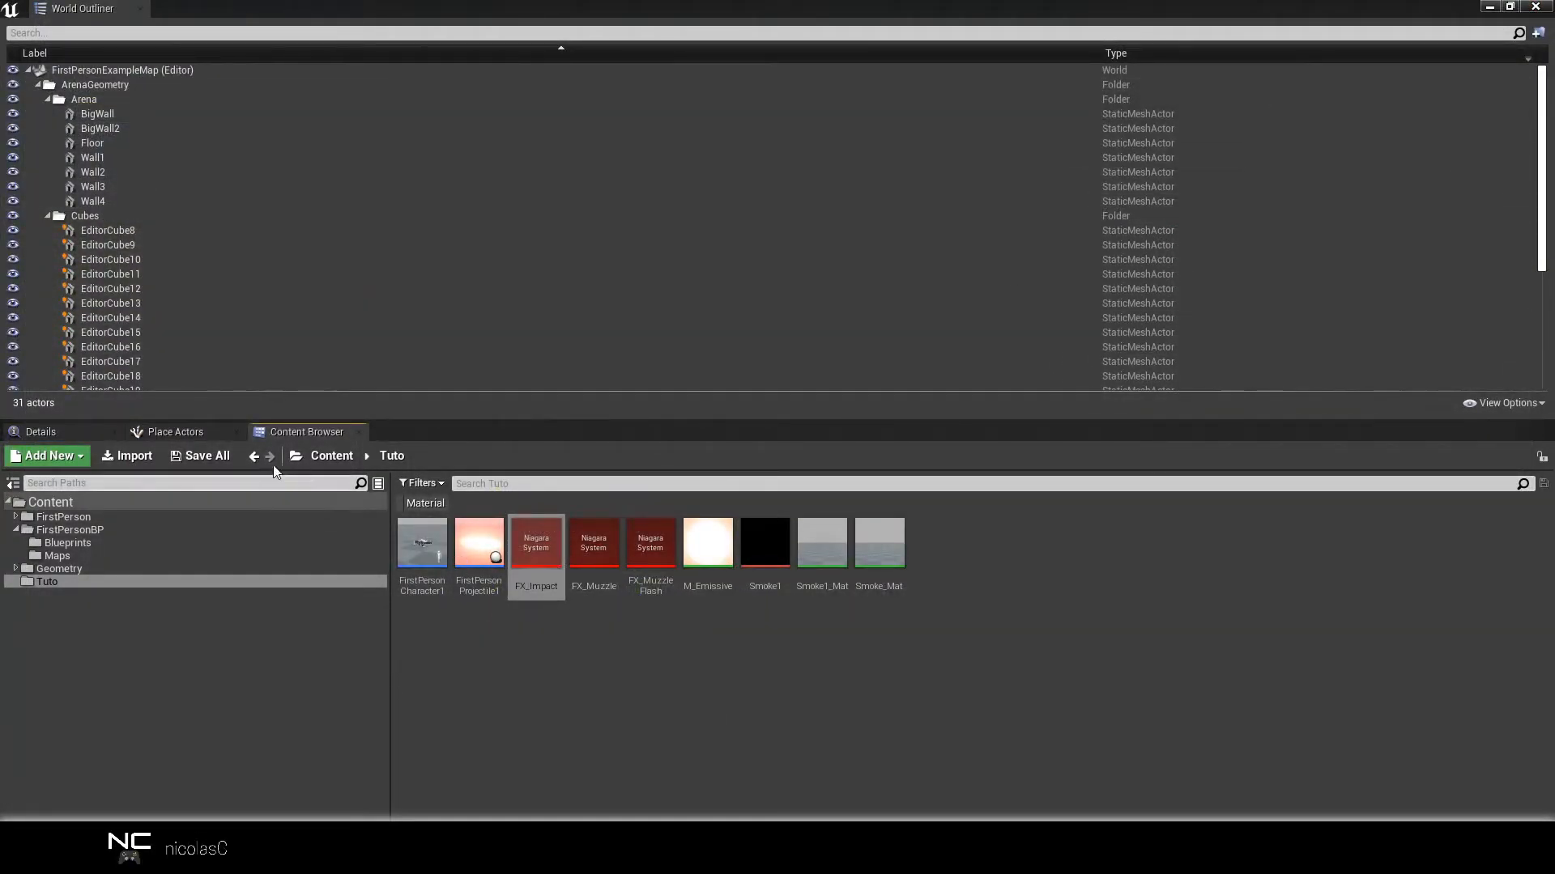
Open the FirstPersonProjectile blueprint from the Blueprints folder inside FirstPersonBP.
click(332, 456)
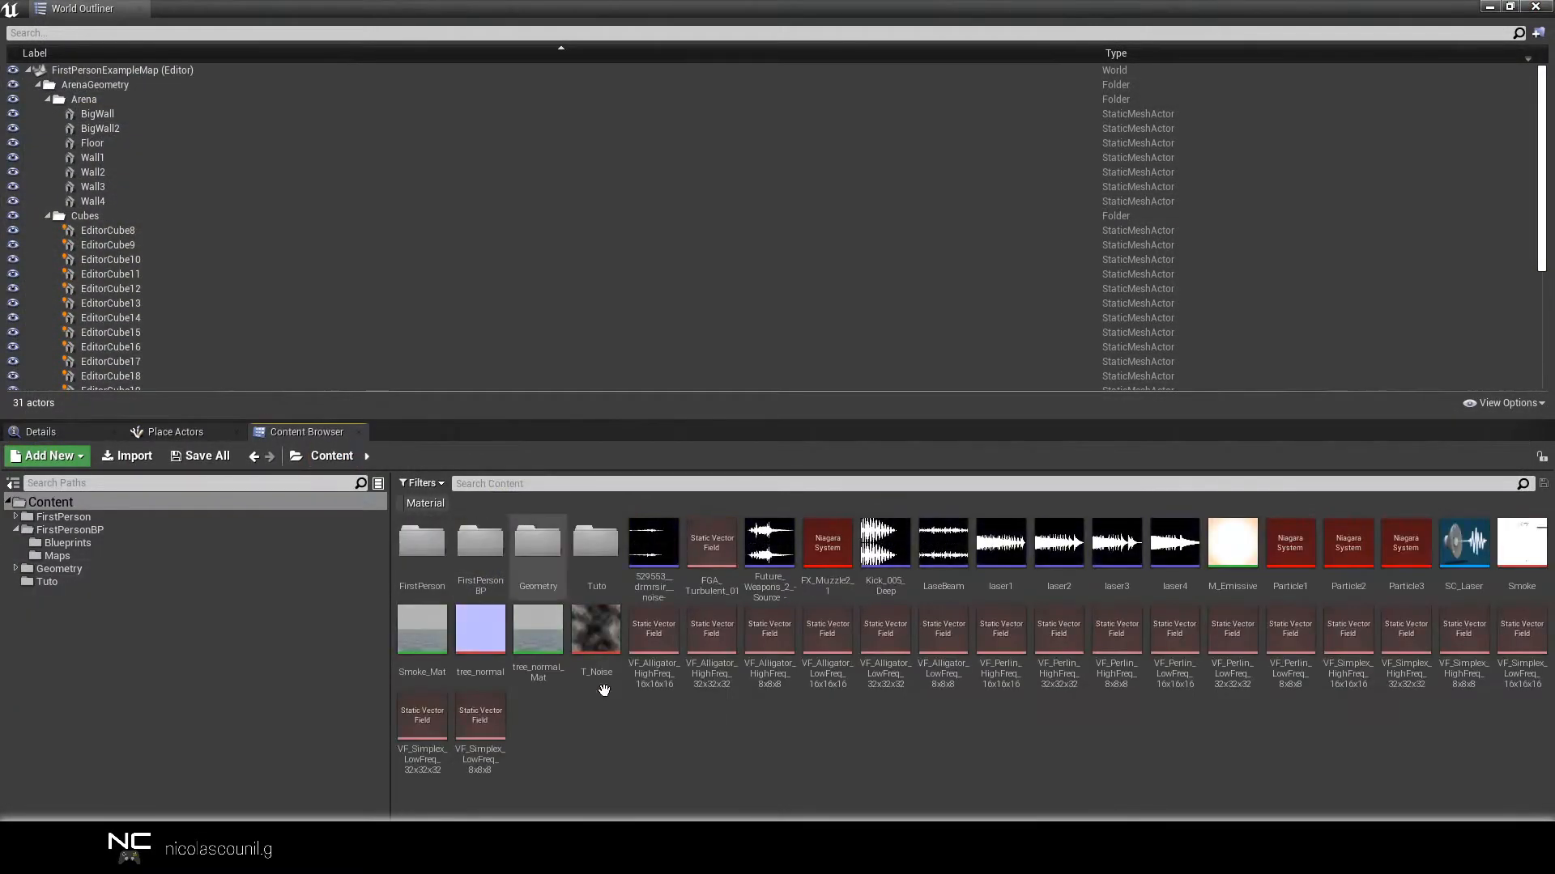
double_click(480, 541)
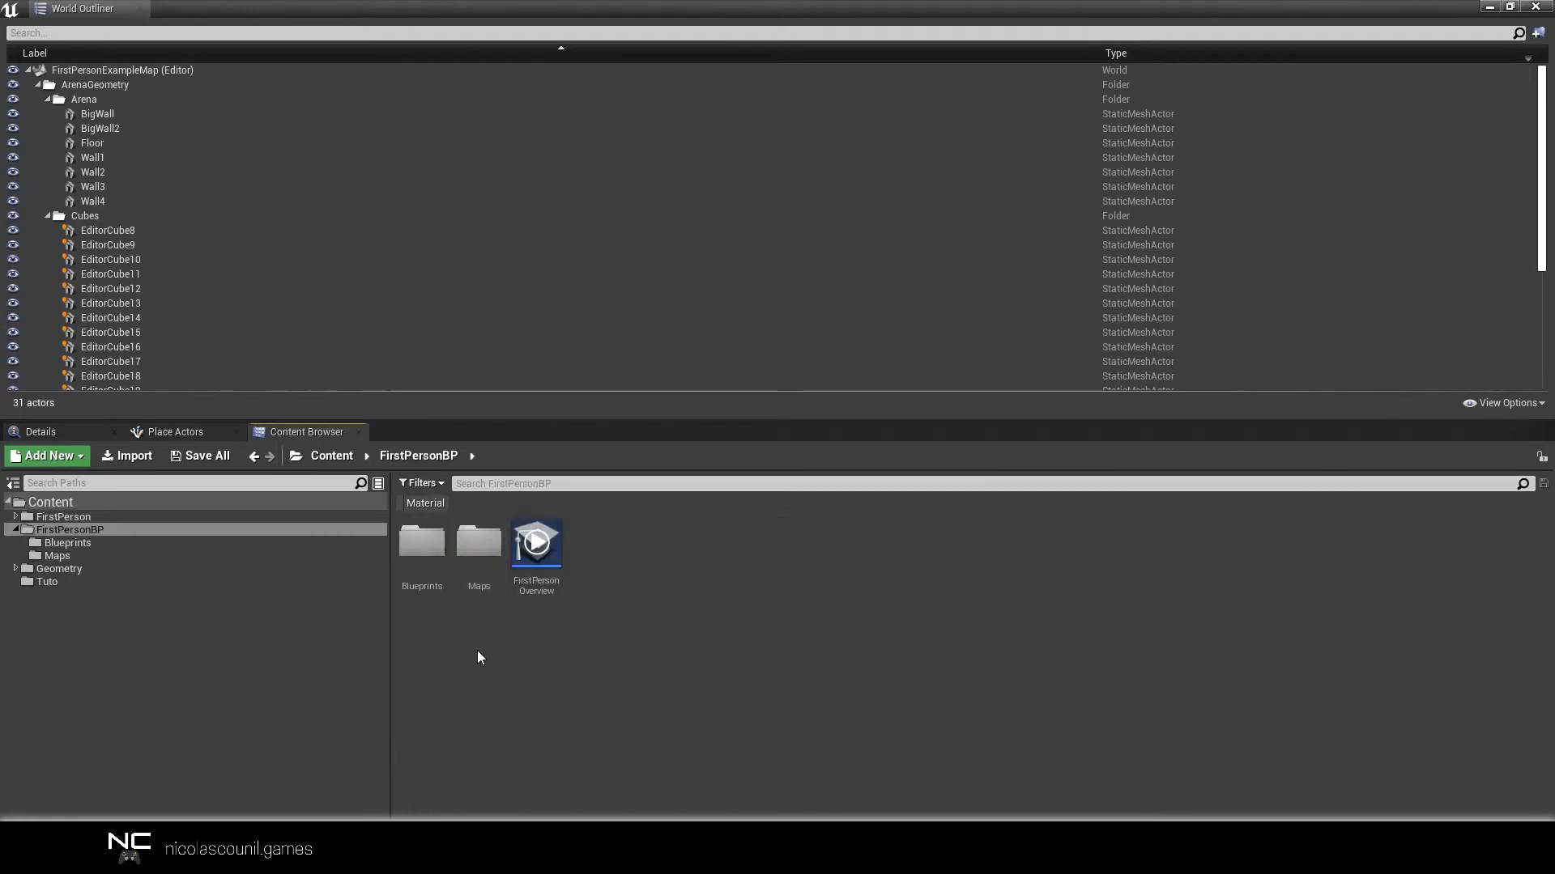
double_click(422, 541)
double_click(423, 589)
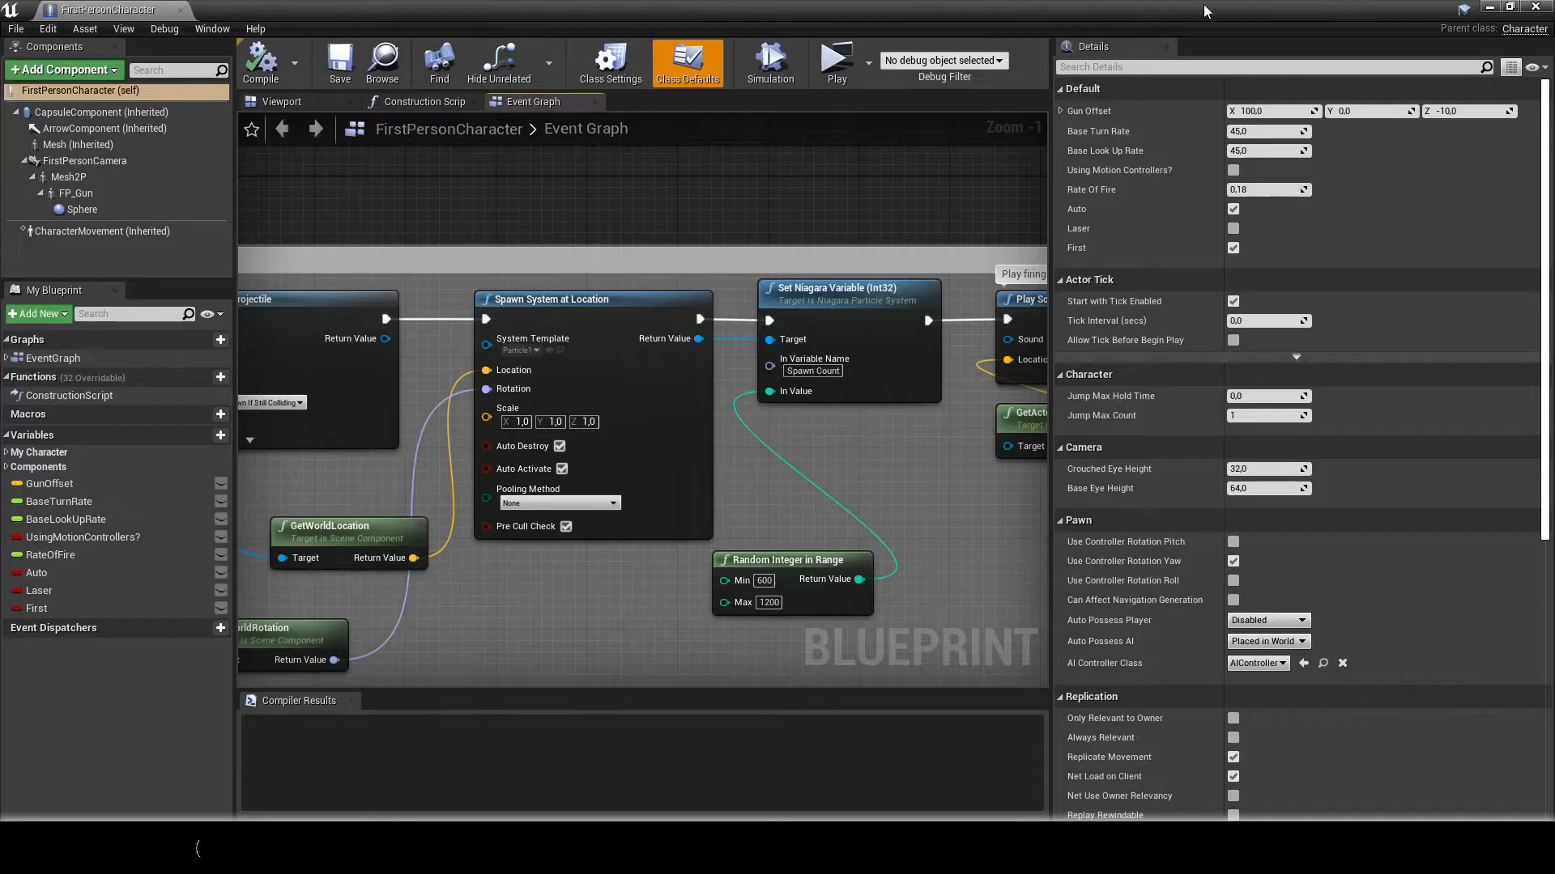
click(1489, 7)
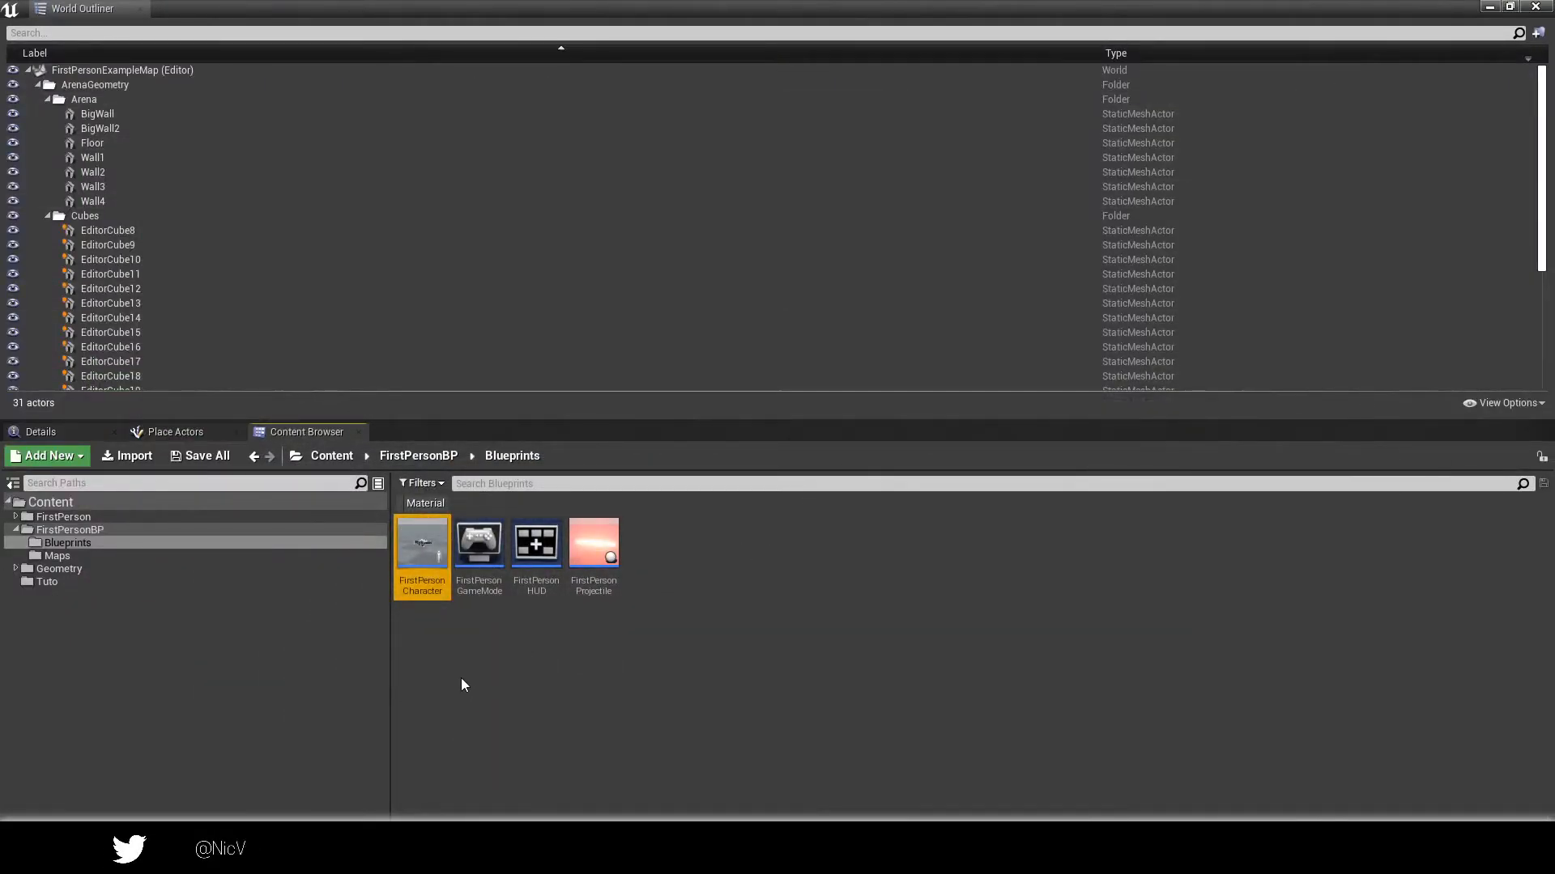
double_click(603, 583)
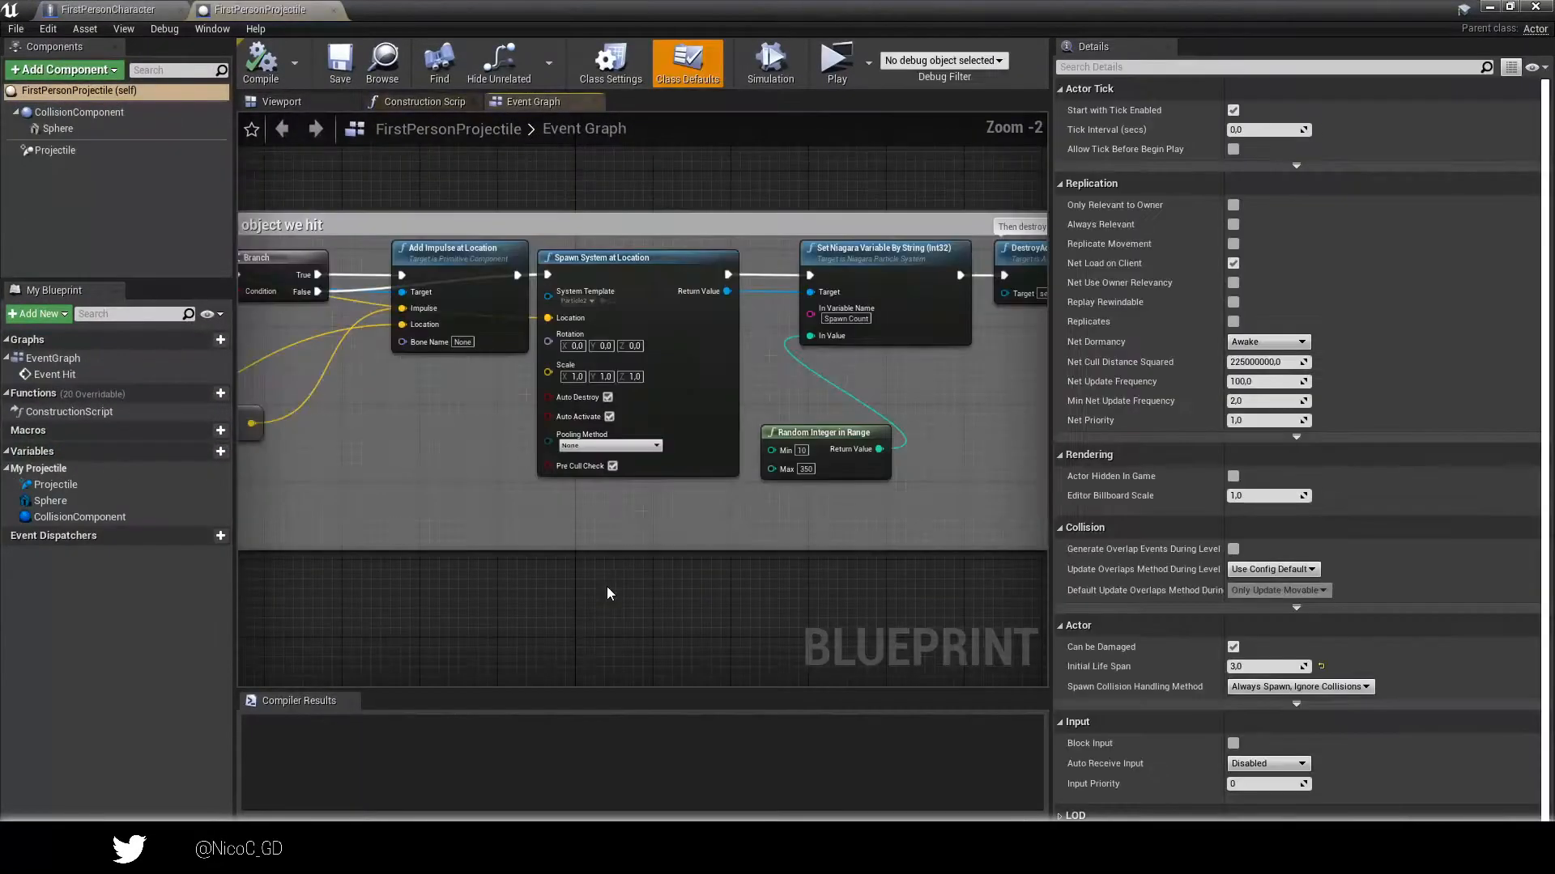
Delete the Set Niagara Variable and Random Integer in Range nodes from the projectile's Event Graph.
scroll(737, 529, down, 3)
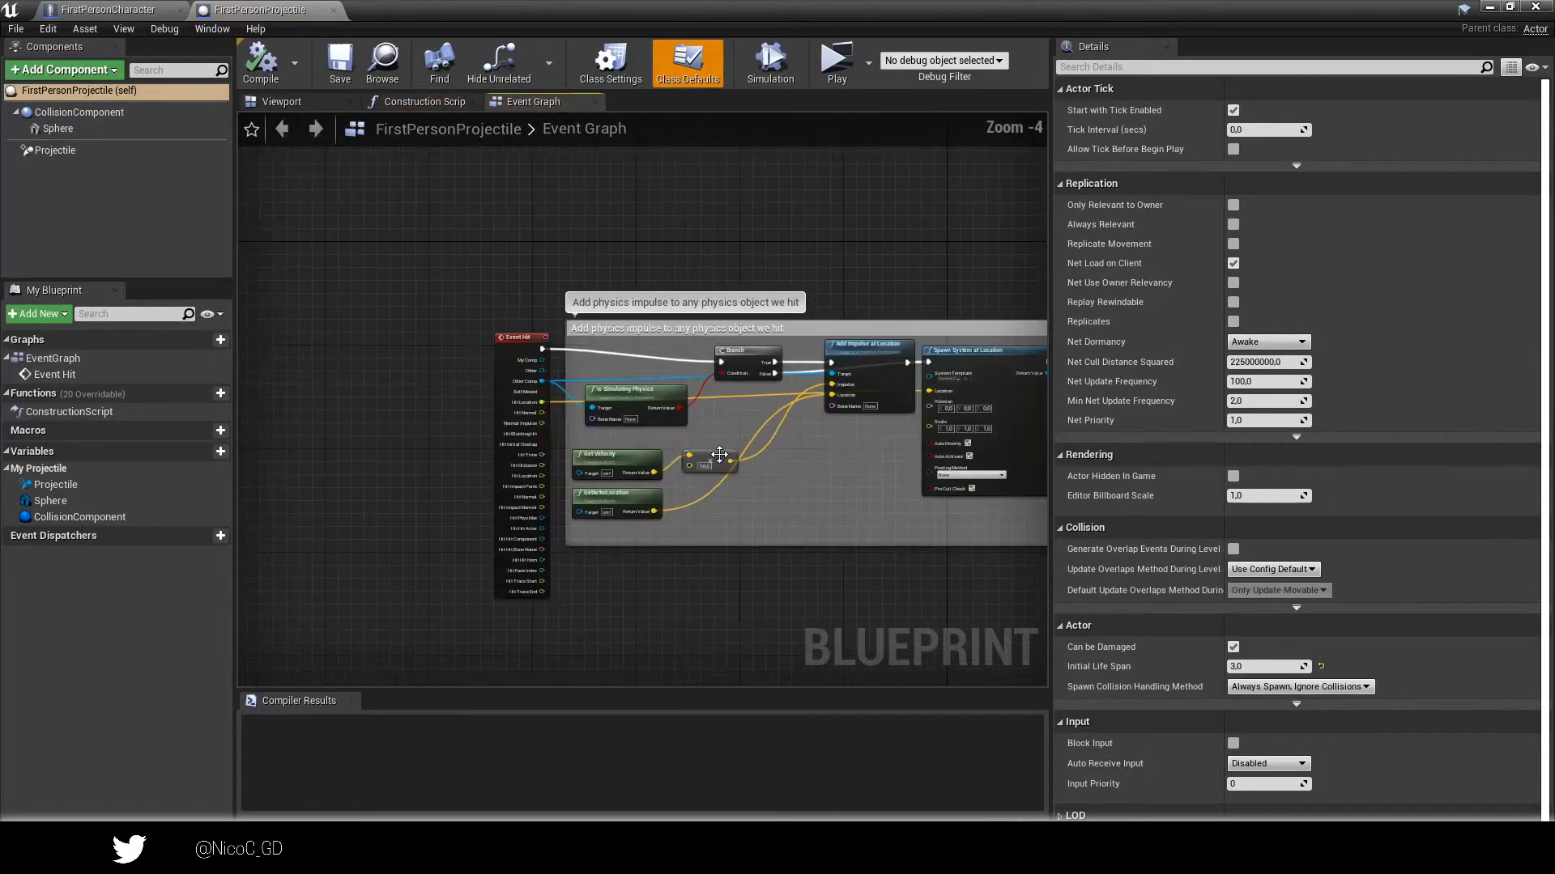
right_drag(719, 455, 573, 401)
right_drag(595, 487, 577, 427)
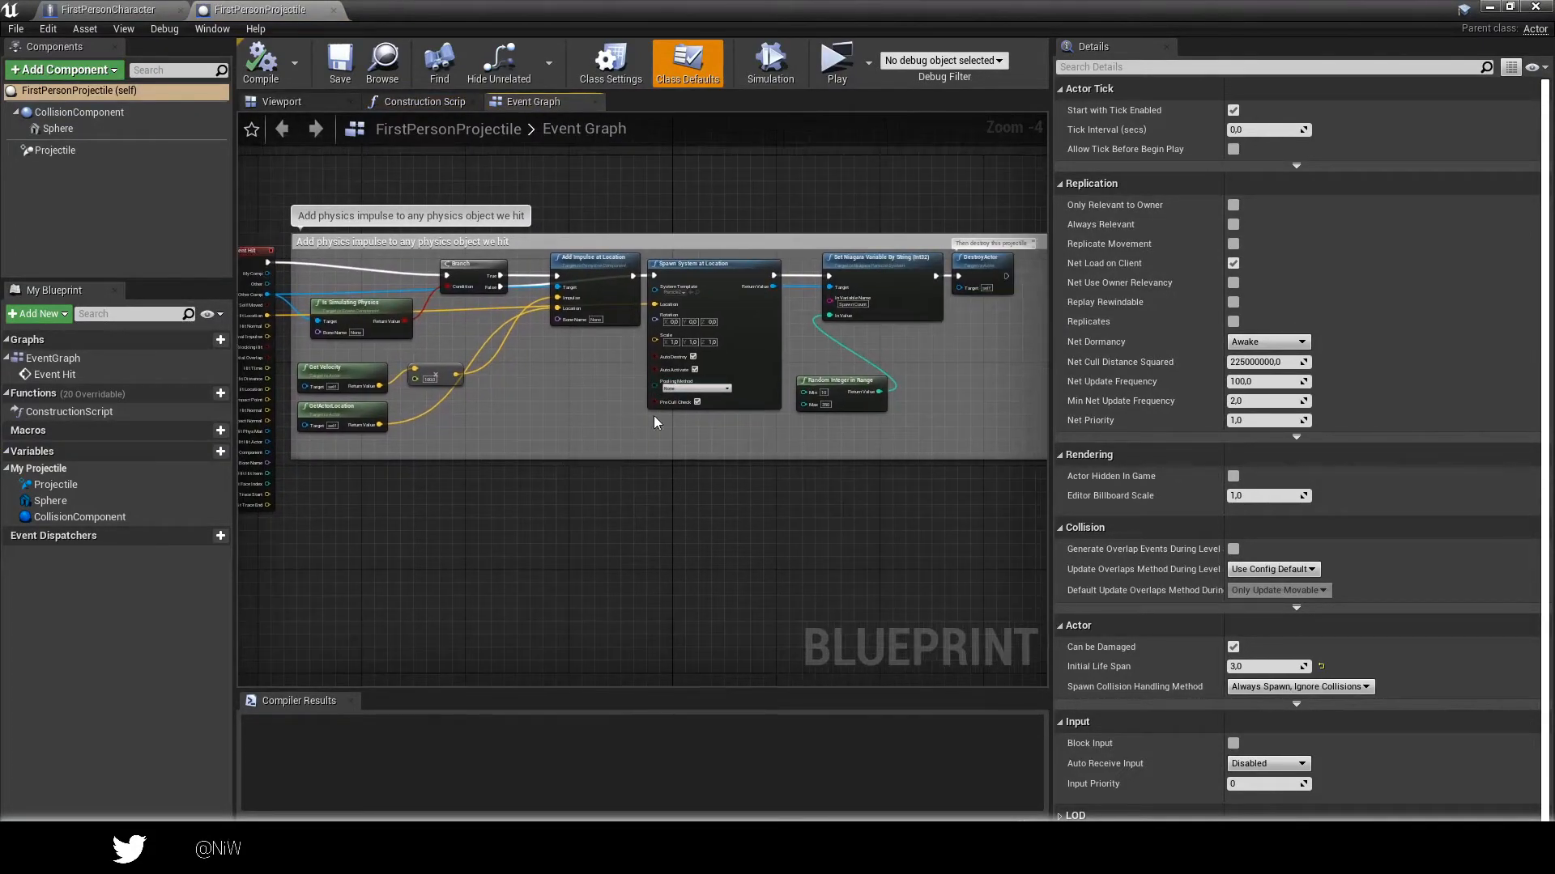
drag(835, 422, 855, 302)
key(Delete)
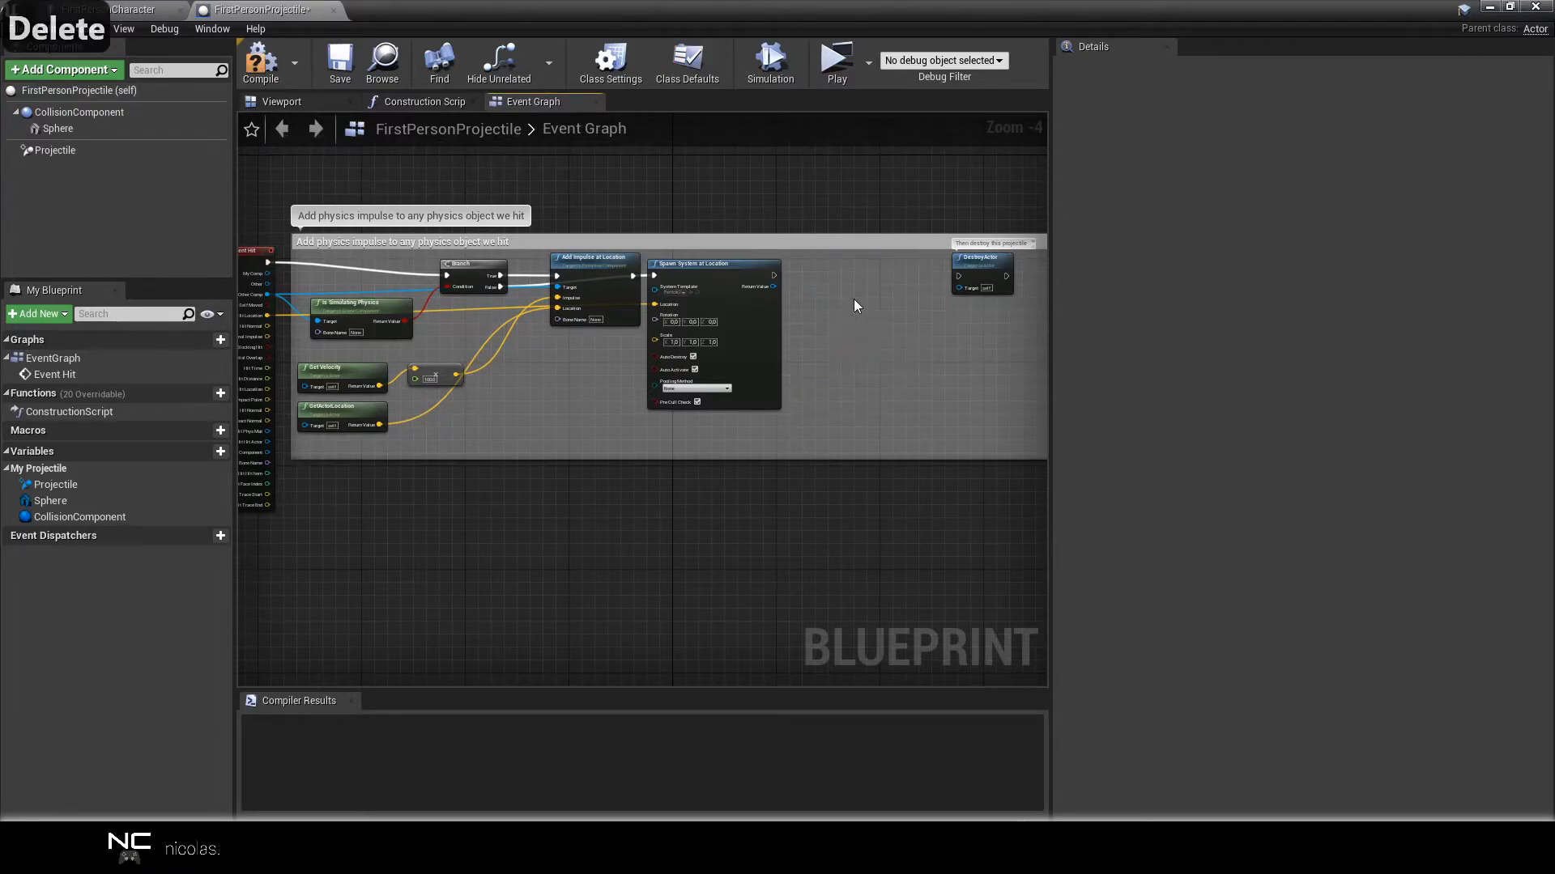
Connect the existing Spawn System at Location node to DestroyActor and move it further from Add Impulse at Location.
scroll(843, 279, up, 2)
right_drag(764, 279, 646, 288)
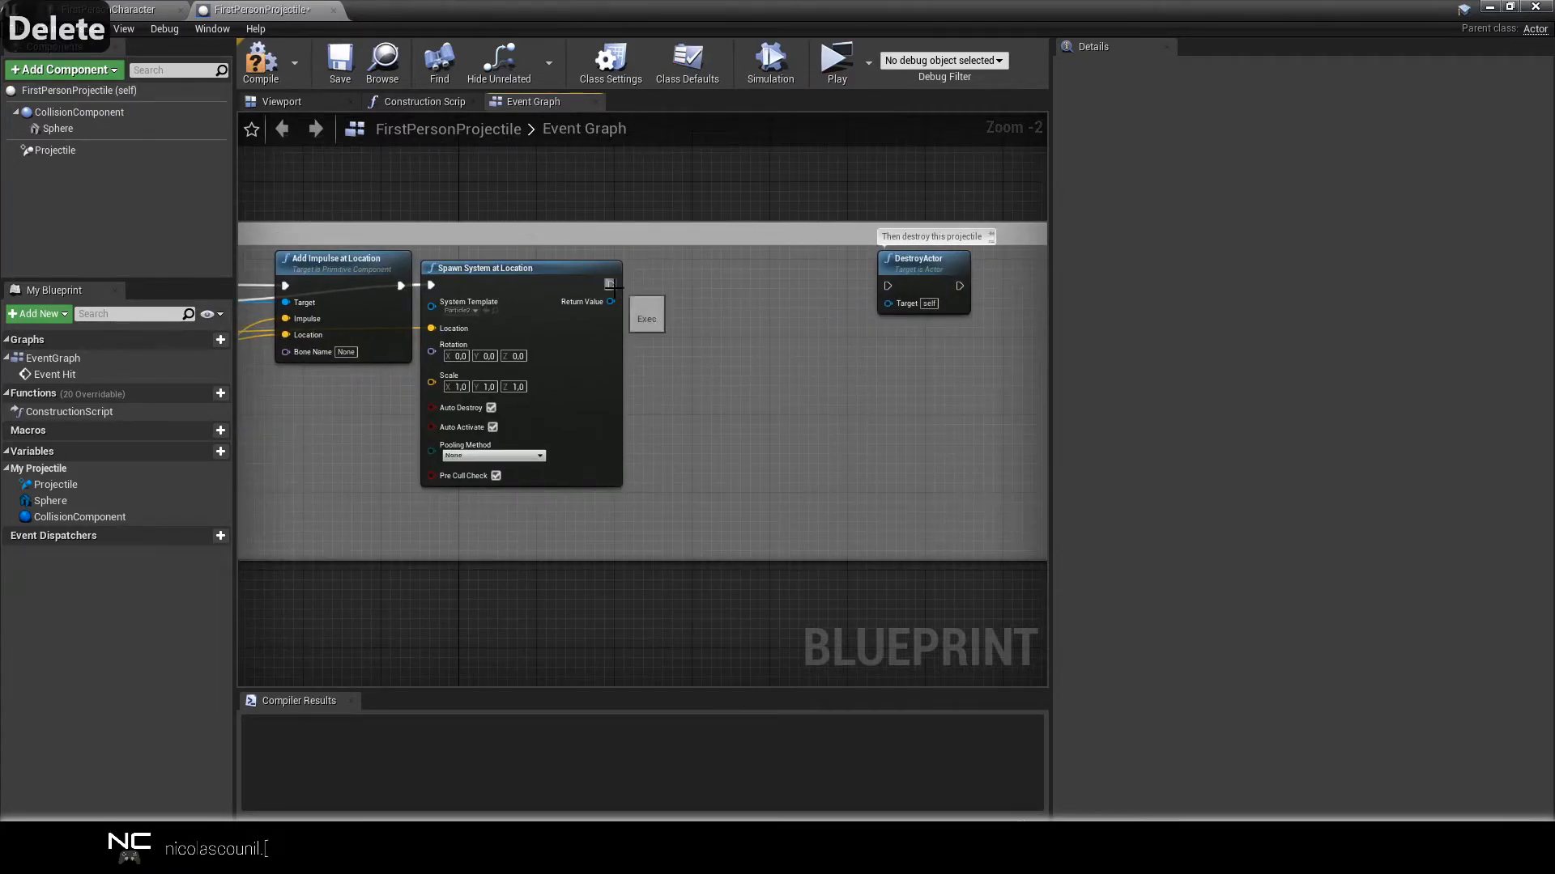
drag(886, 283, 888, 285)
right_drag(897, 285, 1013, 272)
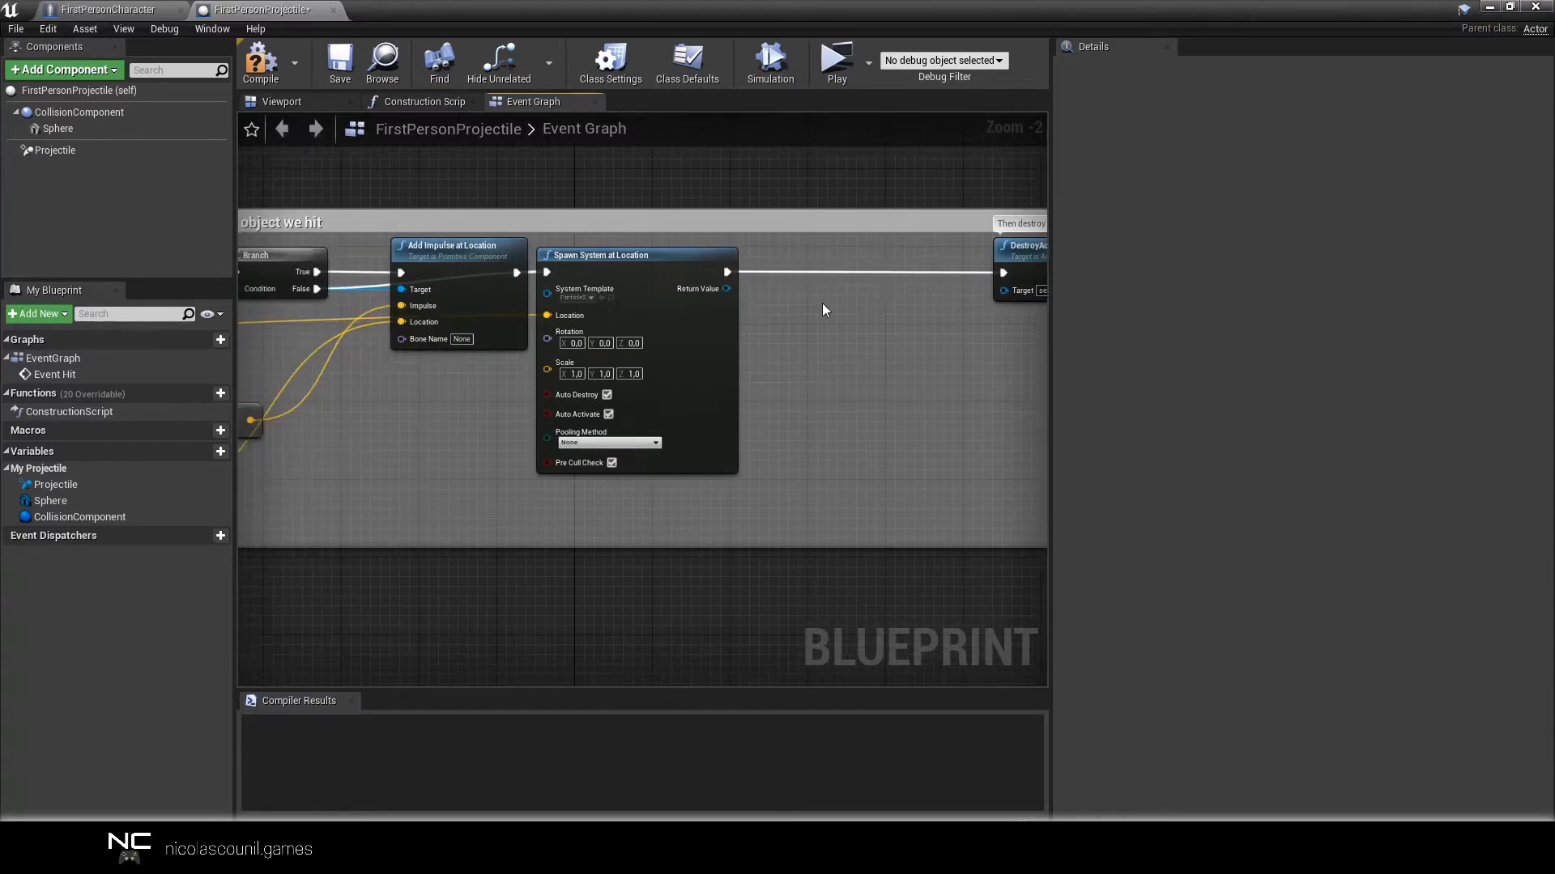
drag(609, 269, 719, 277)
right_drag(634, 275, 711, 279)
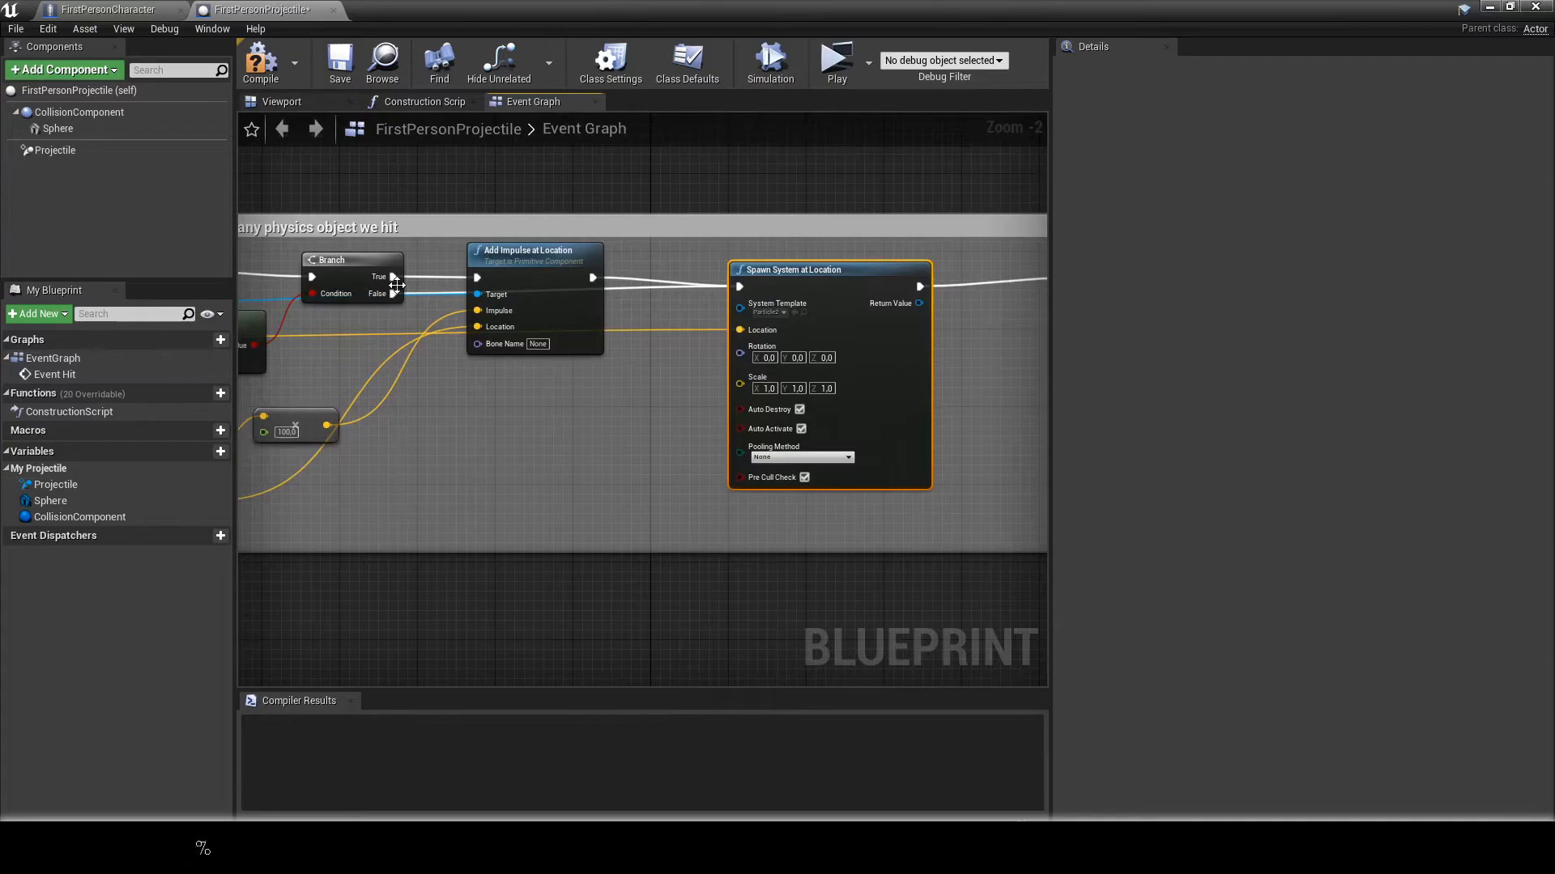
drag(791, 292, 770, 275)
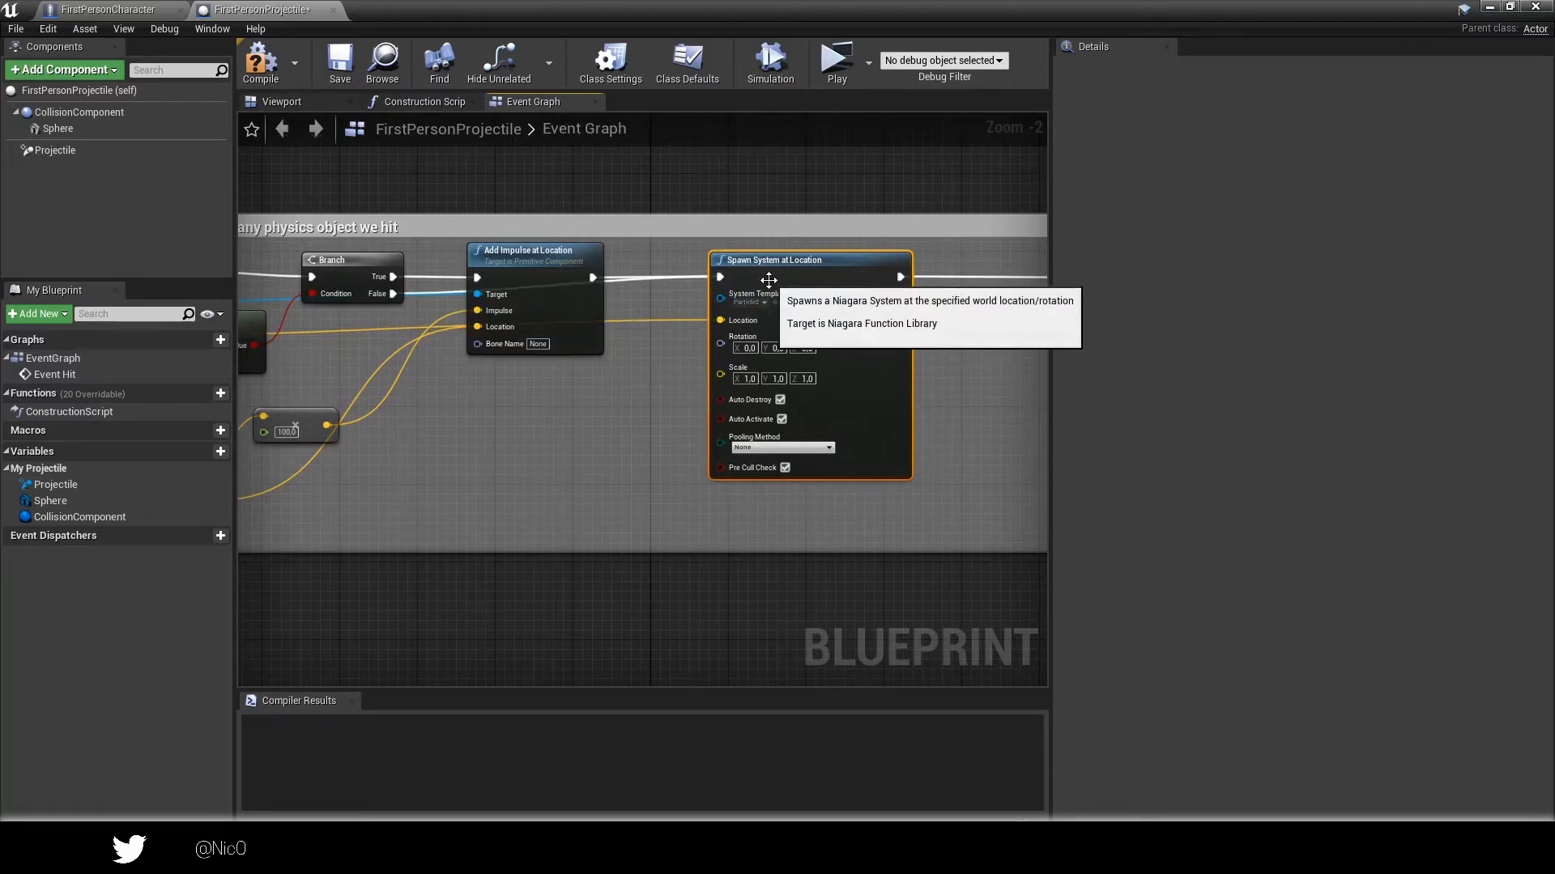
Delete the existing Spawn System at Location node and move DestroyActor closer to Add Impulse at Location.
key(Delete)
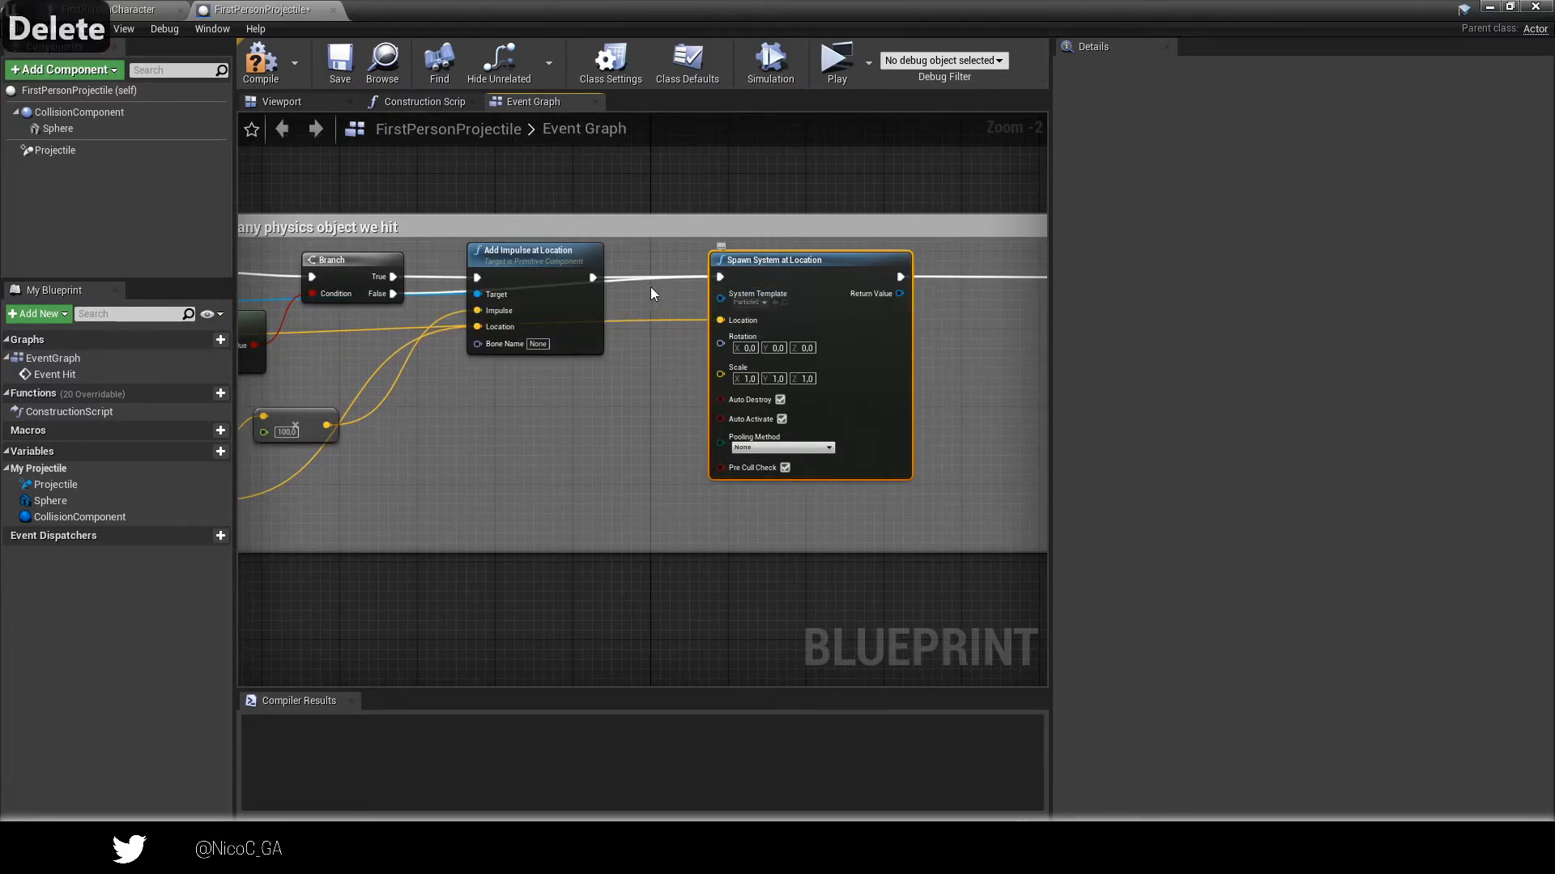
right_drag(656, 294, 361, 295)
drag(812, 245, 589, 272)
right_drag(452, 293, 654, 310)
Add a Spawn System at Location node after Add Impulse at Location and choose FX_Impact as its System Template.
drag(563, 296, 651, 301)
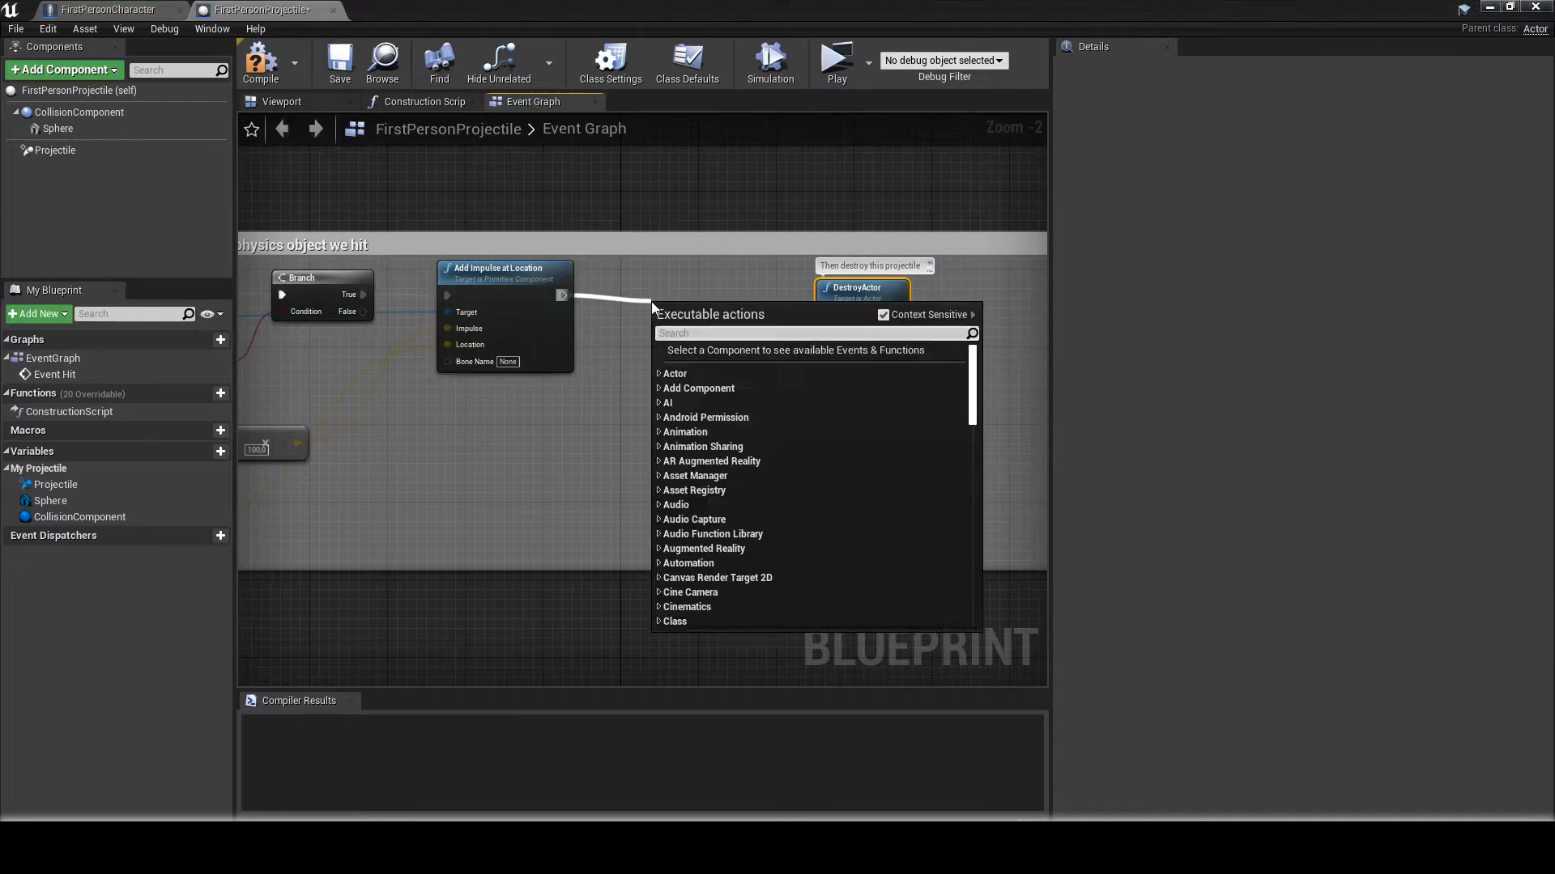
text(set niag)
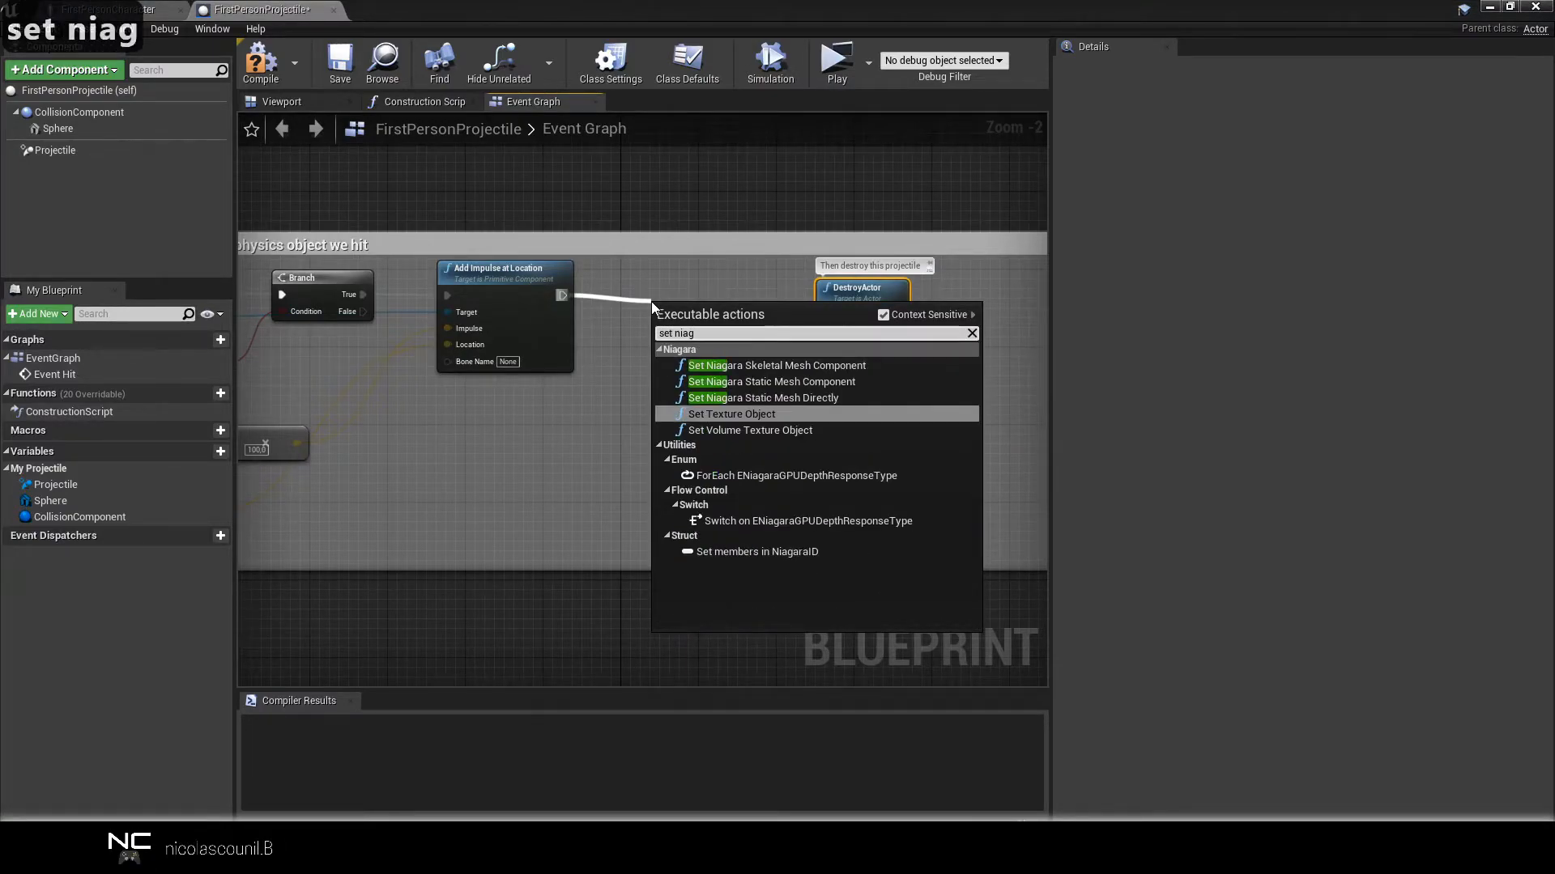
key(BackSpace)
key(BackSpace)
key(BackSpace)
key(BackSpace)
key(BackSpace)
key(BackSpace)
key(BackSpace)
key(BackSpace)
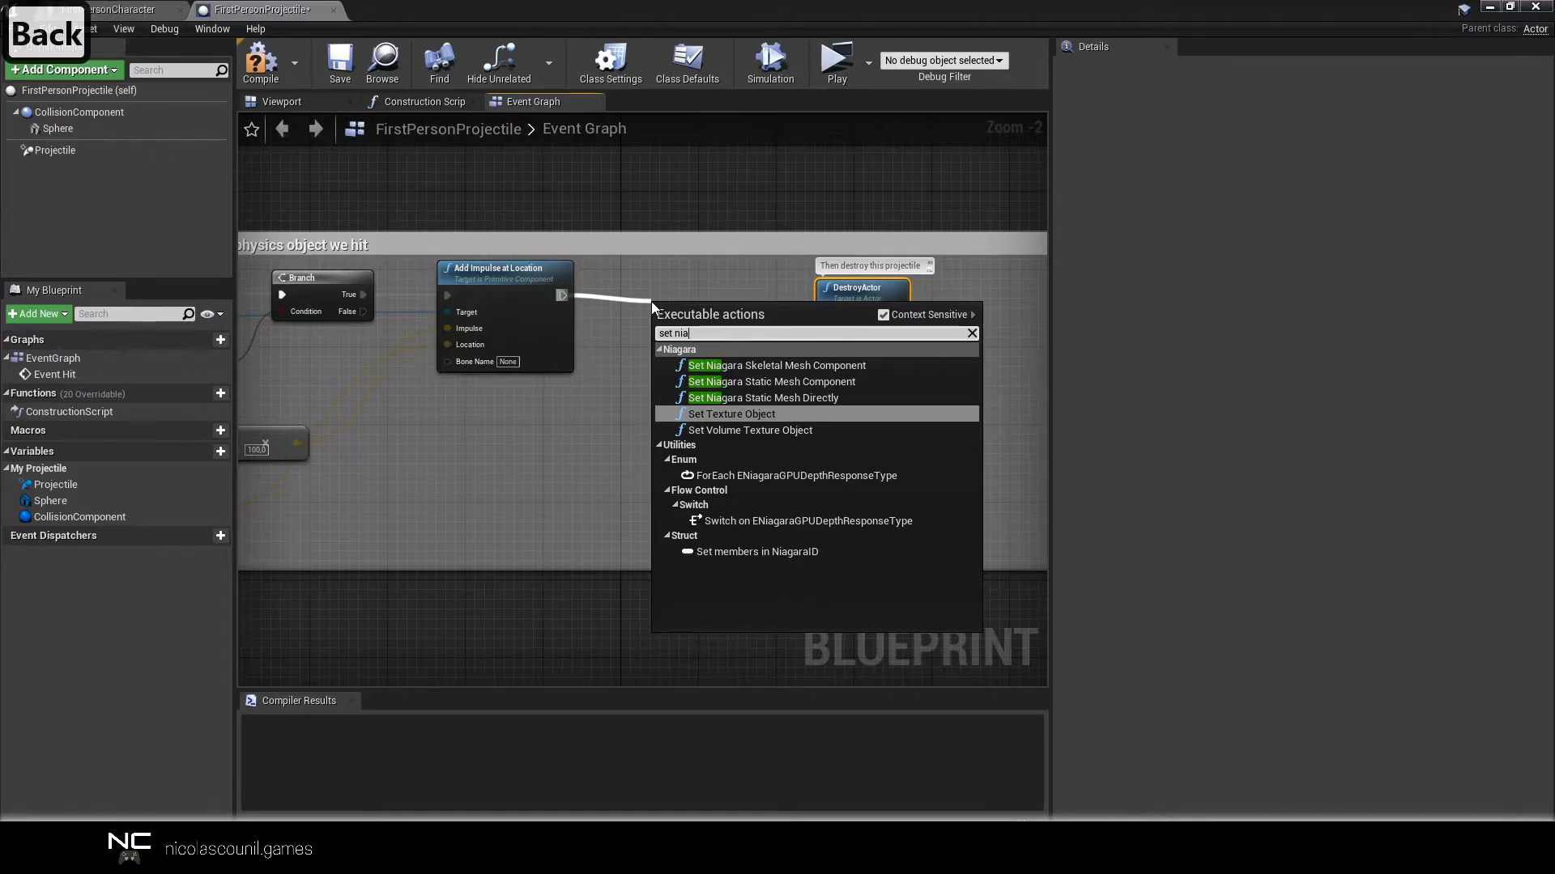
key(BackSpace)
key(BackSpace)
text(spawn nia)
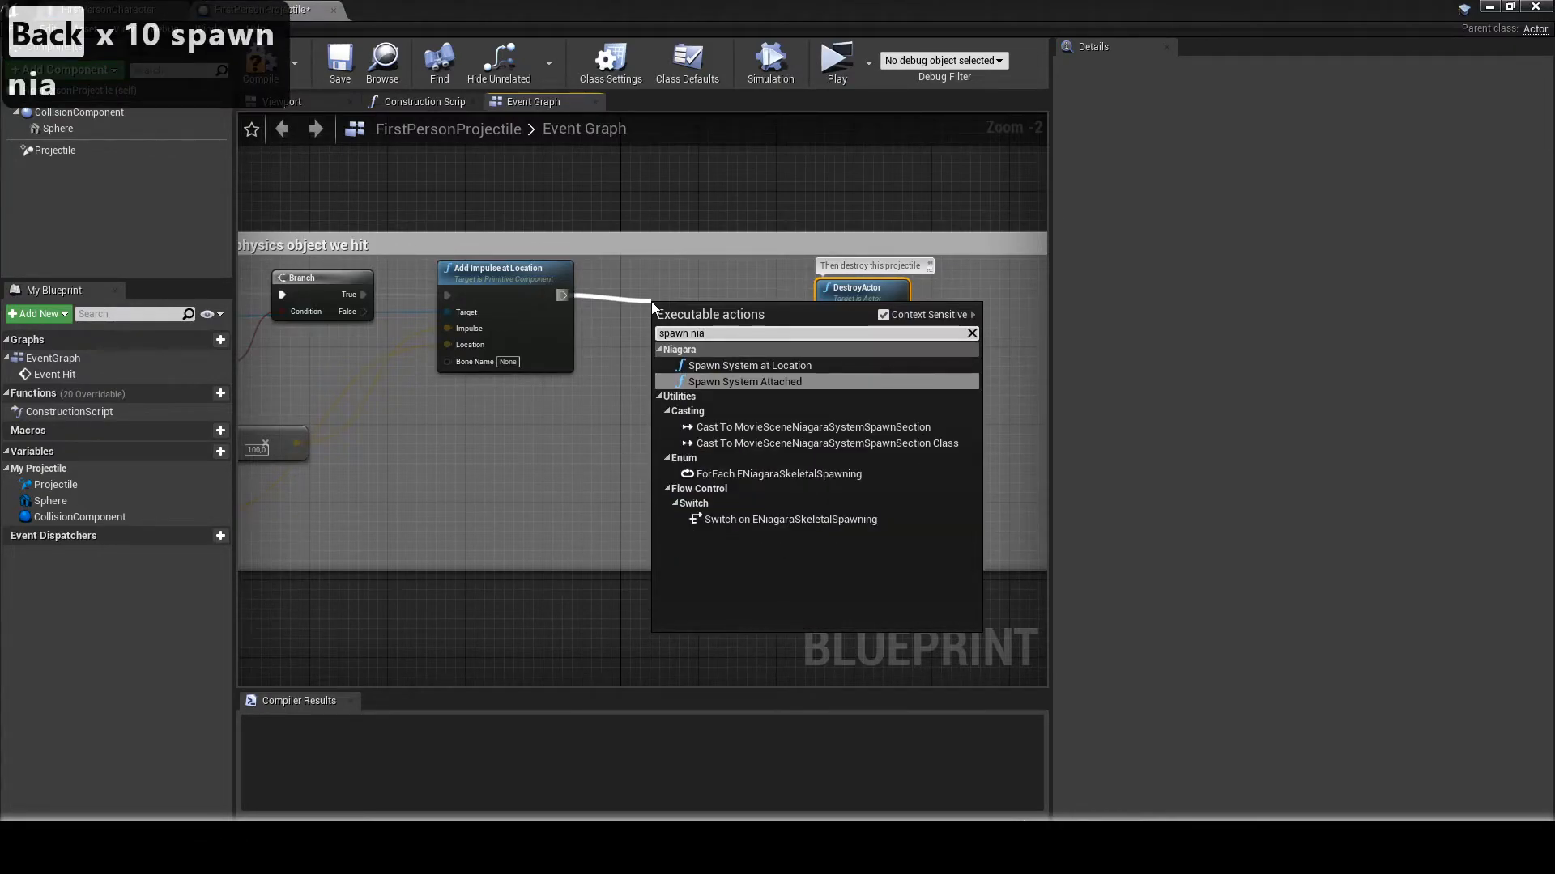
click(717, 369)
drag(706, 325, 677, 305)
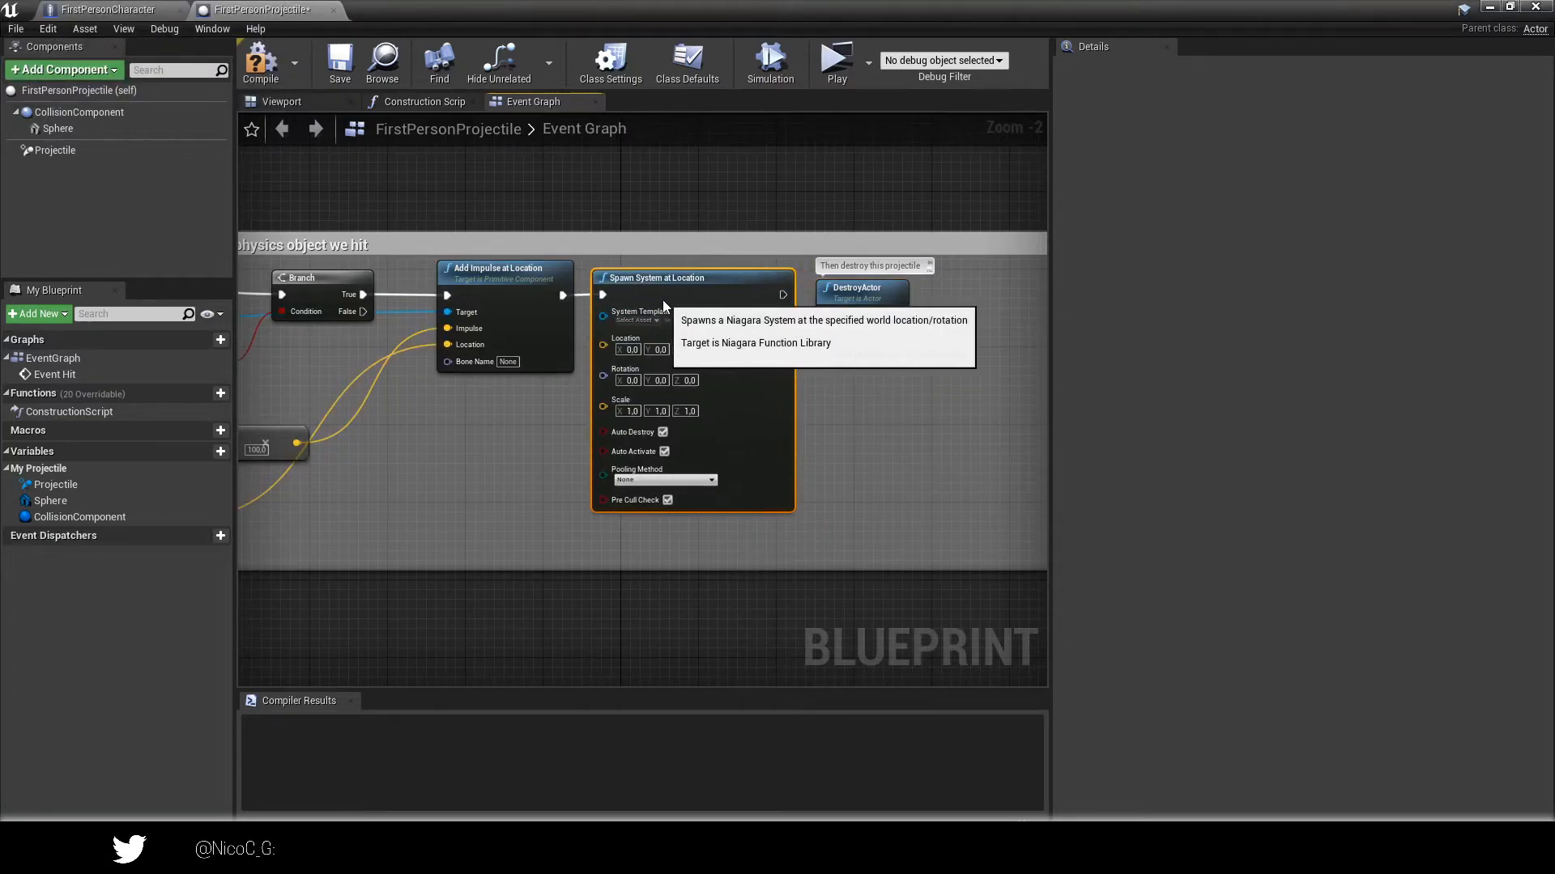
click(645, 321)
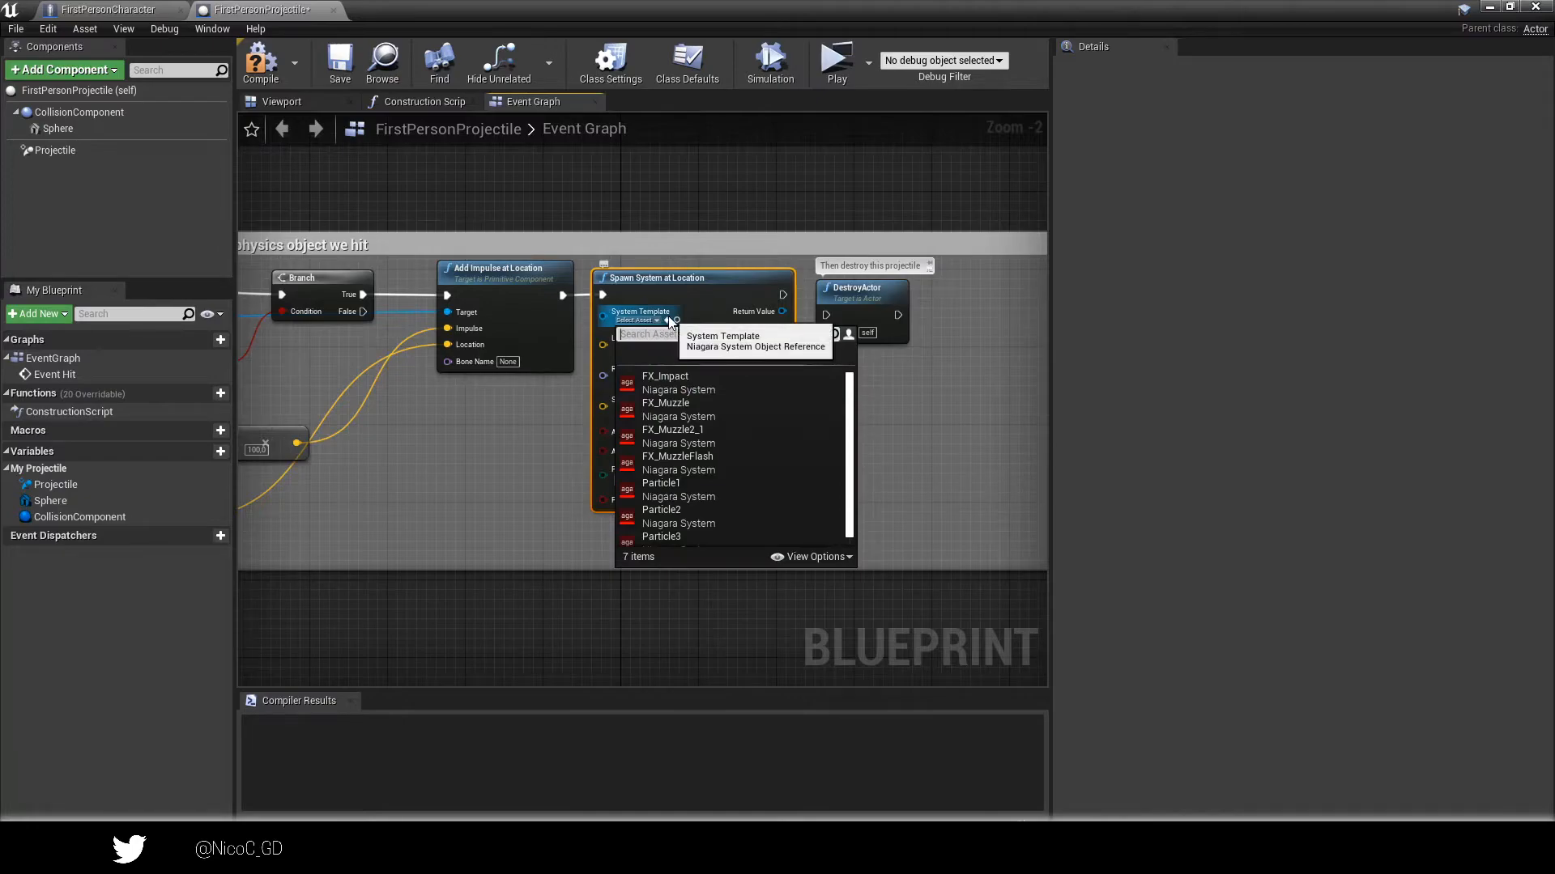
click(673, 381)
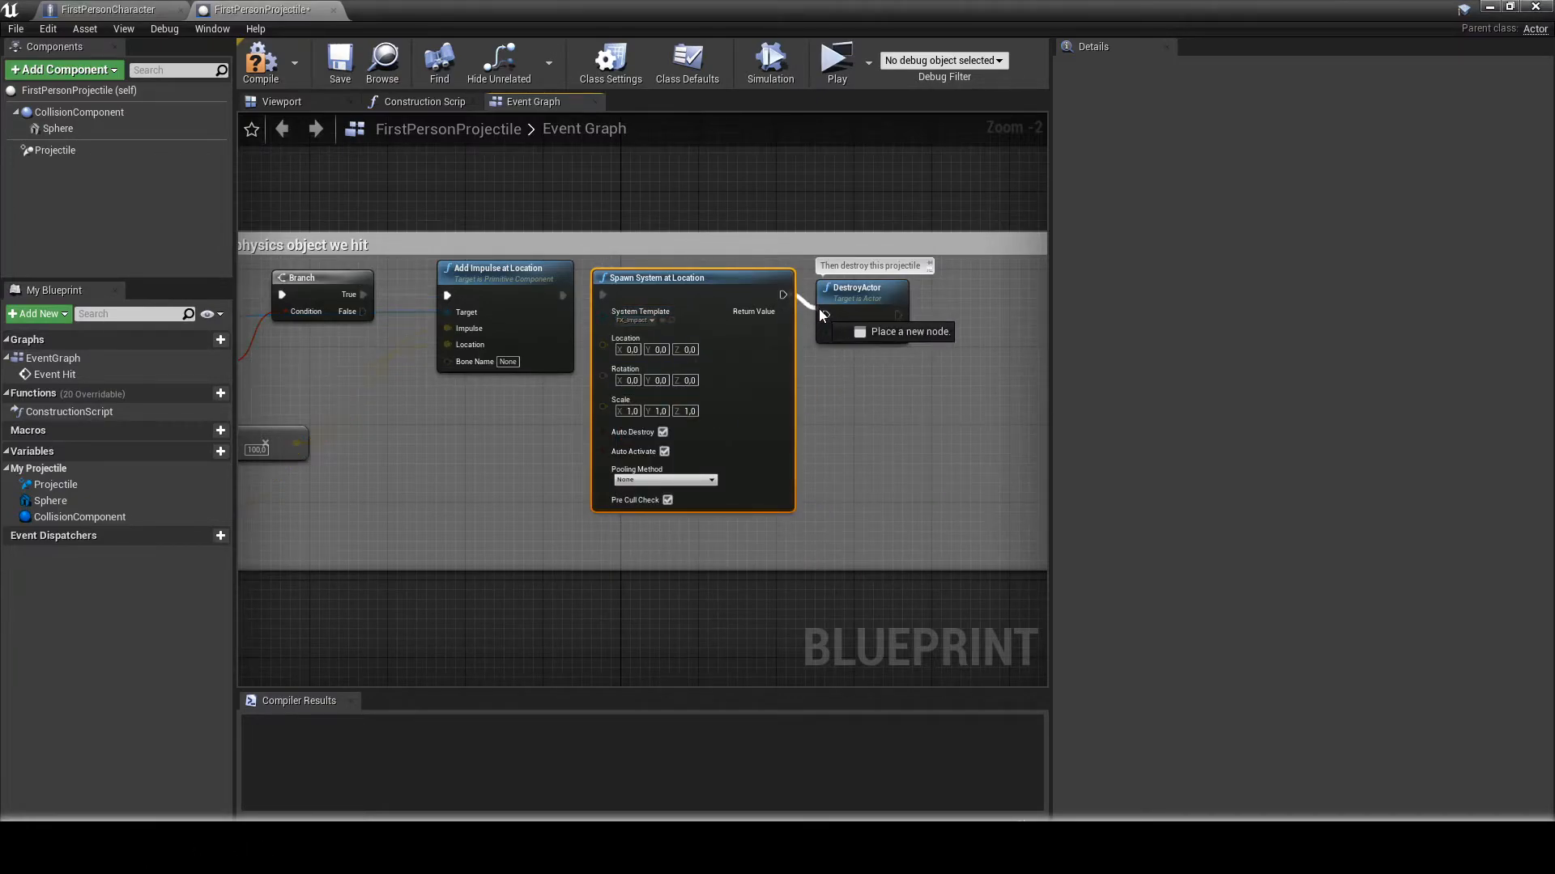
Align DestroyActor with the new spawn node and wire the Branch's False output into Spawn System at Location.
drag(857, 316, 848, 296)
right_drag(389, 313, 426, 308)
drag(664, 293, 671, 290)
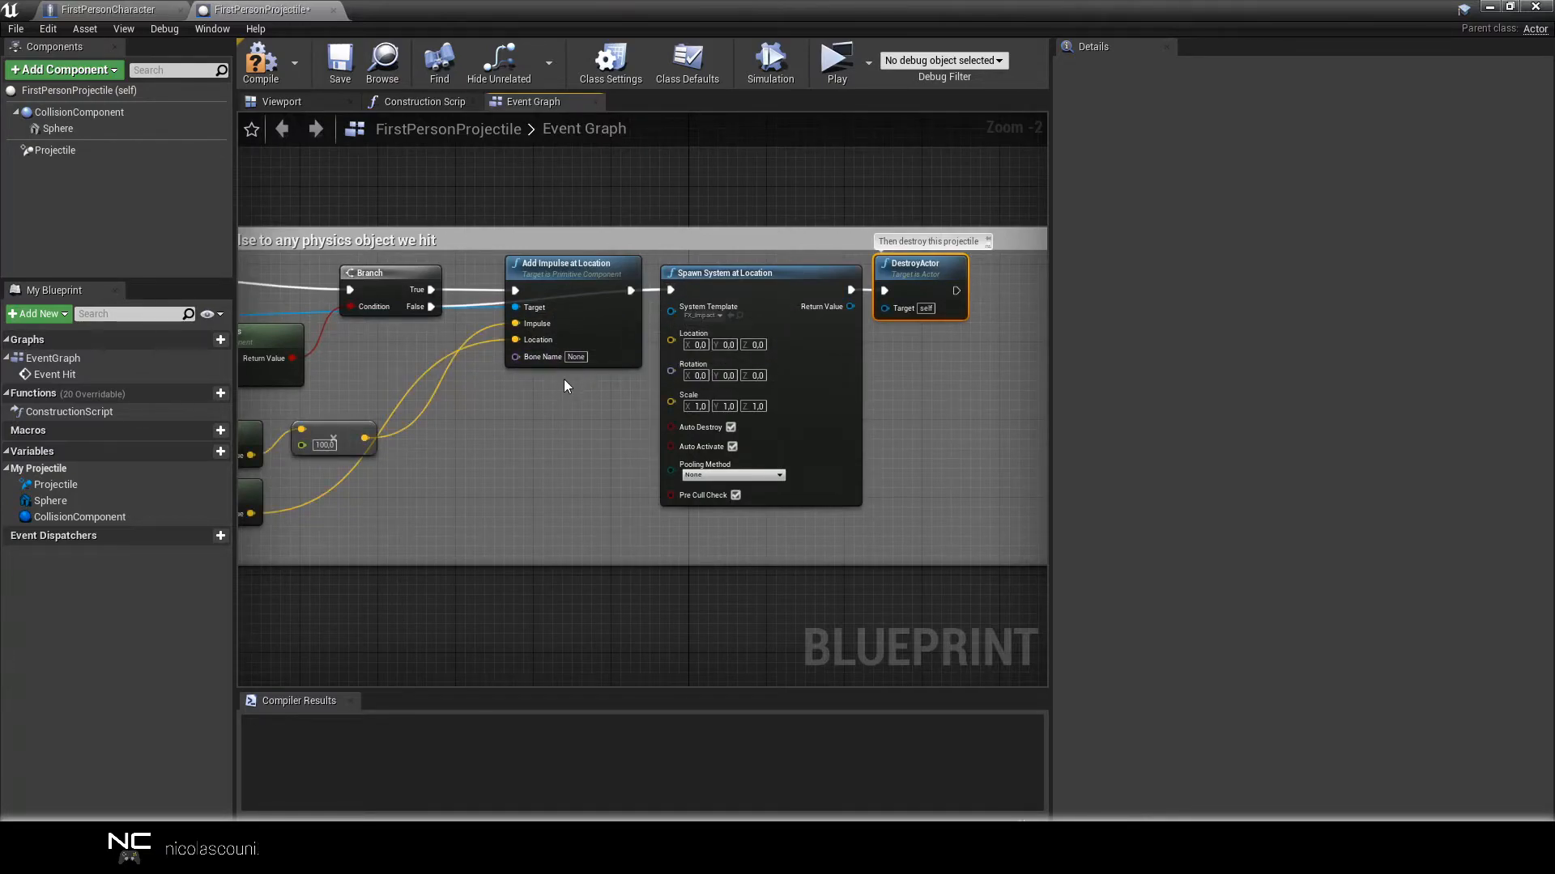
Connect Event Hit's Hit Location to the Location input of Spawn System at Location and compile the blueprint.
right_drag(557, 391, 794, 426)
right_drag(548, 484, 692, 478)
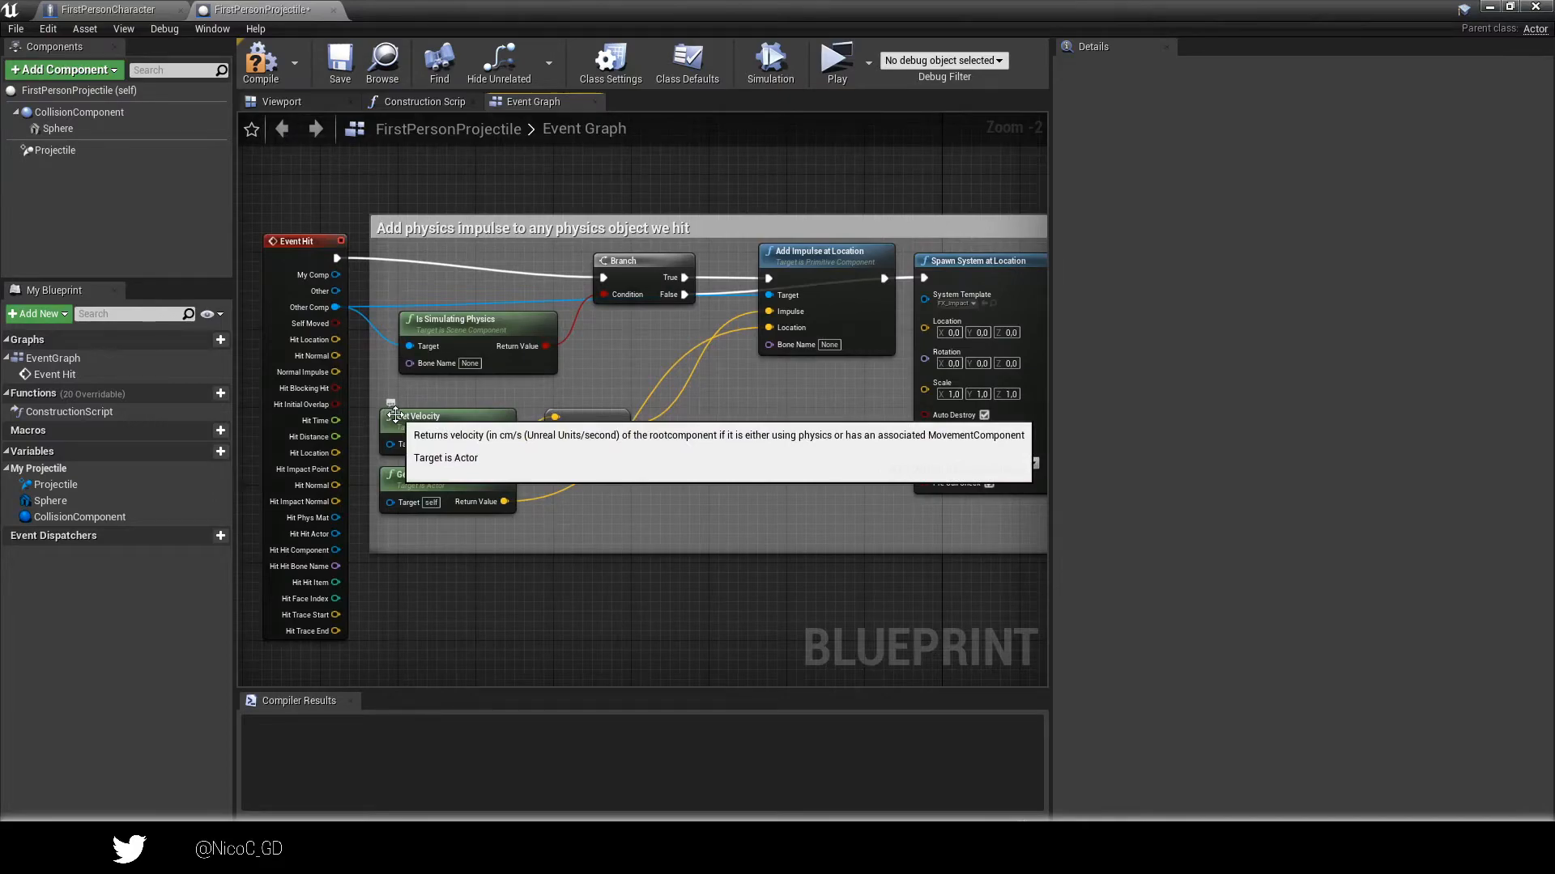
drag(337, 340, 936, 332)
click(266, 68)
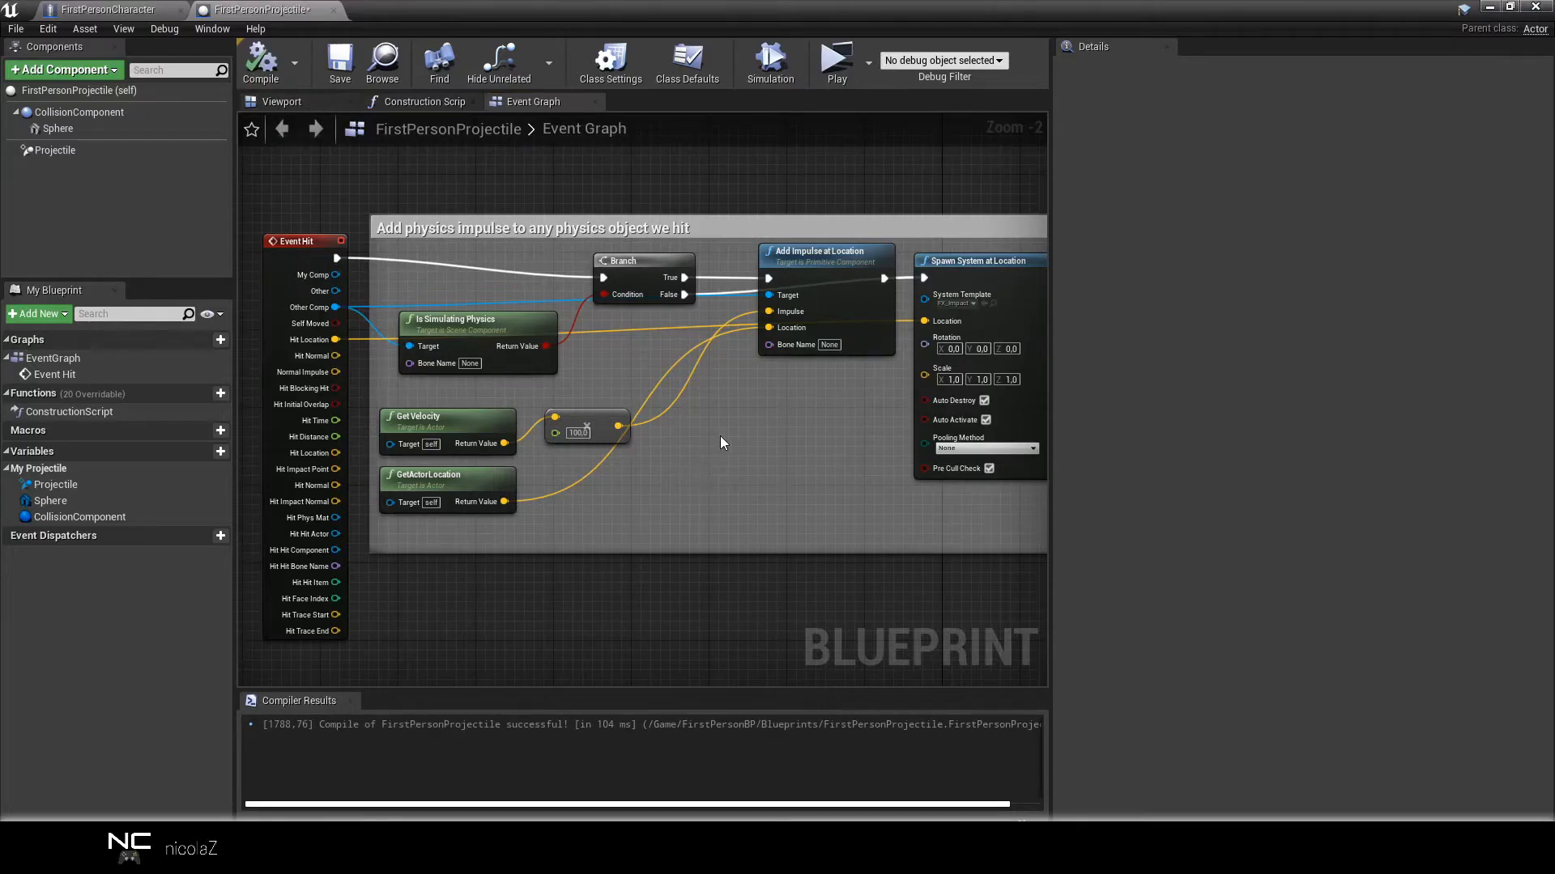
Add a GetActorRotation node and connect its Return Value to the Rotation input of Spawn System at Location.
right_click(753, 443)
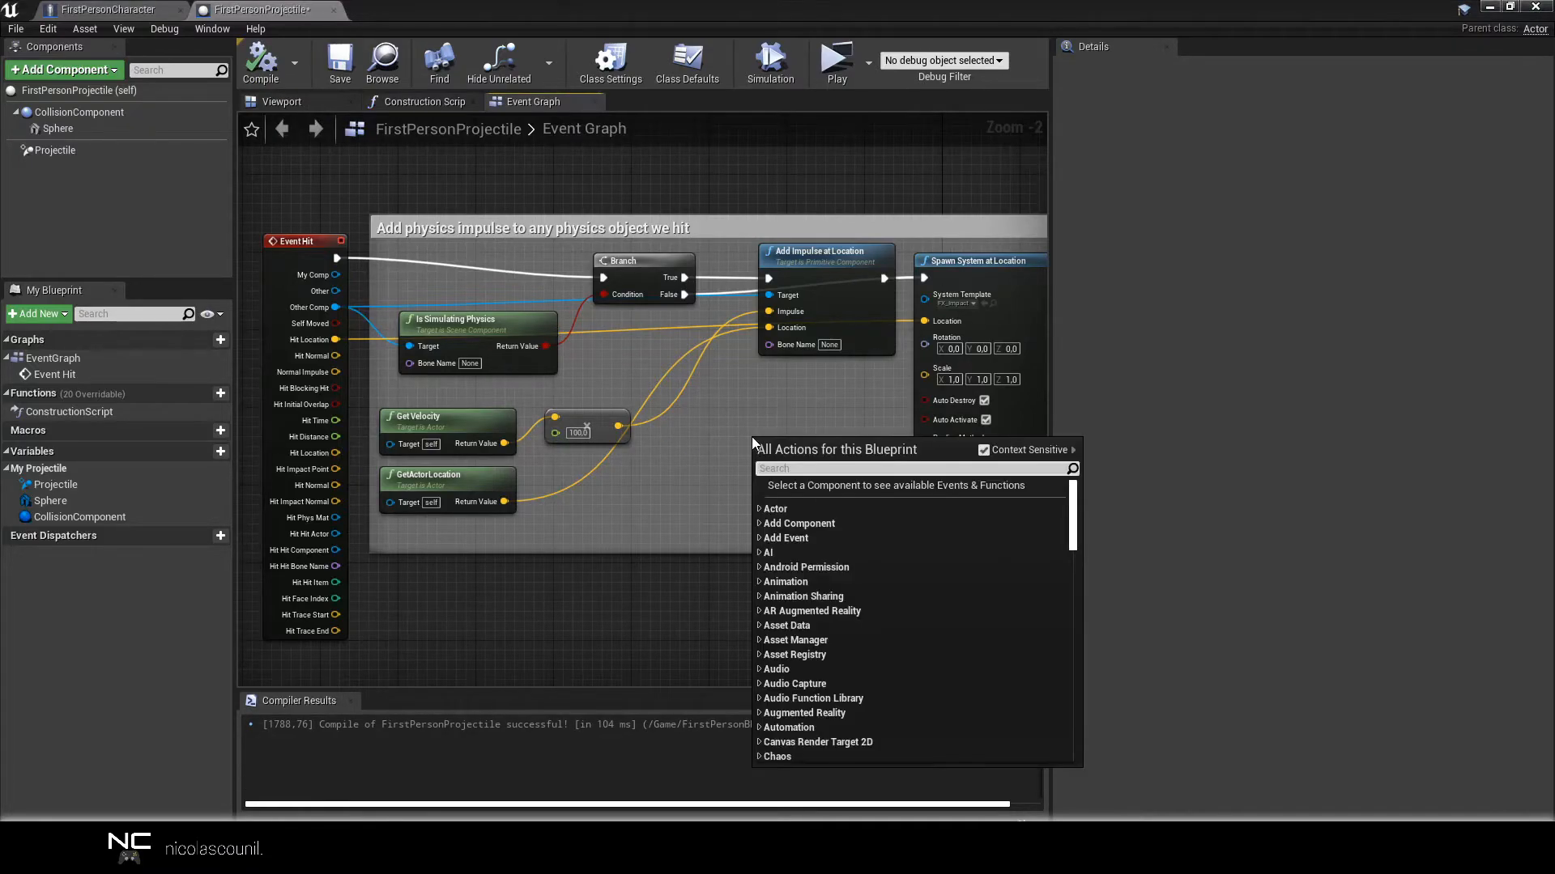
text(get acto)
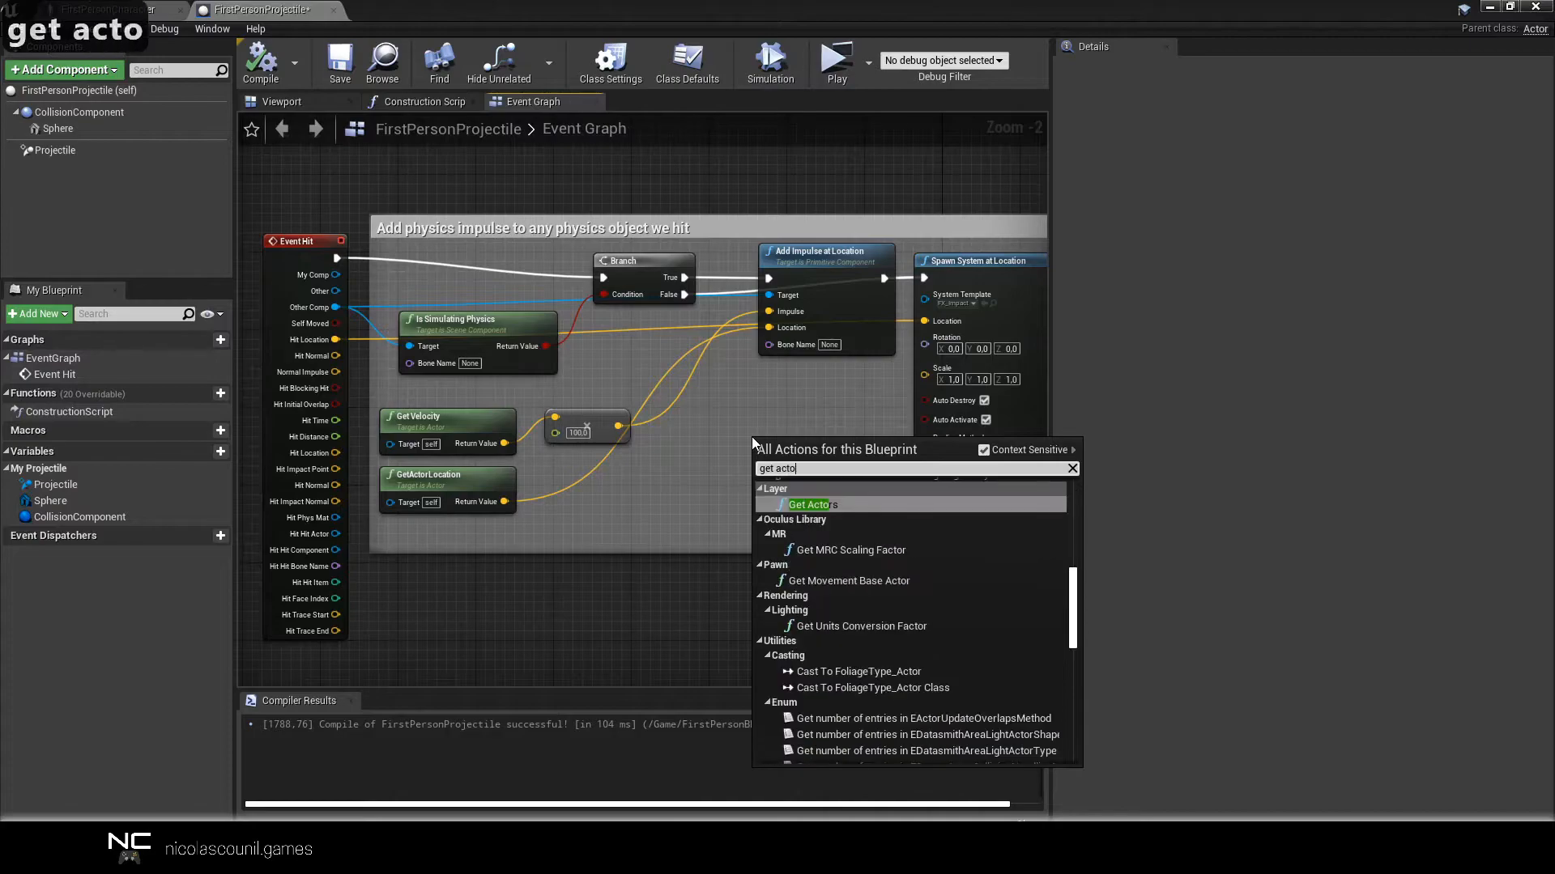
text(rrot)
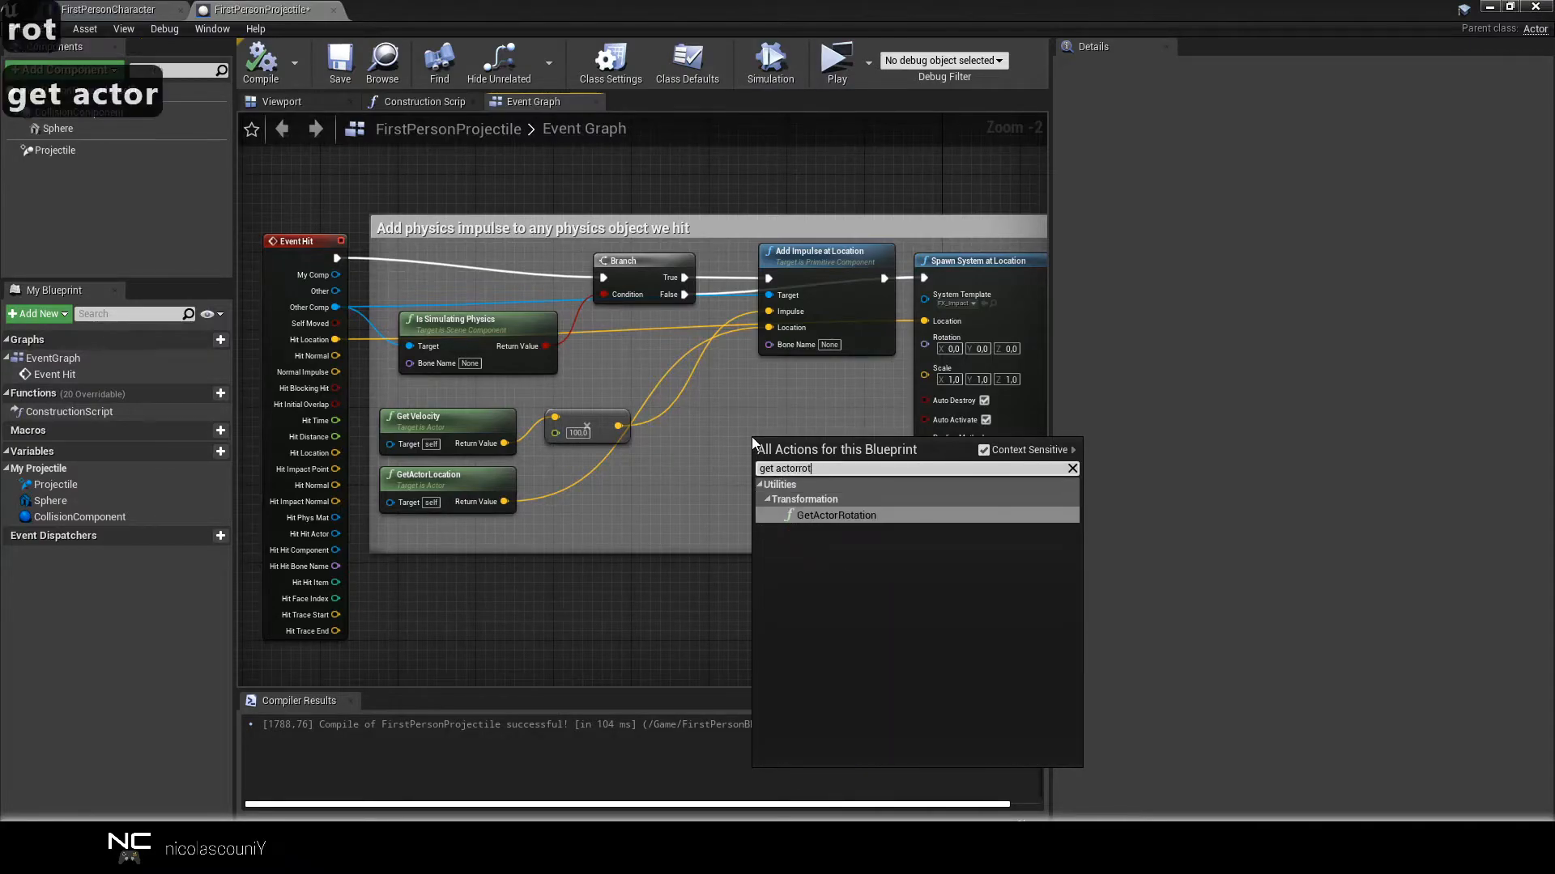
click(791, 512)
right_drag(806, 519, 715, 525)
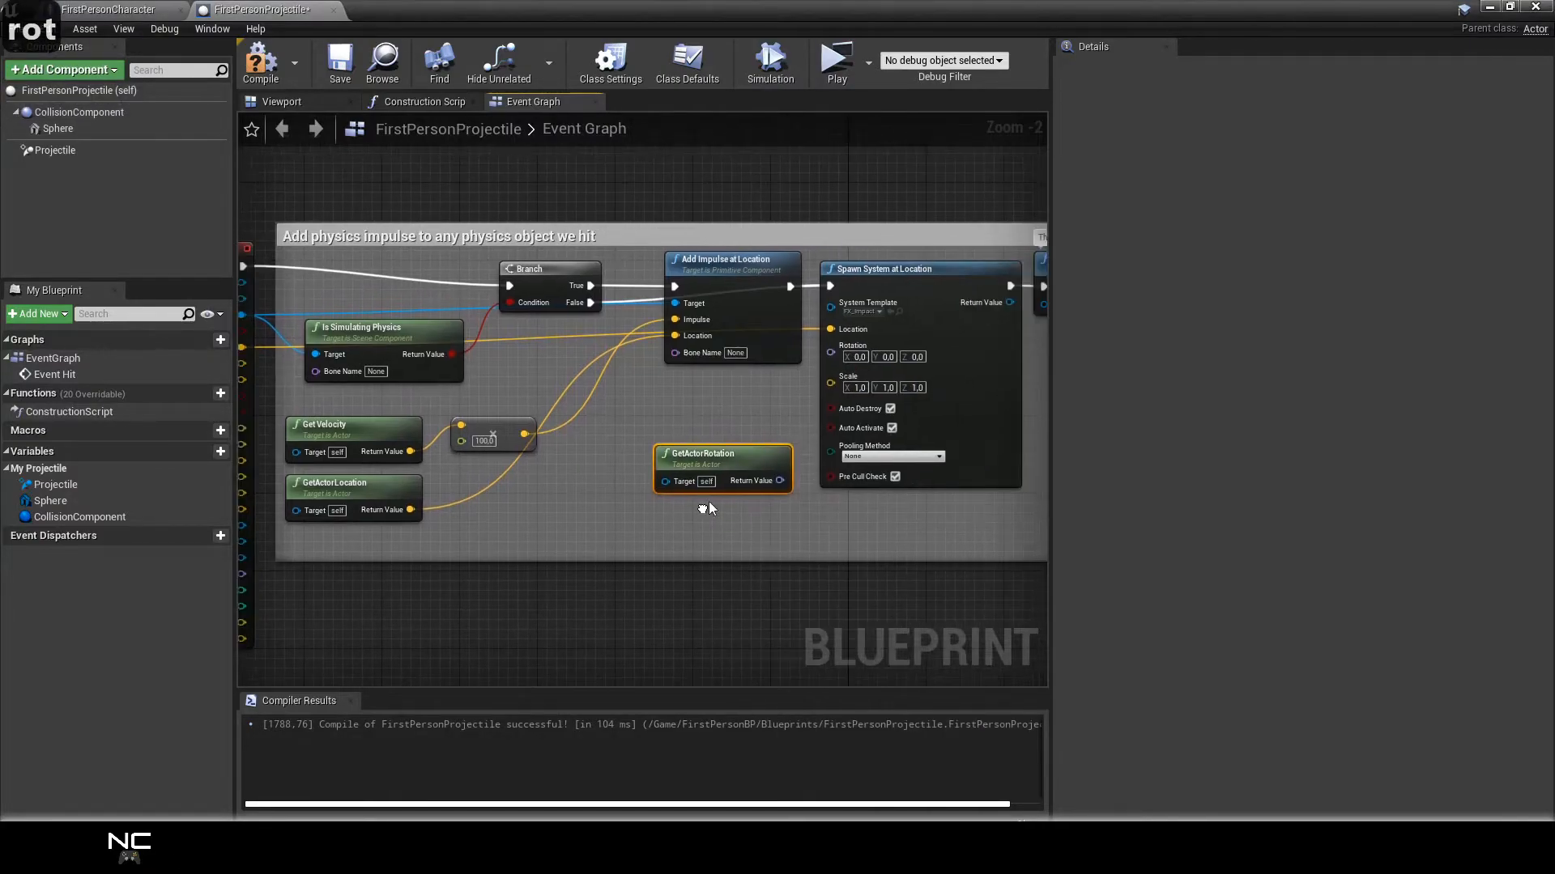
drag(777, 481, 832, 350)
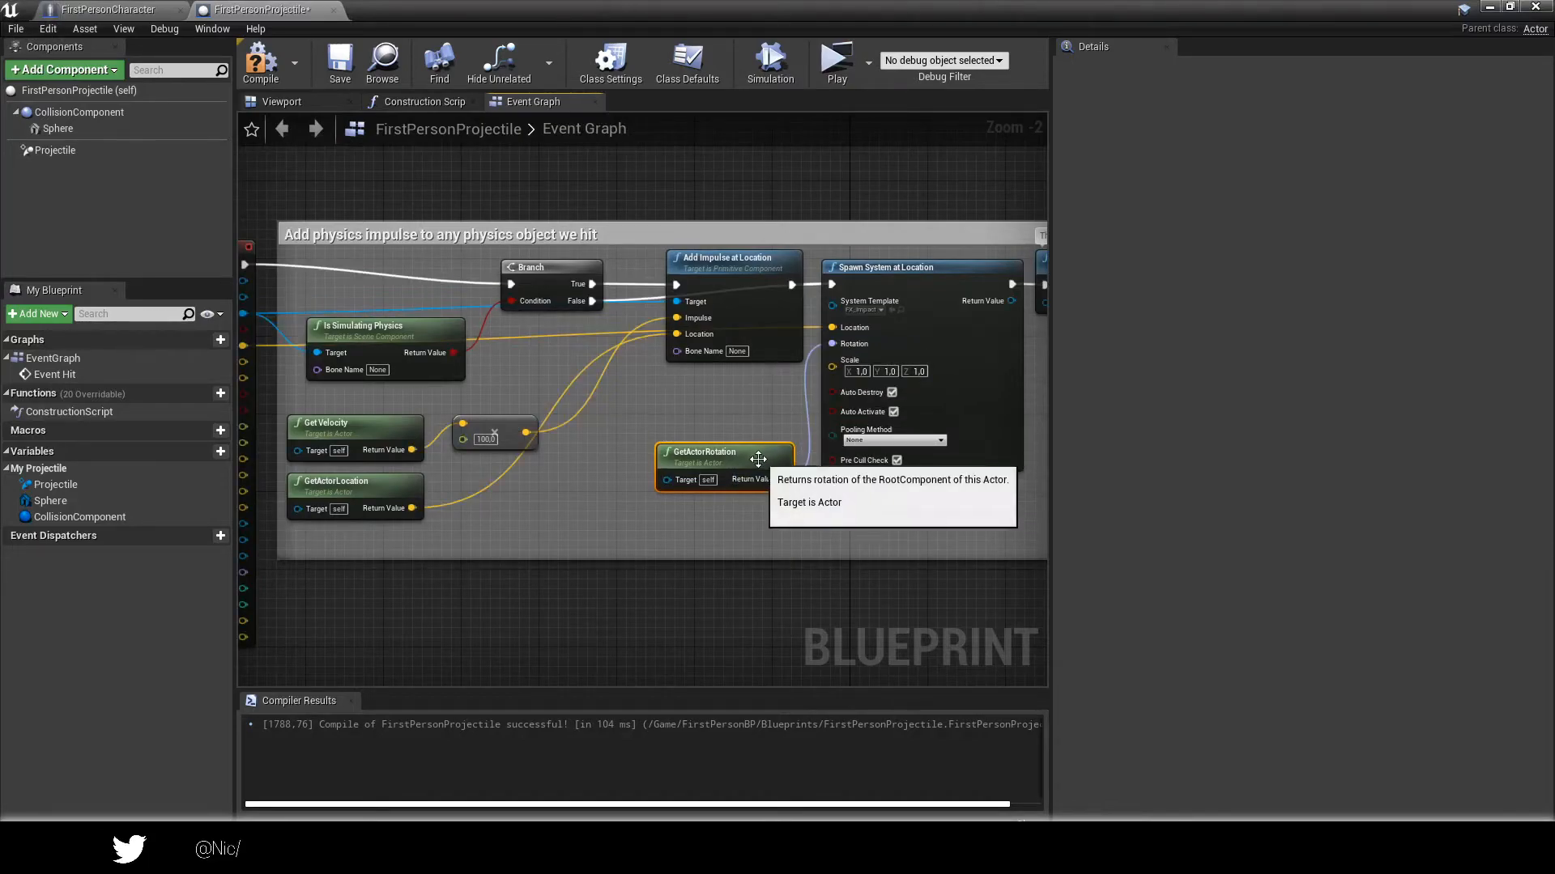
Place GetActorRotation just below Add Impulse at Location, and compile and save the blueprint.
drag(762, 459, 771, 391)
click(276, 65)
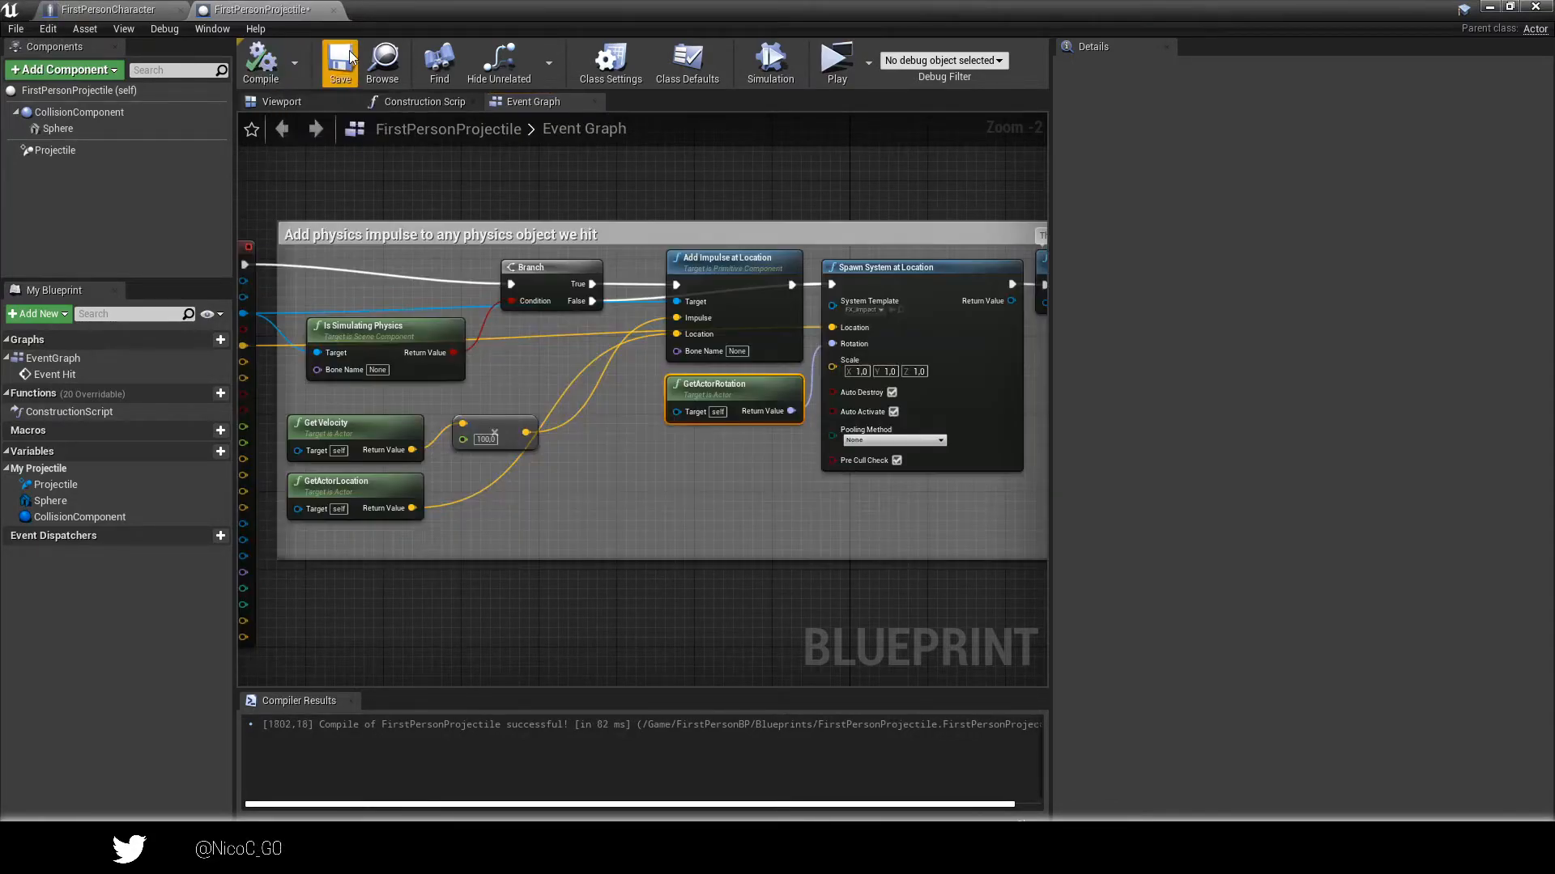
click(344, 61)
Play the level and fire projectiles at the wall and cubes to examine the impact effect, ending the session when done.
right_drag(735, 484, 600, 496)
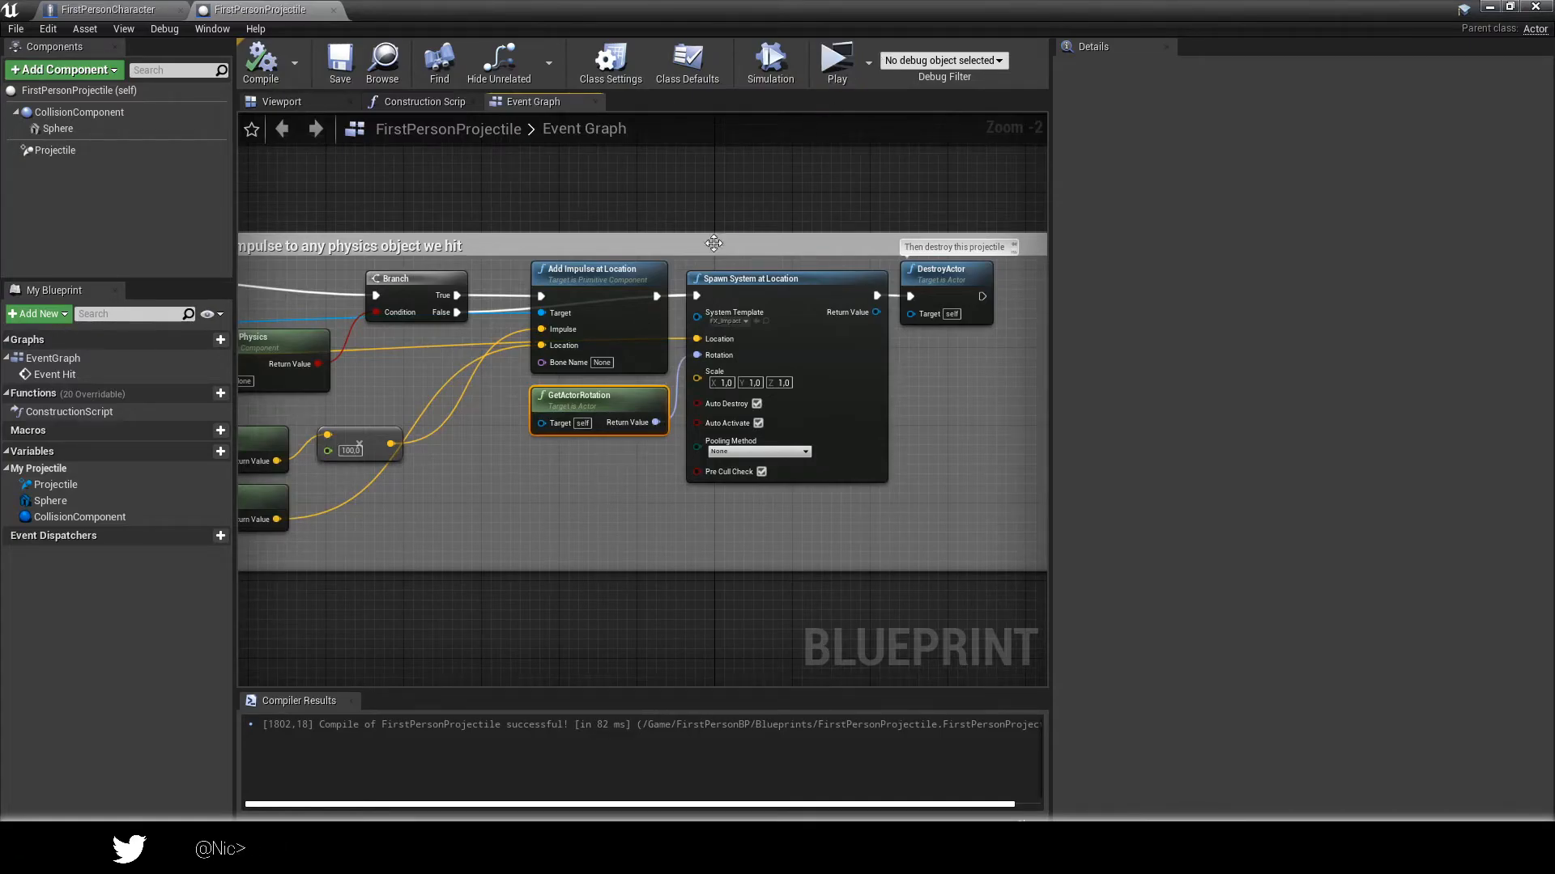
key(alt+p)
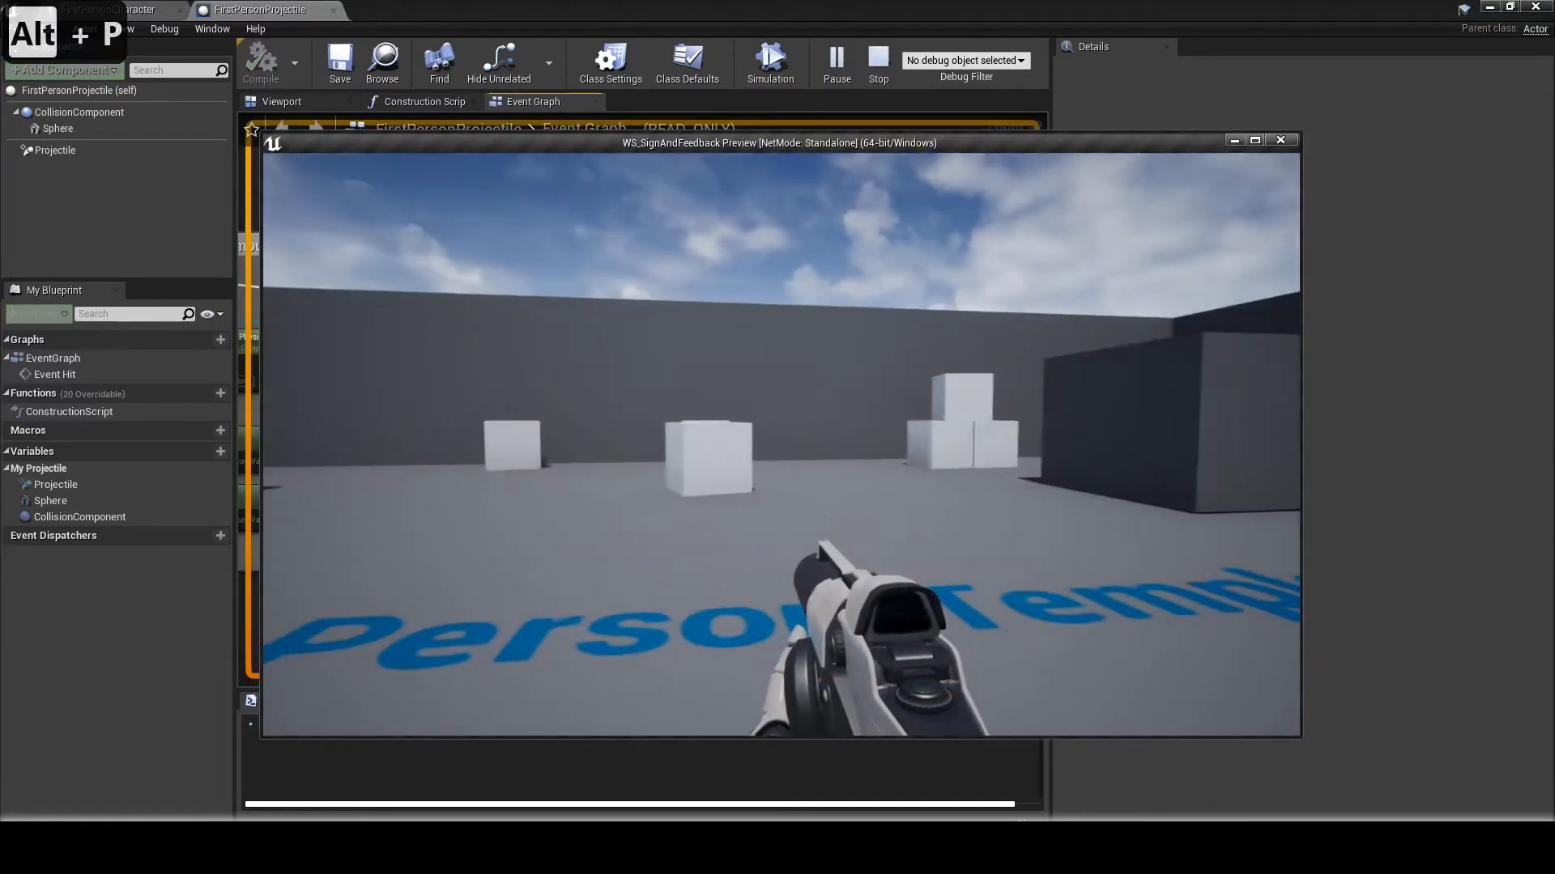
click(782, 445)
click(781, 444)
click(781, 444)
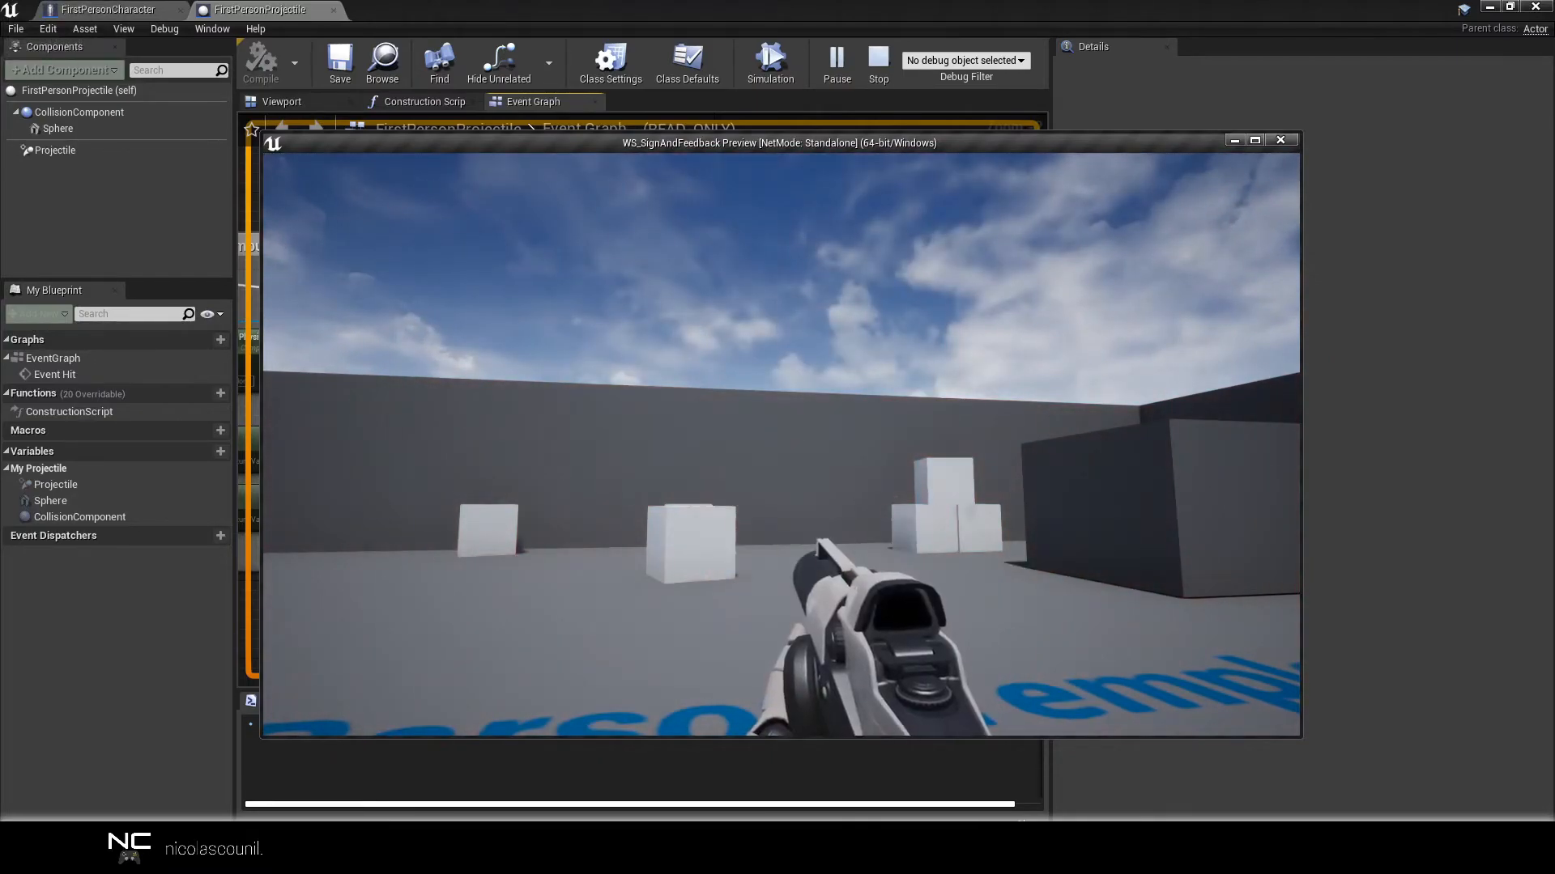
click(782, 445)
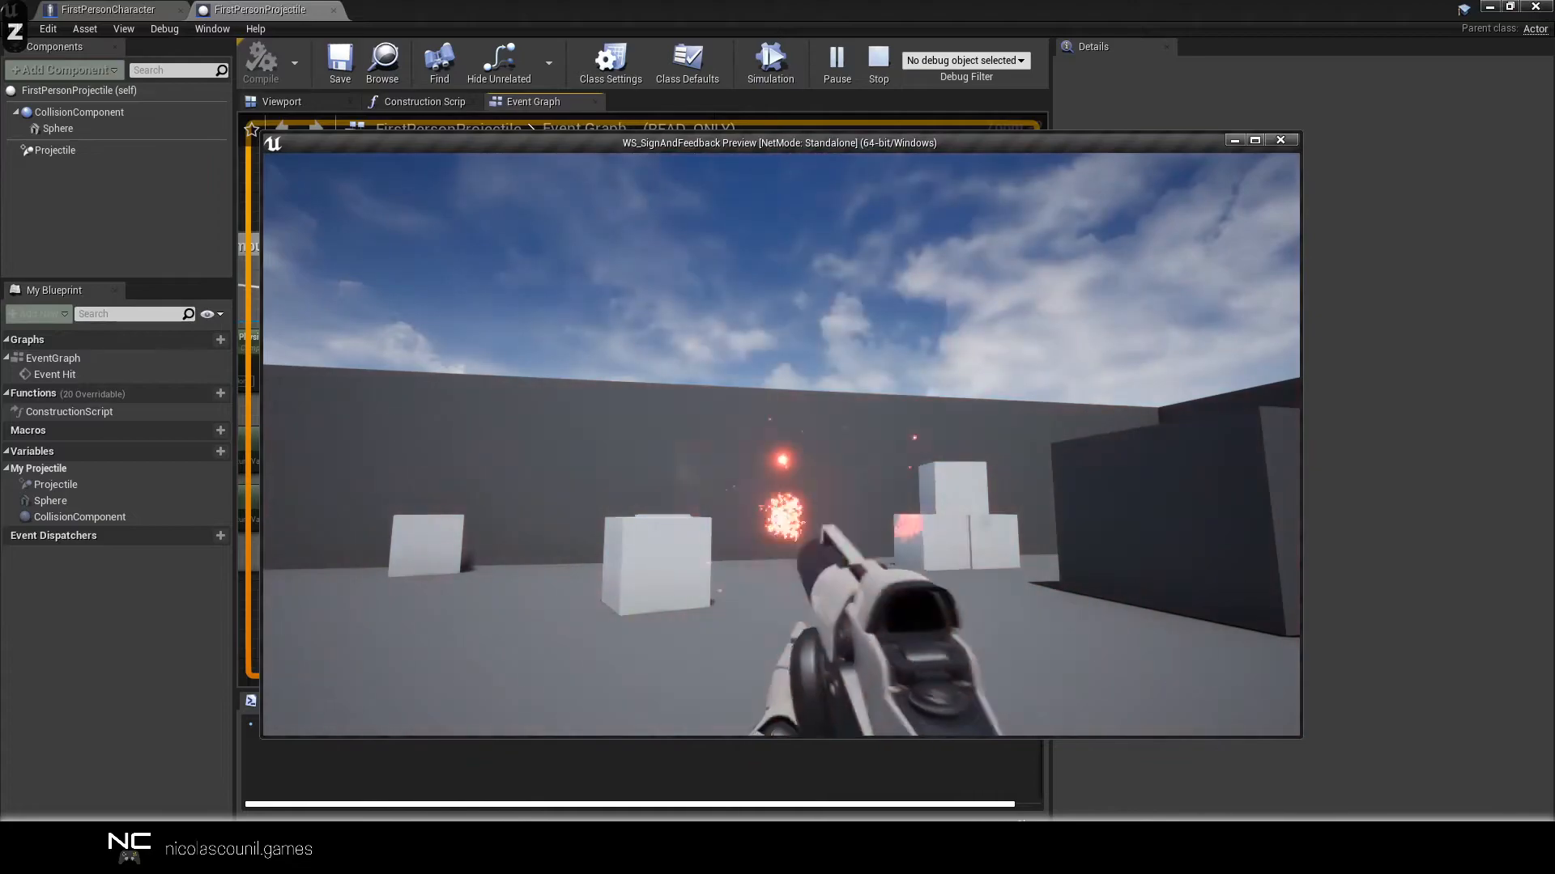
click(781, 461)
click(781, 461)
click(781, 460)
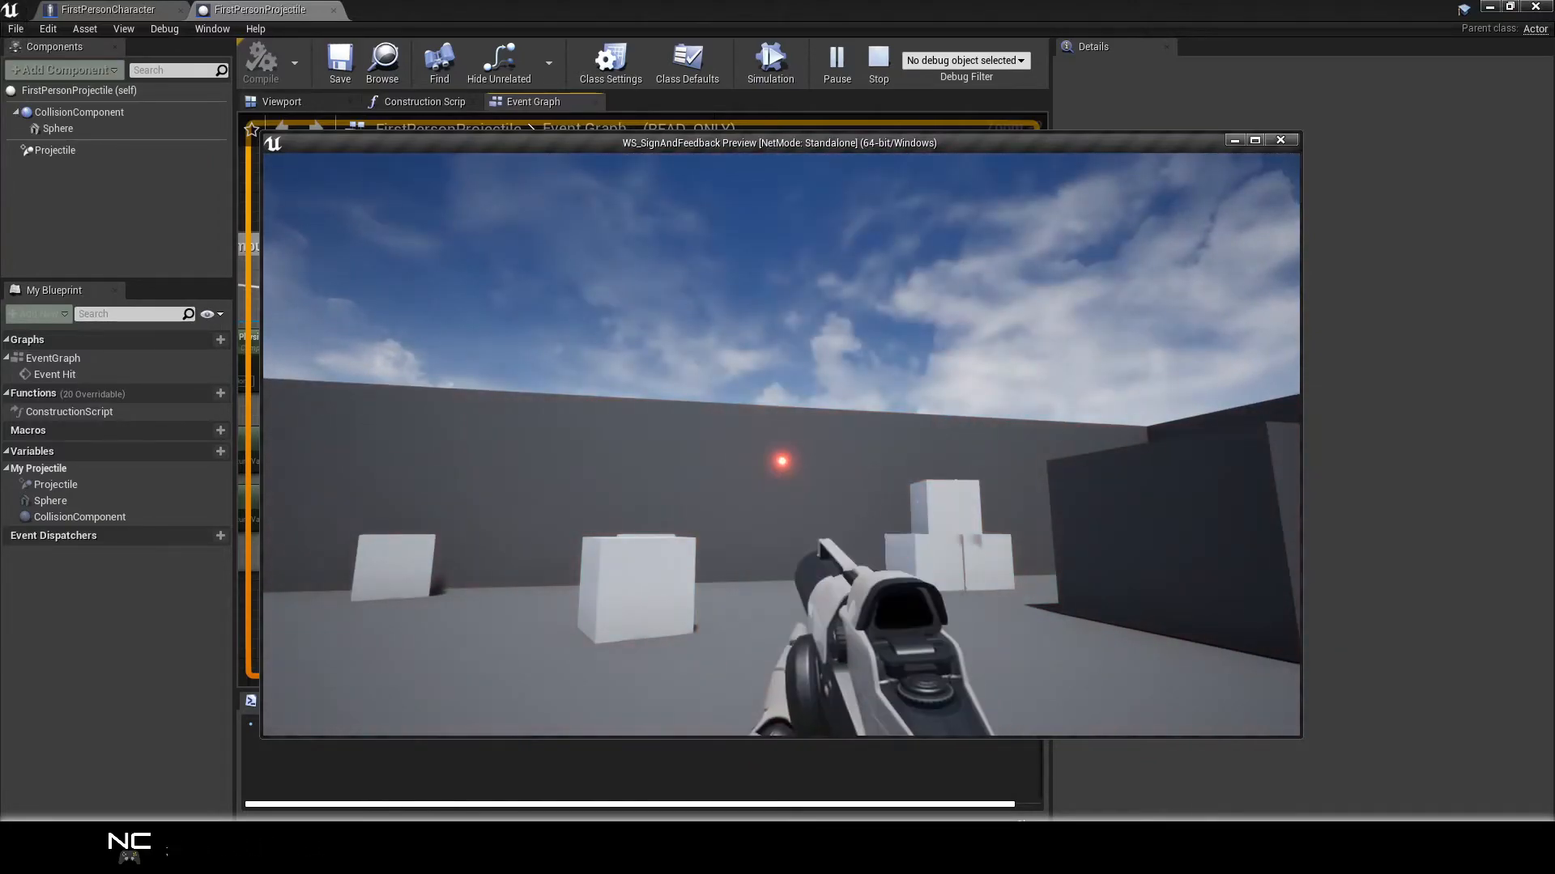
click(781, 445)
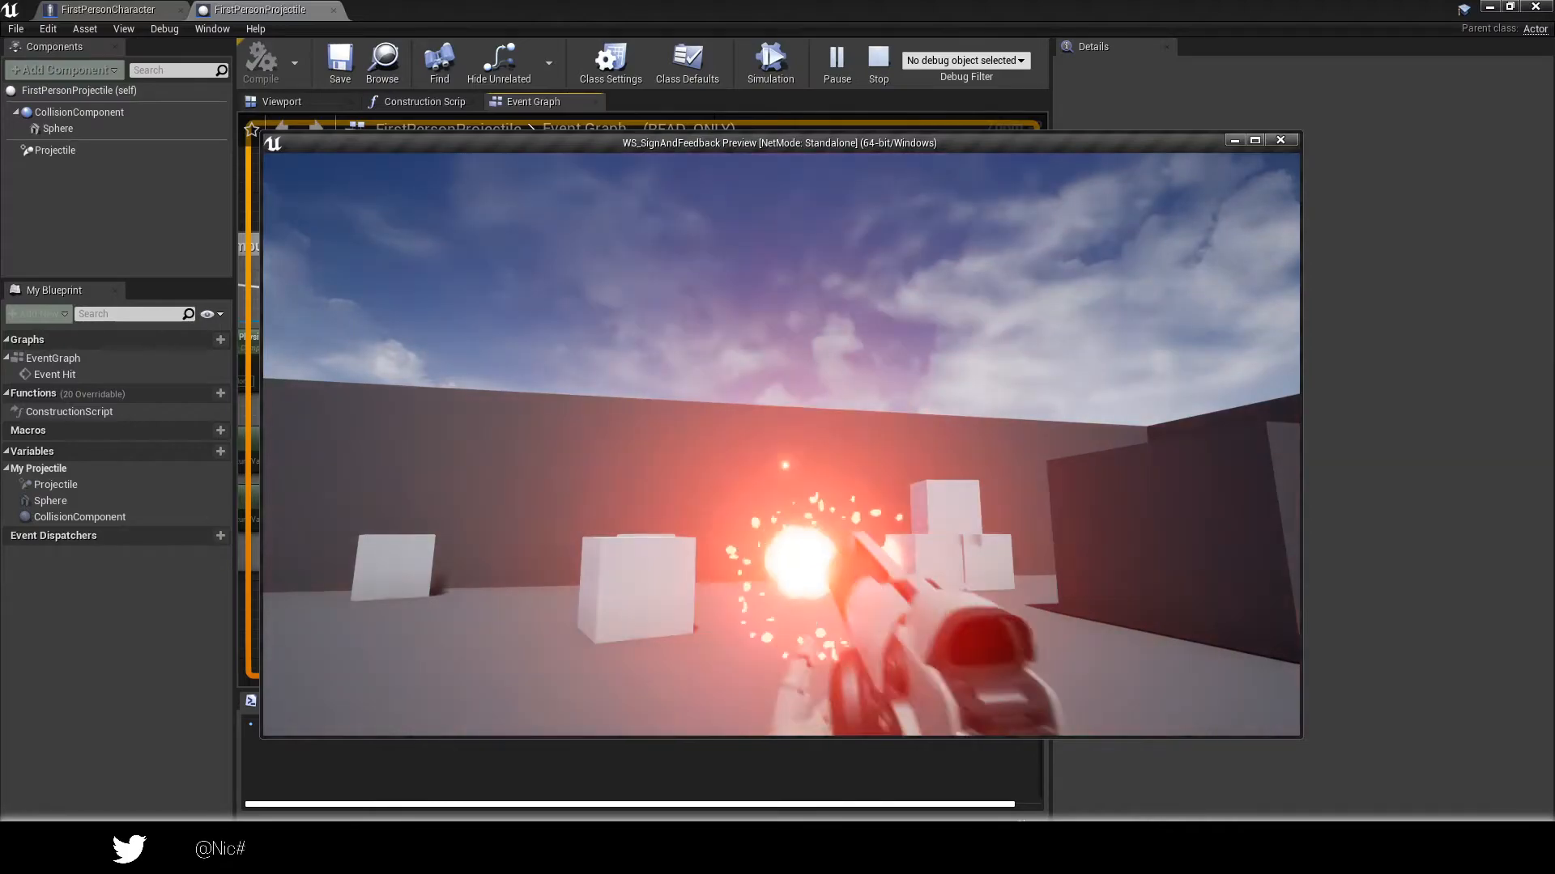
click(782, 444)
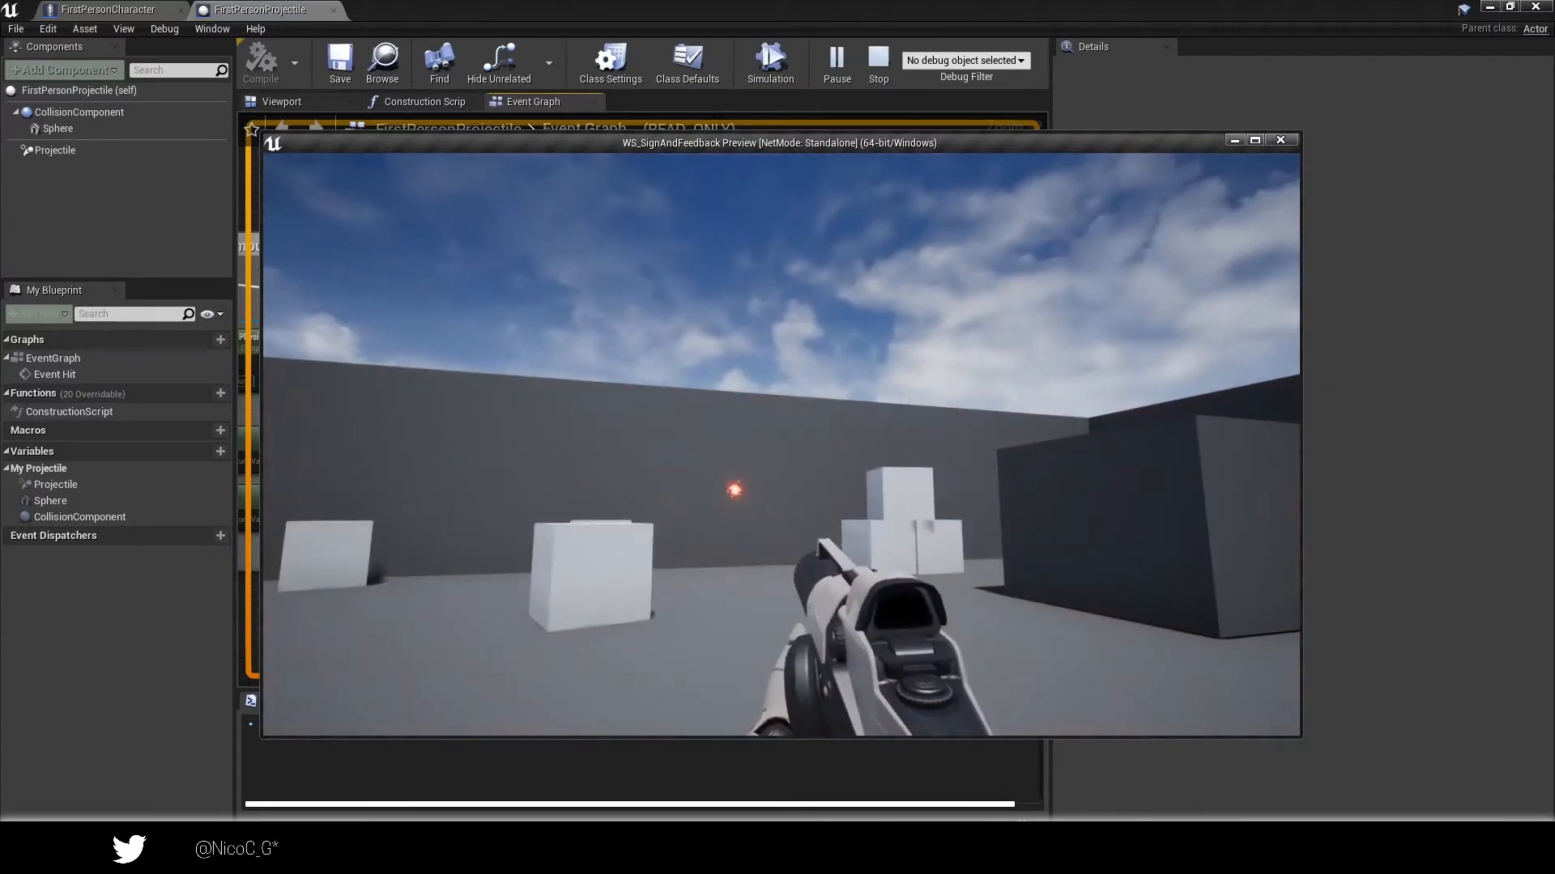
click(782, 445)
click(782, 445)
click(782, 445)
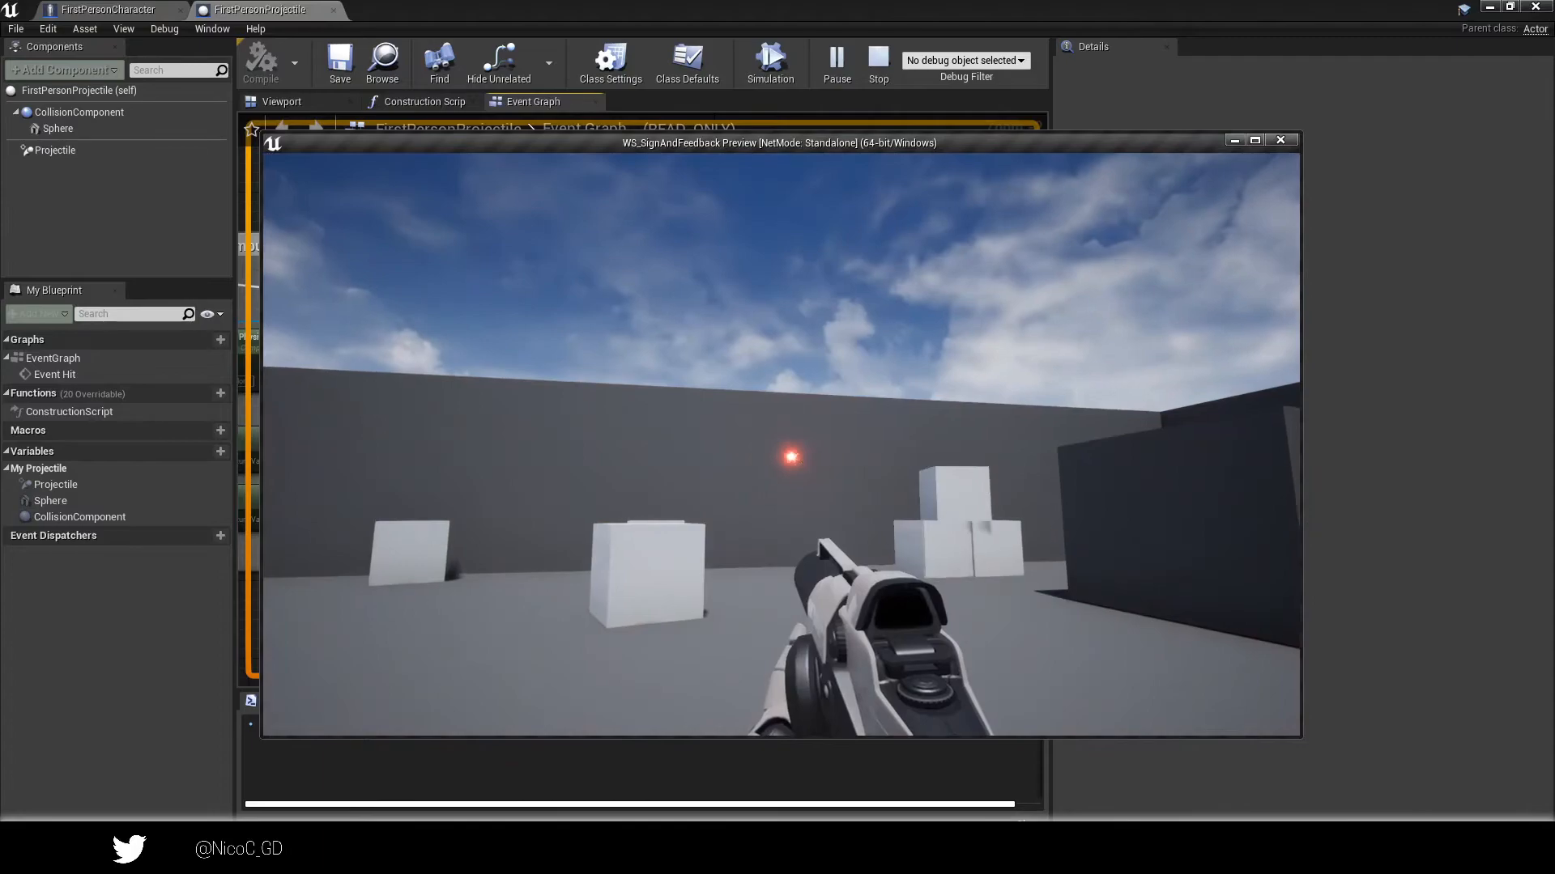
key(Escape)
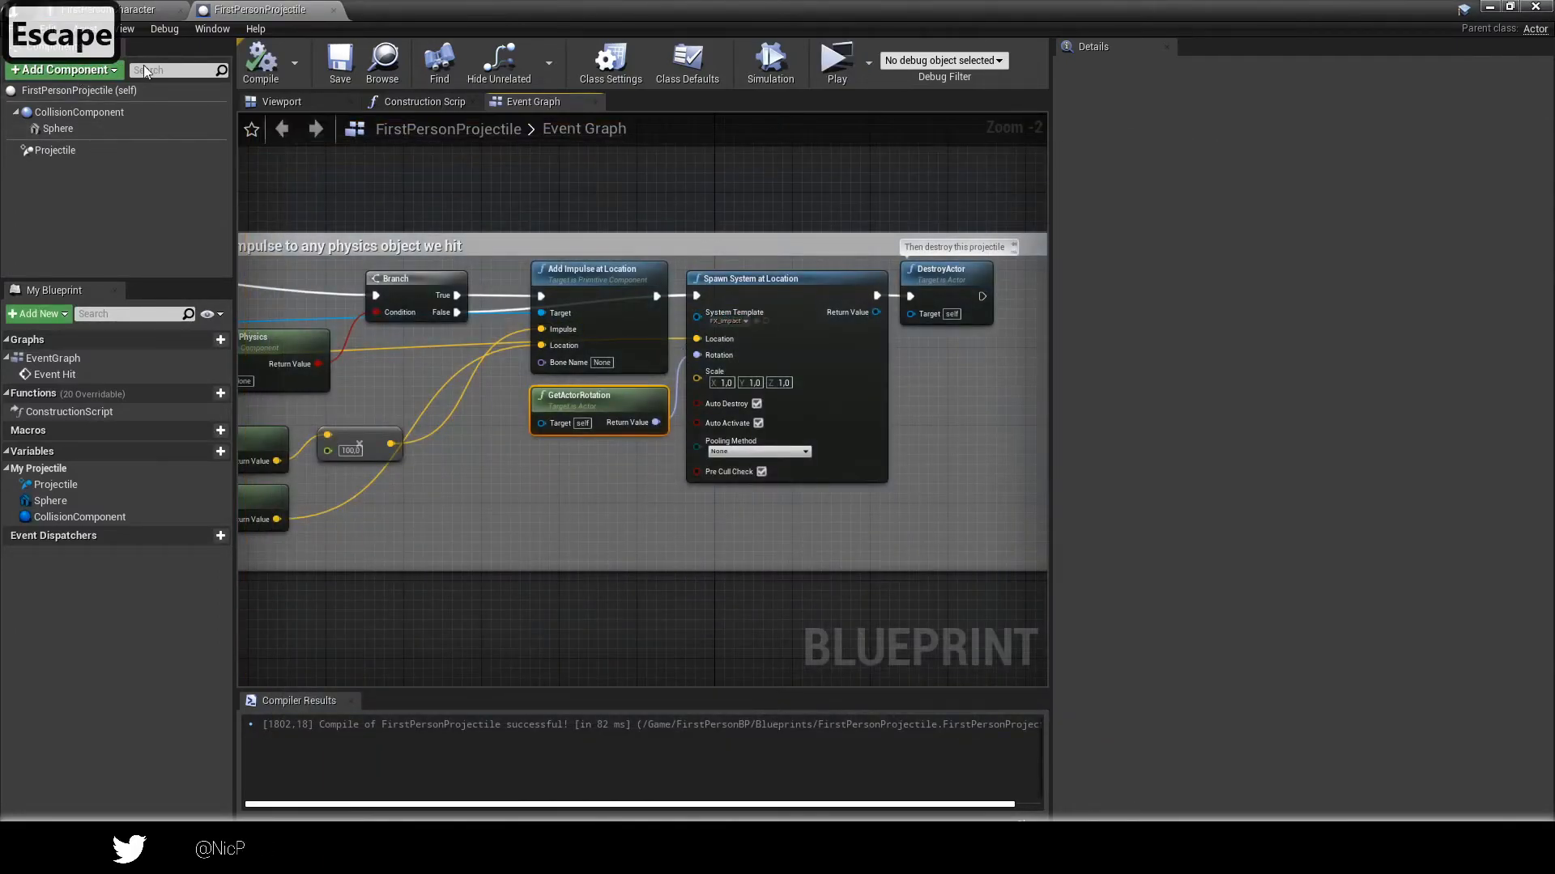
Open the FX_Impact system used by Spawn System at Location and show the Sparkle emitter's Emitter State settings.
click(765, 321)
double_click(538, 583)
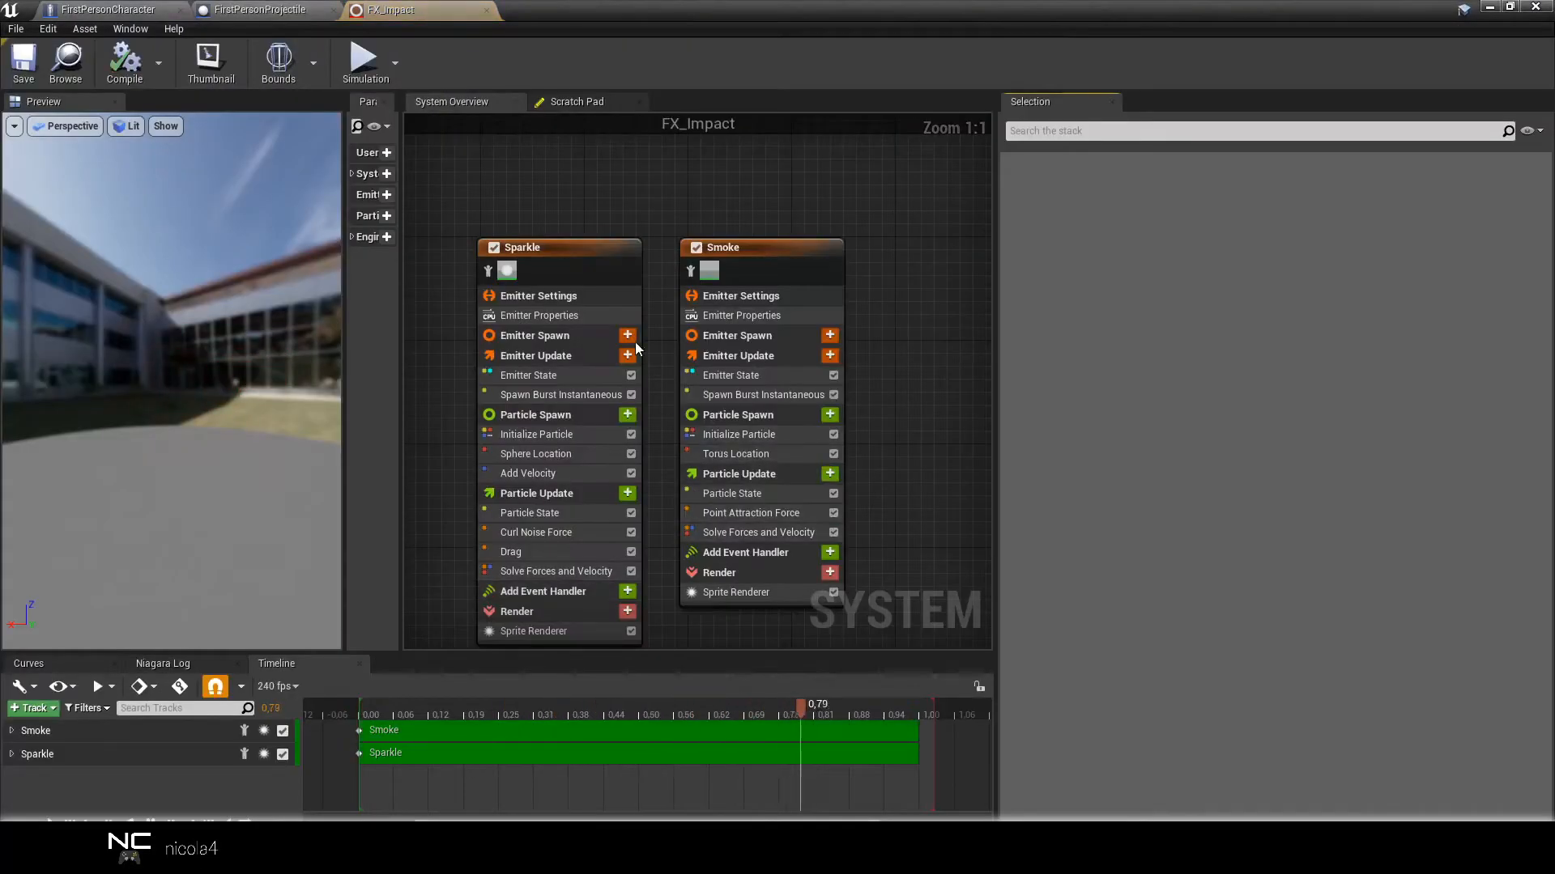
click(561, 264)
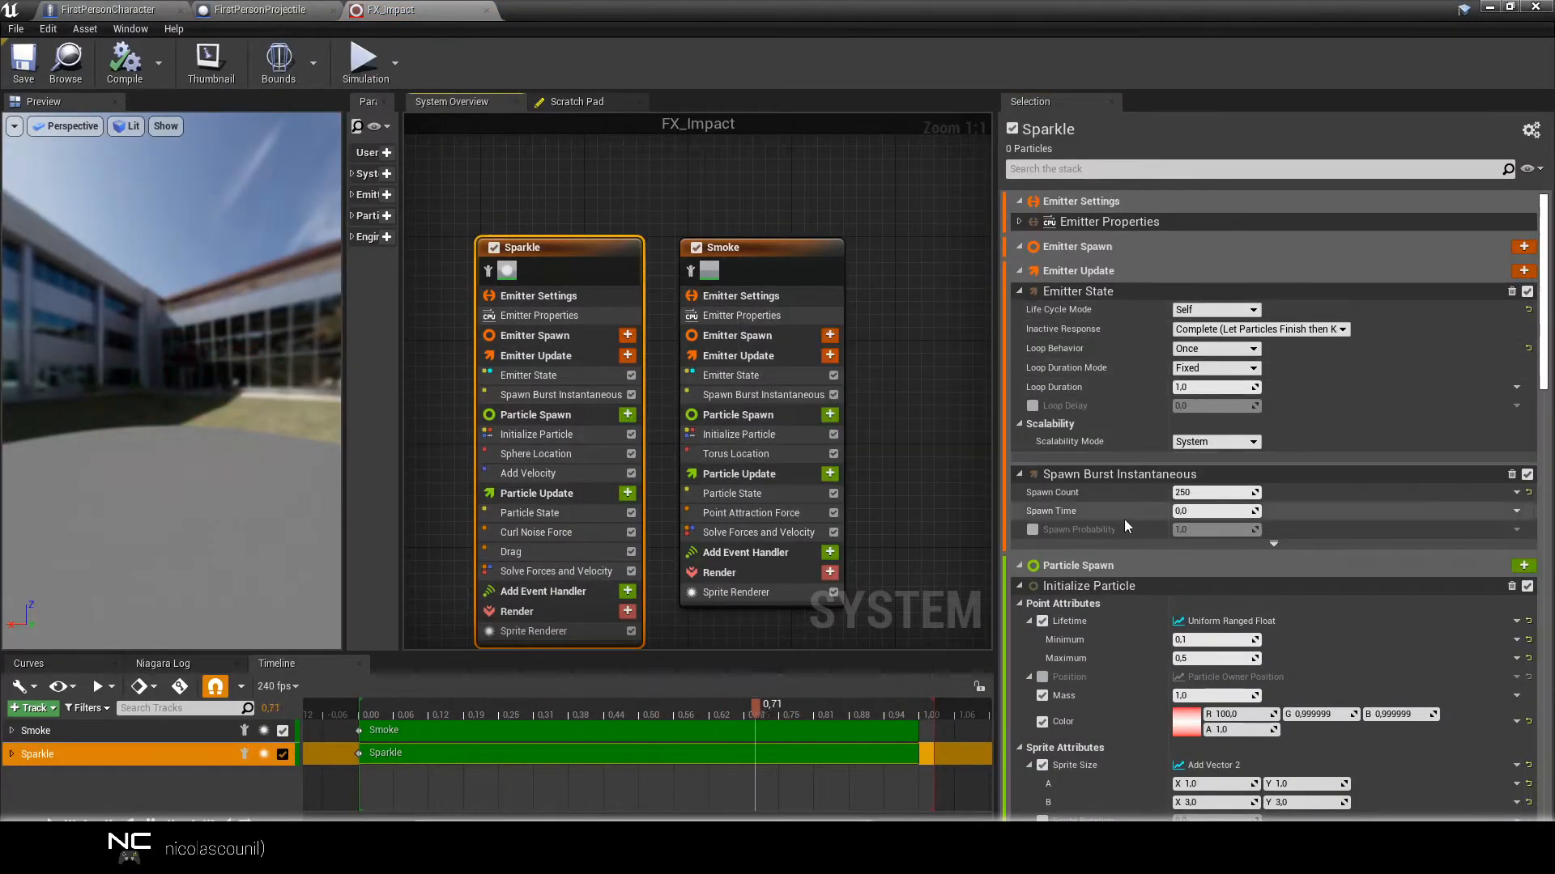
click(542, 378)
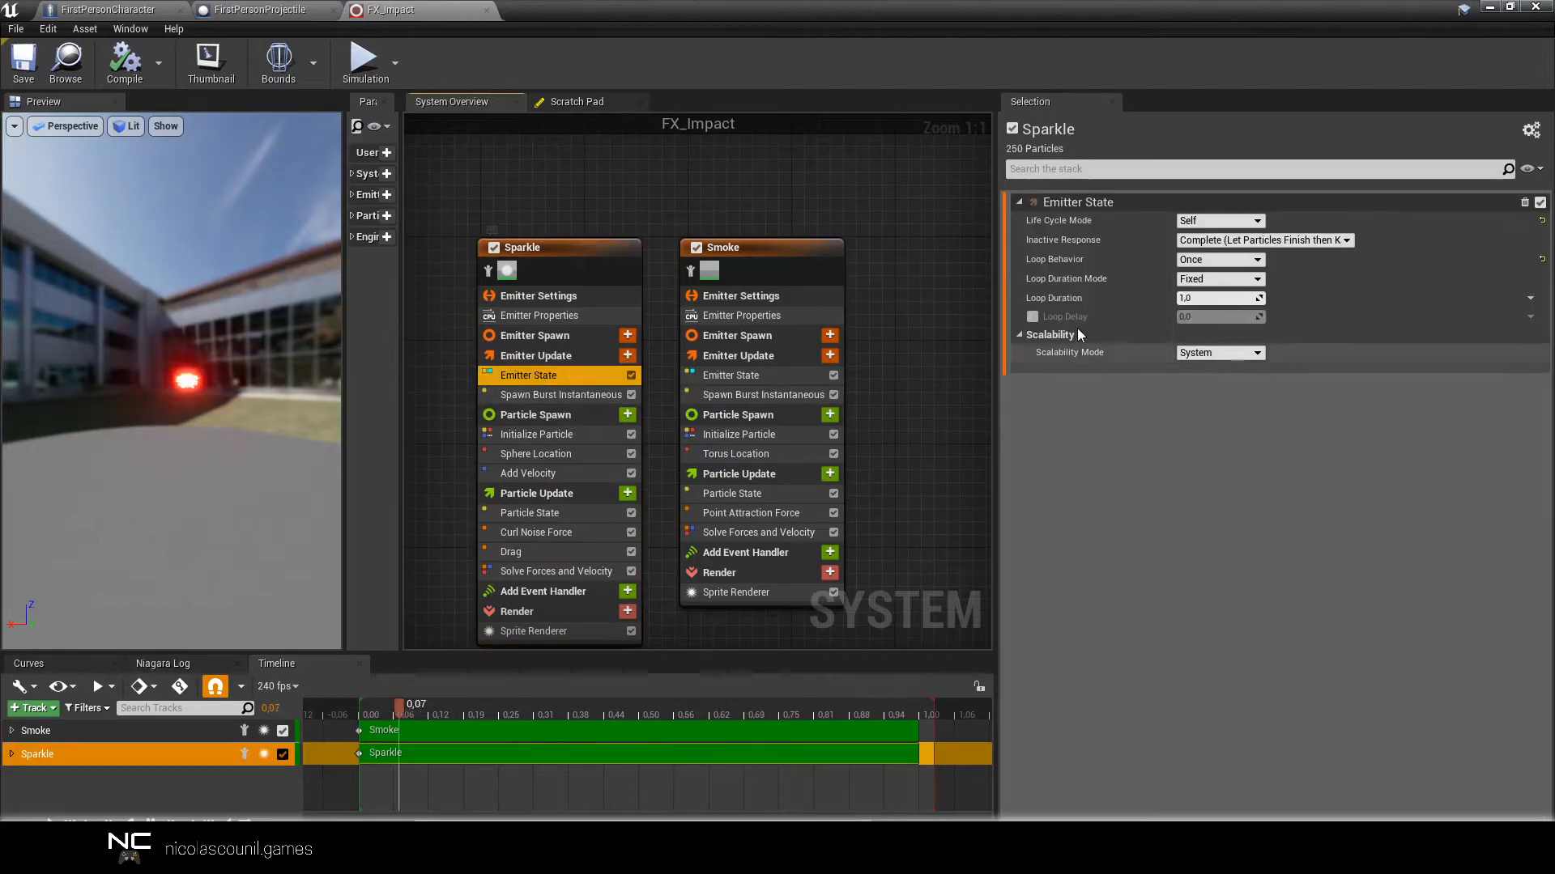
Set the maximum particle Lifetime of the Sparkle emitter to 0.3.
click(563, 414)
click(1201, 297)
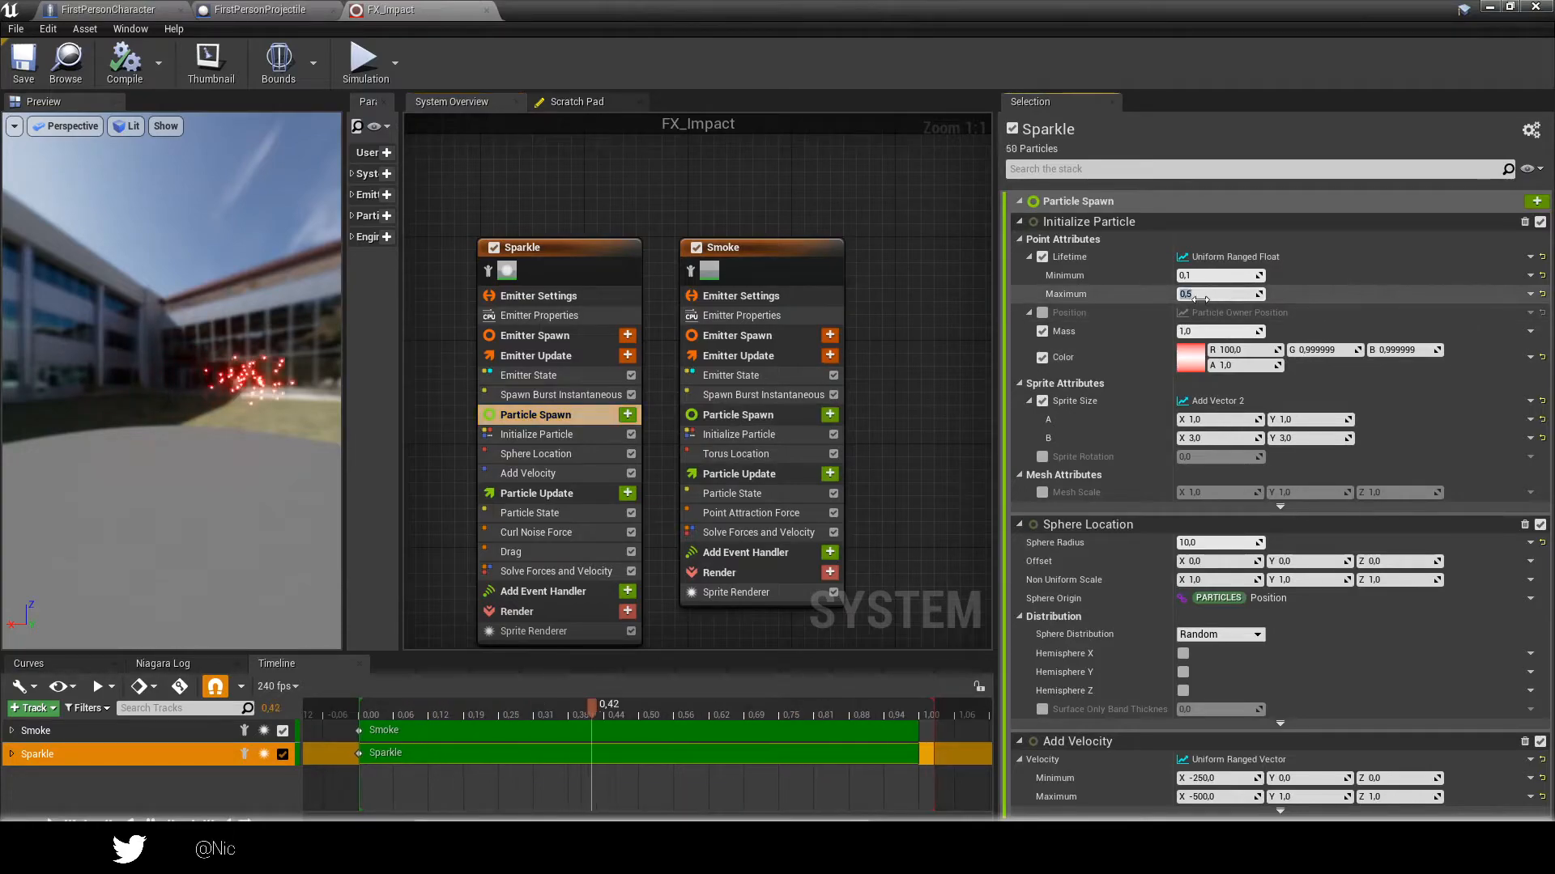
text(0.3)
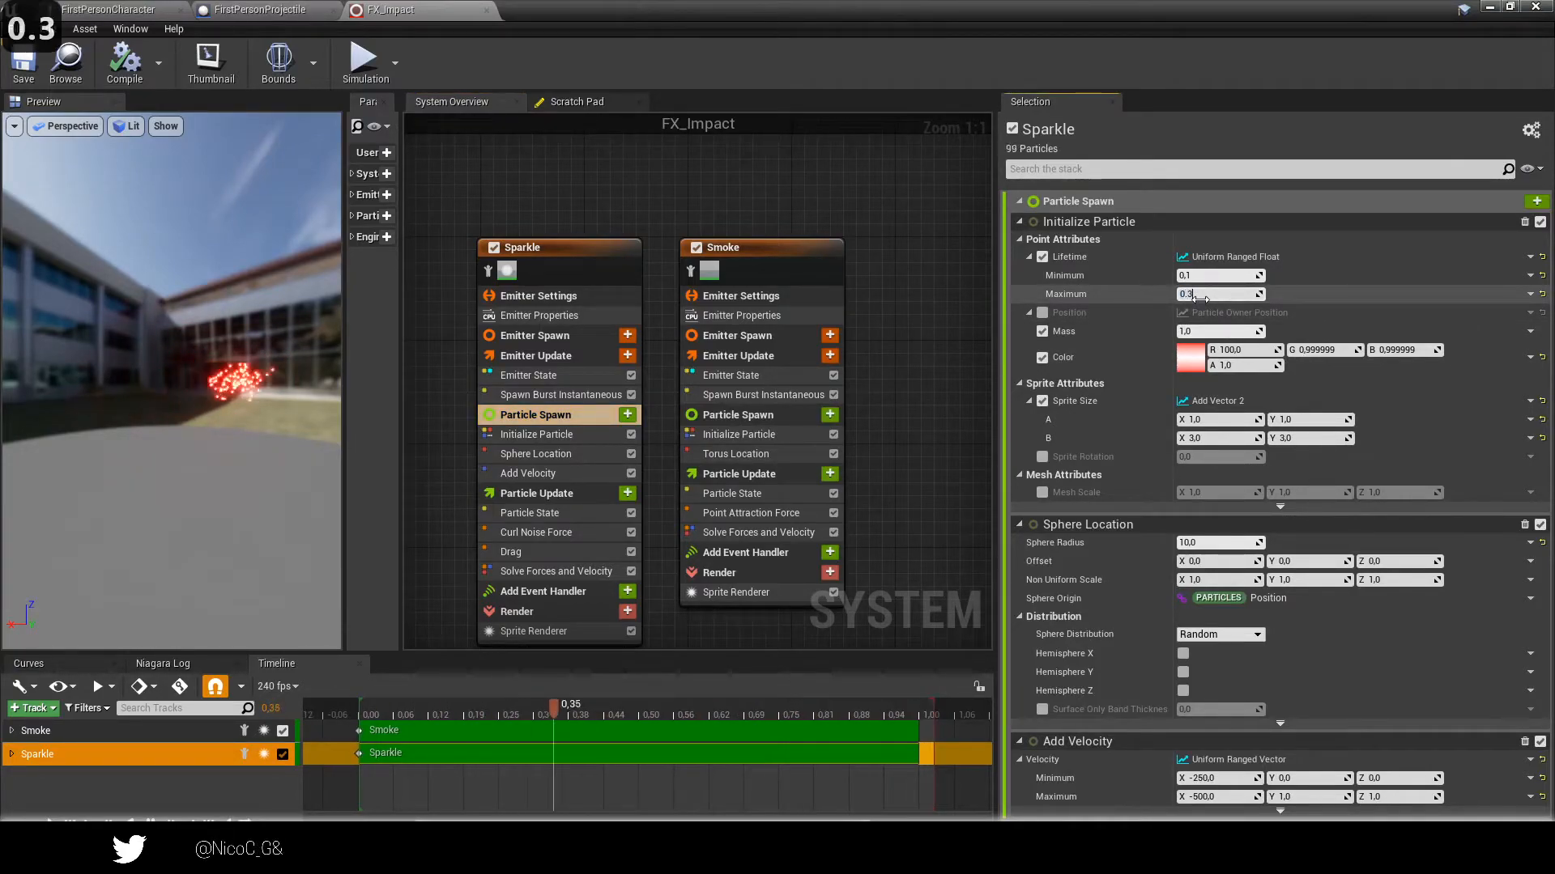
key(Return)
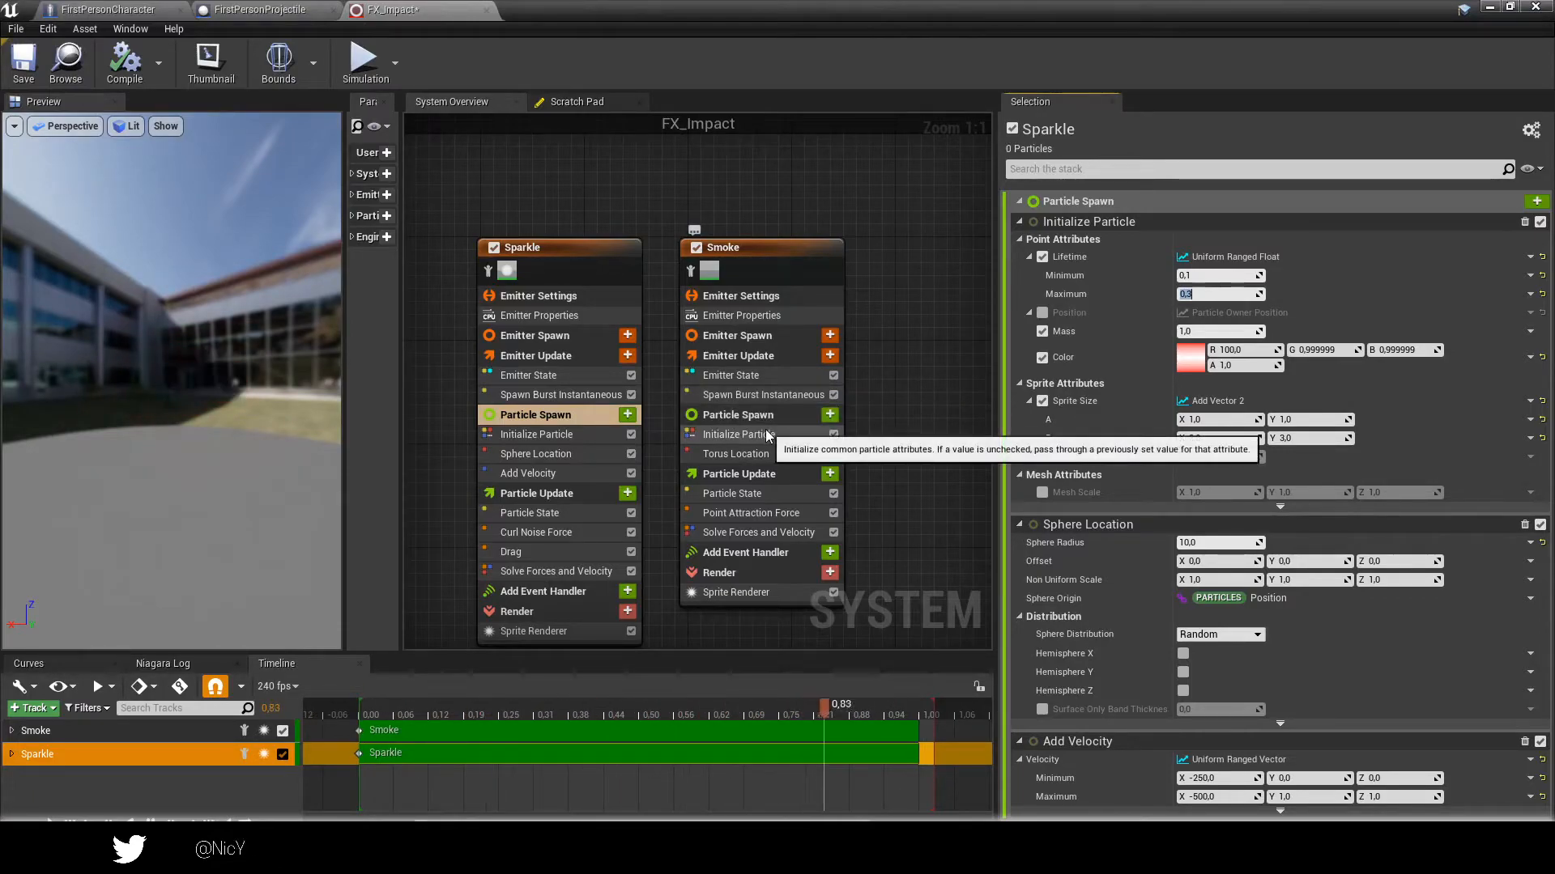
click(735, 415)
click(1218, 293)
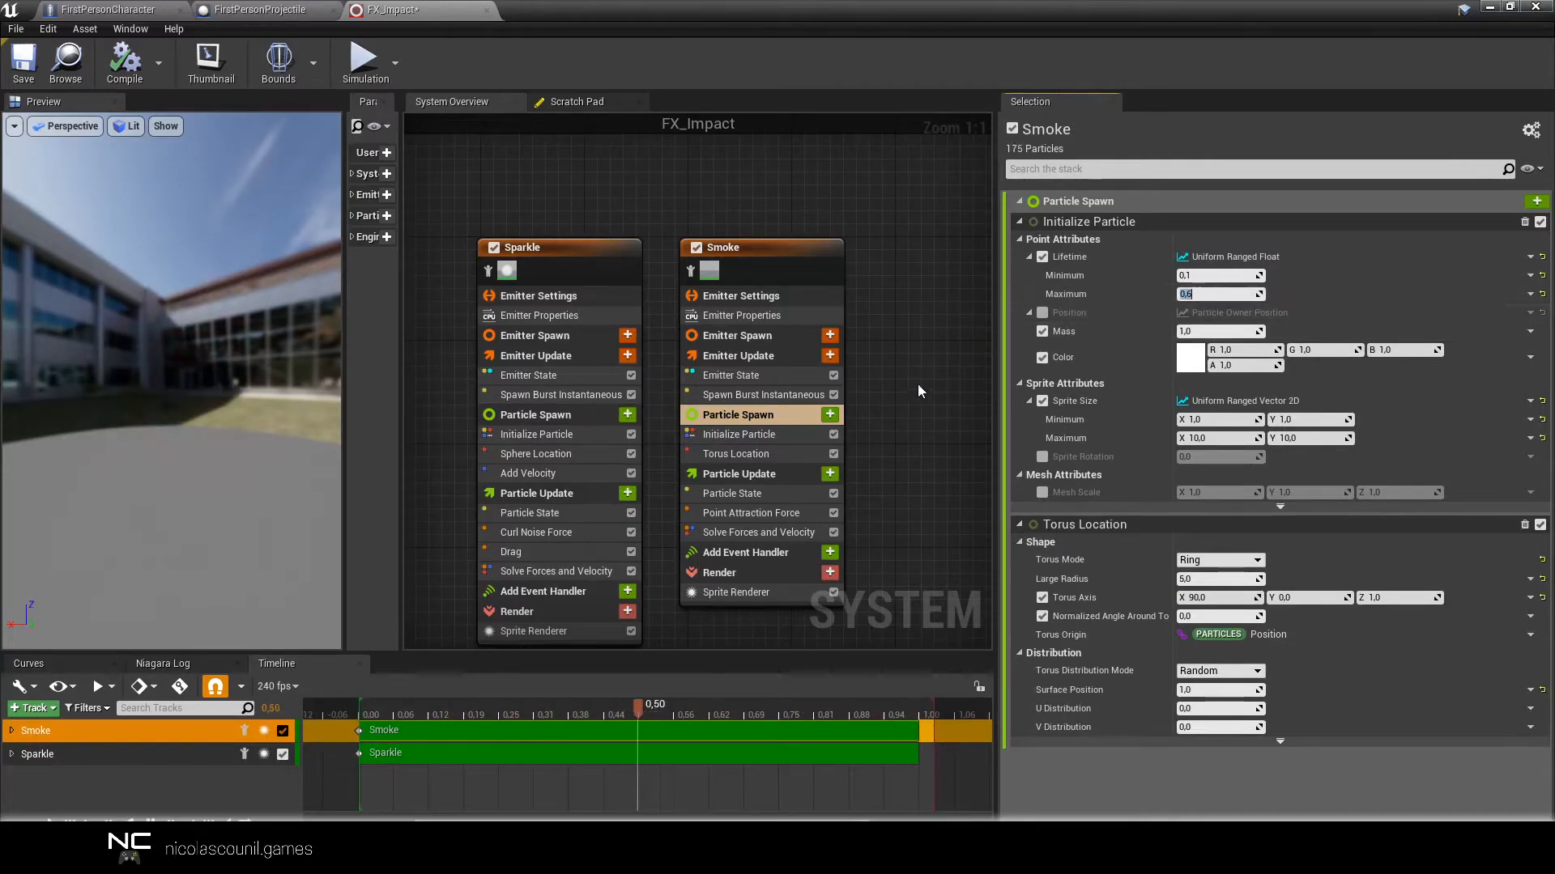
click(576, 396)
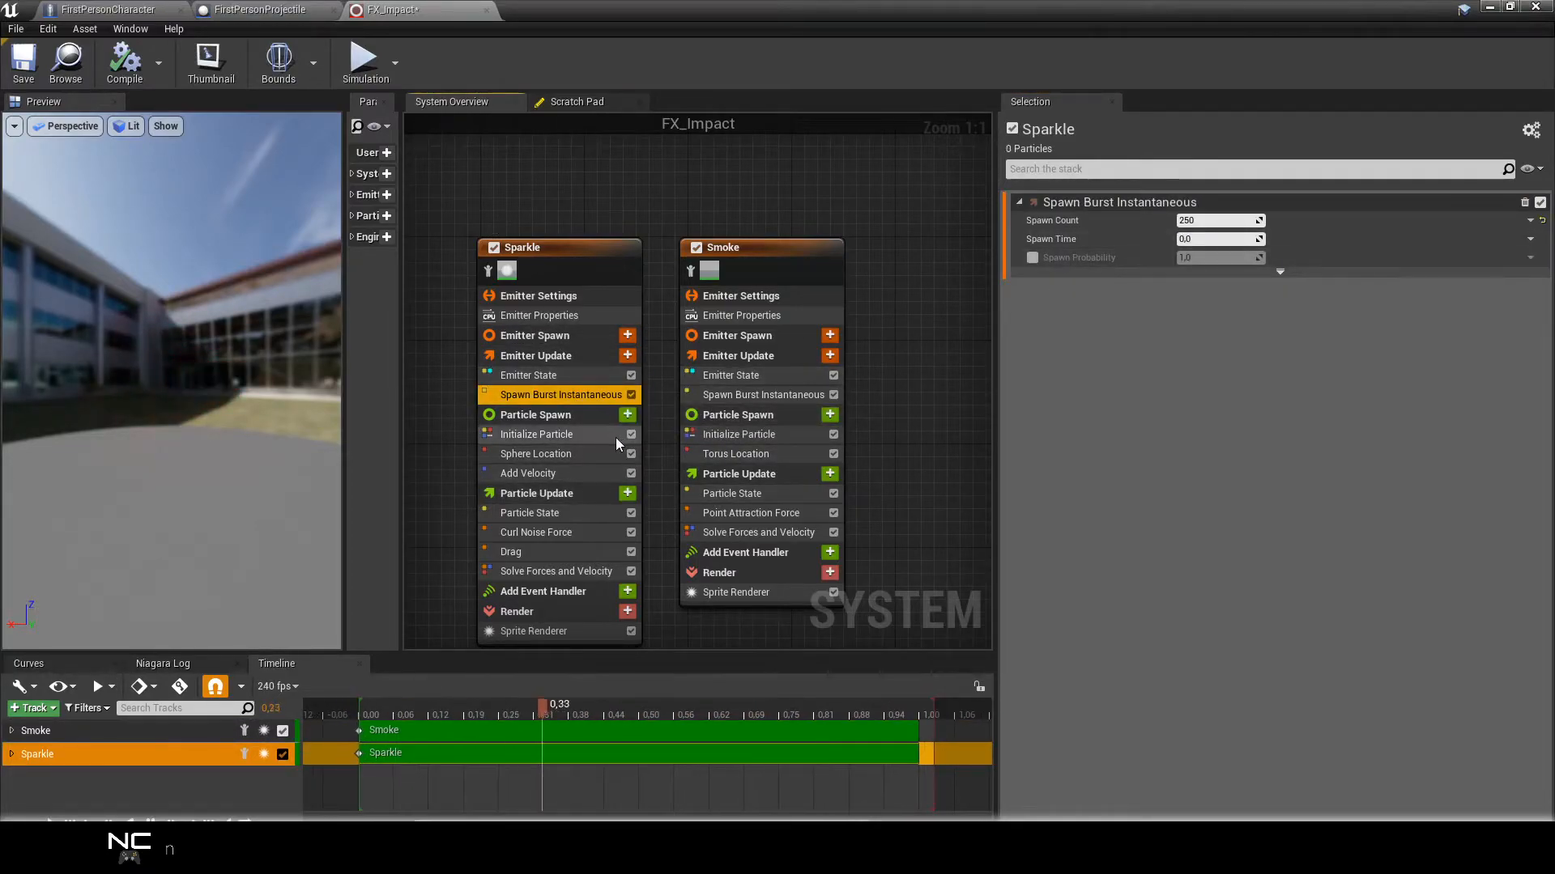
Set the Sparkle emitter's particle Lifetime to a minimum of 1 and a maximum of 3.
mouse_move(583, 415)
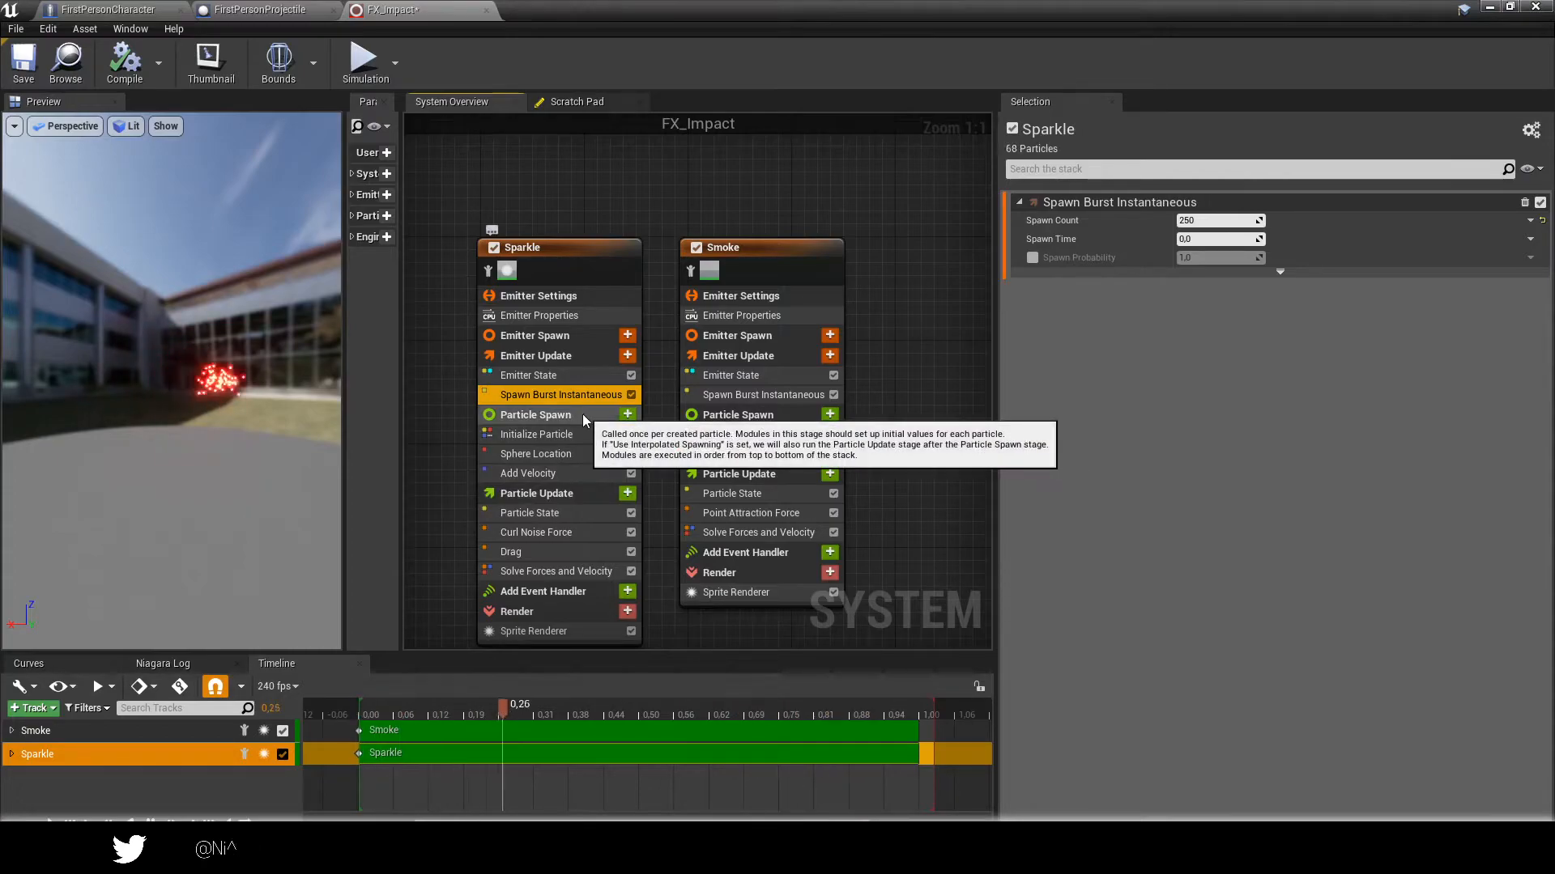
click(580, 415)
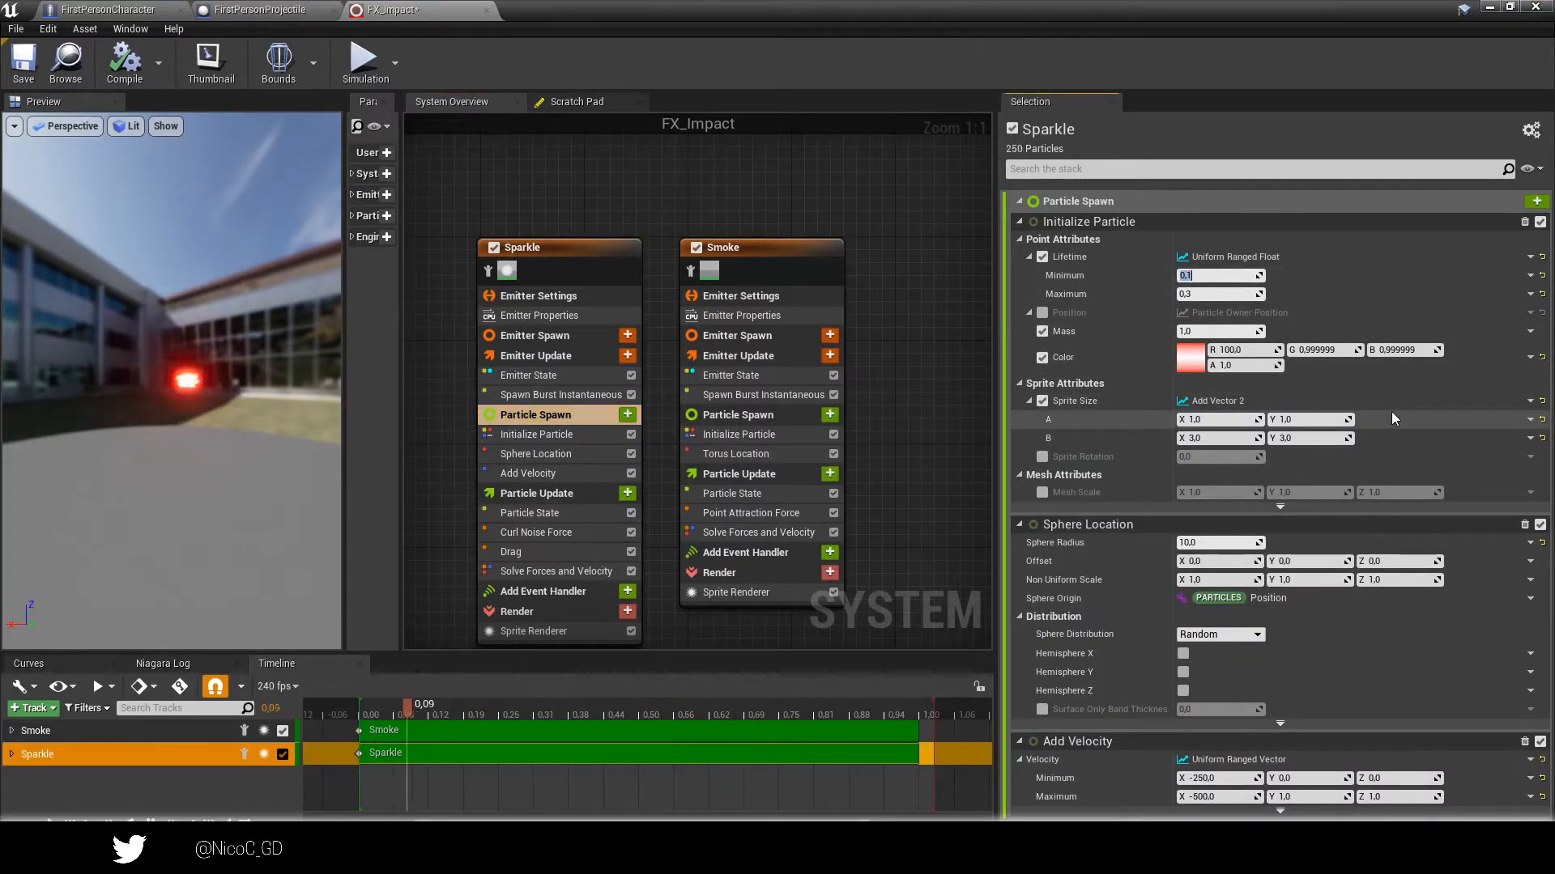
text(1)
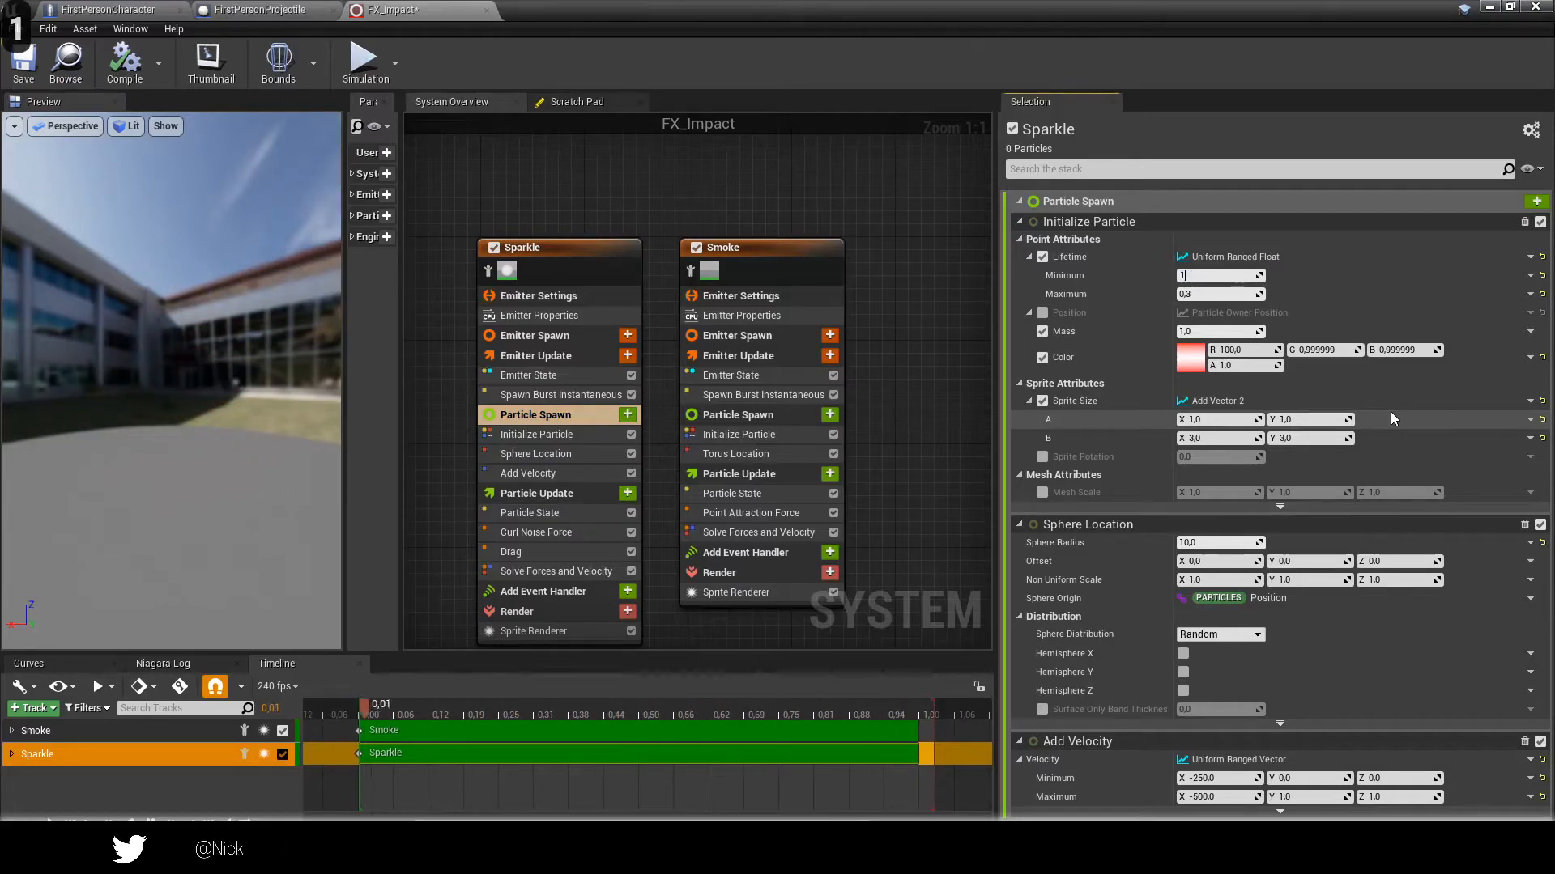
key(Tab)
key(Tab)
text(3)
key(Return)
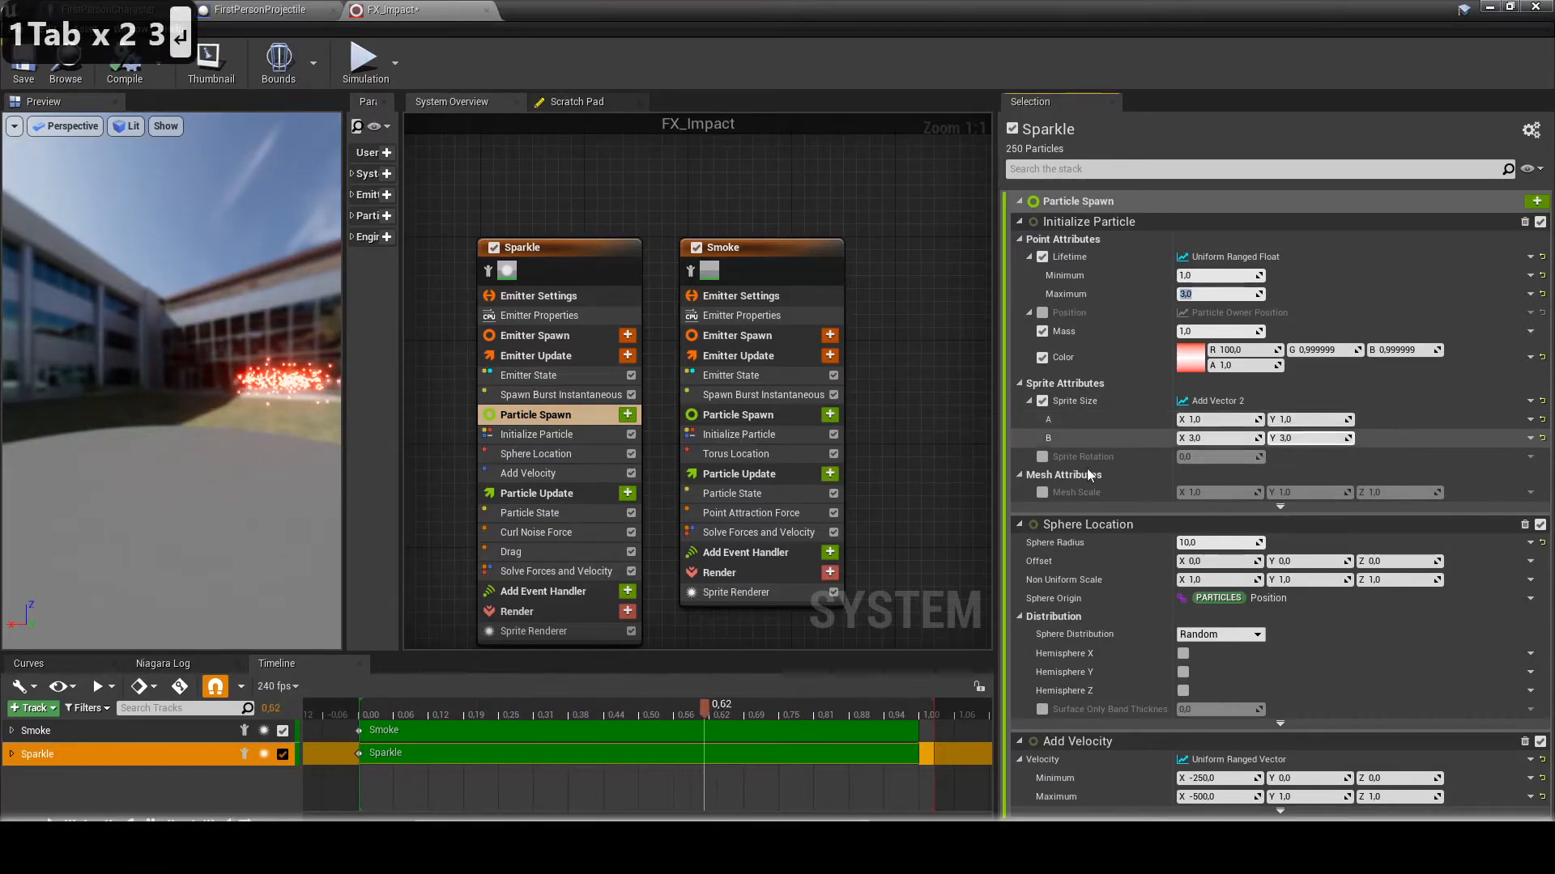
Return the Sparkle emitter's particle Lifetime to a minimum of 0.1 and a maximum of 0.3.
click(756, 421)
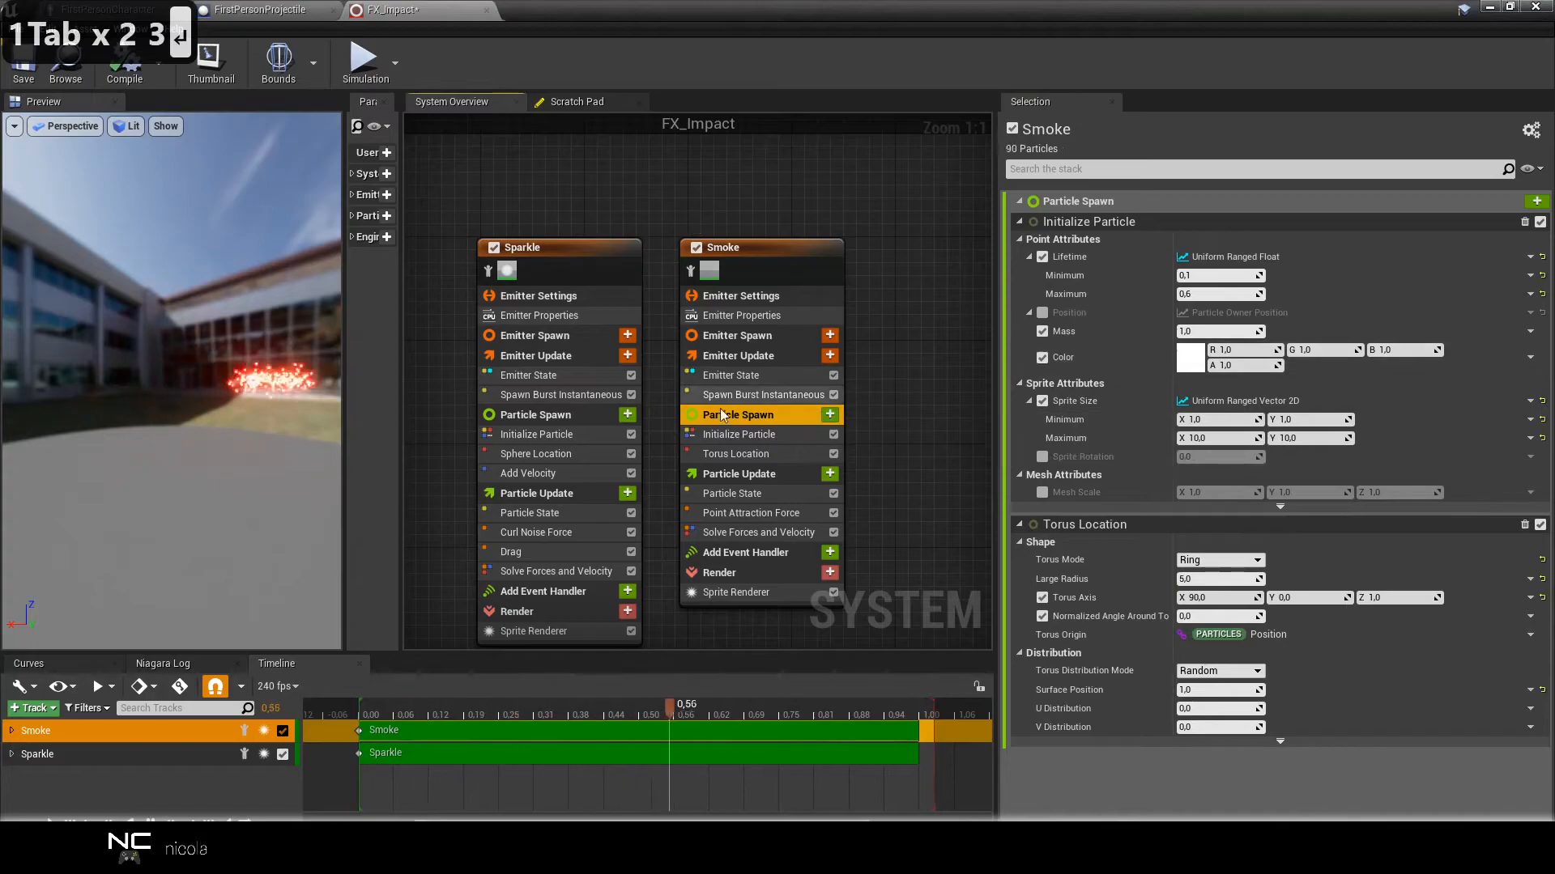
click(550, 415)
click(1191, 276)
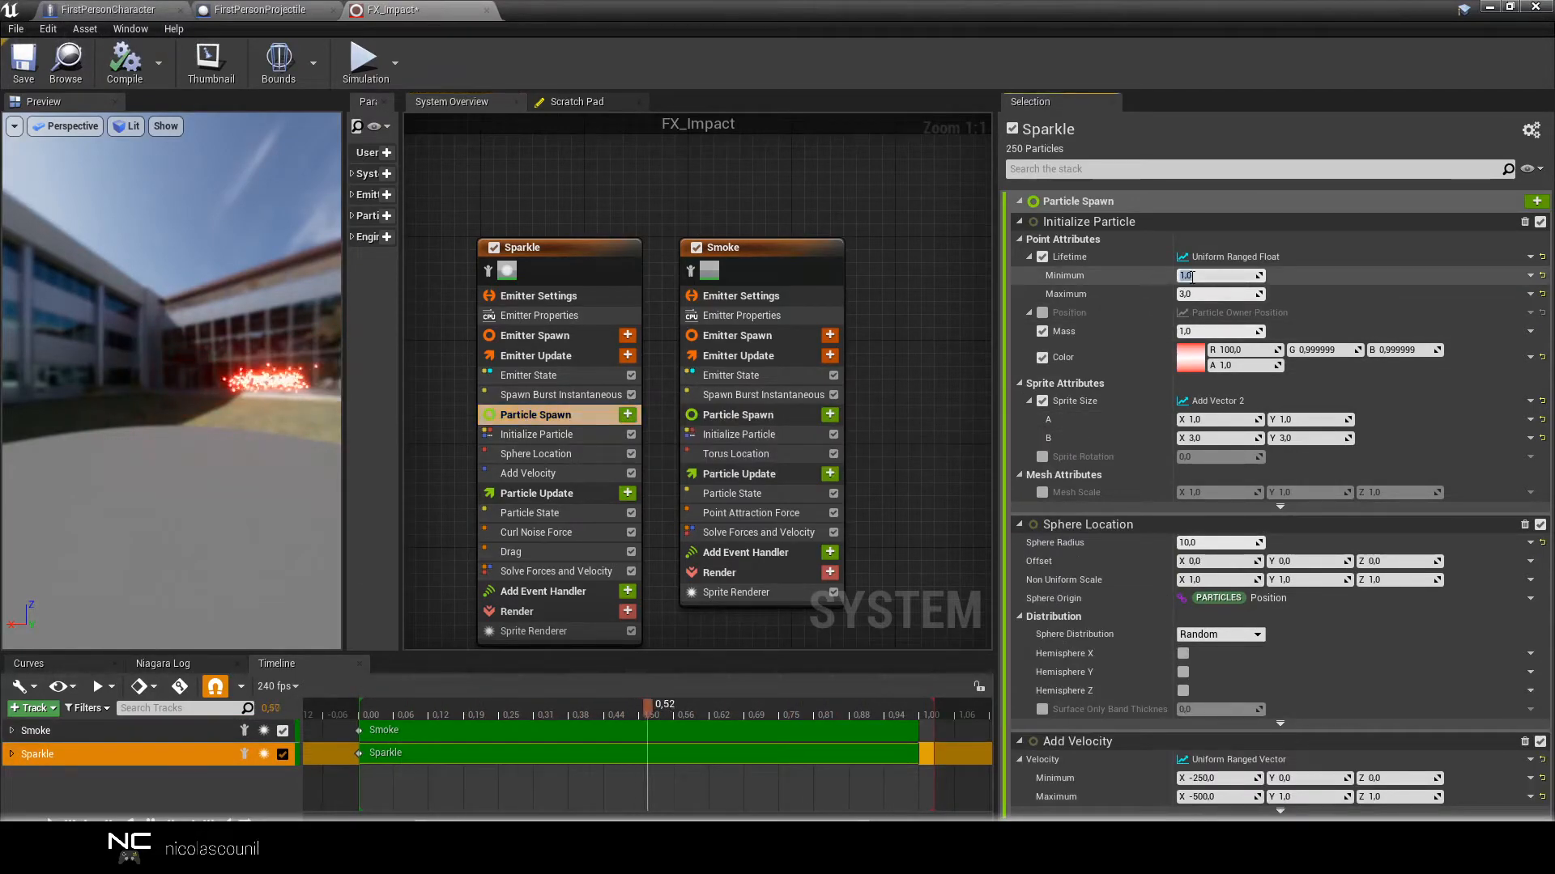
text(0.1)
click(1192, 295)
text(0.3)
key(Return)
Set vector B of the Sparkle emitter's Sprite Size to 6 in both X and Y.
click(1196, 419)
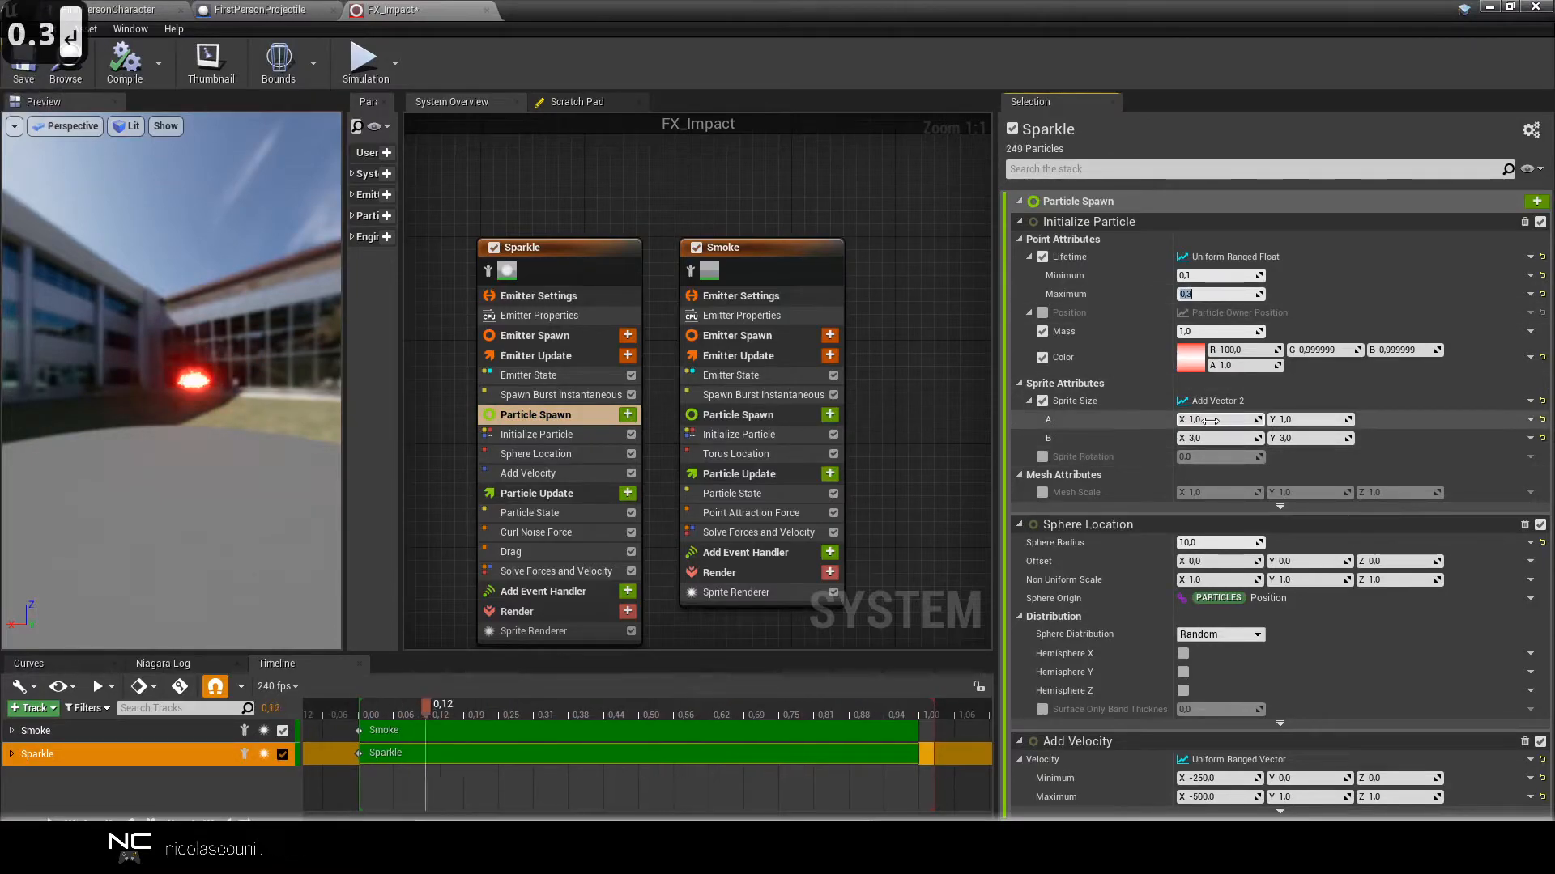
click(1220, 439)
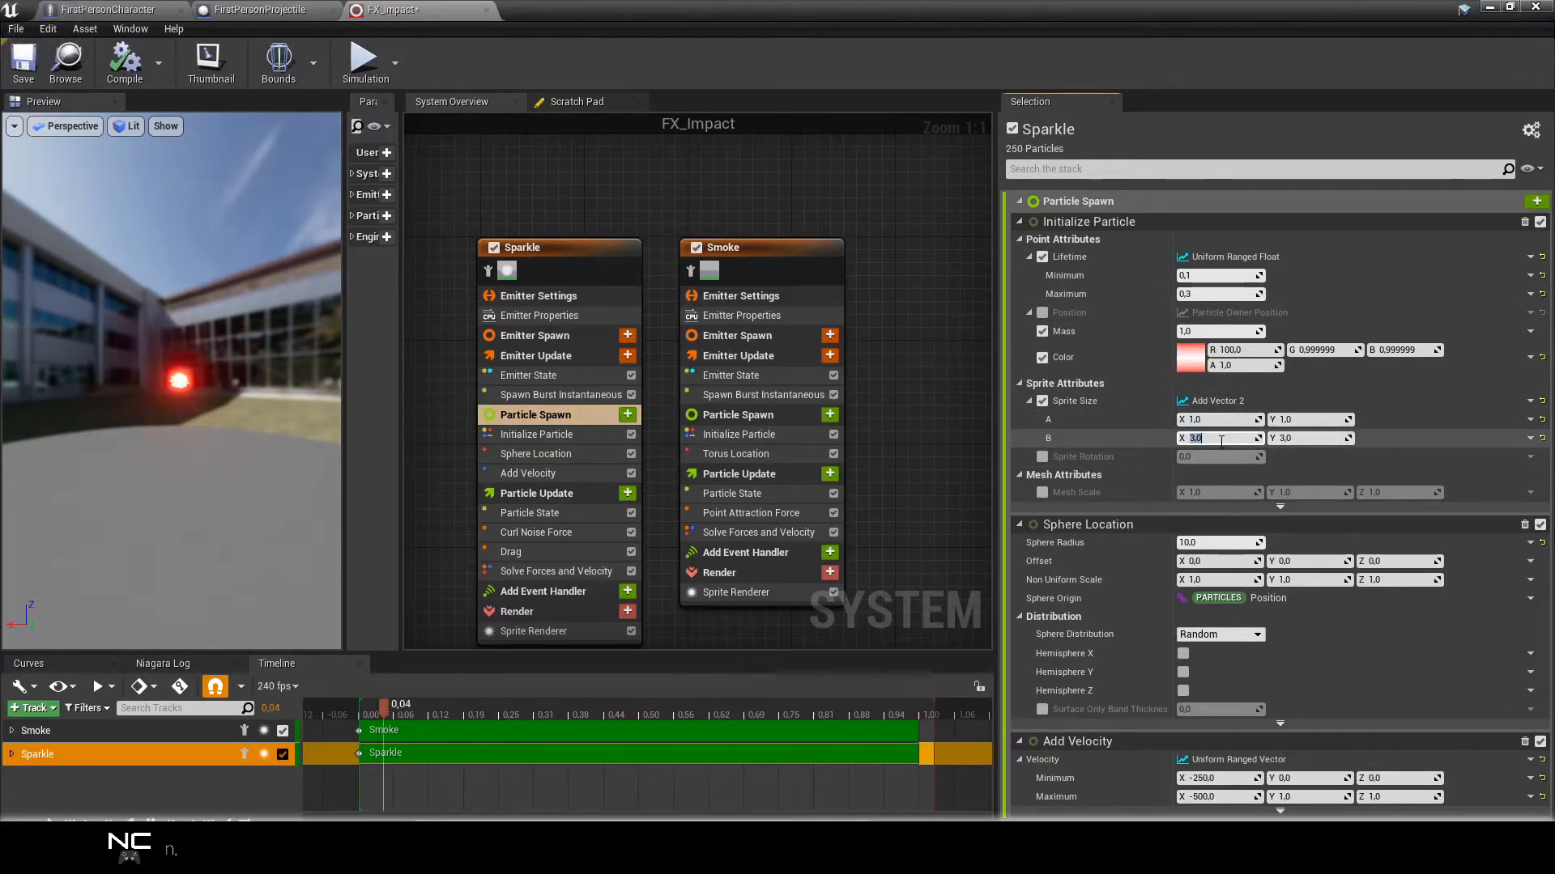
text(6)
key(Tab)
text(6)
key(Return)
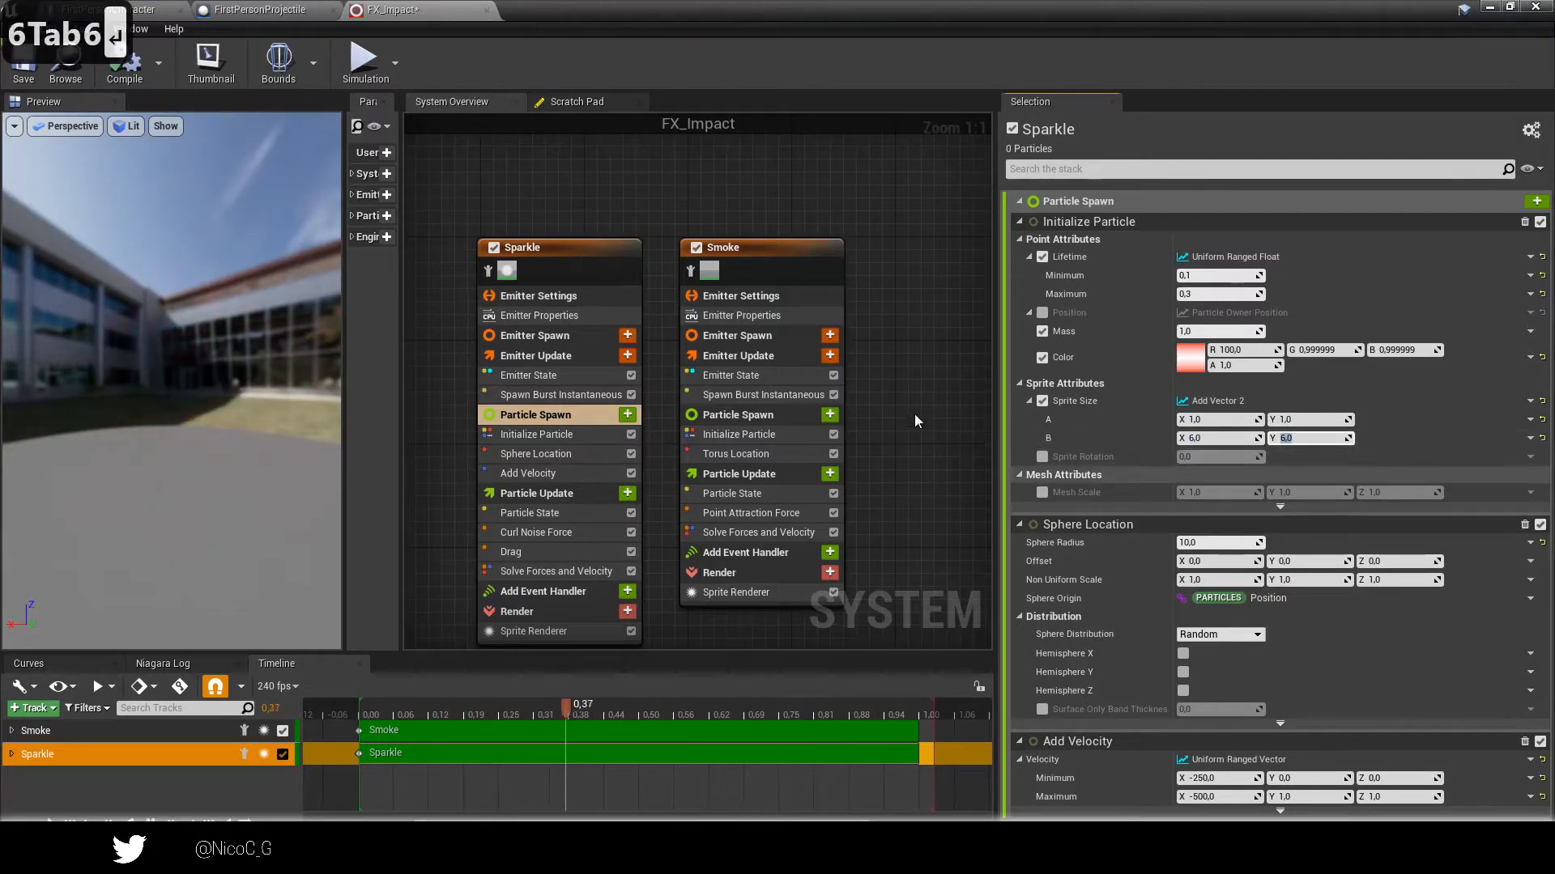
Set vector A of the Sparkle emitter's Sprite Size to 3 in both X and Y.
click(734, 417)
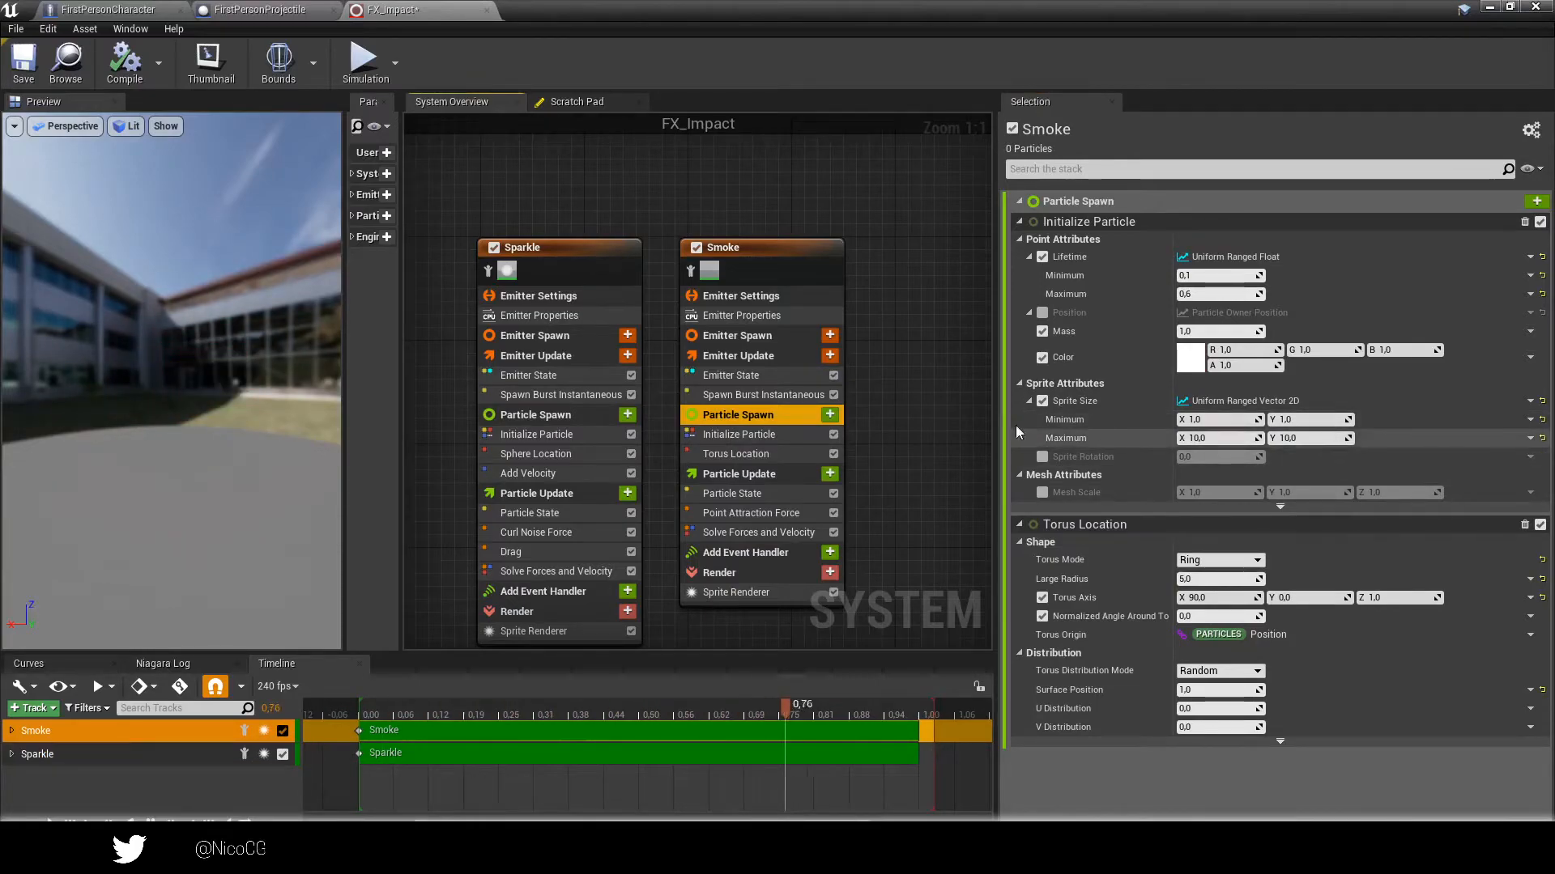
click(594, 414)
click(722, 412)
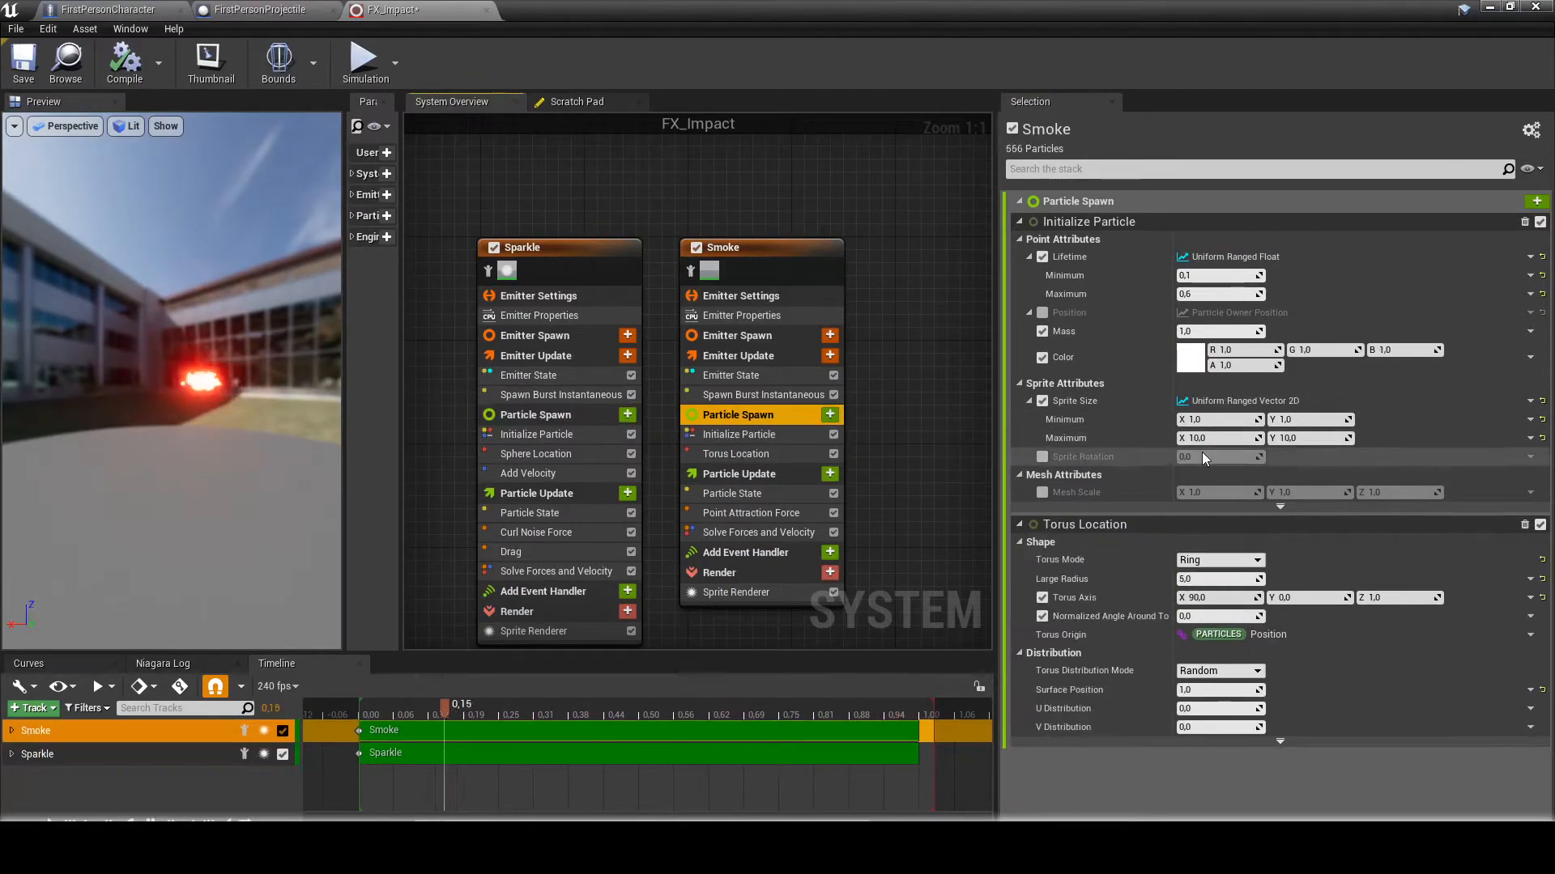
click(539, 418)
click(1199, 420)
text(3)
key(Tab)
text(3)
key(Return)
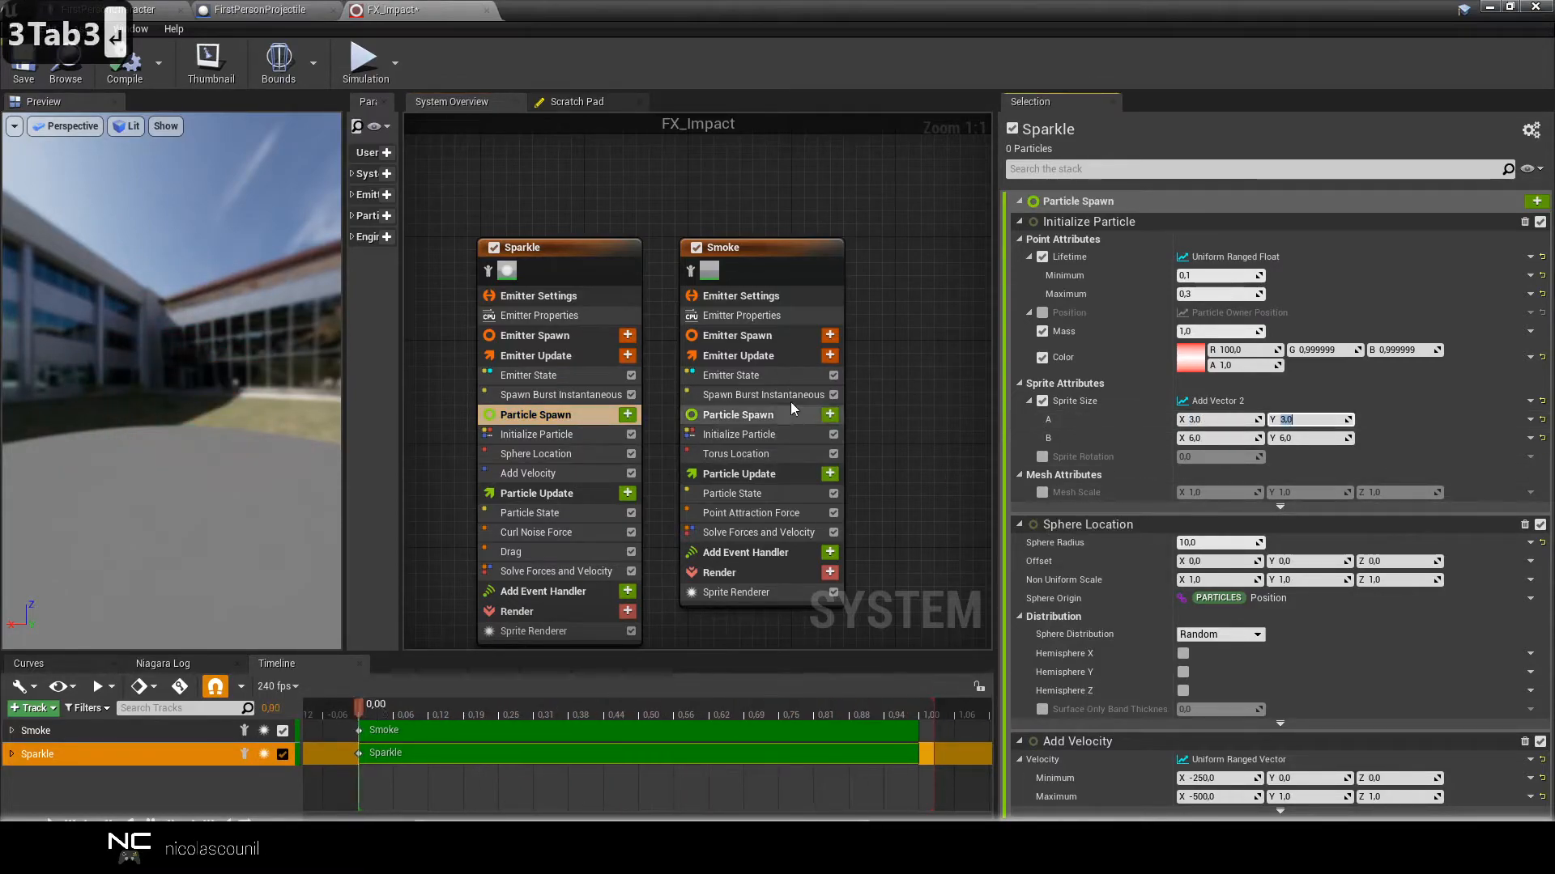
Set the Smoke emitter's minimum Sprite Size to 5 in both X and Y and save all assets.
click(733, 415)
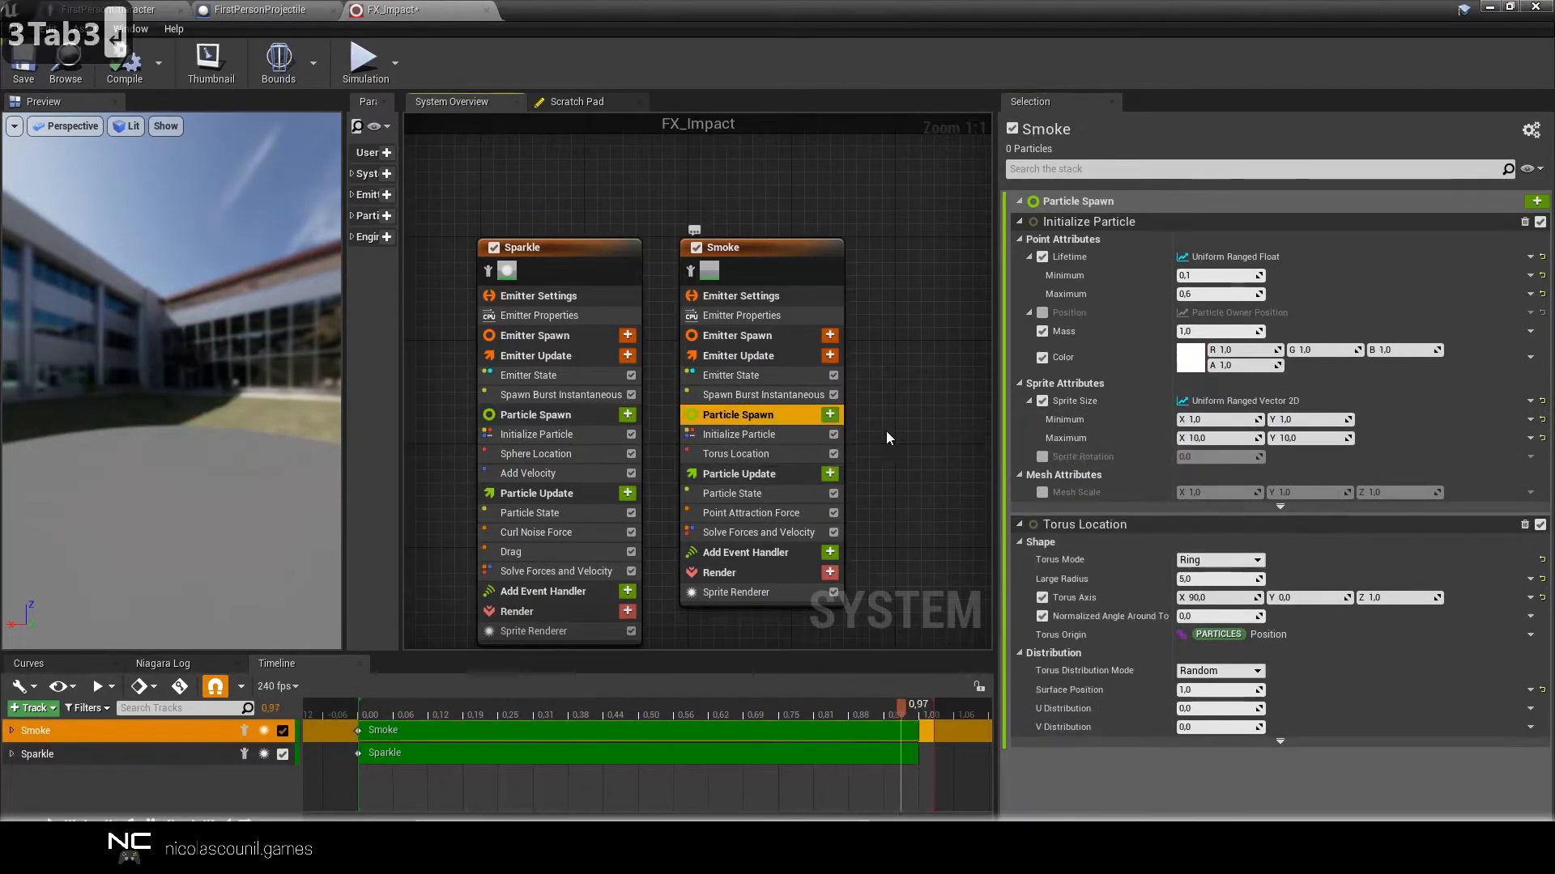
click(1201, 420)
text(6)
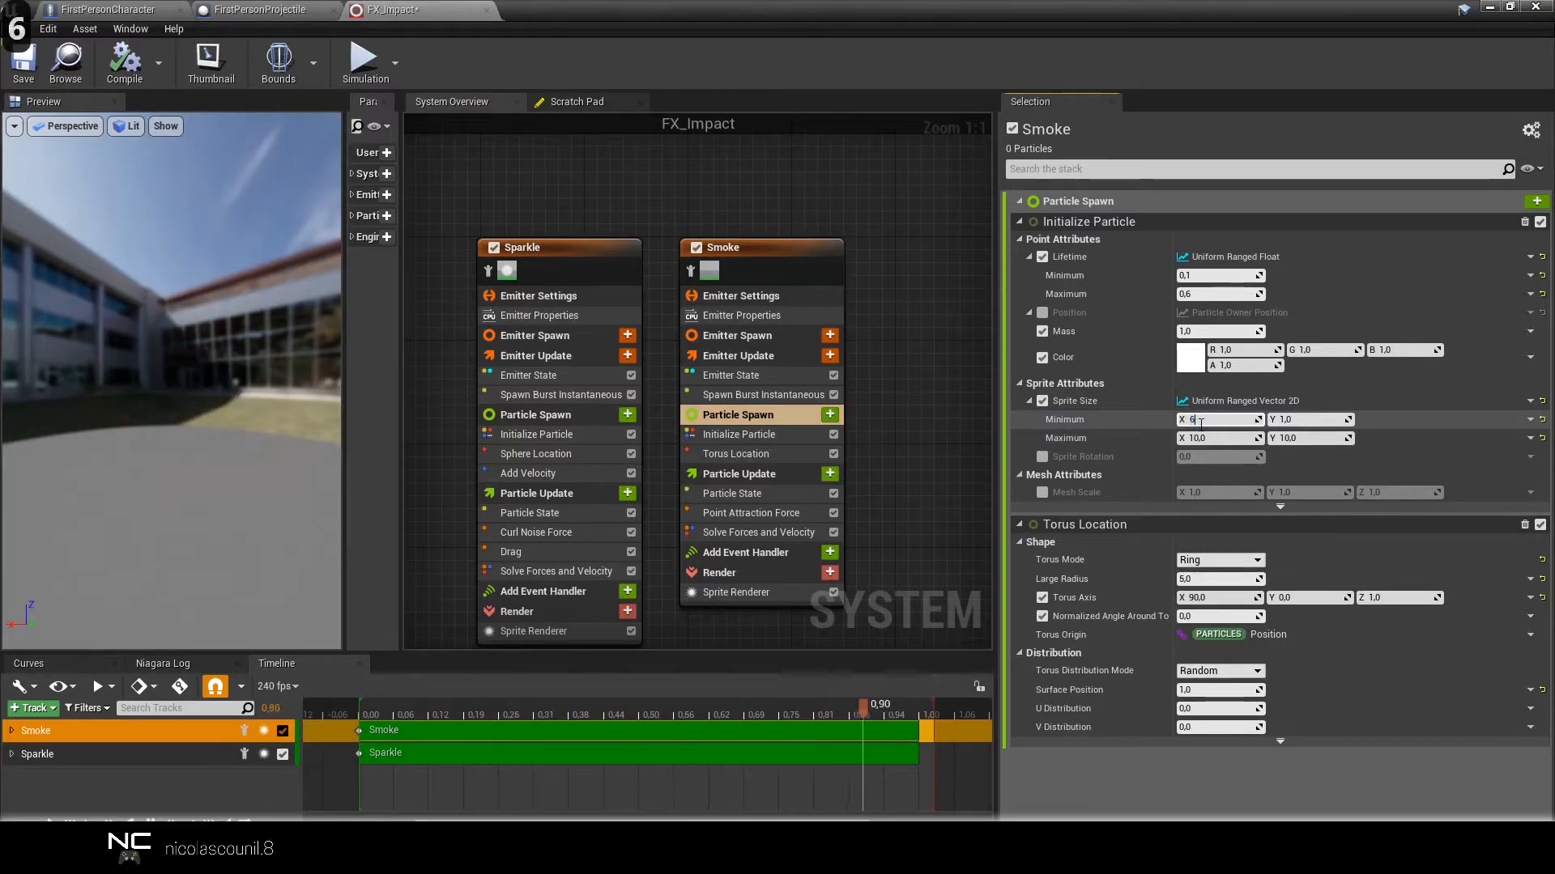
key(BackSpace)
text(5)
key(Tab)
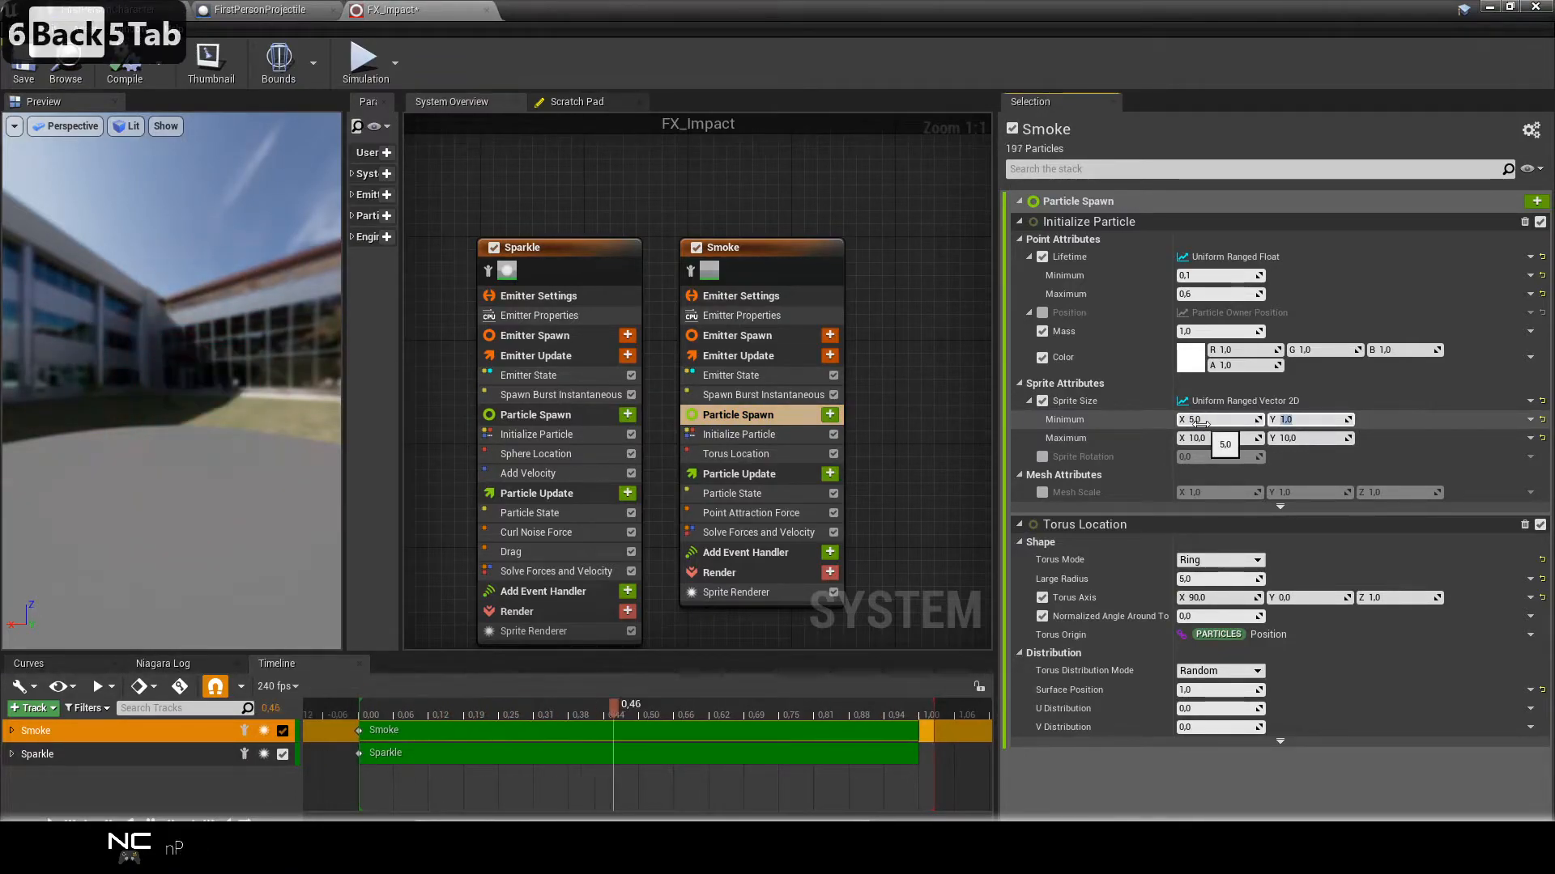
text(5)
key(Return)
key(ctrl+shift+s)
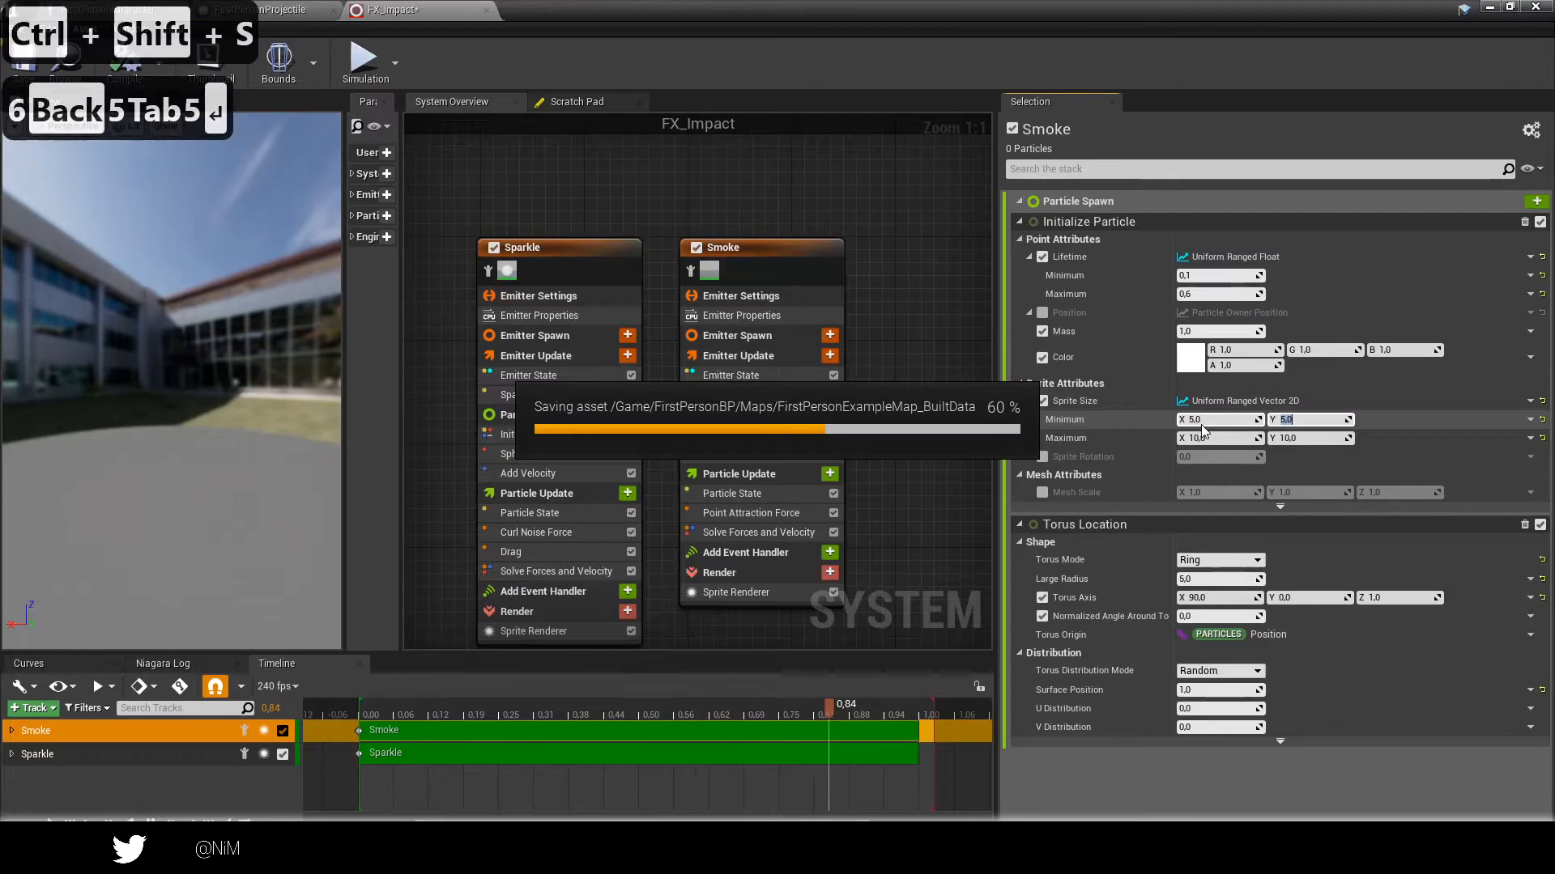
Play-test the level, firing at the walls and cubes while moving around to check the impact effect, and end the session.
key(alt+p)
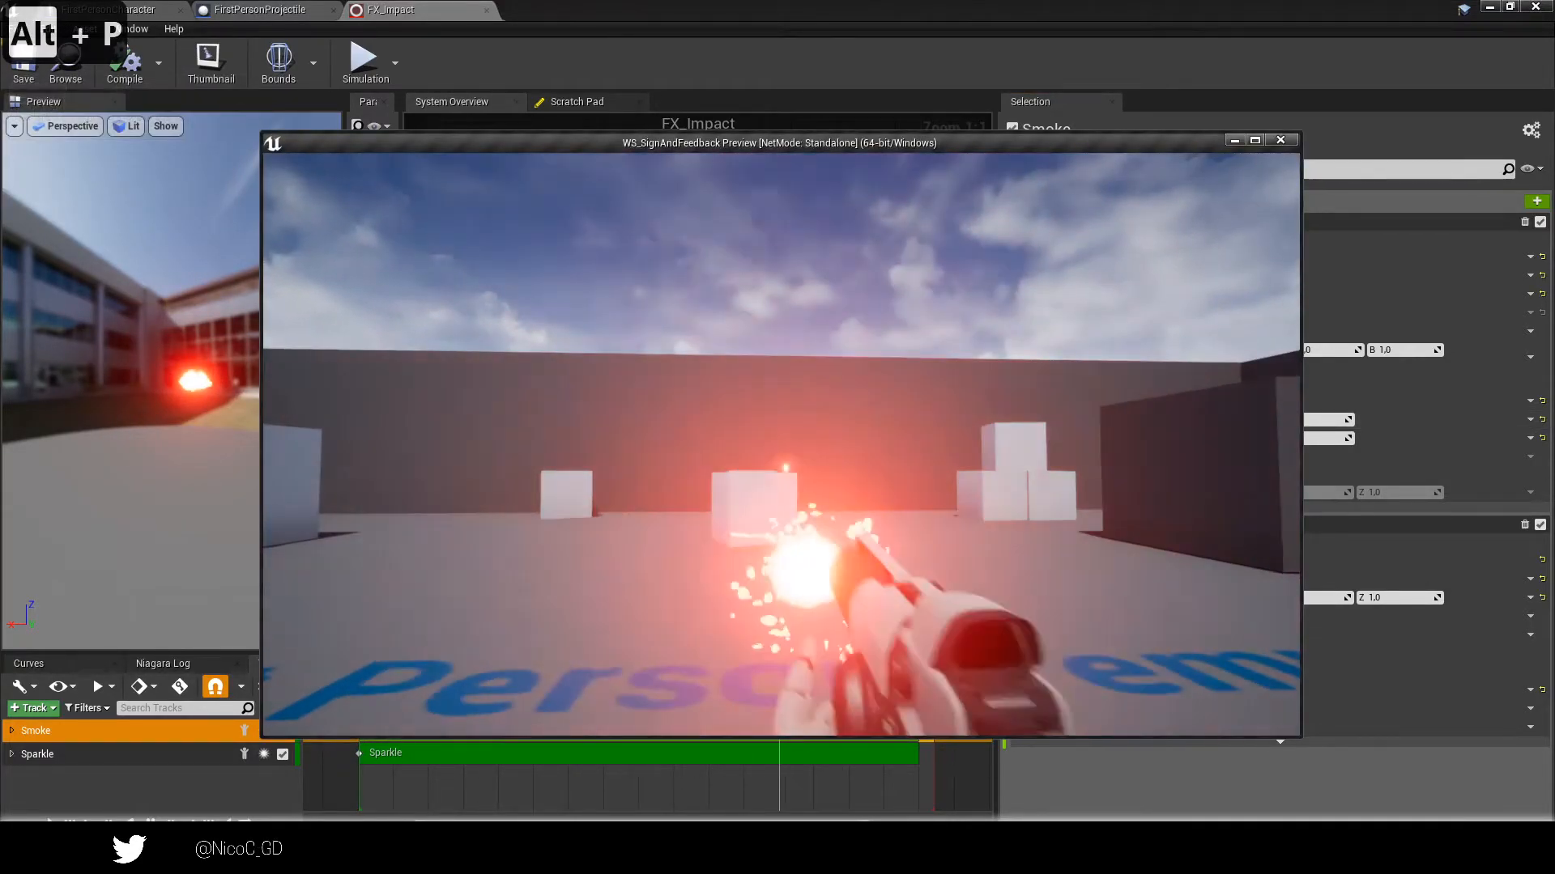
click(782, 444)
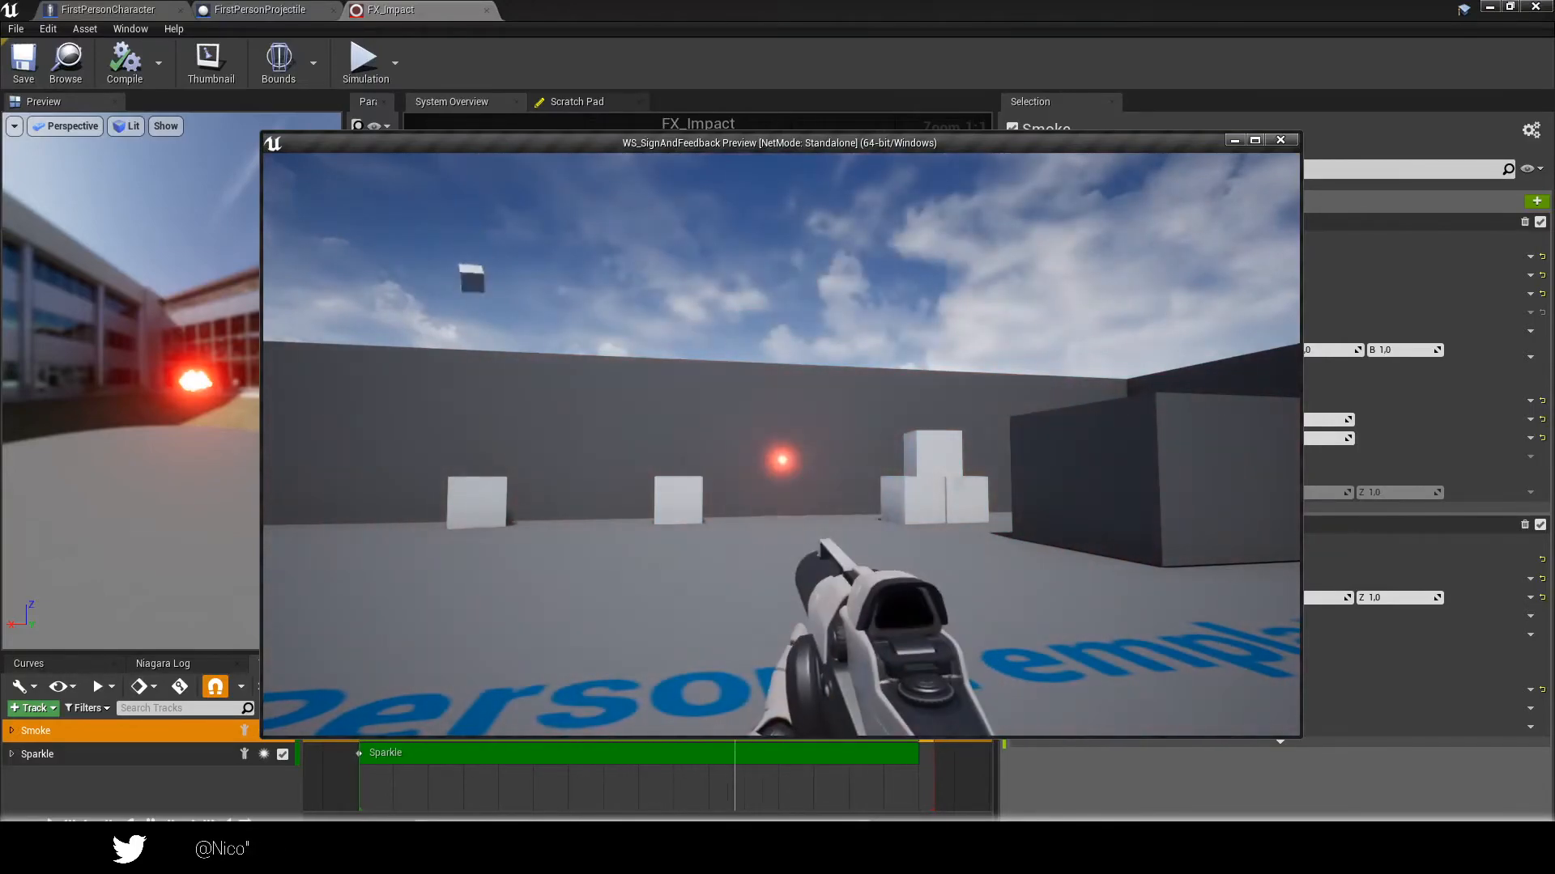
click(782, 444)
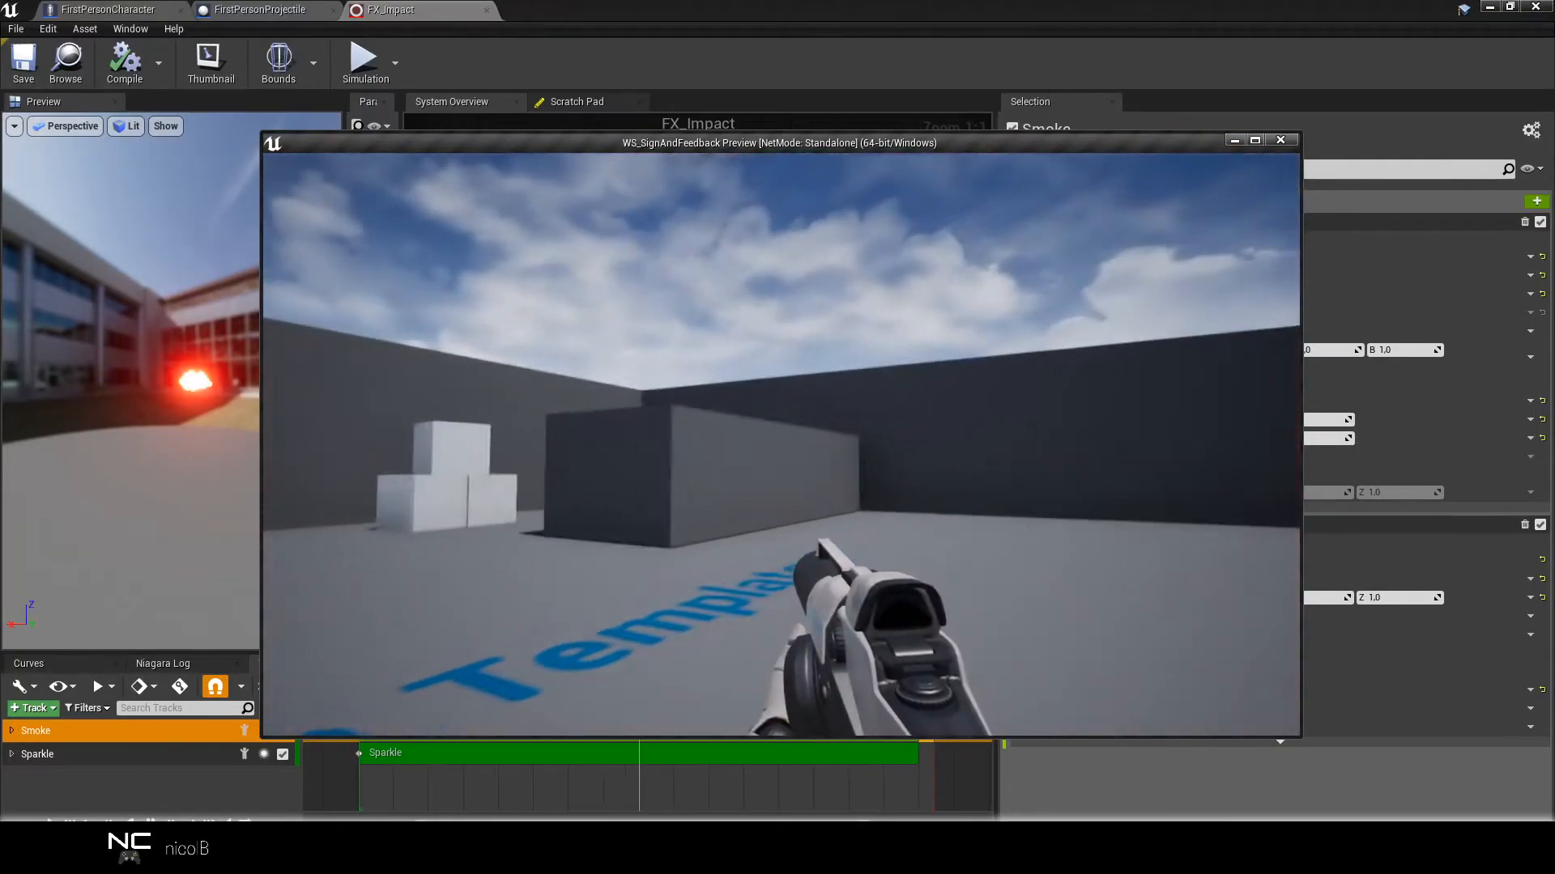
click(781, 445)
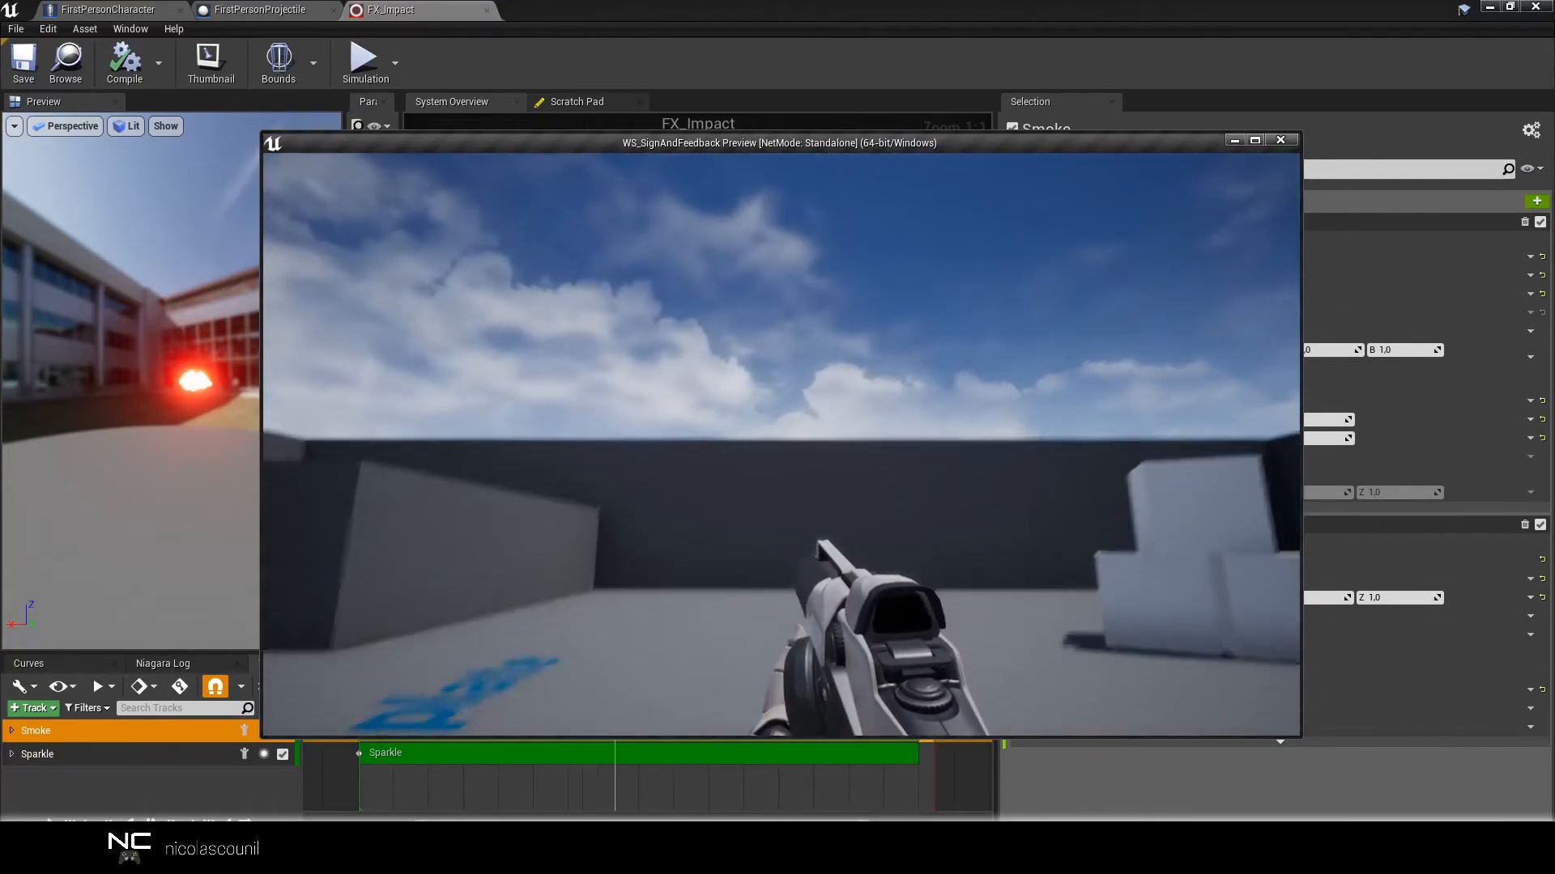
click(781, 445)
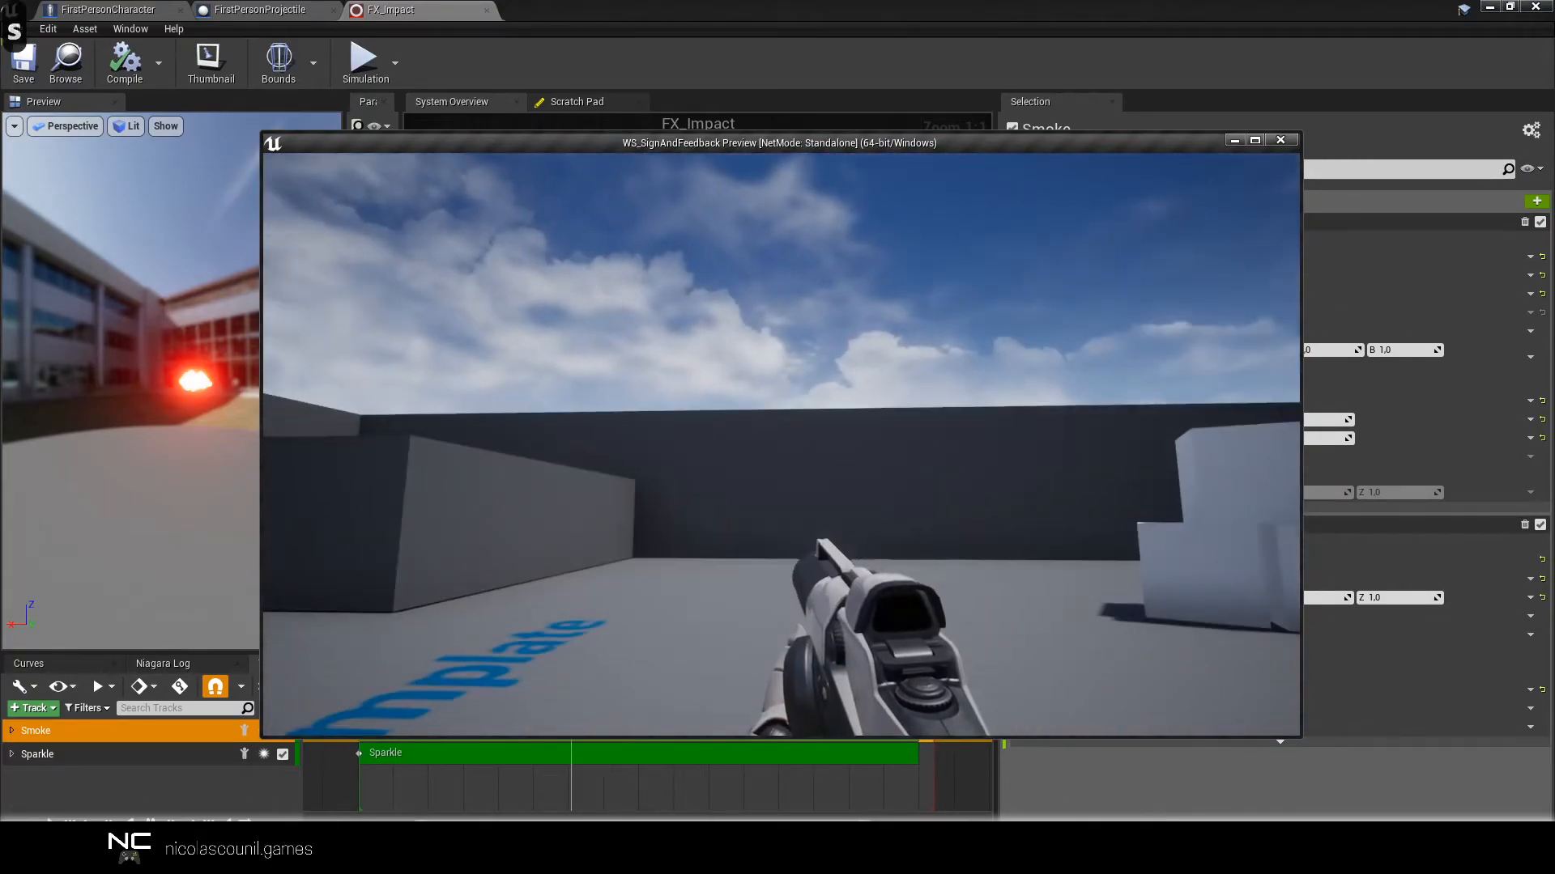
key(s)
key(s)
click(781, 444)
key(d)
key(d)
key(d)
key(d)
key(q)
click(781, 444)
key(q)
key(q)
key(q)
key(z)
click(782, 445)
key(z)
key(q)
key(s)
key(d)
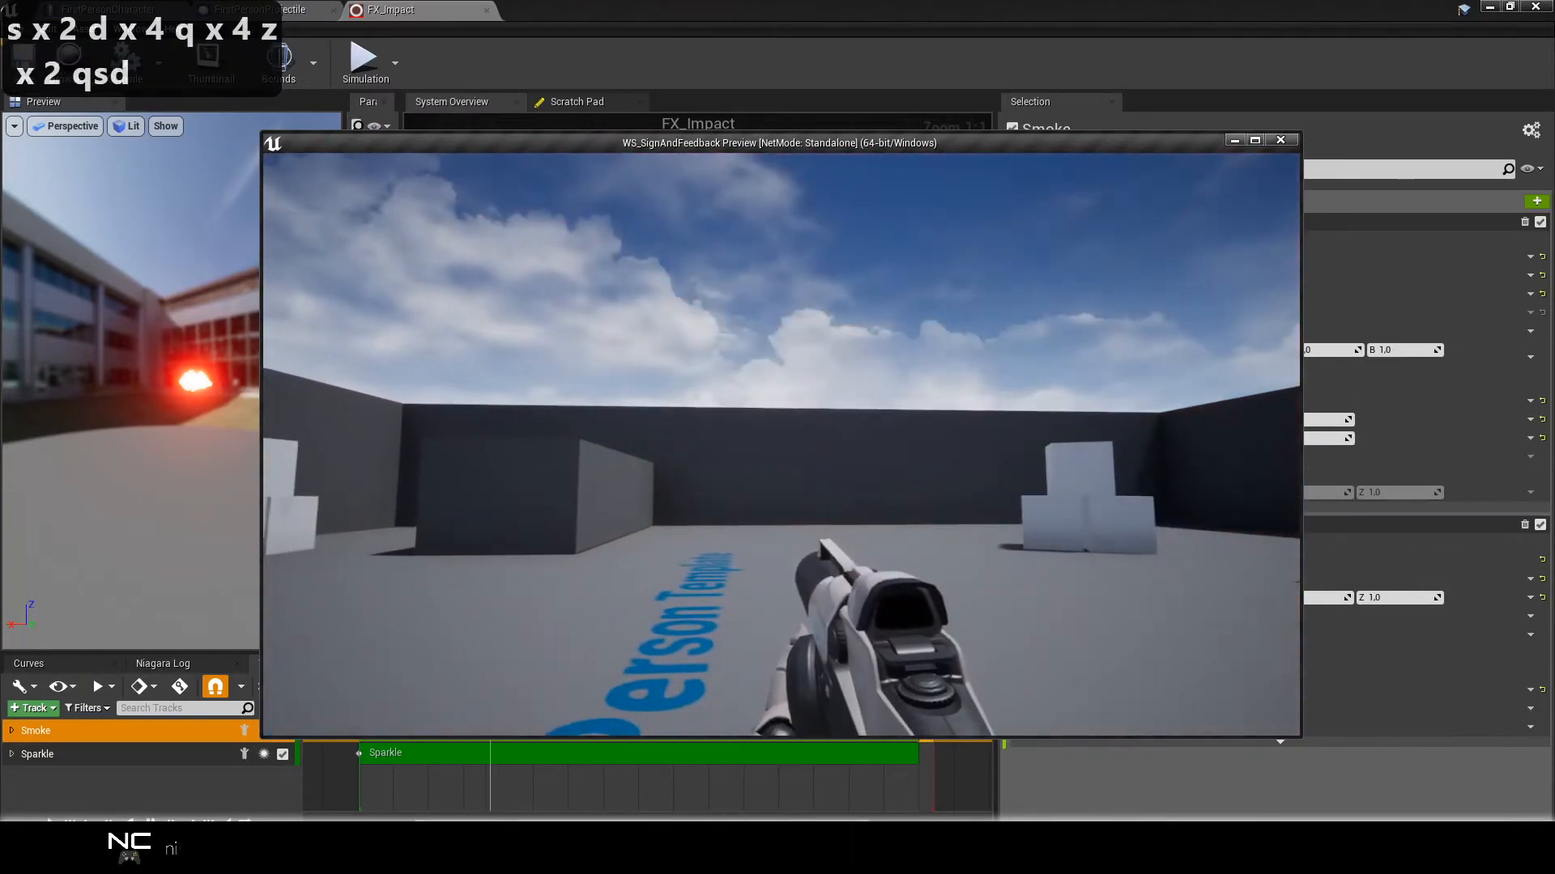
click(781, 445)
key(d)
key(d)
key(d)
key(d)
key(d)
key(d)
key(s)
key(q)
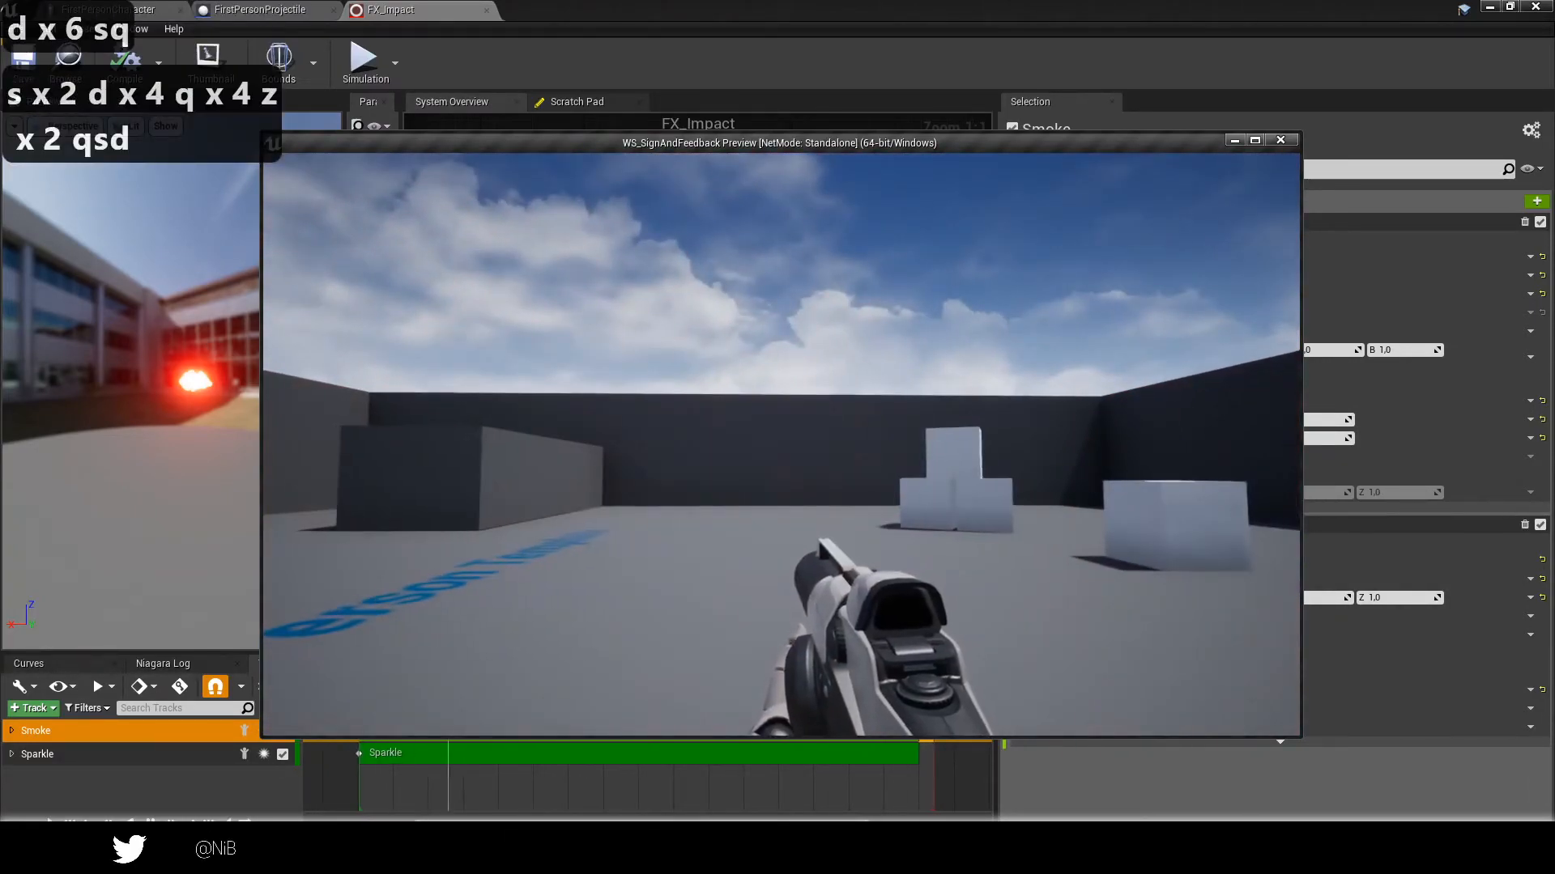
key(d)
key(d)
key(d)
key(d)
key(d)
key(d)
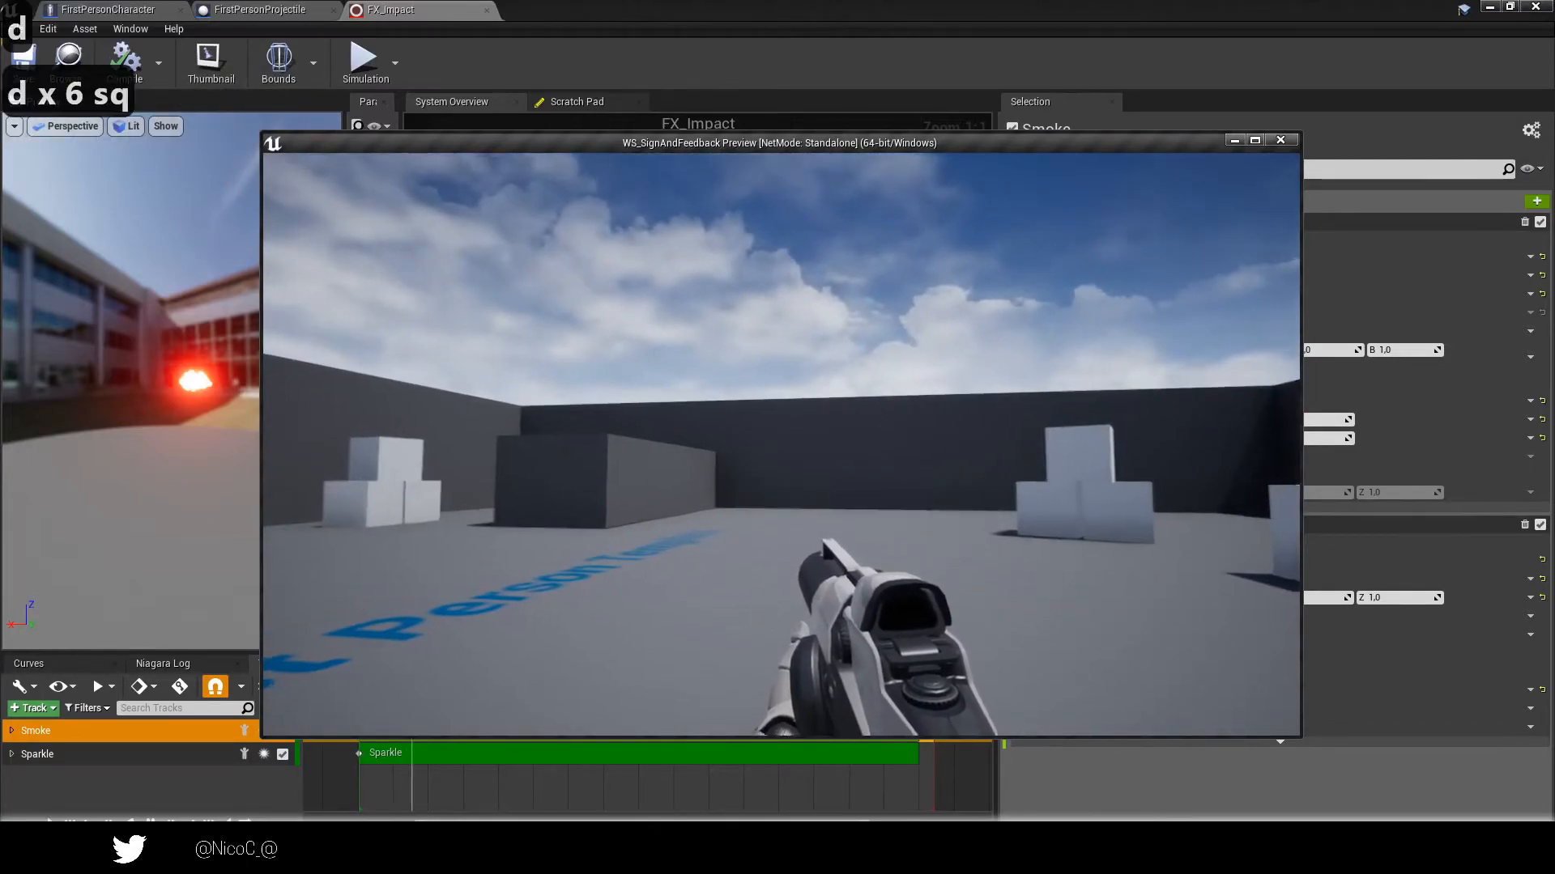
click(781, 444)
key(q)
key(q)
key(q)
key(q)
key(q)
key(q)
key(q)
key(q)
key(q)
key(Escape)
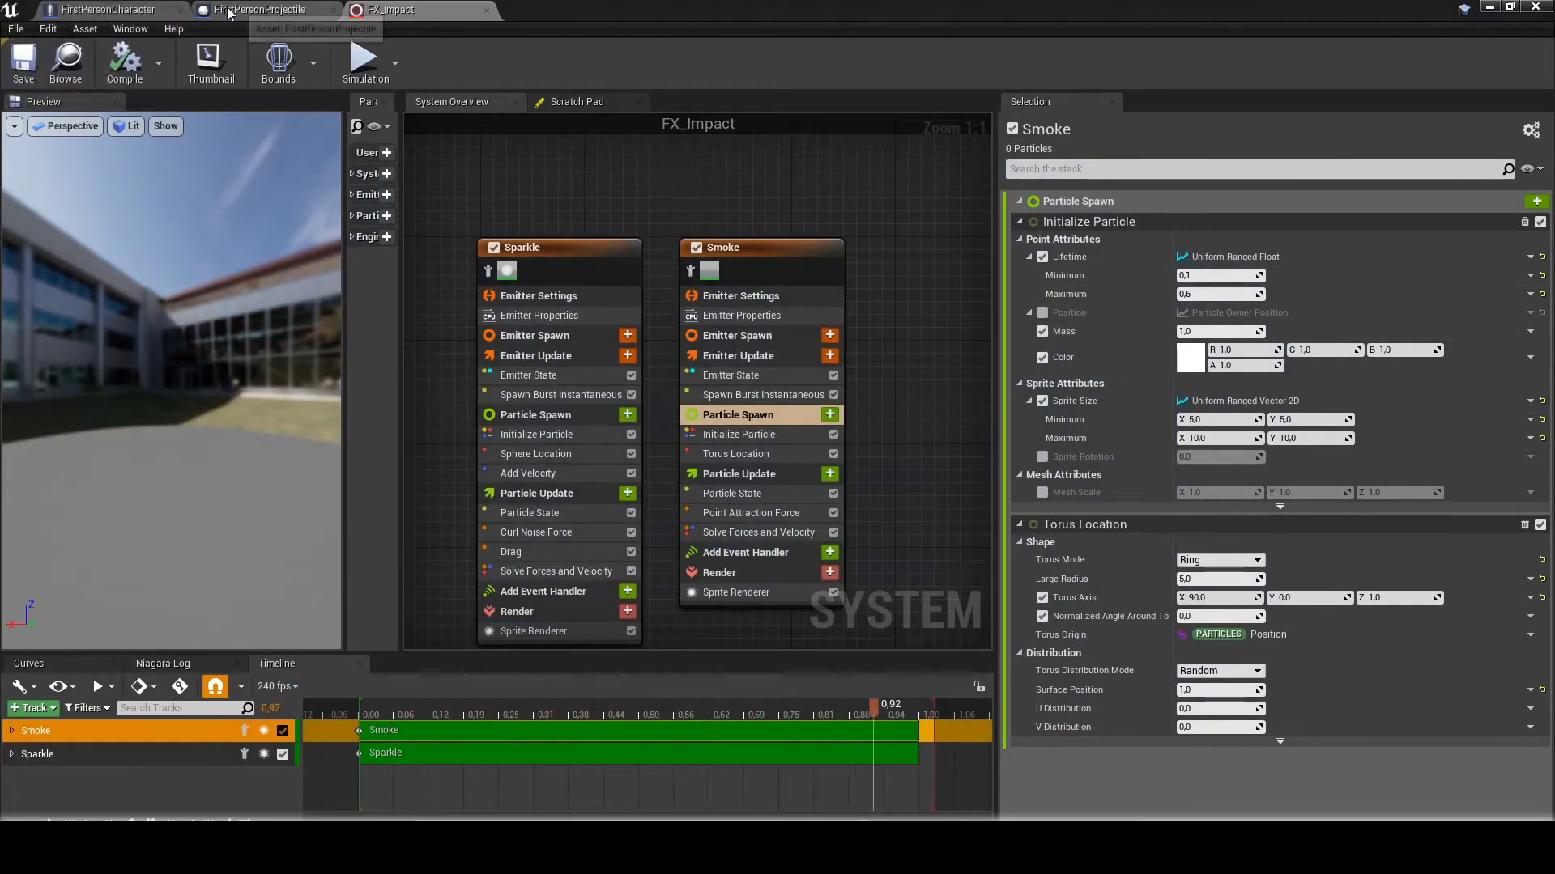
Tidy the Sphere, GetWorldLocation and GetWorldRotation nodes into a compact group beside Spawn System at Location in the FirstPersonCharacter event graph.
click(108, 9)
right_drag(891, 447, 759, 396)
right_drag(530, 458, 685, 436)
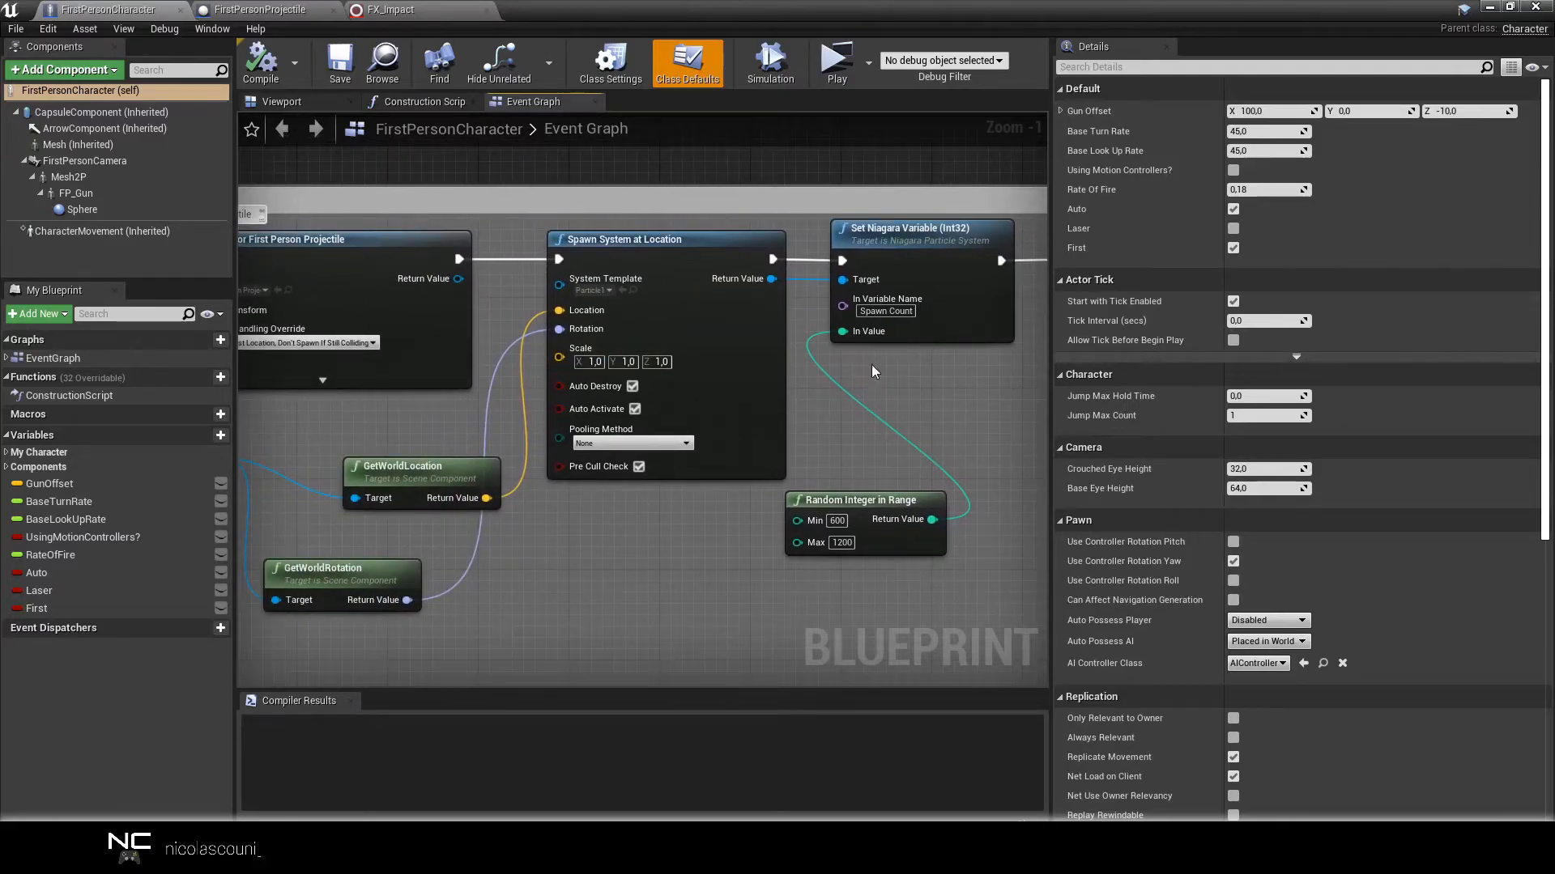
right_drag(597, 481, 779, 452)
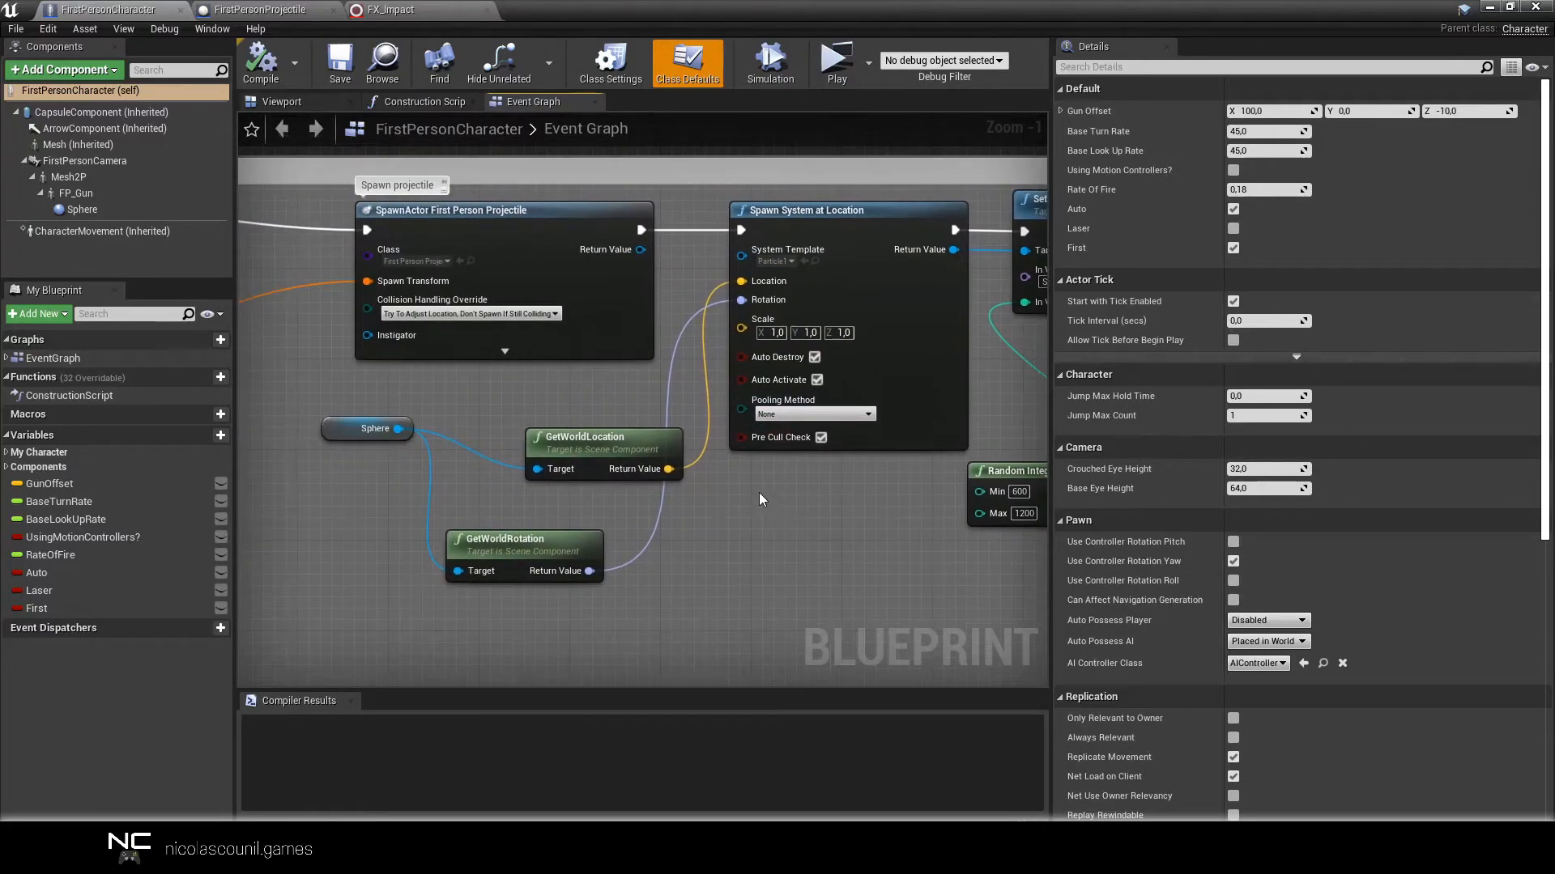
drag(337, 428, 348, 474)
drag(577, 443, 486, 442)
click(504, 541)
drag(504, 541, 493, 507)
drag(350, 474, 328, 478)
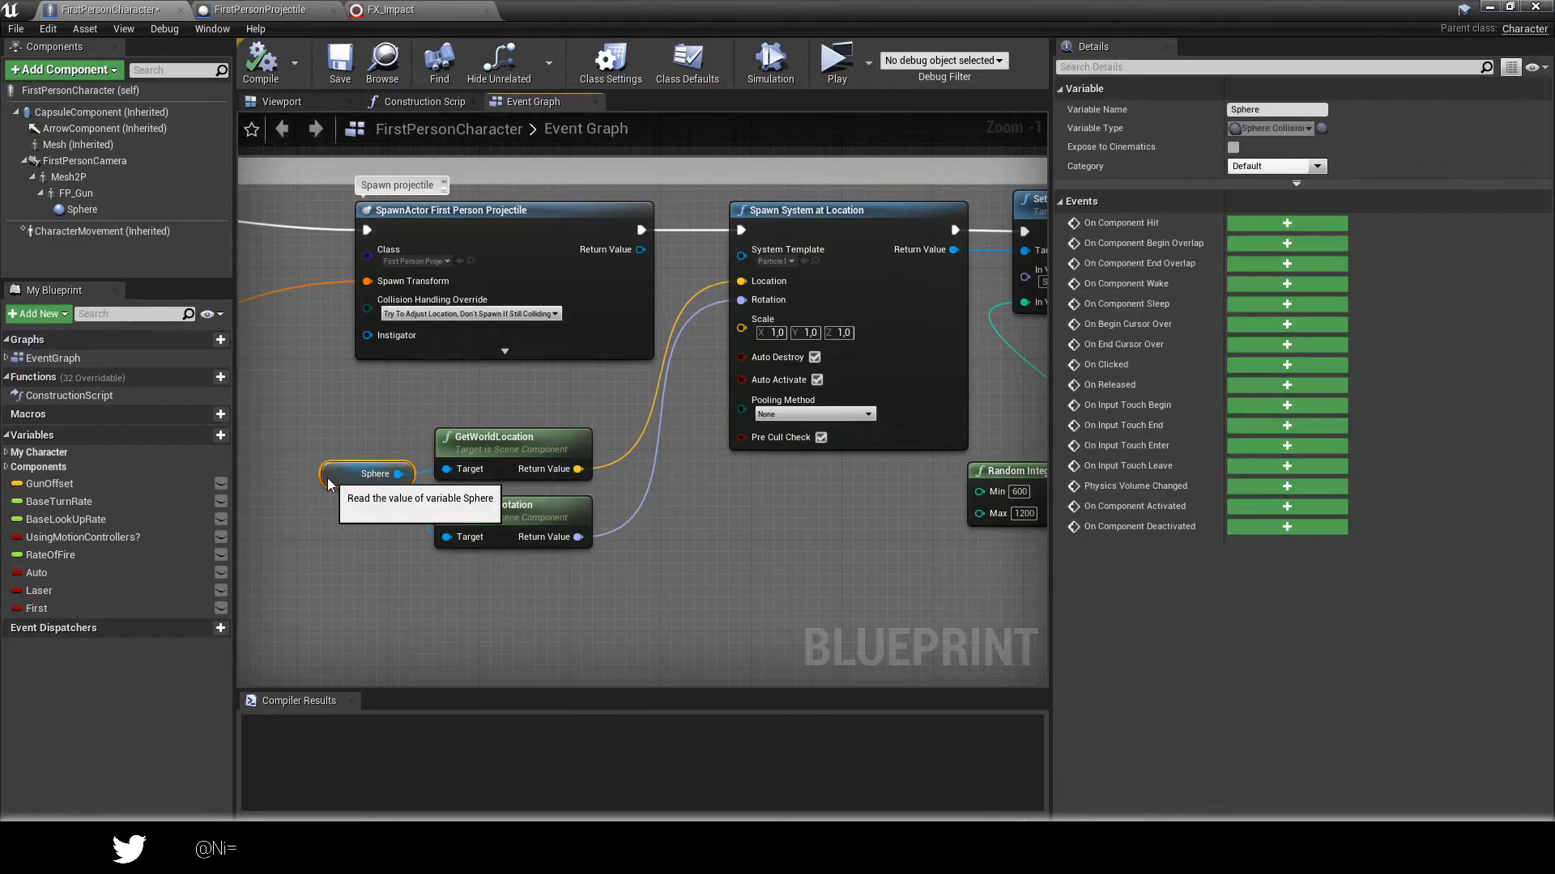
click(516, 452)
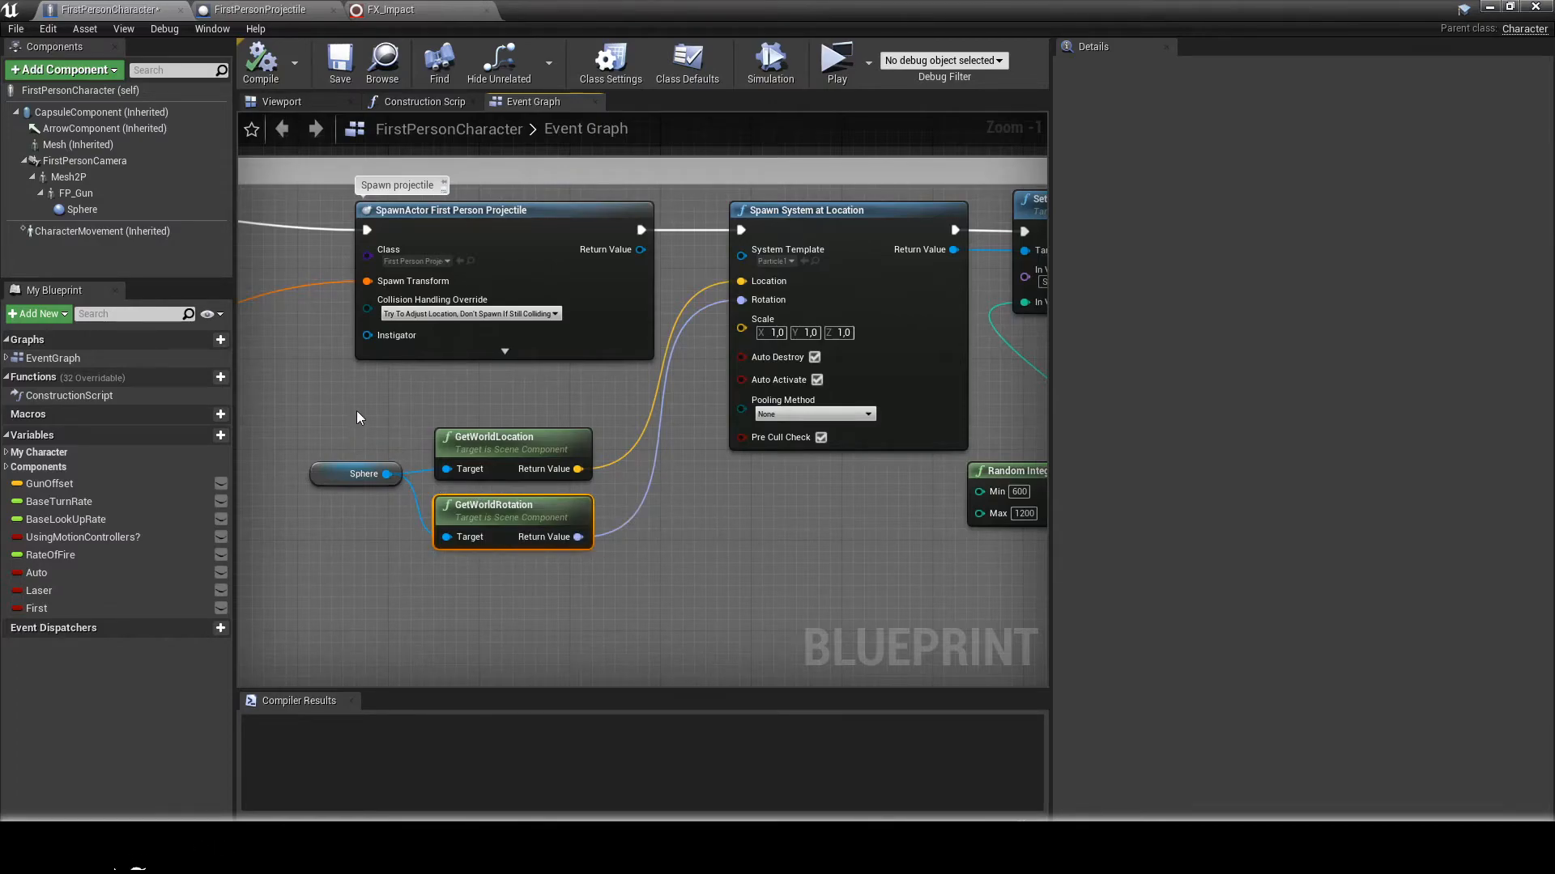
scroll(356, 410, down, 1)
drag(355, 415, 565, 557)
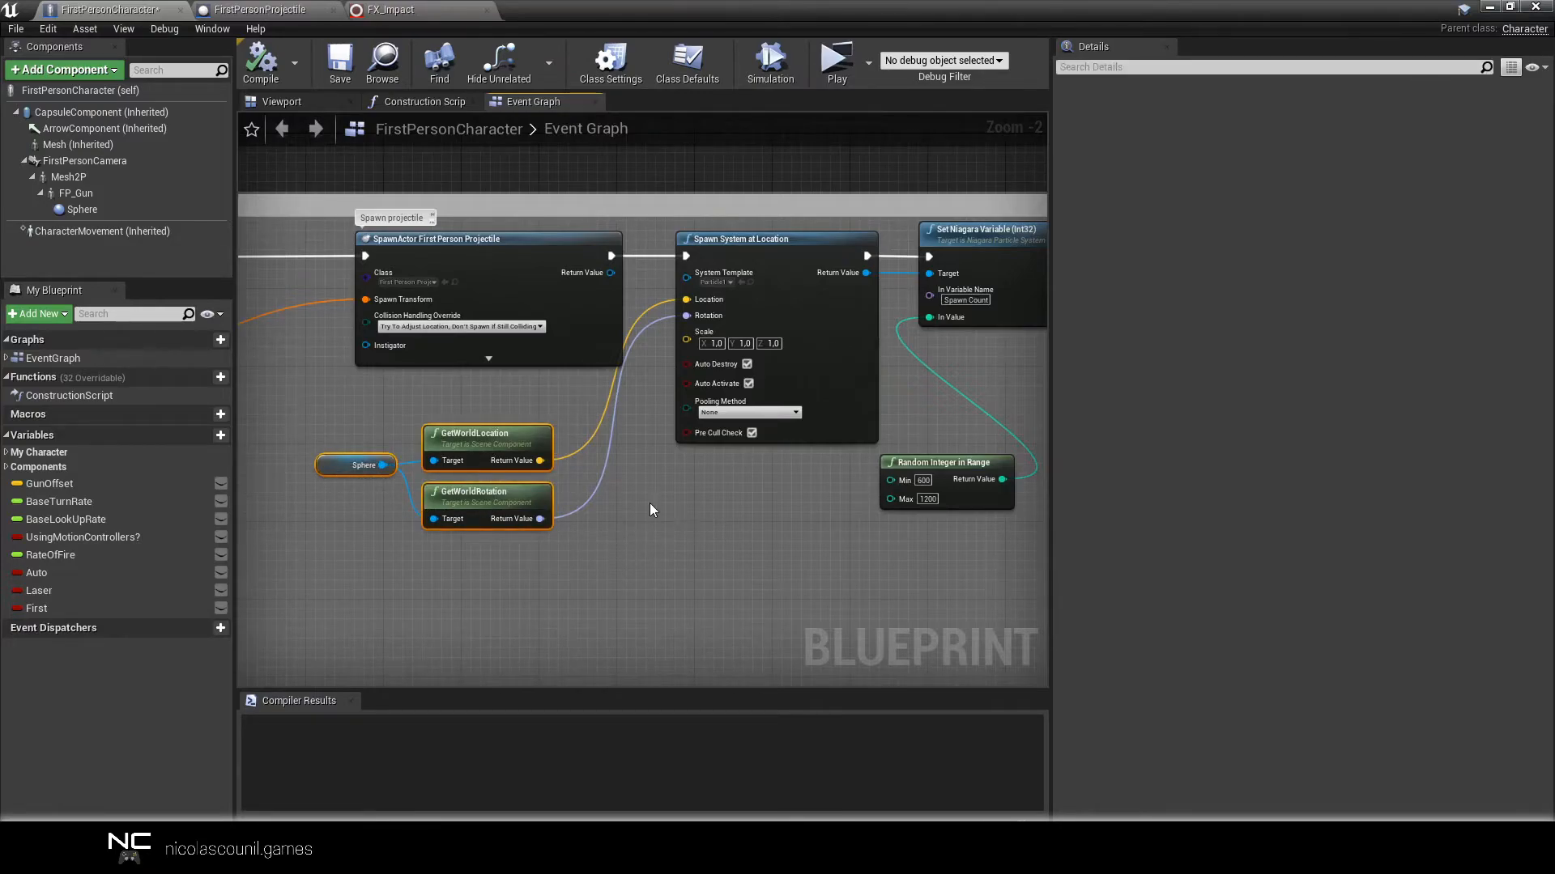
Locate the FP_Gun component's skeletal mesh asset, and open the FirstPerson_Fire animation from the FirstPerson Animations folder.
click(96, 192)
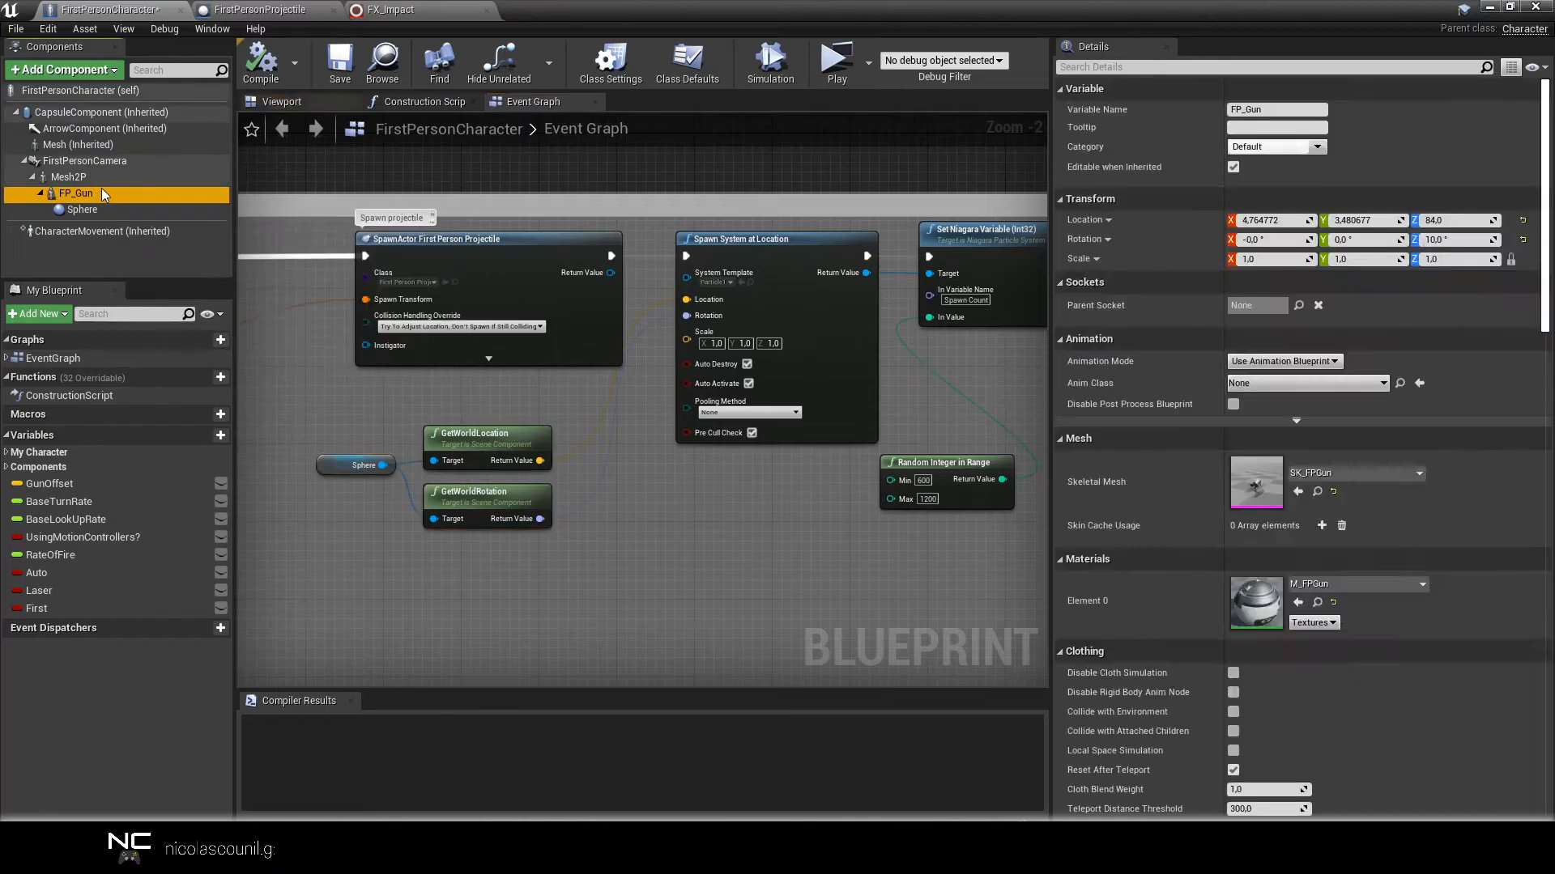
click(1316, 492)
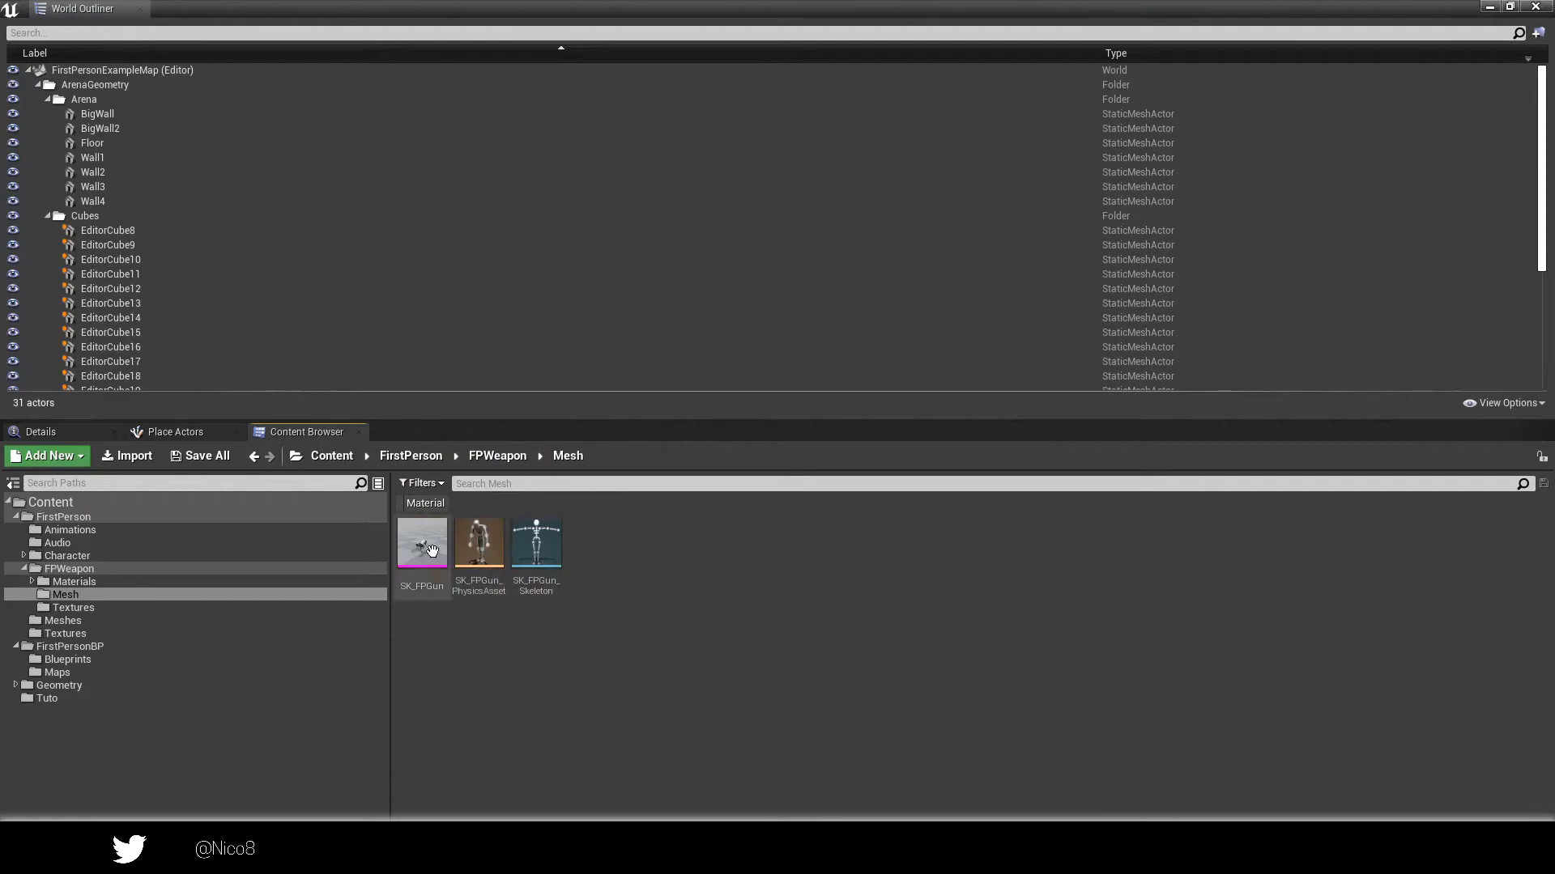
click(420, 456)
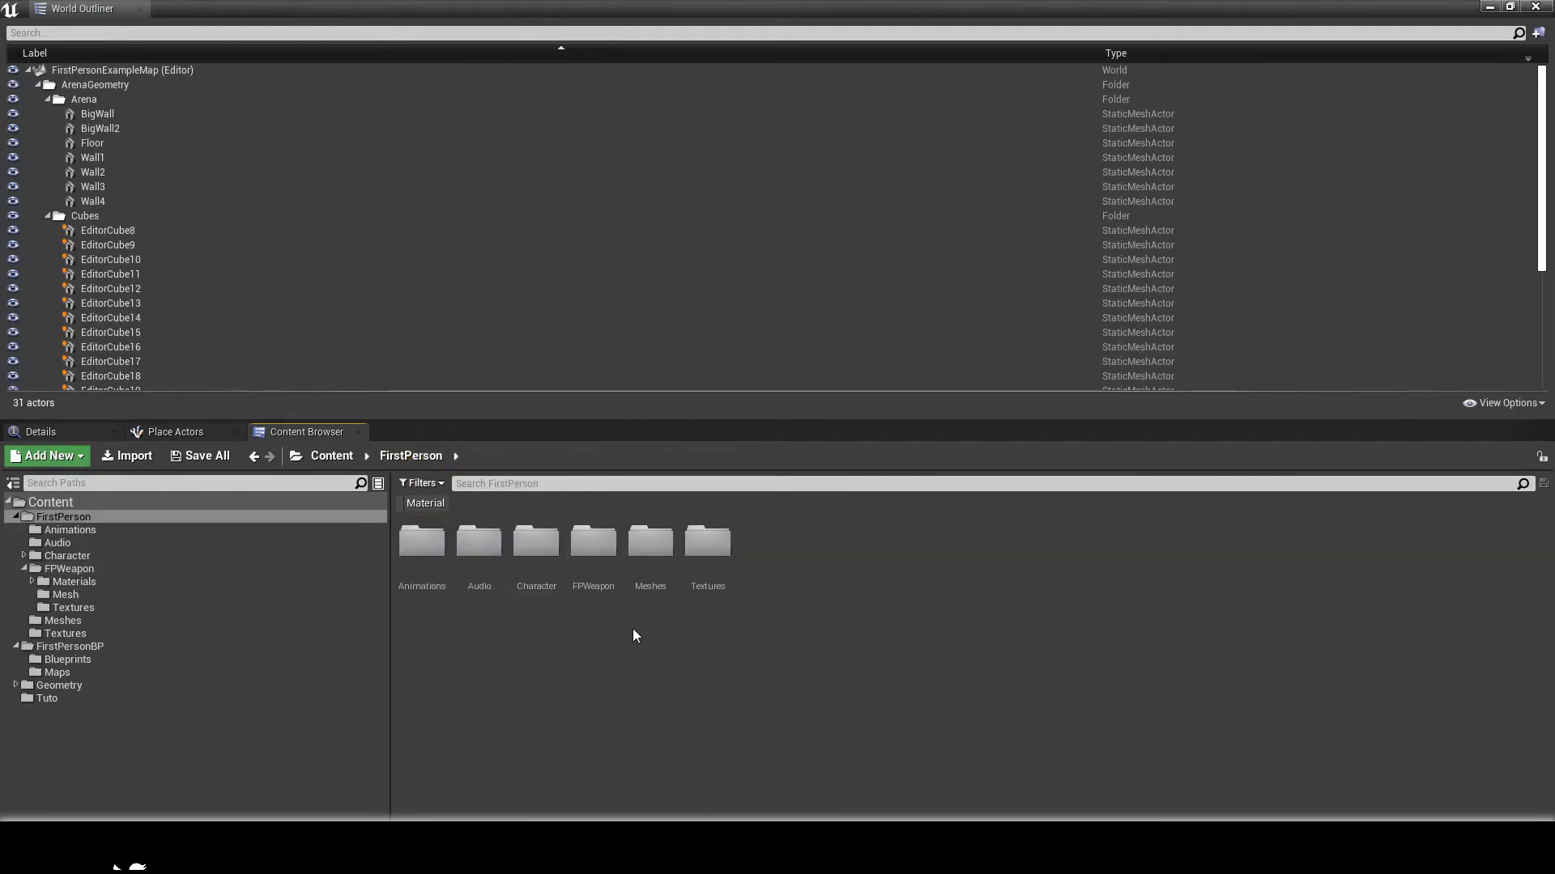
double_click(542, 565)
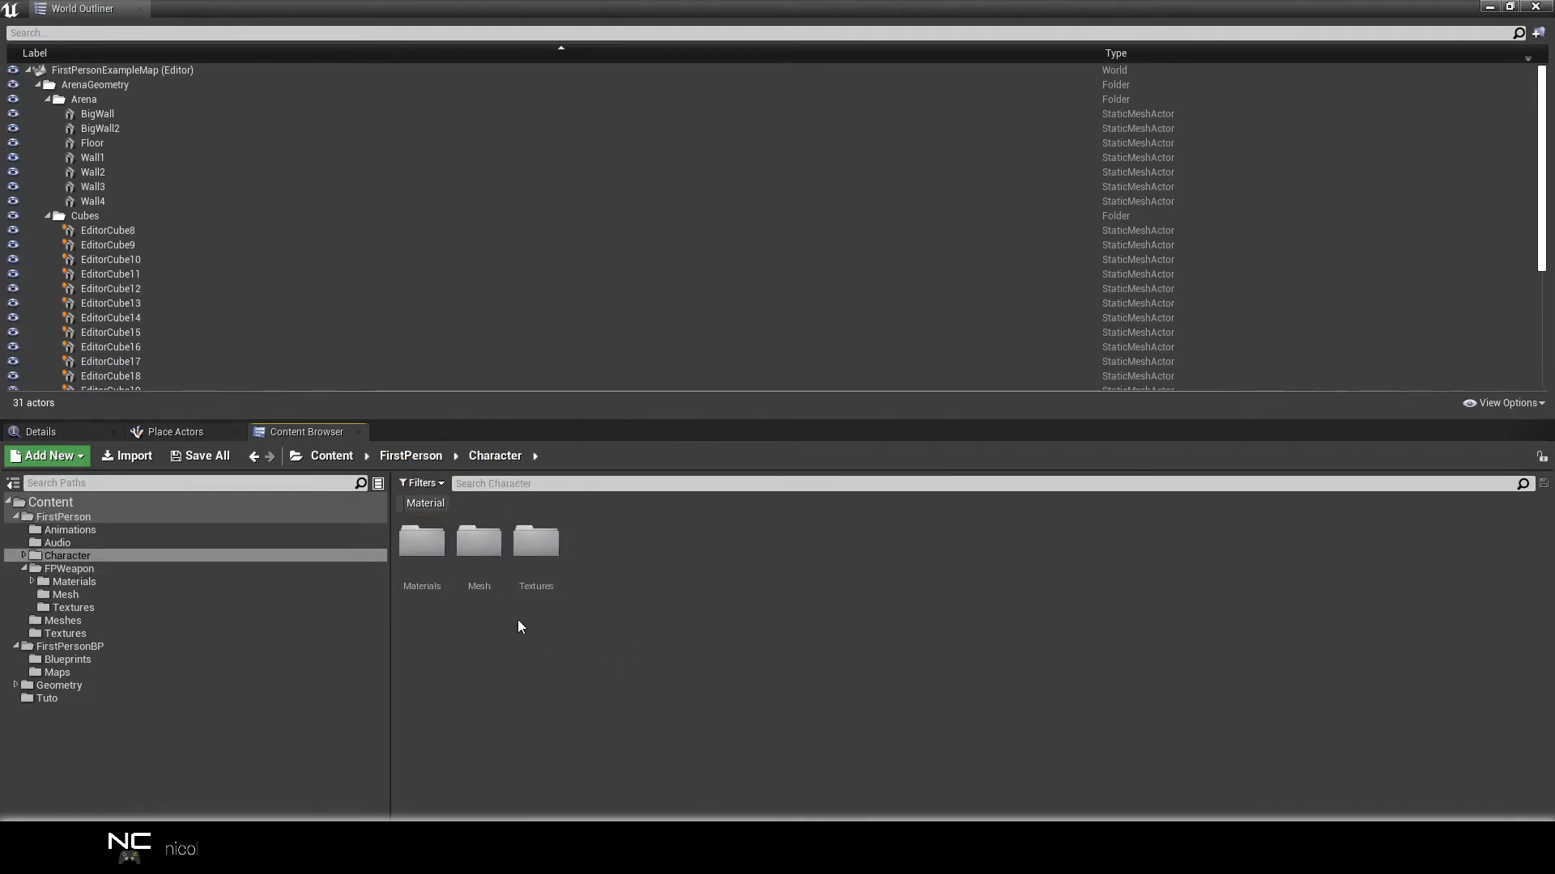
double_click(478, 541)
click(408, 456)
double_click(422, 541)
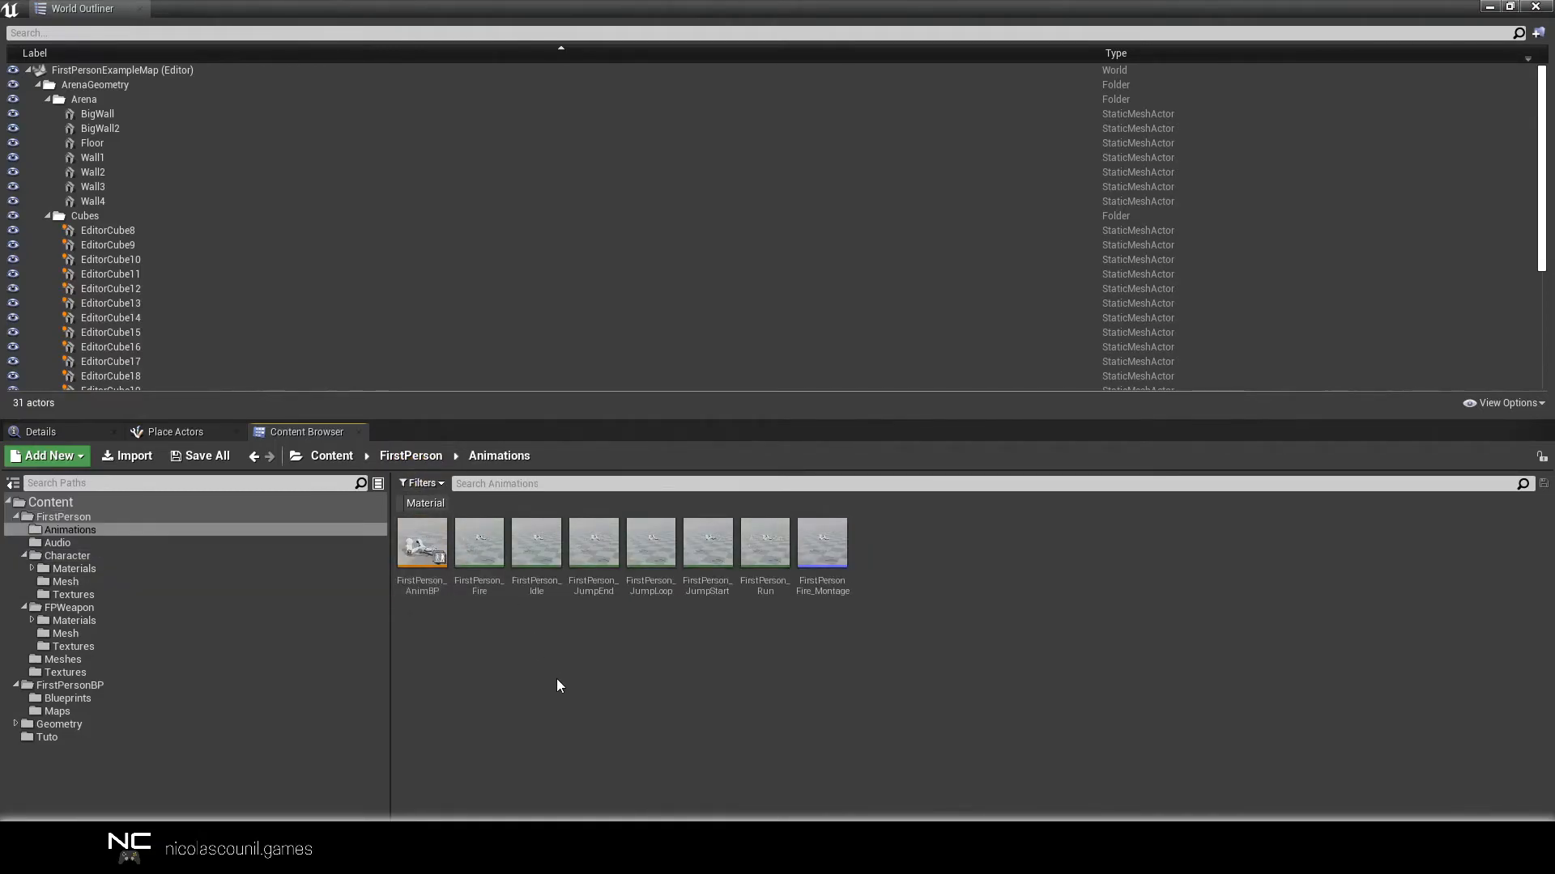
double_click(487, 576)
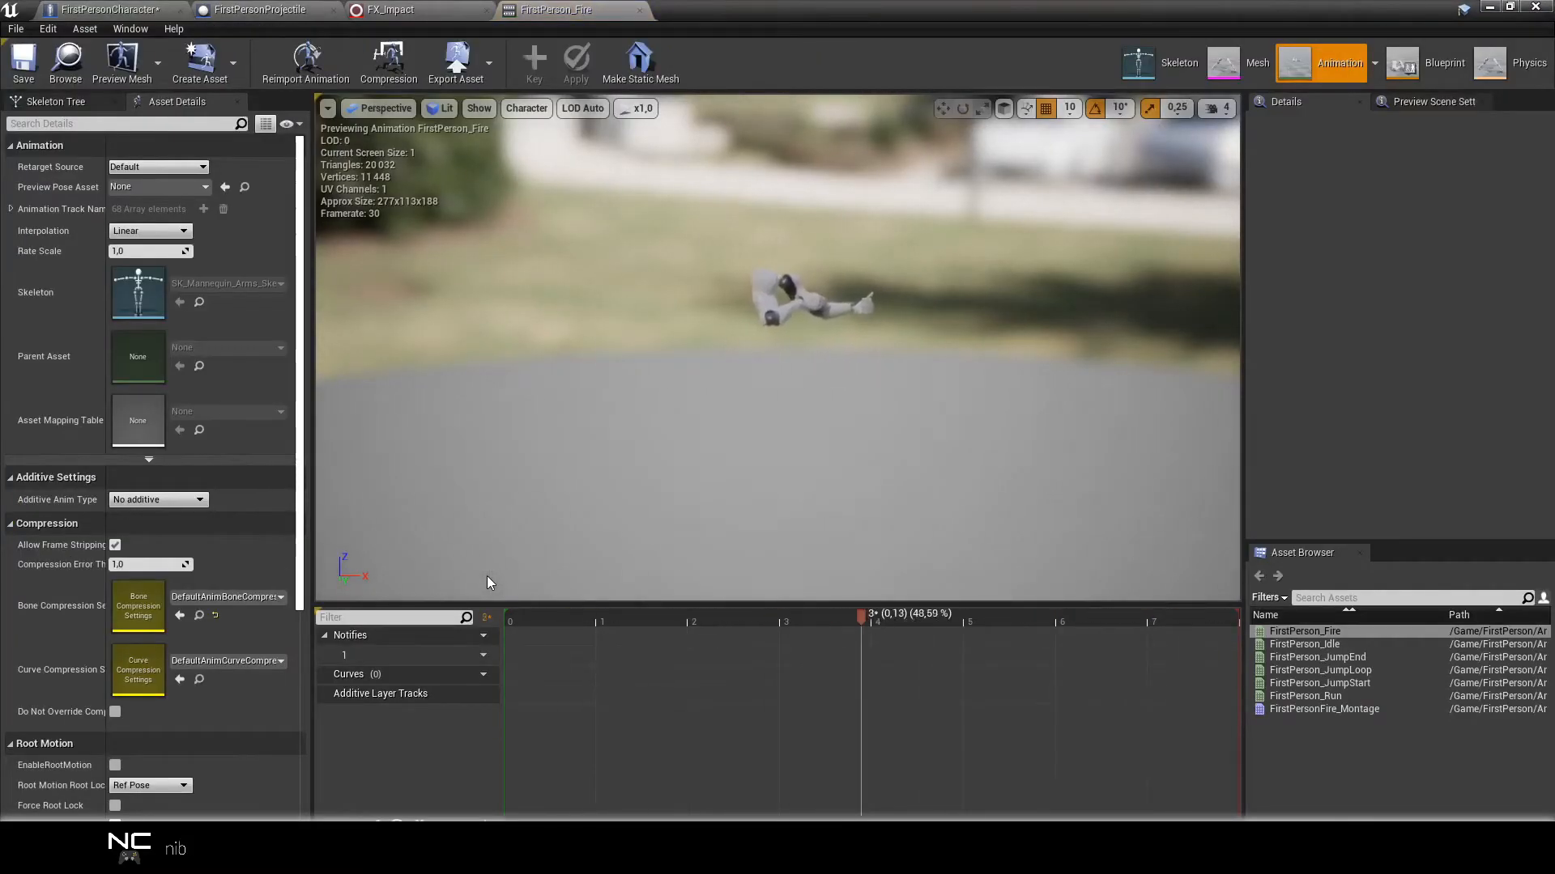
Scrub through the FirstPerson_Fire animation and place the playhead at about 0.04 s, when the shot fires.
click(596, 625)
drag(594, 620, 693, 619)
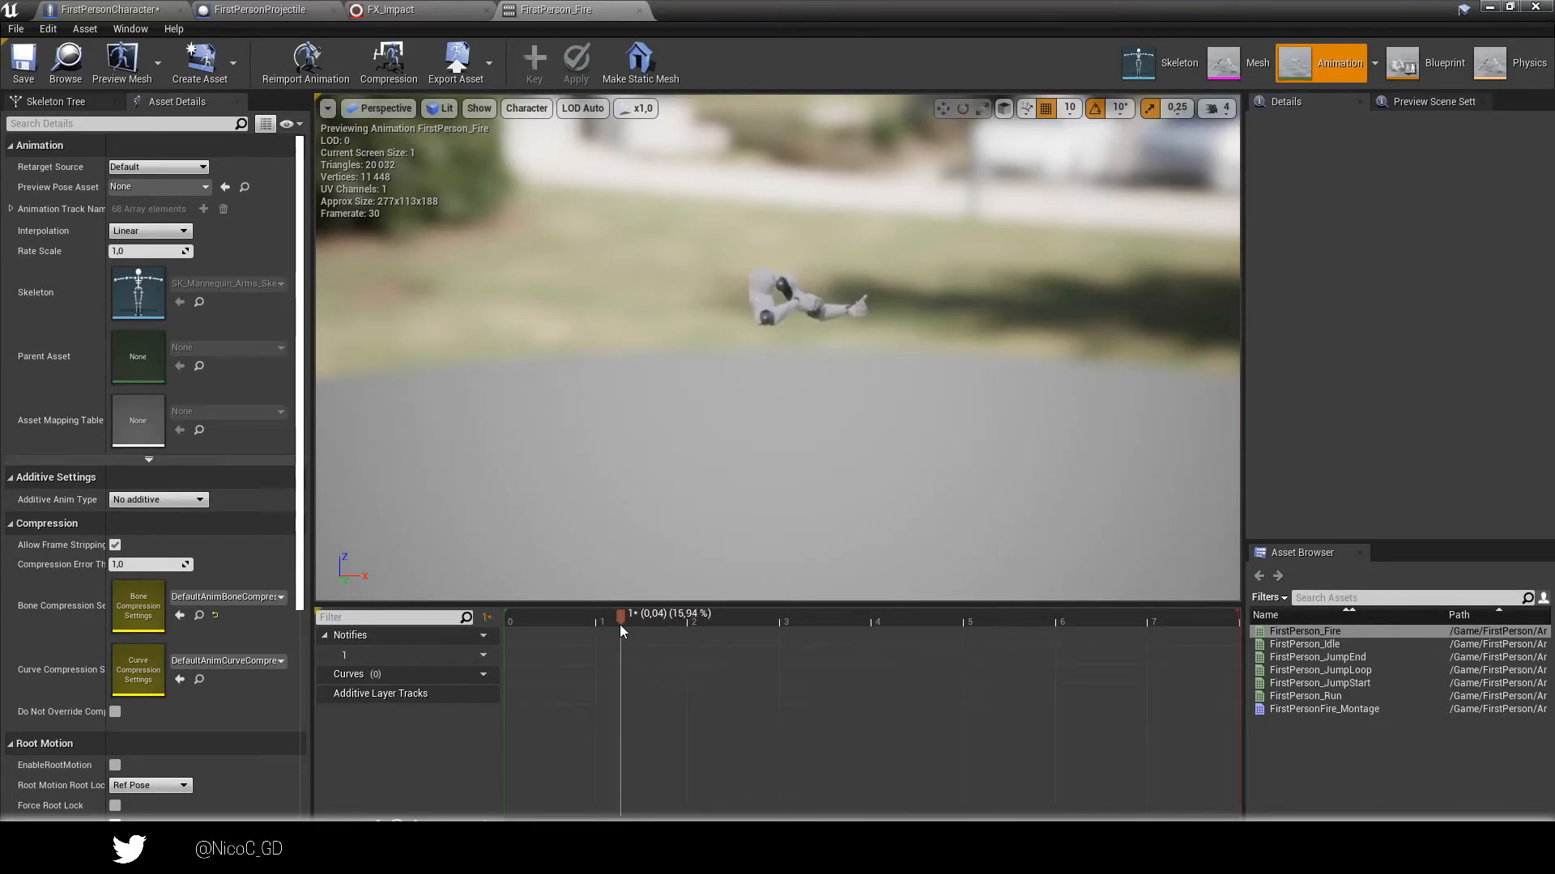
drag(723, 648, 677, 697)
drag(518, 667, 703, 668)
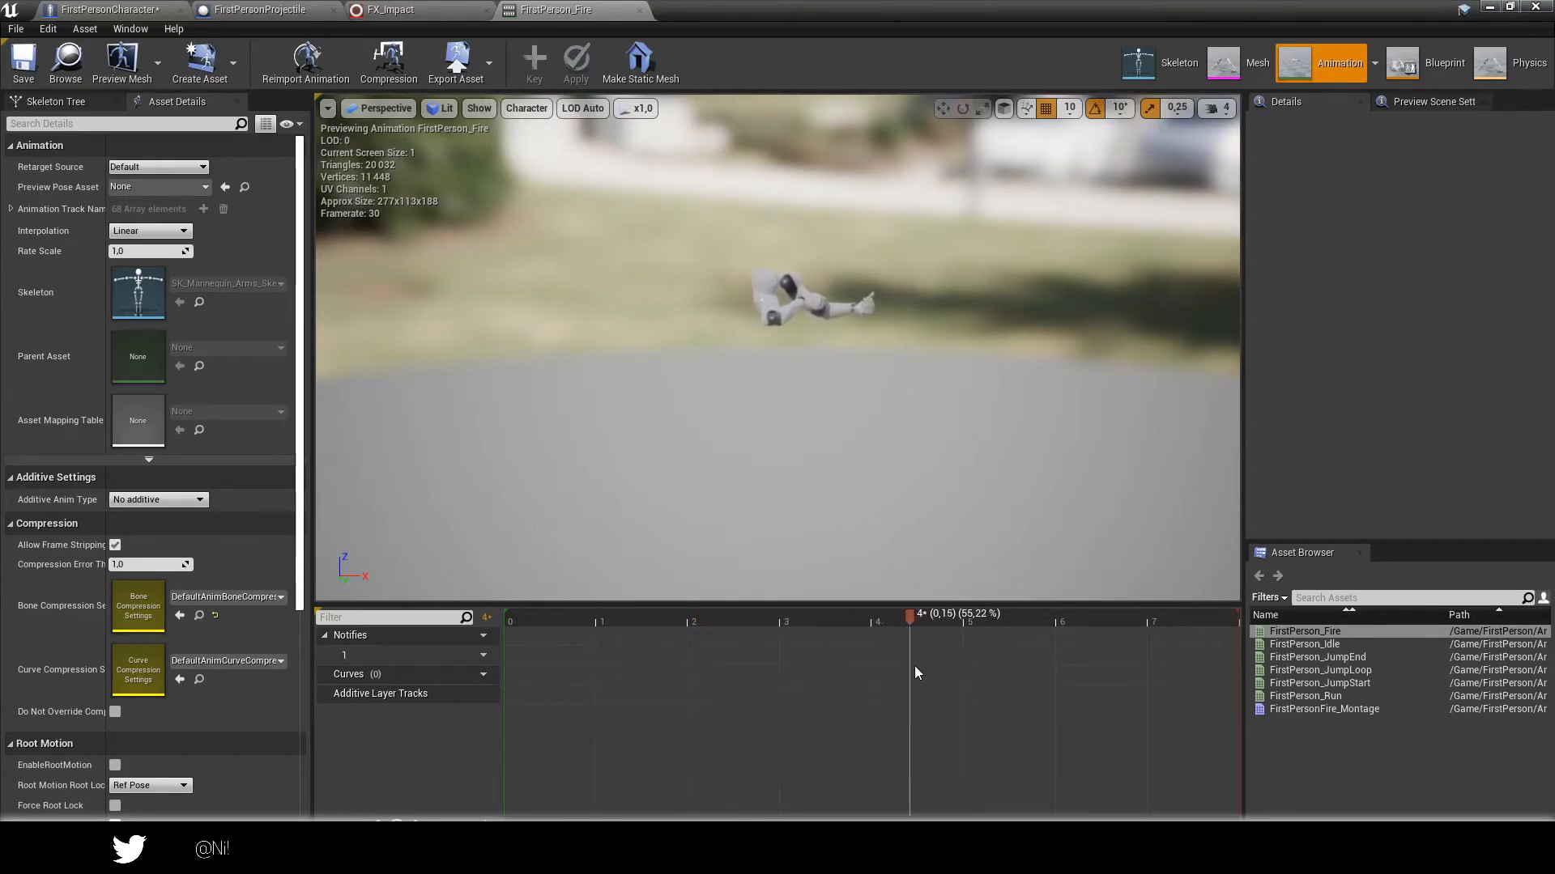
drag(1160, 666, 578, 638)
drag(858, 648, 617, 651)
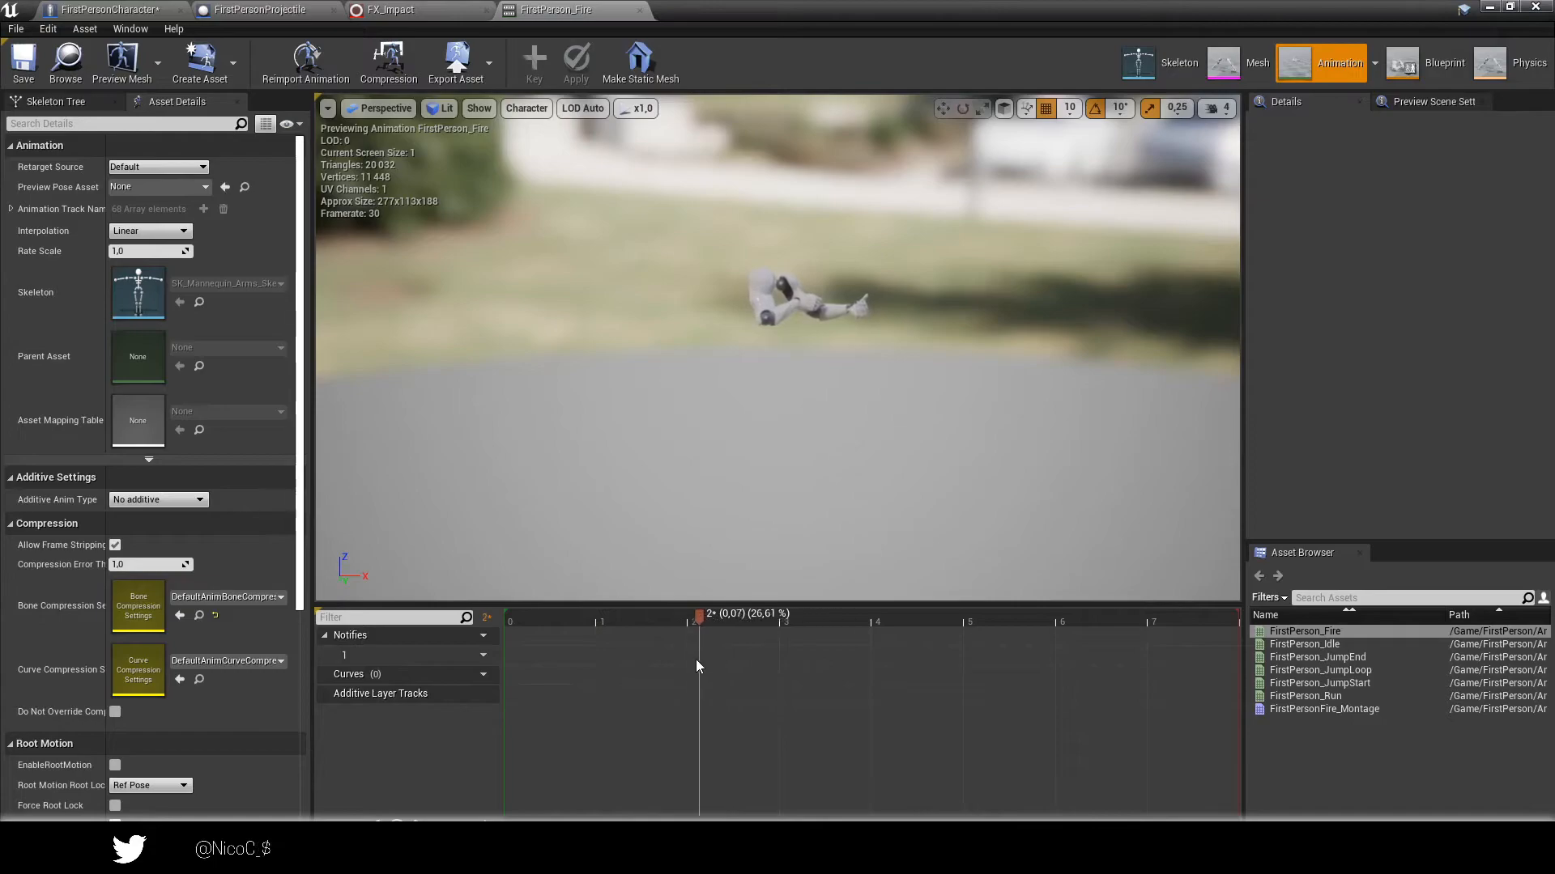
drag(565, 664, 646, 676)
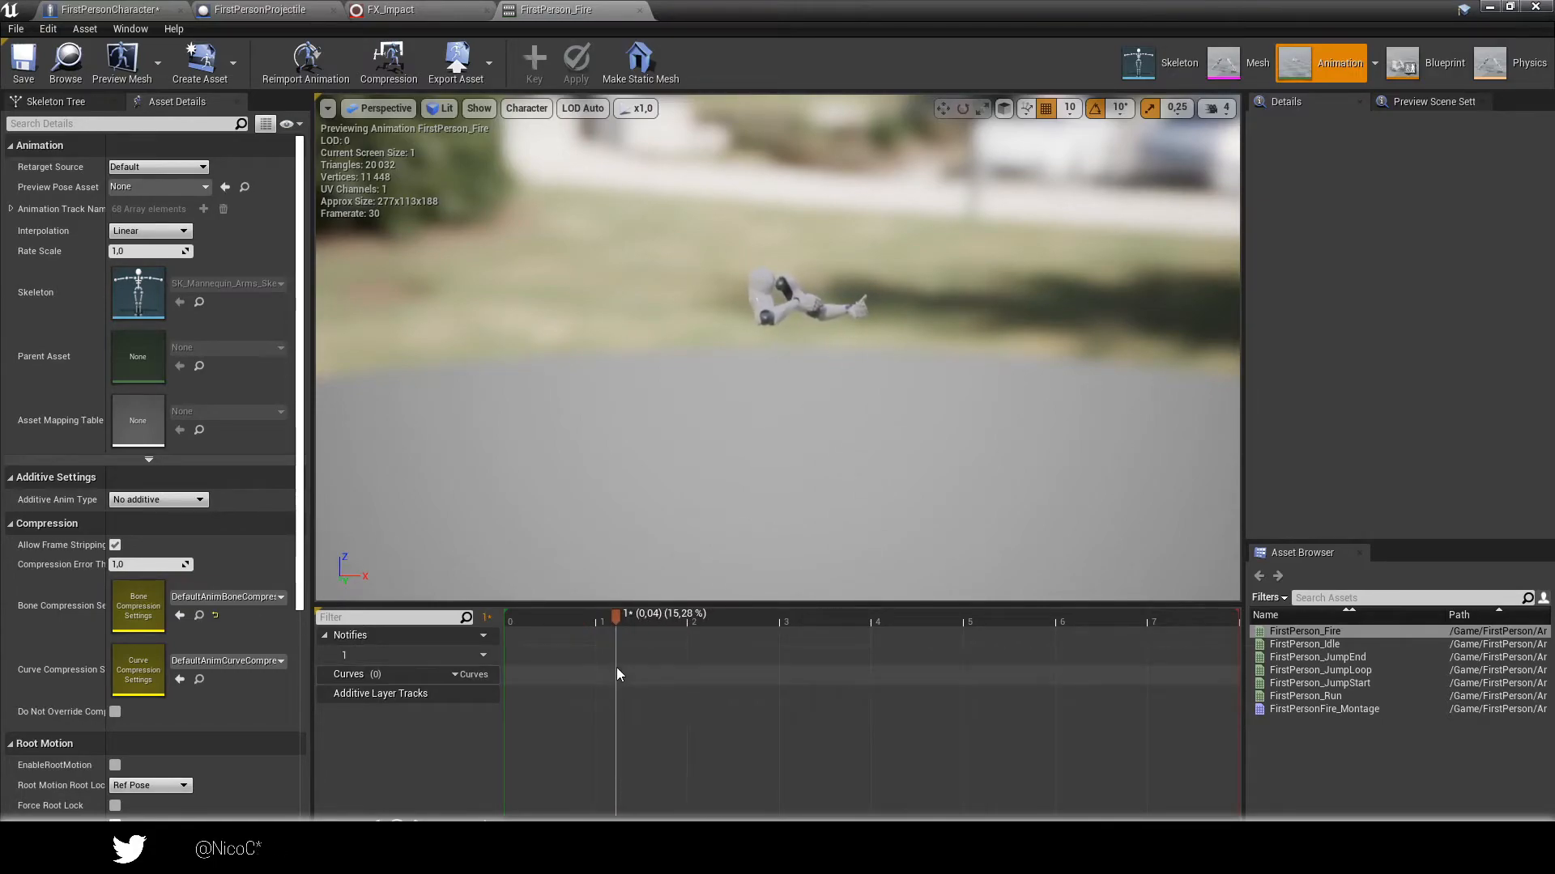
Add a Play Niagara Particle Effect notify at about 0.04 s, assign Particle1 as its Niagara System, and scrub across it.
right_click(617, 655)
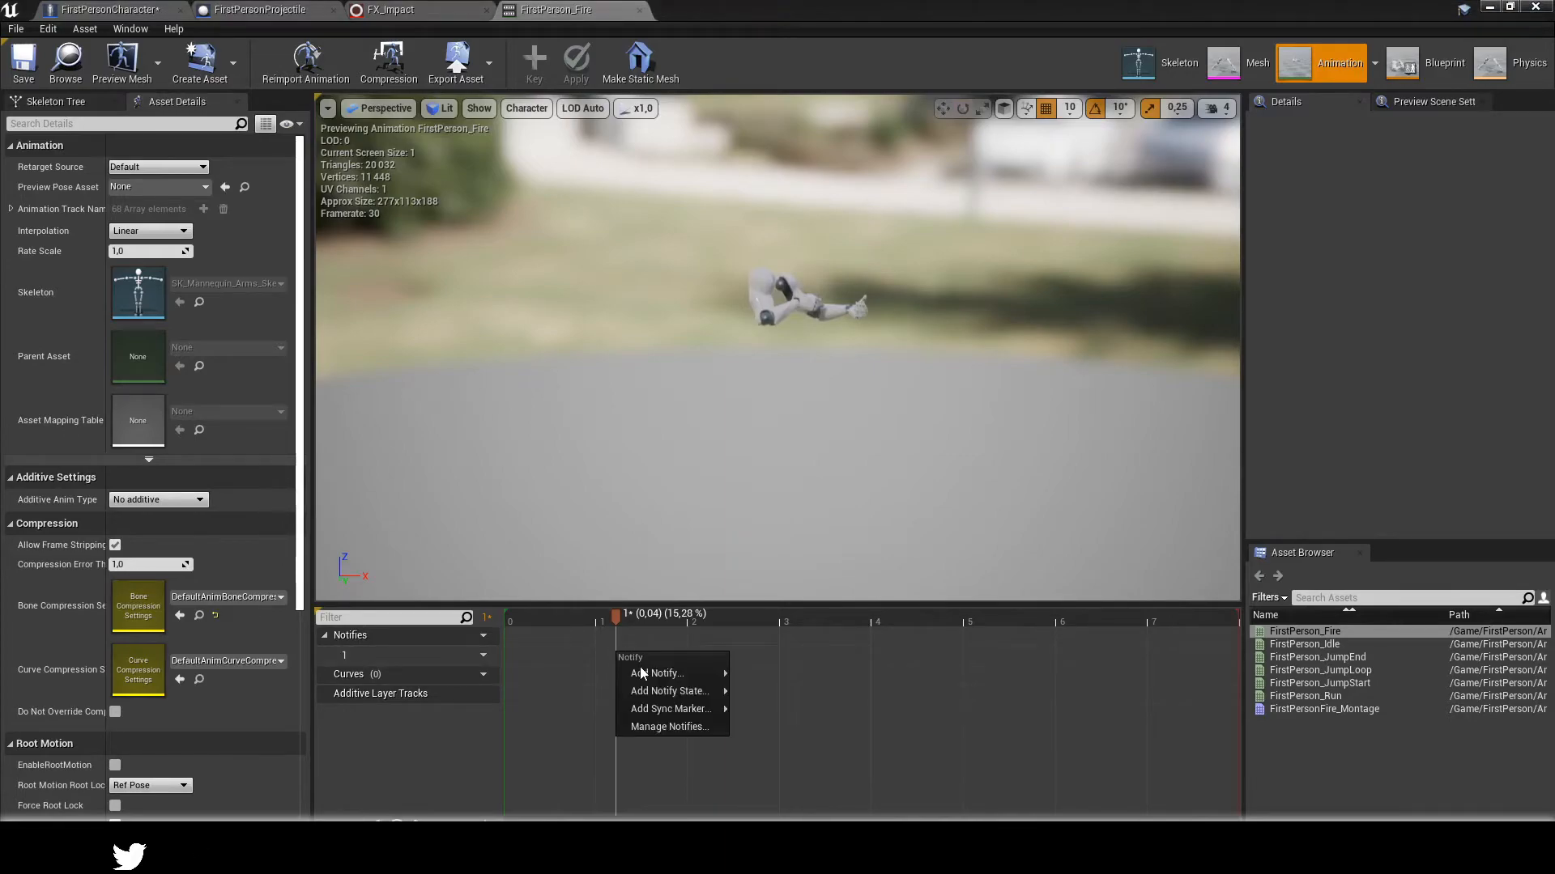
mouse_move(645, 675)
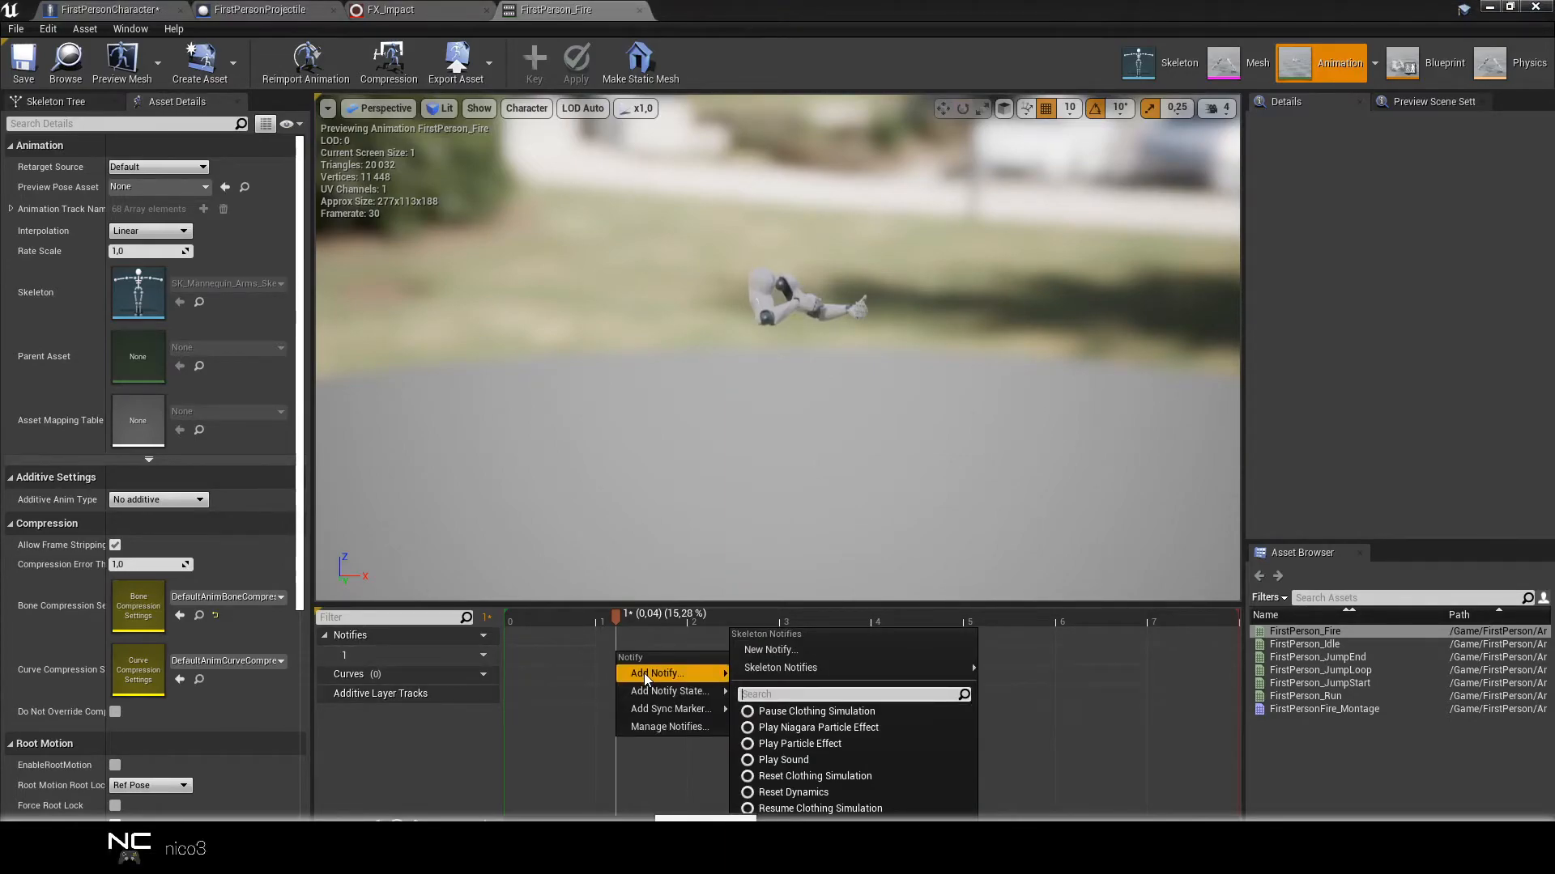
click(850, 727)
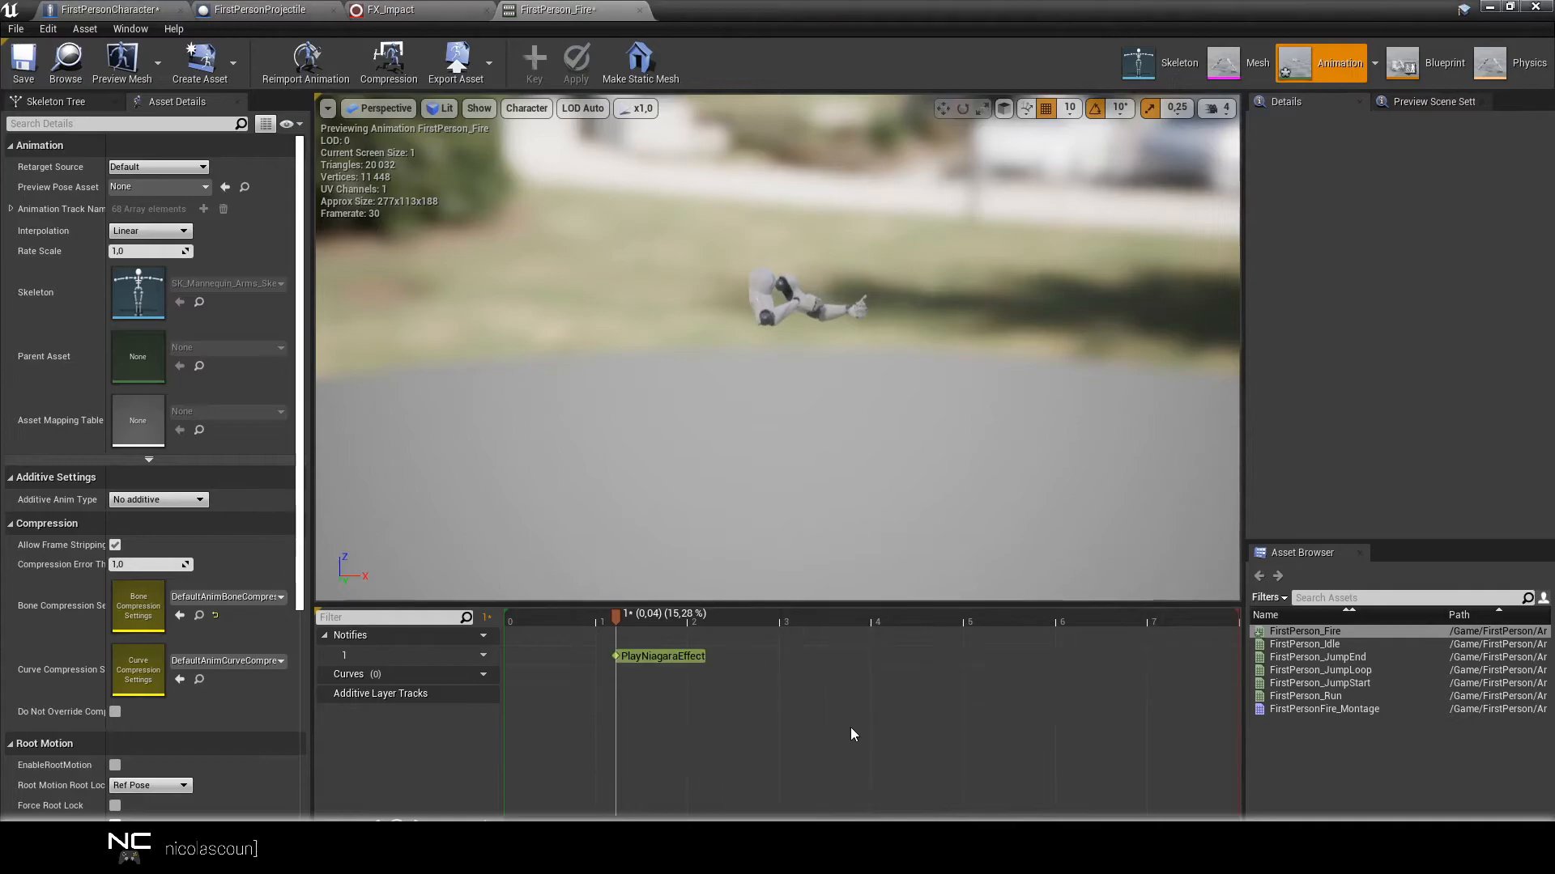
click(669, 658)
click(1425, 197)
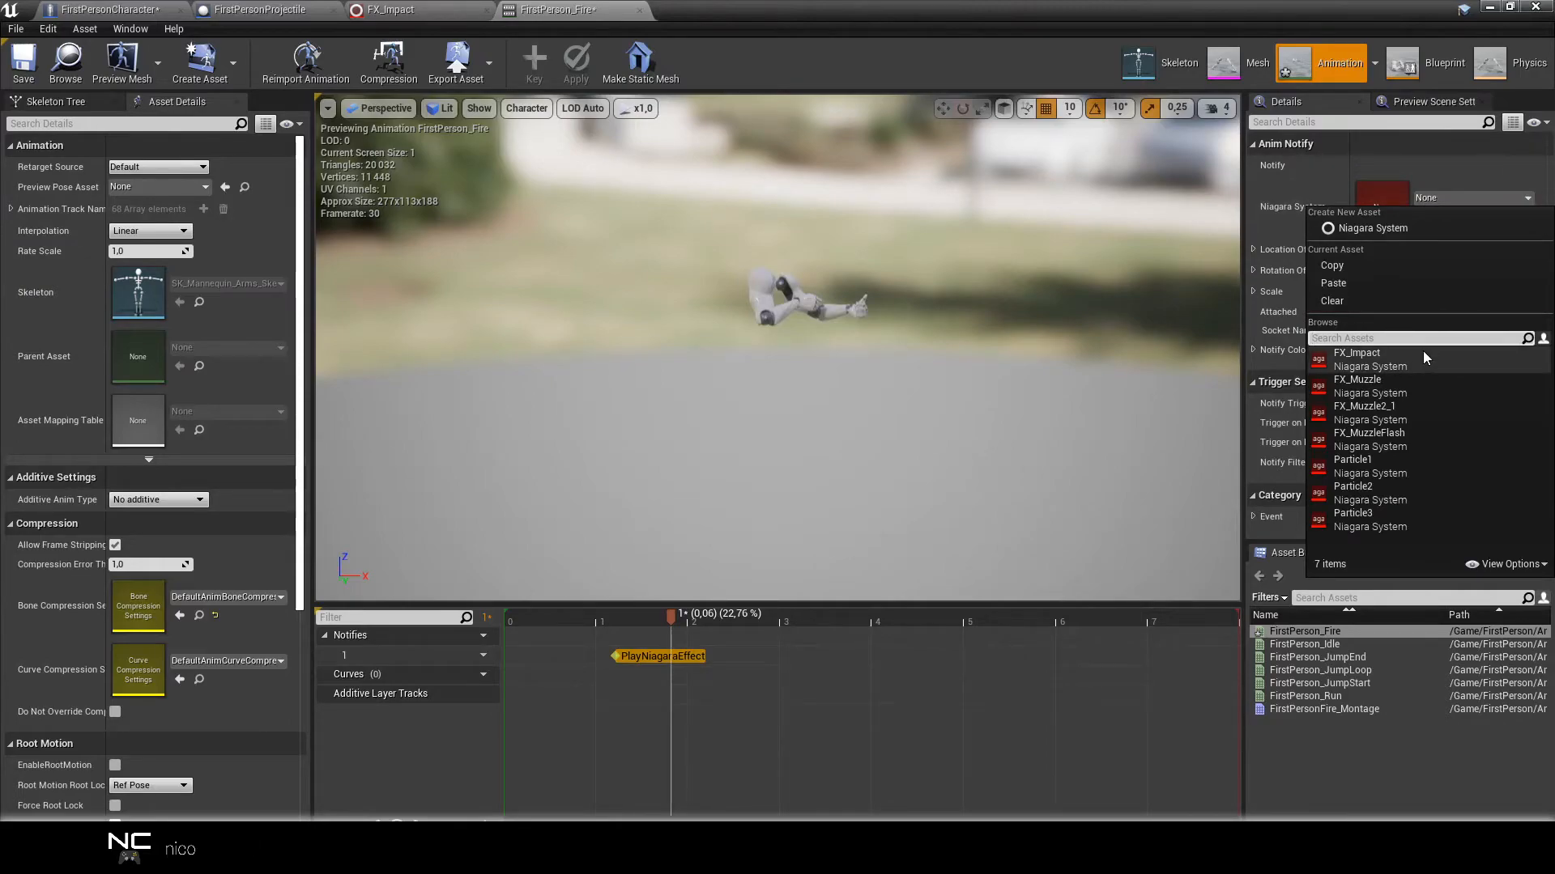
click(1382, 460)
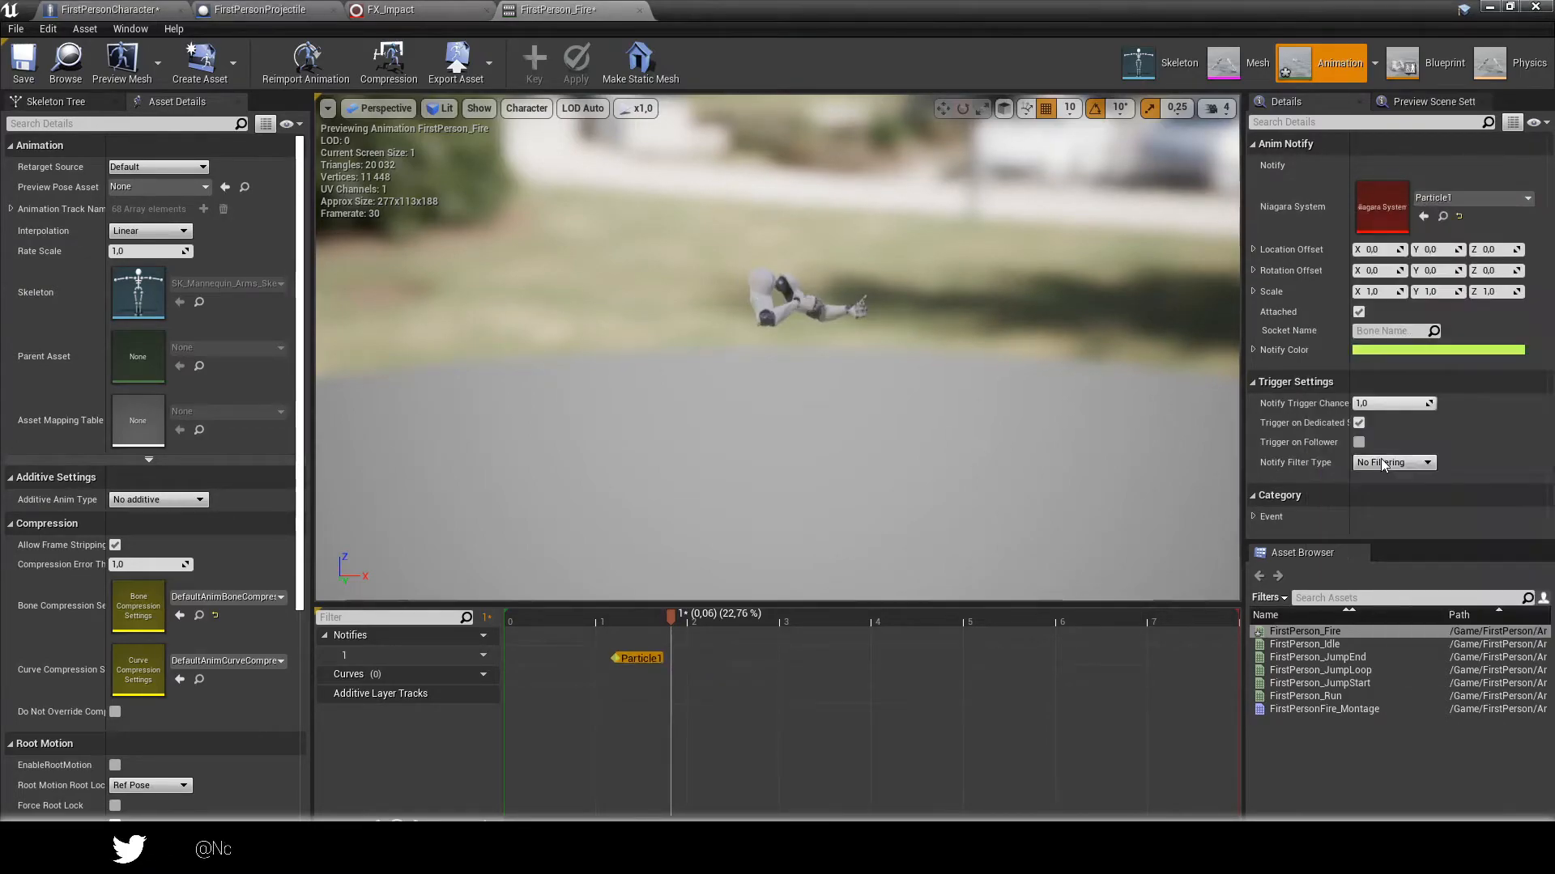
drag(674, 621, 643, 580)
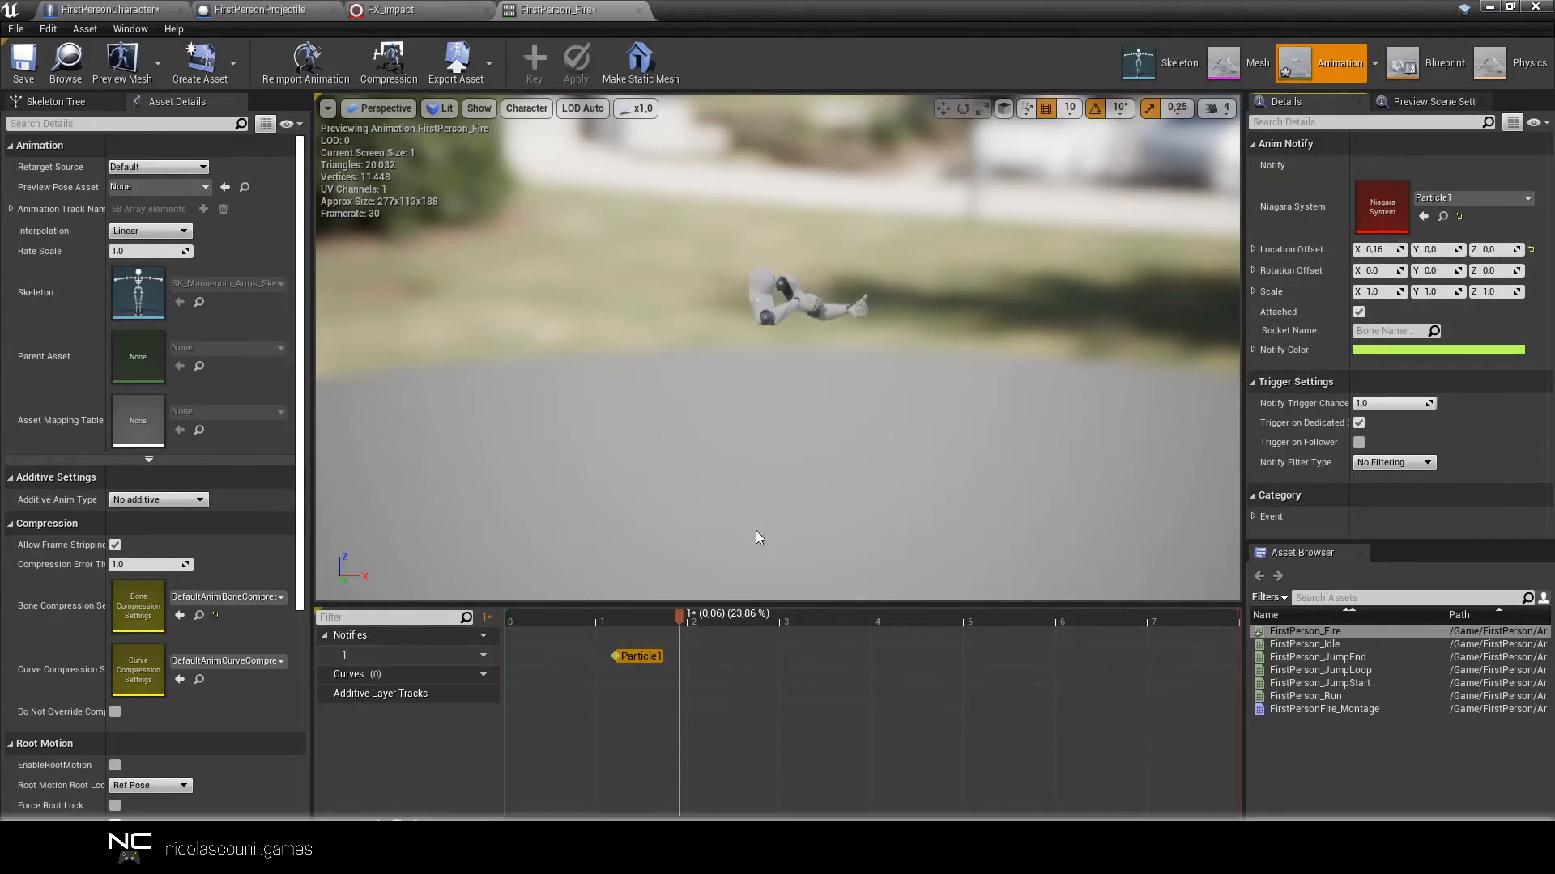
drag(672, 620, 612, 617)
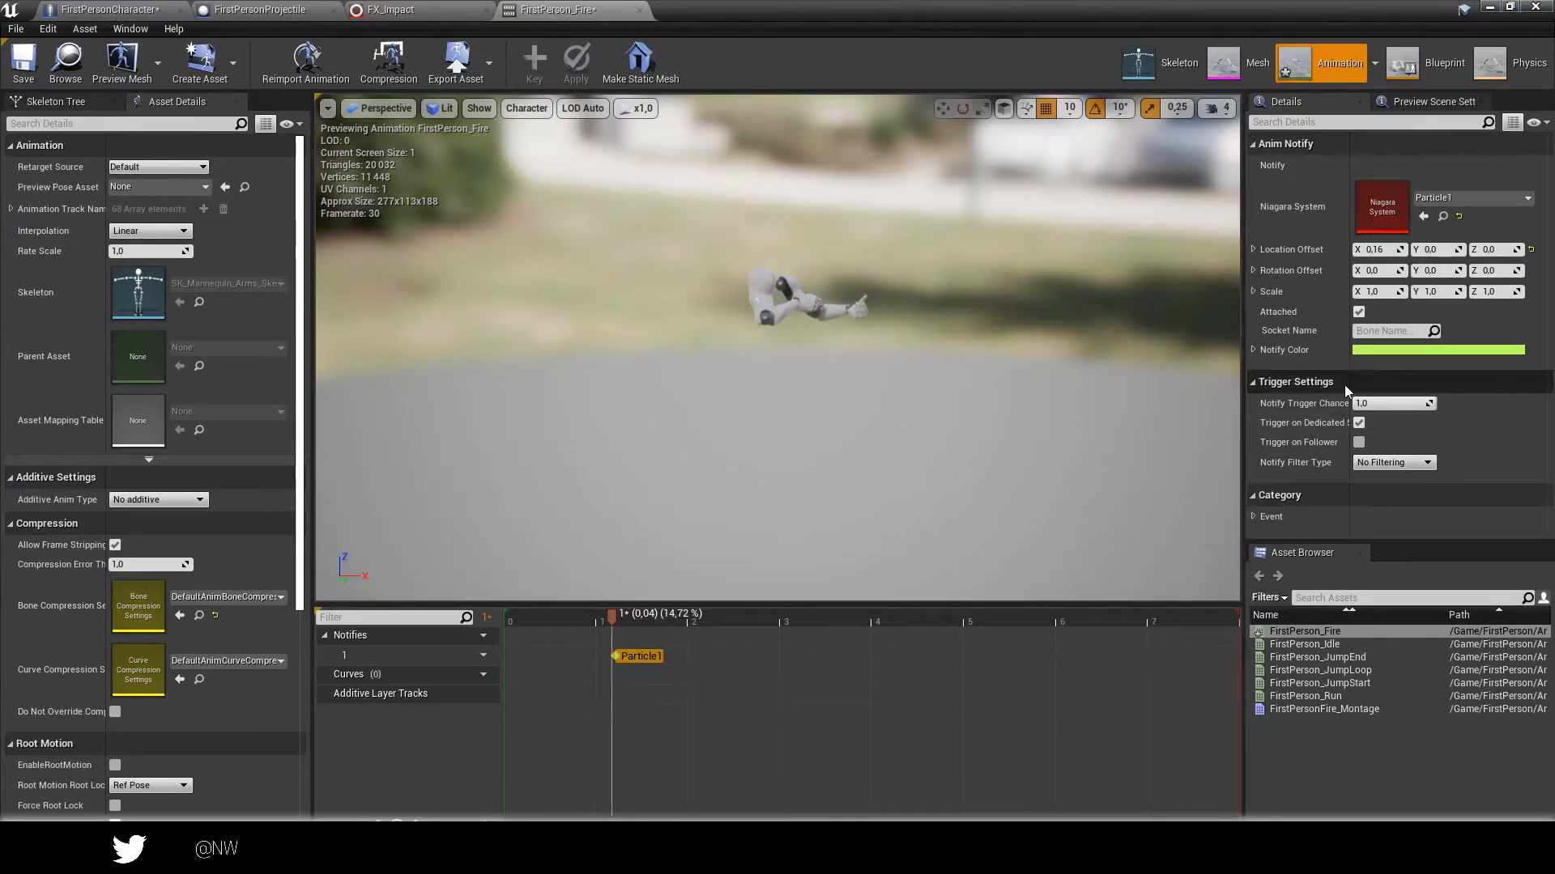
Open the notify's Particle1 Niagara system and delete its Spawn Count and Particles_Opacity user parameters.
click(1442, 217)
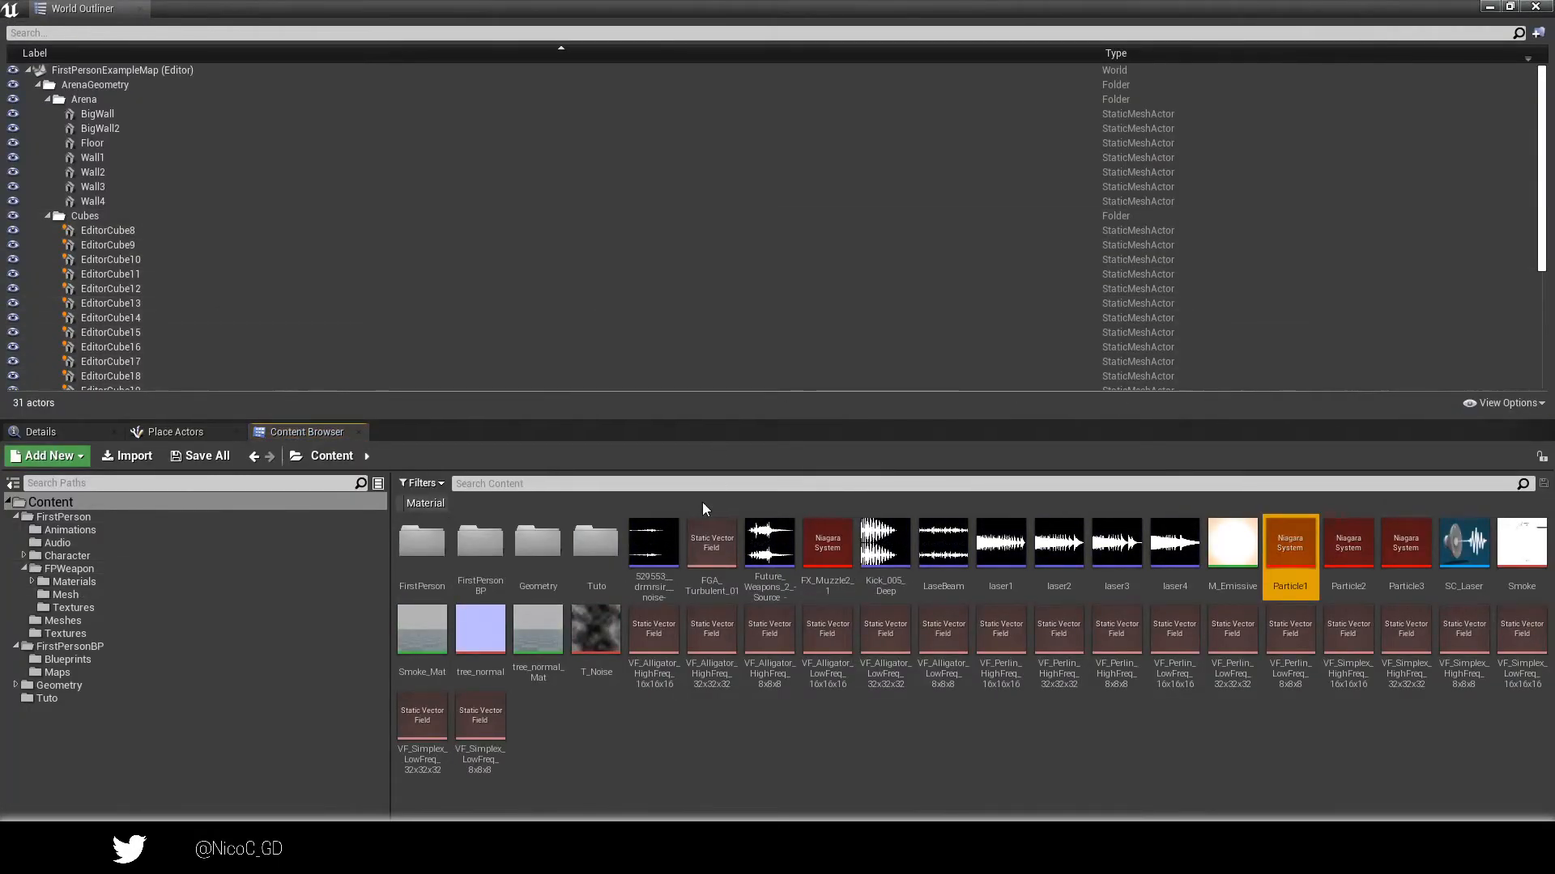
double_click(1284, 587)
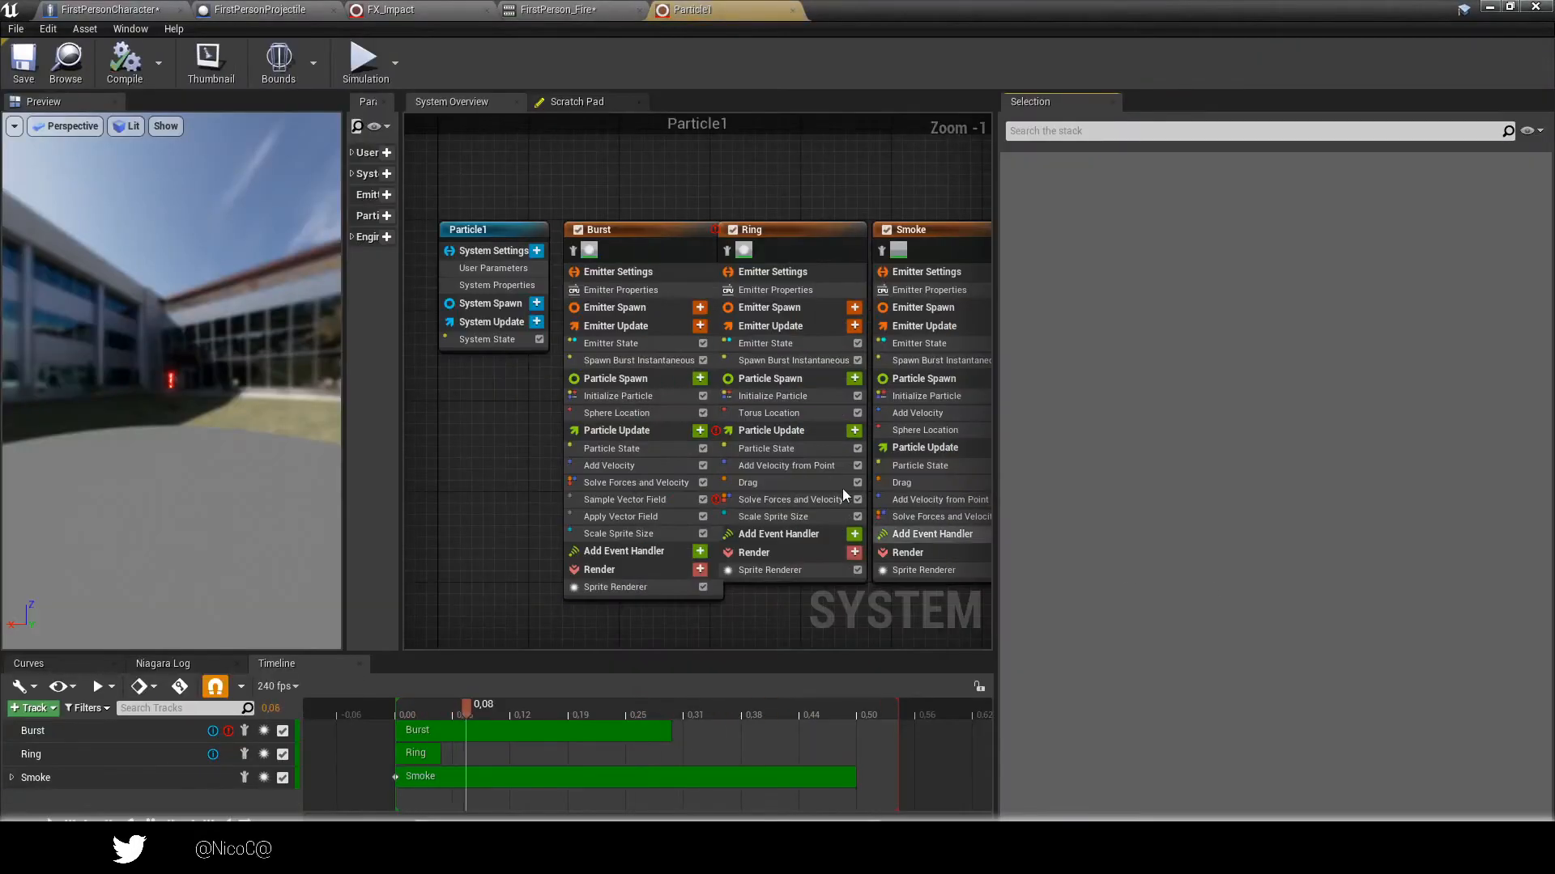
click(518, 269)
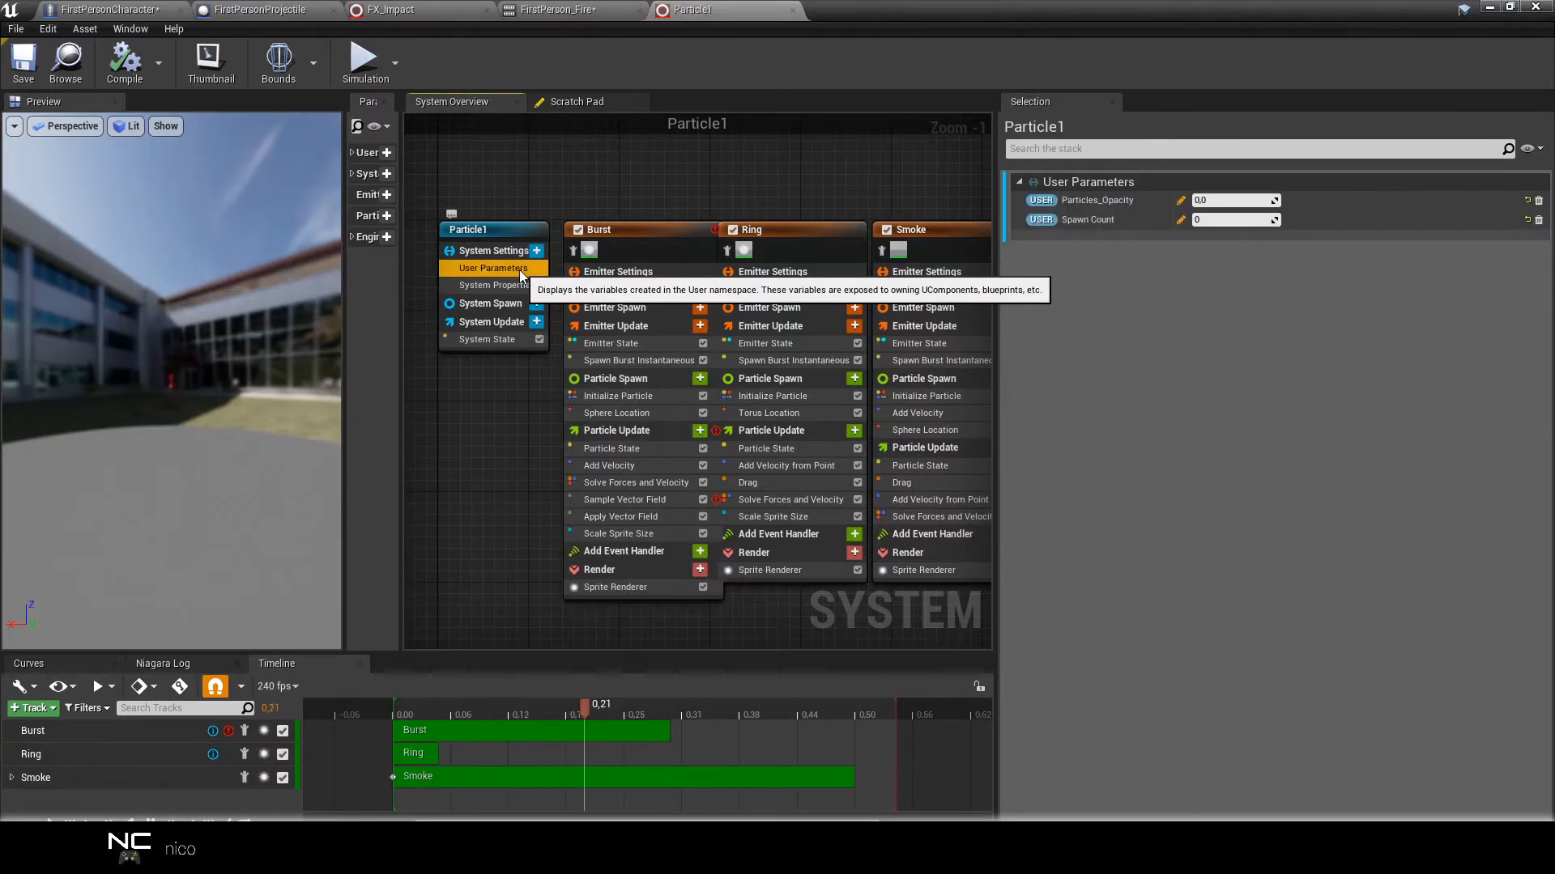
click(1539, 219)
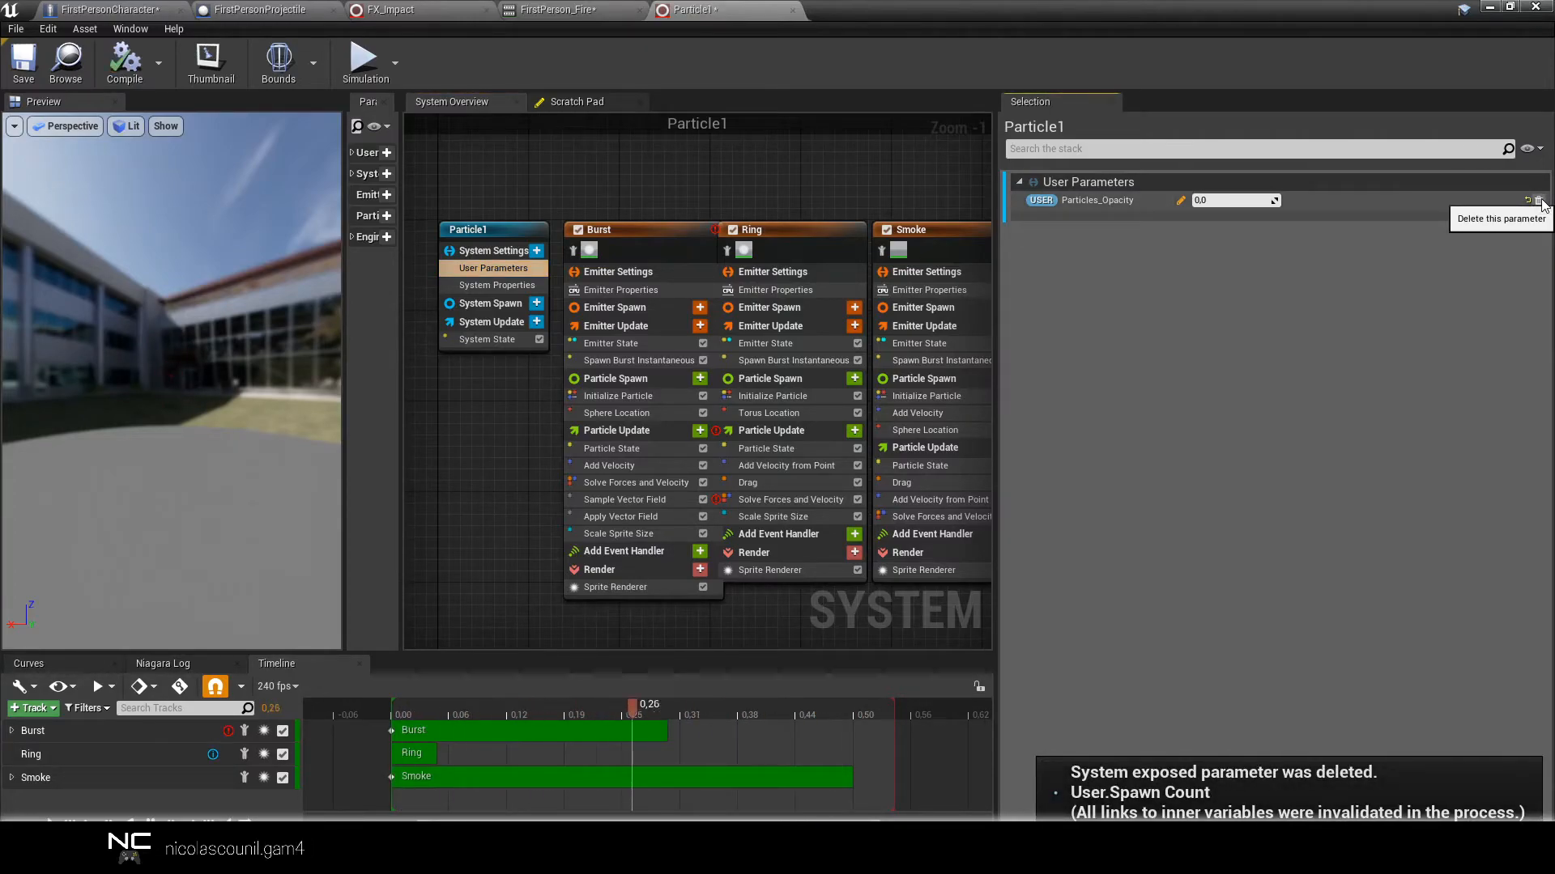
click(1538, 201)
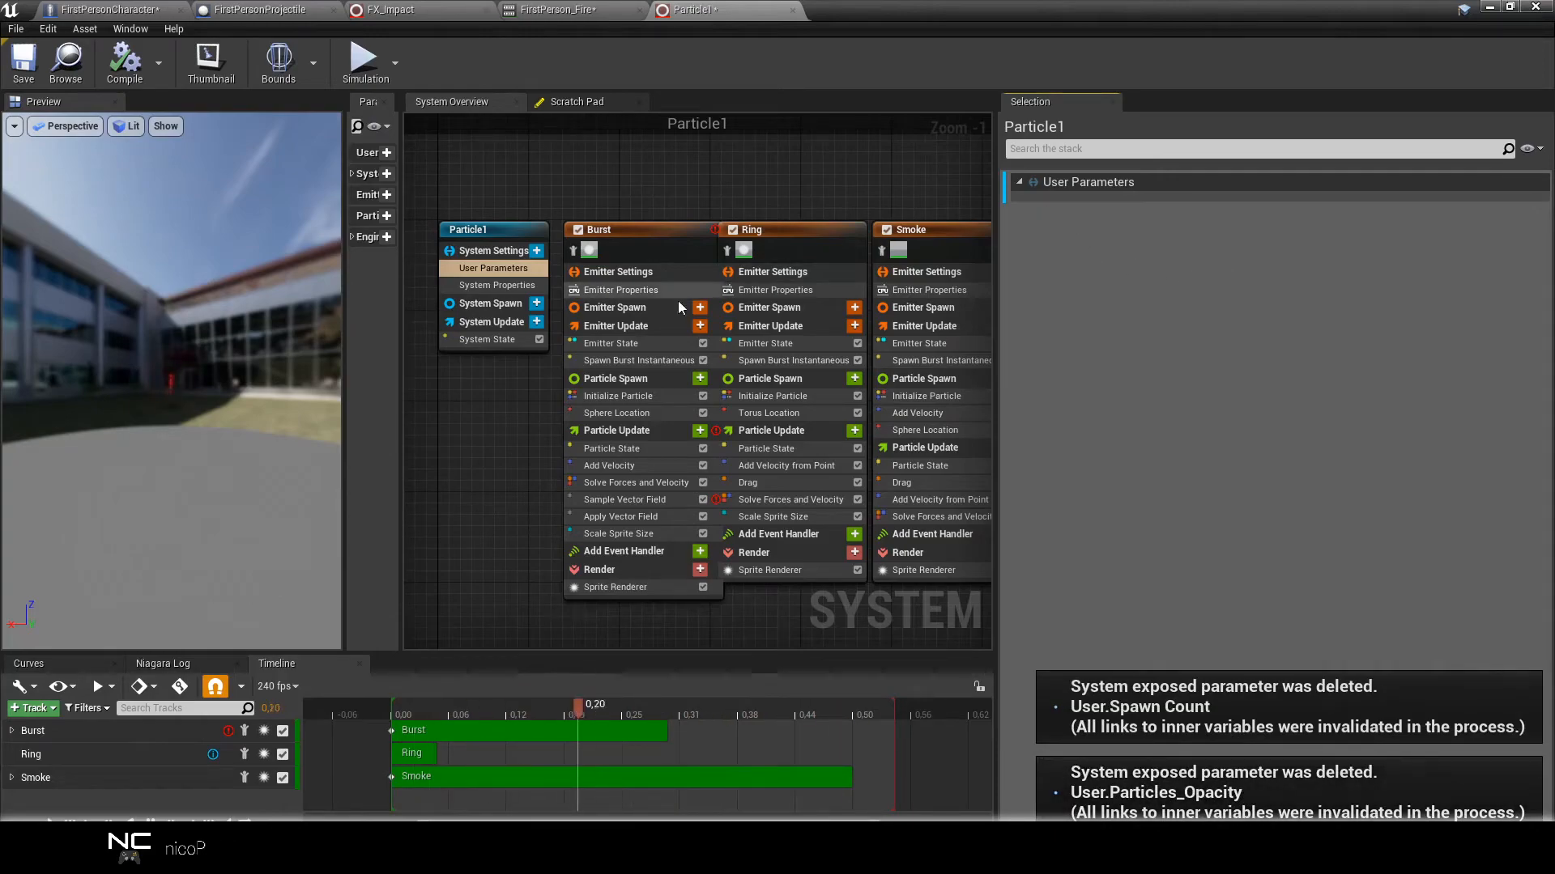
Set the Spawn Count of the Burst emitter's Spawn Burst Instantaneous module to 50 and save Particle1.
click(672, 435)
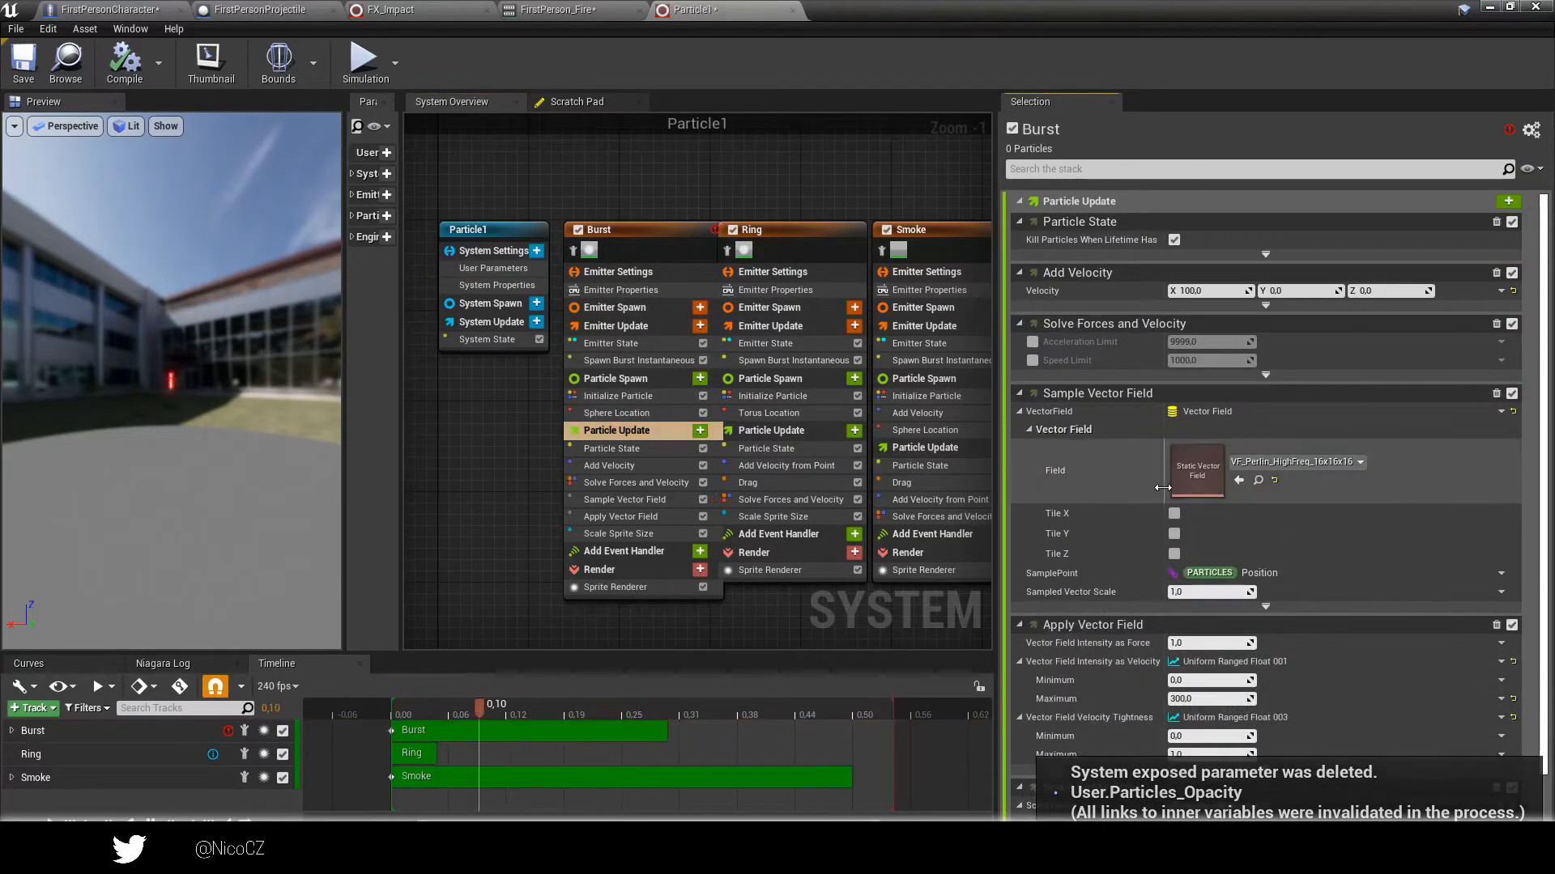
click(632, 362)
click(1208, 221)
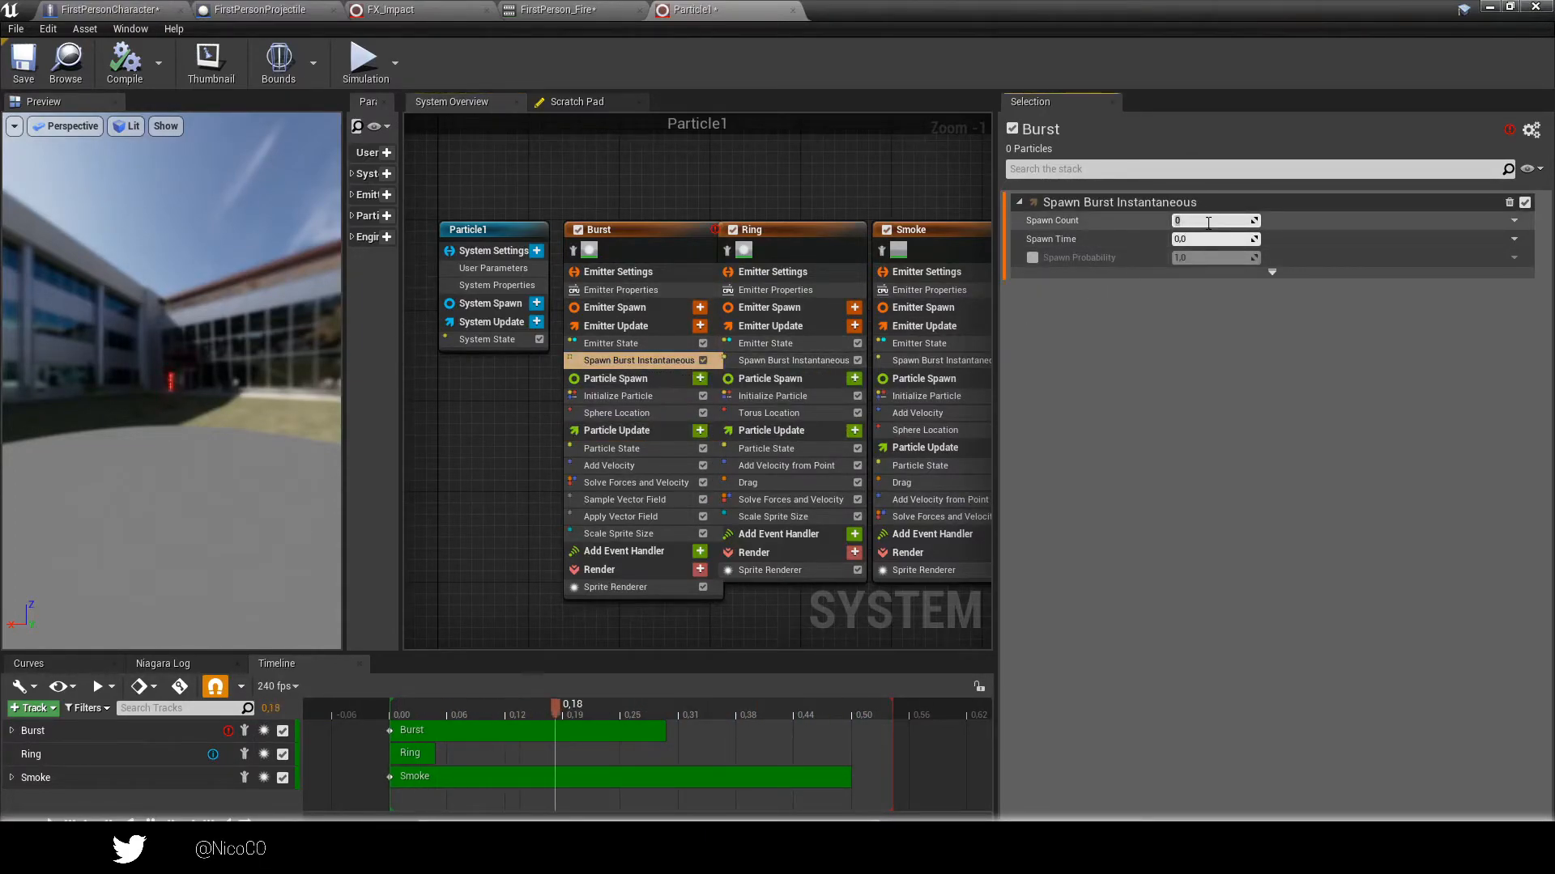
text(50)
key(Return)
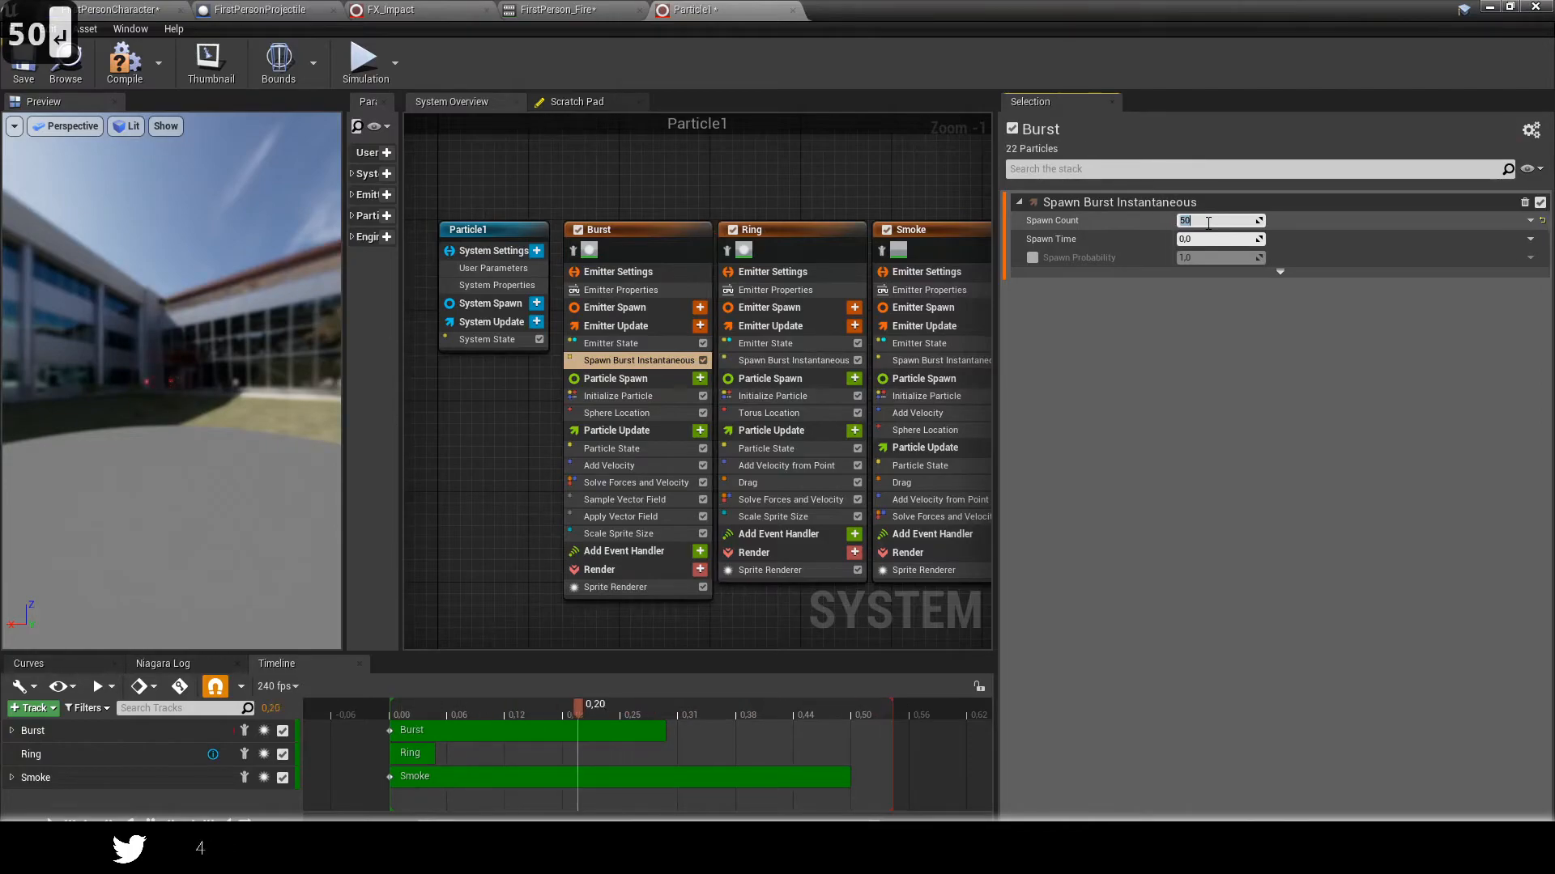
click(30, 84)
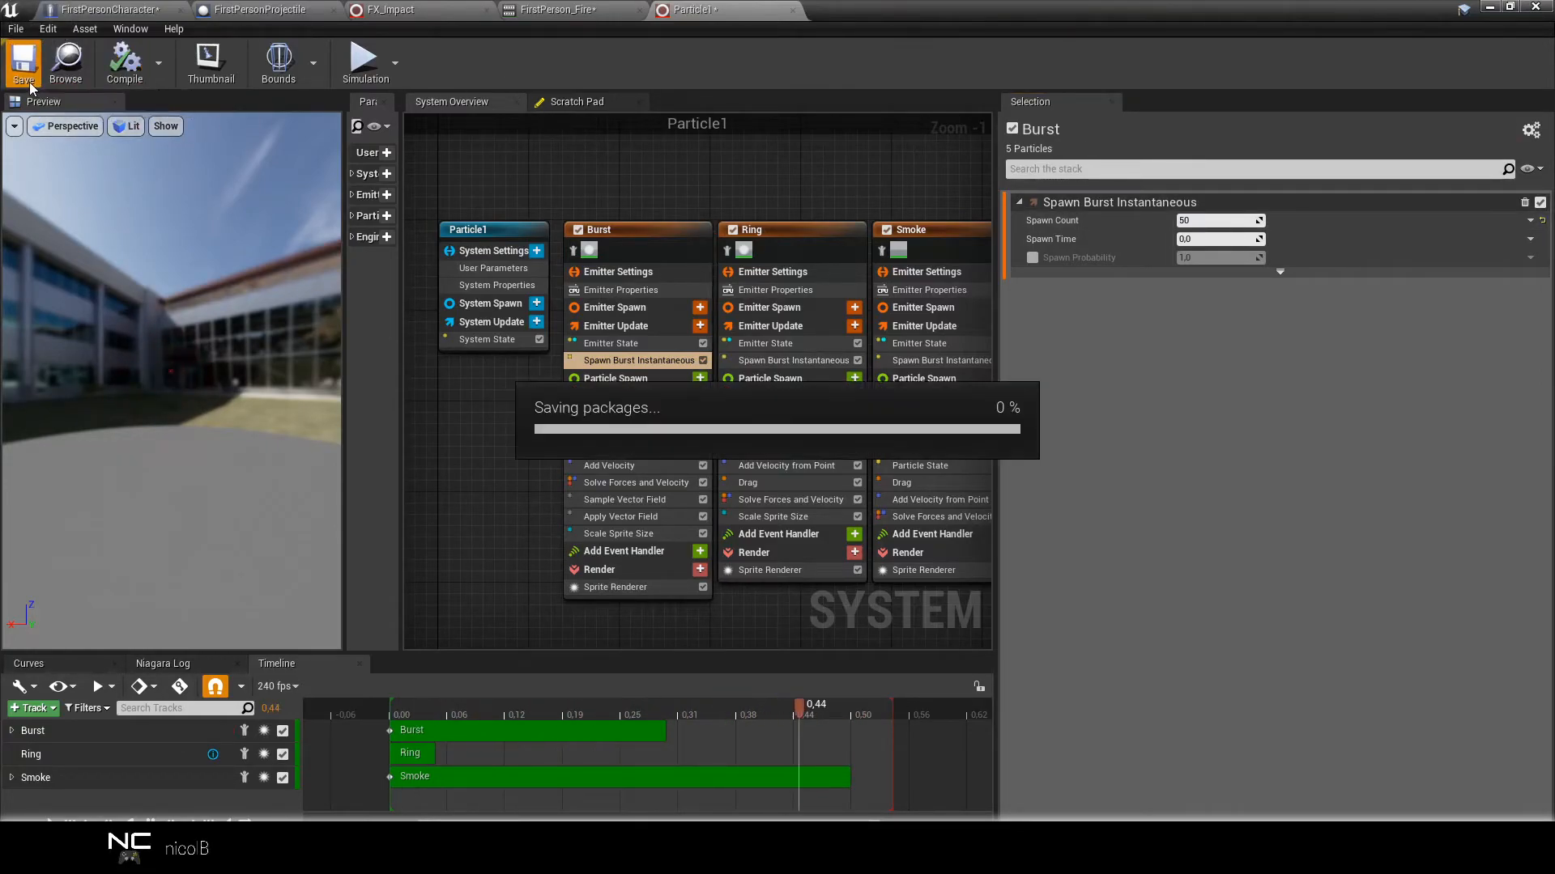
Set the Burst emitter's Loop Behavior to Infinite in its Emitter State and save Particle1.
click(639, 326)
click(1212, 279)
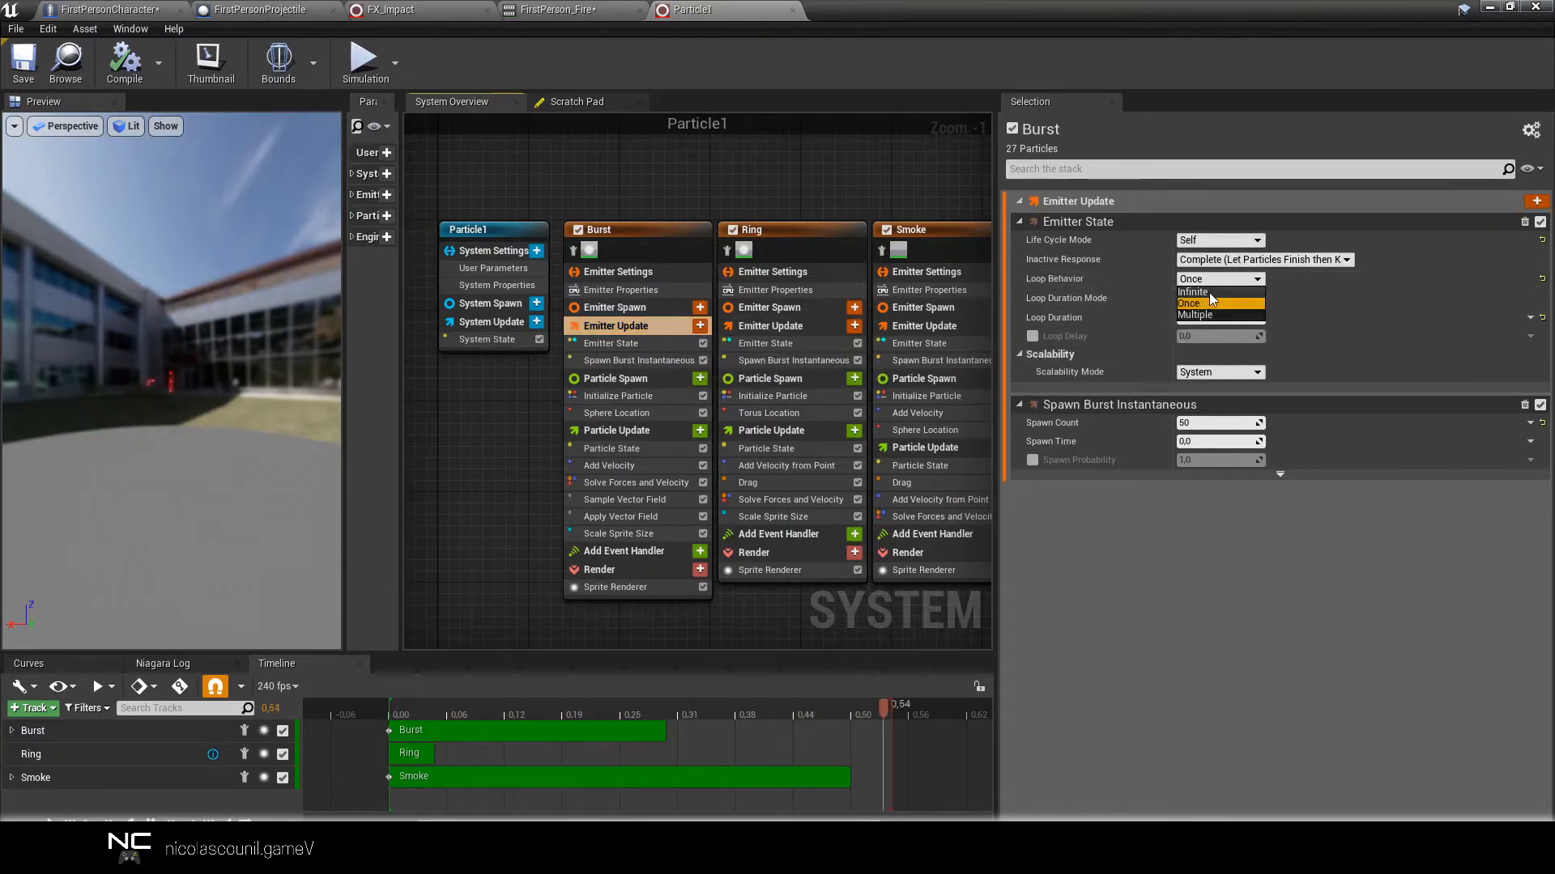
click(1208, 293)
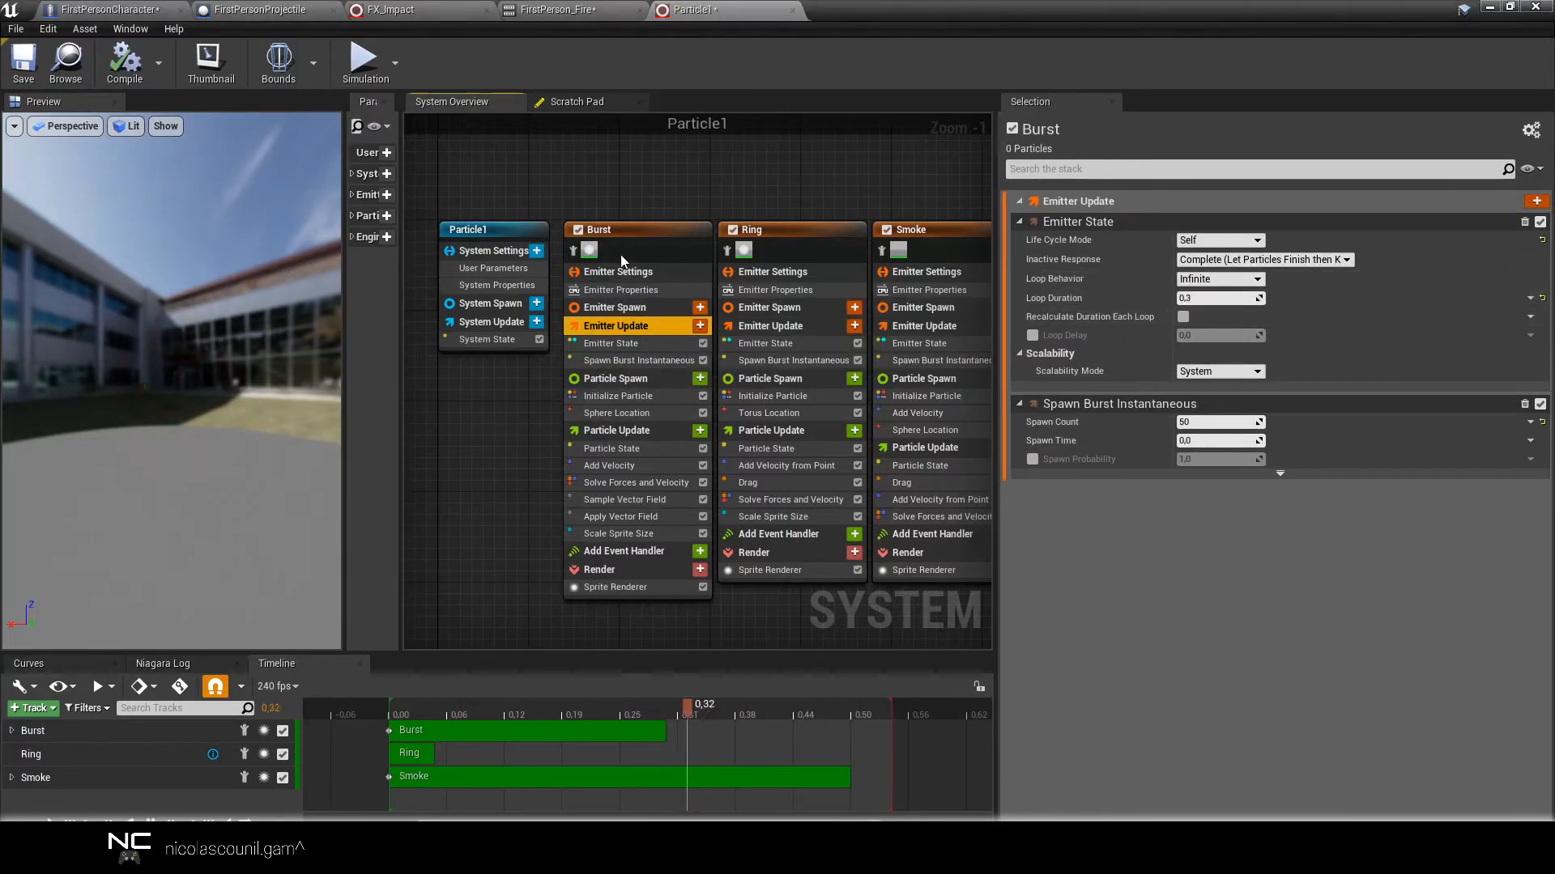
click(23, 62)
Return to FirstPerson_Fire, try larger X location offsets on the Particle1 notify while scrubbing, and reset its Location Offset to default.
click(559, 9)
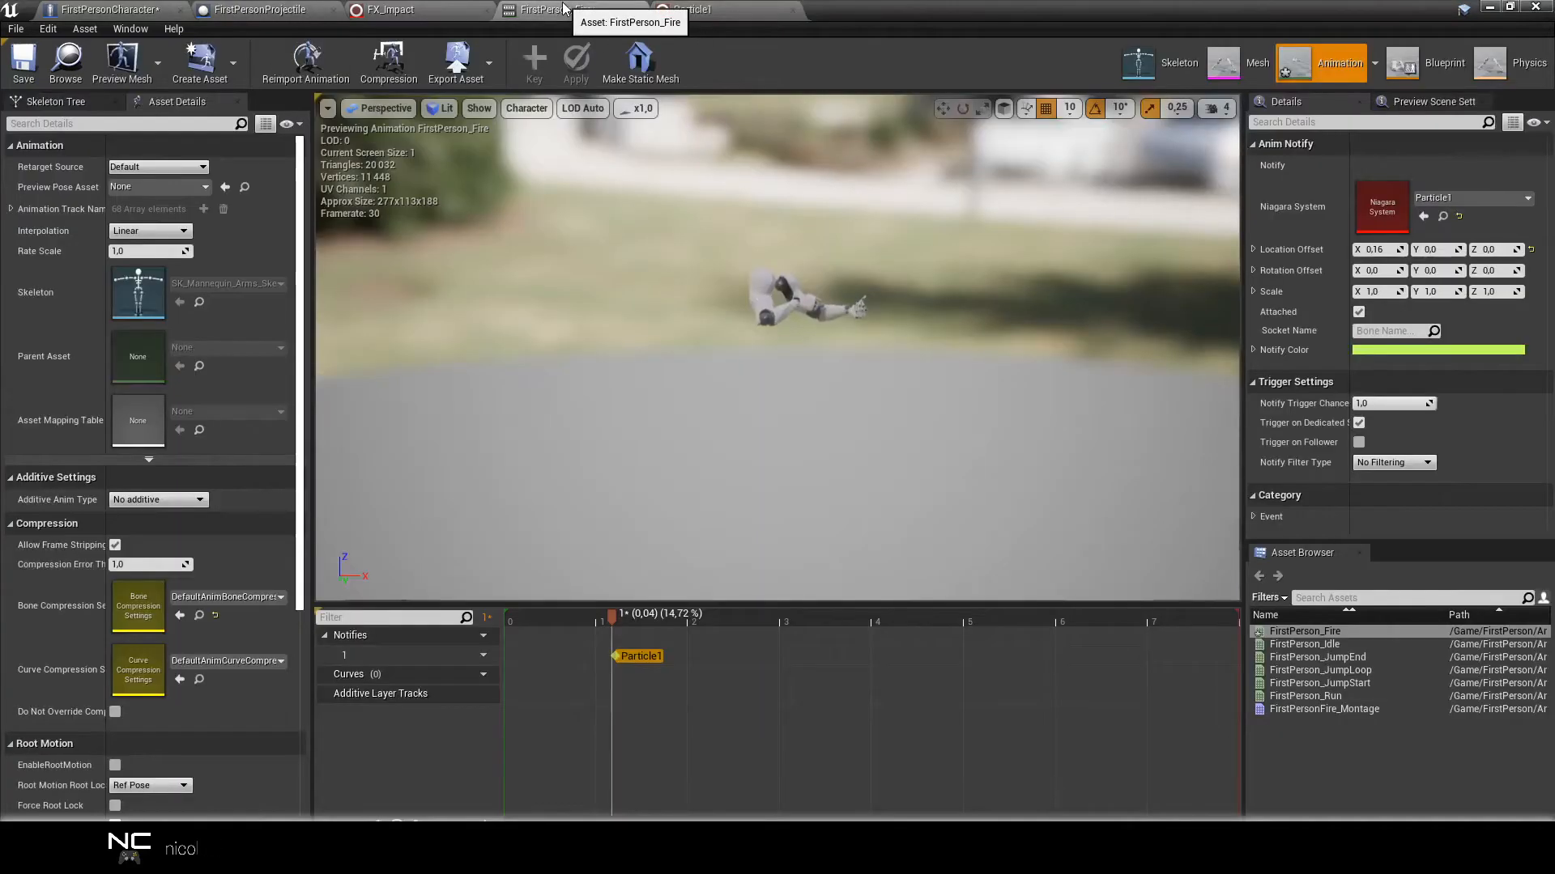
drag(613, 622, 623, 620)
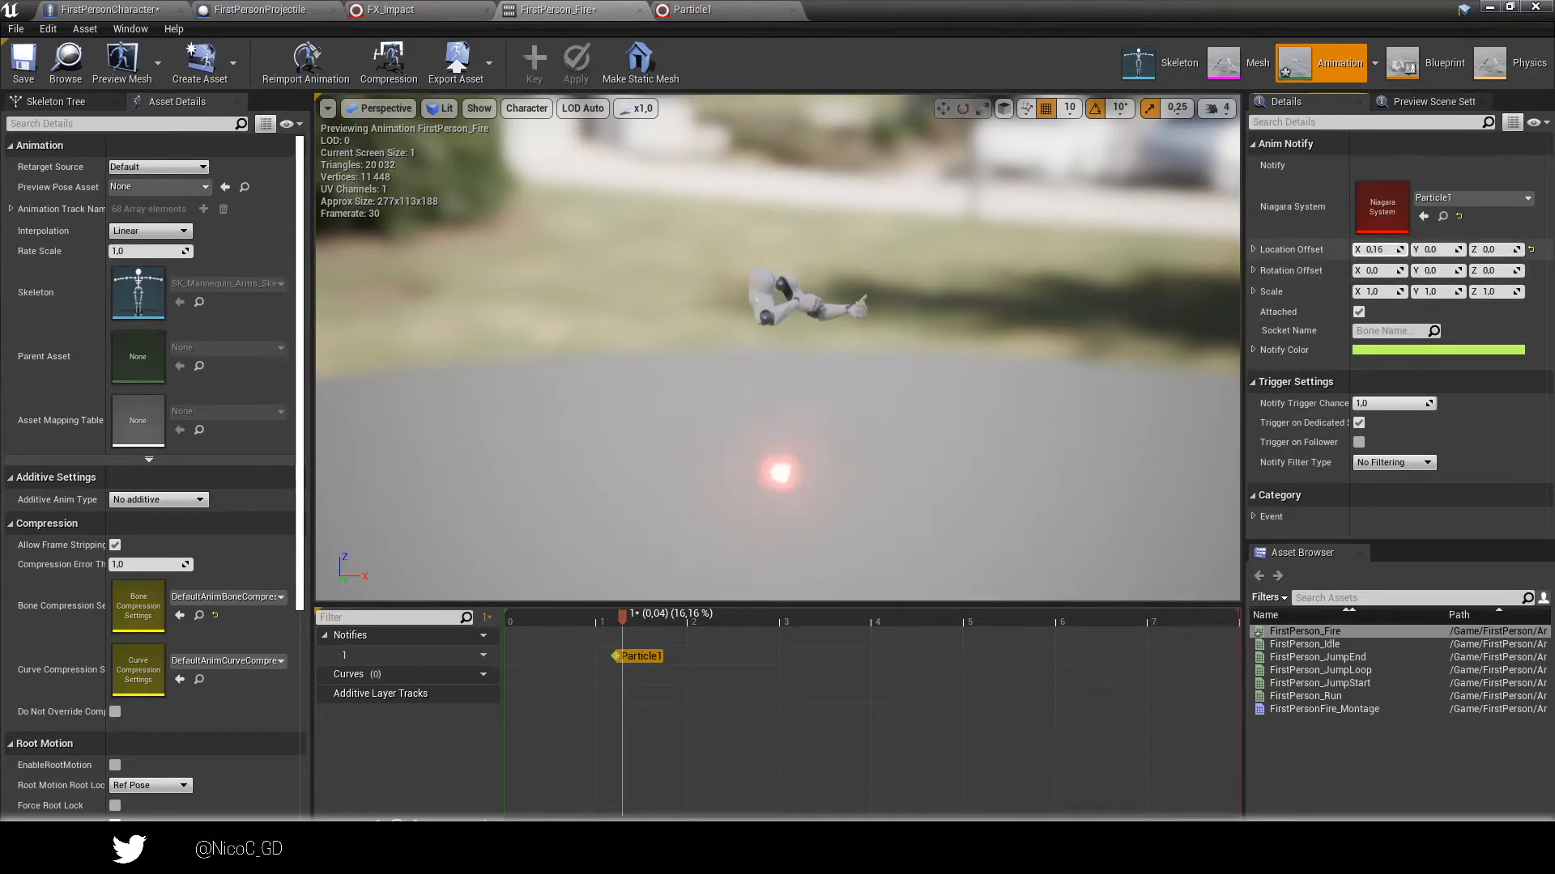
drag(1377, 250, 1395, 249)
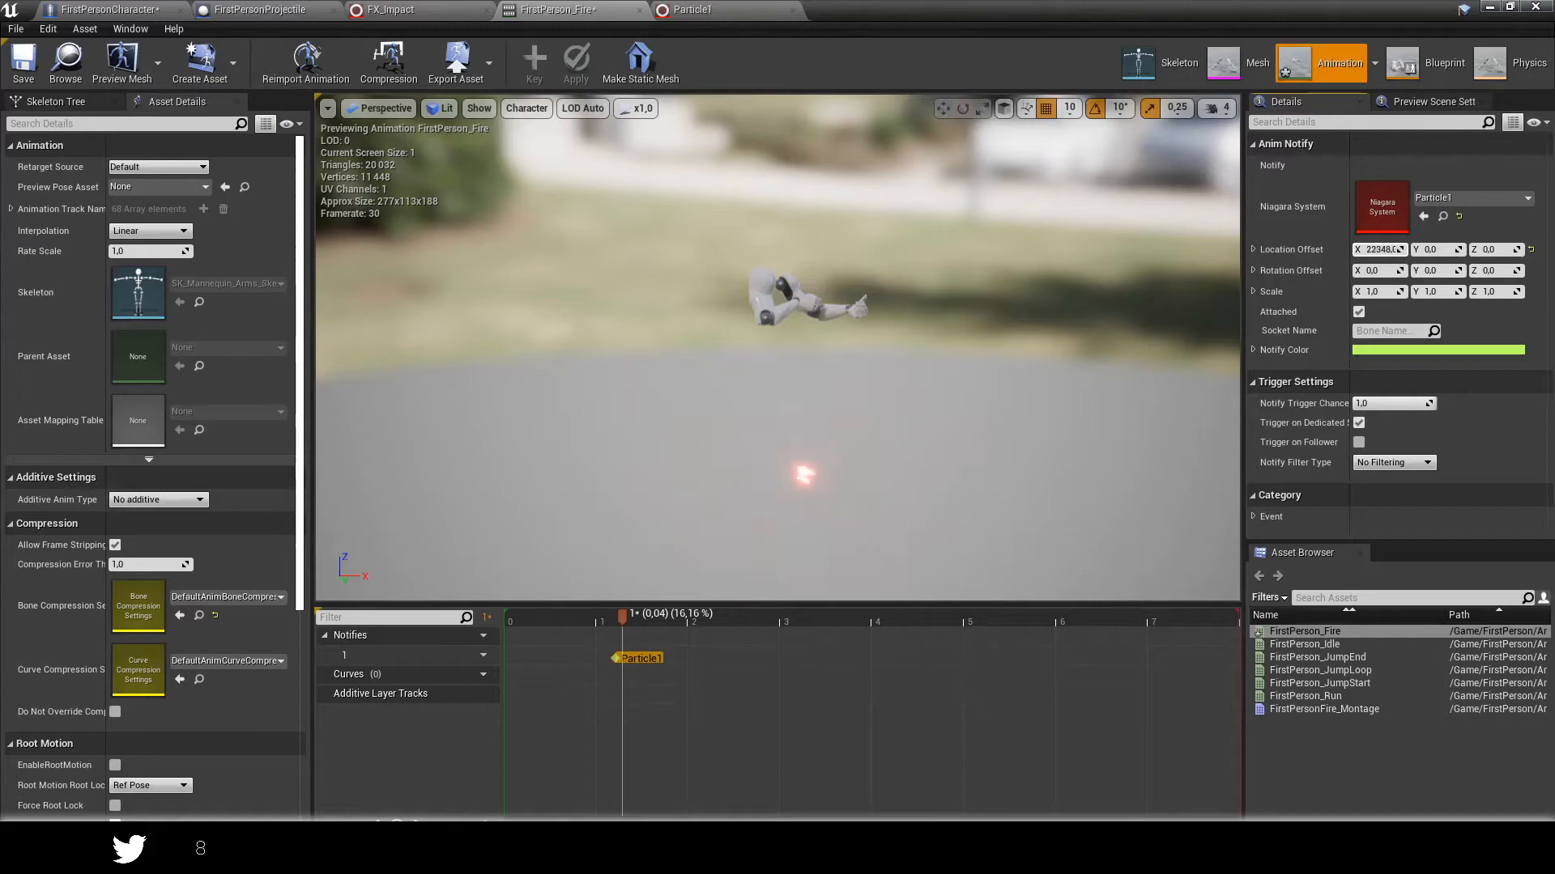
drag(1395, 249, 1405, 249)
mouse_move(628, 619)
mouse_down()
mouse_move(564, 622)
mouse_move(689, 608)
mouse_move(656, 613)
mouse_up()
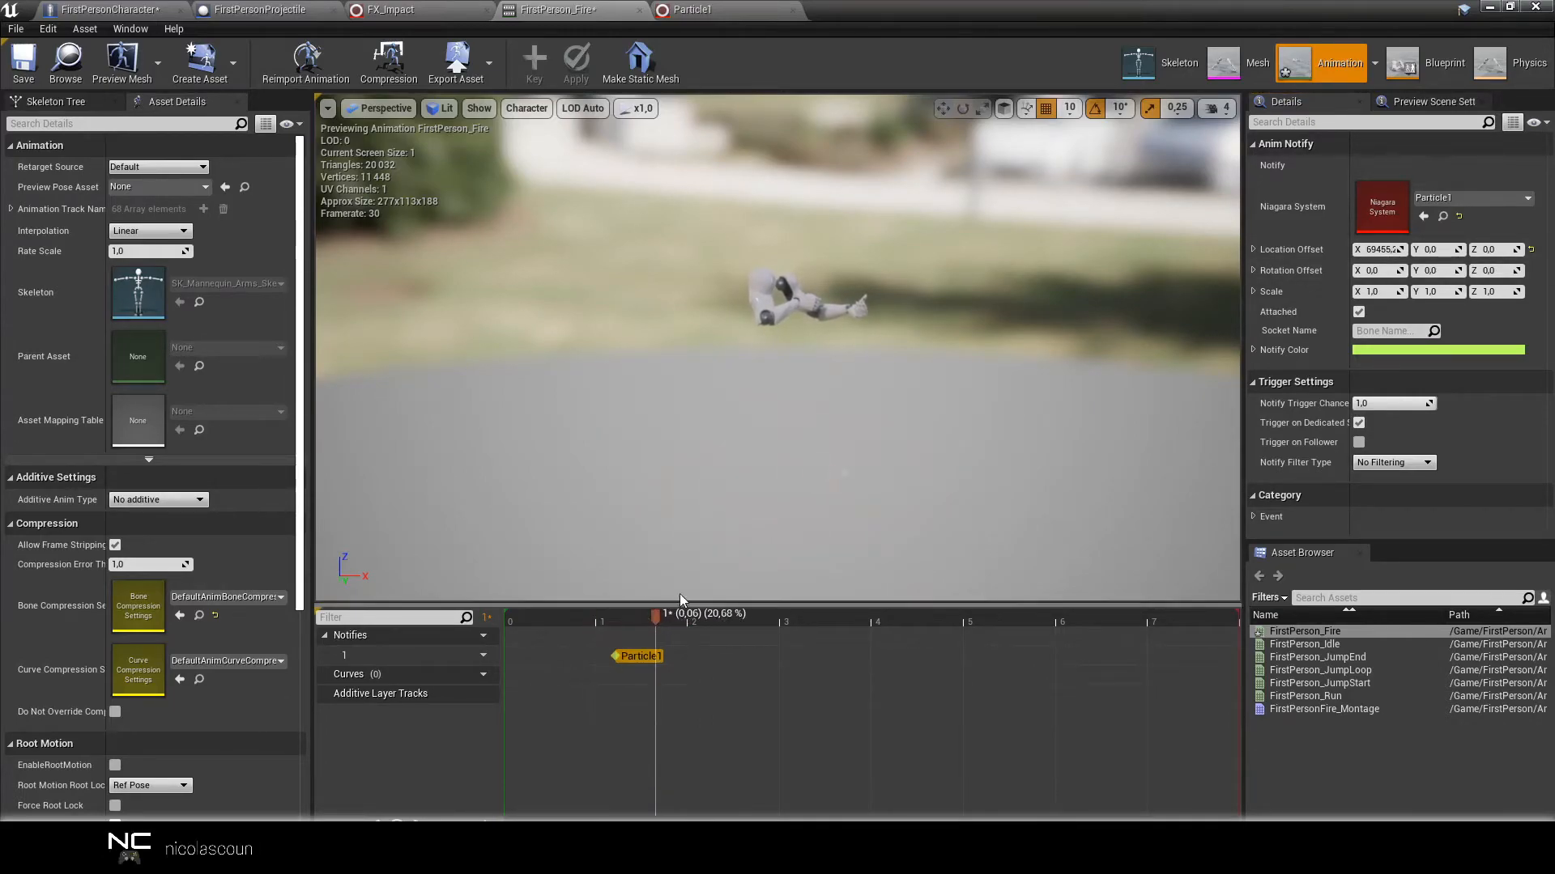
click(1531, 251)
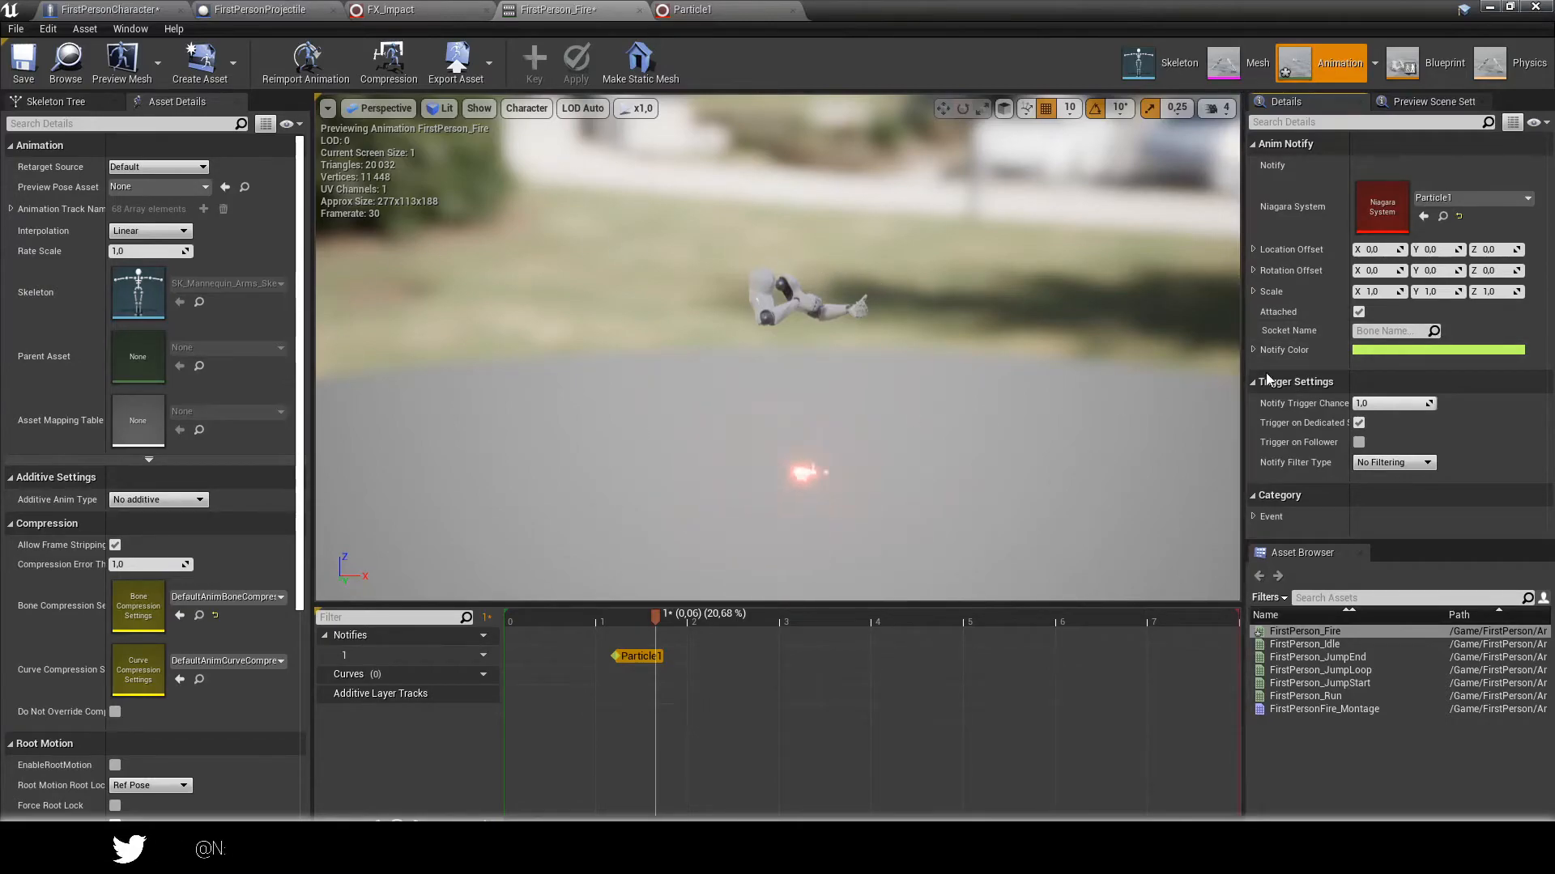
Widen the notify's details and try X and Z rotation offsets, resetting Rotation Offset to default each time.
click(1434, 335)
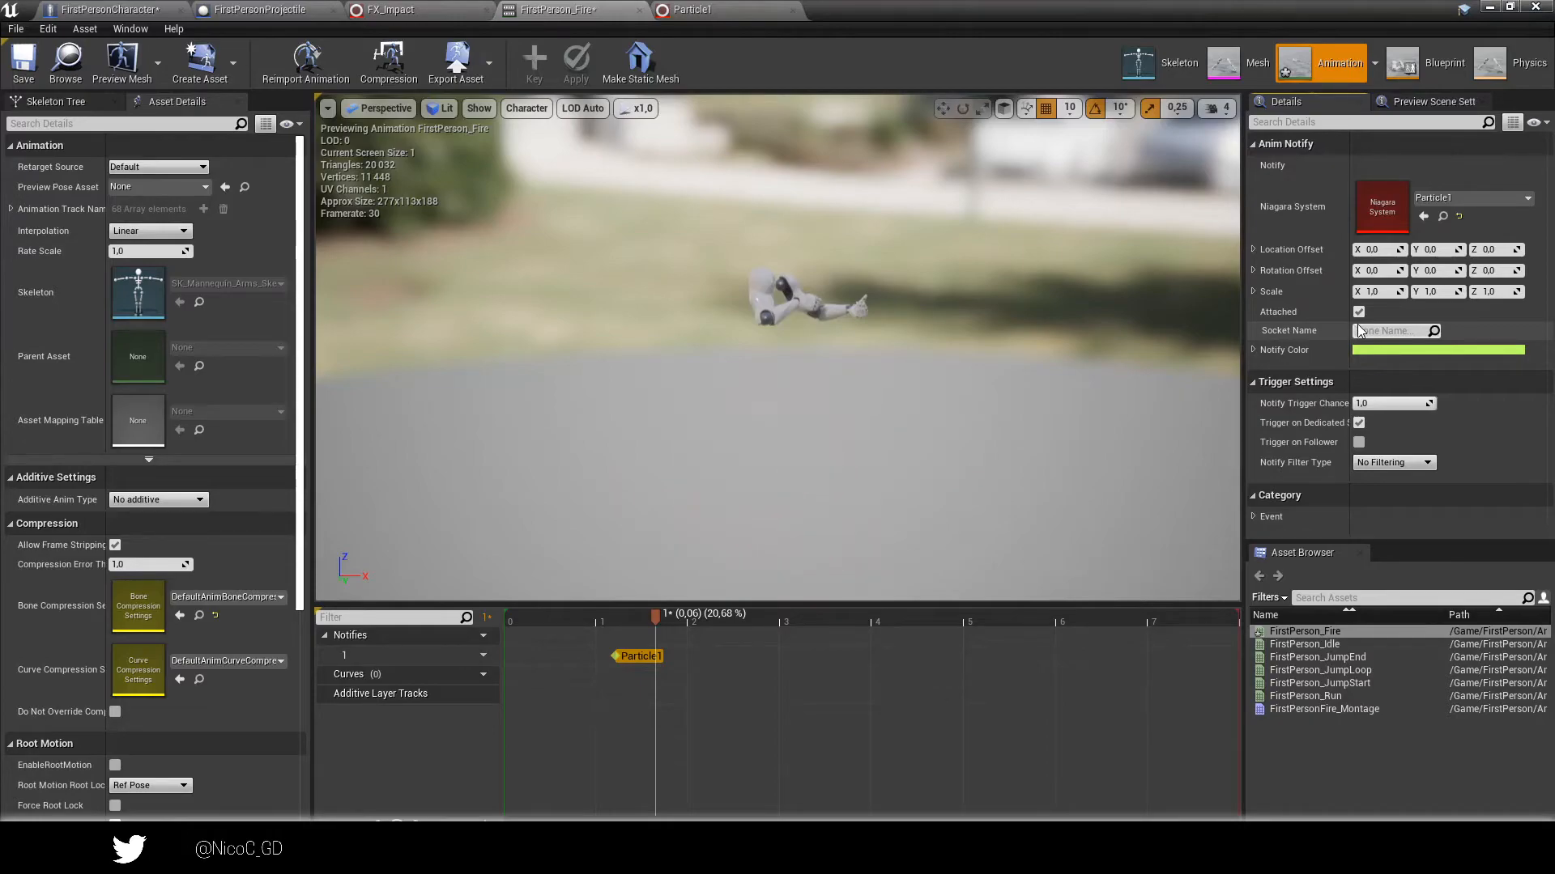
drag(1243, 310, 1039, 311)
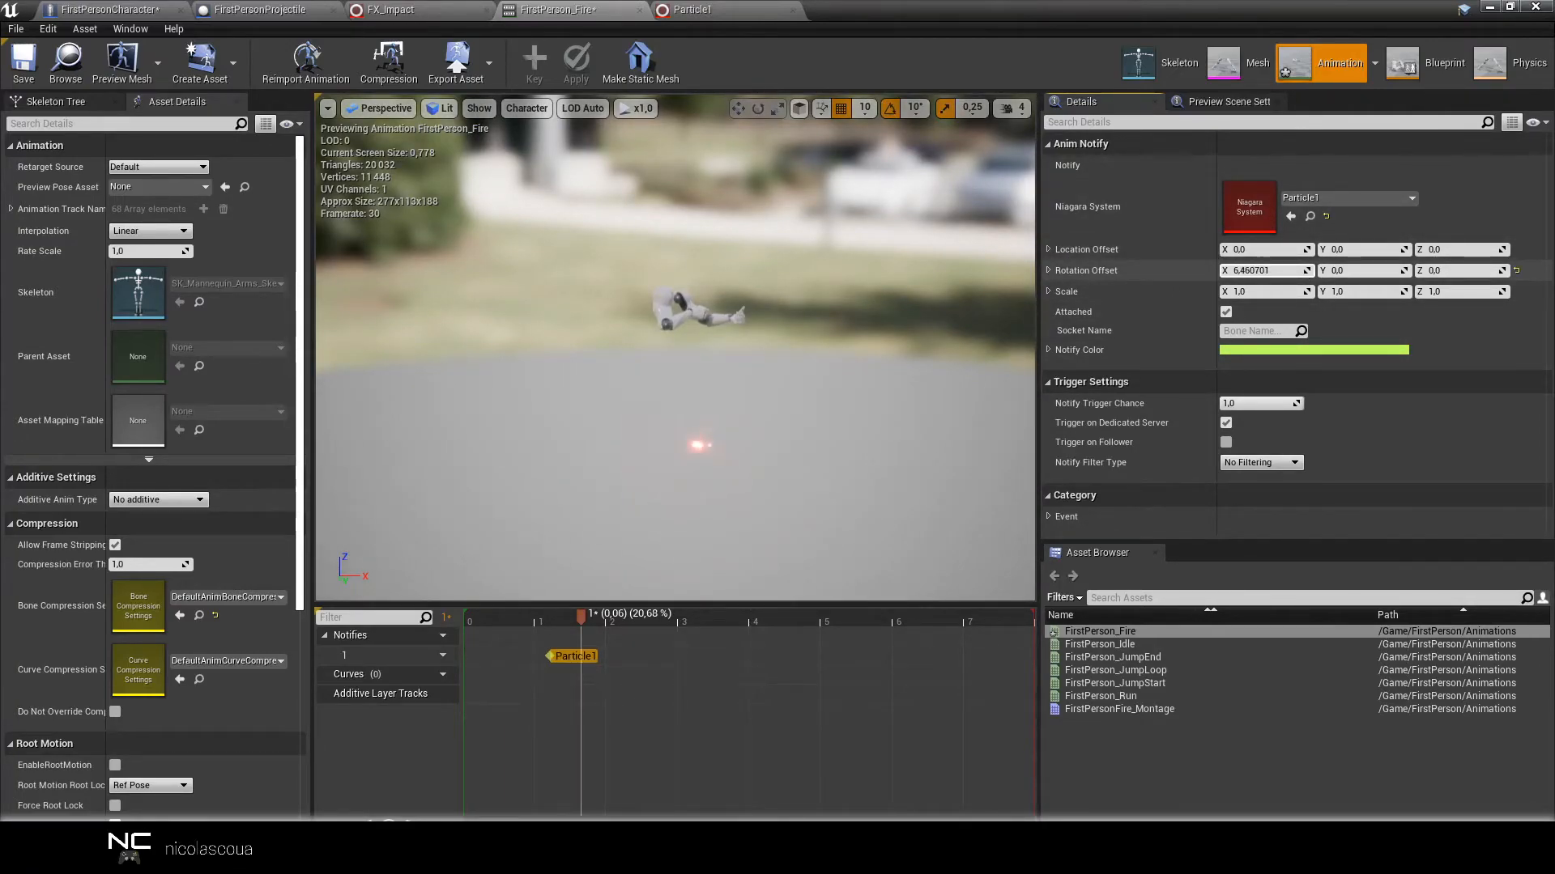
click(1517, 271)
drag(1461, 270, 1486, 271)
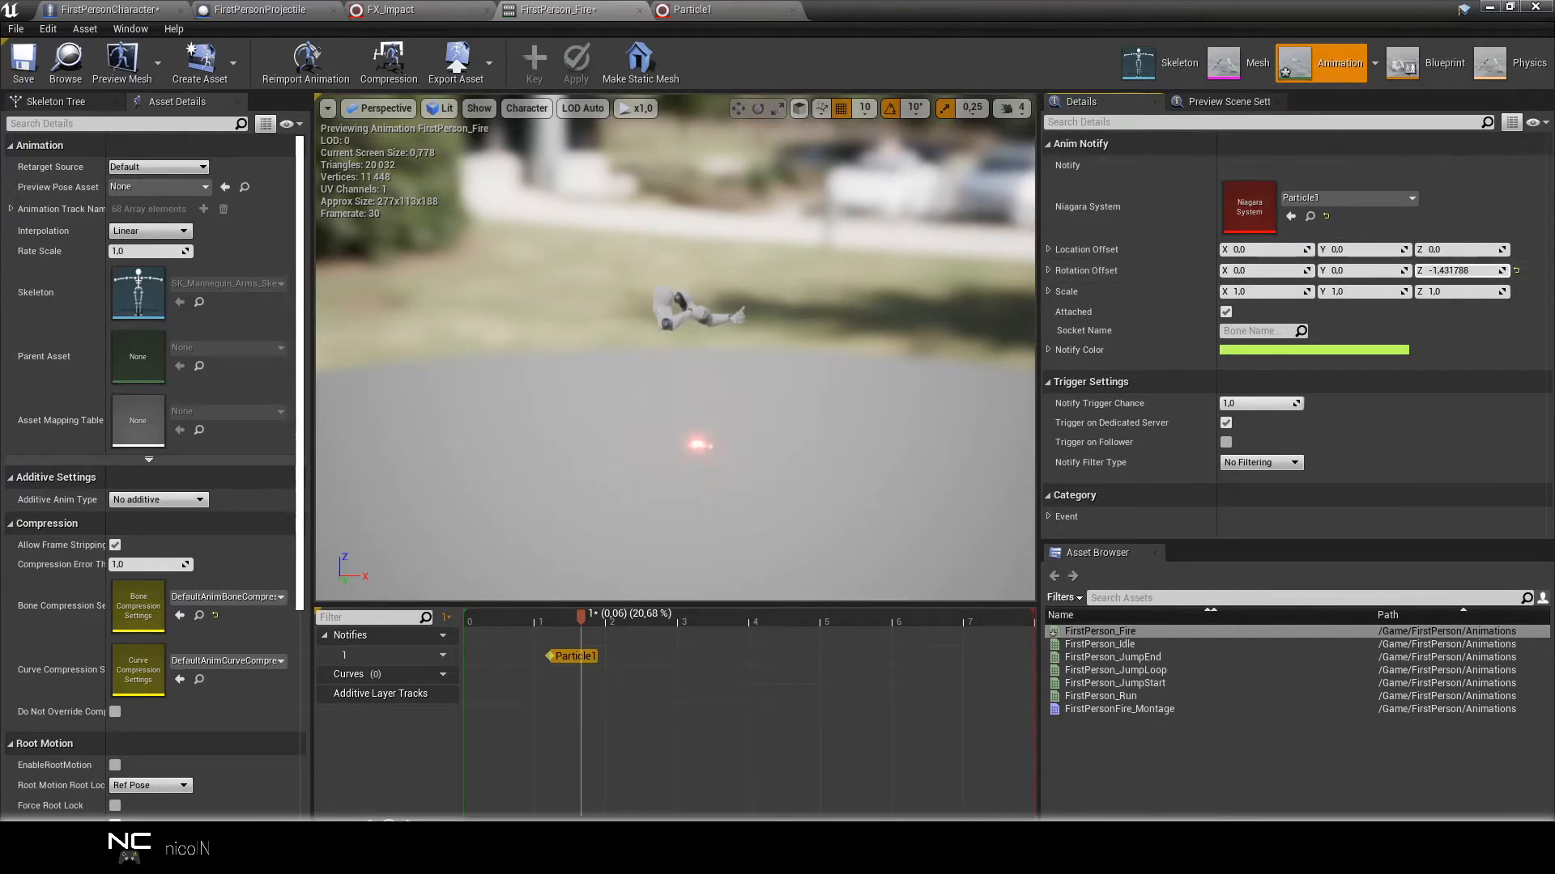
click(1516, 271)
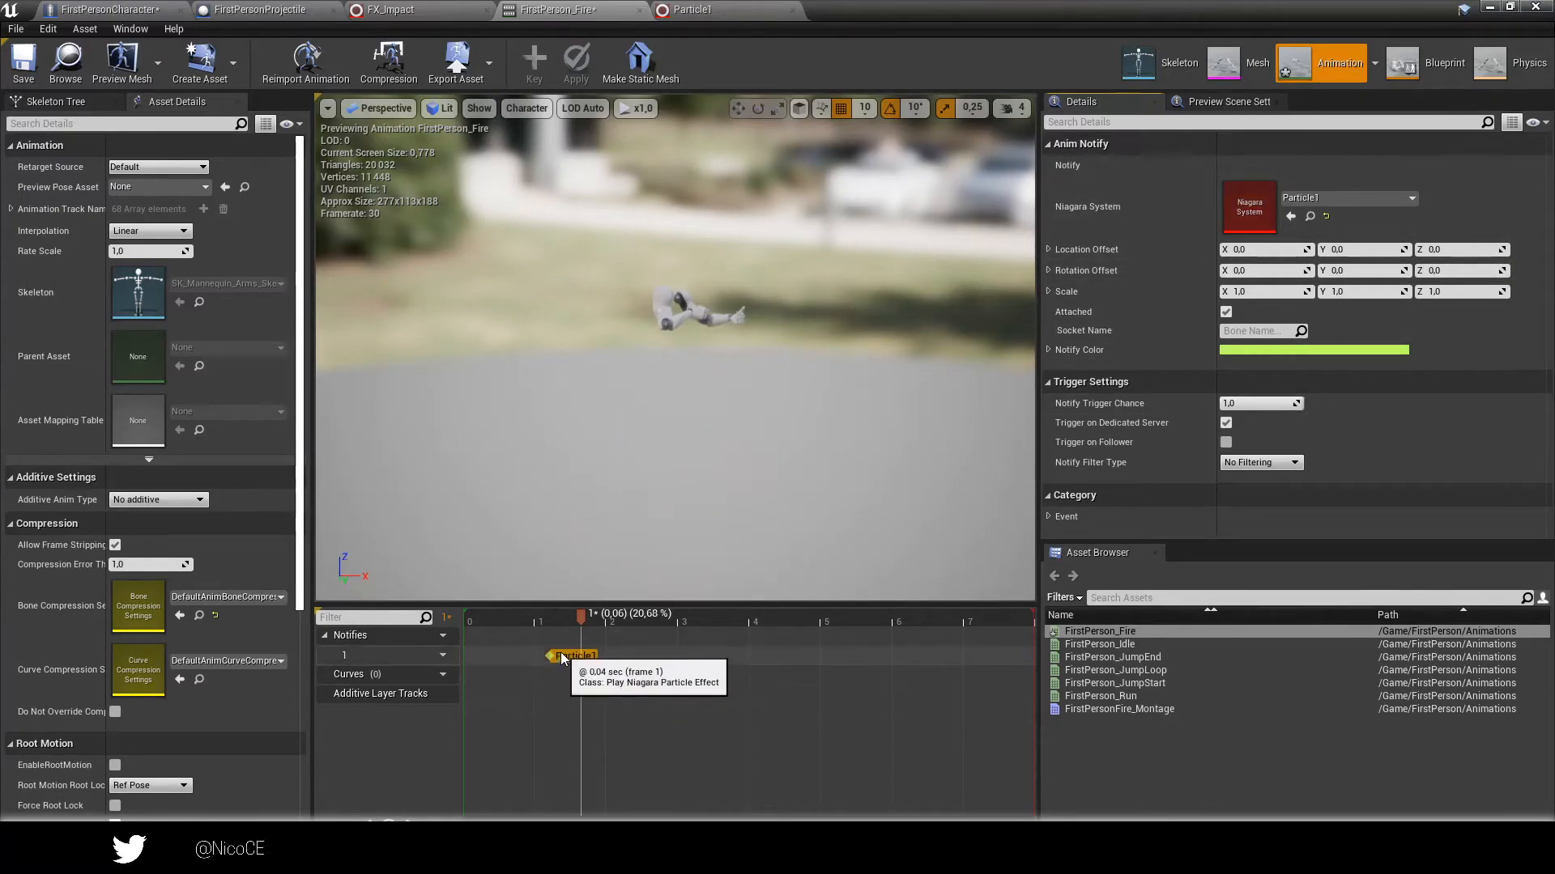
Try the Particle1 notify unattached with X and Z location offsets, and re-enable Attached.
drag(575, 624, 509, 625)
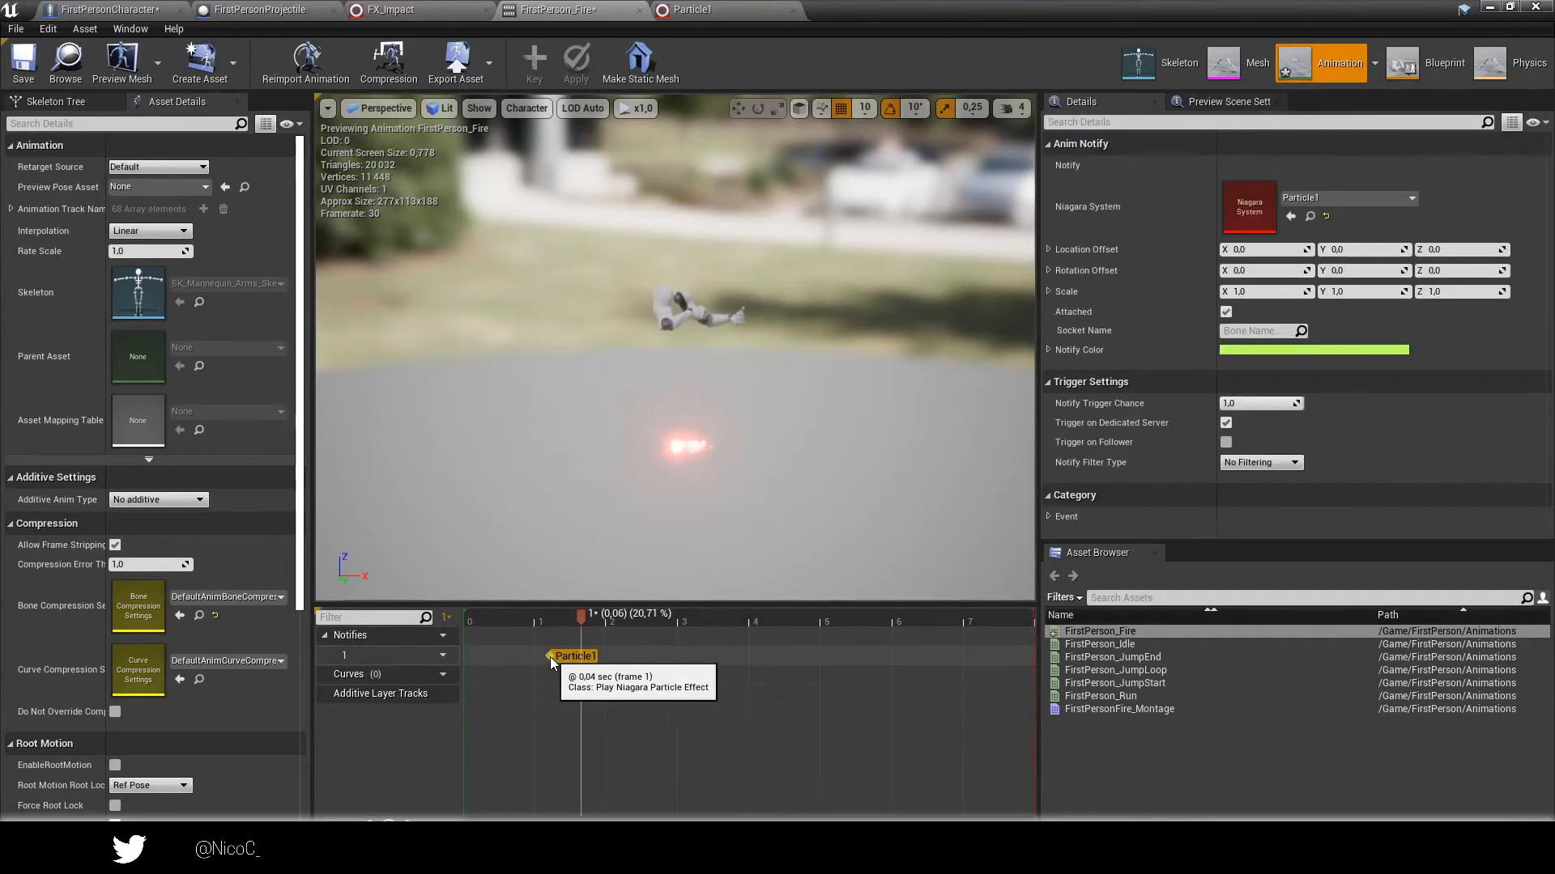
click(1226, 311)
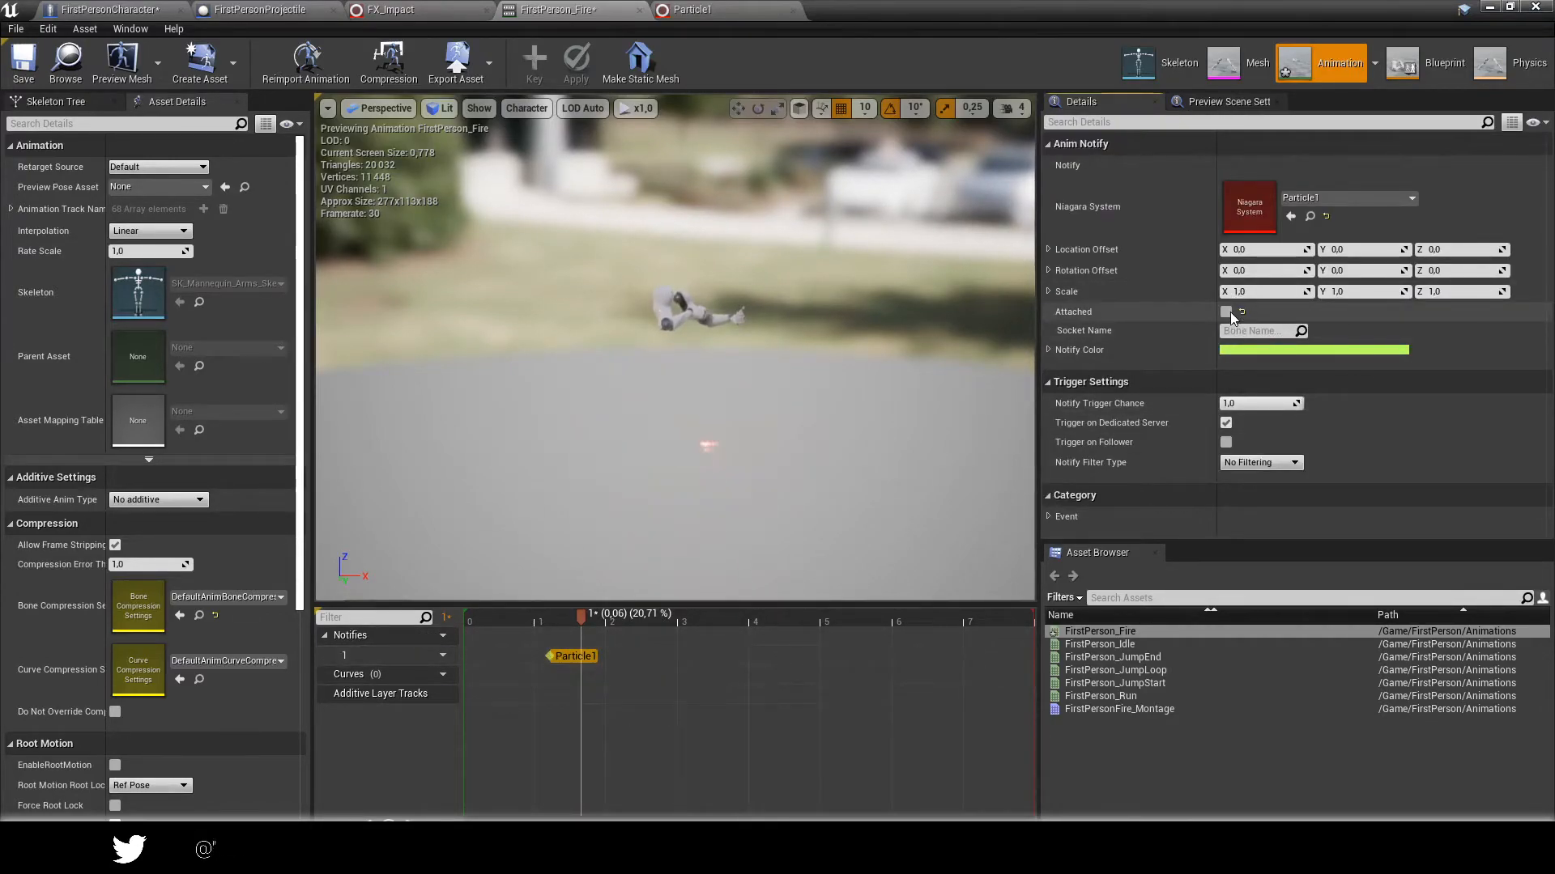
drag(1287, 250, 1193, 241)
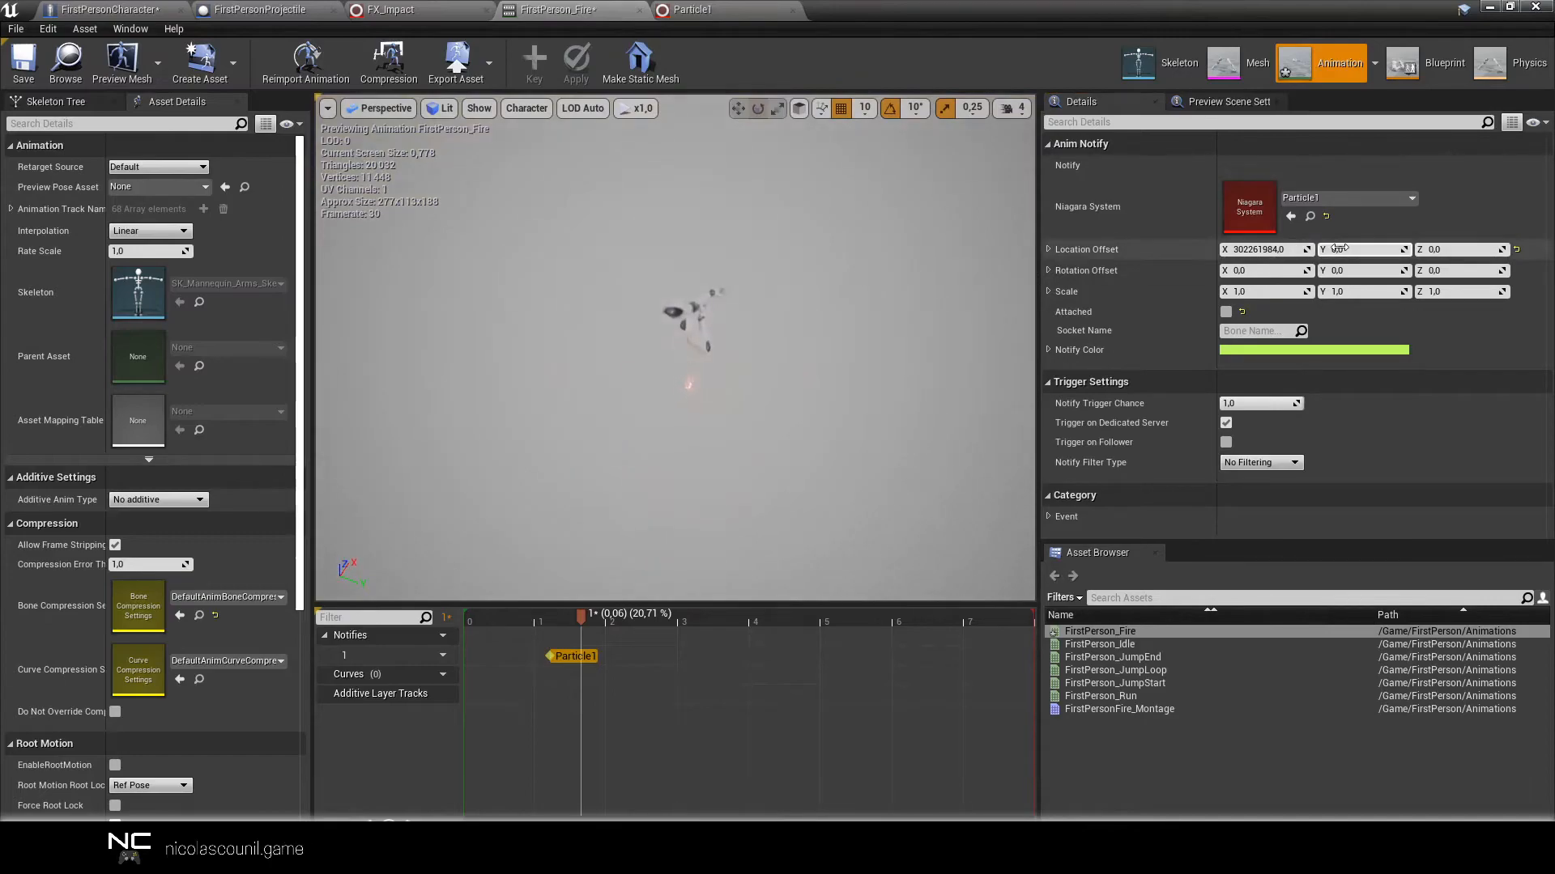
click(1516, 249)
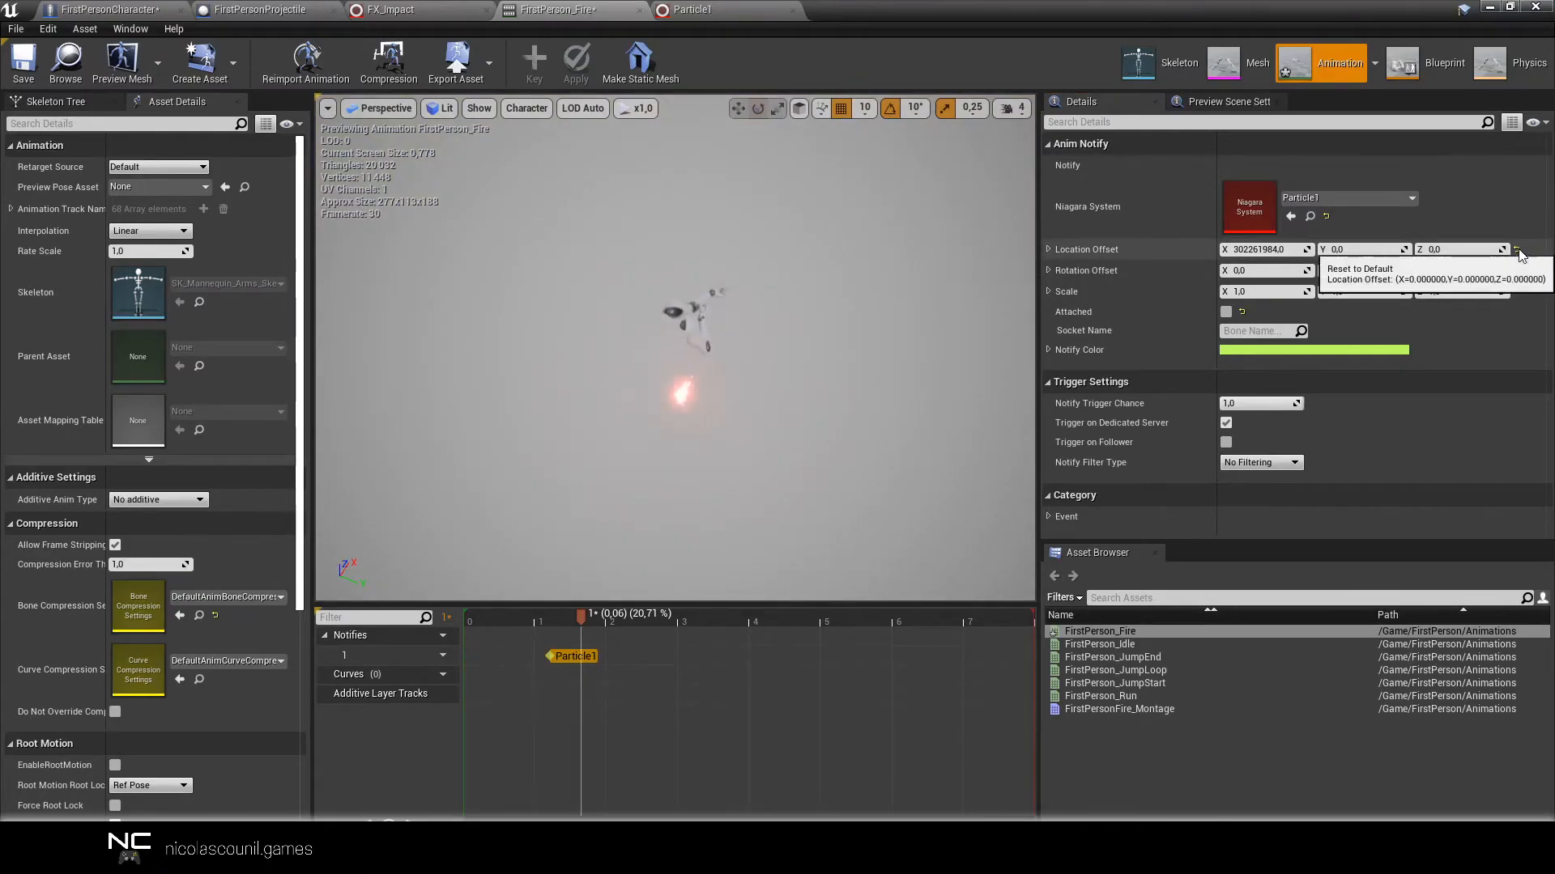
drag(1474, 250, 1457, 249)
click(1226, 312)
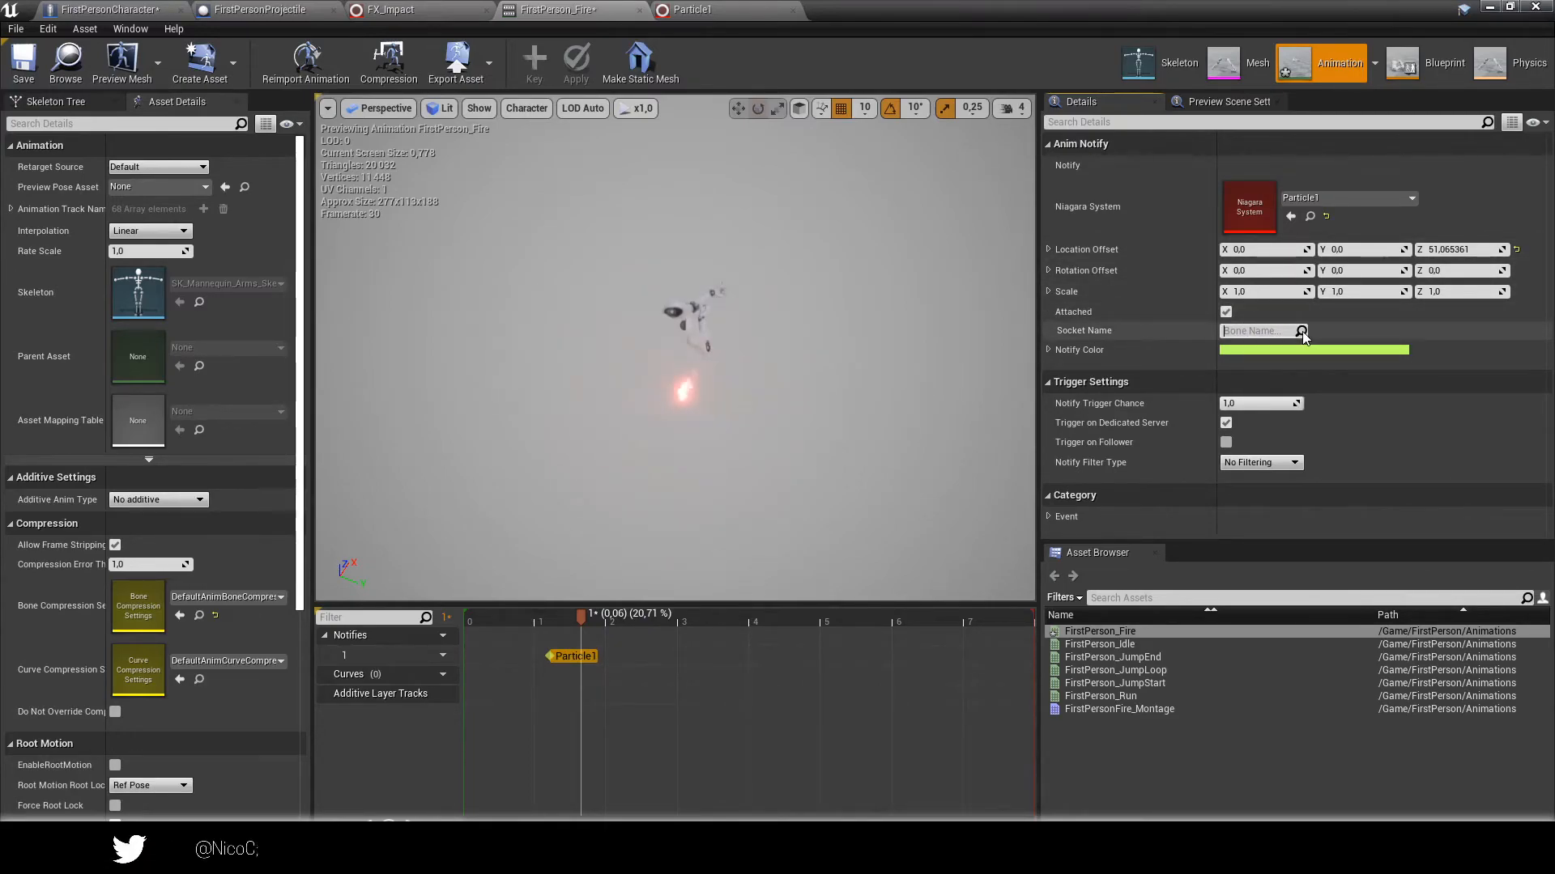
Open the arms skeleton and copy the name of the left thumb bone thumb_03_l.
click(1145, 76)
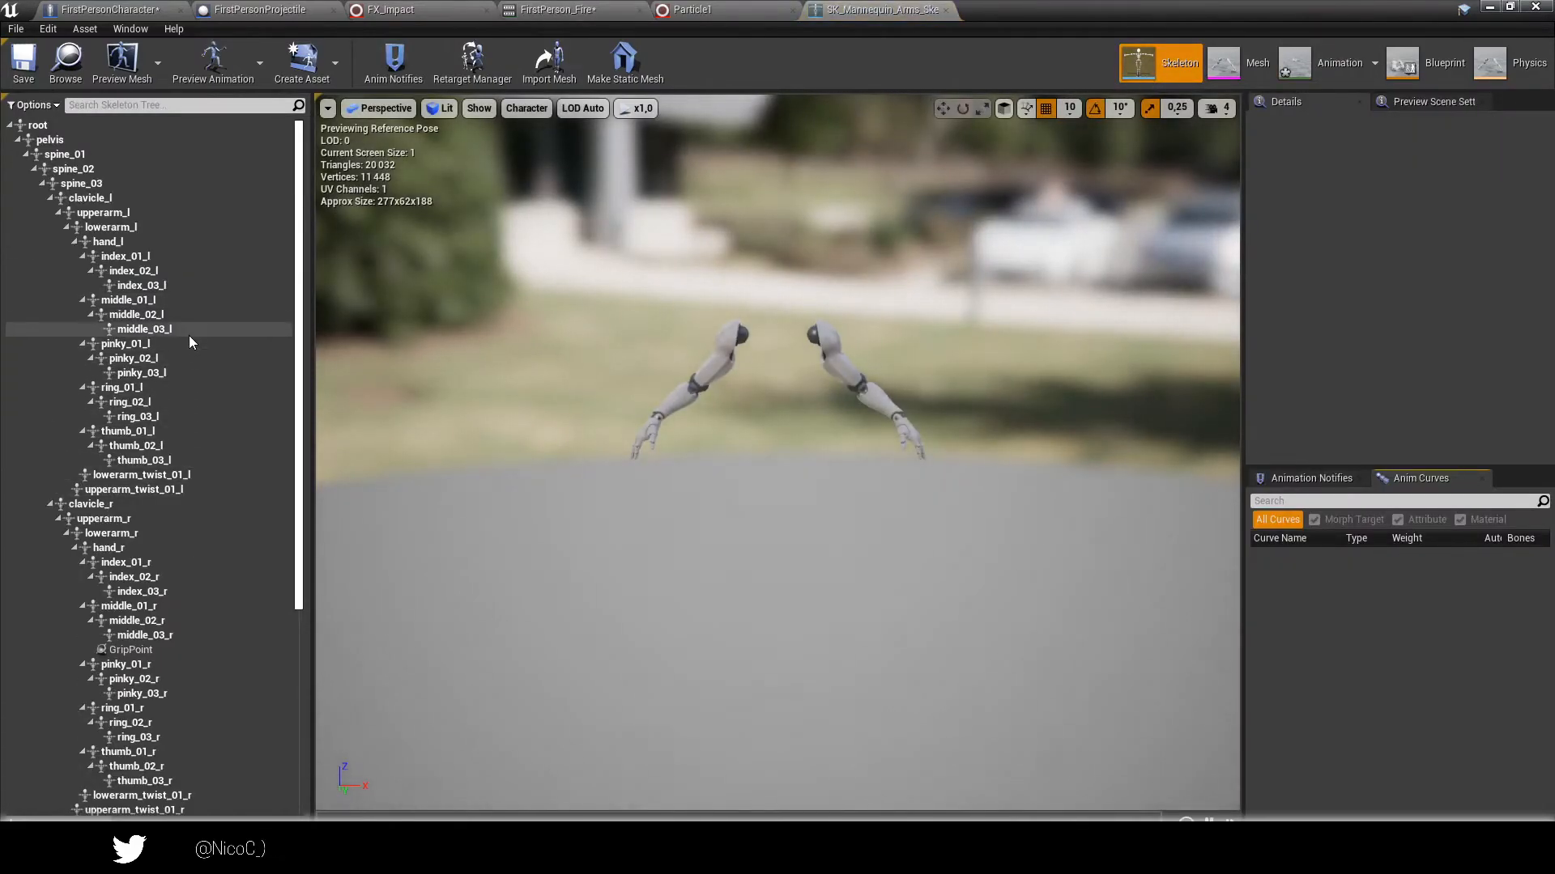
click(134, 460)
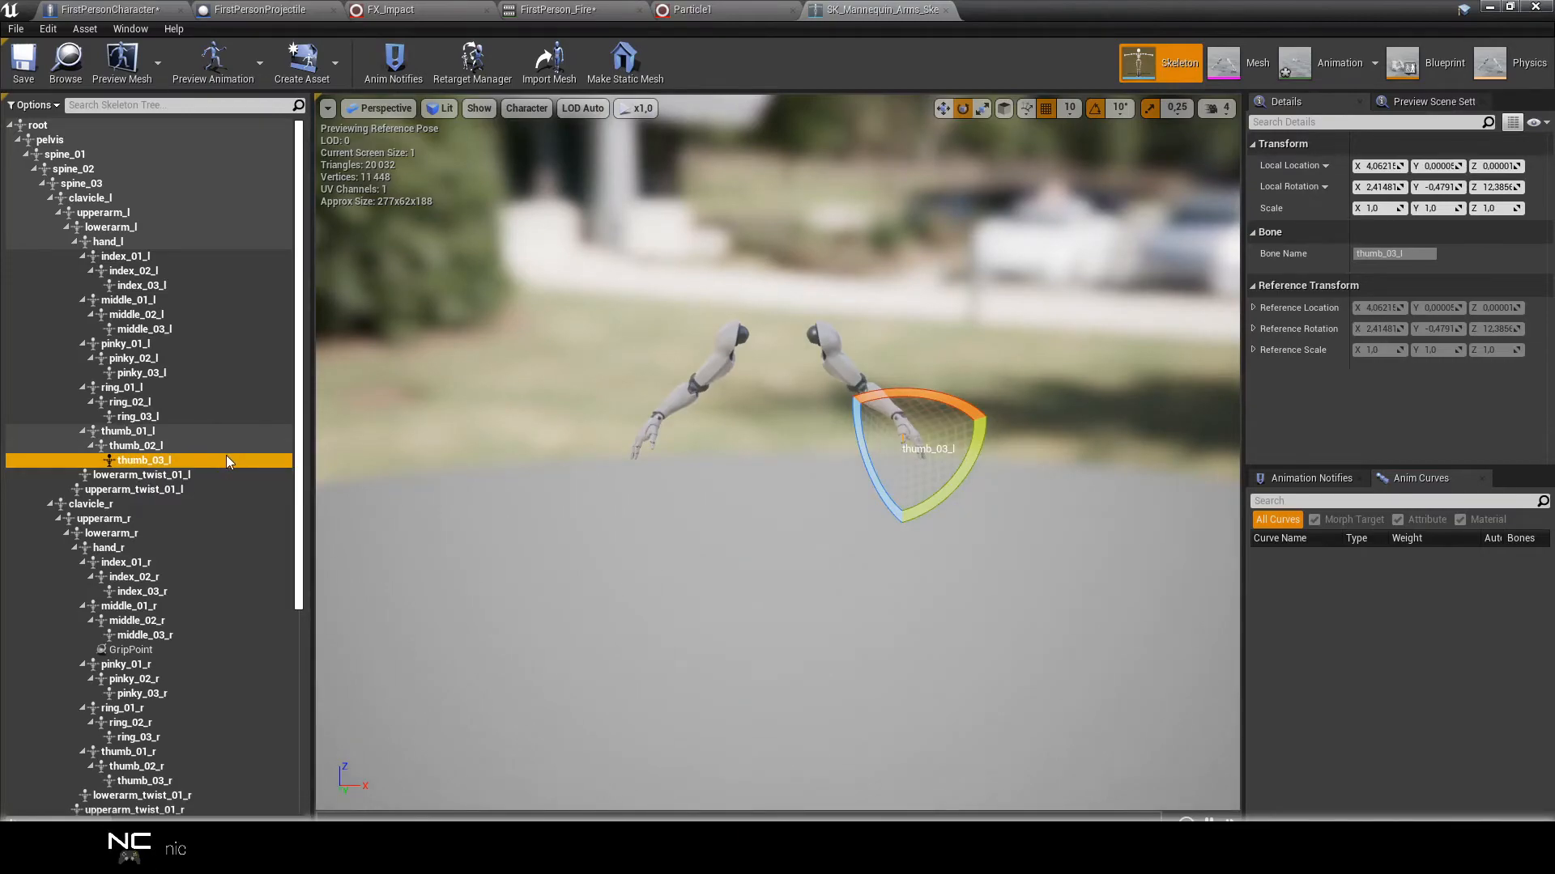
key(F2)
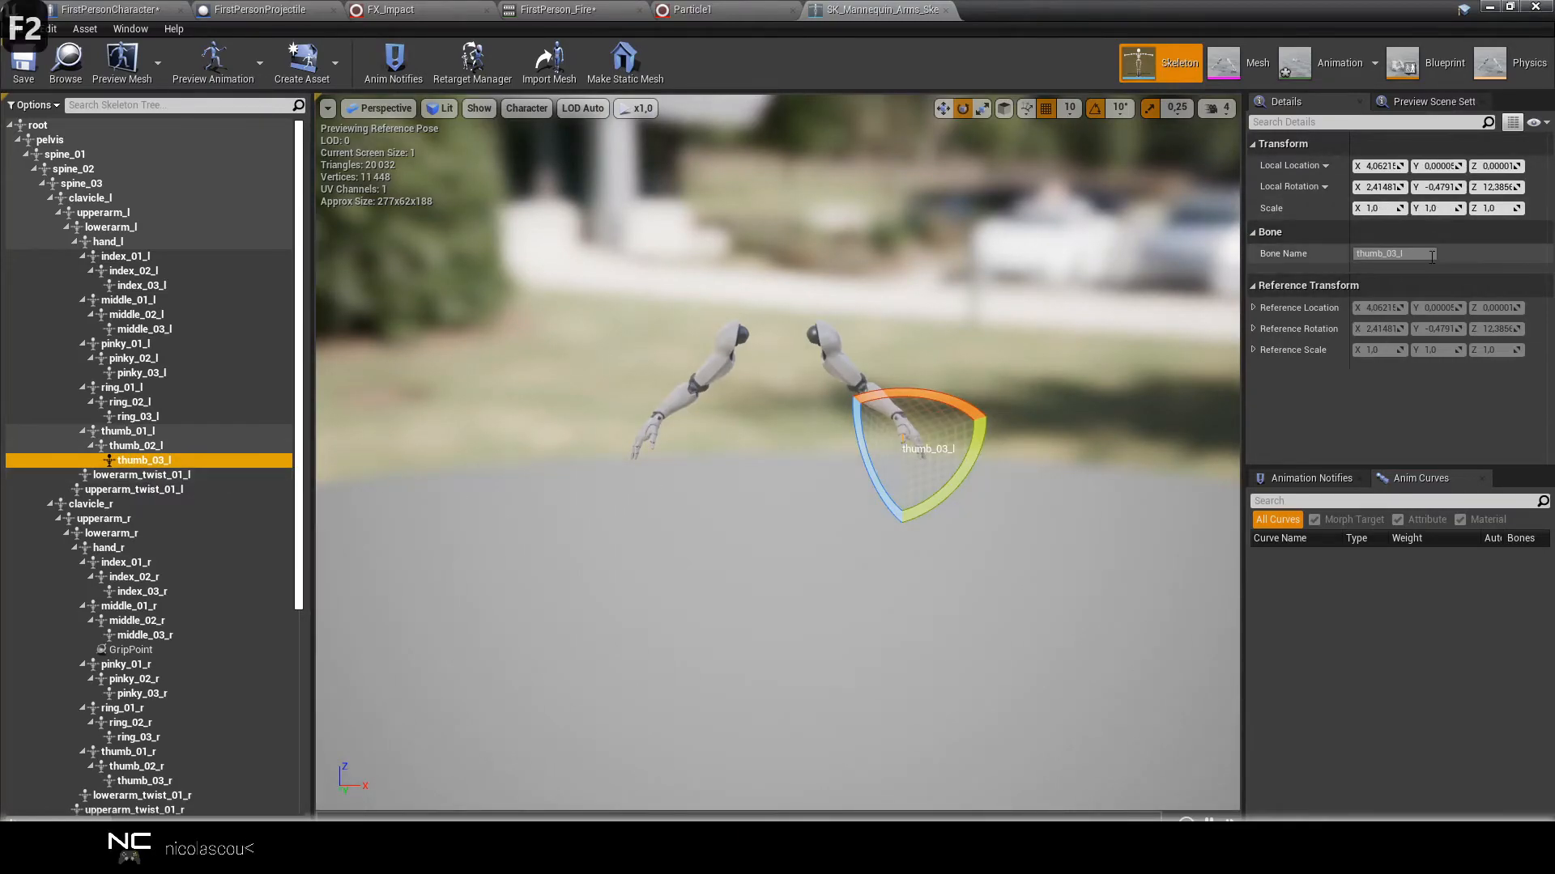
click(1354, 254)
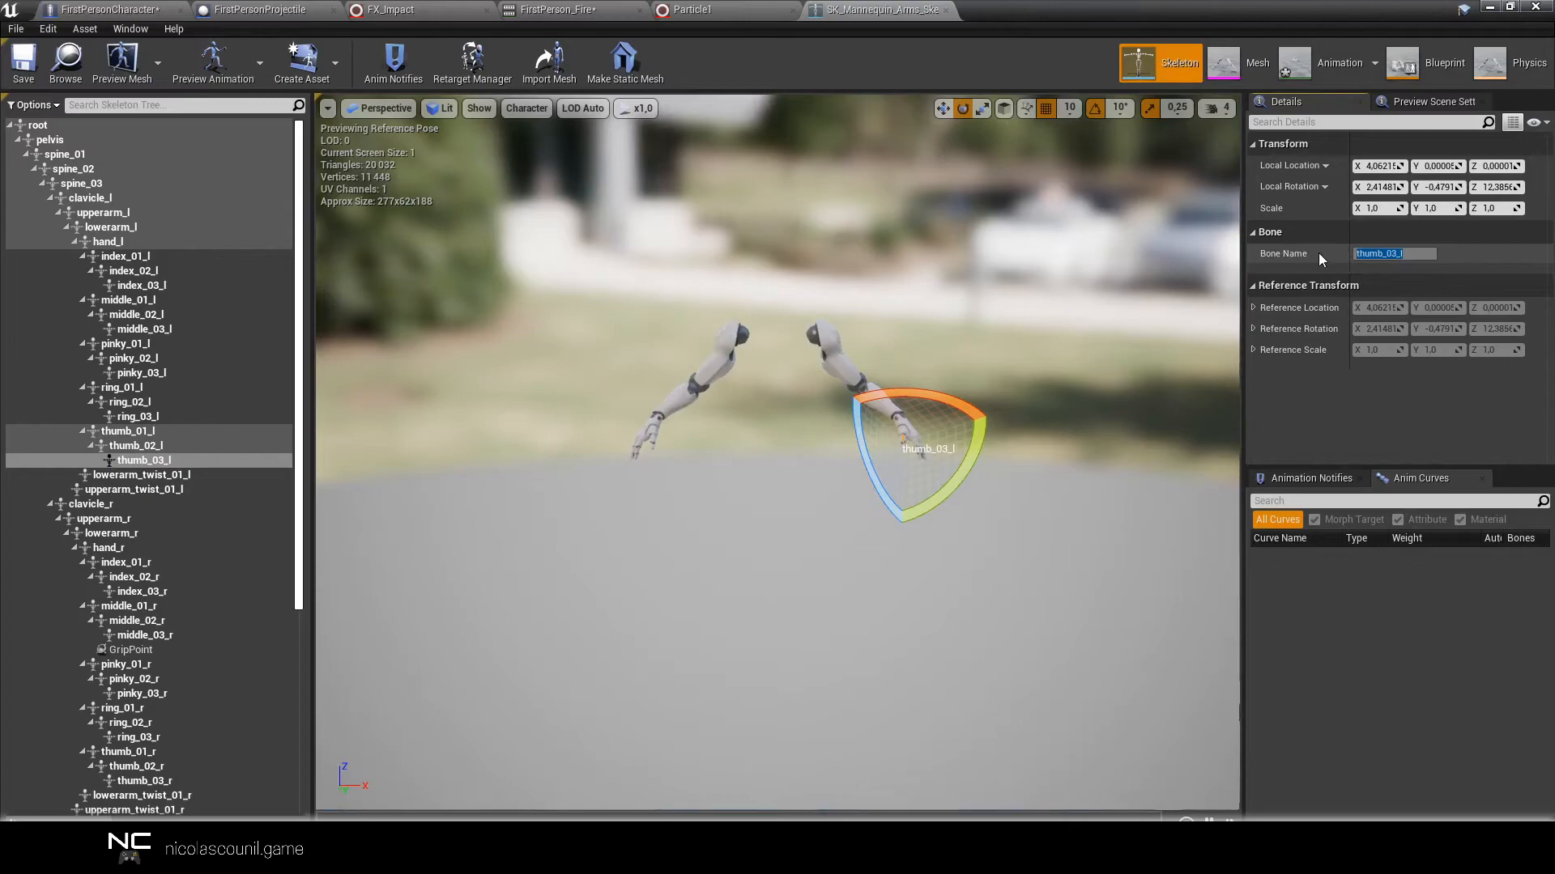
key(ctrl+c)
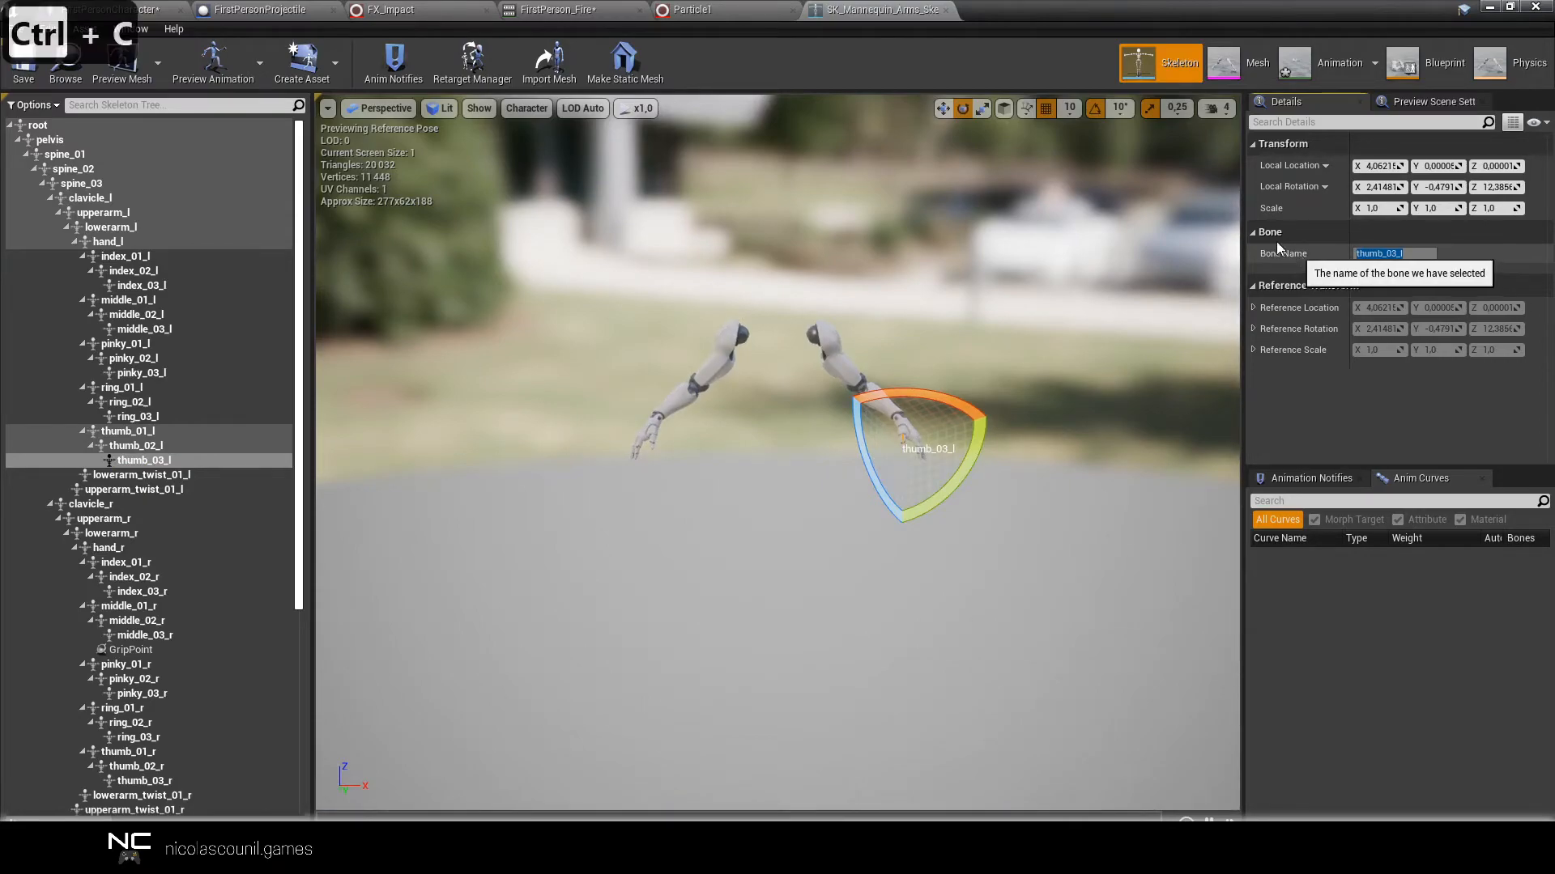
Set the Particle1 notify's Socket Name to thumb_03_l in FirstPerson_Fire and reset its Location Offset to default.
click(553, 8)
key(ctrl+v)
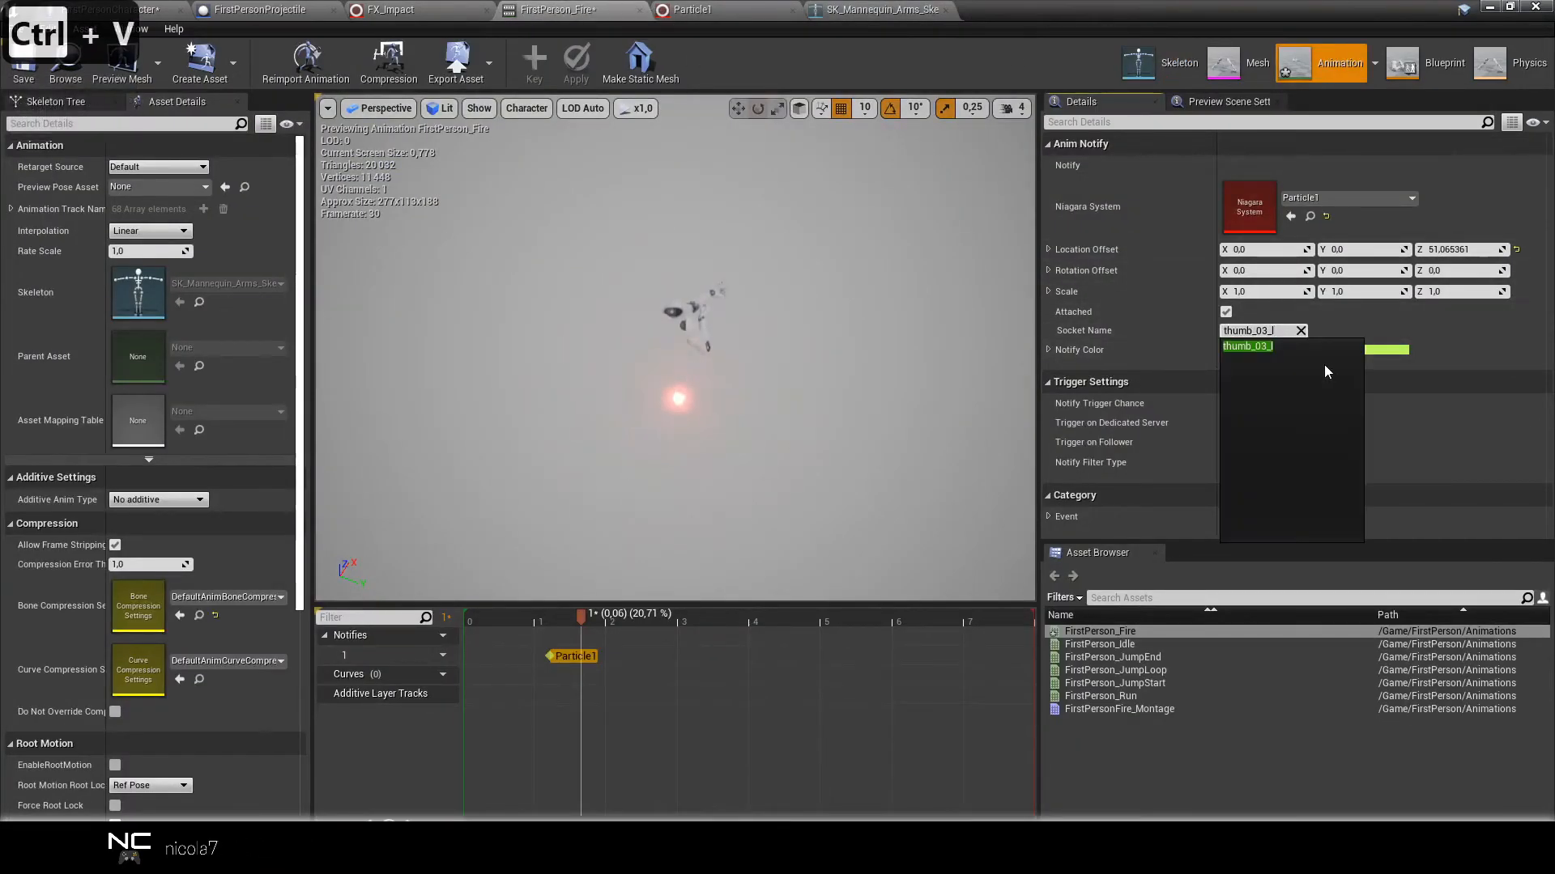
click(1246, 351)
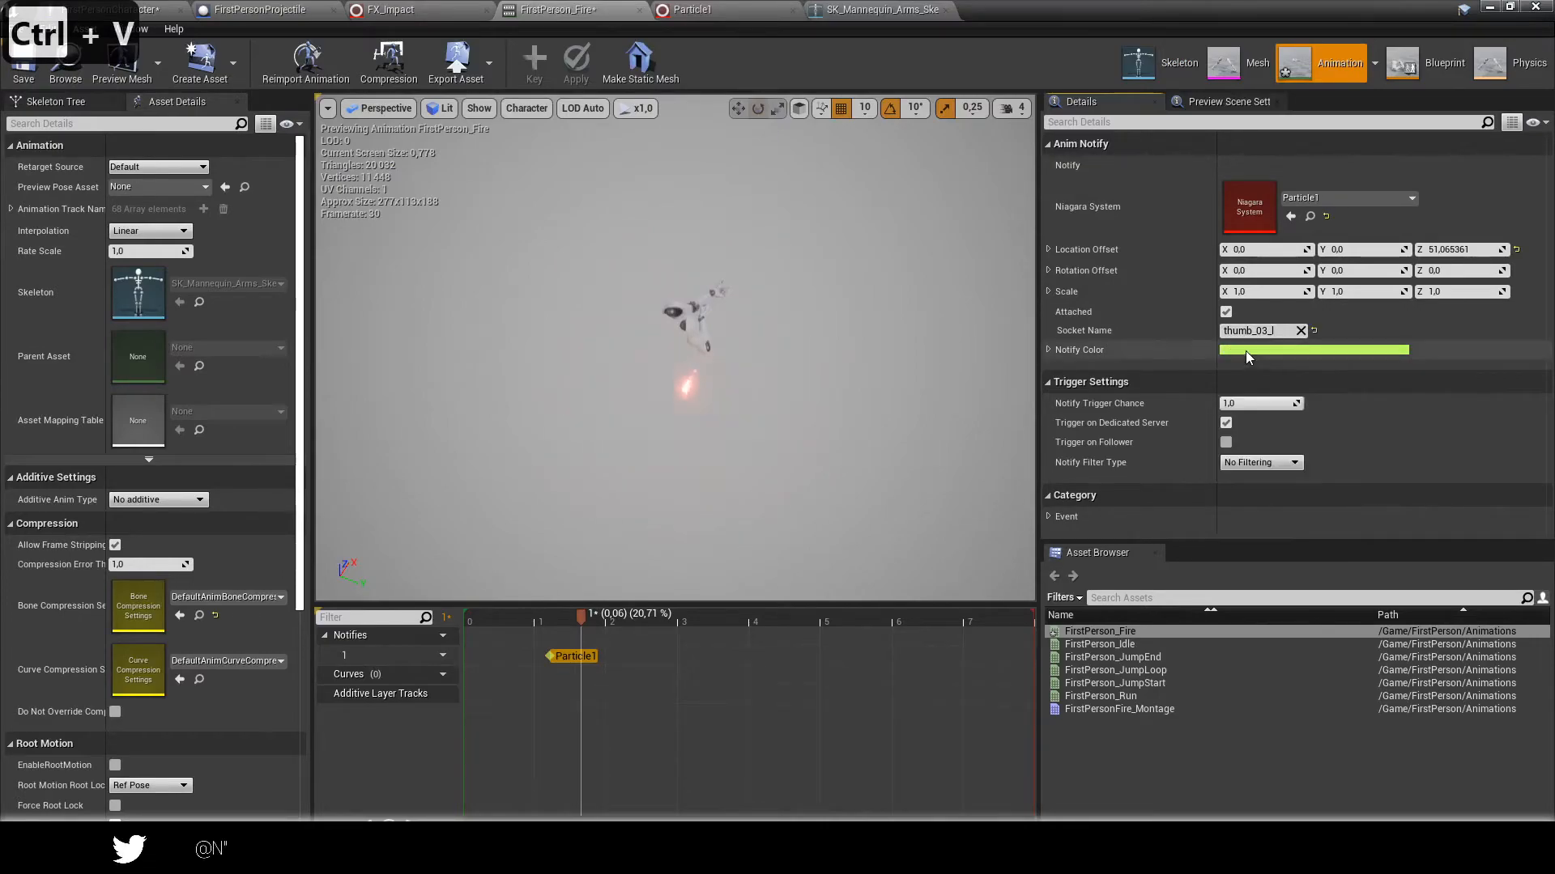
click(1517, 250)
Inspect the notify's Scale and Rotation Offset settings, and scrub across the notify to about 0.04 s to preview the attached effect.
alt+drag(730, 509, 575, 355)
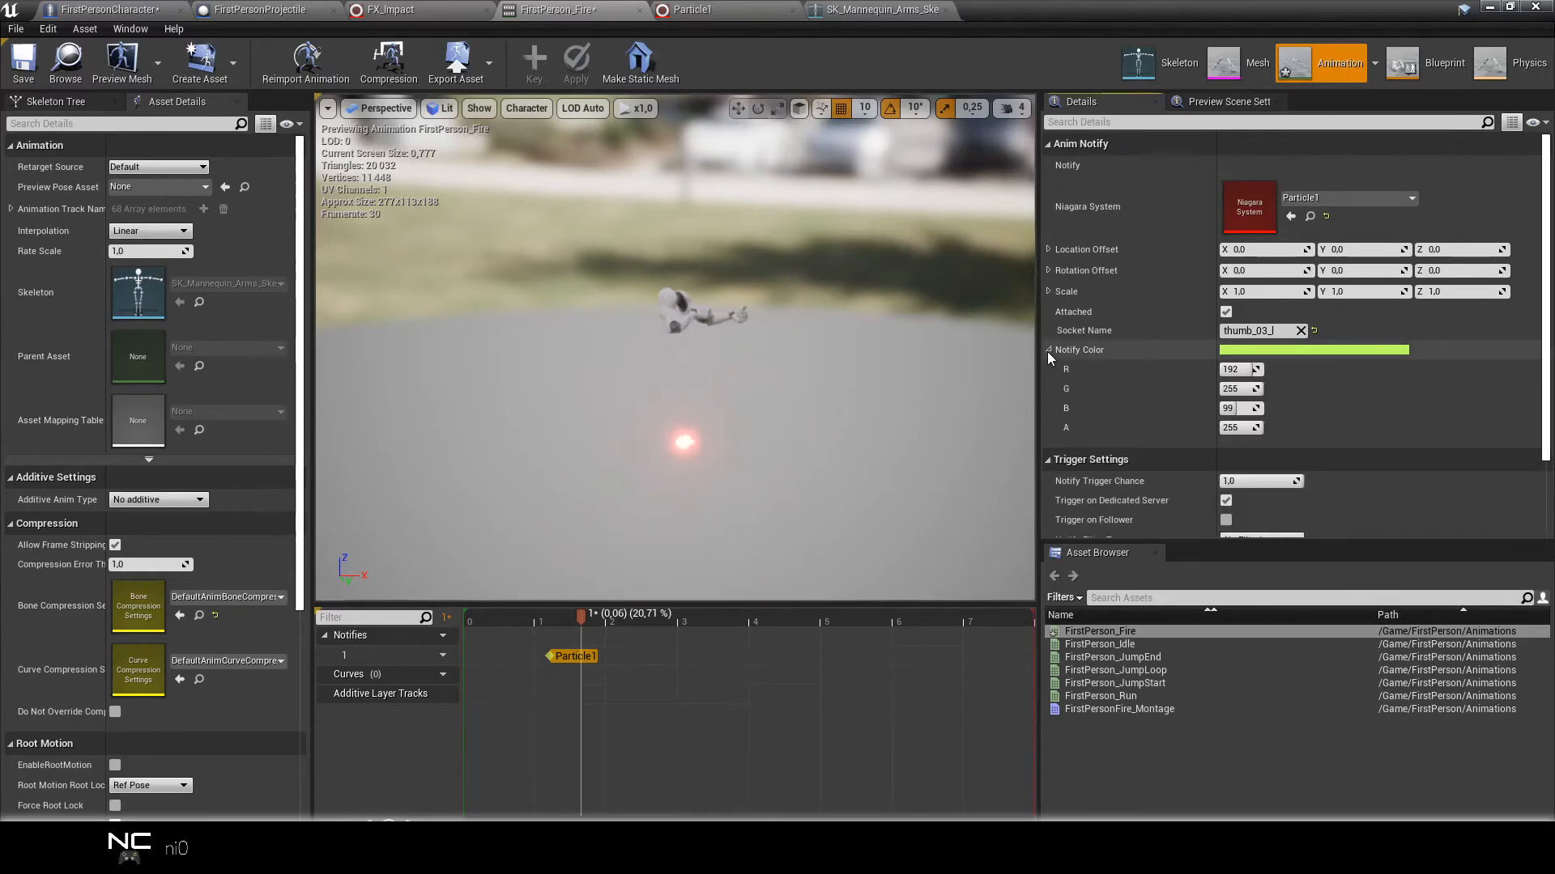
click(1046, 291)
click(1047, 292)
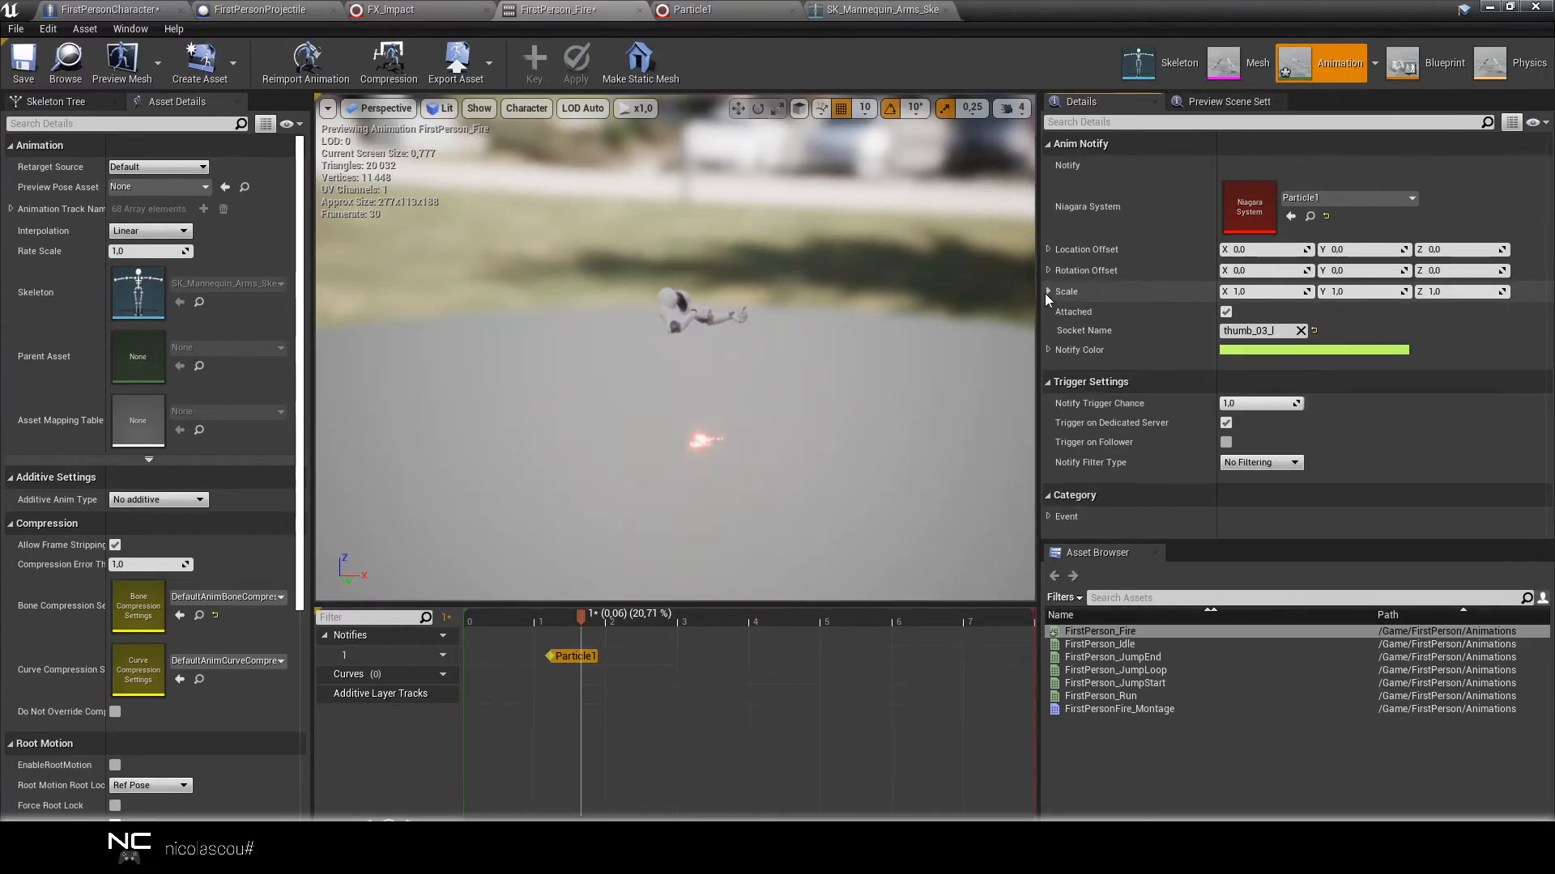
click(1050, 271)
drag(587, 618, 548, 648)
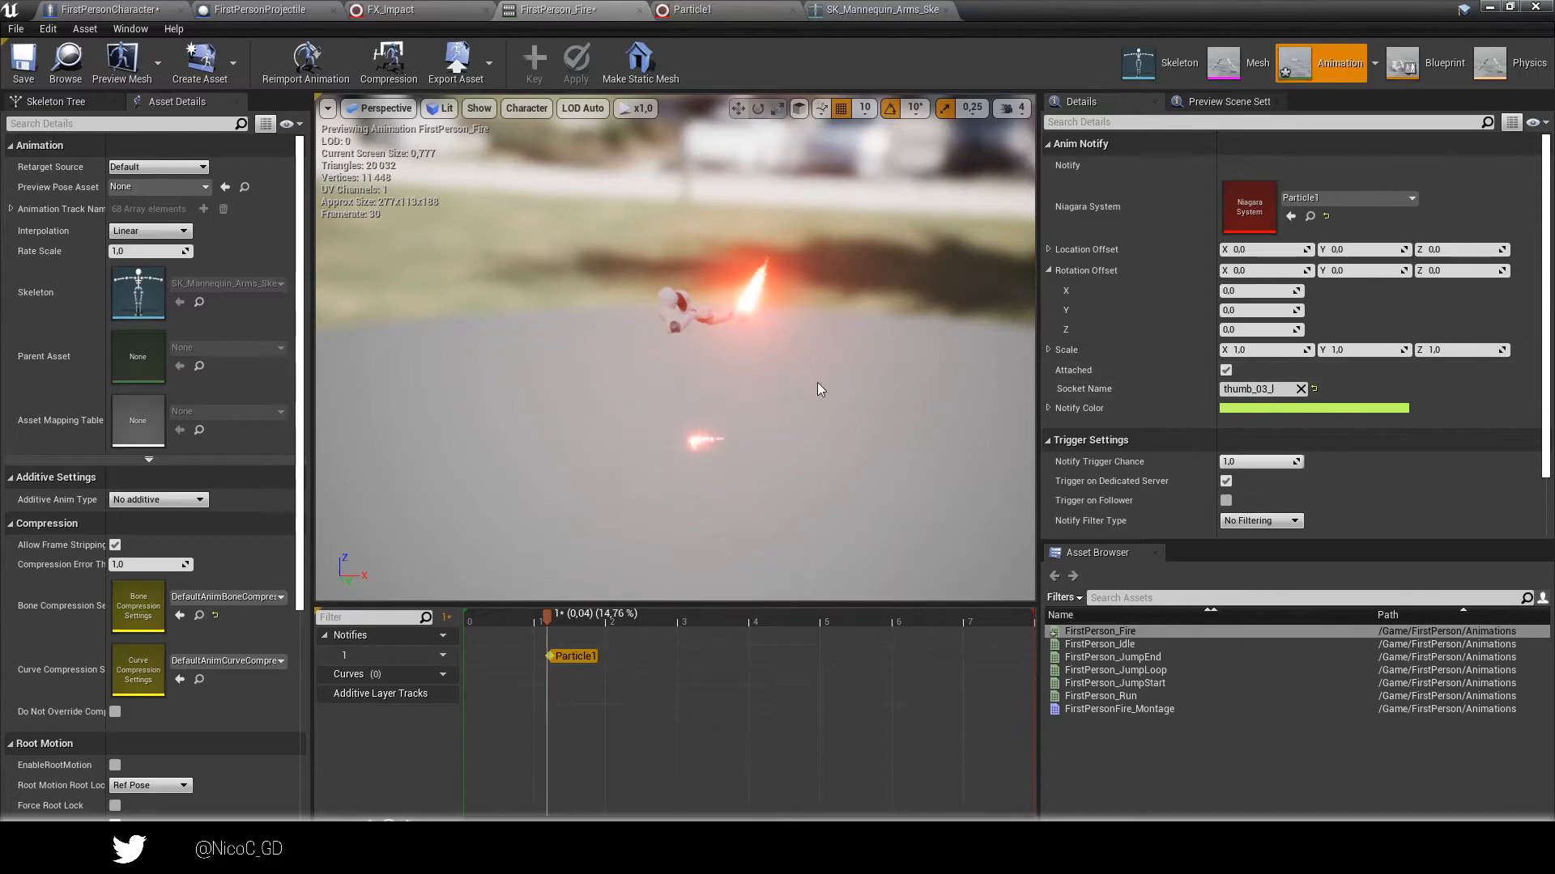
Try an X Rotation Offset of about 2.57 on the Particle1 notify, scrubbing across it to preview the effect.
key(space)
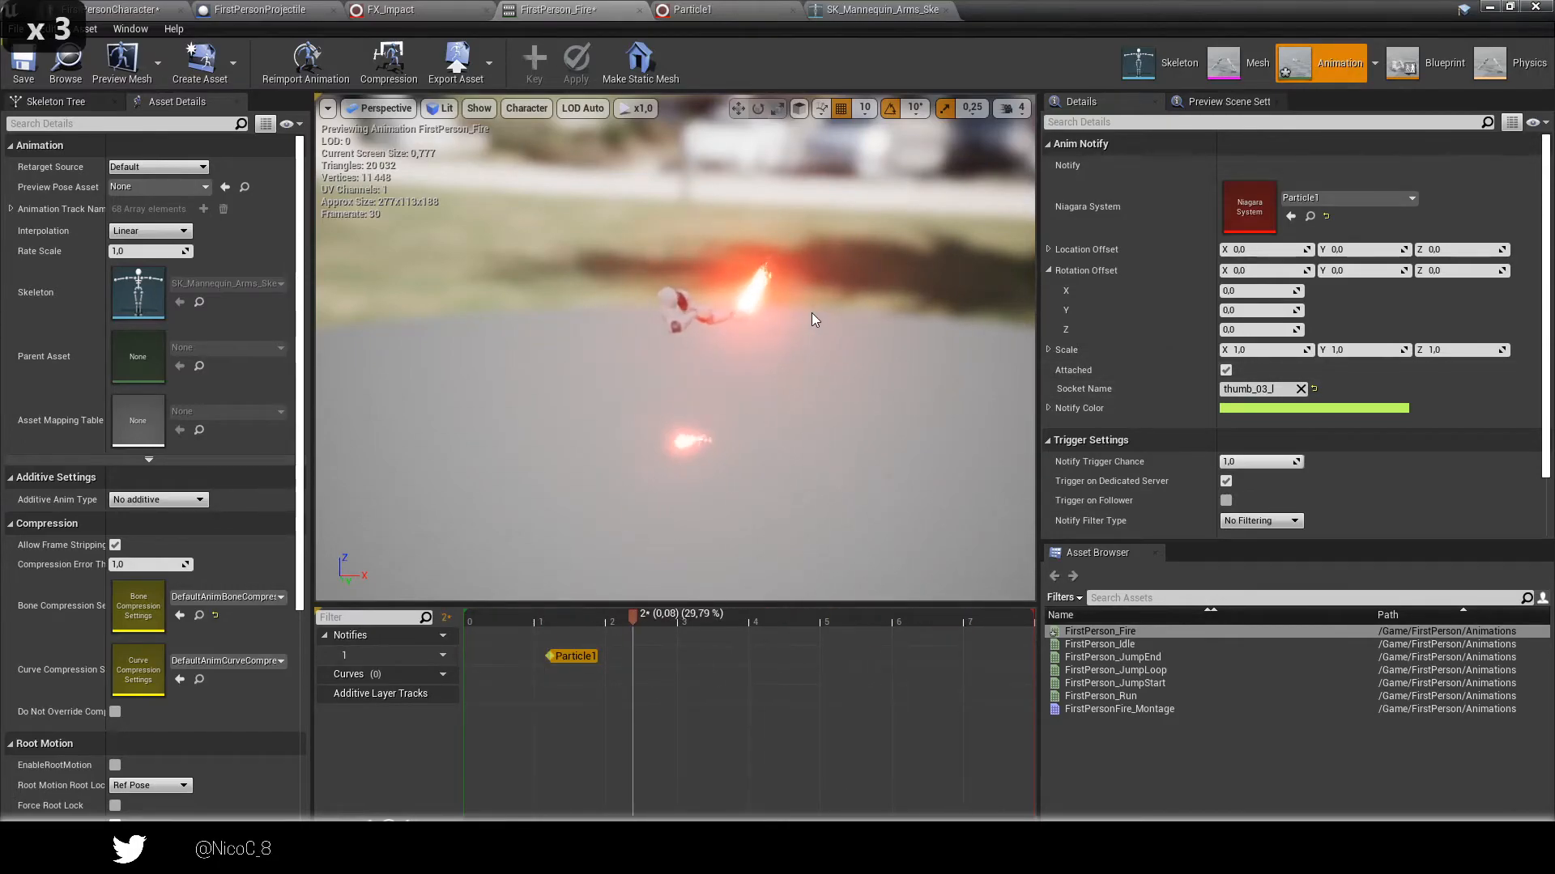
drag(638, 619, 551, 621)
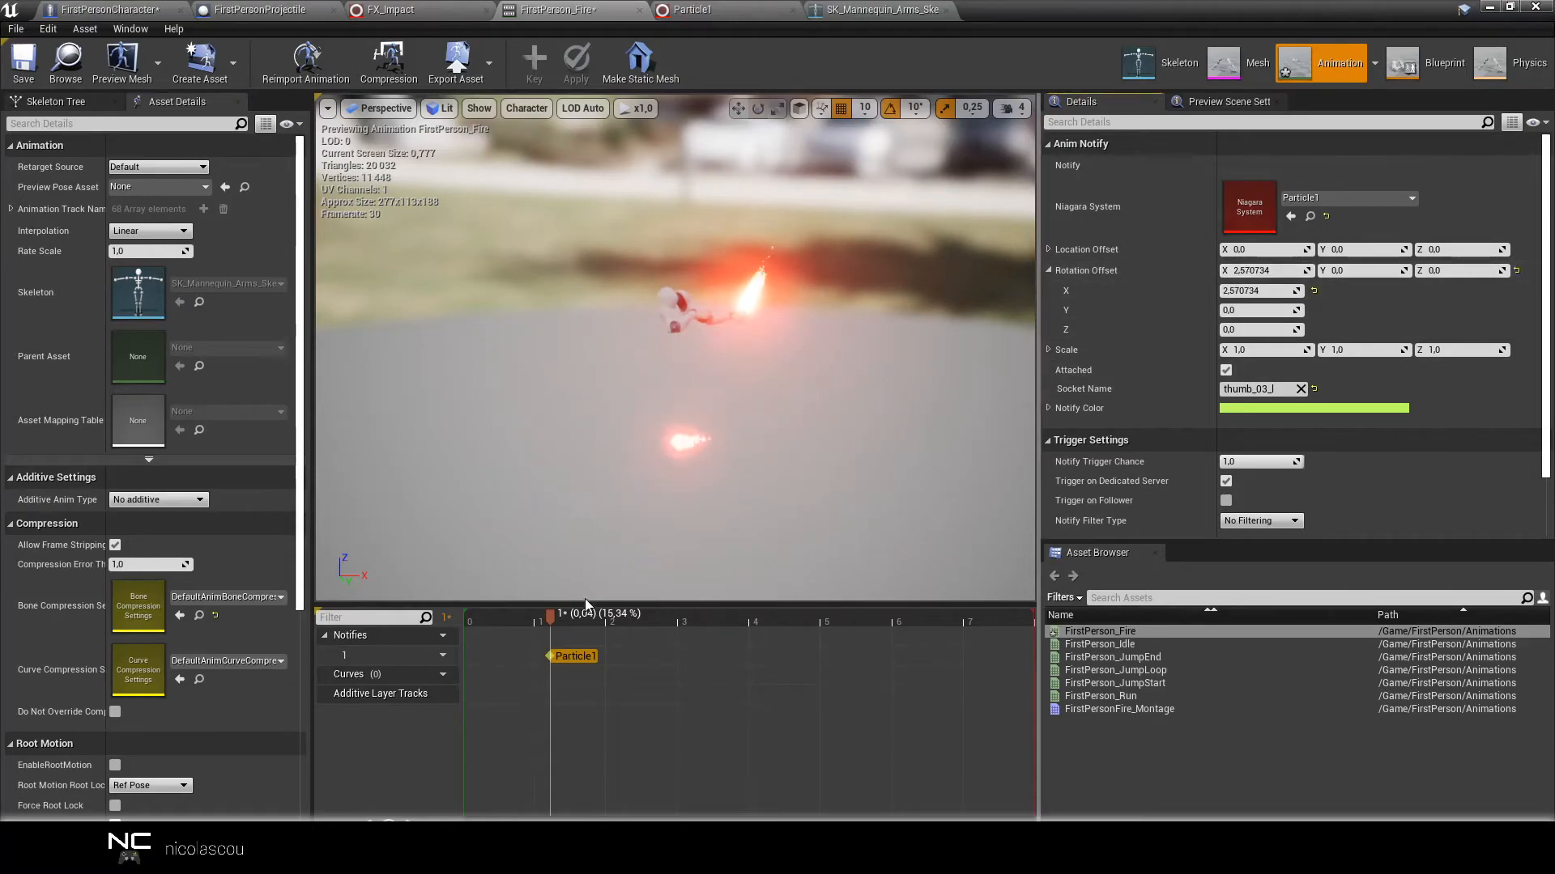
drag(546, 623, 680, 640)
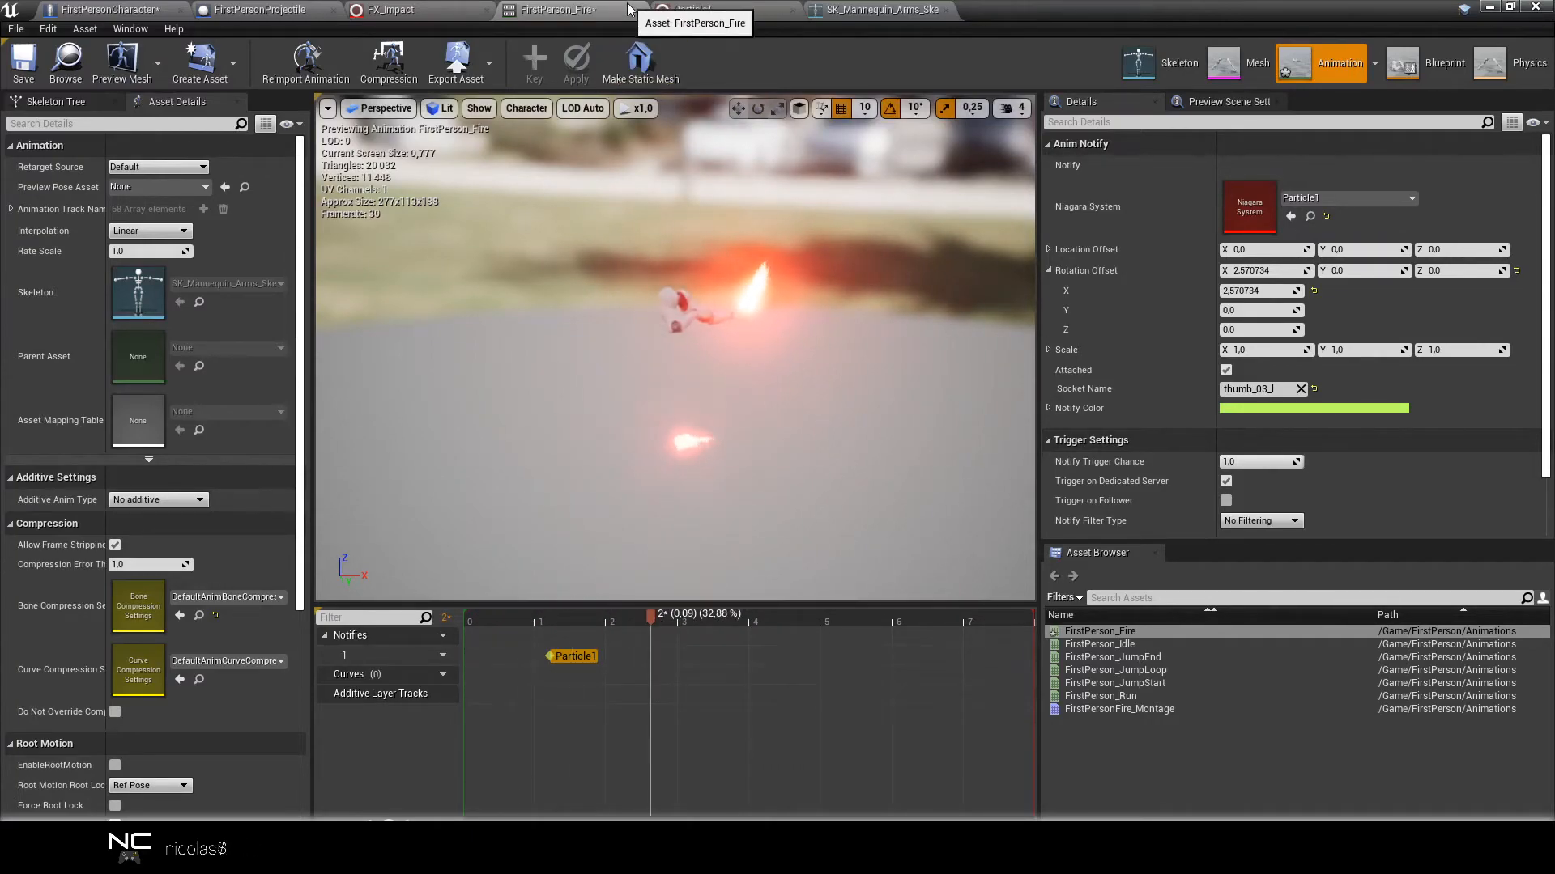
Change the Burst emitter's Loop Behavior in Particle1 from Infinite to a finite option, and preview the notify again in FirstPerson_Fire.
click(437, 9)
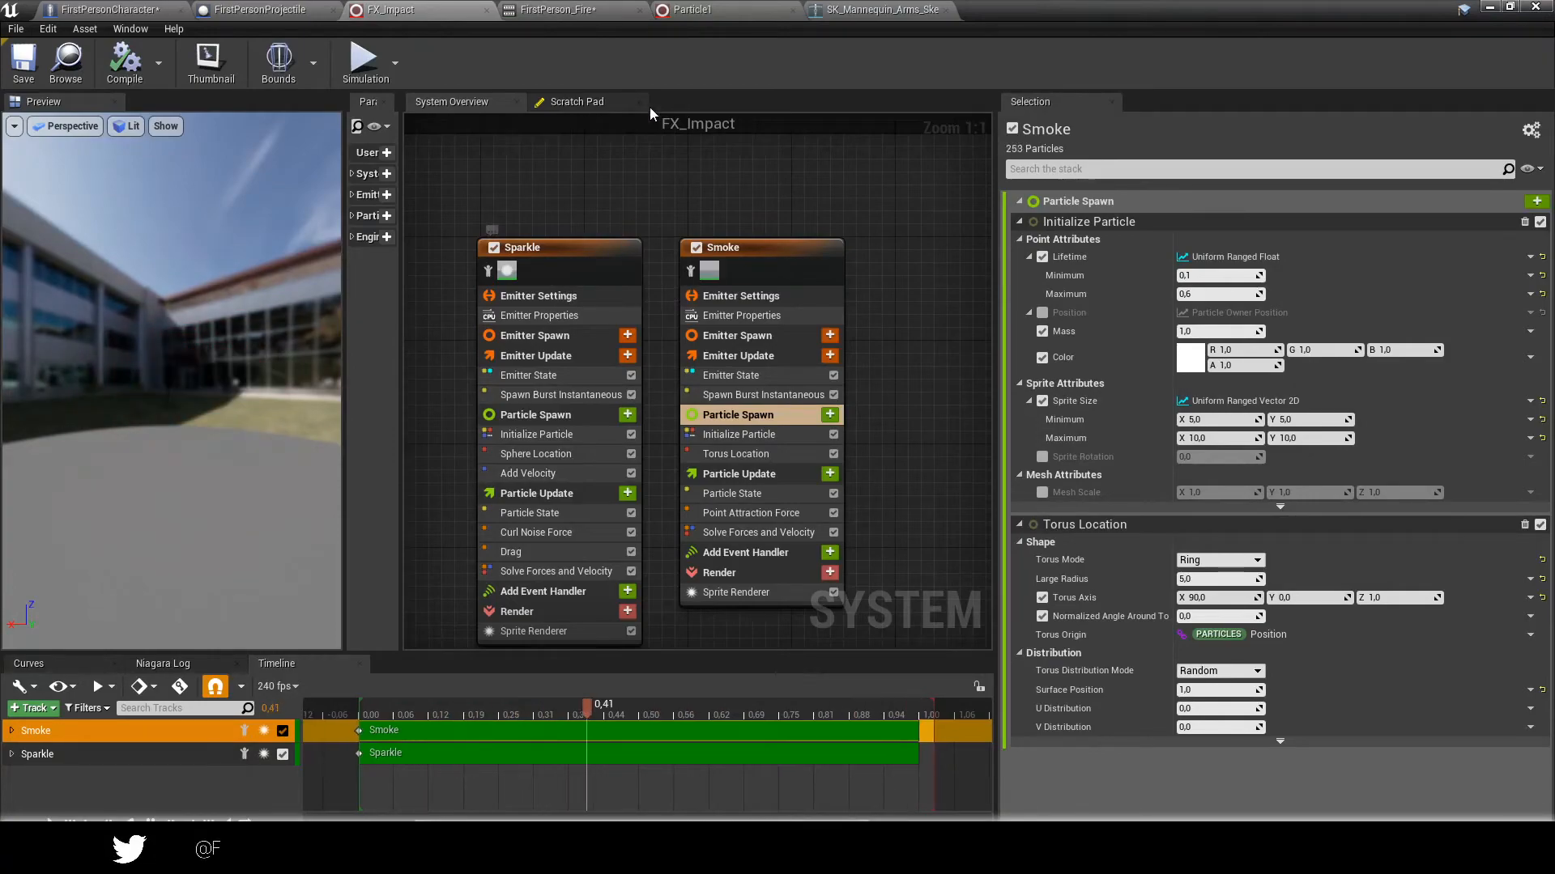
click(693, 10)
click(1218, 278)
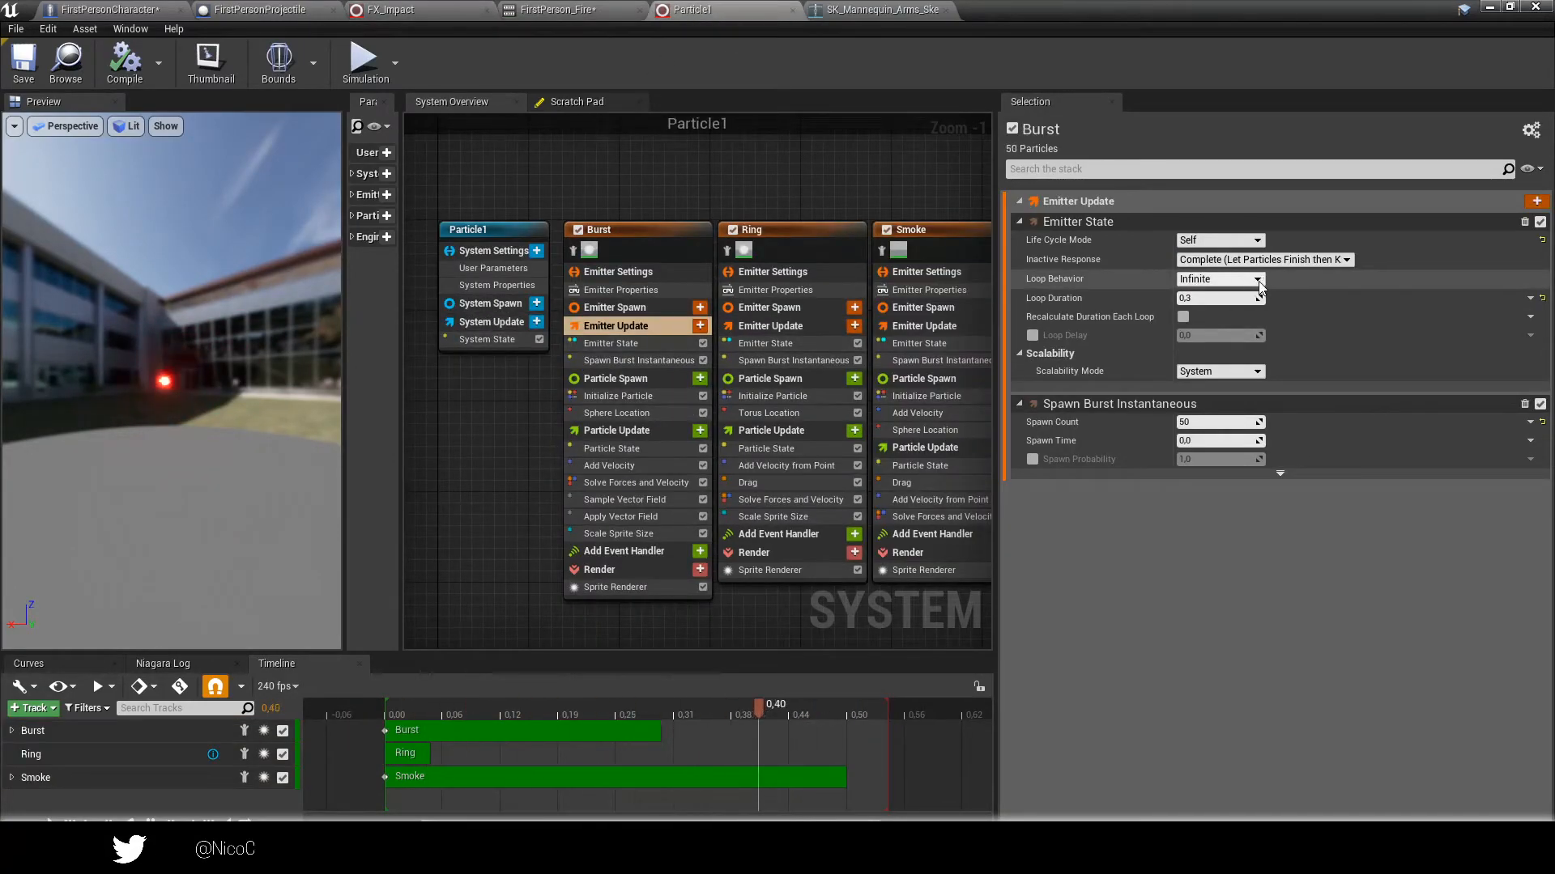
click(1232, 305)
click(559, 10)
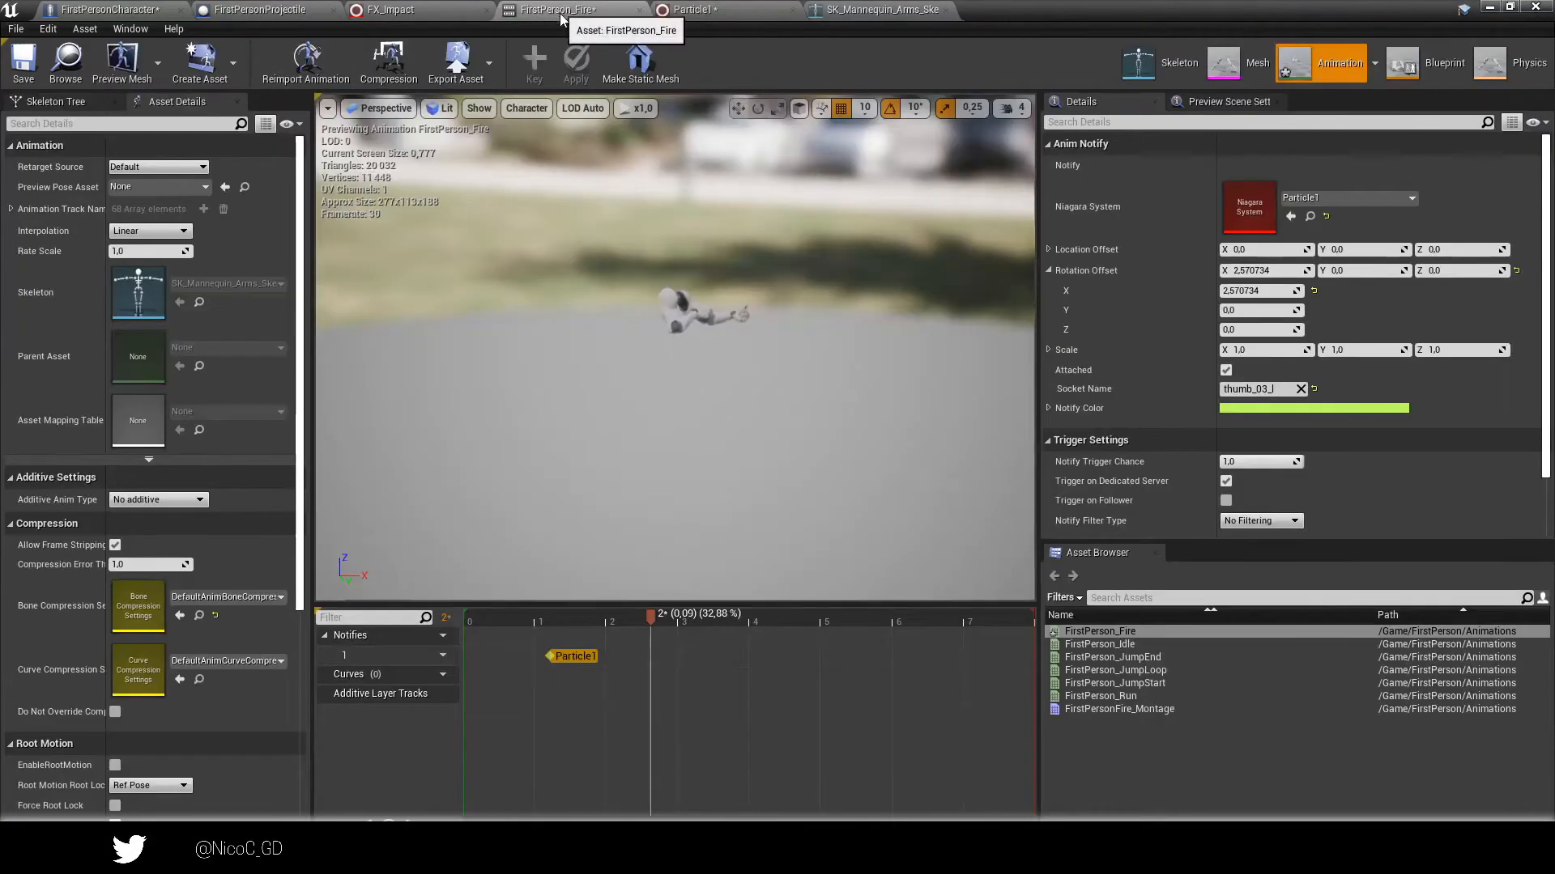
drag(497, 617, 553, 607)
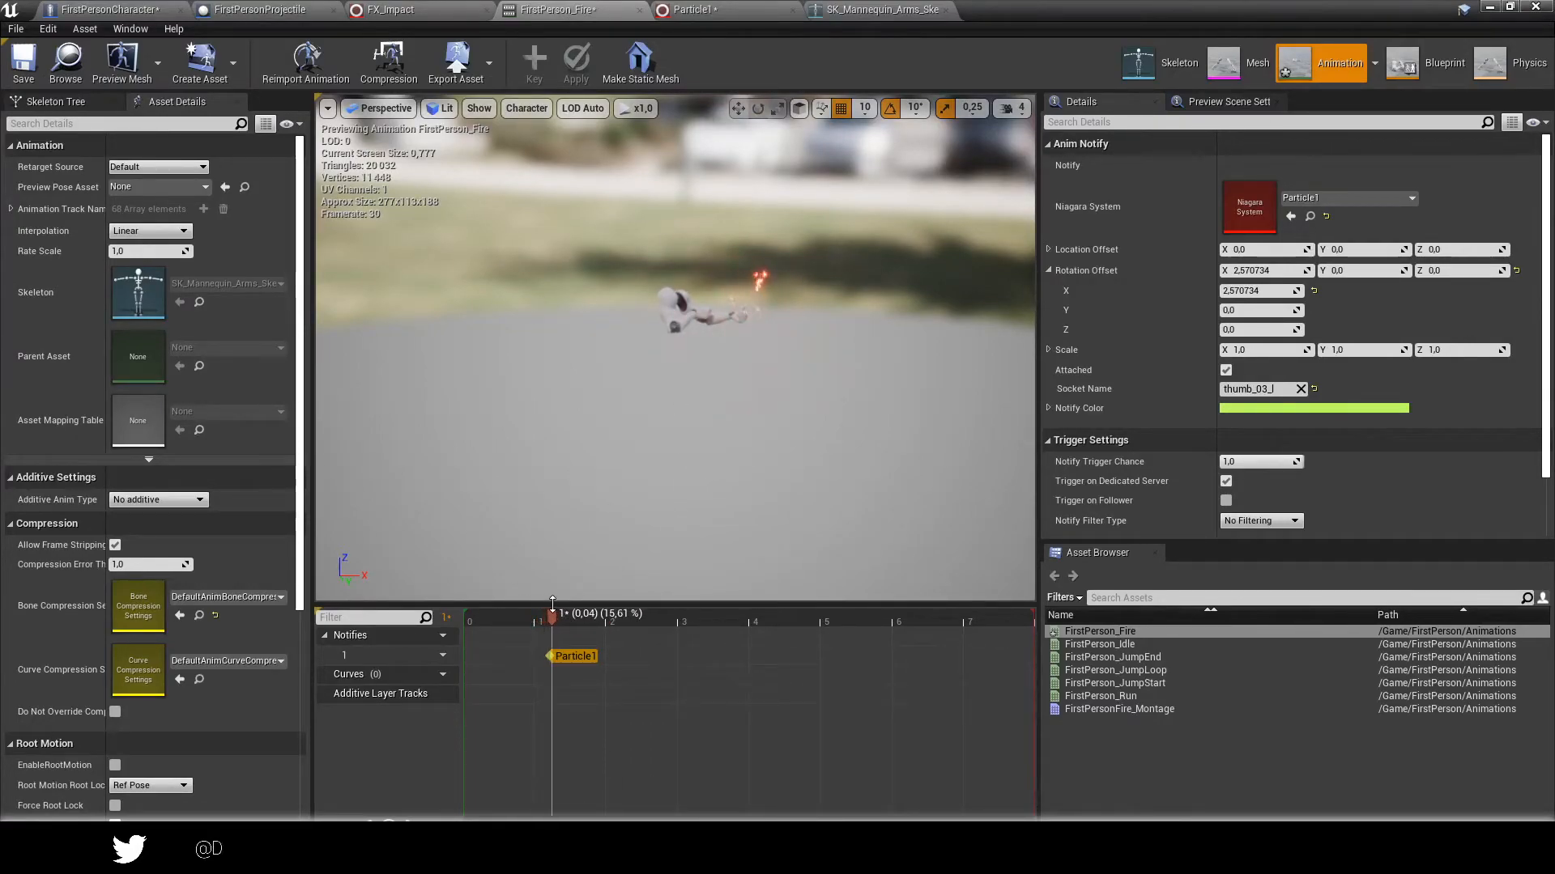
Reset the Particle1 notify's Rotation Offset, try 90 on X, and scrub across the notify to preview it.
click(1517, 272)
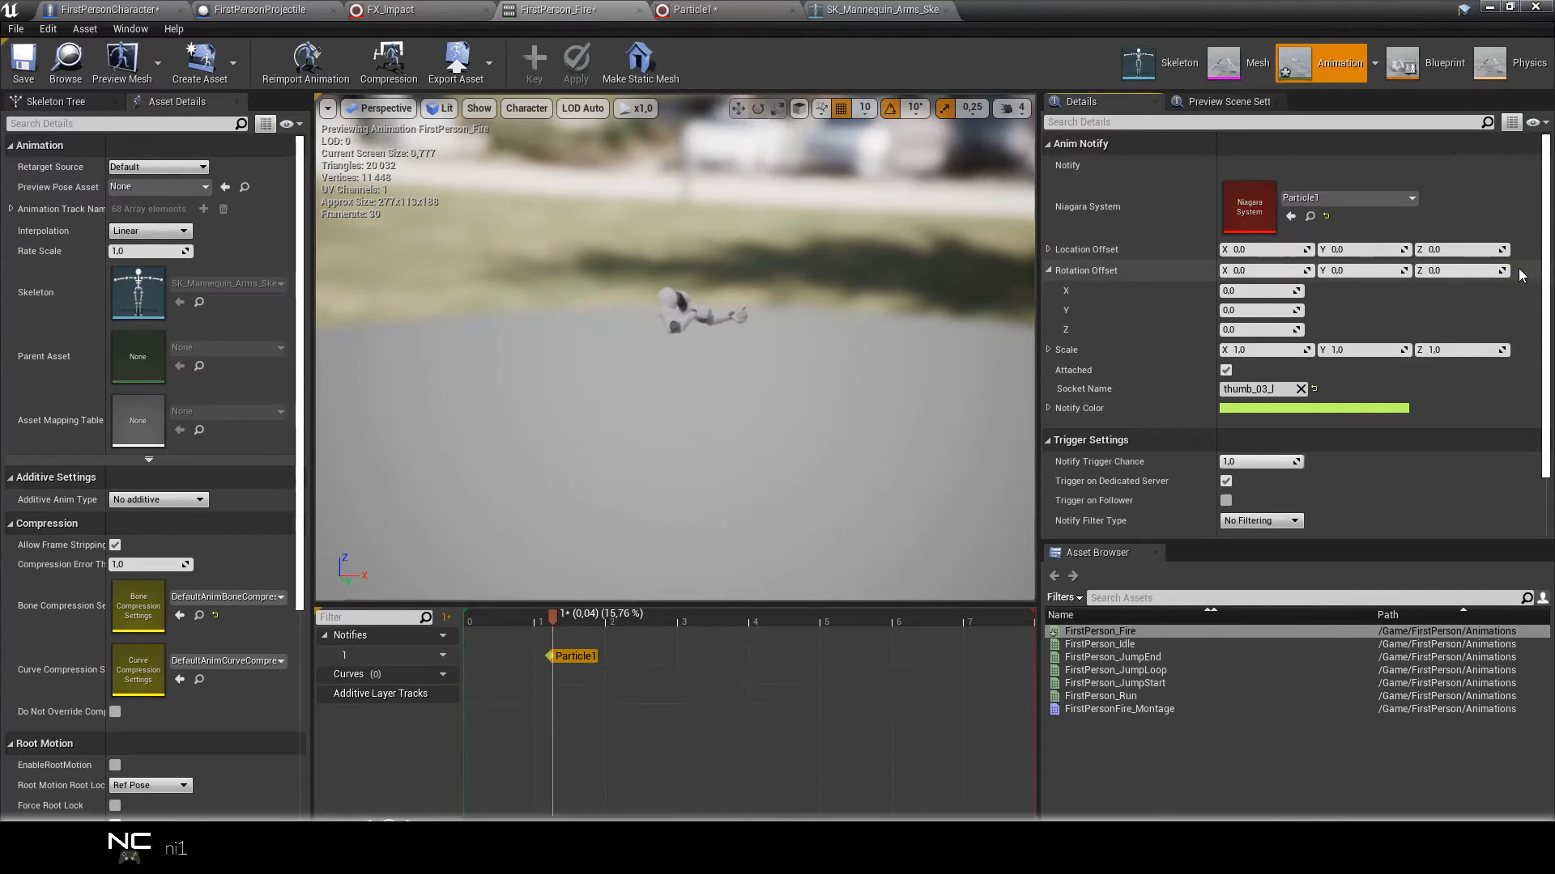
mouse_move(552, 615)
mouse_down()
mouse_move(517, 614)
mouse_move(552, 620)
mouse_up()
click(1278, 272)
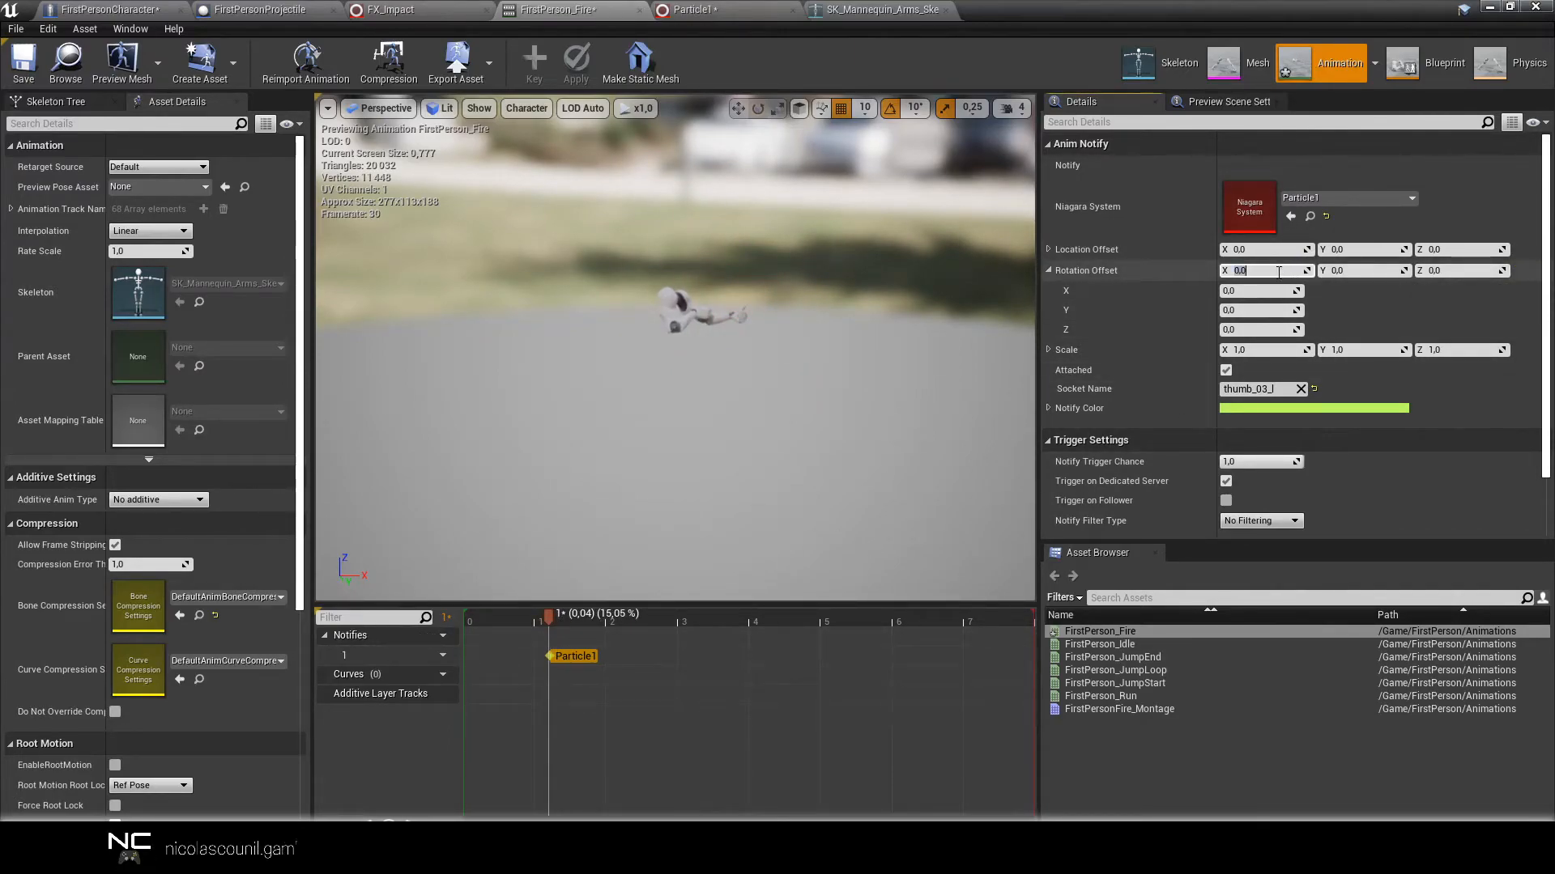
key(Return)
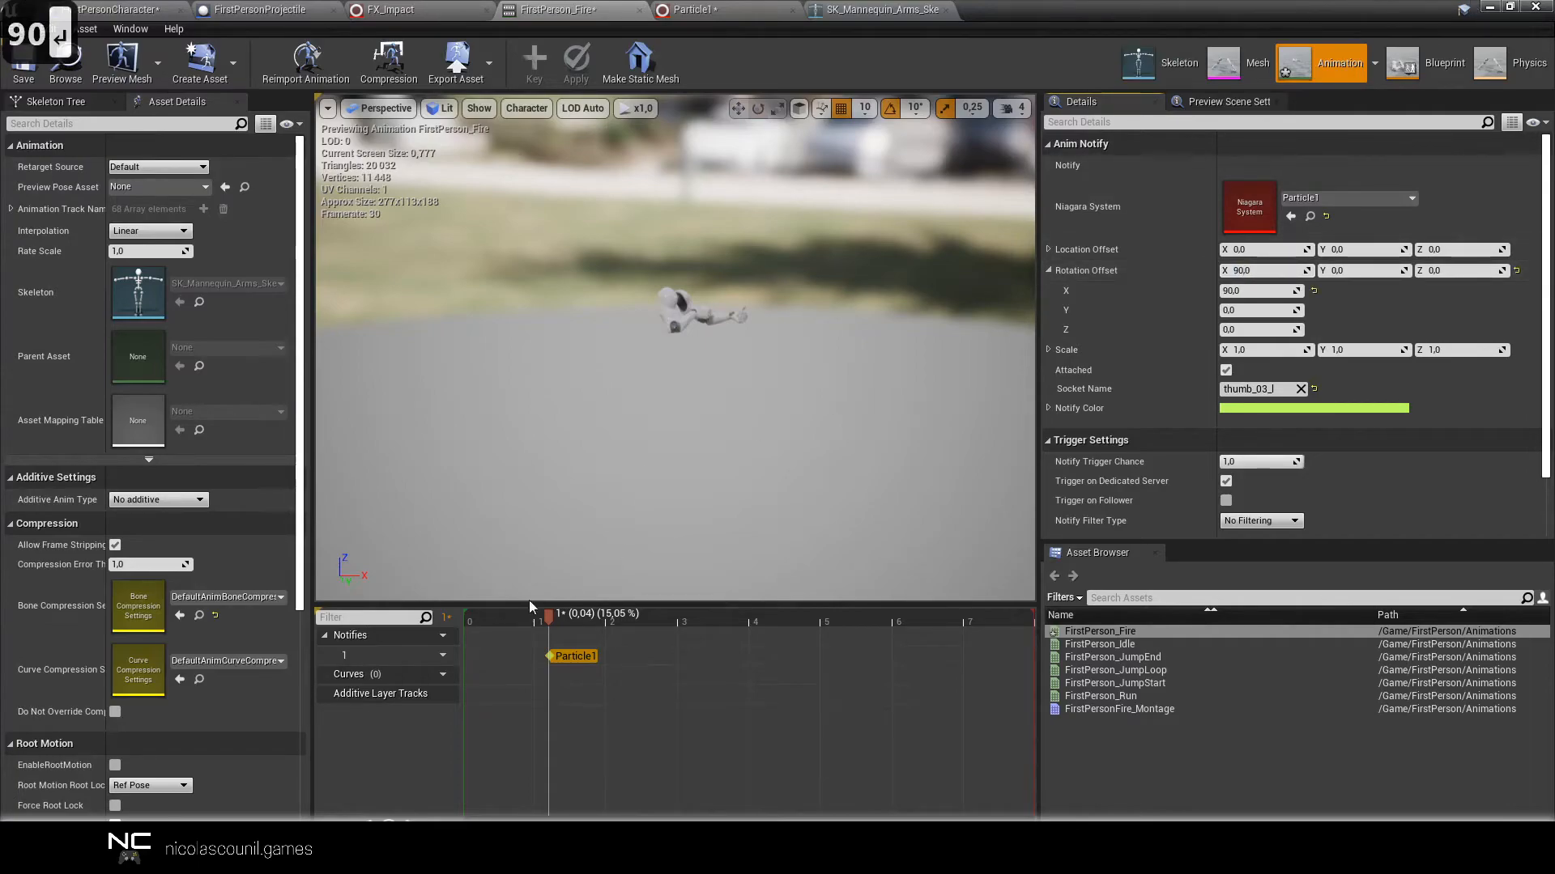
drag(579, 624, 539, 629)
Try Location Offset X values of about 313.67, 5 and 10 on the Particle1 notify, scrubbing to preview each.
drag(1271, 251, 1286, 251)
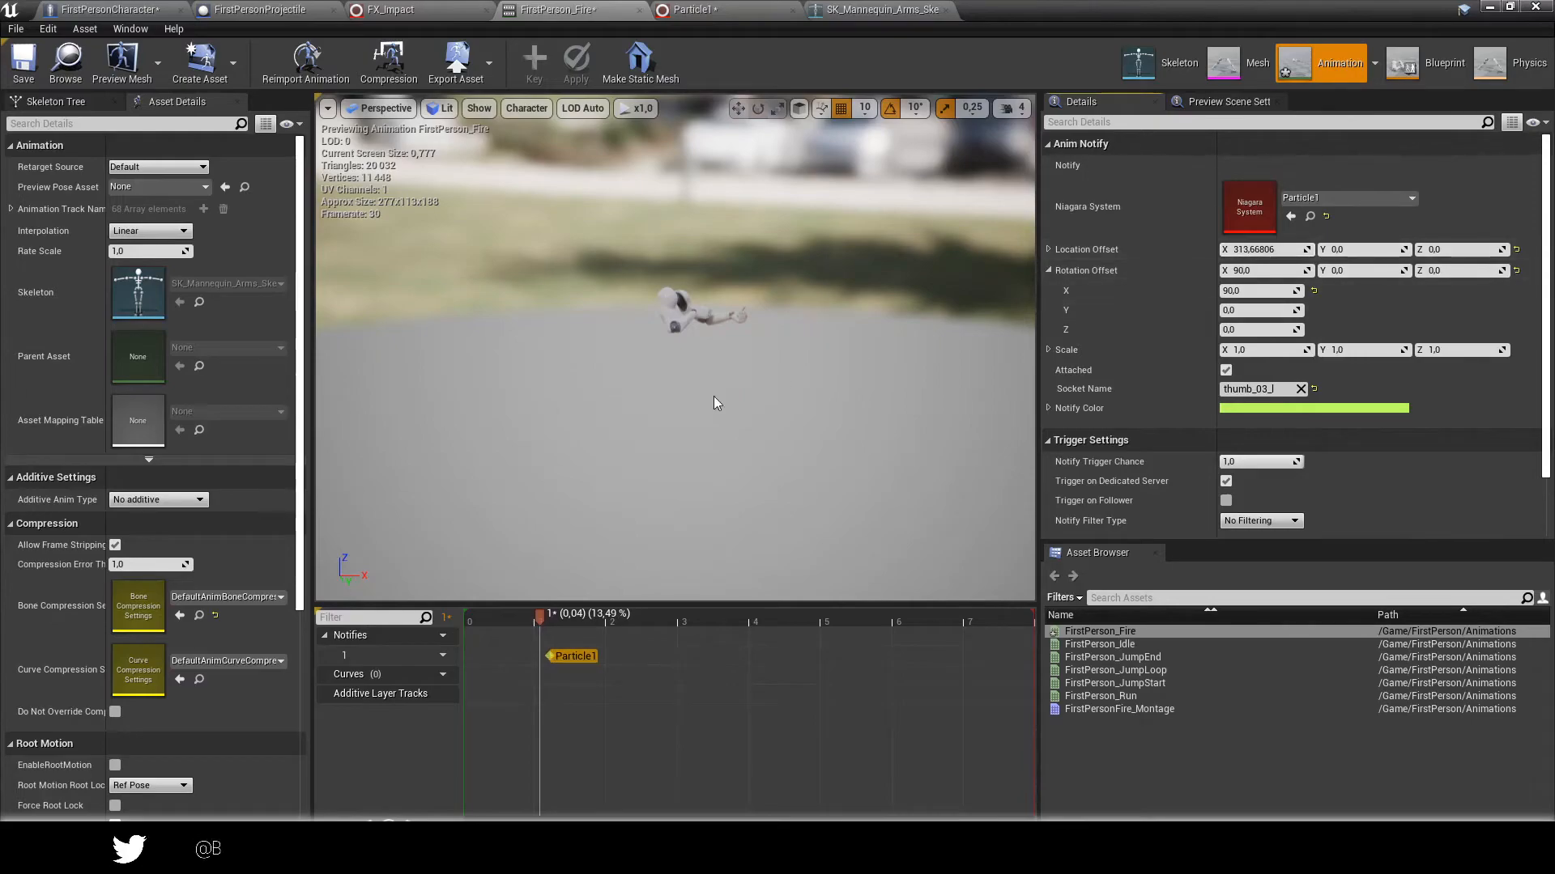
drag(613, 613, 532, 621)
click(1274, 250)
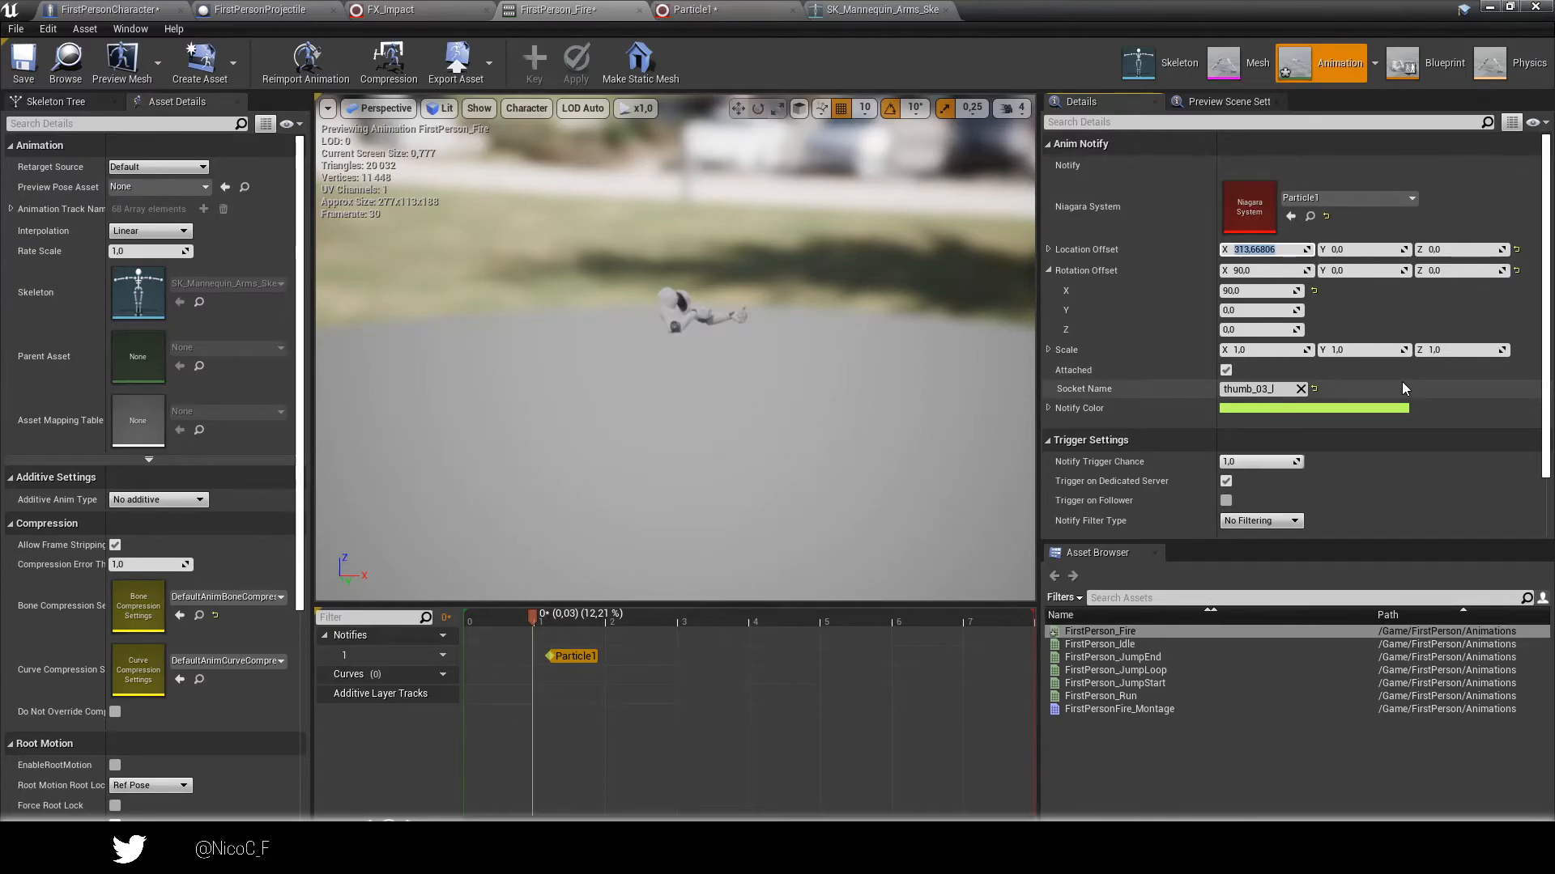
text(5)
key(Return)
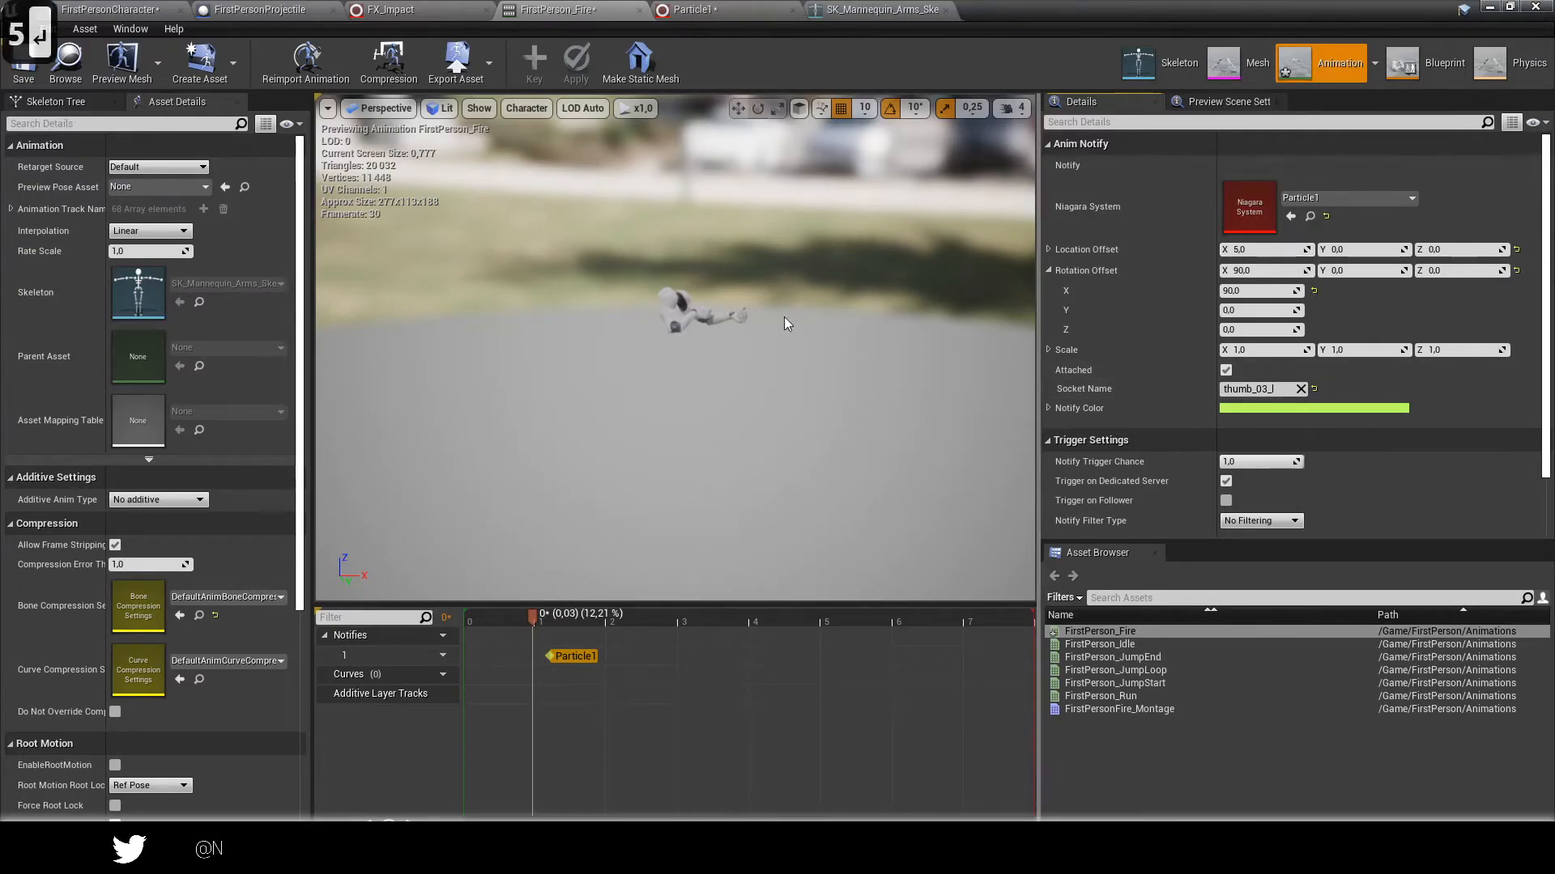
mouse_move(534, 616)
mouse_down()
mouse_move(594, 624)
mouse_move(556, 619)
mouse_up()
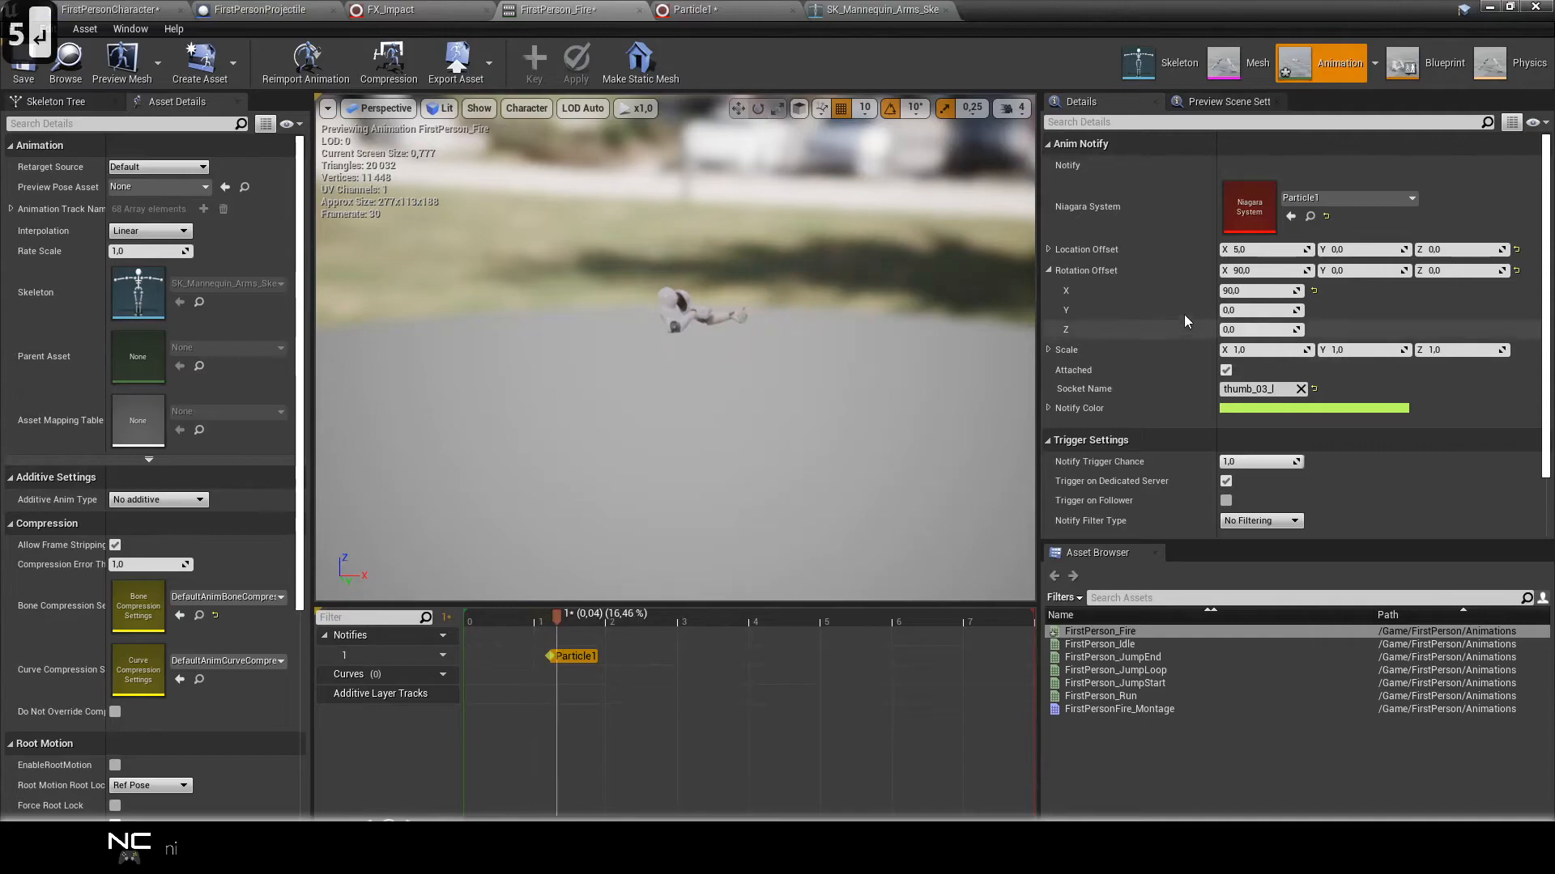
click(1261, 251)
text(10)
key(Return)
mouse_move(556, 617)
mouse_down()
mouse_move(513, 617)
mouse_move(555, 624)
mouse_up()
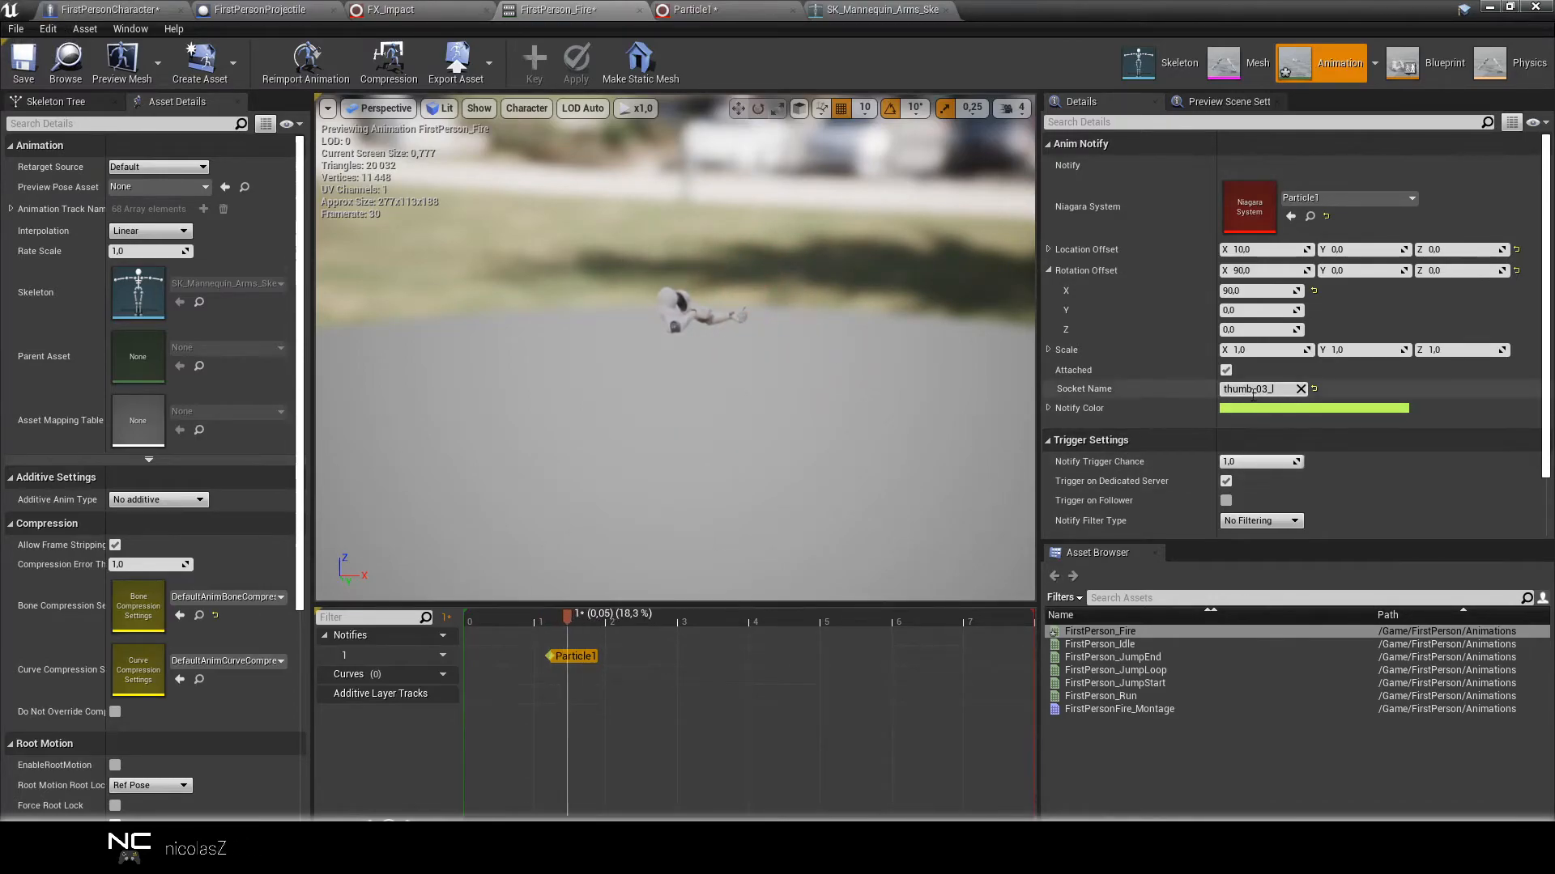
Clear the Particle1 notify's Socket Name and reset its Rotation Offset to default.
click(1300, 389)
mouse_move(567, 618)
mouse_down()
mouse_move(521, 619)
mouse_move(575, 616)
mouse_up()
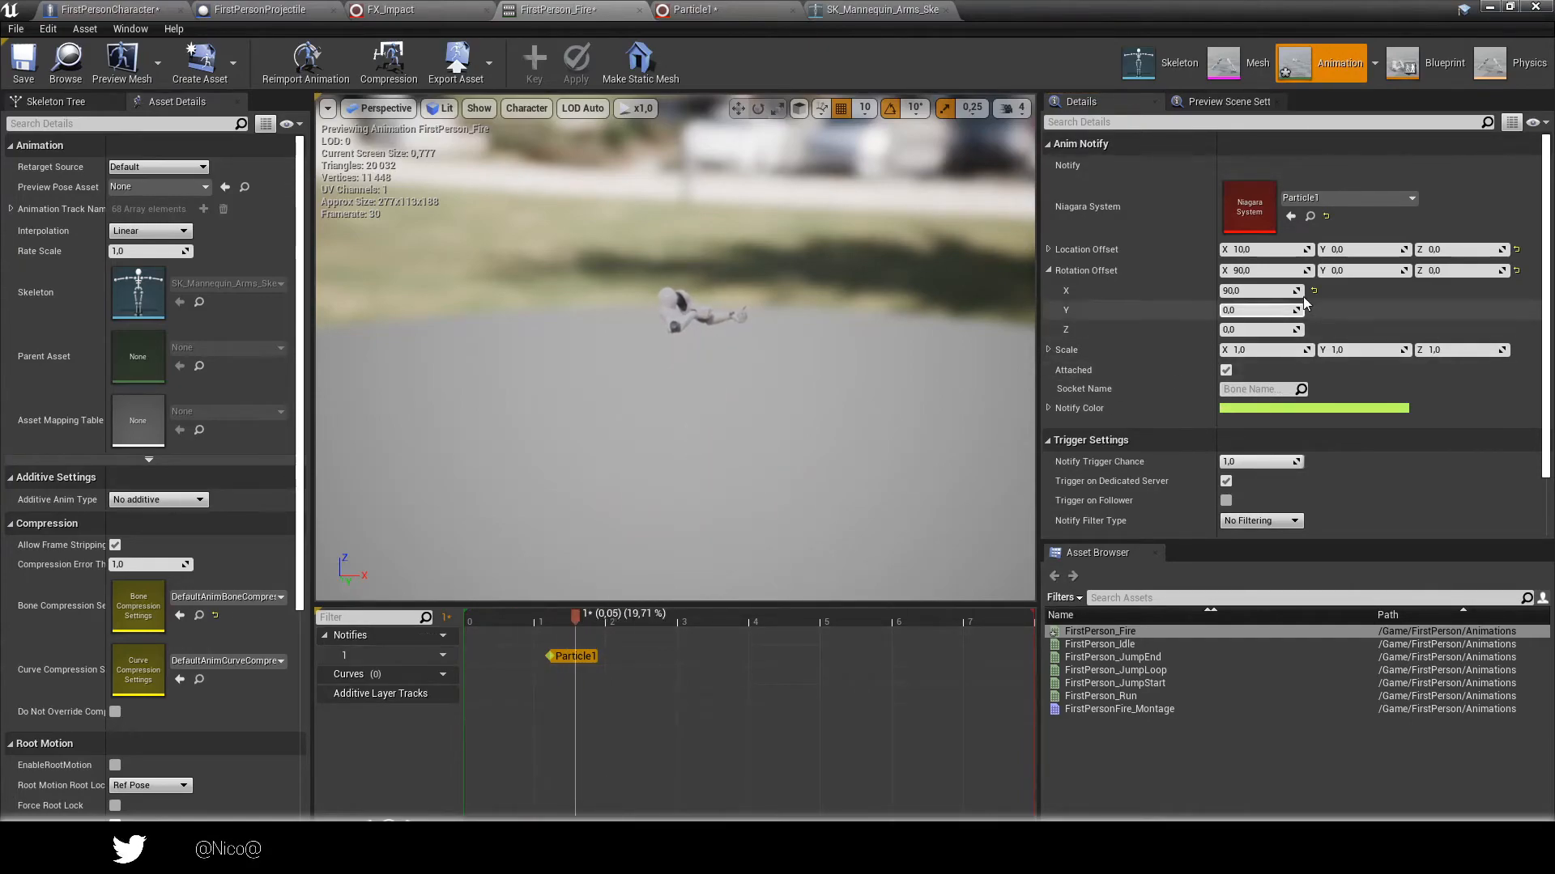
click(1517, 270)
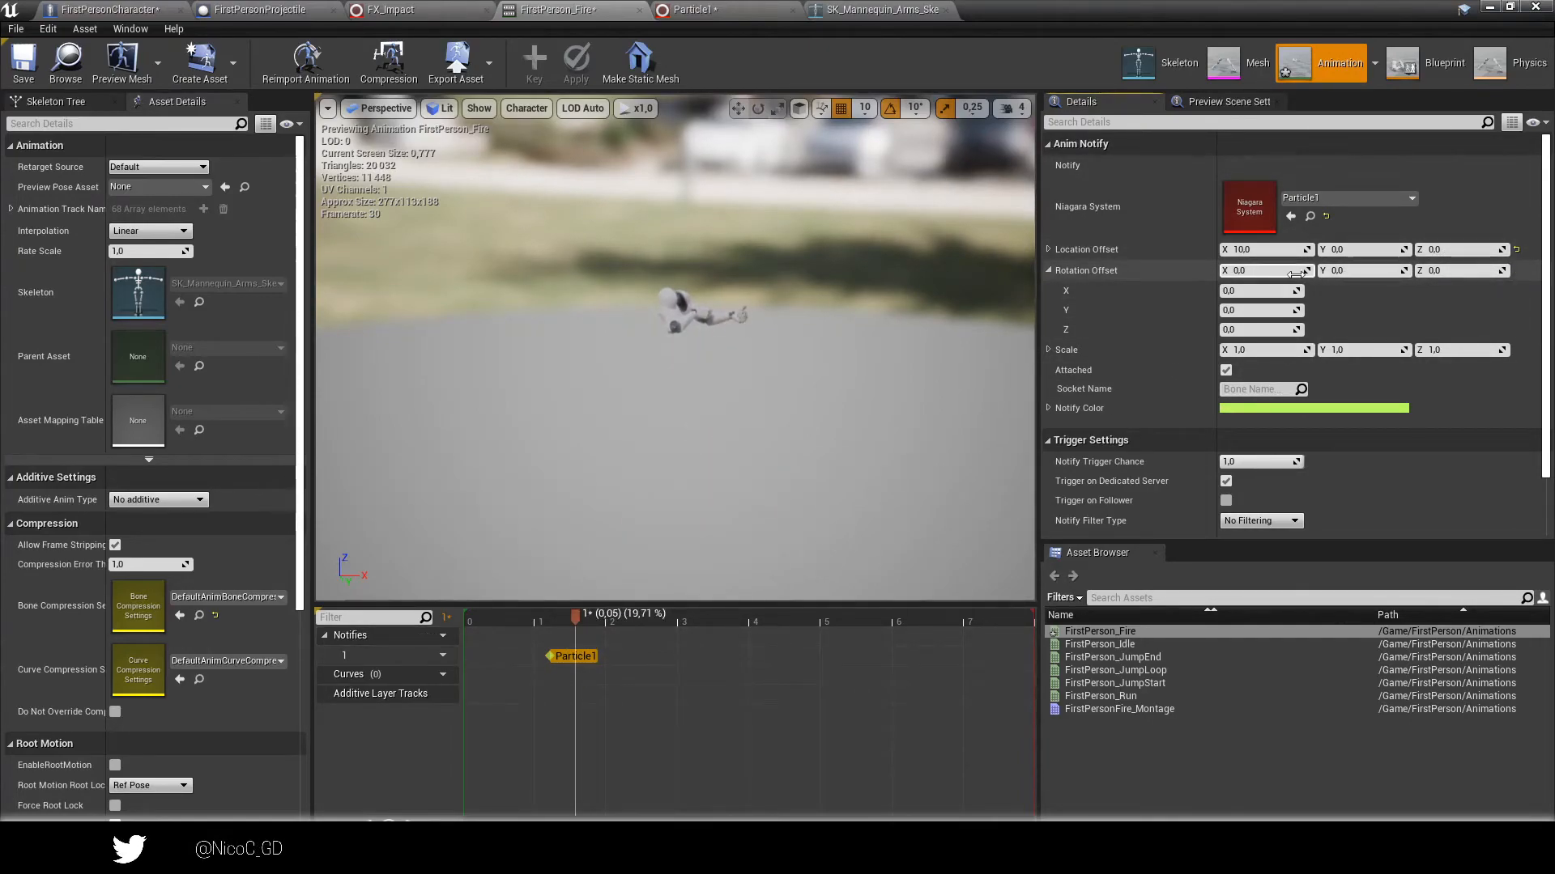
Try 50 as the notify's Location Offset X, settle on 100, and scrub across the notify to preview the effect.
click(1257, 255)
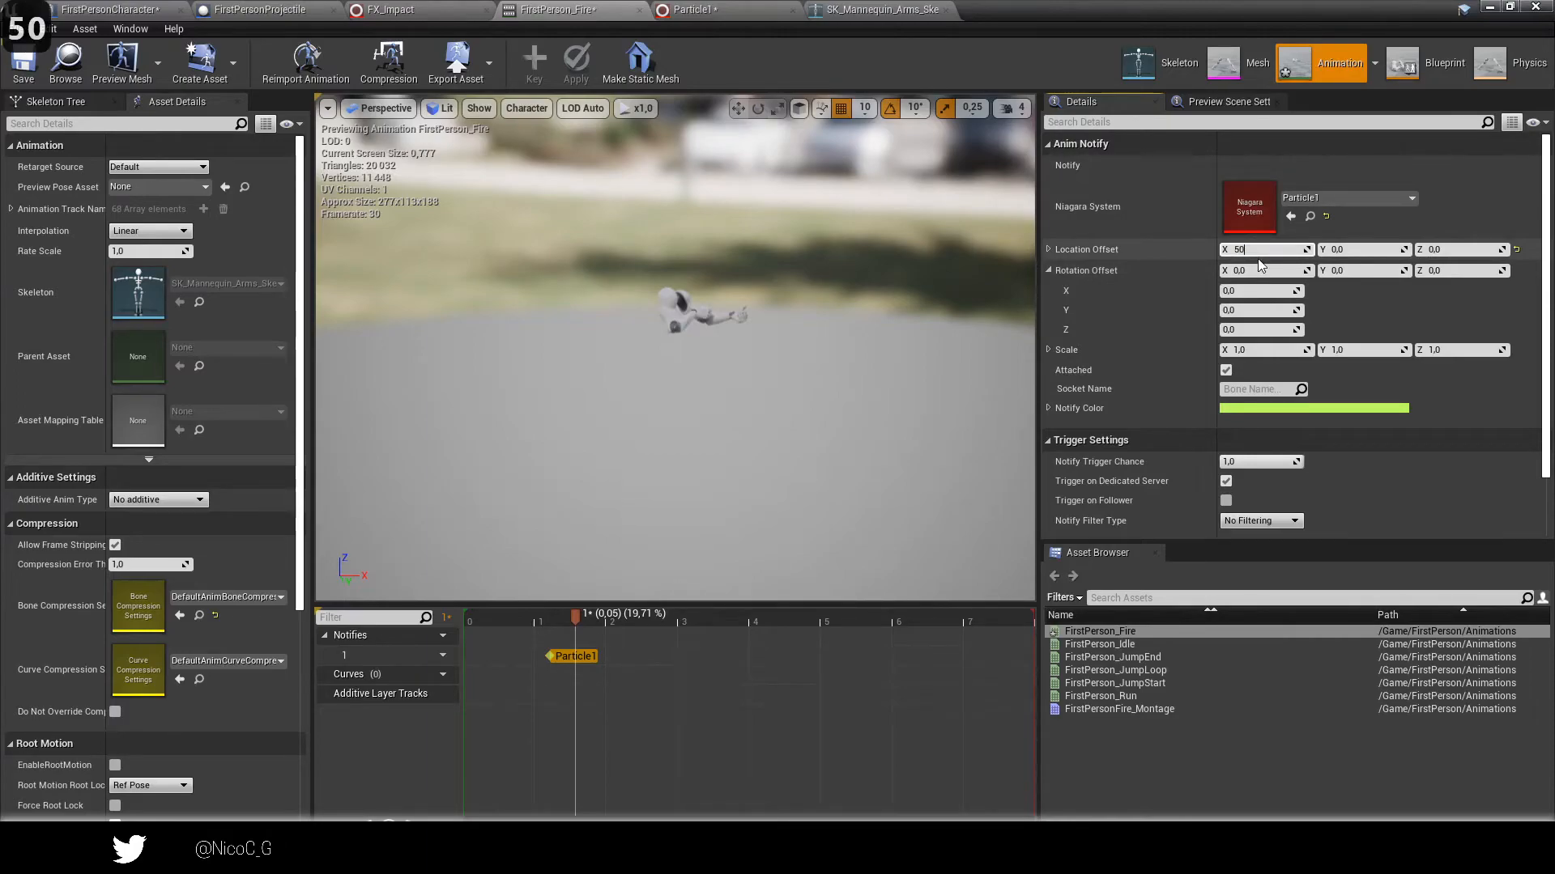
text(50)
key(Return)
drag(576, 615, 541, 620)
click(1269, 253)
text(100)
key(Return)
drag(533, 624, 566, 599)
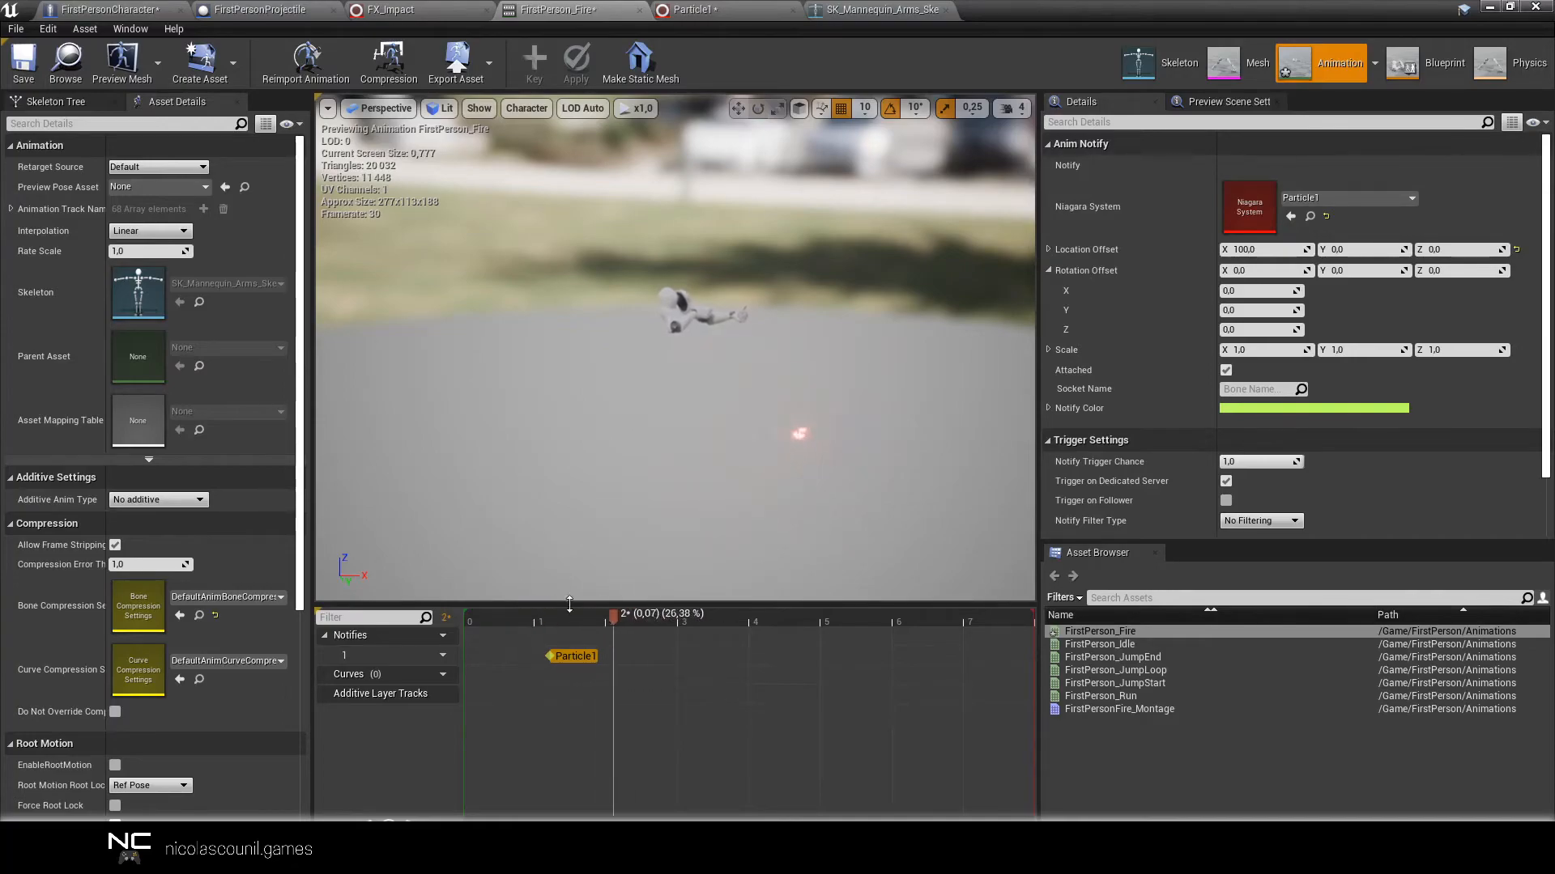
mouse_move(609, 617)
mouse_down()
mouse_move(551, 614)
mouse_move(693, 615)
mouse_move(547, 625)
mouse_move(722, 619)
mouse_move(502, 622)
mouse_move(688, 620)
mouse_move(608, 630)
mouse_up()
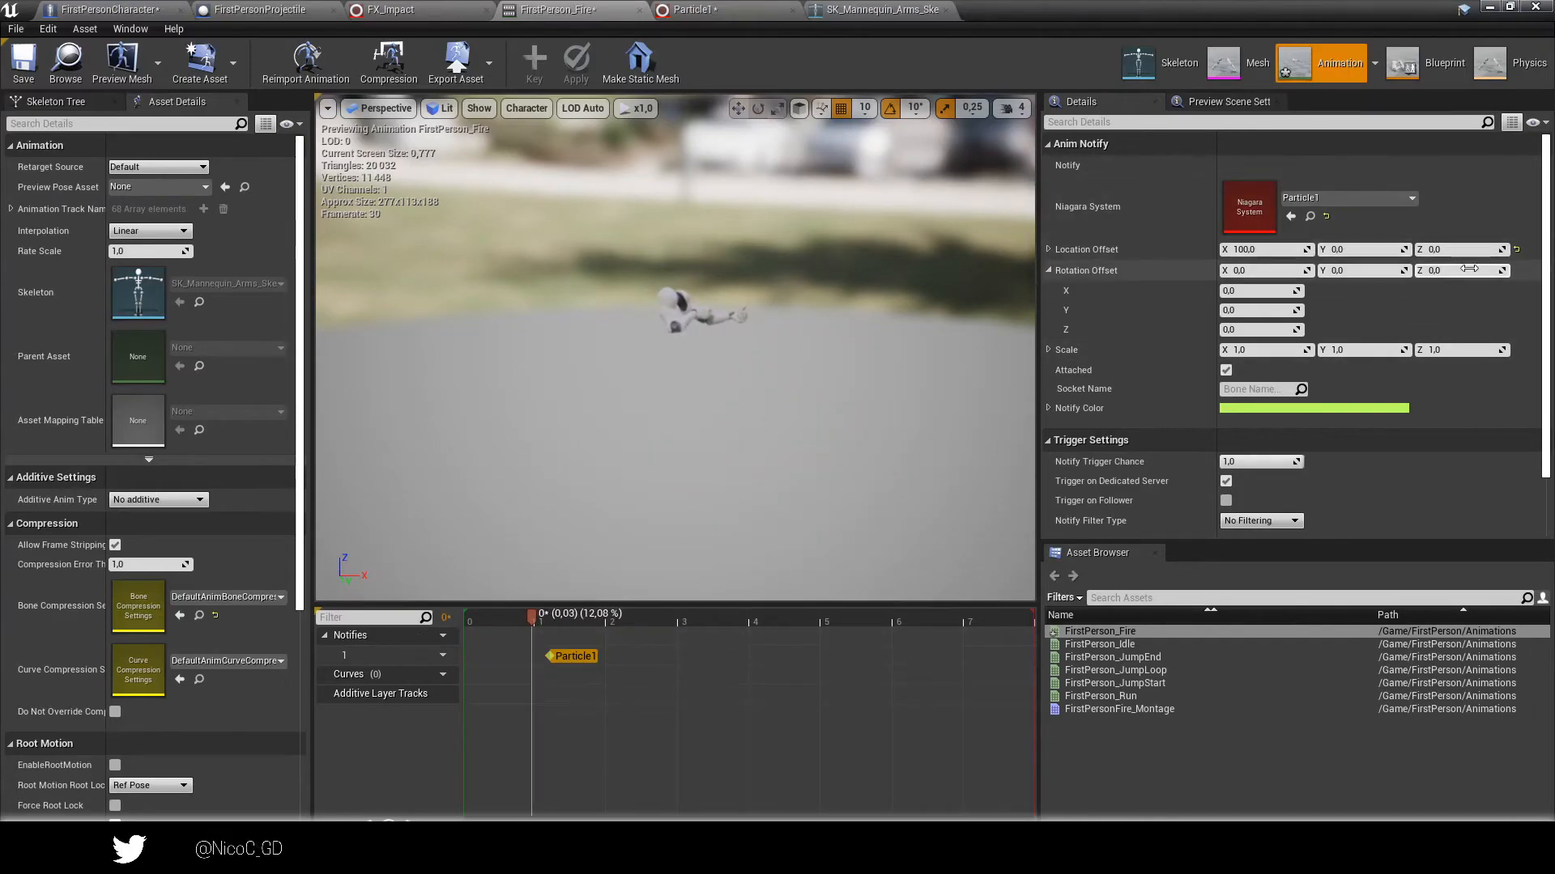
Try Location Offset Z values of about 306.13, 50 and 100 on the Particle1 notify, scrubbing to preview each.
drag(1449, 250, 1490, 250)
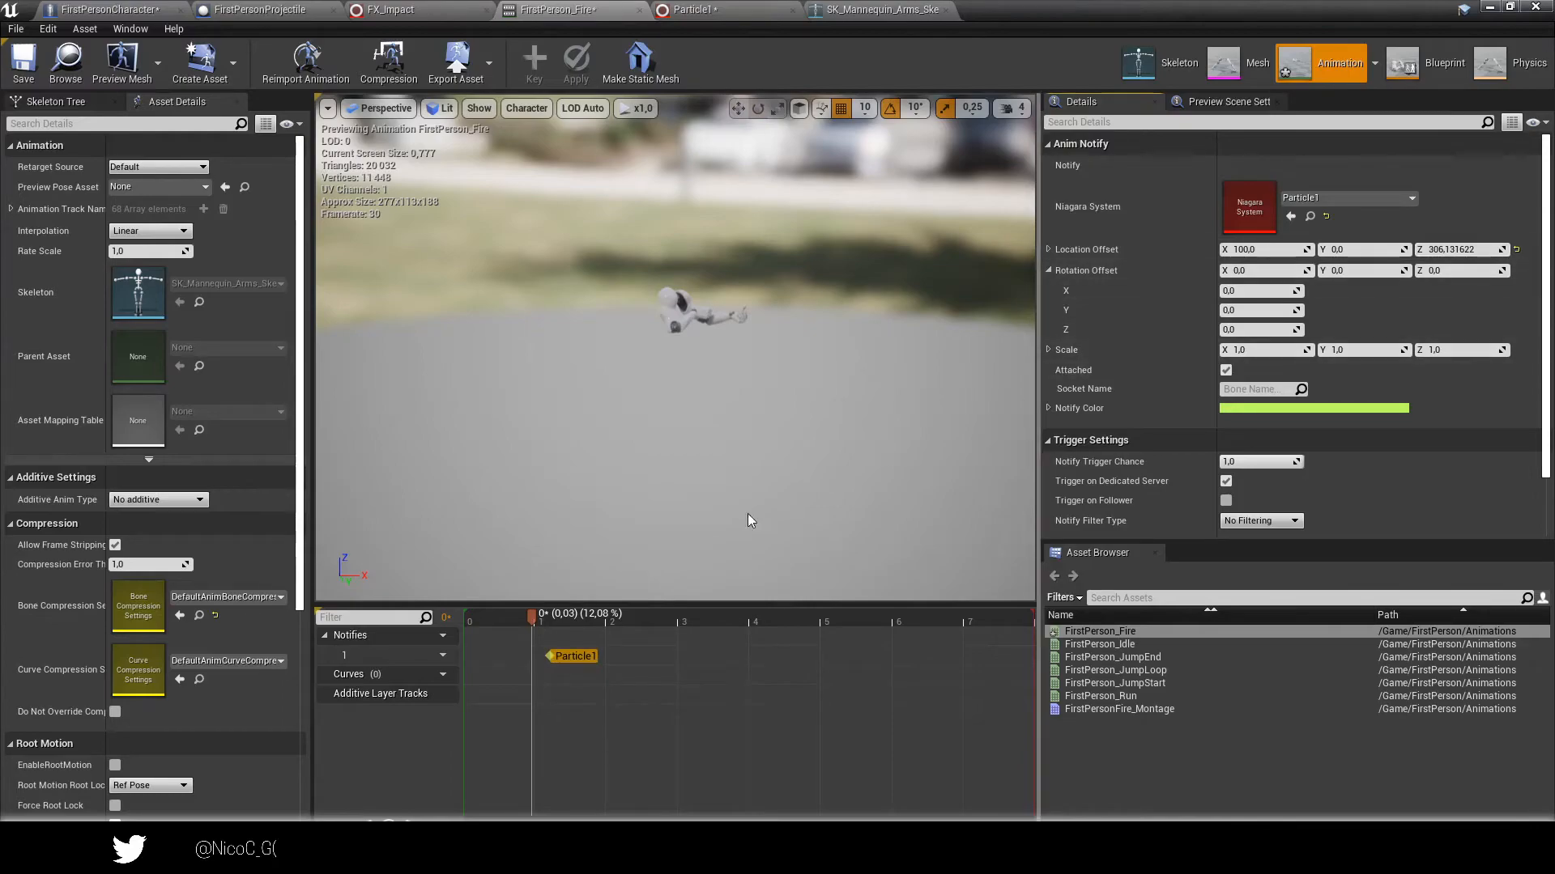
mouse_move(529, 621)
mouse_down()
mouse_move(560, 622)
mouse_move(519, 622)
mouse_up()
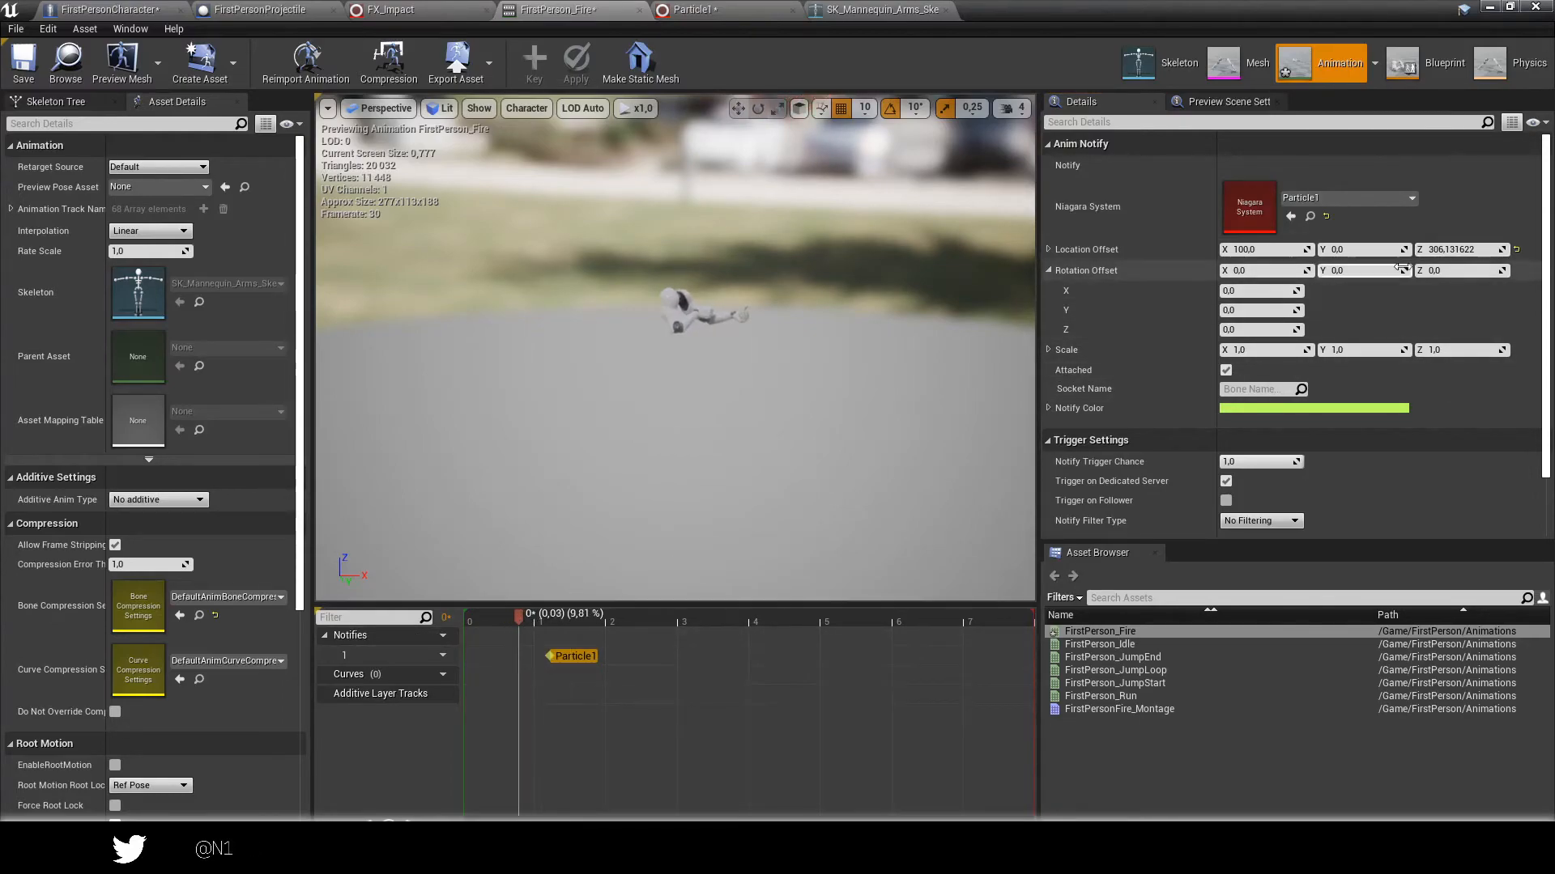
click(1471, 250)
text(50)
key(Return)
drag(542, 616, 551, 623)
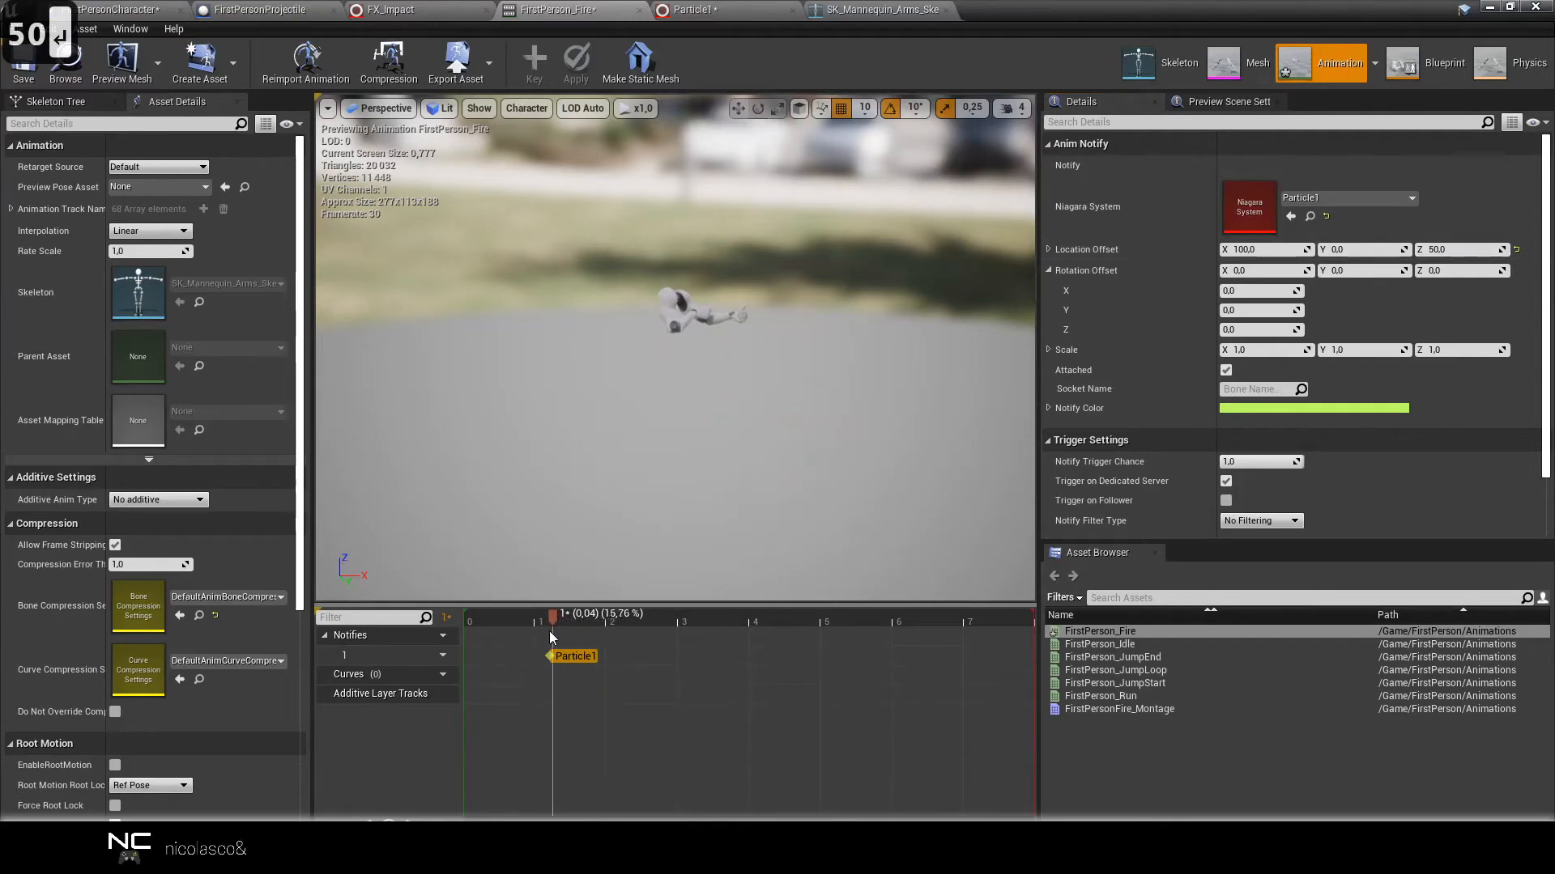
click(1454, 251)
text(10)
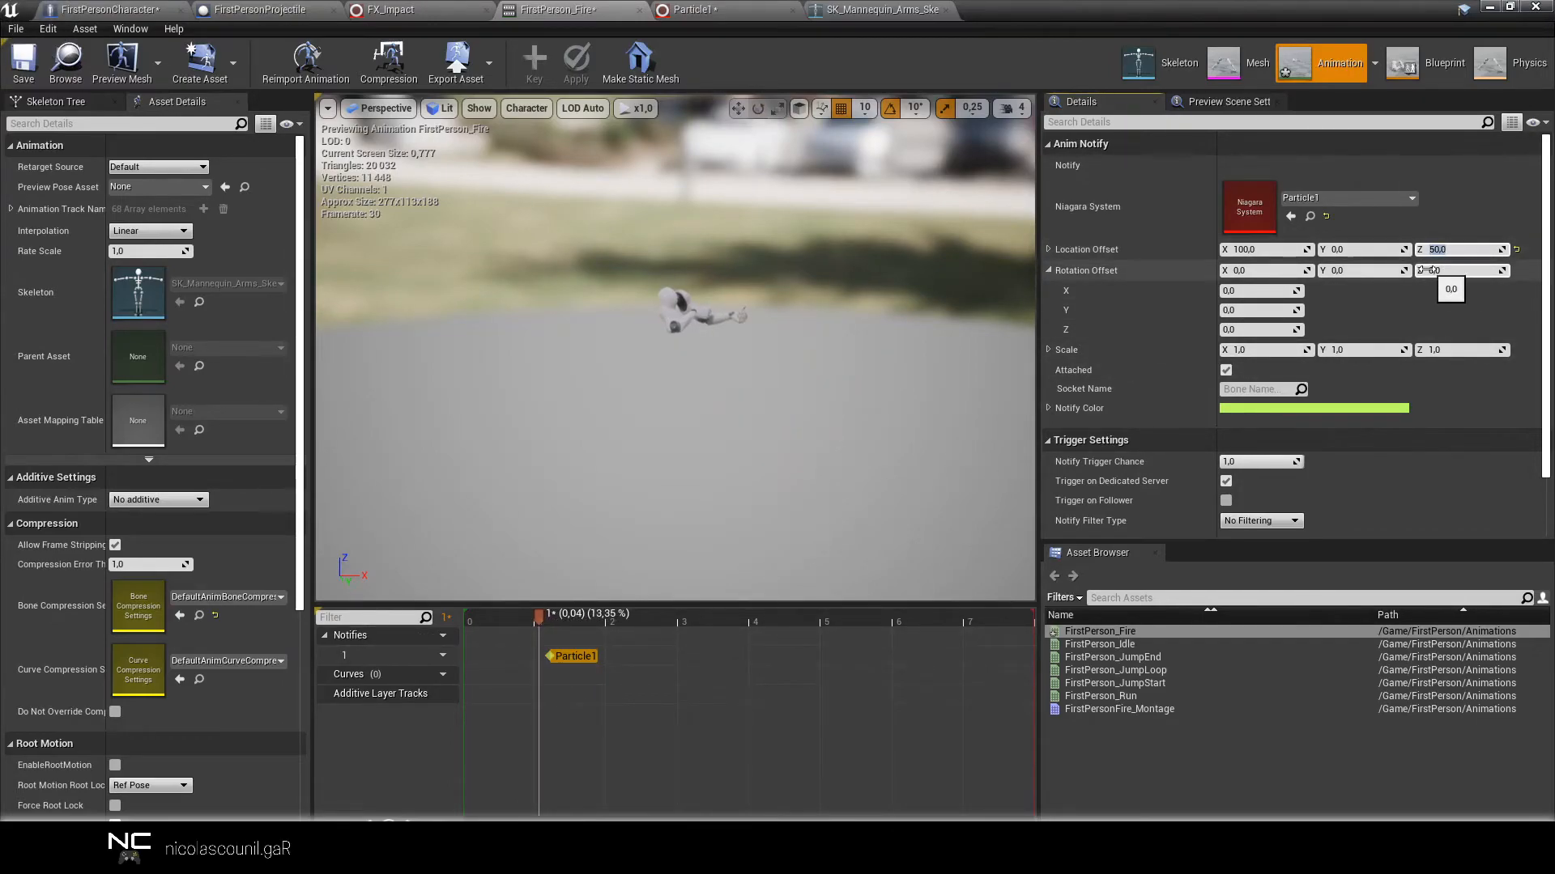
text(0)
key(Return)
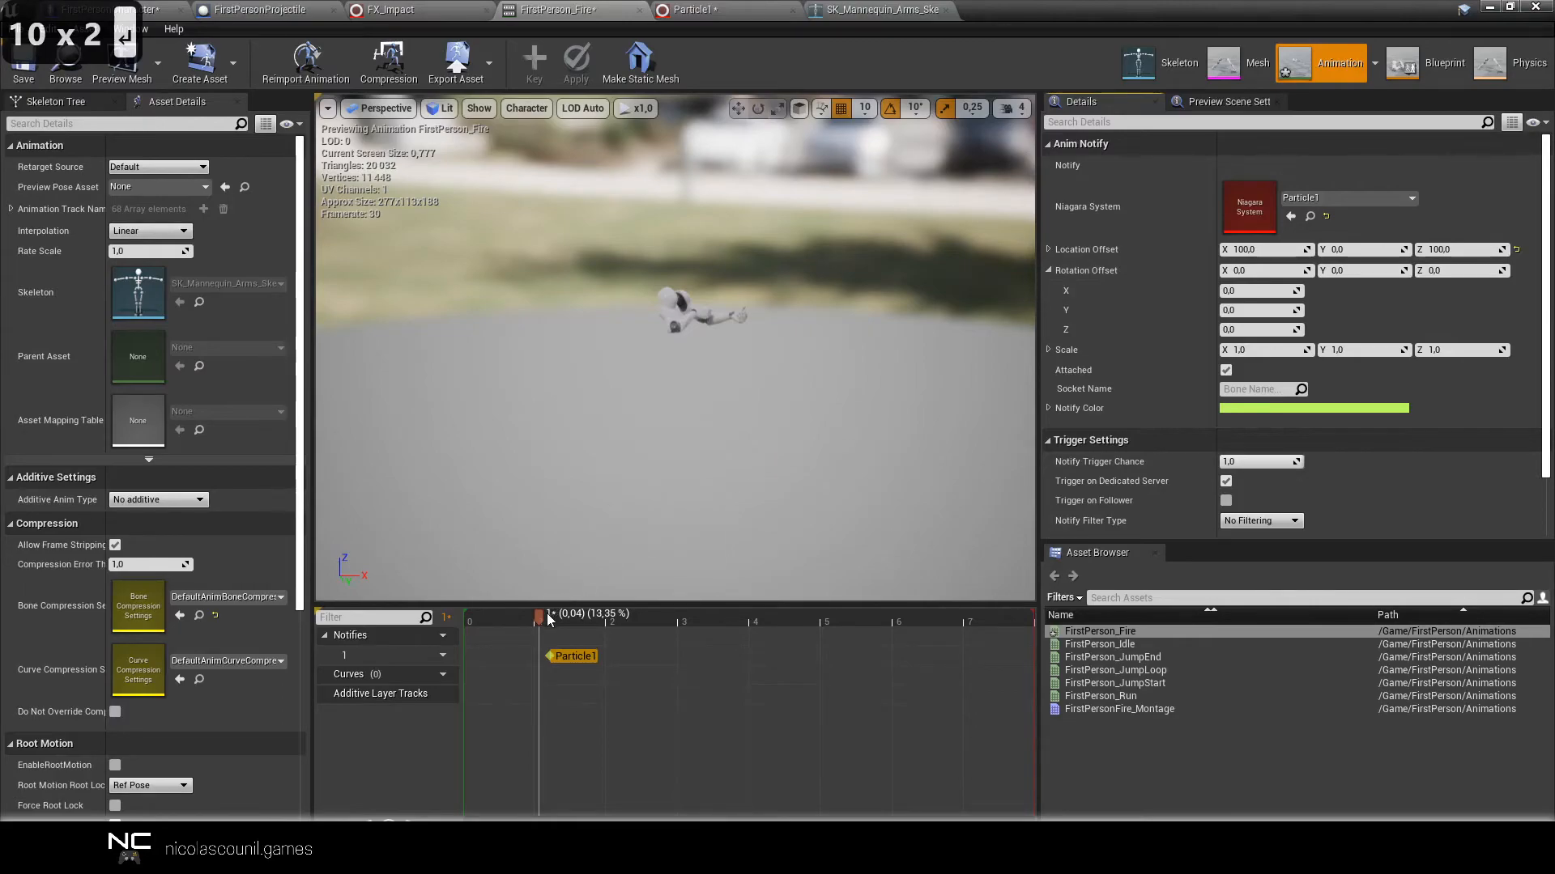
drag(539, 617, 588, 600)
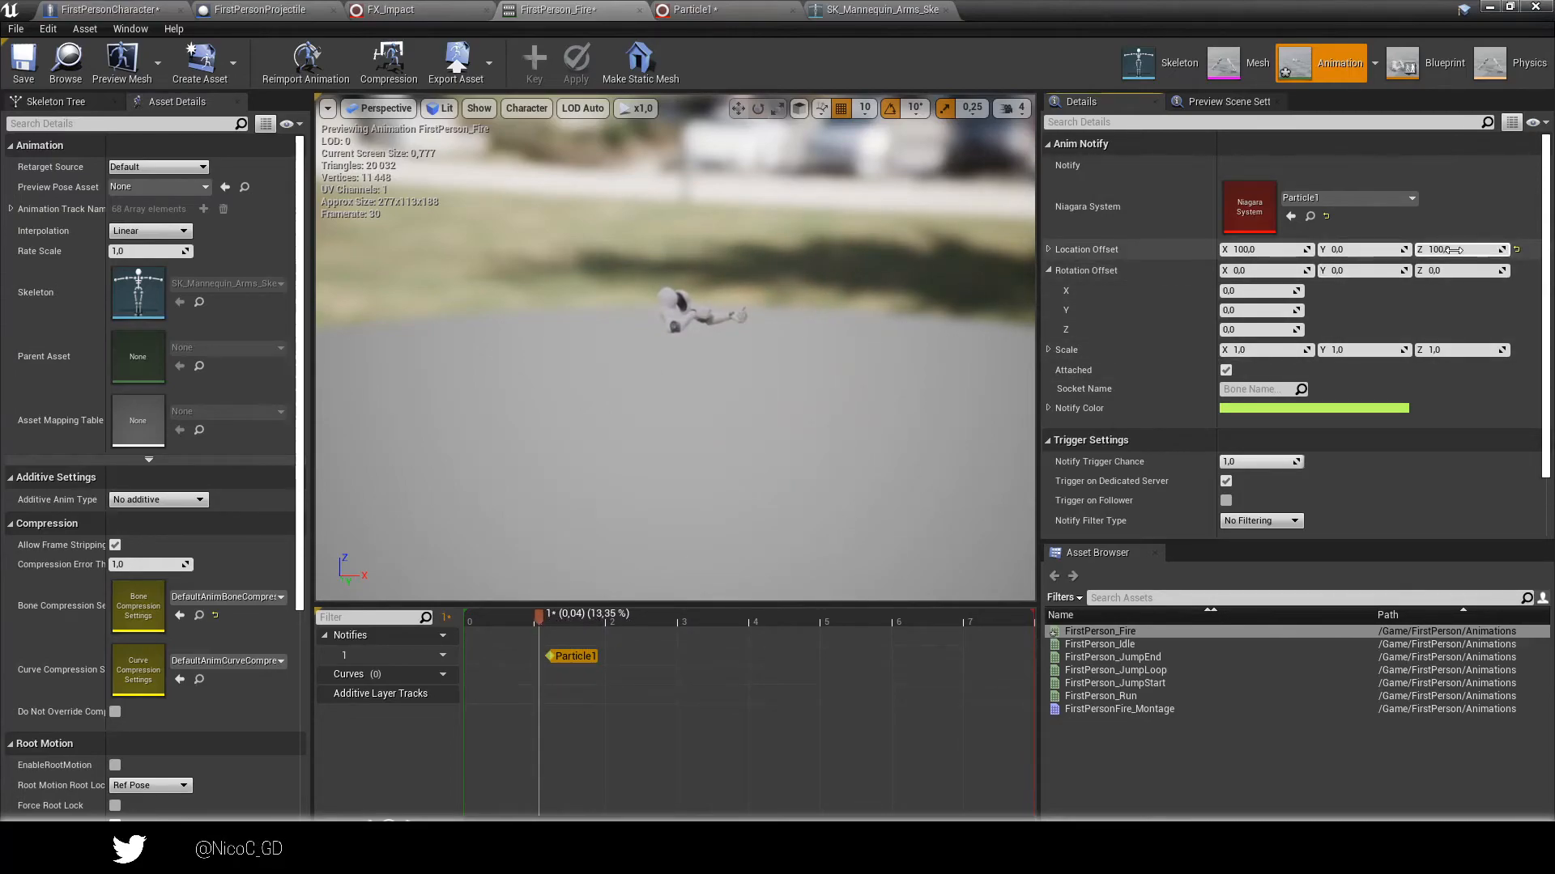
Try 150 as the notify's Location Offset Z, settle on 120, and preview the effect from above by scrubbing the animation.
text(150)
key(Return)
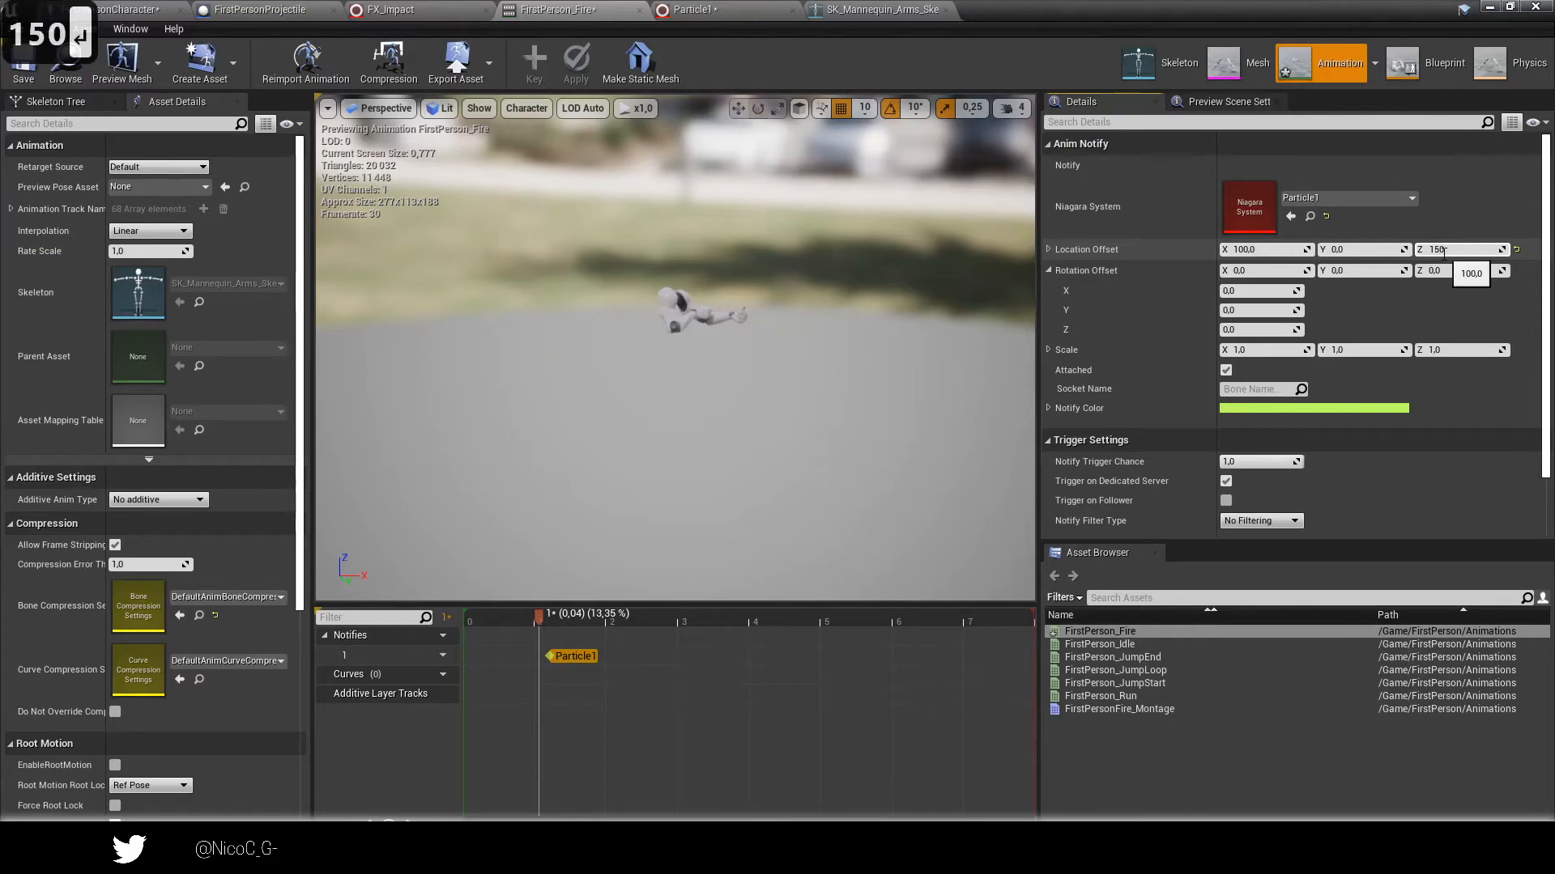
mouse_move(543, 613)
mouse_down()
mouse_move(580, 615)
mouse_move(543, 611)
mouse_up()
click(1451, 249)
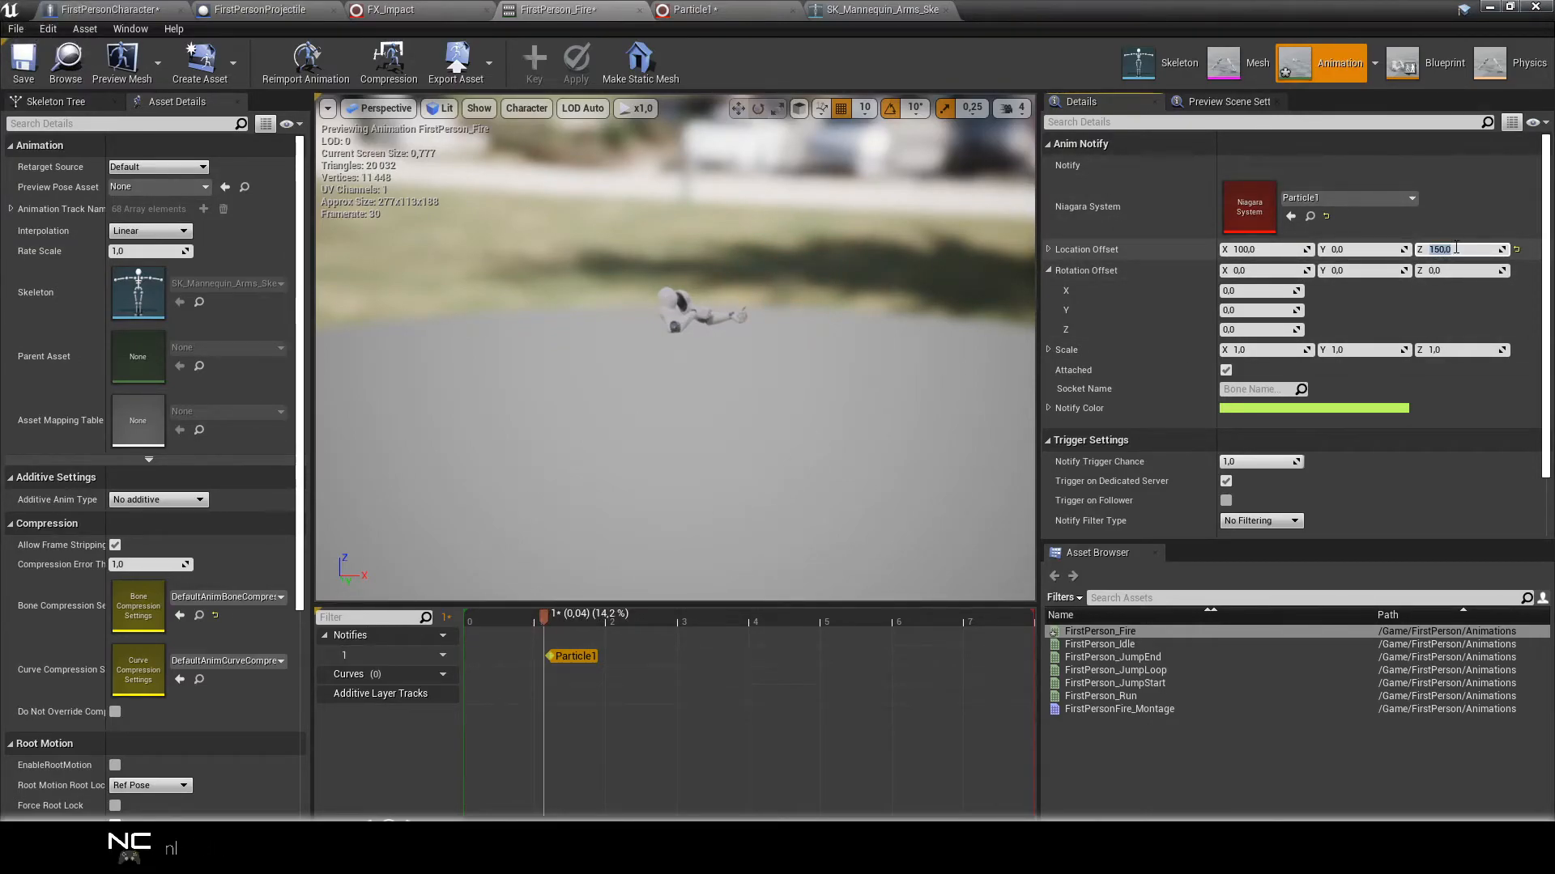
text(120)
key(Return)
drag(545, 618, 561, 616)
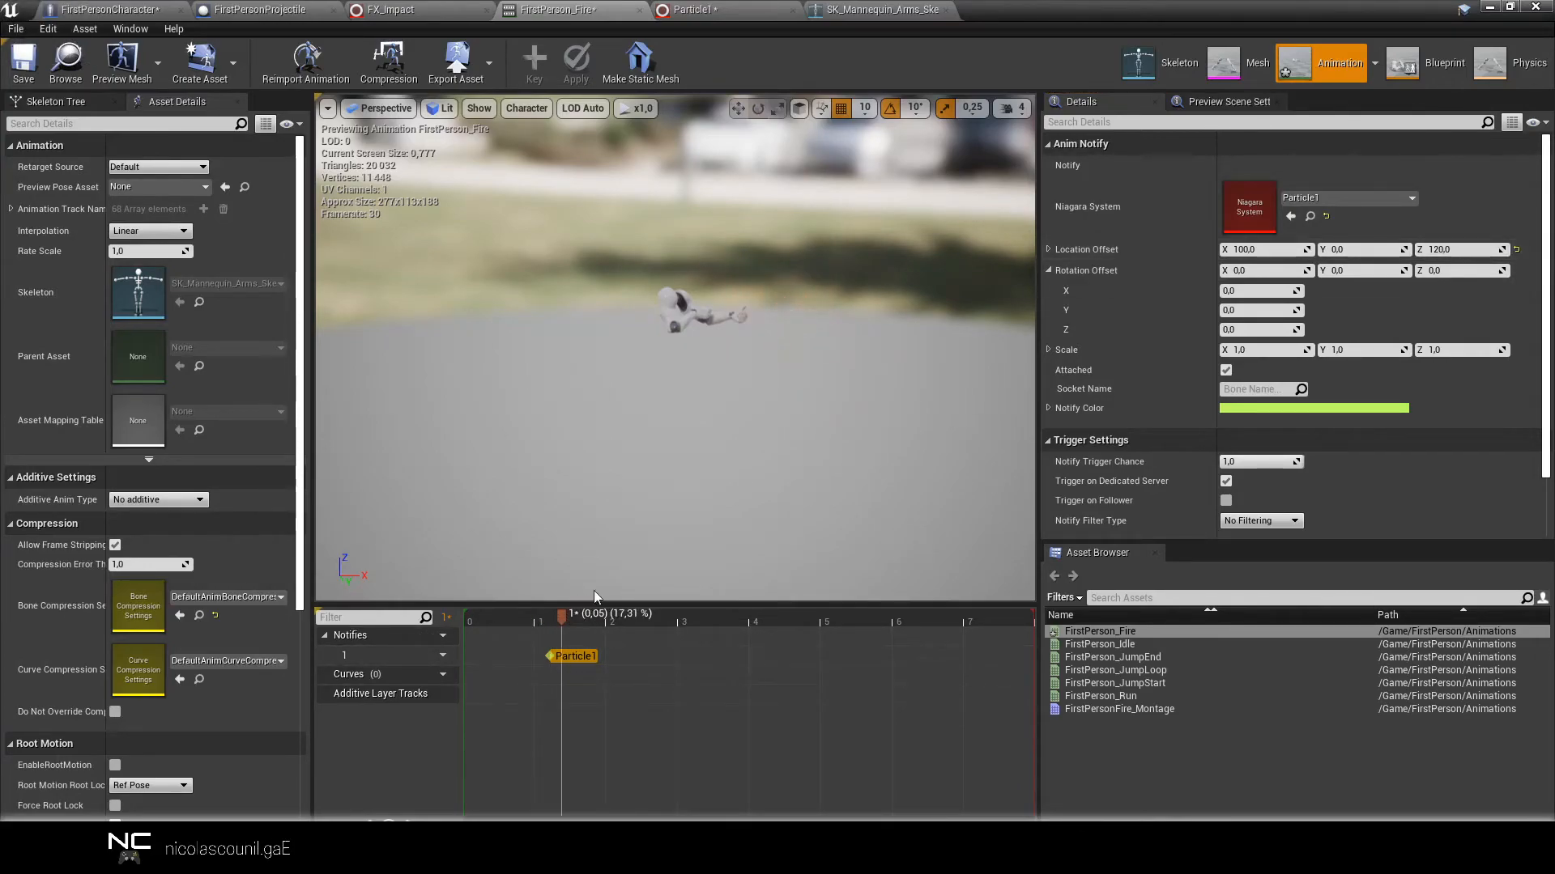
alt+drag(726, 455, 668, 535)
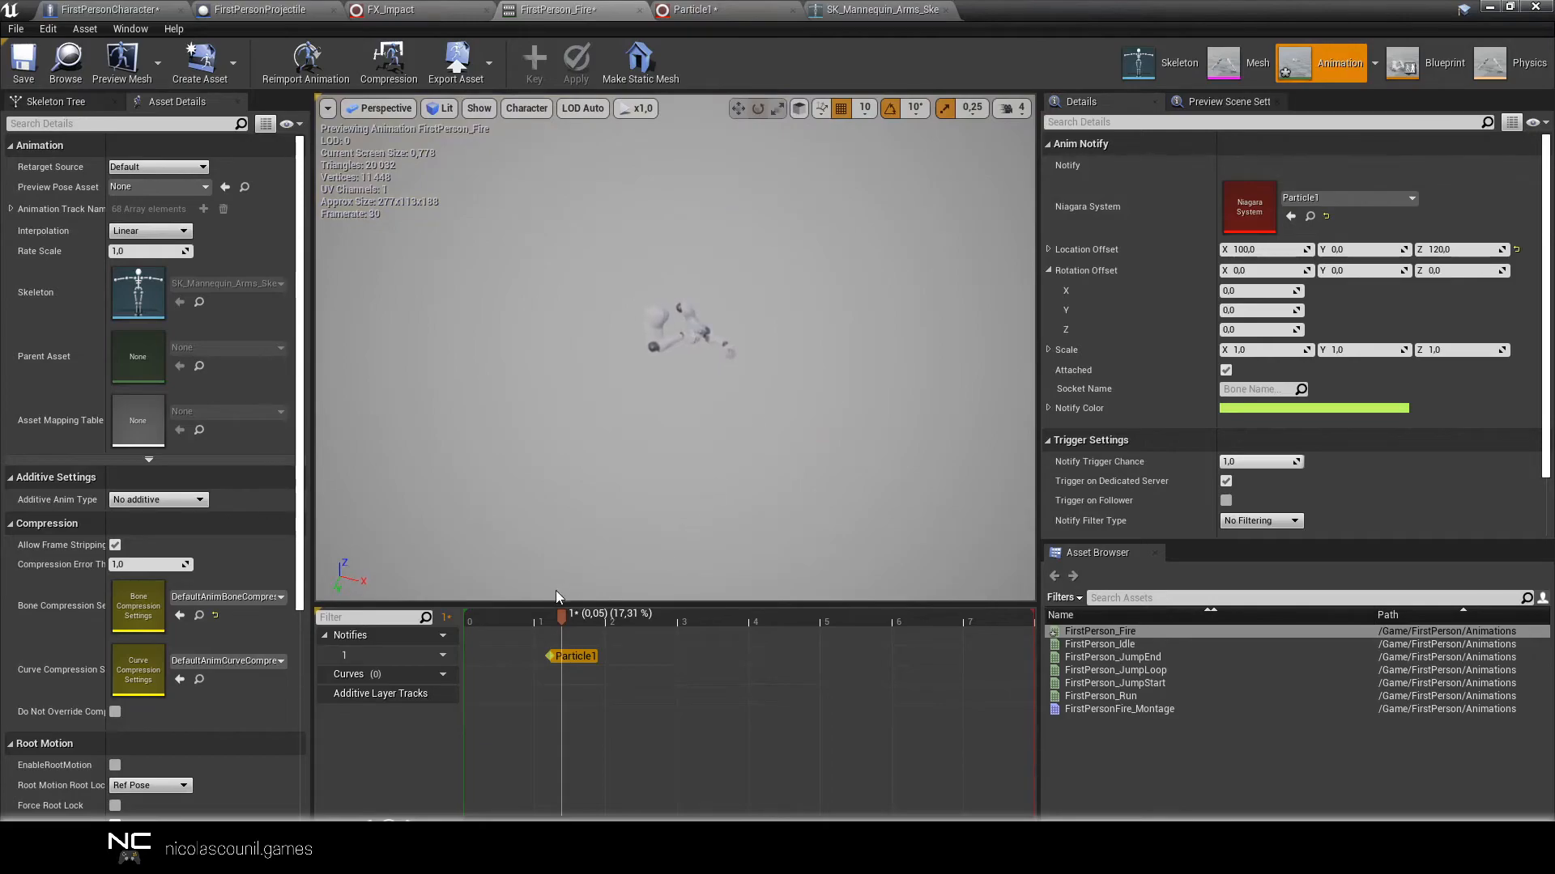
drag(557, 615, 466, 617)
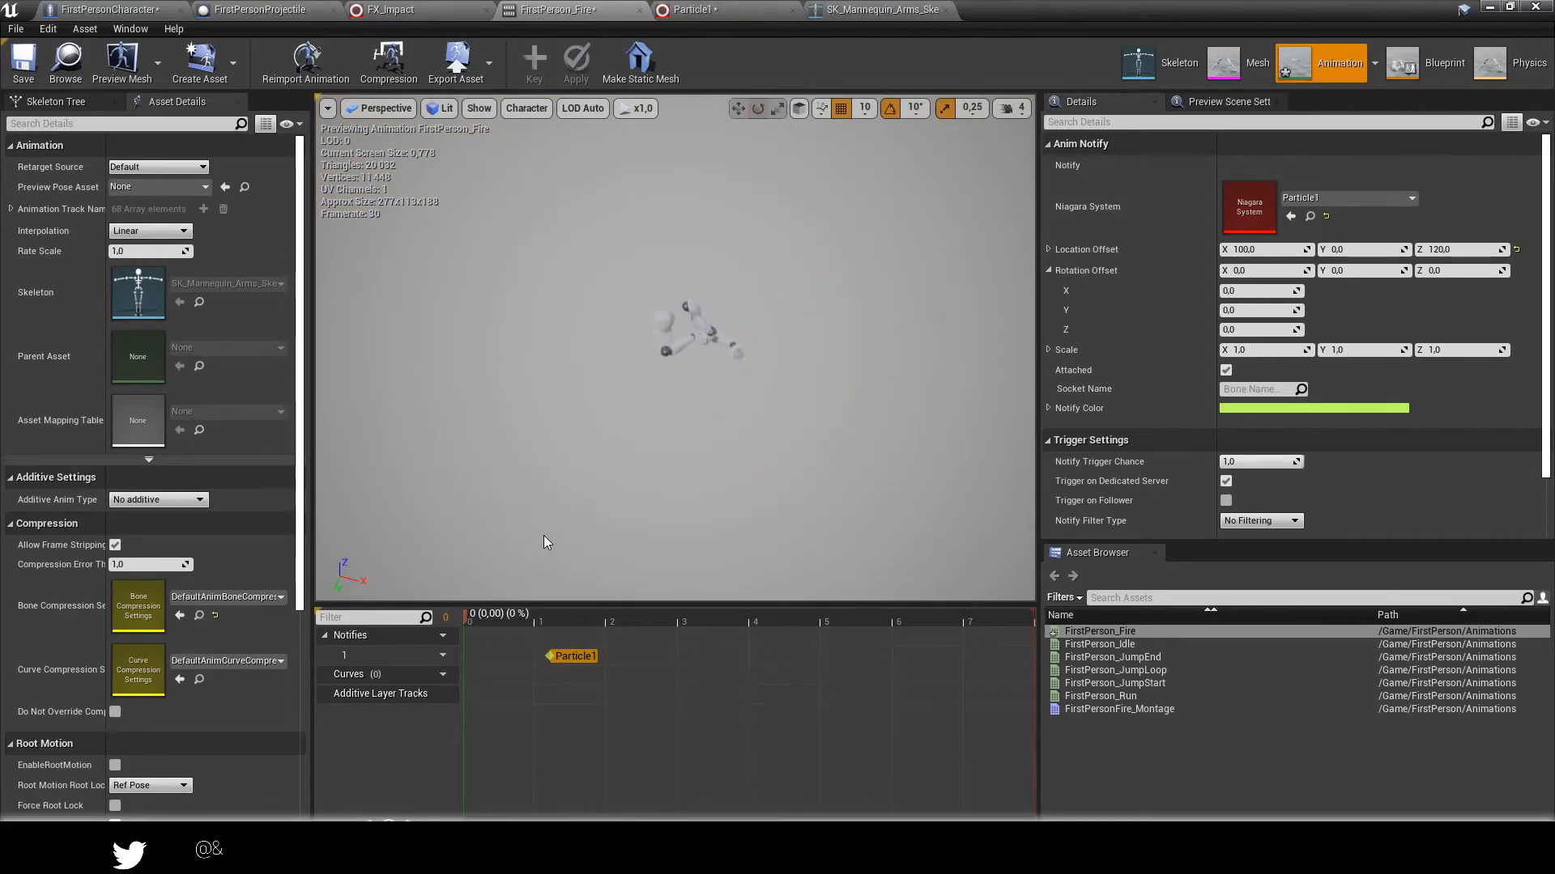
Play-test the level, fire the gun several times to check the Particle1 notify effect, and stop the session.
key(alt+p)
click(543, 536)
click(542, 536)
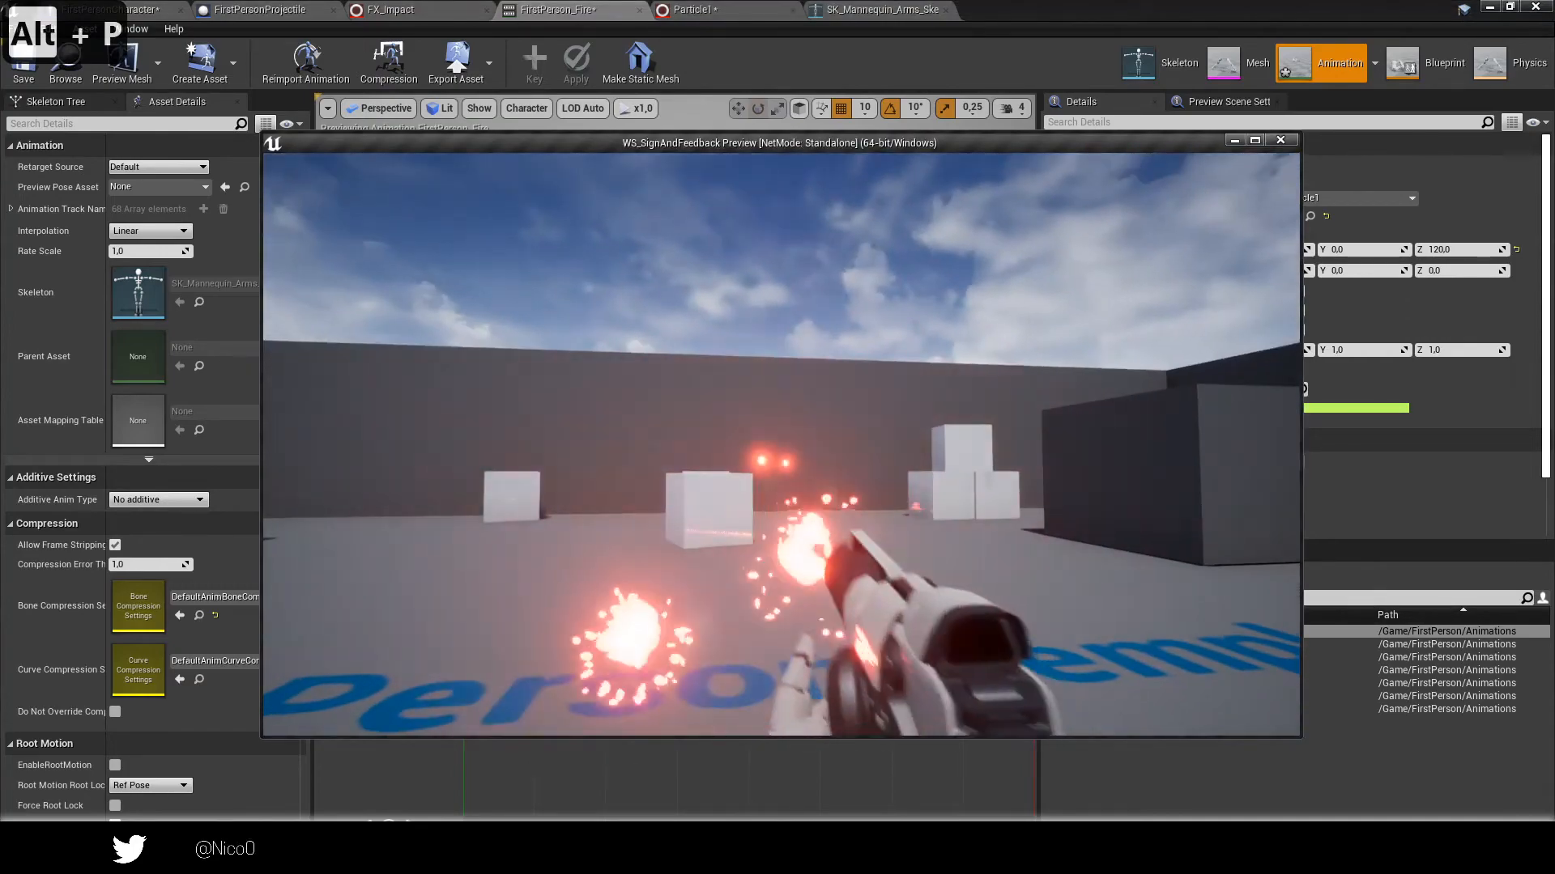
key(Escape)
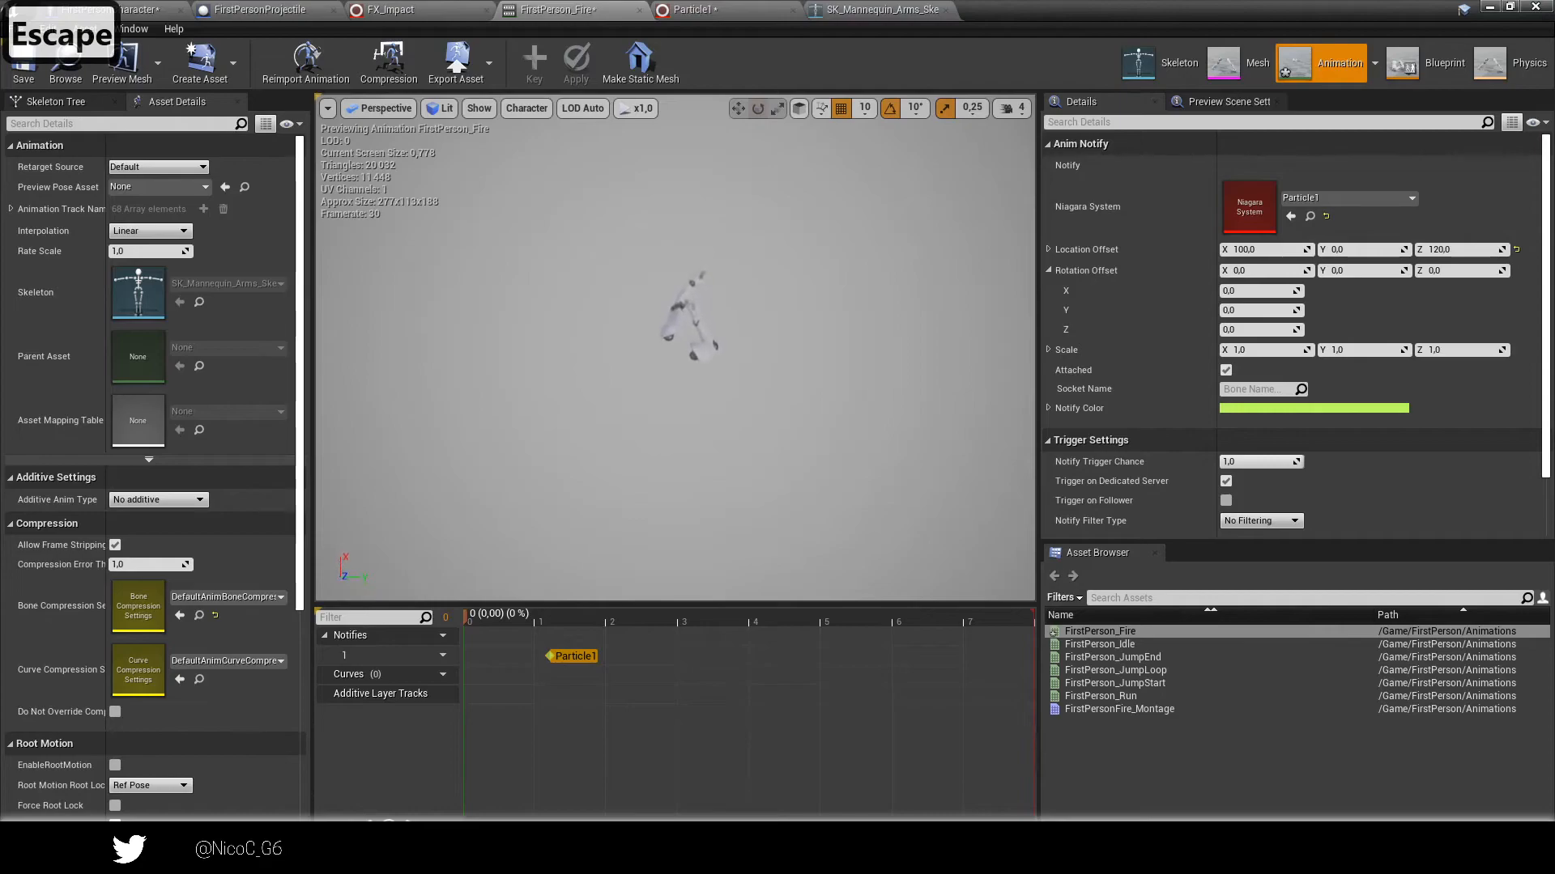
Scrub across the Particle1 notify and set its Location Offset Y to about 5.5.
drag(473, 617, 556, 595)
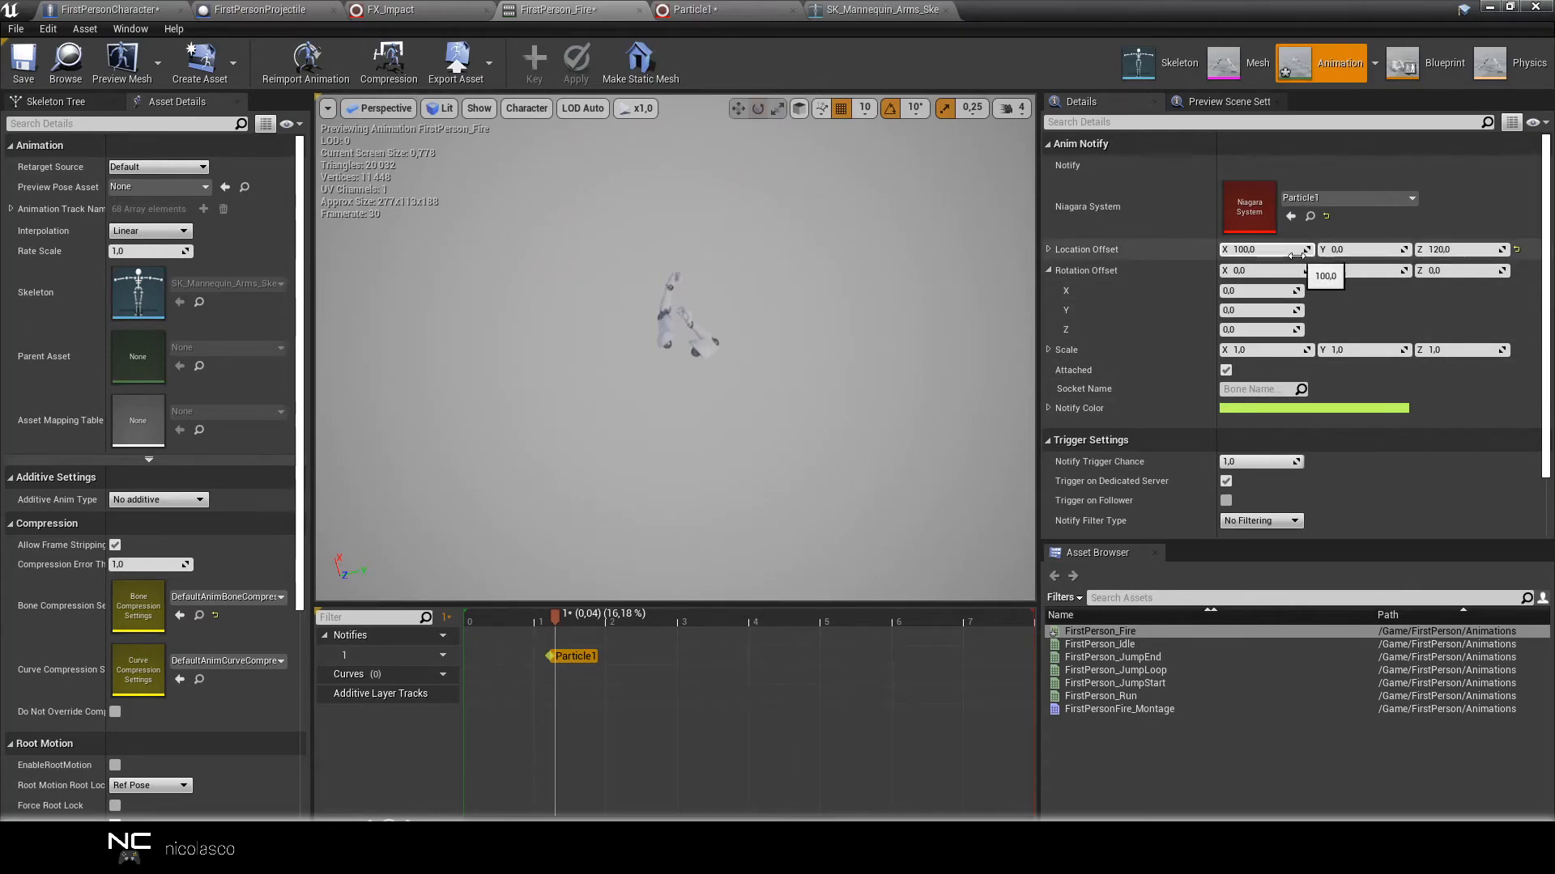
drag(1362, 249, 1378, 250)
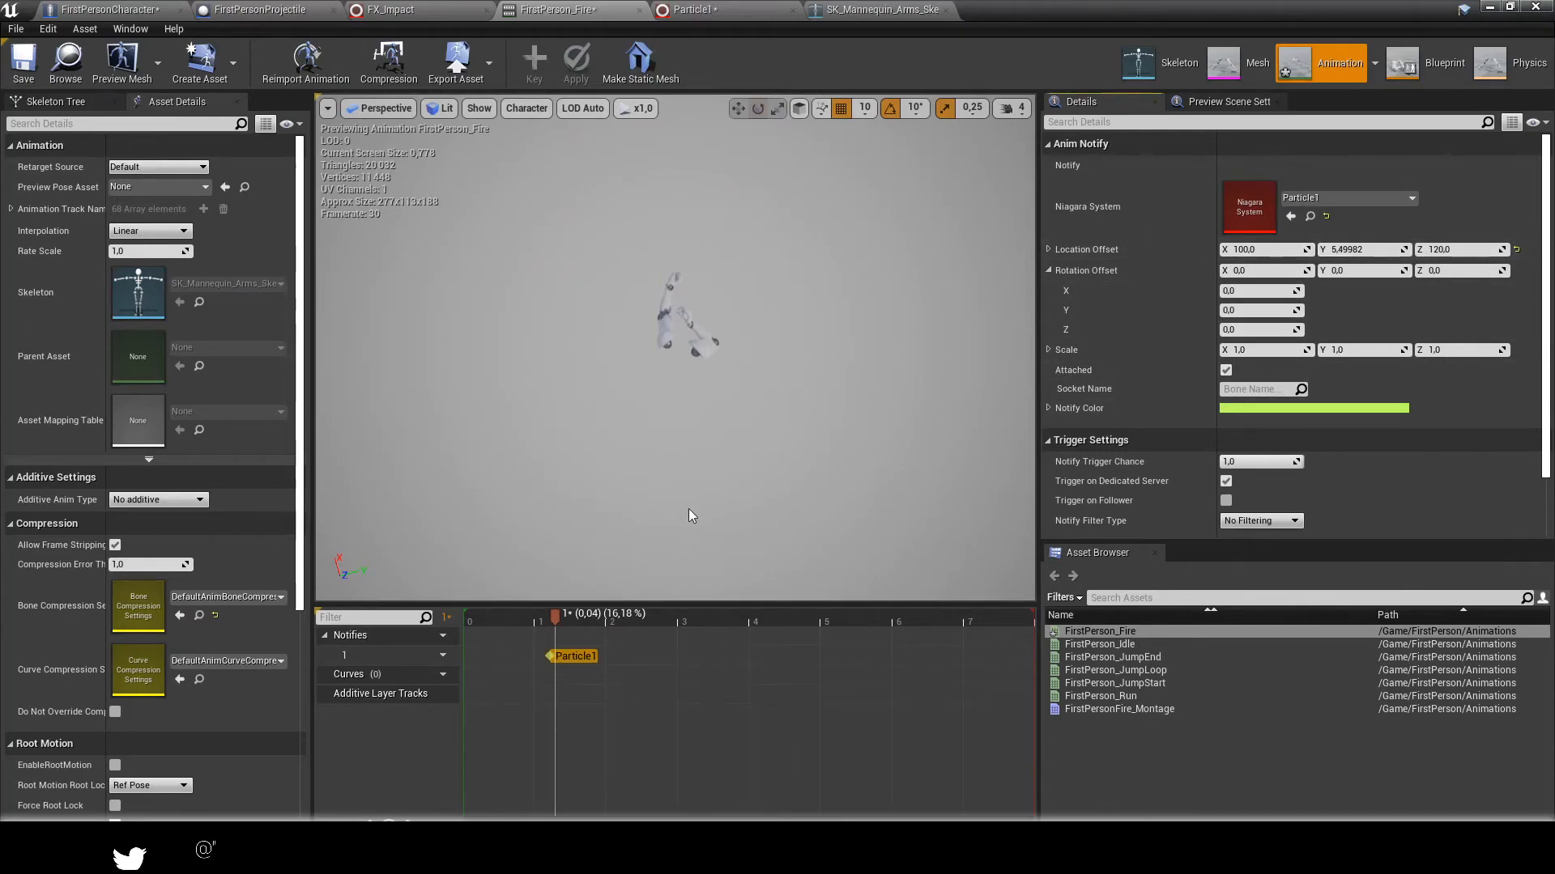
Set the Particle1 notify's Location Offset Y to 10 and preview it by scrubbing the animation around the notify.
mouse_move(573, 606)
mouse_down()
mouse_move(537, 617)
mouse_move(578, 612)
mouse_up()
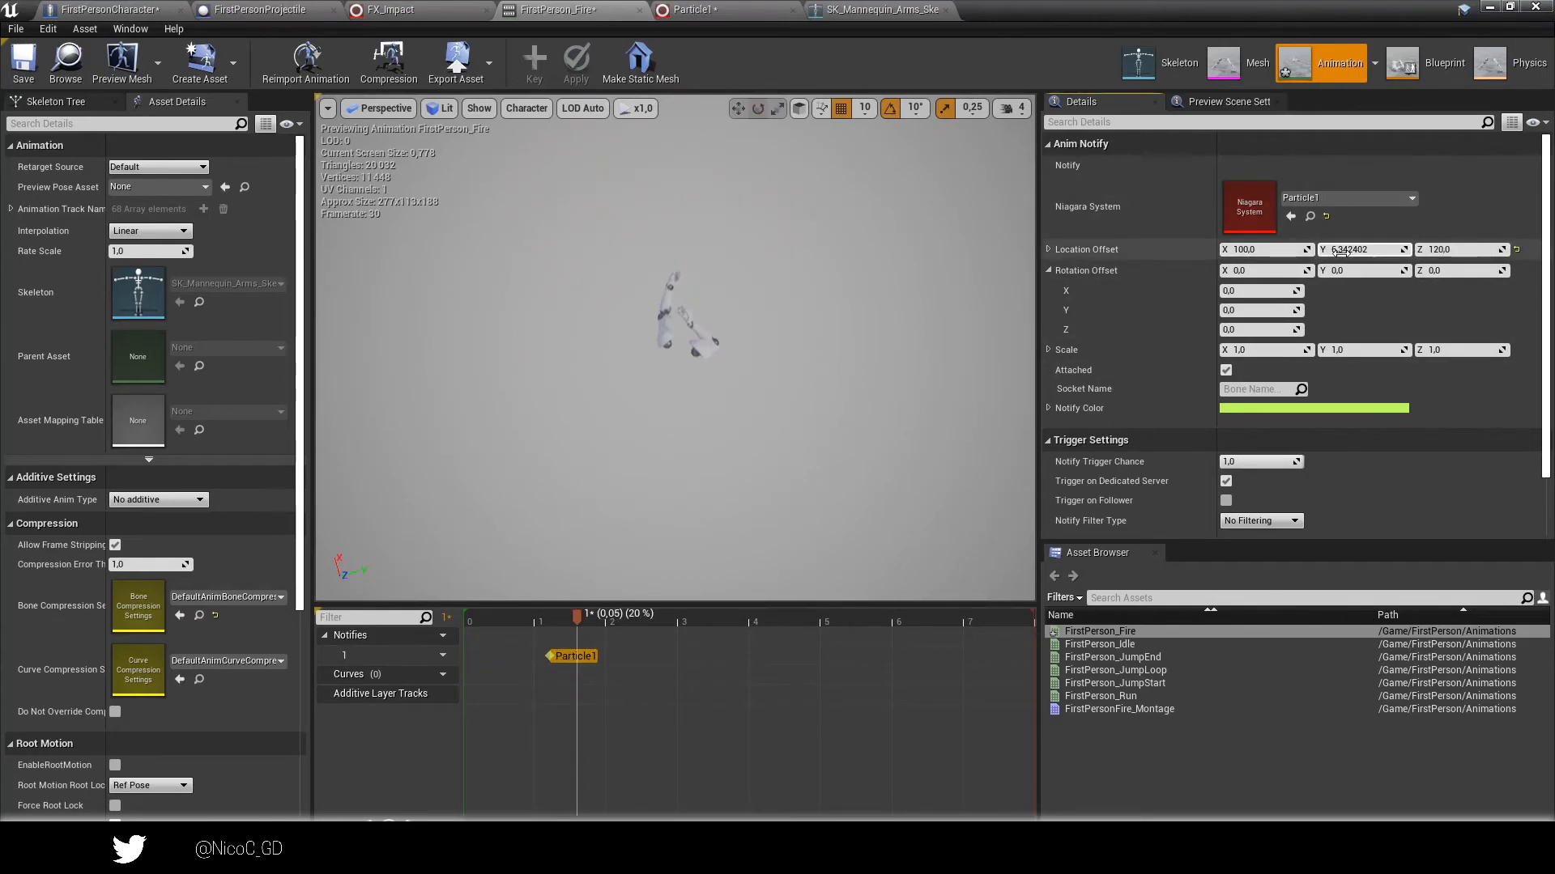
text(10)
key(Return)
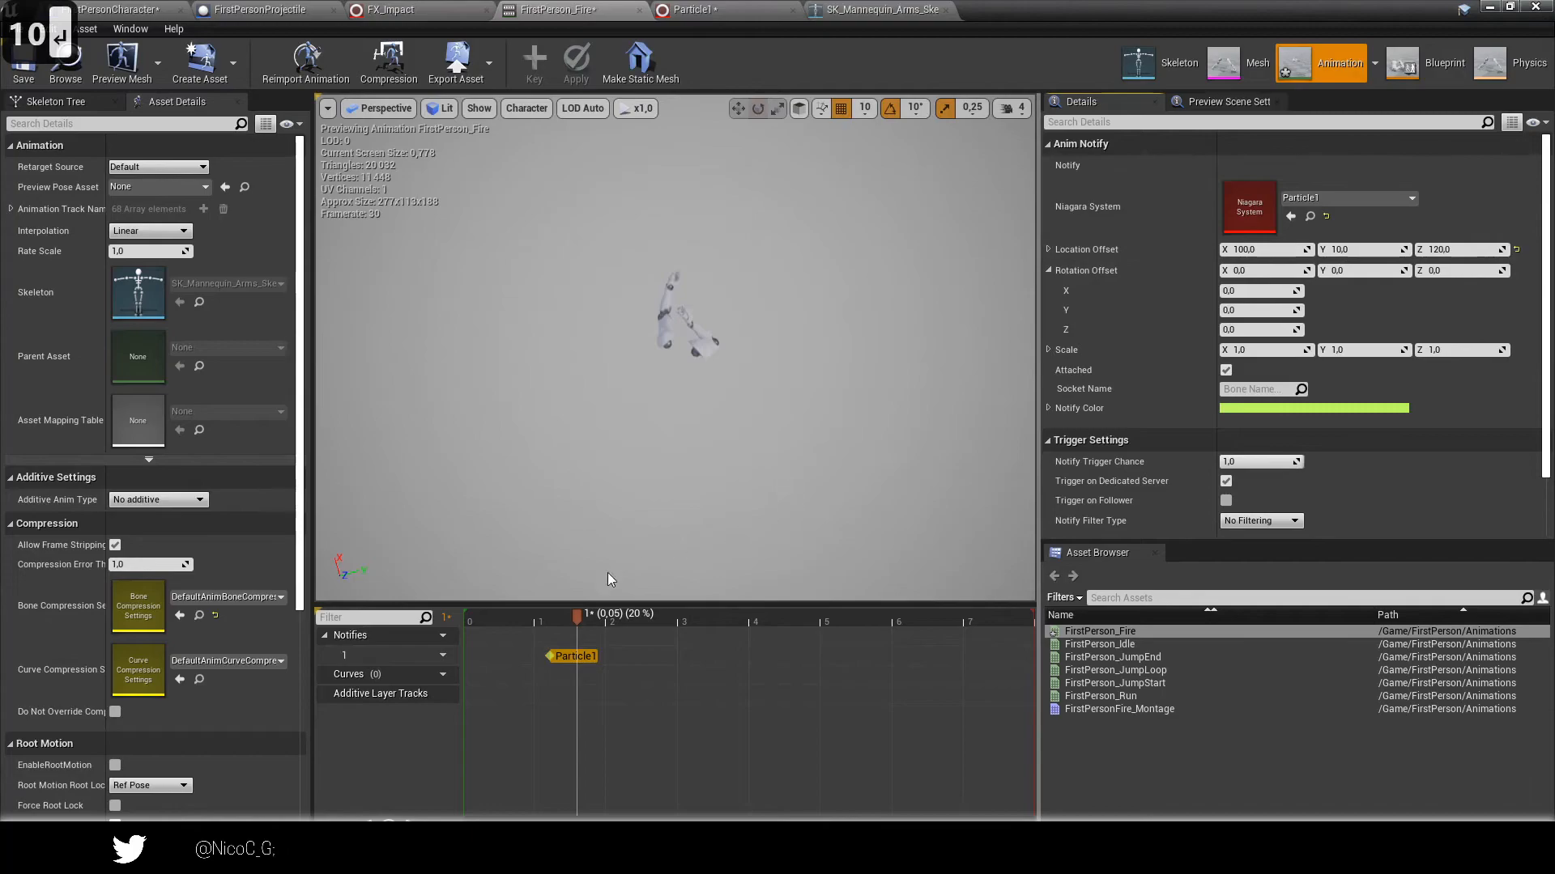
mouse_move(574, 620)
mouse_down()
mouse_move(528, 617)
mouse_move(558, 608)
mouse_up()
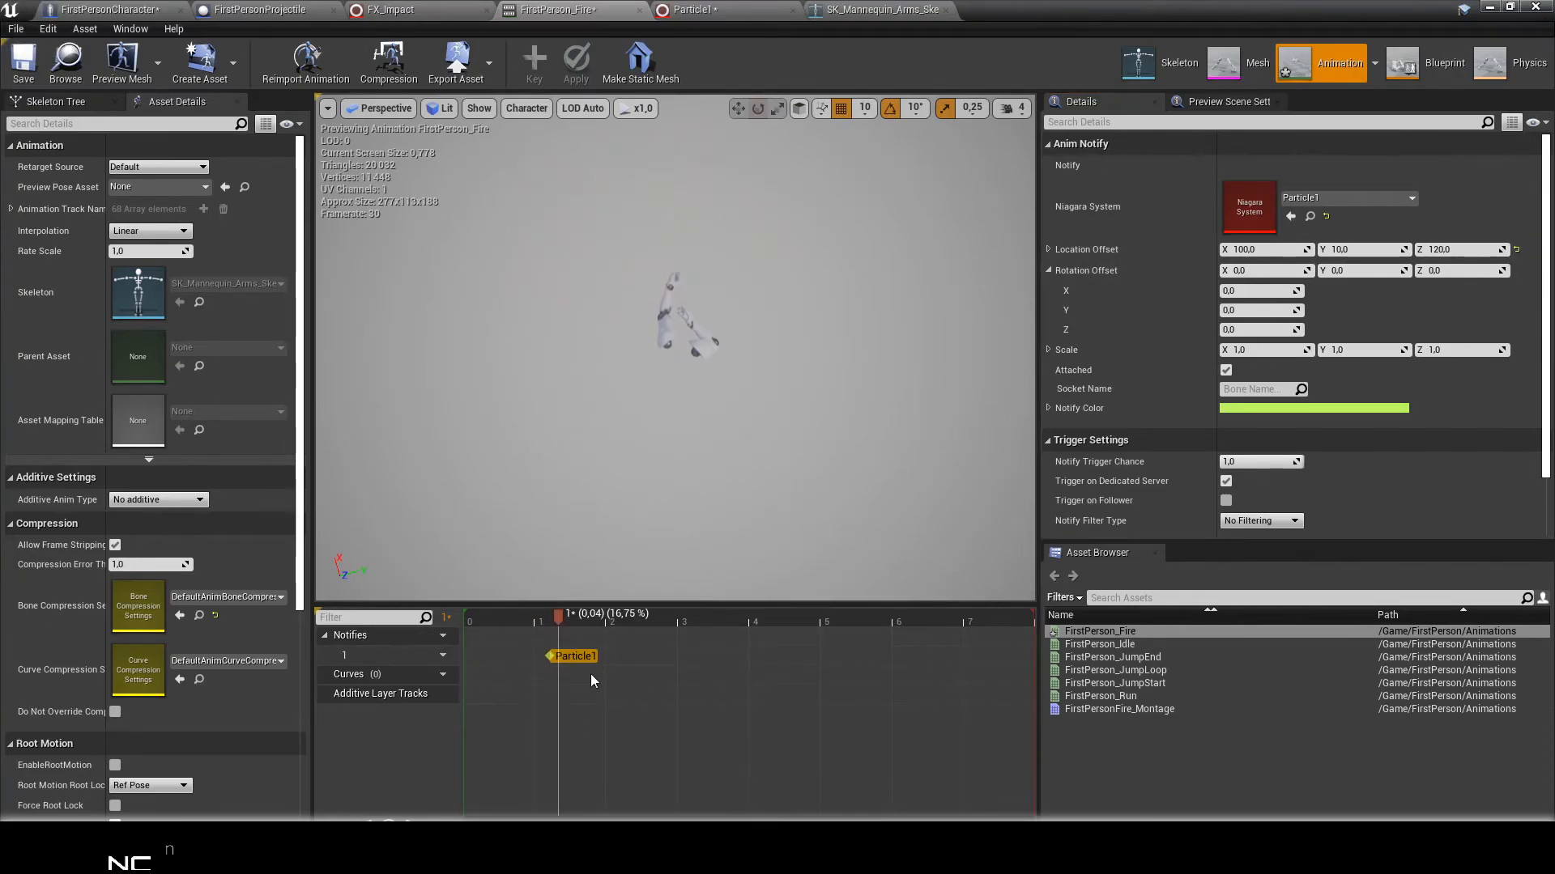
Inspect the Mesh2P, FP_Gun and Sphere components in the FirstPersonCharacter blueprint, then return to the FirstPerson_Fire animation.
click(106, 9)
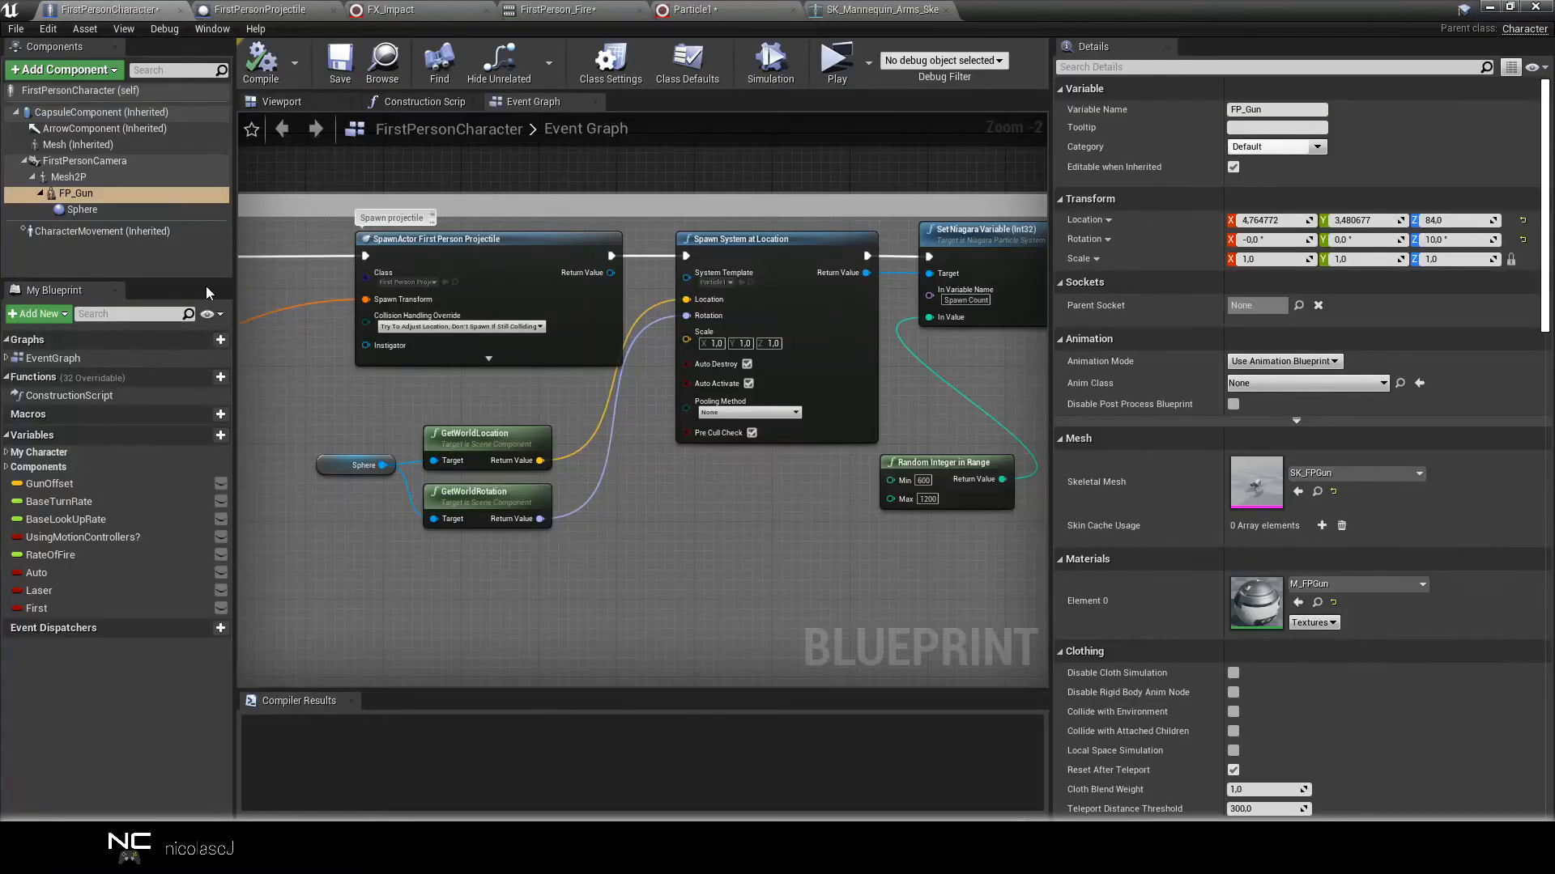
click(79, 180)
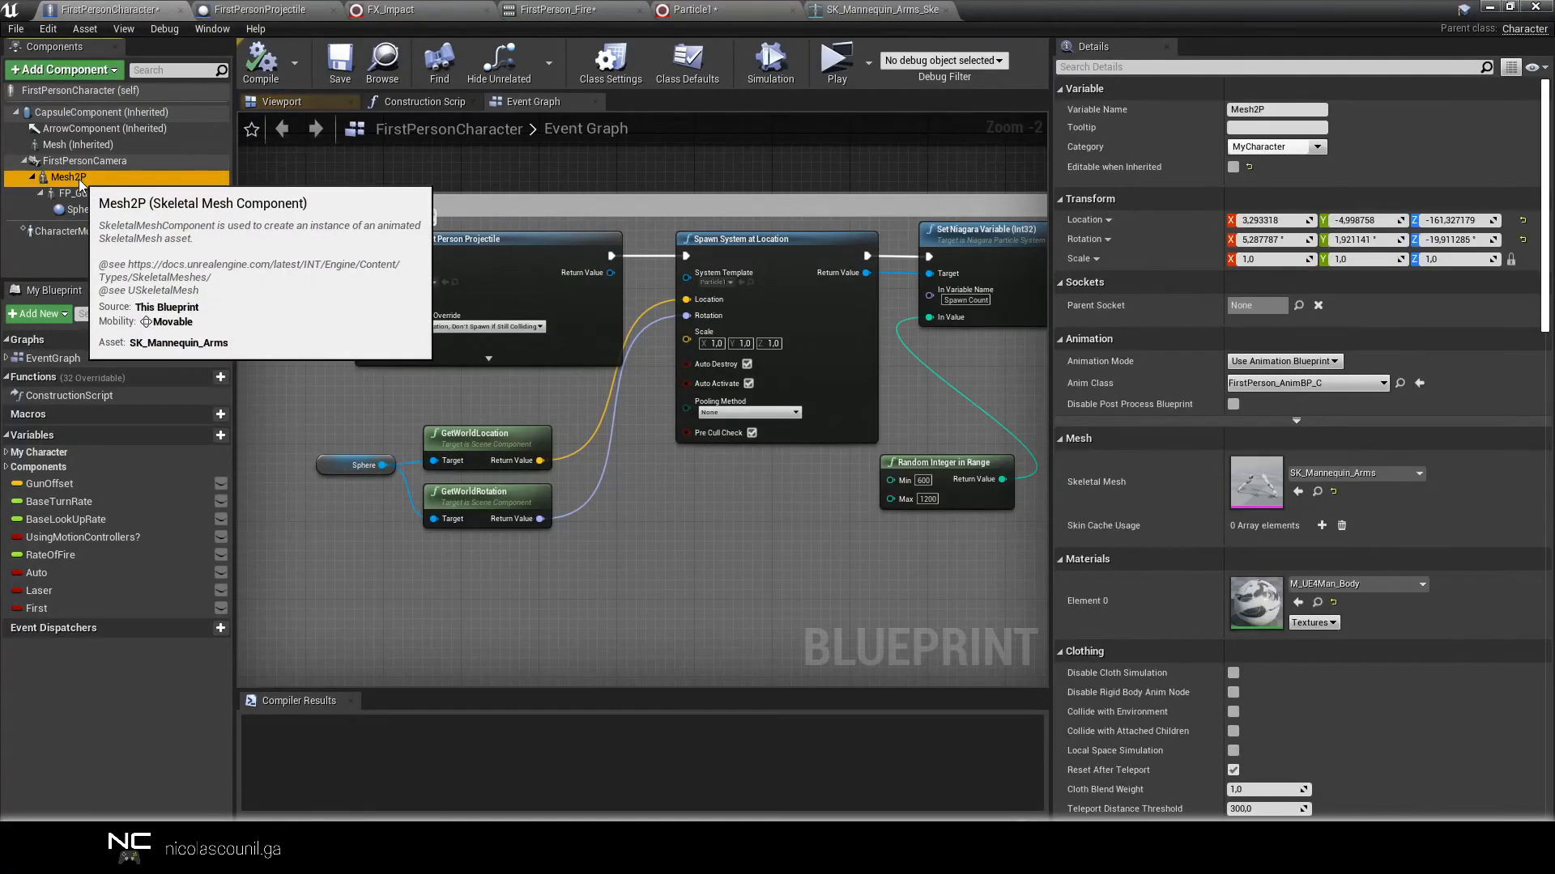
click(79, 194)
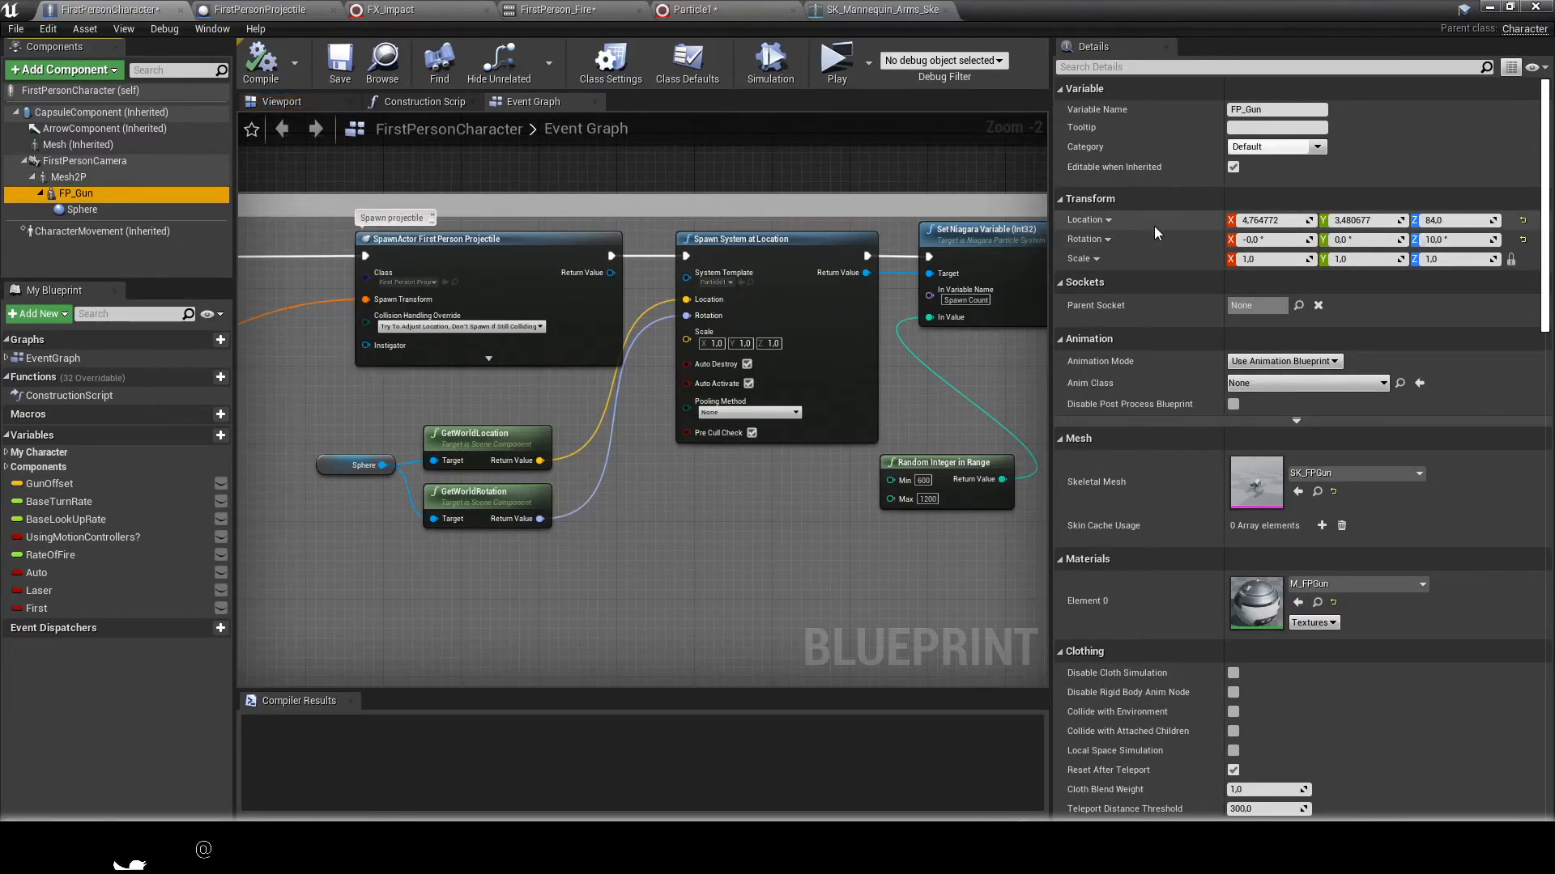
click(82, 210)
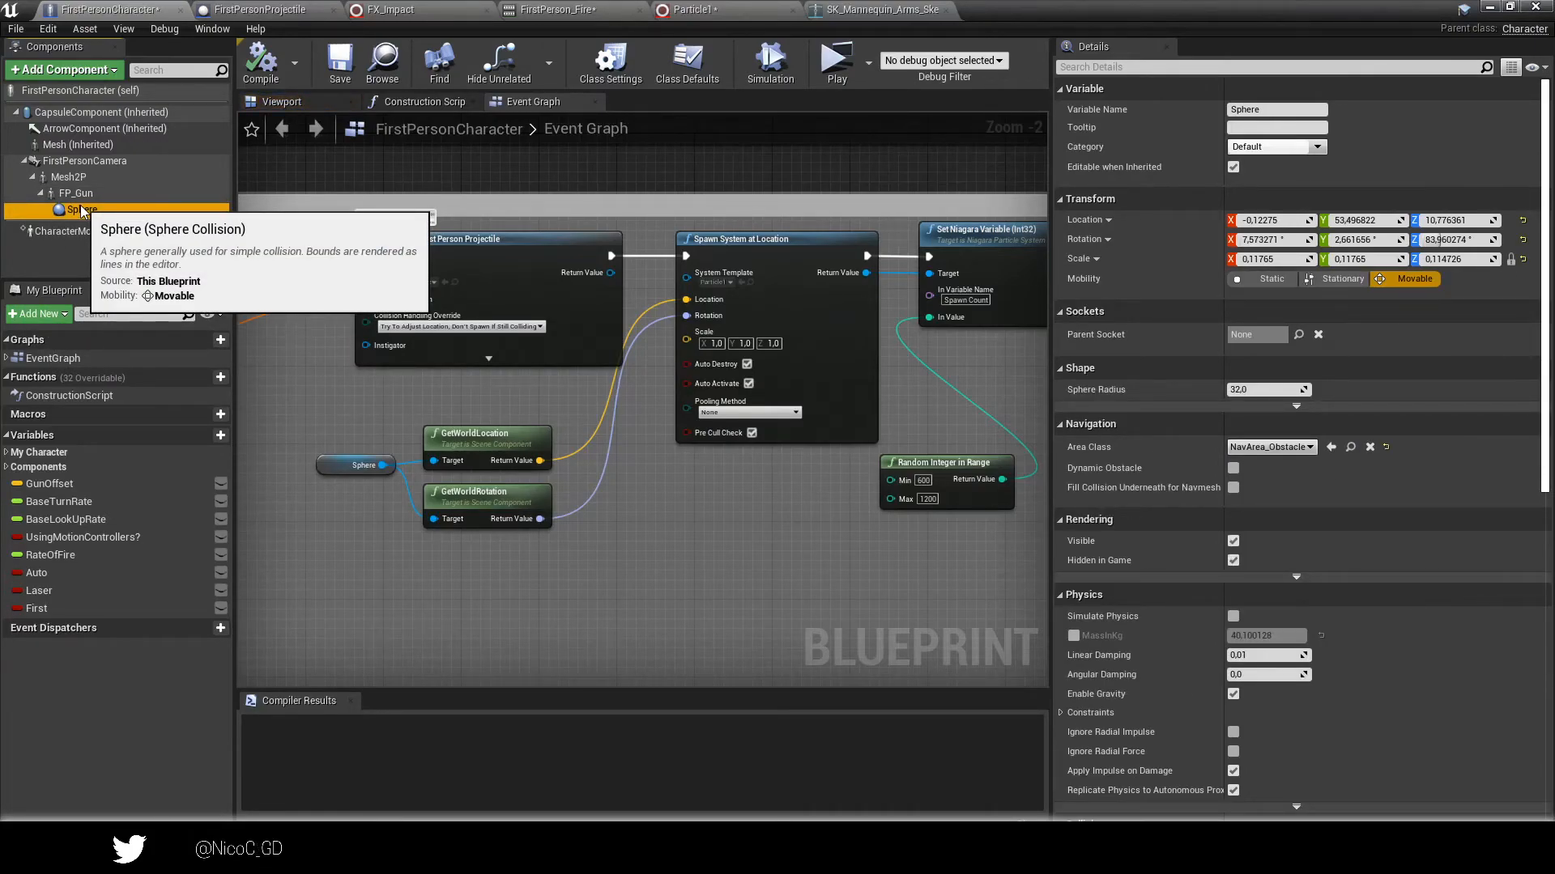
click(71, 177)
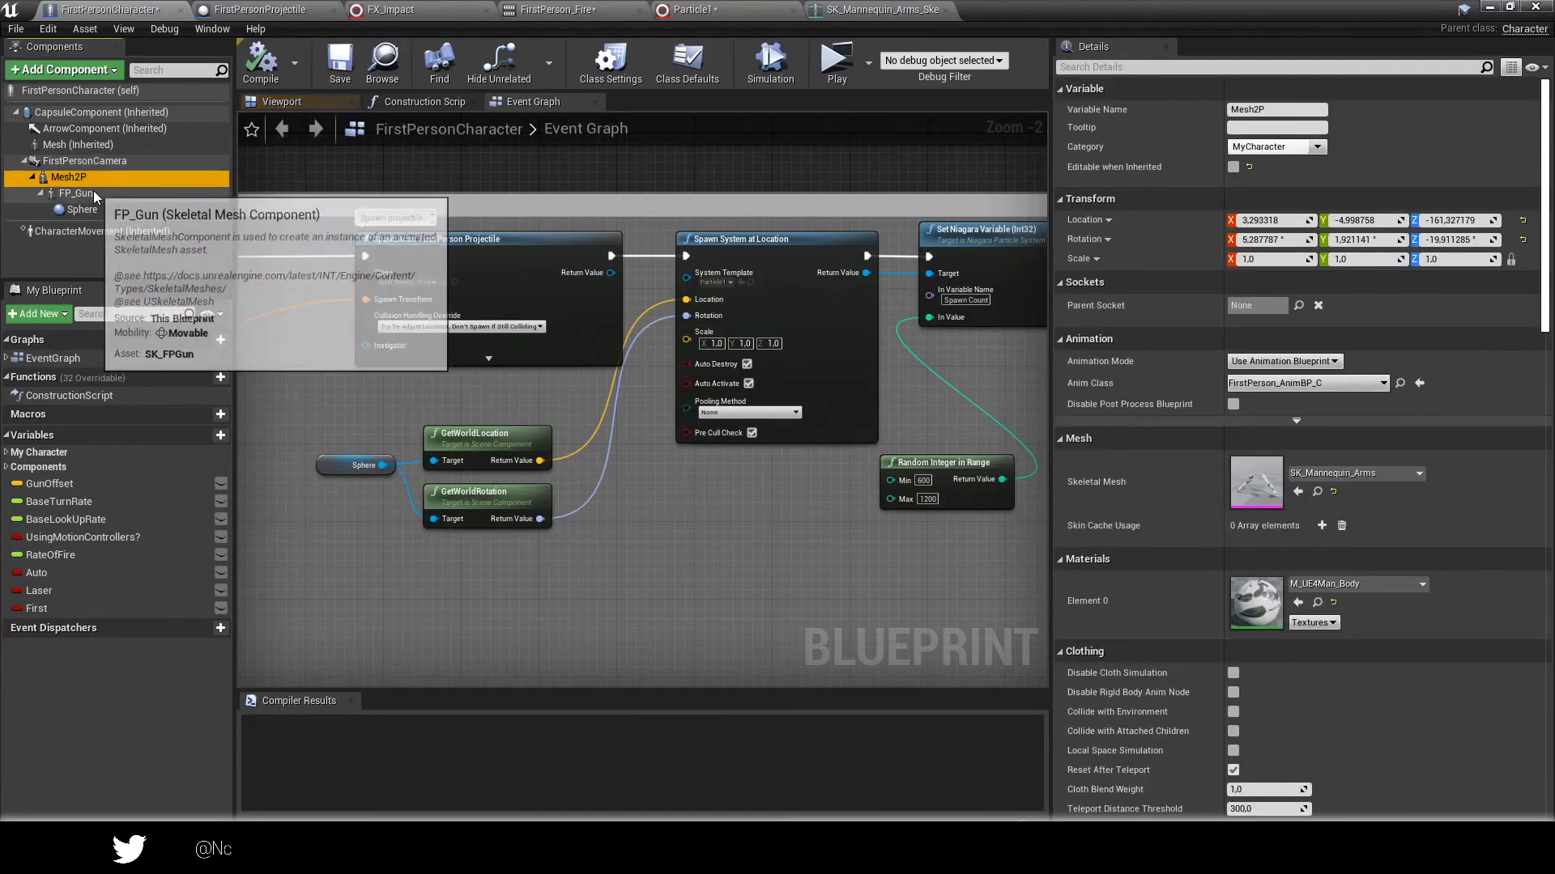
click(894, 8)
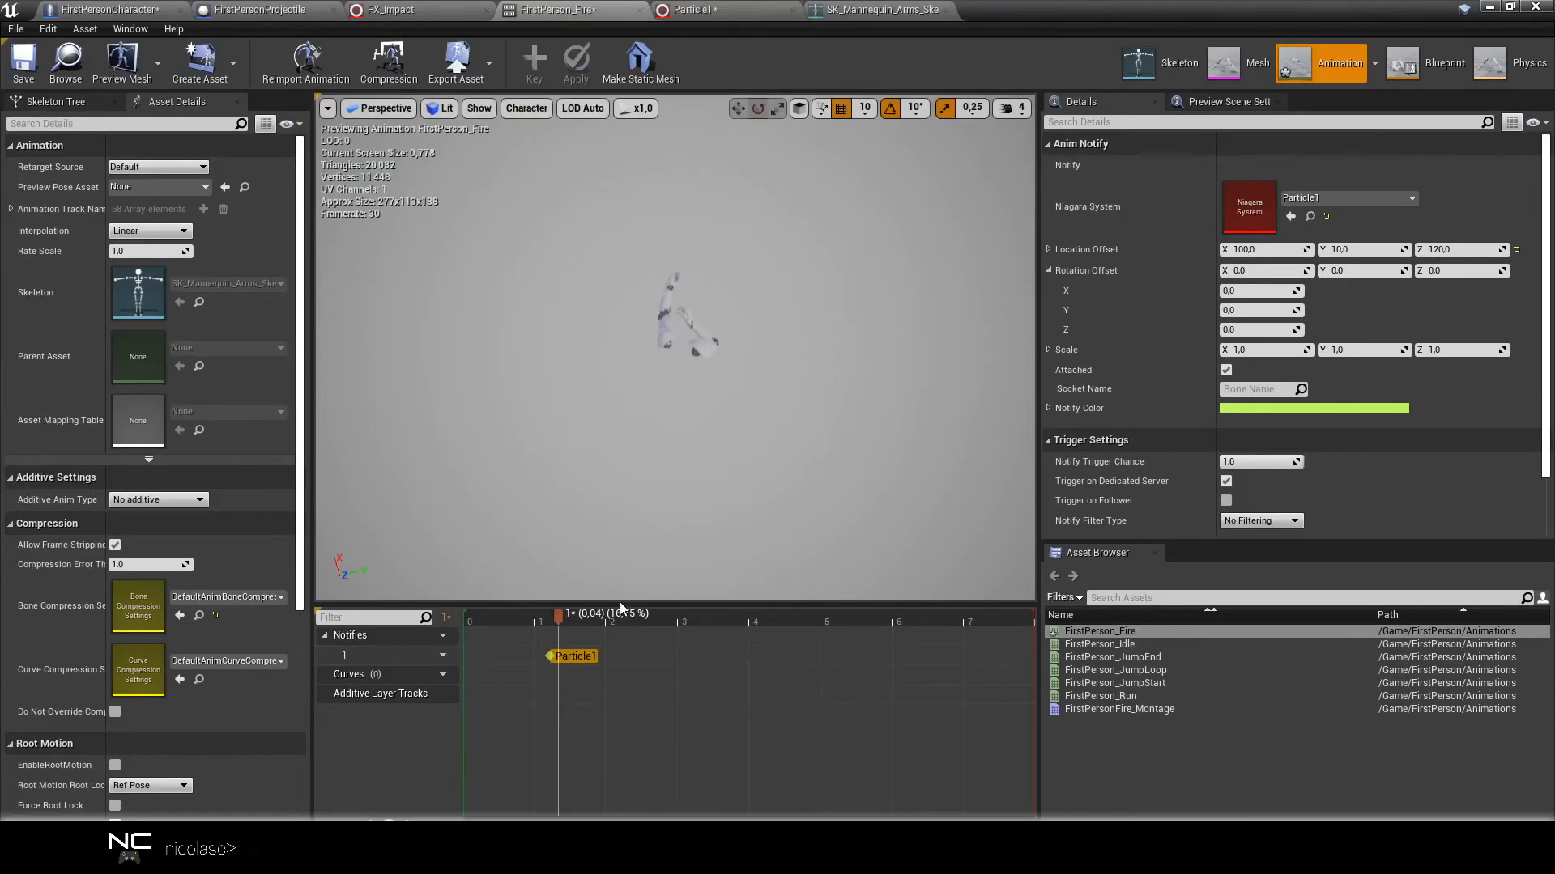
Delete the Particle1 notify from the FirstPerson_Fire animation and save all assets.
drag(560, 621, 499, 683)
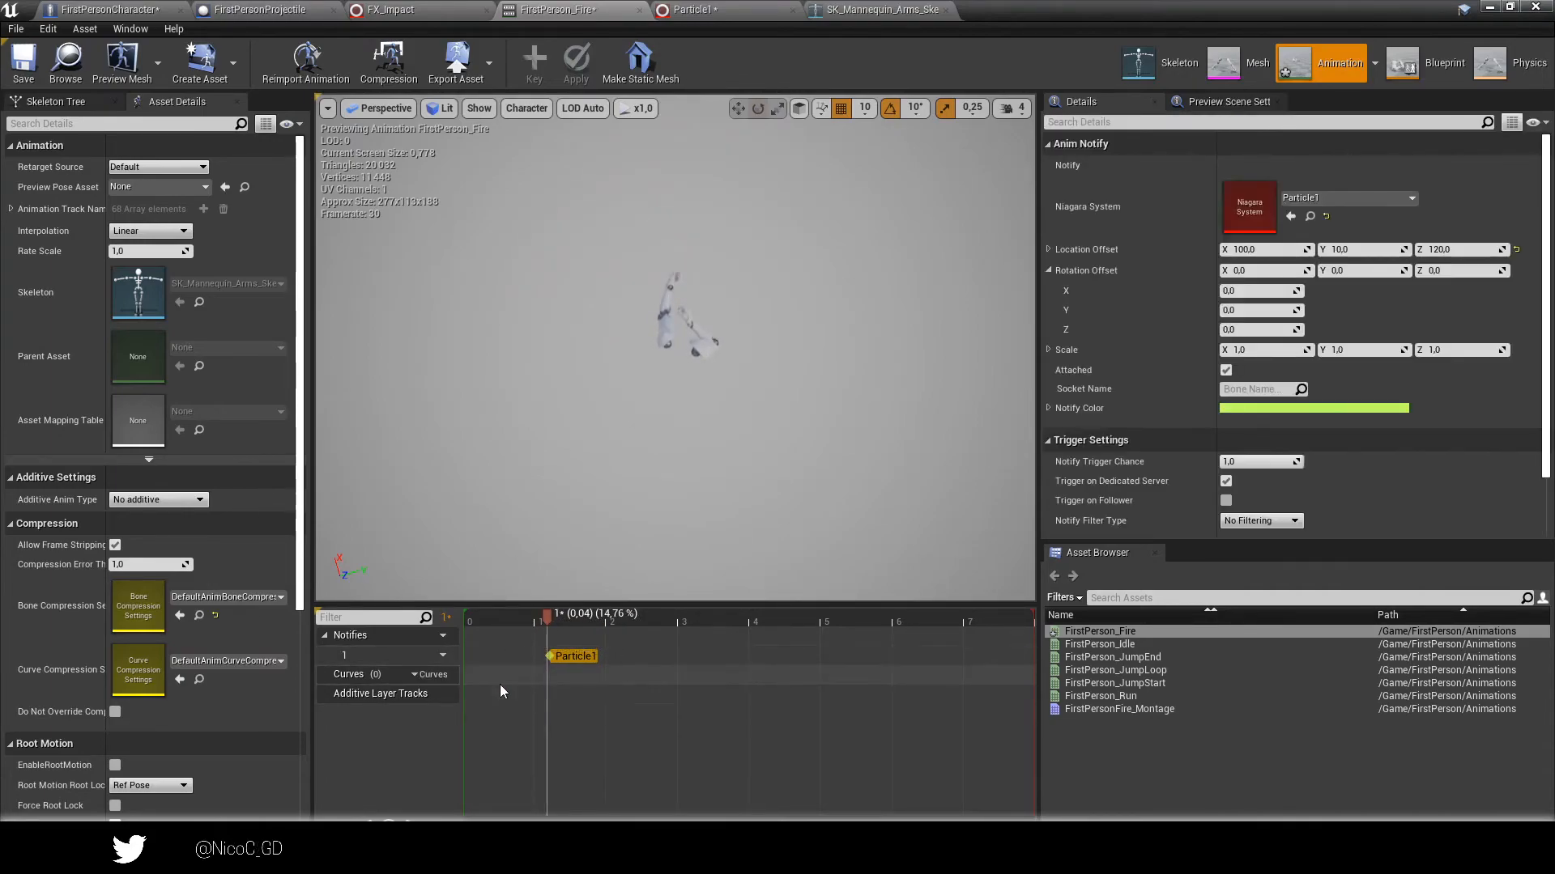
key(Delete)
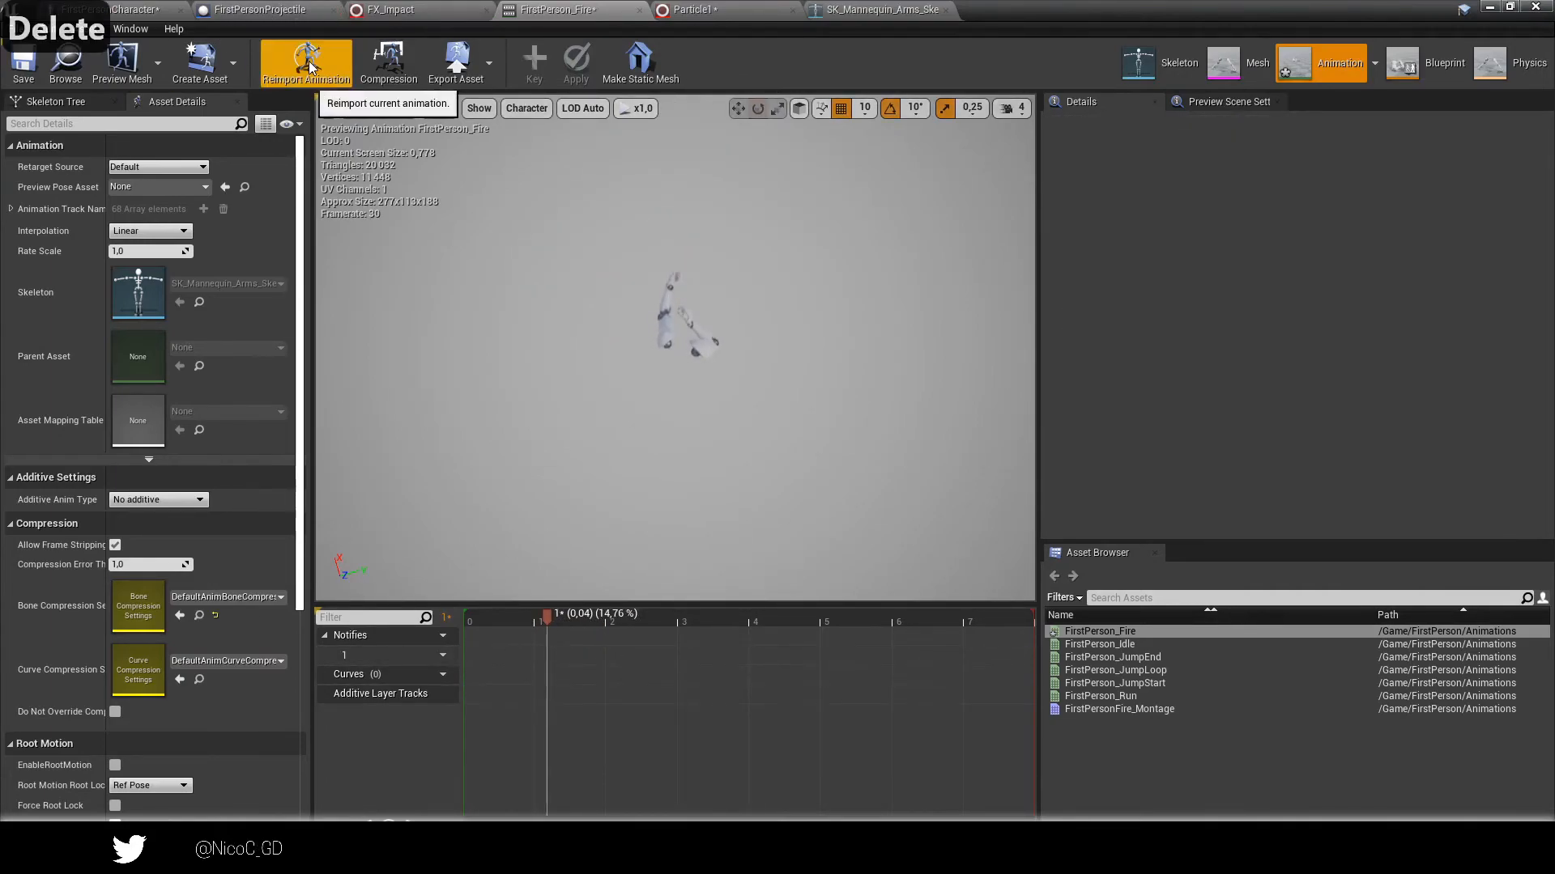
key(ctrl+shift+s)
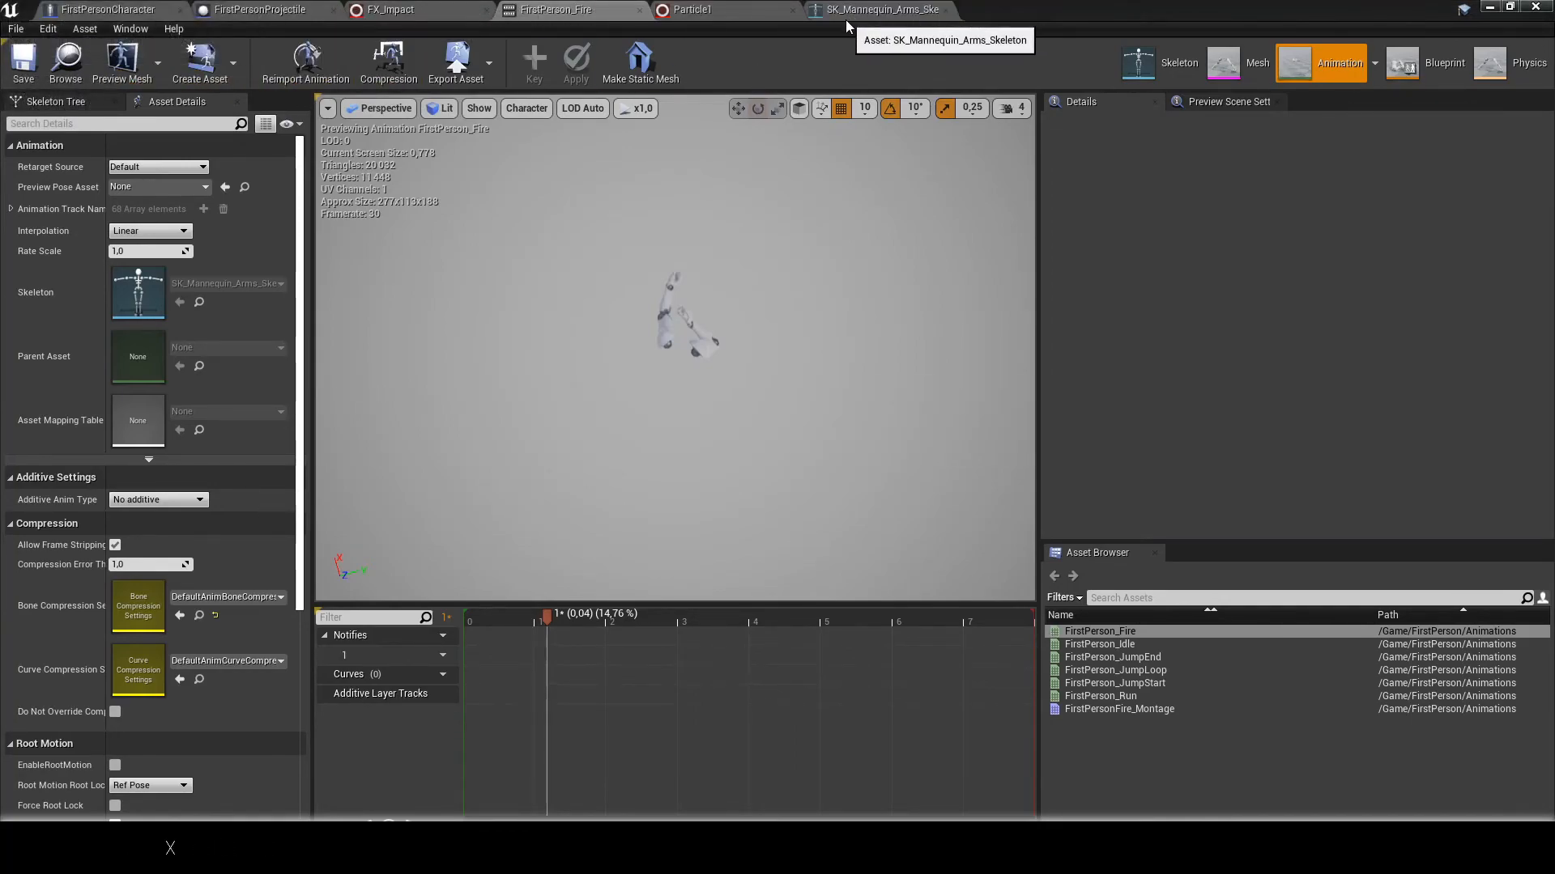
Add a Niagara Particle System component under the Sphere component in the FirstPersonCharacter blueprint.
click(127, 14)
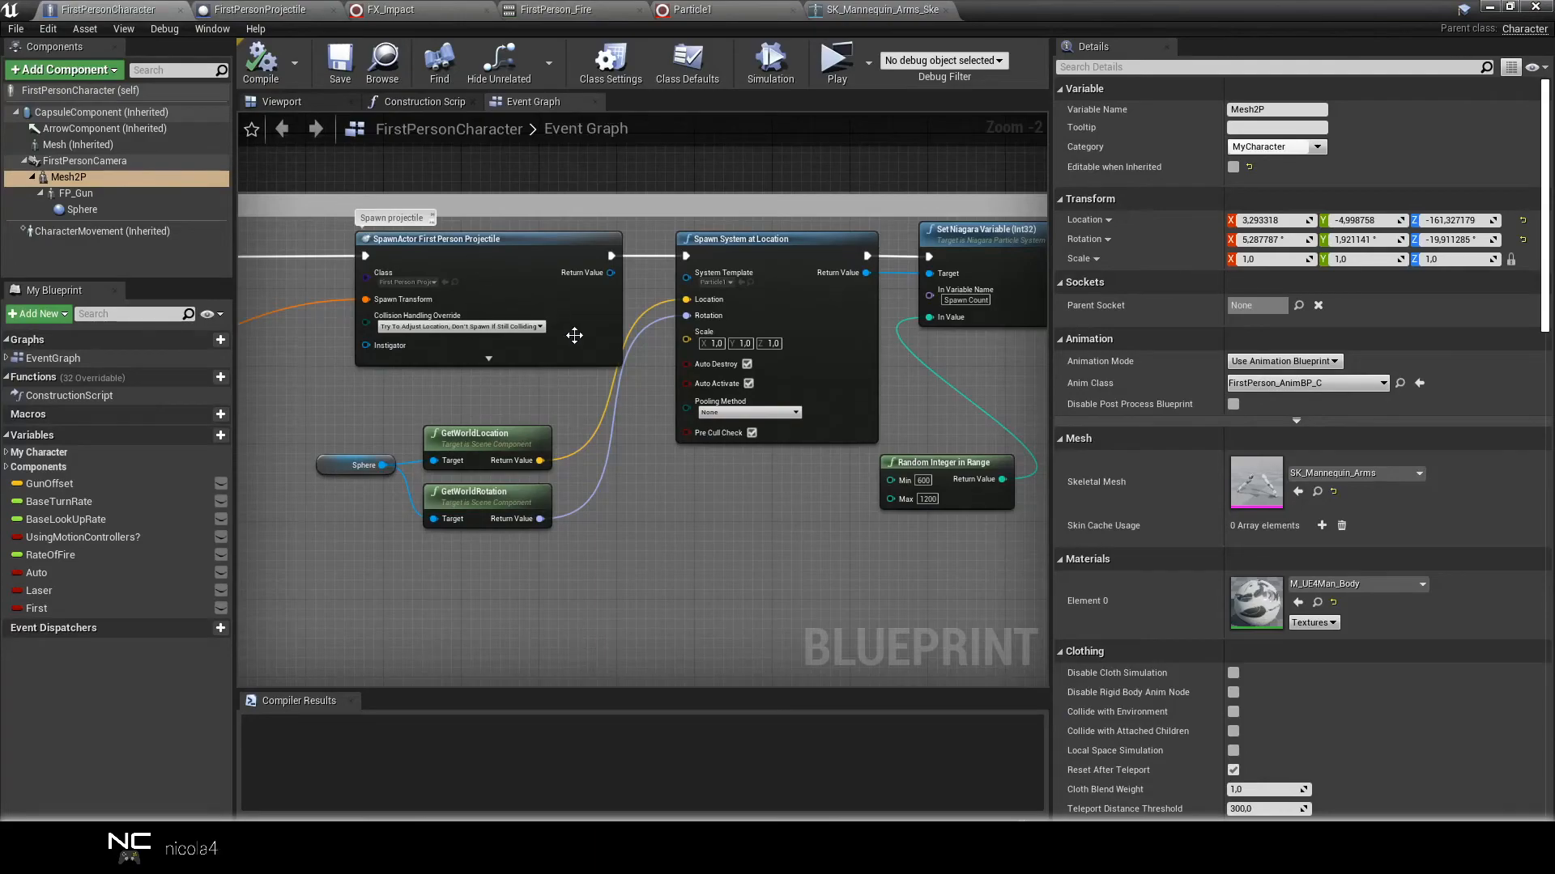
click(304, 102)
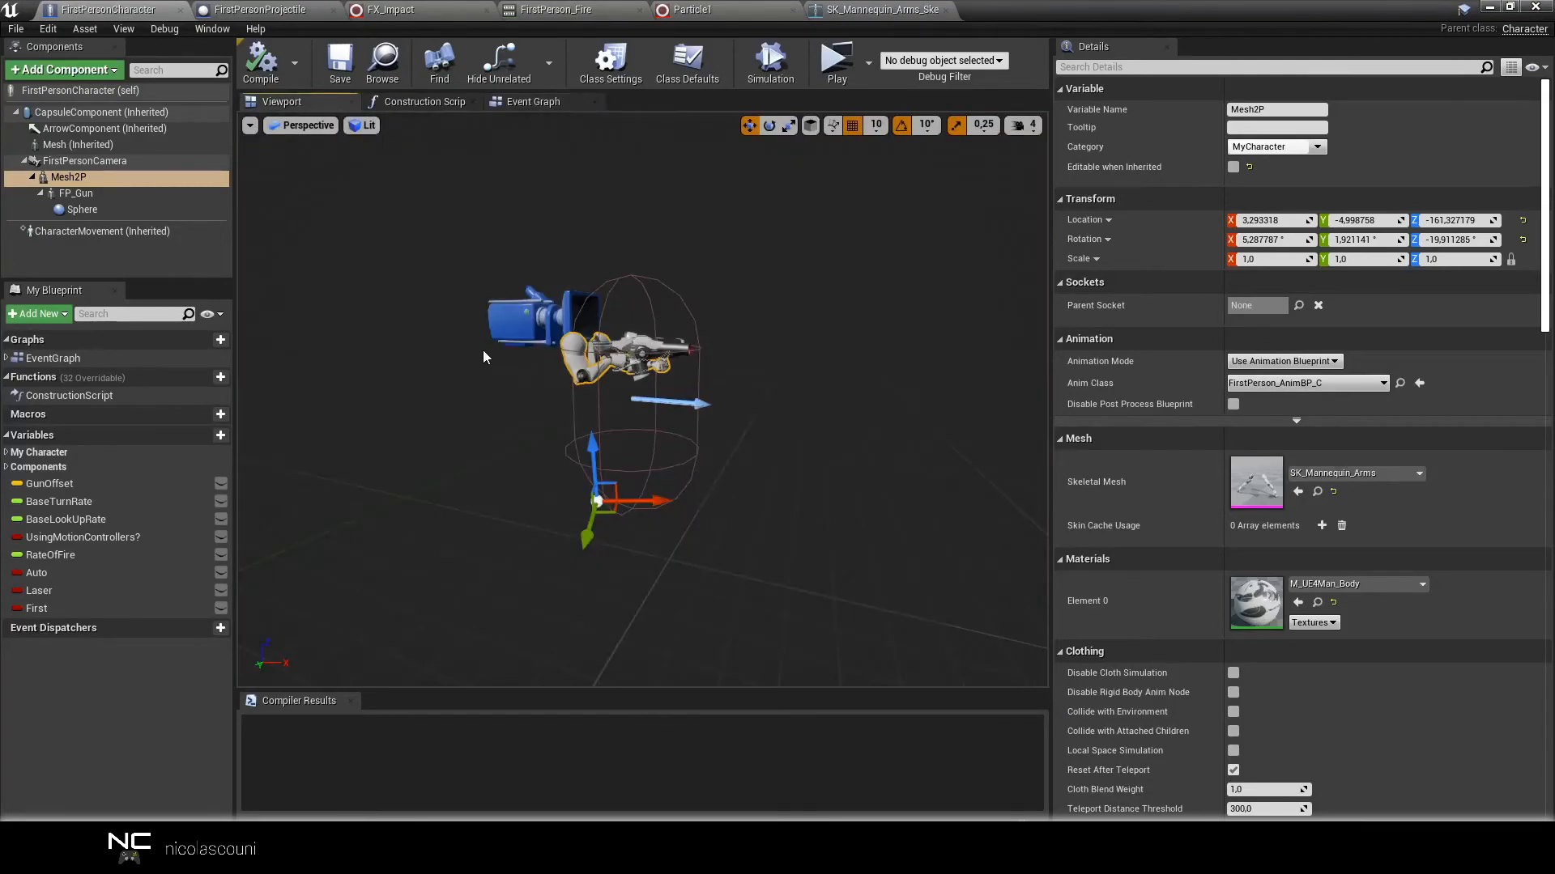
click(114, 210)
click(87, 72)
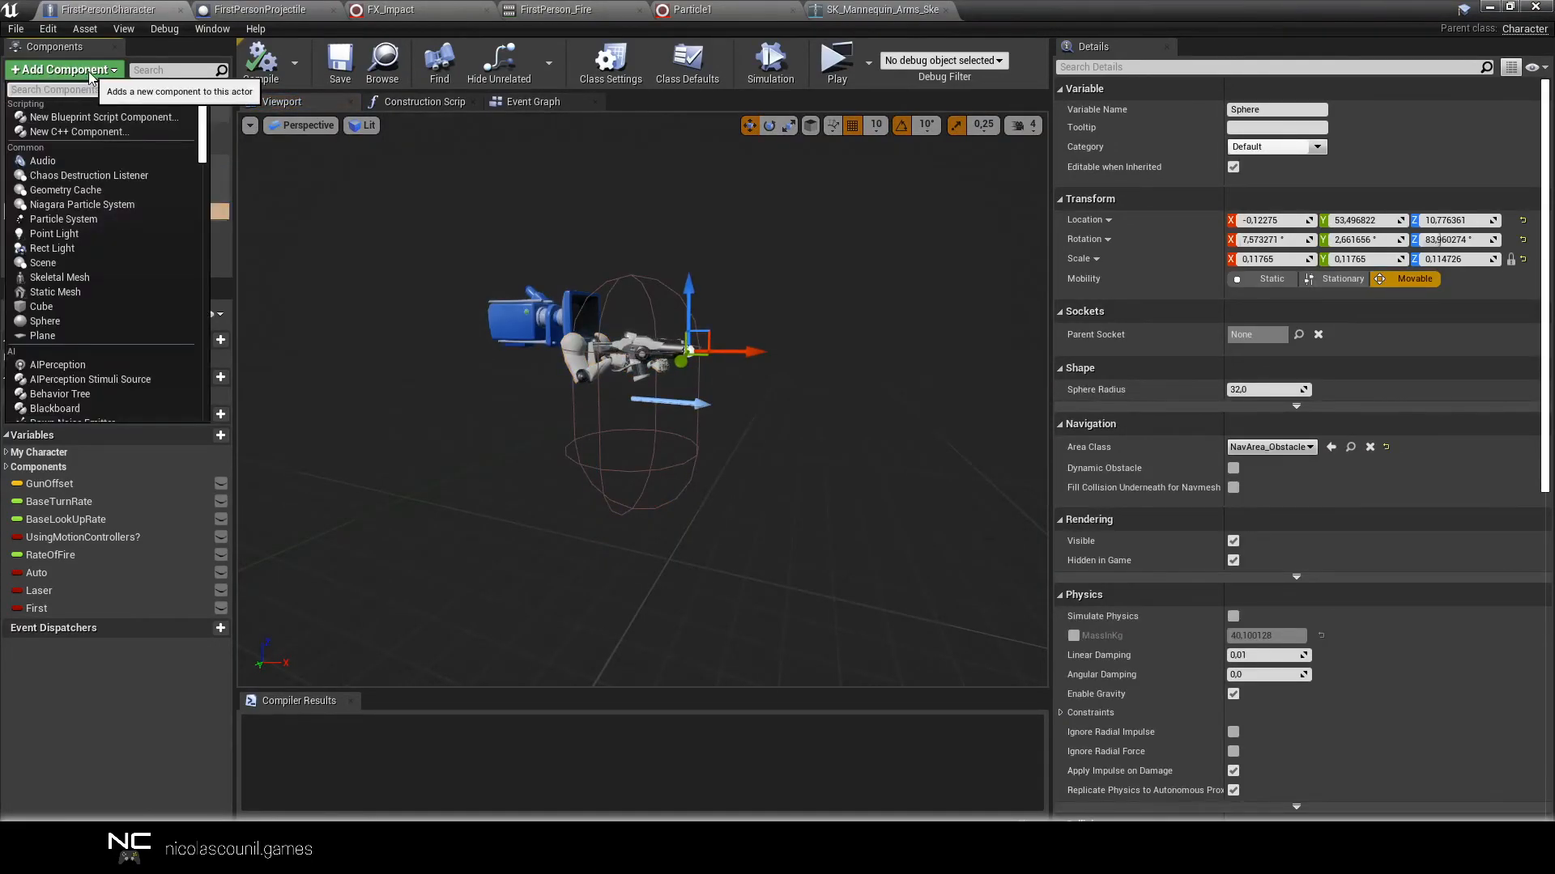
text(nia)
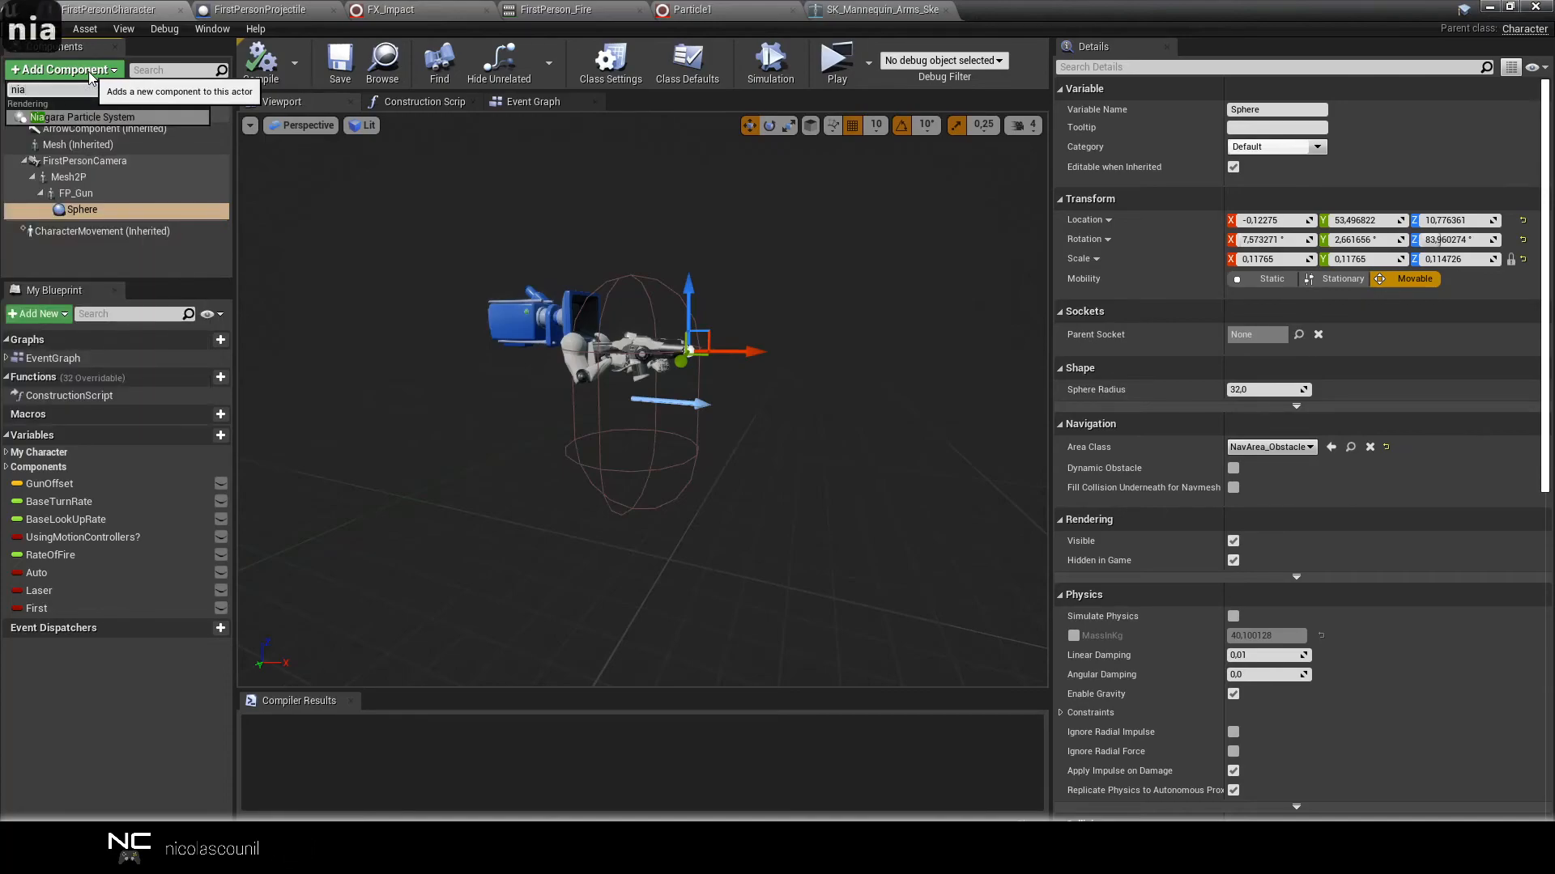
click(76, 118)
key(Return)
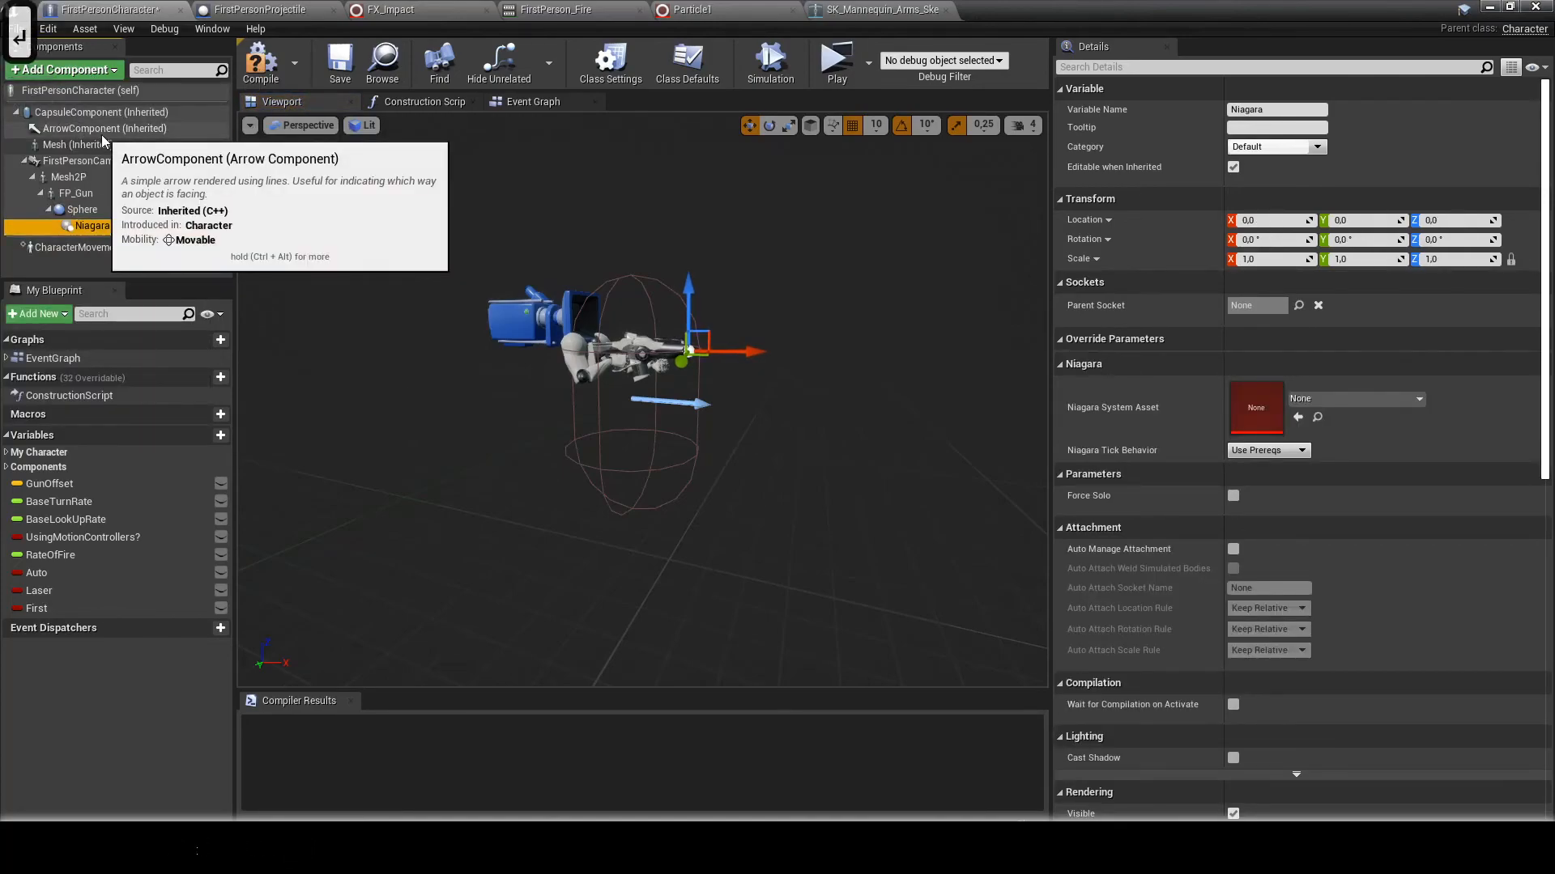
Assign Particle1 as the Niagara component's system asset and compile the blueprint.
click(1319, 400)
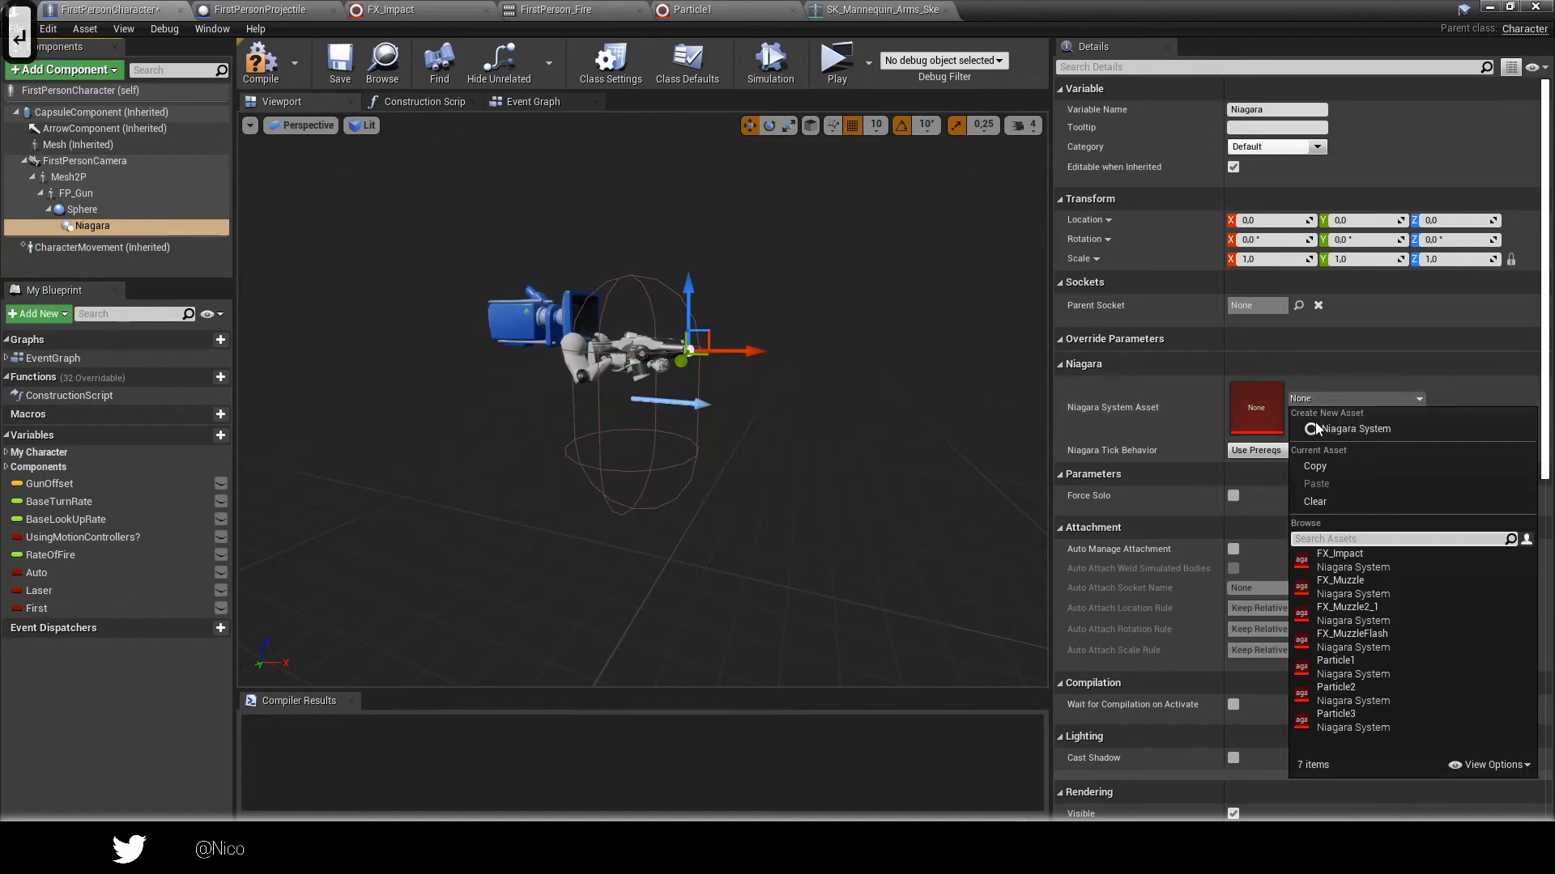
click(1358, 663)
drag(769, 409, 429, 404)
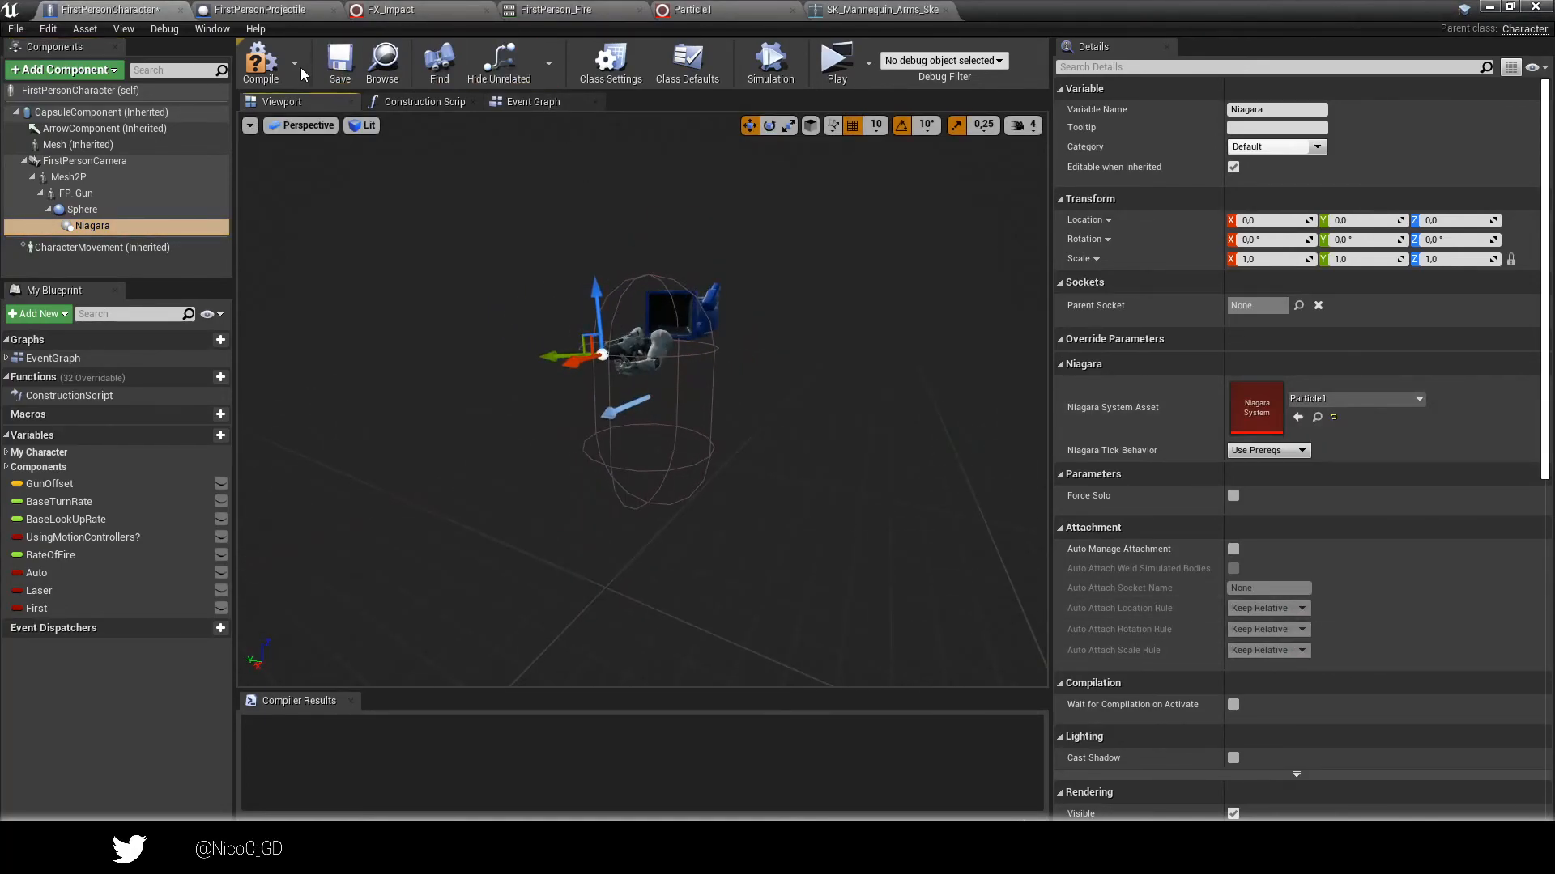
click(260, 62)
Toggle the blueprint viewport simulation on and off repeatedly to preview Particle1 at the gun.
click(765, 63)
click(765, 63)
click(766, 63)
click(765, 64)
click(764, 65)
click(764, 65)
click(764, 65)
click(764, 64)
click(764, 65)
click(764, 65)
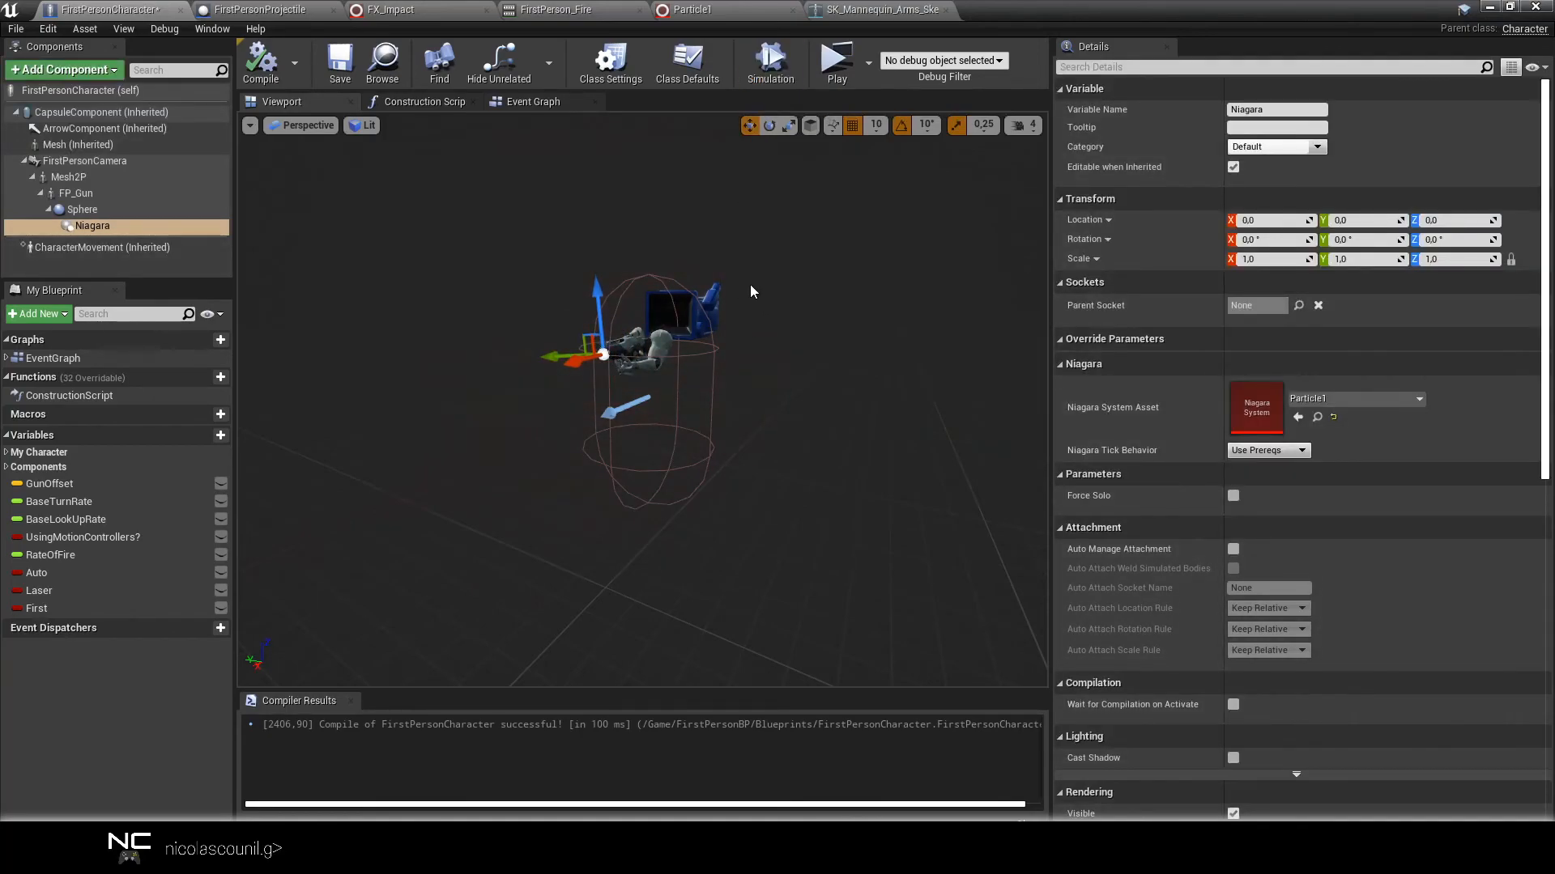
Set the position grid snap to 1 and move the Niagara component along X to about 93.5, in front of the gun.
scroll(721, 281, up, 2)
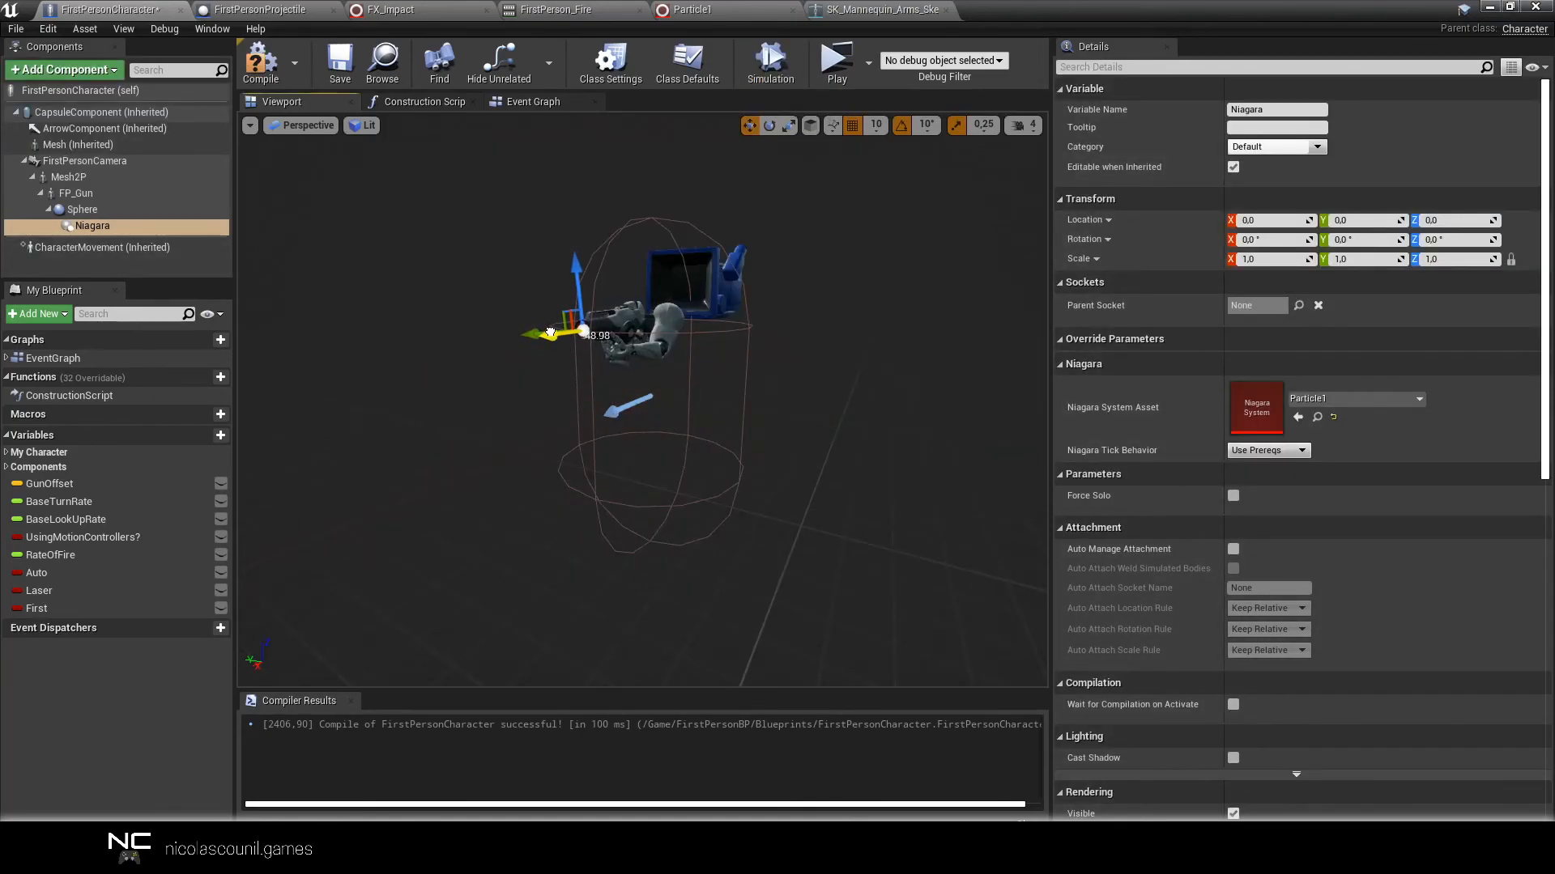
drag(531, 333, 518, 336)
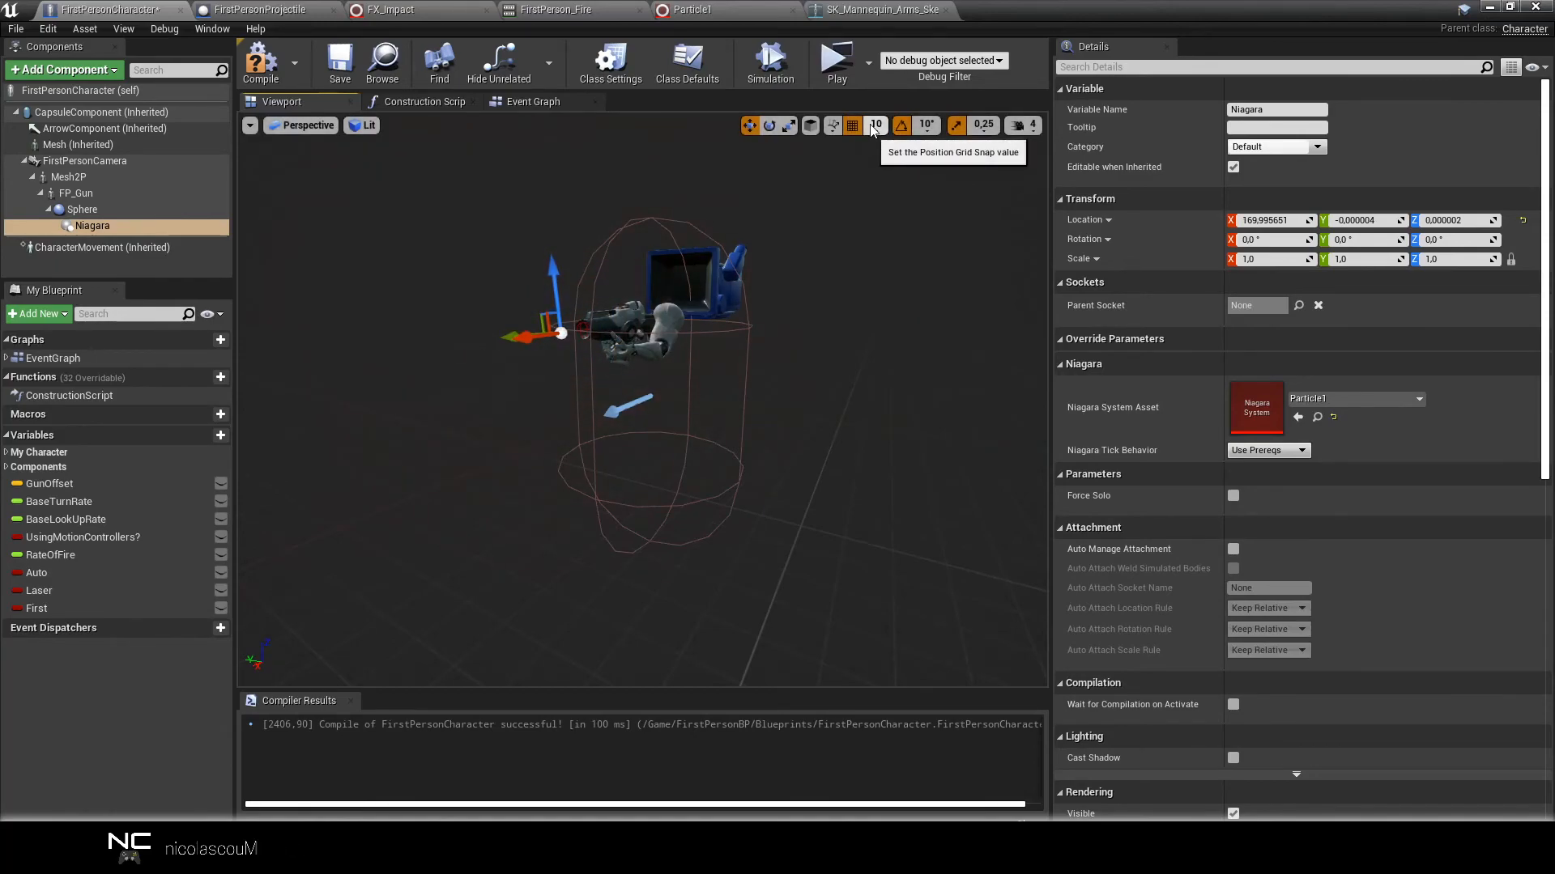
click(876, 127)
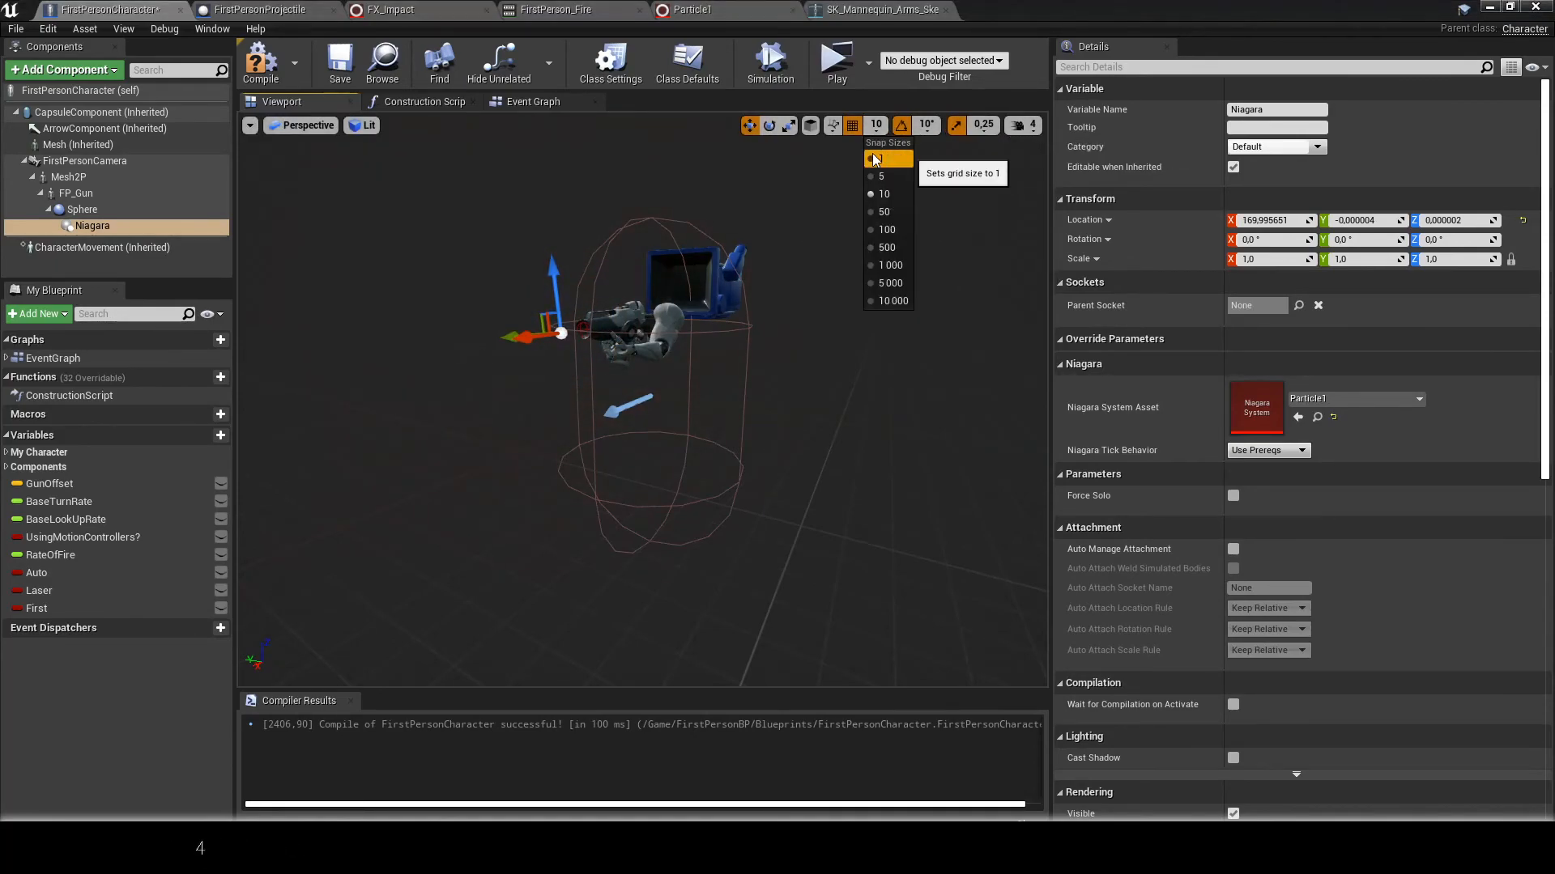
click(881, 158)
drag(542, 335, 545, 337)
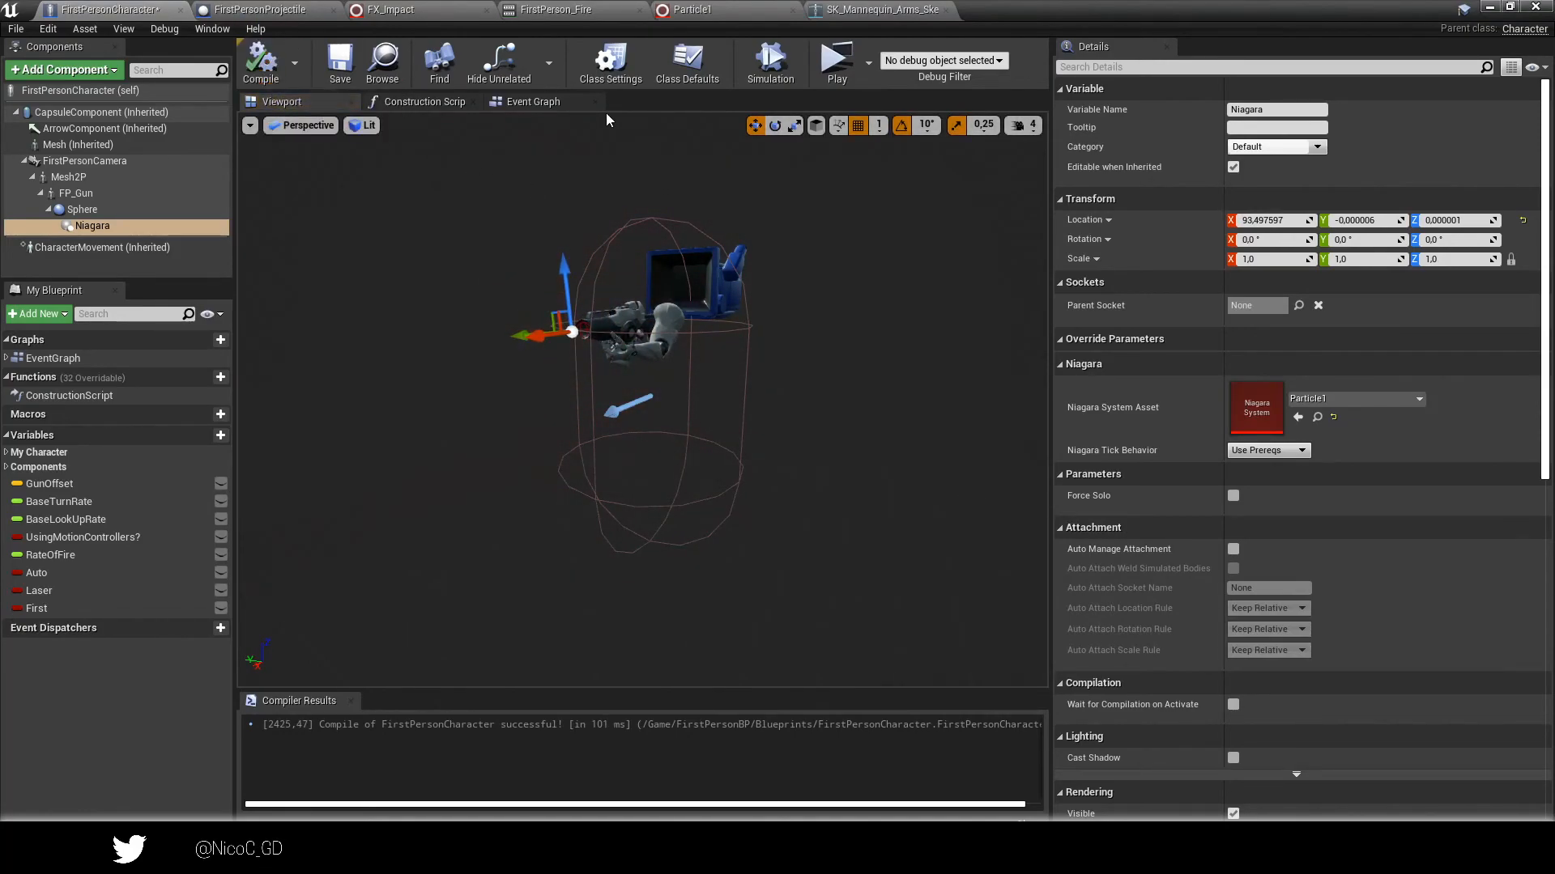
Disable Auto Activate on the Niagara component and compile the blueprint.
click(566, 103)
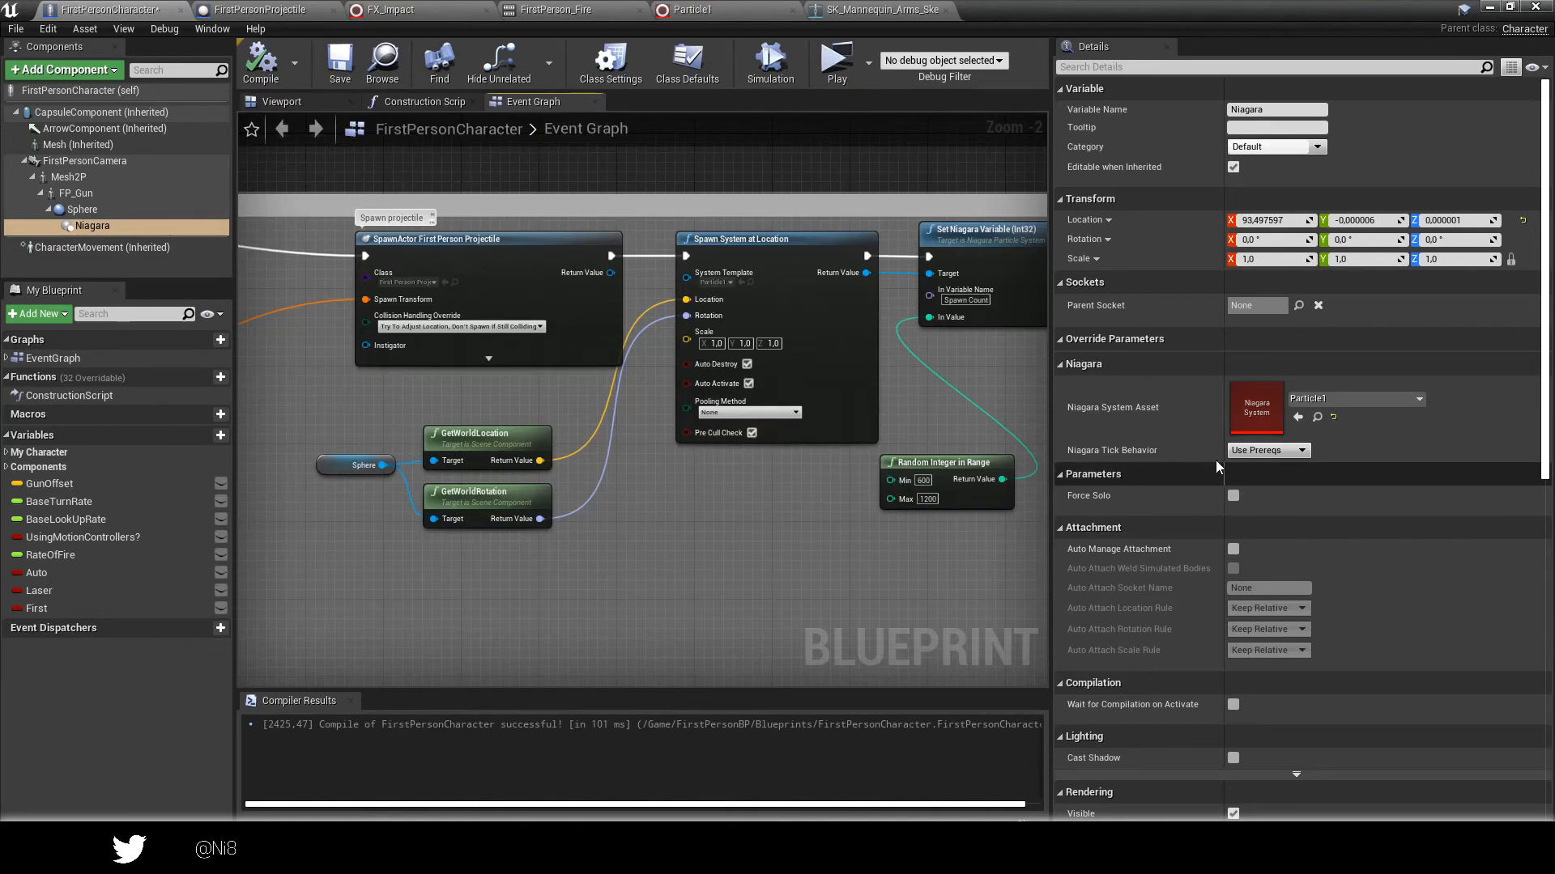
scroll(1189, 419, down, 5)
scroll(1189, 428, down, 2)
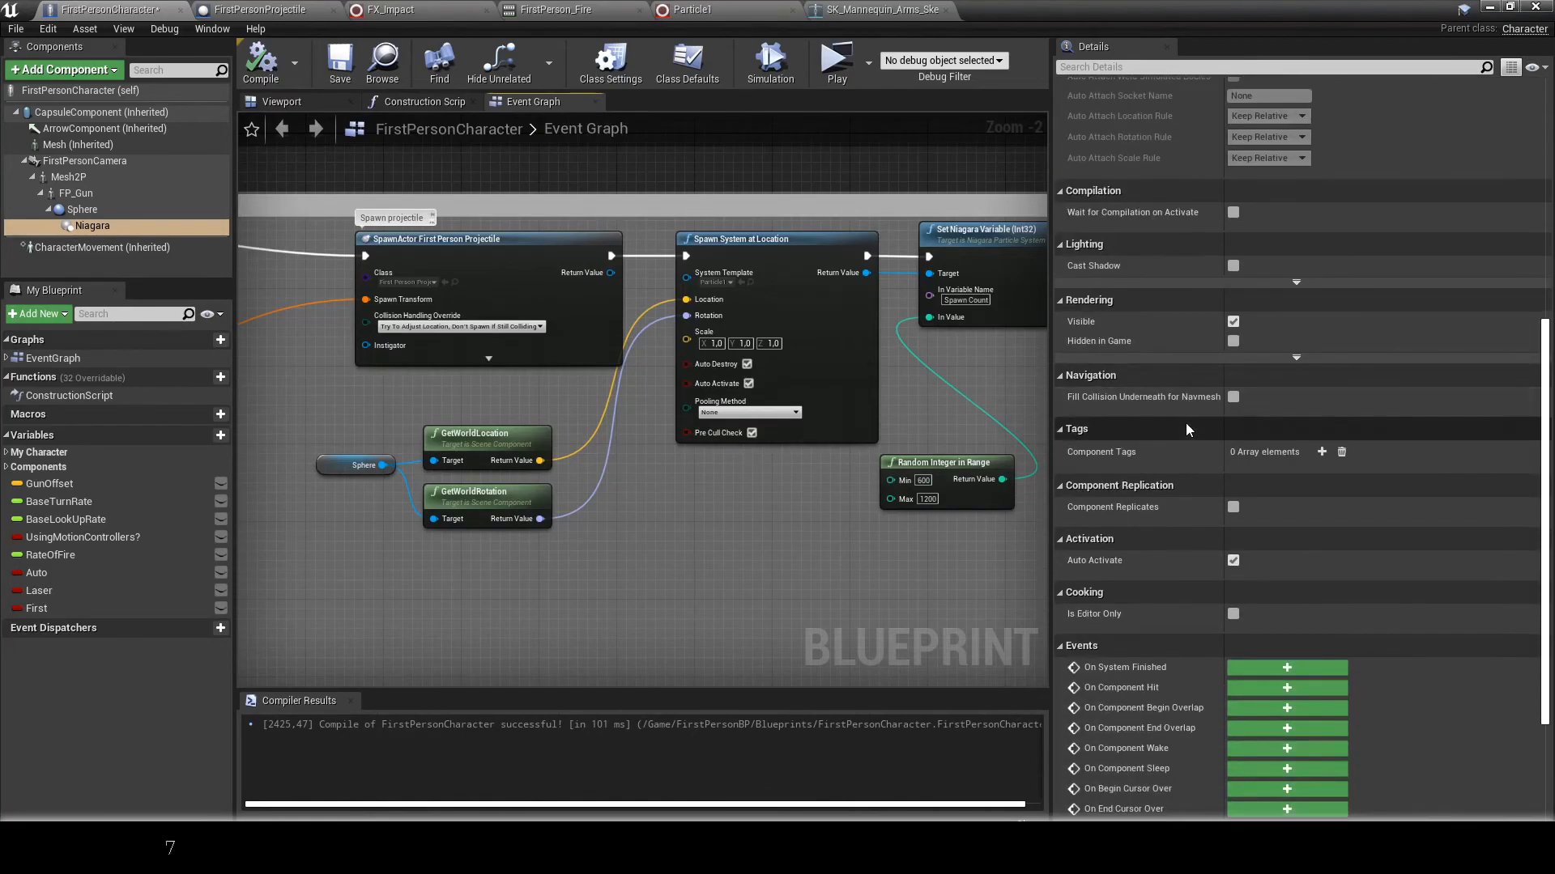
scroll(1184, 424, down, 2)
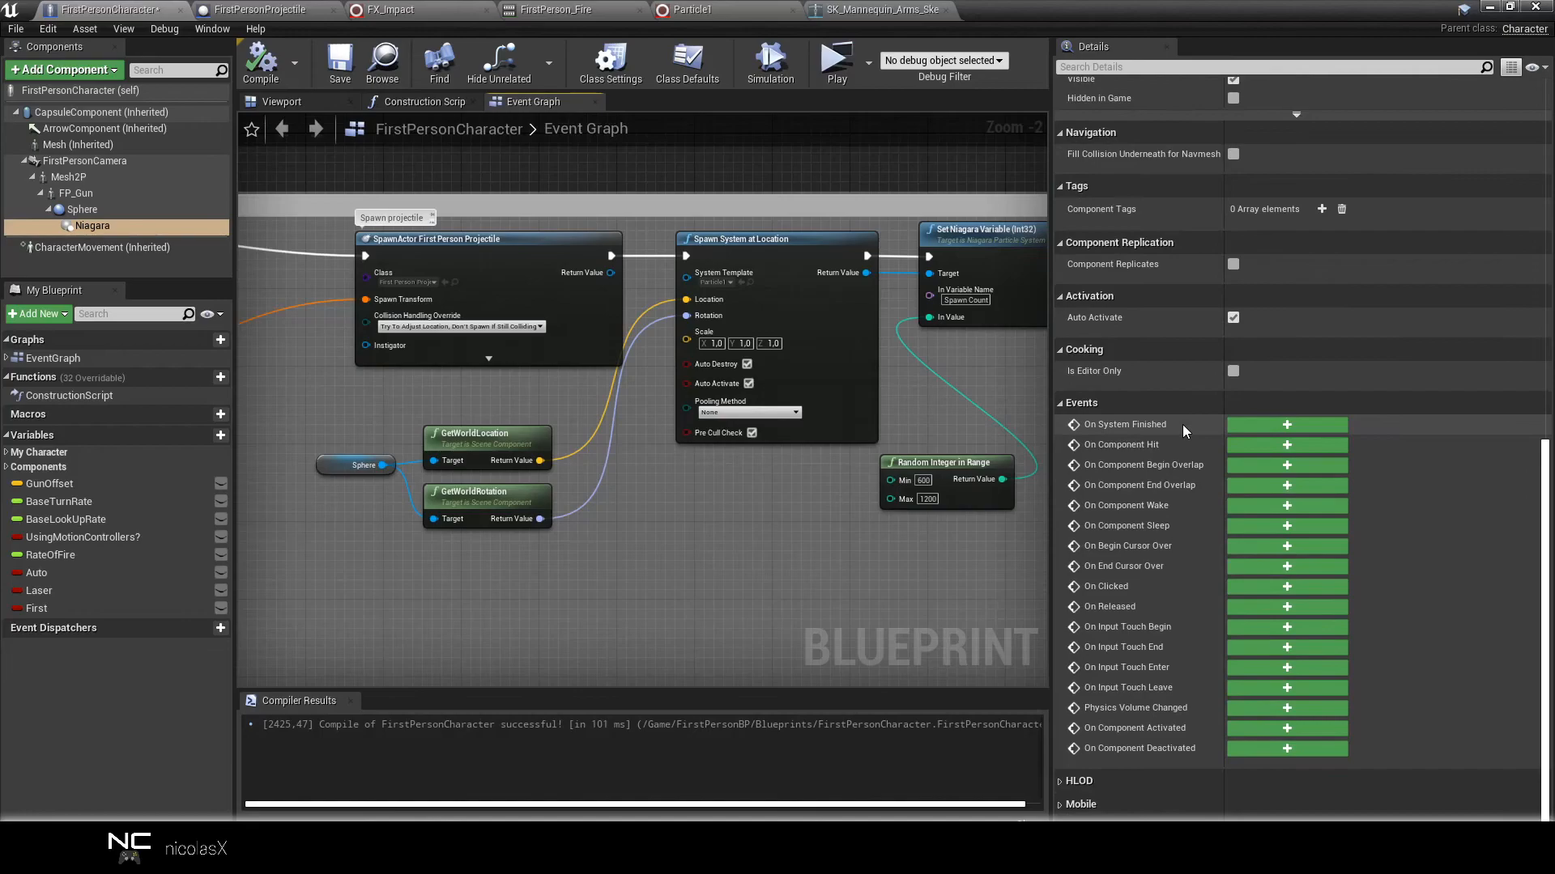
click(1232, 421)
click(271, 86)
Delete the Sphere, GetWorldLocation, GetWorldRotation and Spawn System at Location nodes from the Event Graph.
right_drag(459, 181, 392, 243)
scroll(703, 223, down, 3)
right_drag(829, 359, 725, 407)
scroll(600, 381, up, 2)
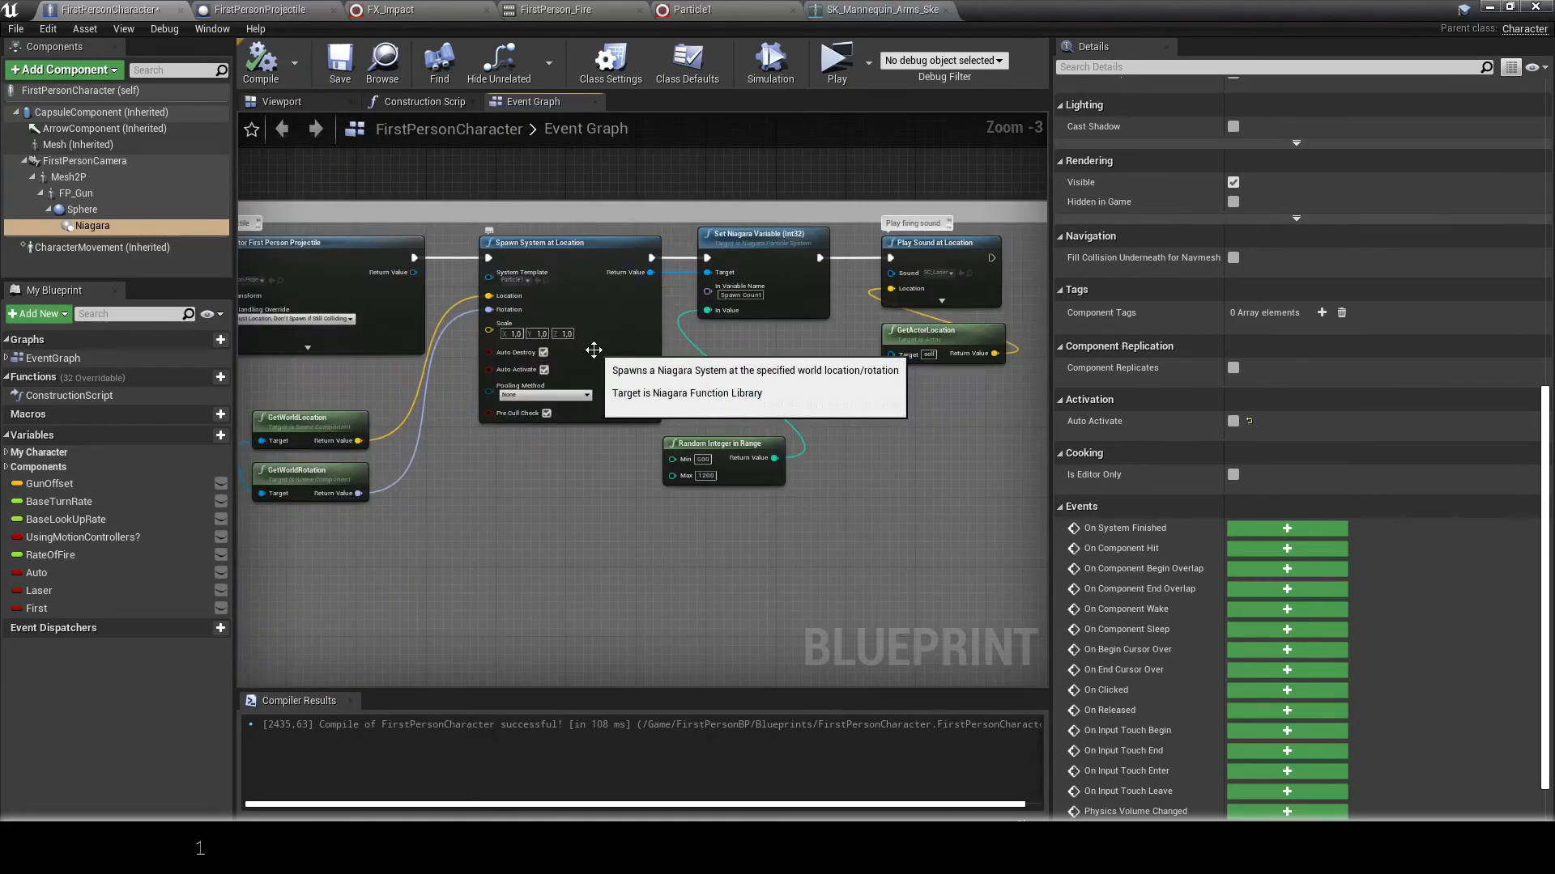
right_drag(295, 433, 439, 442)
scroll(439, 442, up, 1)
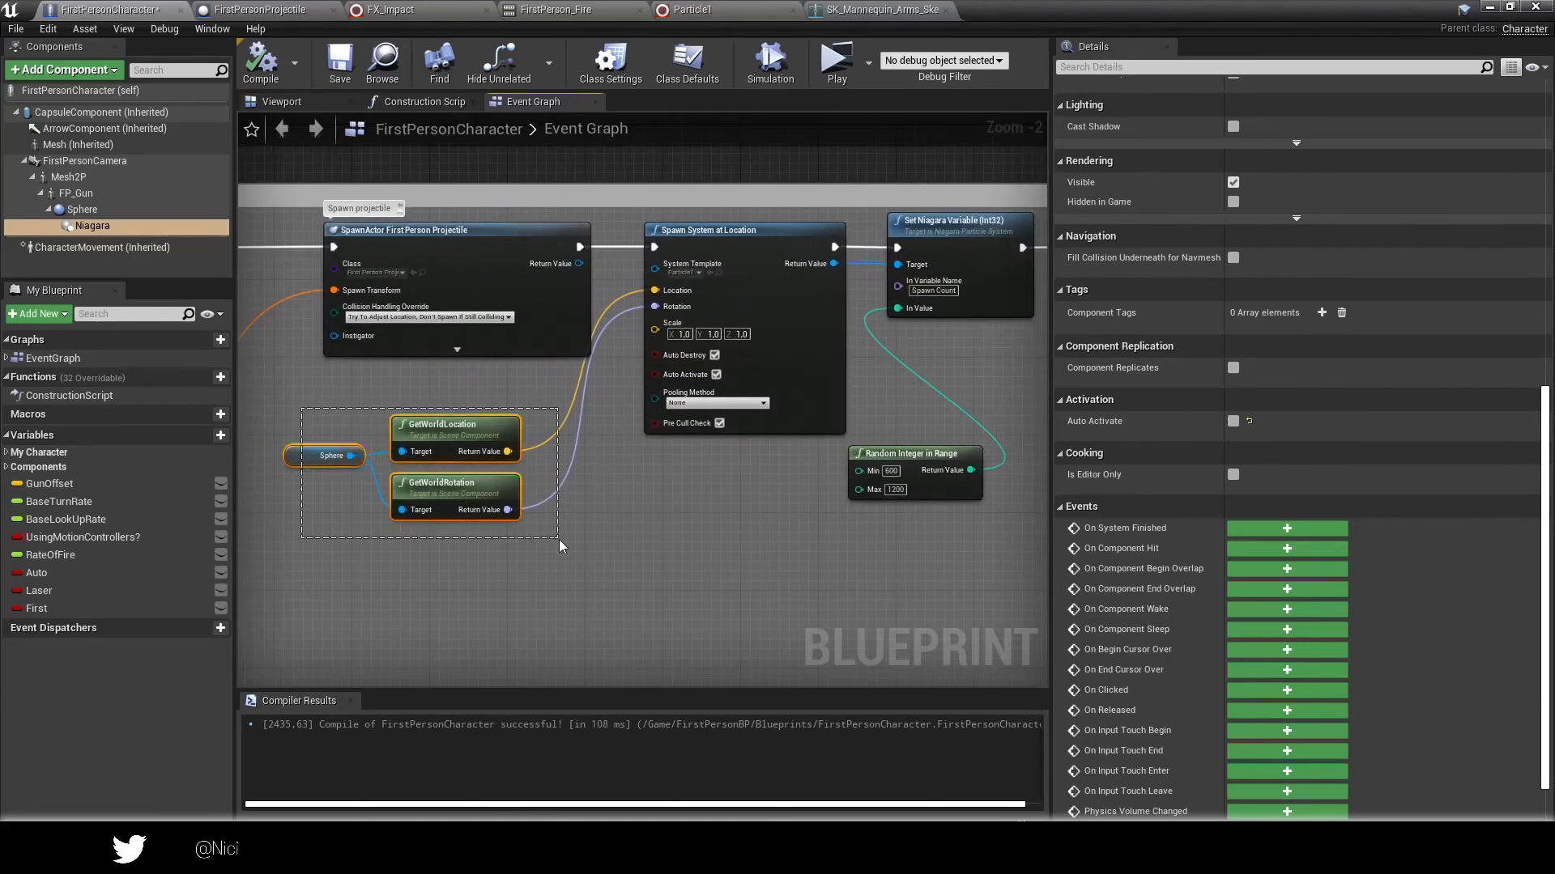
drag(559, 545, 560, 541)
key(Delete)
click(749, 357)
key(Delete)
Delete the Set Niagara Variable and Random Integer in Range nodes, and move the firing sound nodes closer to the projectile spawn node.
right_drag(803, 380, 599, 362)
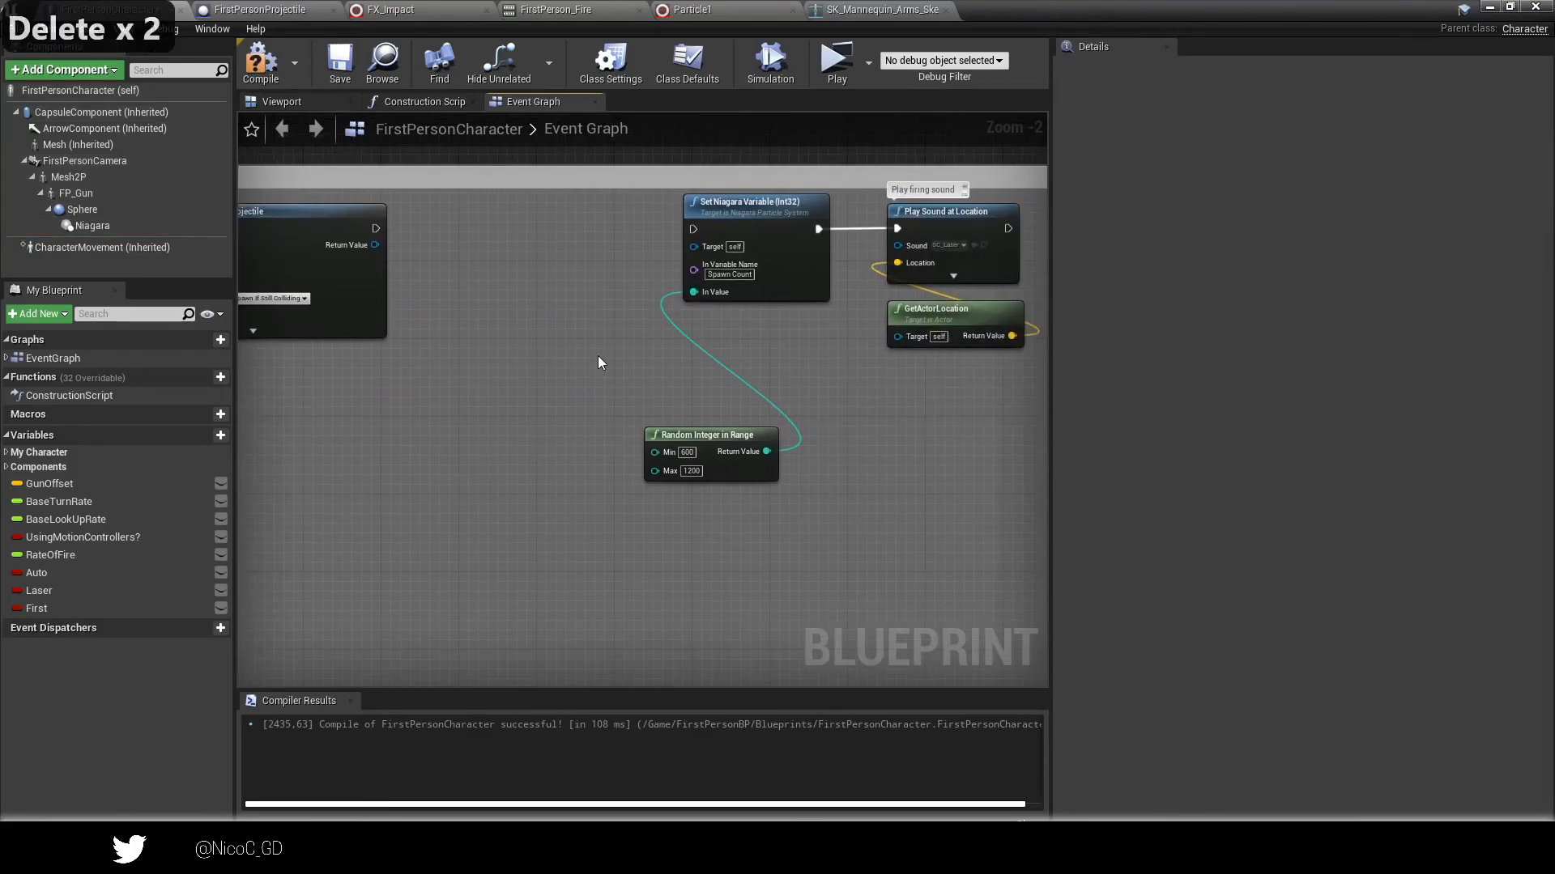
drag(756, 261, 862, 349)
key(Delete)
drag(952, 231, 816, 231)
Add a Set Active node targeting the Niagara component, enable New Active, and place it between the projectile spawn and firing sound nodes.
drag(100, 226, 294, 460)
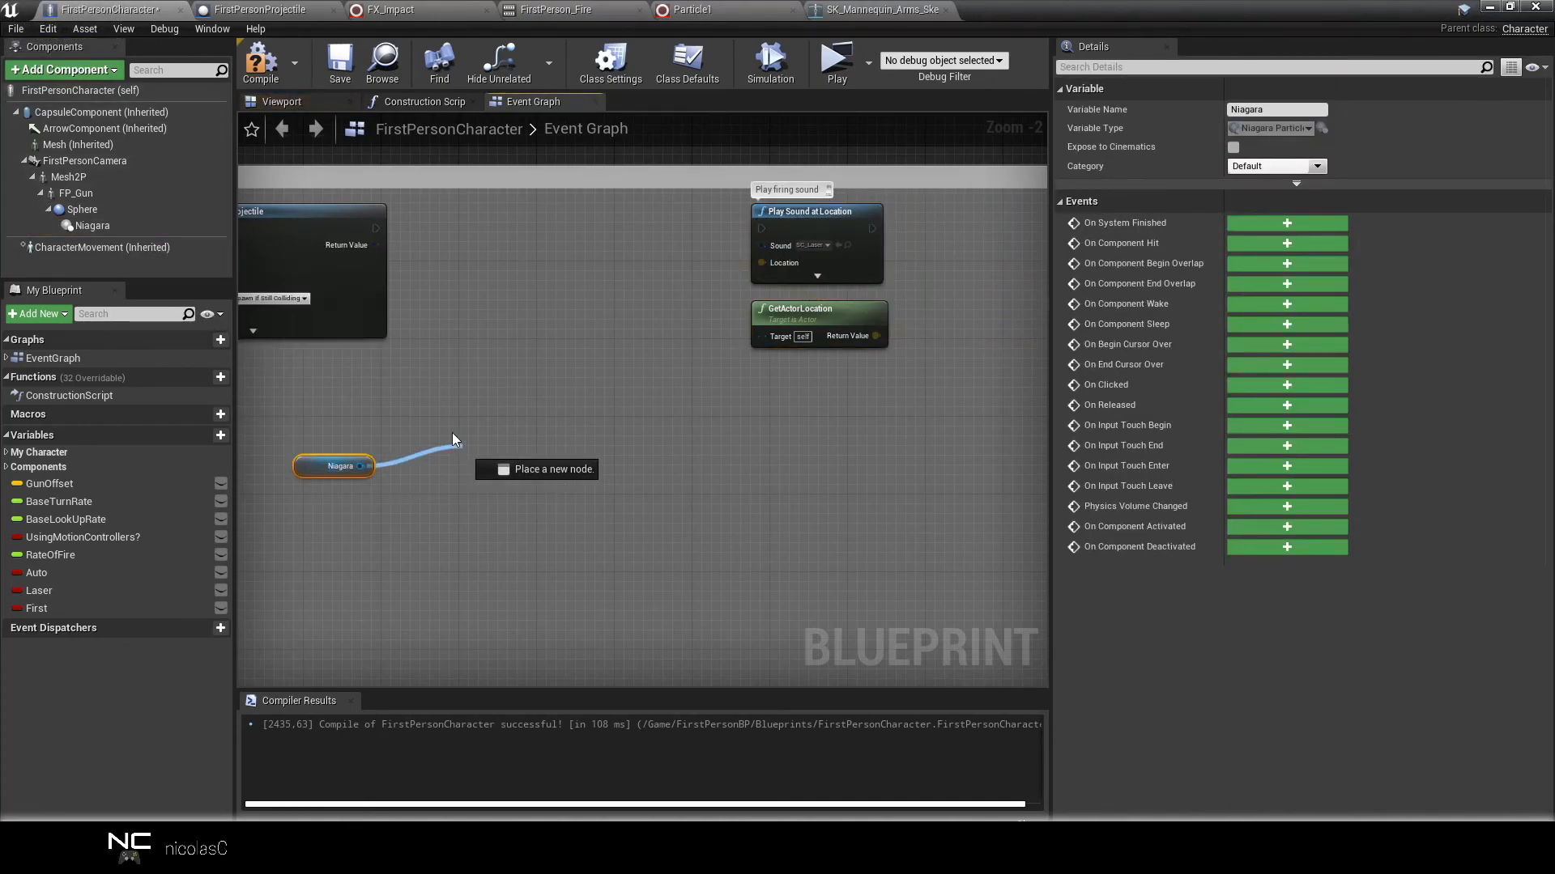
drag(451, 433, 449, 432)
text(set act)
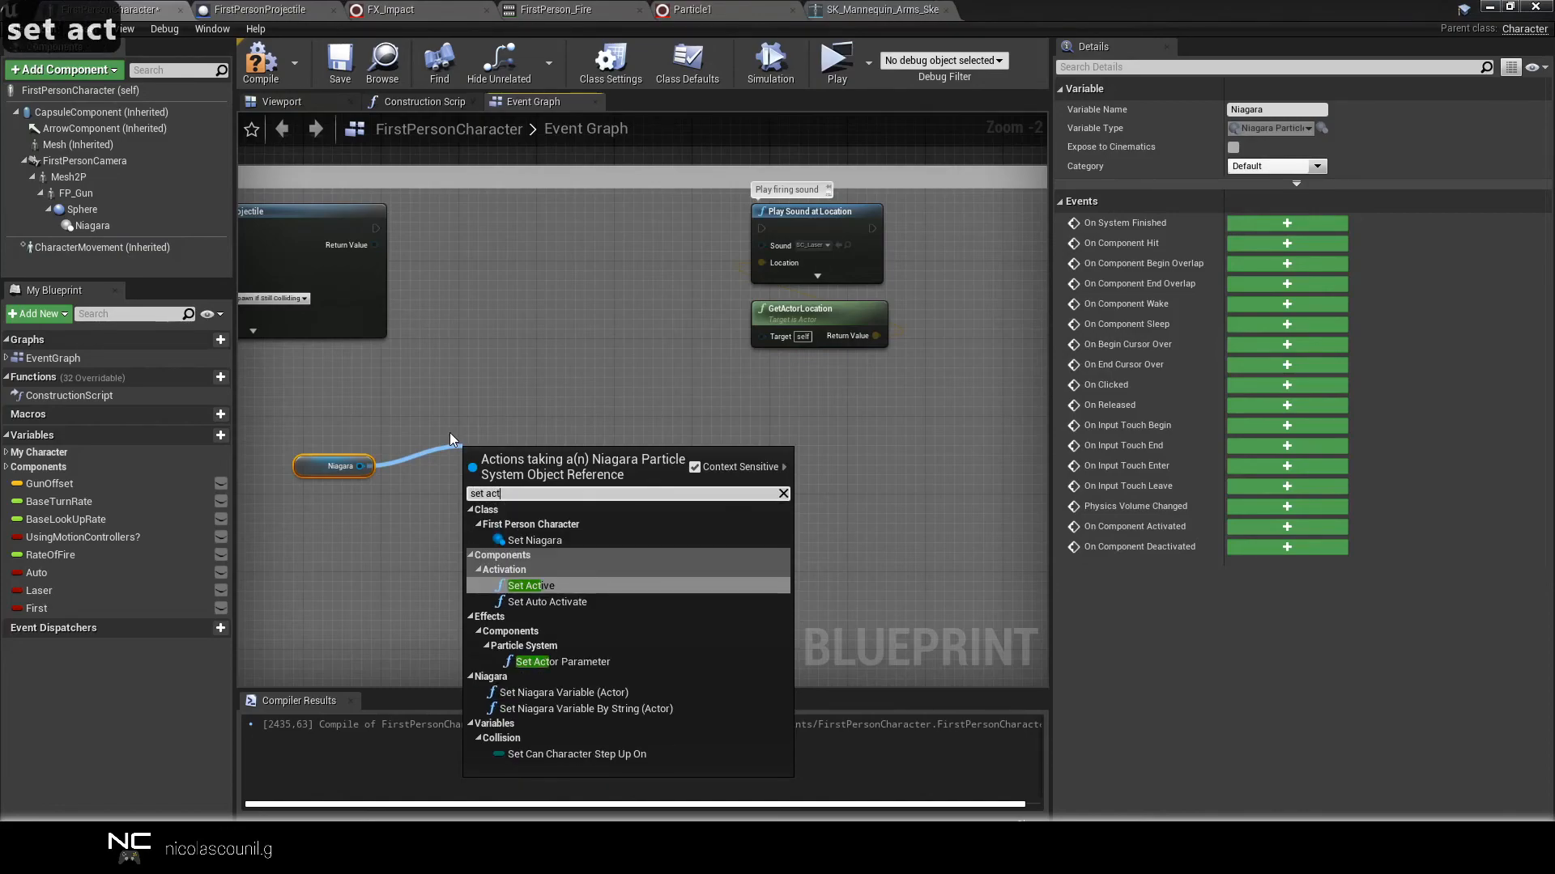
click(565, 587)
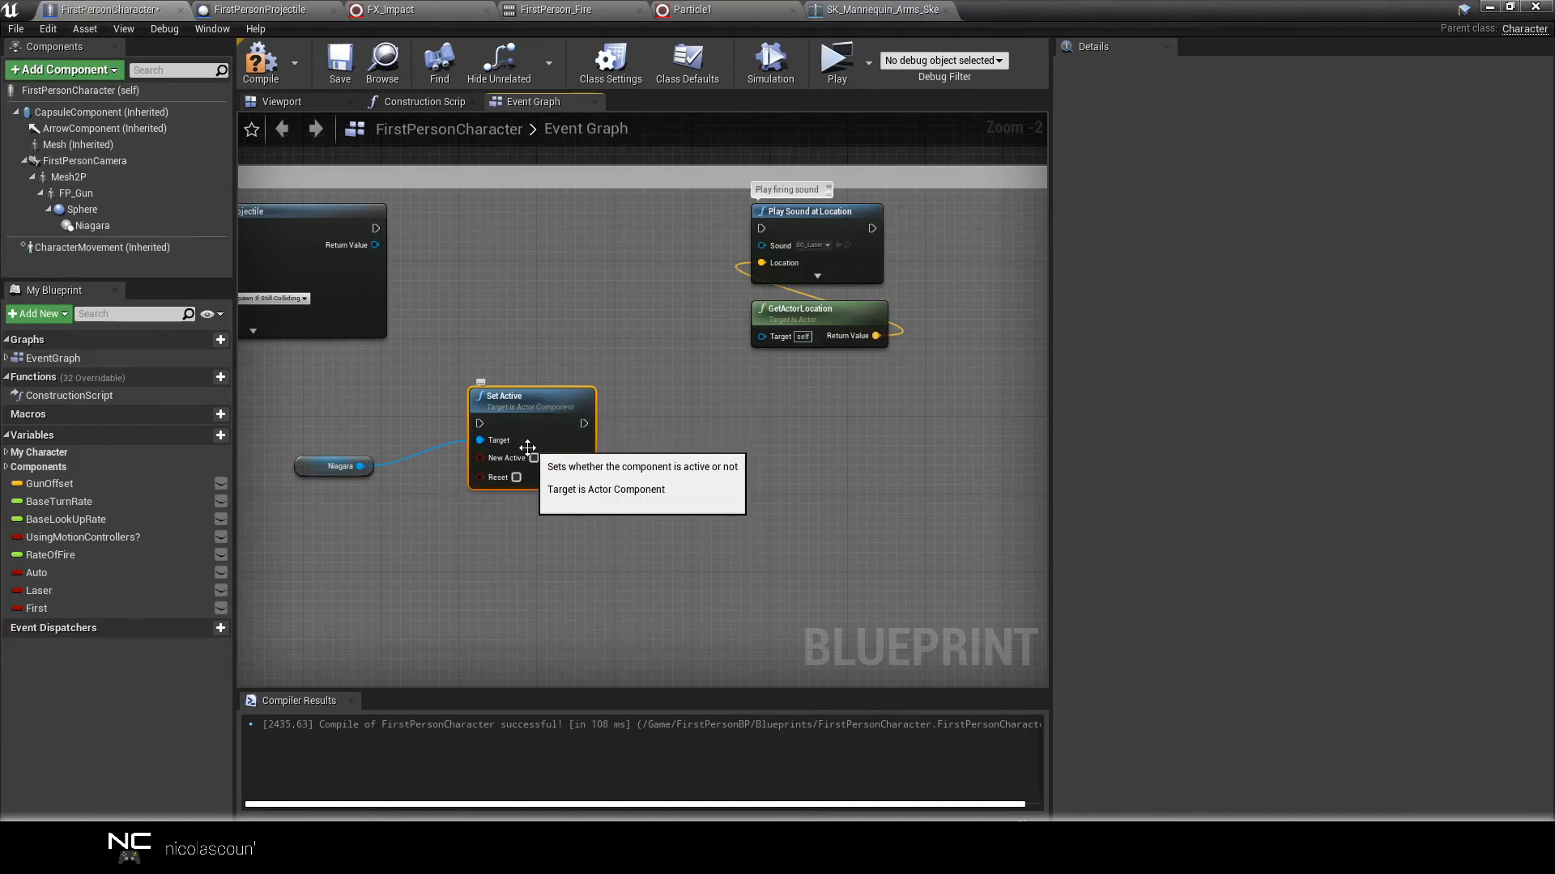
click(533, 459)
drag(538, 404, 548, 279)
Align the Set Active node and wire its execution between the projectile spawn and Play Sound at Location nodes.
click(336, 466)
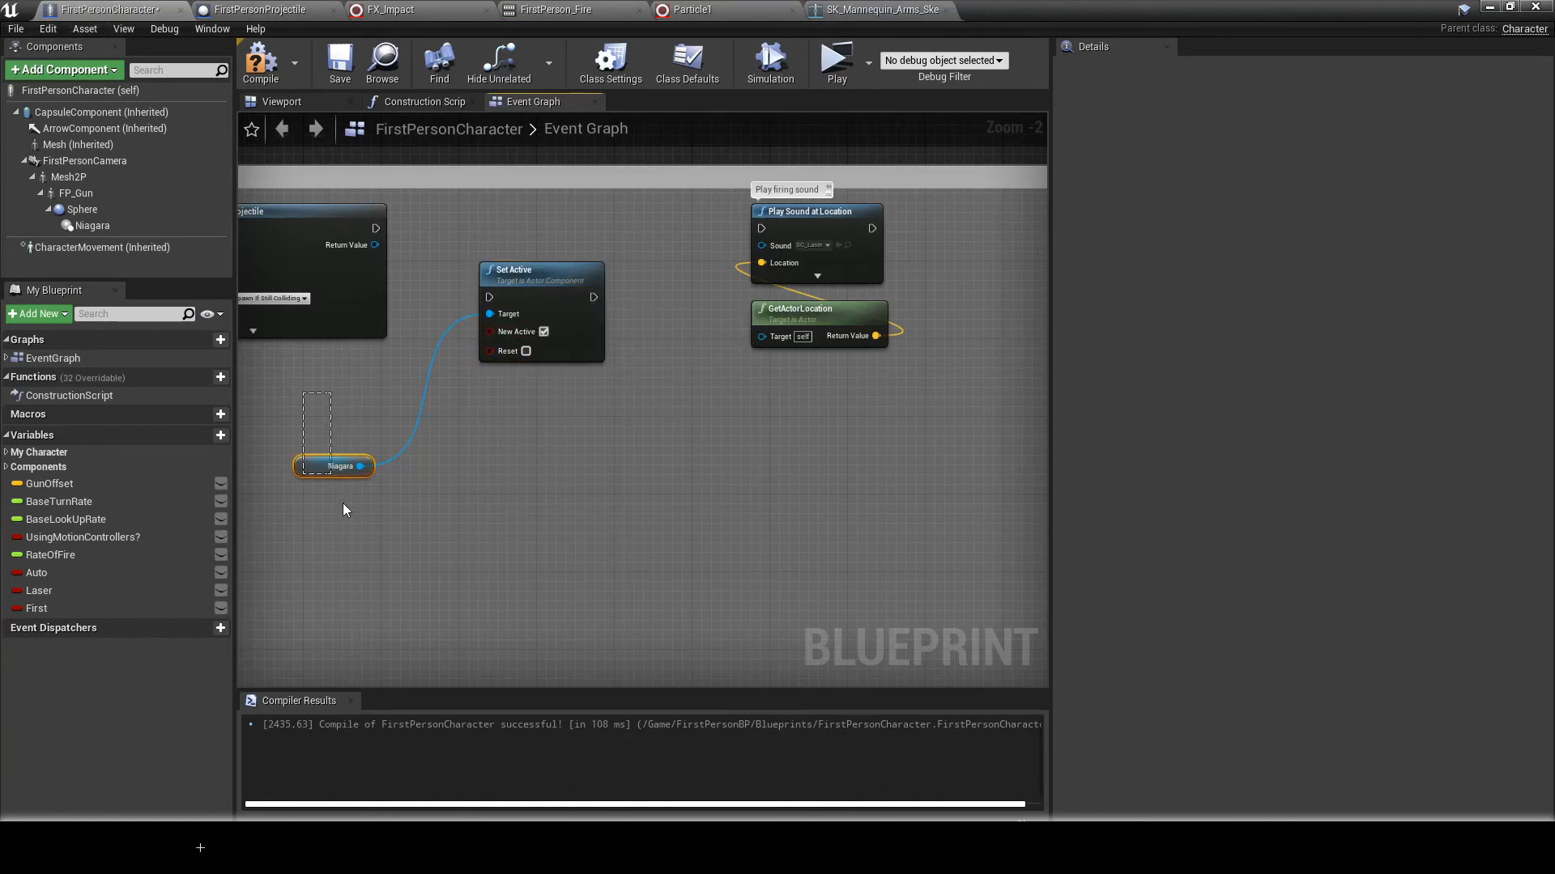
click(121, 226)
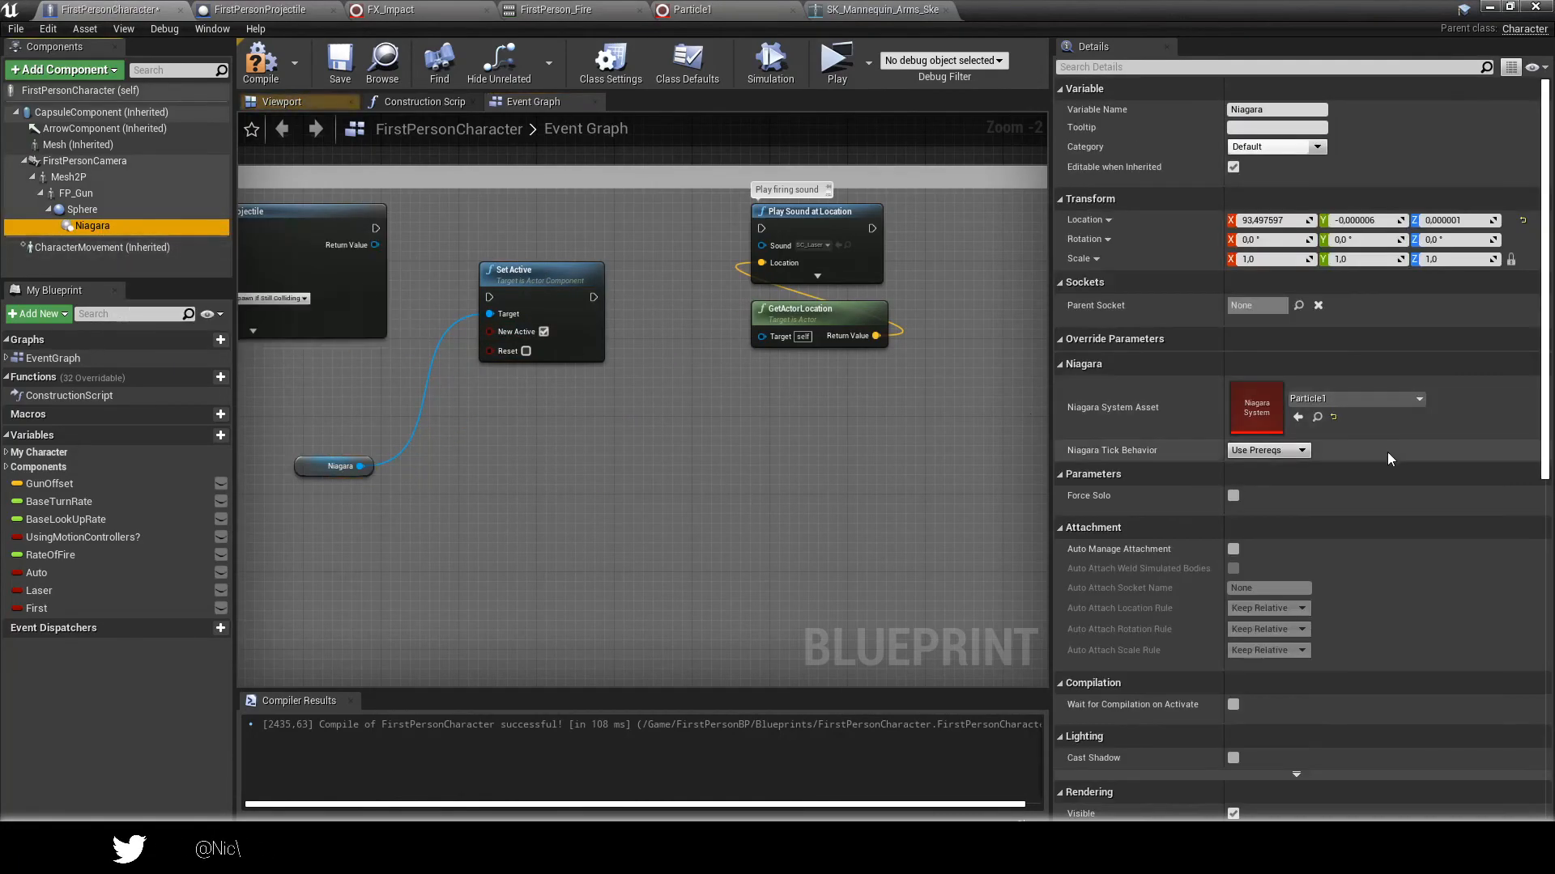
scroll(1361, 486, down, 5)
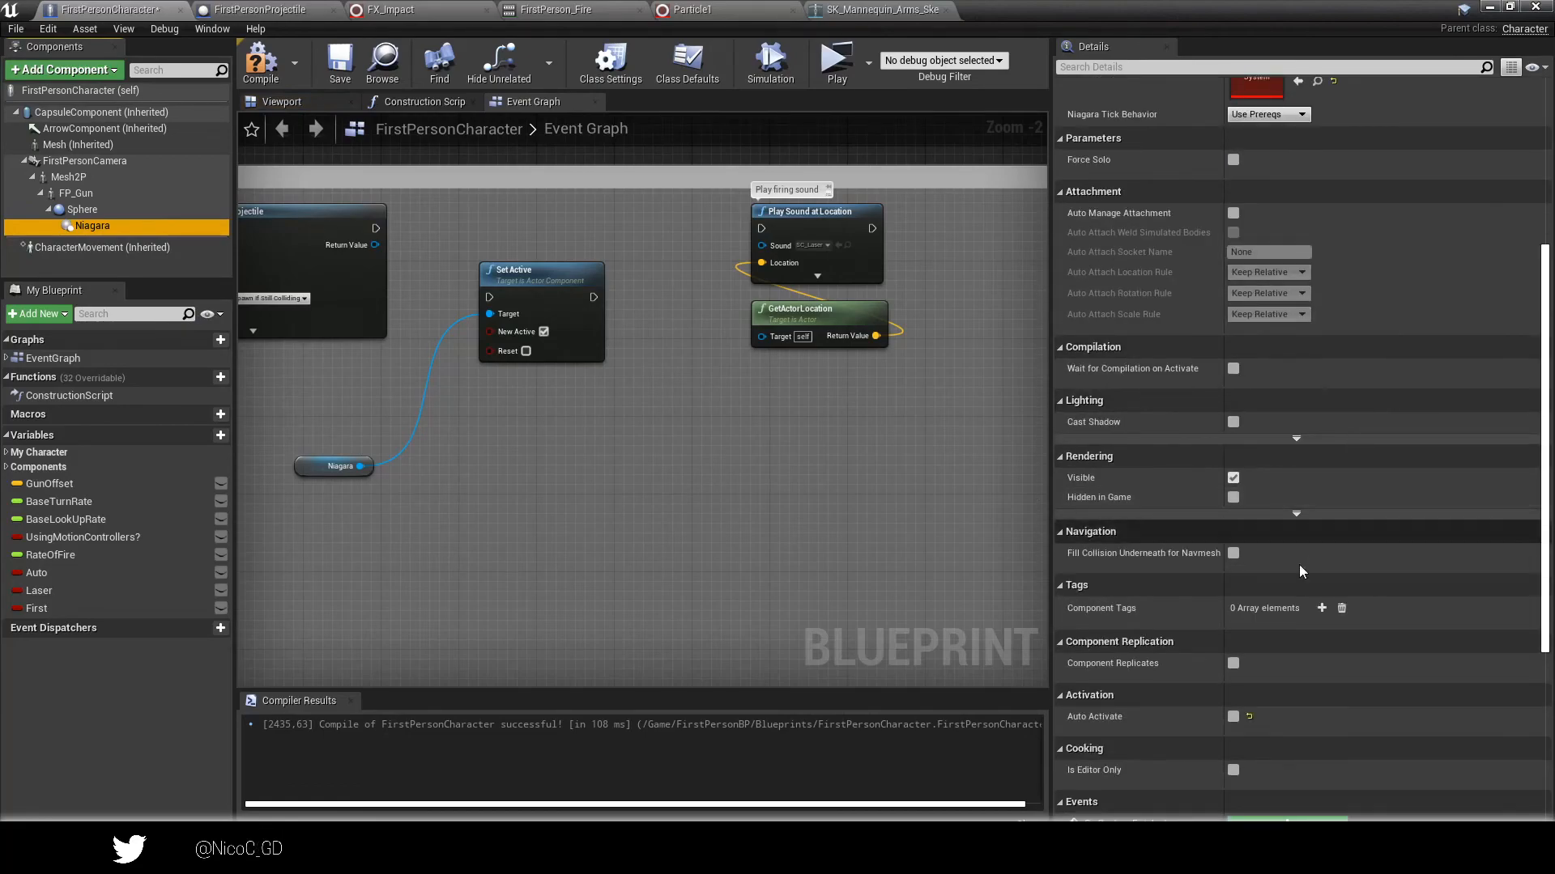
click(504, 276)
drag(504, 275, 541, 262)
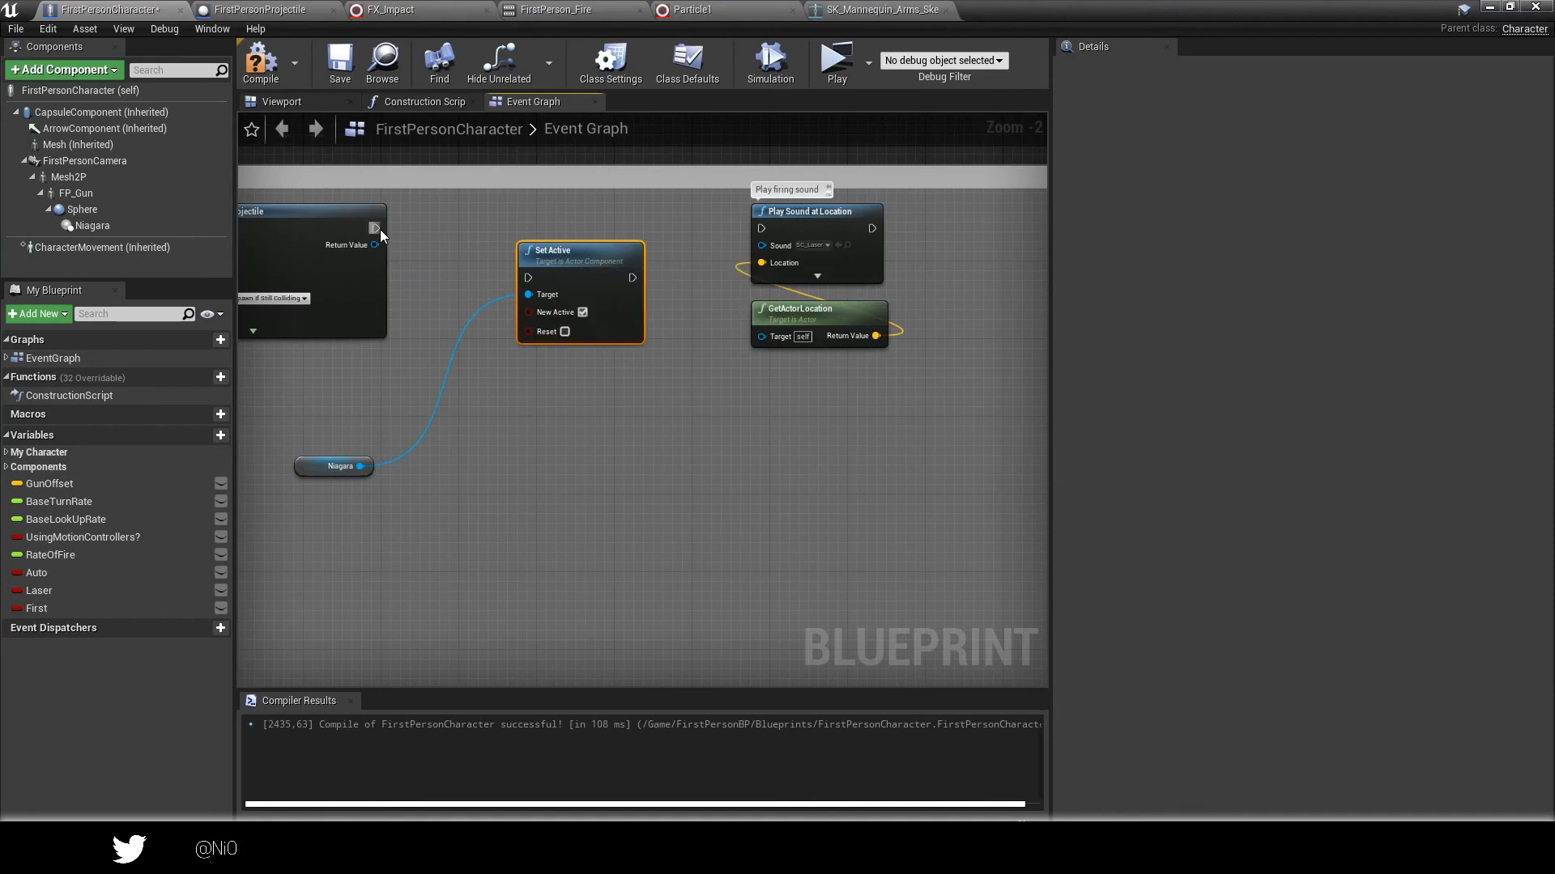
drag(589, 275, 770, 234)
Move the InputAction Fire node farther from the Branch node inside the Spawn projectile comment to make room.
right_drag(483, 343, 822, 351)
right_drag(267, 324, 942, 355)
right_drag(531, 371, 710, 344)
right_drag(585, 364, 617, 394)
right_drag(450, 342, 545, 313)
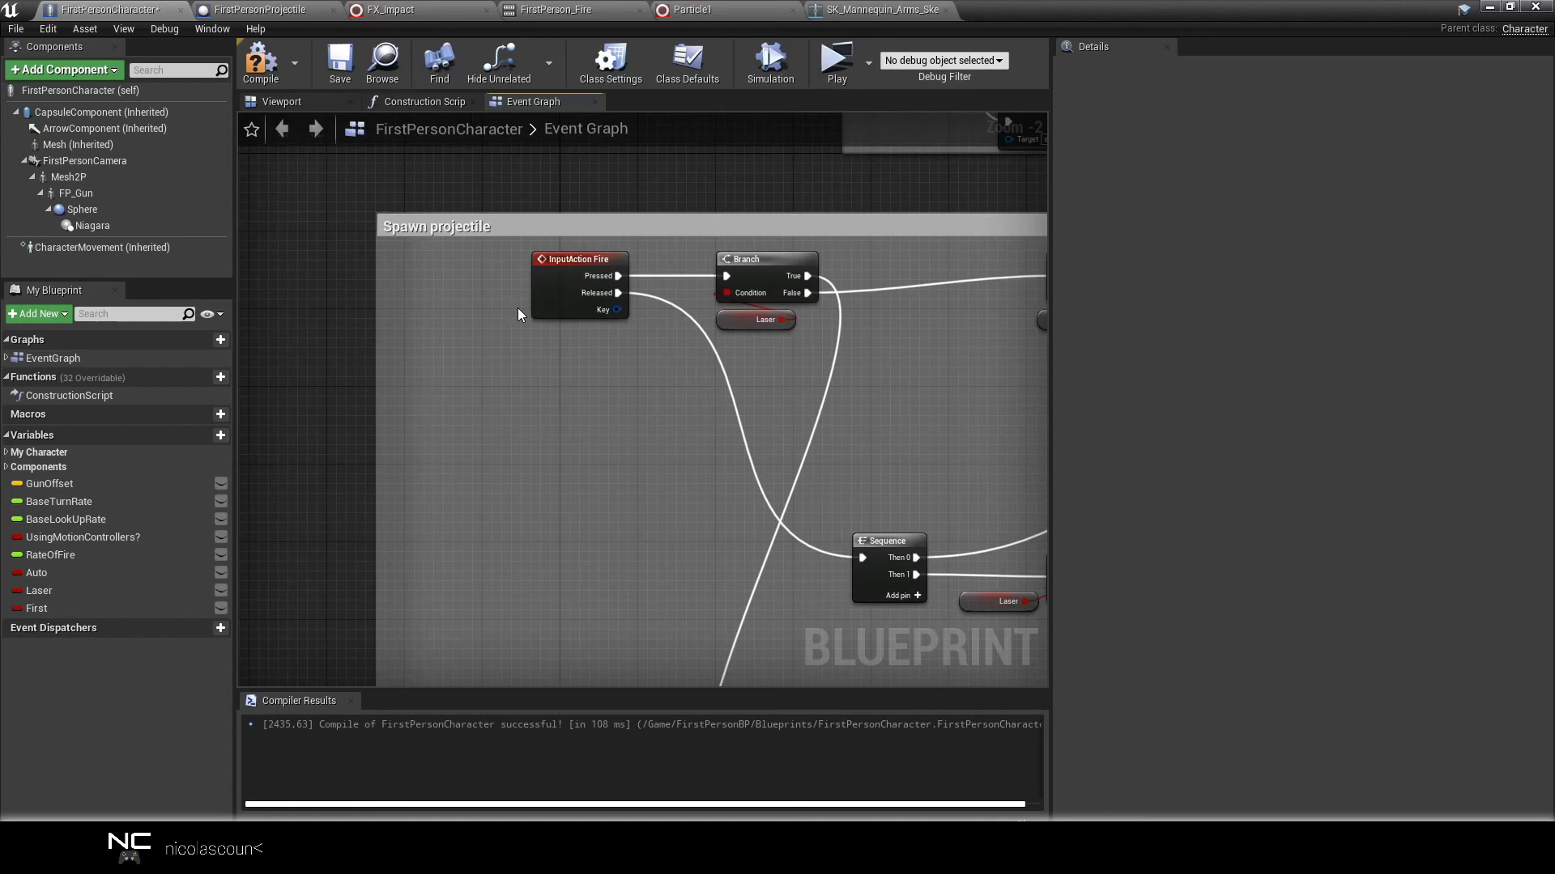
scroll(531, 358, down, 4)
right_drag(452, 411, 536, 387)
scroll(527, 395, up, 2)
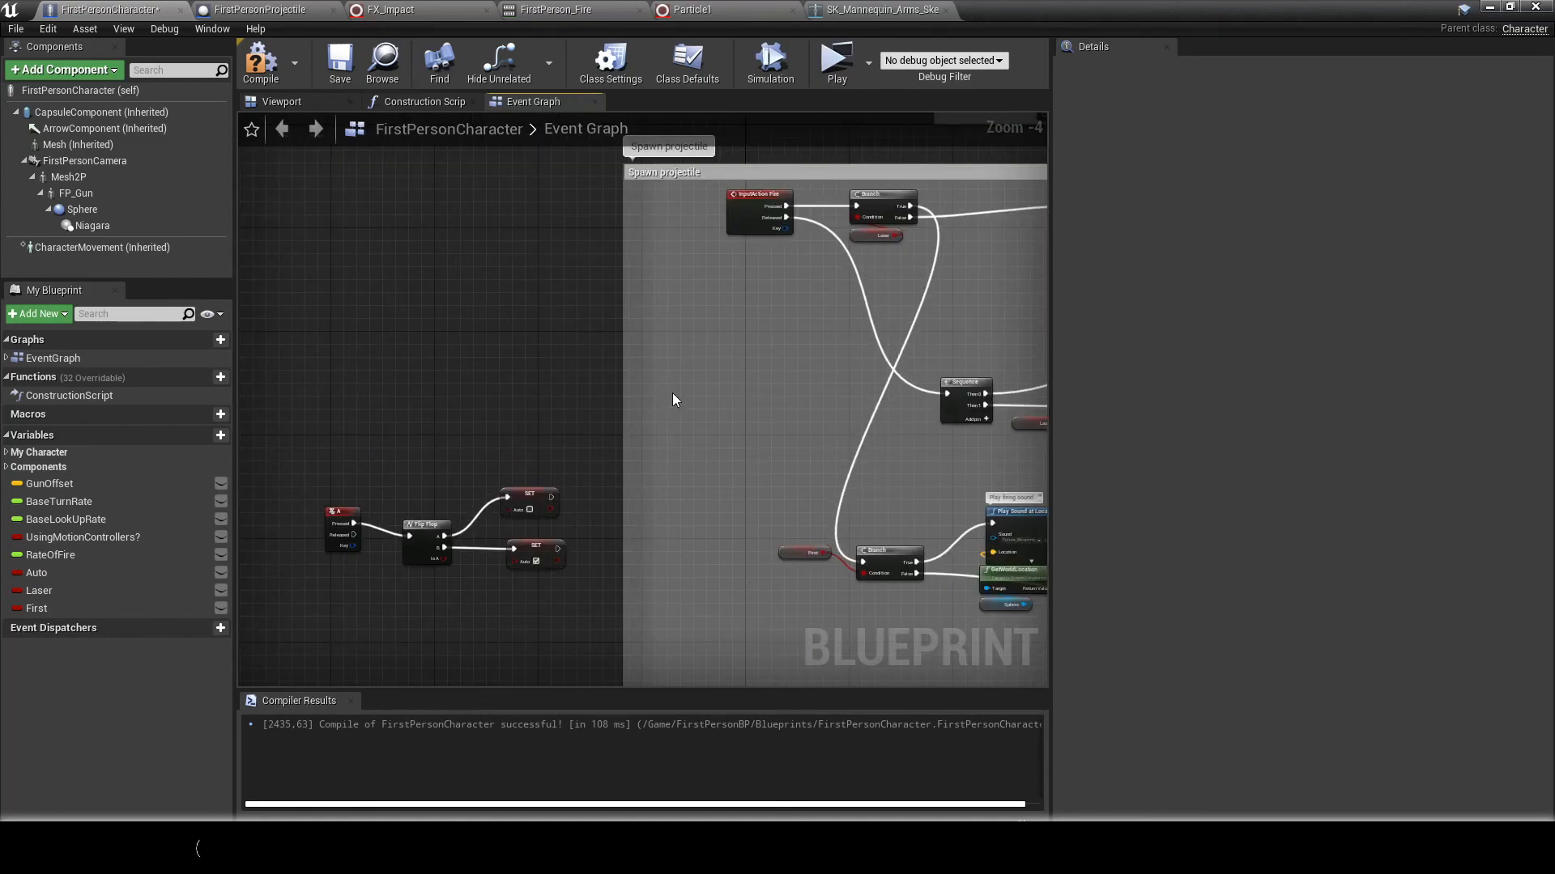
right_drag(672, 394, 606, 501)
scroll(607, 453, up, 1)
drag(540, 357, 432, 356)
drag(682, 282, 677, 342)
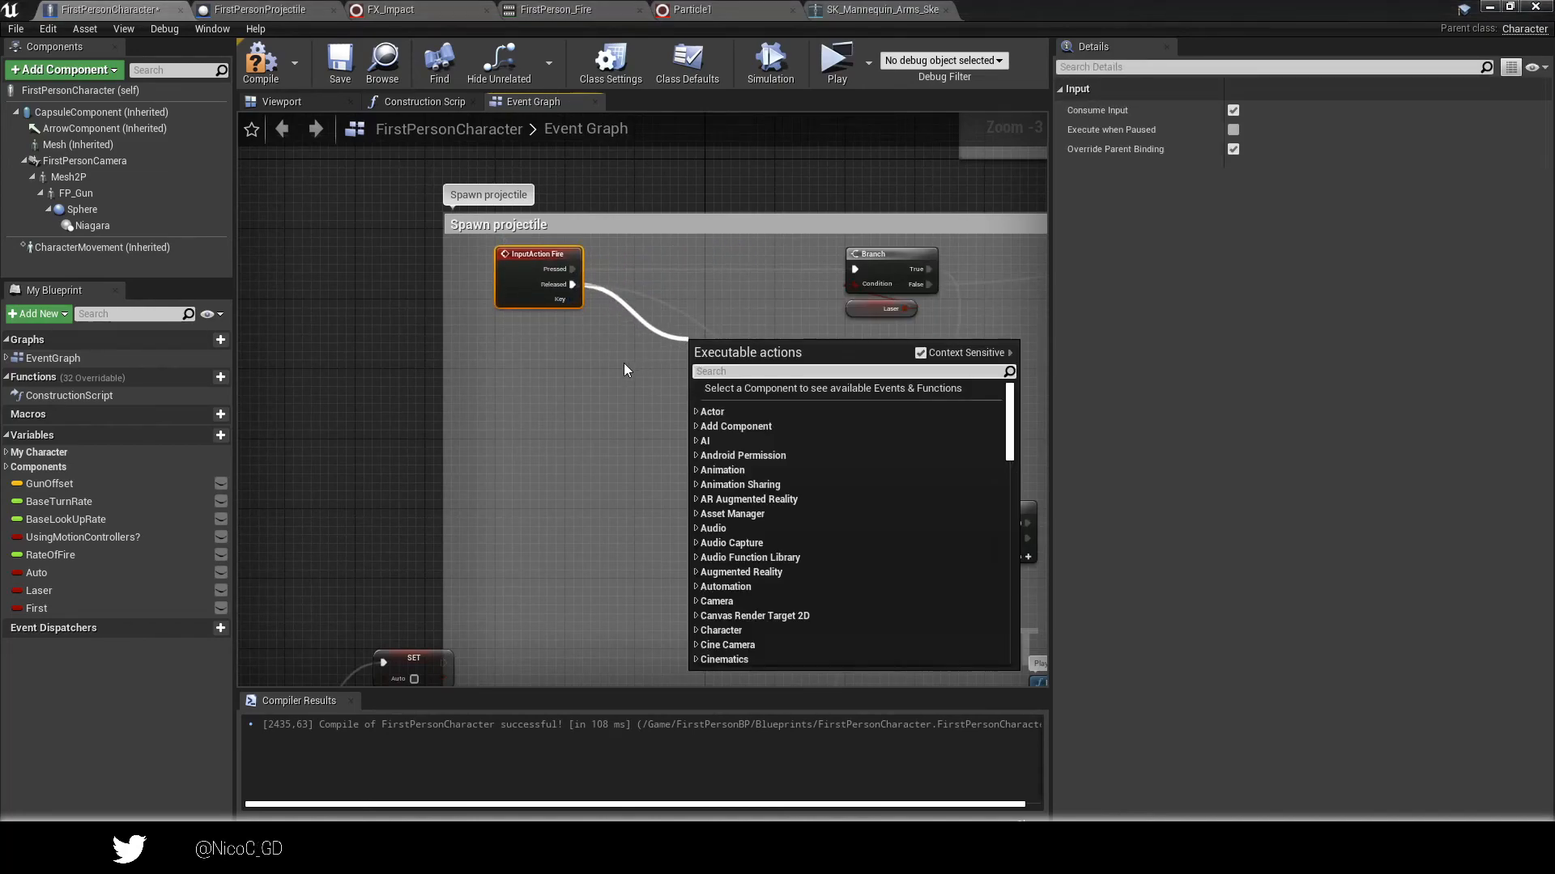
click(532, 401)
Place a Niagara component reference below InputAction Fire and create a Deactivate node targeting it.
drag(92, 225, 649, 415)
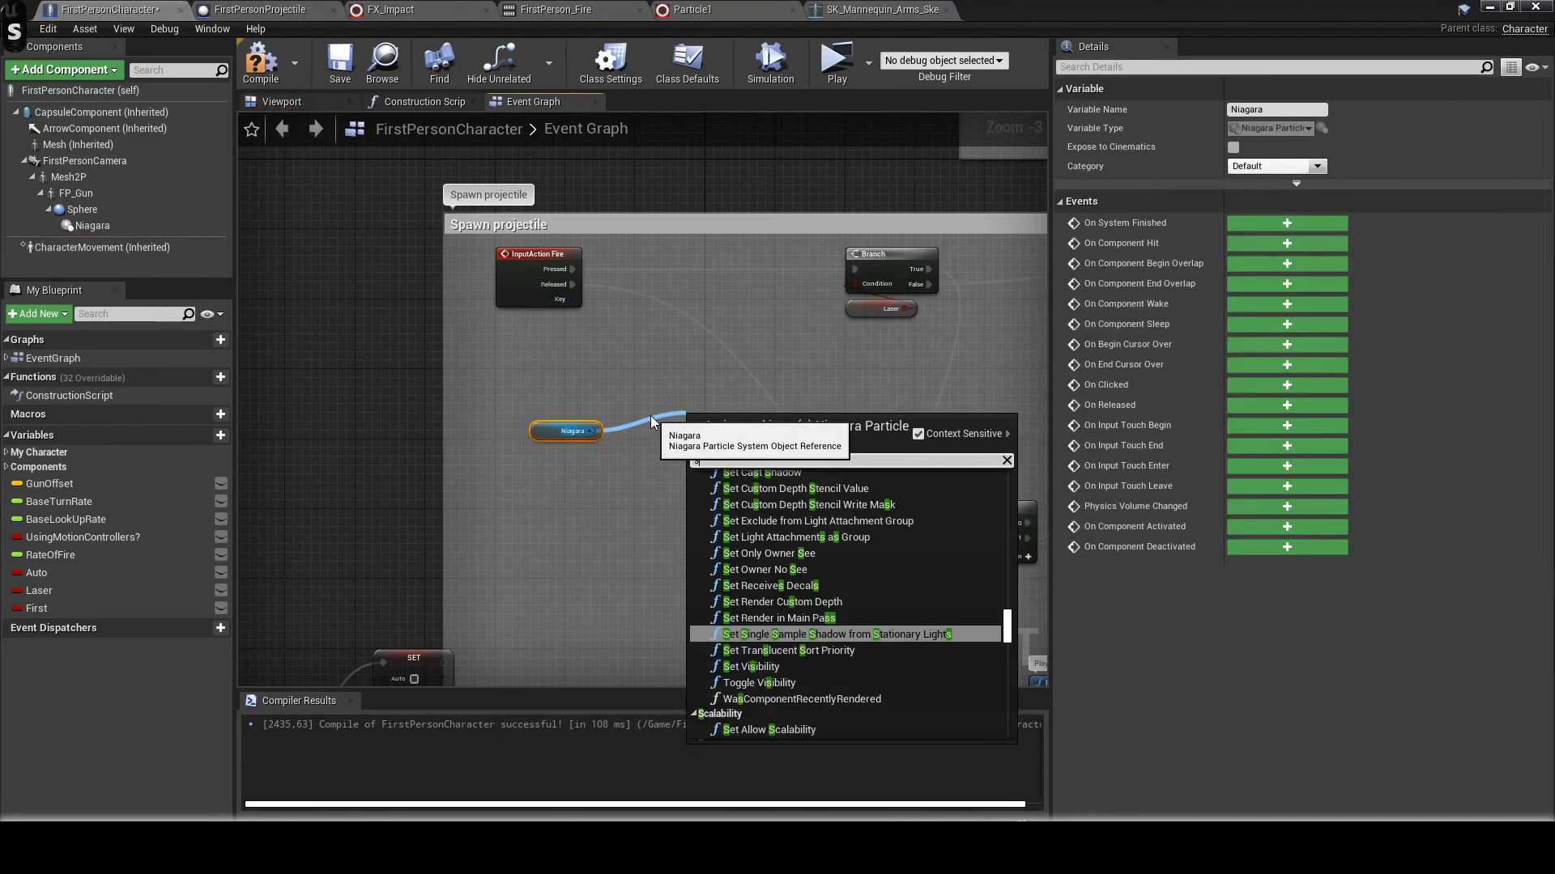
text(set dea)
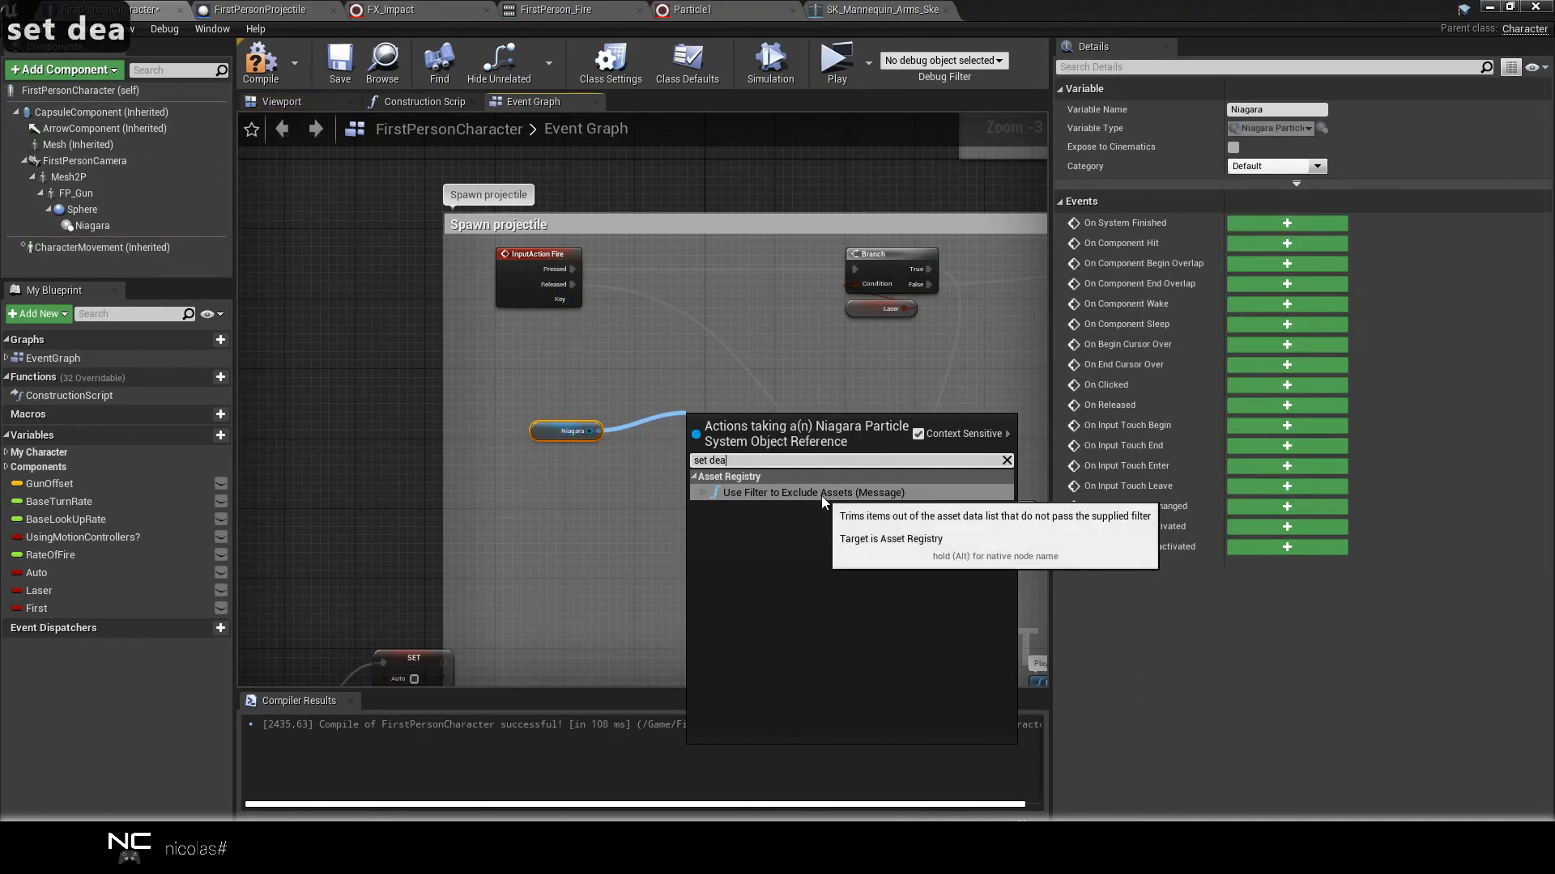
key(BackSpace)
text(se)
key(BackSpace)
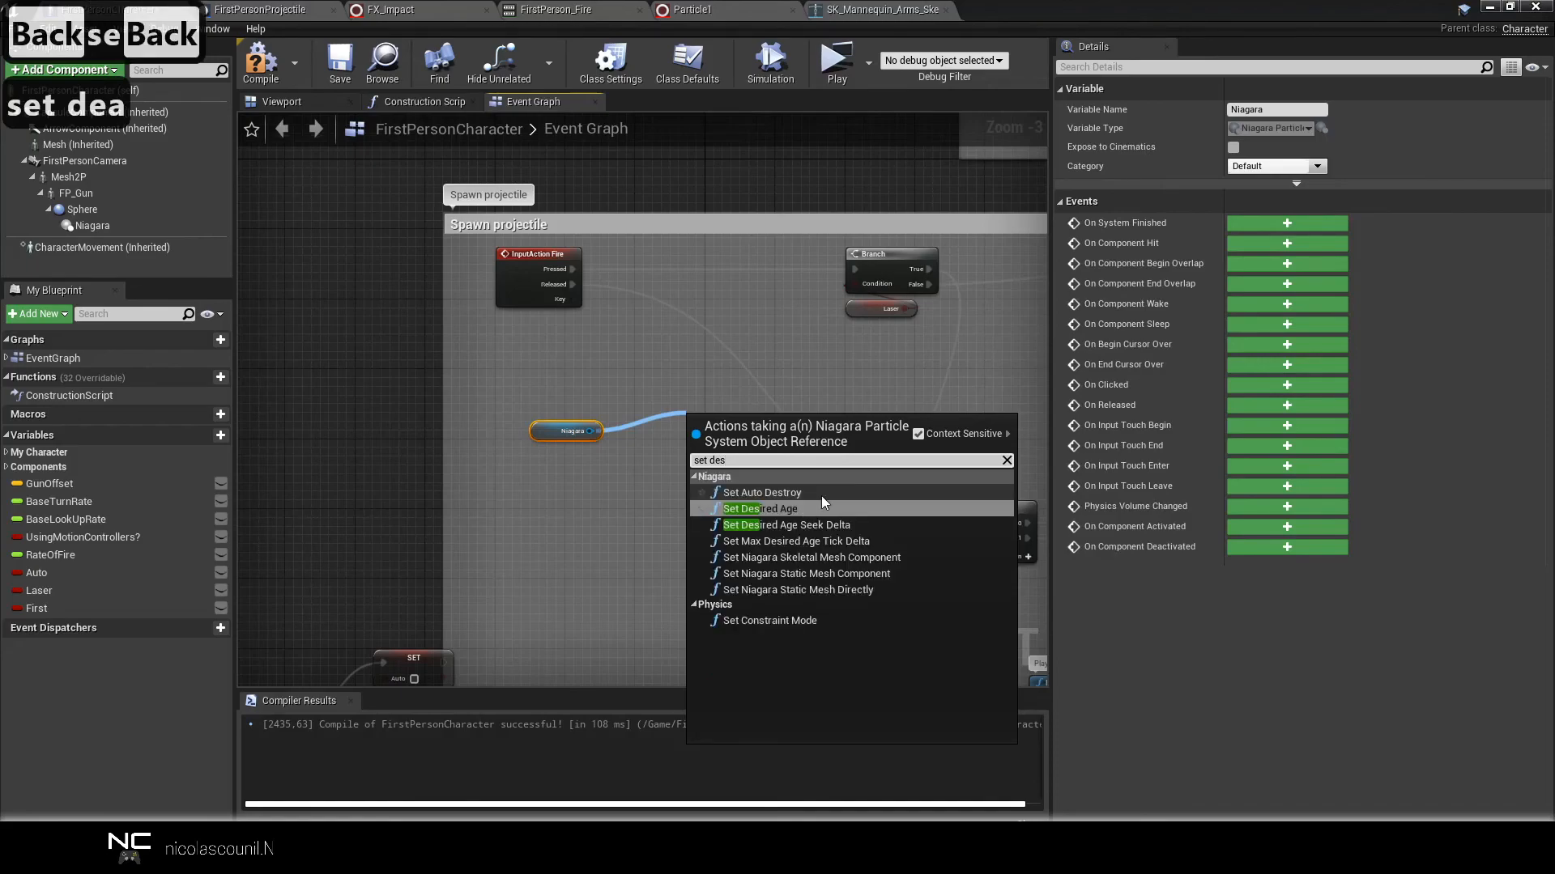
text(ac)
key(BackSpace)
key(BackSpace)
key(BackSpace)
key(BackSpace)
key(BackSpace)
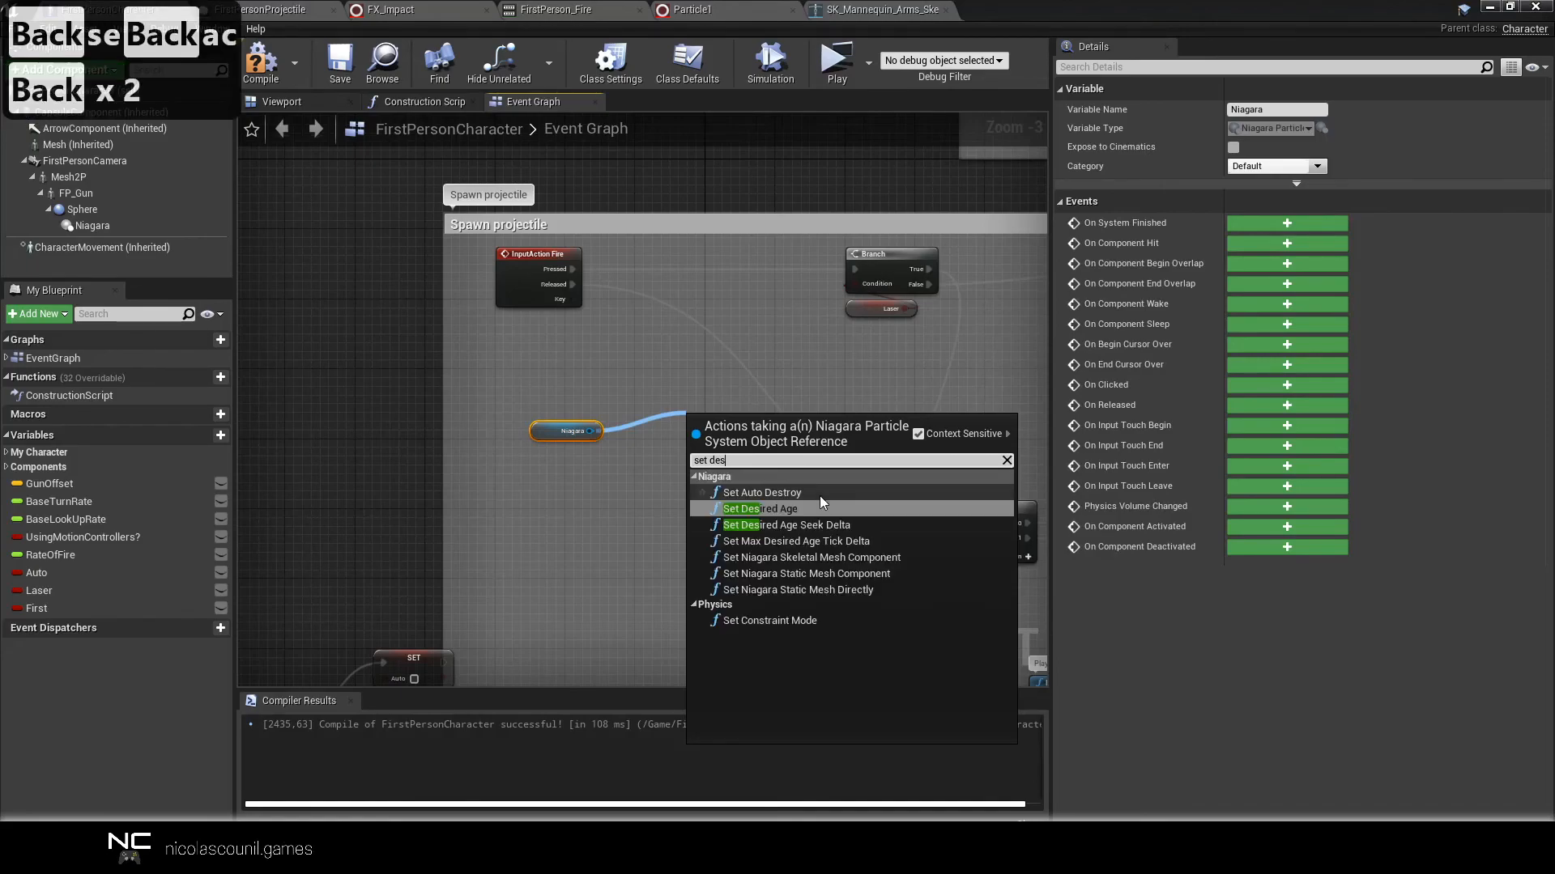
text(activ)
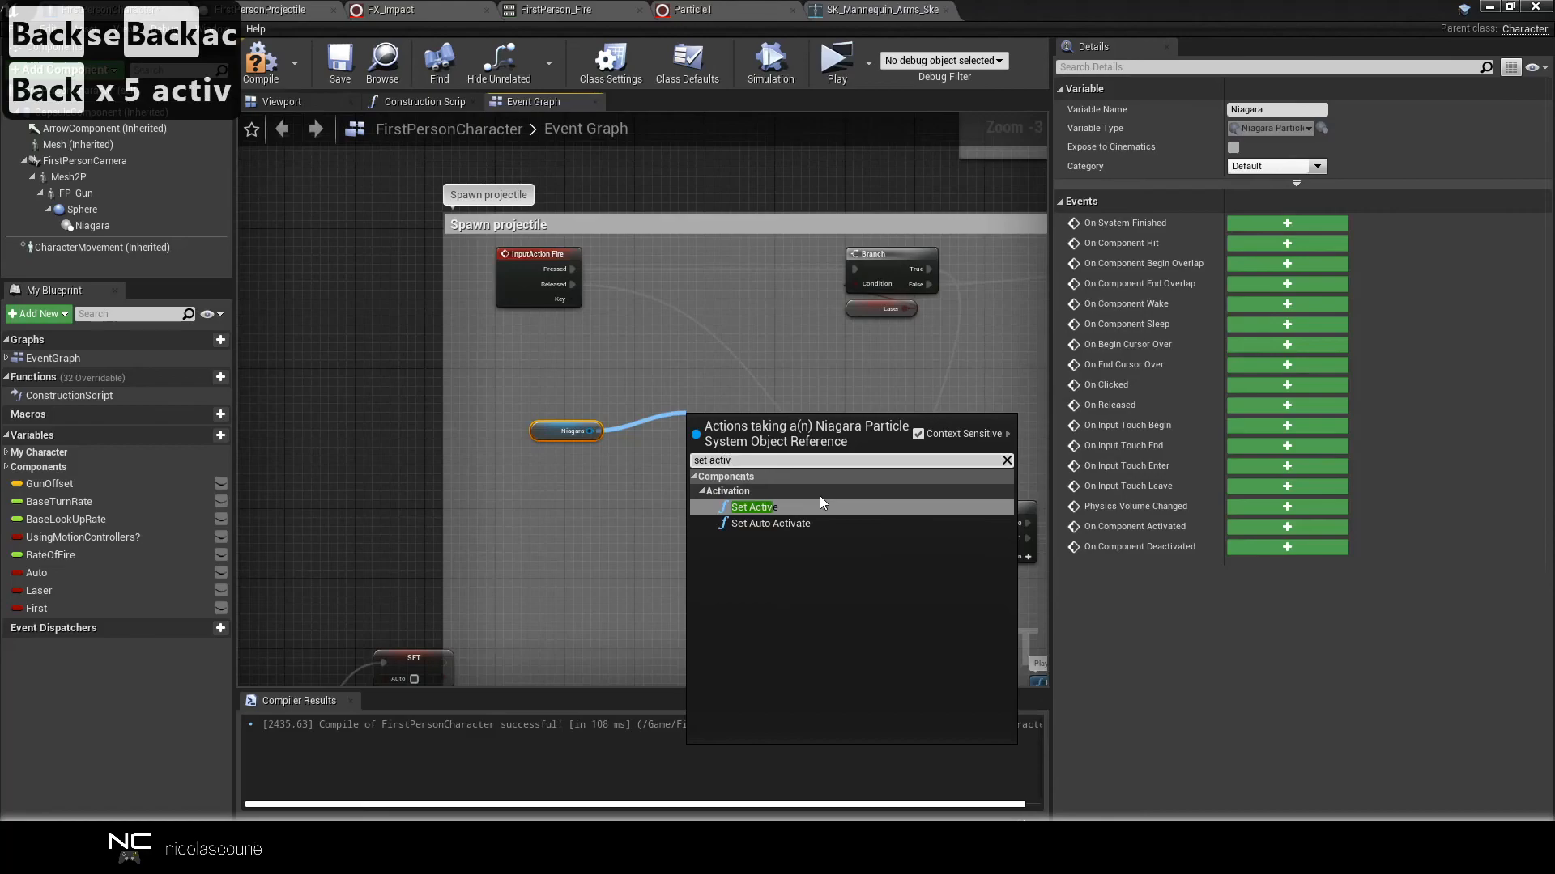
key(BackSpace)
key(BackSpace)
key(BackSpace)
key(BackSpace)
key(BackSpace)
key(BackSpace)
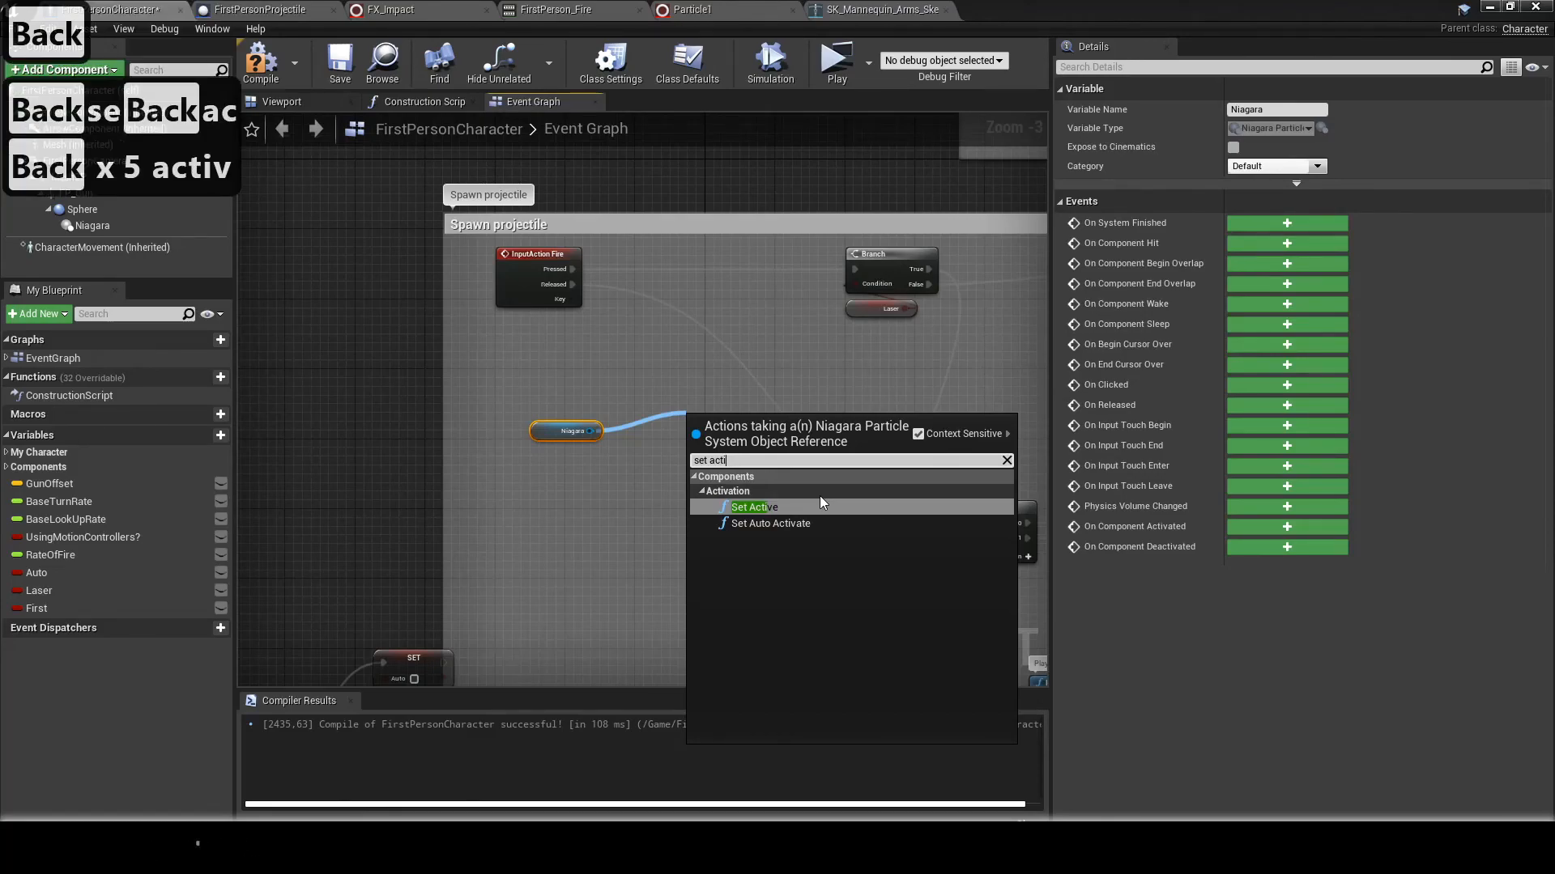
key(BackSpace)
key(BackSpace)
key(BackSpace)
key(BackSpace)
key(BackSpace)
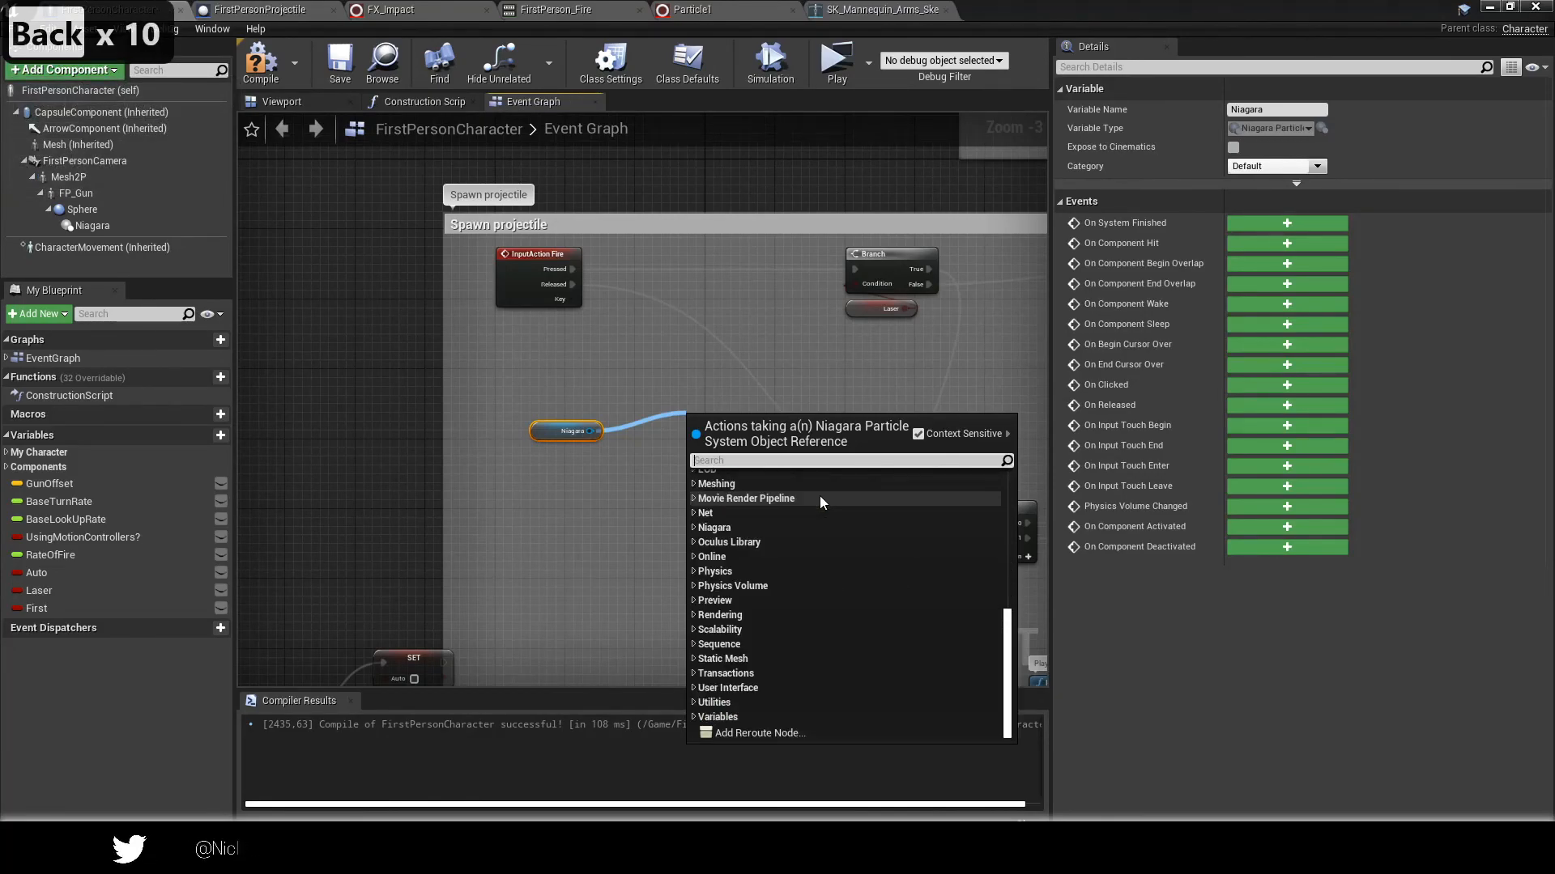
text(dea)
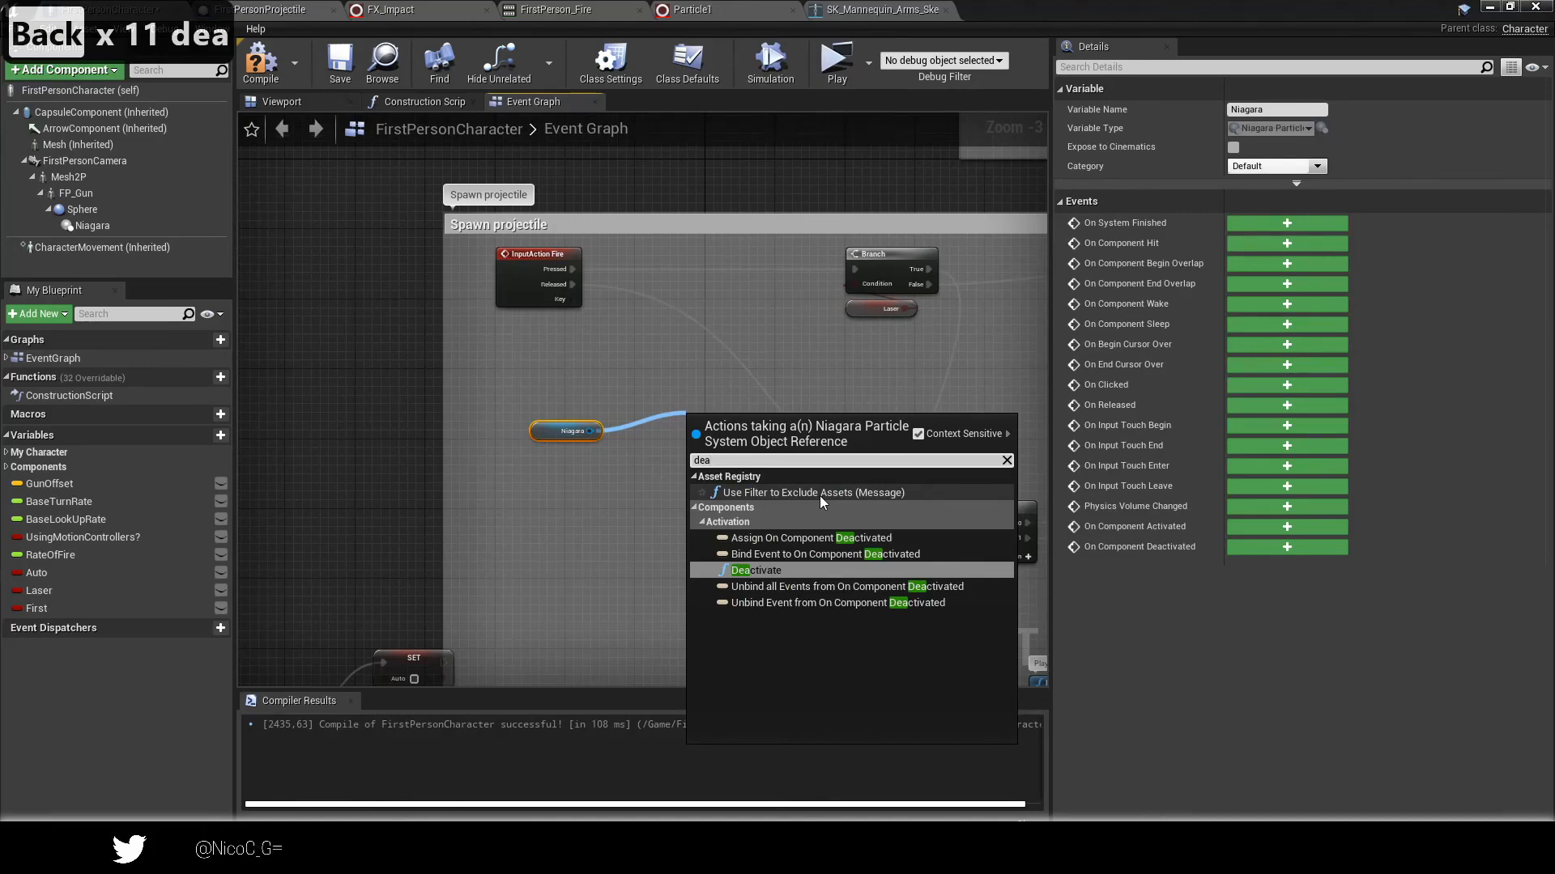
click(777, 570)
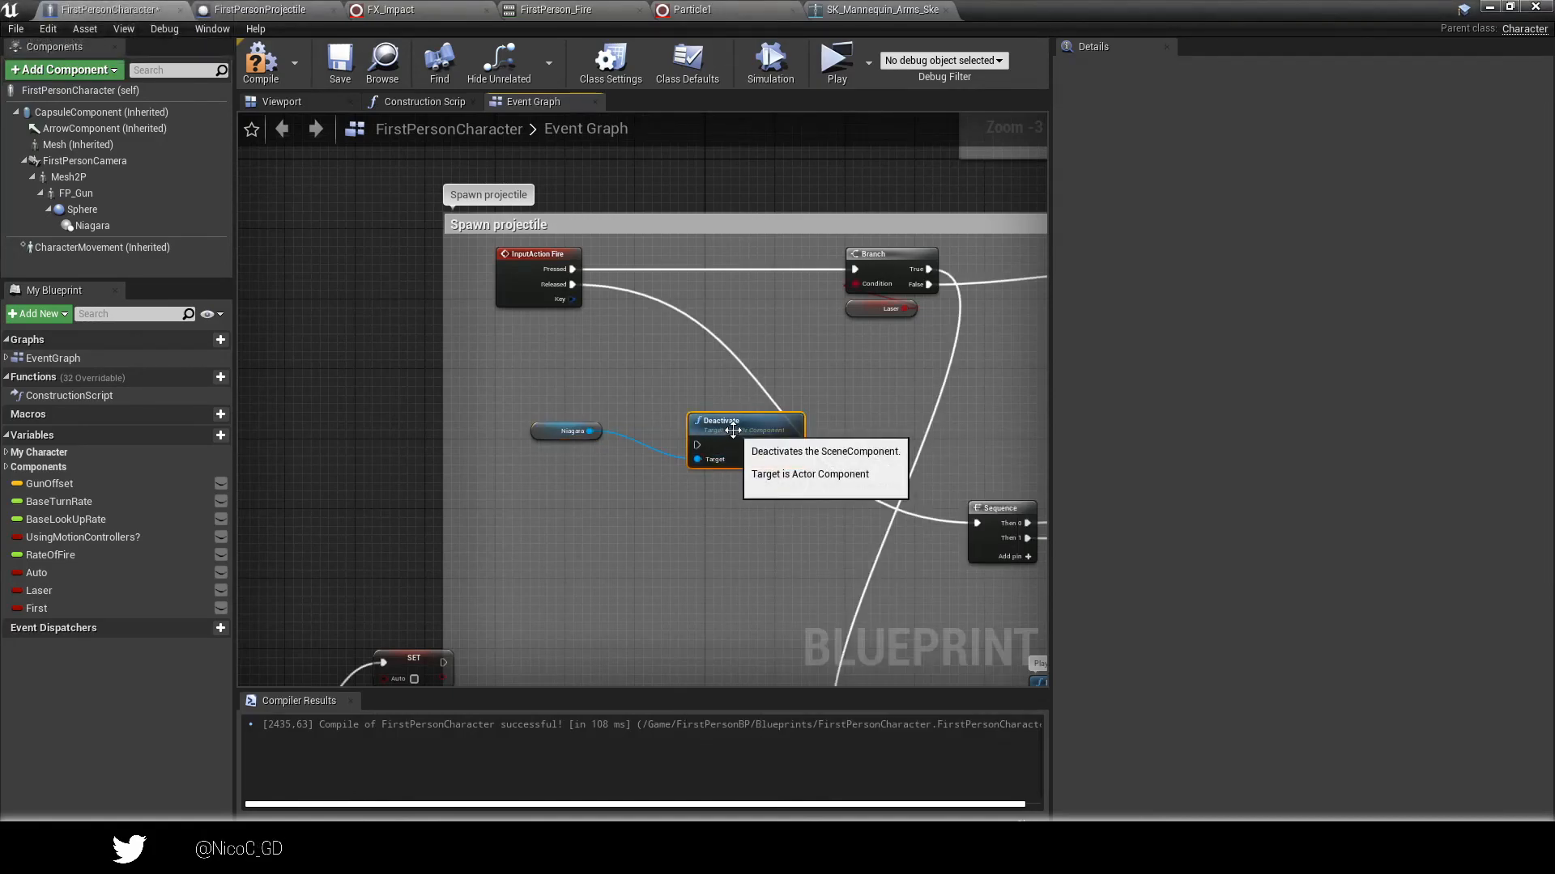
Wire the Deactivate node between the Released output of InputAction Fire and the Sequence node, and compile the blueprint.
drag(747, 429, 746, 349)
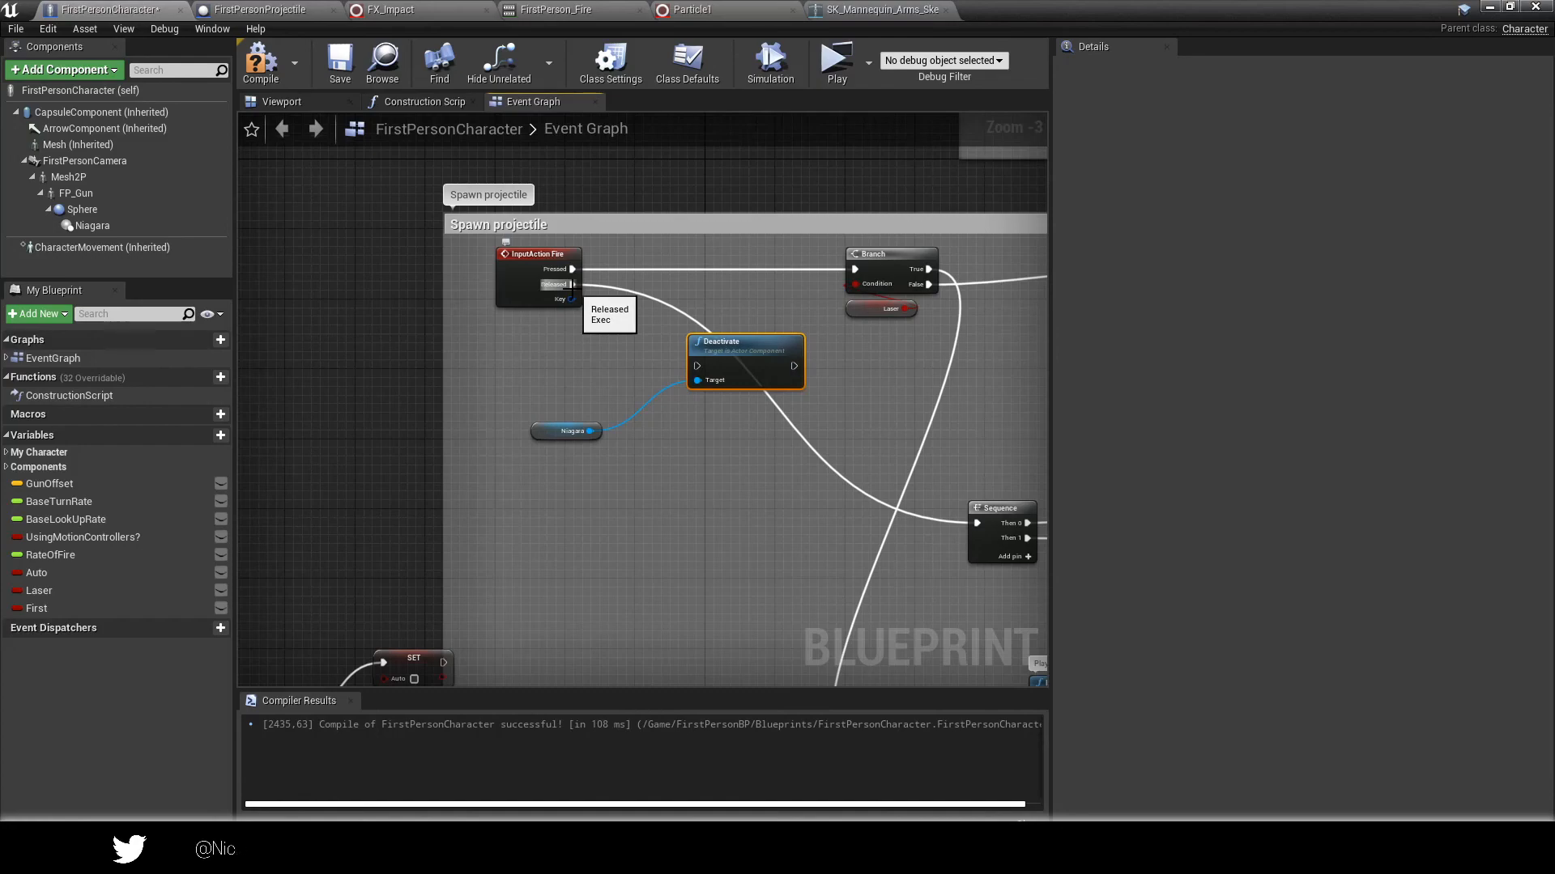
mouse_move(572, 285)
ctrl+mouse_down()
mouse_move(739, 348)
mouse_move(571, 291)
ctrl+mouse_up()
drag(701, 368, 701, 367)
drag(719, 350, 662, 291)
click(261, 63)
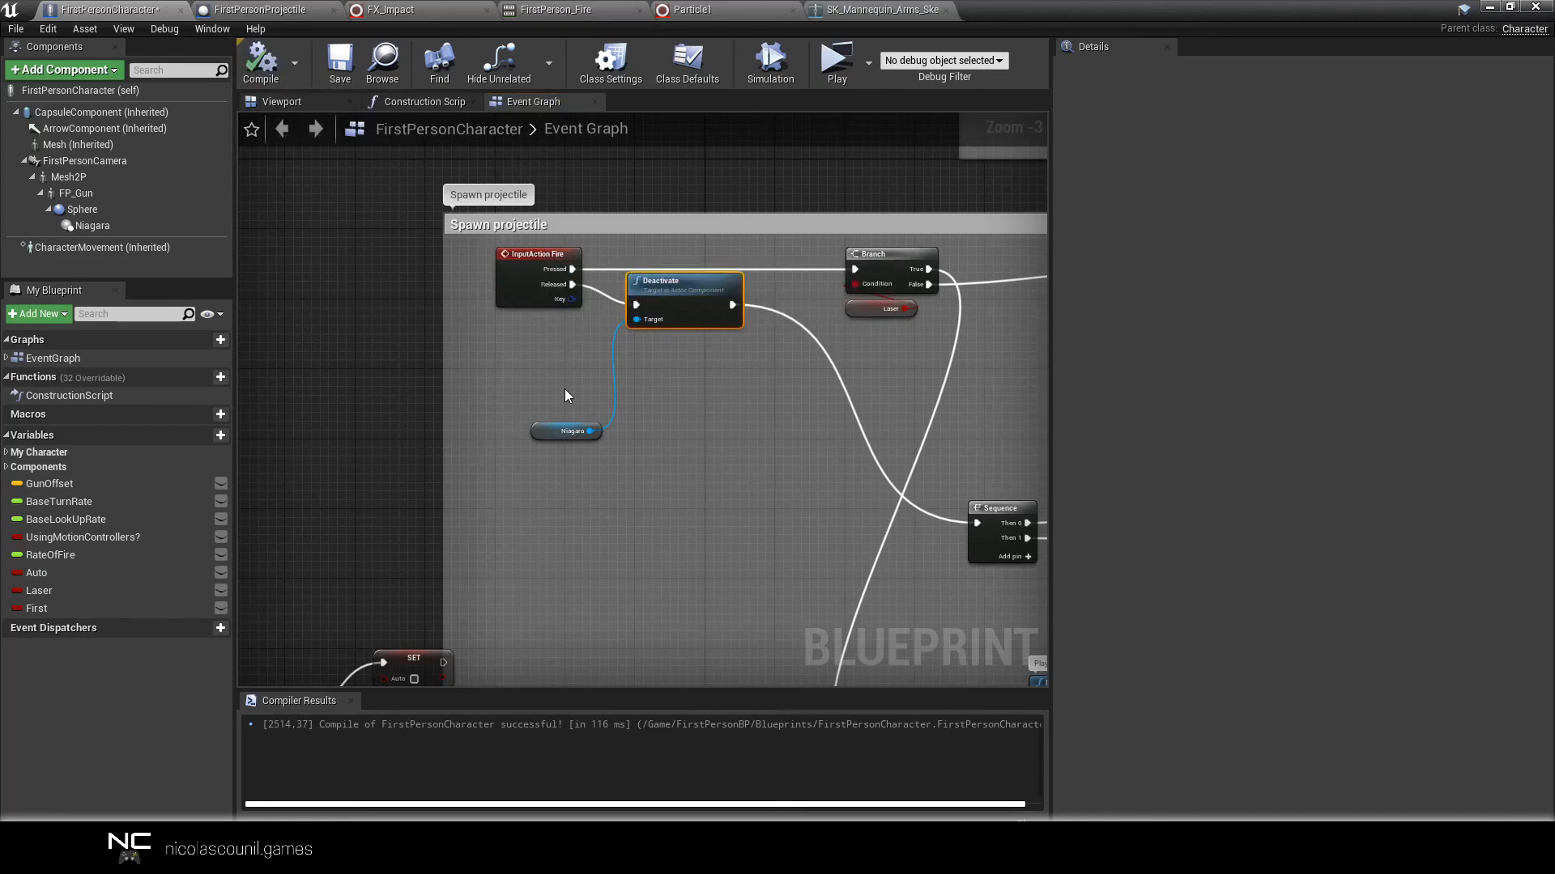
Playtest the level and fire the gun repeatedly to check the particle effect at the muzzle.
key(alt+p)
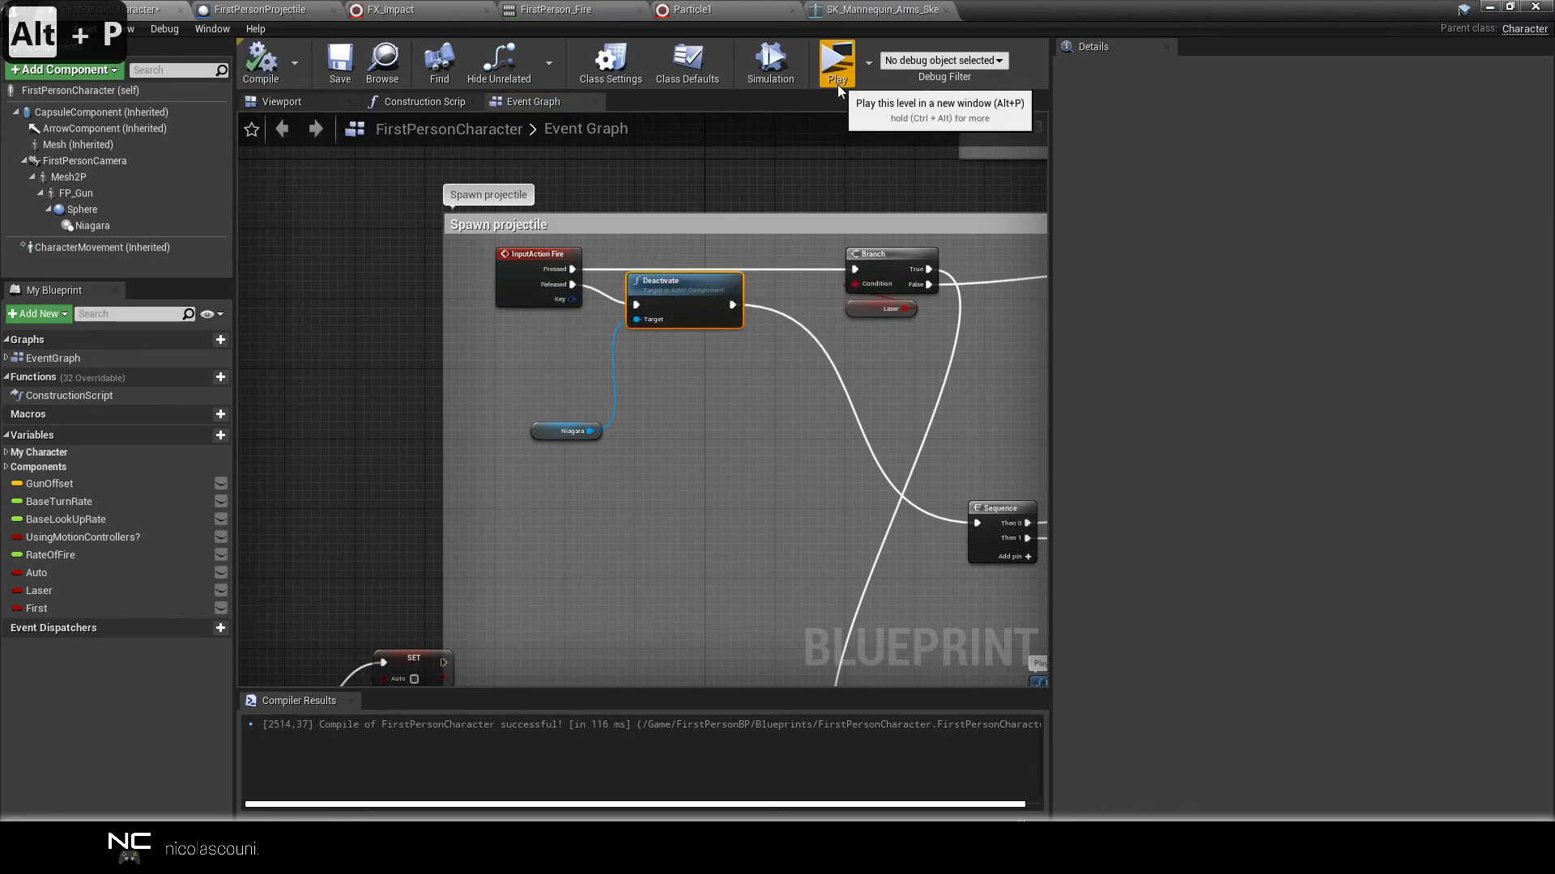
click(782, 445)
click(781, 444)
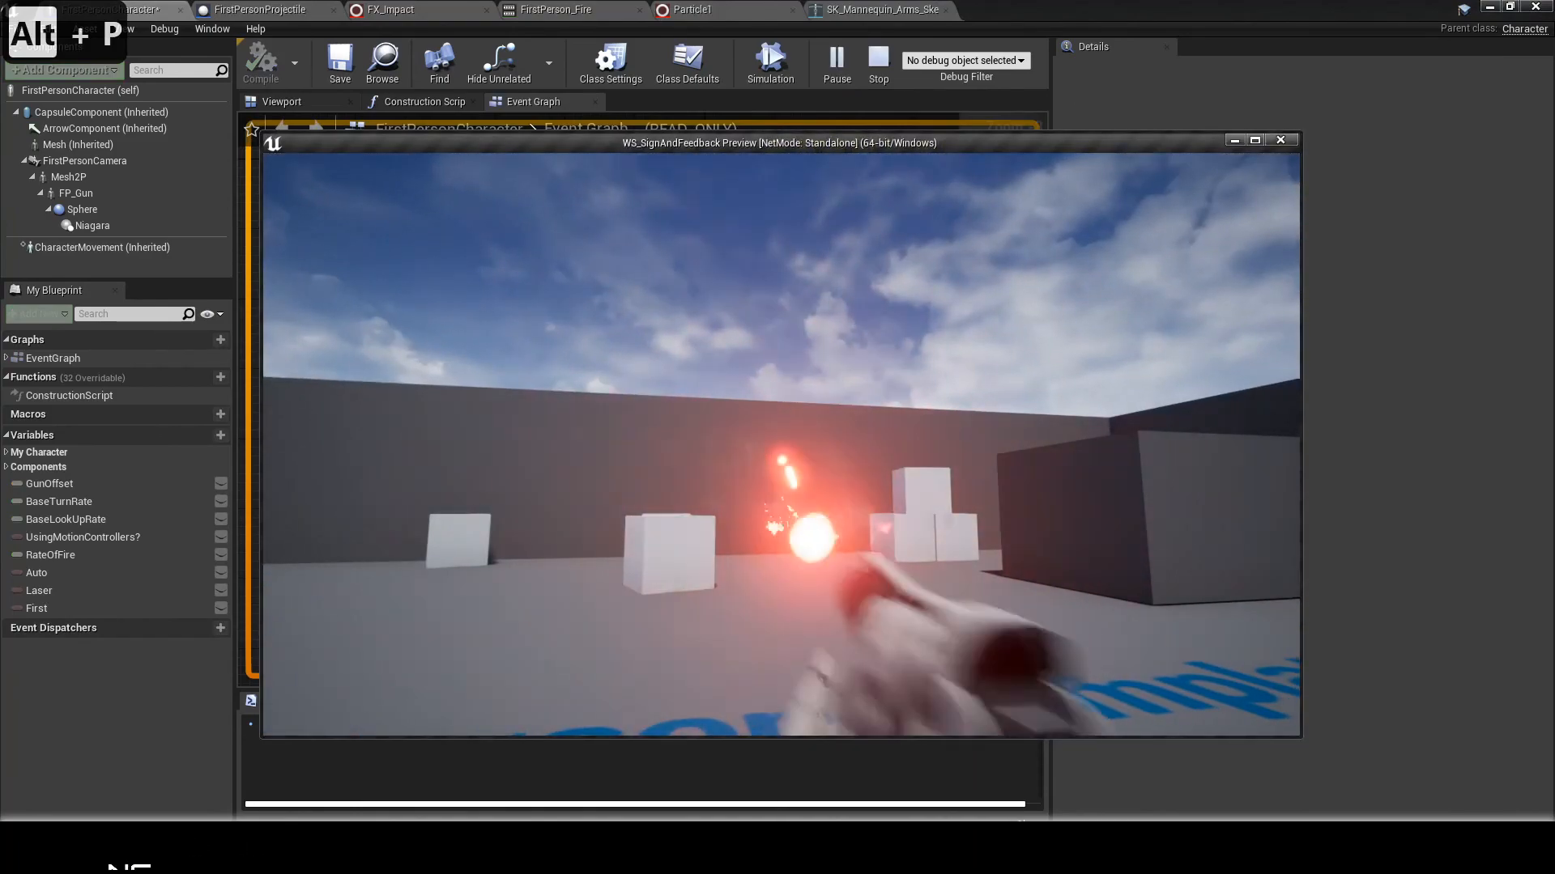
click(781, 445)
click(781, 445)
click(781, 444)
click(781, 445)
click(782, 444)
click(782, 445)
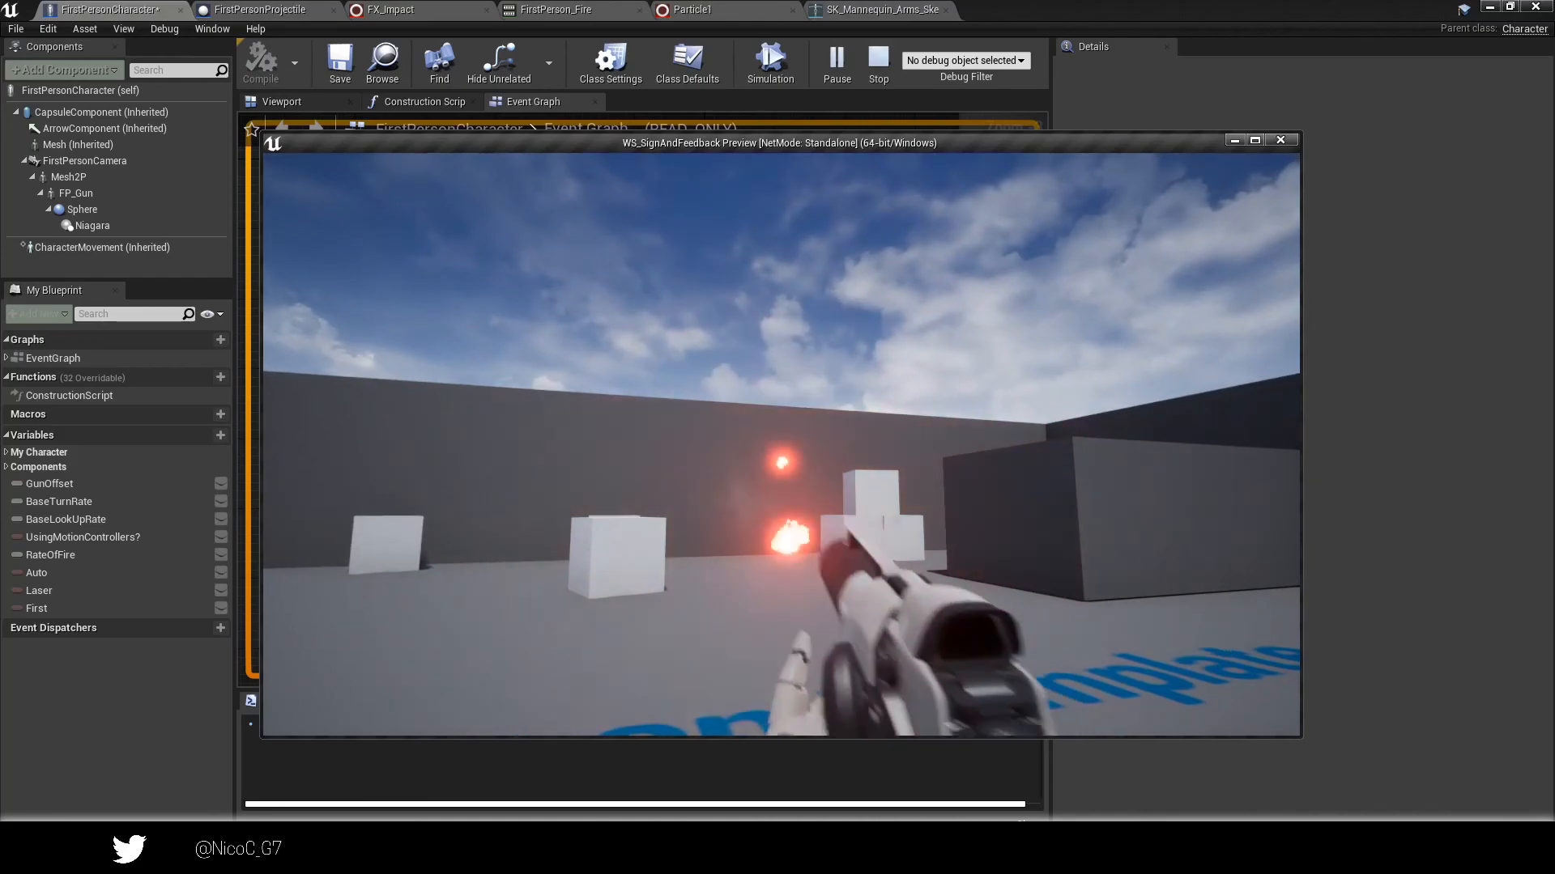
click(782, 444)
click(782, 444)
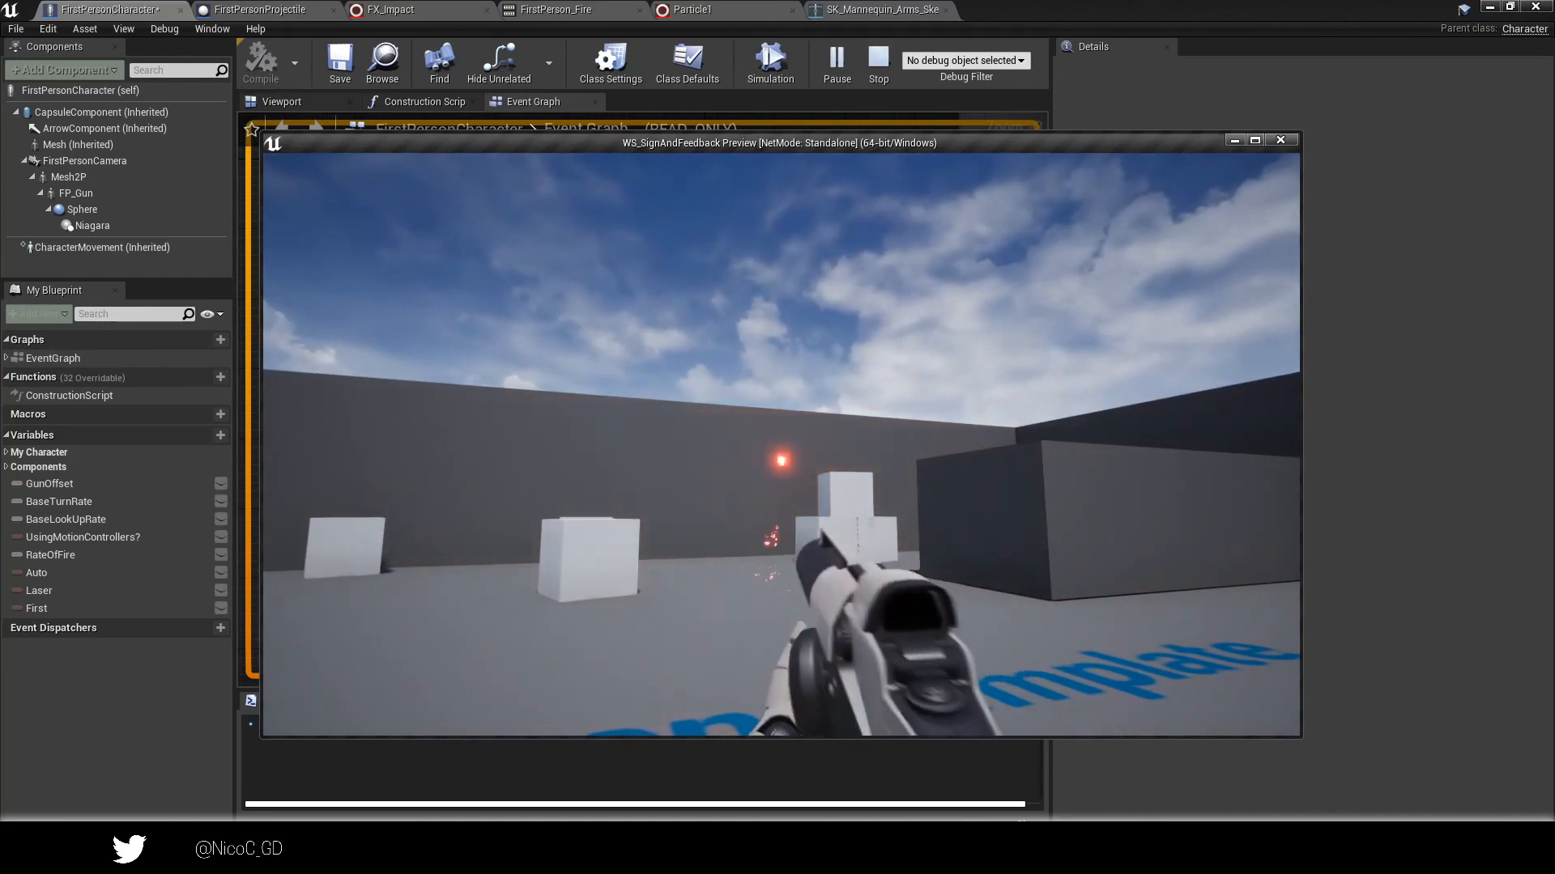
key(Escape)
Increase the Spawn Count of the Burst emitter's Spawn Burst Instantaneous module in Particle1.
click(690, 10)
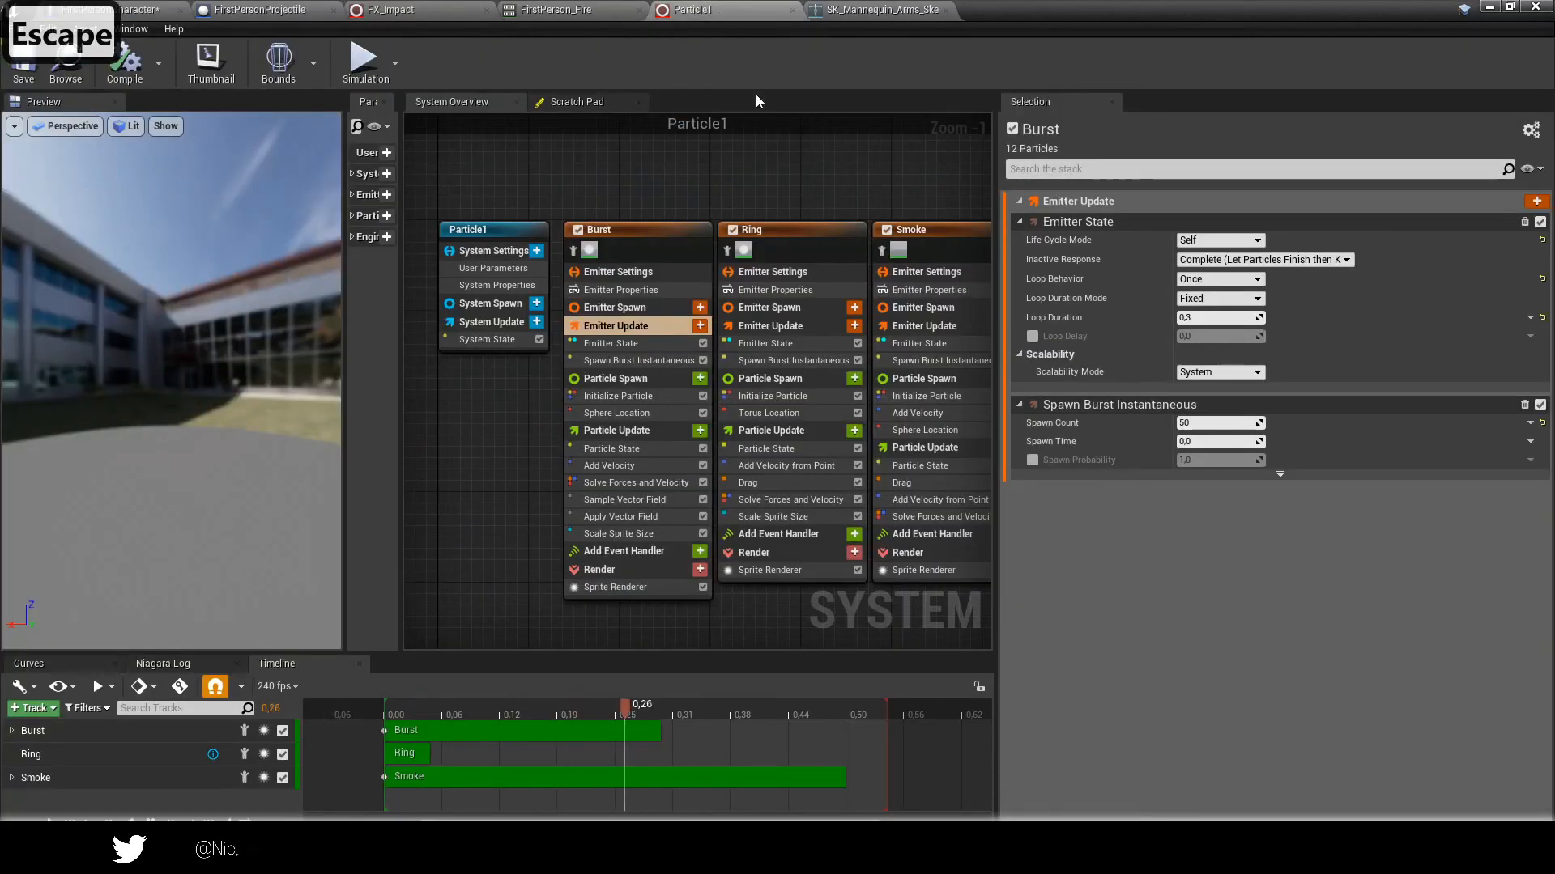
click(653, 361)
click(1210, 220)
text(25)
key(Return)
Set the Burst emitter's minimum sprite size to 5 by 5 in Initialize Particle and save all assets.
click(616, 378)
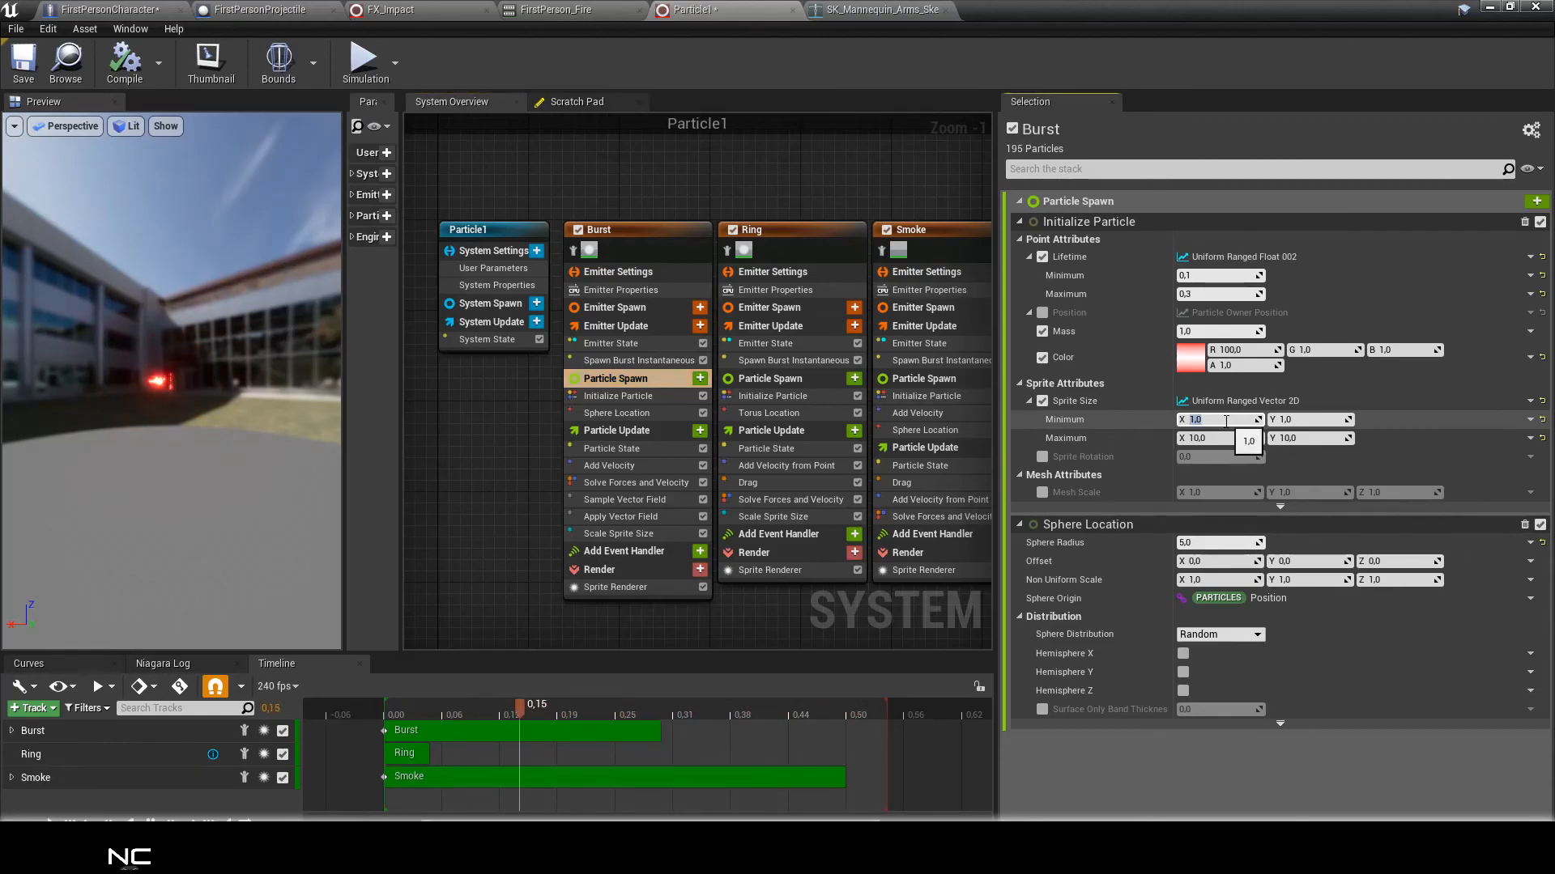
text(5)
key(Tab)
text(5)
key(Tab)
key(Return)
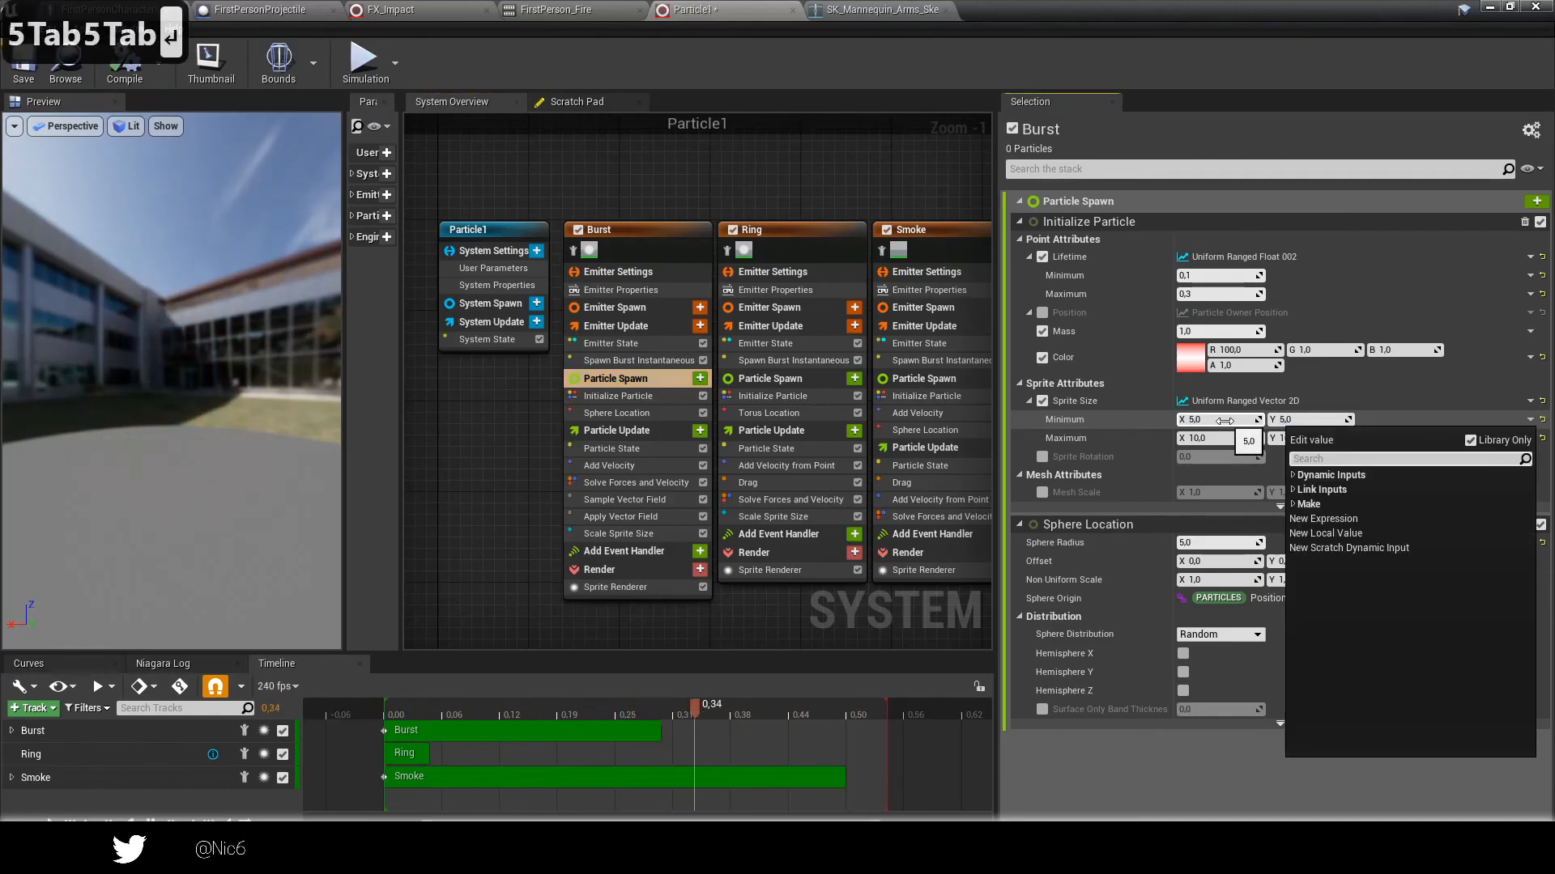
key(ctrl+shift+s)
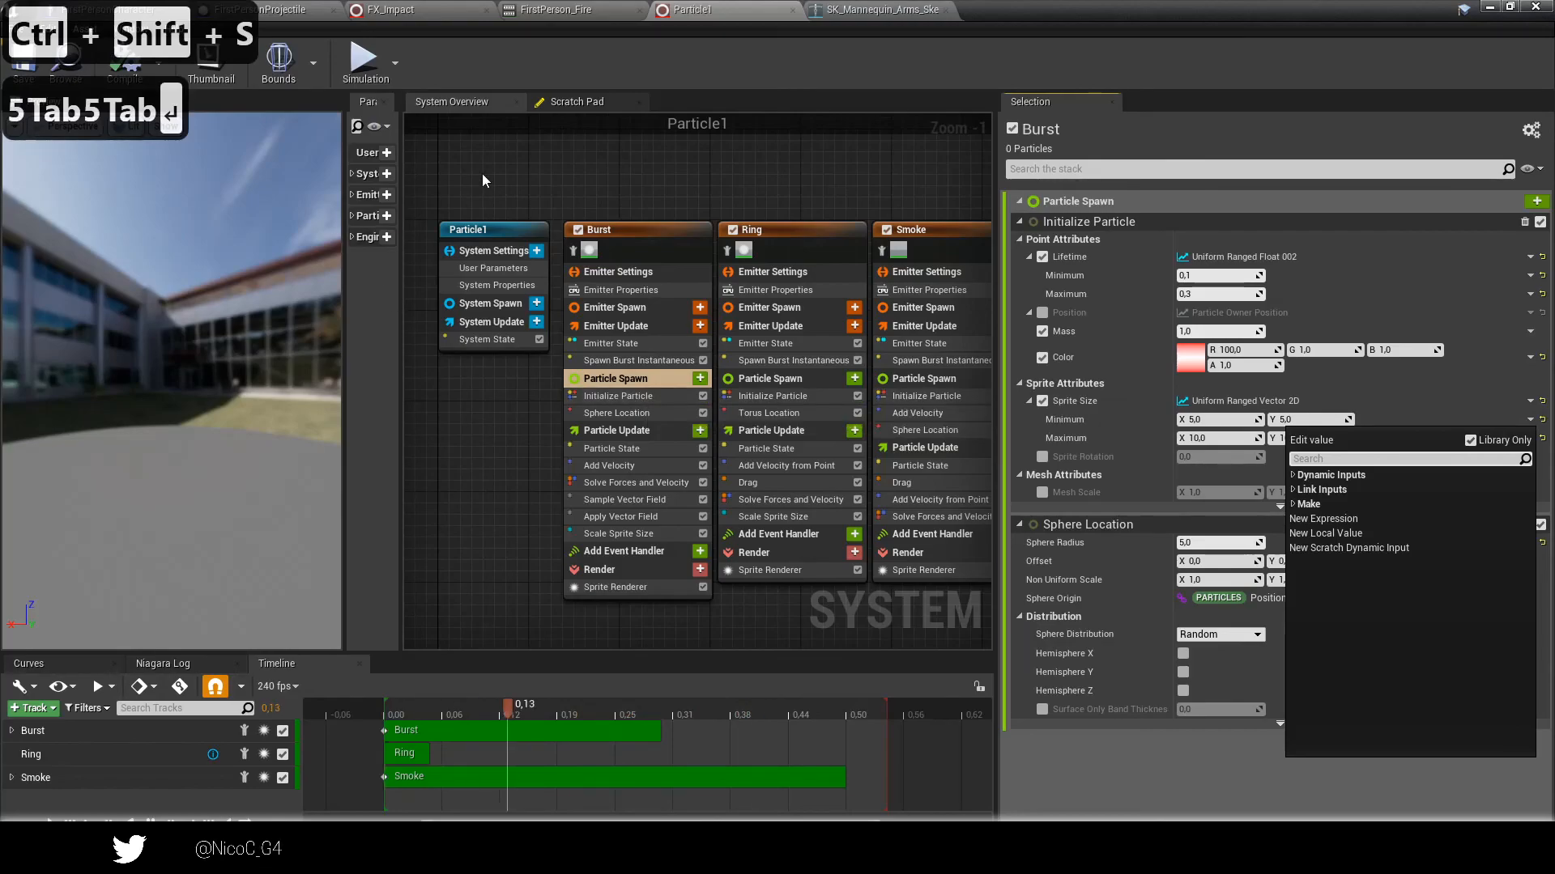
Playtest the level again and fire repeatedly to examine the size and density of the muzzle burst.
key(alt+p)
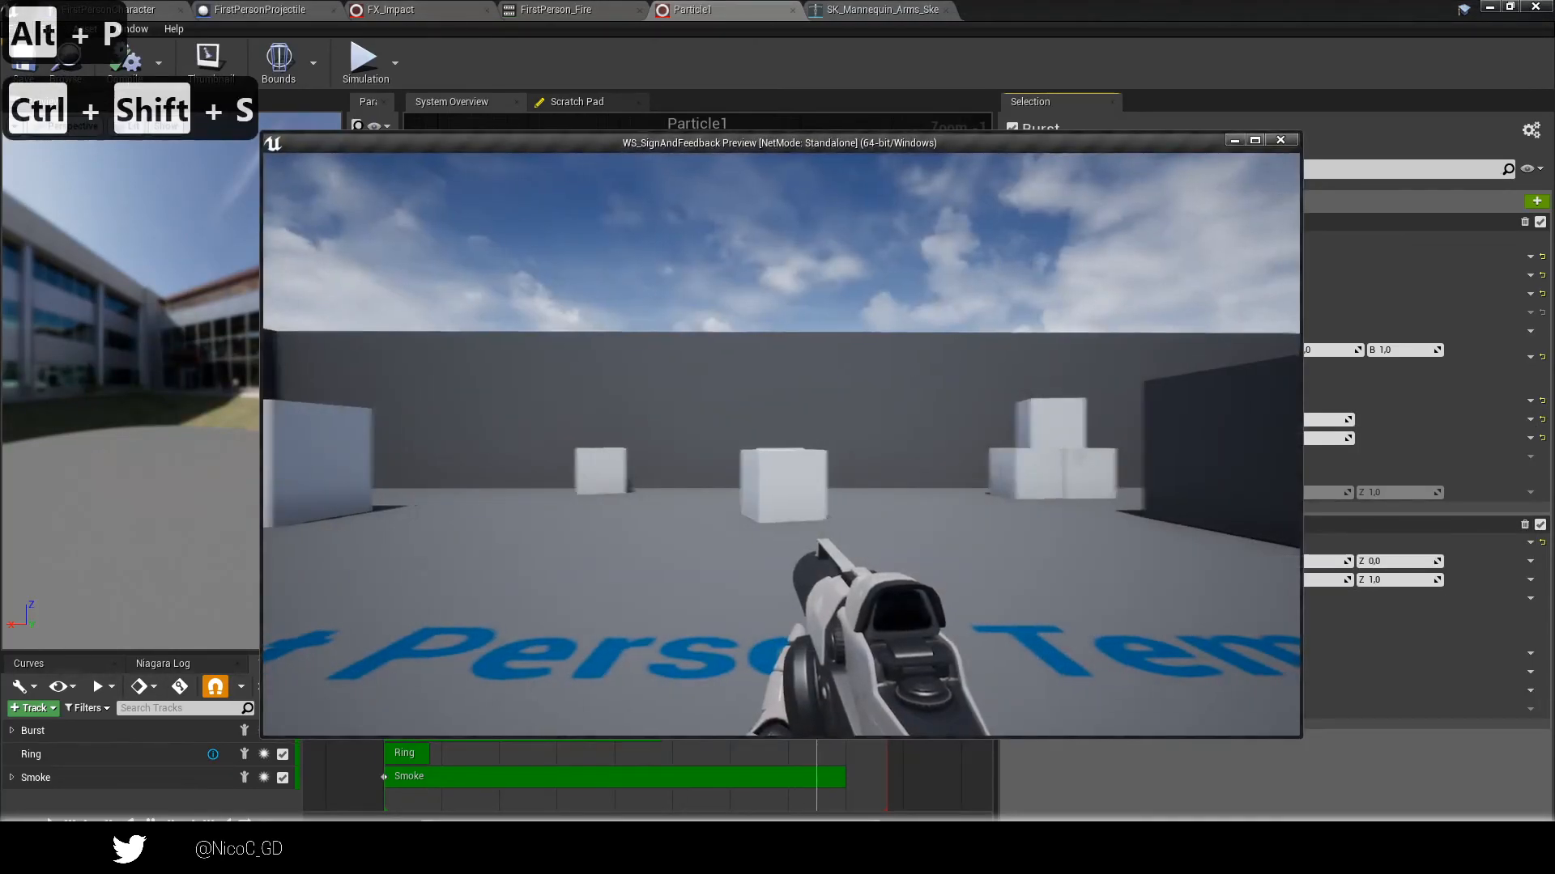
click(781, 445)
click(781, 444)
click(781, 444)
click(782, 445)
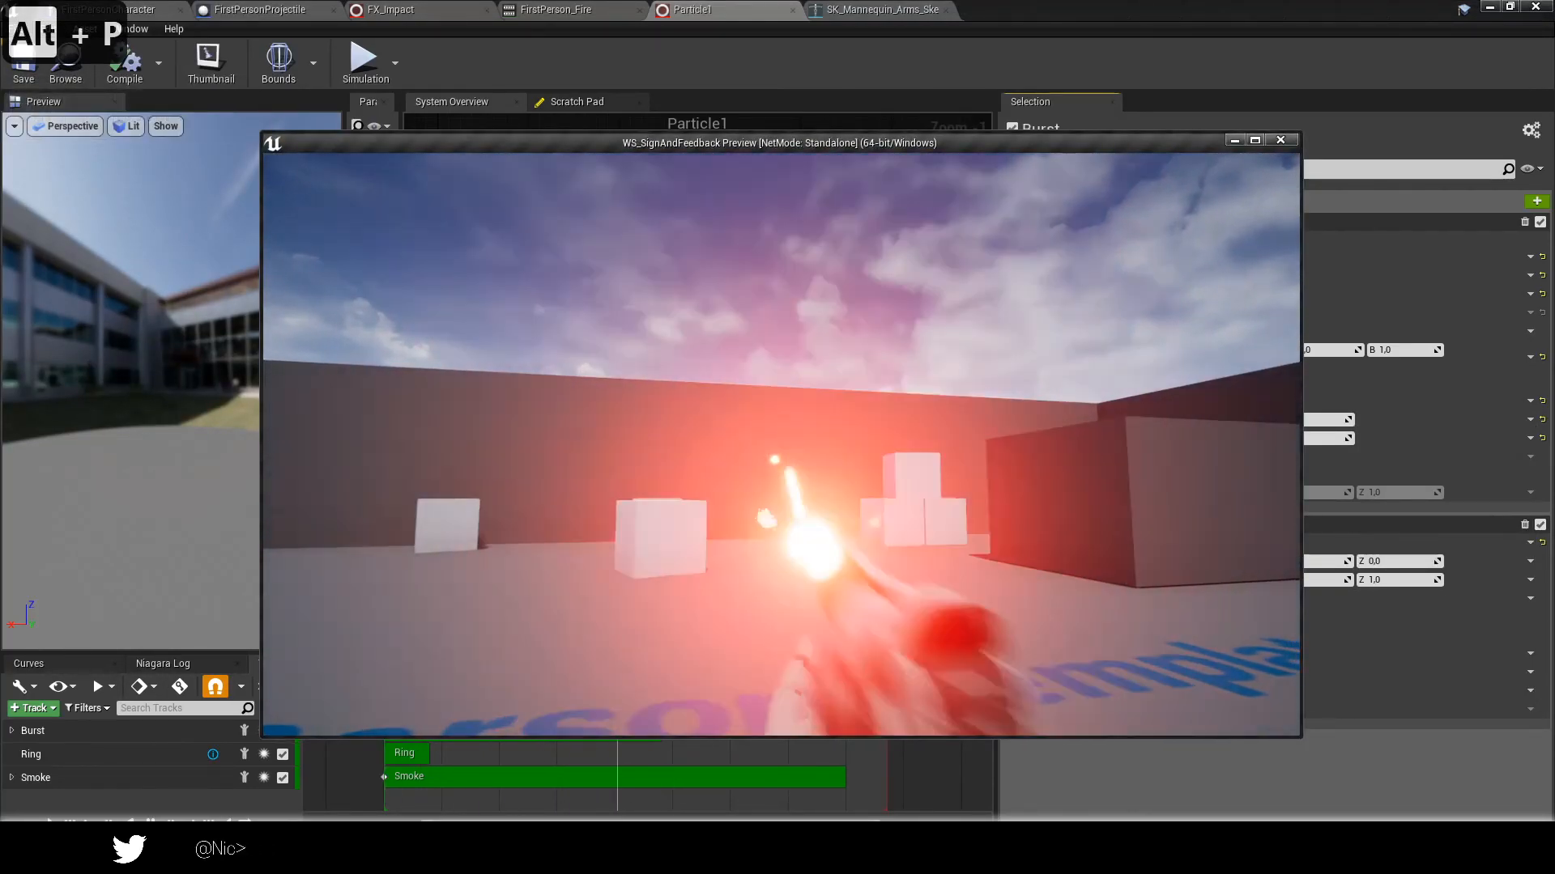
click(781, 445)
click(781, 445)
click(781, 444)
click(782, 445)
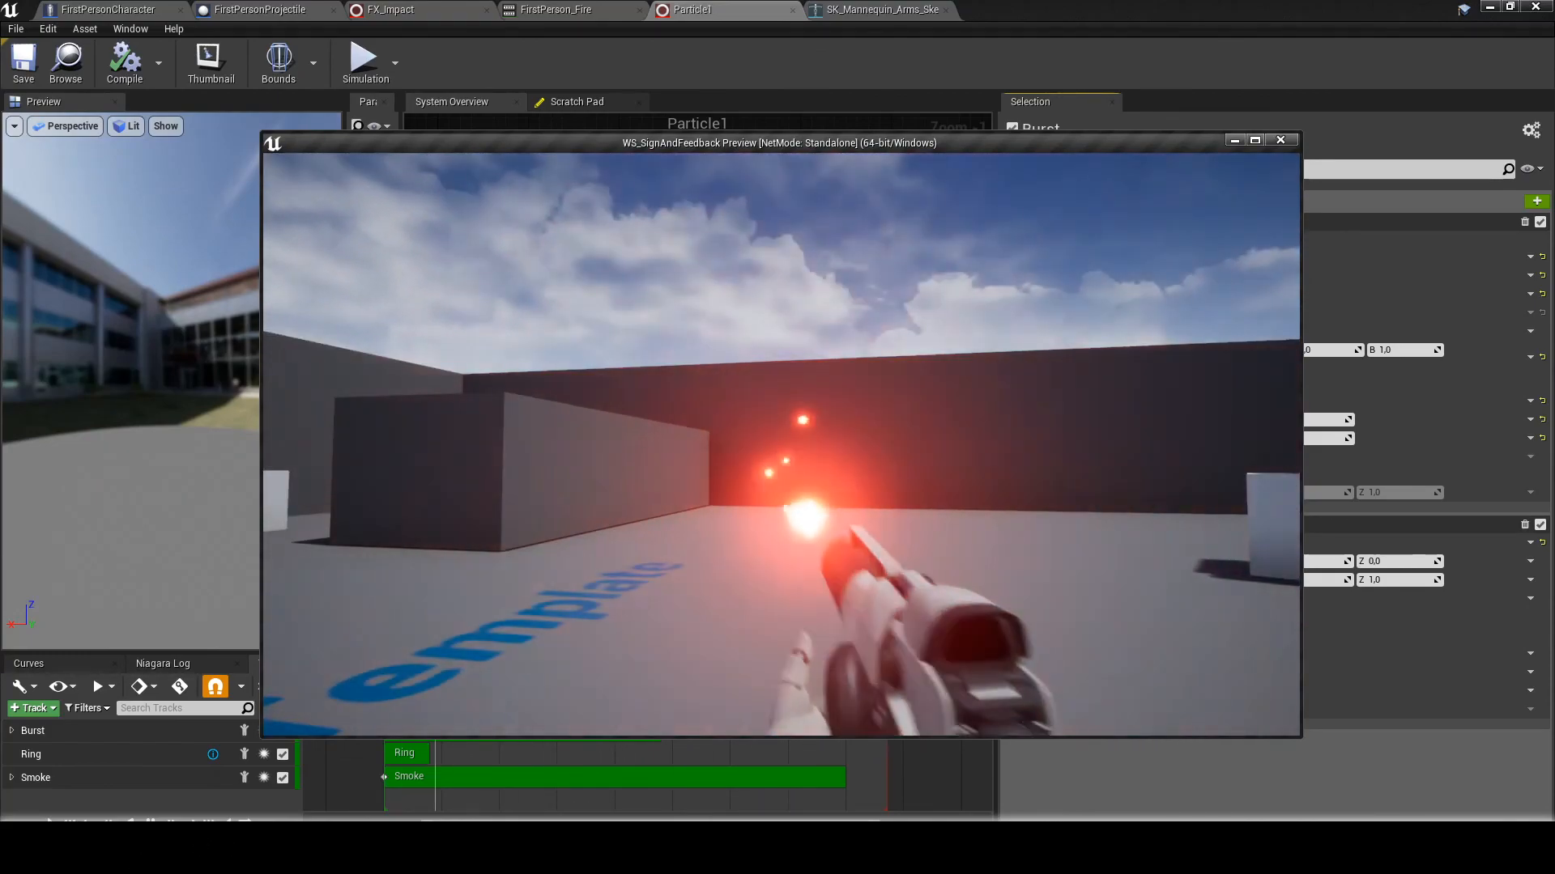
Walk backward, forward and sideways while firing to check how the muzzle effect follows the gun, and end the playtest.
key(s)
click(781, 445)
click(781, 445)
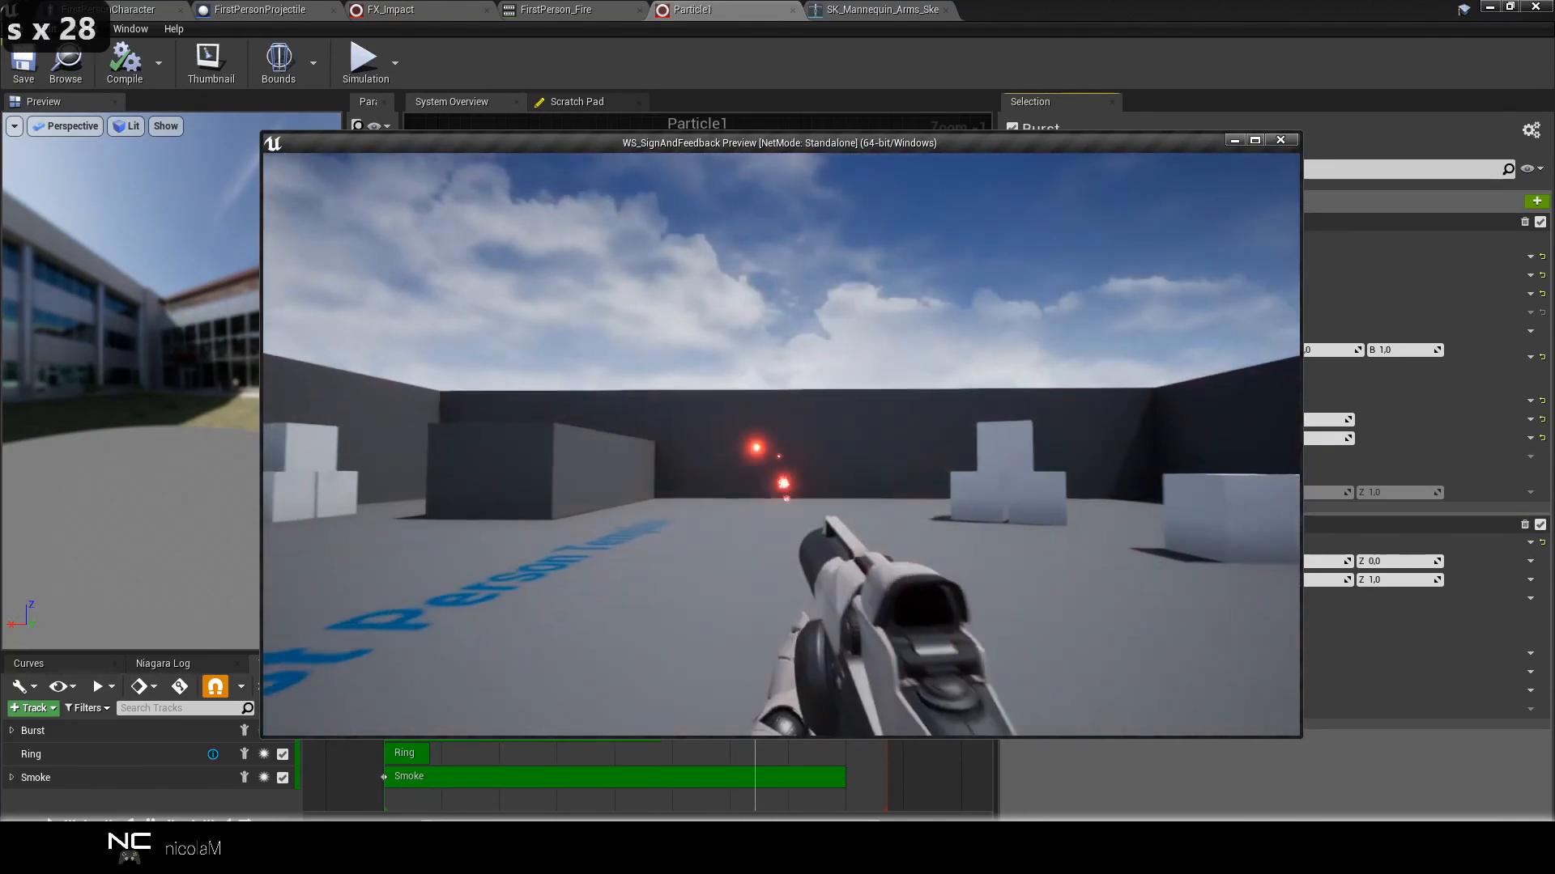
key(s)
key(s)
key(s)
key(s)
key(s)
key(s)
key(s)
key(s)
key(s)
key(s)
key(s)
key(s)
key(s)
key(z)
click(781, 444)
key(q)
key(z)
key(d)
click(781, 445)
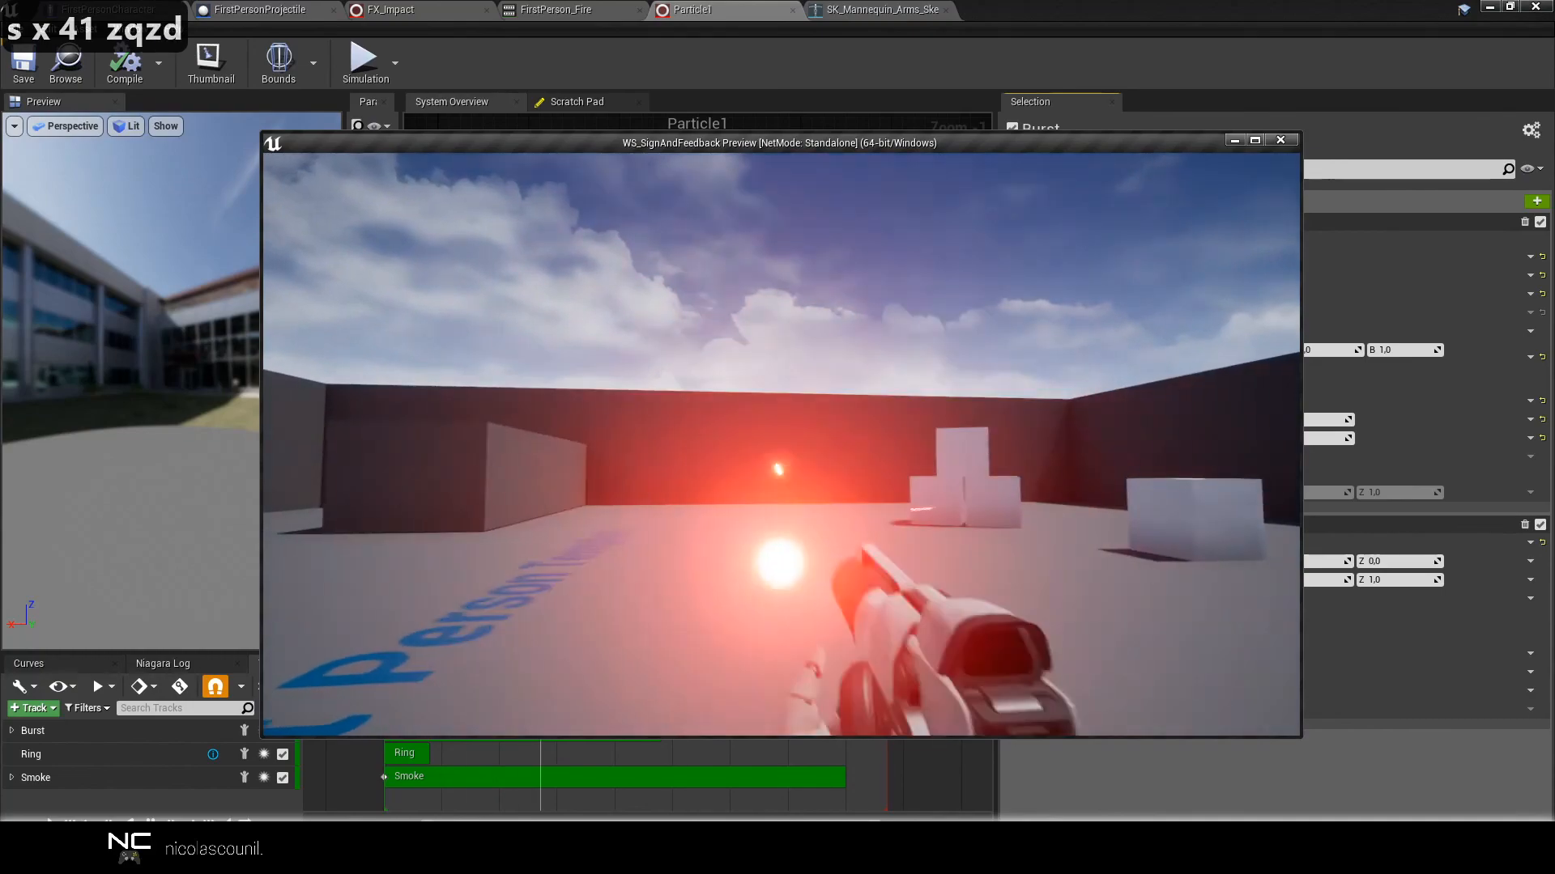
key(q)
key(s)
click(782, 445)
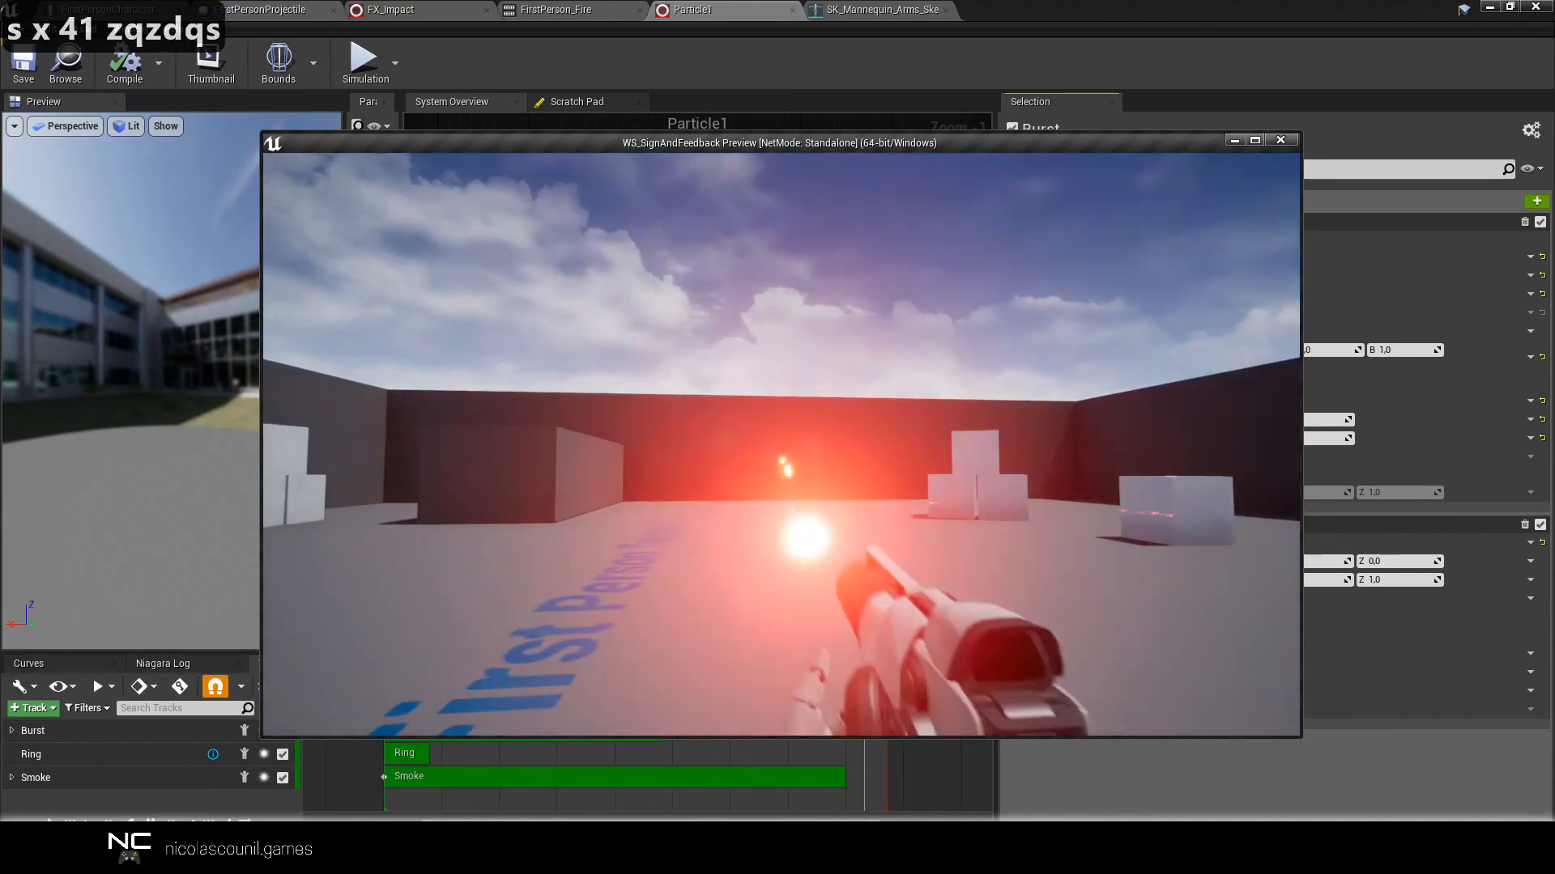
key(d)
click(781, 444)
click(781, 444)
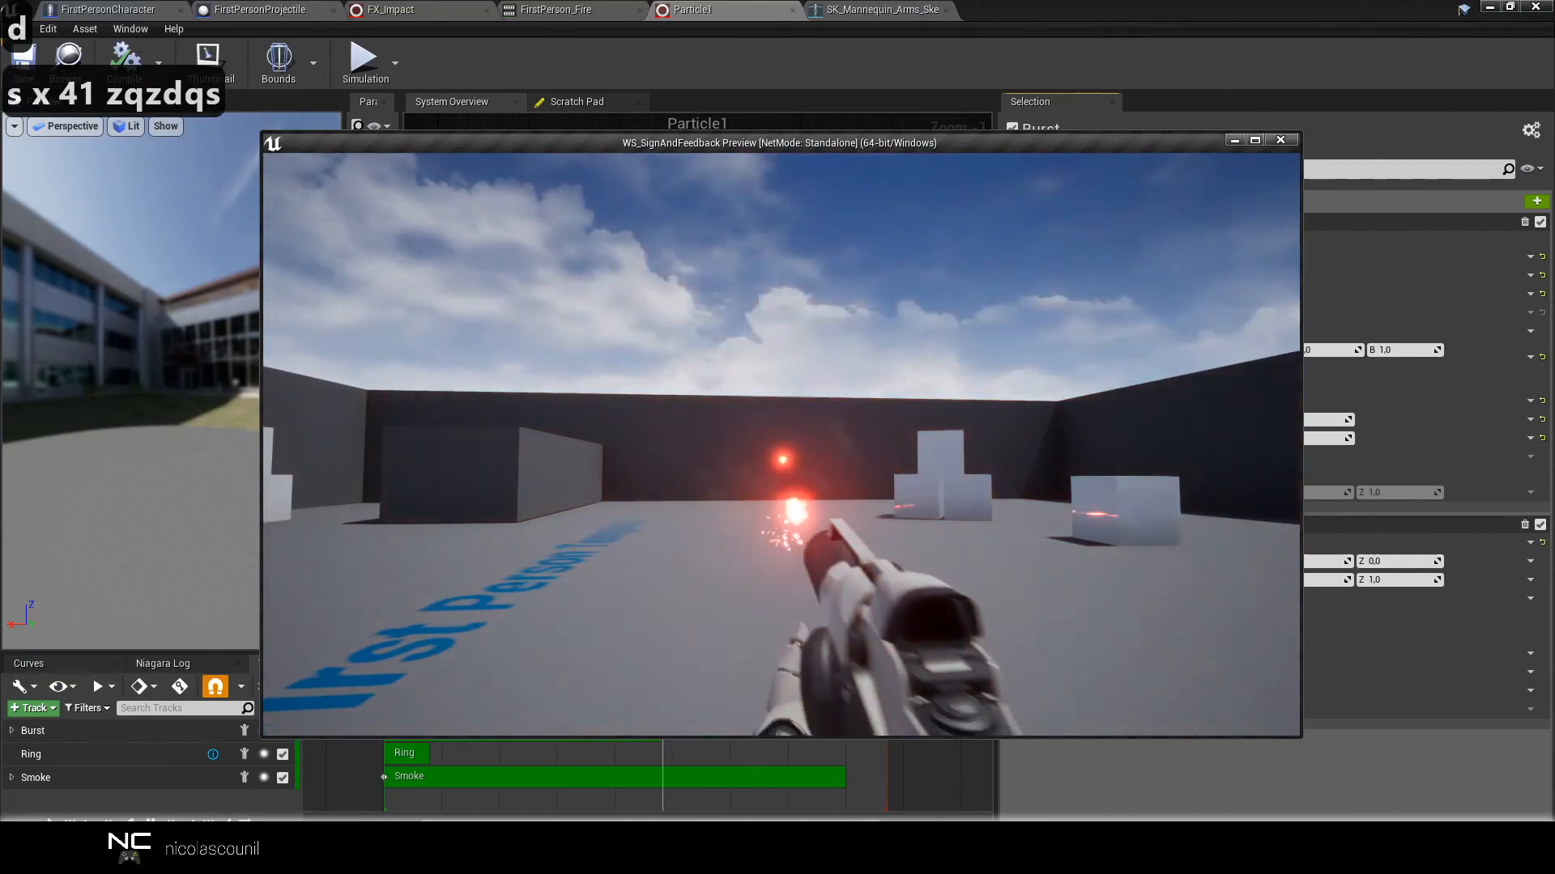
key(q)
key(q)
key(q)
key(q)
key(q)
key(q)
key(q)
key(d)
key(d)
click(781, 445)
key(s)
key(s)
key(s)
key(s)
key(s)
key(s)
key(s)
key(s)
key(s)
key(s)
key(s)
click(782, 444)
key(d)
key(d)
key(q)
click(781, 444)
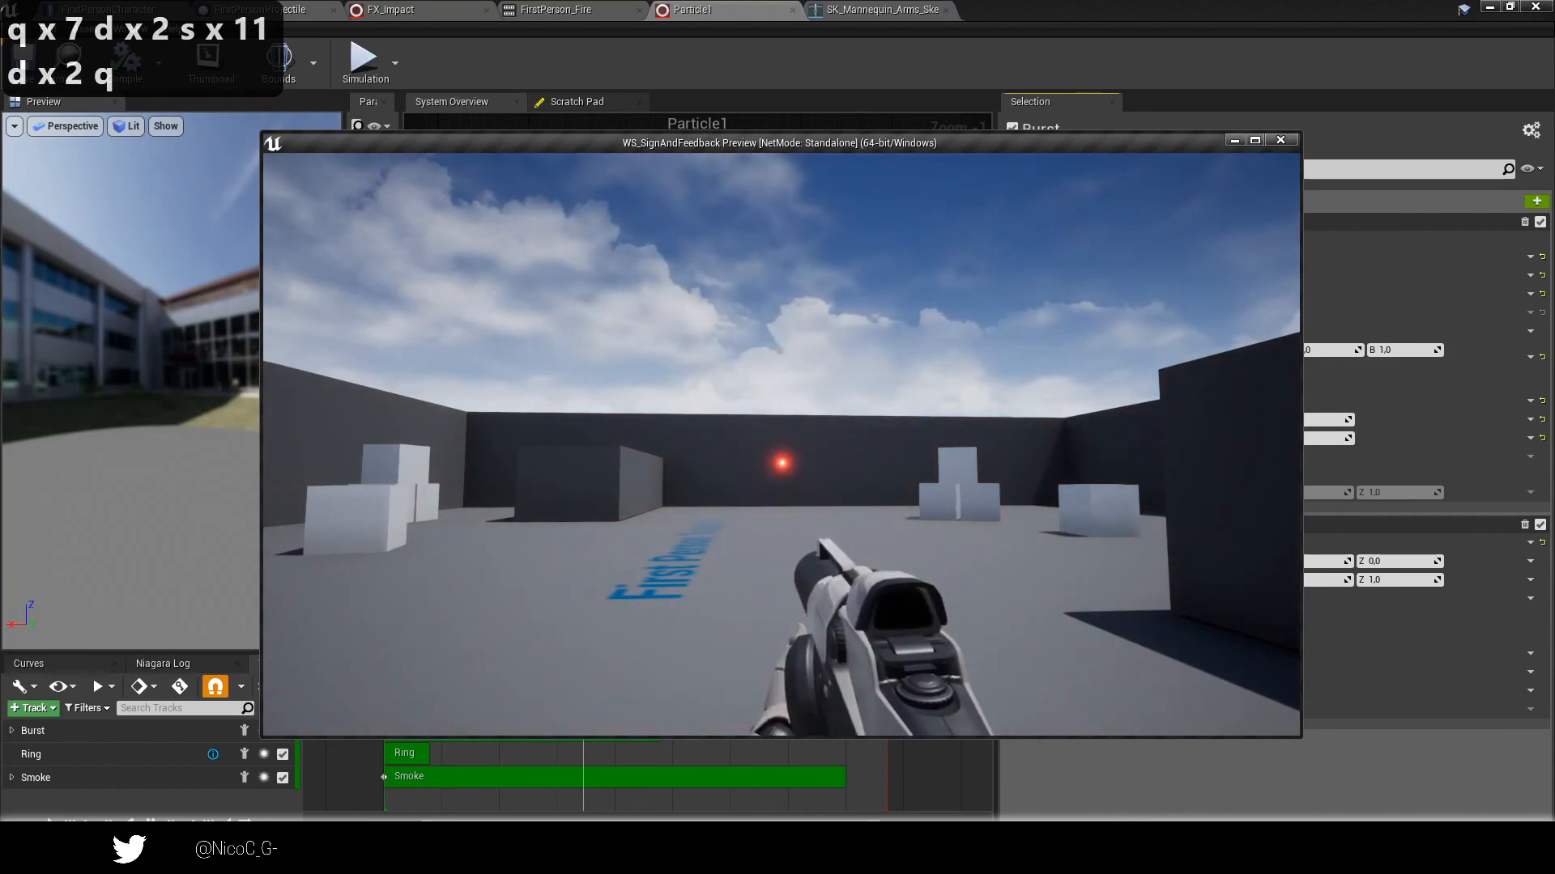
key(Escape)
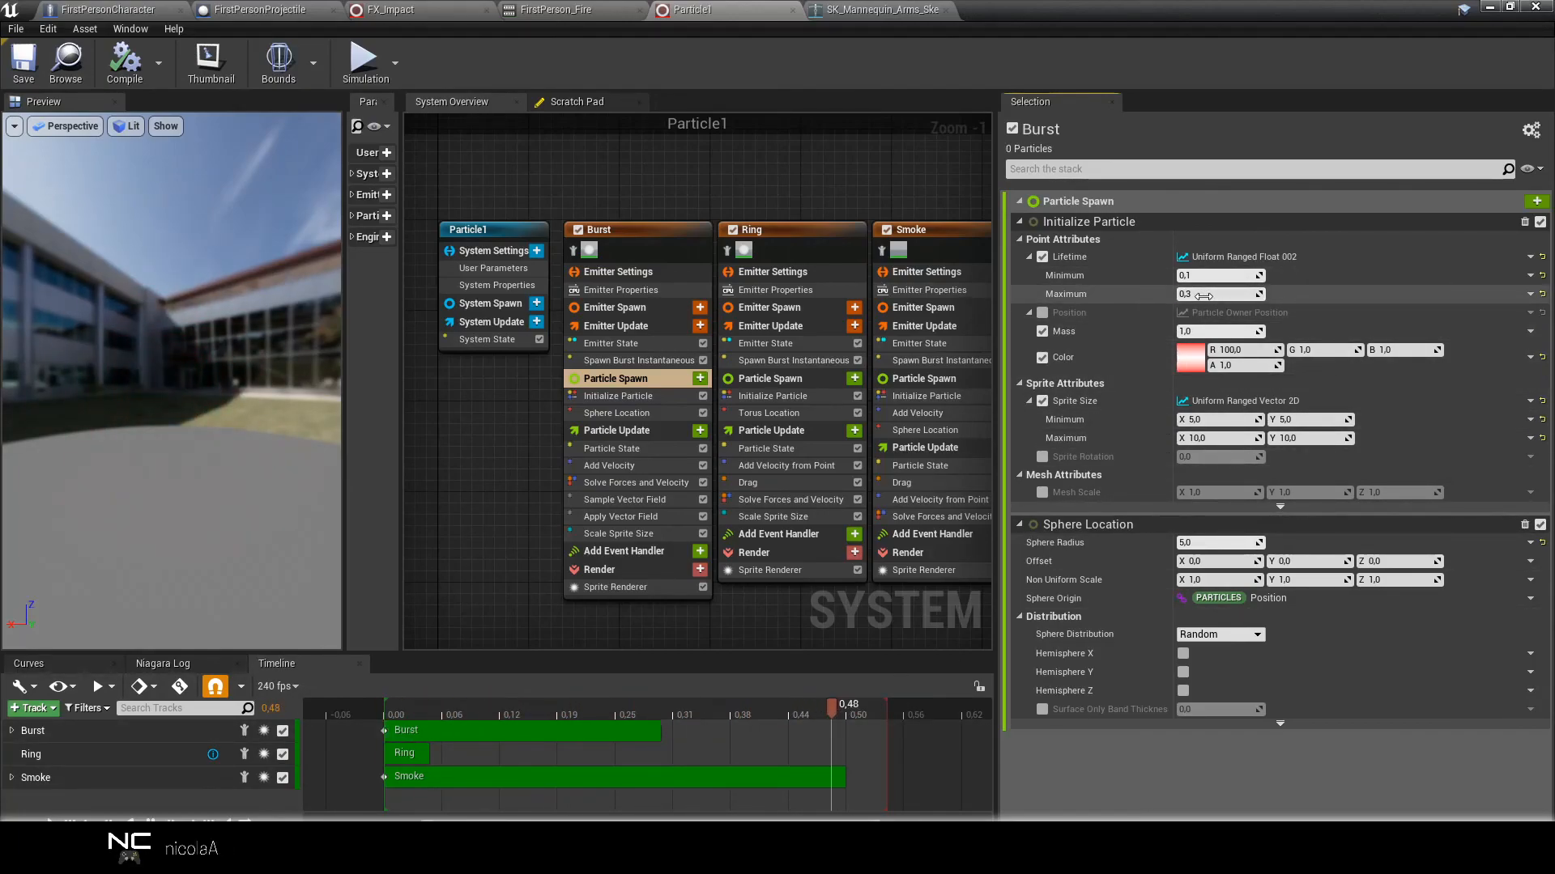
Set the Burst emitter's maximum particle lifetime to 0.2 and move the end key of its Scale Sprite Size curve to time 0.2.
click(1204, 296)
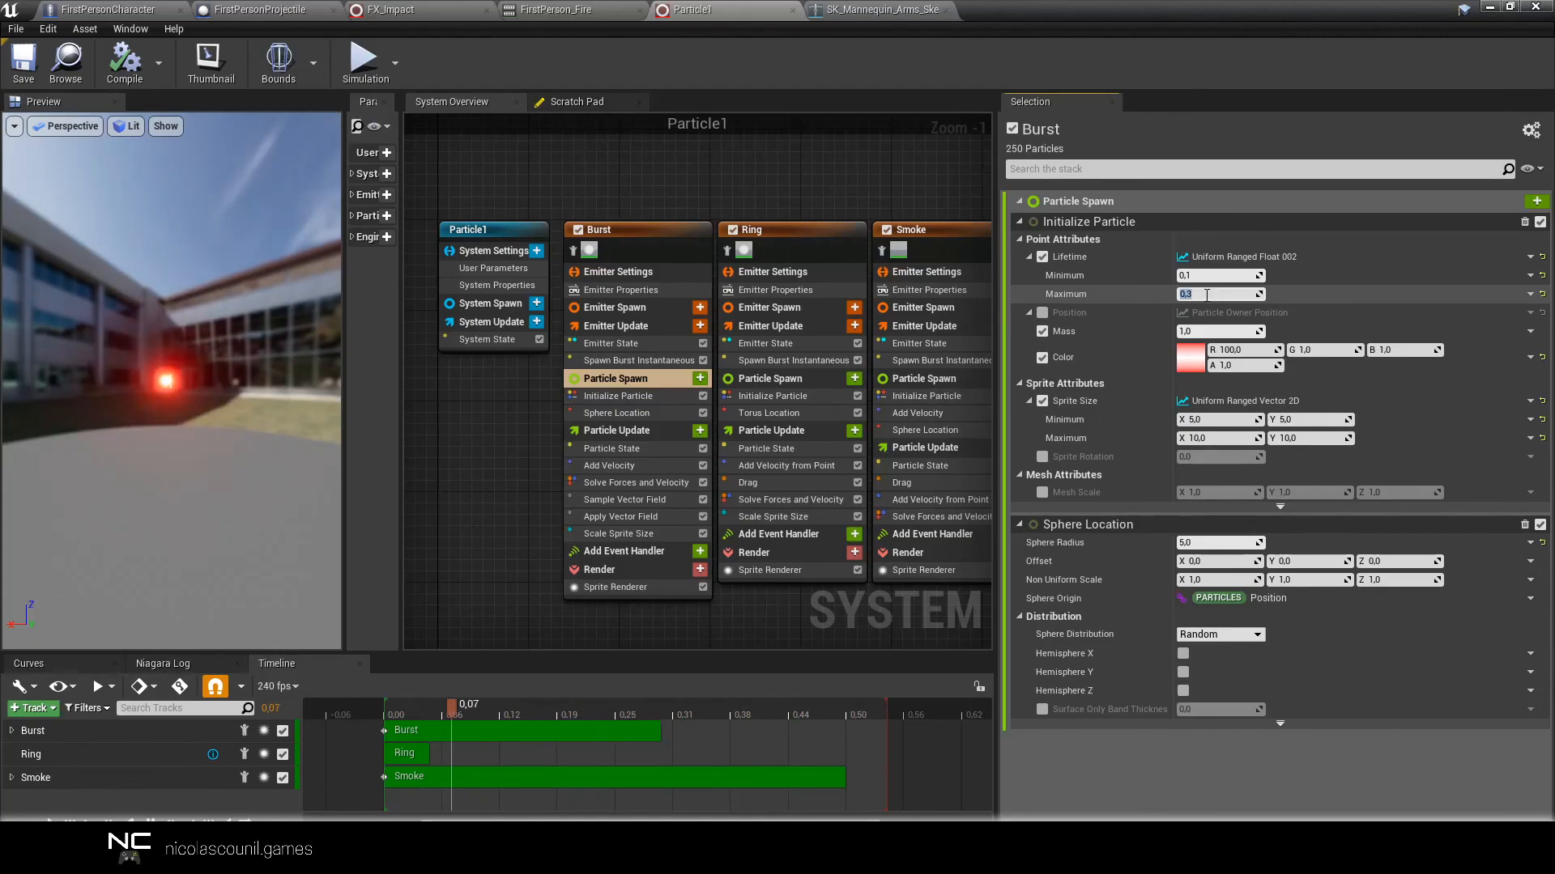
key(Return)
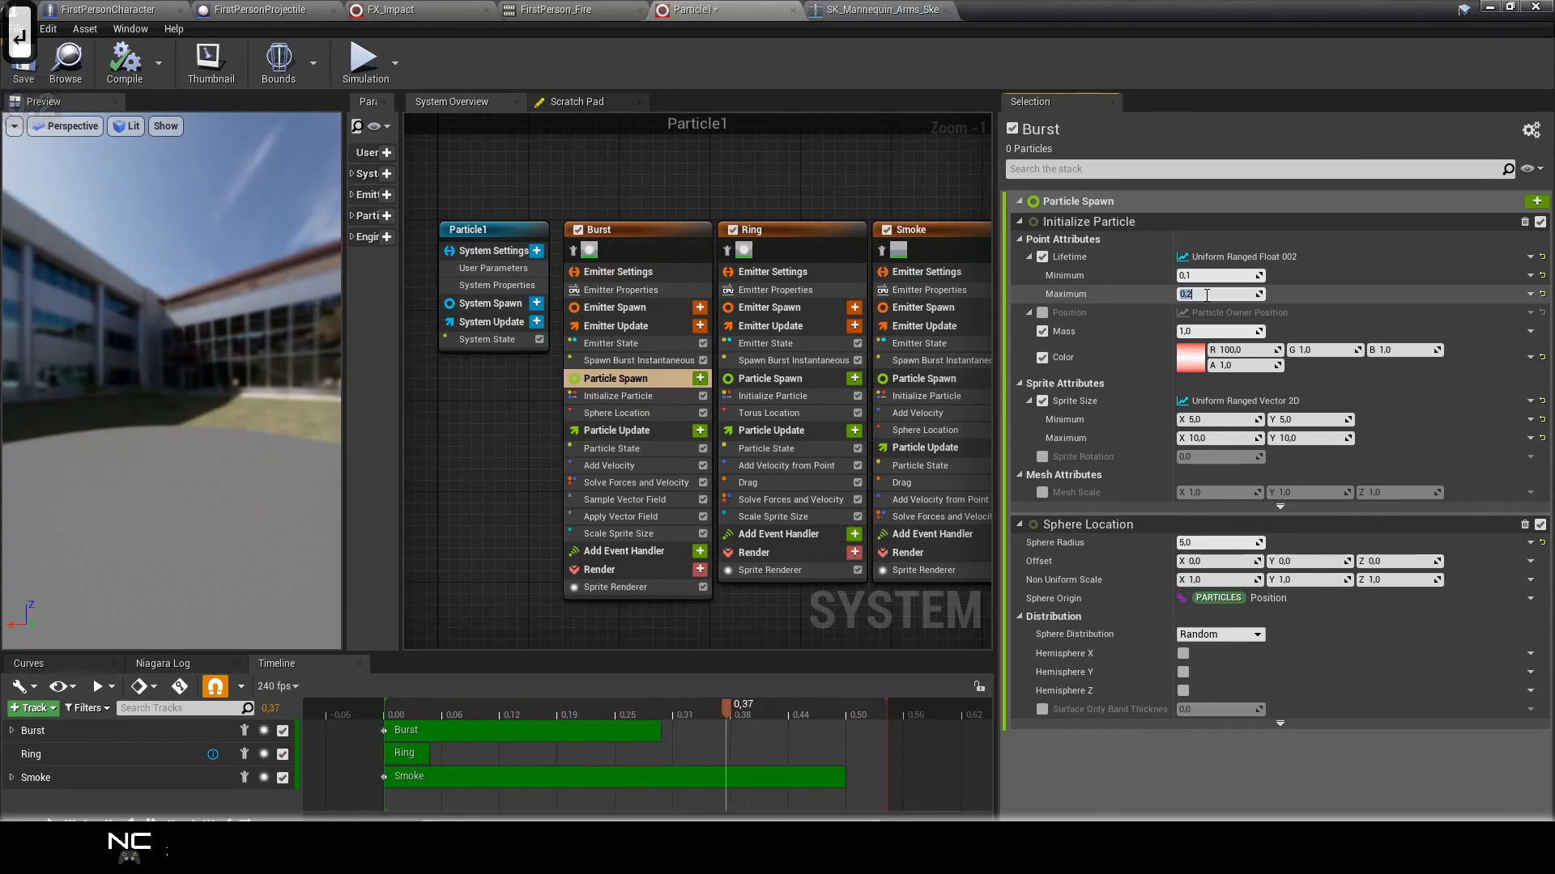
click(646, 531)
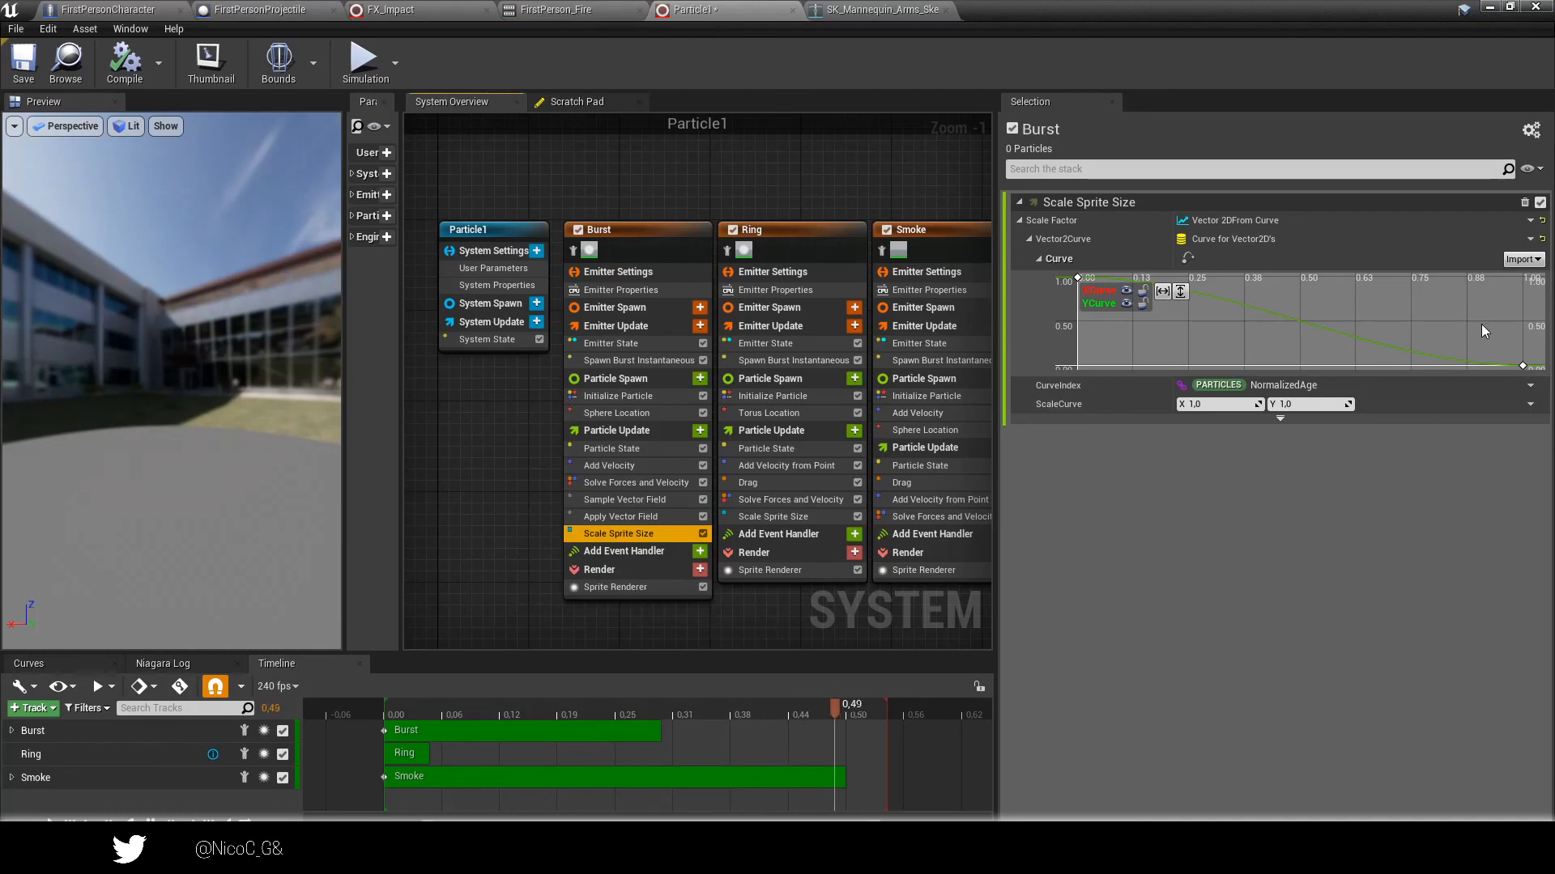
drag(1539, 372, 1538, 371)
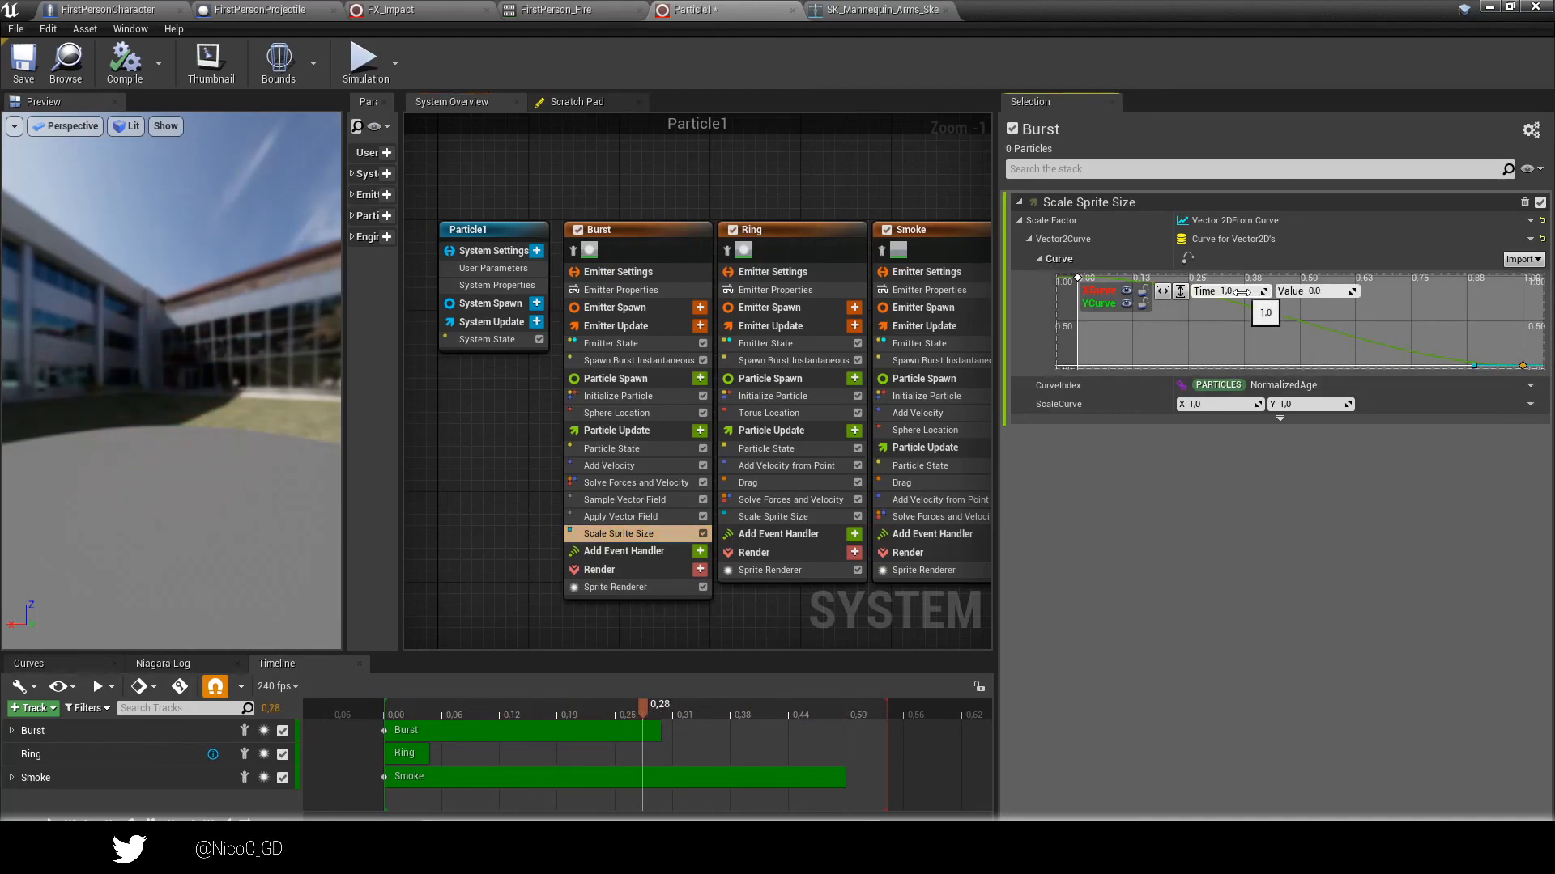
text(0.2)
key(Return)
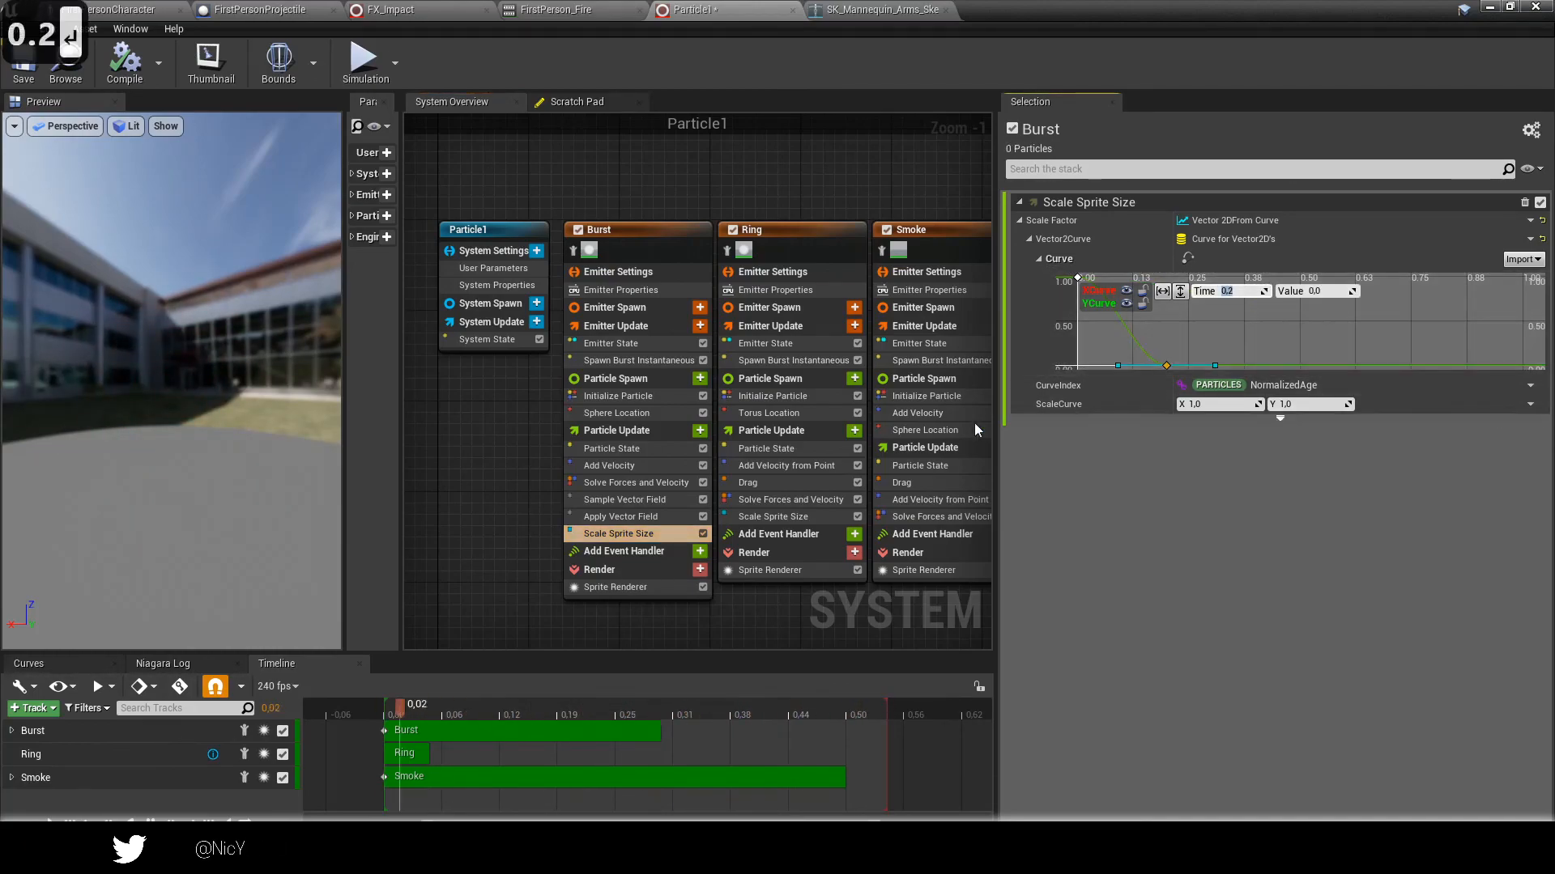
Review the Burst emitter's module settings from Apply Vector Field up through Add Velocity and Sphere Location to Spawn Burst Instantaneous.
click(615, 518)
click(622, 499)
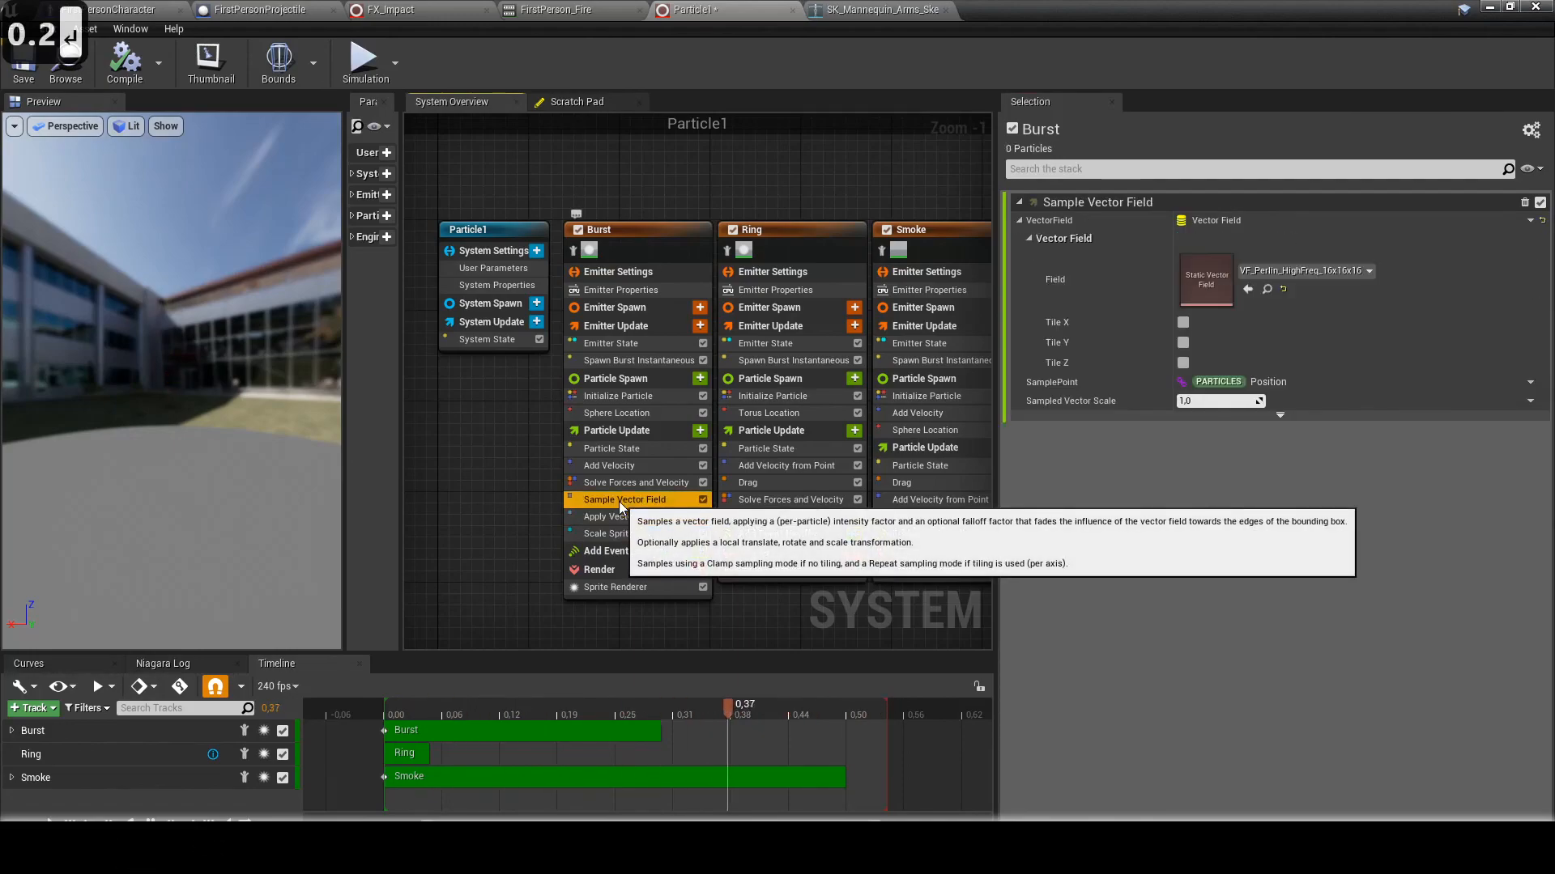
click(630, 484)
click(630, 466)
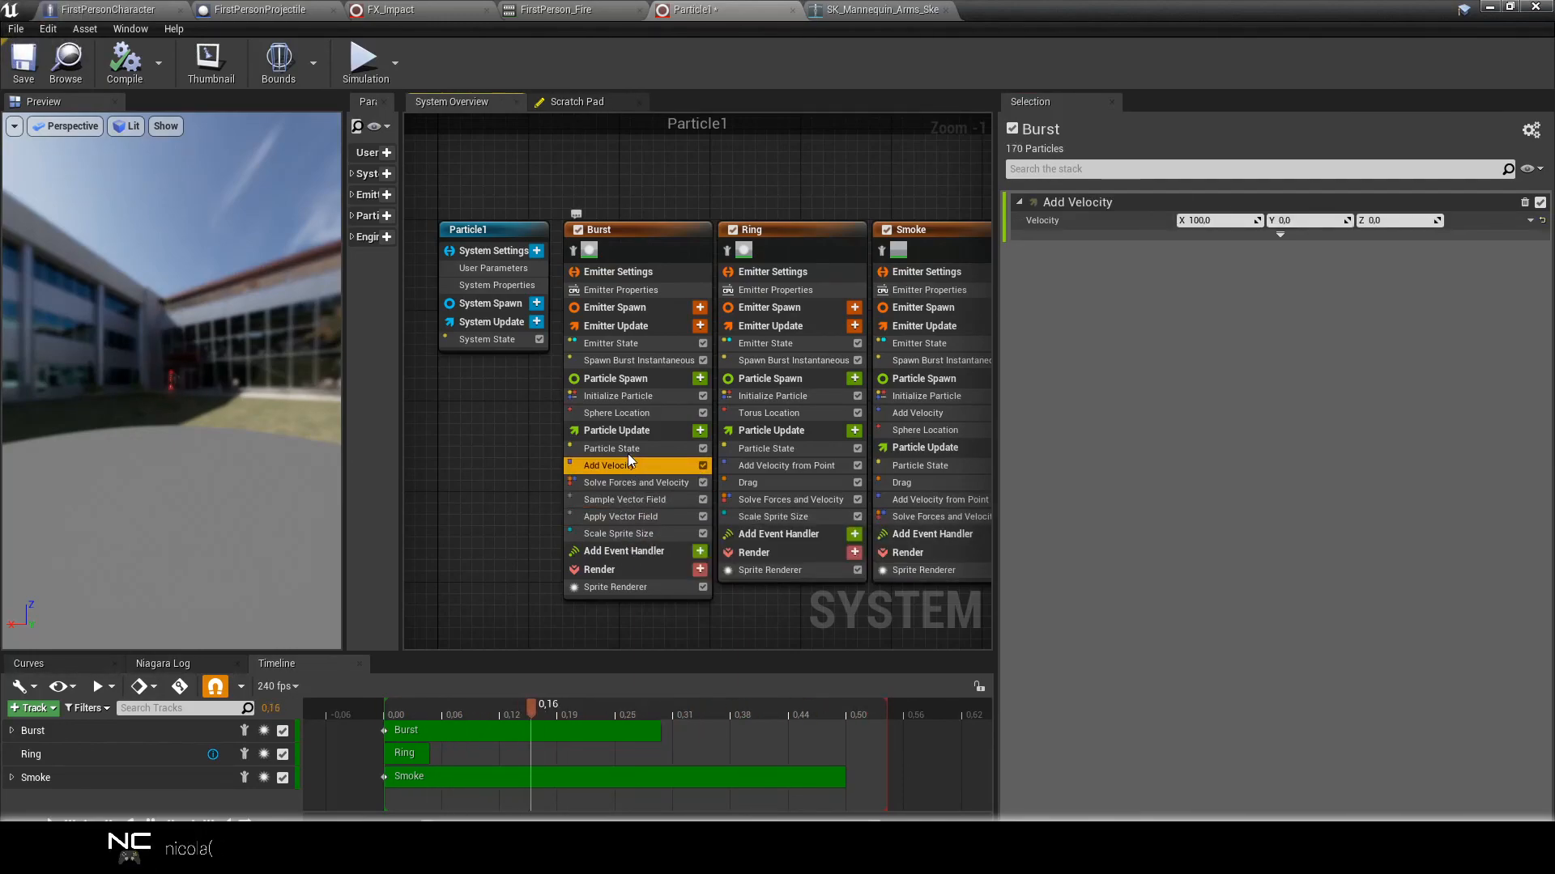
click(631, 449)
click(623, 412)
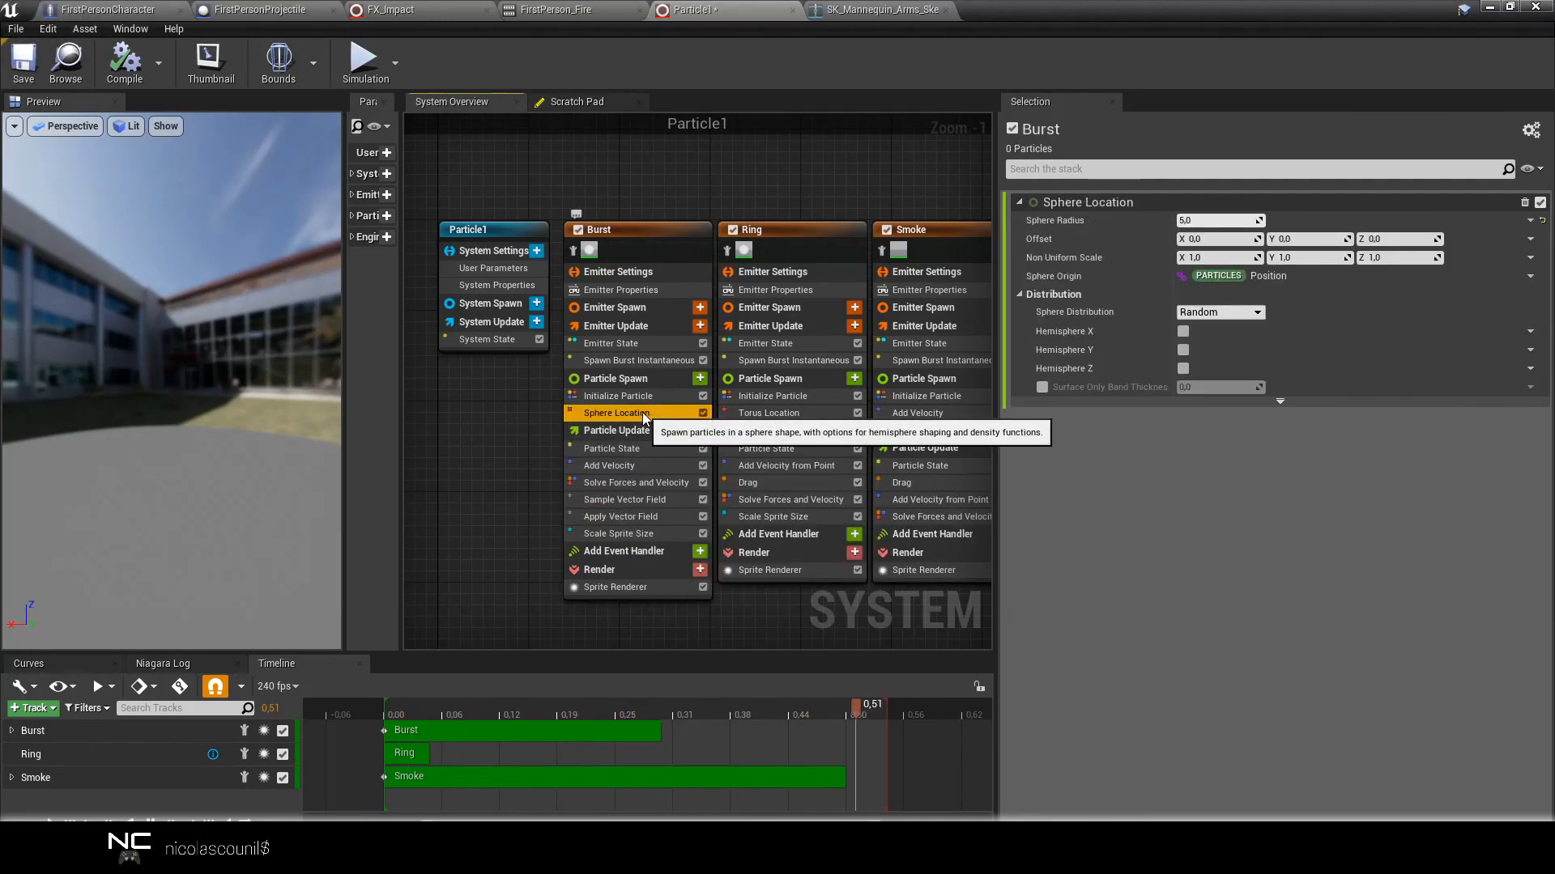
click(634, 357)
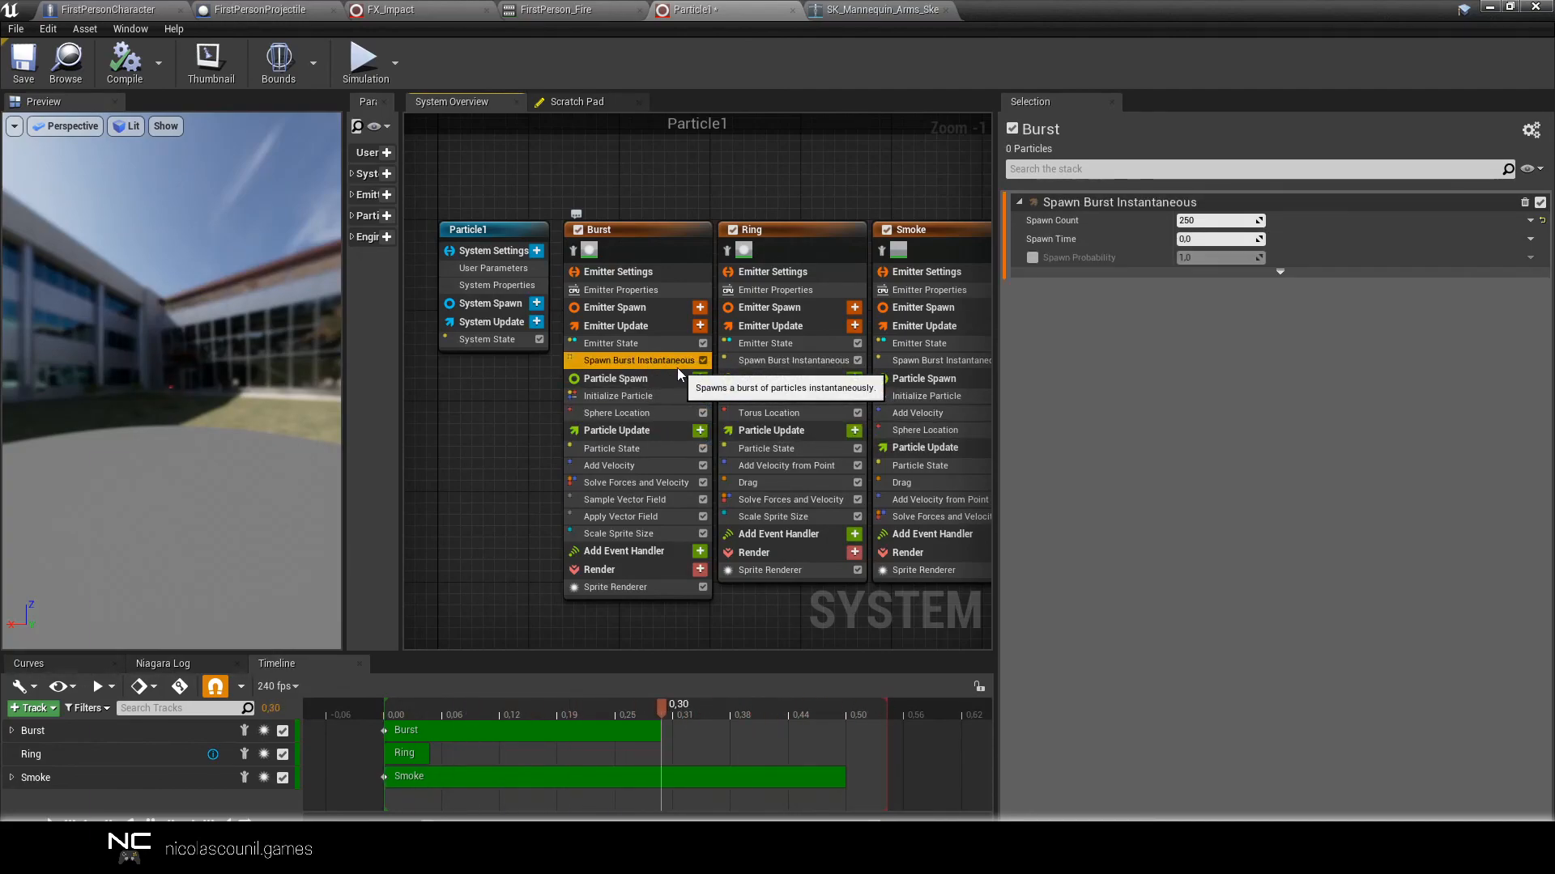